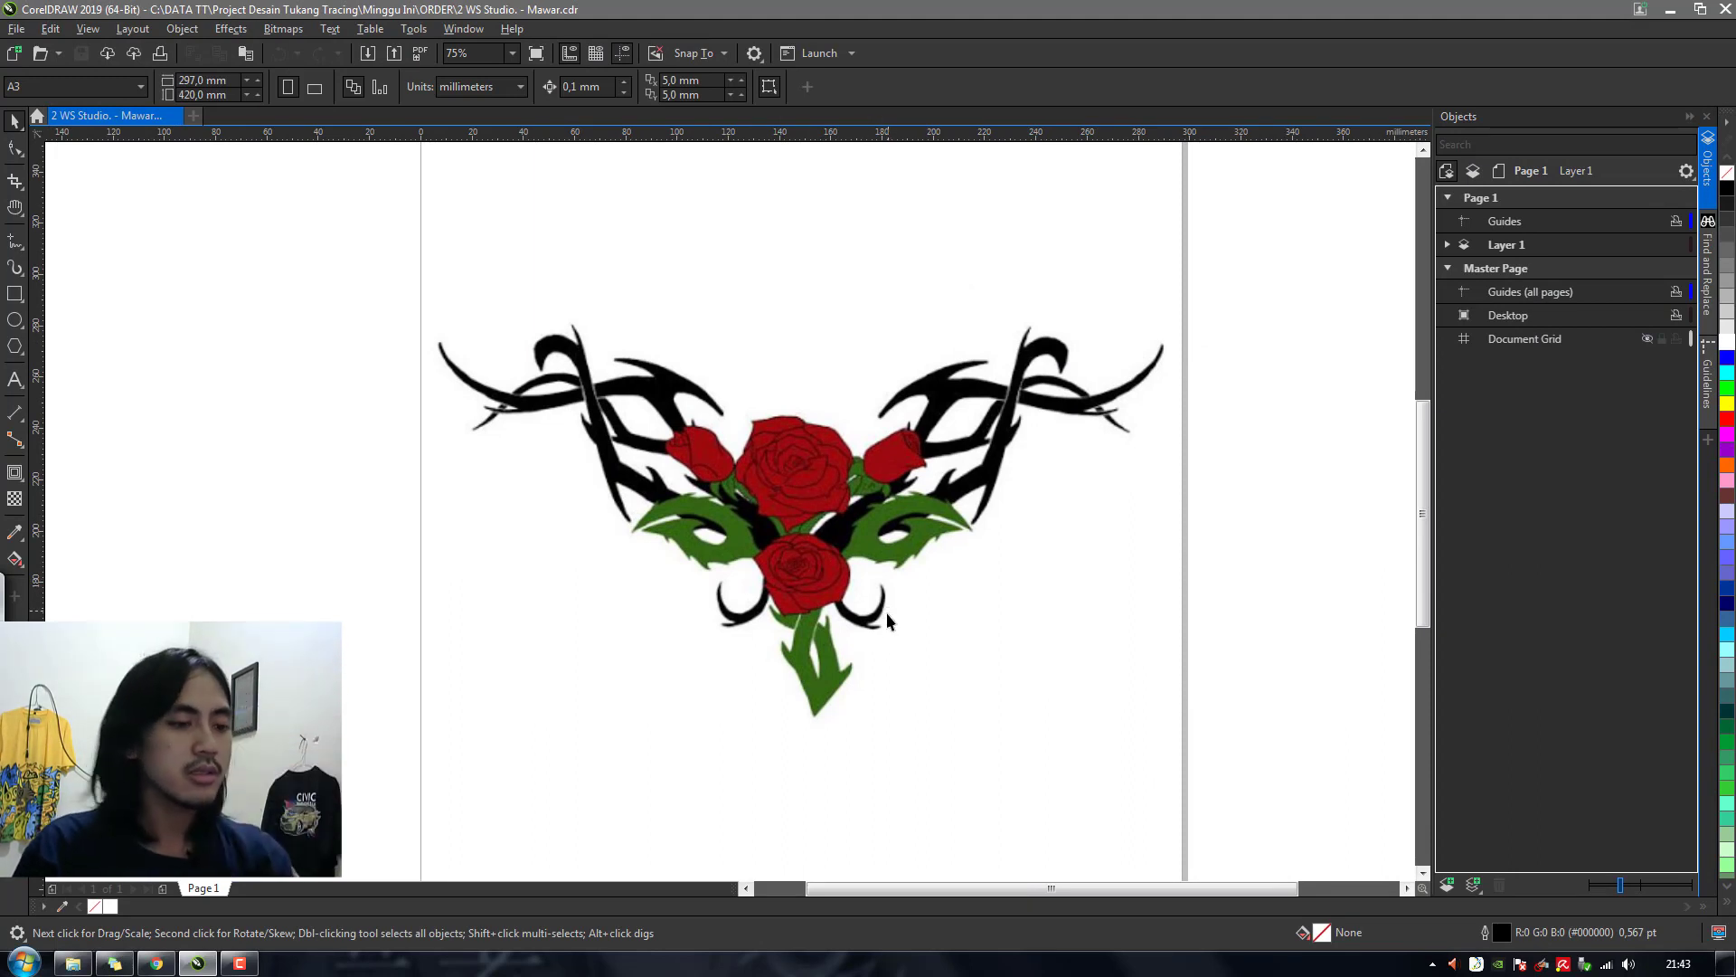
{"action": "scroll", "coordinate": [877, 611], "scroll_direction": "up", "scroll_amount": 1}
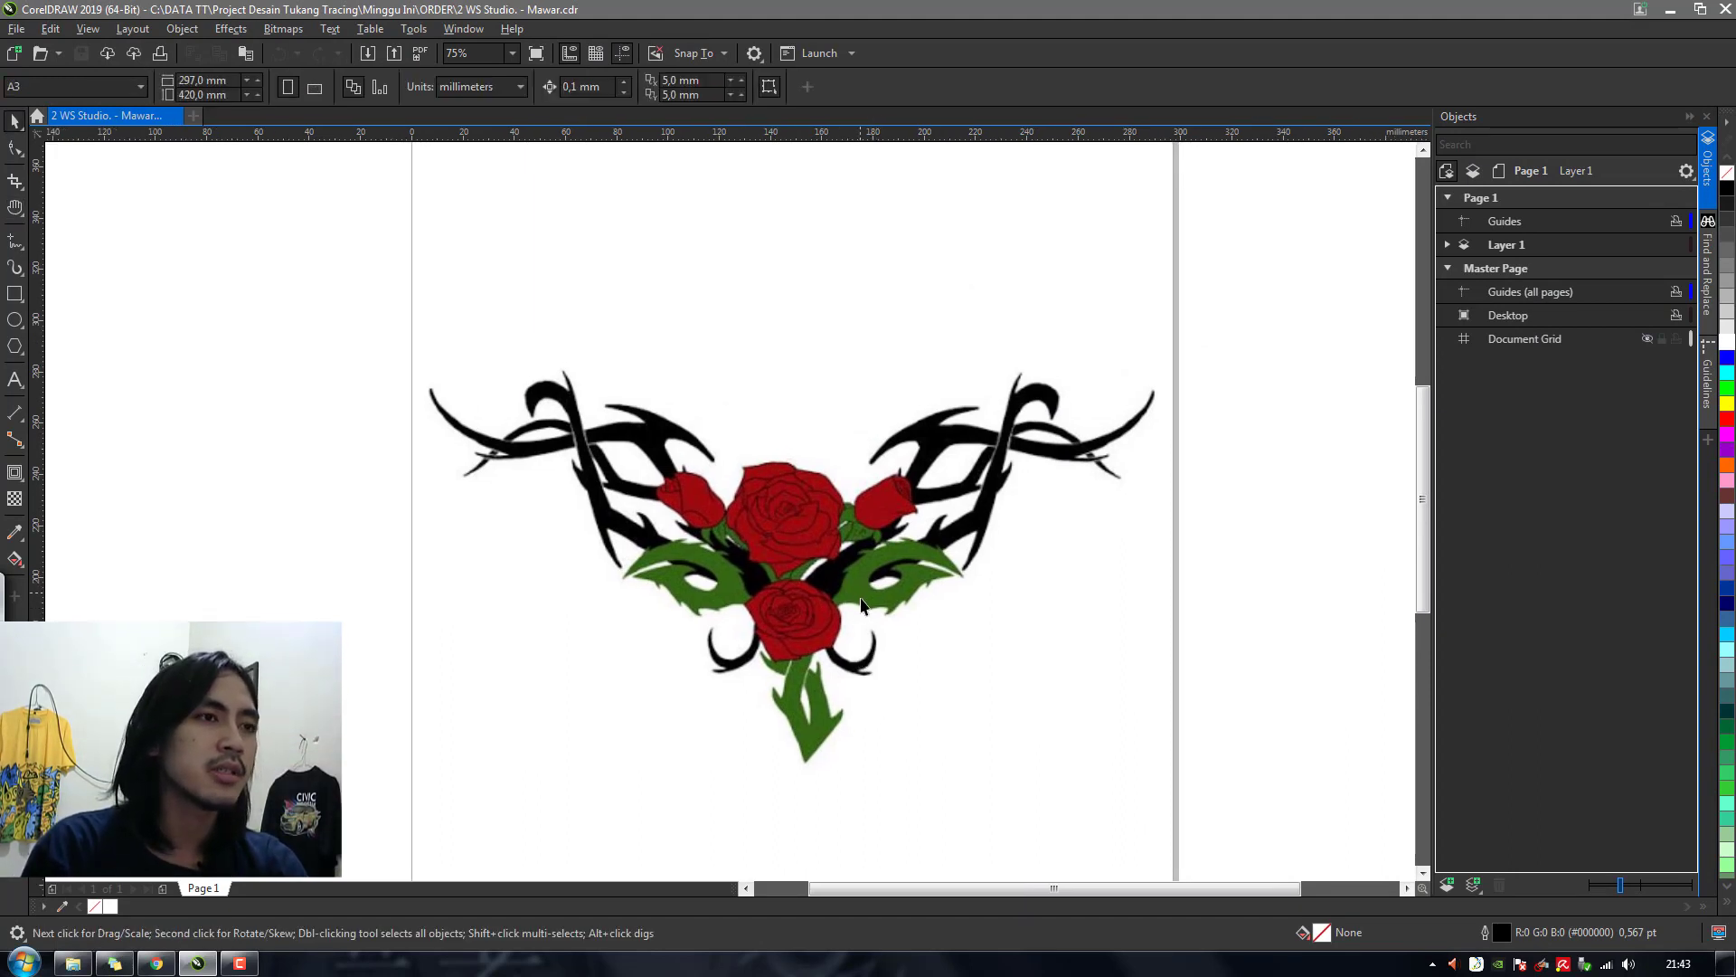
{"action": "key", "text": "h"}
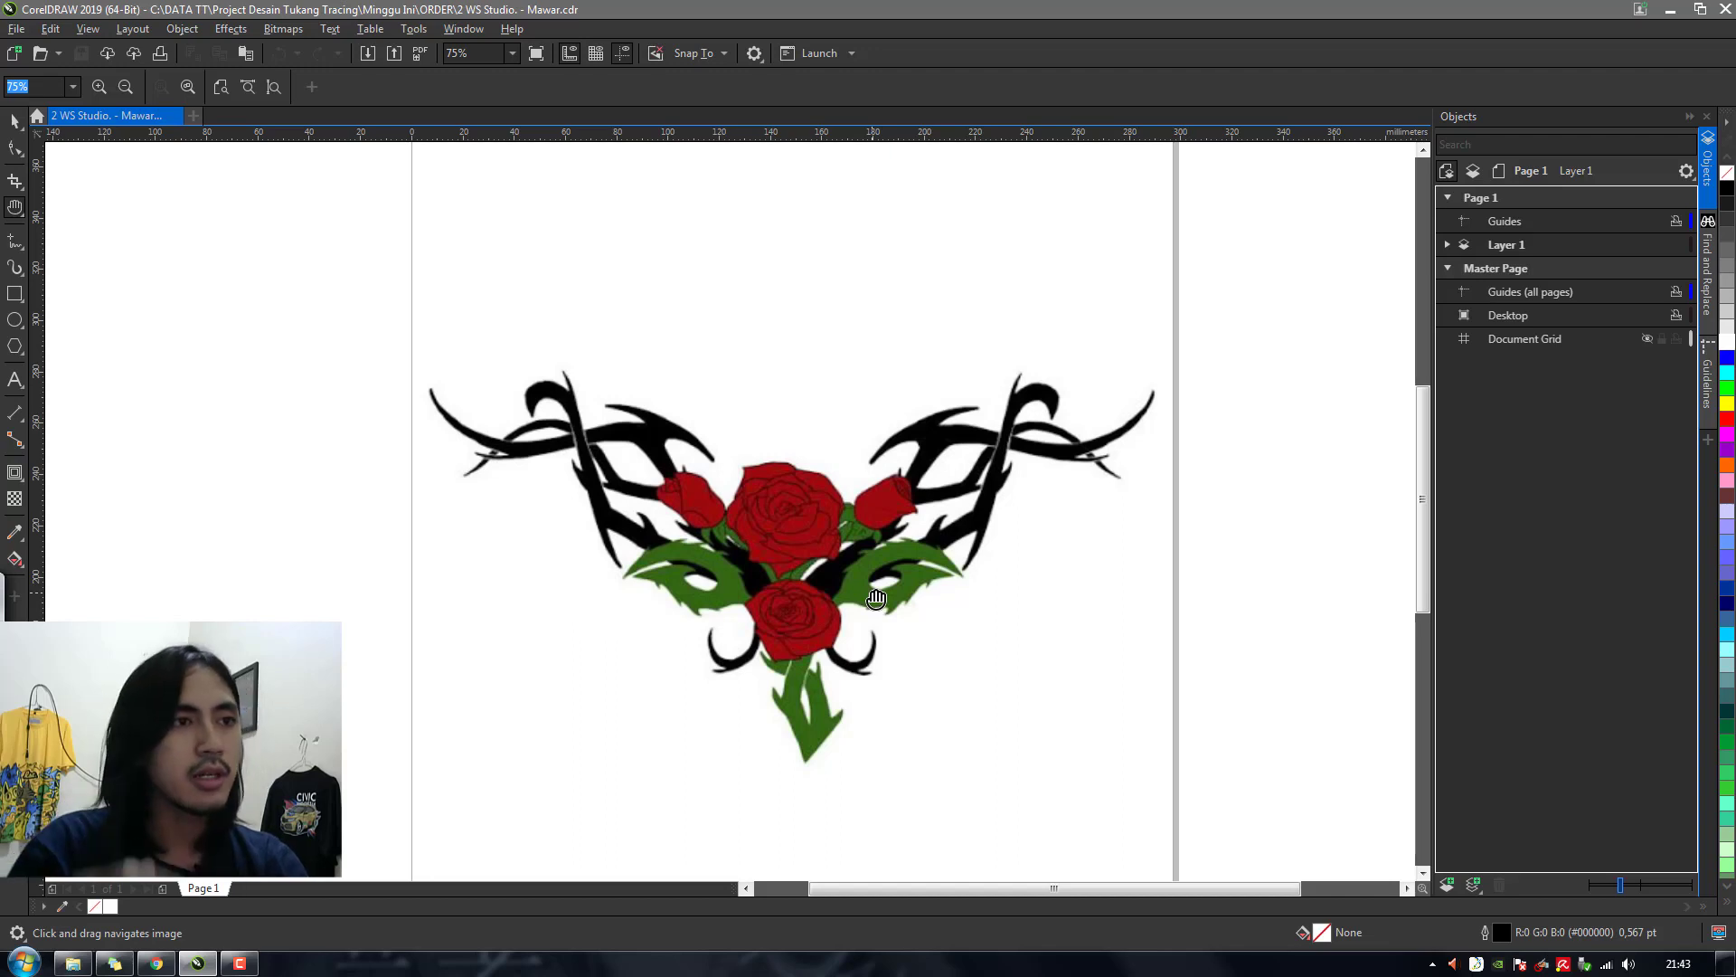
{"action": "left_click_drag", "start_coordinate": [926, 682], "coordinate": [981, 609]}
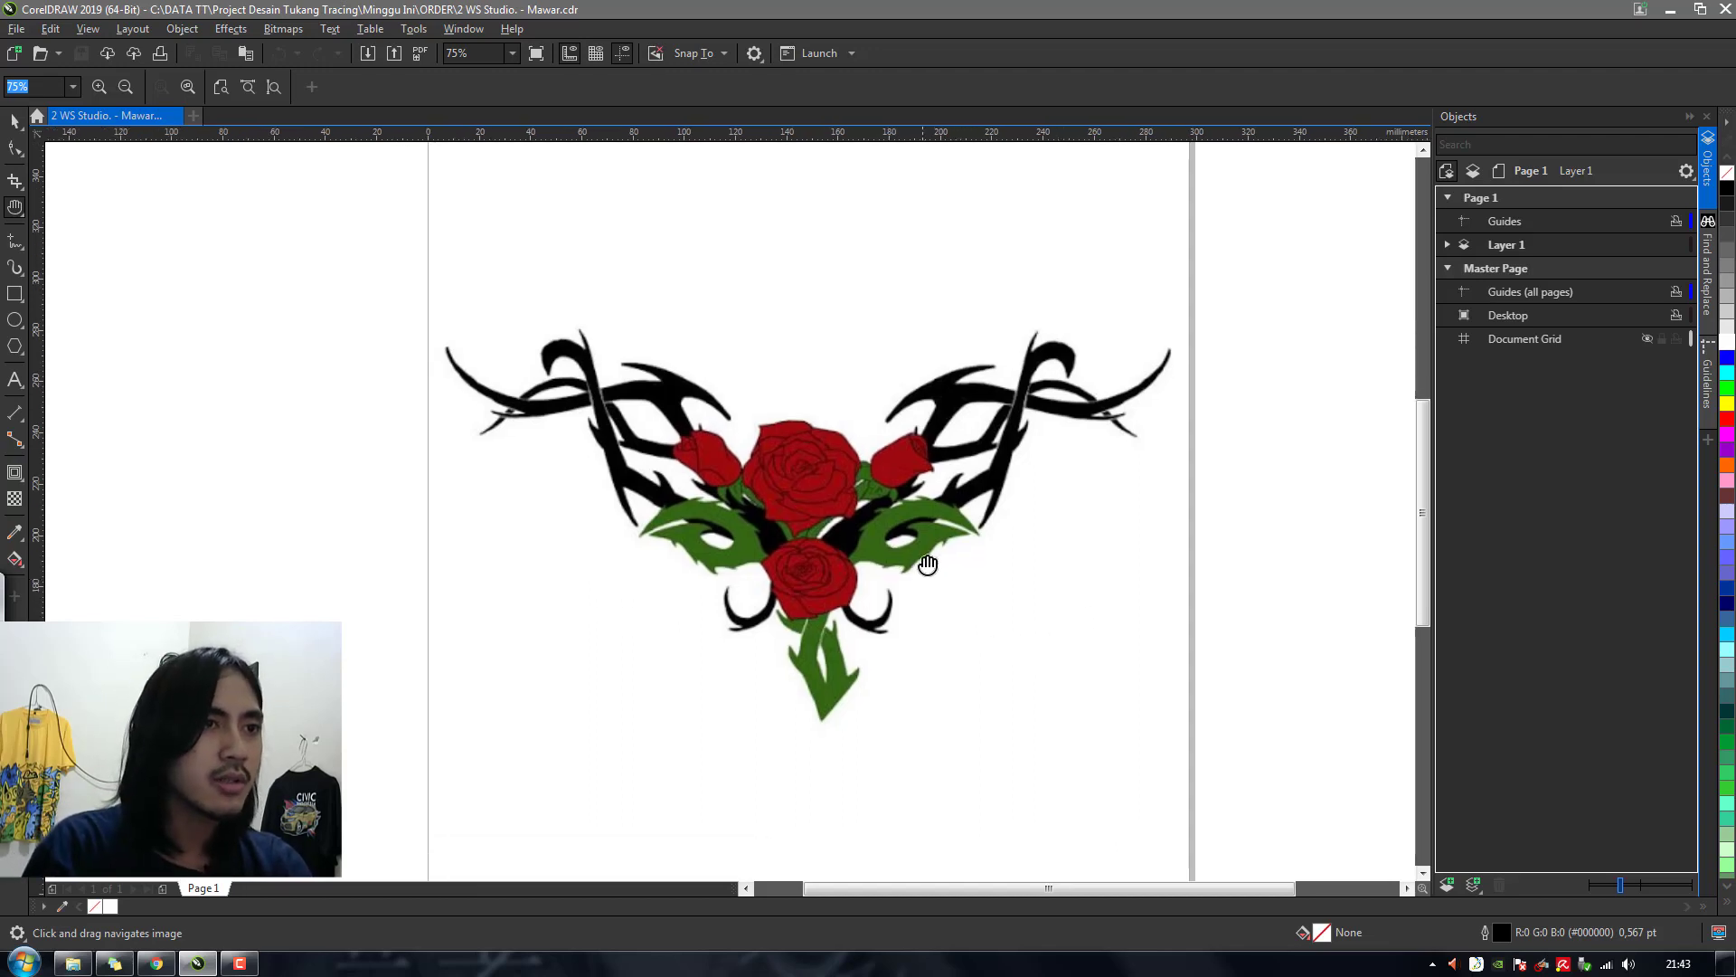
{"action": "key", "text": "space"}
{"action": "left_click", "coordinate": [863, 527]}
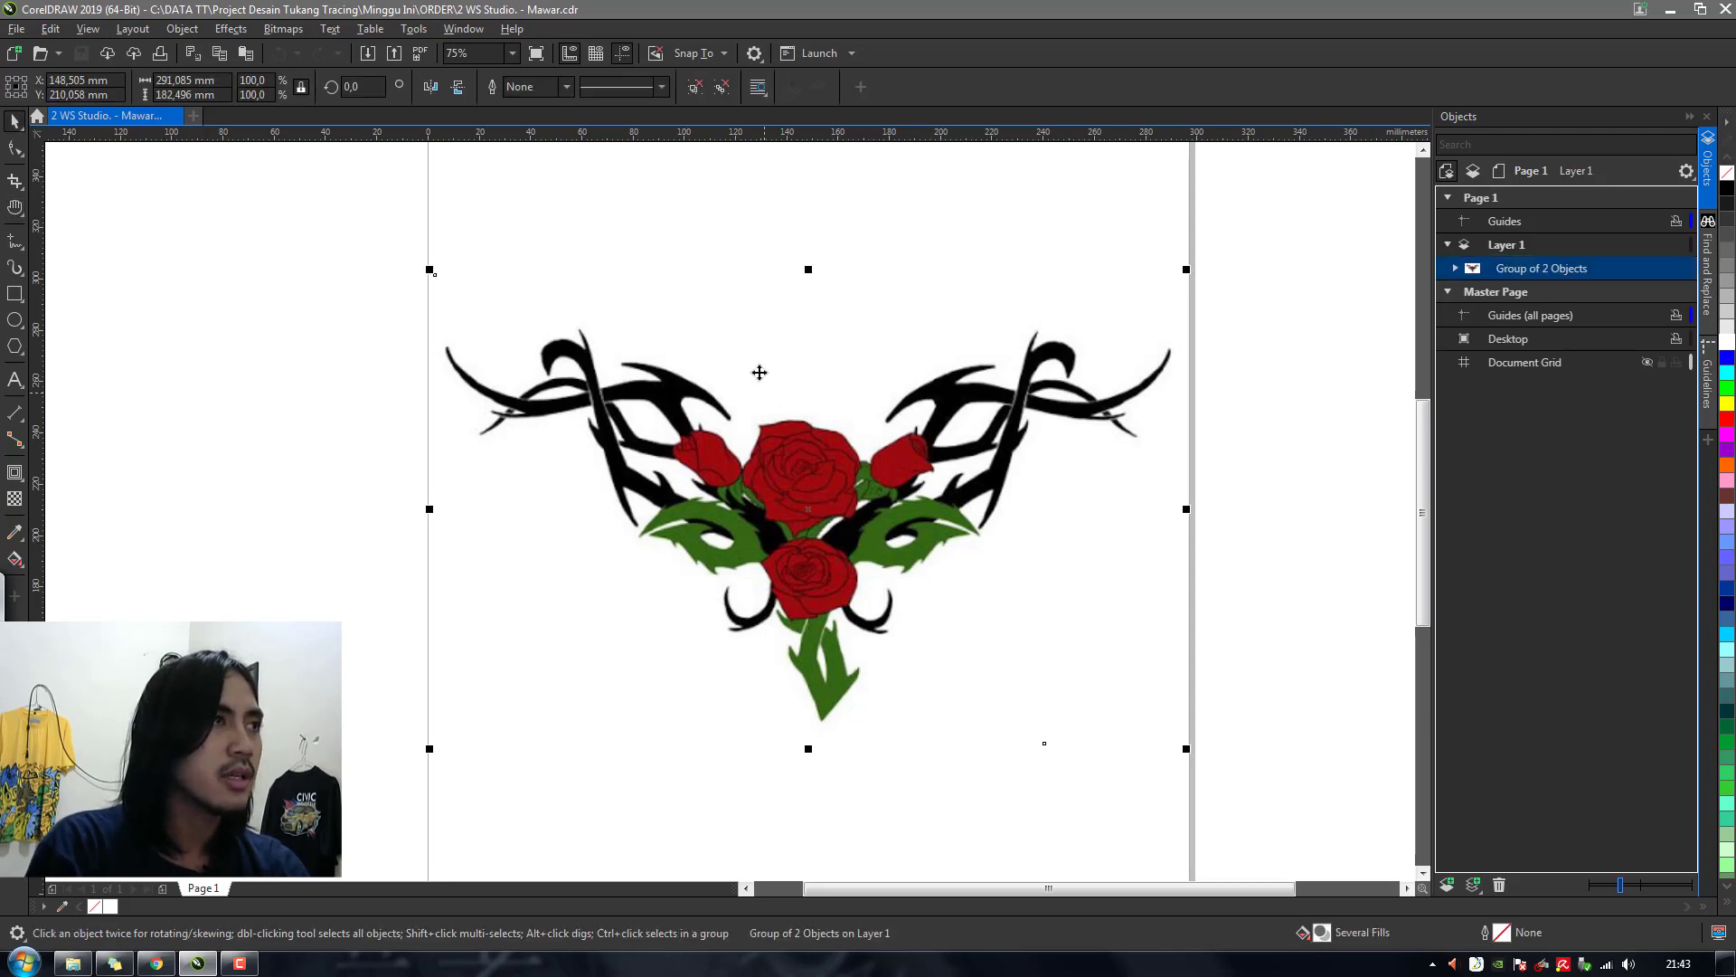
{"action": "left_click", "coordinate": [286, 338]}
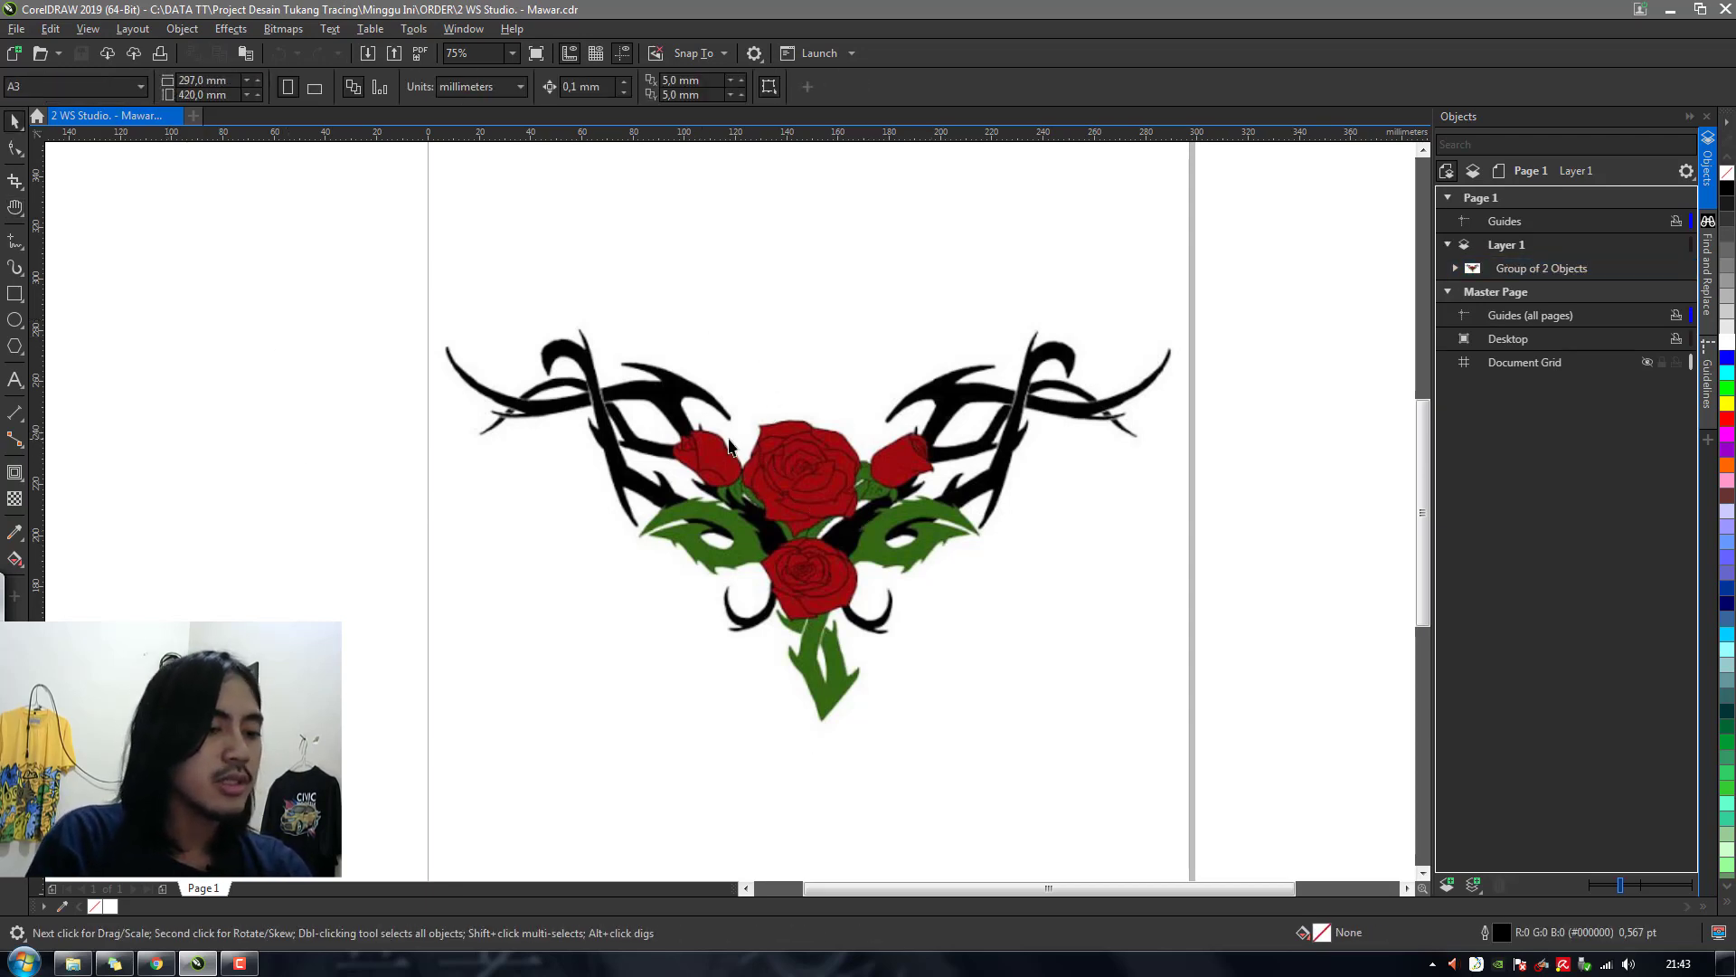
{"action": "key", "text": "h"}
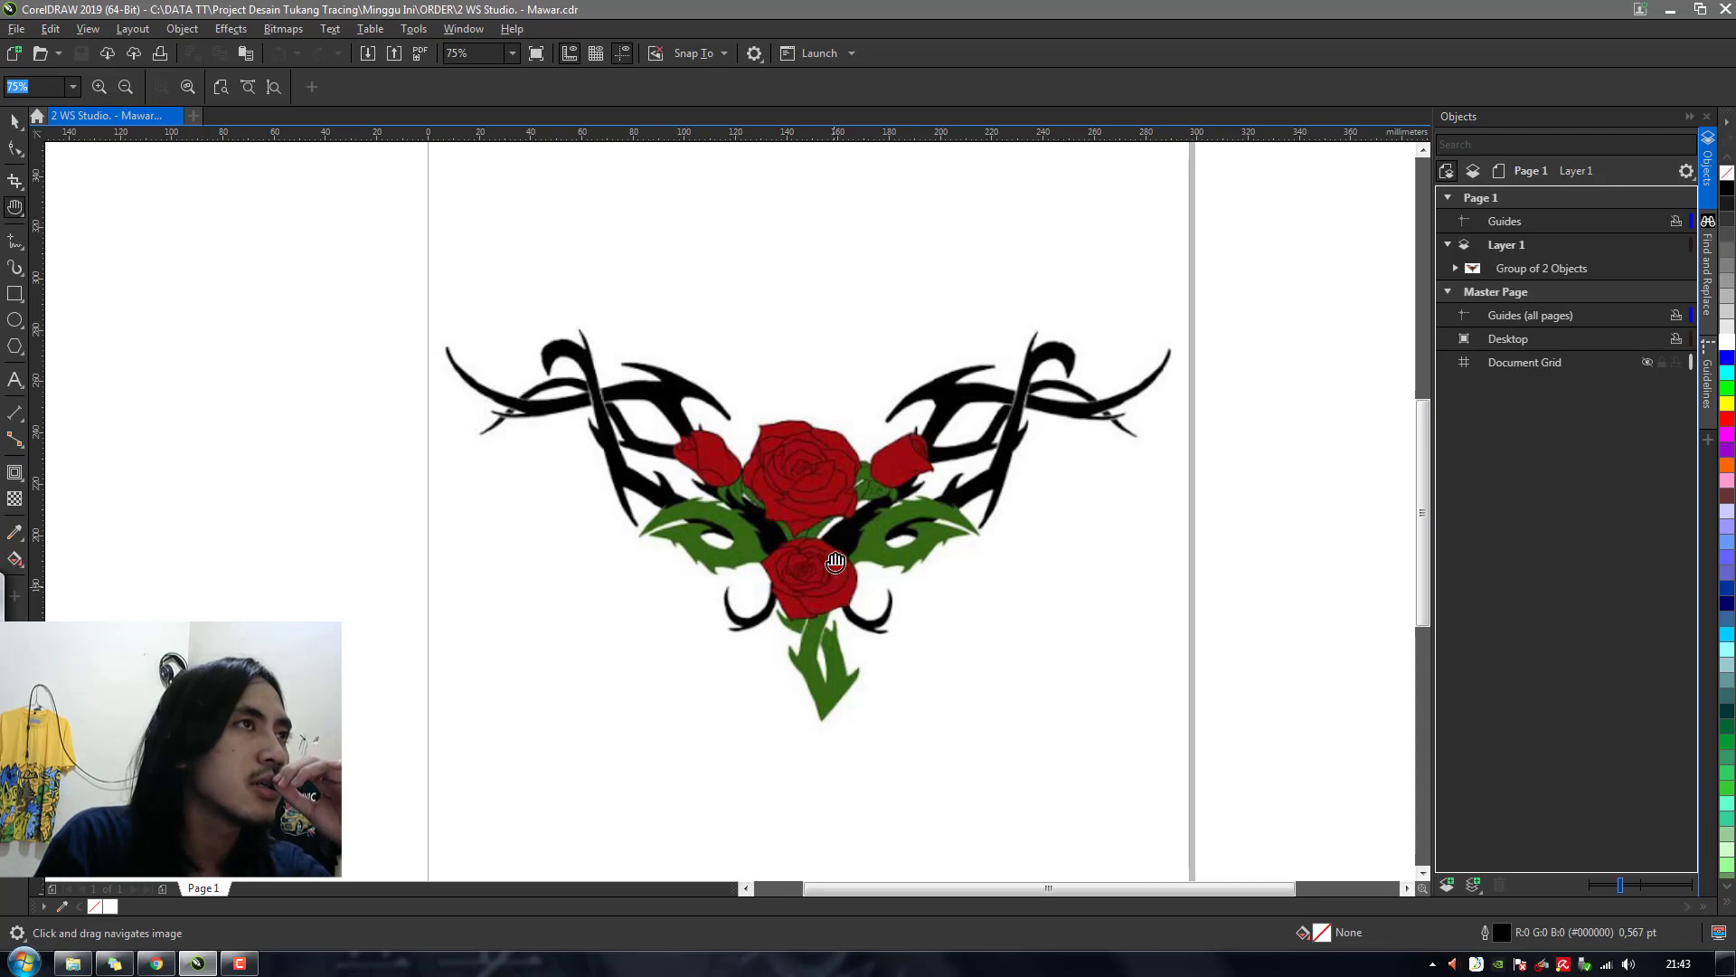
{"action": "left_click_drag", "start_coordinate": [836, 561], "coordinate": [853, 598]}
{"action": "key", "text": "space"}
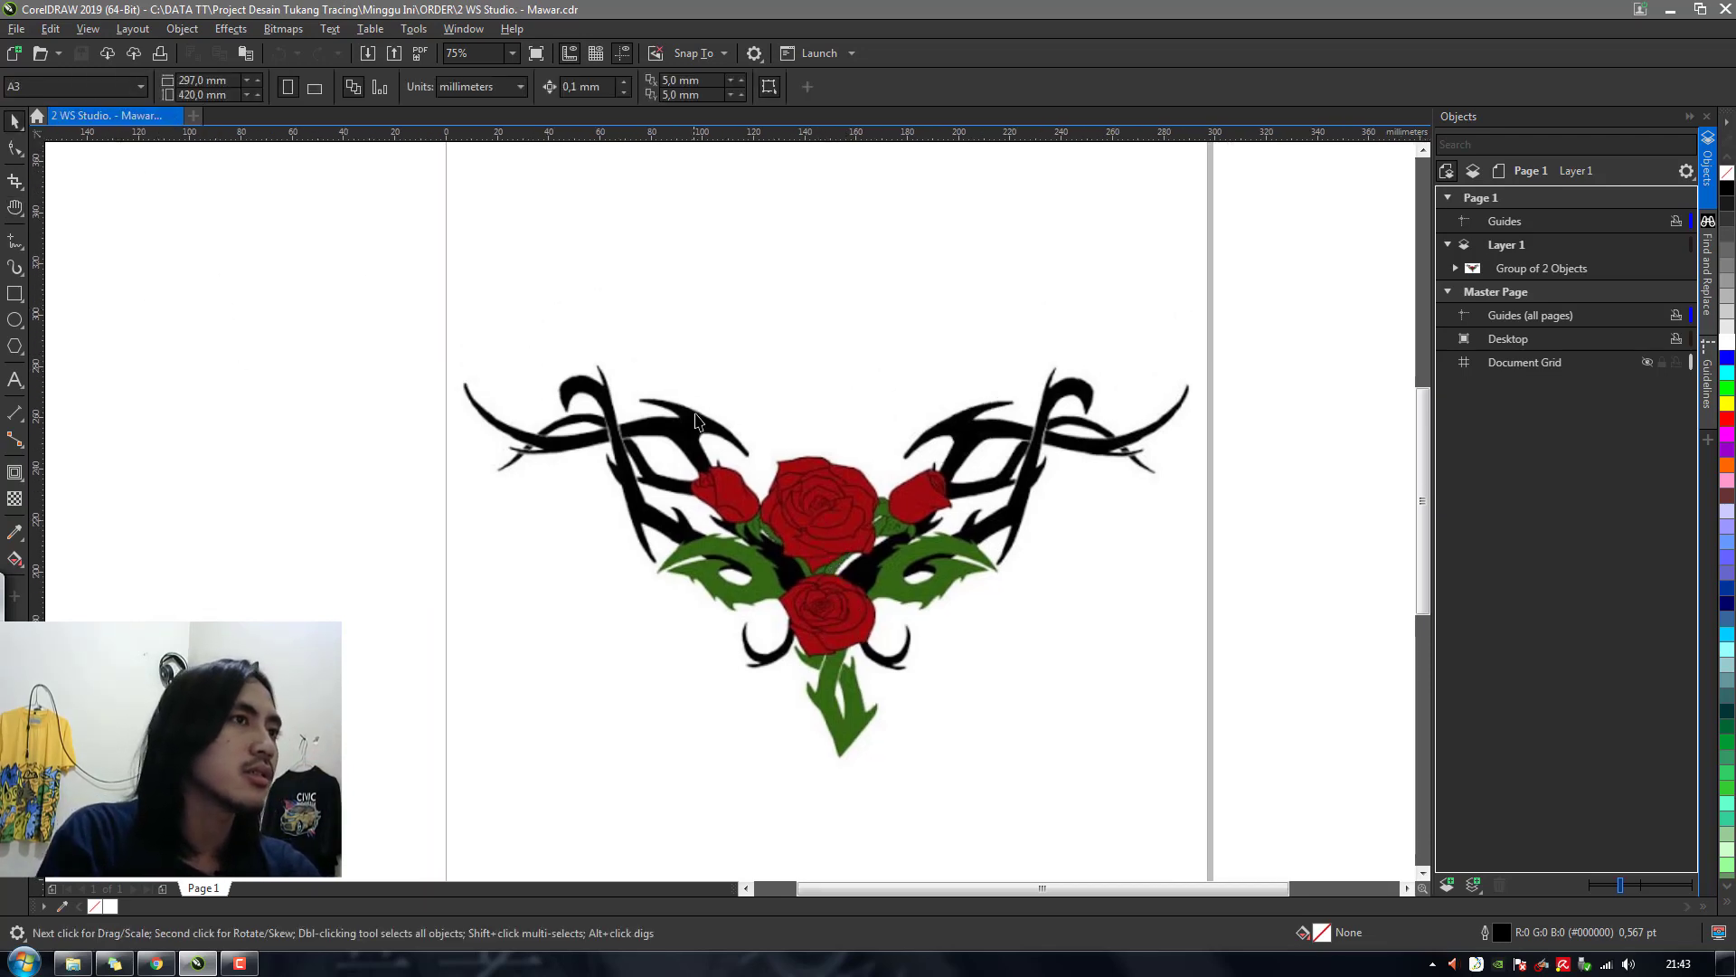
Centre the rose tattoo group on the page and set its width to 29 cm with proportions locked
{"action": "left_click", "coordinate": [940, 455]}
{"action": "left_click_drag", "start_coordinate": [987, 516], "coordinate": [843, 573]}
{"action": "key", "text": "h"}
{"action": "key", "text": "space"}
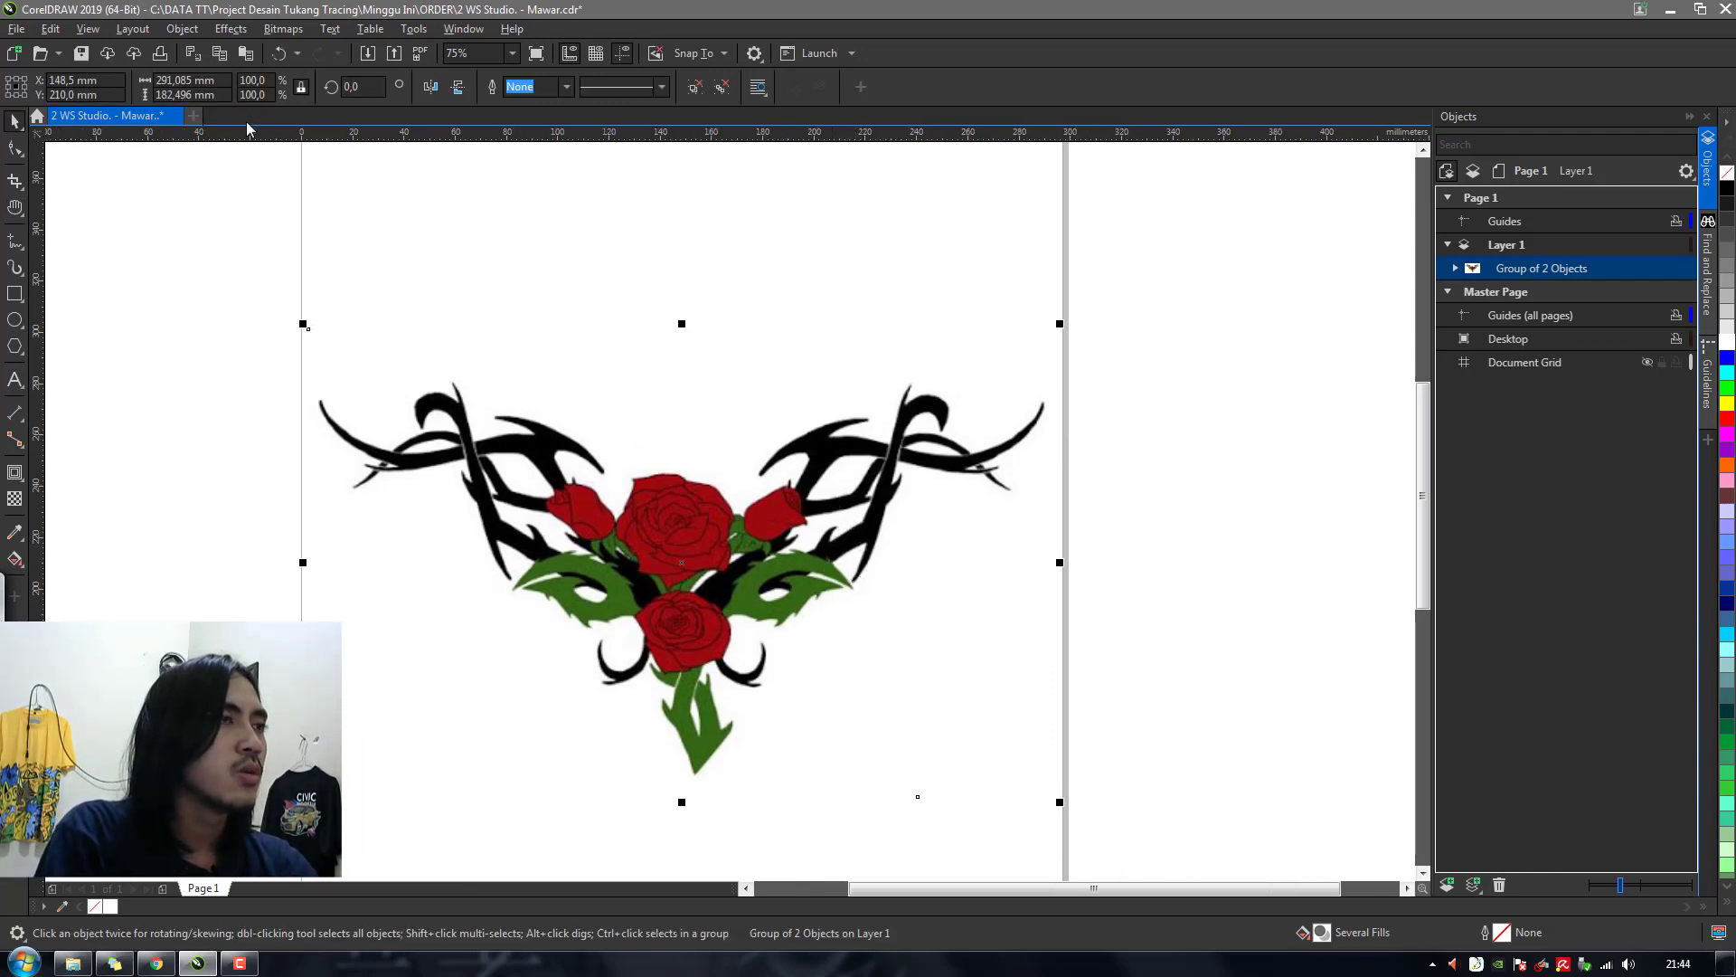
{"action": "left_click", "coordinate": [185, 79]}
{"action": "type", "text": "2"}
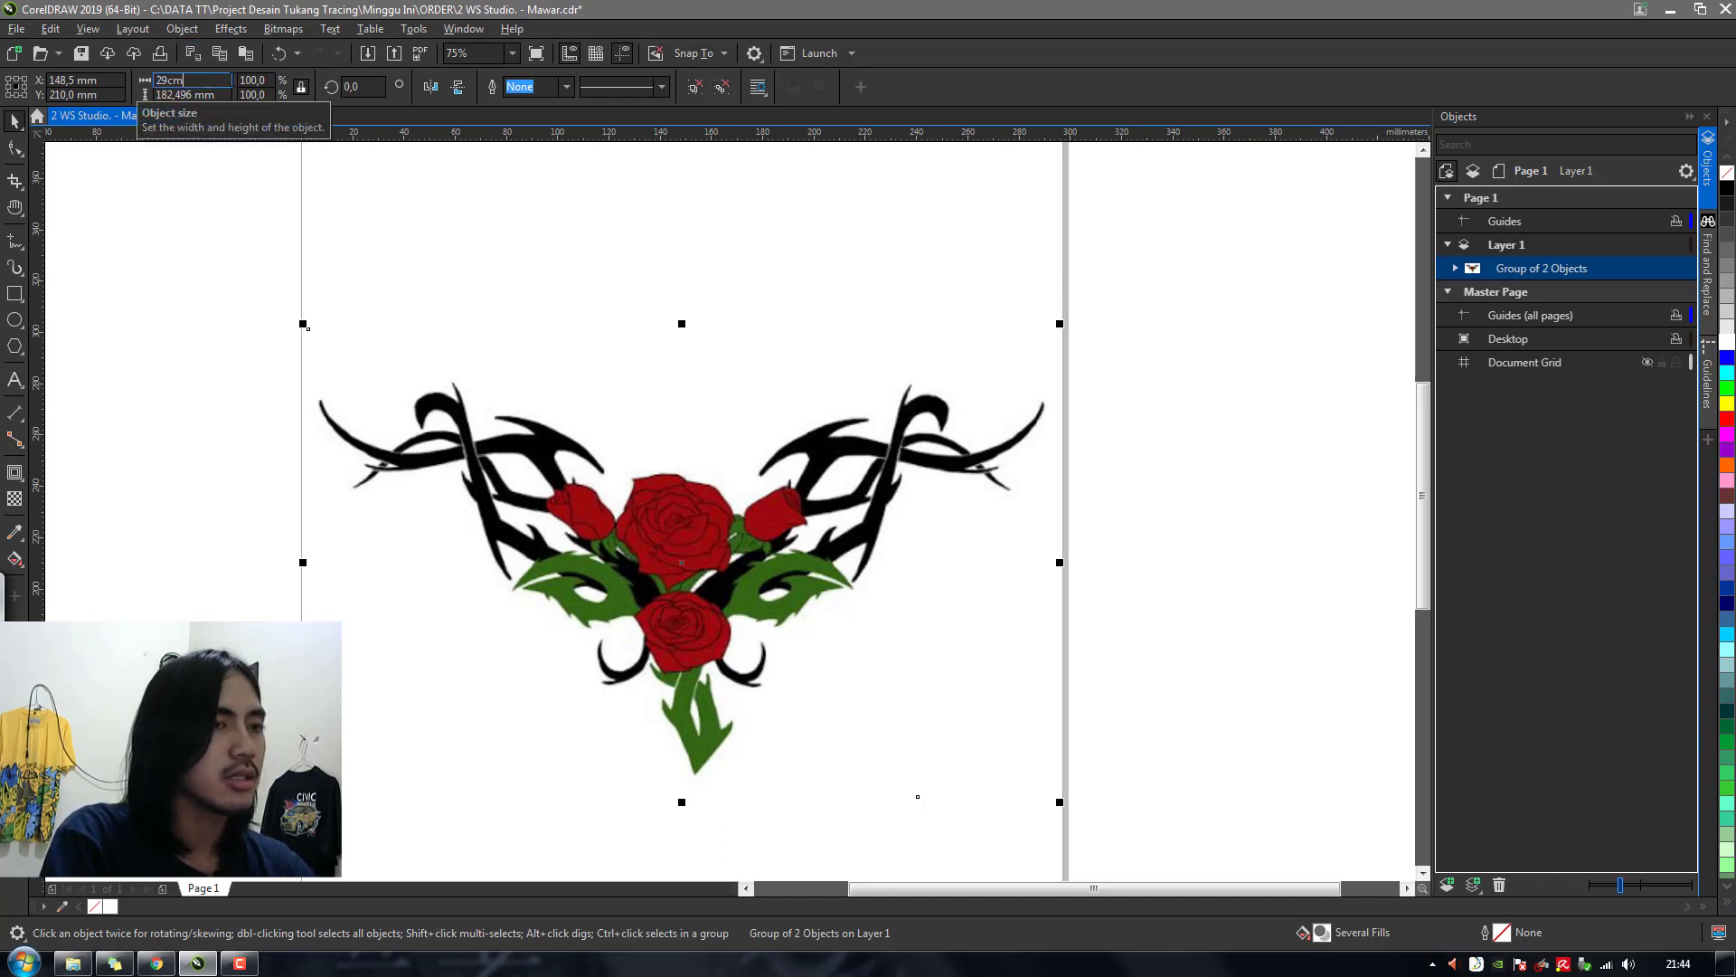
{"action": "type", "text": "9cm"}
{"action": "key", "text": "Return"}
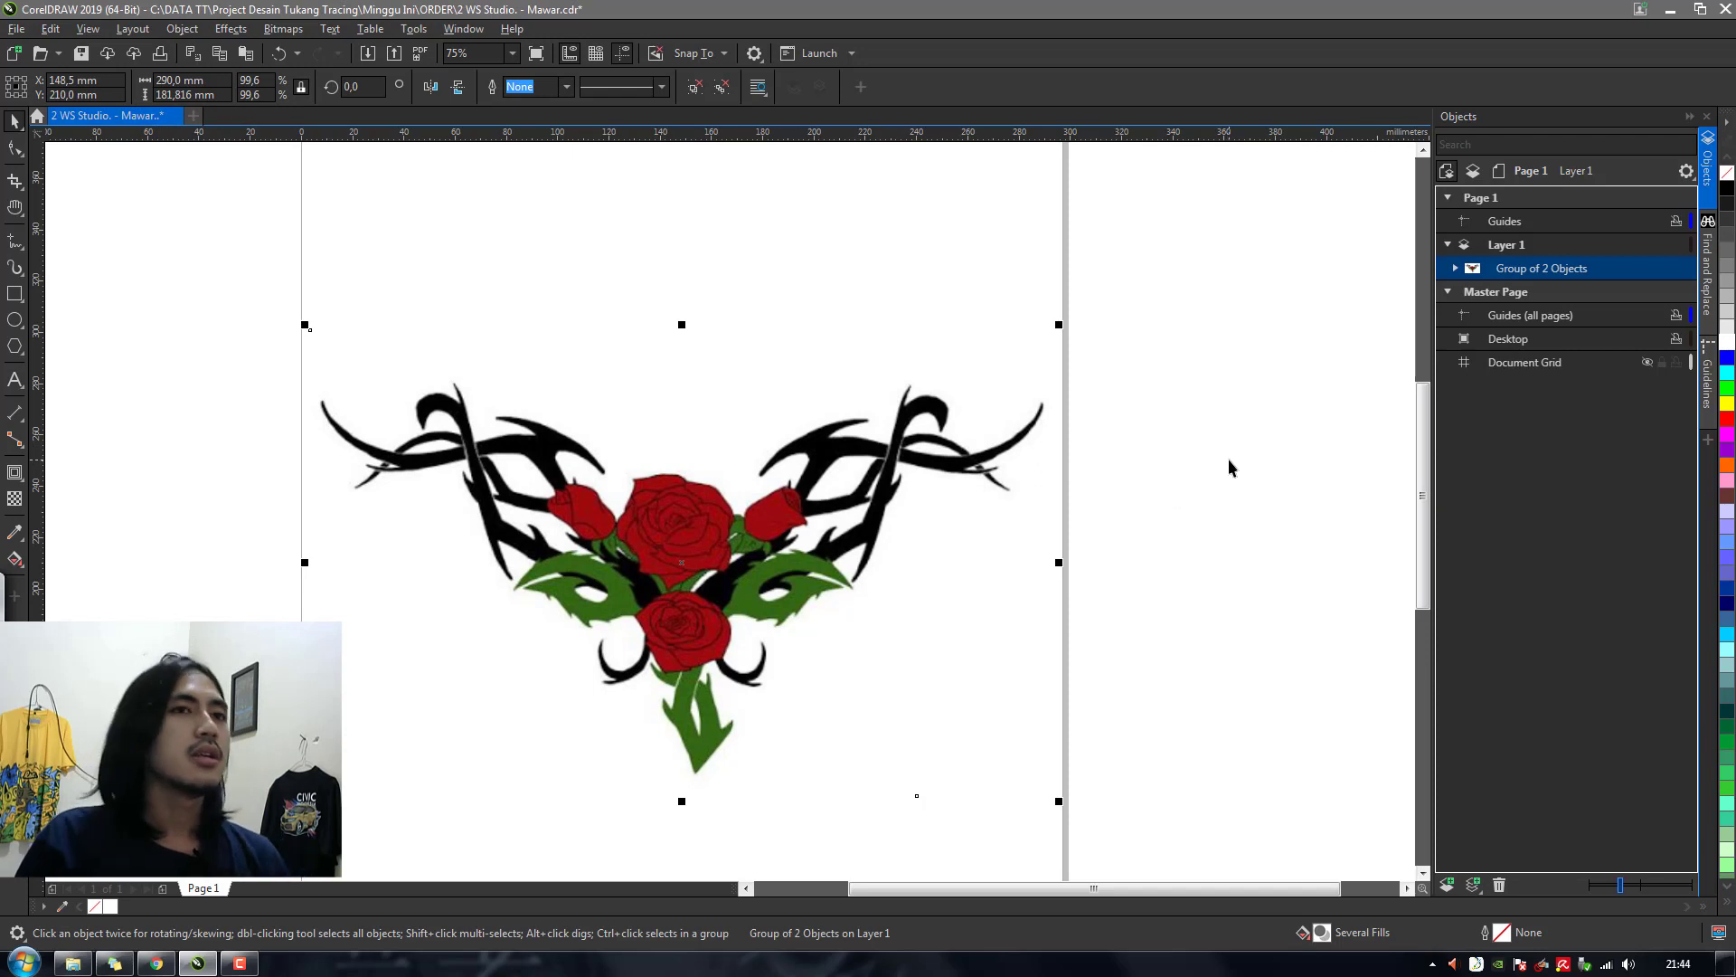
{"action": "left_click", "coordinate": [1228, 460]}
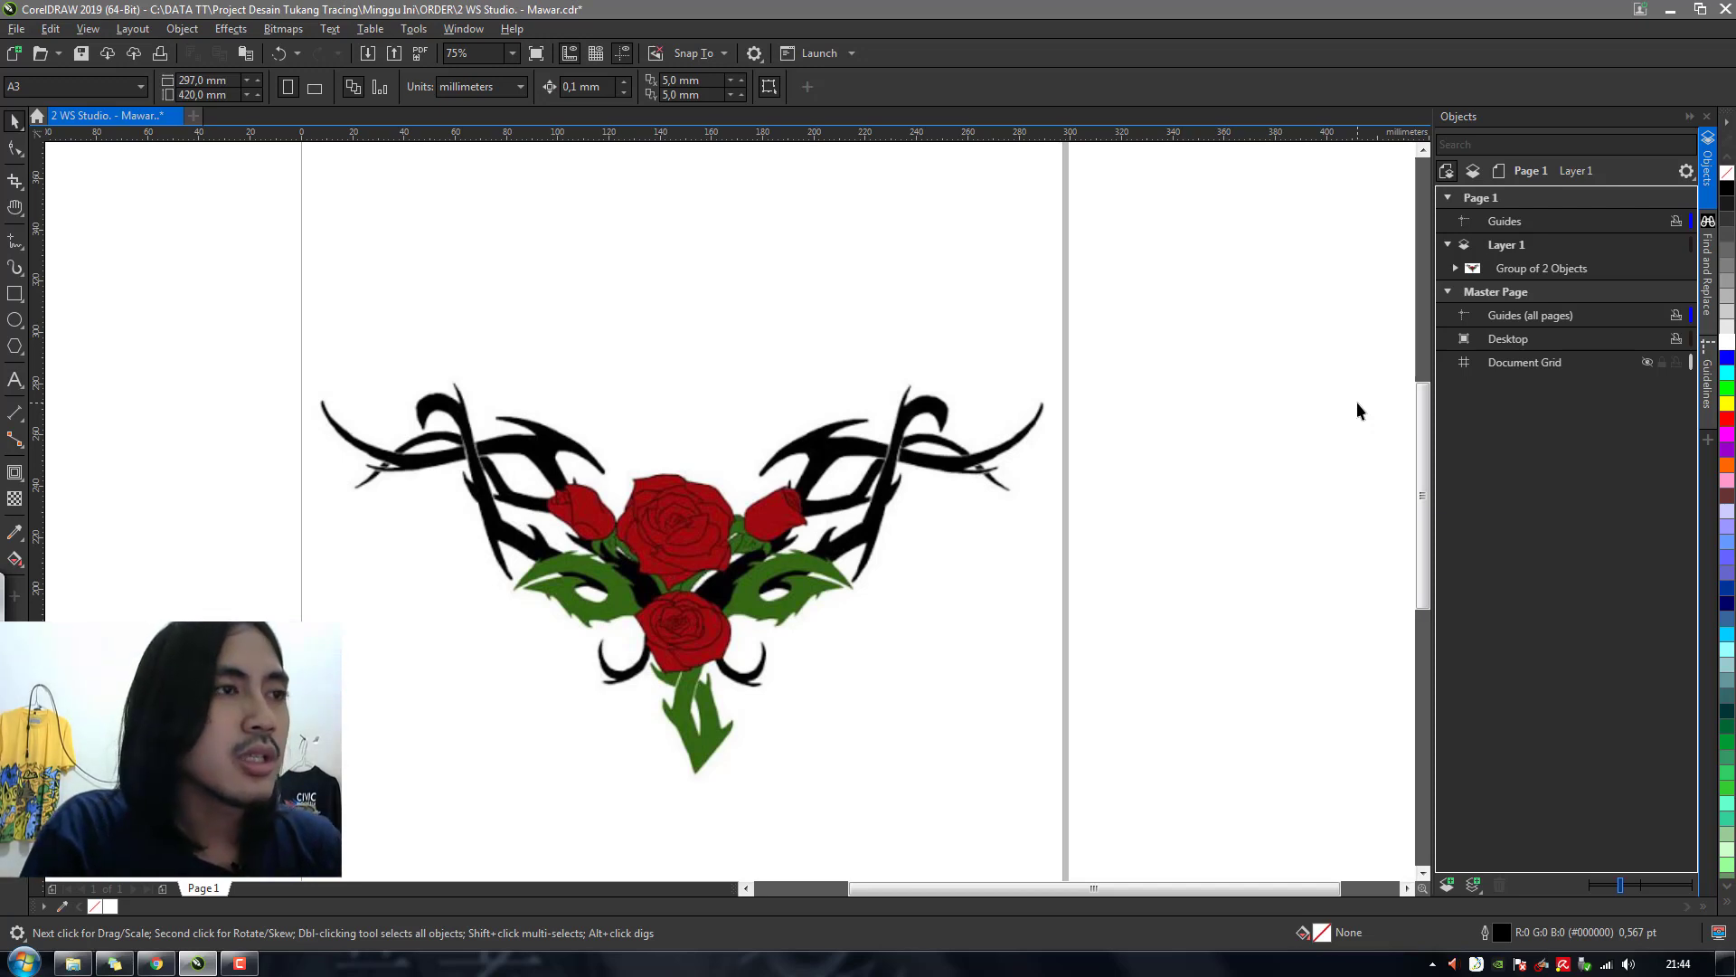
Draw a circle about 16 mm in diameter below the rose artwork and duplicate it into a horizontal row of four
{"action": "key", "text": "h"}
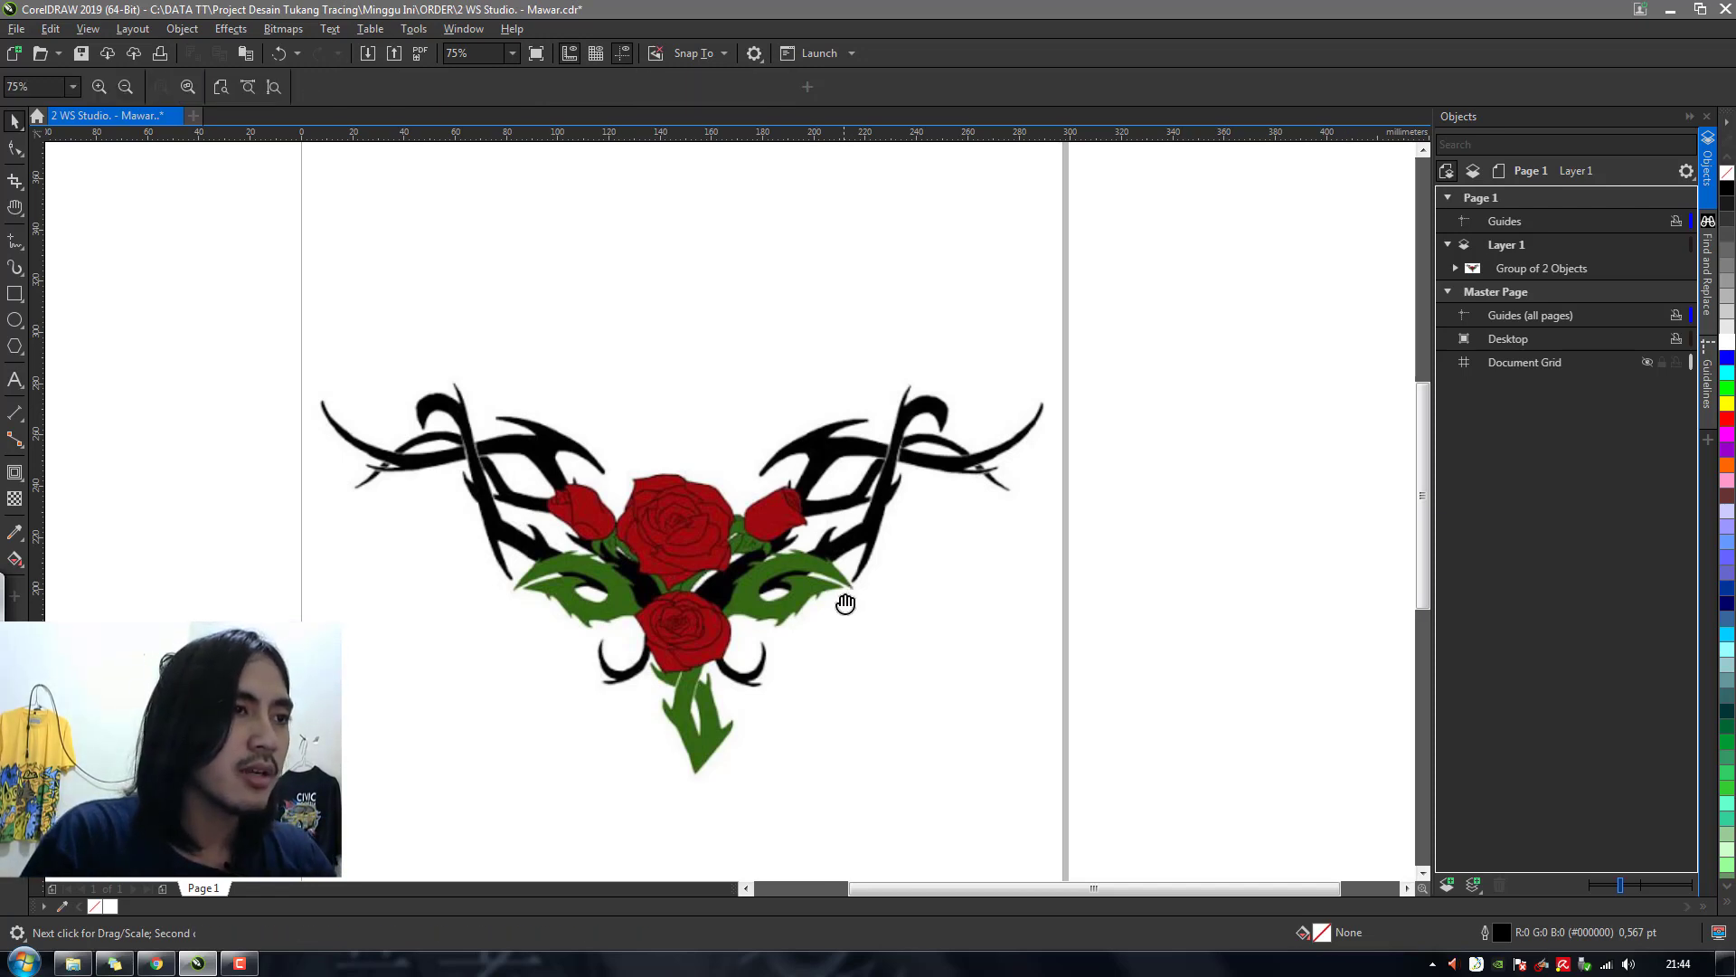
{"action": "mouse_move", "coordinate": [845, 600]}
{"action": "left_mouse_down"}
{"action": "mouse_move", "coordinate": [872, 496]}
{"action": "mouse_move", "coordinate": [850, 561]}
{"action": "left_mouse_up"}
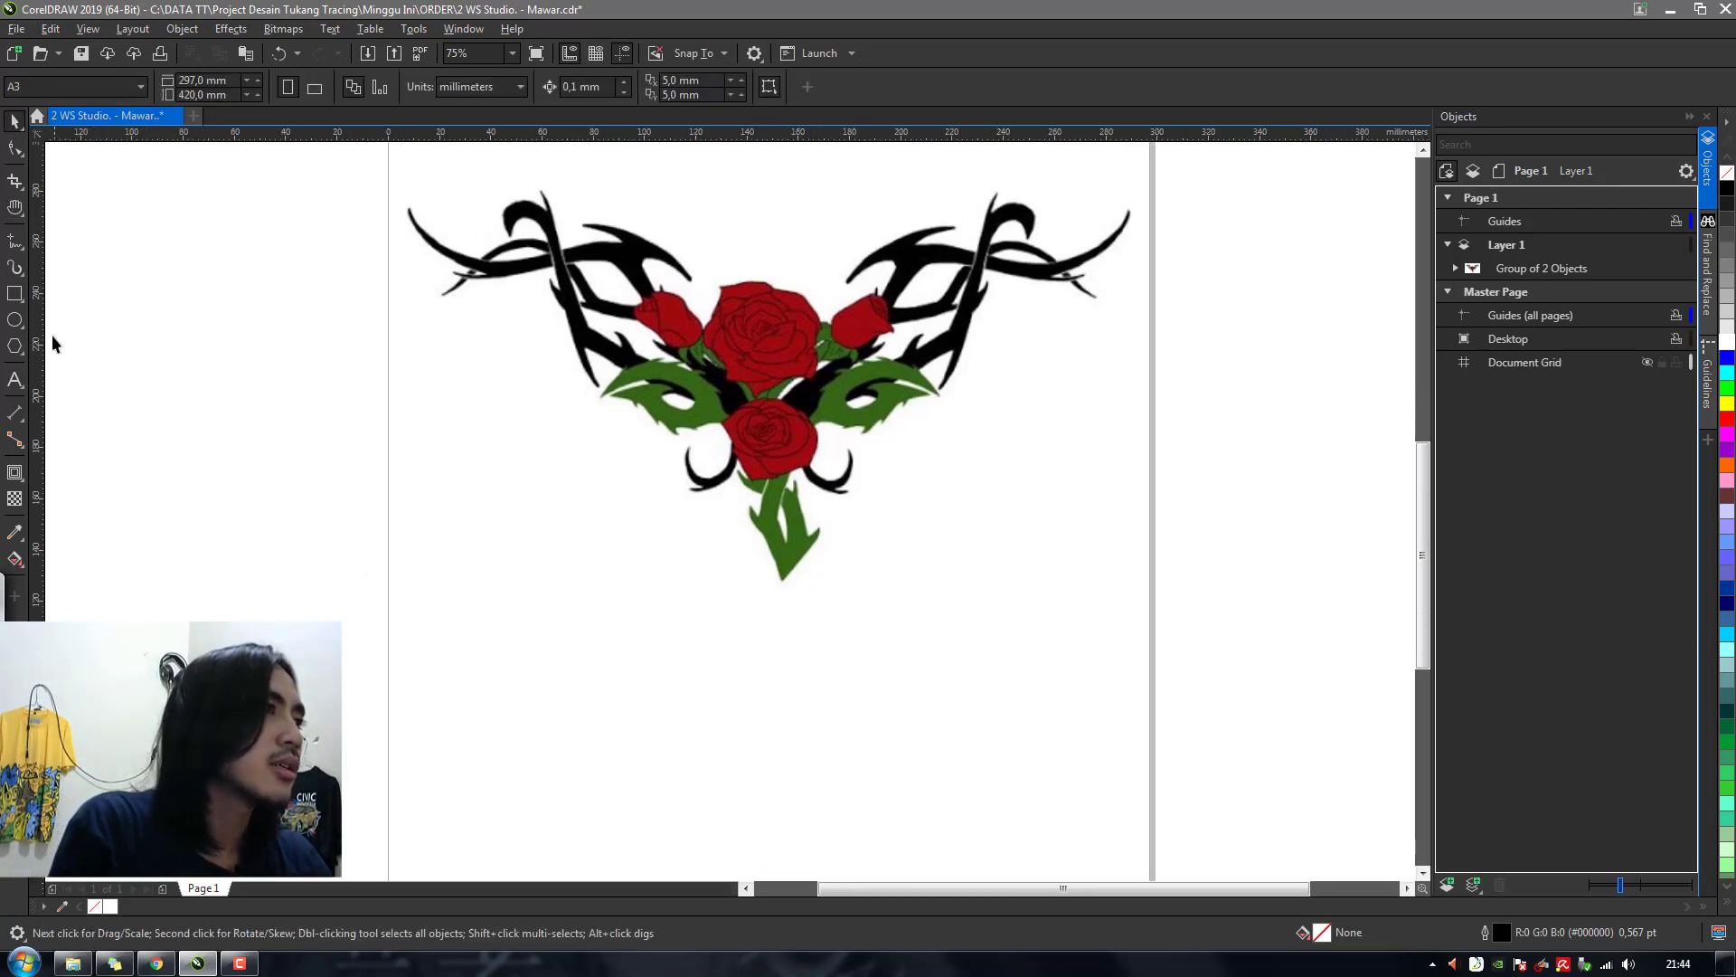
{"action": "left_click", "coordinate": [14, 319]}
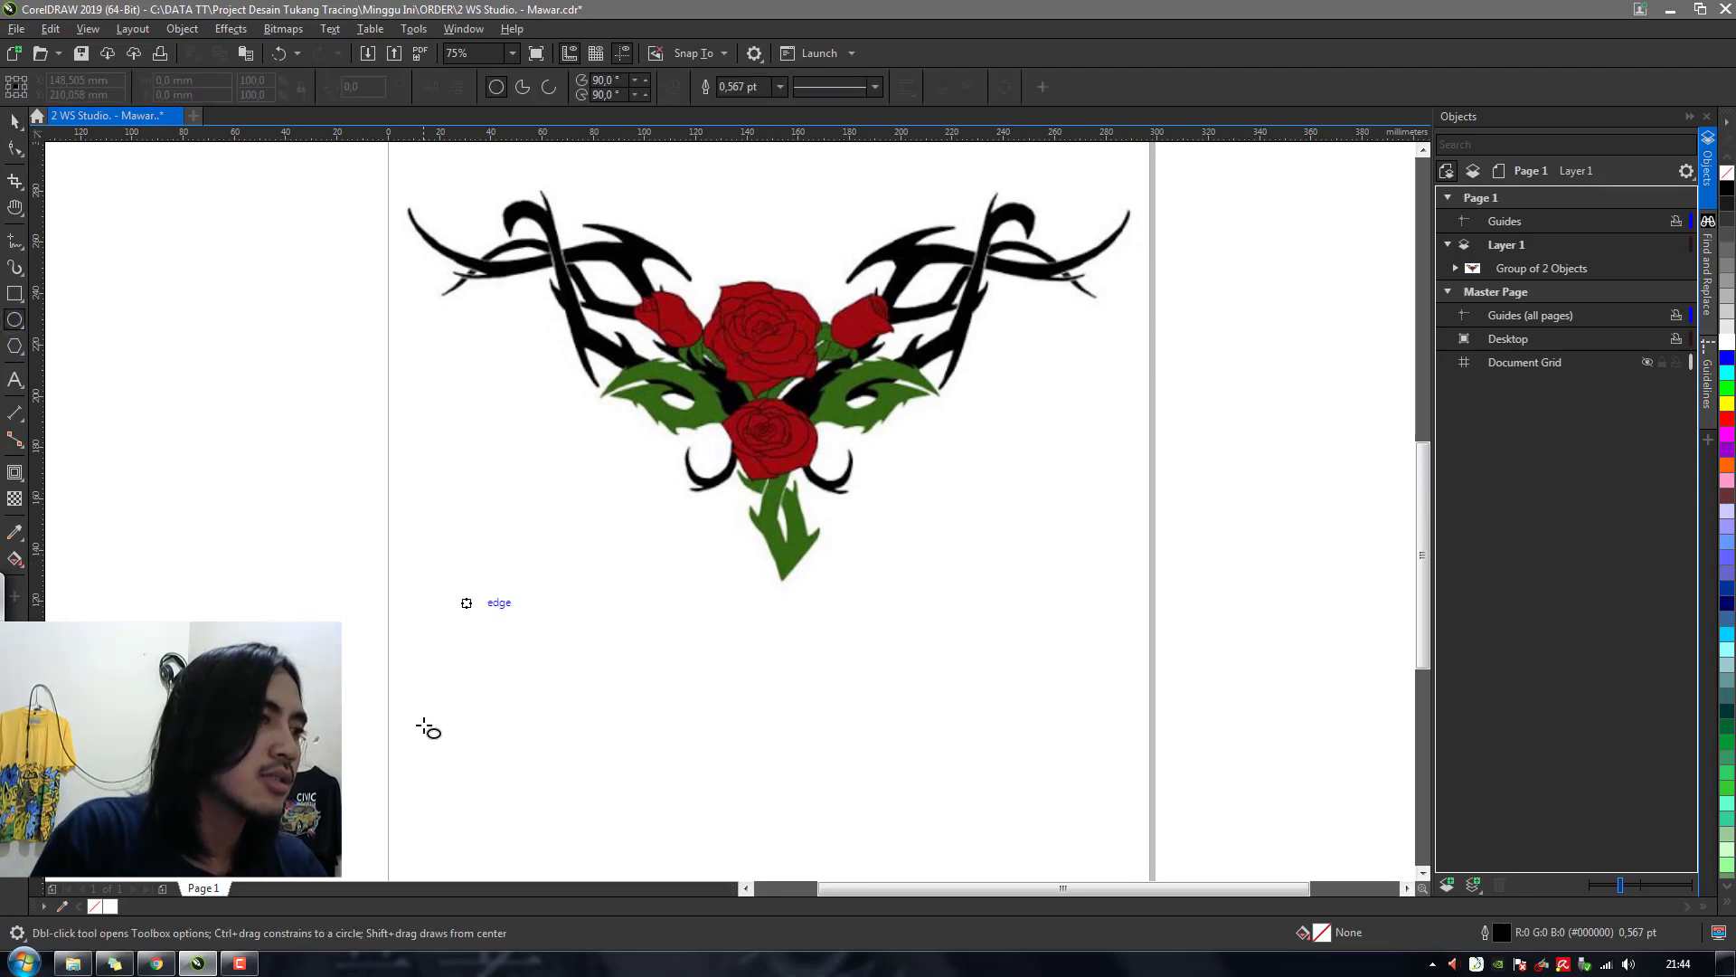
{"action": "mouse_move", "coordinate": [414, 718]}
{"action": "left_mouse_down"}
{"action": "mouse_move", "coordinate": [465, 769]}
{"action": "mouse_move", "coordinate": [542, 765]}
{"action": "left_mouse_up"}
{"action": "key", "text": "space"}
{"action": "key", "text": "KP_Add"}
{"action": "left_click", "coordinate": [450, 760], "text": "shift"}
{"action": "key", "text": "KP_Add"}
{"action": "left_click", "coordinate": [528, 808]}
Fill the first circle of the row with black
{"action": "left_click", "coordinate": [440, 749]}
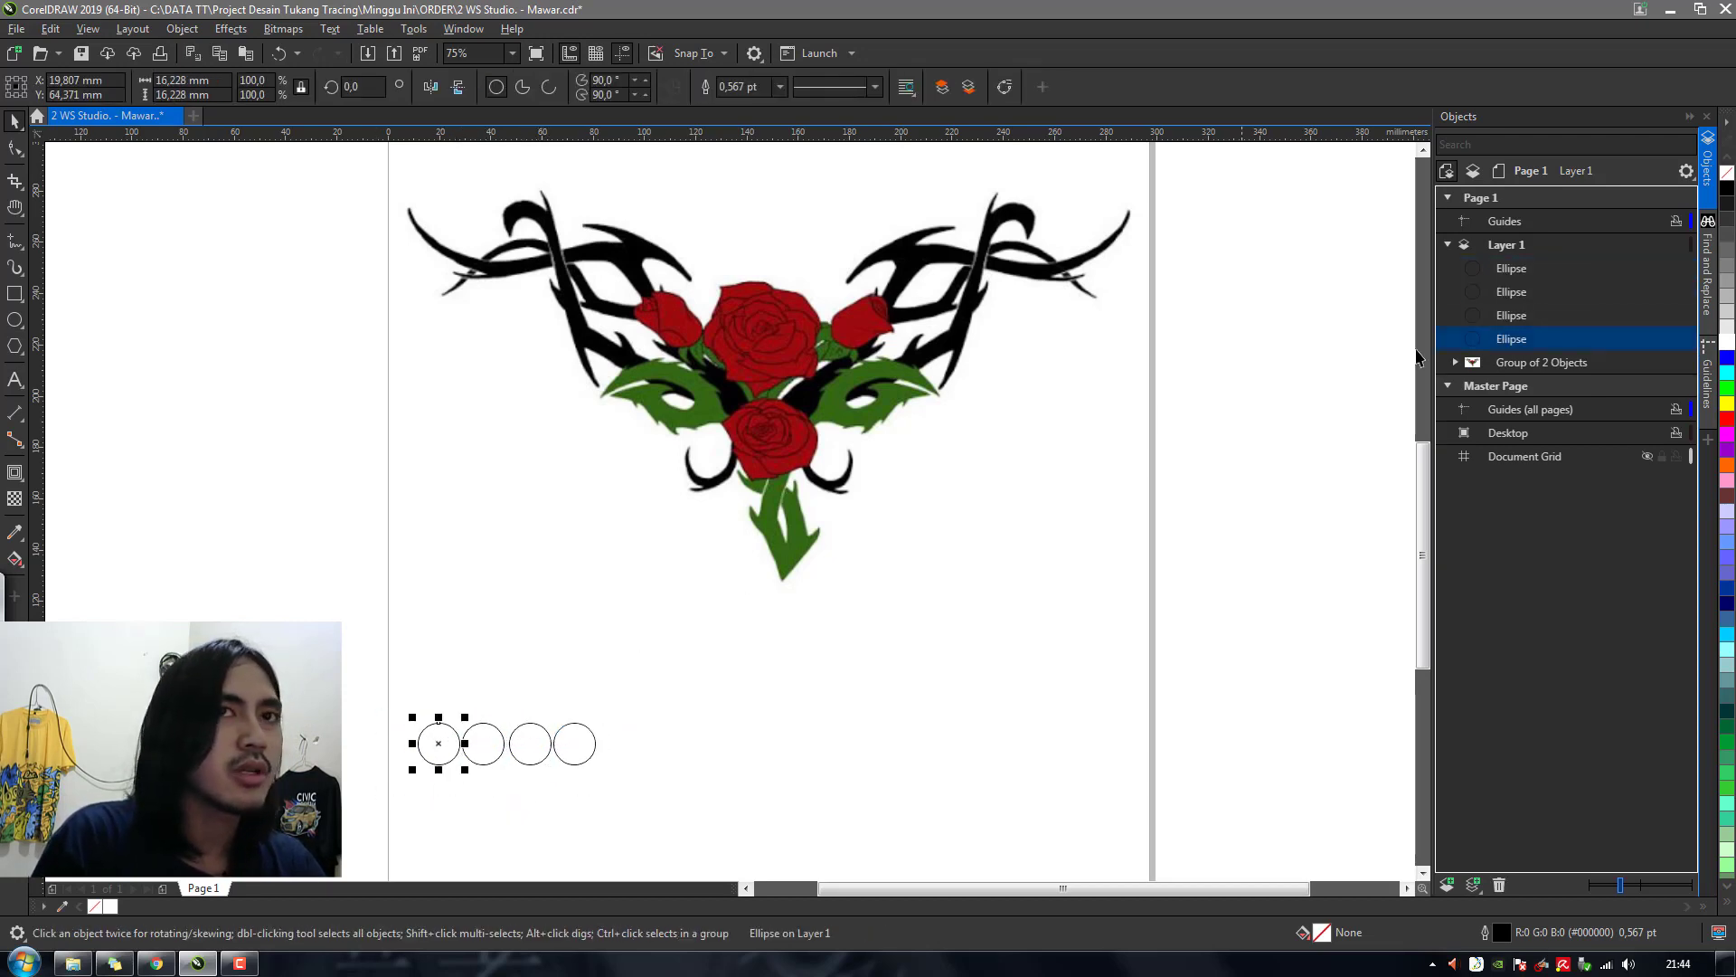
{"action": "left_click", "coordinate": [1727, 188]}
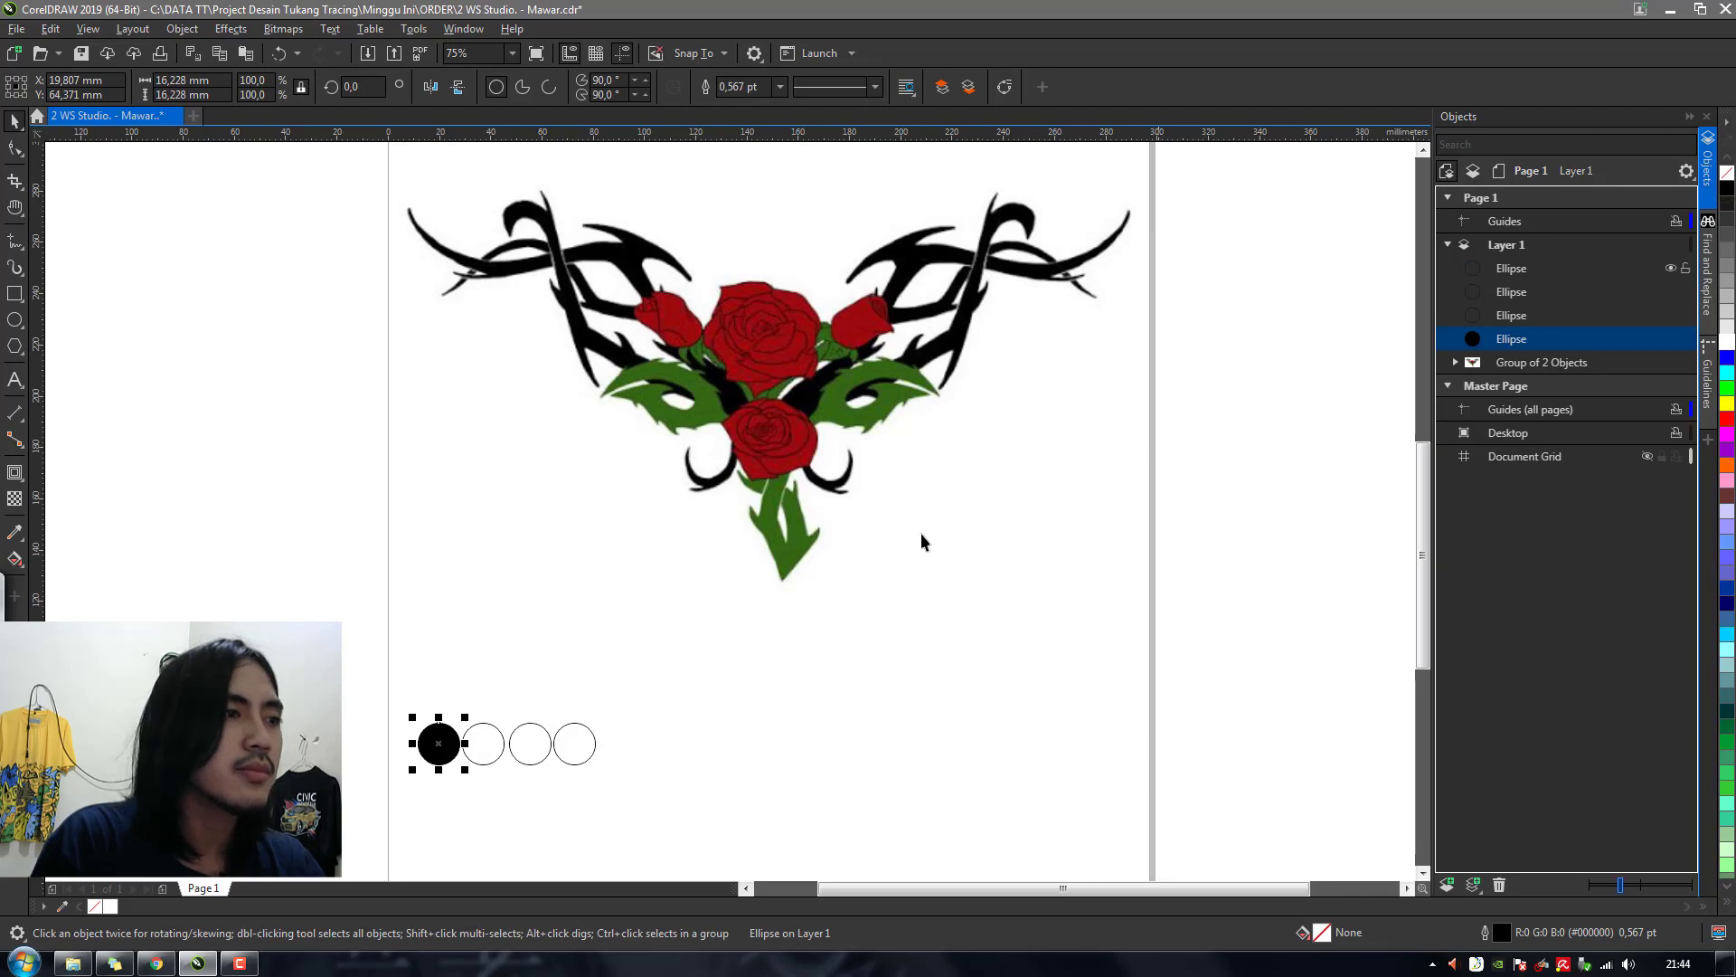
Try a pure red fill on the second circle and compare it against the large rose, undoing the move
{"action": "left_click", "coordinate": [482, 760]}
{"action": "left_click", "coordinate": [1727, 418]}
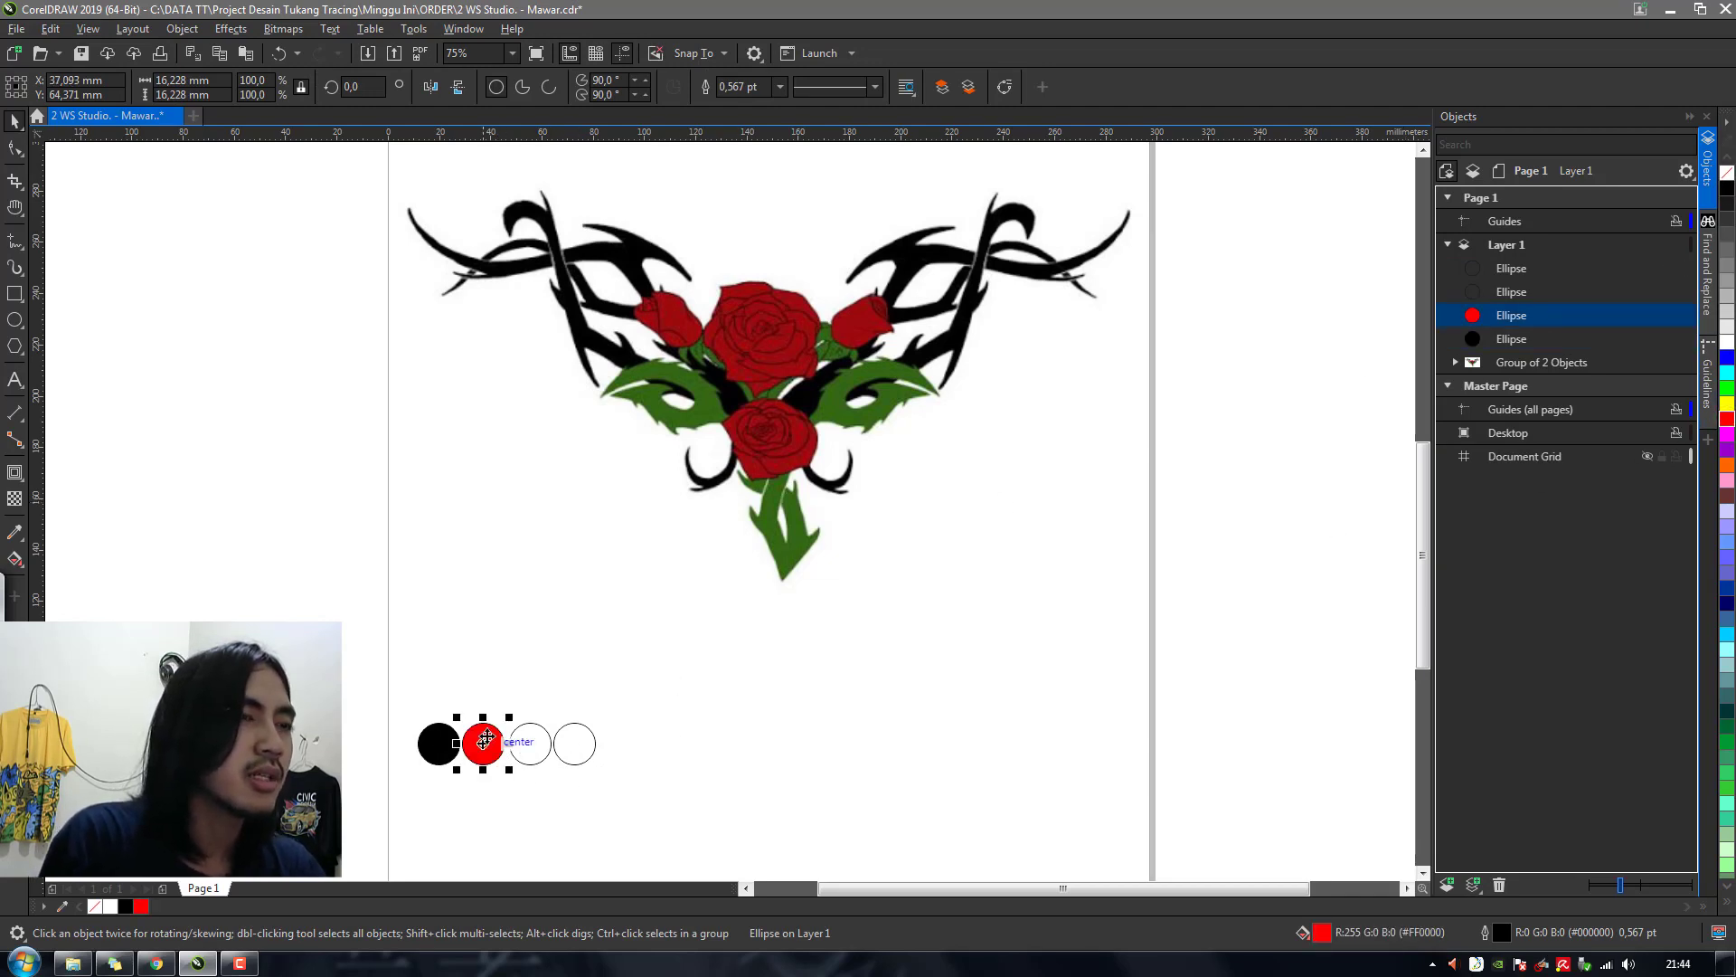
{"action": "left_click_drag", "start_coordinate": [482, 743], "coordinate": [796, 341]}
{"action": "key", "text": "ctrl+z"}
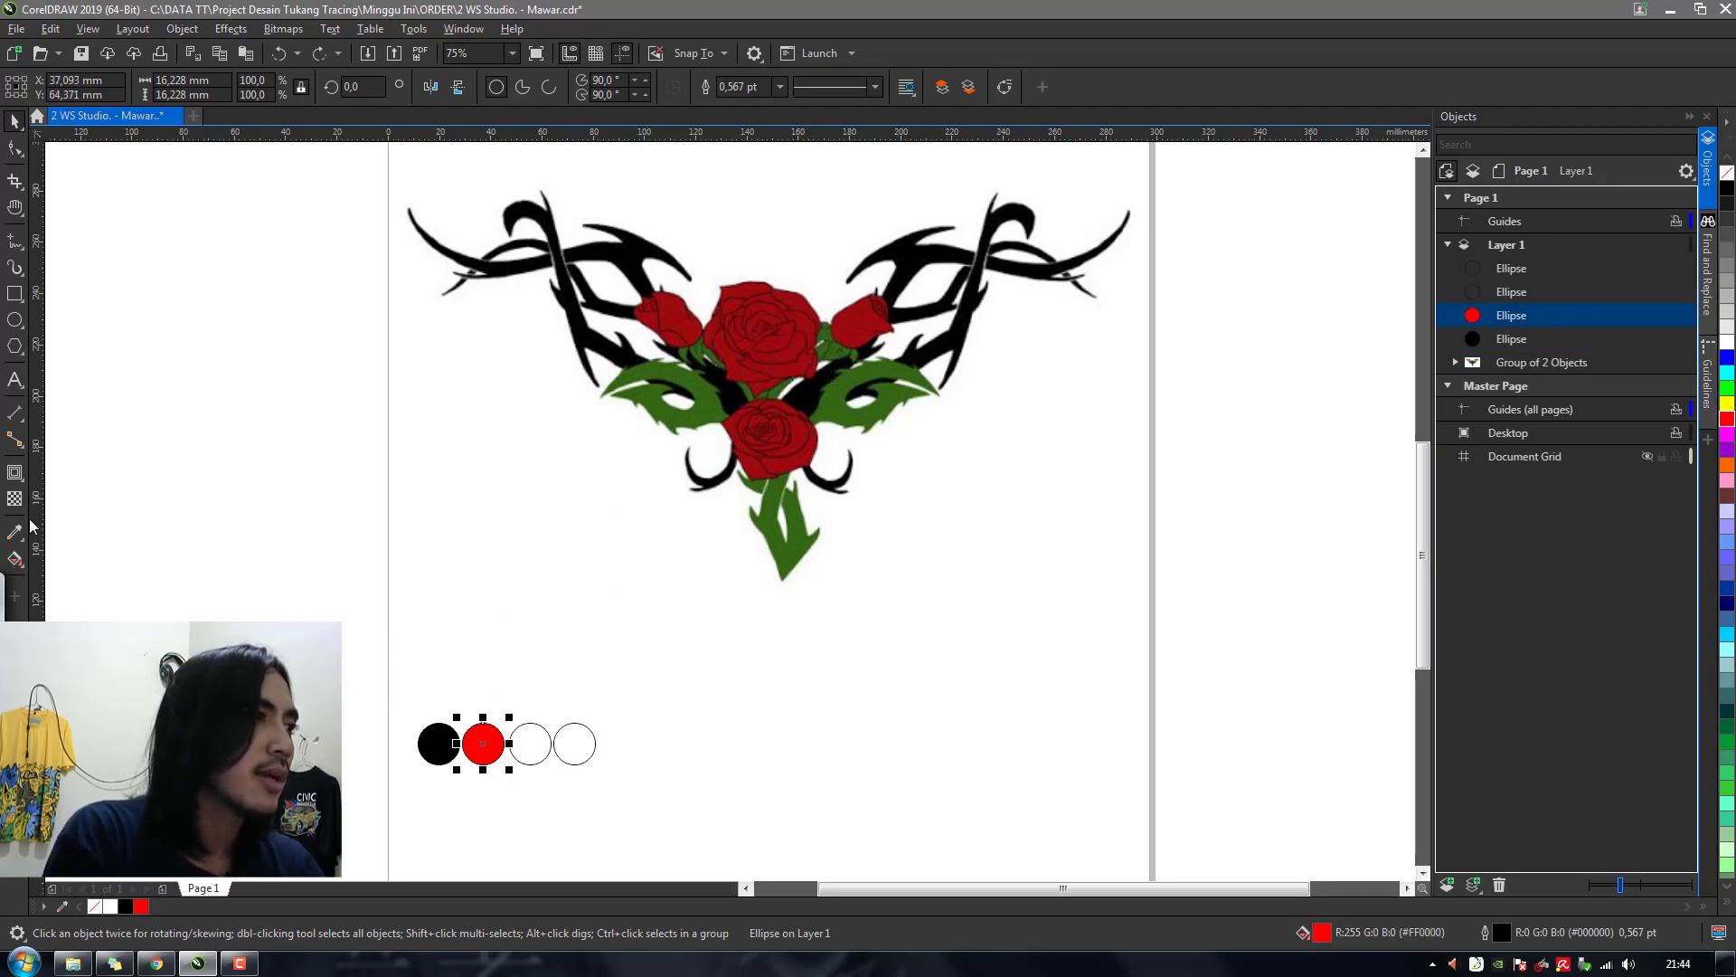
Fill the second circle with the dark red sampled from the rose artwork using the Color Eyedropper
{"action": "left_click", "coordinate": [15, 532]}
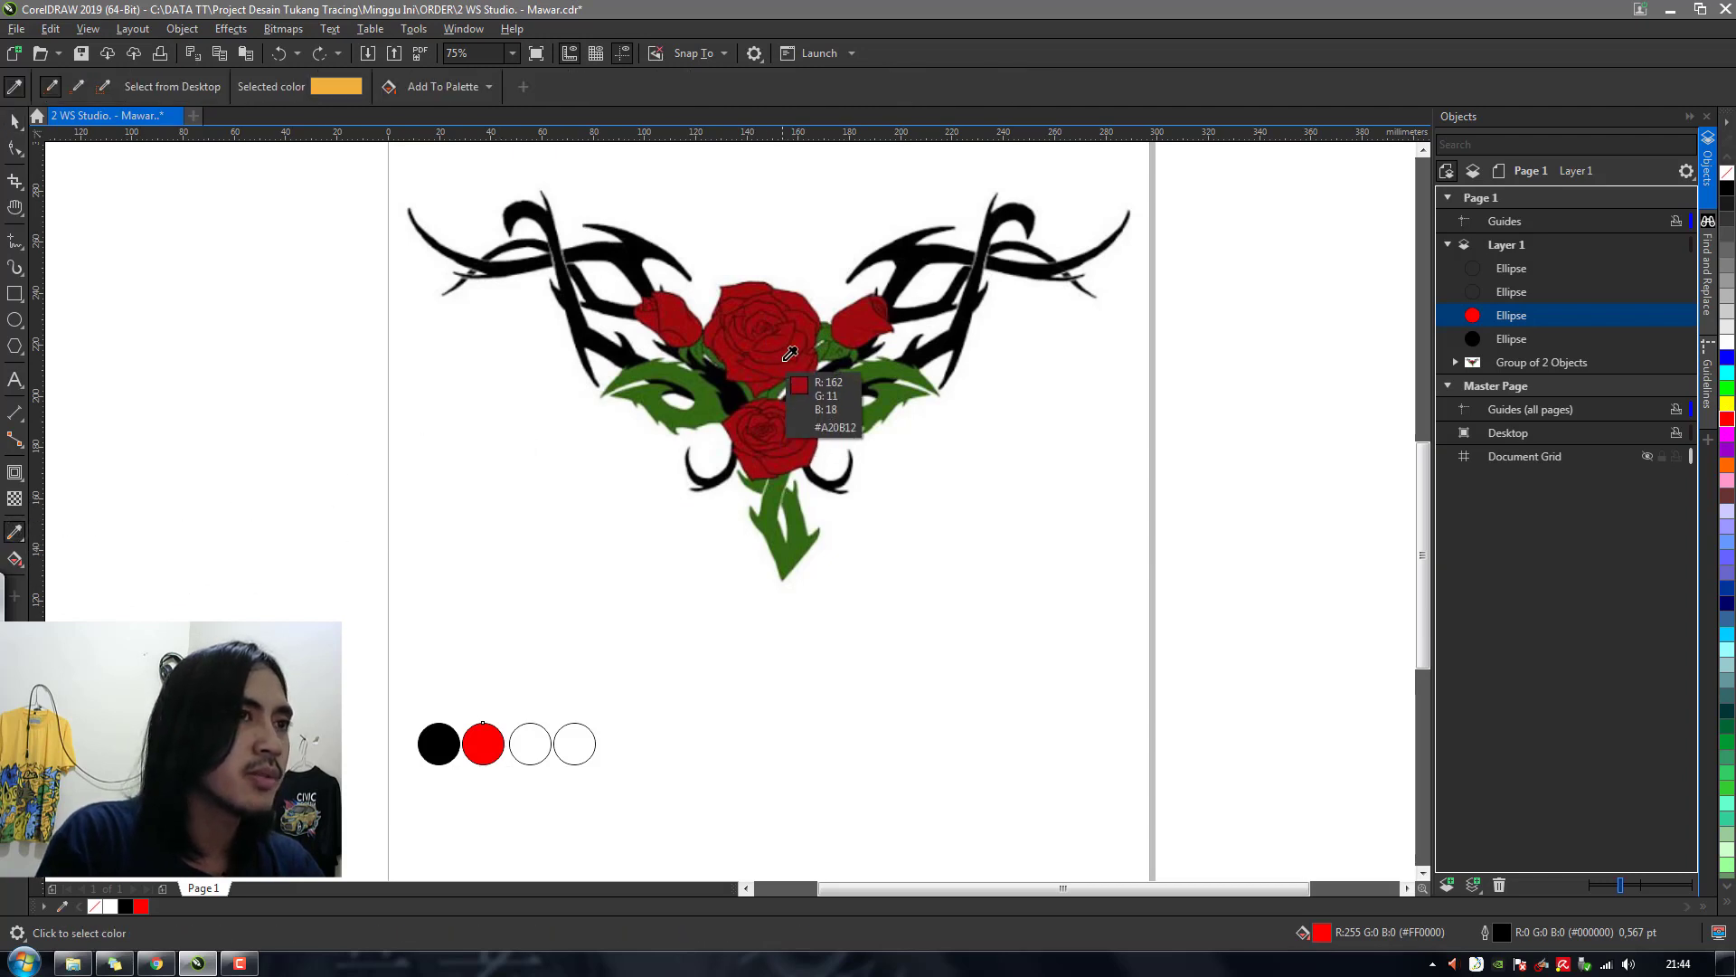
{"action": "left_click", "coordinate": [827, 382]}
{"action": "left_click", "coordinate": [471, 749]}
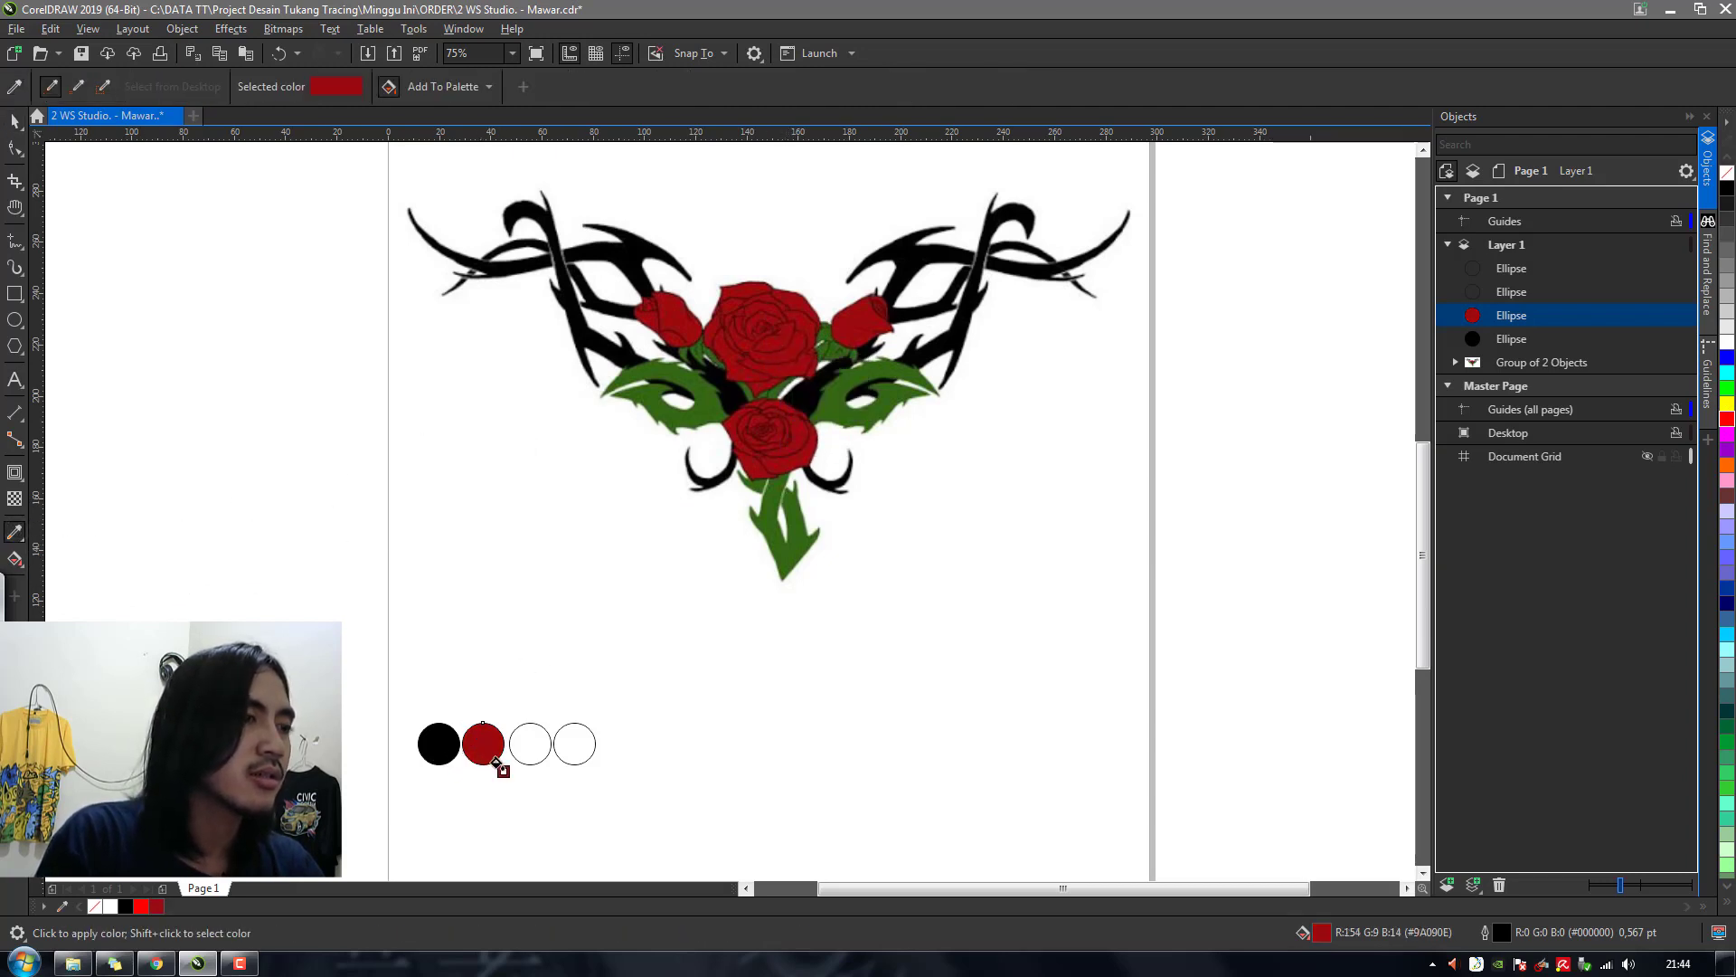
{"action": "key", "text": "space"}
Fill the third circle with the green sampled from the rose's stem using the Color Eyedropper
{"action": "left_click", "coordinate": [538, 760]}
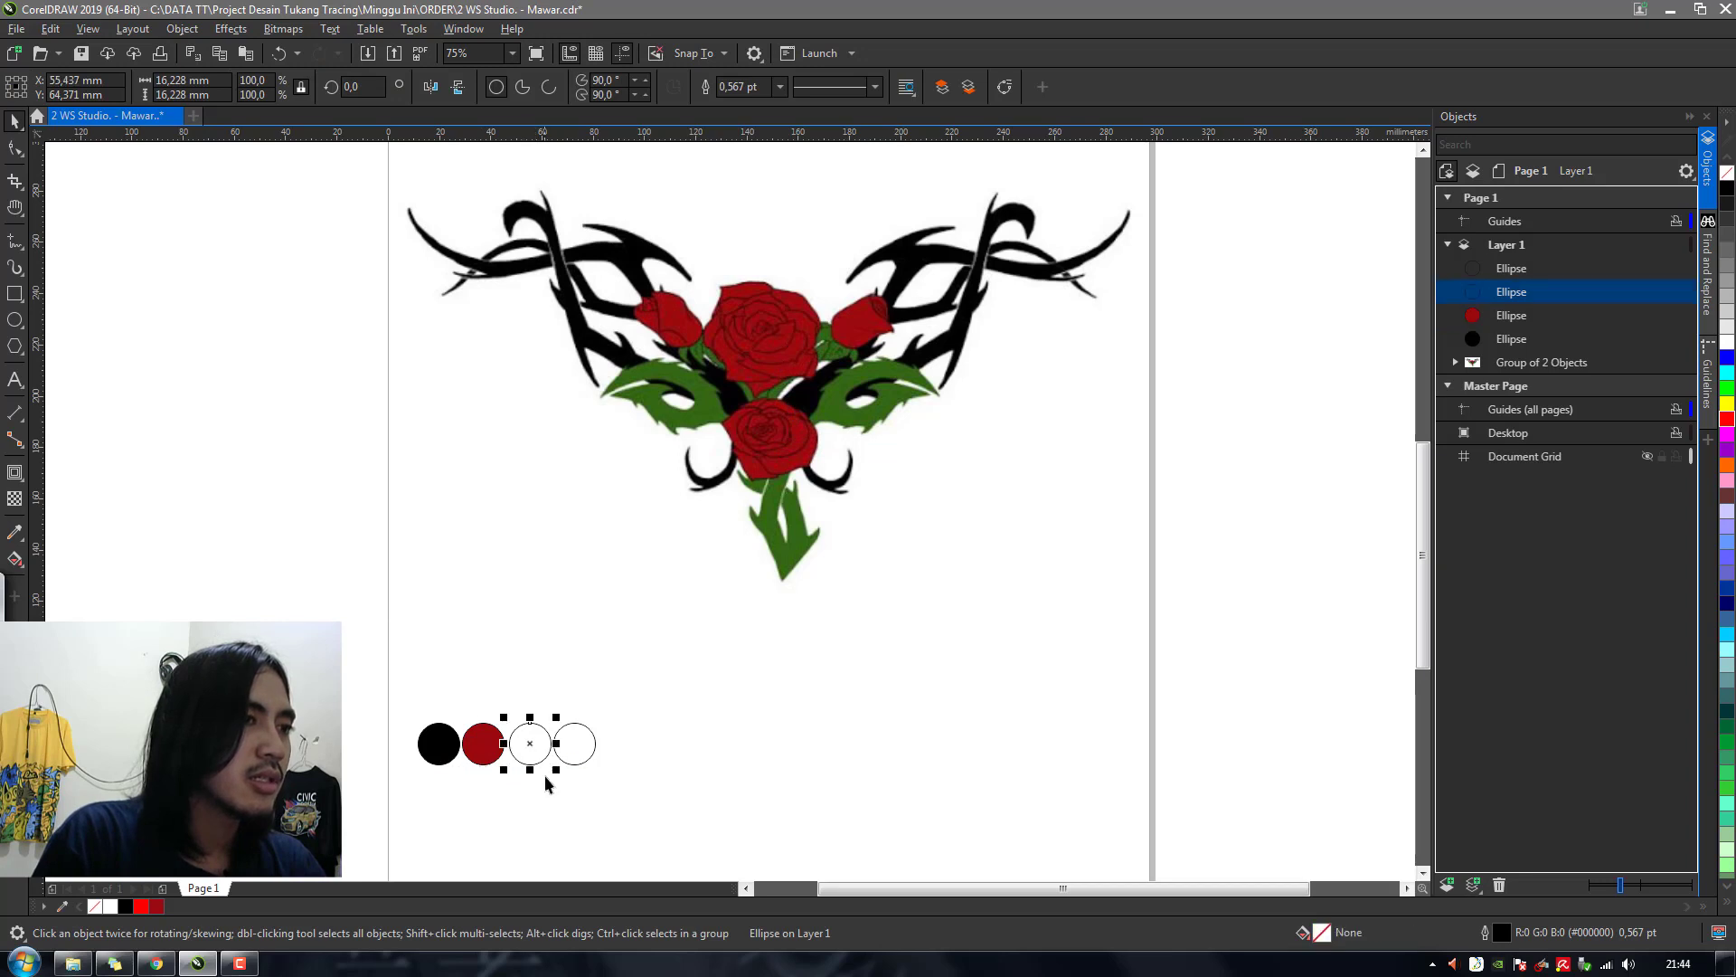
{"action": "left_click", "coordinate": [546, 780]}
{"action": "left_click", "coordinate": [545, 752]}
{"action": "left_click", "coordinate": [15, 531]}
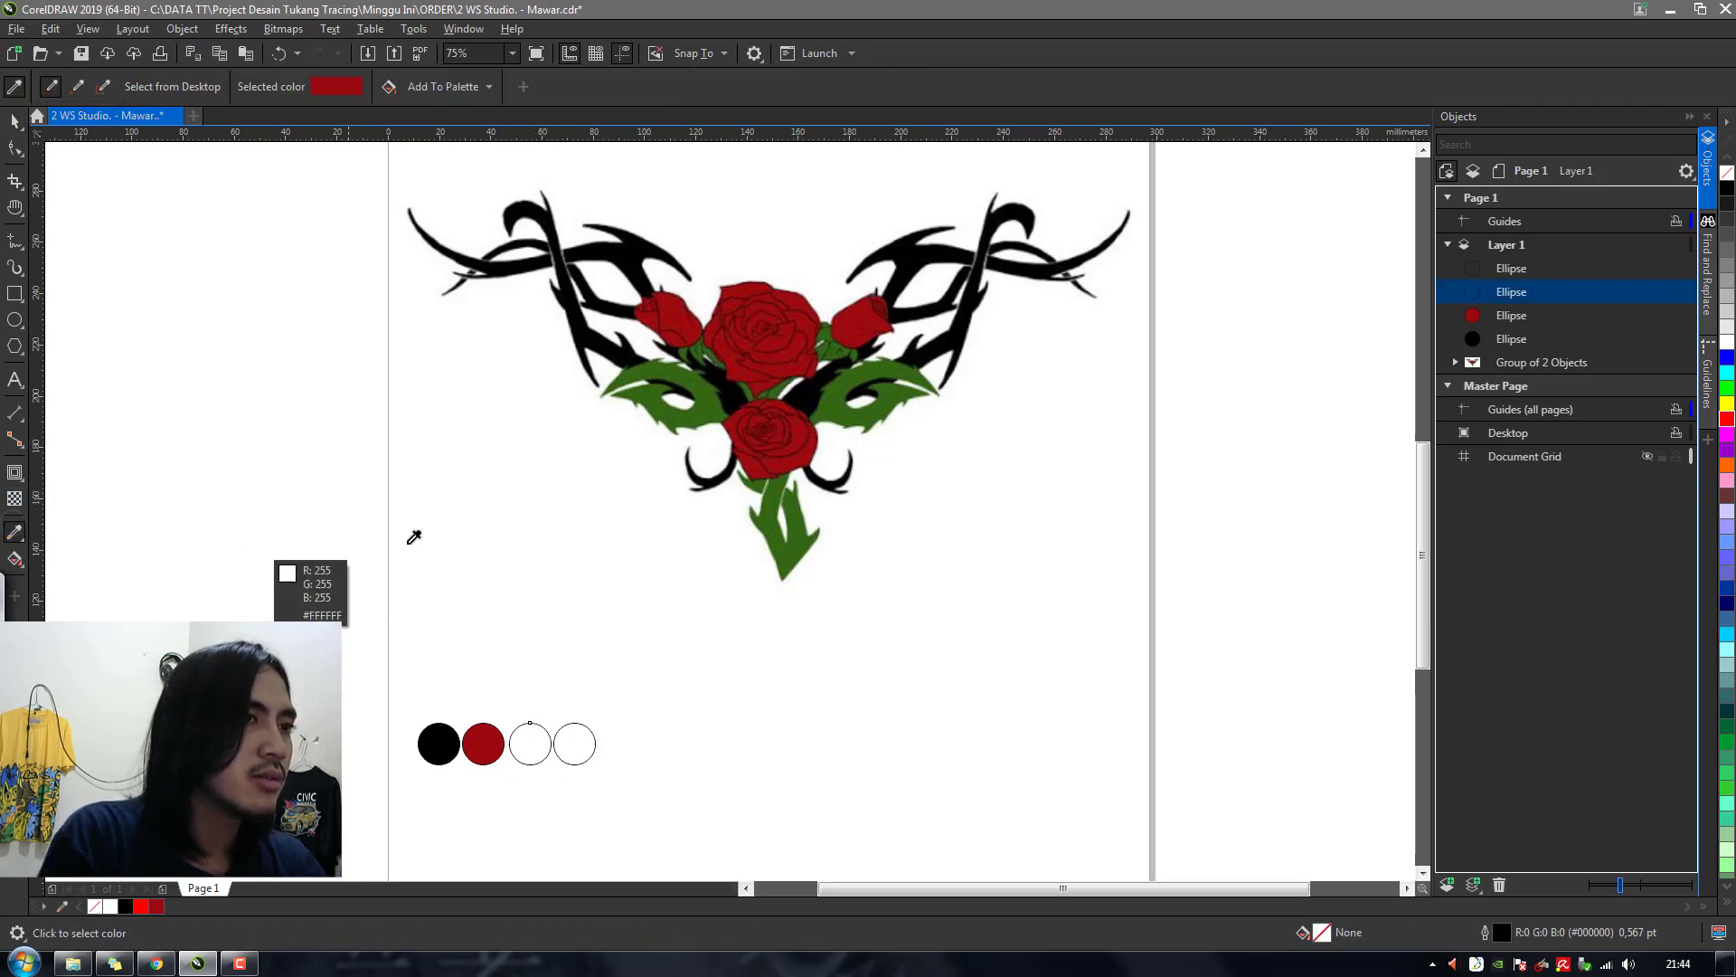
{"action": "left_click", "coordinate": [808, 551]}
{"action": "left_click", "coordinate": [525, 744]}
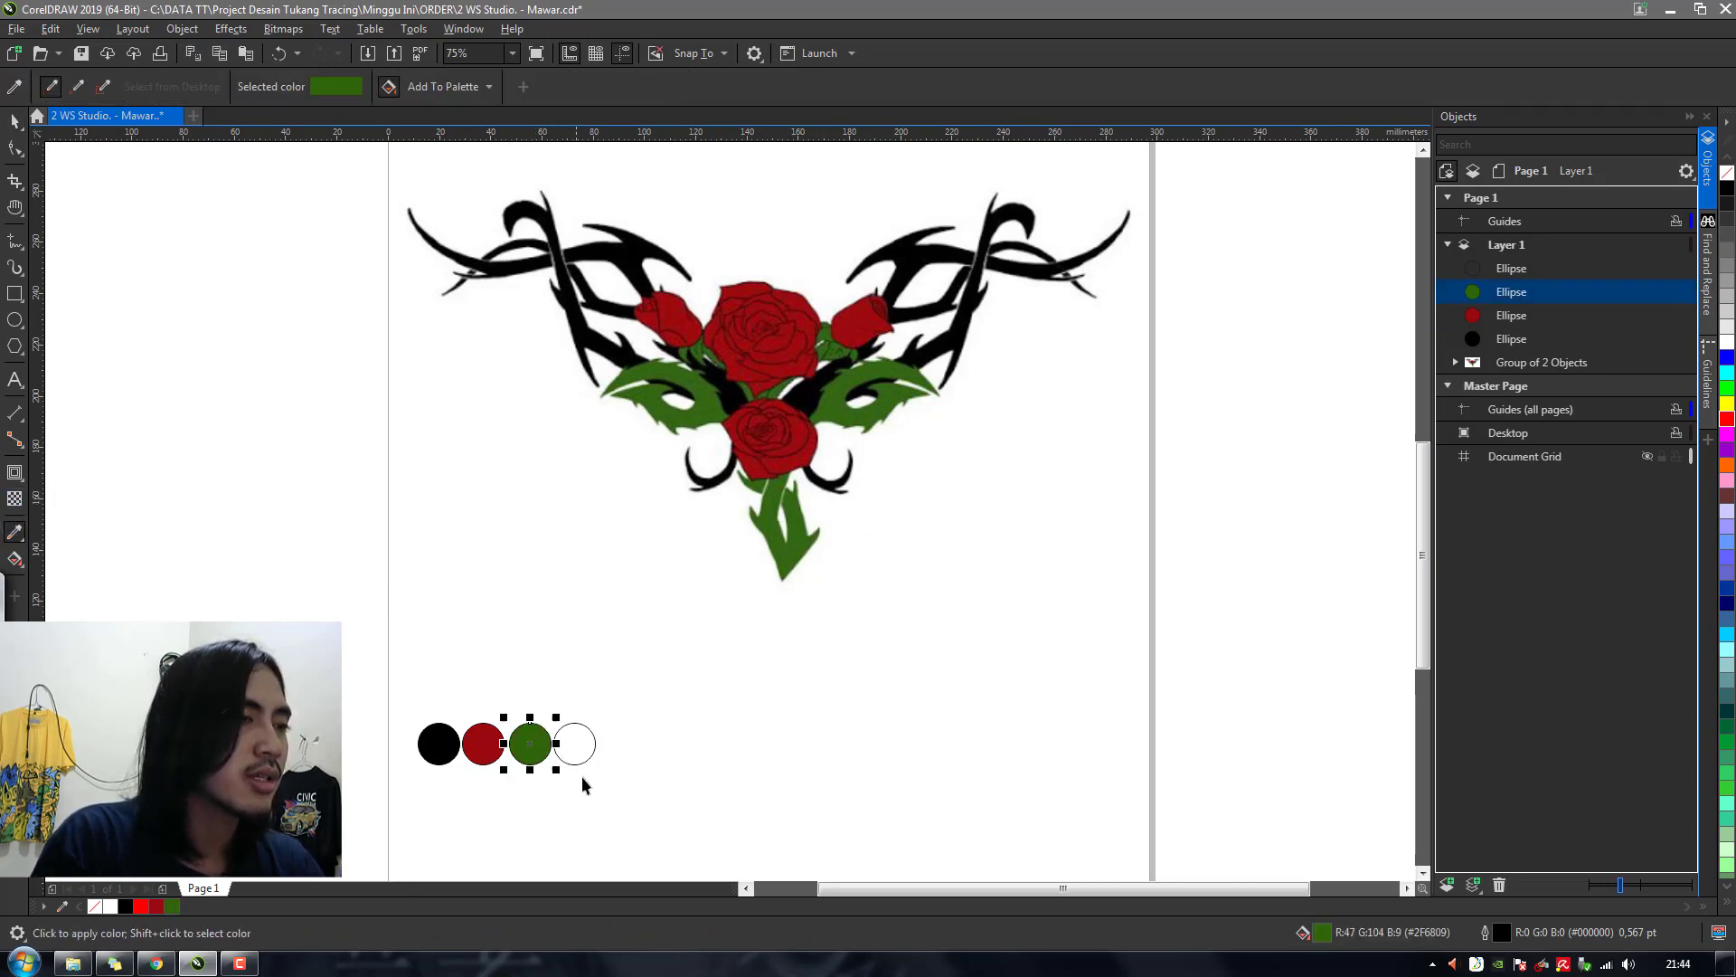
{"action": "key", "text": "space"}
Group the four colour reference circles below the artwork
{"action": "left_click", "coordinate": [575, 749]}
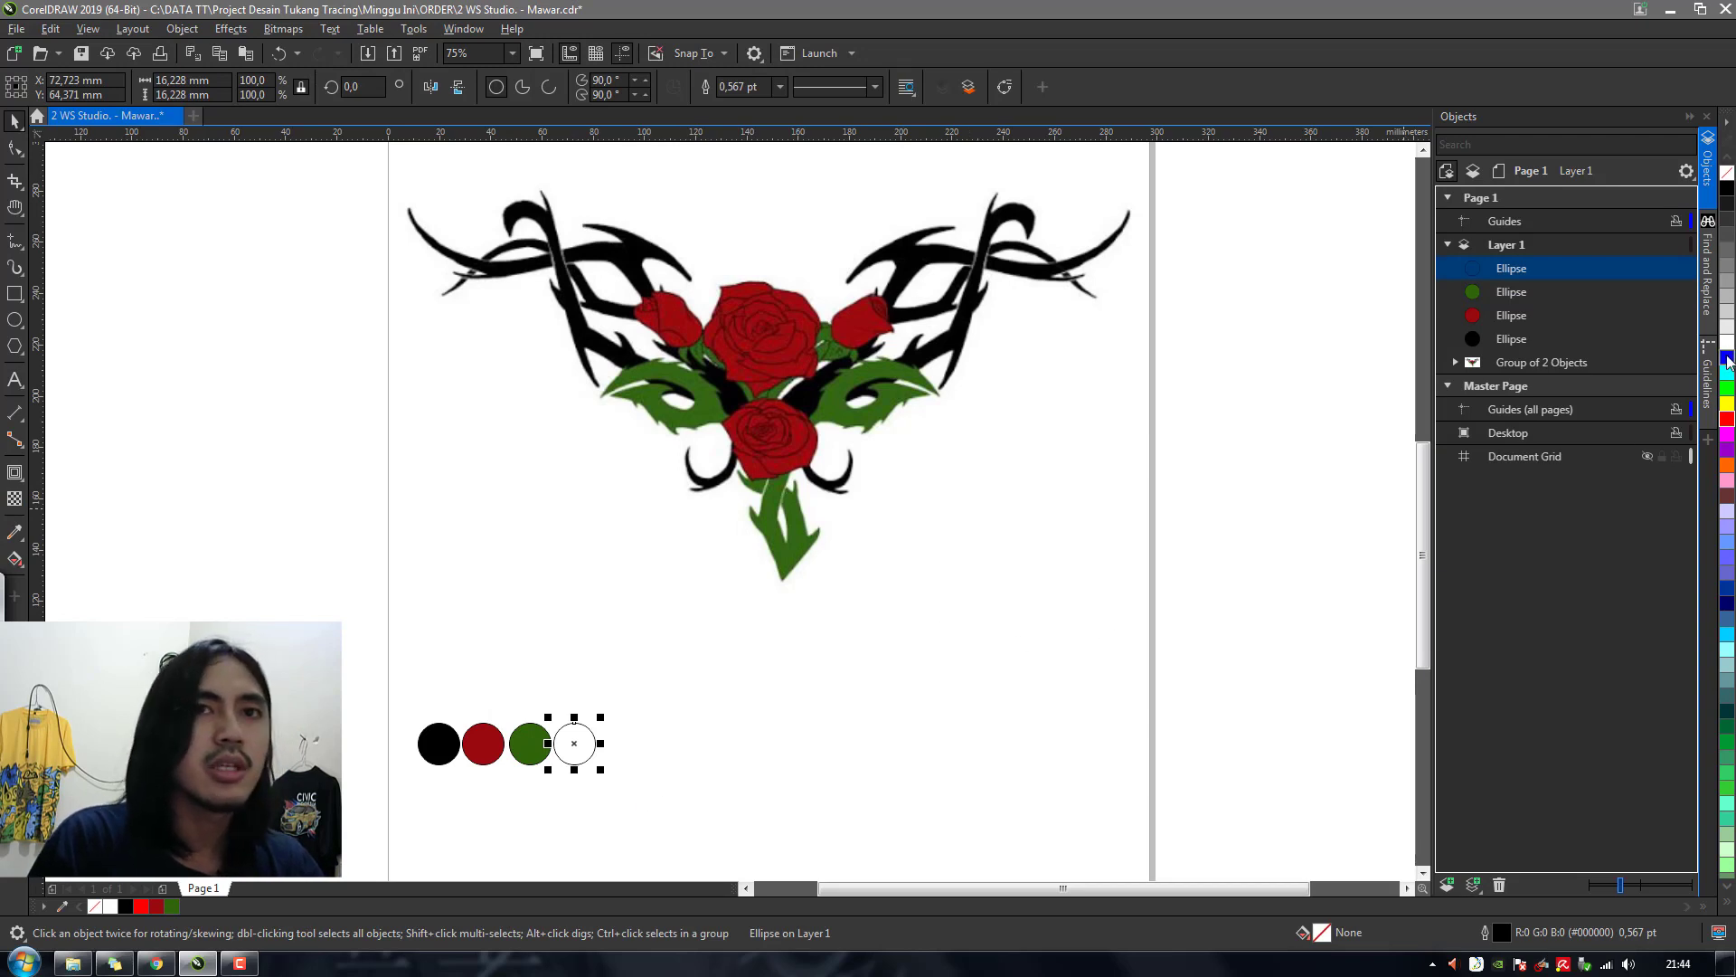
{"action": "left_click_drag", "start_coordinate": [708, 803], "coordinate": [179, 592]}
{"action": "key", "text": "ctrl+g"}
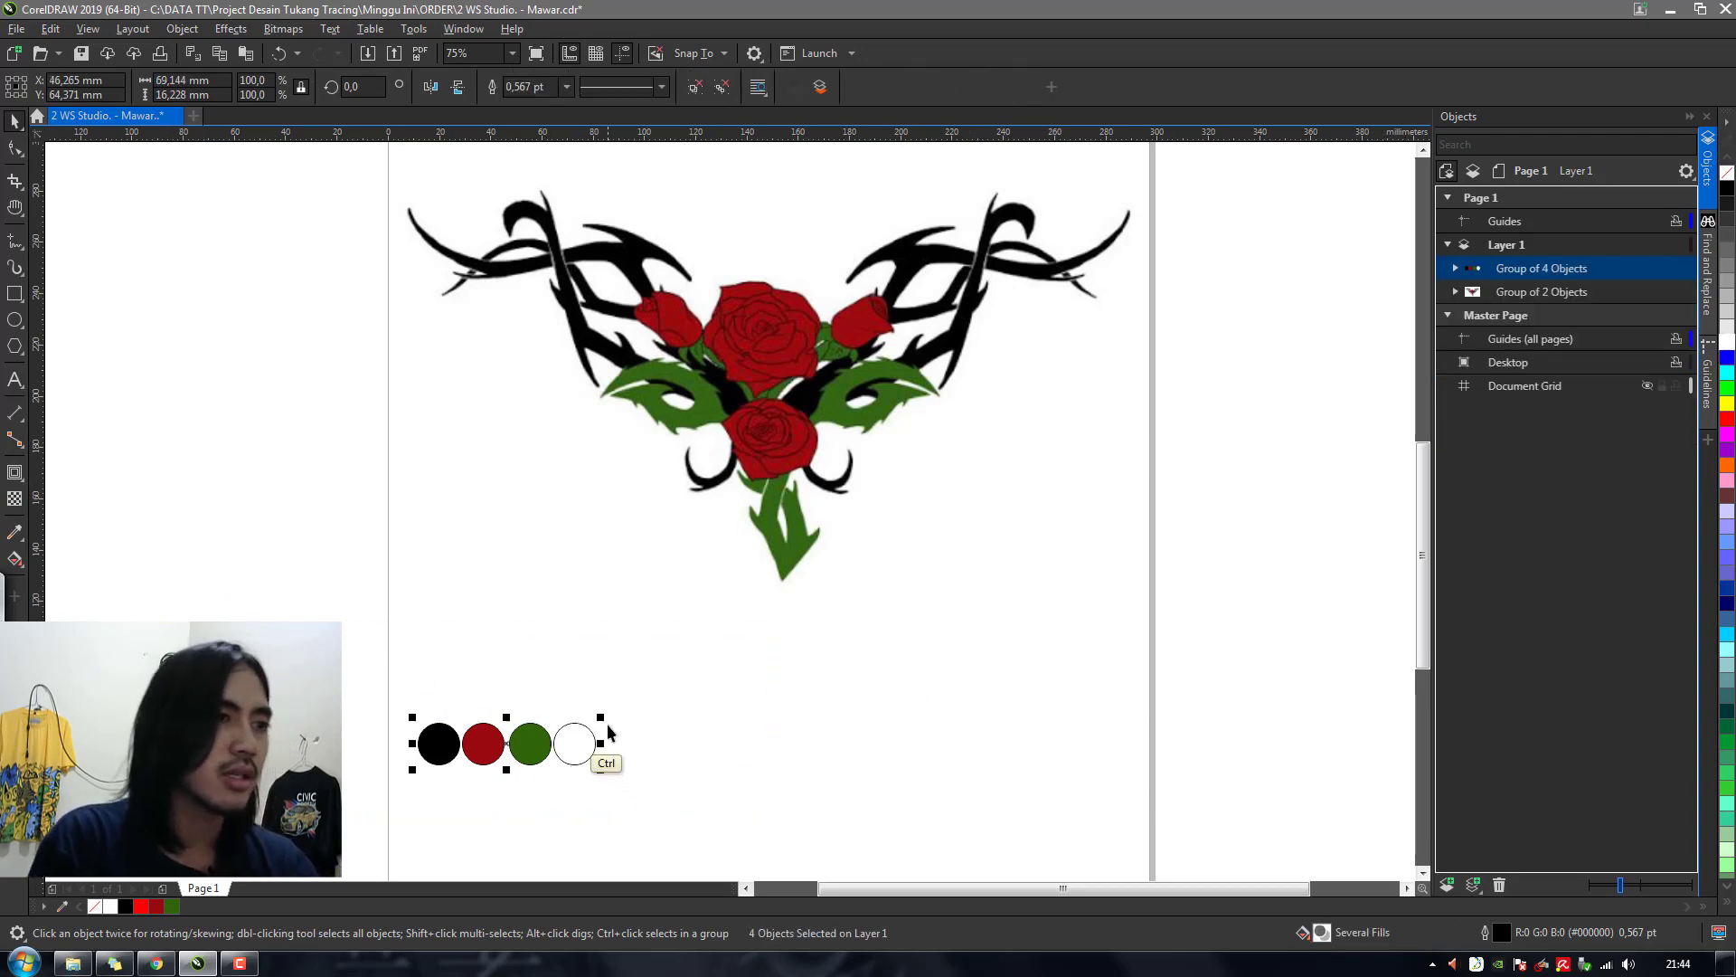
Check where the Objects docker is listed among the available dockers
{"action": "key", "text": "h"}
{"action": "left_click_drag", "start_coordinate": [706, 604], "coordinate": [689, 646]}
{"action": "left_click_drag", "start_coordinate": [1004, 559], "coordinate": [1002, 597]}
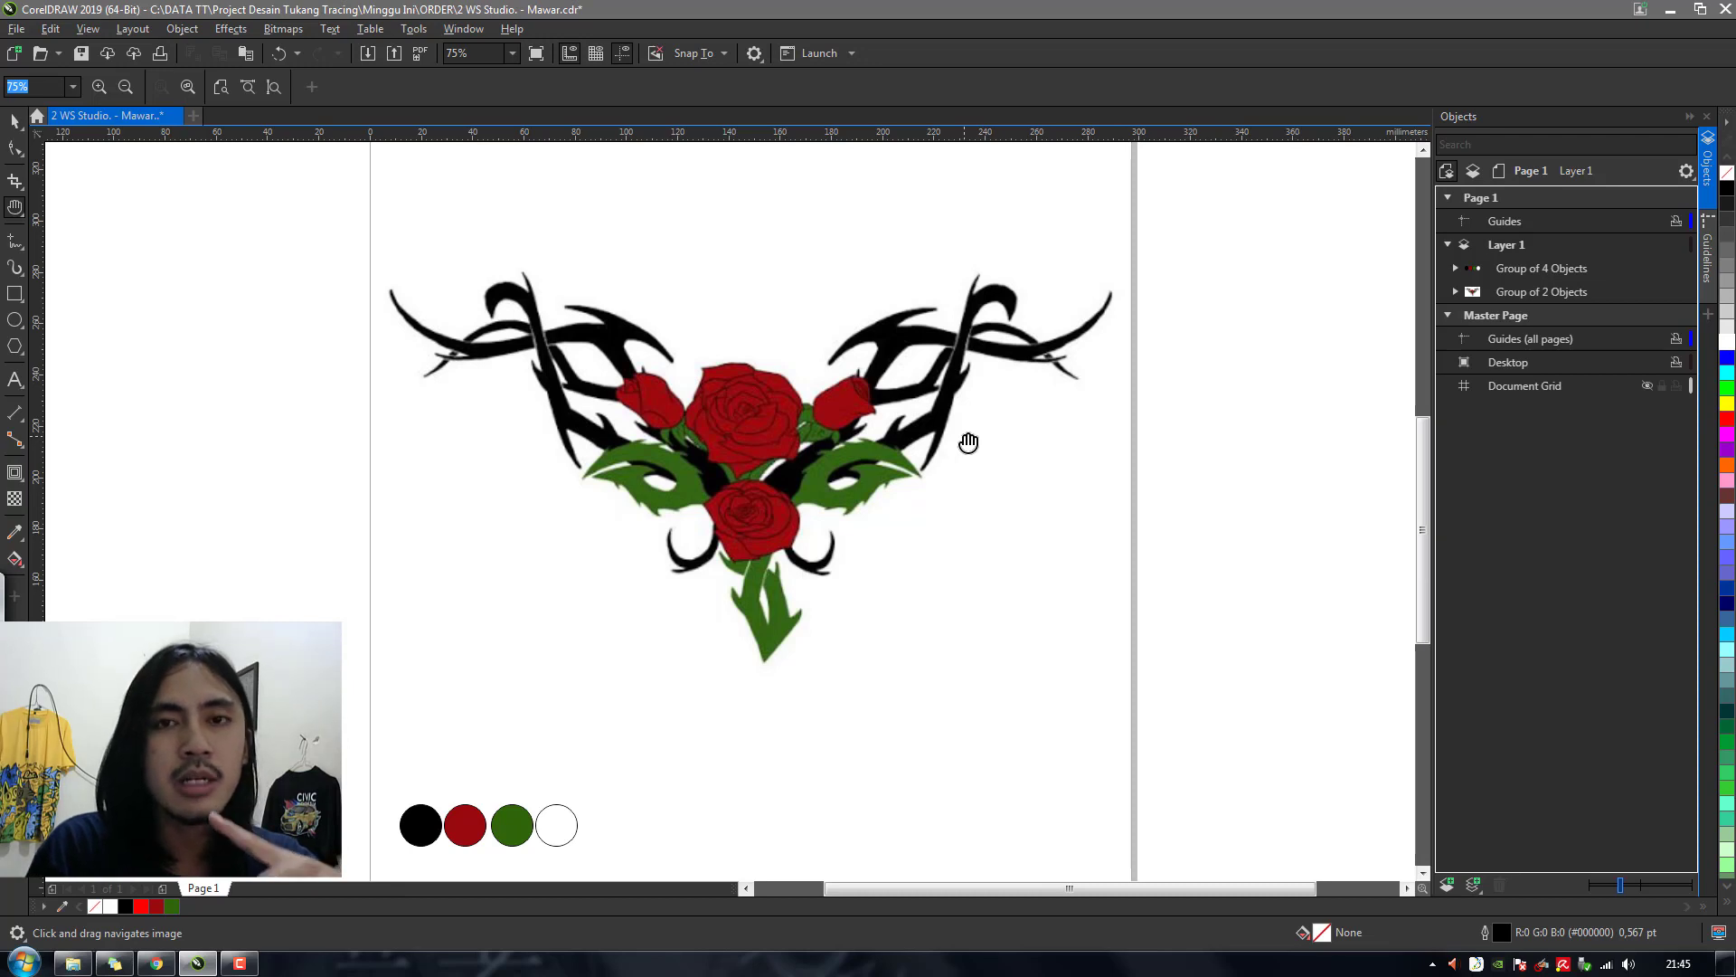
{"action": "left_click", "coordinate": [465, 29]}
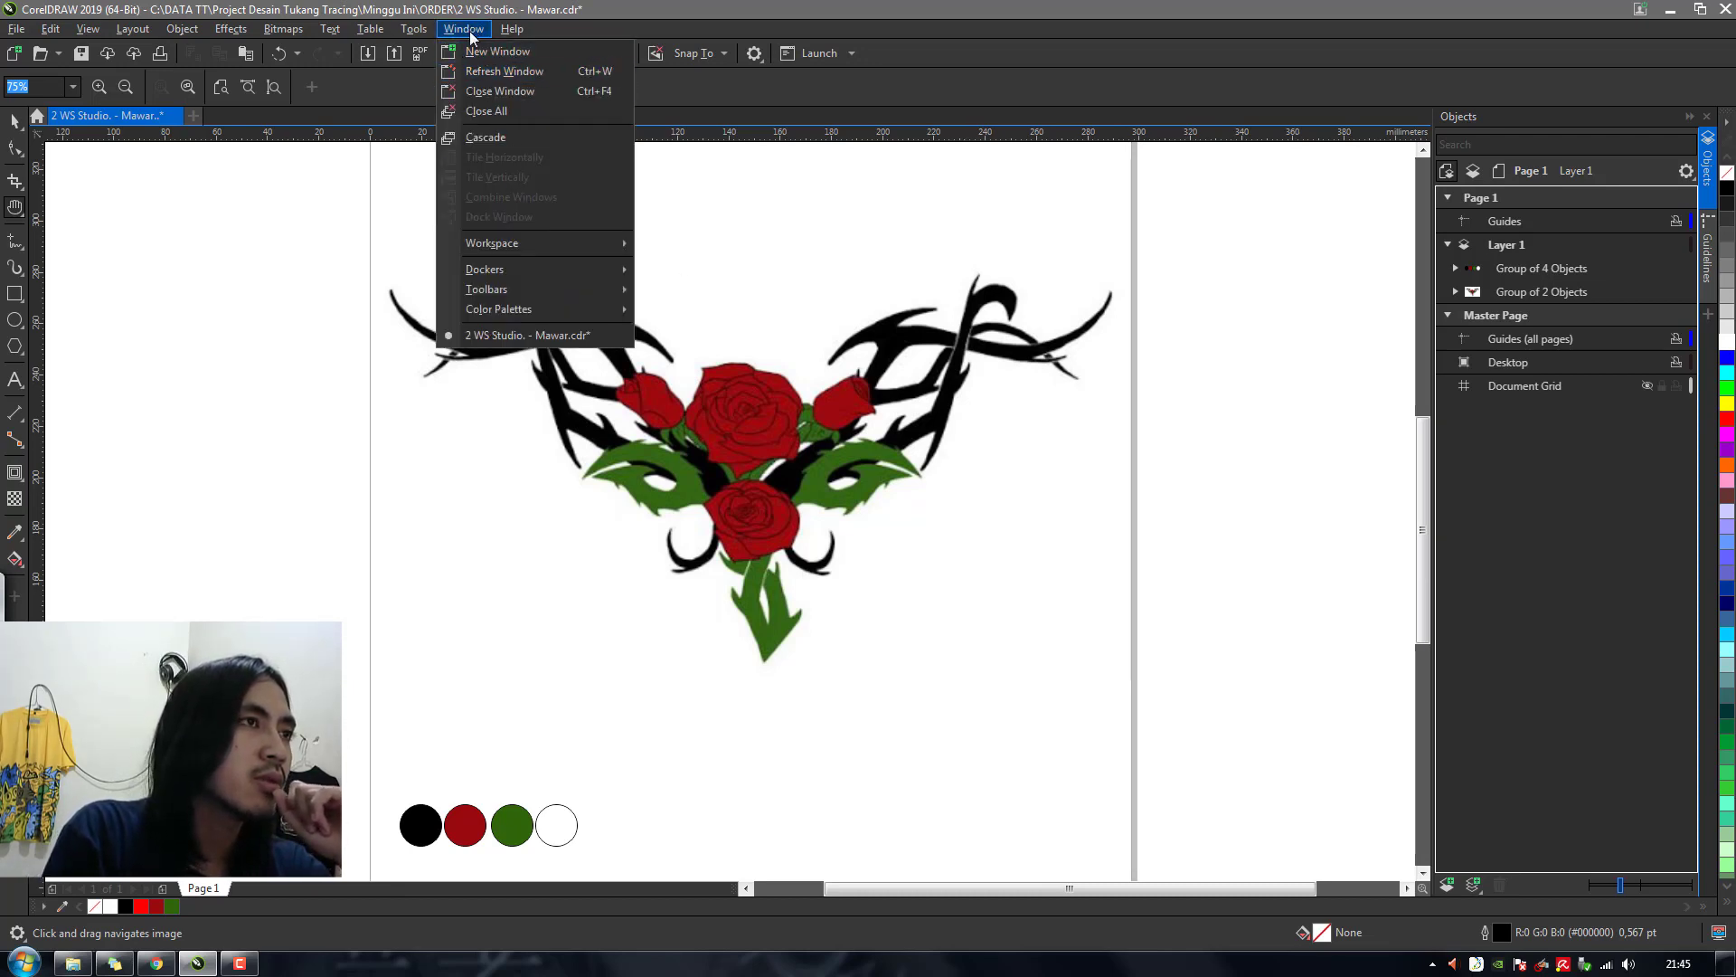
{"action": "mouse_move", "coordinate": [512, 268]}
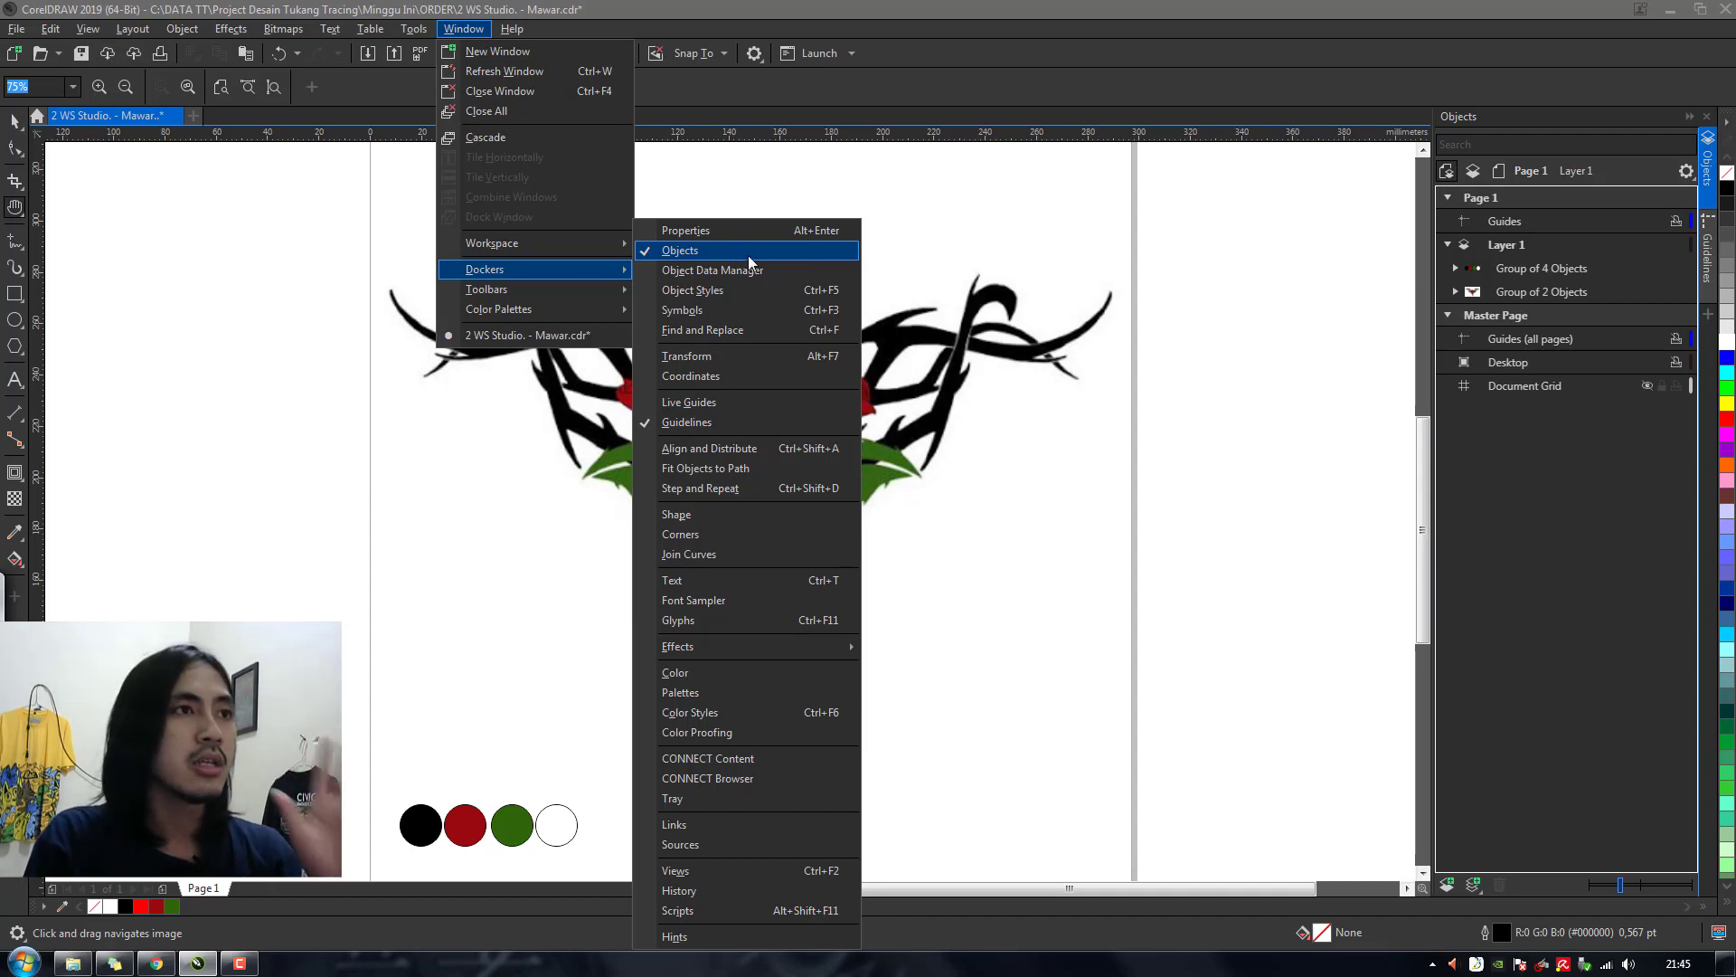
{"action": "left_click", "coordinate": [1580, 553]}
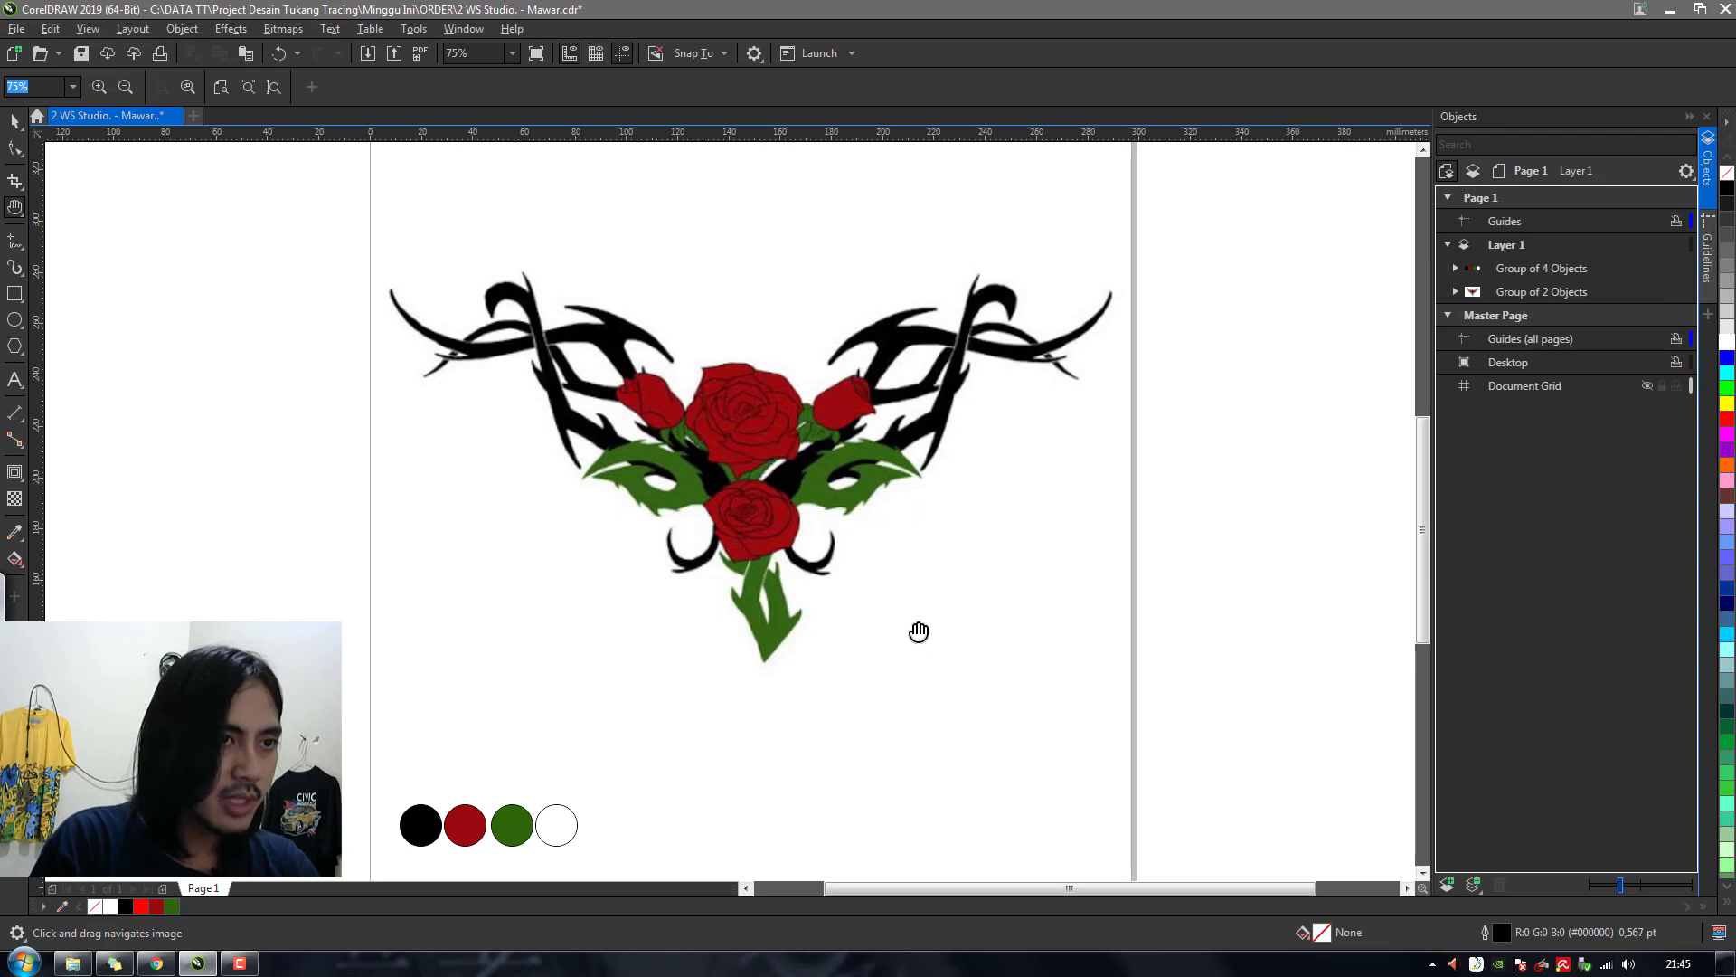
Collapse Layer 1 and lock it so the reference artwork and colour circles cannot be edited
{"action": "left_click_drag", "start_coordinate": [919, 632], "coordinate": [892, 639]}
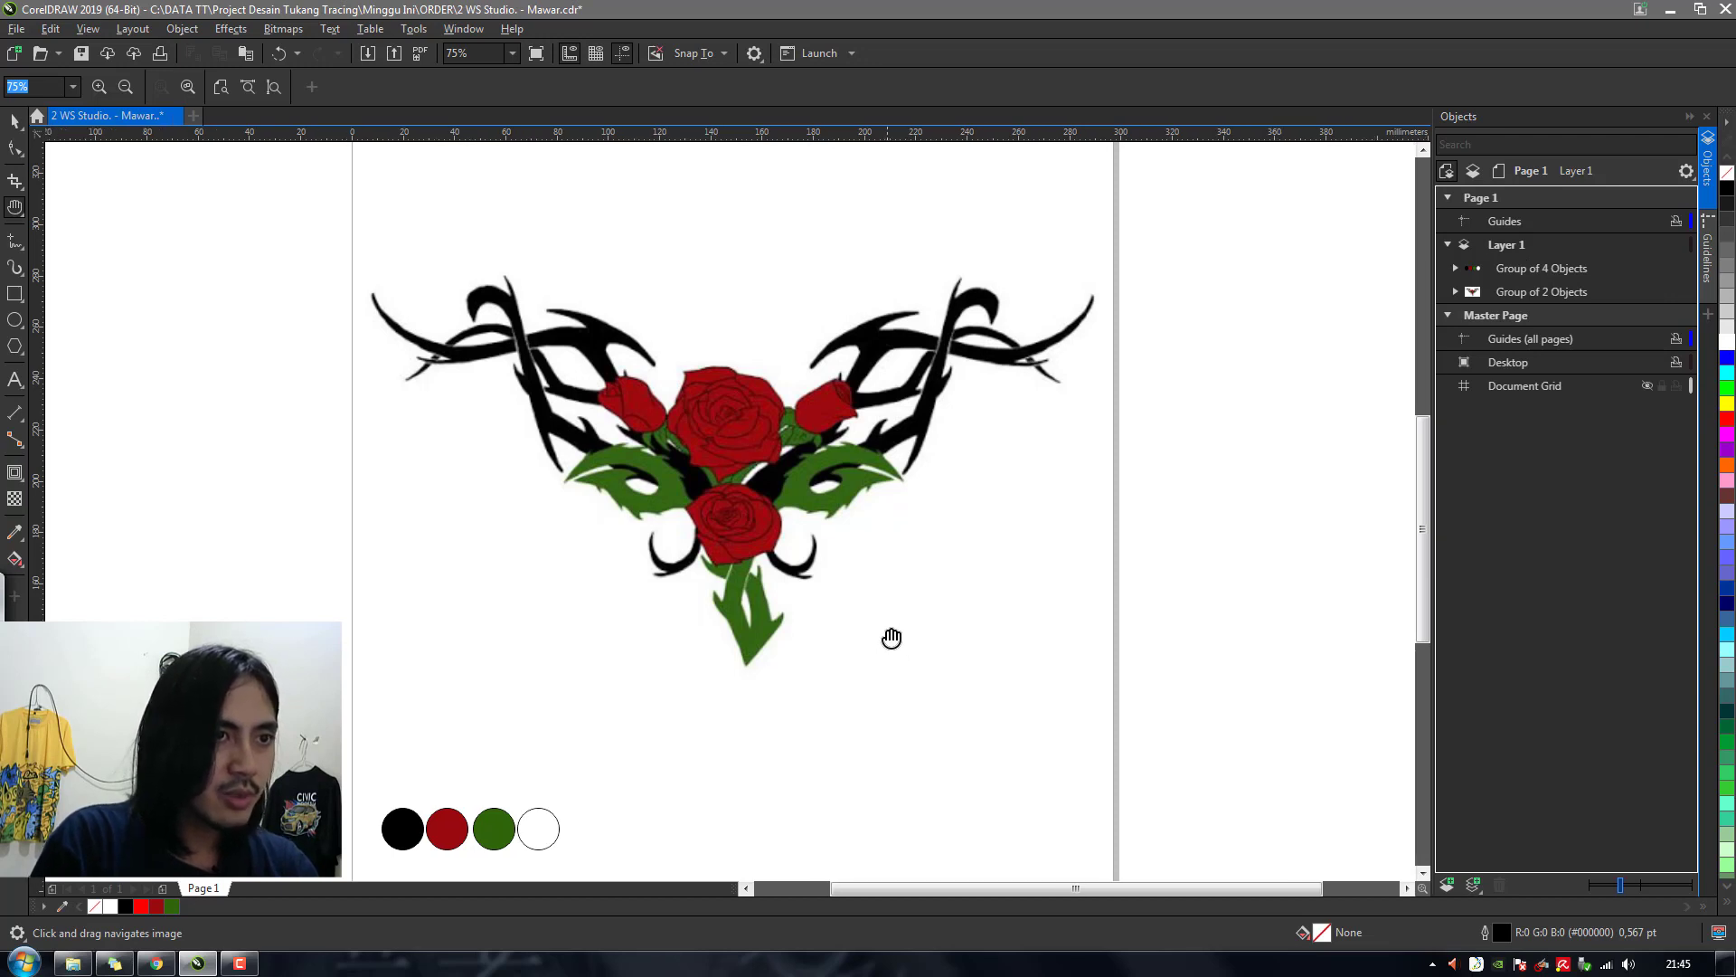
{"action": "left_click", "coordinate": [1448, 244]}
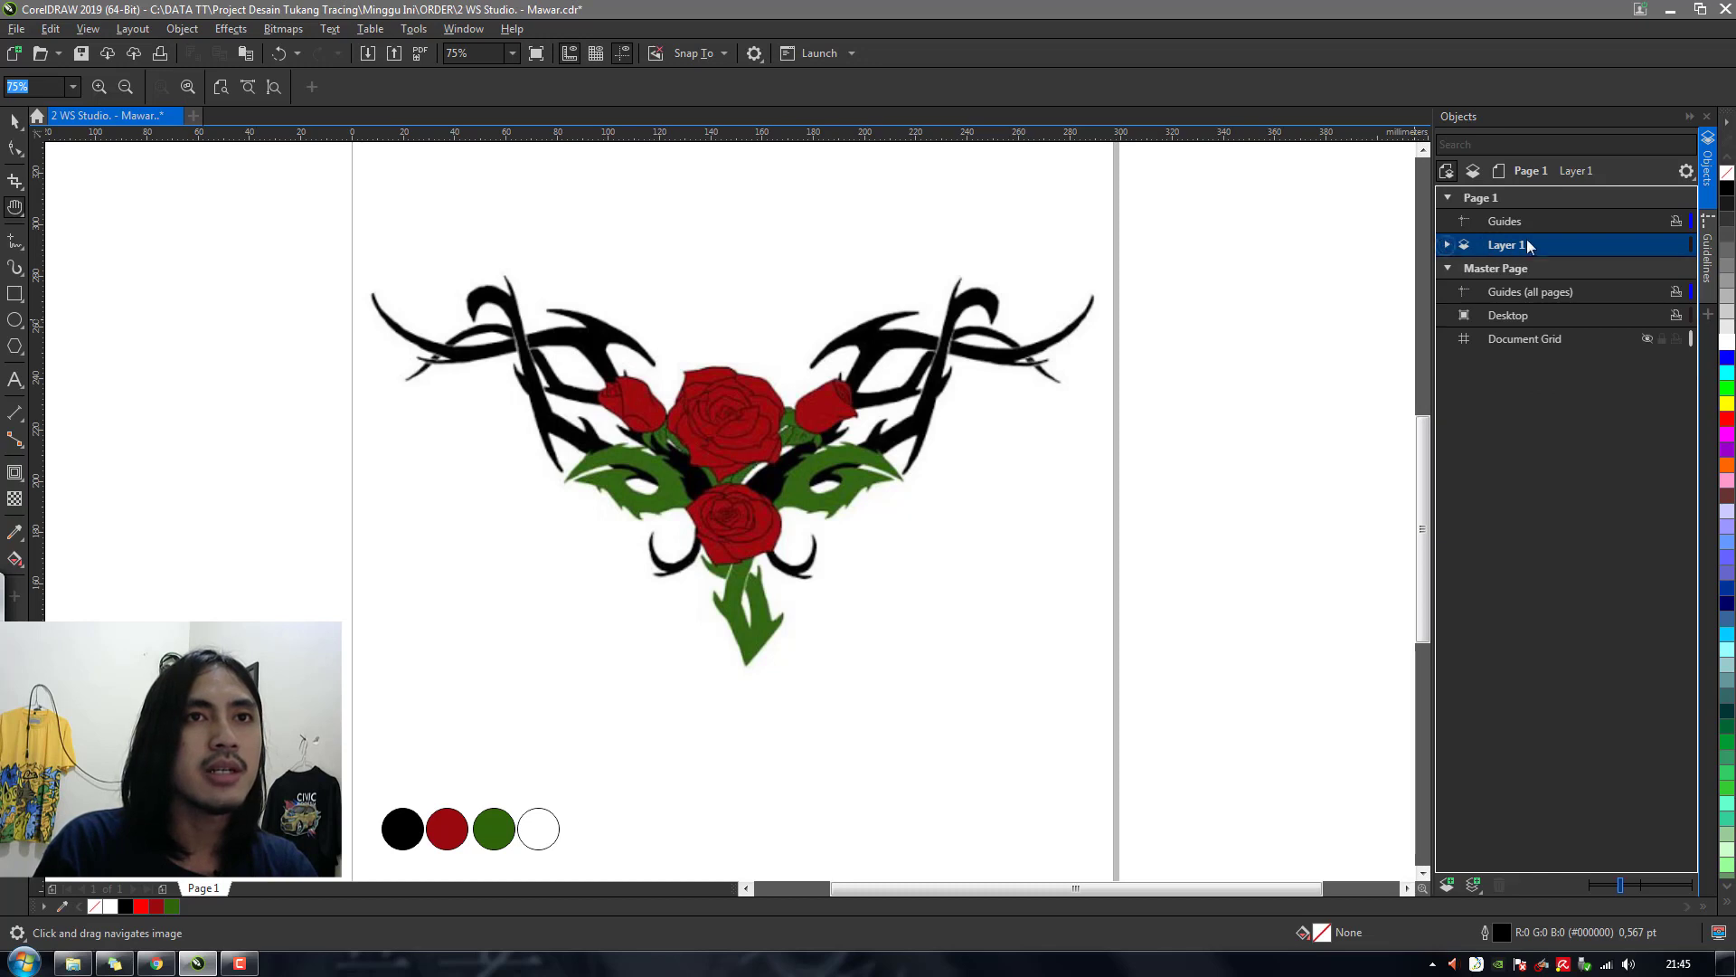
{"action": "left_click", "coordinate": [1660, 246]}
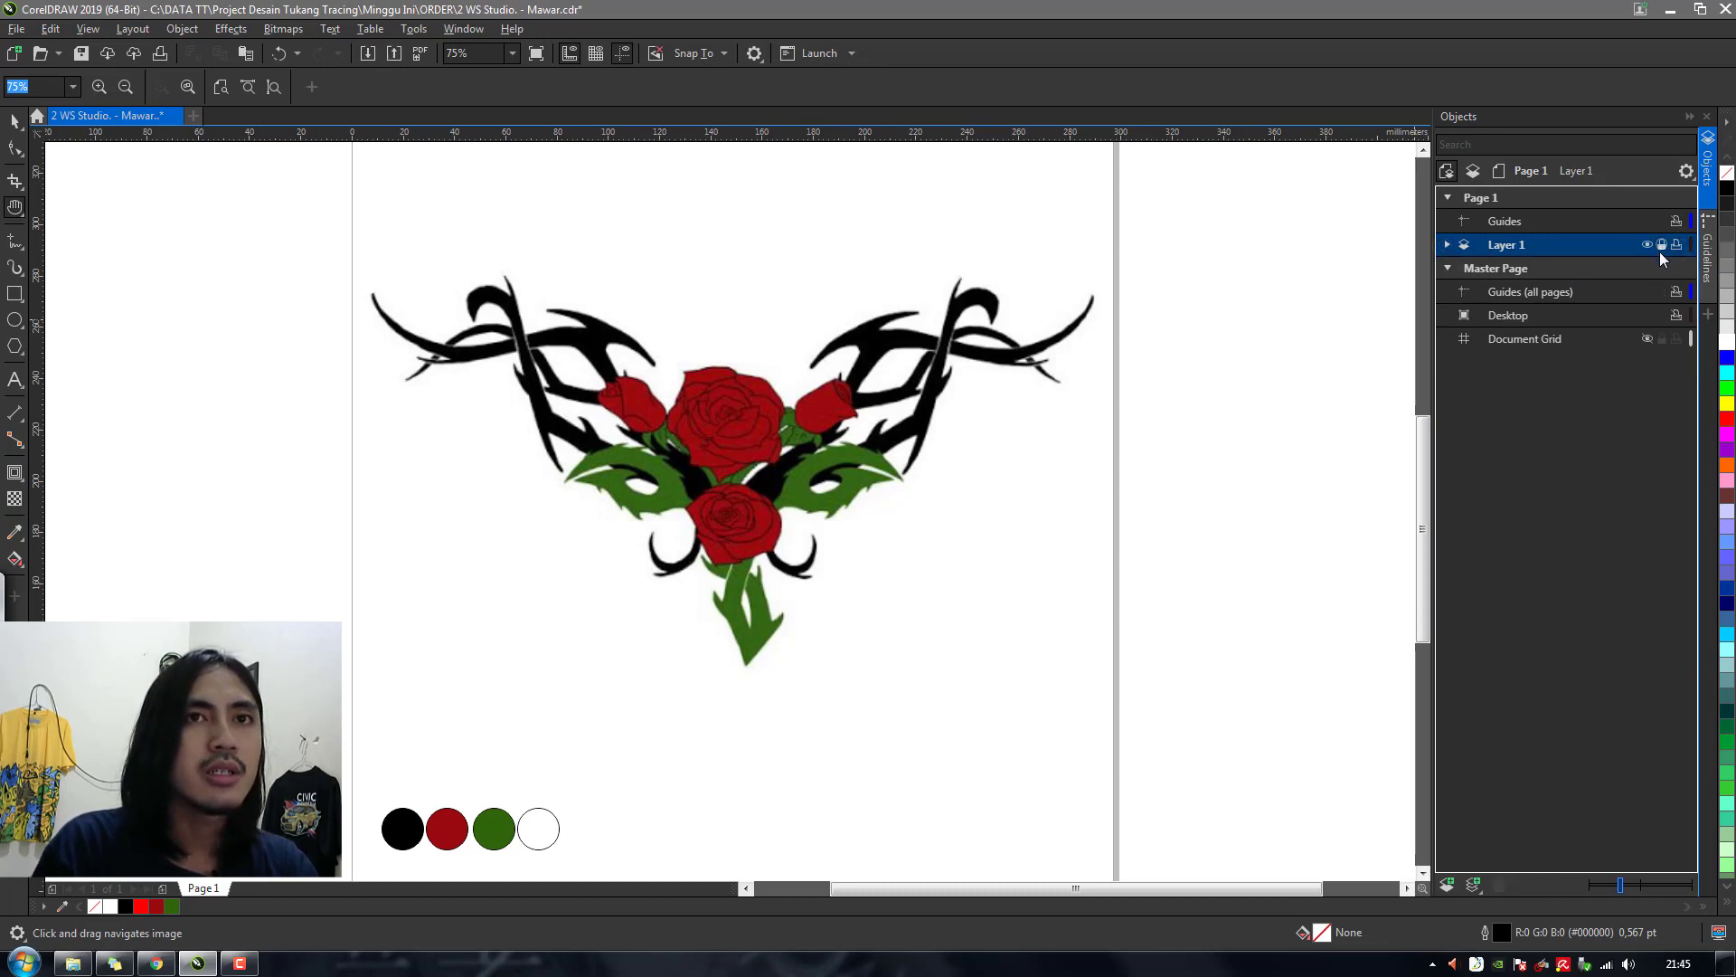
{"action": "left_click_drag", "start_coordinate": [1109, 401], "coordinate": [1102, 440]}
{"action": "left_click_drag", "start_coordinate": [824, 476], "coordinate": [852, 451]}
{"action": "key", "text": "space"}
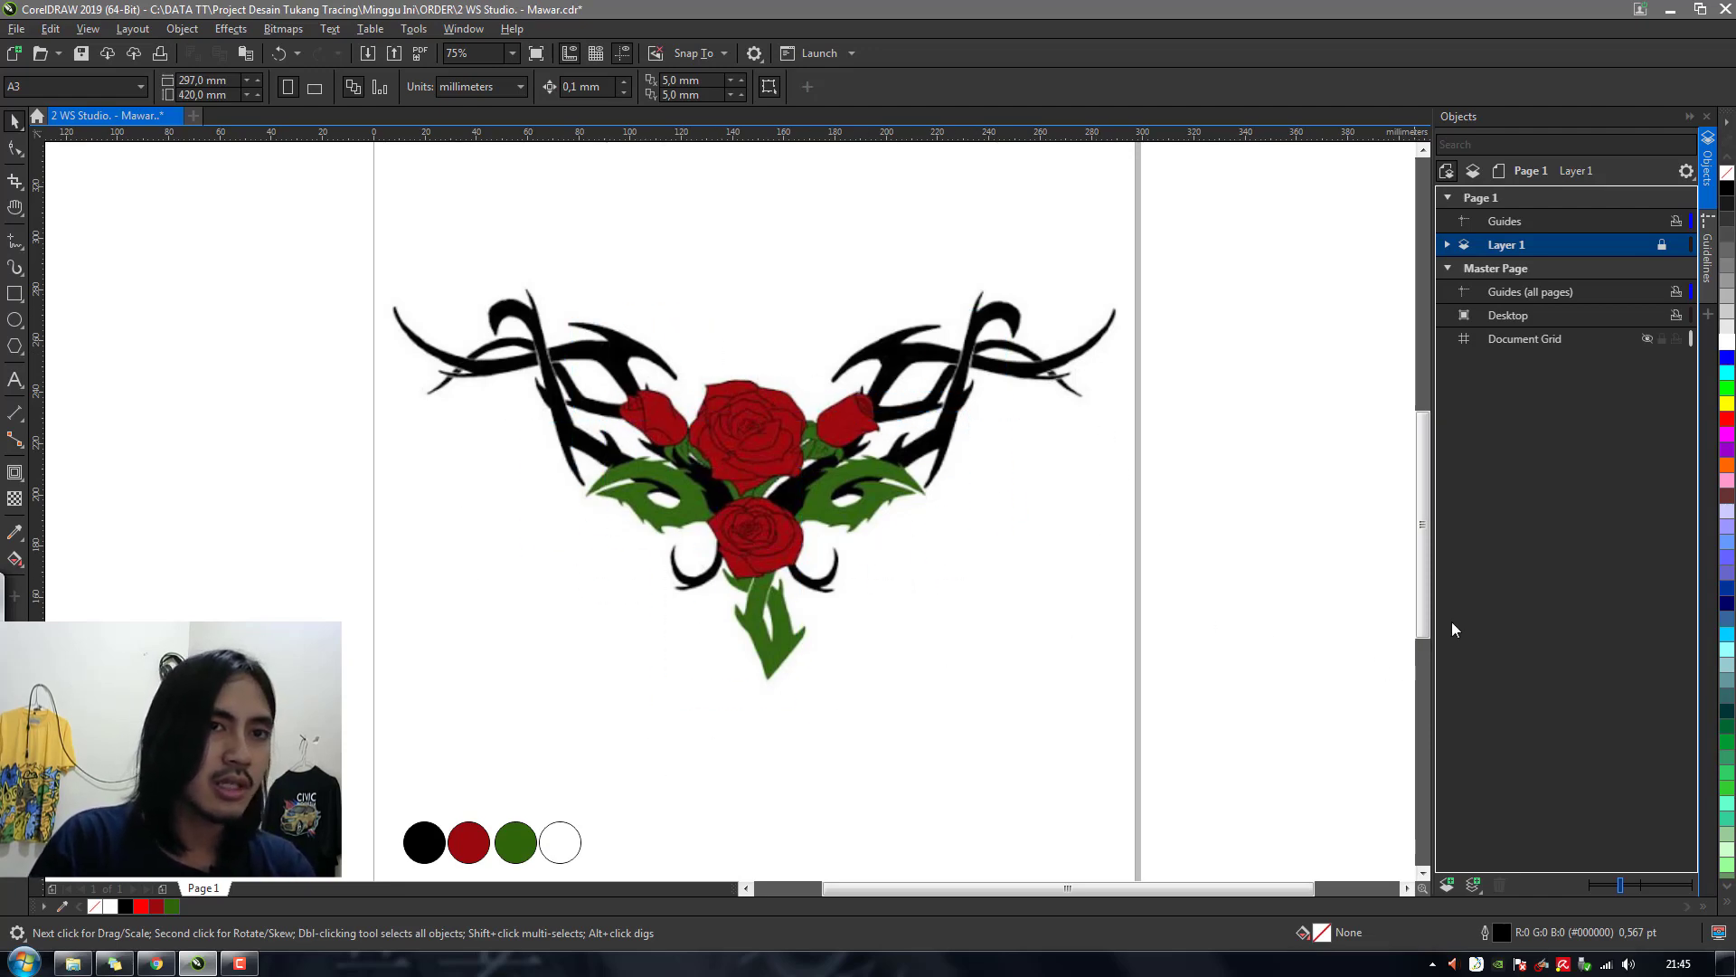
{"action": "left_click_drag", "start_coordinate": [1420, 587], "coordinate": [1419, 547]}
{"action": "left_click", "coordinate": [1407, 888]}
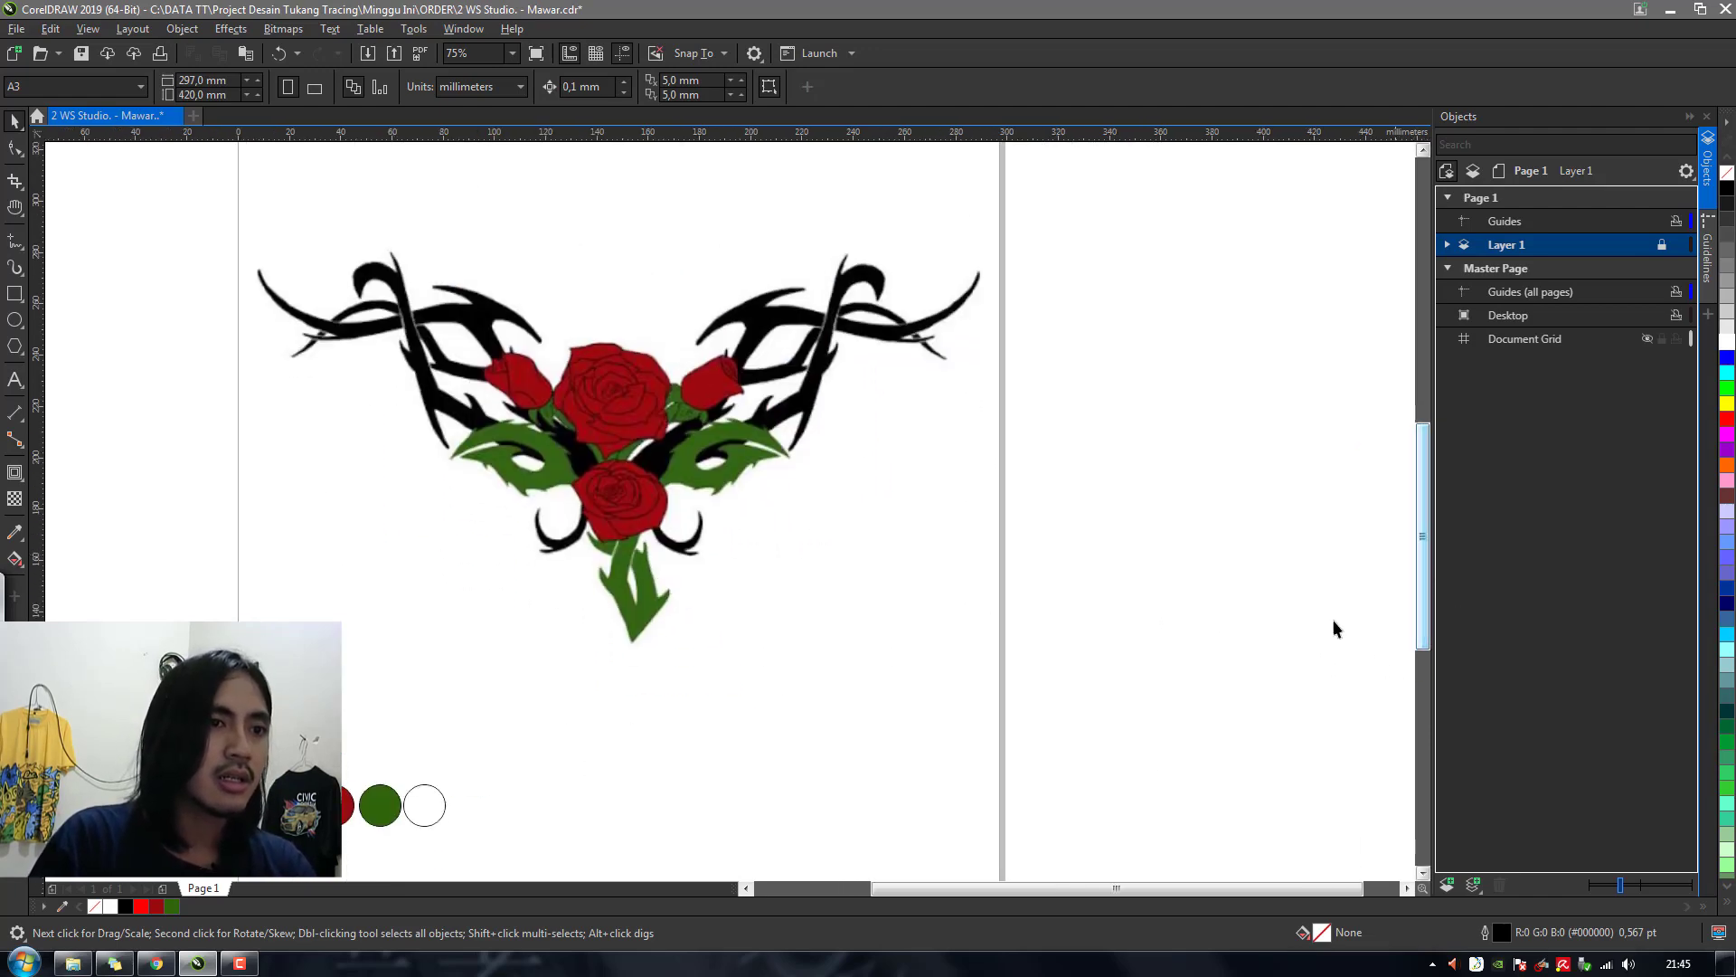
{"action": "left_click_drag", "start_coordinate": [1010, 888], "coordinate": [960, 886]}
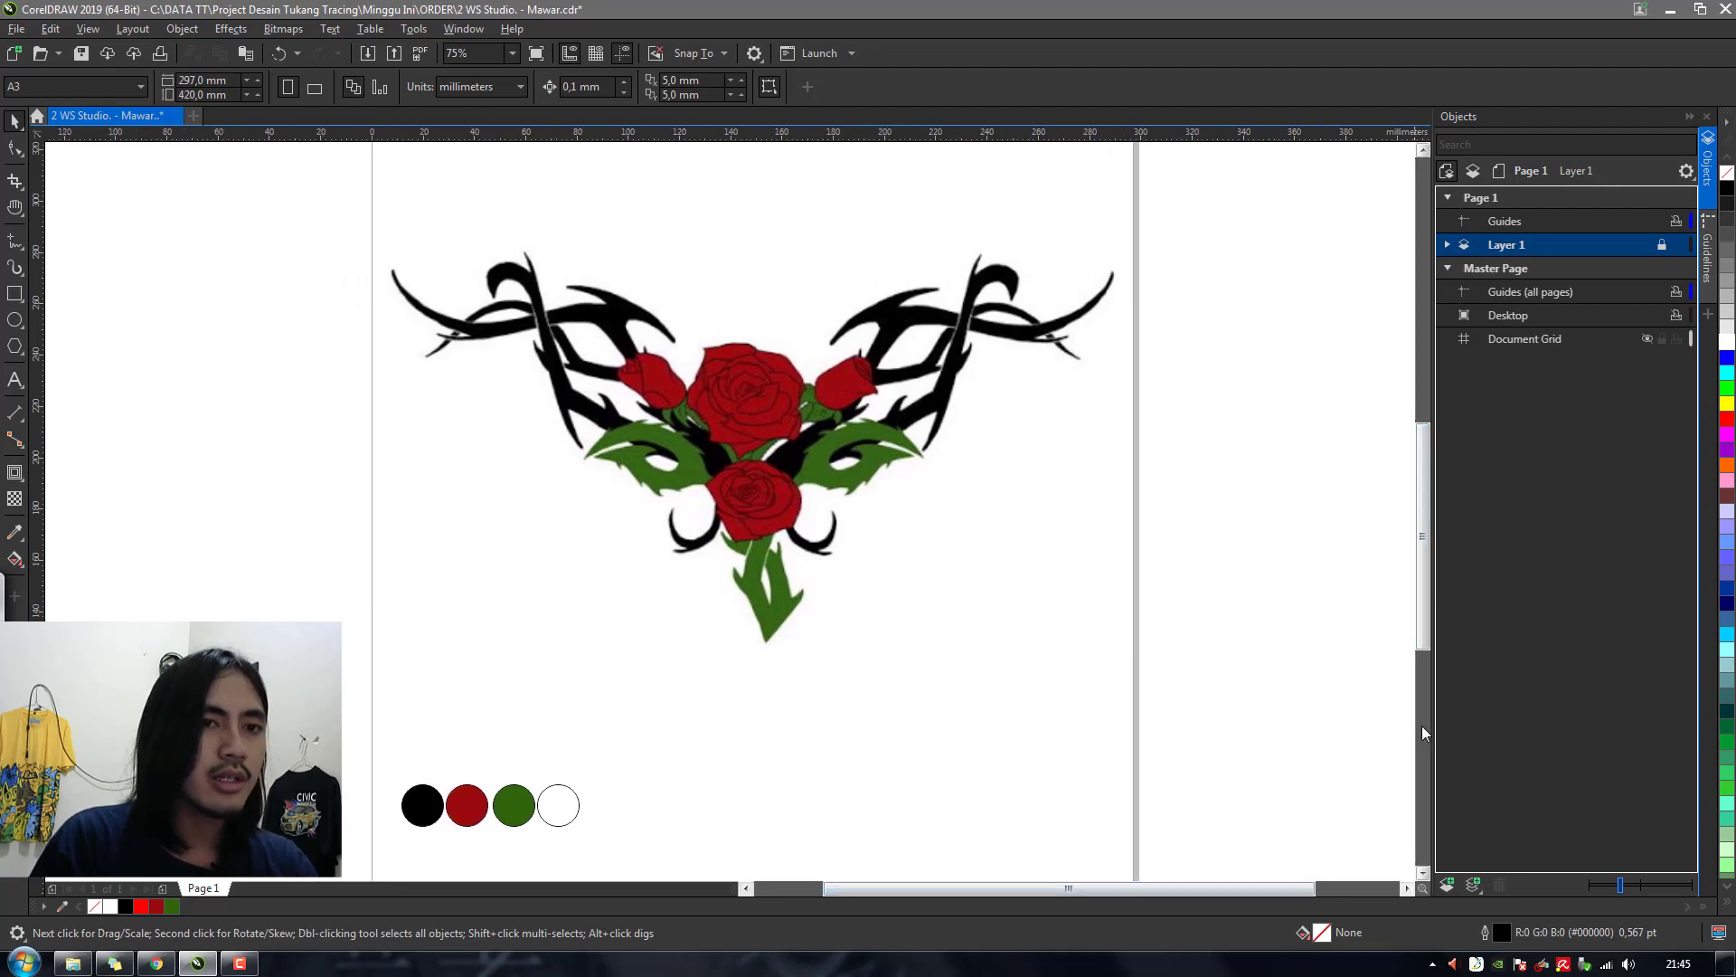
Add a new layer above the locked Layer 1 for the tracing curves
{"action": "left_click_drag", "start_coordinate": [1423, 644], "coordinate": [1424, 620]}
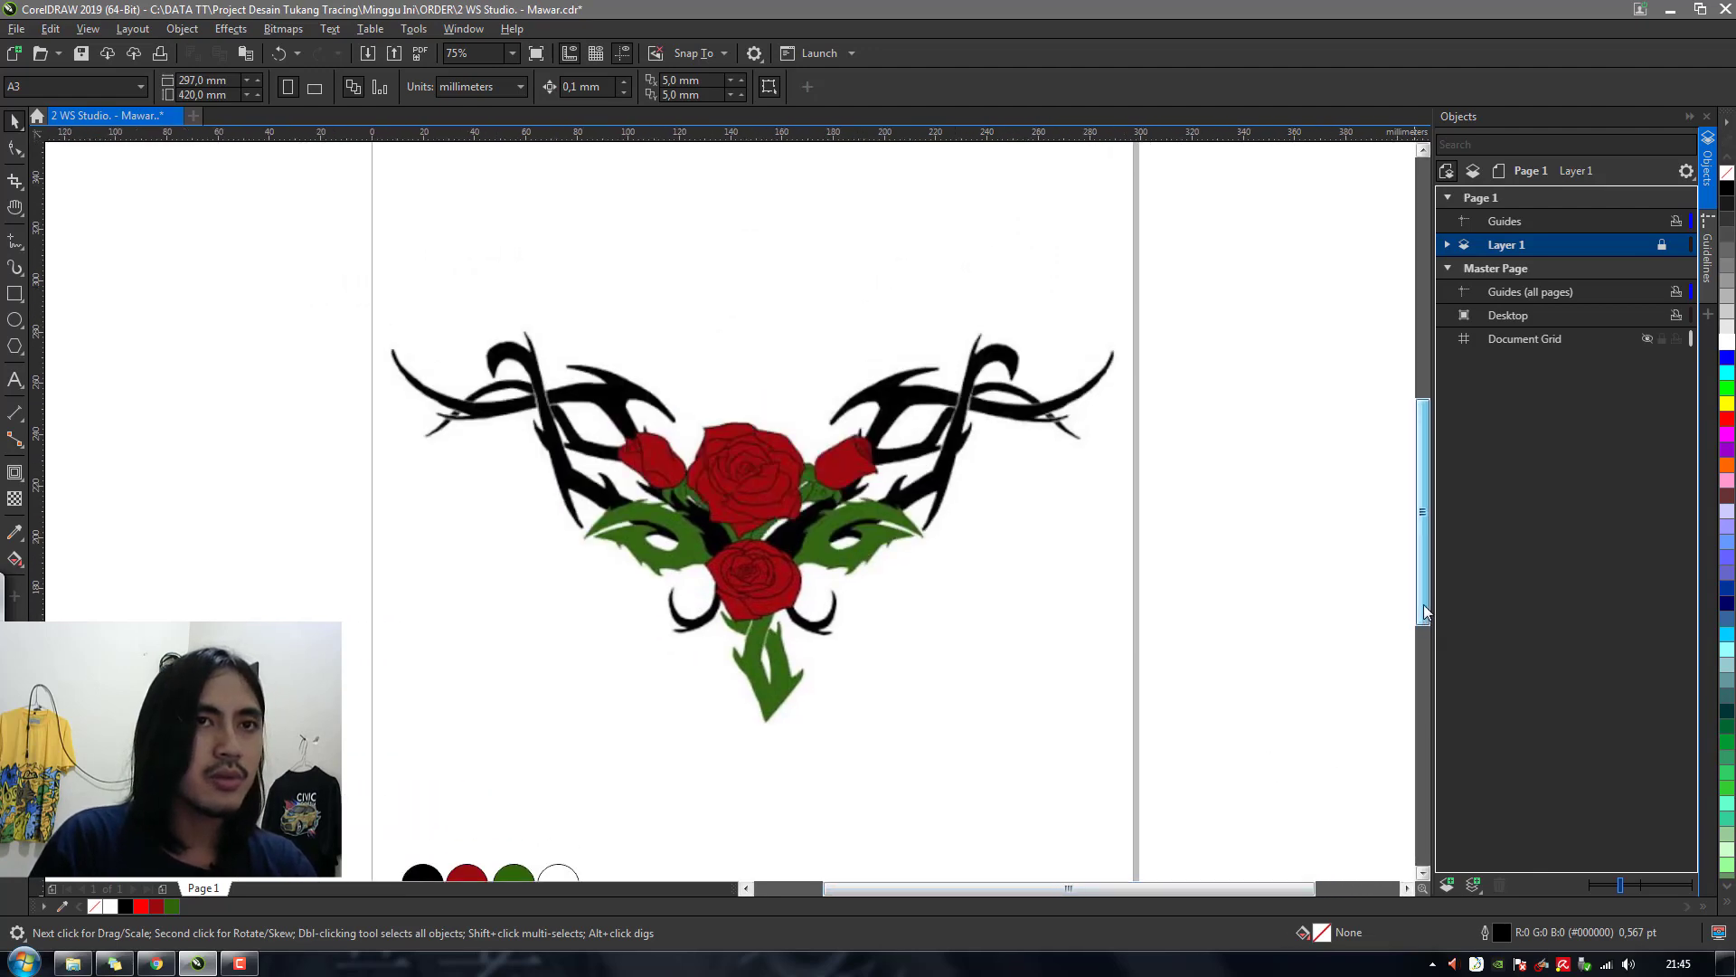
{"action": "left_click", "coordinate": [1445, 884]}
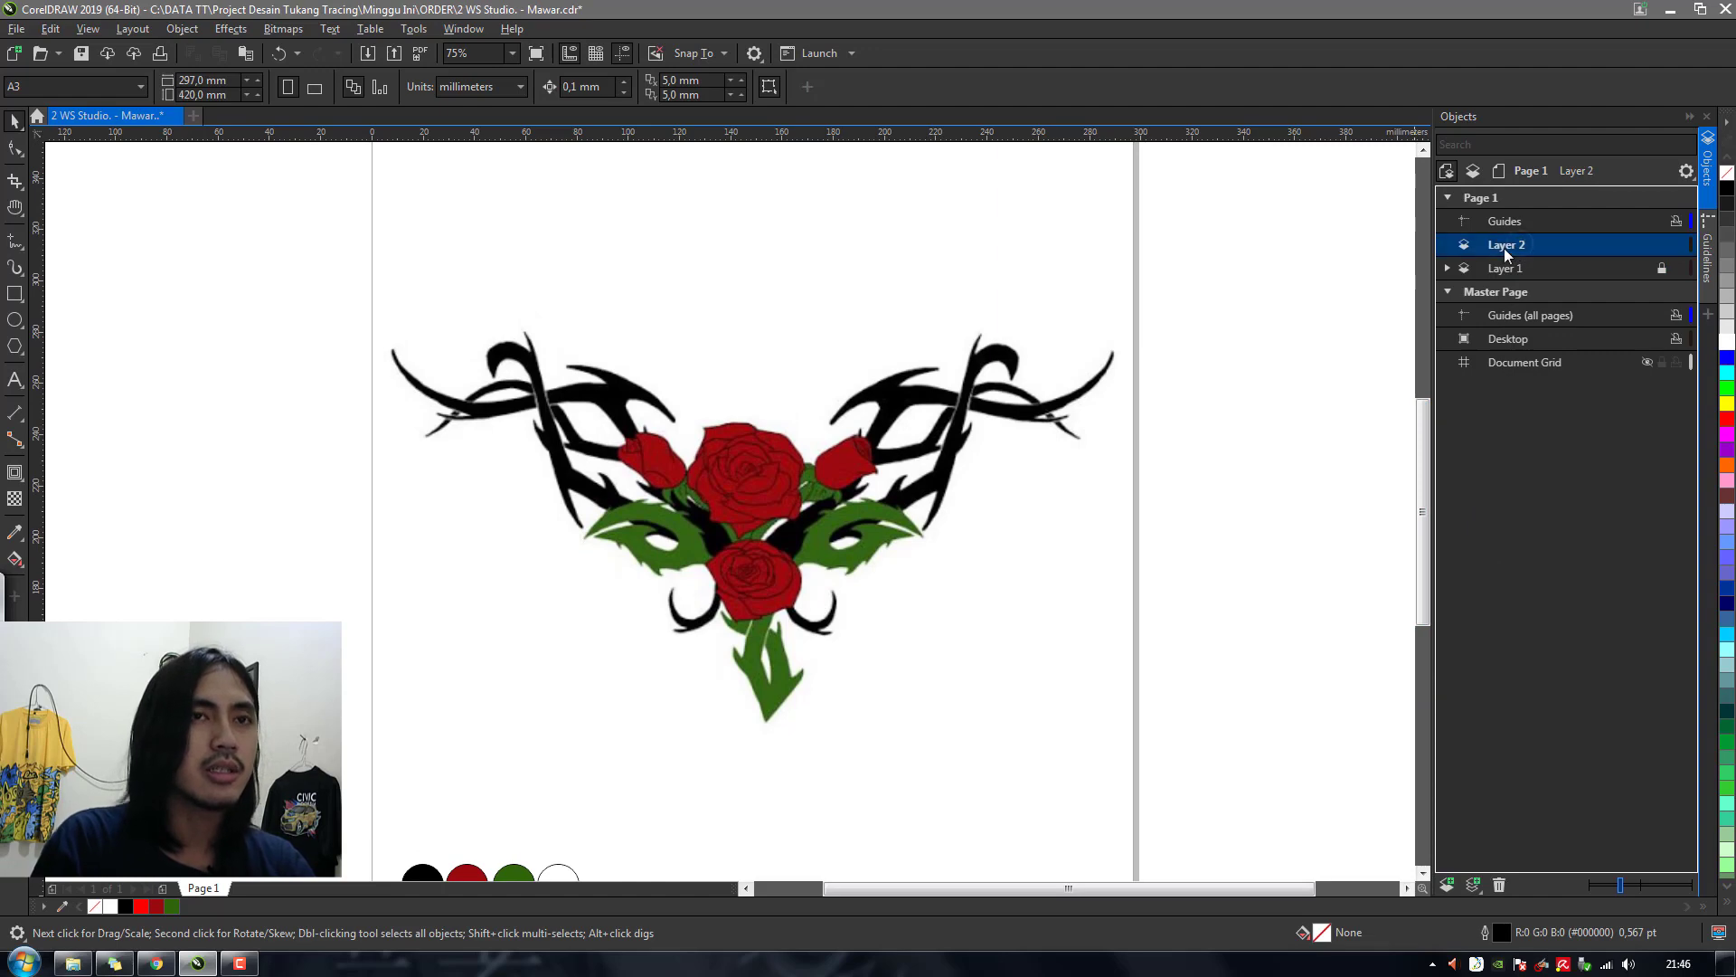
Activate the B-Spline tool and set its outline width to Hairline
{"action": "scroll", "coordinate": [611, 427], "scroll_direction": "up", "scroll_amount": 2}
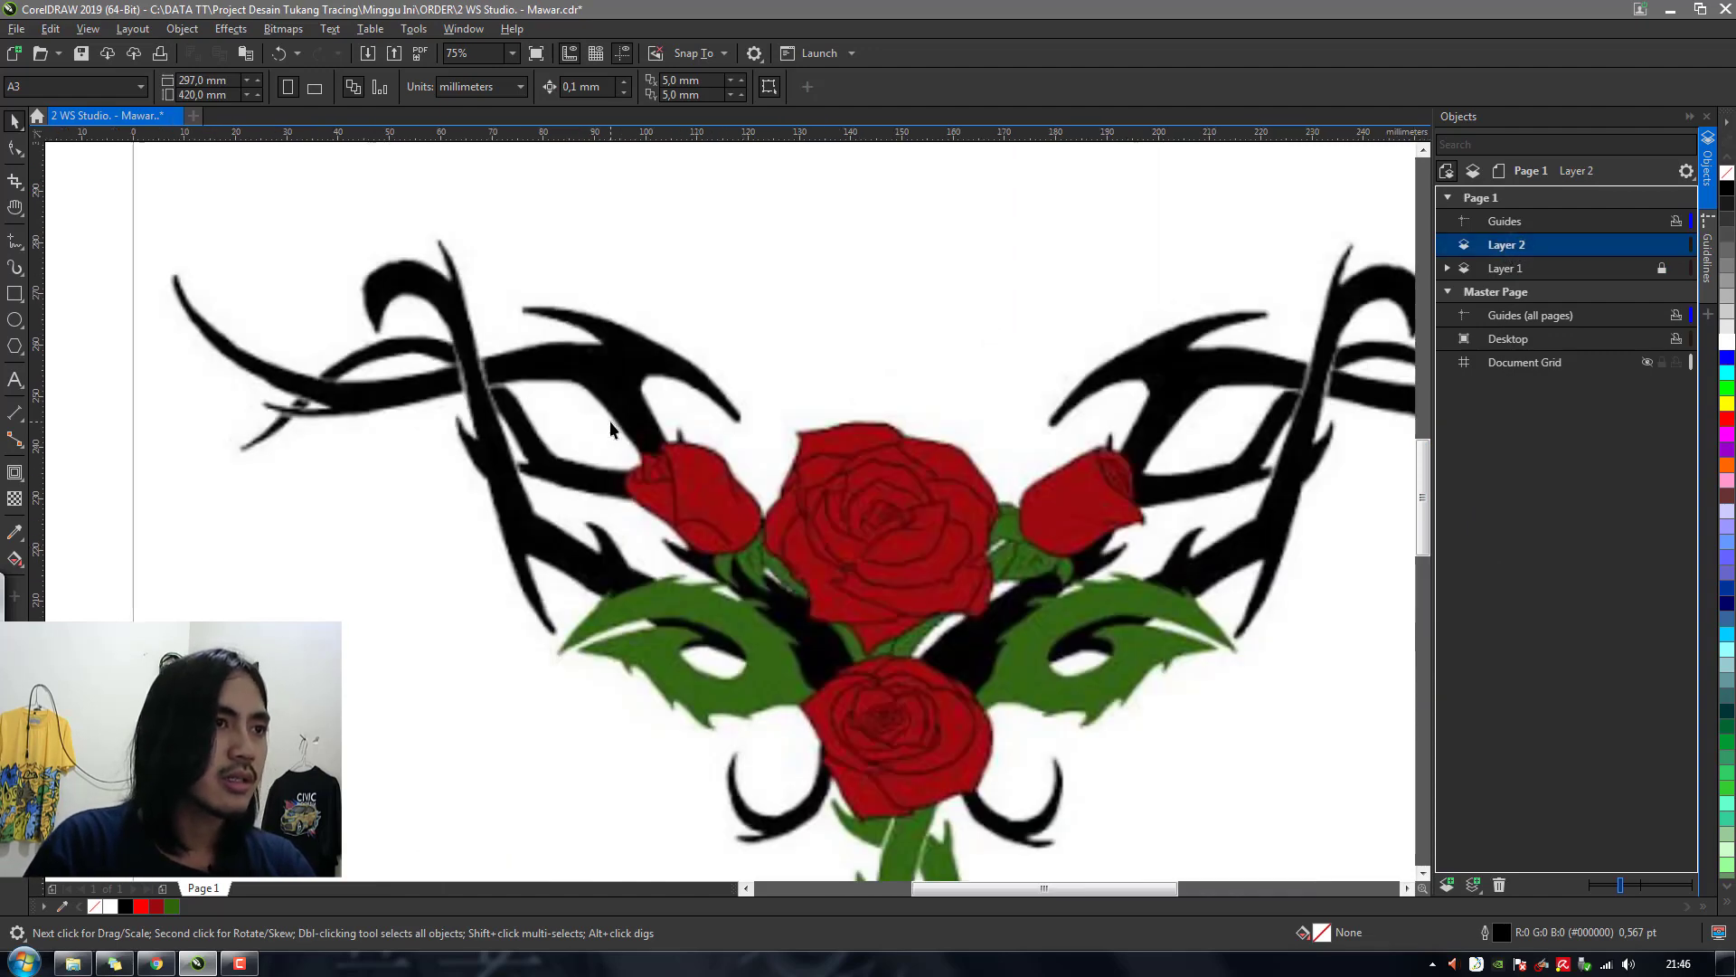
{"action": "key", "text": "h"}
{"action": "left_click_drag", "start_coordinate": [814, 596], "coordinate": [696, 561]}
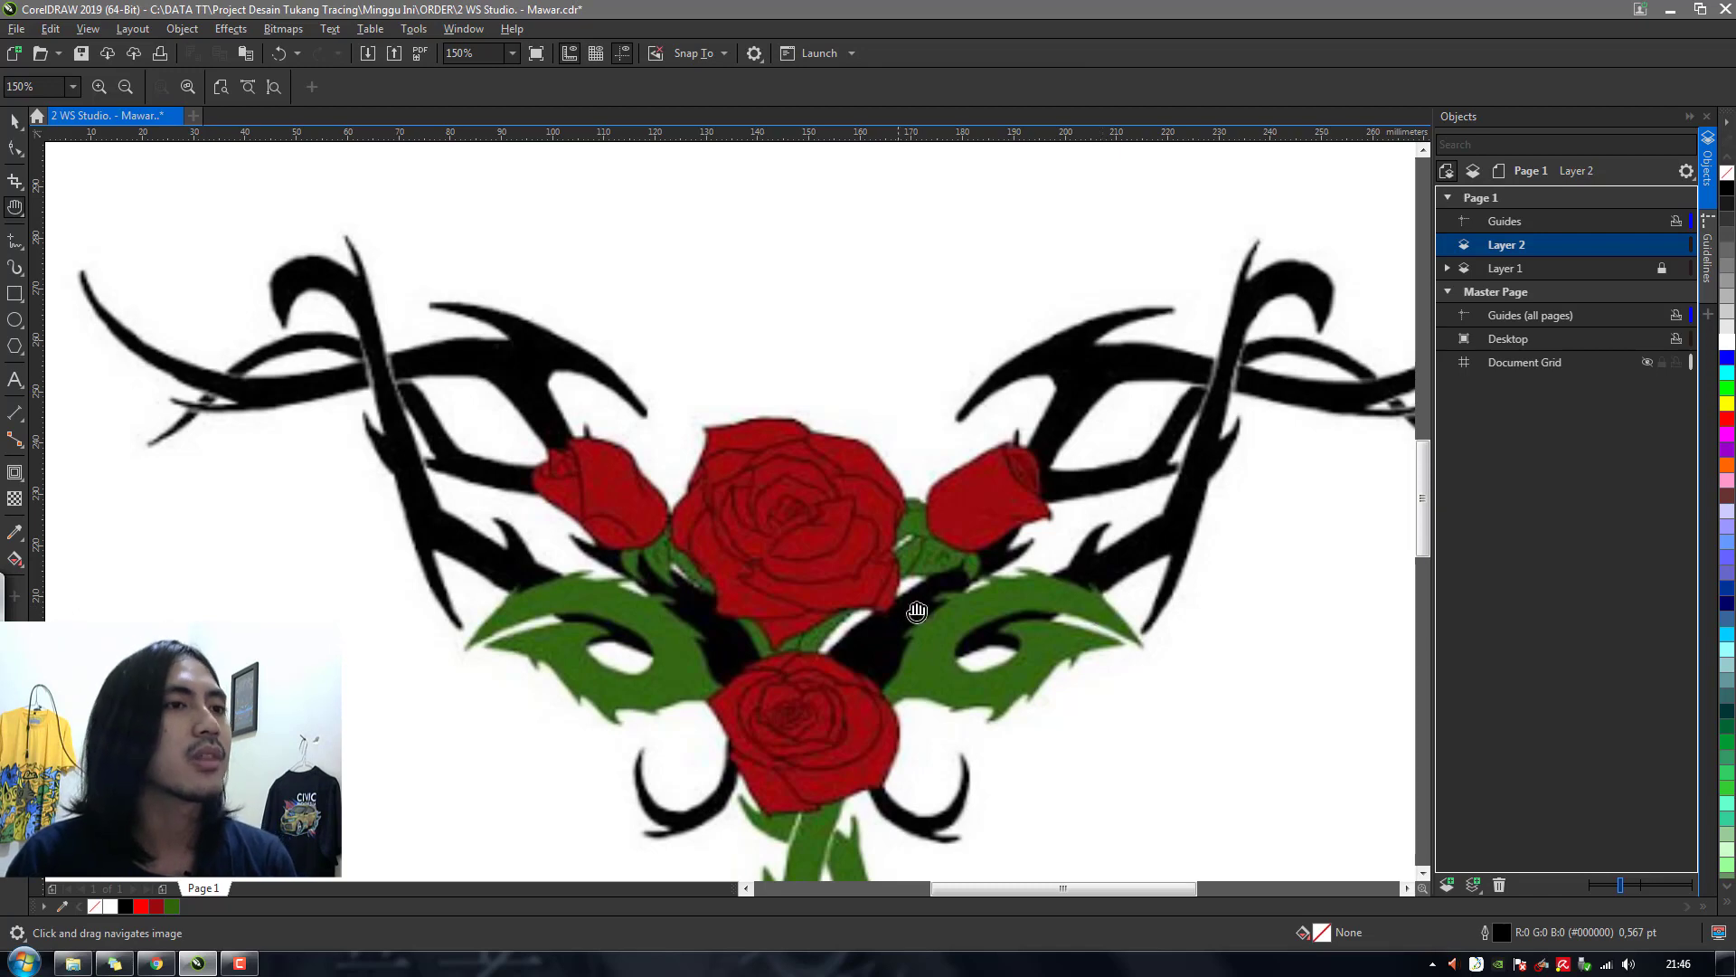
{"action": "left_click_drag", "start_coordinate": [917, 612], "coordinate": [950, 582]}
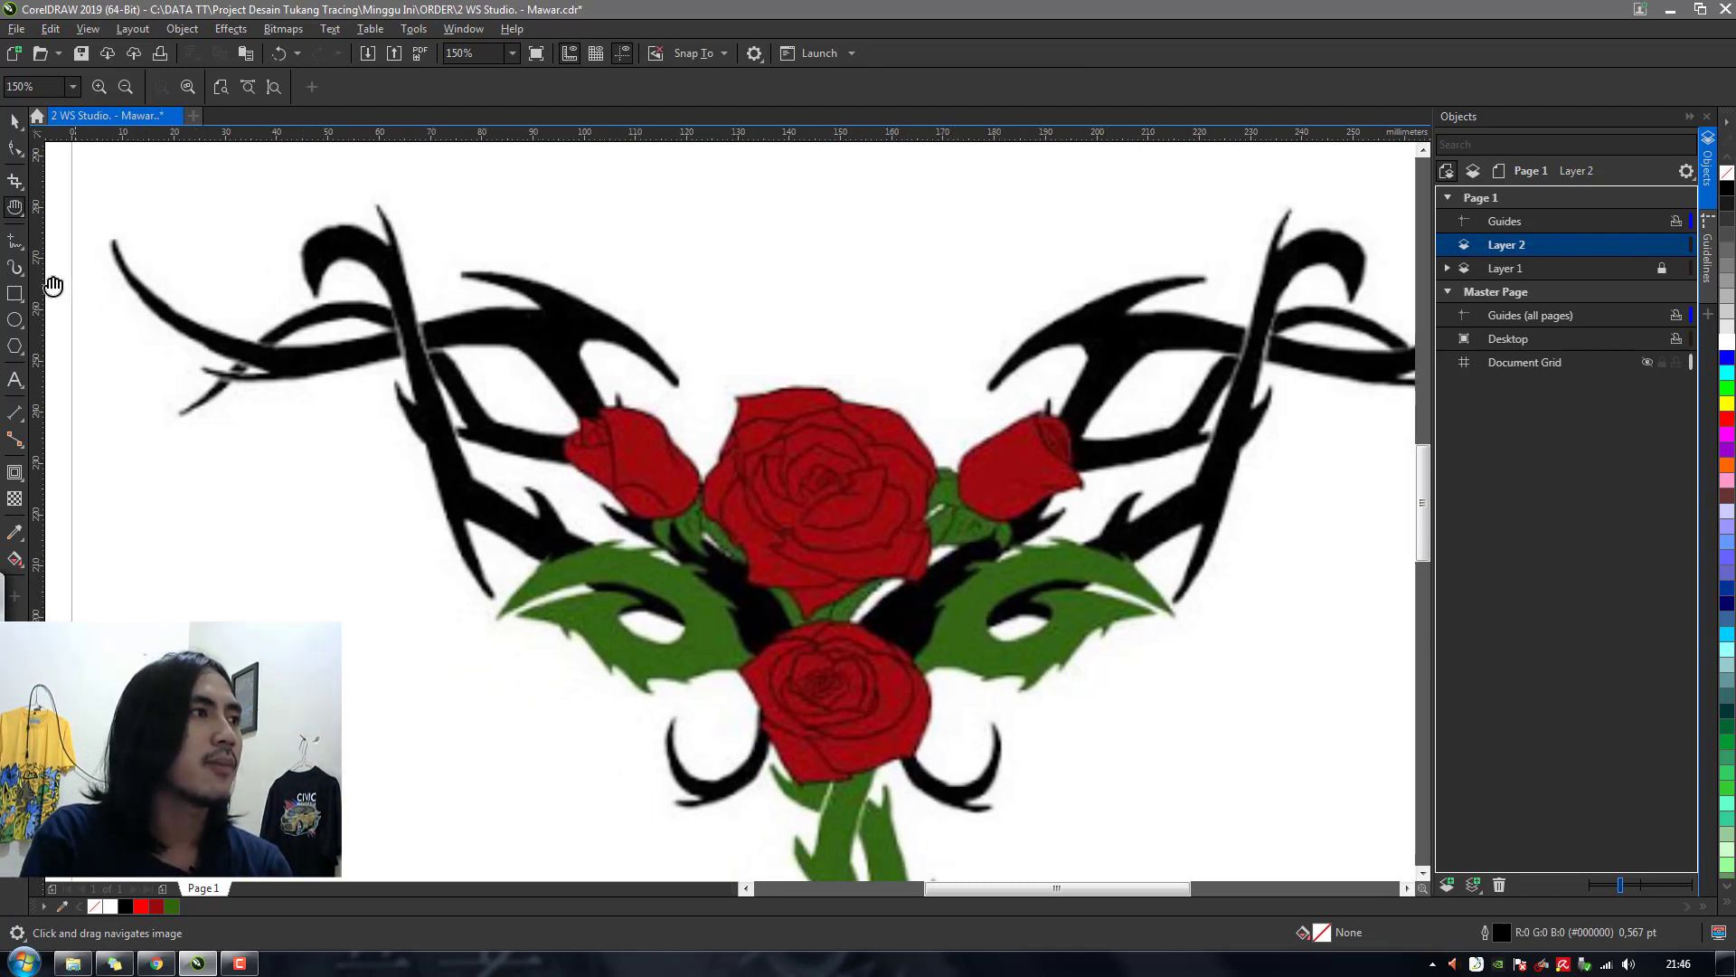
{"action": "left_click", "coordinate": [14, 241]}
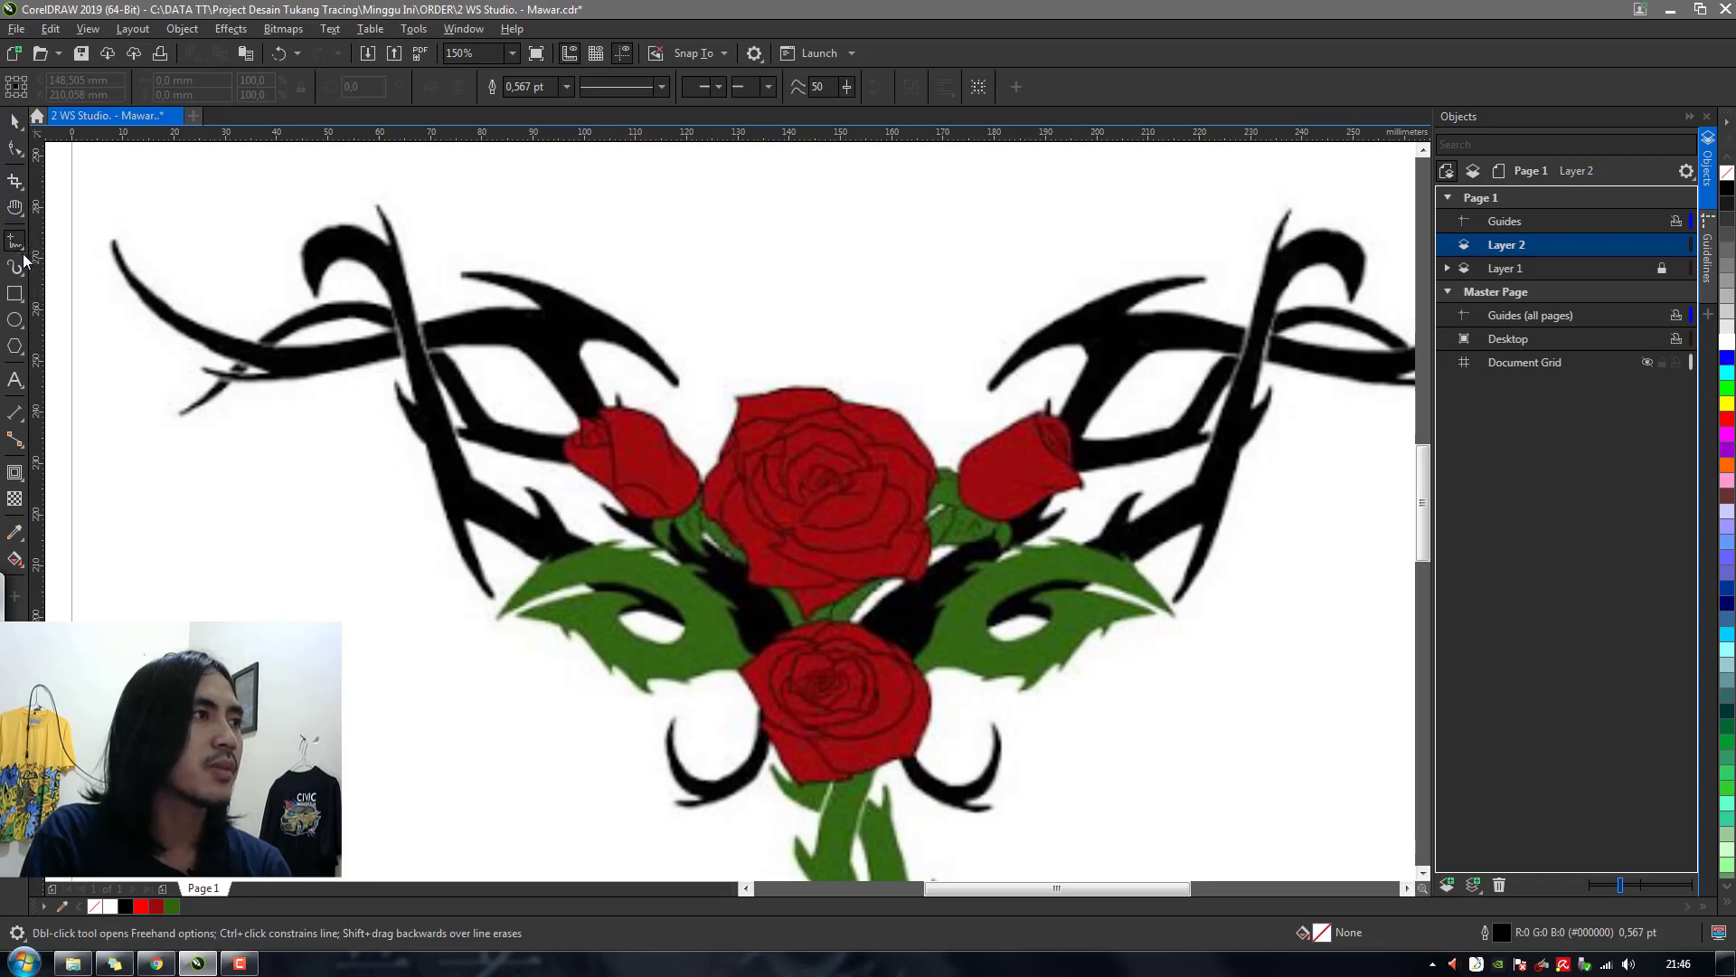
{"action": "left_click", "coordinate": [23, 251]}
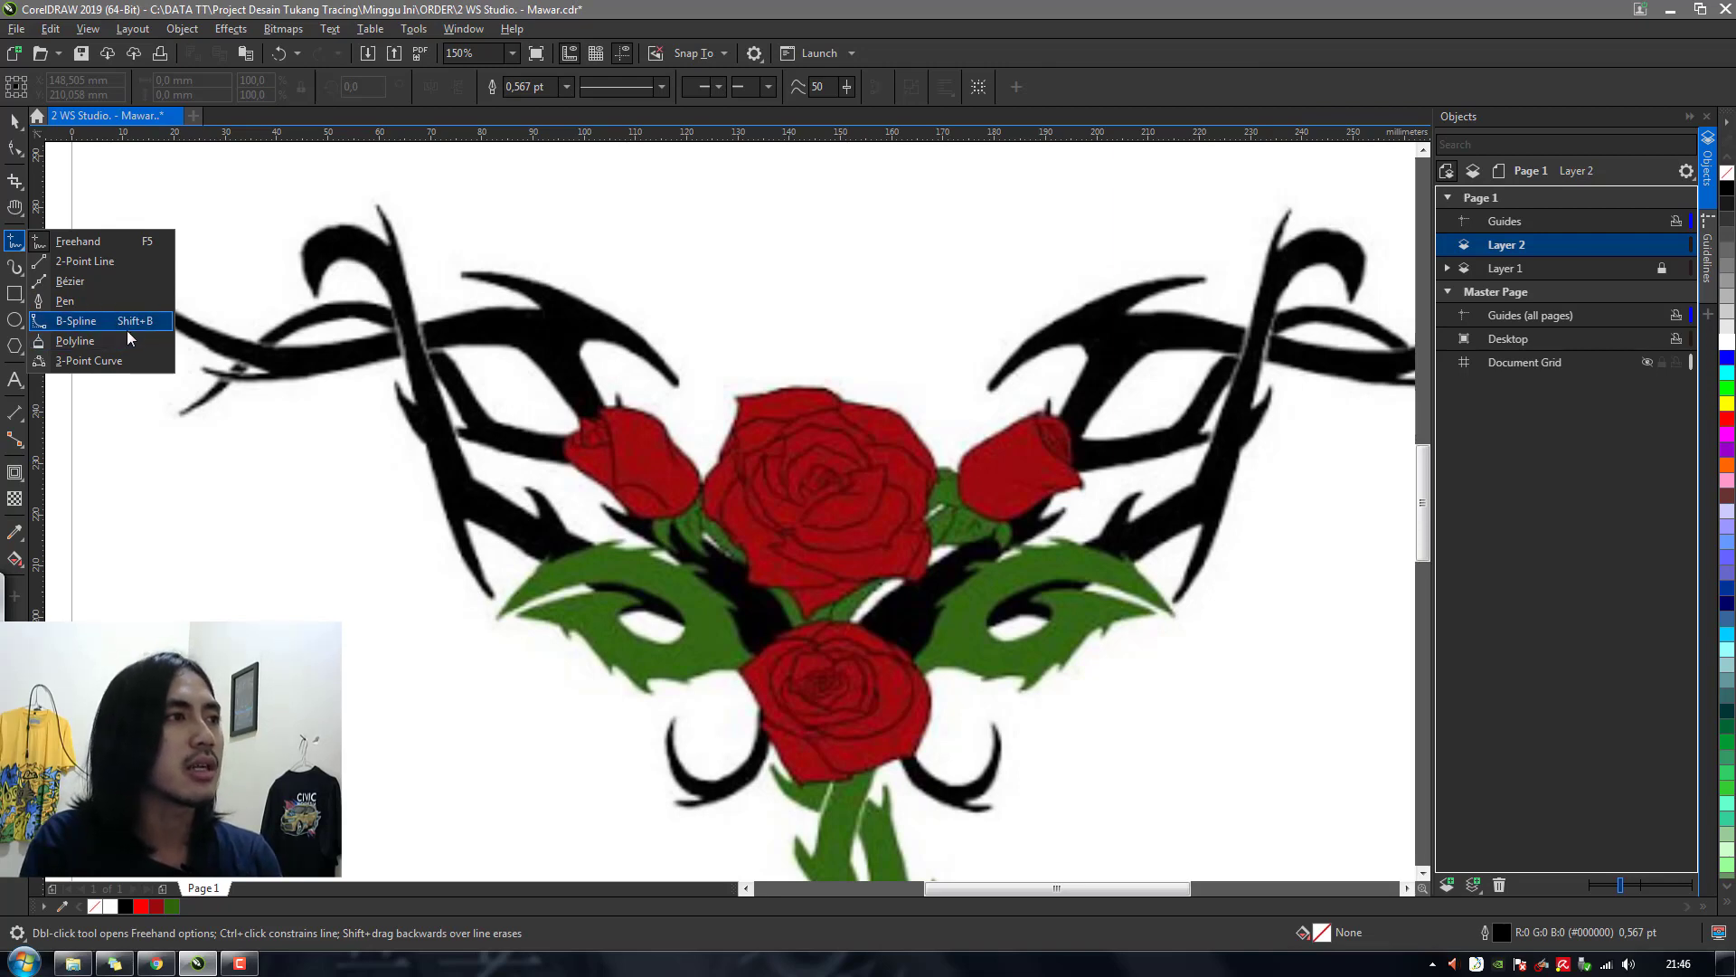
{"action": "left_click", "coordinate": [65, 300]}
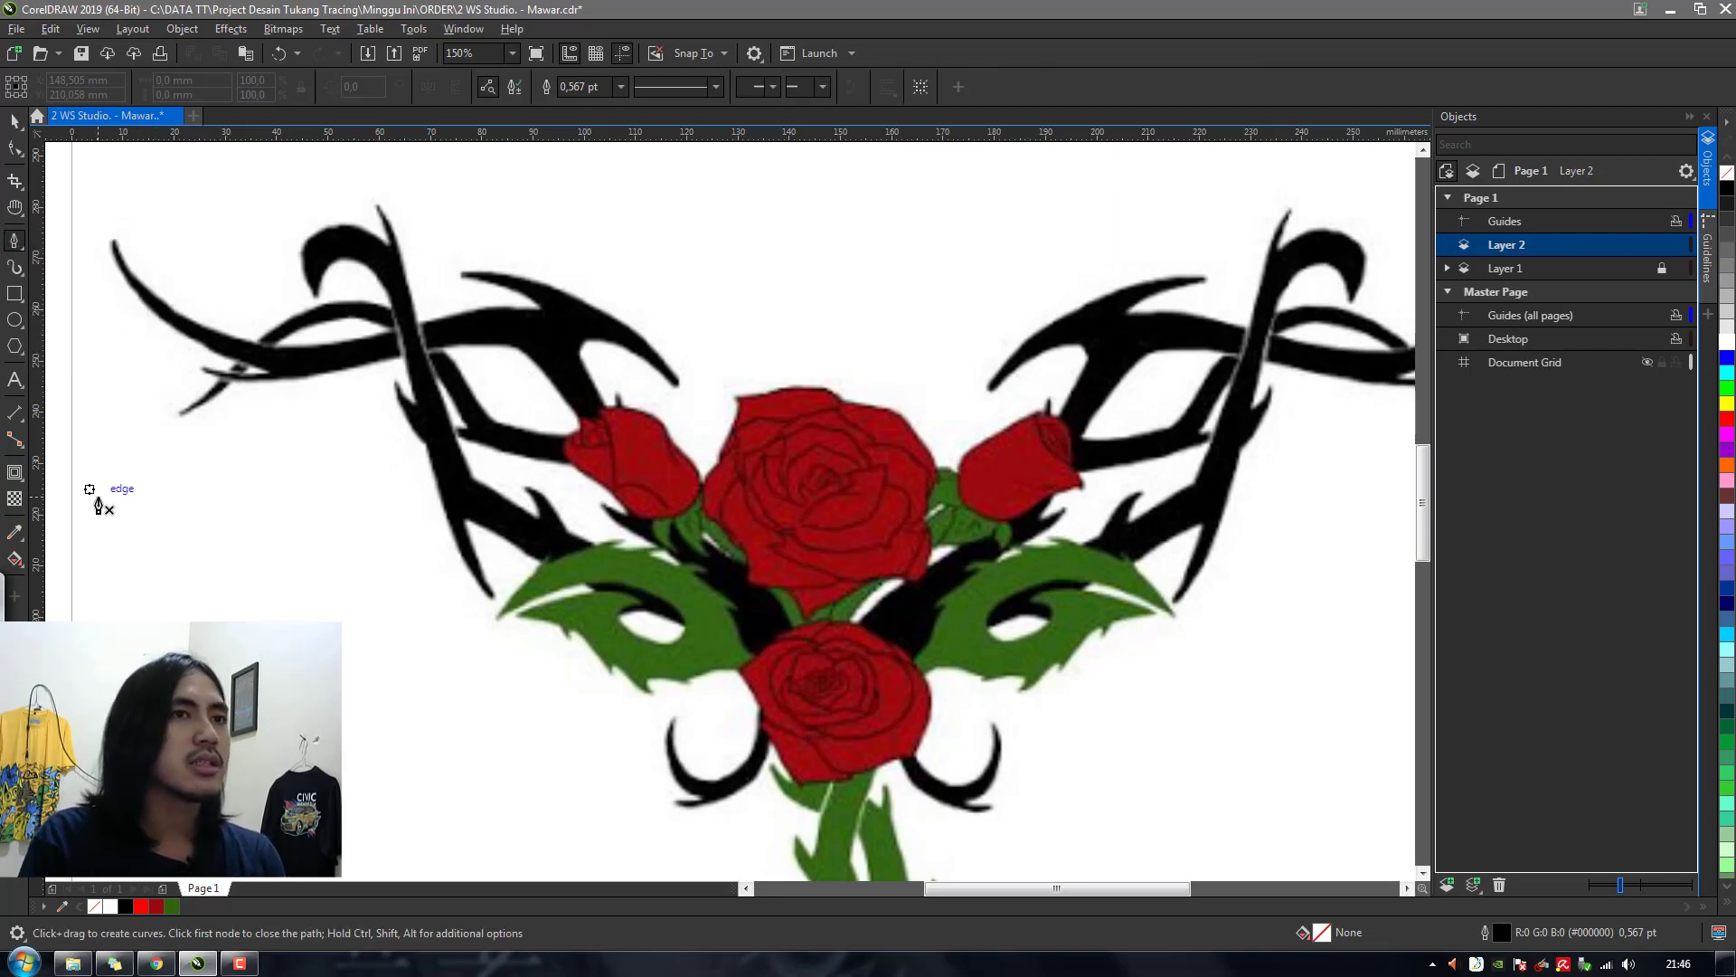
{"action": "left_click", "coordinate": [22, 253]}
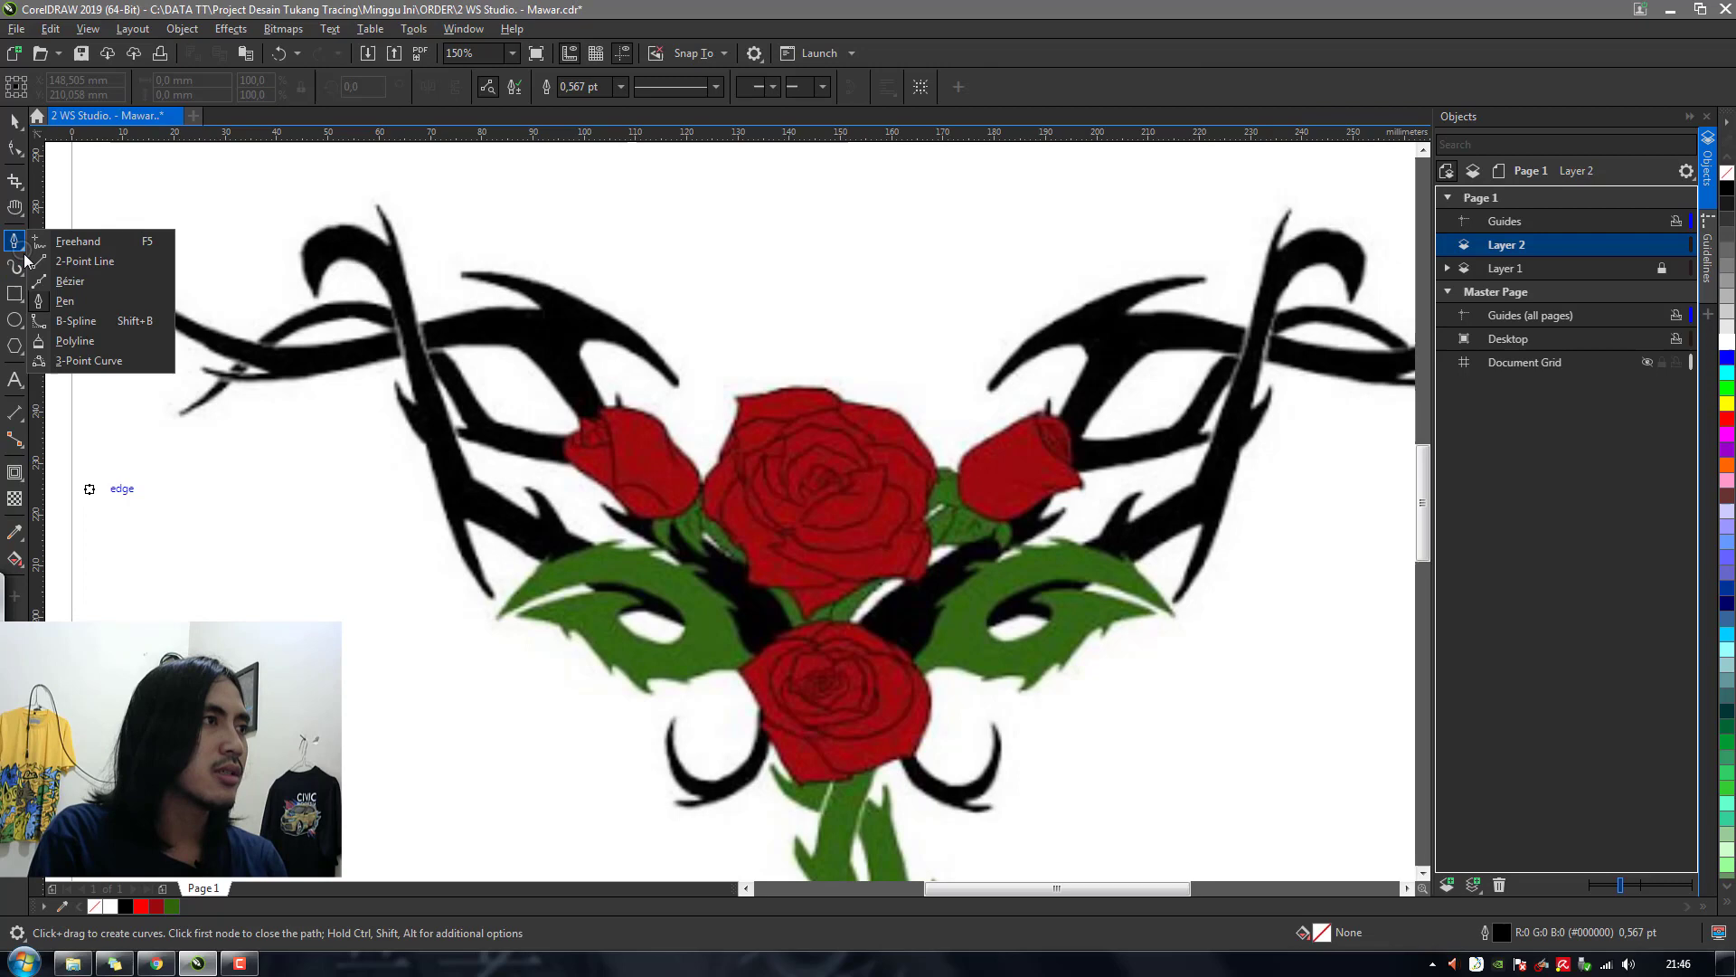
{"action": "left_click", "coordinate": [62, 311]}
{"action": "left_click", "coordinate": [570, 87]}
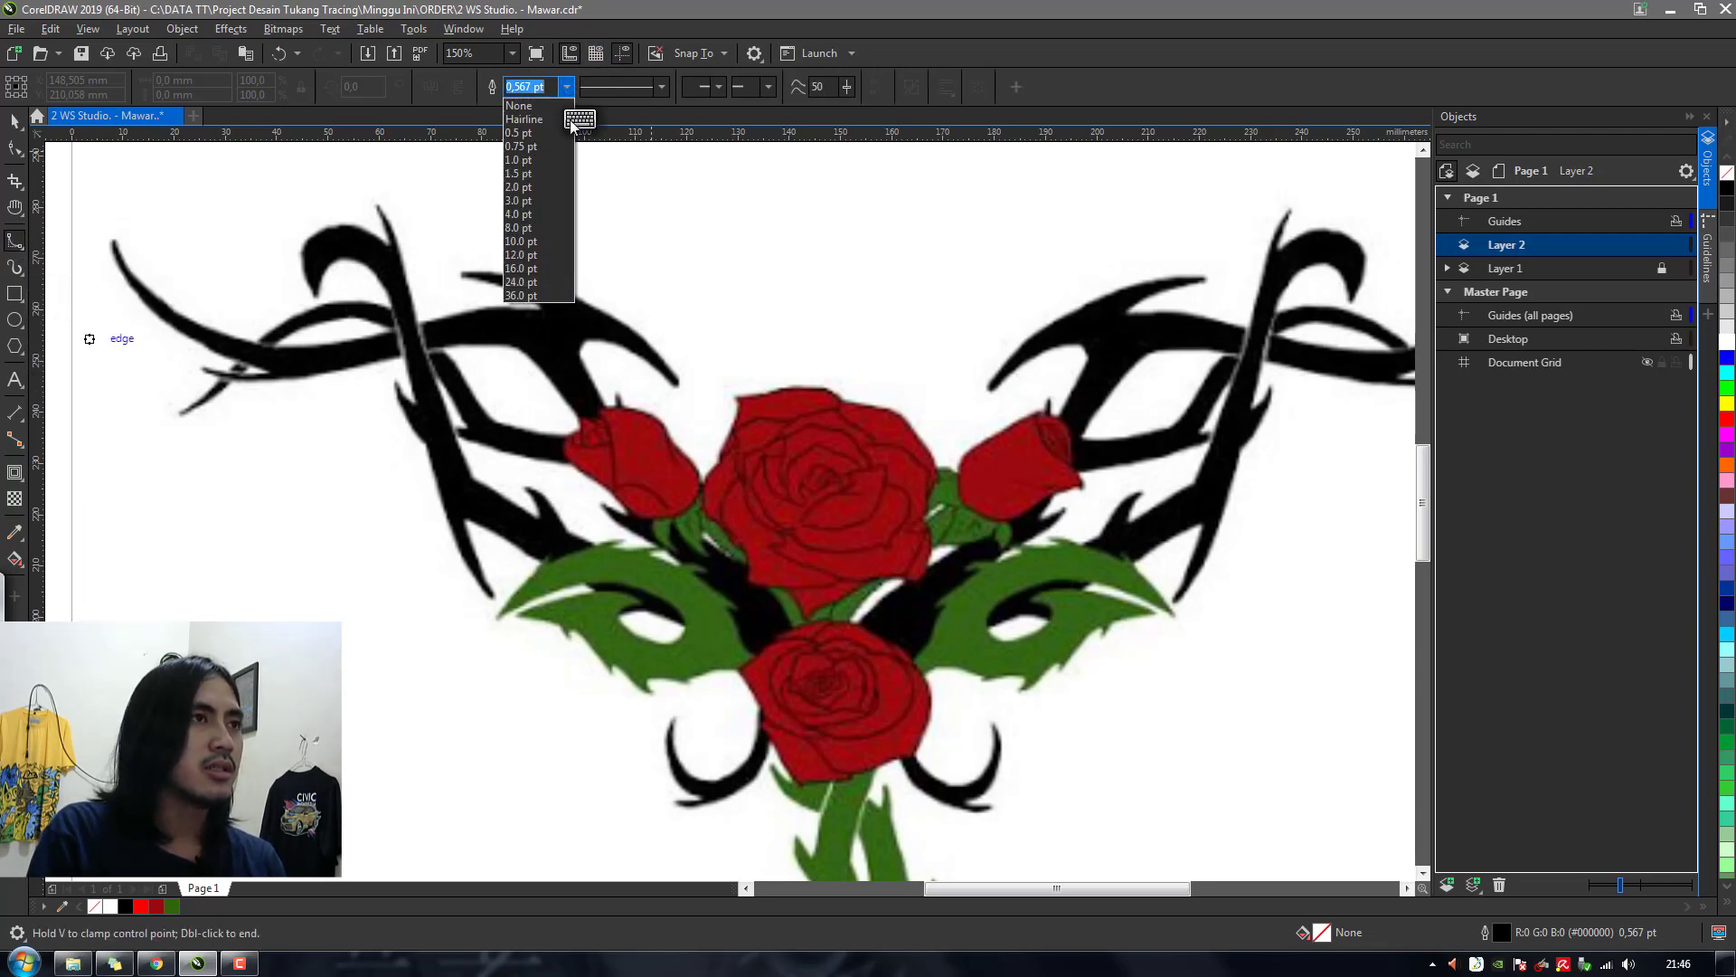
{"action": "left_click", "coordinate": [543, 119]}
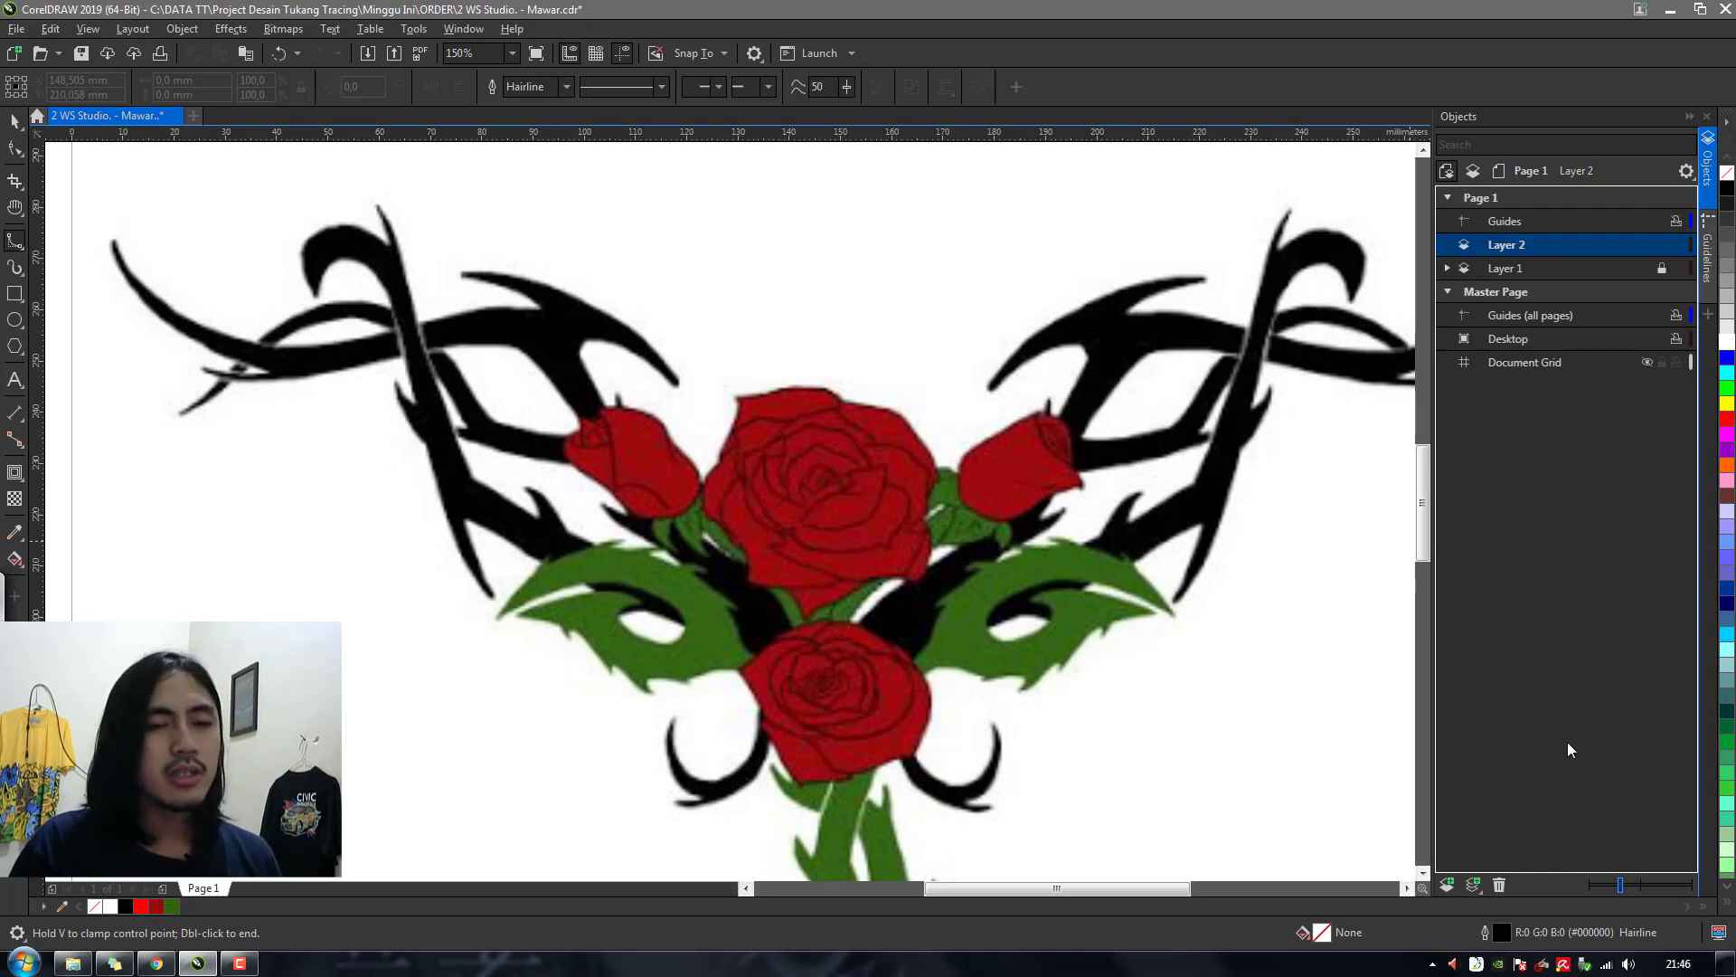
Set the outline pen to round corners, round line caps and the blue palette colour #0000FF
{"action": "double_click", "coordinate": [1504, 933]}
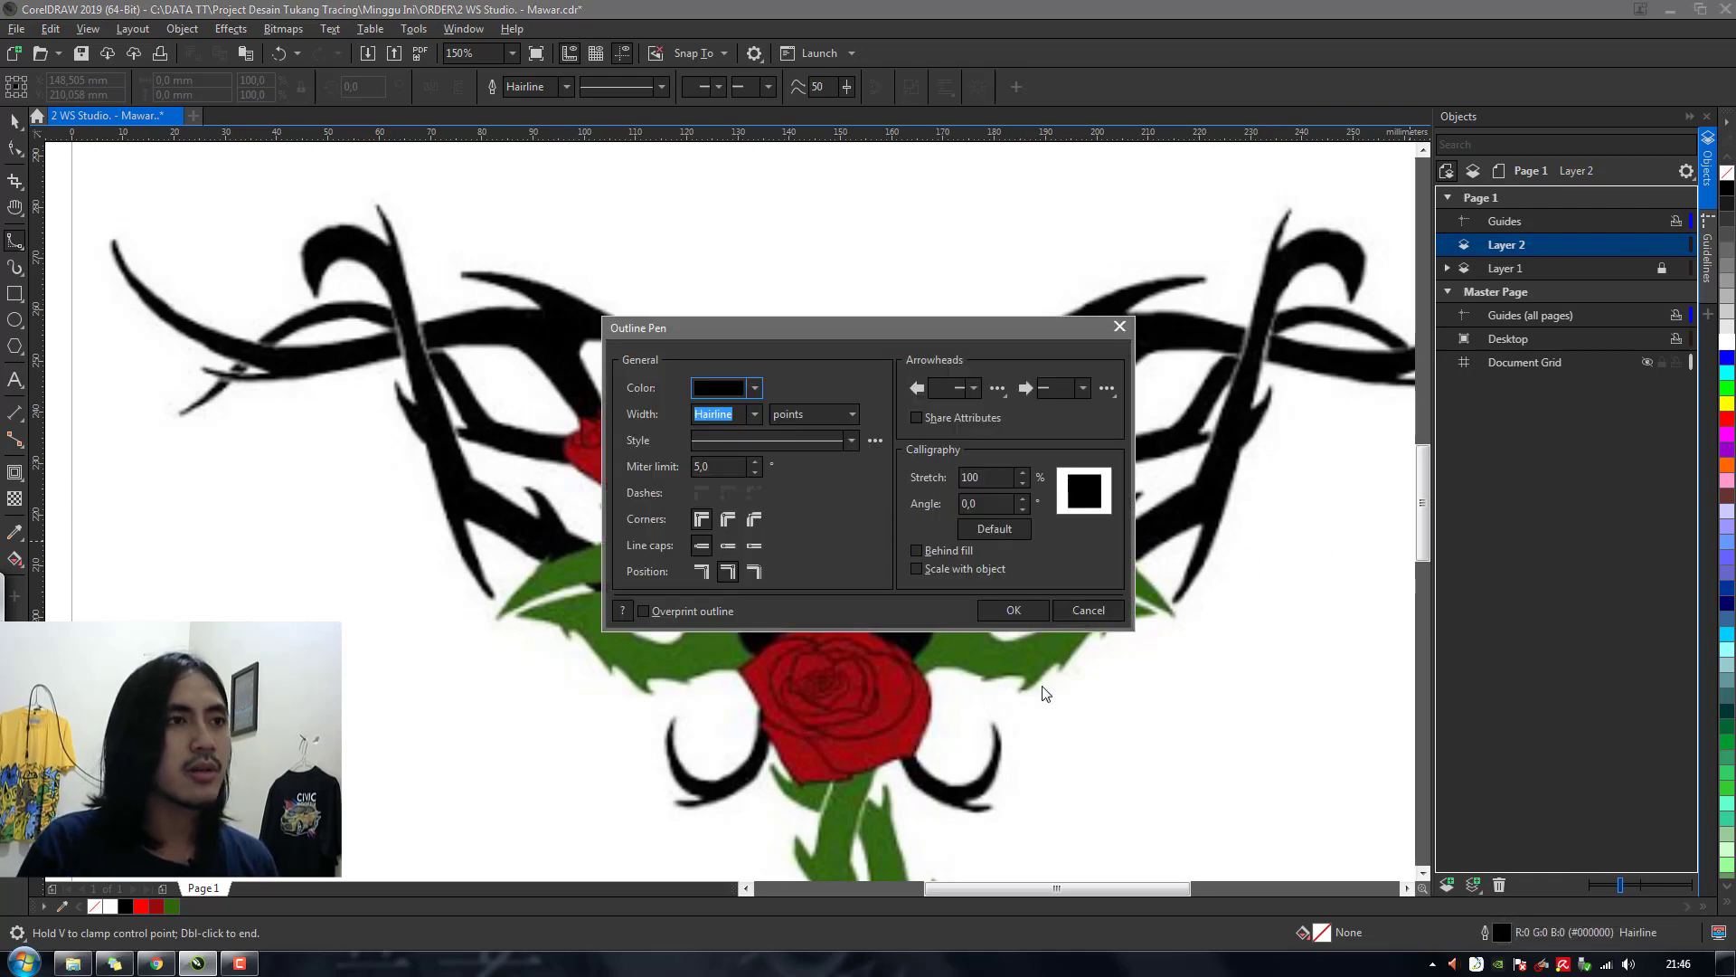
{"action": "left_click", "coordinate": [728, 519]}
{"action": "left_click", "coordinate": [728, 545]}
{"action": "left_click", "coordinate": [734, 391]}
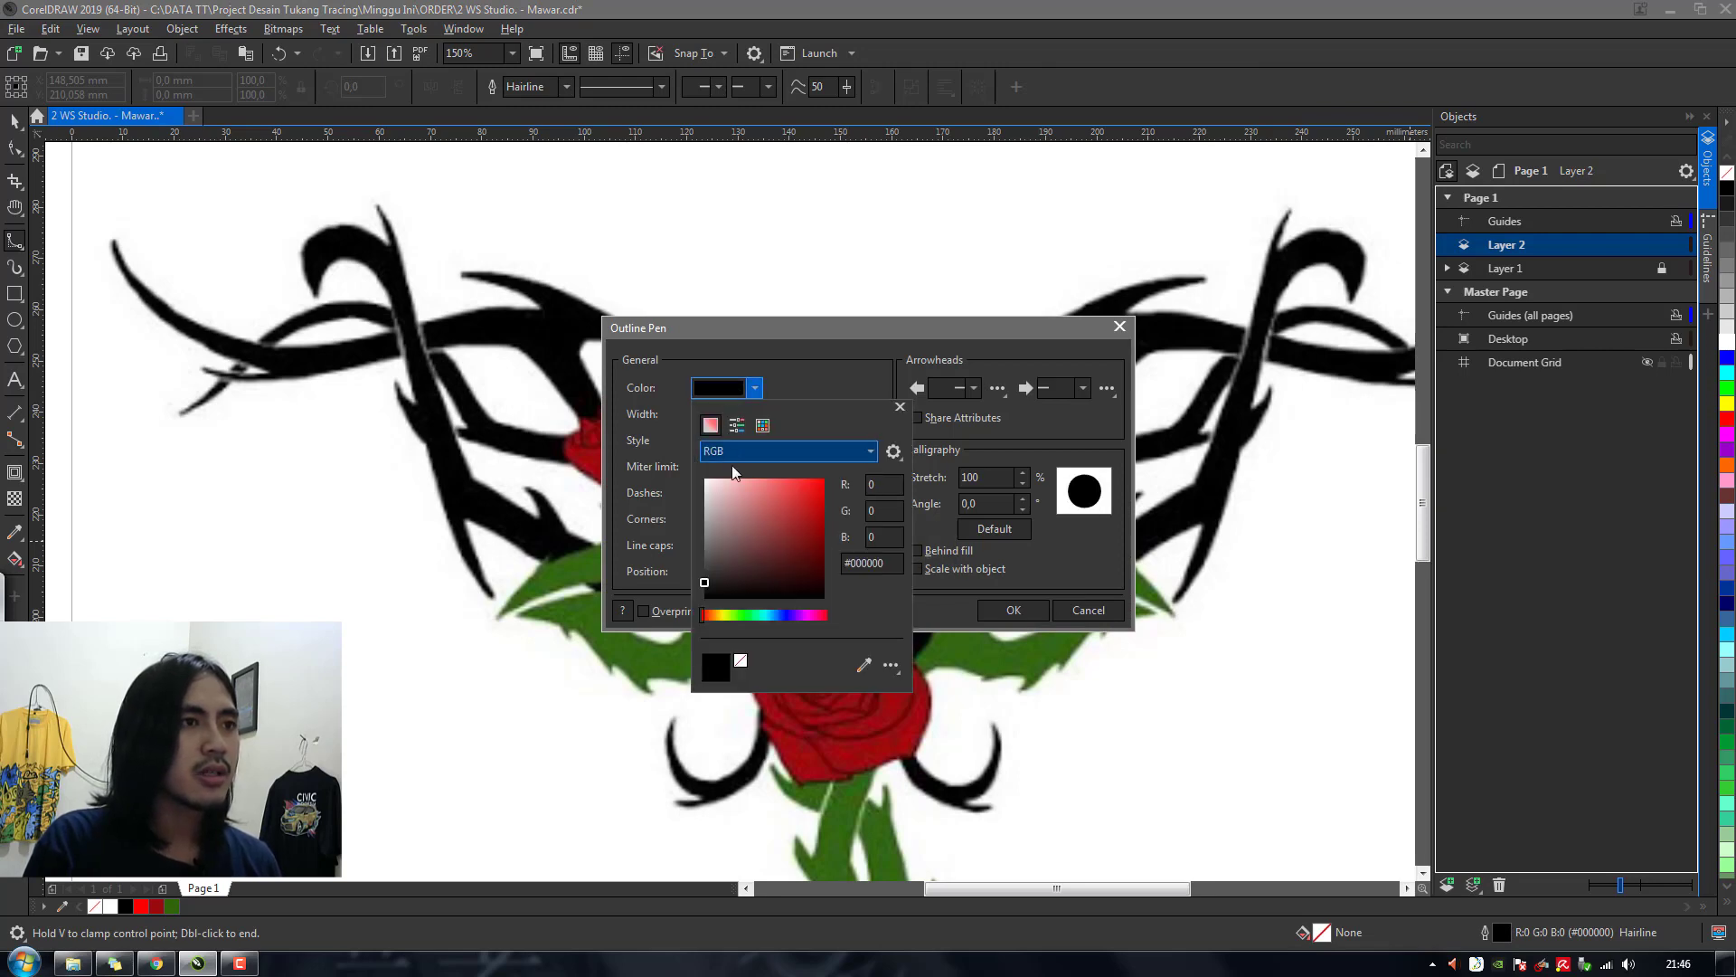
{"action": "left_click", "coordinate": [868, 669]}
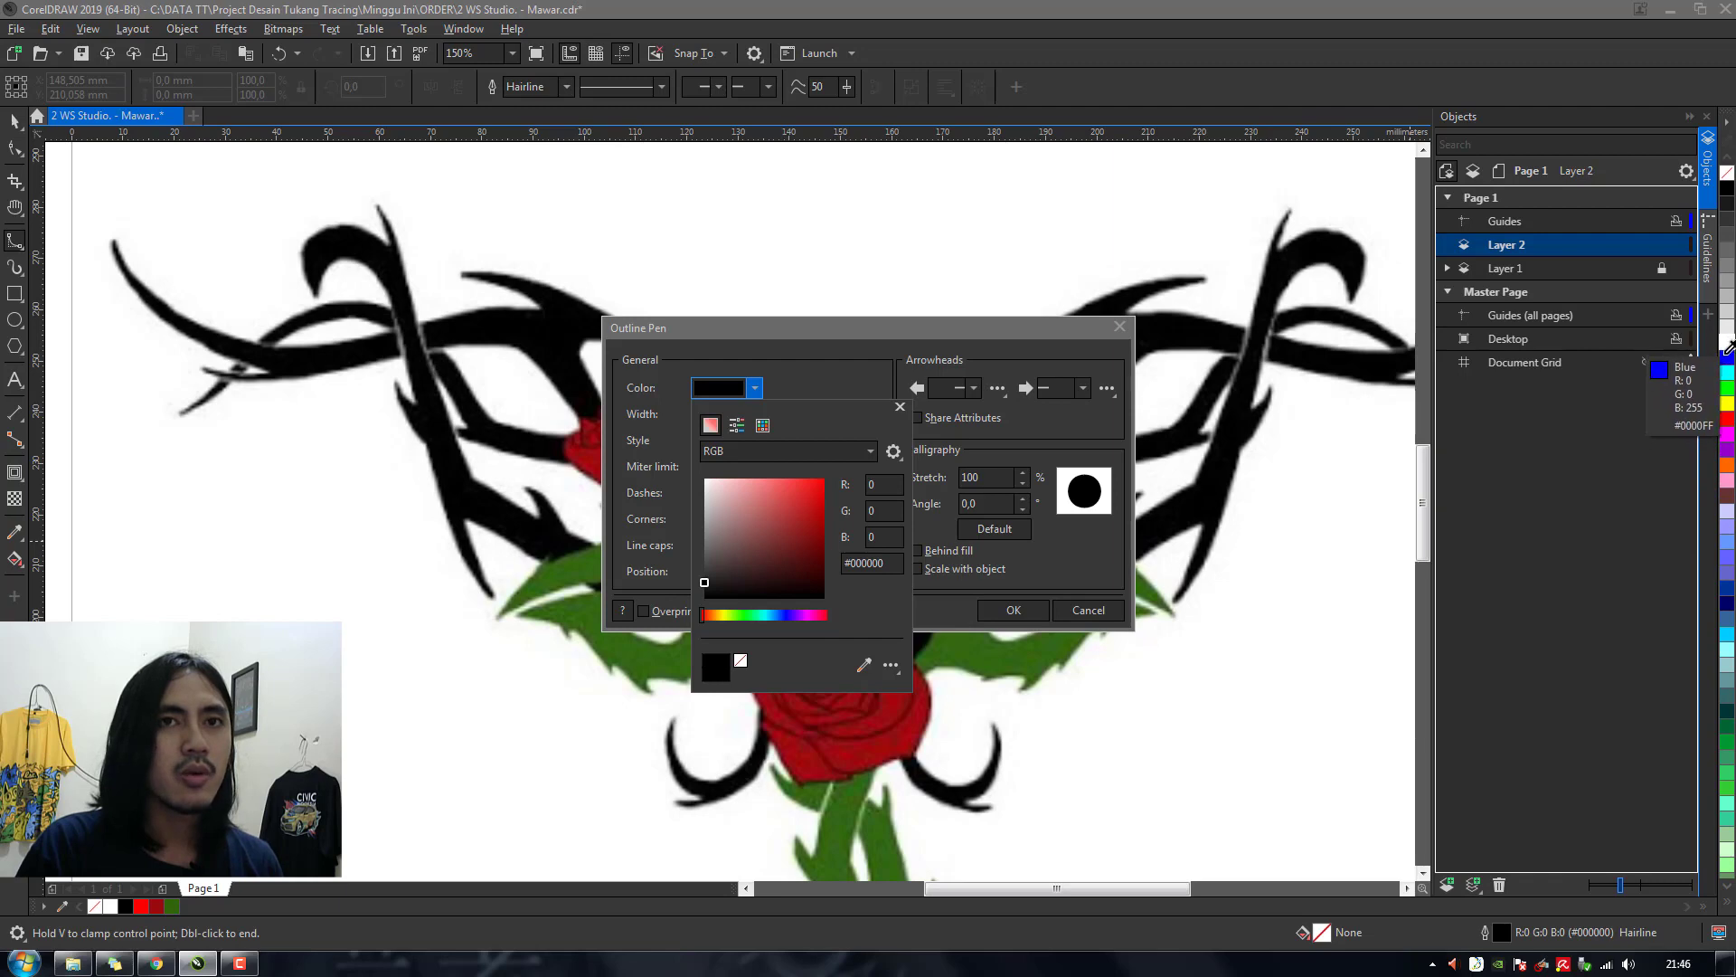
{"action": "left_click", "coordinate": [1727, 358]}
{"action": "left_click", "coordinate": [1105, 562]}
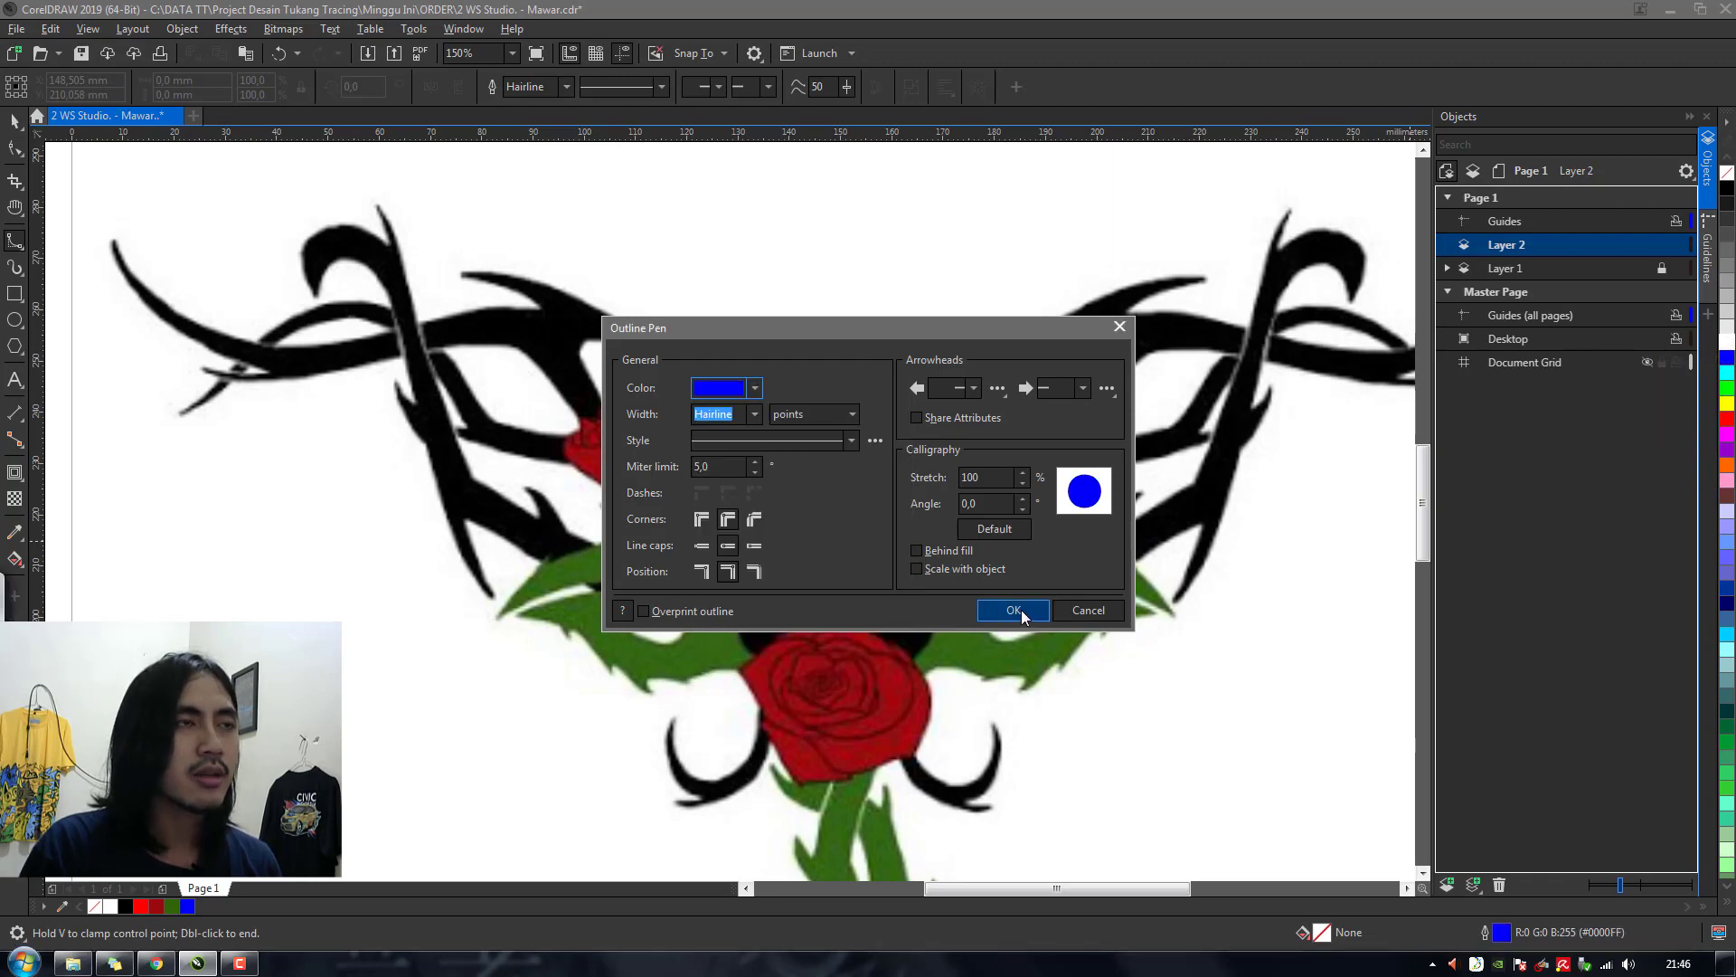
{"action": "left_click", "coordinate": [1013, 610]}
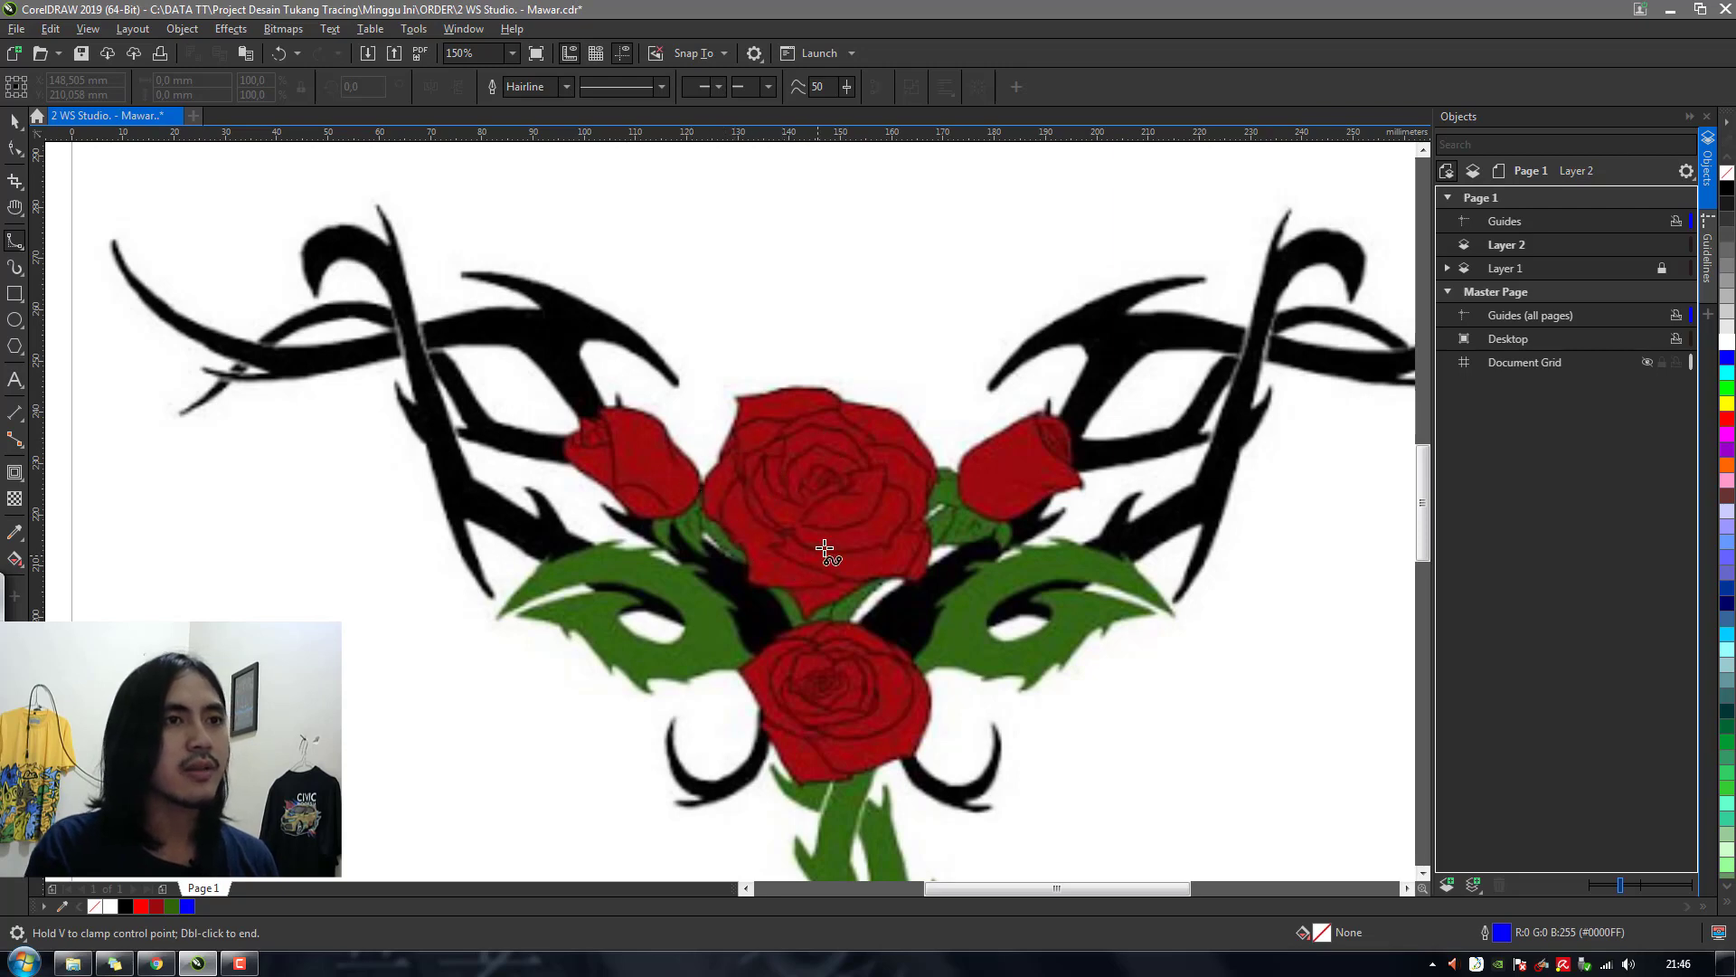
Start a B-spline at the outer tip of the long tribal branch on the artwork's right half and trace its upper edge inward
{"action": "scroll", "coordinate": [851, 516], "scroll_direction": "down", "scroll_amount": 2}
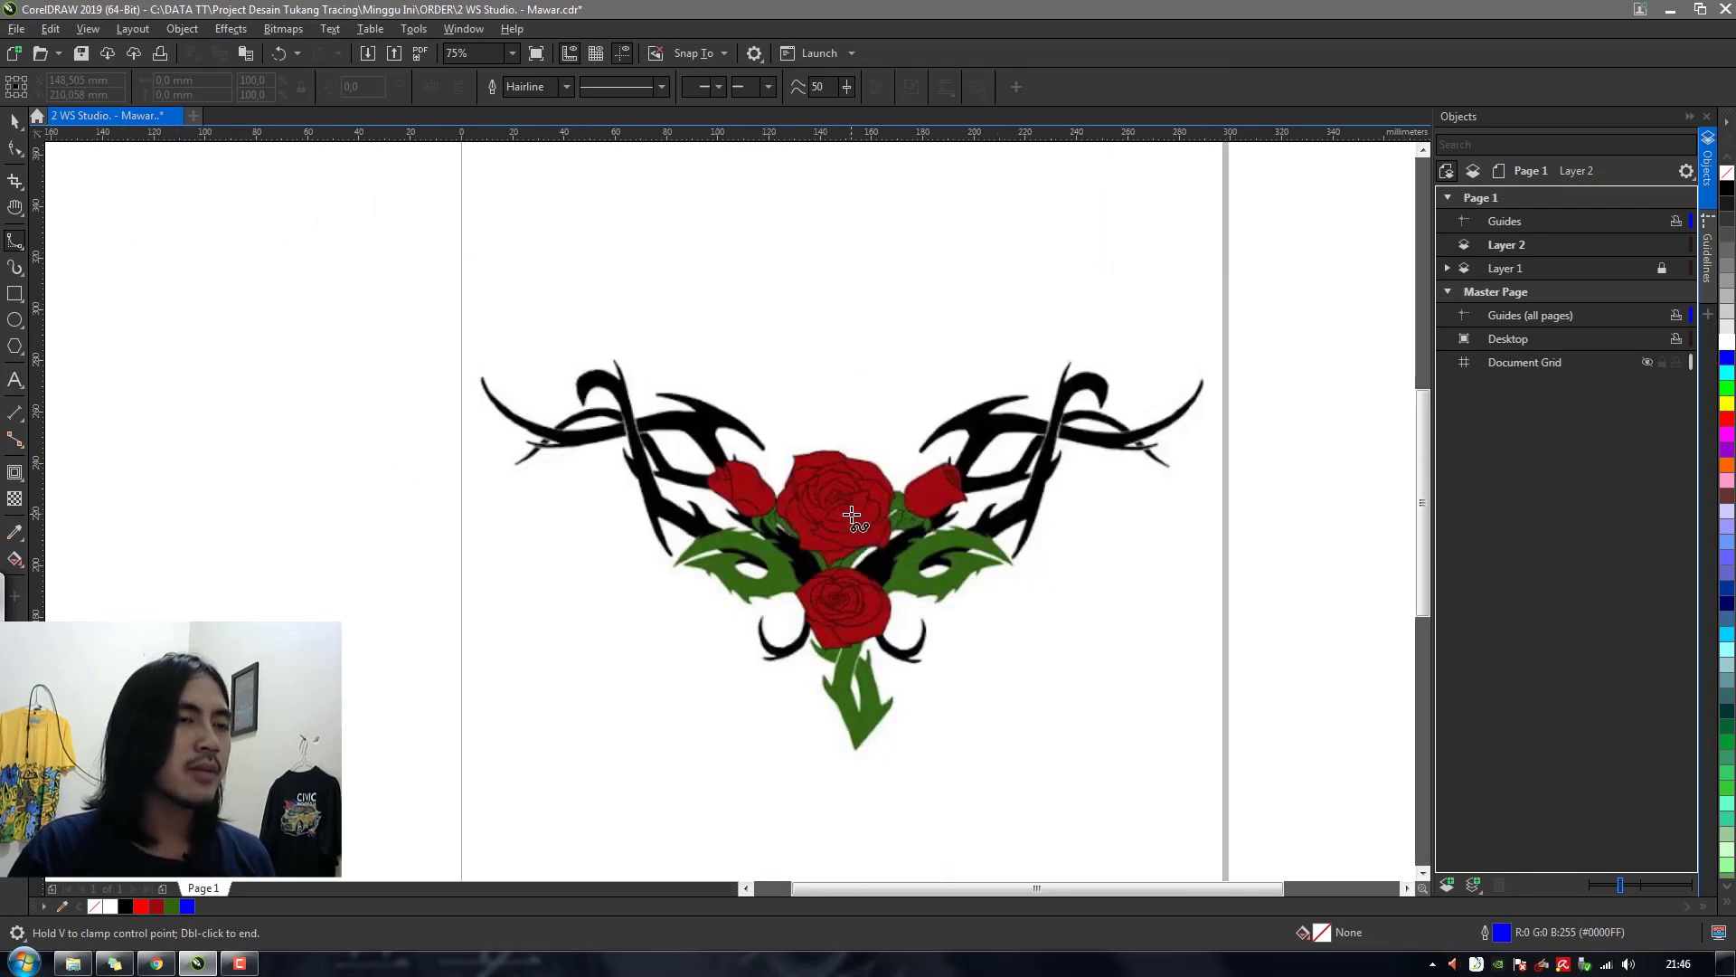
{"action": "scroll", "coordinate": [986, 489], "scroll_direction": "up", "scroll_amount": 2}
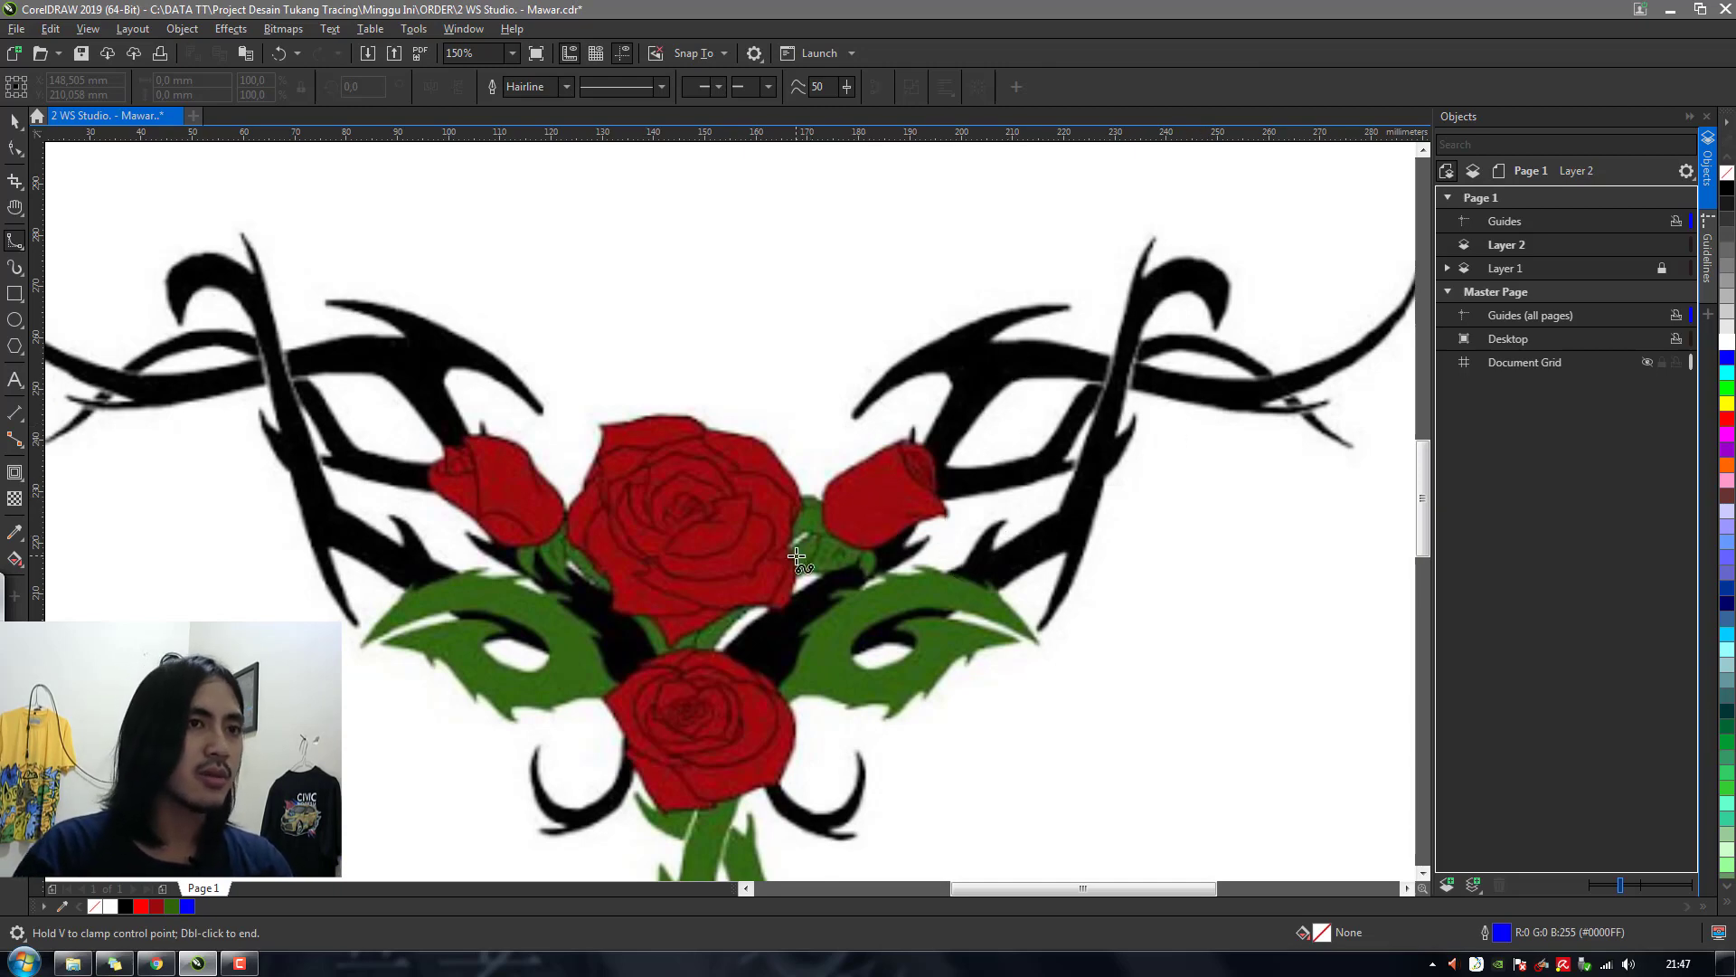
{"action": "scroll", "coordinate": [988, 477], "scroll_direction": "down", "scroll_amount": 3}
{"action": "scroll", "coordinate": [1066, 407], "scroll_direction": "up", "scroll_amount": 3}
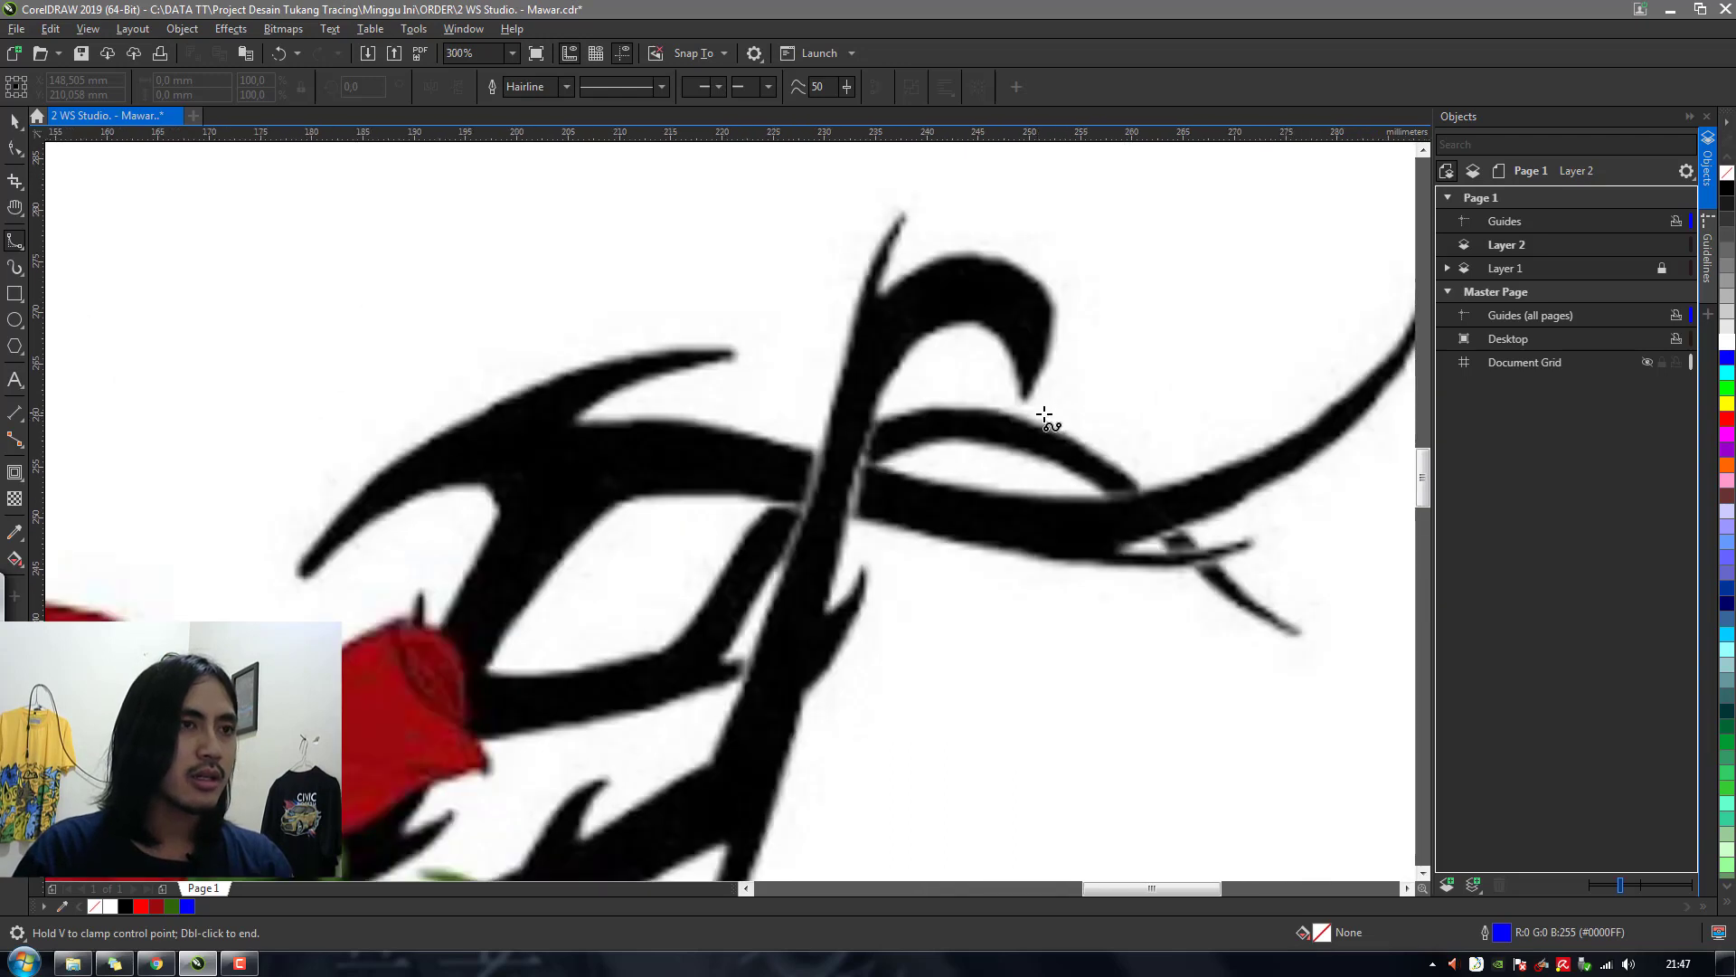
{"action": "scroll", "coordinate": [1094, 418], "scroll_direction": "up", "scroll_amount": 2}
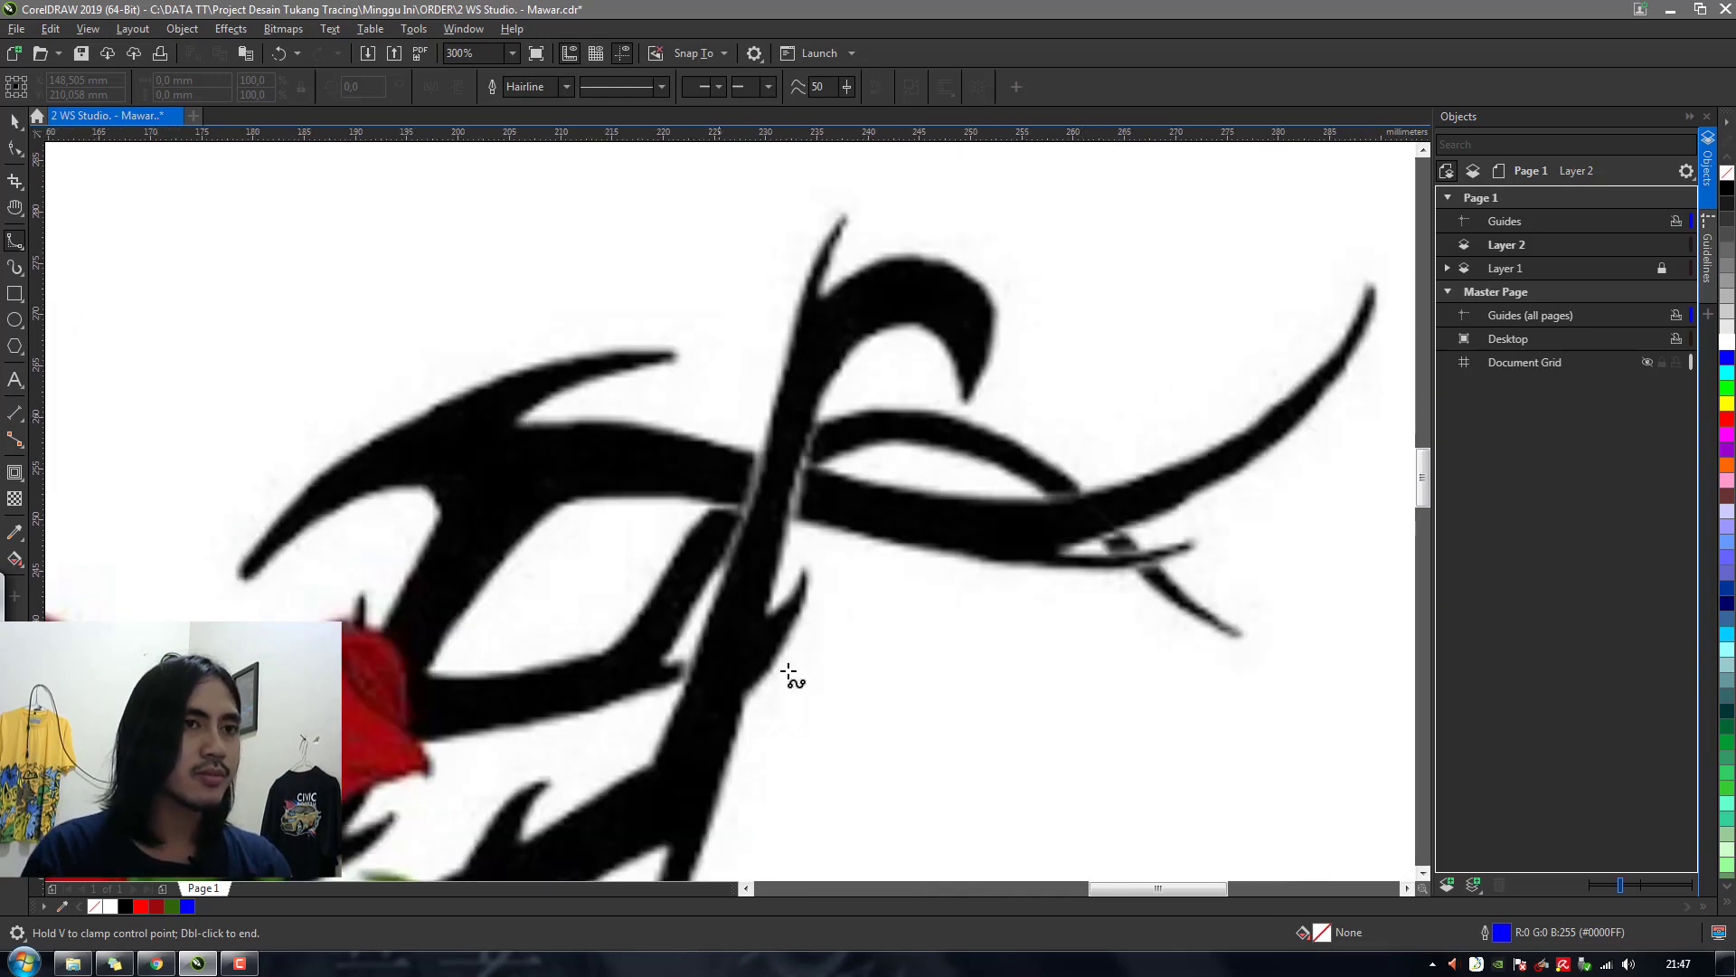
{"action": "left_click", "coordinate": [1305, 409]}
{"action": "left_click", "coordinate": [1079, 516]}
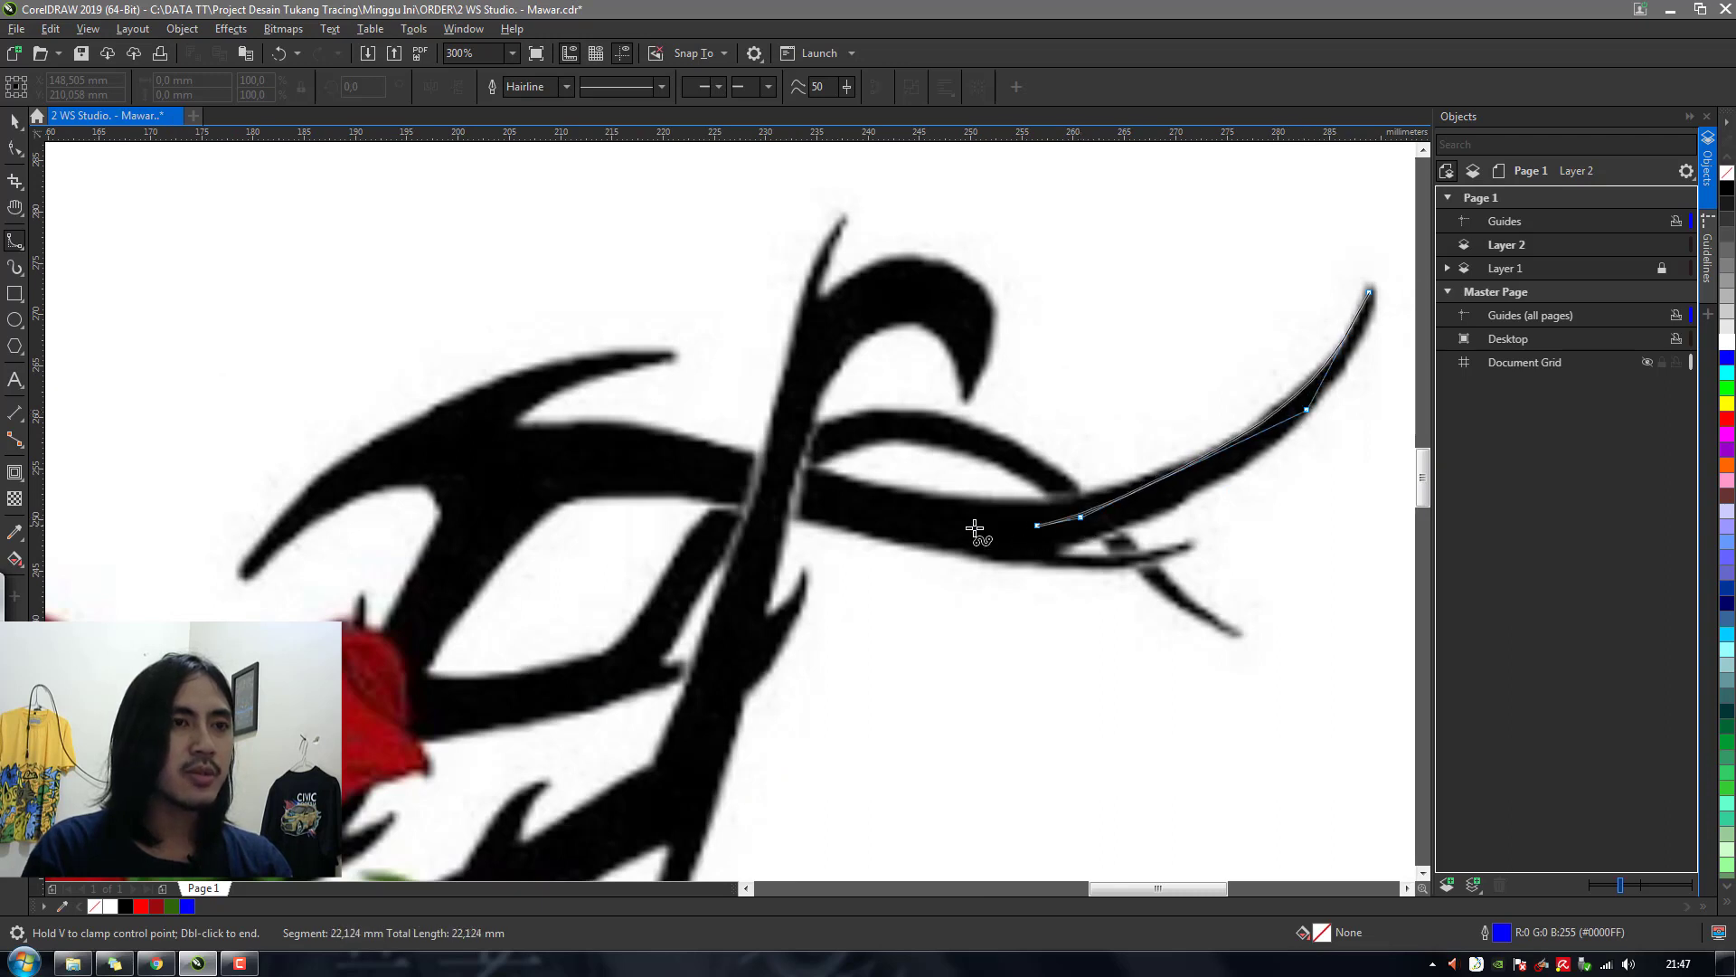
{"action": "left_click", "coordinate": [885, 496]}
{"action": "left_click", "coordinate": [643, 418]}
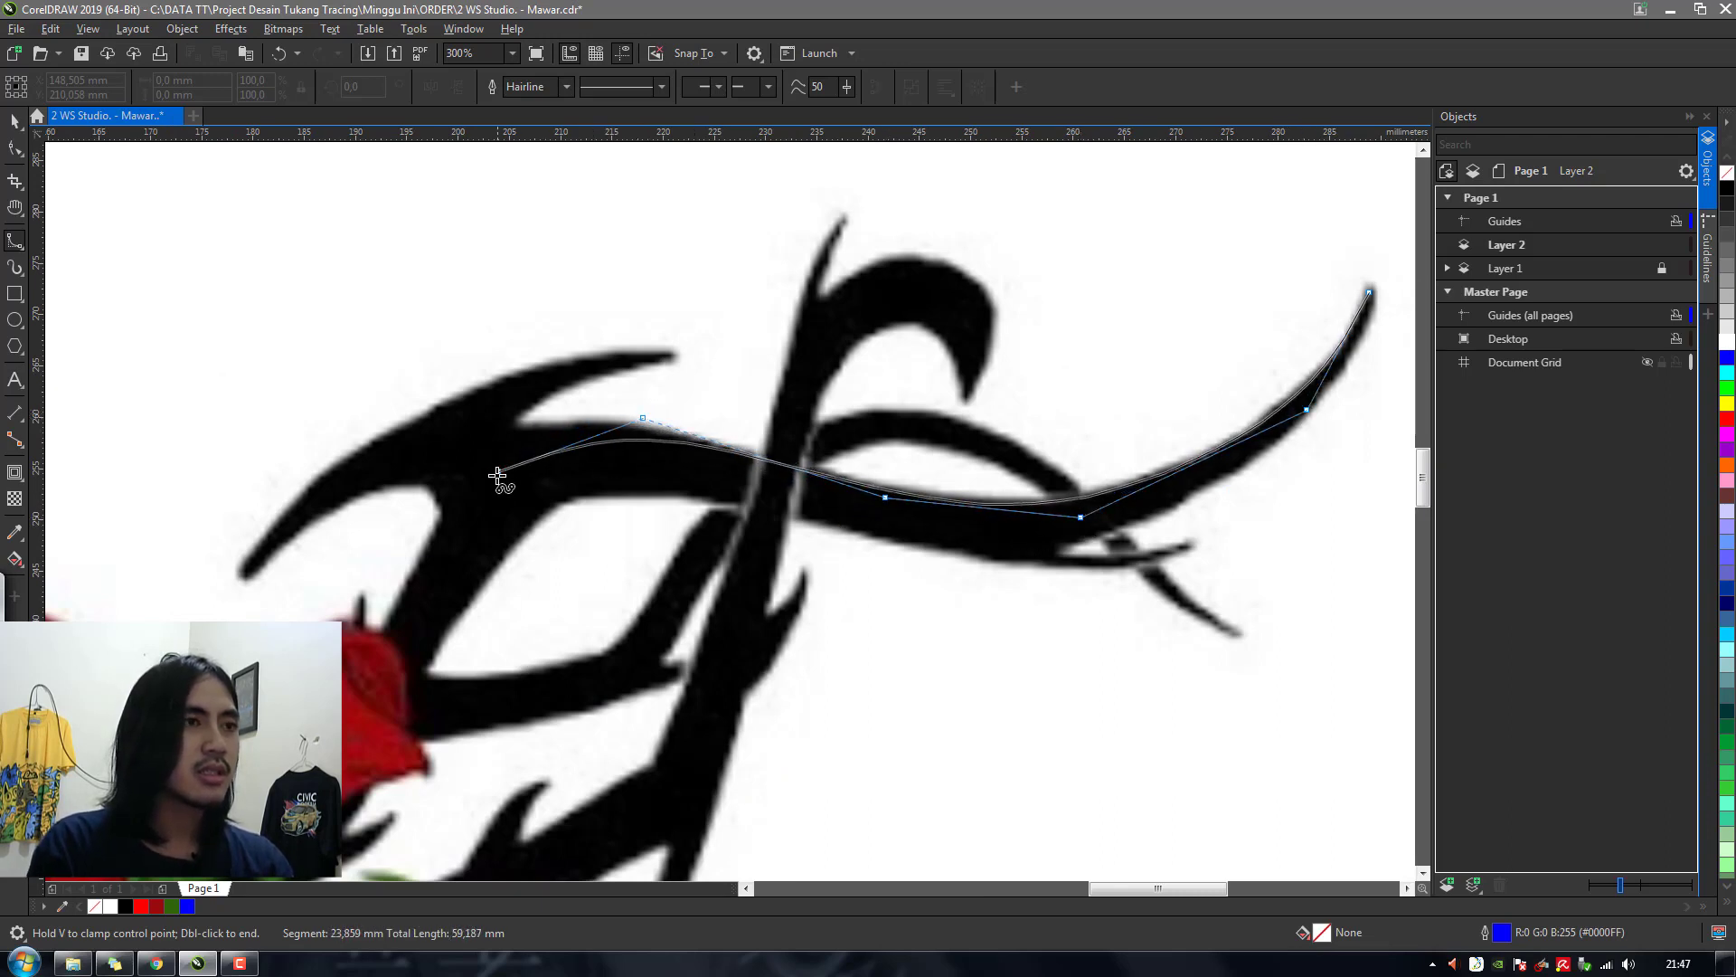
{"action": "left_click", "coordinate": [549, 422]}
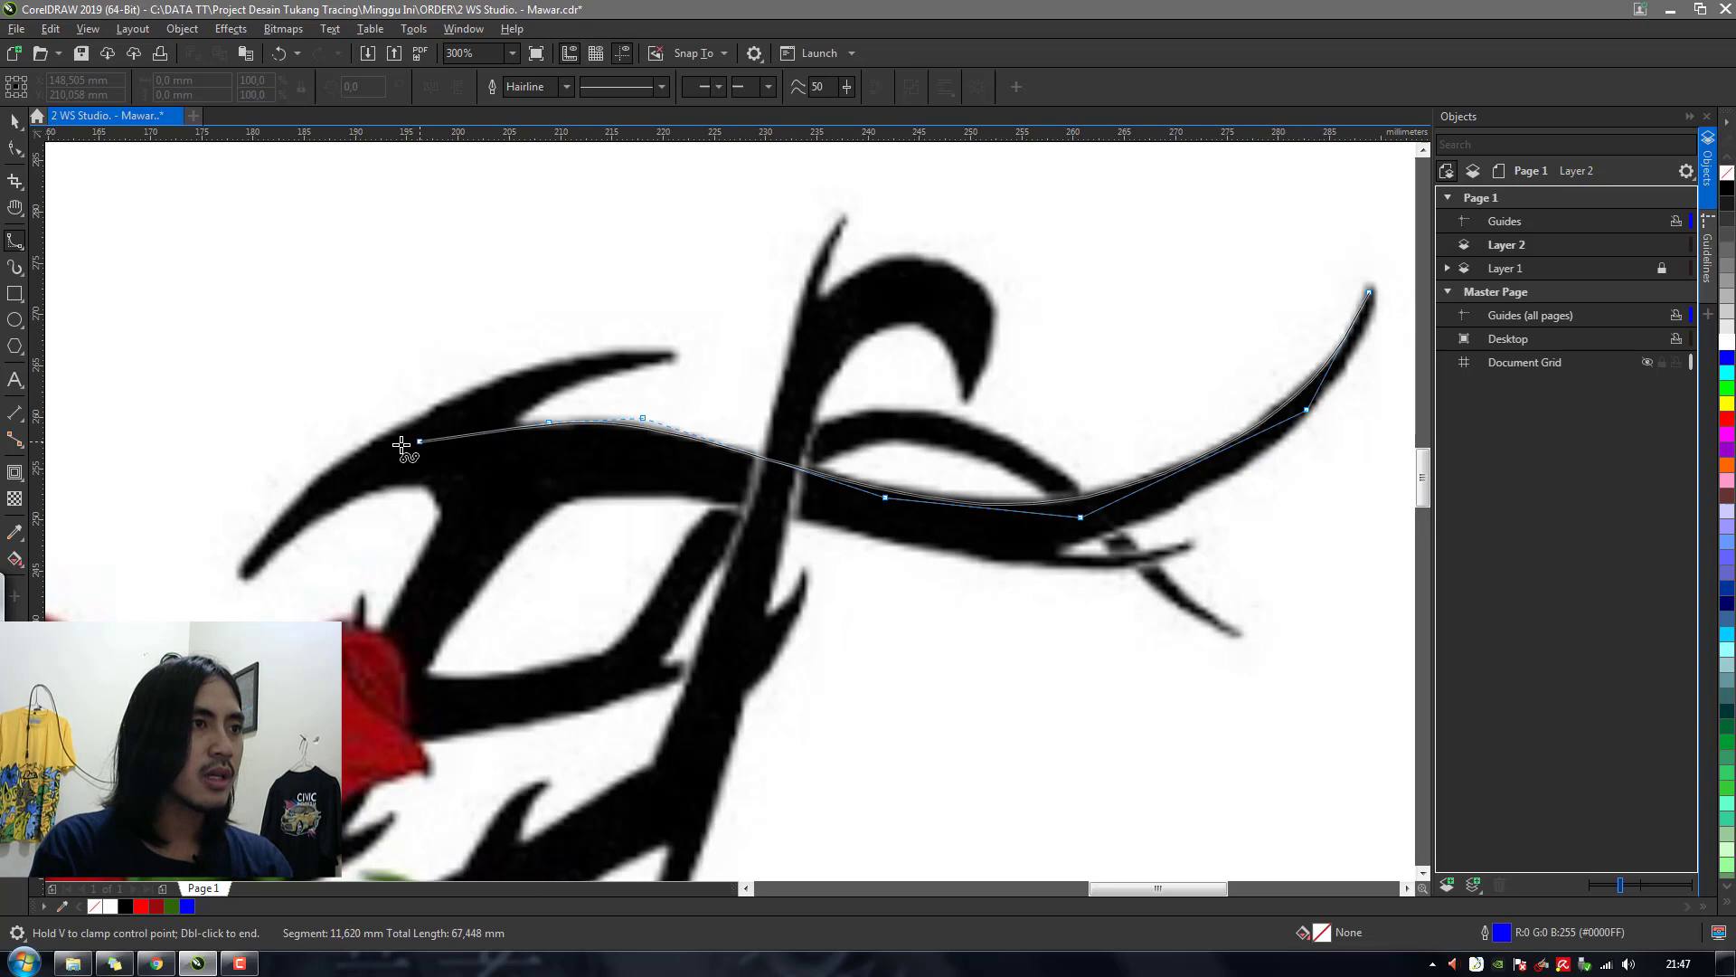
{"action": "left_click", "coordinate": [482, 420]}
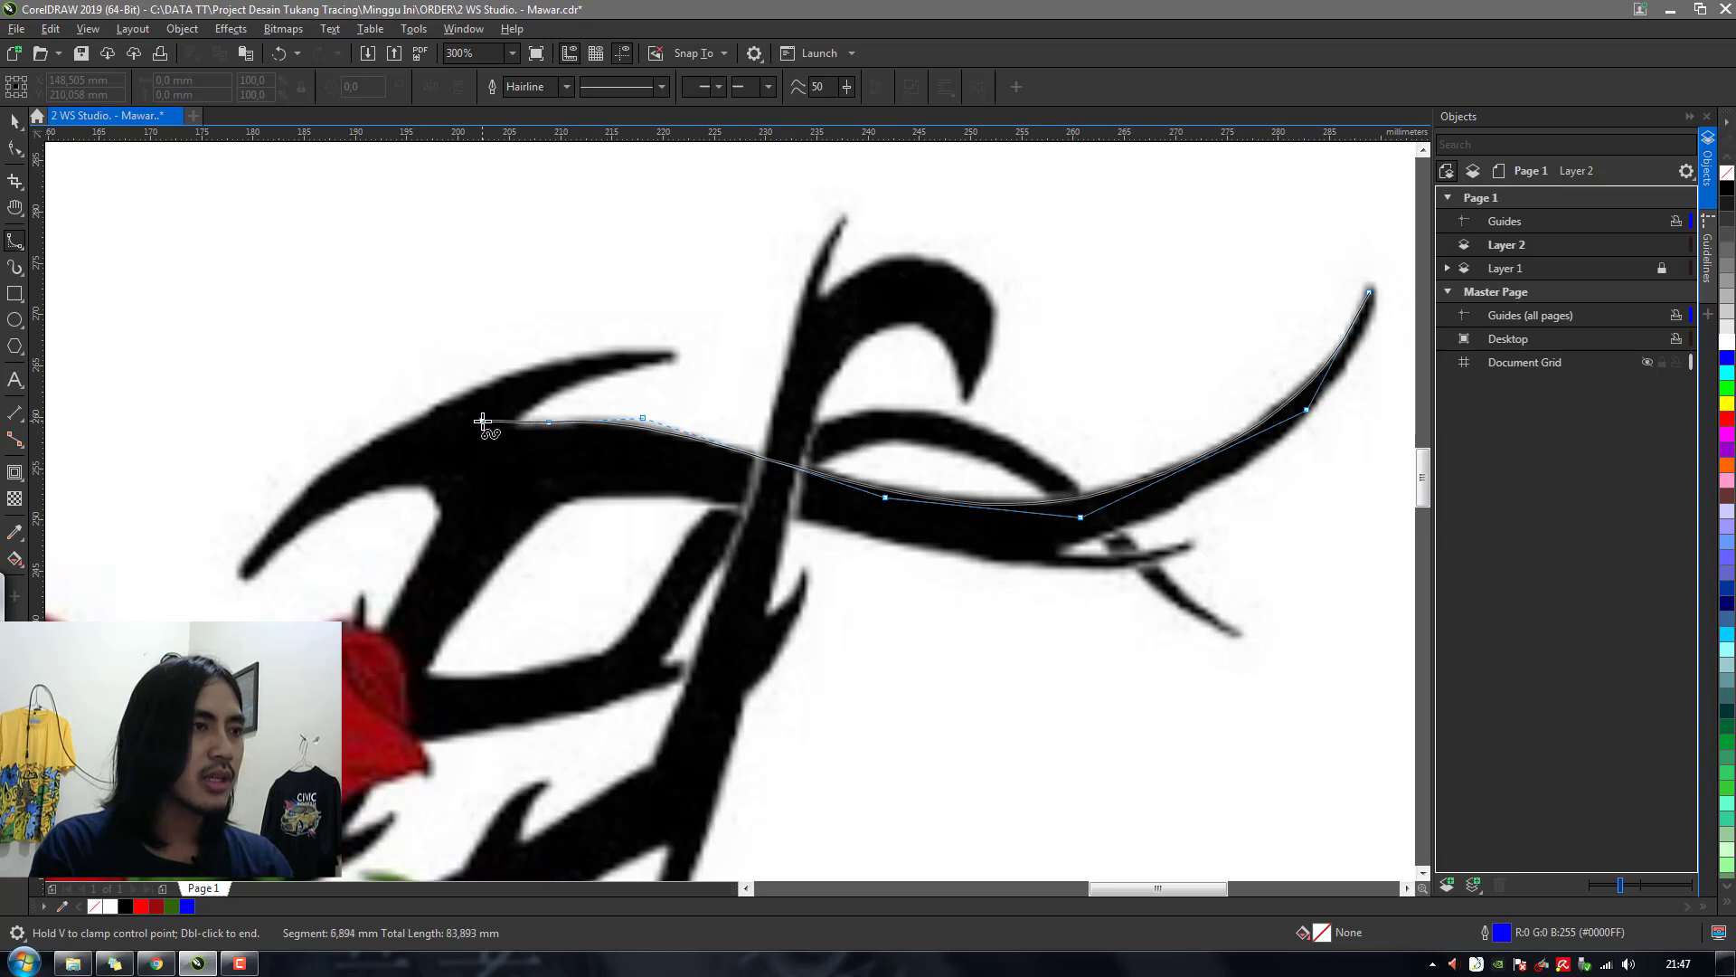
Continue the B-spline around the branch's inner bend and down across the right rosebud, ending the curve there
{"action": "left_click", "coordinate": [389, 463]}
{"action": "left_click", "coordinate": [440, 481]}
{"action": "left_click", "coordinate": [443, 518]}
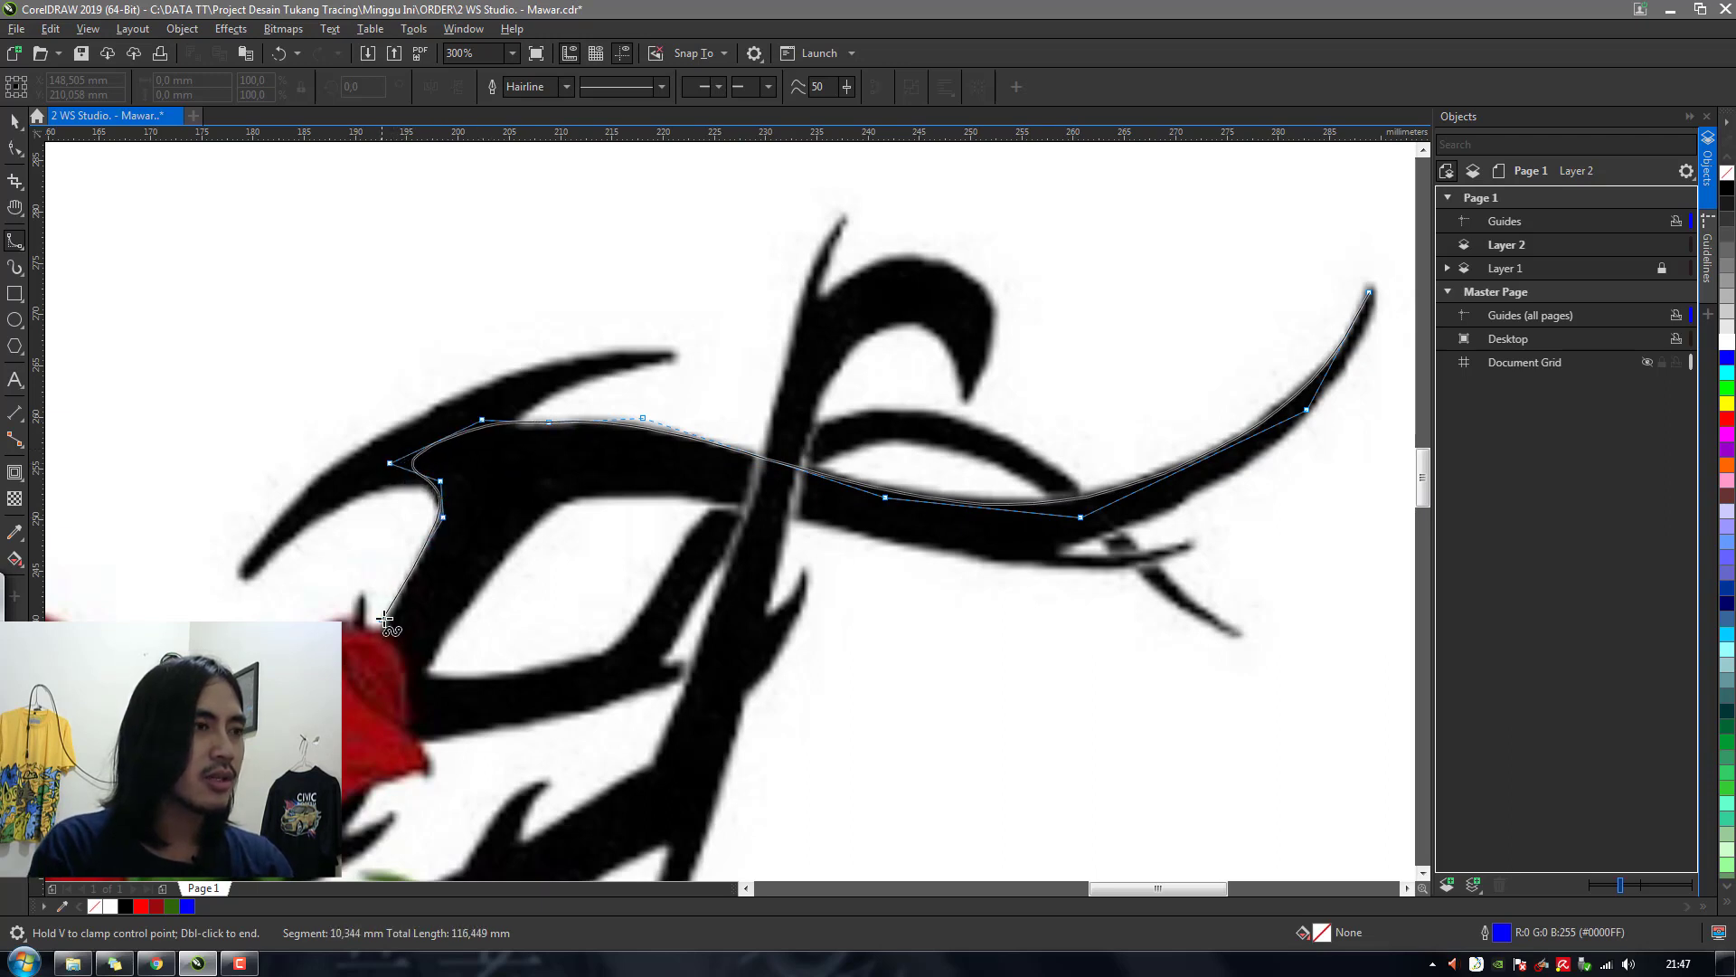
{"action": "left_click", "coordinate": [387, 613]}
{"action": "scroll", "coordinate": [298, 715], "scroll_direction": "down", "scroll_amount": 3}
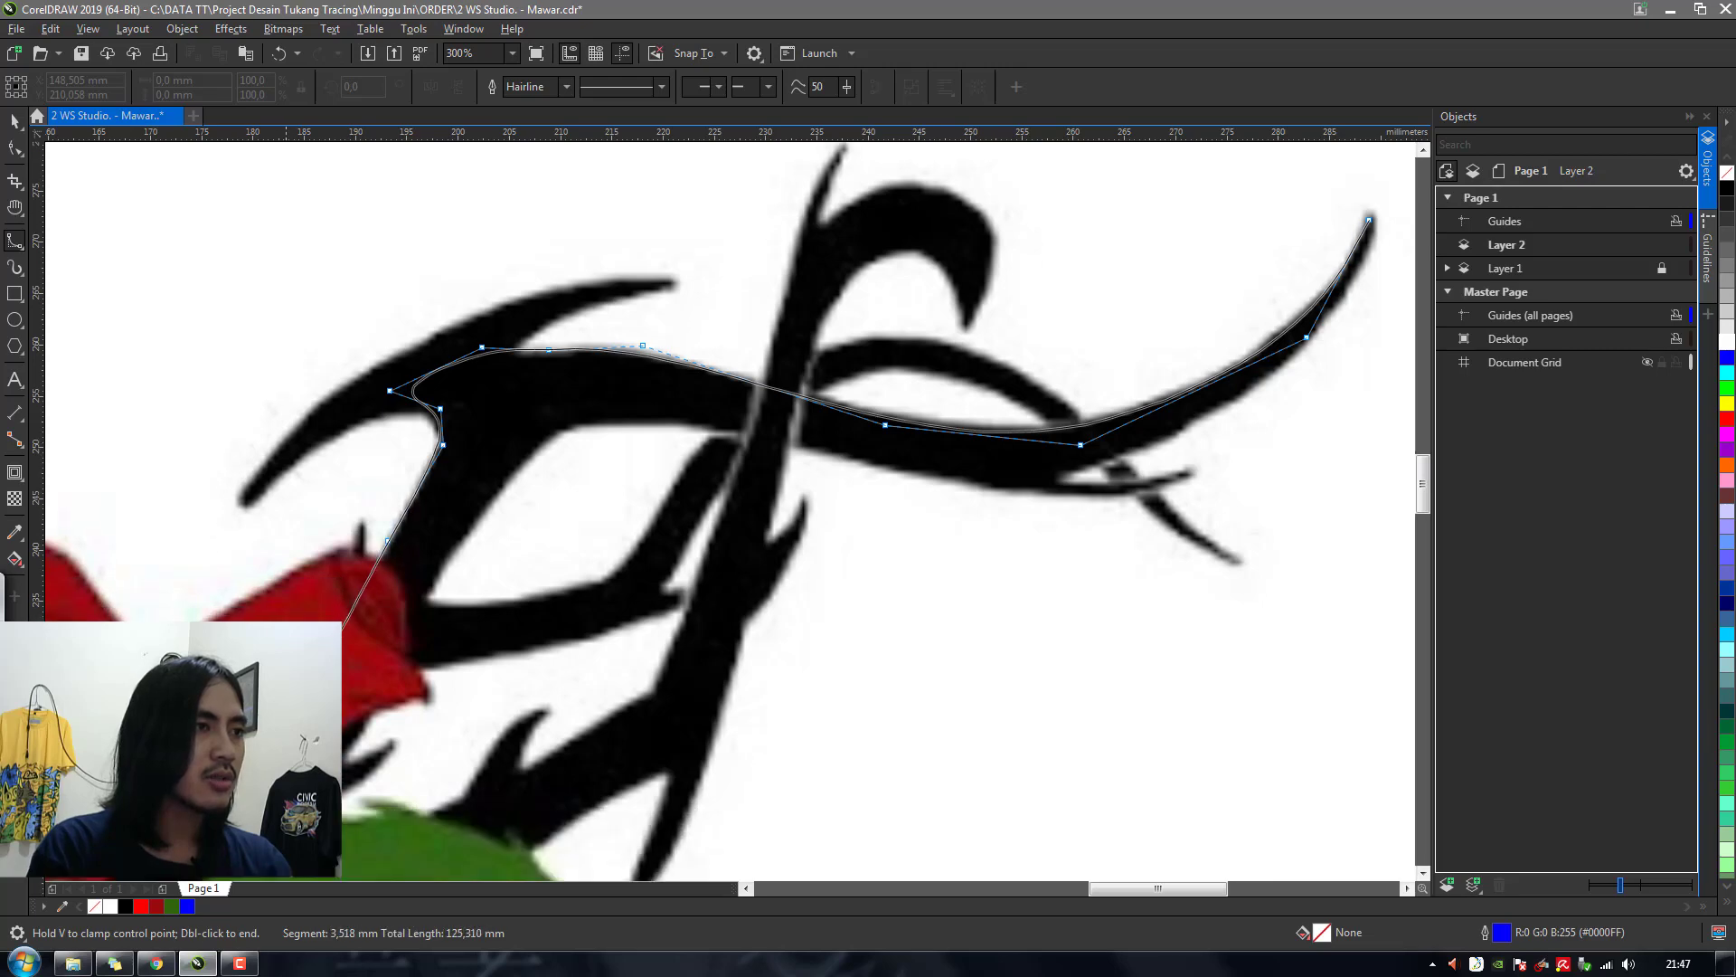
{"action": "key", "text": "Return"}
Extend the B-spline from its end on the right rosebud along the black shape's upper edge, ending inside the lower rose
{"action": "key", "text": "h"}
{"action": "left_click_drag", "start_coordinate": [506, 633], "coordinate": [737, 526]}
{"action": "left_click_drag", "start_coordinate": [573, 589], "coordinate": [735, 516]}
{"action": "left_click_drag", "start_coordinate": [693, 581], "coordinate": [720, 488]}
{"action": "key", "text": "space"}
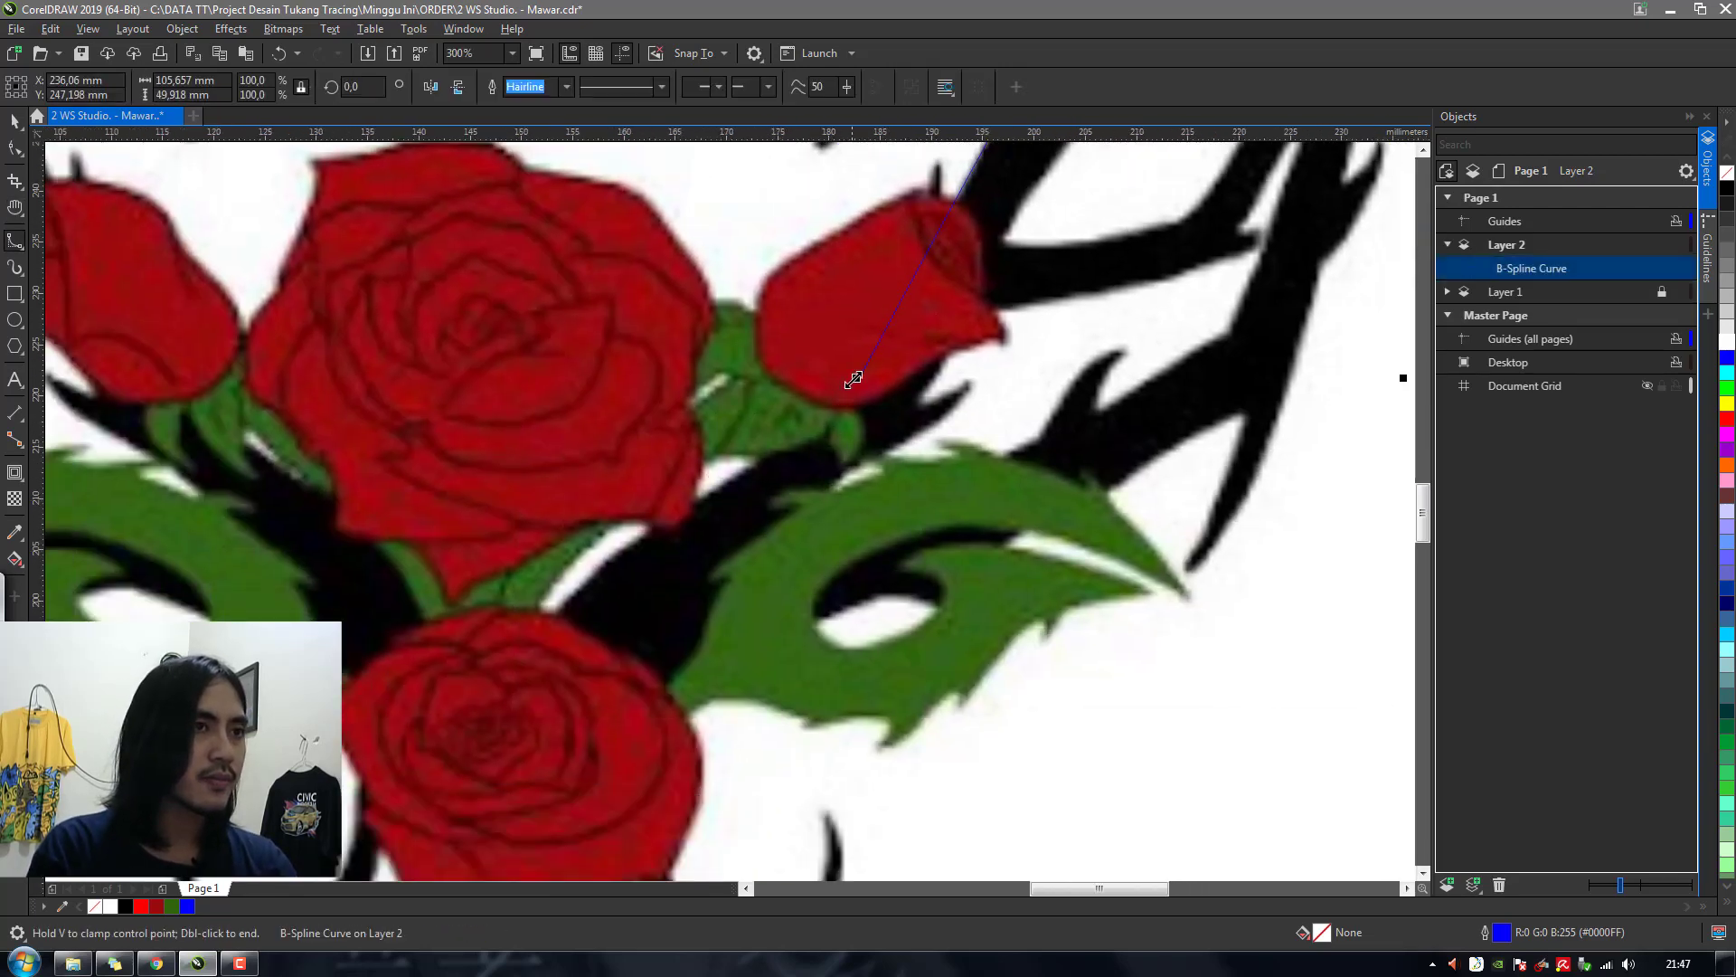
{"action": "left_click", "coordinate": [857, 377]}
{"action": "left_click", "coordinate": [815, 432]}
{"action": "left_click", "coordinate": [657, 521]}
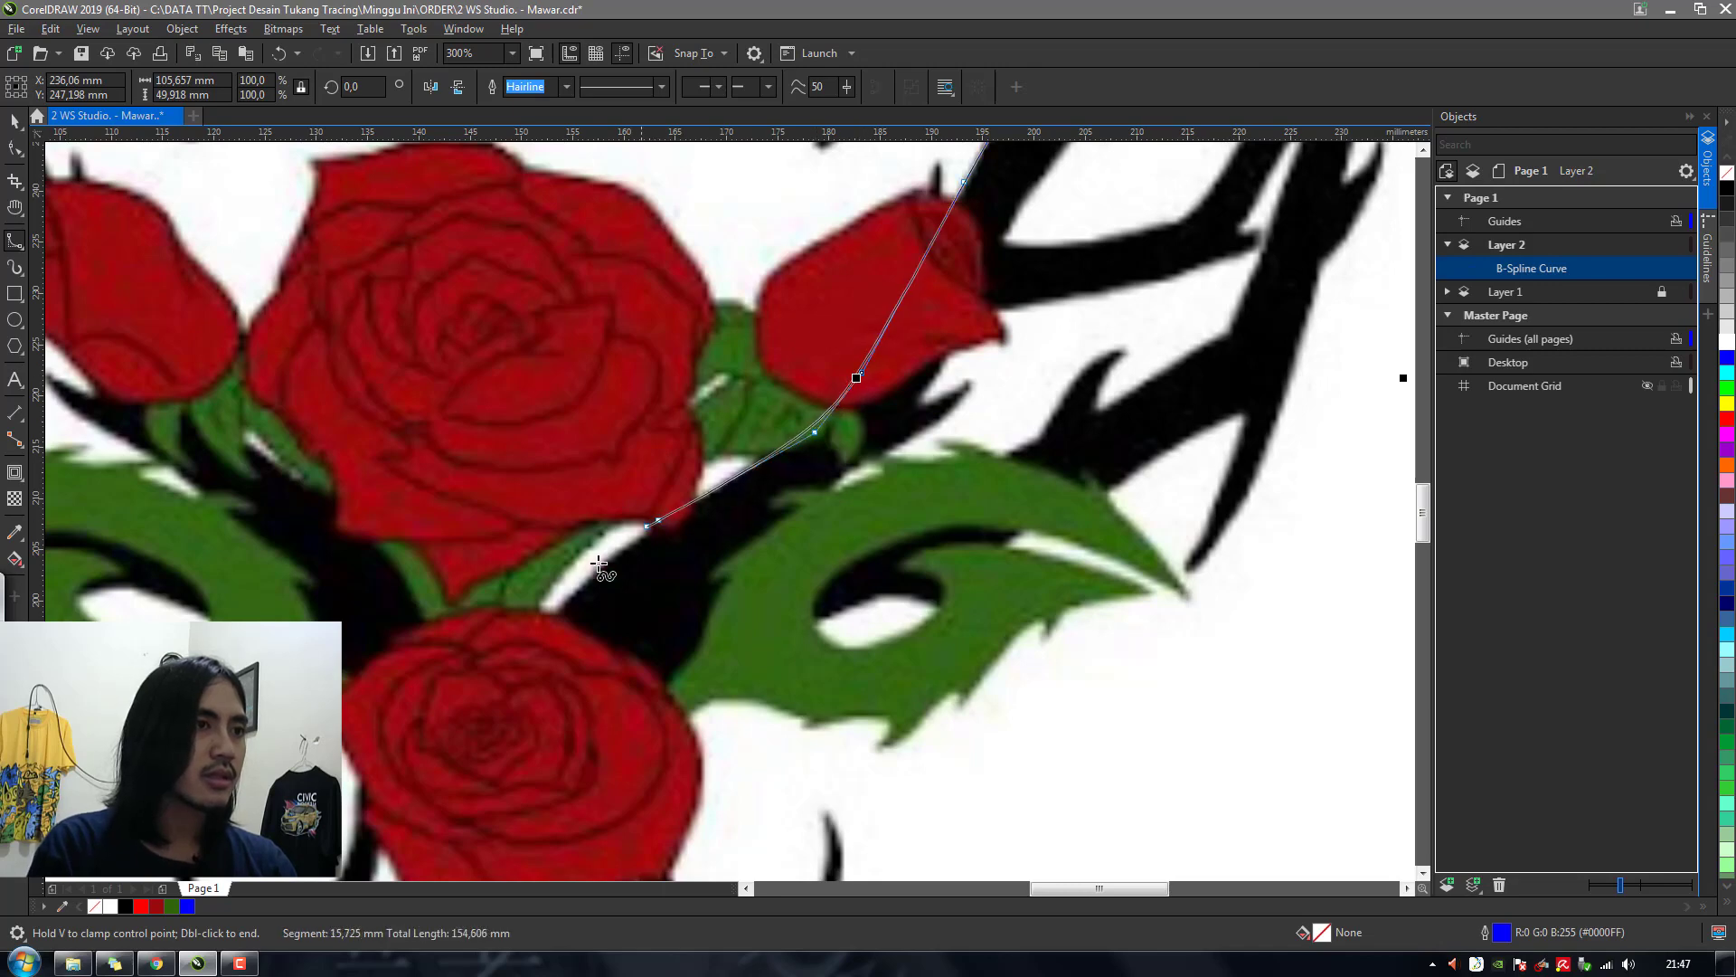
{"action": "left_click", "coordinate": [561, 595]}
{"action": "double_click", "coordinate": [520, 695]}
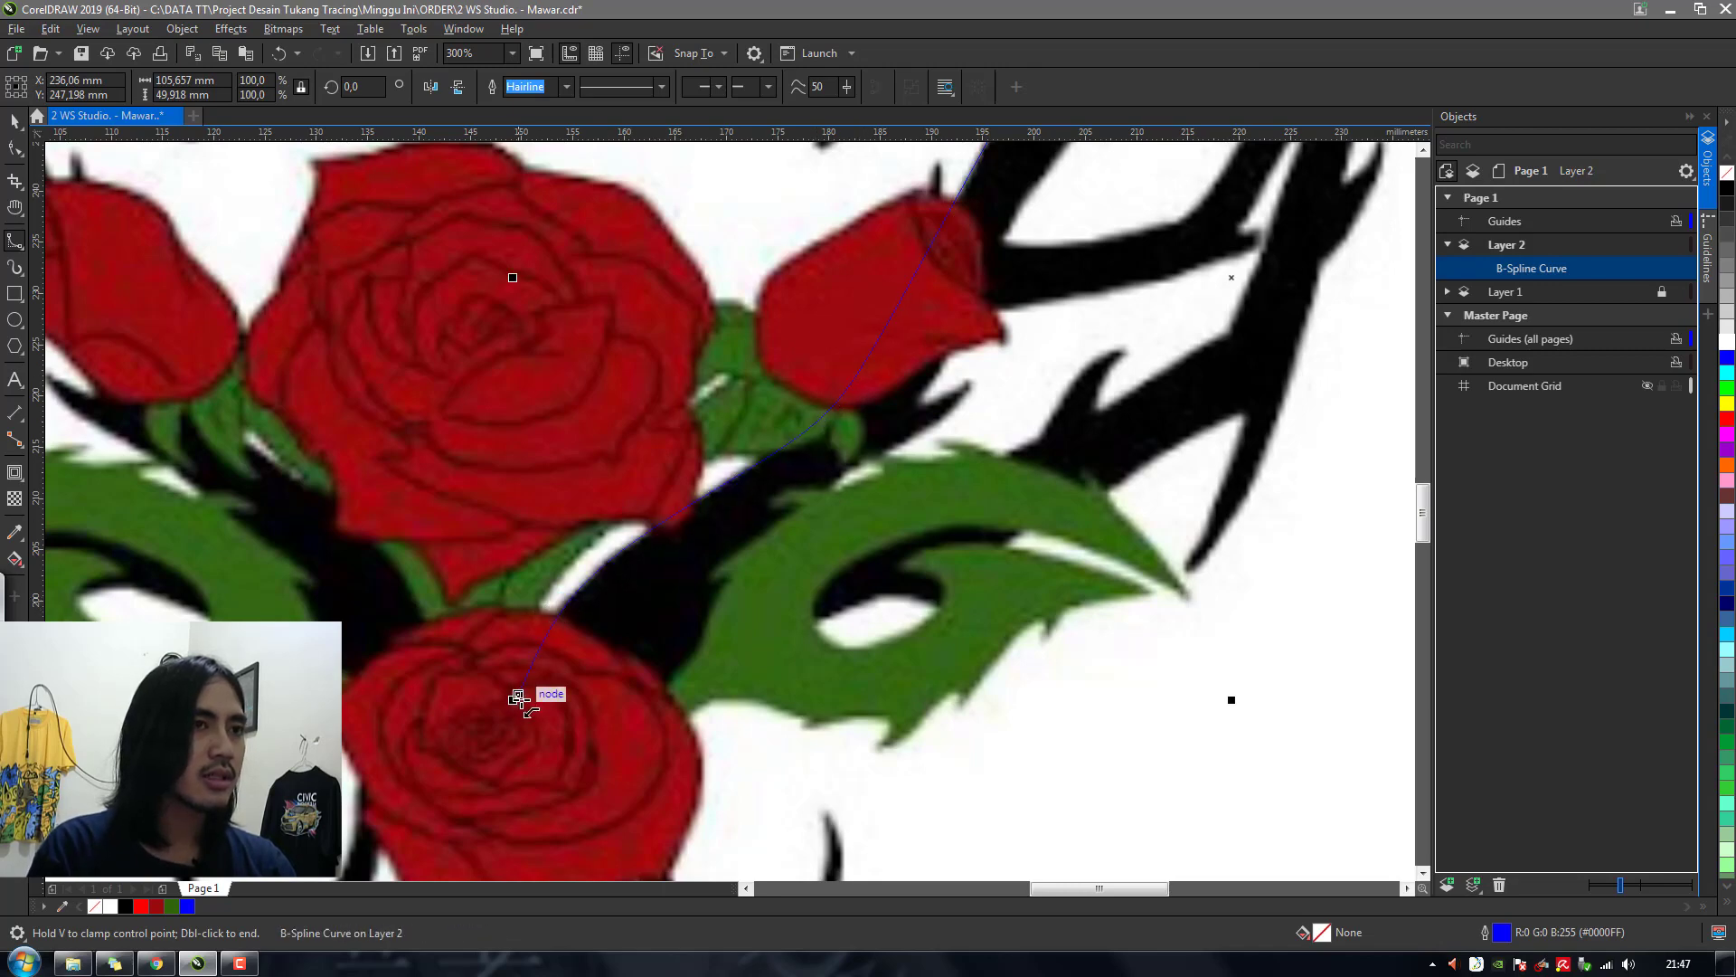
Extend the B-spline from its end inside the lower rose across the rose and along the lower edge of the black hook beside it
{"action": "scroll", "coordinate": [521, 696], "scroll_direction": "down", "scroll_amount": 2}
{"action": "scroll", "coordinate": [525, 696], "scroll_direction": "up", "scroll_amount": 2}
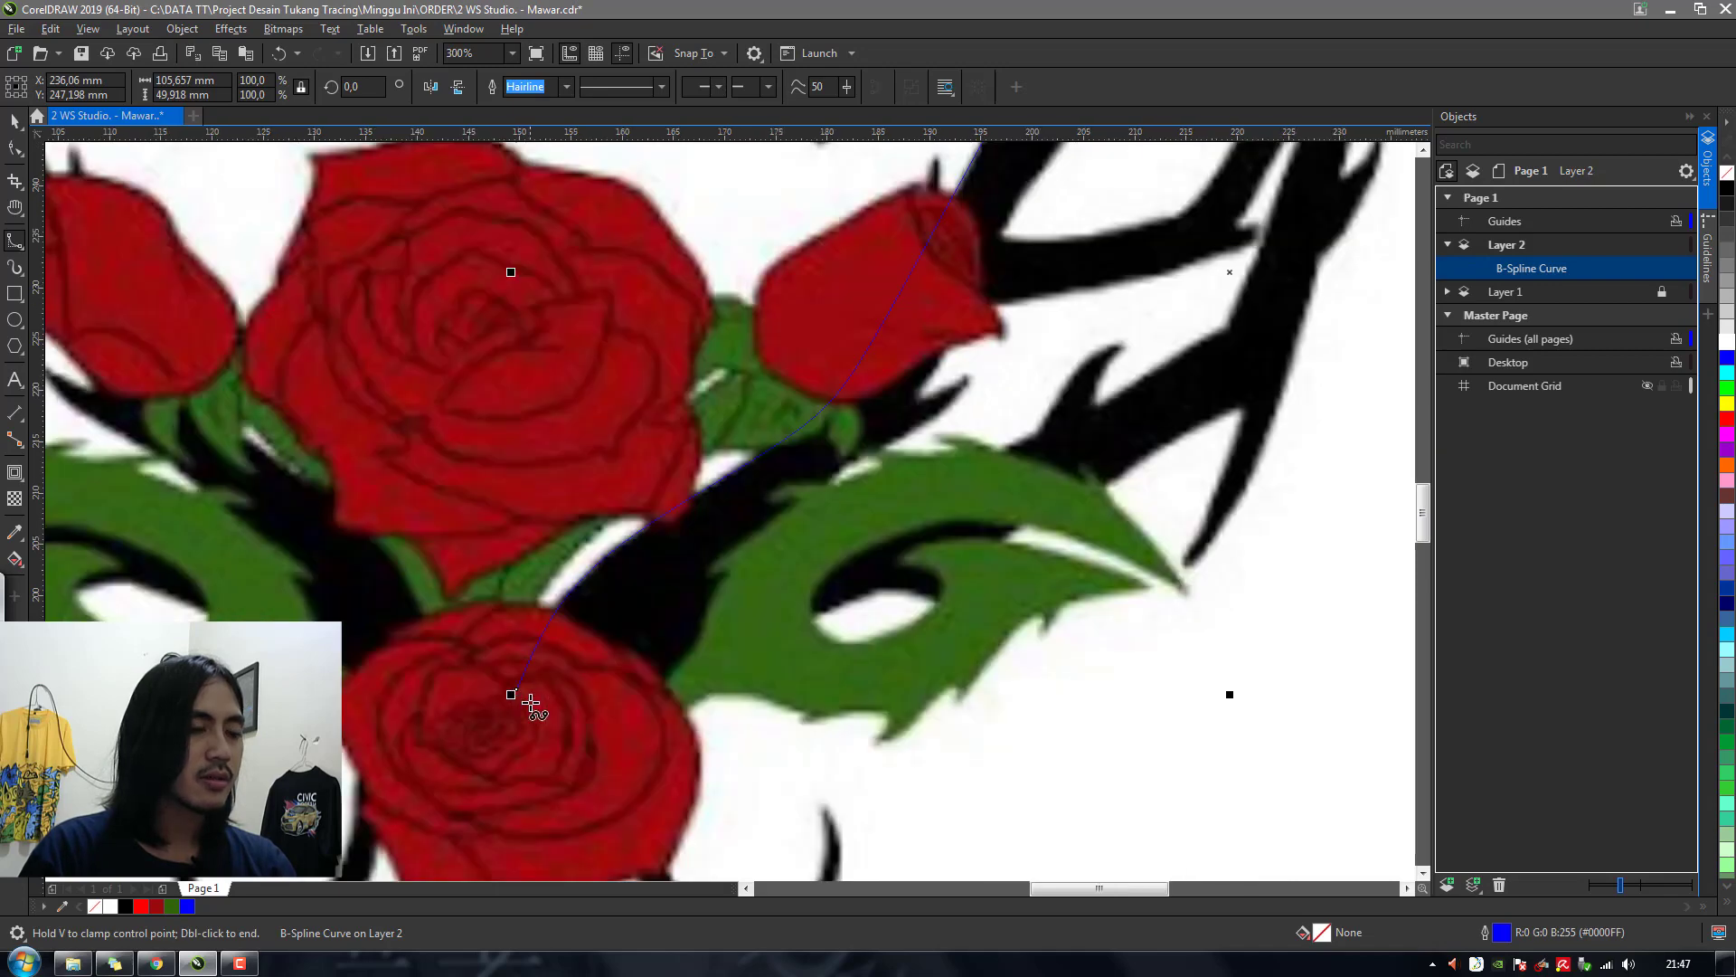
{"action": "left_click_drag", "start_coordinate": [584, 745], "coordinate": [642, 481]}
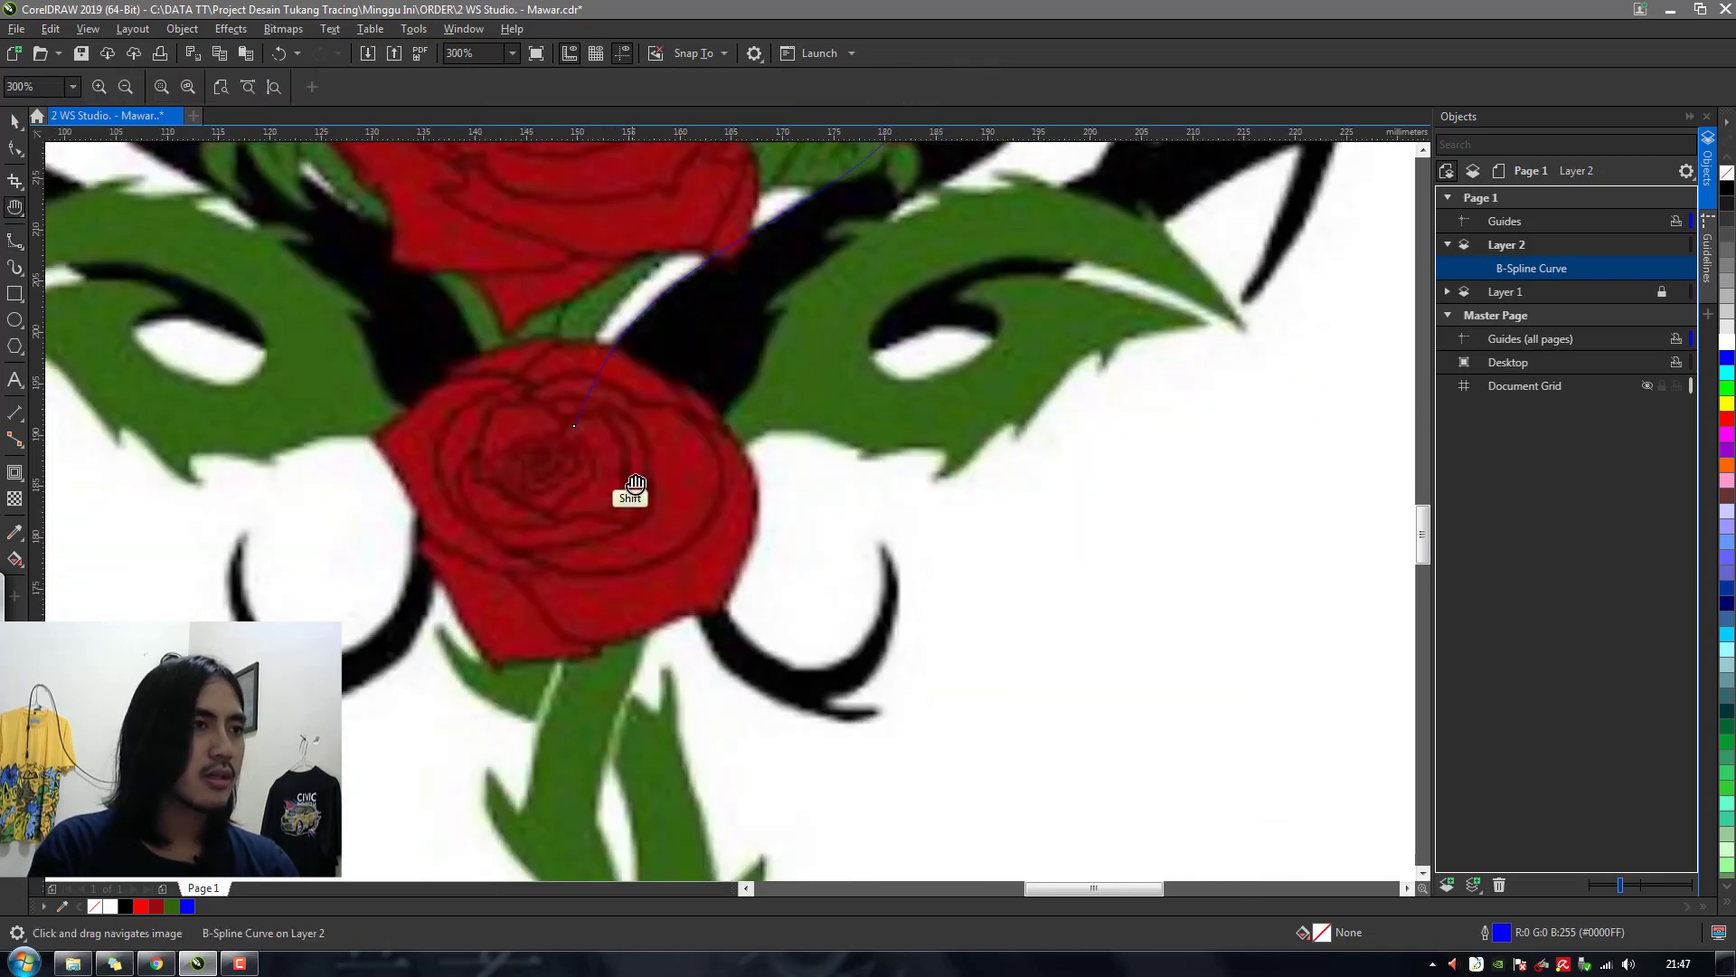
{"action": "left_click", "coordinate": [575, 427]}
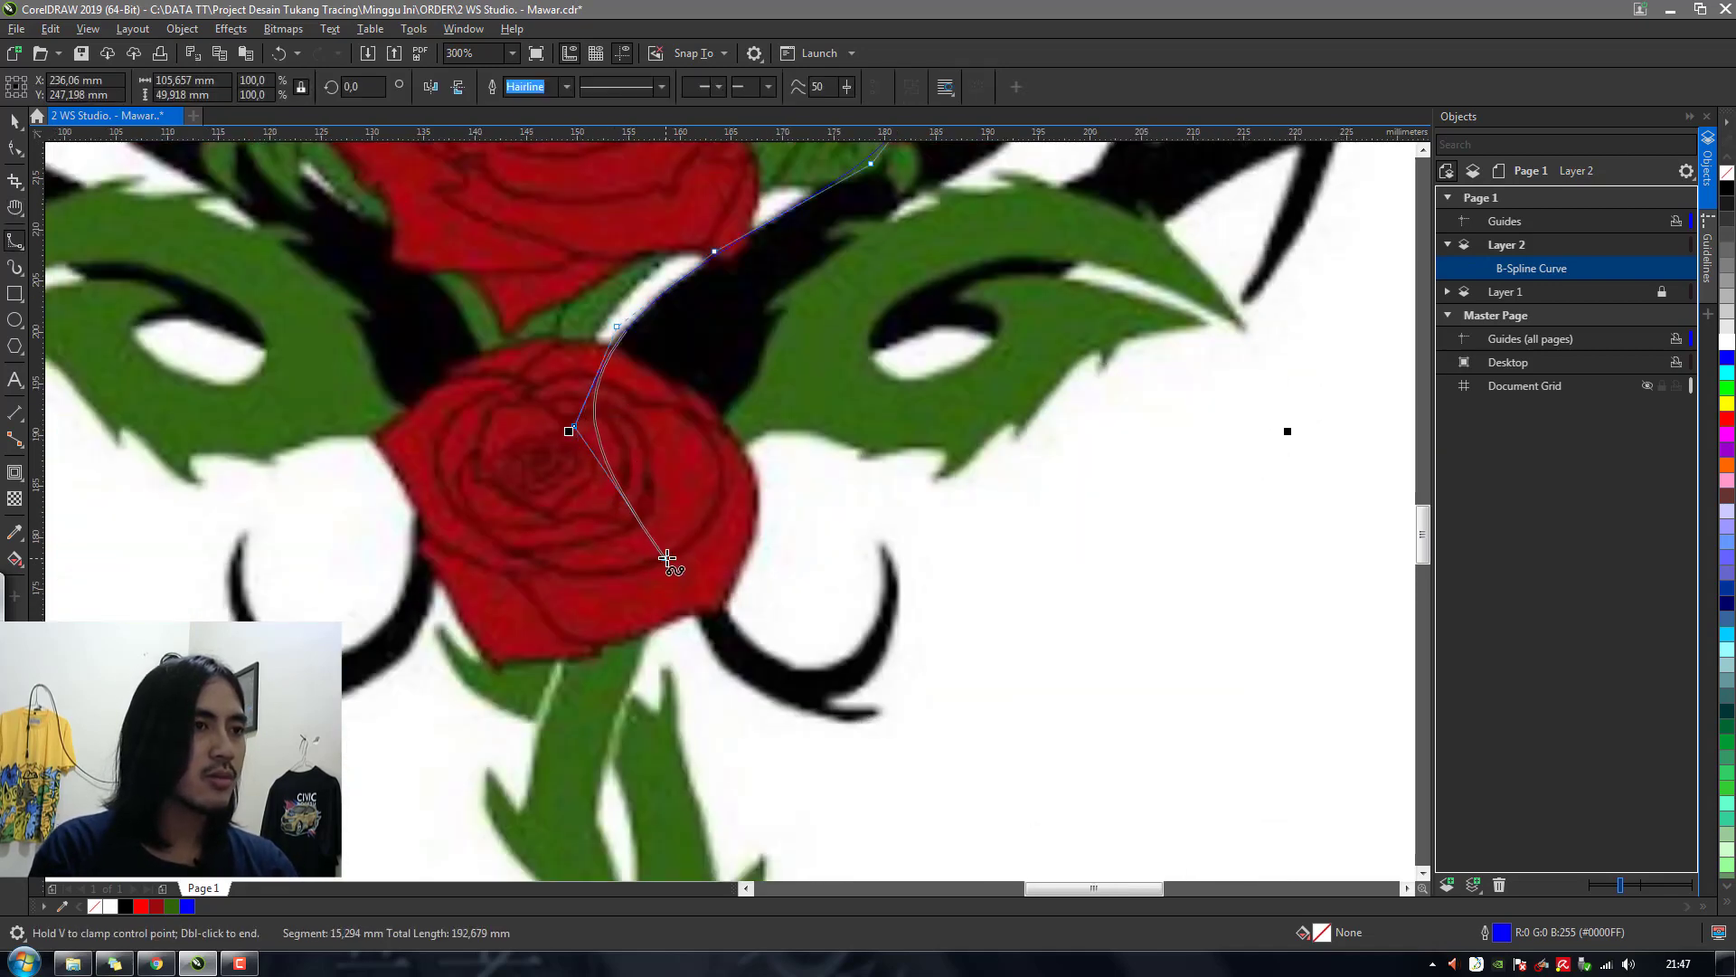
{"action": "left_click", "coordinate": [674, 547]}
{"action": "left_click", "coordinate": [723, 688]}
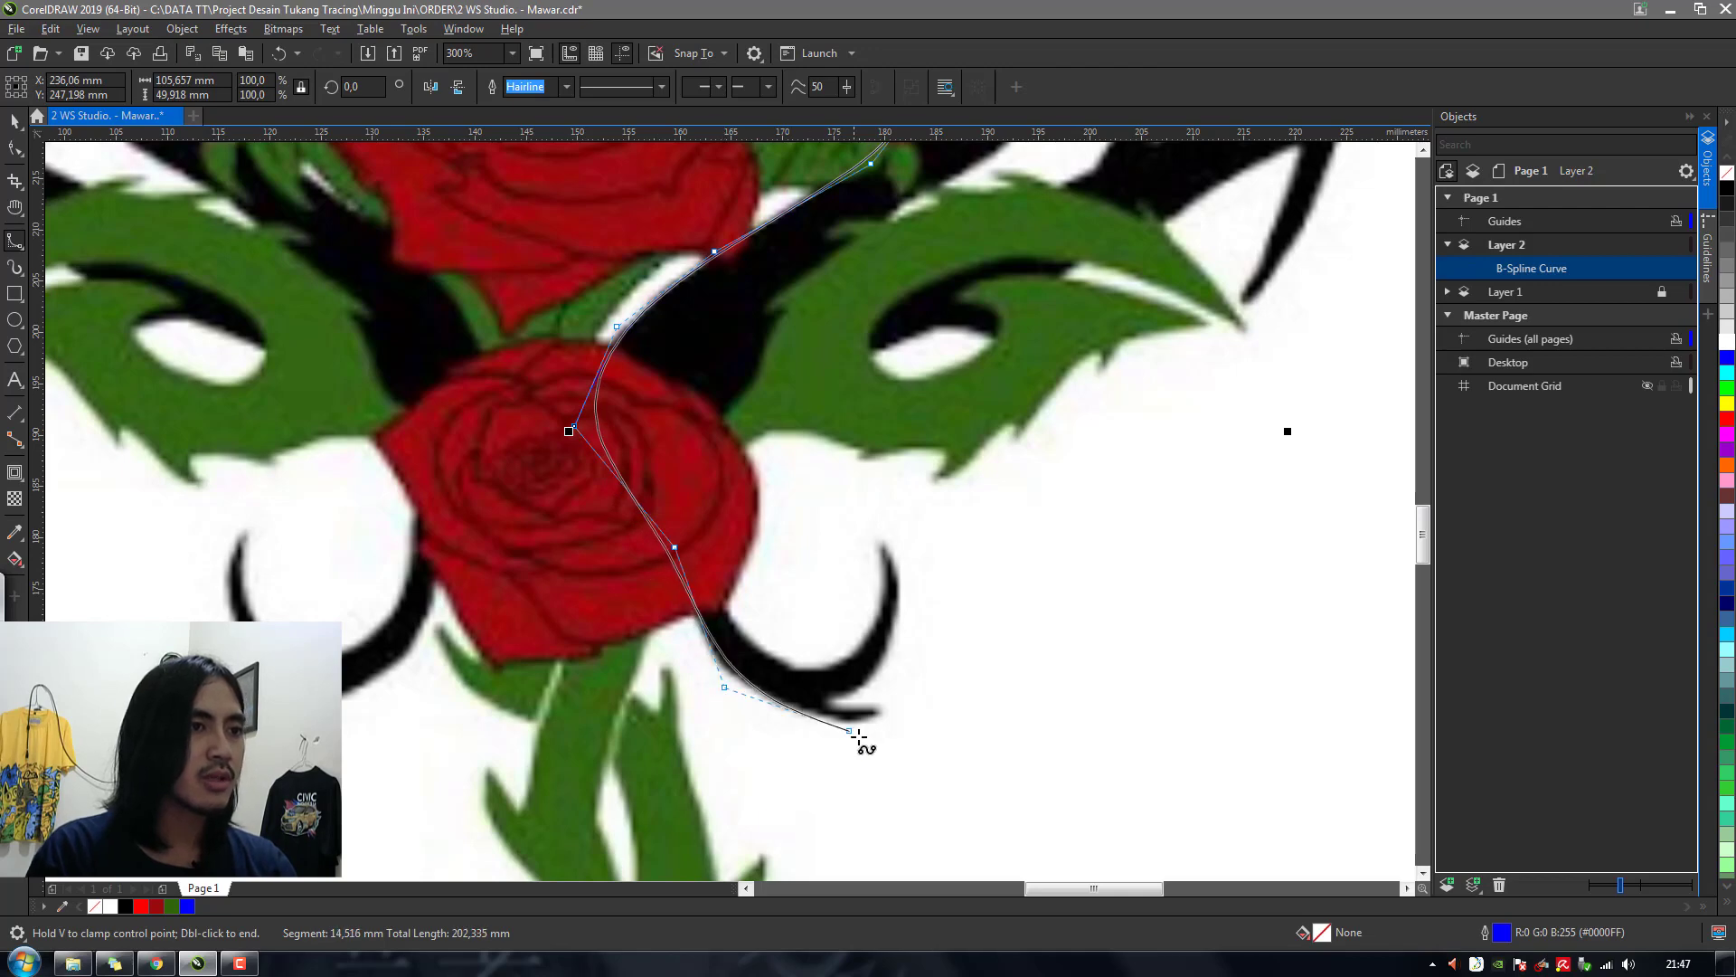
{"action": "left_click", "coordinate": [845, 724]}
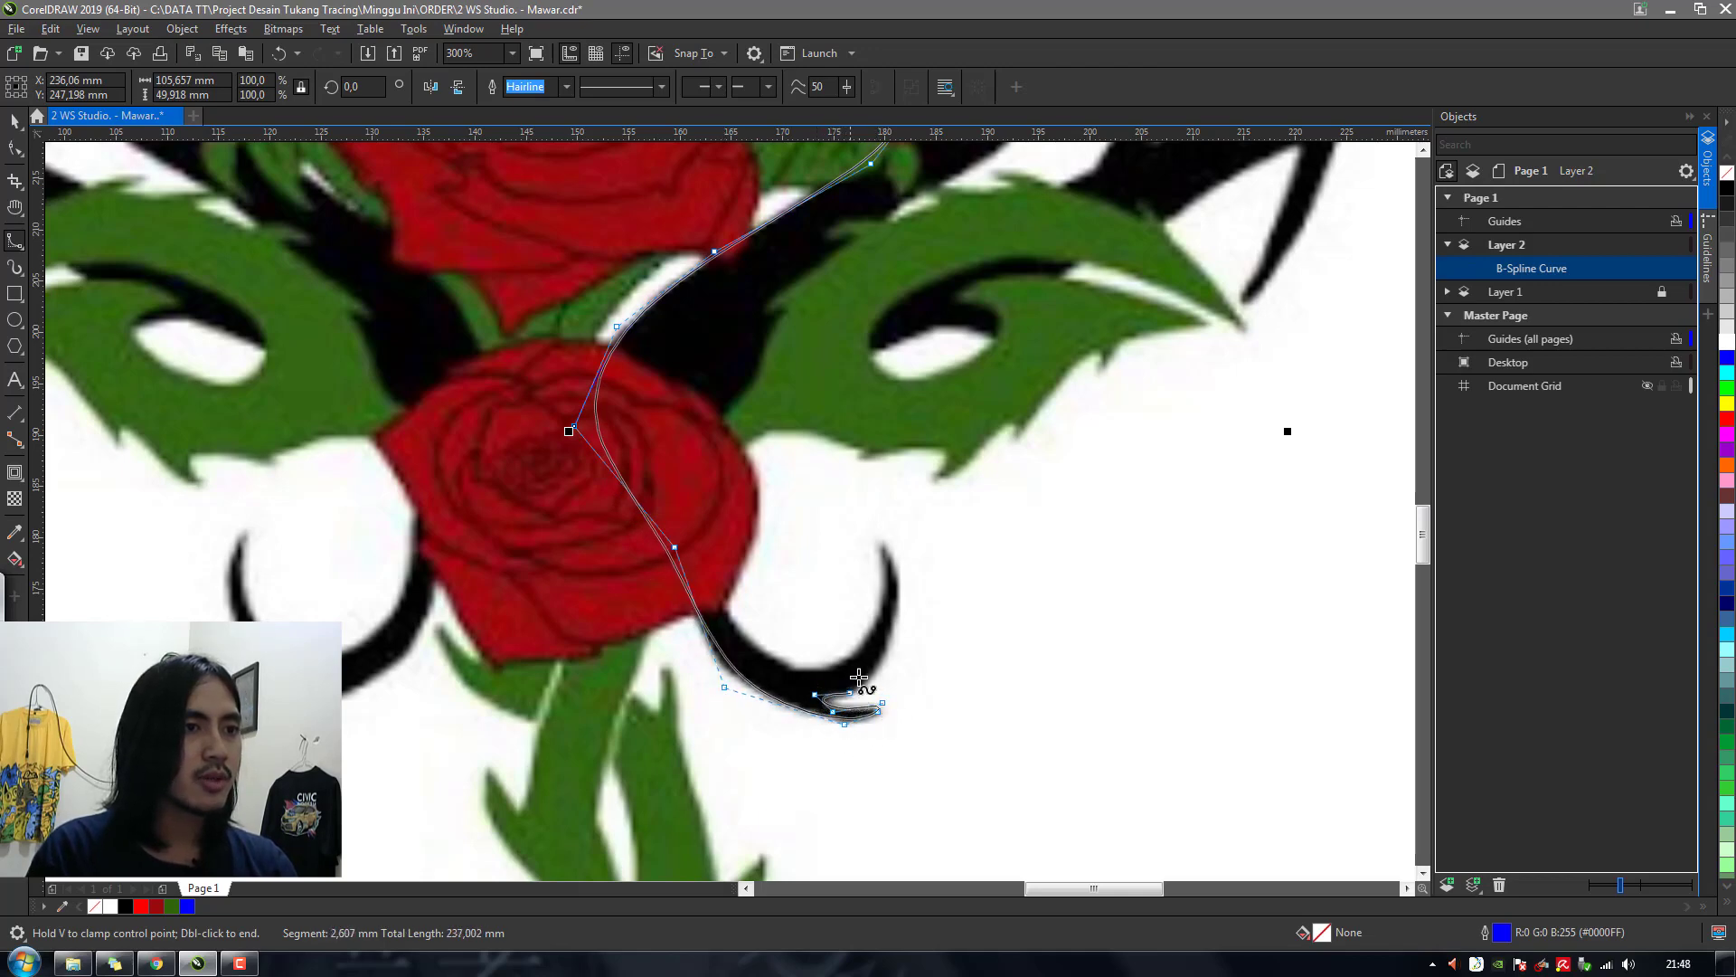
Trace the hook's outer edge up to its tip and back down along its inner edge
{"action": "left_click", "coordinate": [850, 692]}
{"action": "left_click", "coordinate": [893, 658]}
{"action": "left_click", "coordinate": [902, 578]}
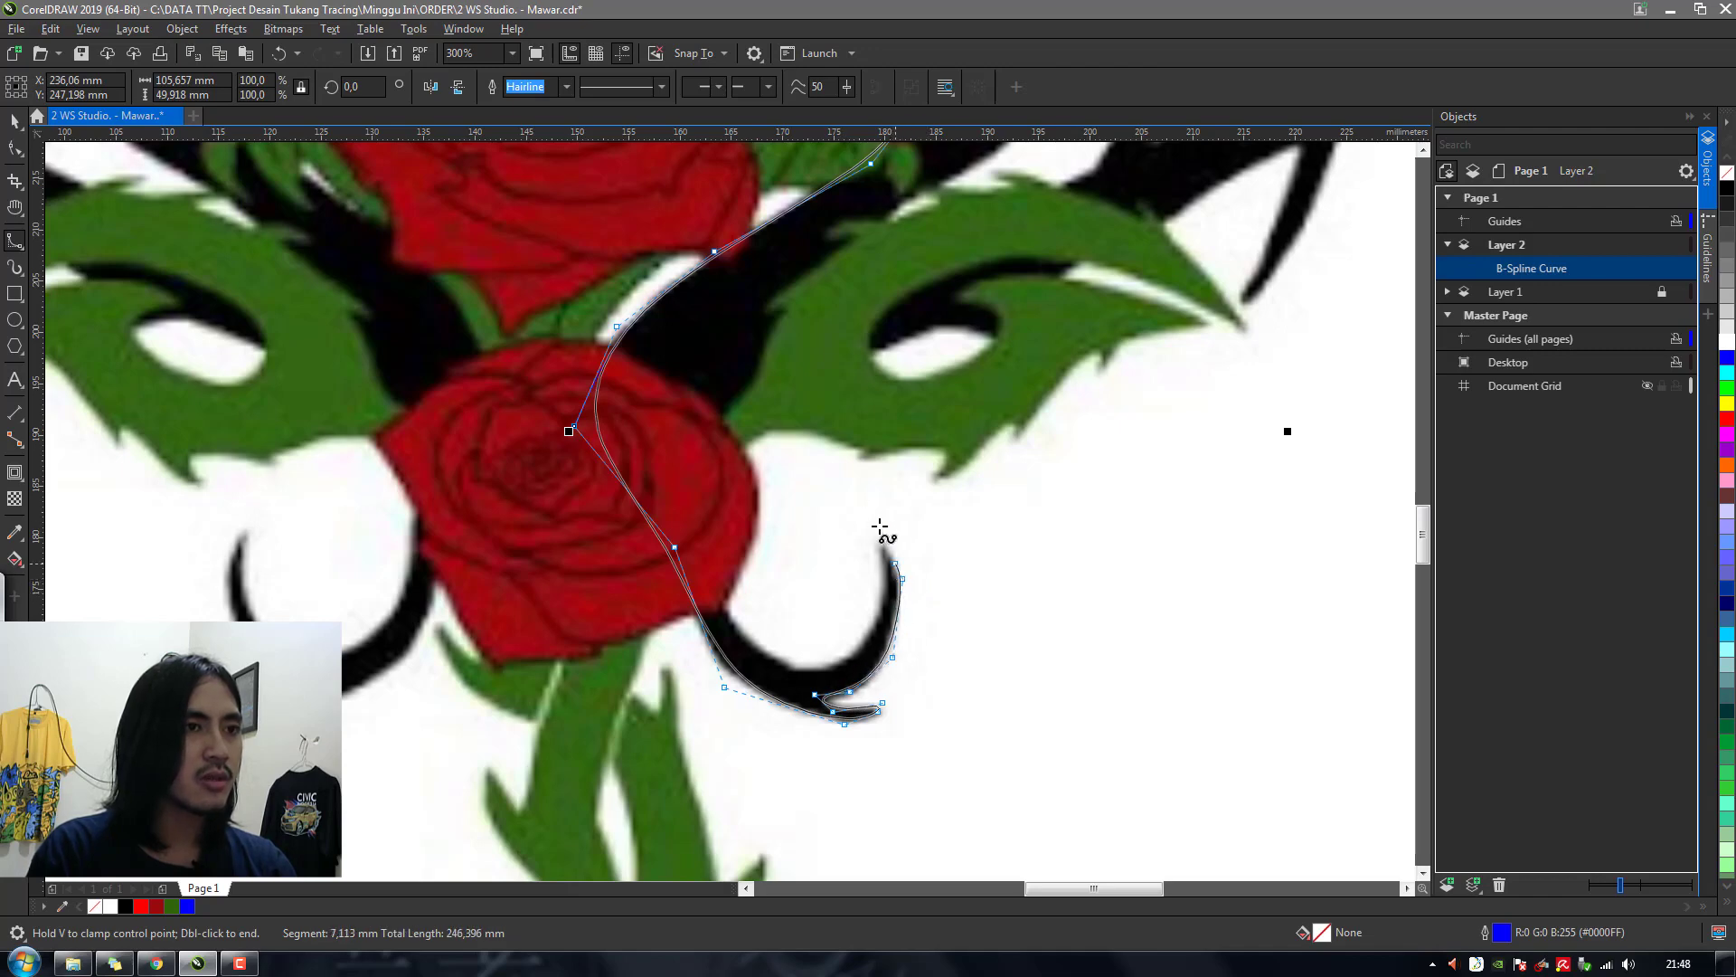
{"action": "left_click", "coordinate": [874, 645]}
{"action": "left_click", "coordinate": [821, 674]}
{"action": "left_click", "coordinate": [771, 665]}
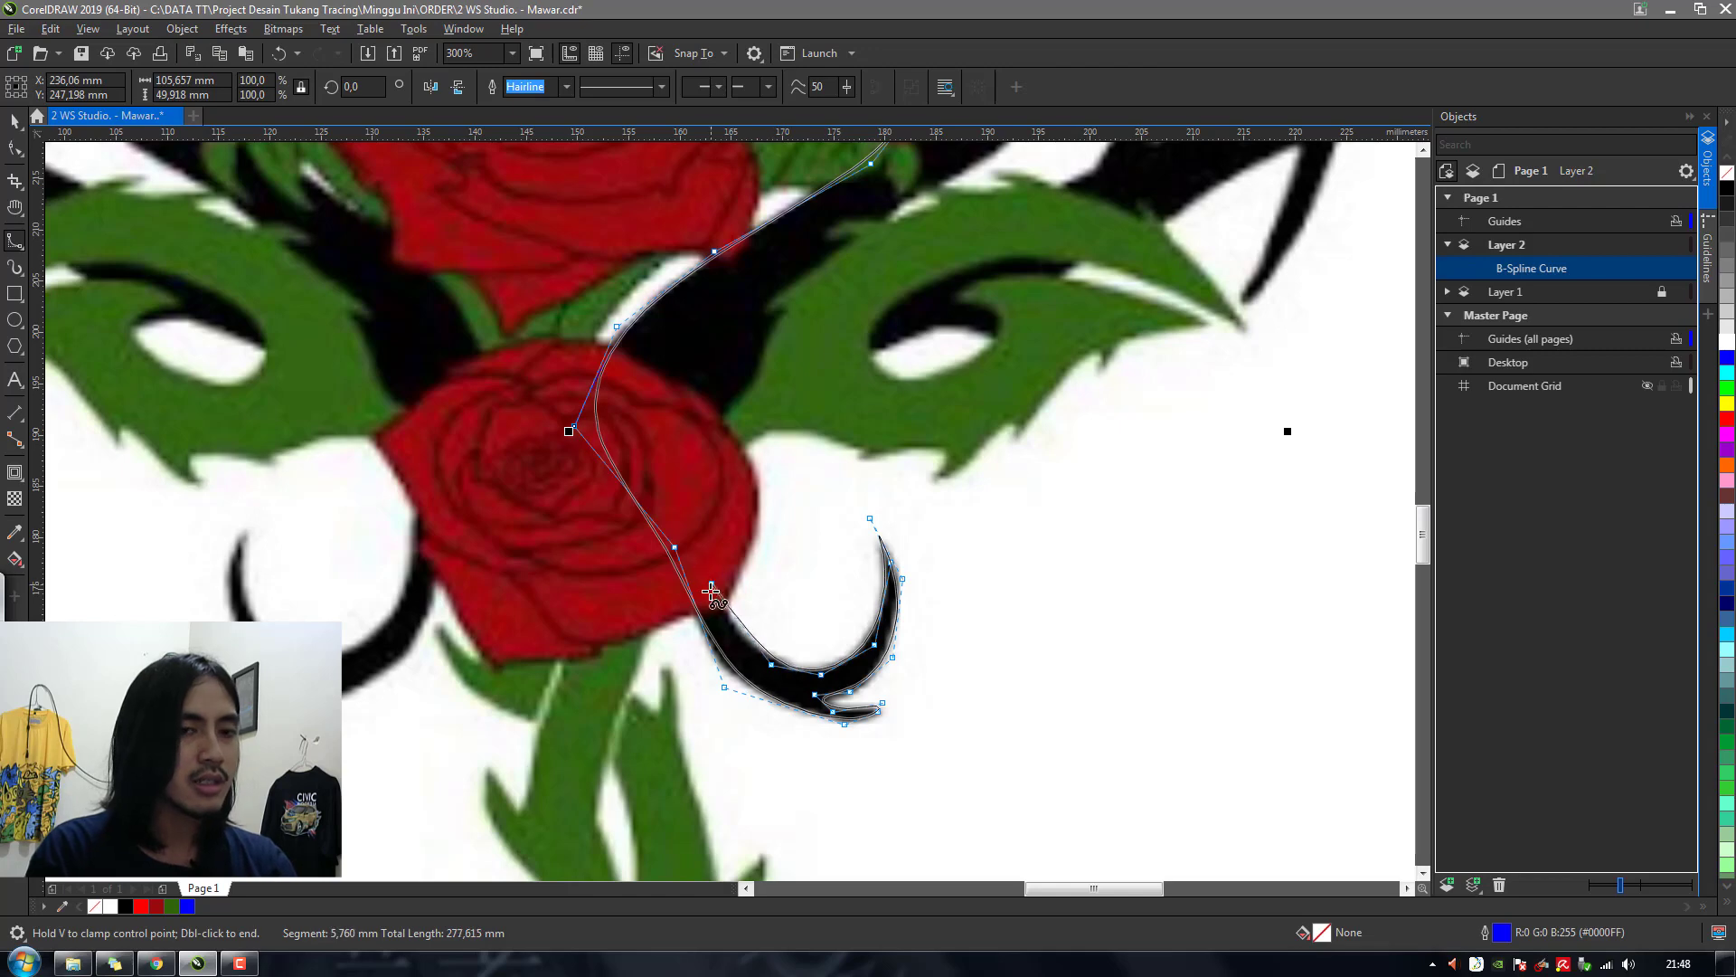
Continue the B-spline from the hook up through the lower rose and end it on the right green leaf, past its white opening
{"action": "left_click", "coordinate": [704, 617]}
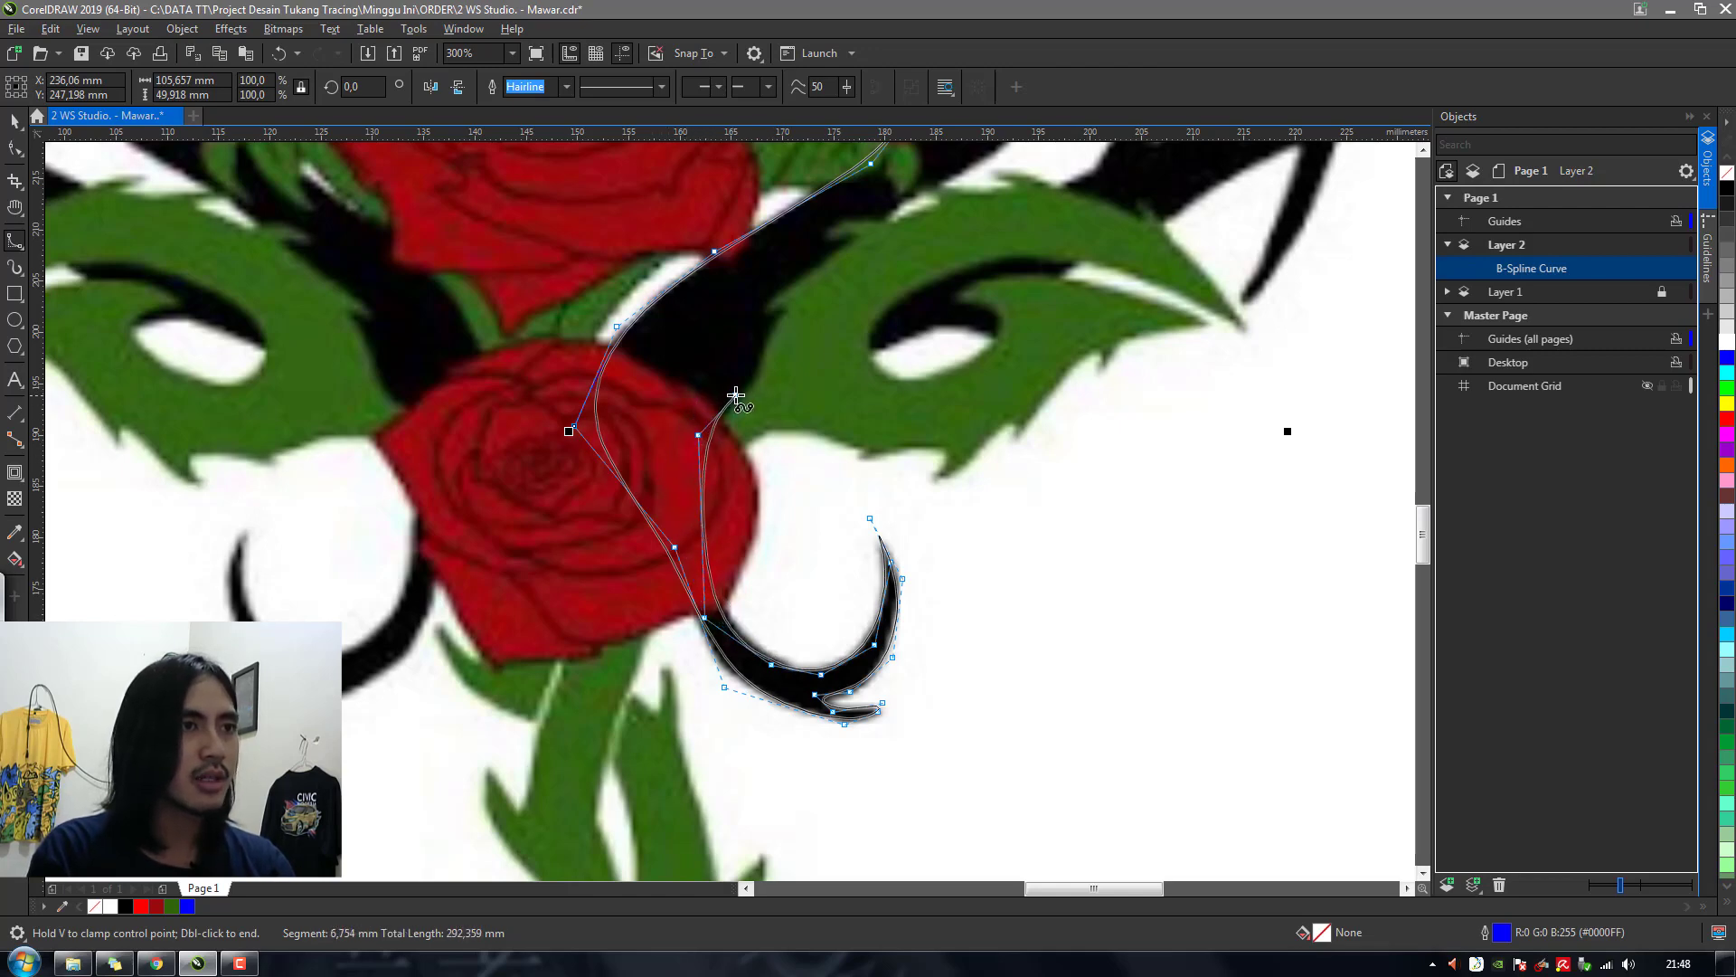
{"action": "left_click", "coordinate": [757, 377]}
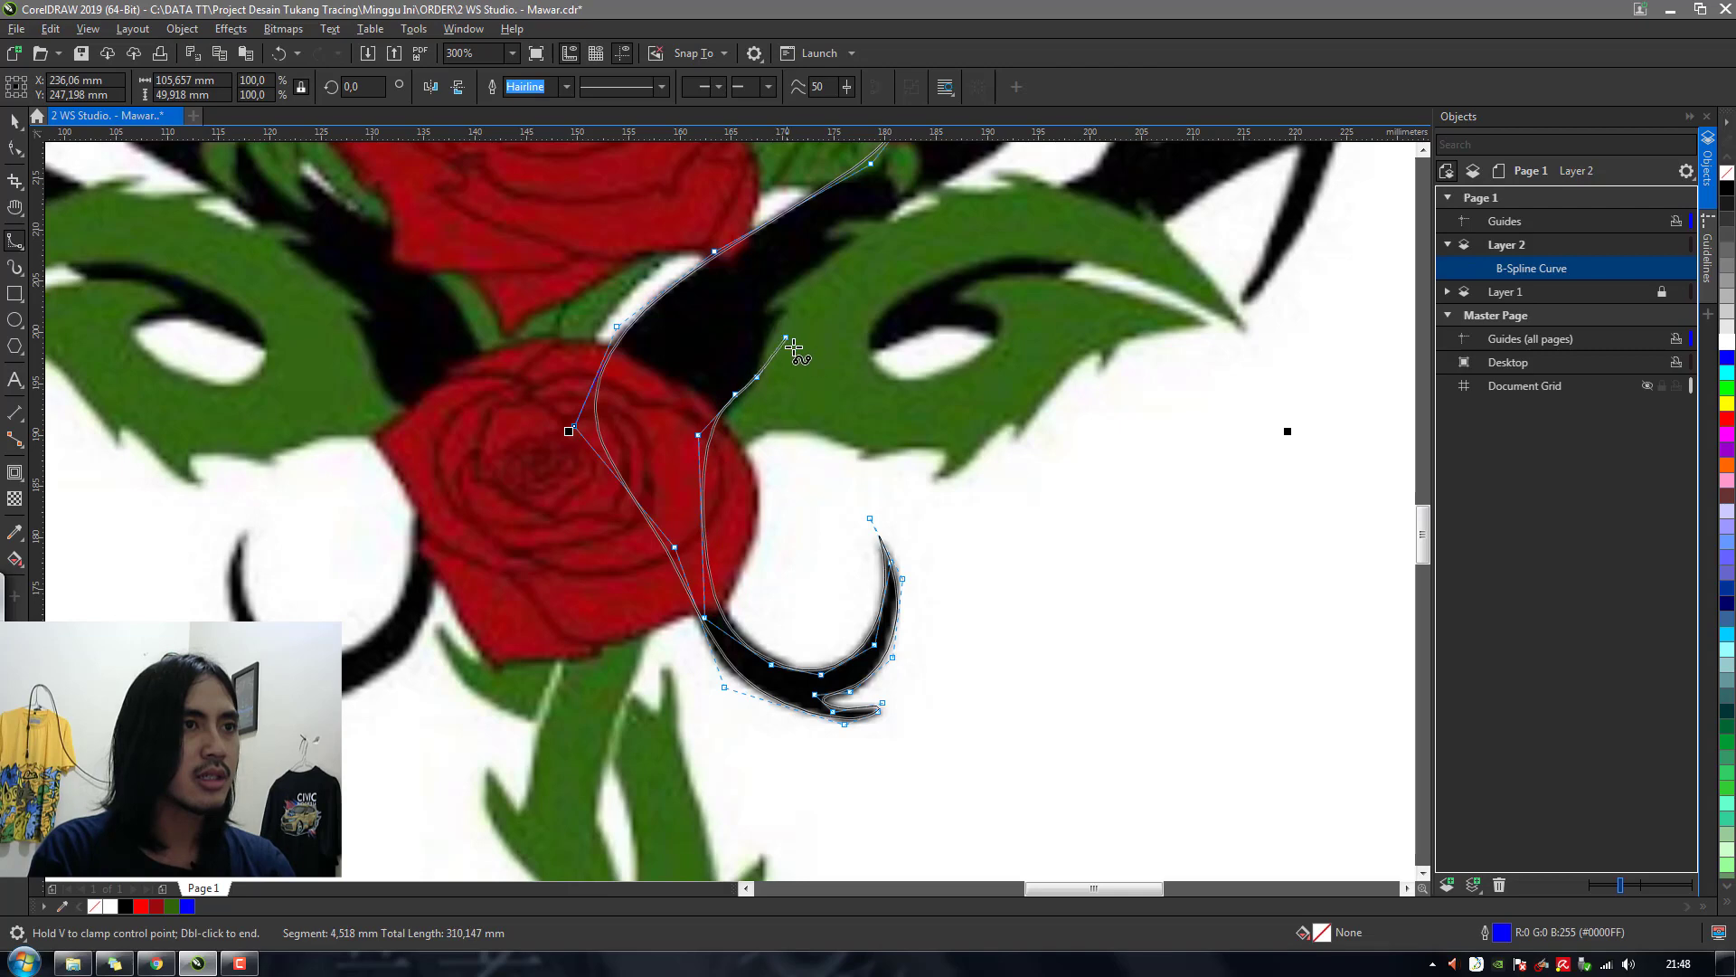
{"action": "left_click", "coordinate": [895, 337]}
{"action": "double_click", "coordinate": [1008, 344]}
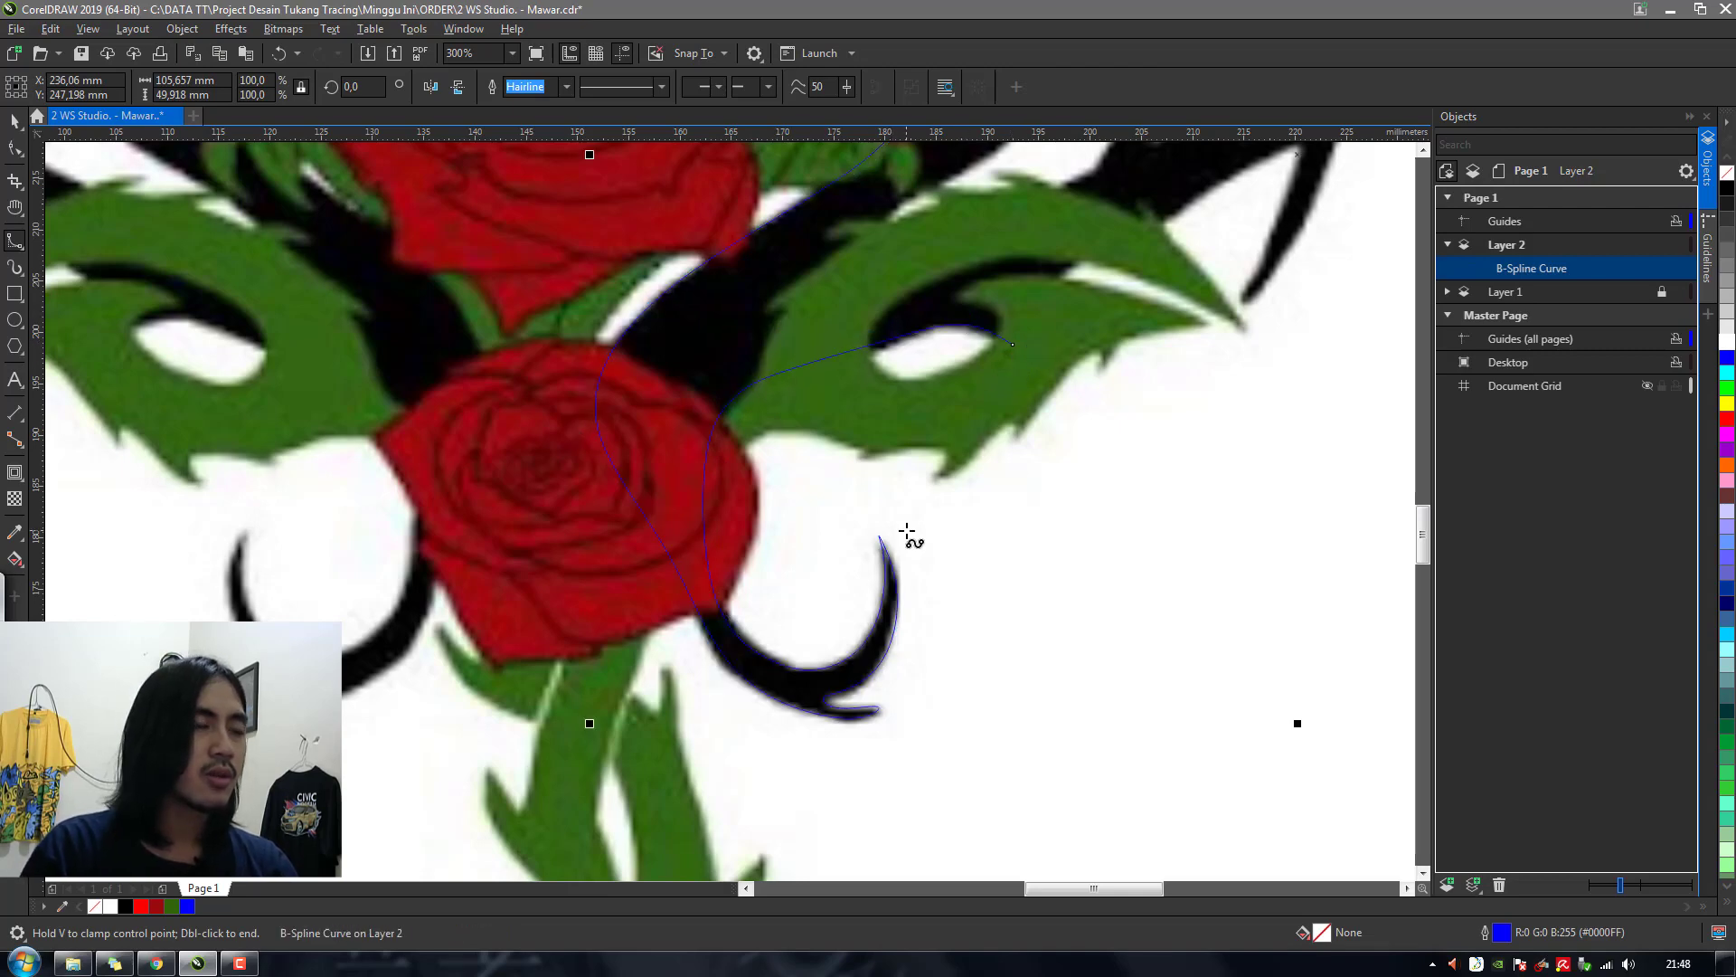
Resume the B-spline from its end on the green leaf and trace the lower edge of the black branch up to the crossing vertical branch
{"action": "scroll", "coordinate": [1046, 399], "scroll_direction": "down", "scroll_amount": 4}
{"action": "scroll", "coordinate": [1046, 391], "scroll_direction": "up", "scroll_amount": 2}
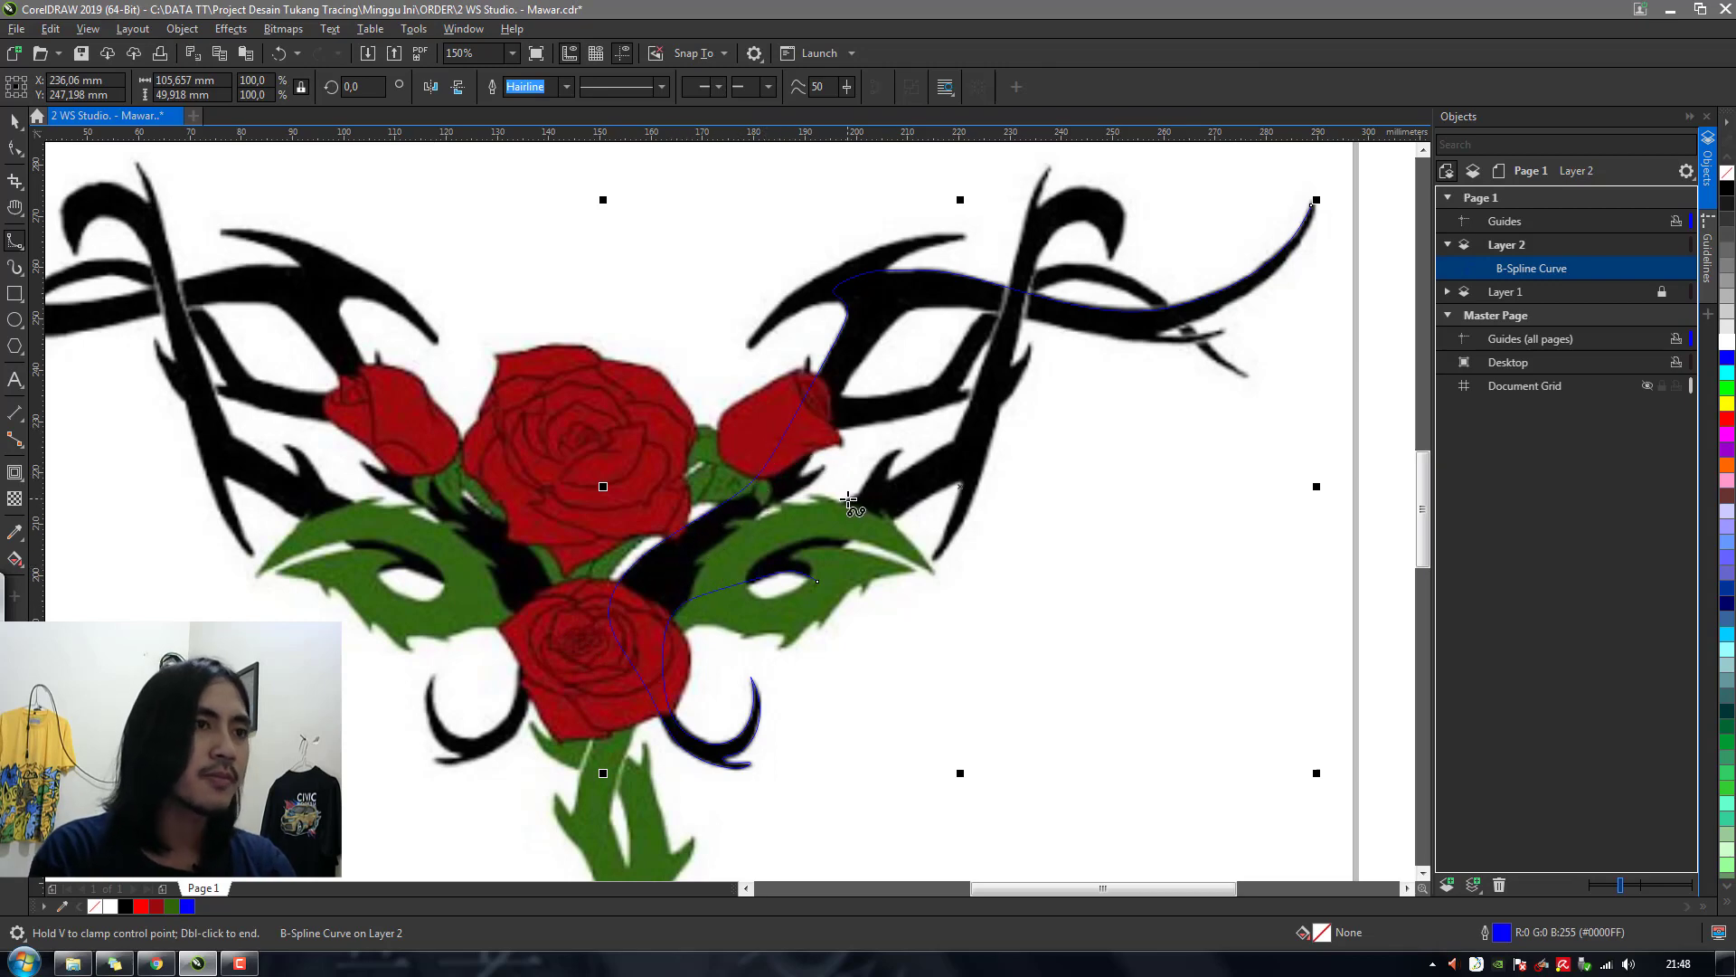
{"action": "scroll", "coordinate": [861, 496], "scroll_direction": "up", "scroll_amount": 2}
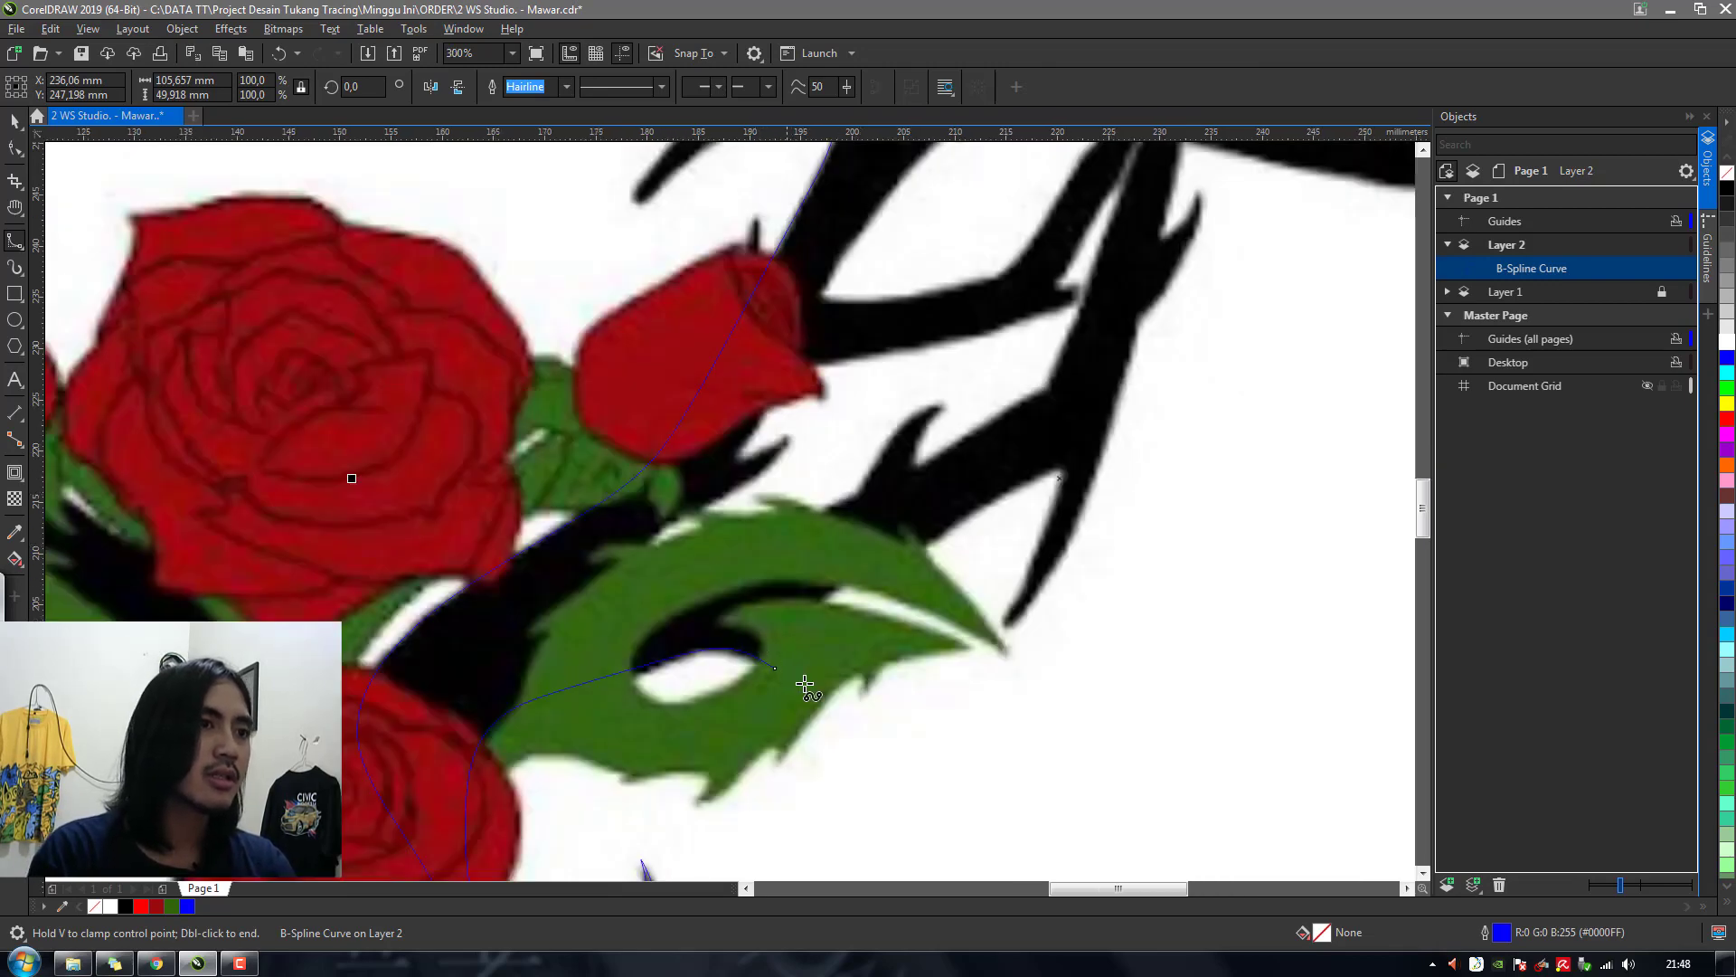
{"action": "left_click", "coordinate": [775, 668]}
{"action": "left_click", "coordinate": [847, 680]}
{"action": "left_click", "coordinate": [774, 654]}
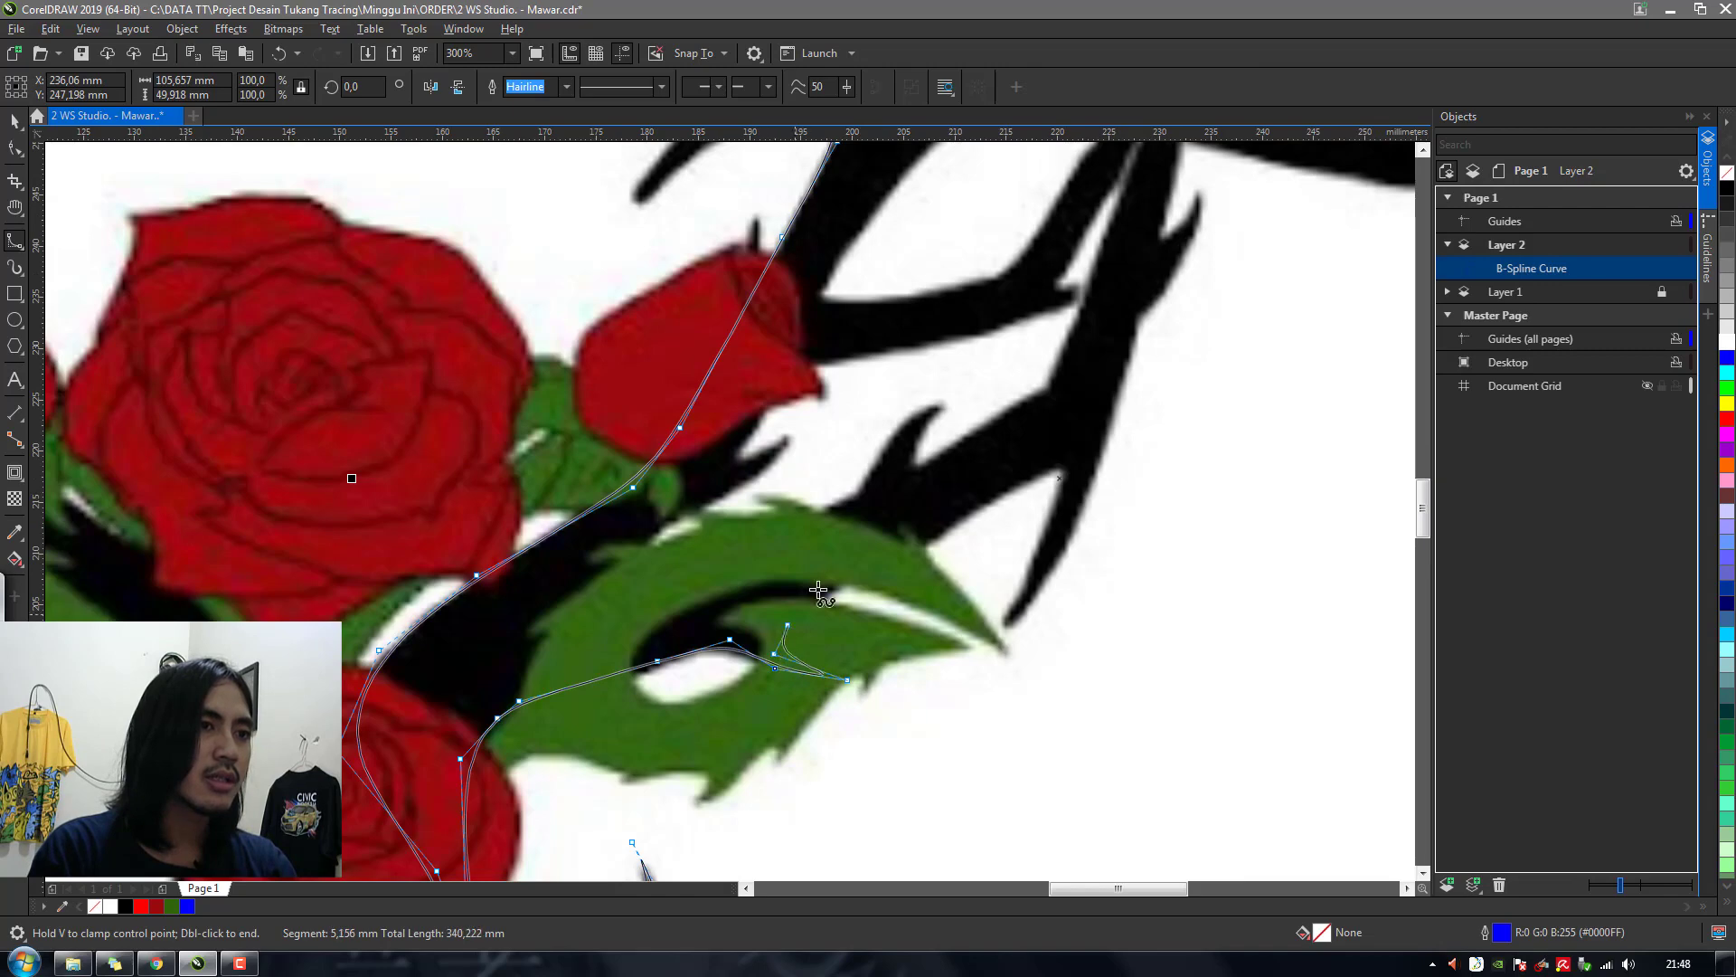
{"action": "left_click", "coordinate": [825, 583]}
{"action": "left_click", "coordinate": [969, 511]}
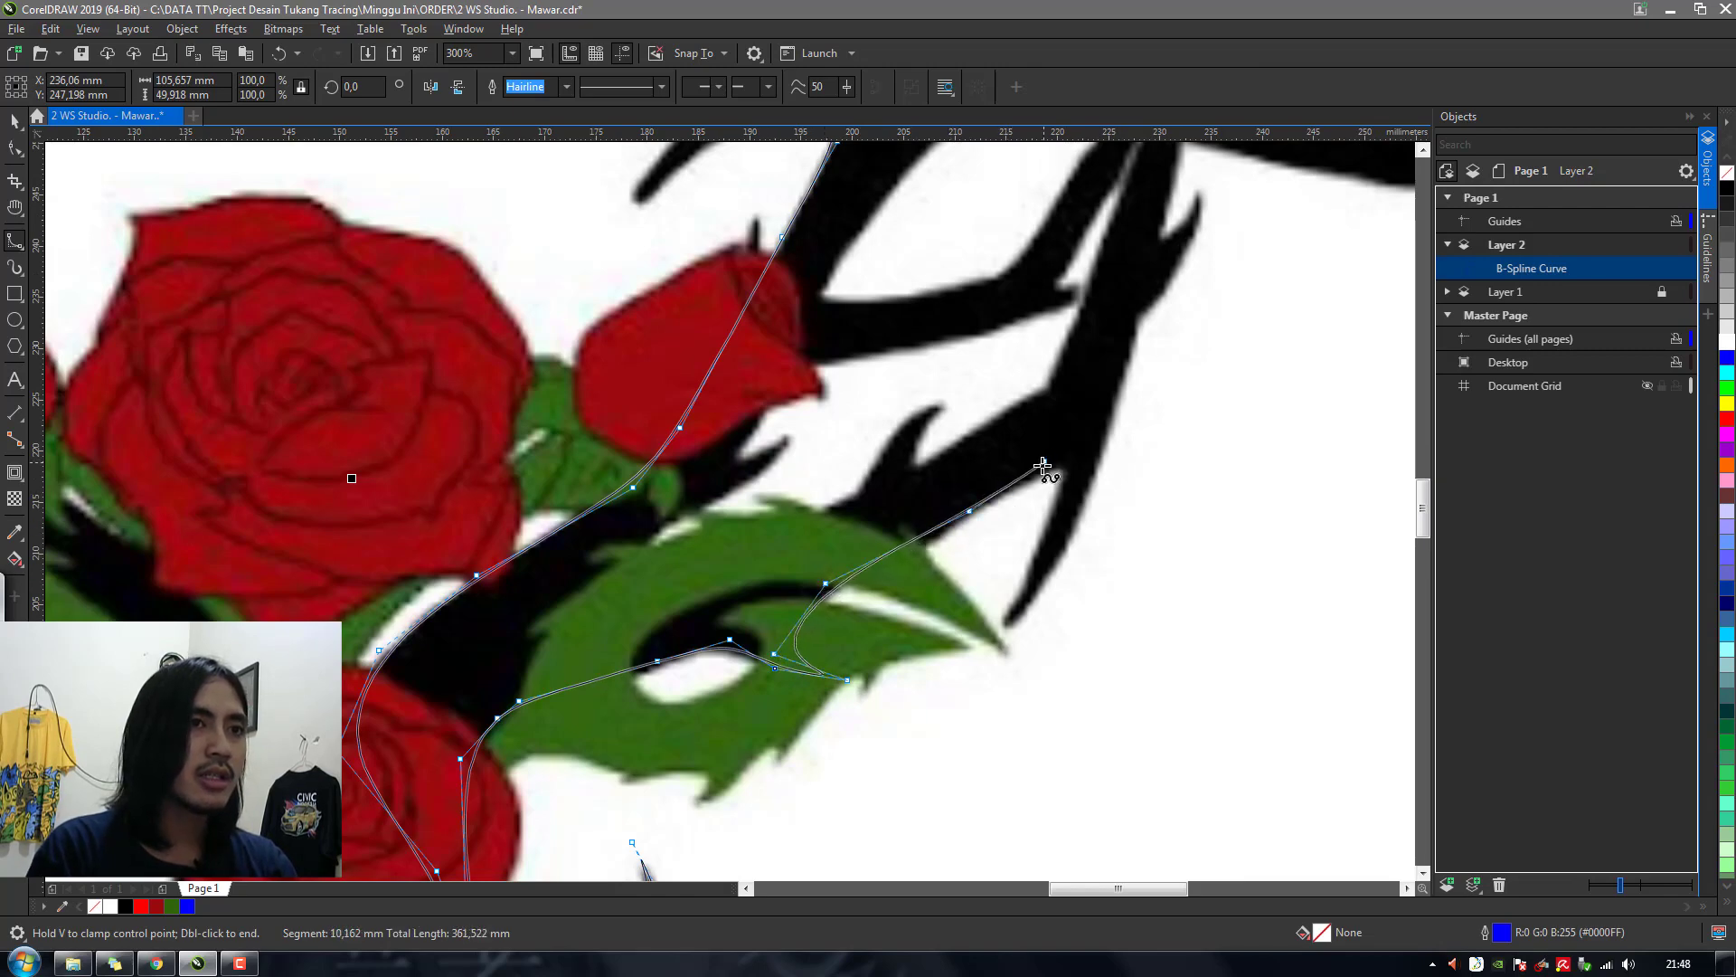
{"action": "left_click", "coordinate": [1040, 470]}
{"action": "left_click", "coordinate": [1089, 469]}
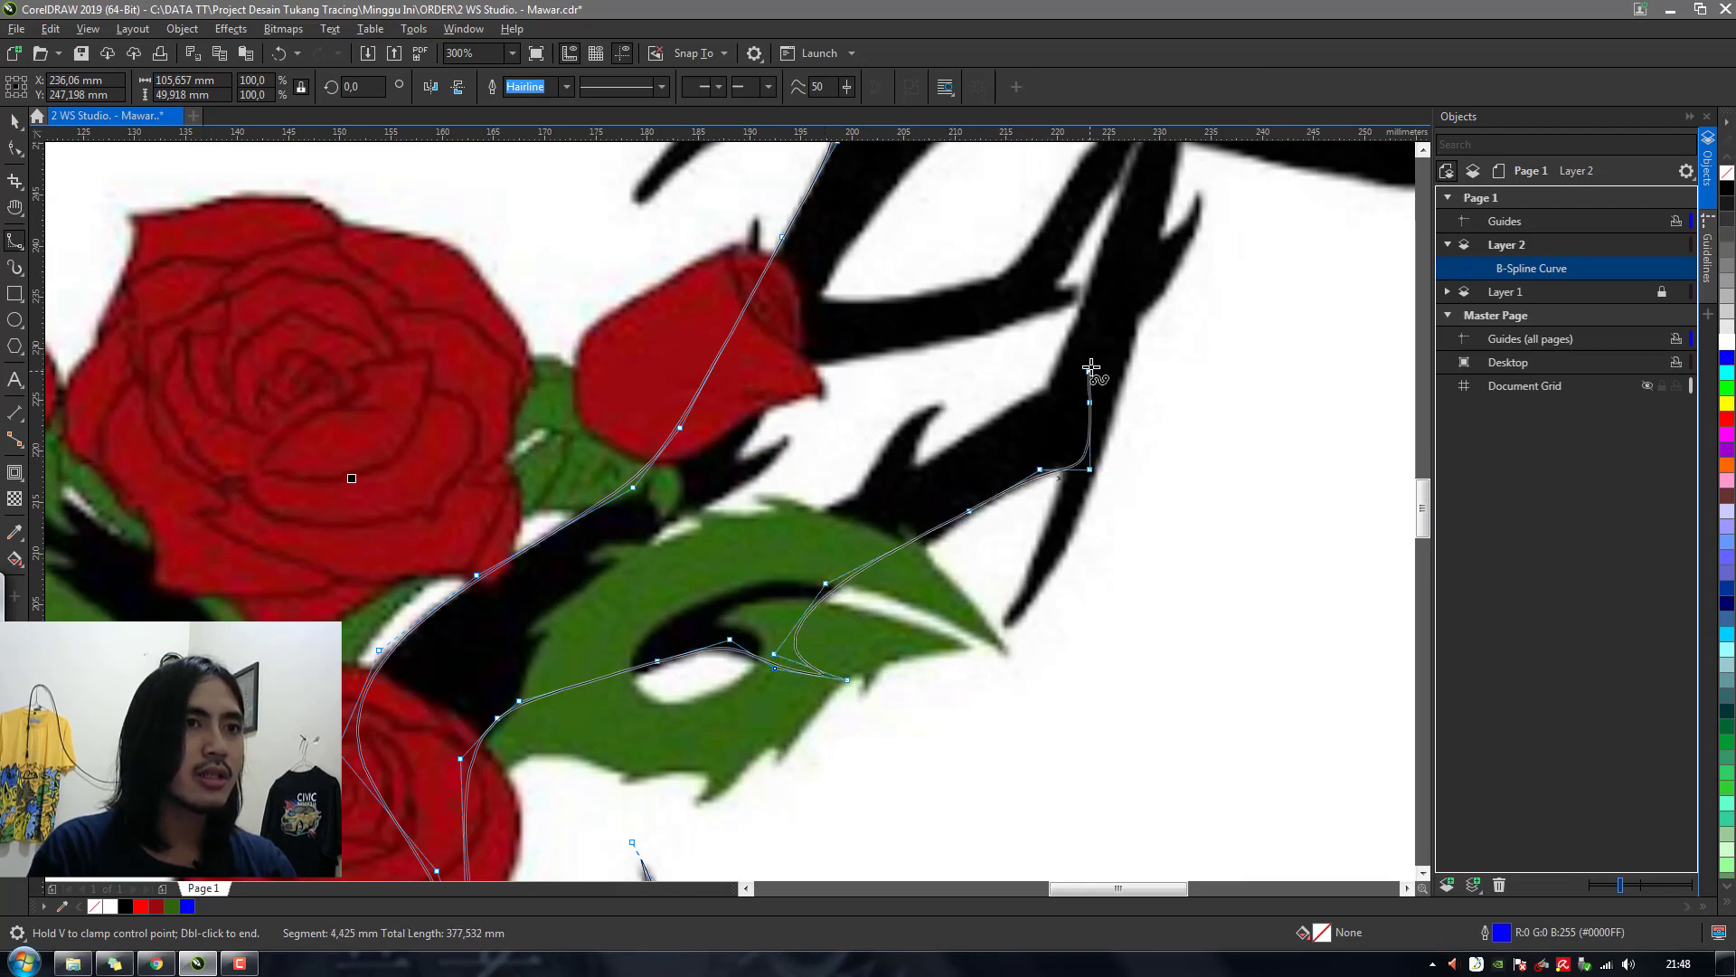
Turn the B-spline inside the vertical branch and trace the diagonal branch's upper edge back into the green leaf, skipping its small spike
{"action": "left_click", "coordinate": [1097, 362]}
{"action": "left_click", "coordinate": [1021, 396]}
{"action": "left_click", "coordinate": [929, 461]}
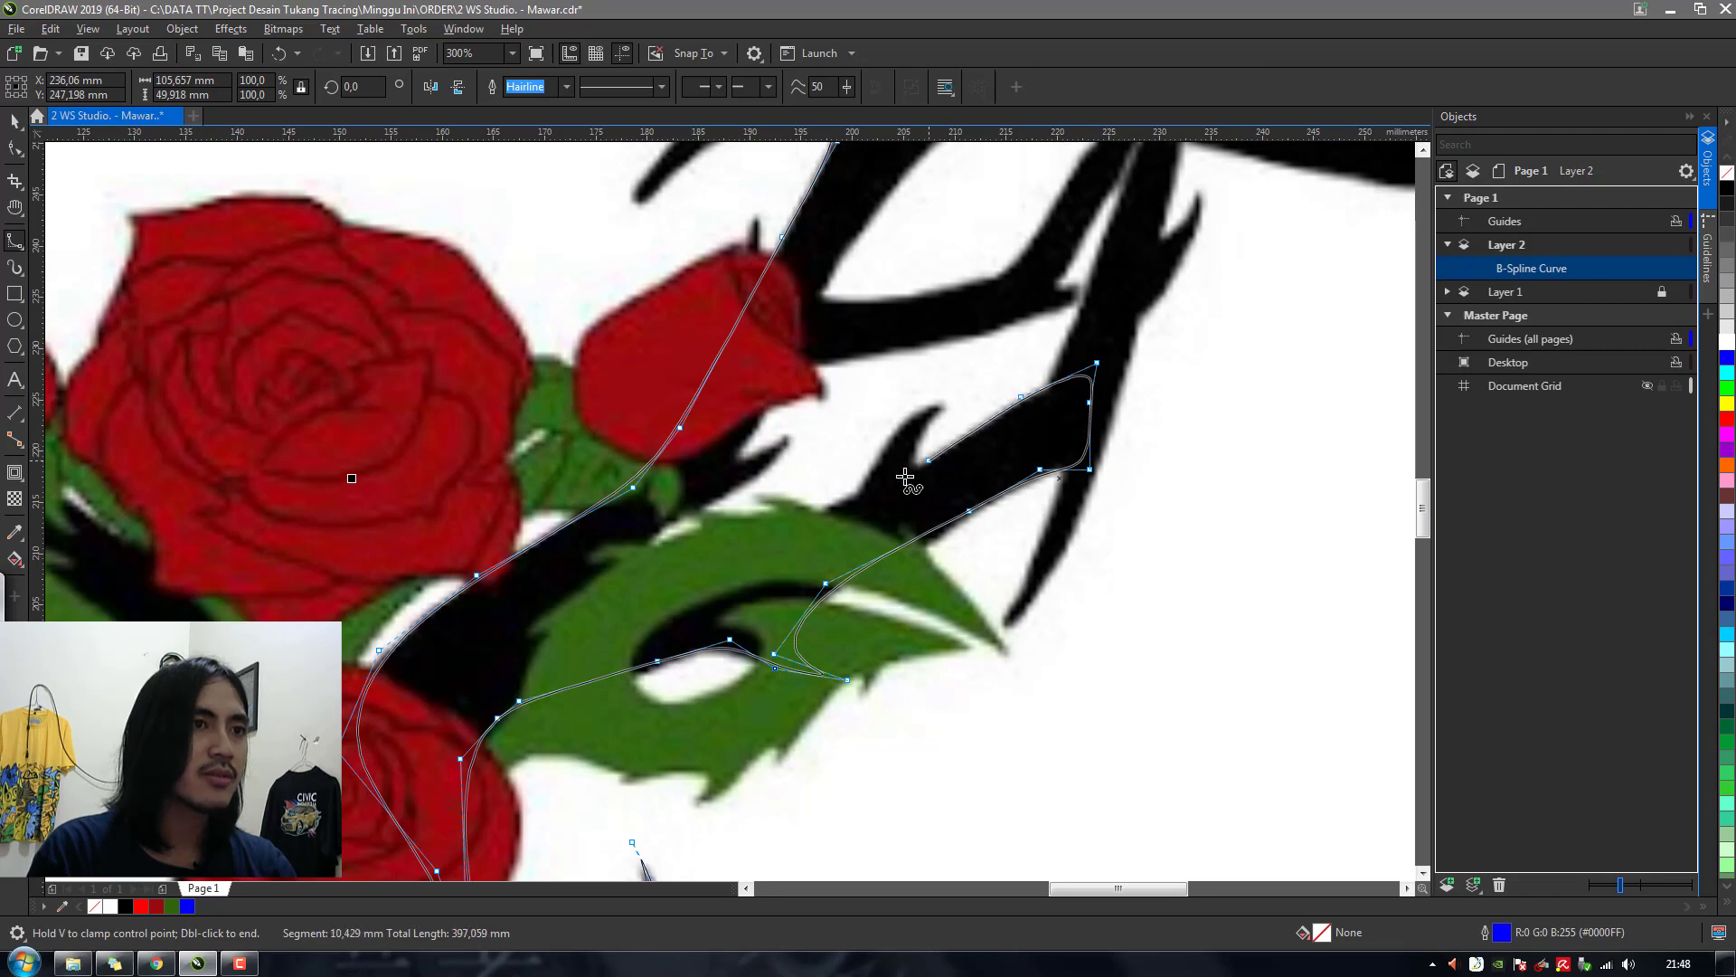
{"action": "left_click", "coordinate": [896, 471]}
{"action": "left_click", "coordinate": [827, 513]}
{"action": "left_click", "coordinate": [601, 582]}
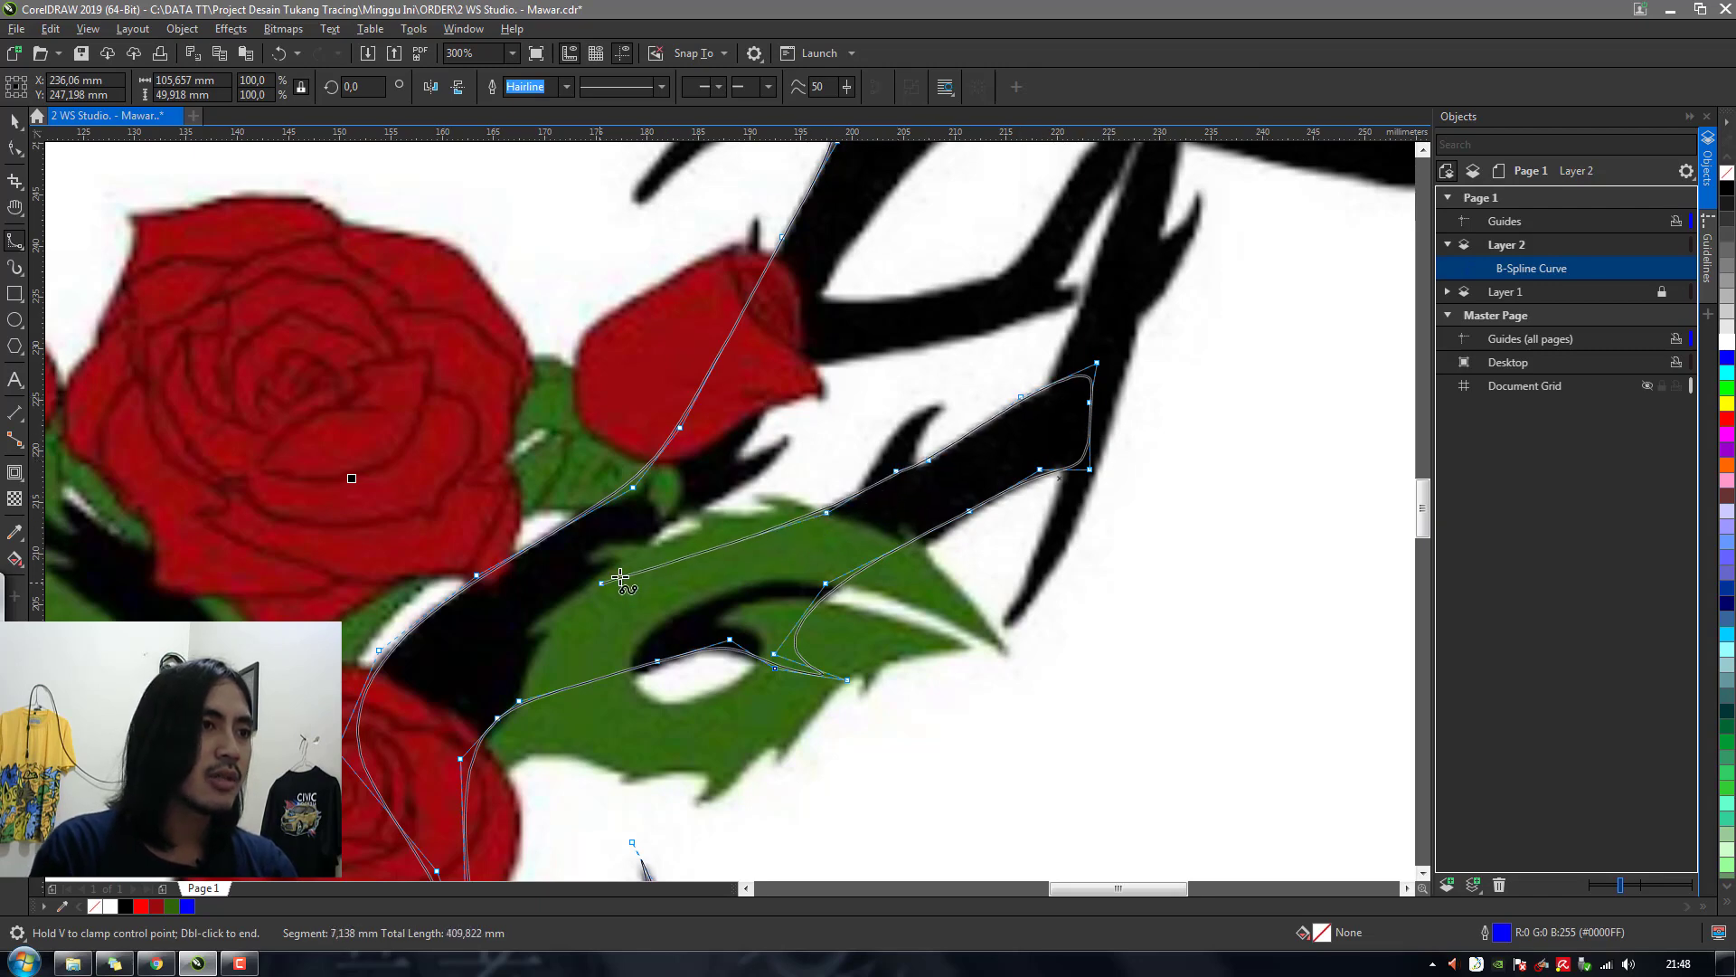
Turn the B-spline inside the leaf and trace around the pointed black spike below the right rosebud
{"action": "left_click", "coordinate": [649, 580]}
{"action": "left_click", "coordinate": [593, 600]}
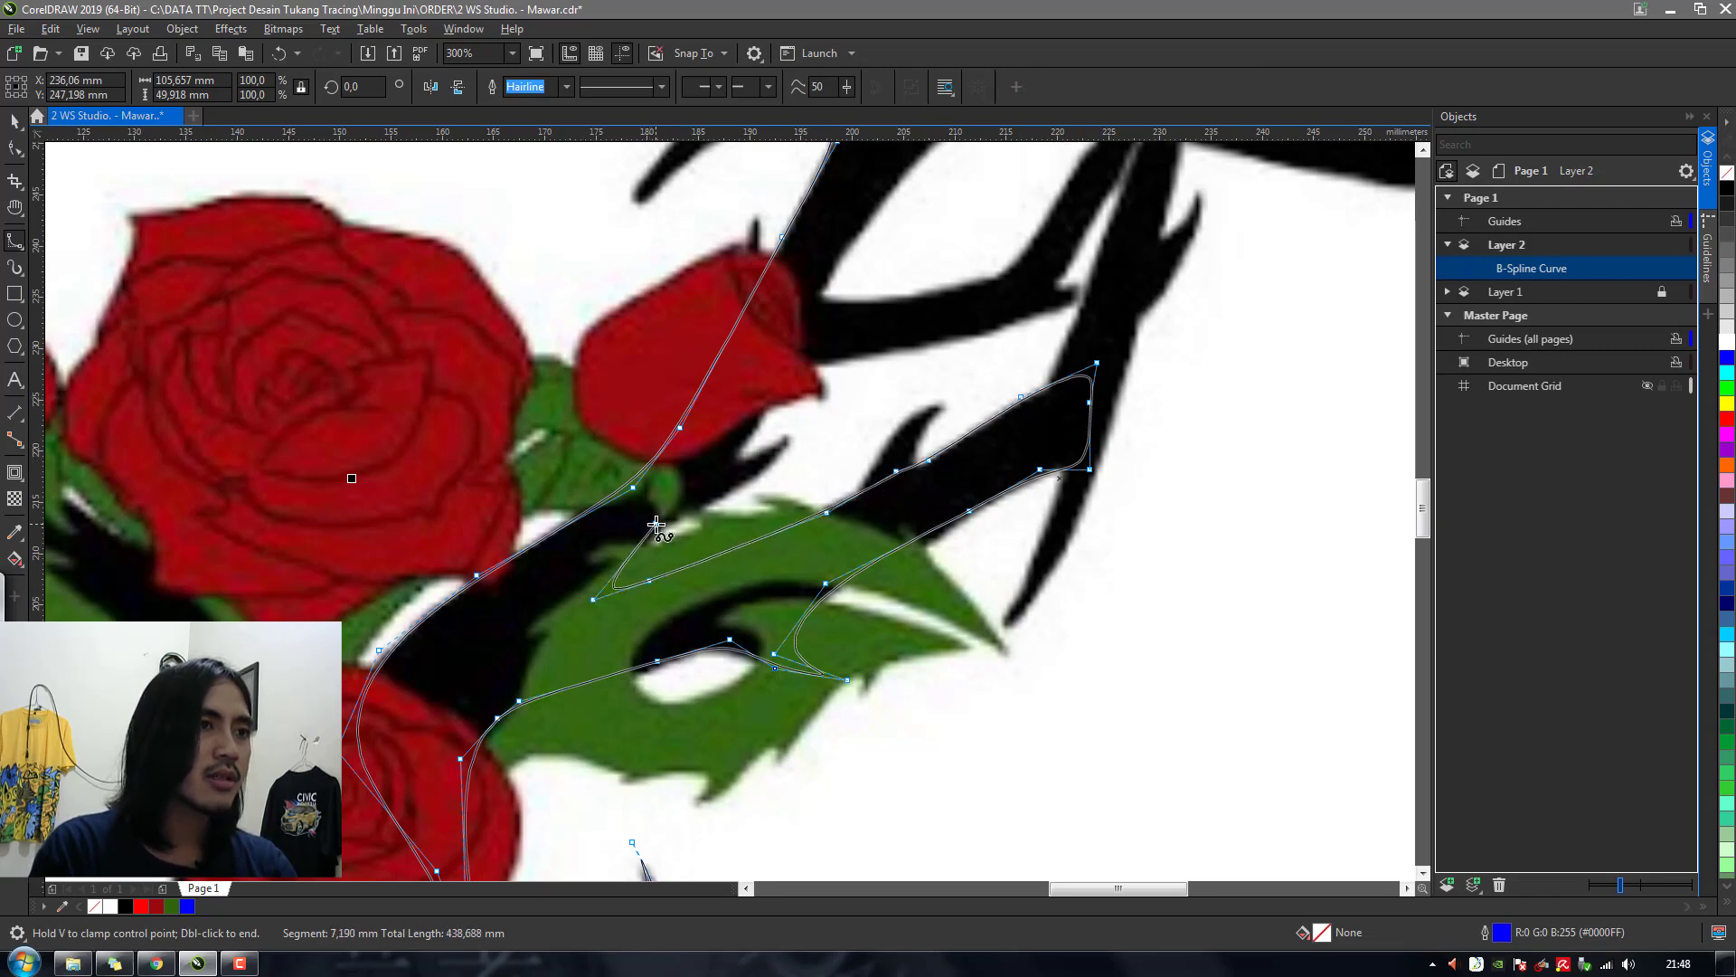
{"action": "left_click", "coordinate": [656, 523]}
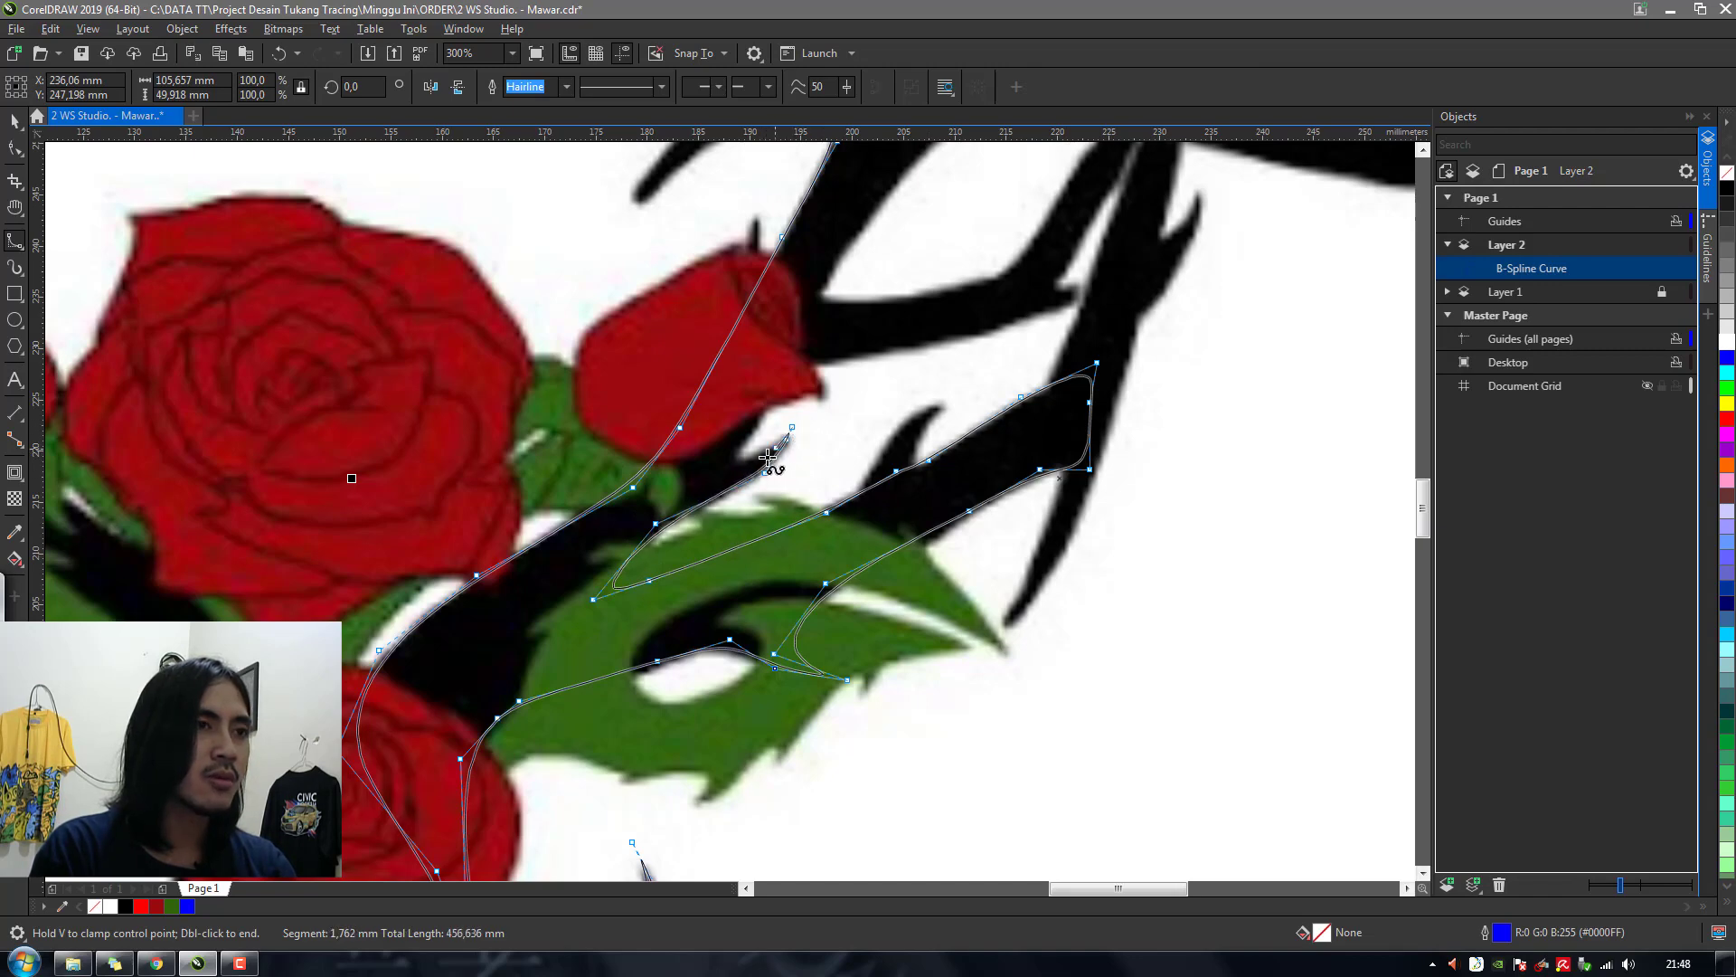
{"action": "left_click", "coordinate": [762, 459]}
{"action": "left_click", "coordinate": [723, 469]}
{"action": "left_click", "coordinate": [753, 433]}
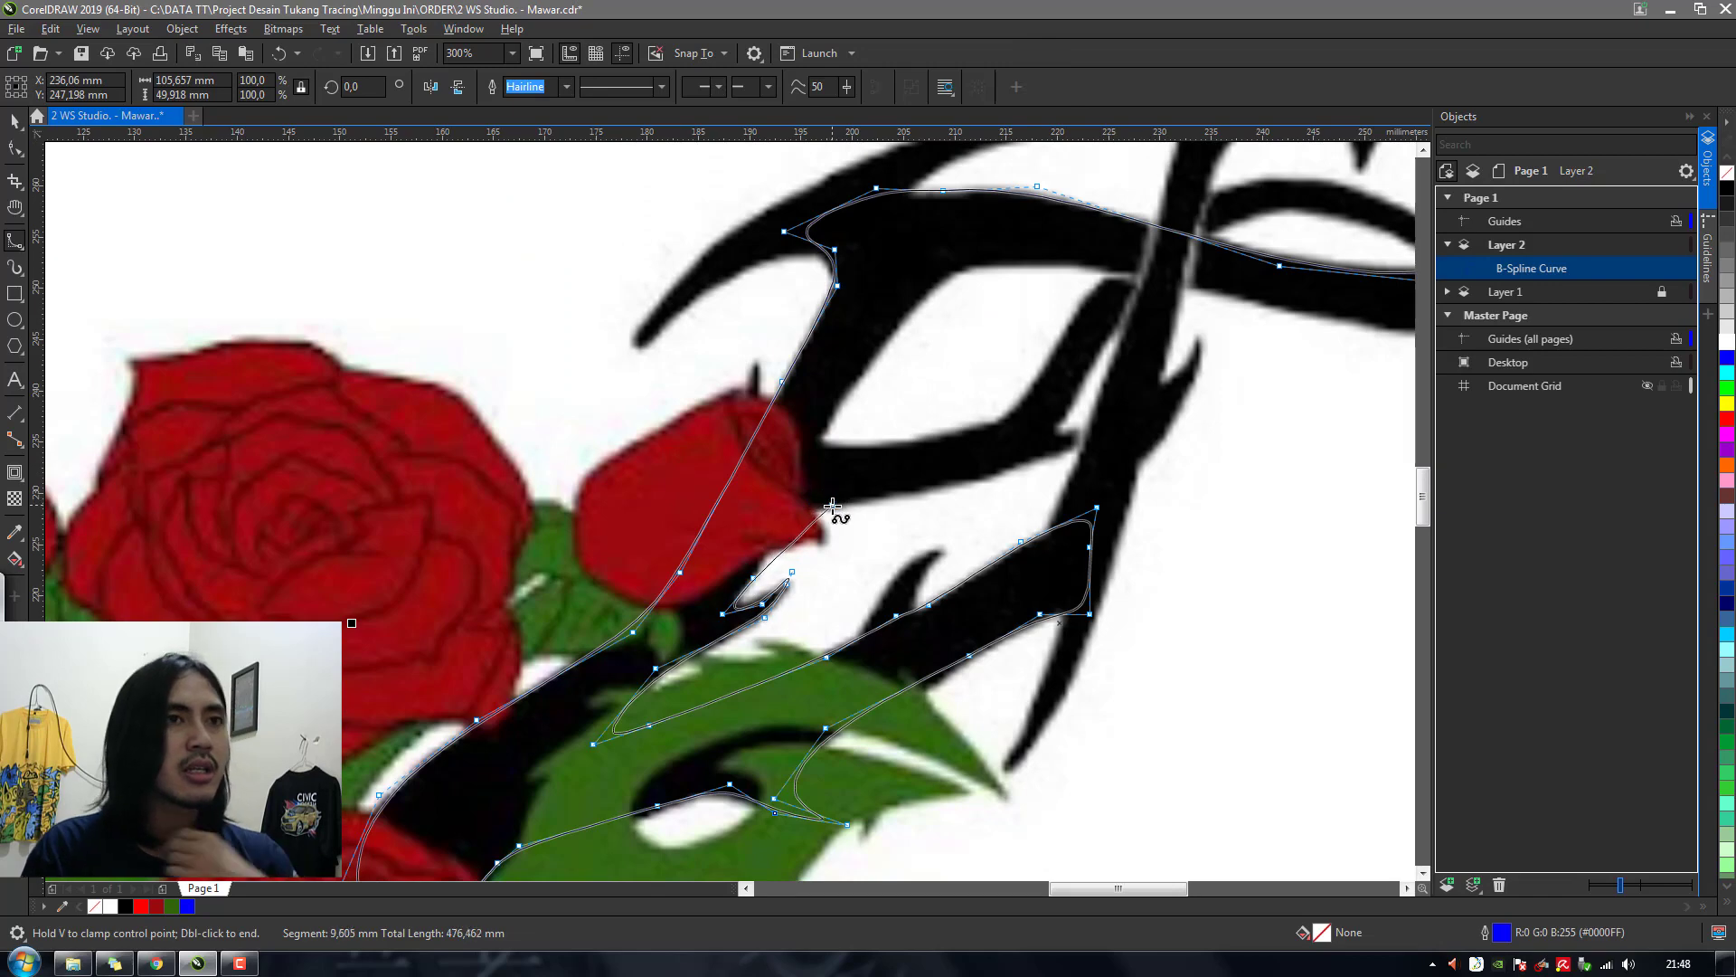
Continue the B-spline past the right rosebud, up the stem's inner edge and outward along the long tribal branch's lower edge
{"action": "left_click", "coordinate": [822, 432]}
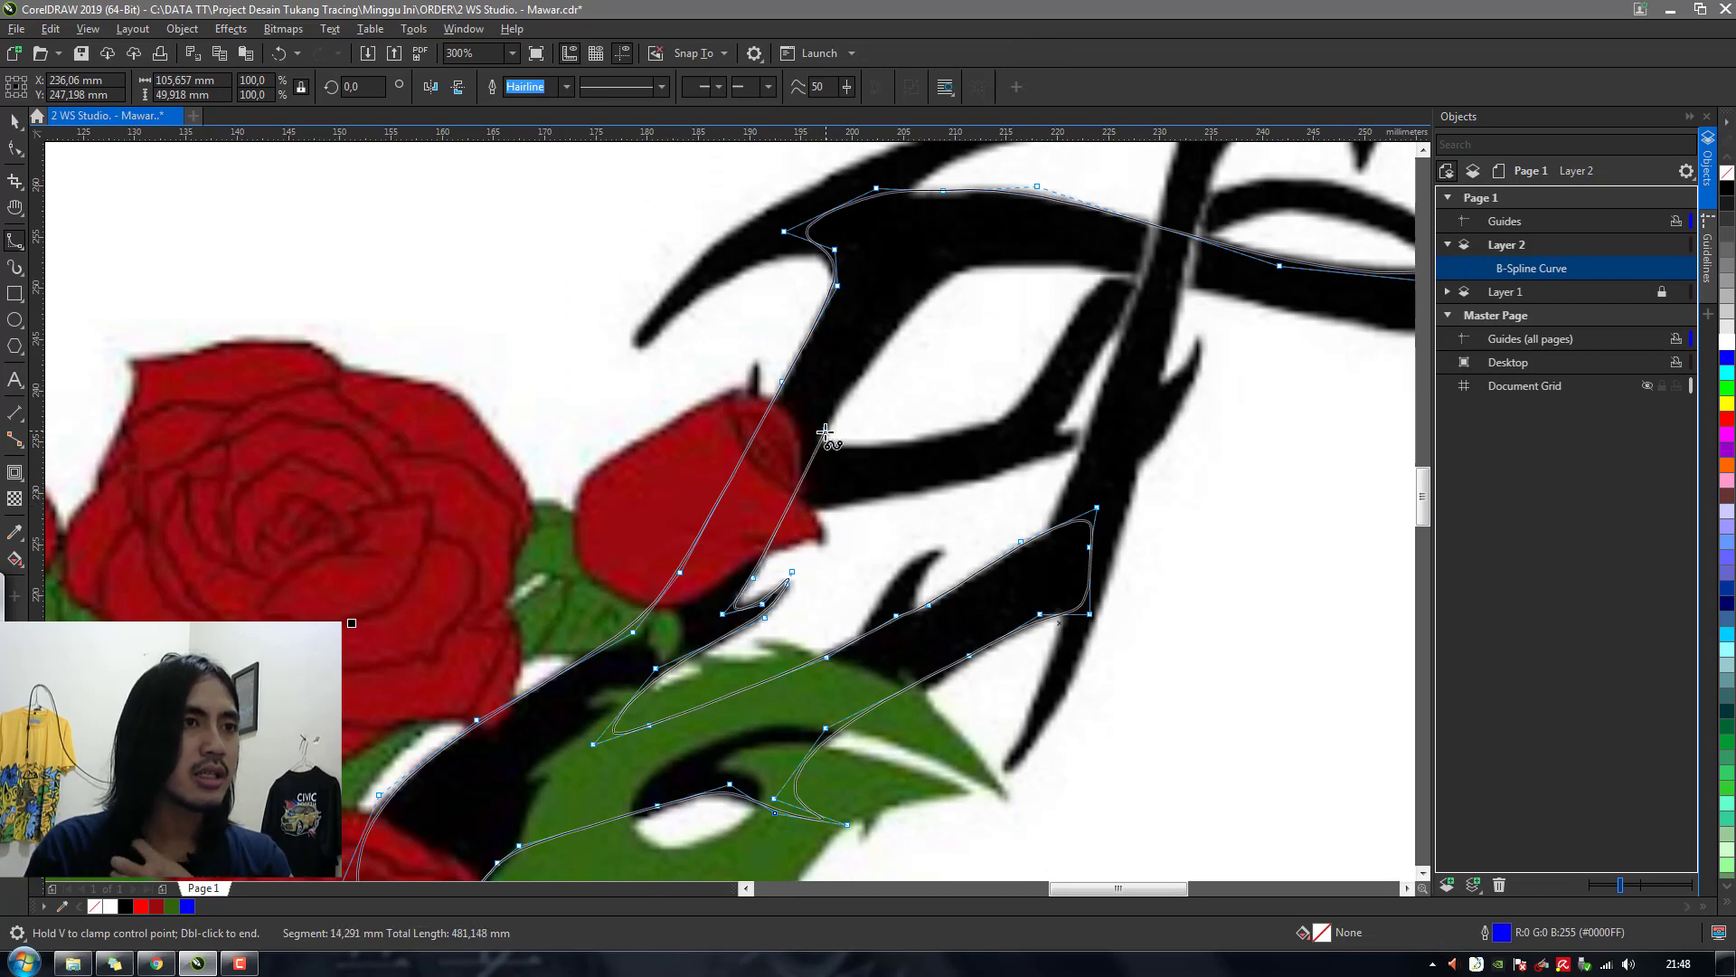
{"action": "left_click", "coordinate": [901, 311]}
{"action": "left_click", "coordinate": [972, 257]}
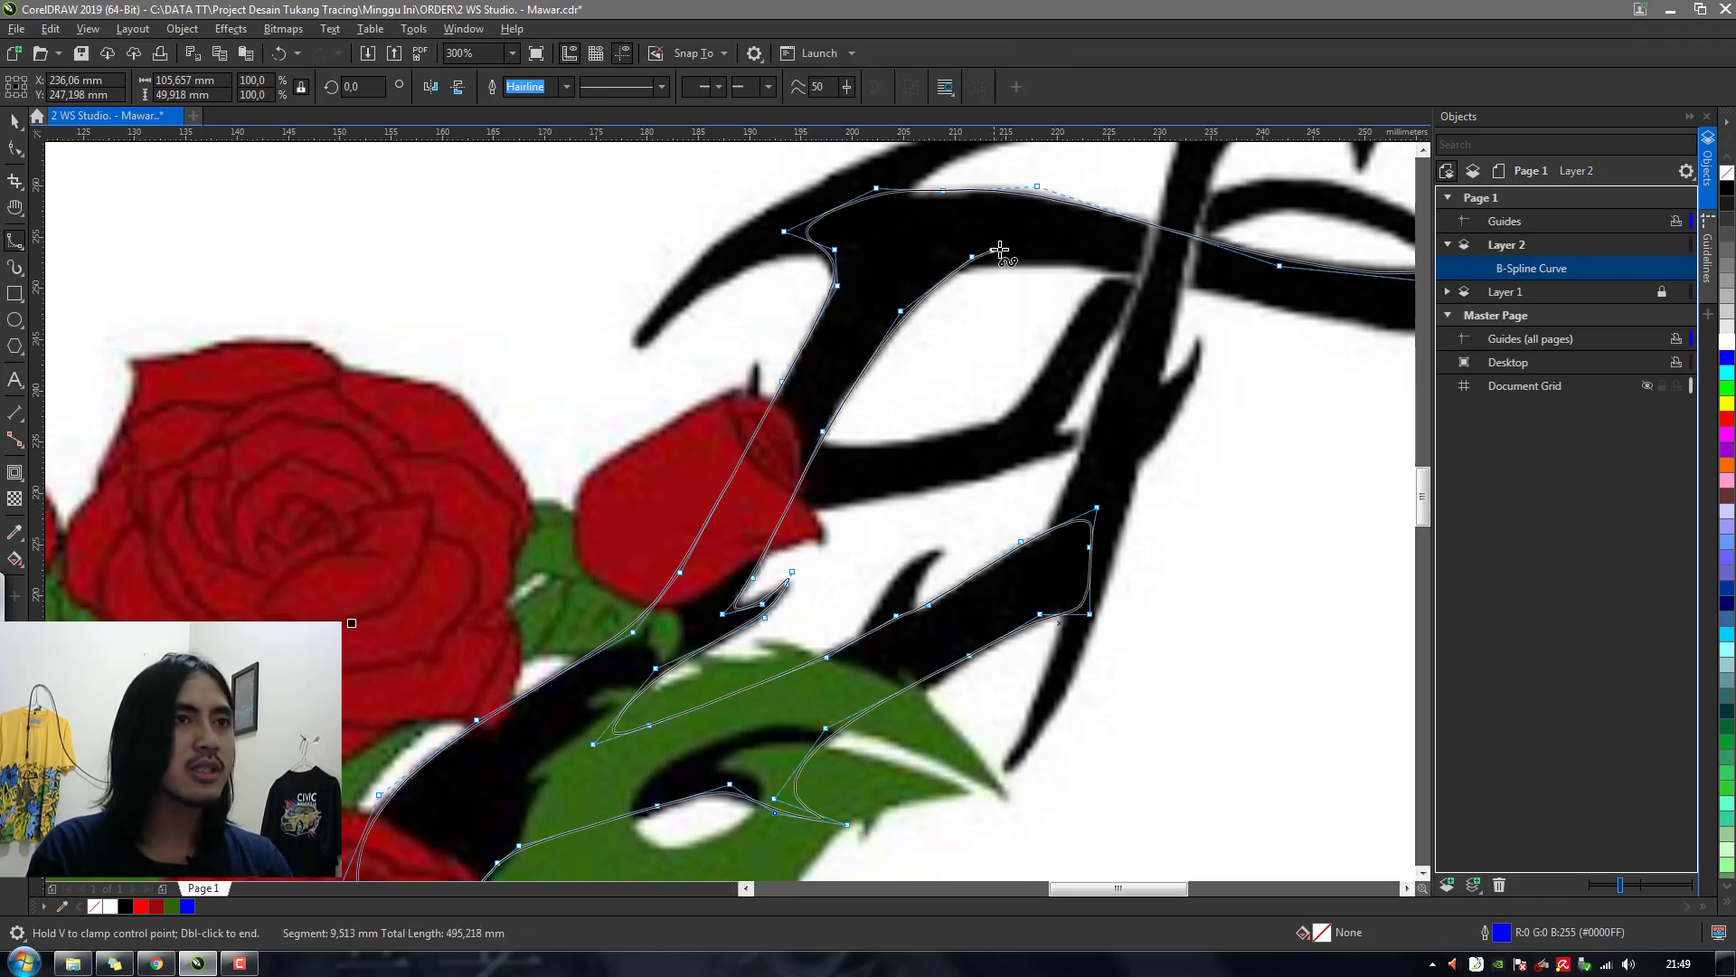
{"action": "left_click", "coordinate": [1099, 264]}
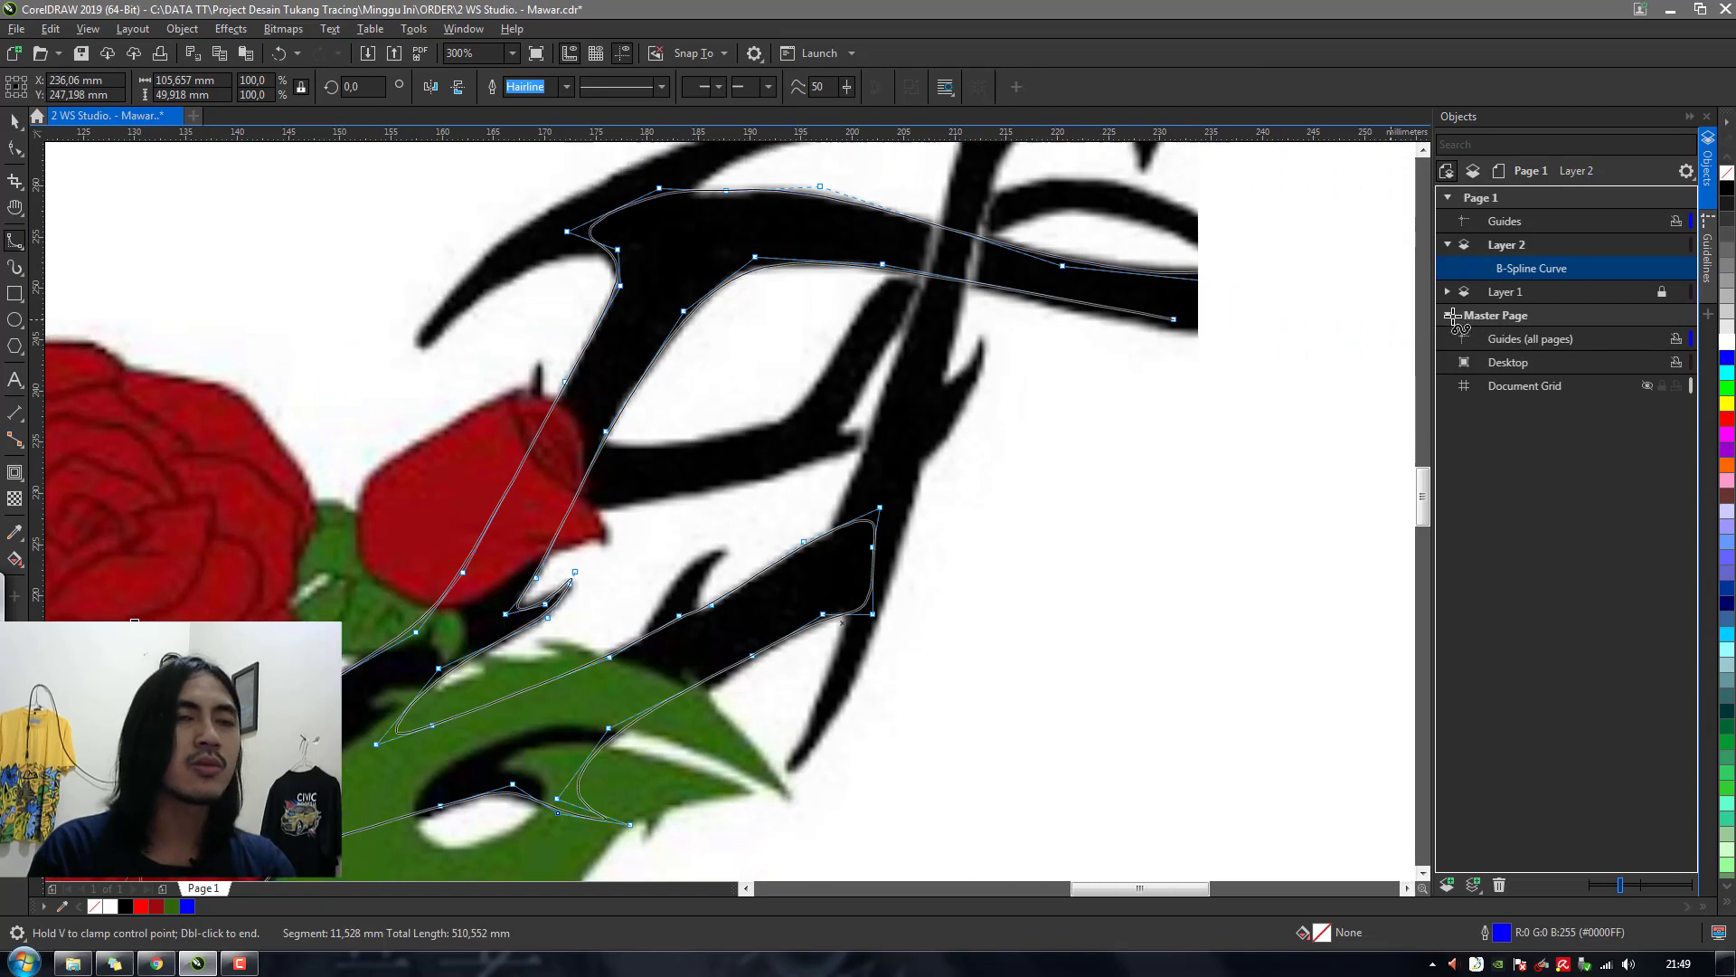
{"action": "left_click", "coordinate": [1075, 367]}
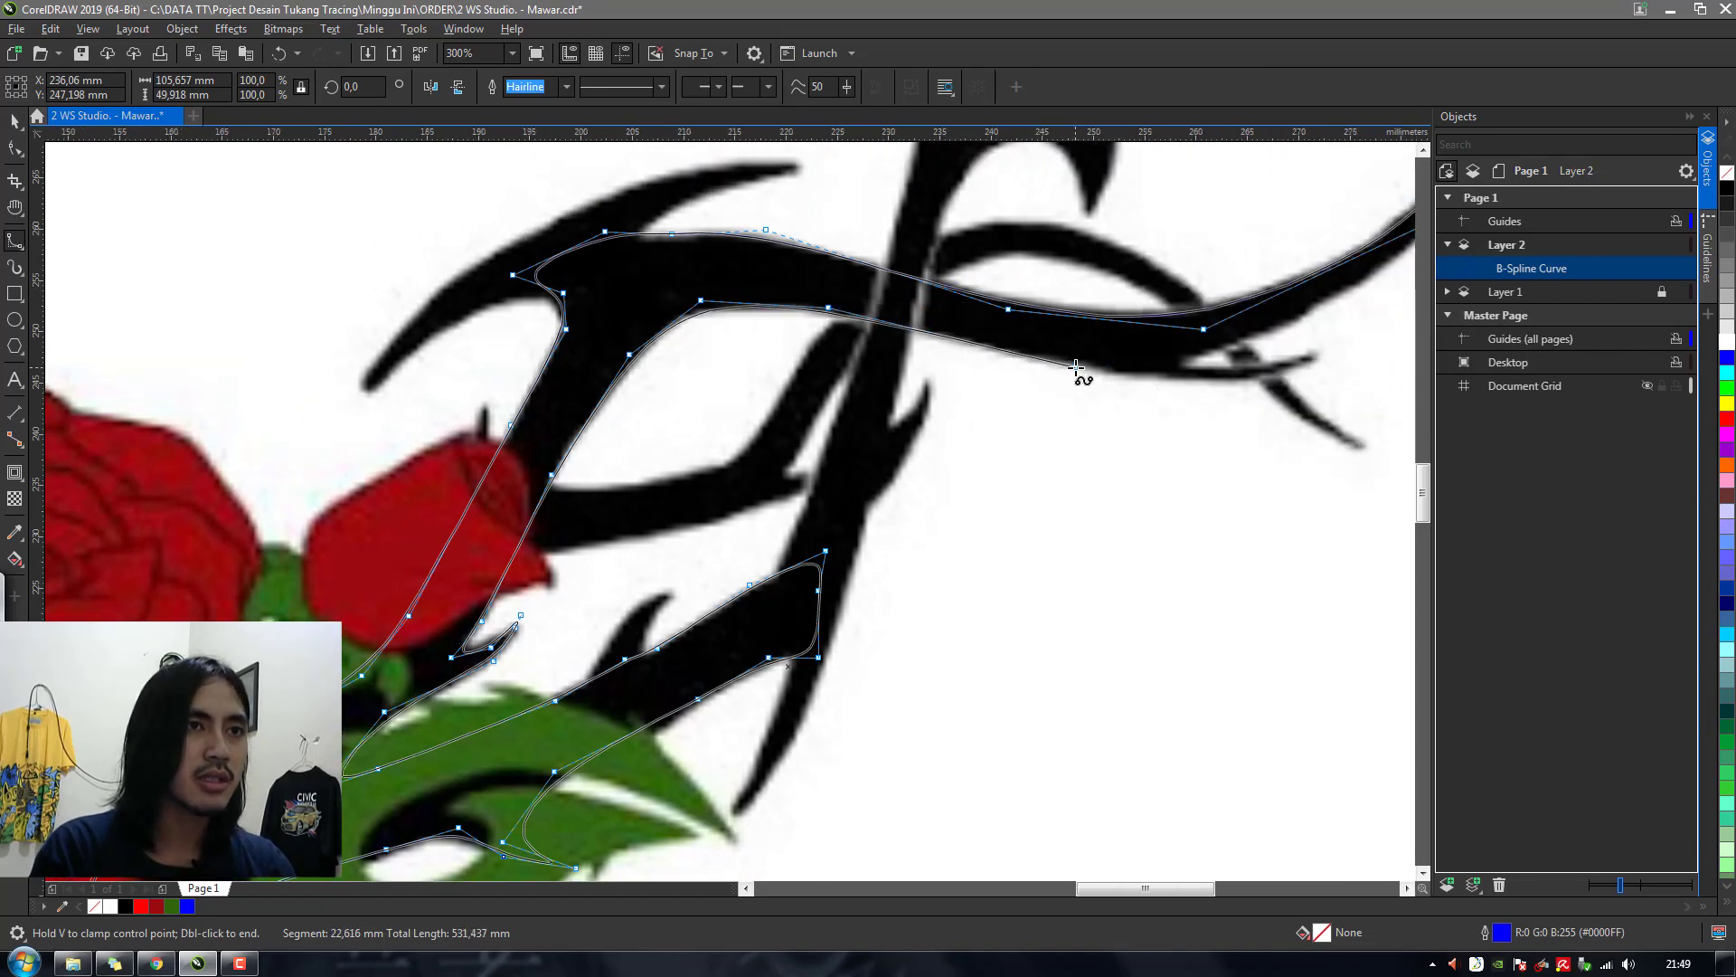
Trace around the thin pointed fork under the outer end of the long branch, back to its inner notch
{"action": "left_click", "coordinate": [1231, 383]}
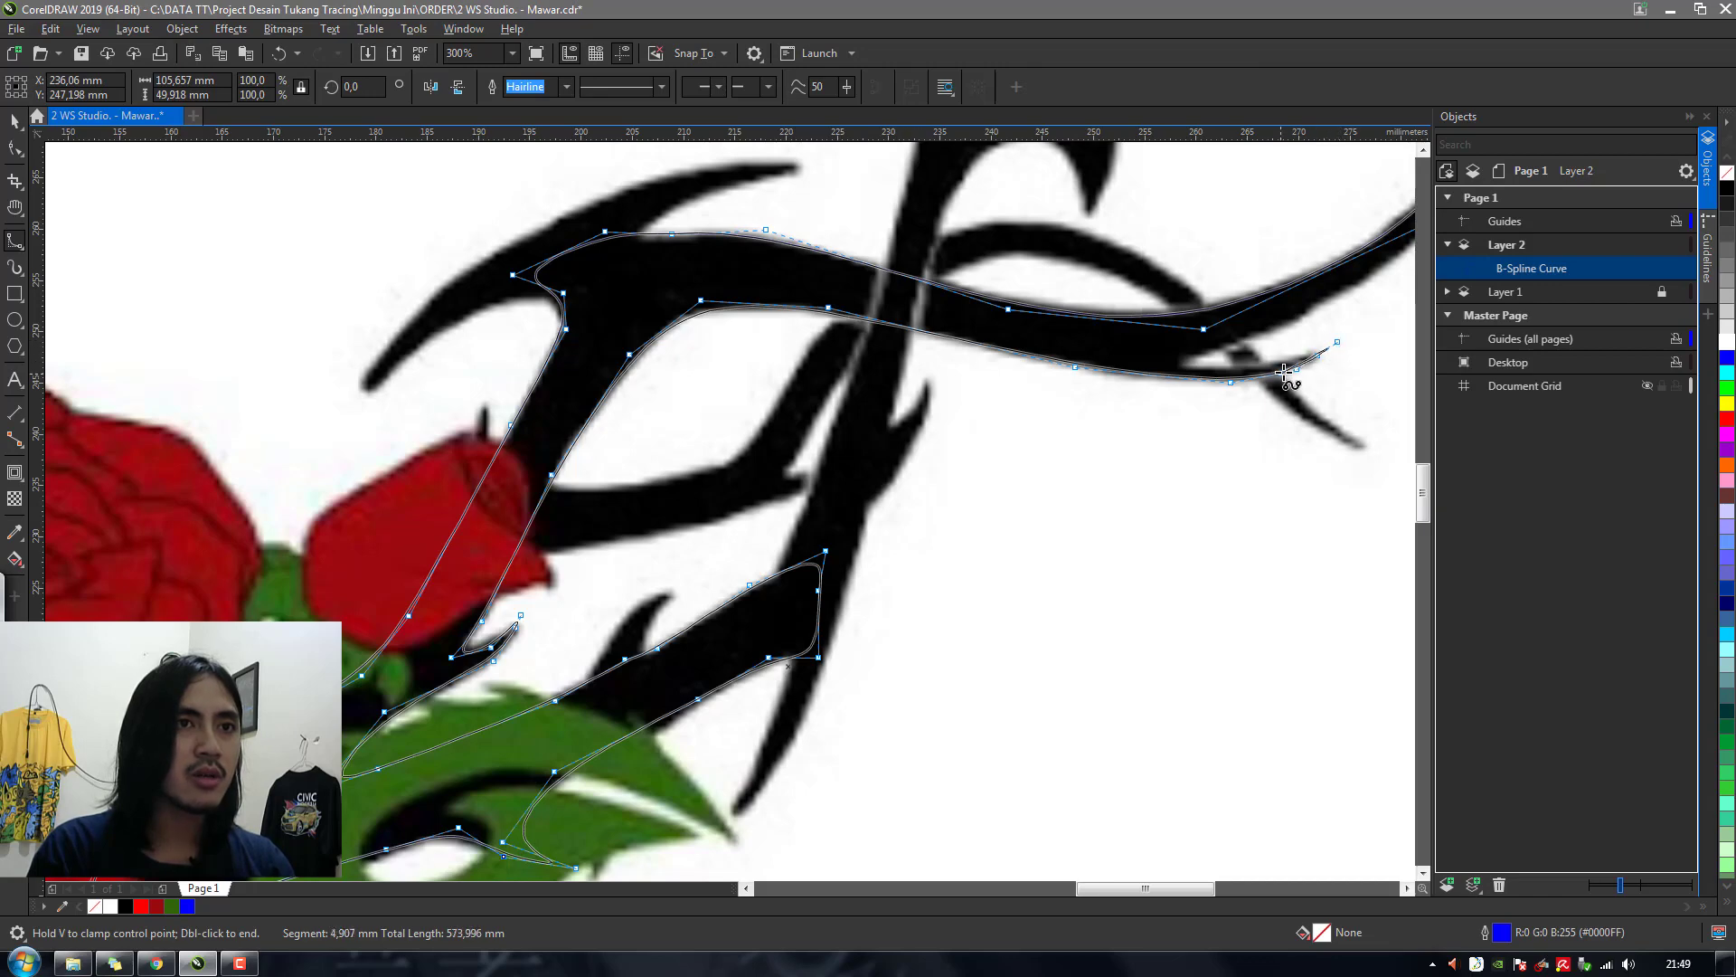
{"action": "double_click", "coordinate": [1175, 365]}
{"action": "left_click", "coordinate": [1176, 365]}
{"action": "left_click", "coordinate": [1181, 353]}
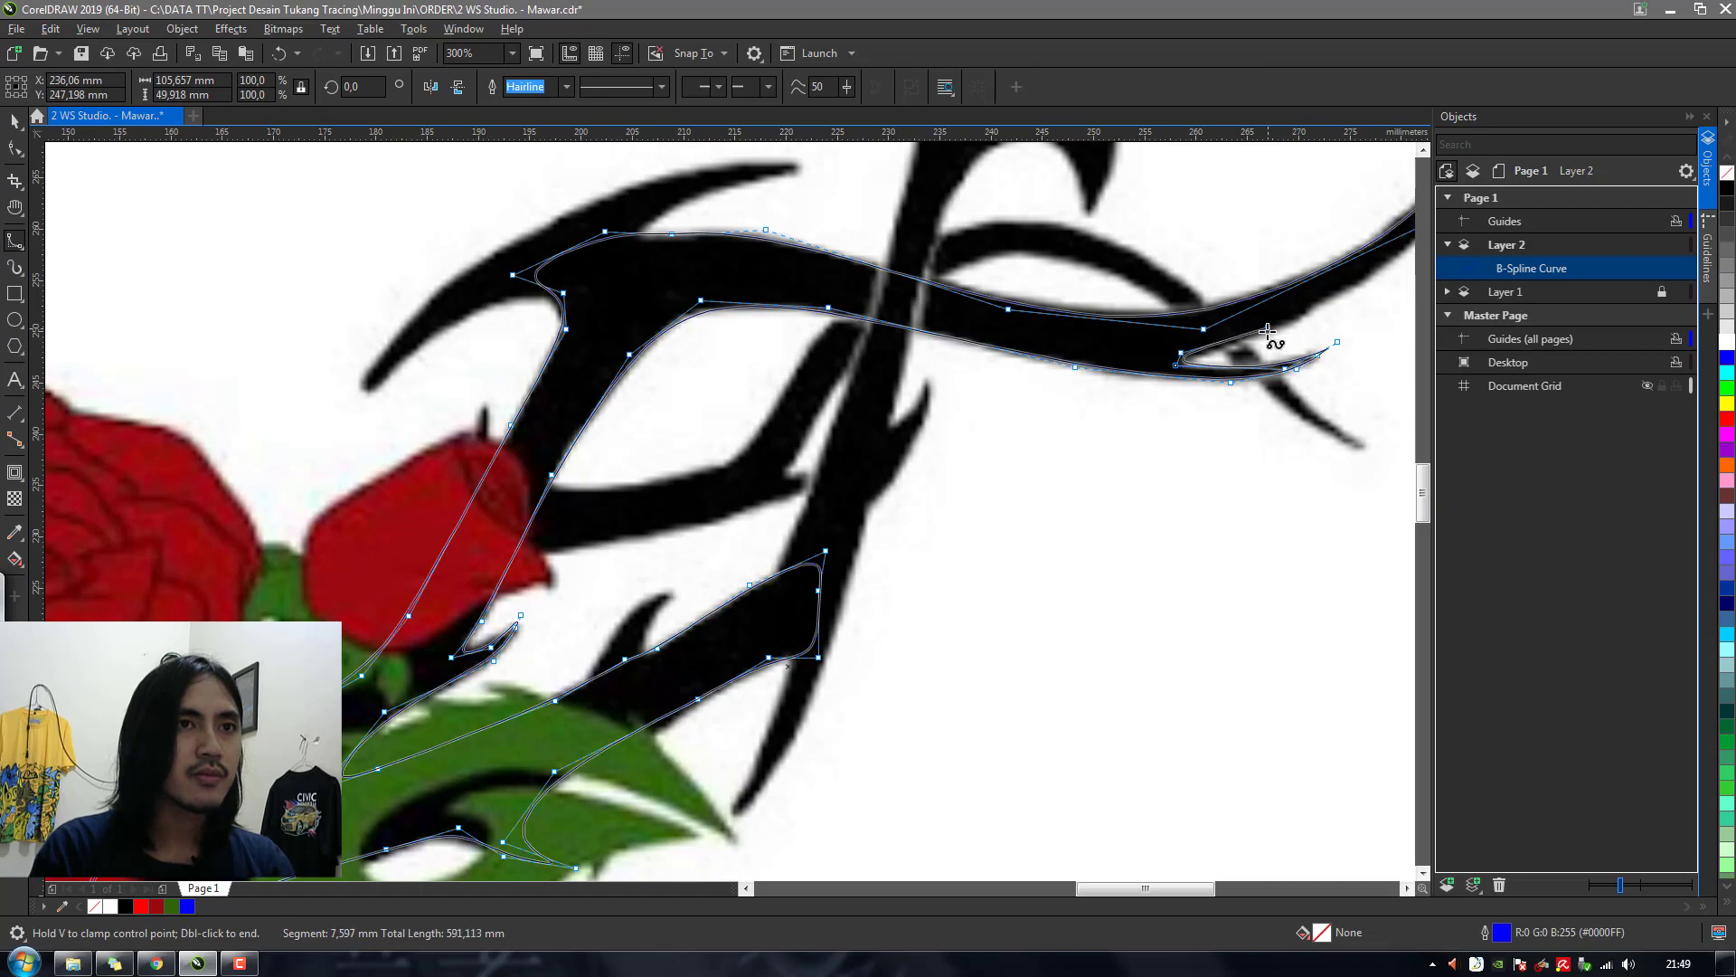
Trace the lower edge of the branch's outer tail and close the B-spline at its starting point on the tip
{"action": "left_click", "coordinate": [1273, 333]}
{"action": "left_click", "coordinate": [1193, 270]}
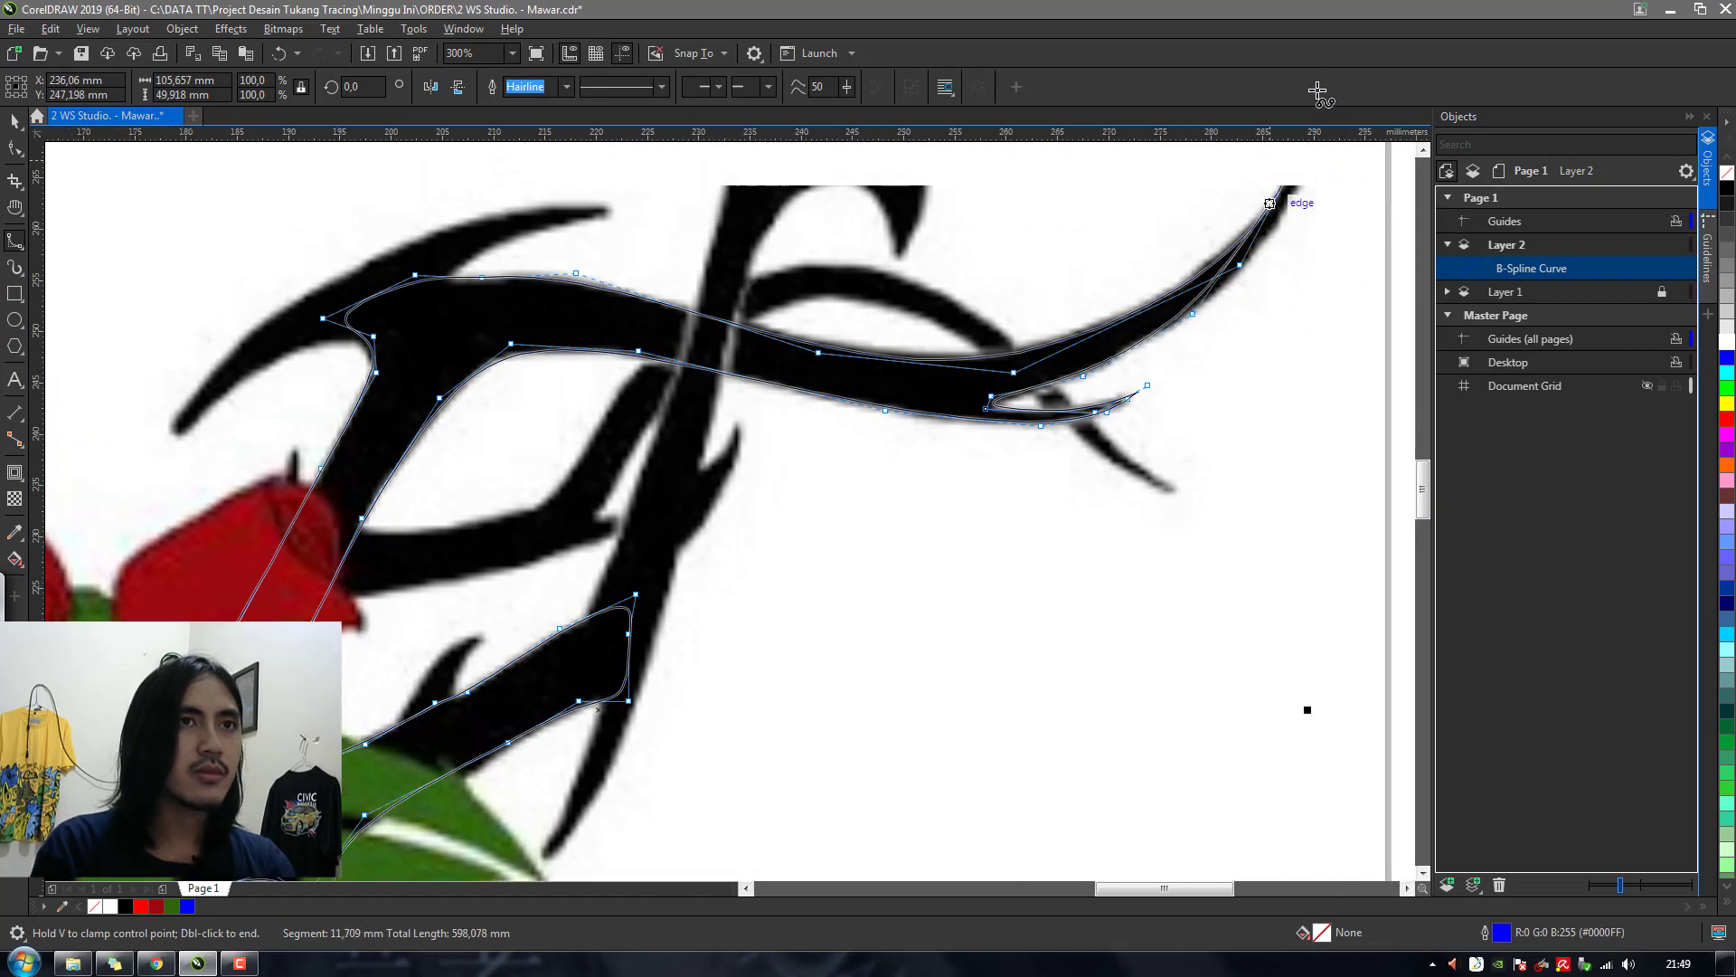
{"action": "left_click", "coordinate": [1280, 265]}
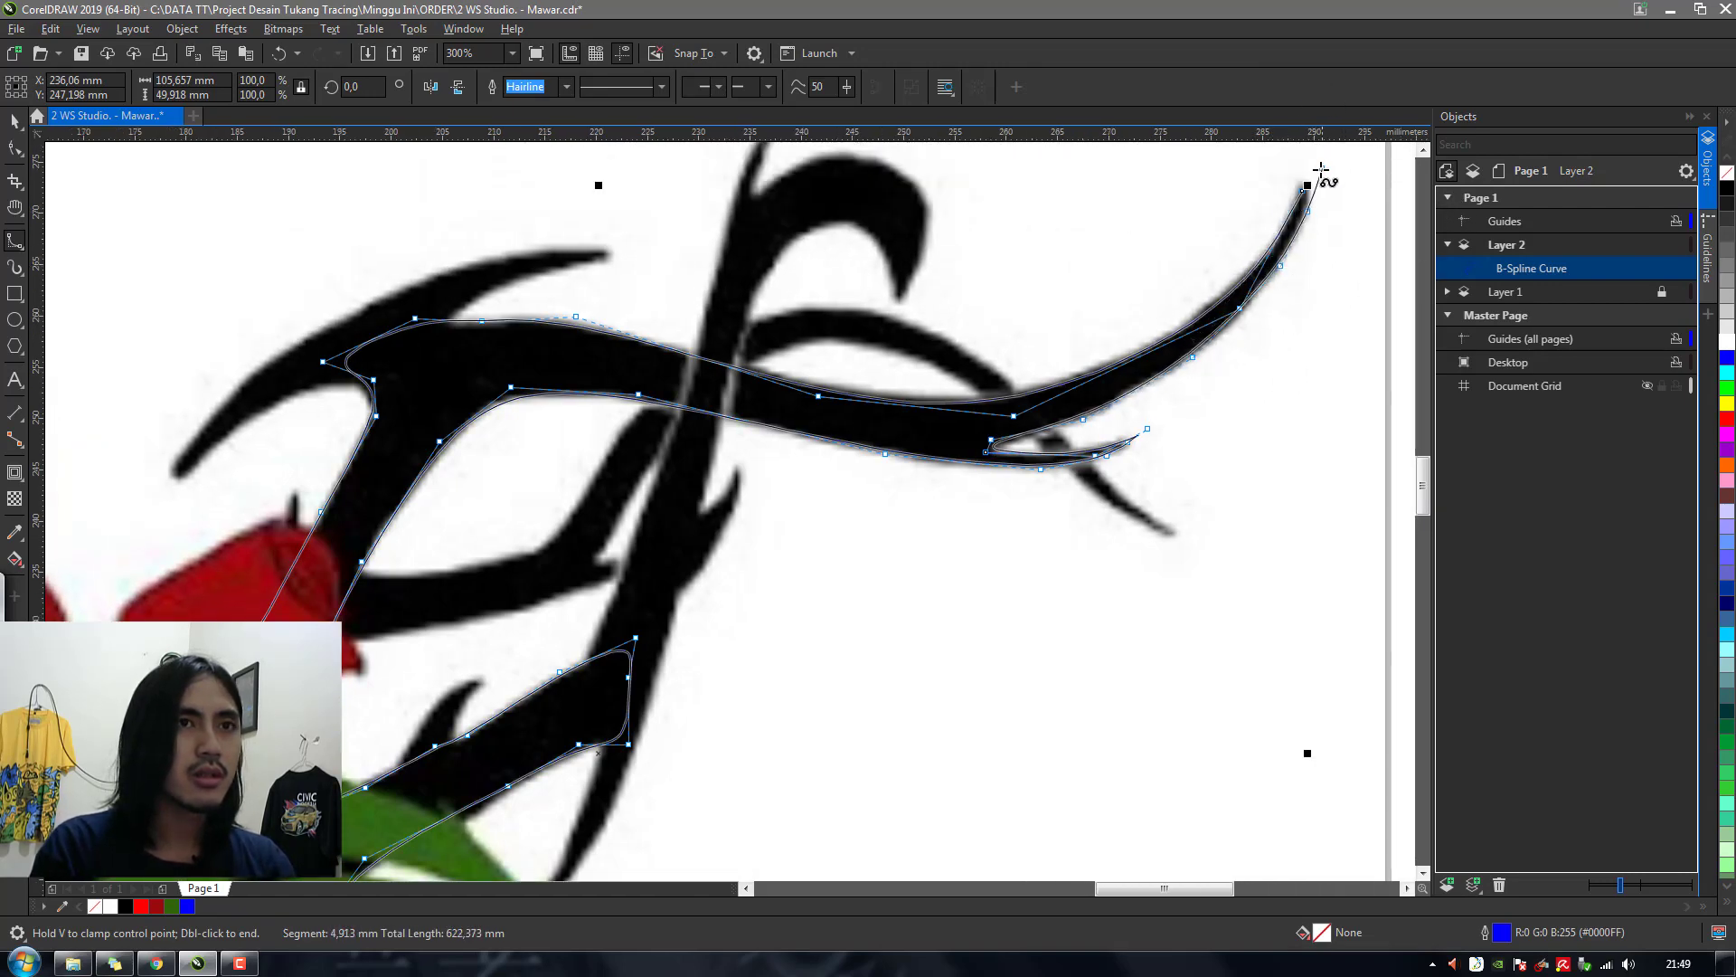
{"action": "left_click", "coordinate": [1308, 187]}
{"action": "key", "text": "space"}
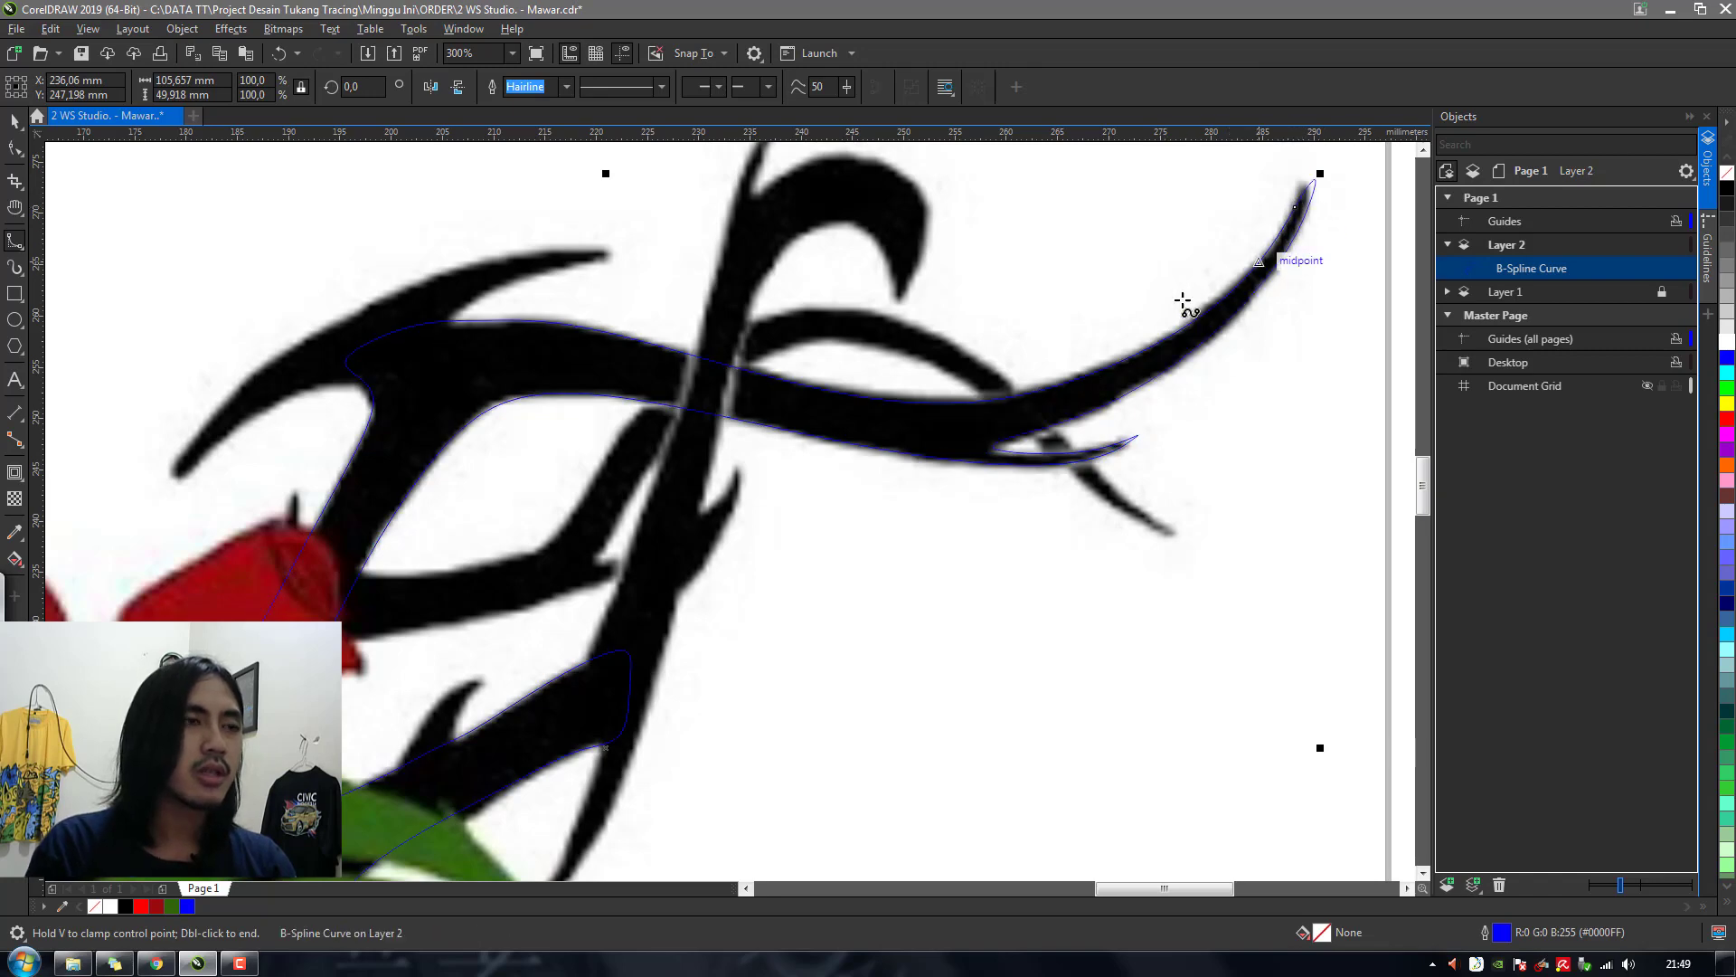
Deselect the closed B-spline outline and review the traced shape against the artwork
{"action": "scroll", "coordinate": [900, 398], "scroll_direction": "down", "scroll_amount": 2}
{"action": "scroll", "coordinate": [806, 405], "scroll_direction": "up", "scroll_amount": 1}
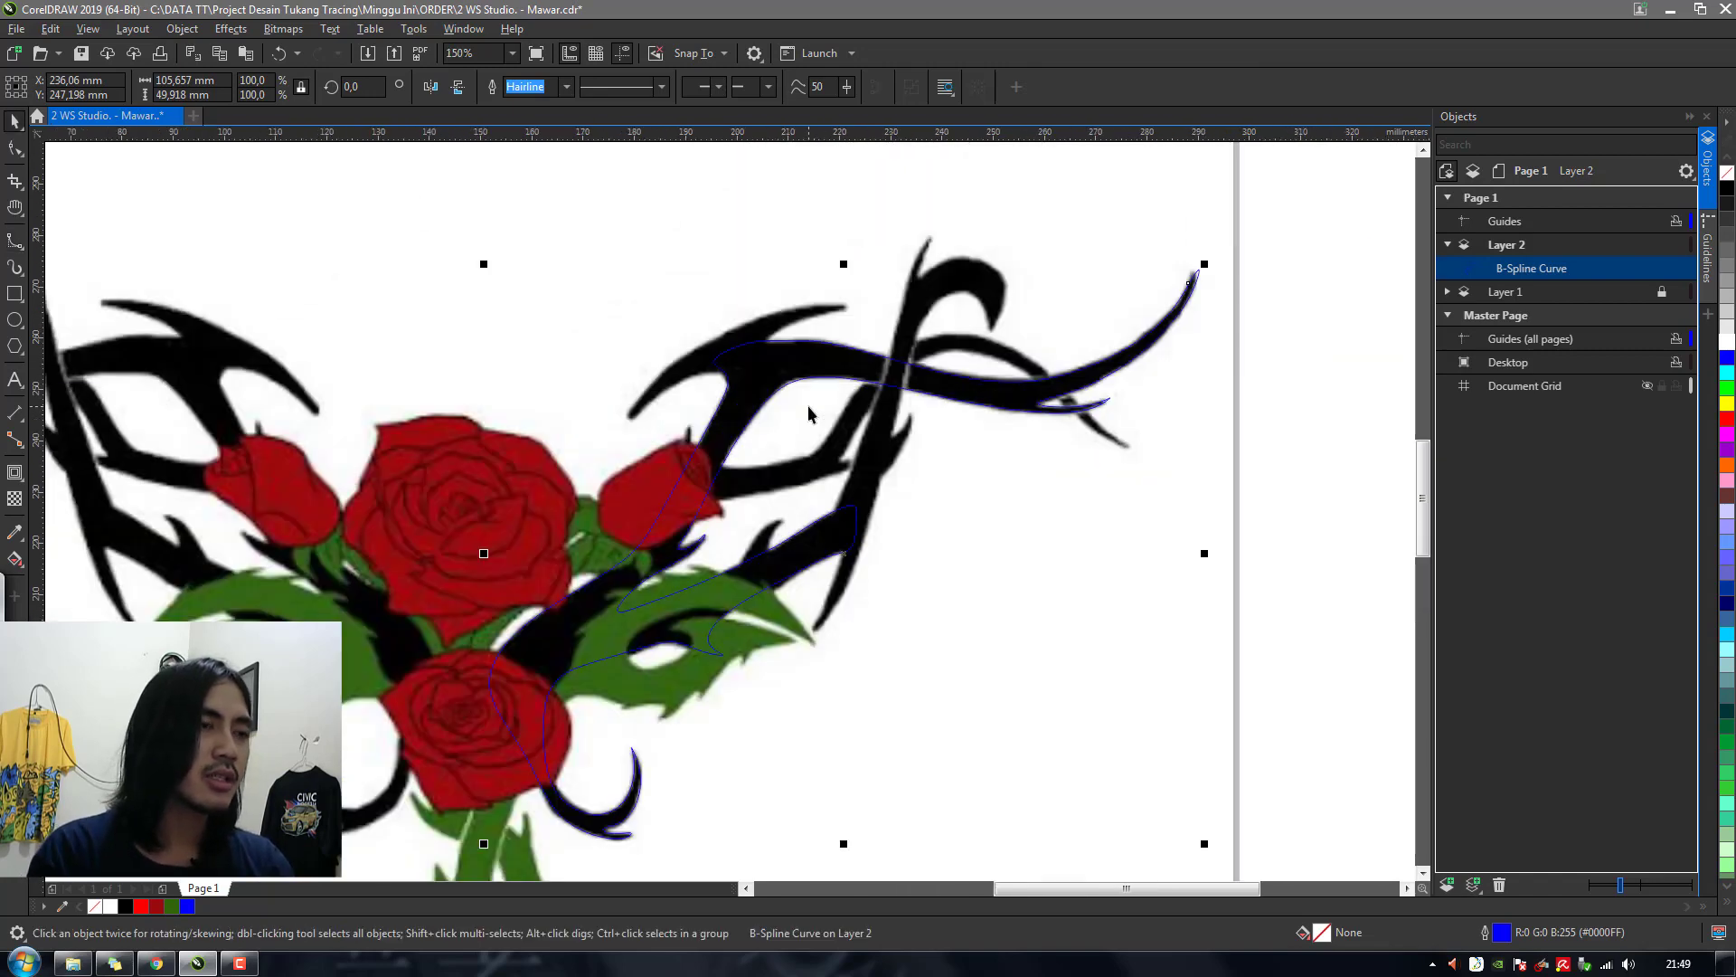
{"action": "left_click", "coordinate": [853, 715]}
{"action": "left_click", "coordinate": [802, 570]}
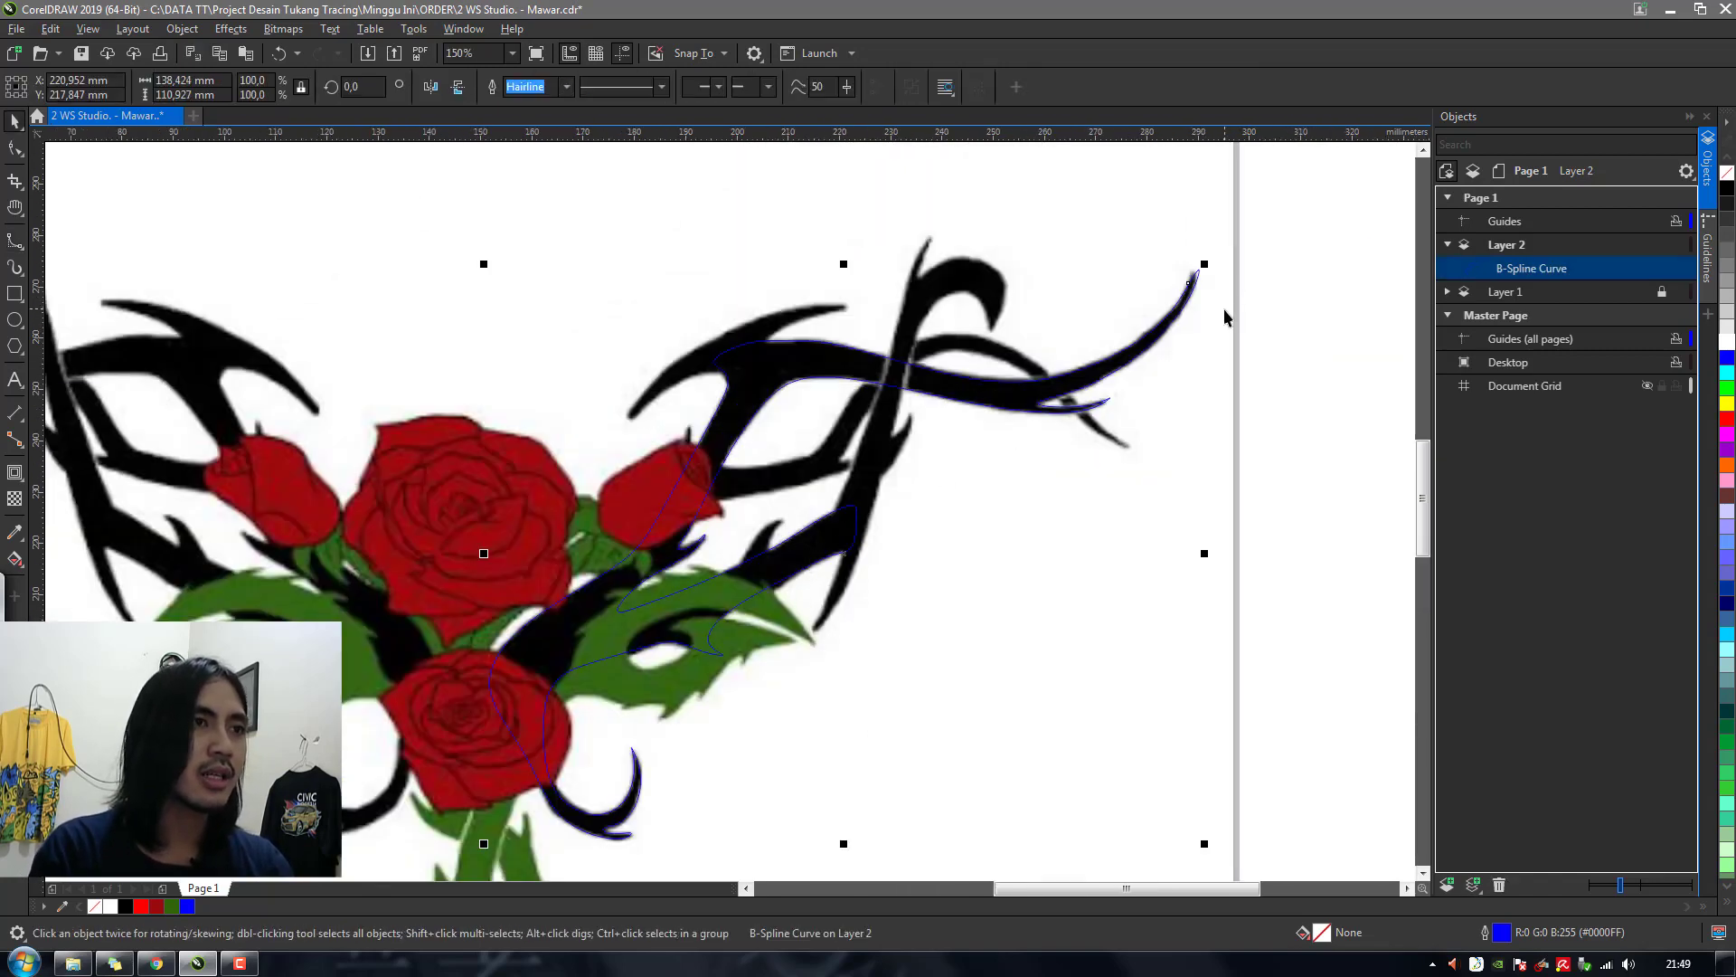
{"action": "left_click", "coordinate": [1224, 313]}
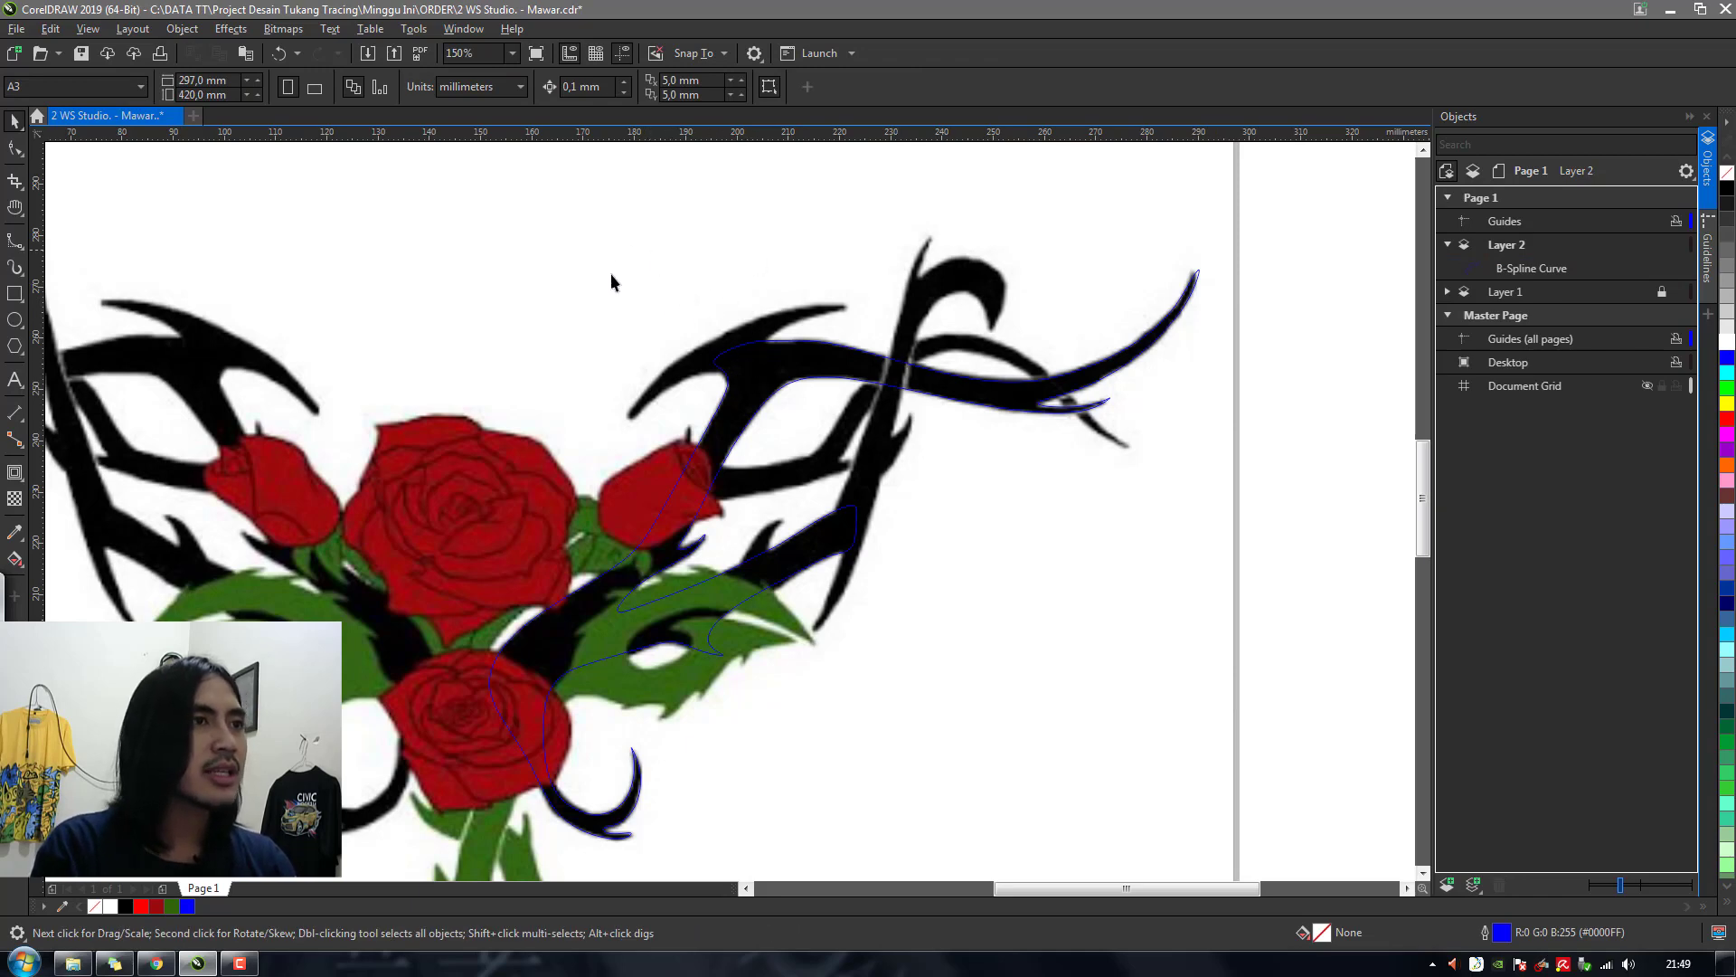
{"action": "left_click_drag", "start_coordinate": [798, 470], "coordinate": [801, 465]}
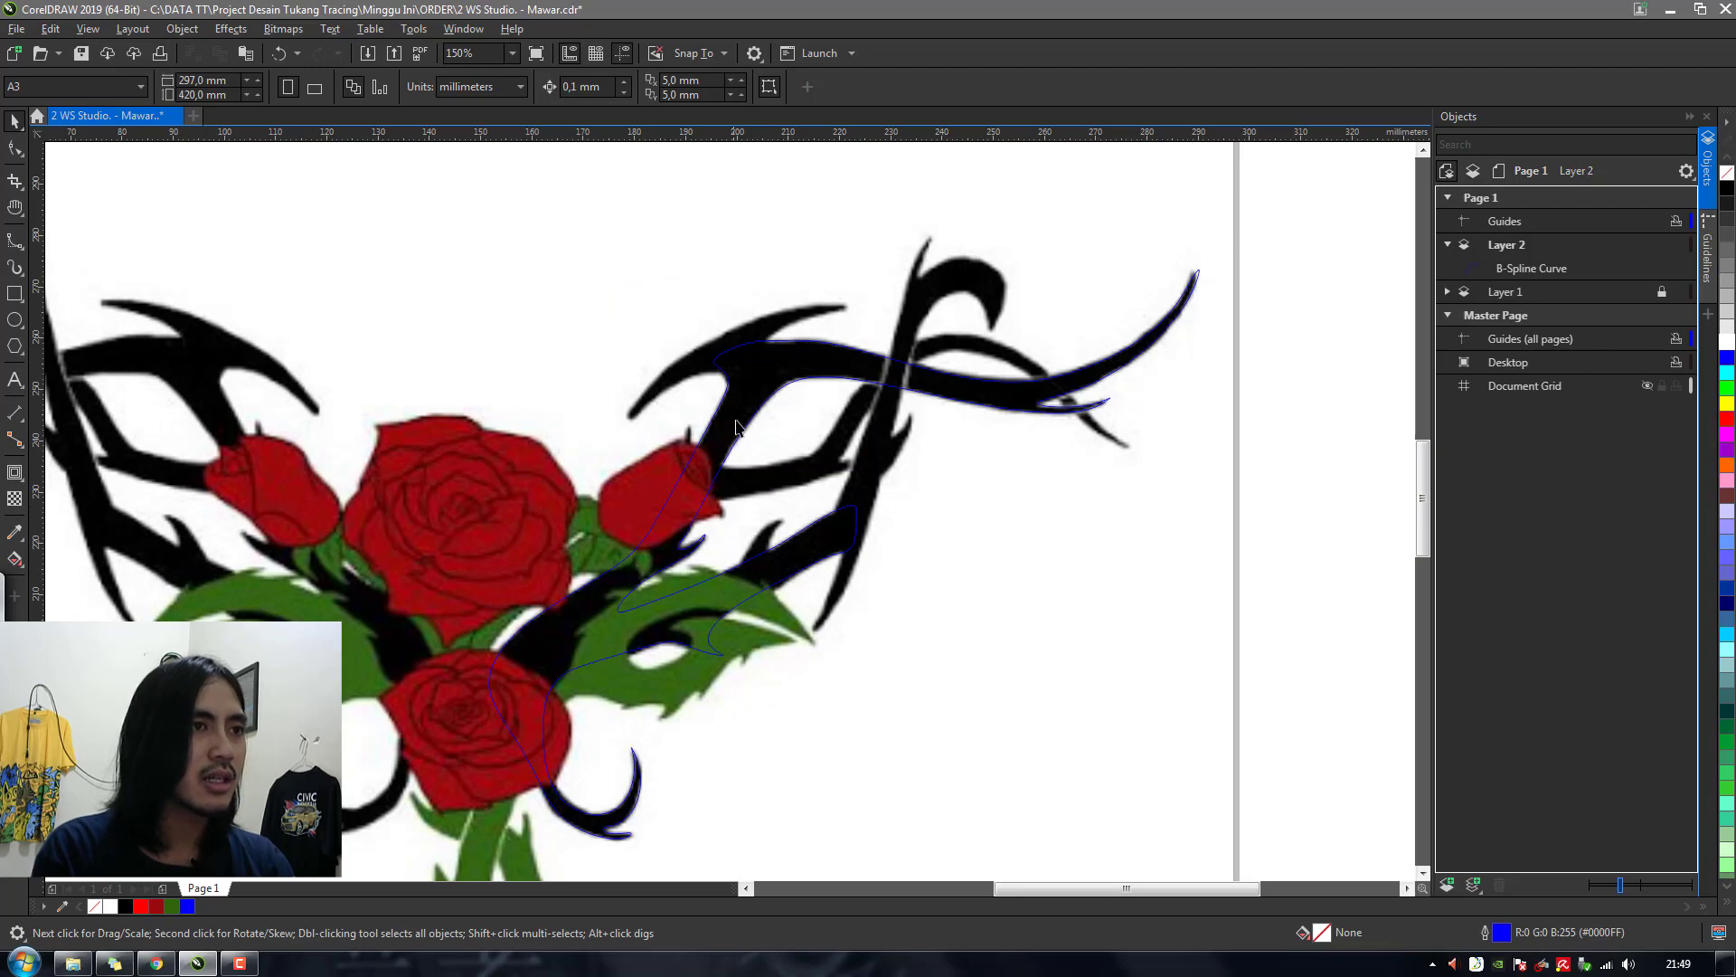
Start a B-spline at the crook of the curved horn above the right rosebud and trace its inner edge to the lower tip
{"action": "scroll", "coordinate": [805, 330], "scroll_direction": "up", "scroll_amount": 1}
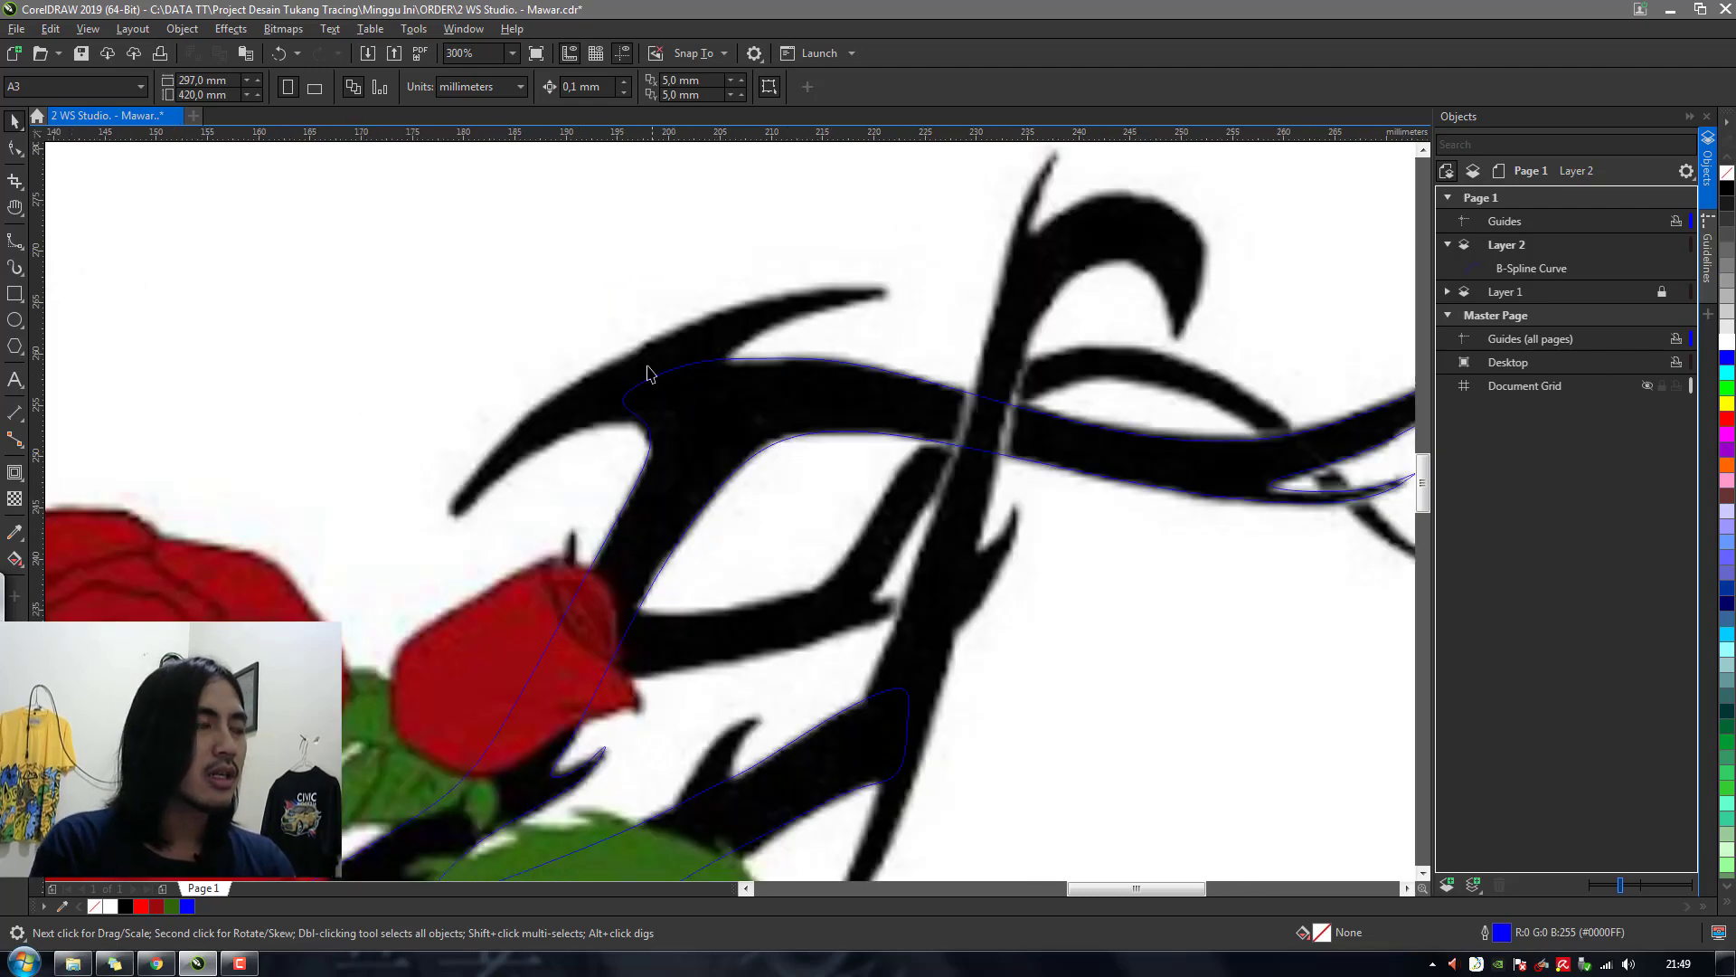
{"action": "left_click", "coordinate": [15, 242]}
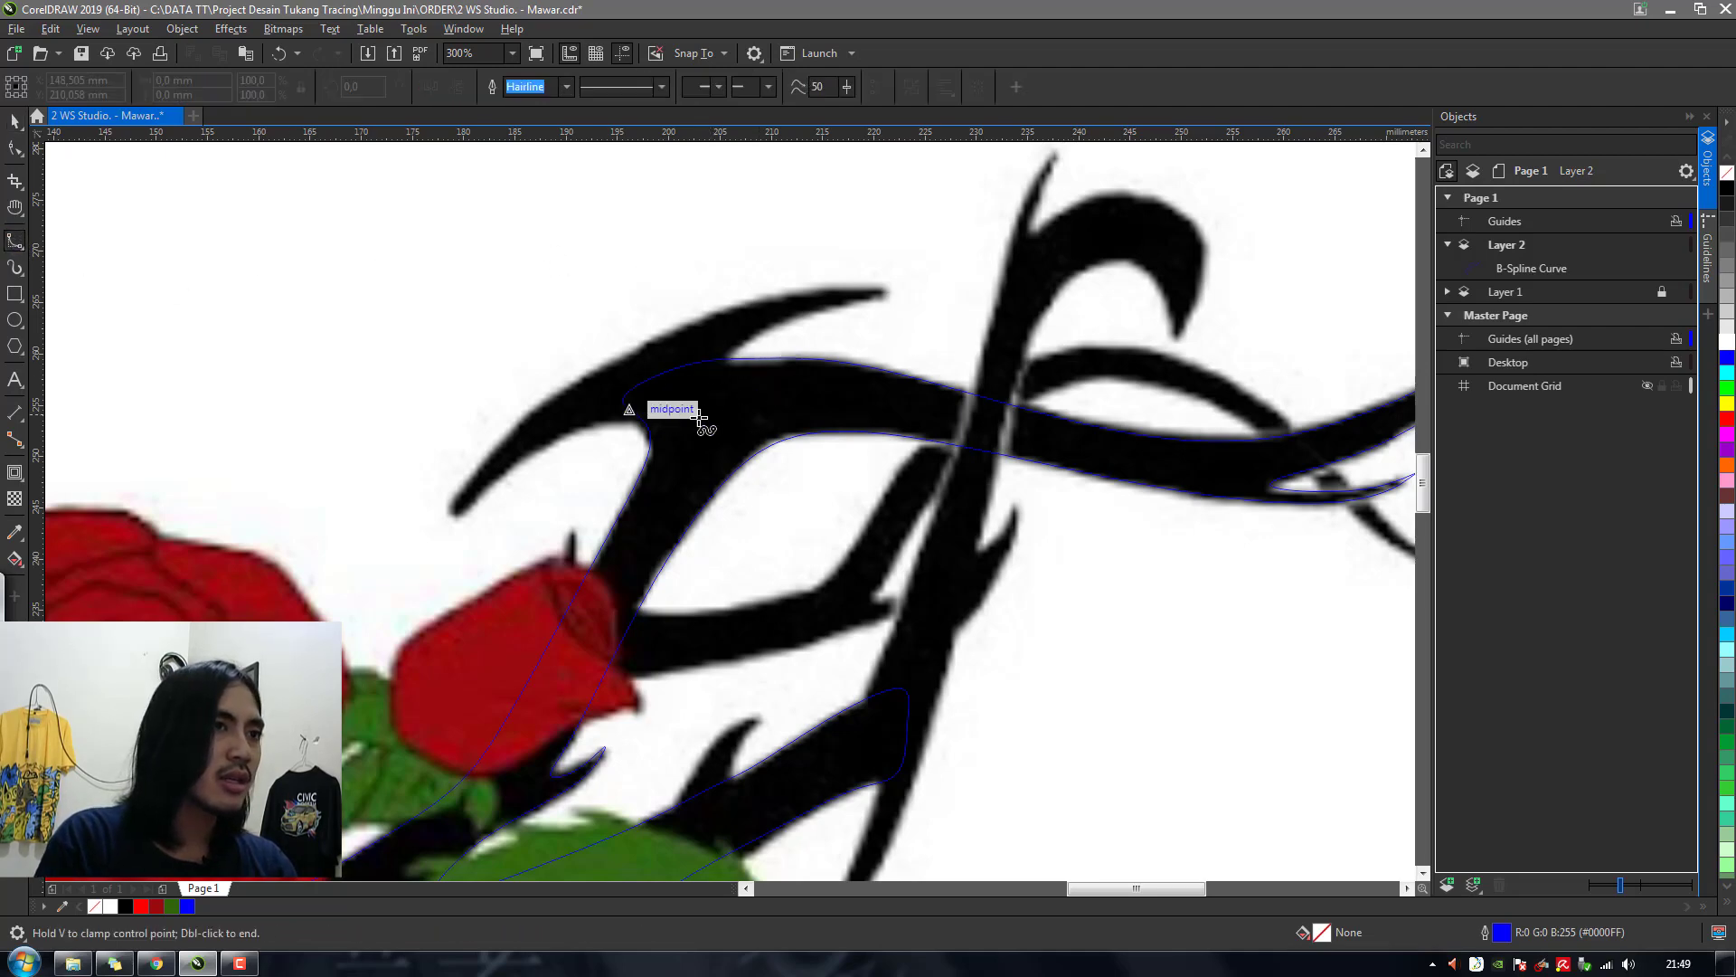
{"action": "left_click", "coordinate": [666, 463]}
{"action": "left_click", "coordinate": [662, 411]}
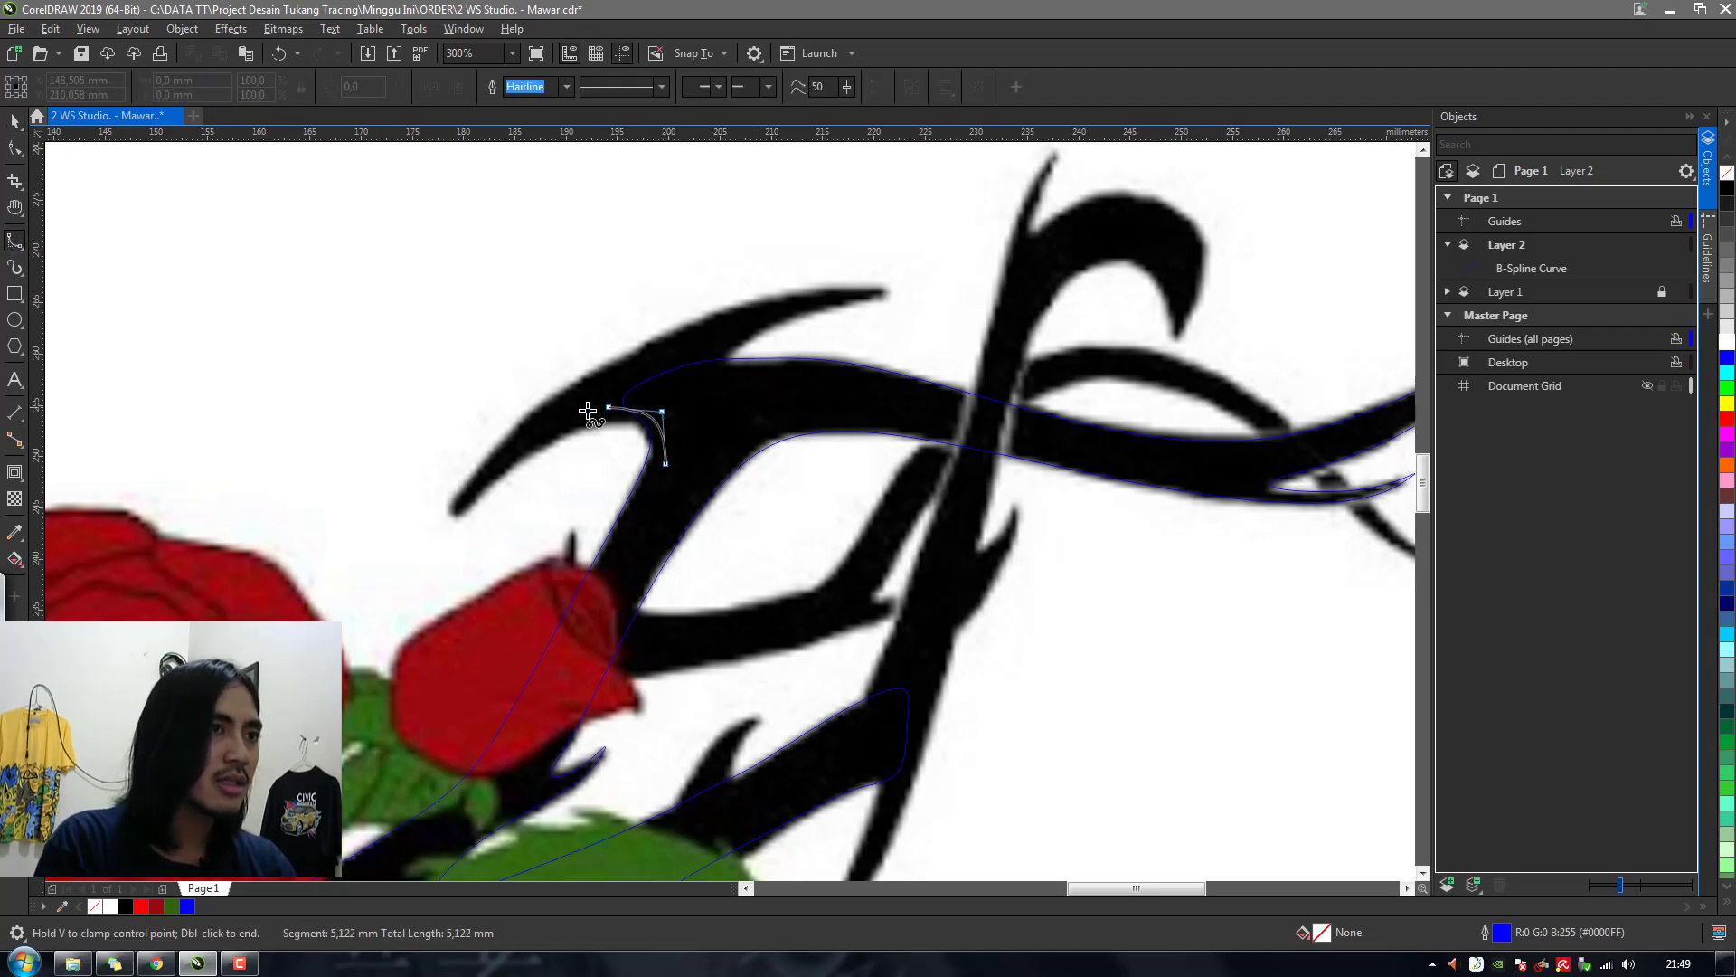
{"action": "left_click", "coordinate": [575, 416]}
{"action": "left_click", "coordinate": [507, 465]}
{"action": "left_click", "coordinate": [465, 510]}
{"action": "left_click", "coordinate": [442, 517]}
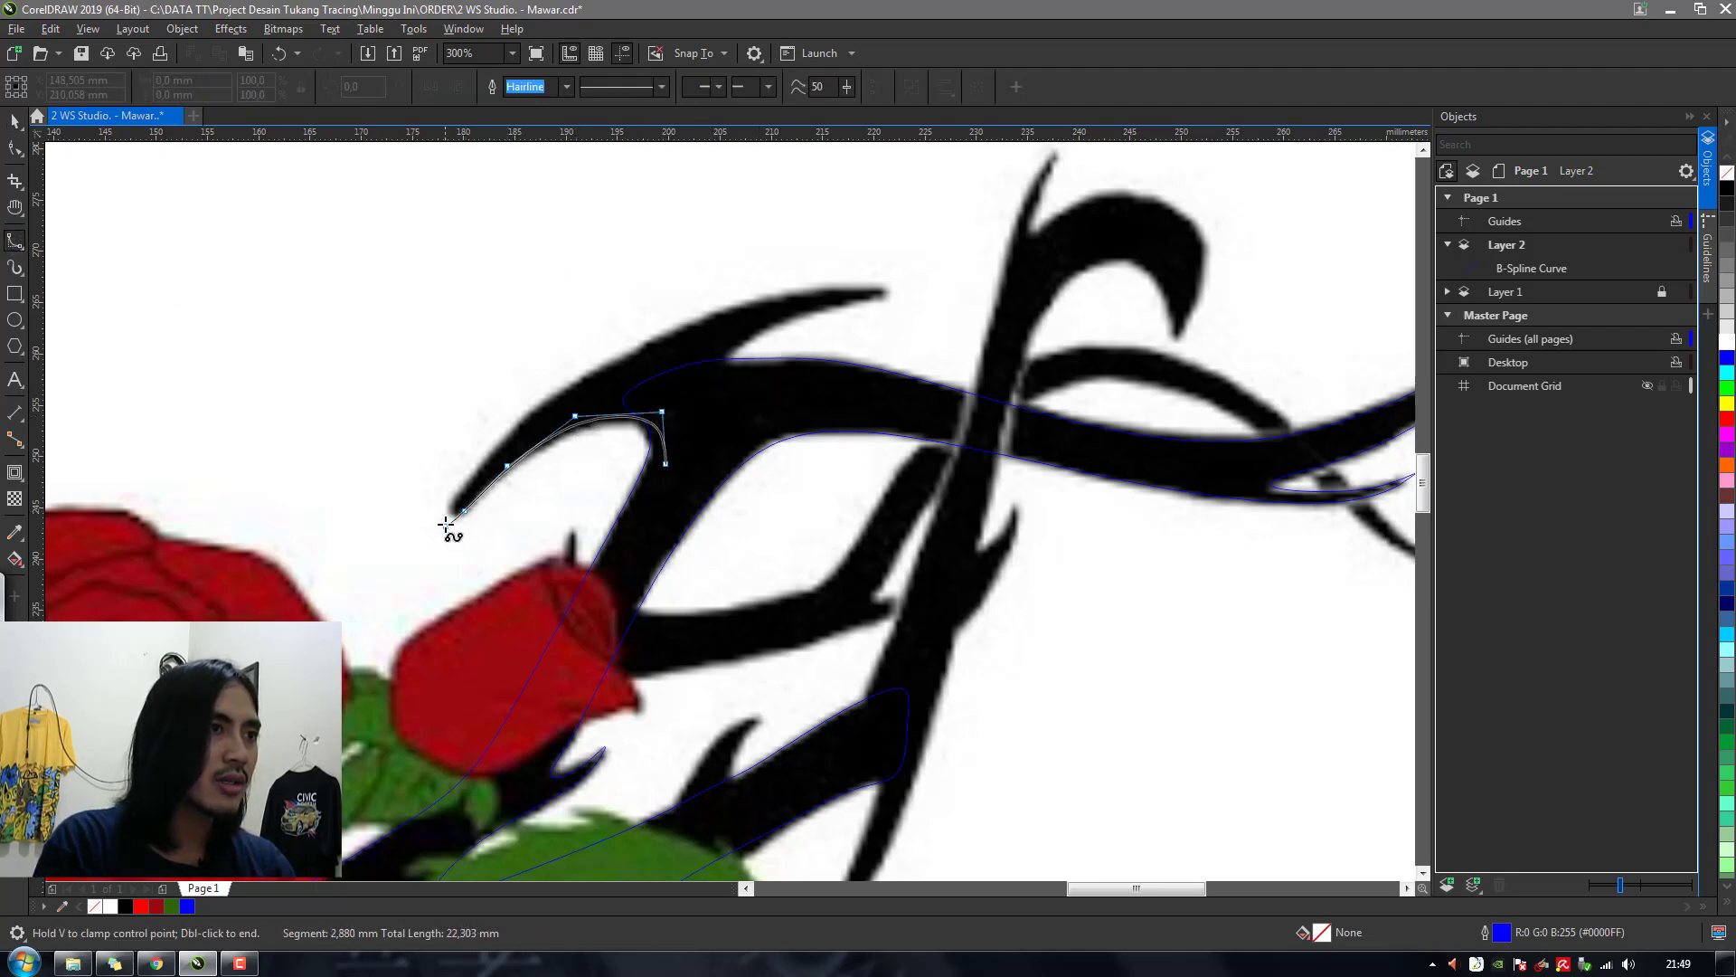
Continue the B-spline along the horn's outer edge from the lower tip to the upper tip
{"action": "left_click", "coordinate": [471, 467]}
{"action": "left_click", "coordinate": [587, 368]}
{"action": "left_click", "coordinate": [688, 307]}
{"action": "left_click", "coordinate": [744, 298]}
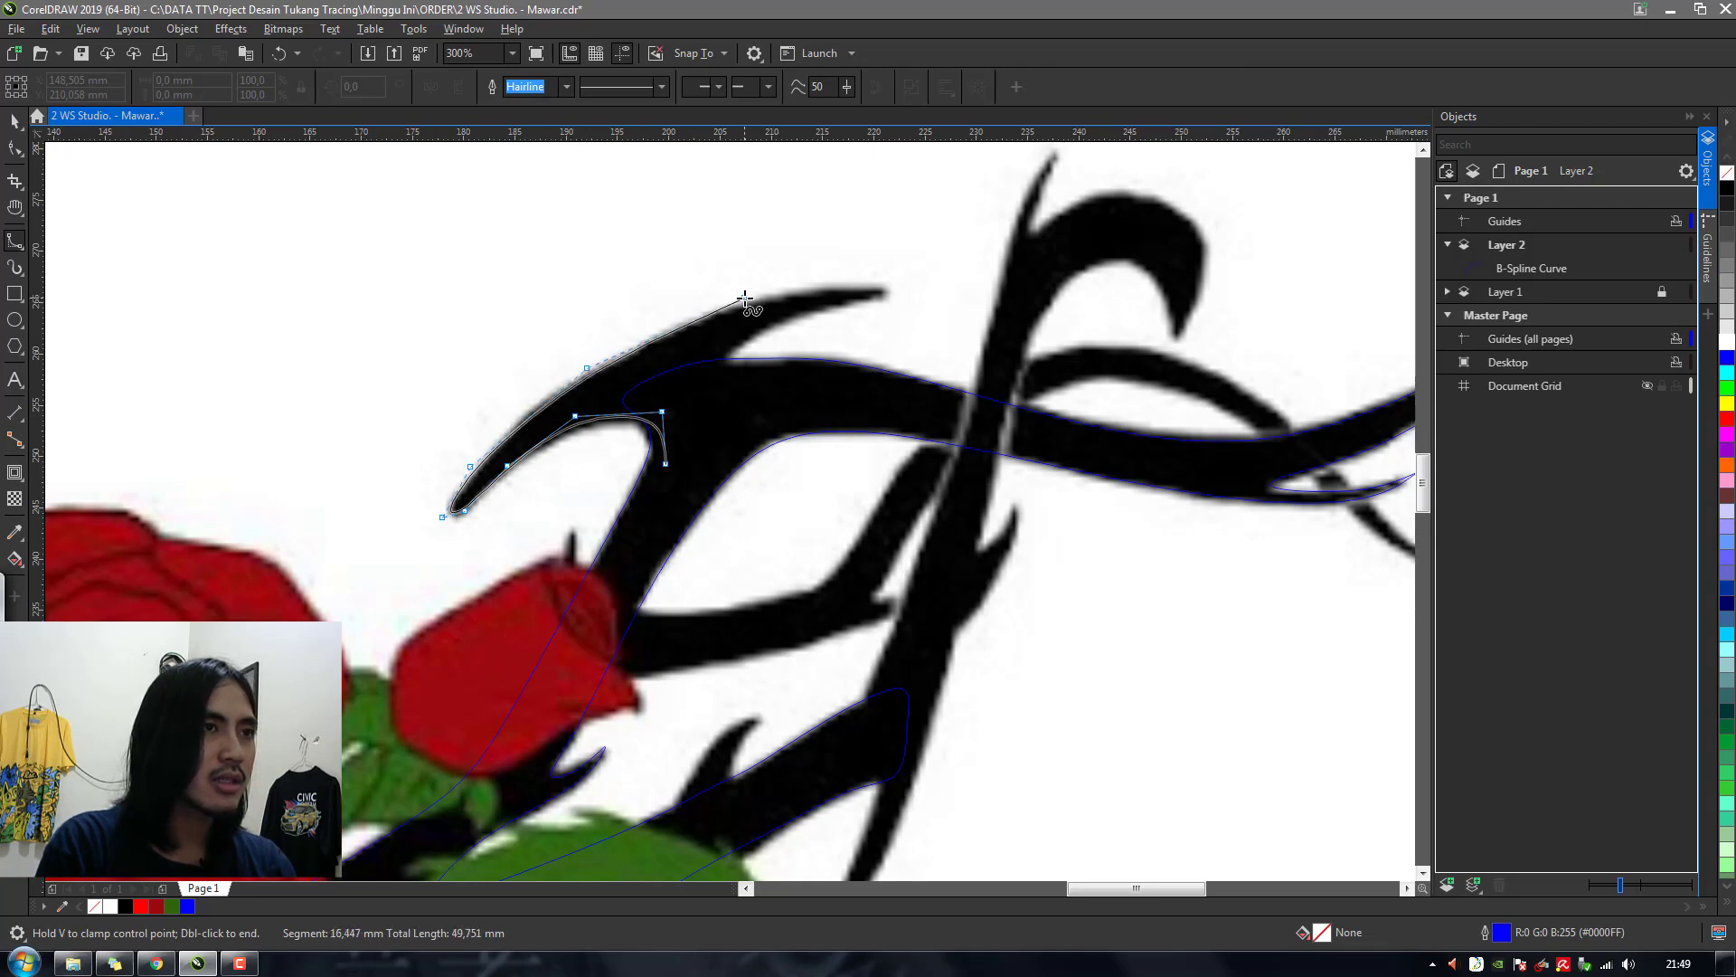
{"action": "left_click", "coordinate": [859, 281]}
{"action": "left_click", "coordinate": [903, 291]}
Trace back along the horn's underside and close the B-spline inside the branch, making an outline about 43 by 22 mm
{"action": "left_click", "coordinate": [740, 329]}
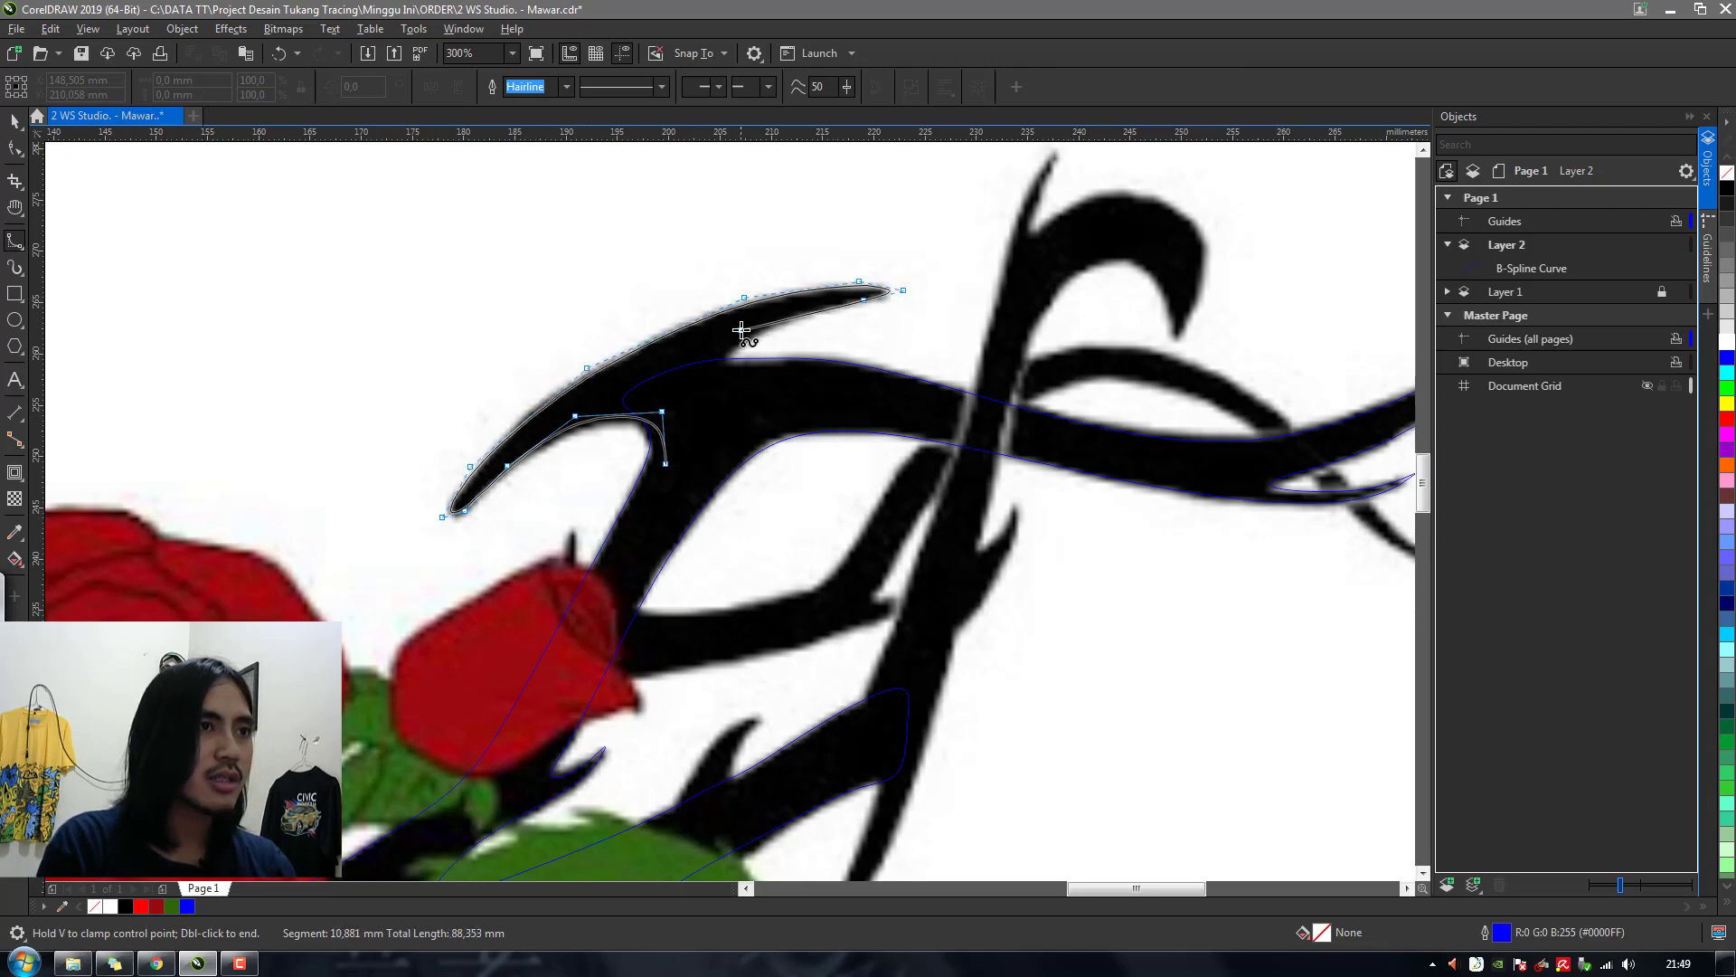
{"action": "left_click", "coordinate": [715, 363]}
{"action": "left_click", "coordinate": [768, 374]}
{"action": "left_click", "coordinate": [724, 430]}
{"action": "left_click", "coordinate": [666, 465]}
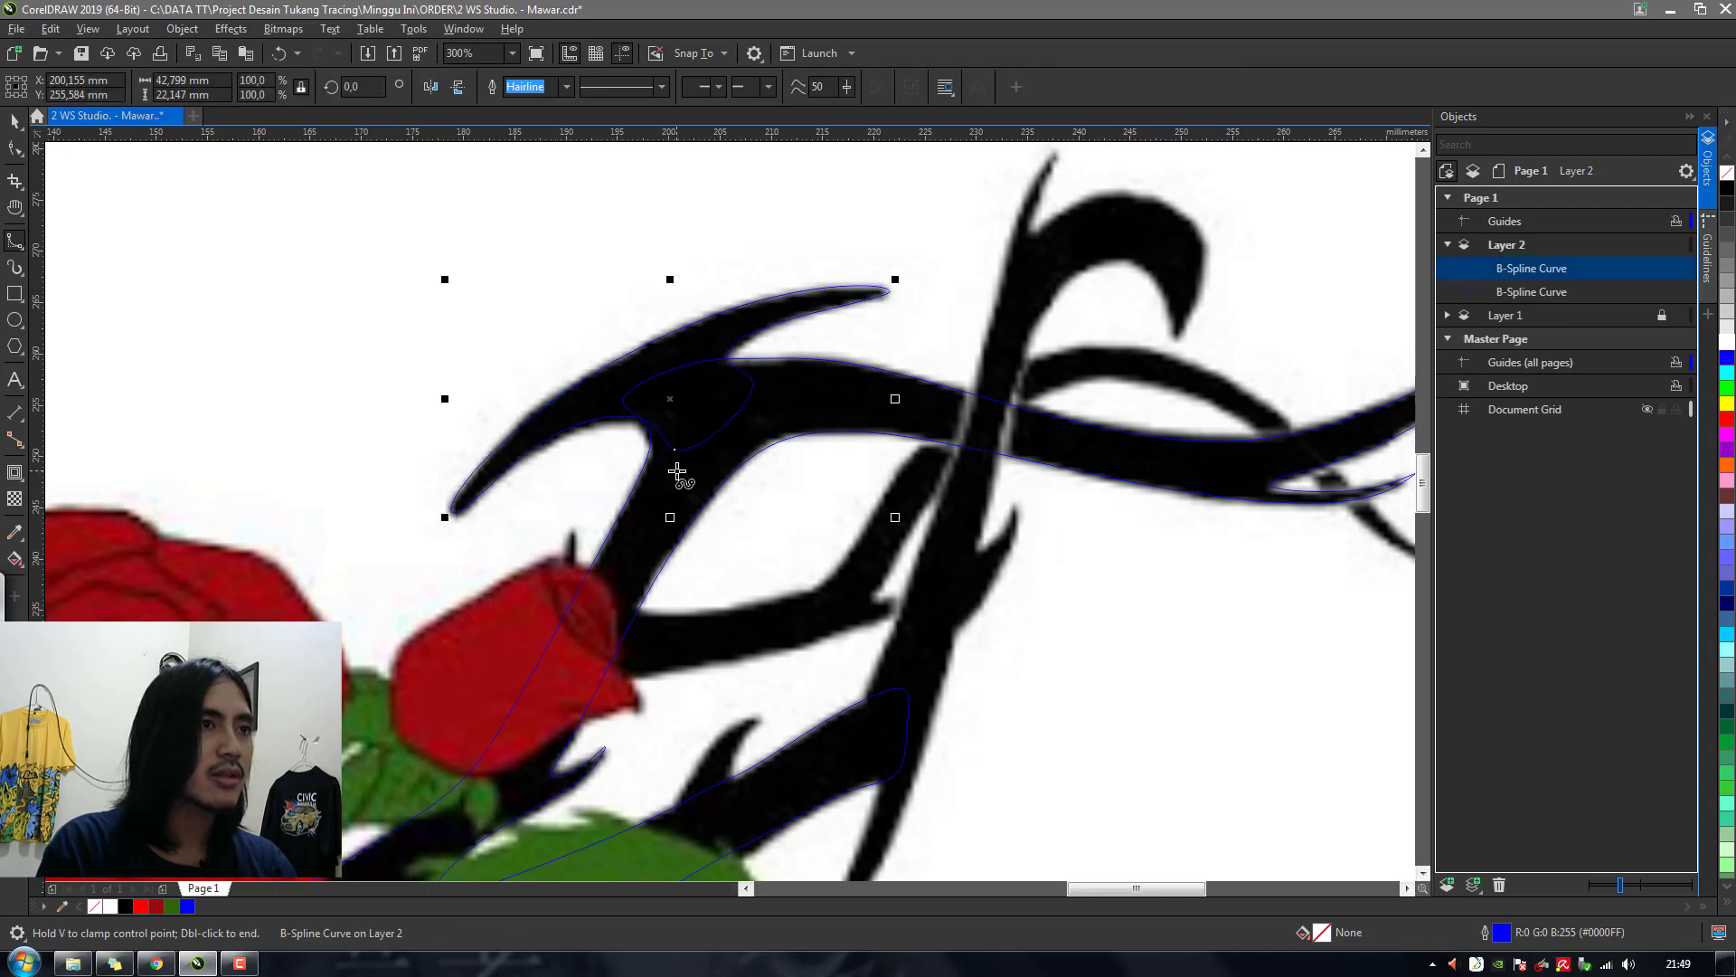
Outline the small thorn on the lower branch with a closed B-spline about 7.6 by 11.9 mm, overlapping the branch outline
{"action": "scroll", "coordinate": [677, 471], "scroll_direction": "down", "scroll_amount": 4}
{"action": "scroll", "coordinate": [723, 407], "scroll_direction": "up", "scroll_amount": 3}
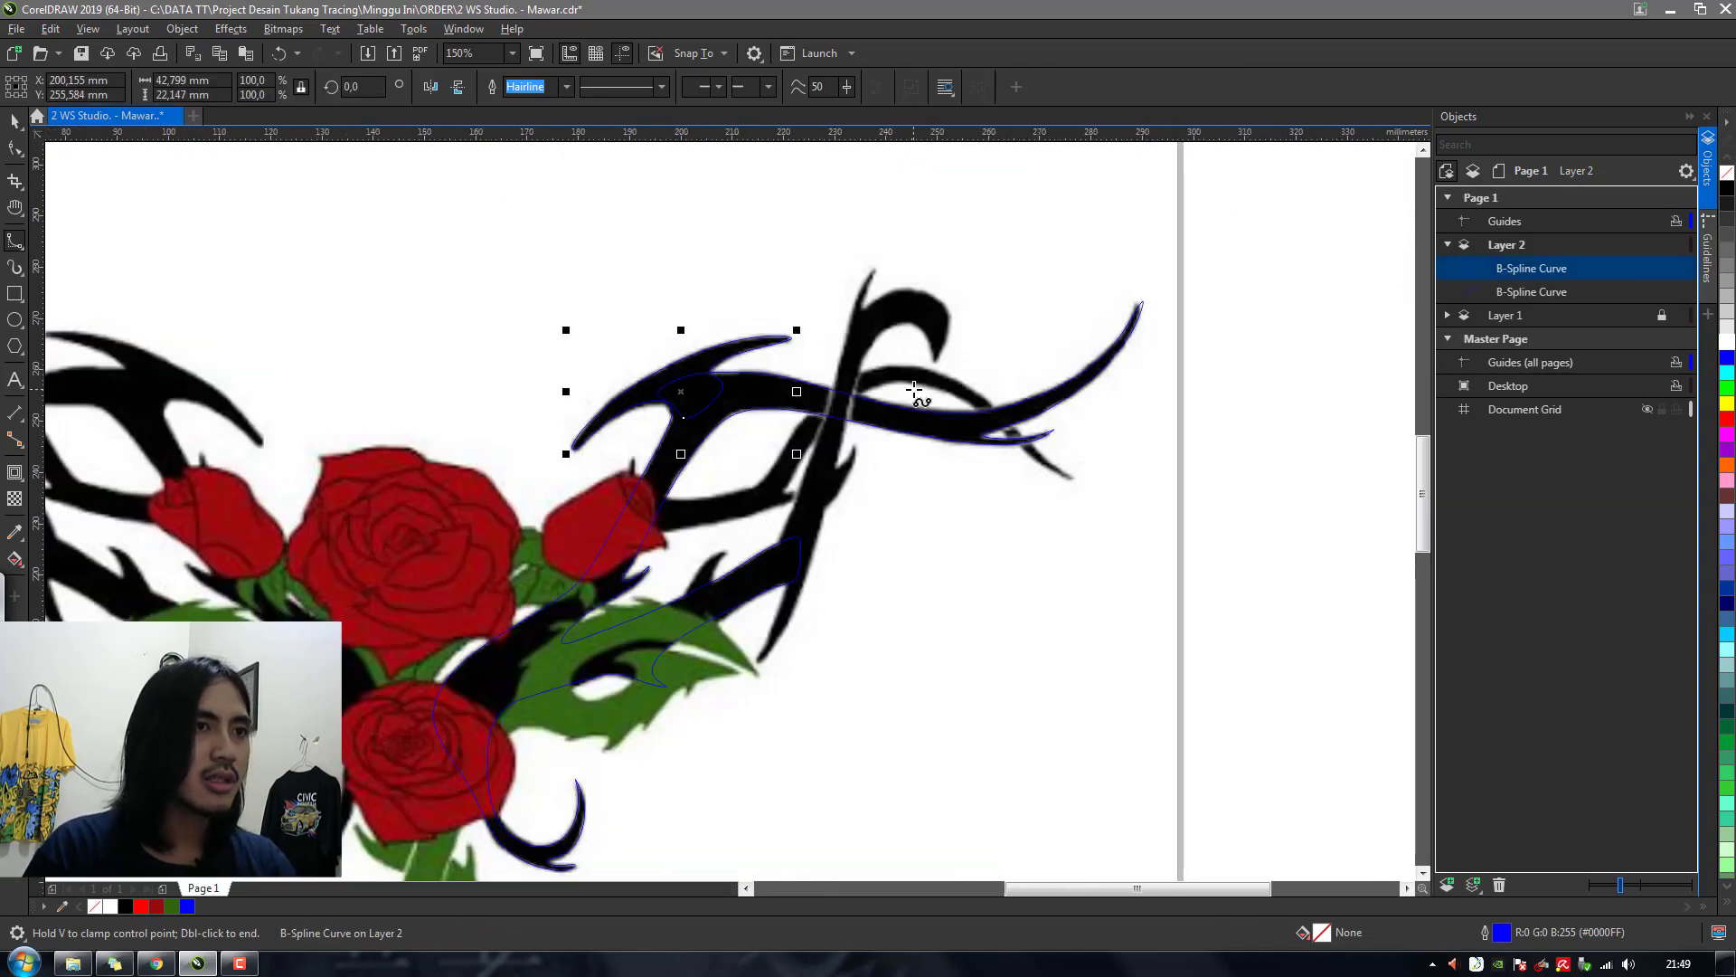
{"action": "scroll", "coordinate": [914, 389], "scroll_direction": "up", "scroll_amount": 1}
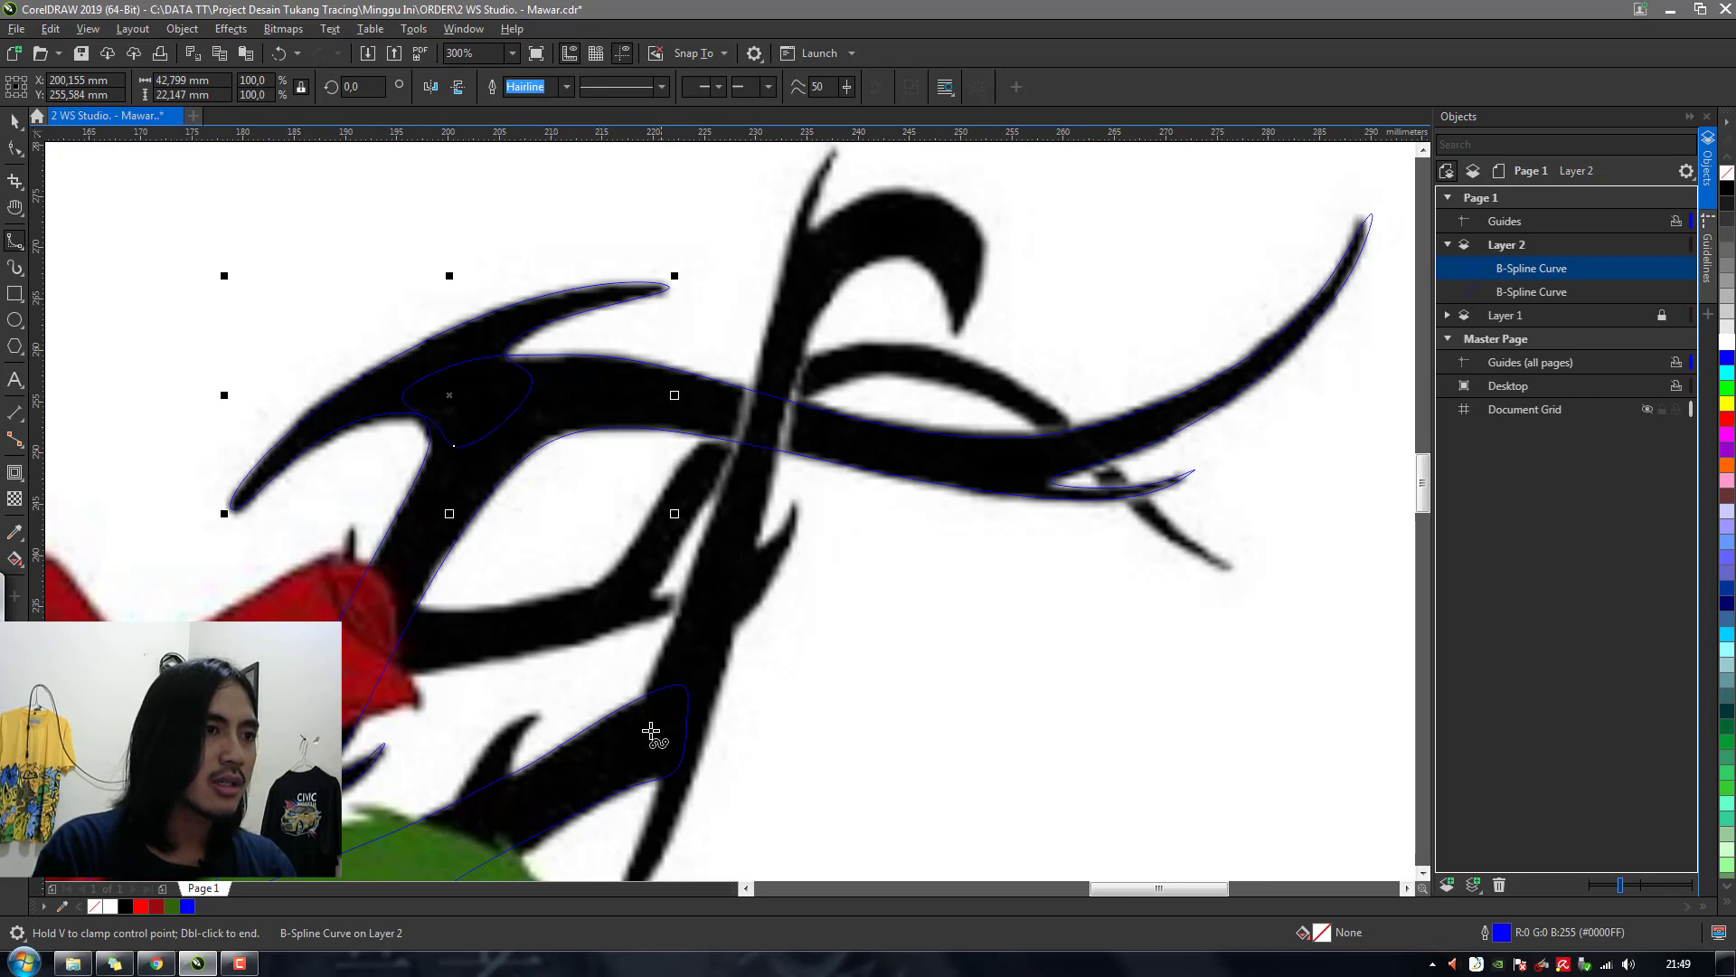
{"action": "left_click", "coordinate": [450, 833]}
{"action": "left_click", "coordinate": [466, 769]}
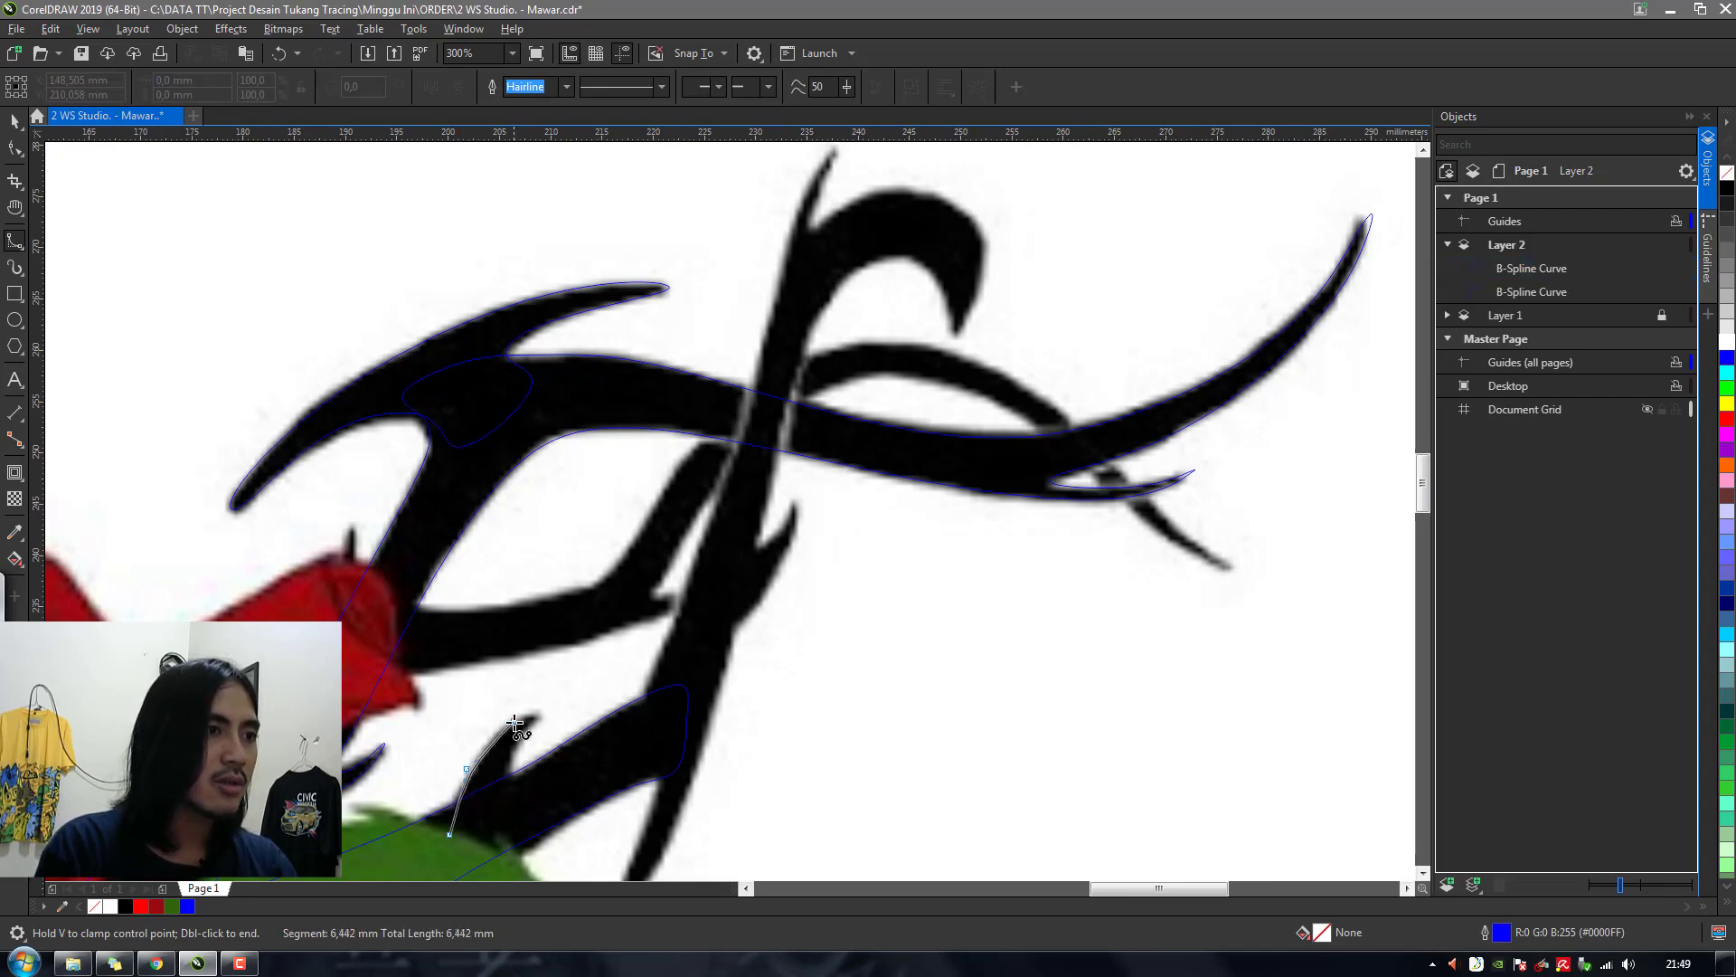
{"action": "left_click", "coordinate": [514, 720]}
{"action": "left_click", "coordinate": [543, 707]}
{"action": "left_click", "coordinate": [507, 740]}
{"action": "left_click", "coordinate": [503, 777]}
{"action": "left_click", "coordinate": [449, 833]}
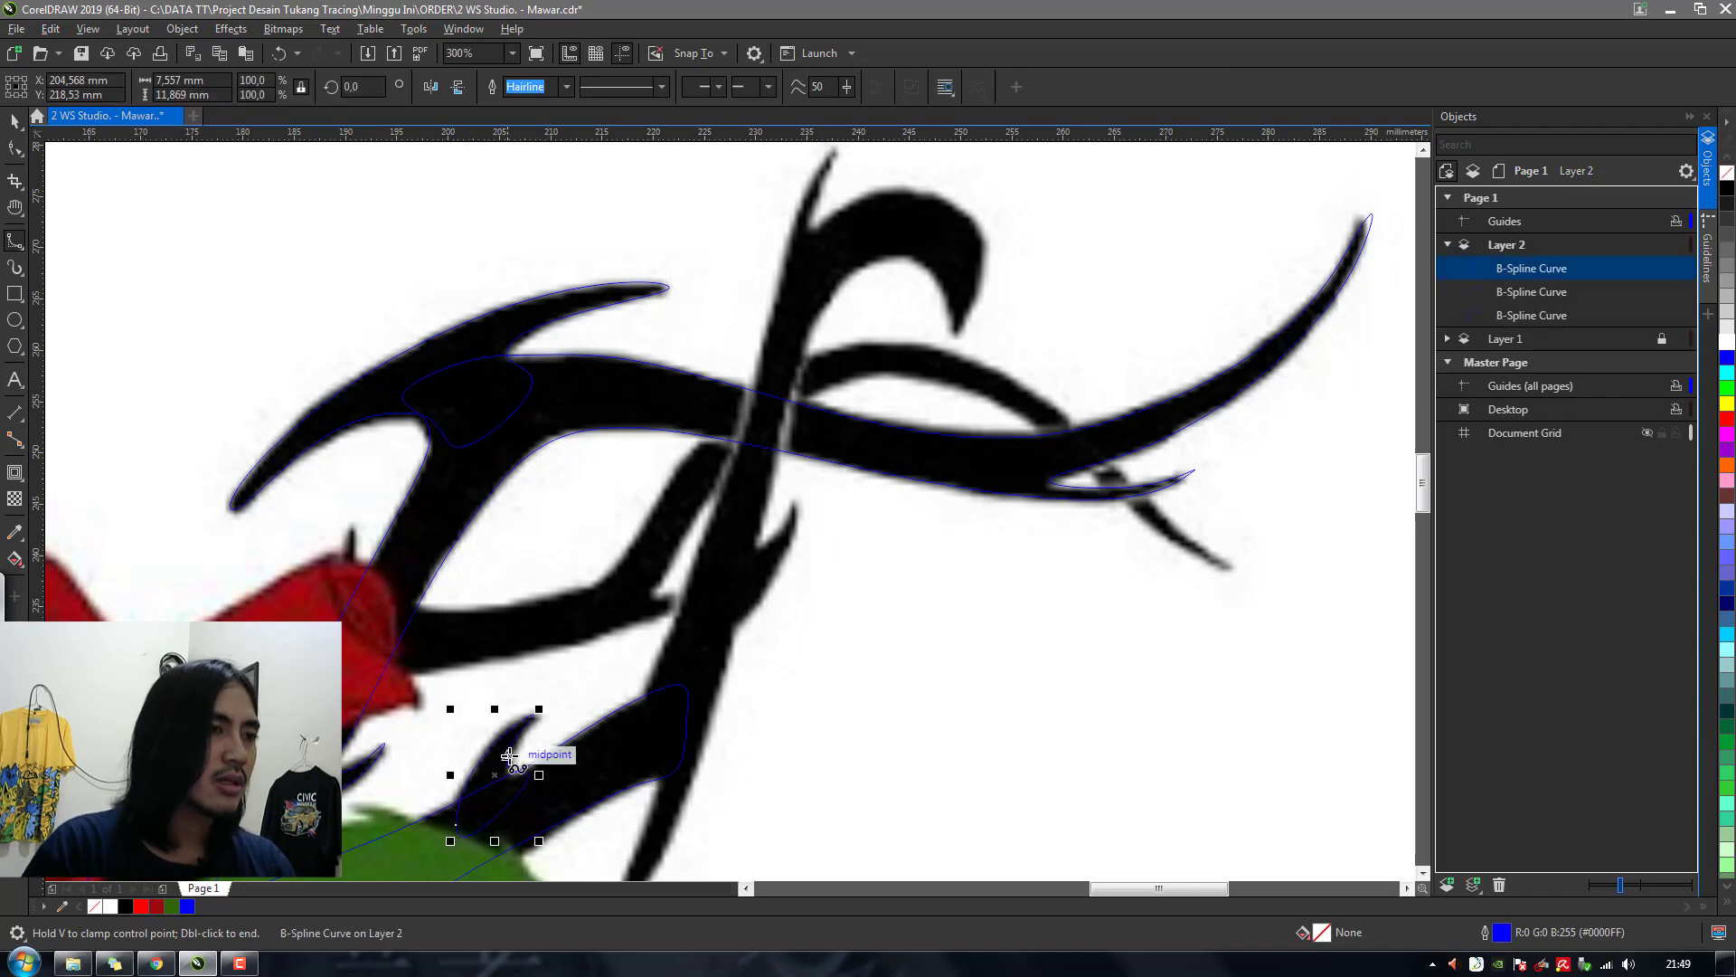
Select the thorn outline together with the long branch outline, move both aside off the lower branch and deselect them
{"action": "scroll", "coordinate": [509, 756], "scroll_direction": "down", "scroll_amount": 3}
{"action": "scroll", "coordinate": [504, 764], "scroll_direction": "up", "scroll_amount": 5}
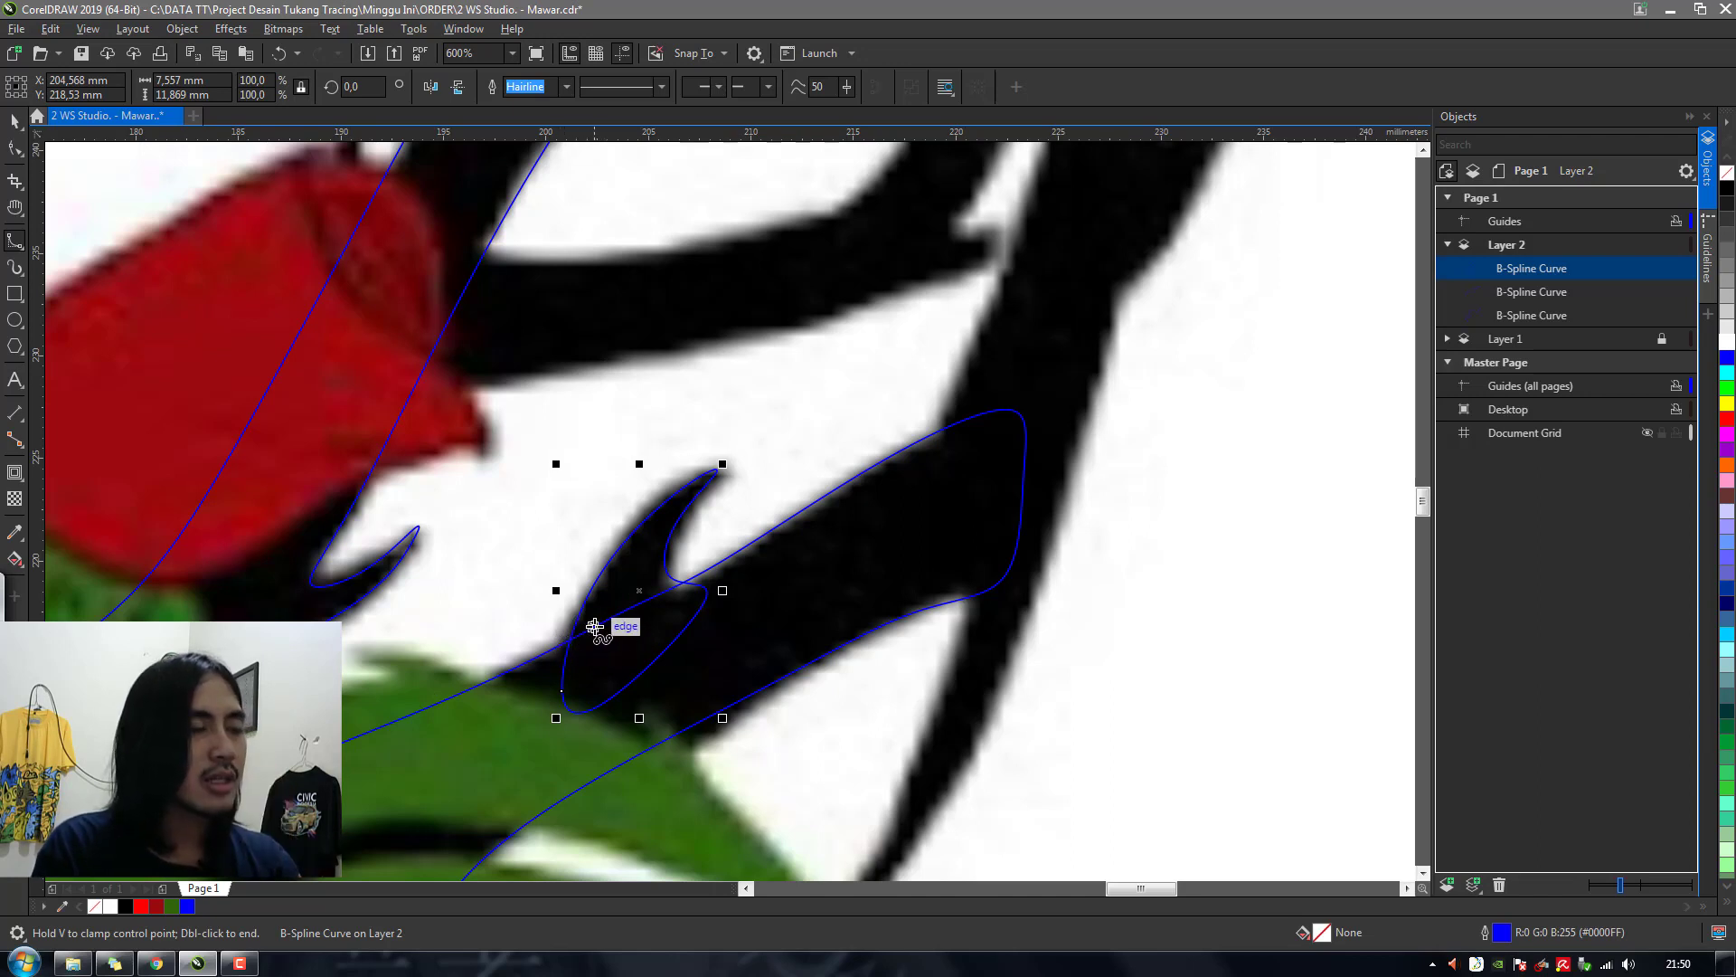
{"action": "key", "text": "space"}
{"action": "left_click", "coordinate": [744, 607], "text": "shift"}
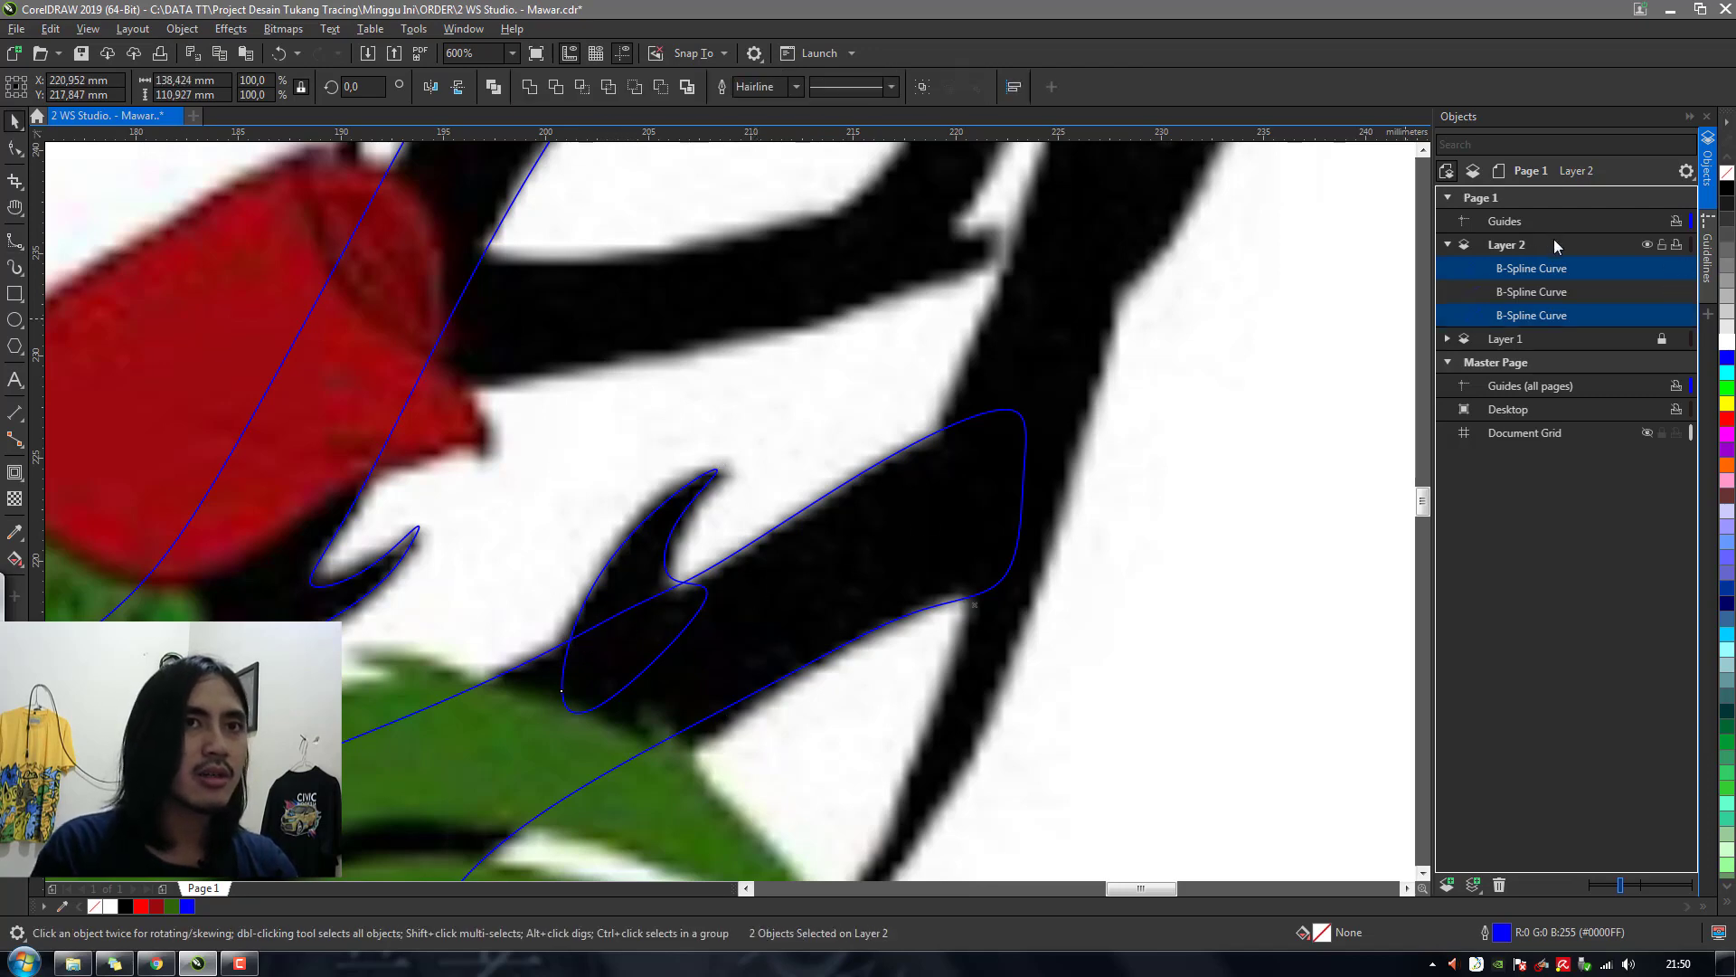
{"action": "left_click_drag", "start_coordinate": [666, 624], "coordinate": [185, 620]}
{"action": "left_click", "coordinate": [679, 576]}
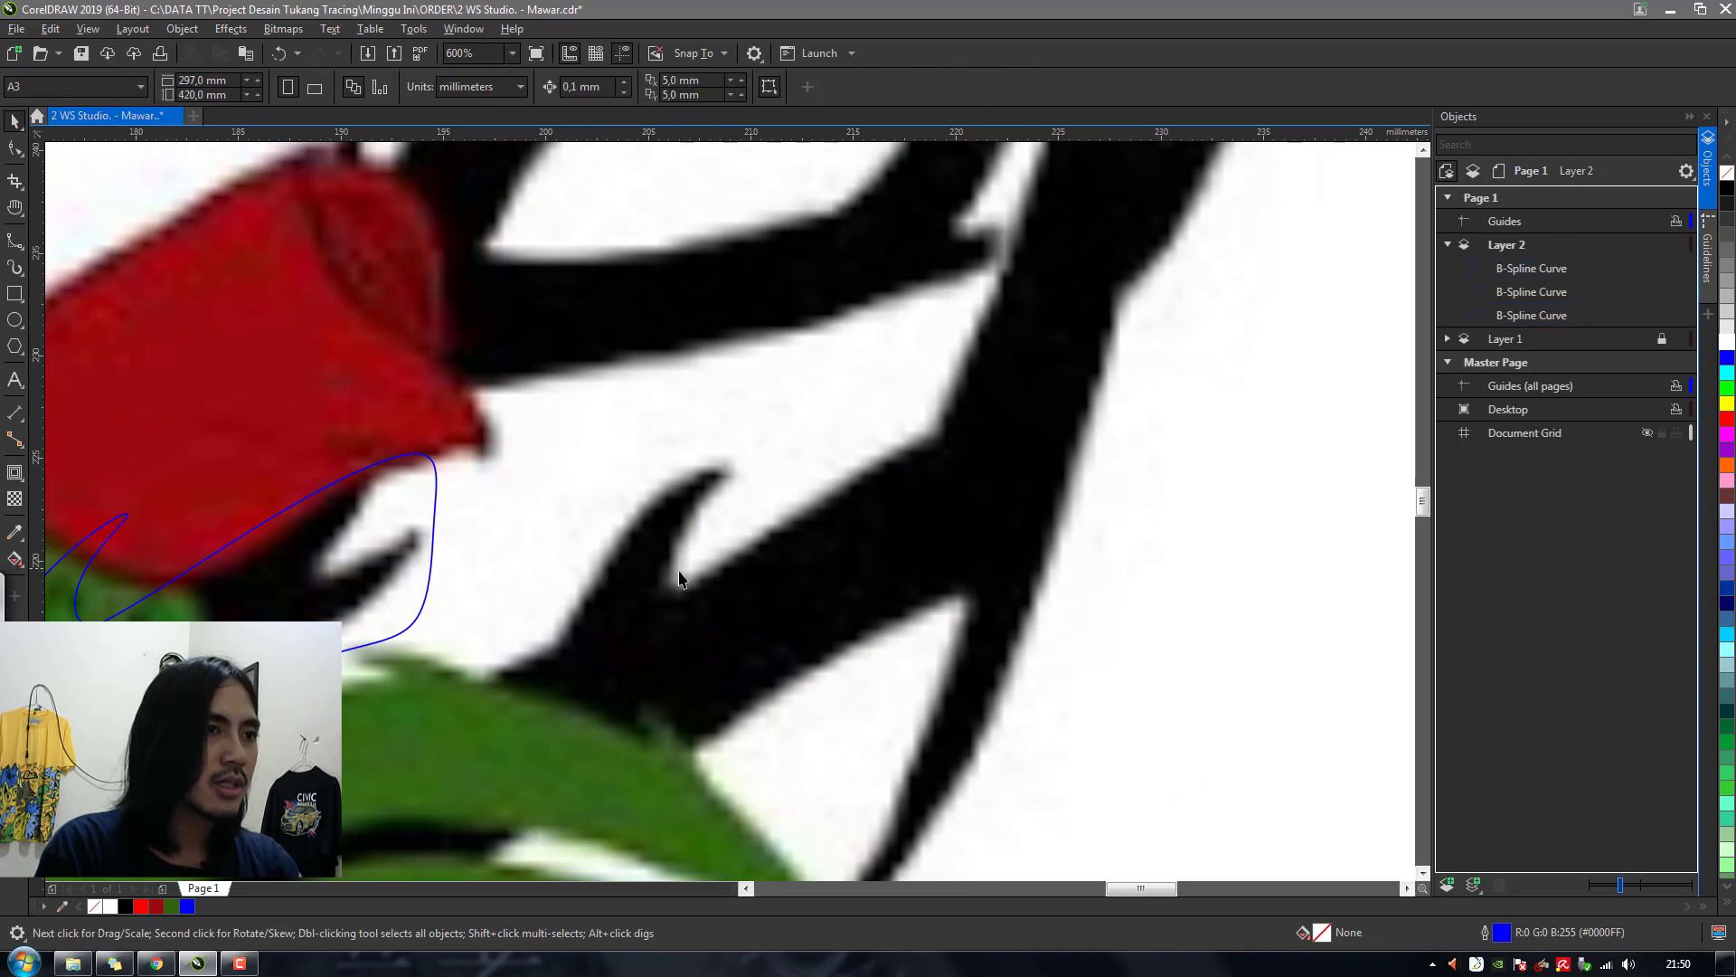
Try tracing the lower branch's upper edge, its notch and the thorn as one continuous B-spline
{"action": "key", "text": "space"}
{"action": "left_click", "coordinate": [820, 498]}
{"action": "left_click", "coordinate": [691, 591]}
{"action": "left_click", "coordinate": [657, 594]}
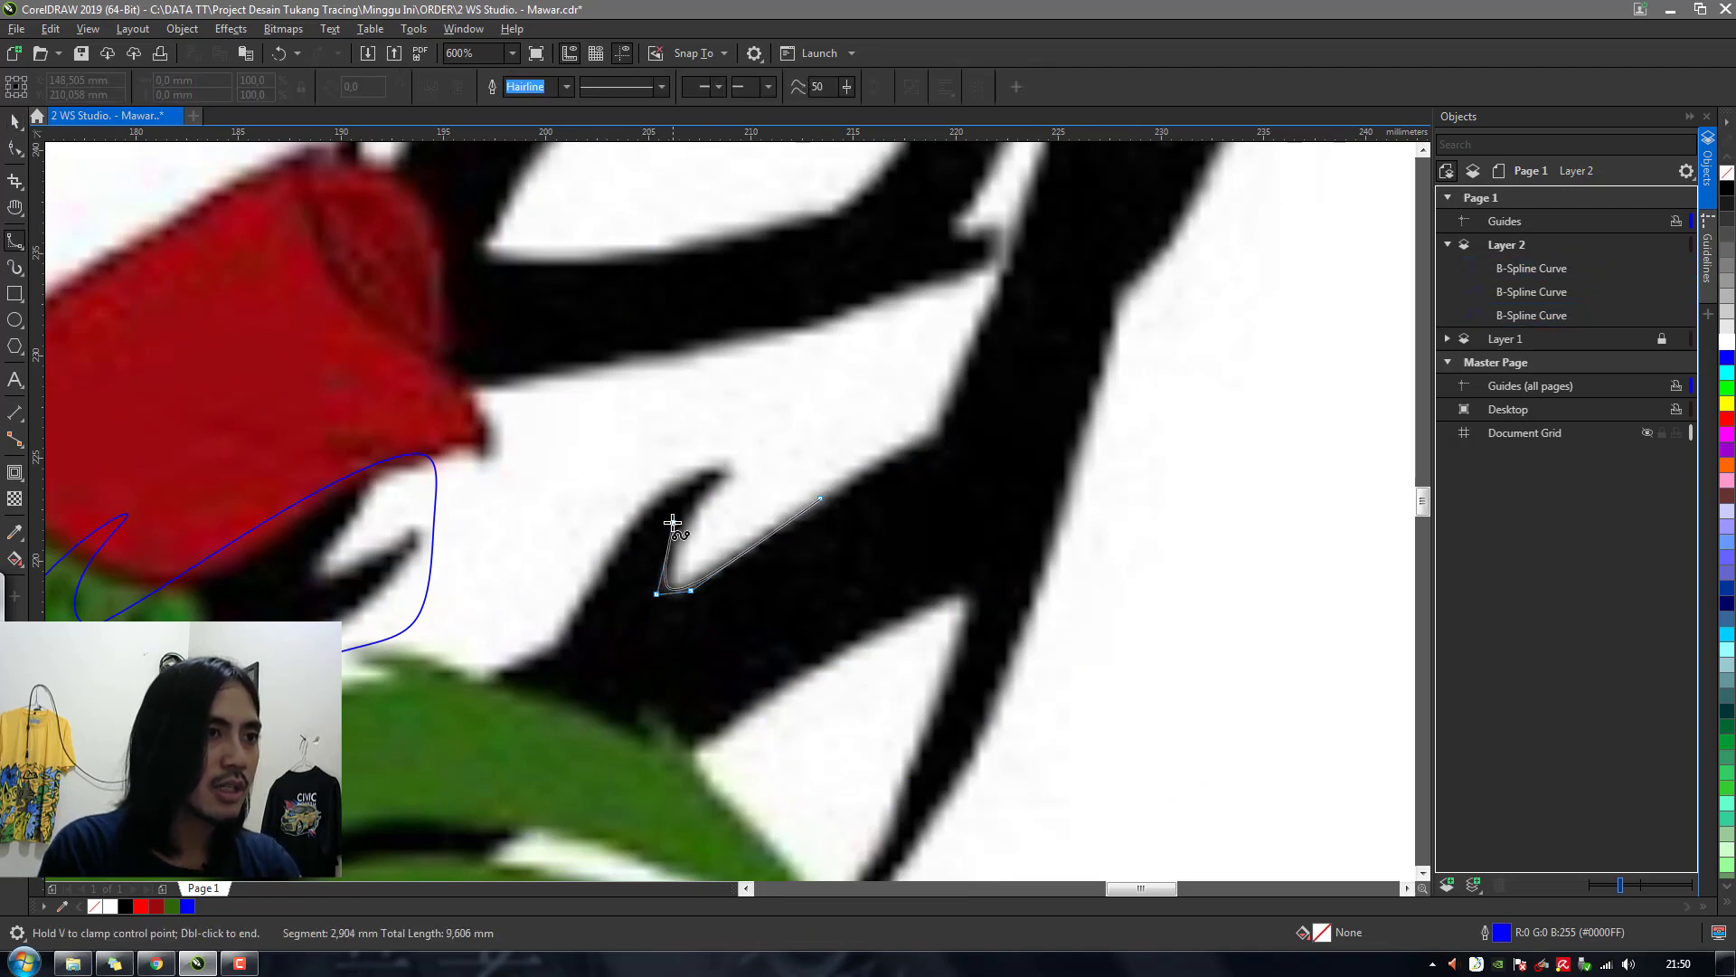
{"action": "left_click", "coordinate": [670, 521]}
{"action": "left_click", "coordinate": [723, 457]}
{"action": "left_click", "coordinate": [627, 524]}
{"action": "left_click", "coordinate": [571, 615]}
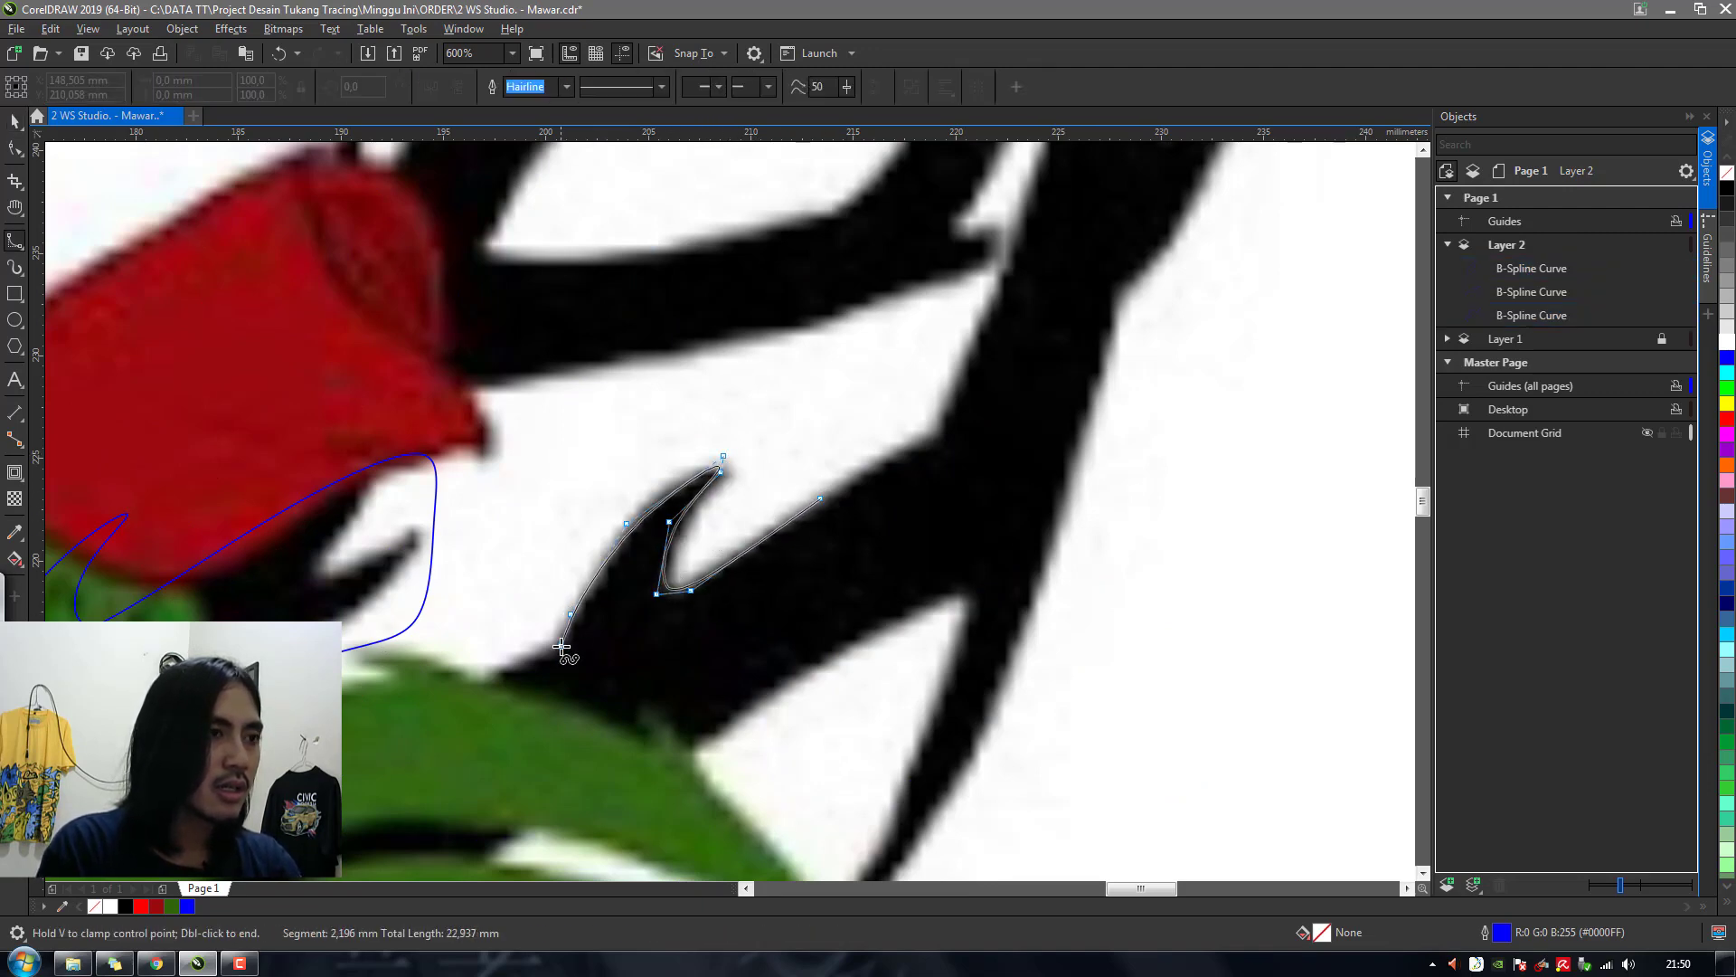
Try ending and extending the trial curve at the thorn's base, and undo back to the outlines' original positions
{"action": "double_click", "coordinate": [561, 644]}
{"action": "left_click", "coordinate": [560, 643]}
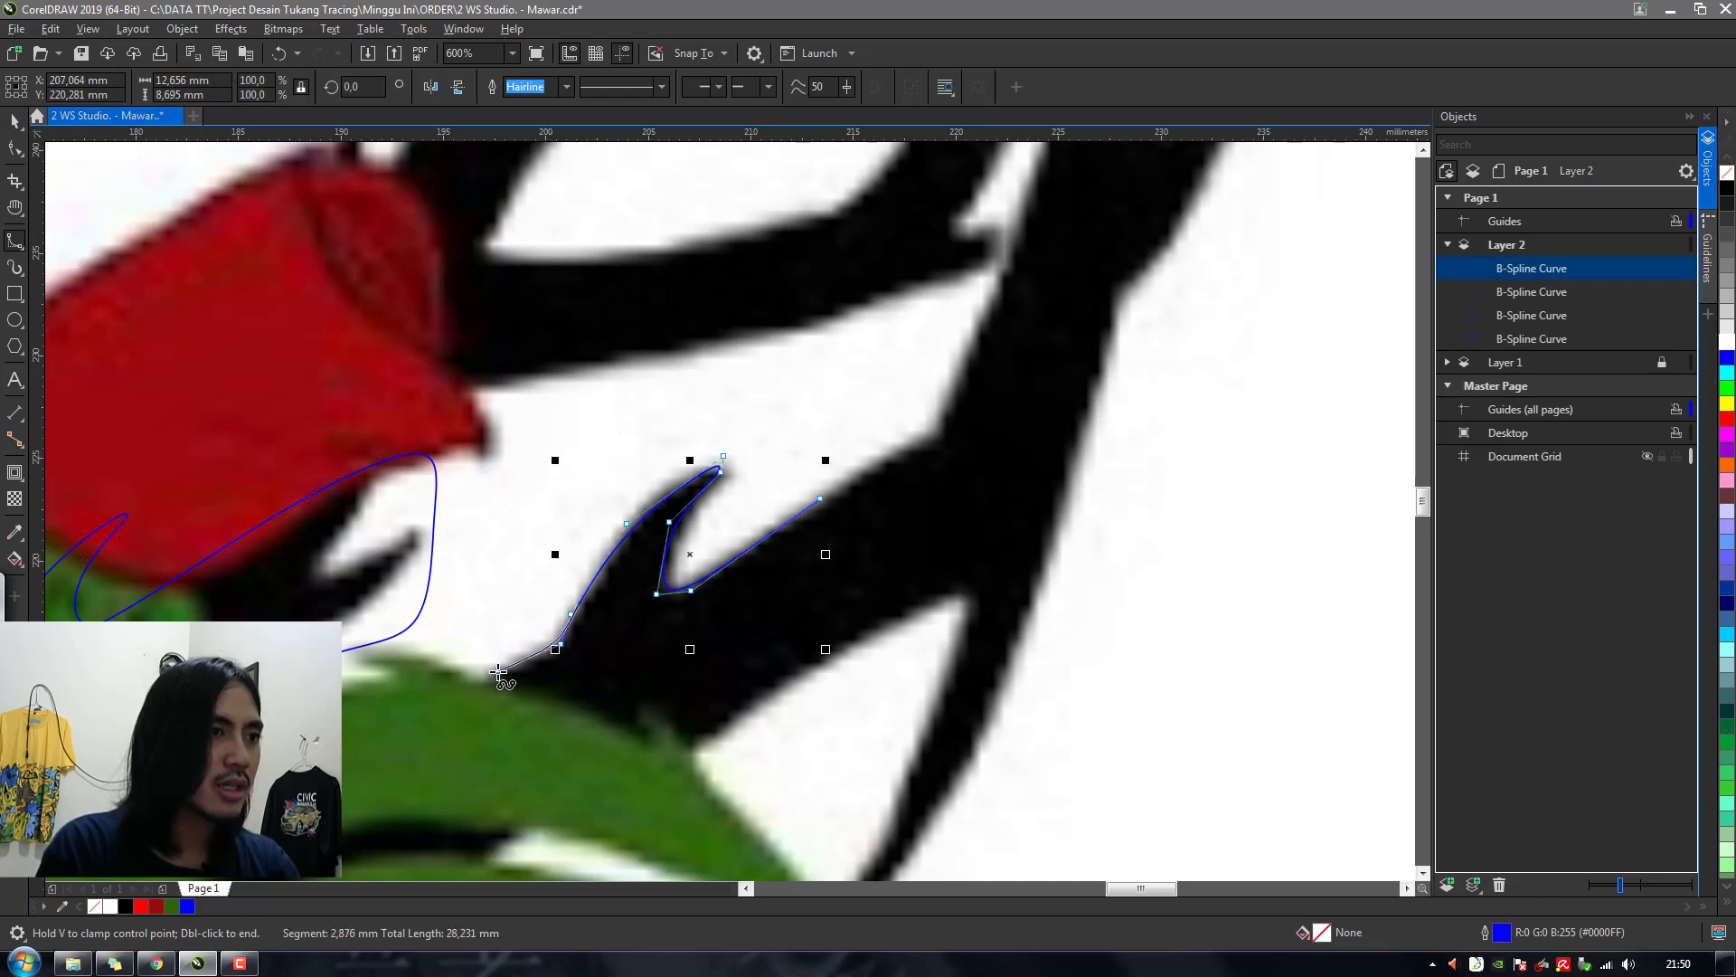
{"action": "double_click", "coordinate": [498, 673]}
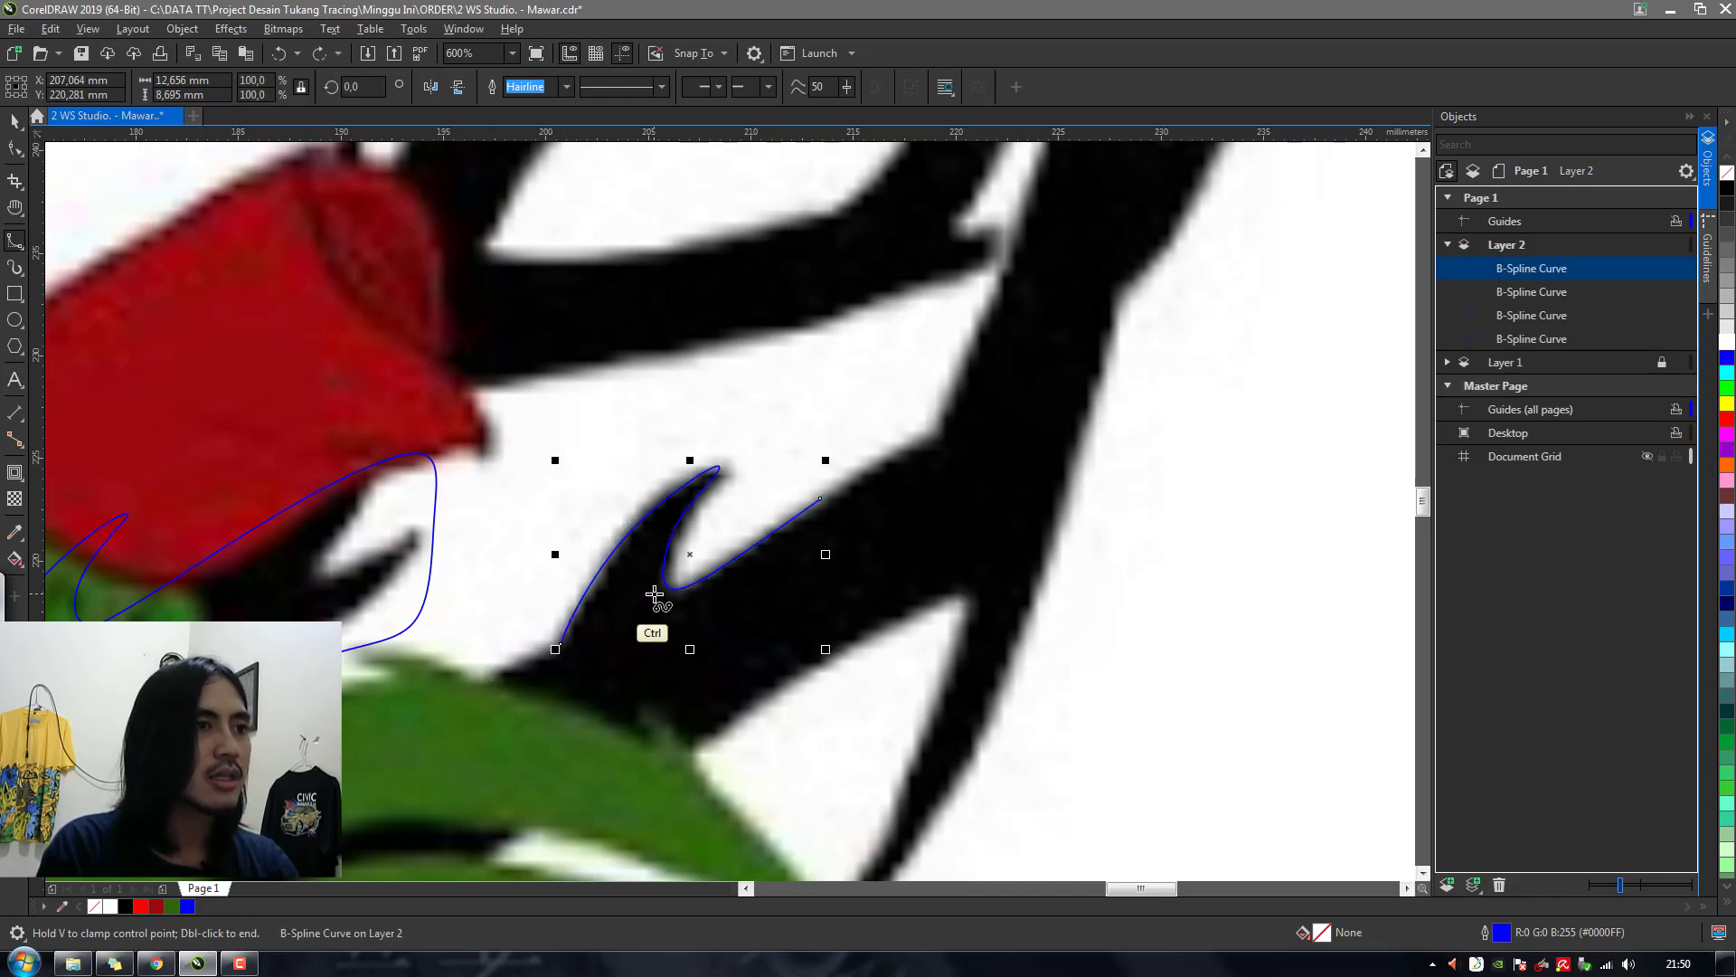
{"action": "key", "text": "ctrl+z"}
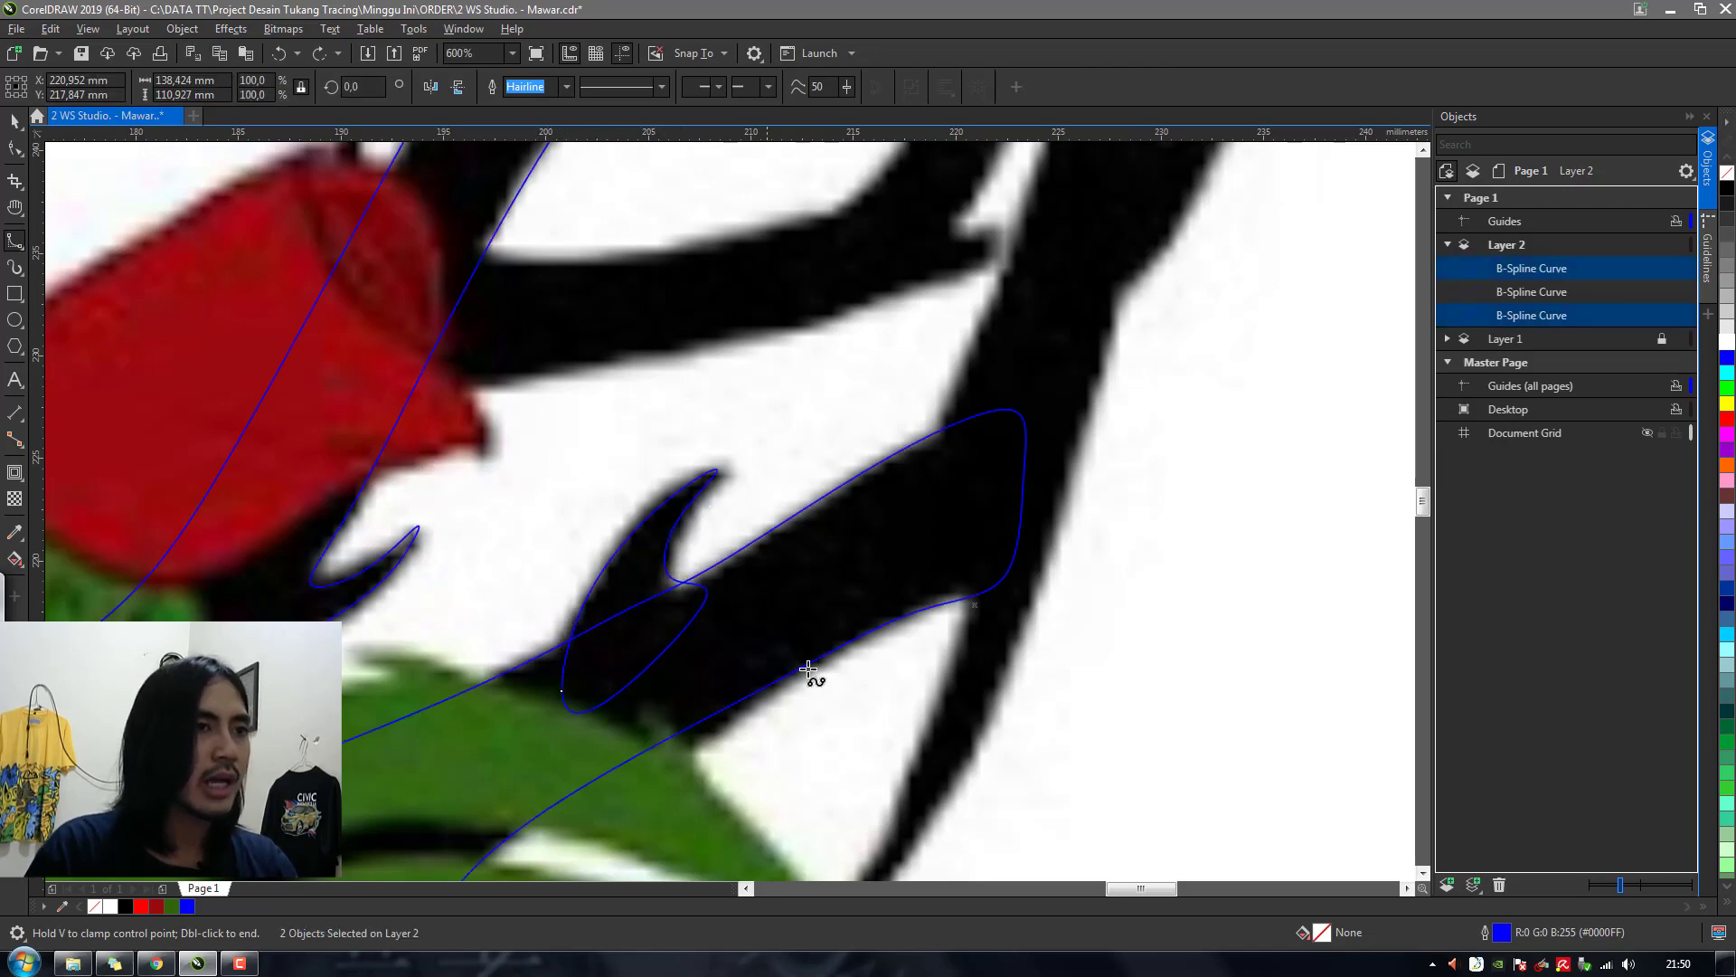
Start a B-spline near the lower tip of the tall upright blade and trace up its outer edge to the branch crossing
{"action": "scroll", "coordinate": [812, 670], "scroll_direction": "down", "scroll_amount": 2}
{"action": "scroll", "coordinate": [812, 669], "scroll_direction": "down", "scroll_amount": 2}
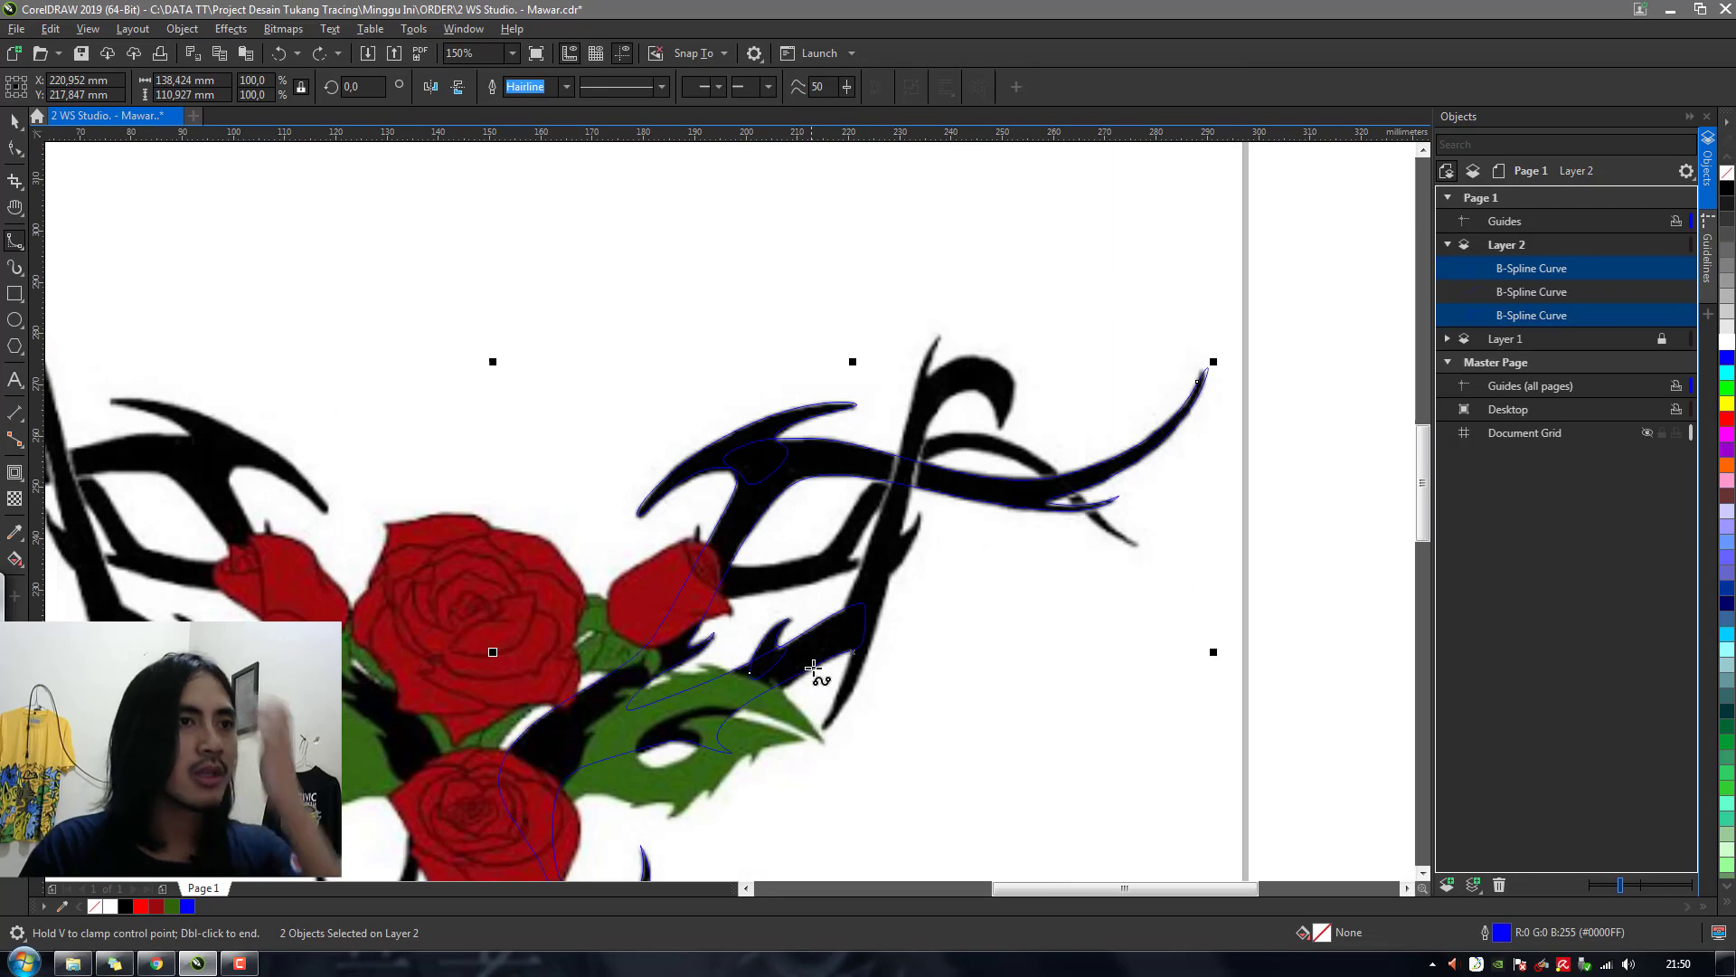
{"action": "scroll", "coordinate": [931, 560], "scroll_direction": "up", "scroll_amount": 2}
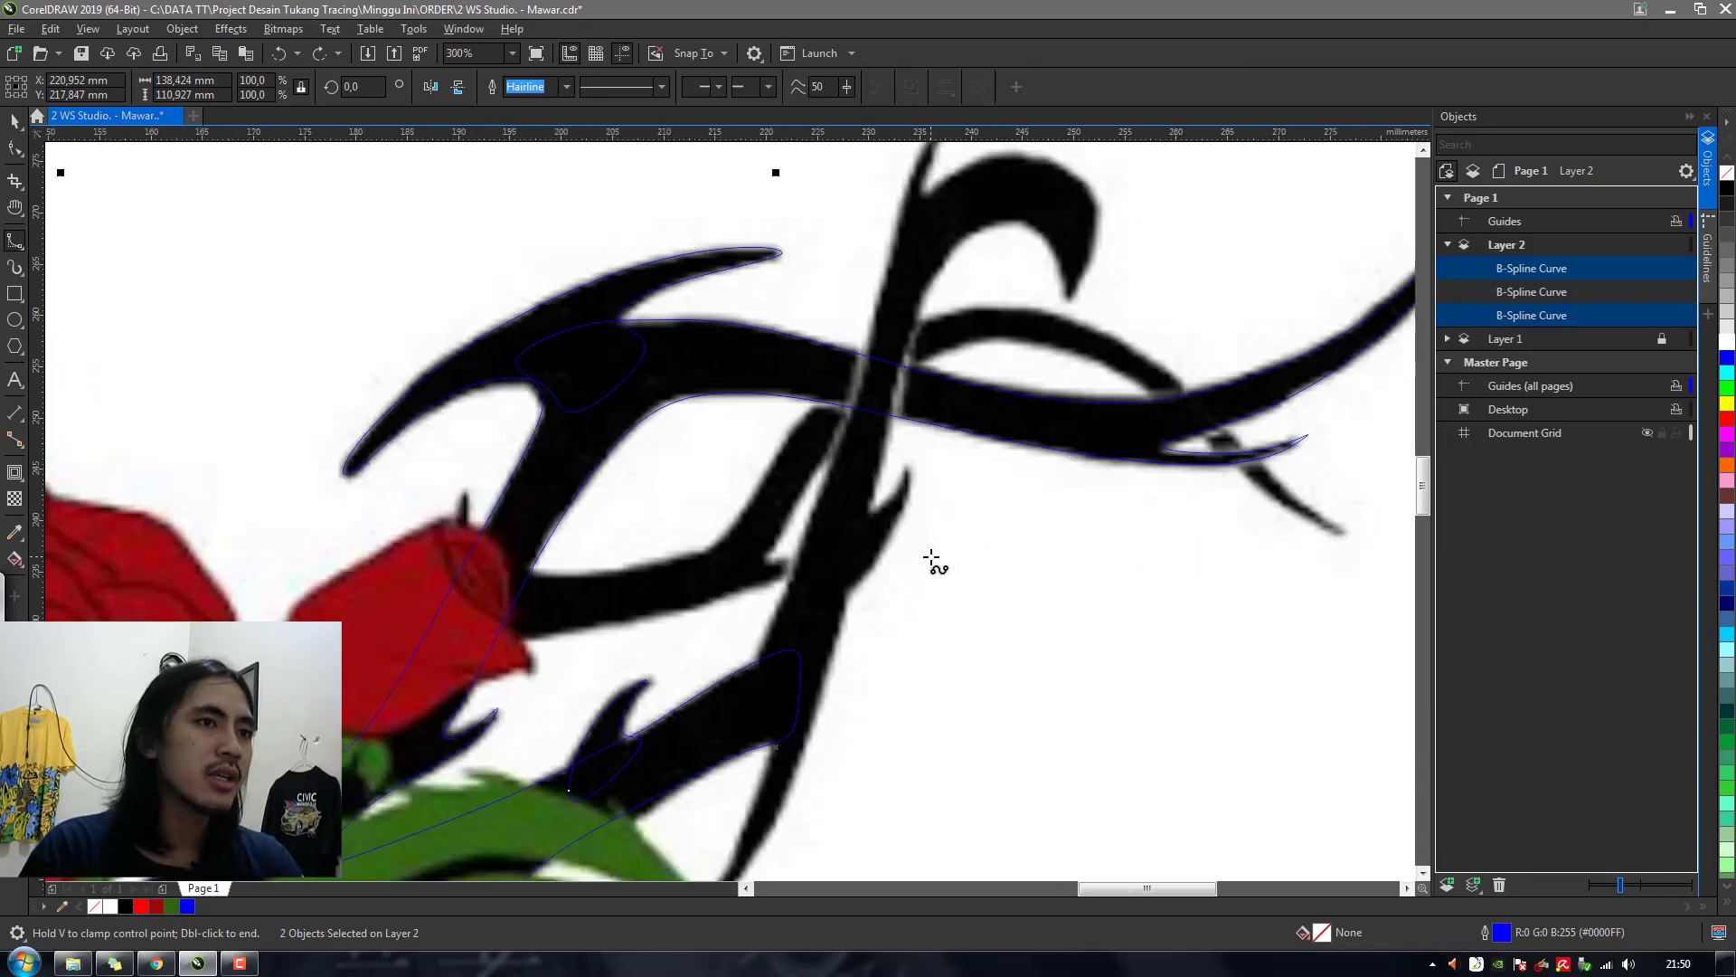
{"action": "scroll", "coordinate": [918, 588], "scroll_direction": "down", "scroll_amount": 2}
{"action": "scroll", "coordinate": [919, 590], "scroll_direction": "up", "scroll_amount": 2}
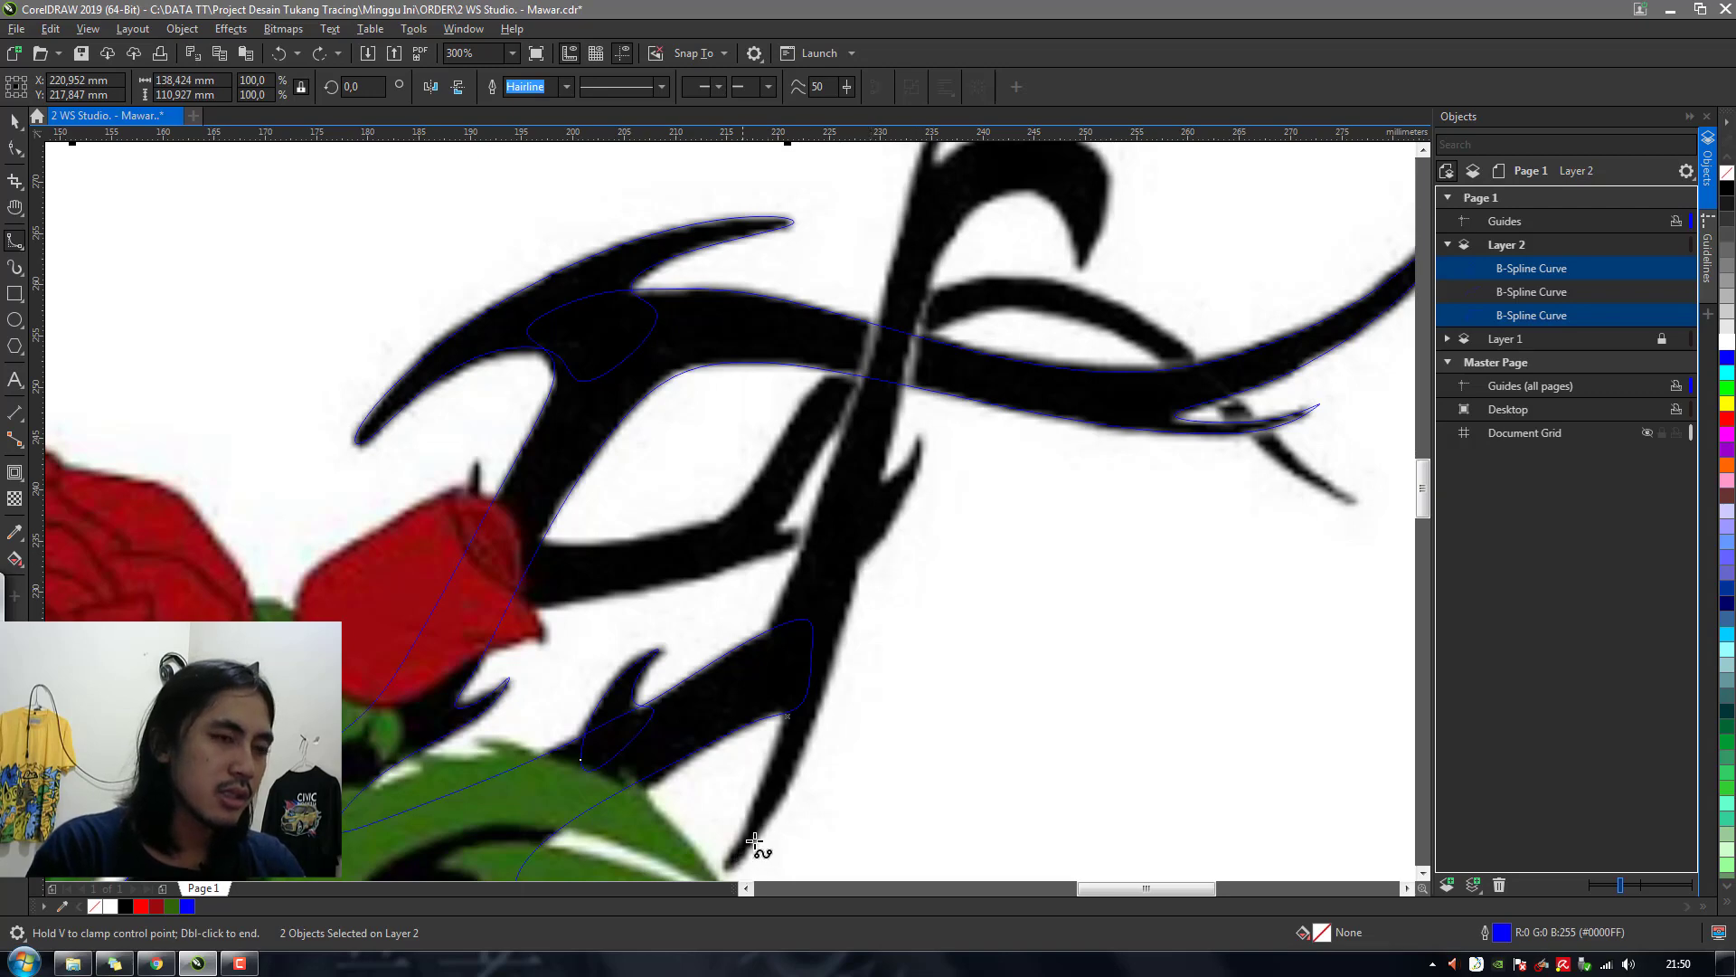
{"action": "left_click", "coordinate": [801, 765]}
{"action": "left_click", "coordinate": [853, 594]}
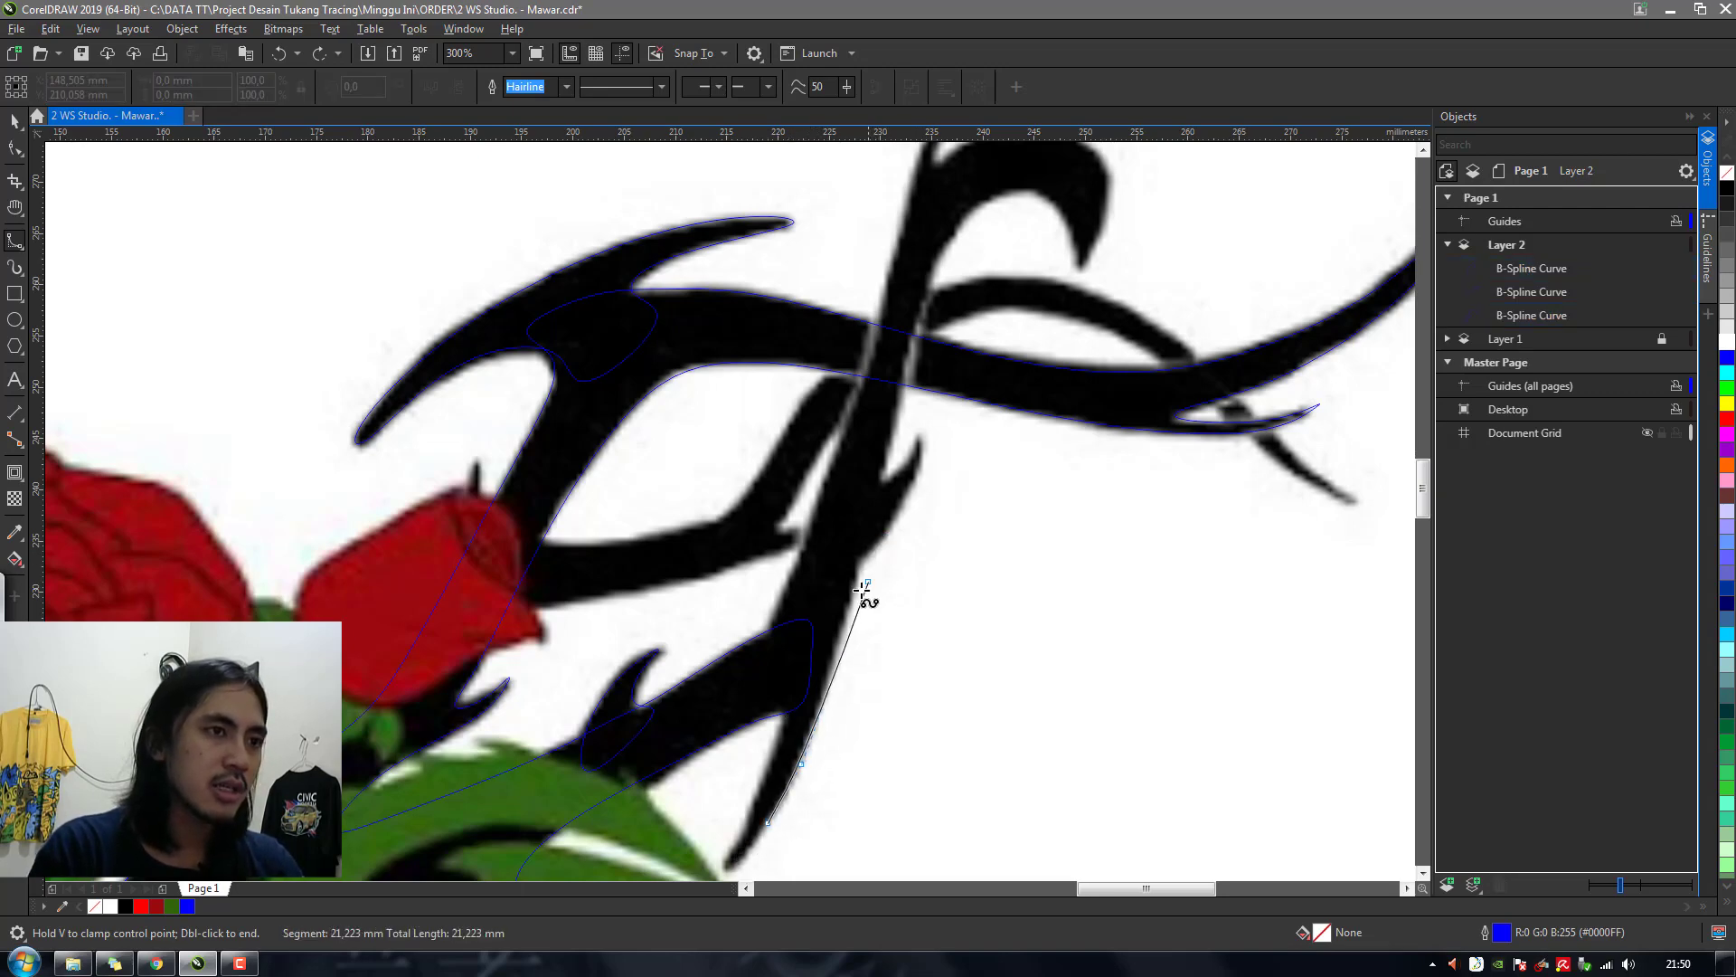
{"action": "left_click", "coordinate": [886, 460]}
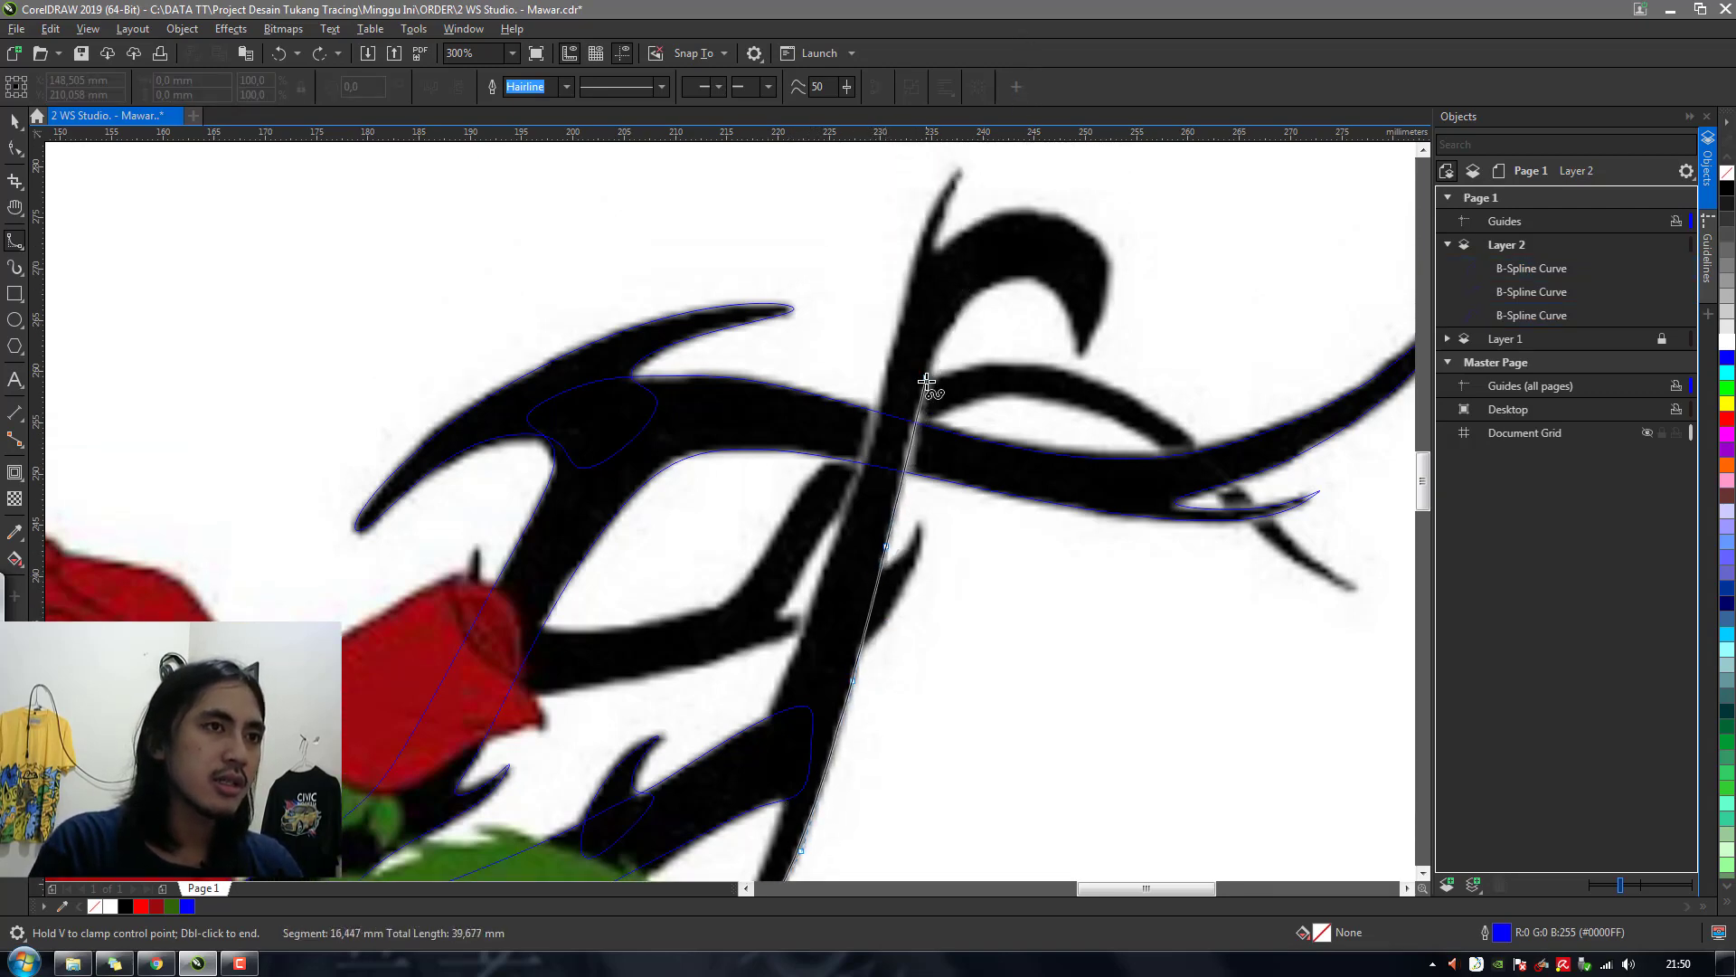
Continue the B-spline around the inner and outer curves of the blade's hook and around the pointed spike beside it
{"action": "left_click", "coordinate": [925, 367]}
{"action": "left_click", "coordinate": [947, 315]}
{"action": "left_click", "coordinate": [1004, 267]}
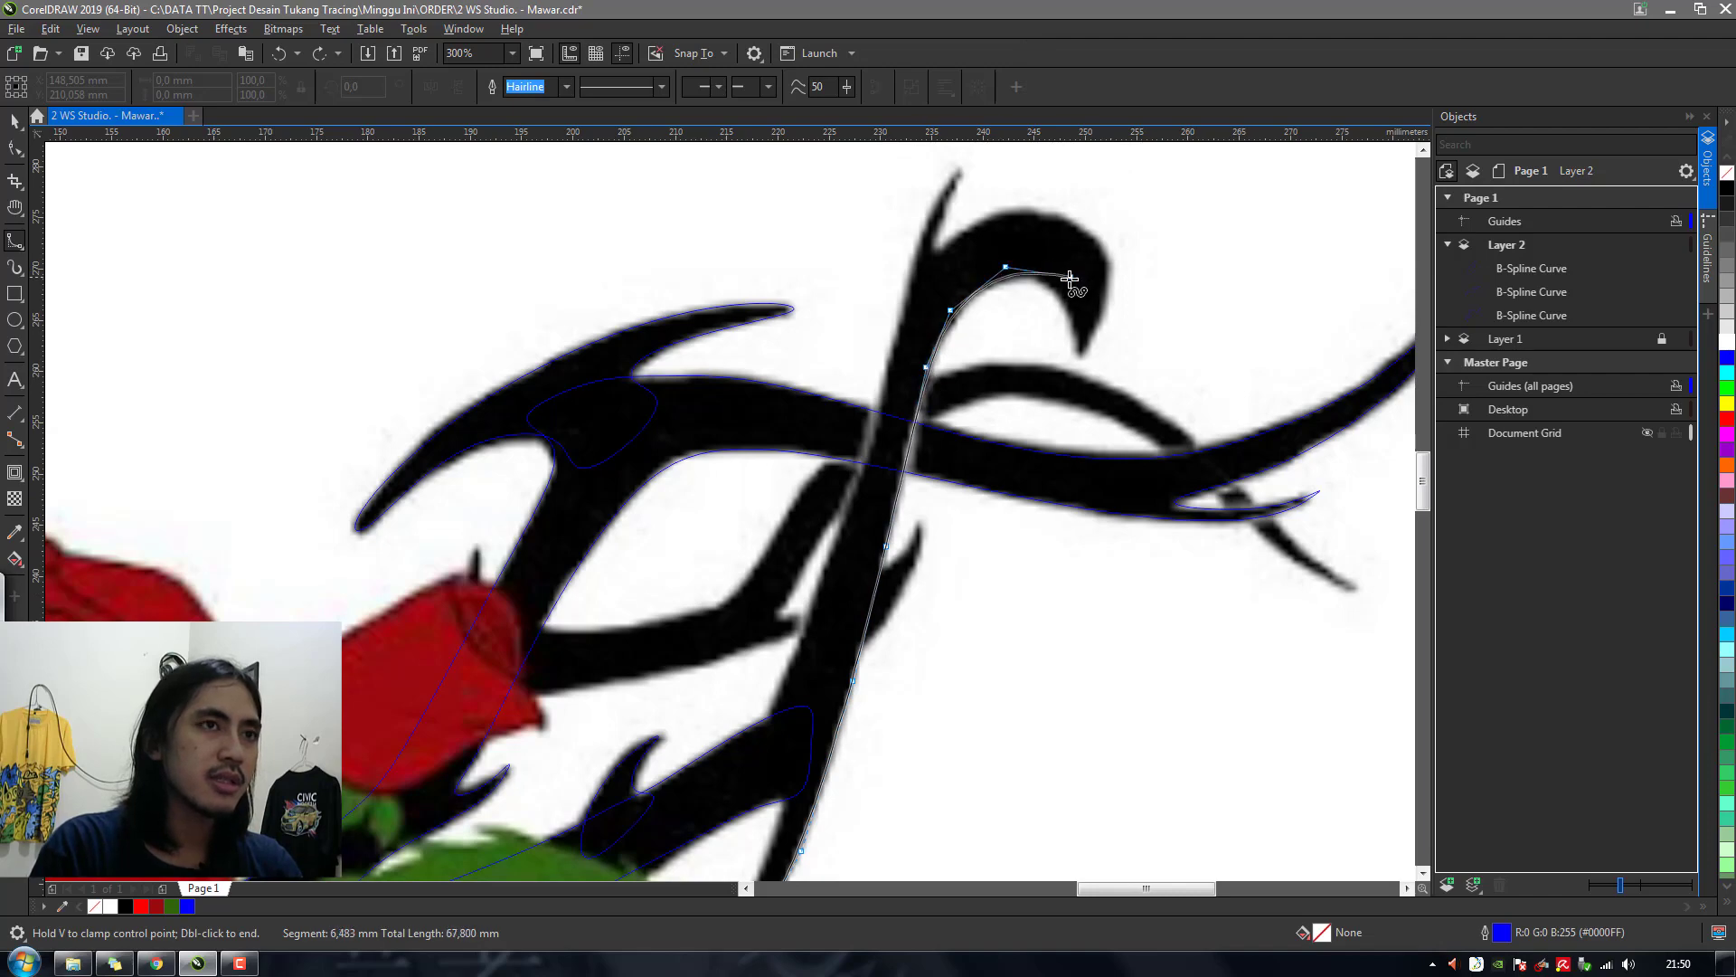
{"action": "left_click", "coordinate": [1081, 374]}
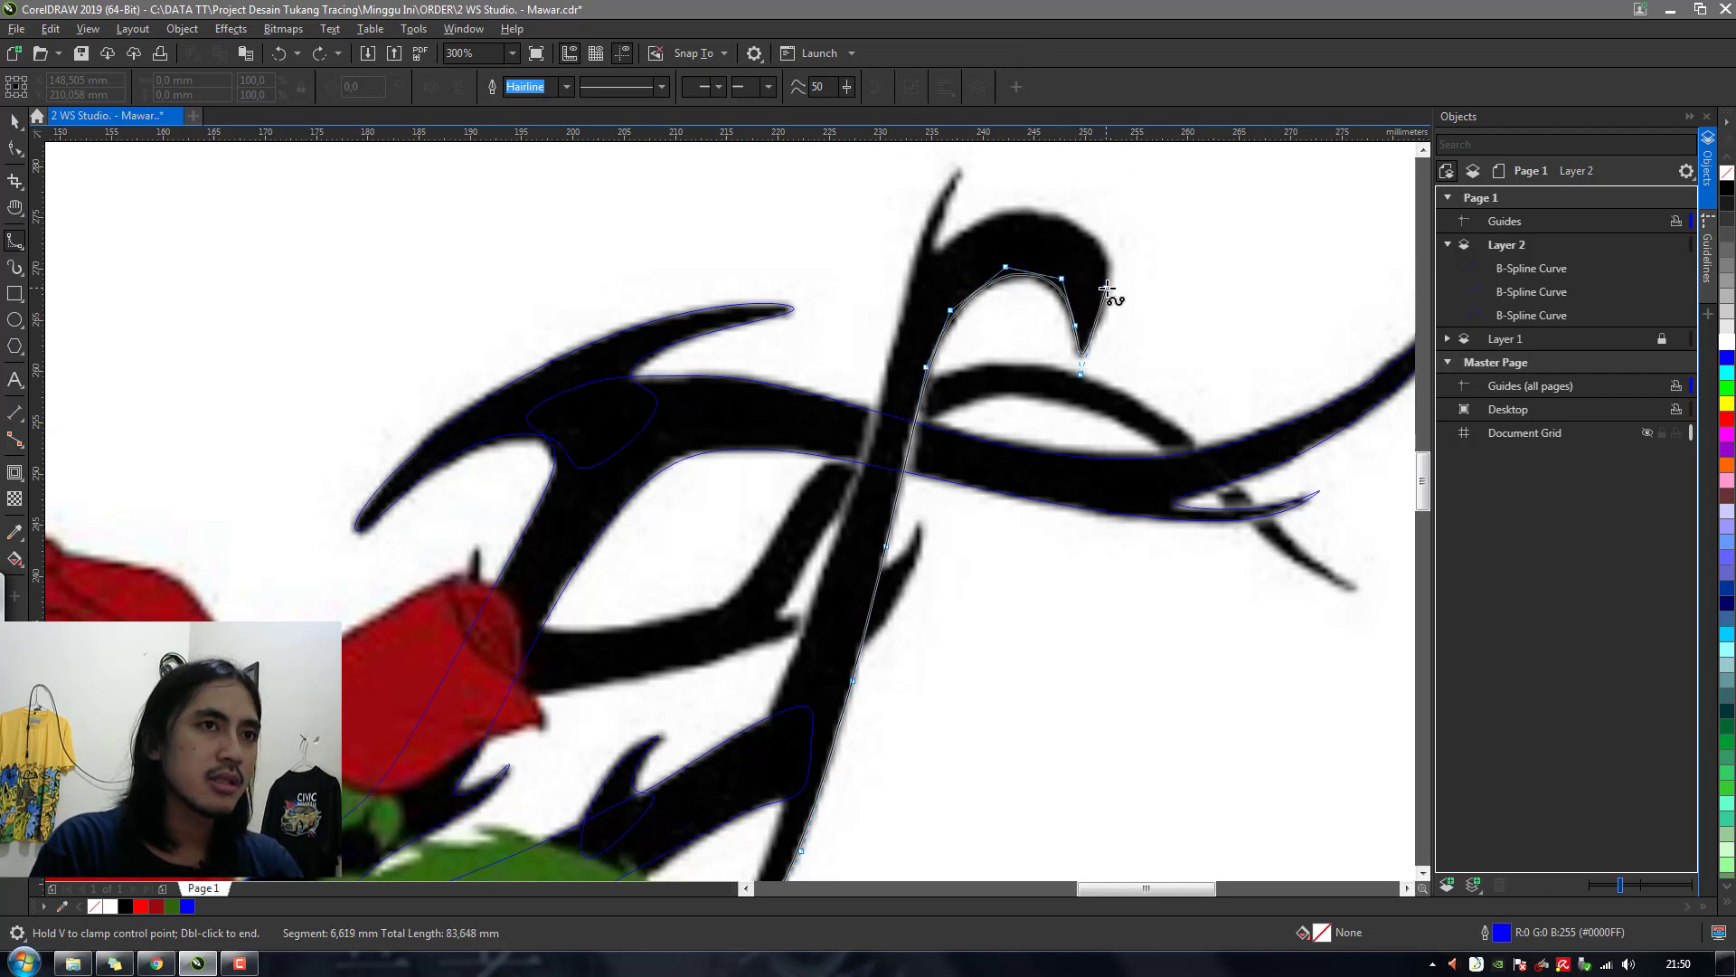
{"action": "left_click", "coordinate": [1110, 282]}
{"action": "left_click", "coordinate": [1058, 202]}
{"action": "left_click", "coordinate": [971, 215]}
{"action": "left_click", "coordinate": [921, 229]}
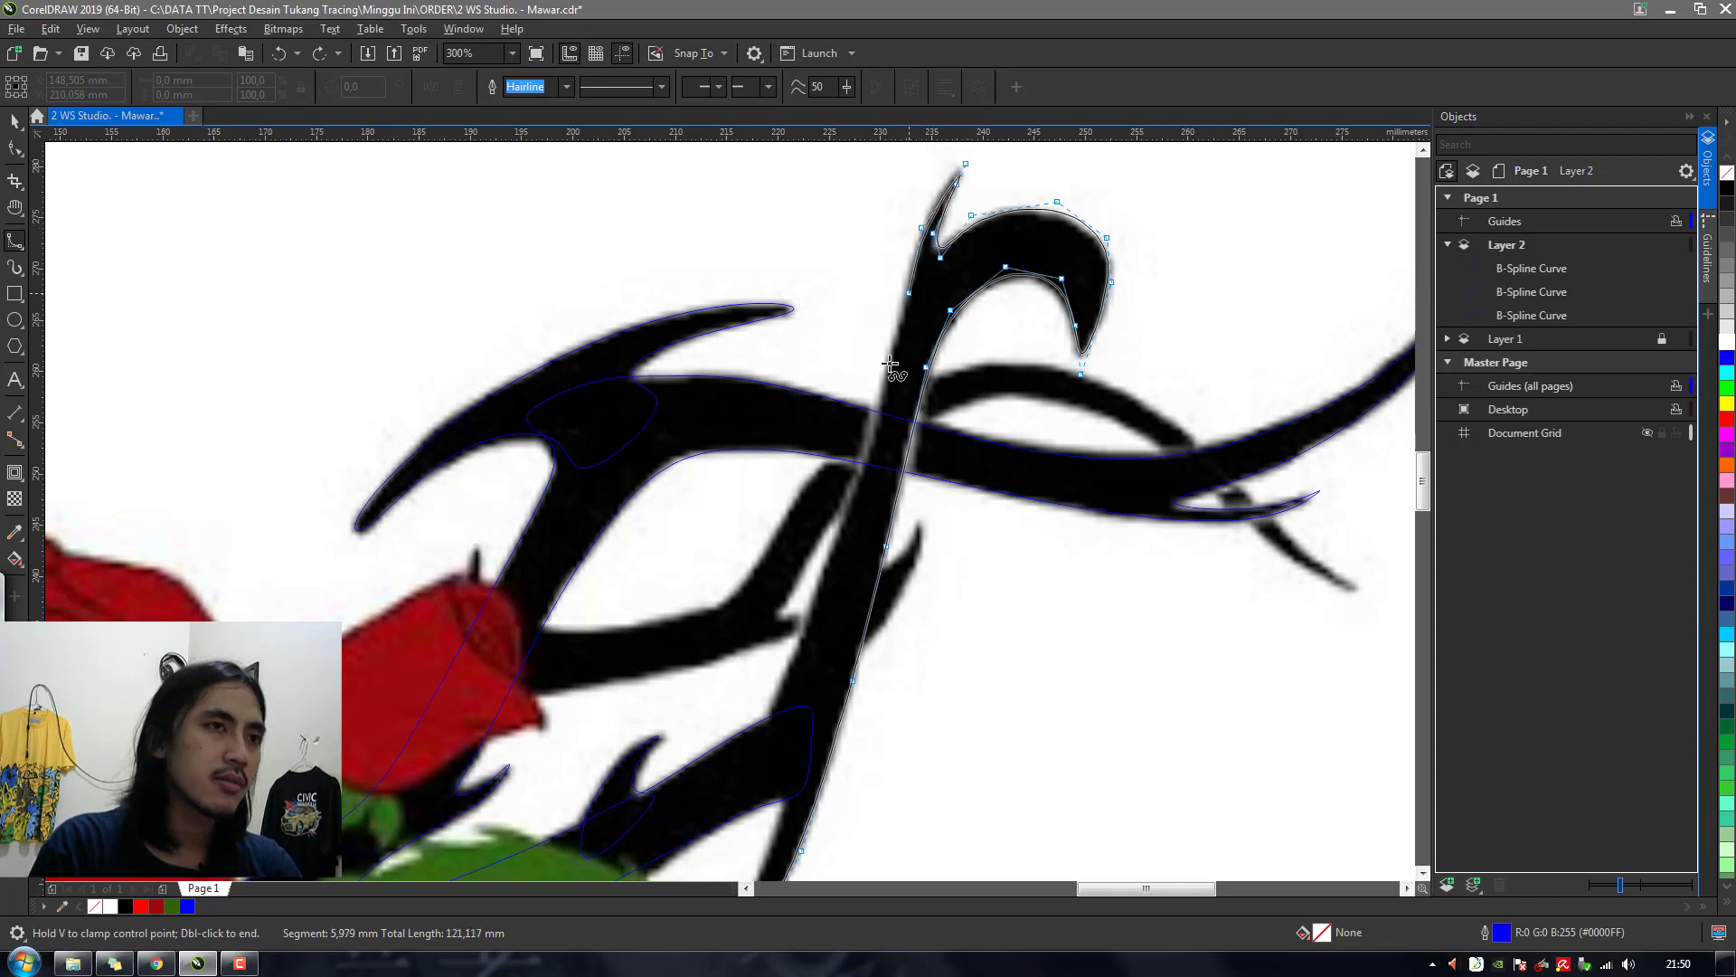
Trace down the blade's inner edge to its lower tip and finish the outline, about 36.5 by 75 mm overall
{"action": "left_click", "coordinate": [877, 379]}
{"action": "left_click", "coordinate": [825, 583]}
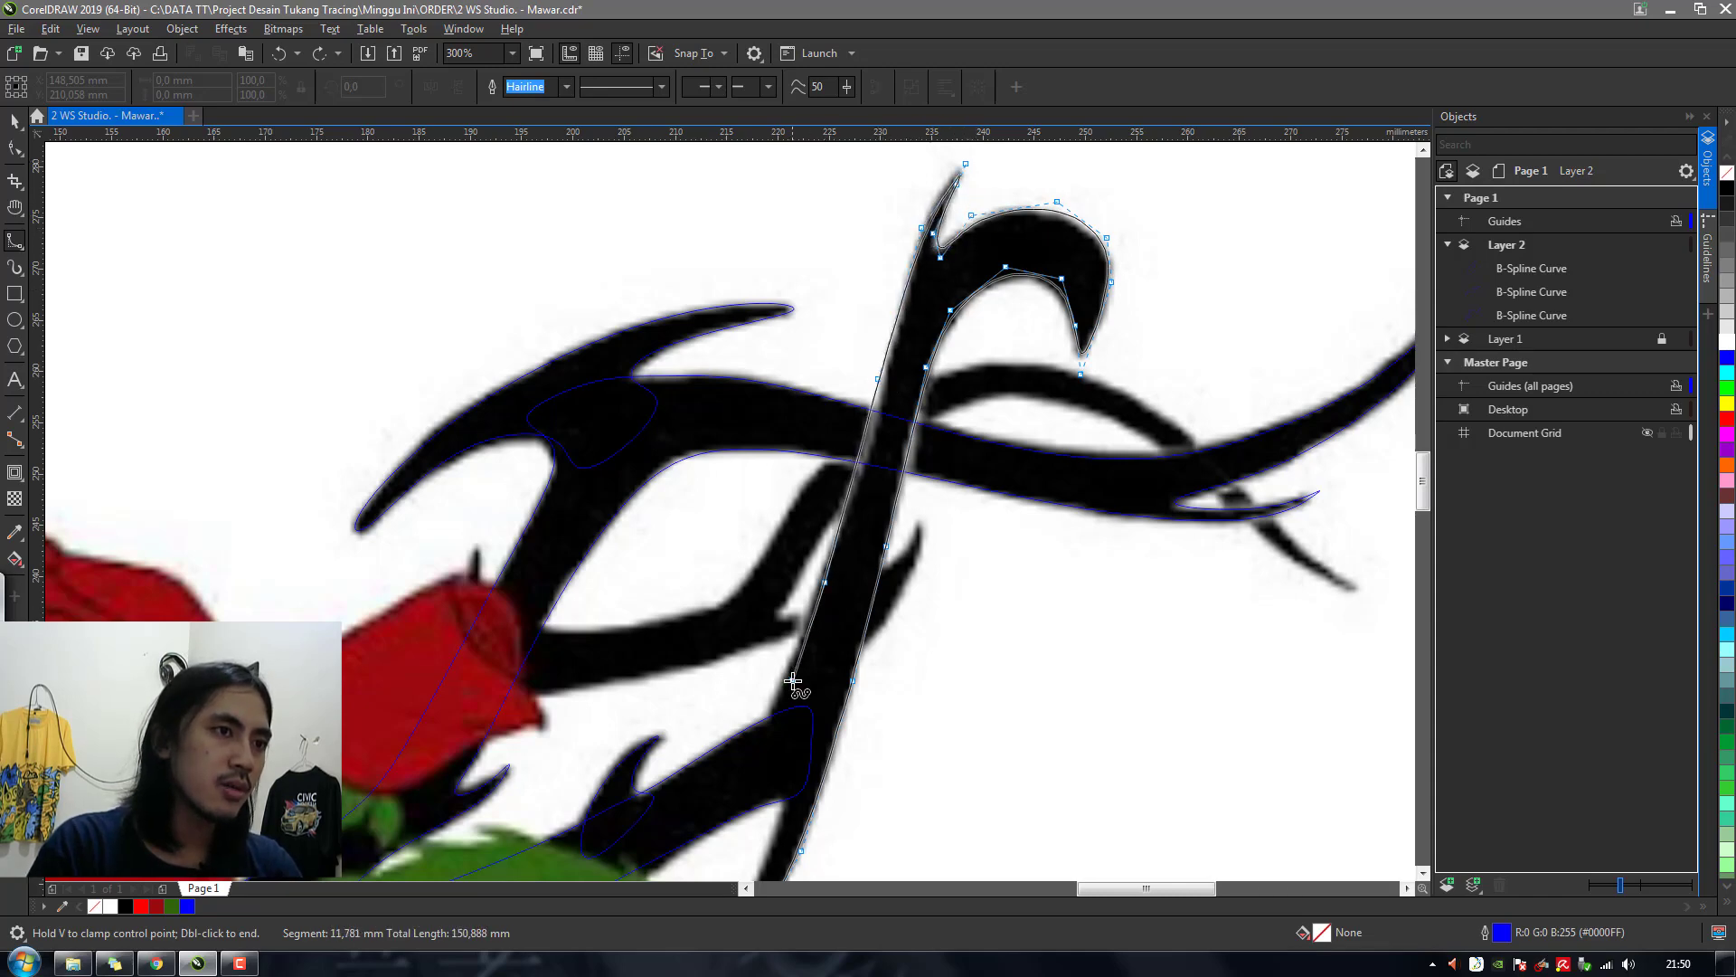
{"action": "left_click", "coordinate": [783, 674]}
{"action": "left_click", "coordinate": [775, 750]}
{"action": "scroll", "coordinate": [782, 723], "scroll_direction": "down", "scroll_amount": 2}
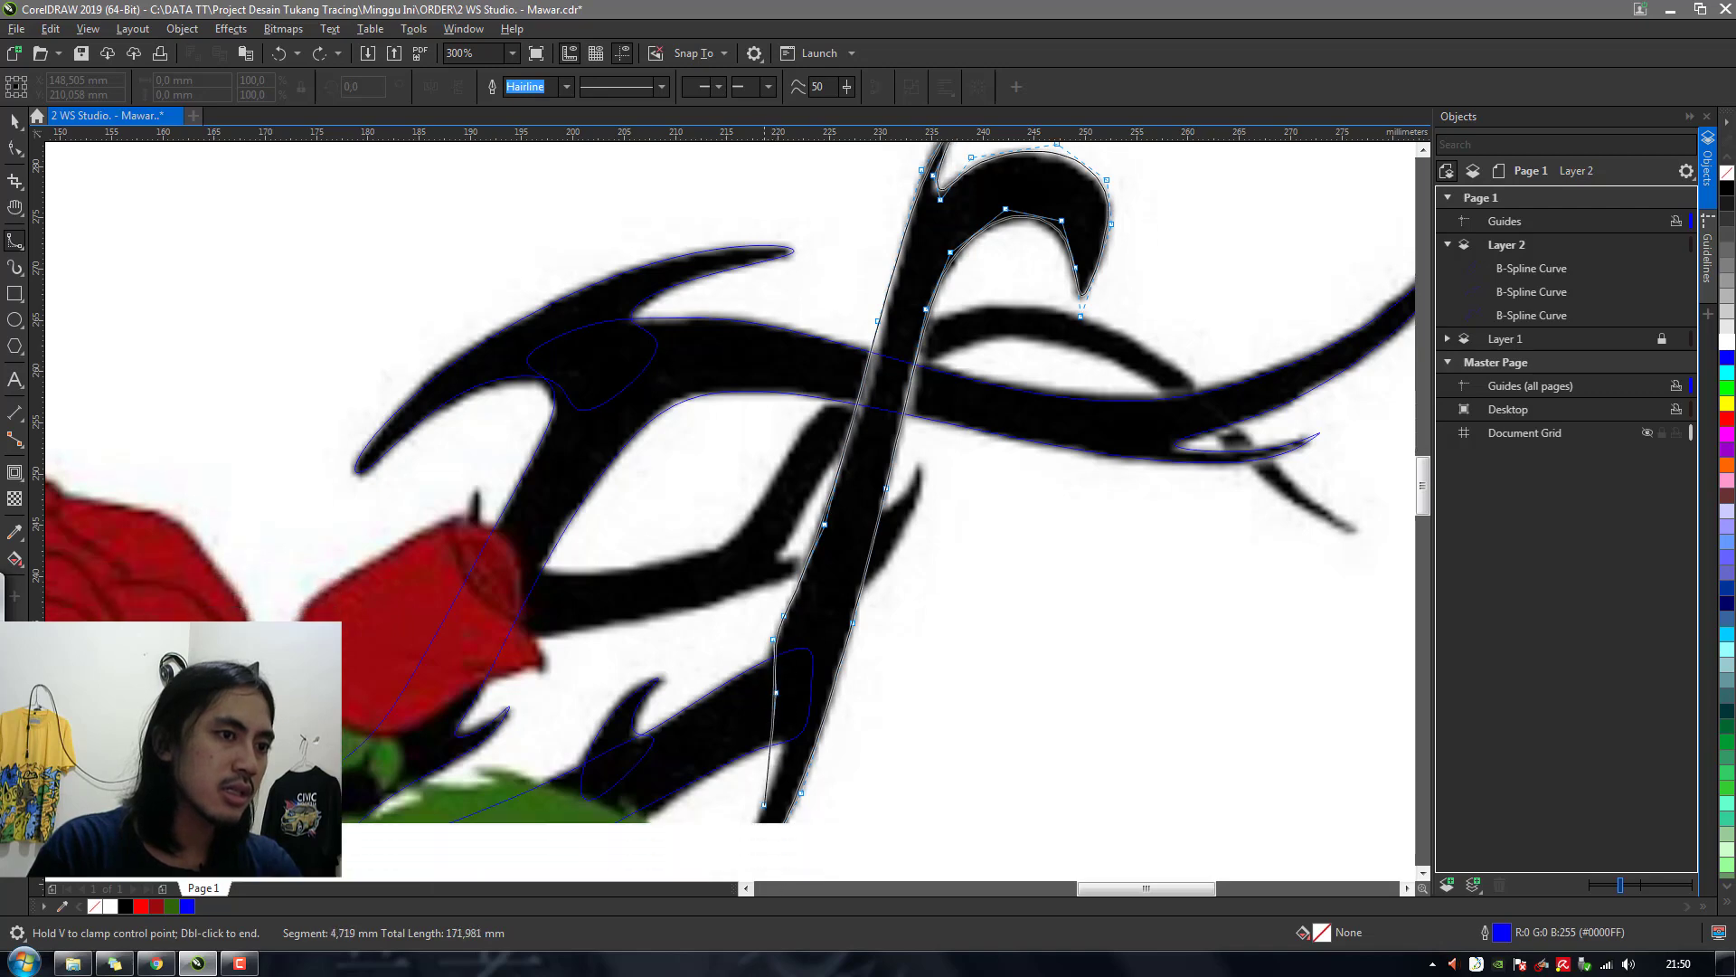
{"action": "left_click", "coordinate": [778, 705]}
{"action": "left_click", "coordinate": [751, 768]}
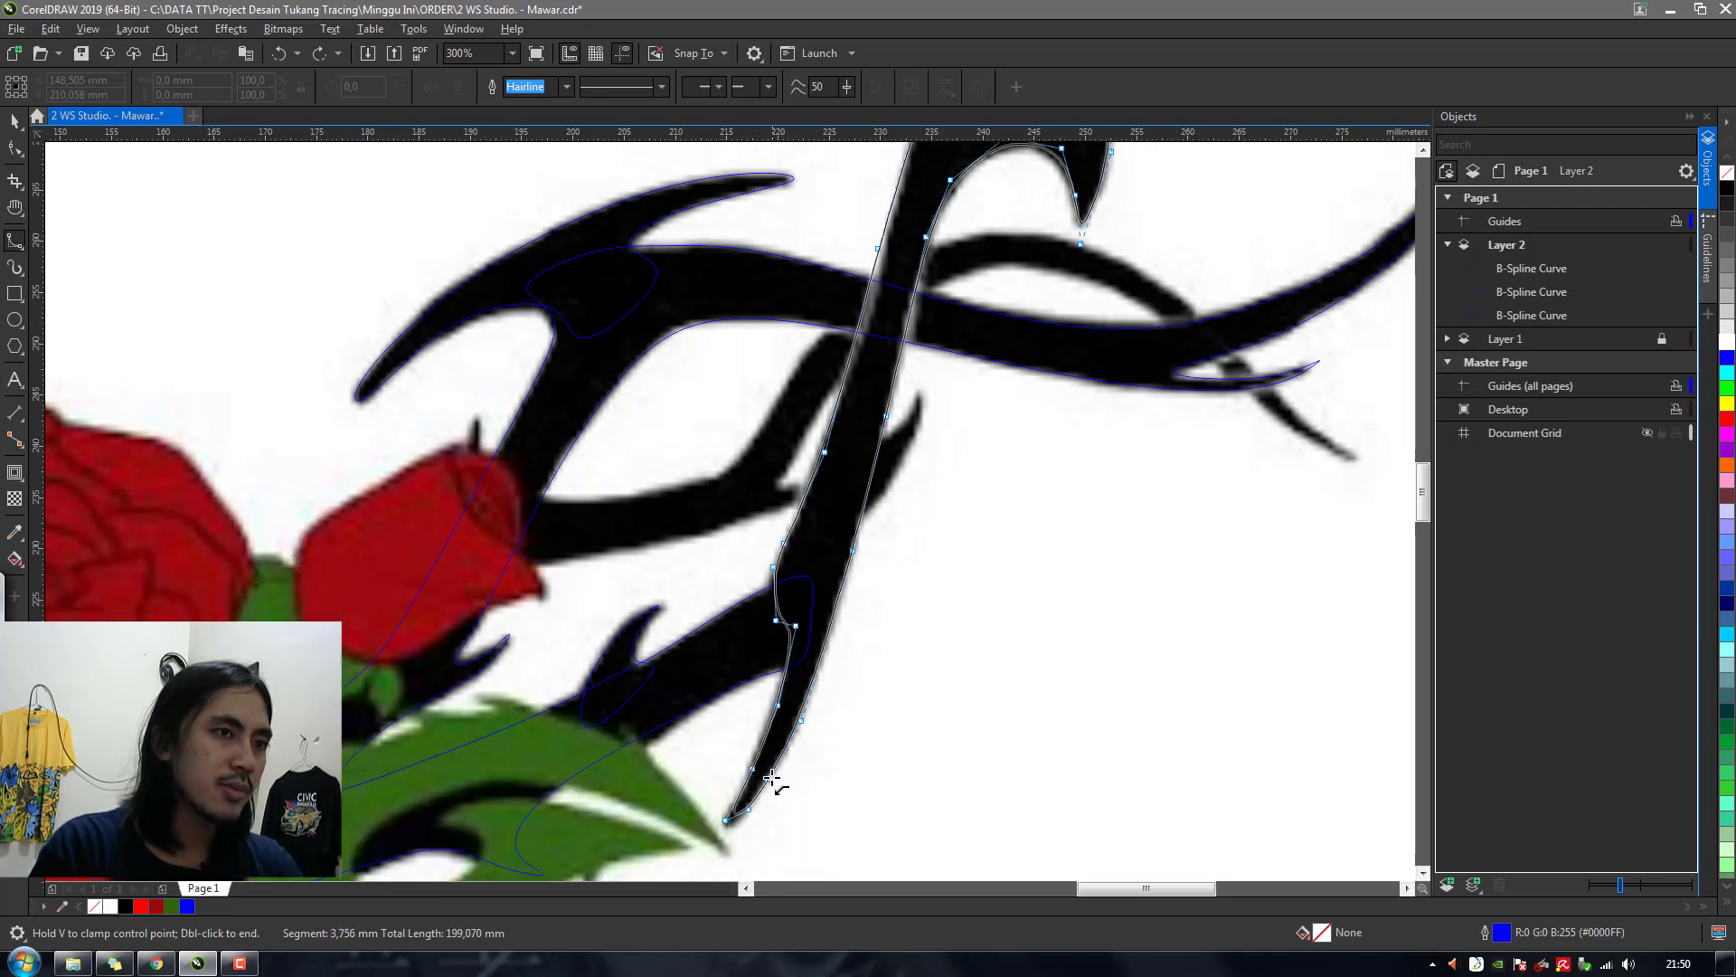
{"action": "double_click", "coordinate": [771, 779]}
Outline the small thorn on the upright blade's outer side with a closed B-spline about 9.7 by 13.7 mm, overlapping the blade
{"action": "scroll", "coordinate": [909, 437], "scroll_direction": "up", "scroll_amount": 2}
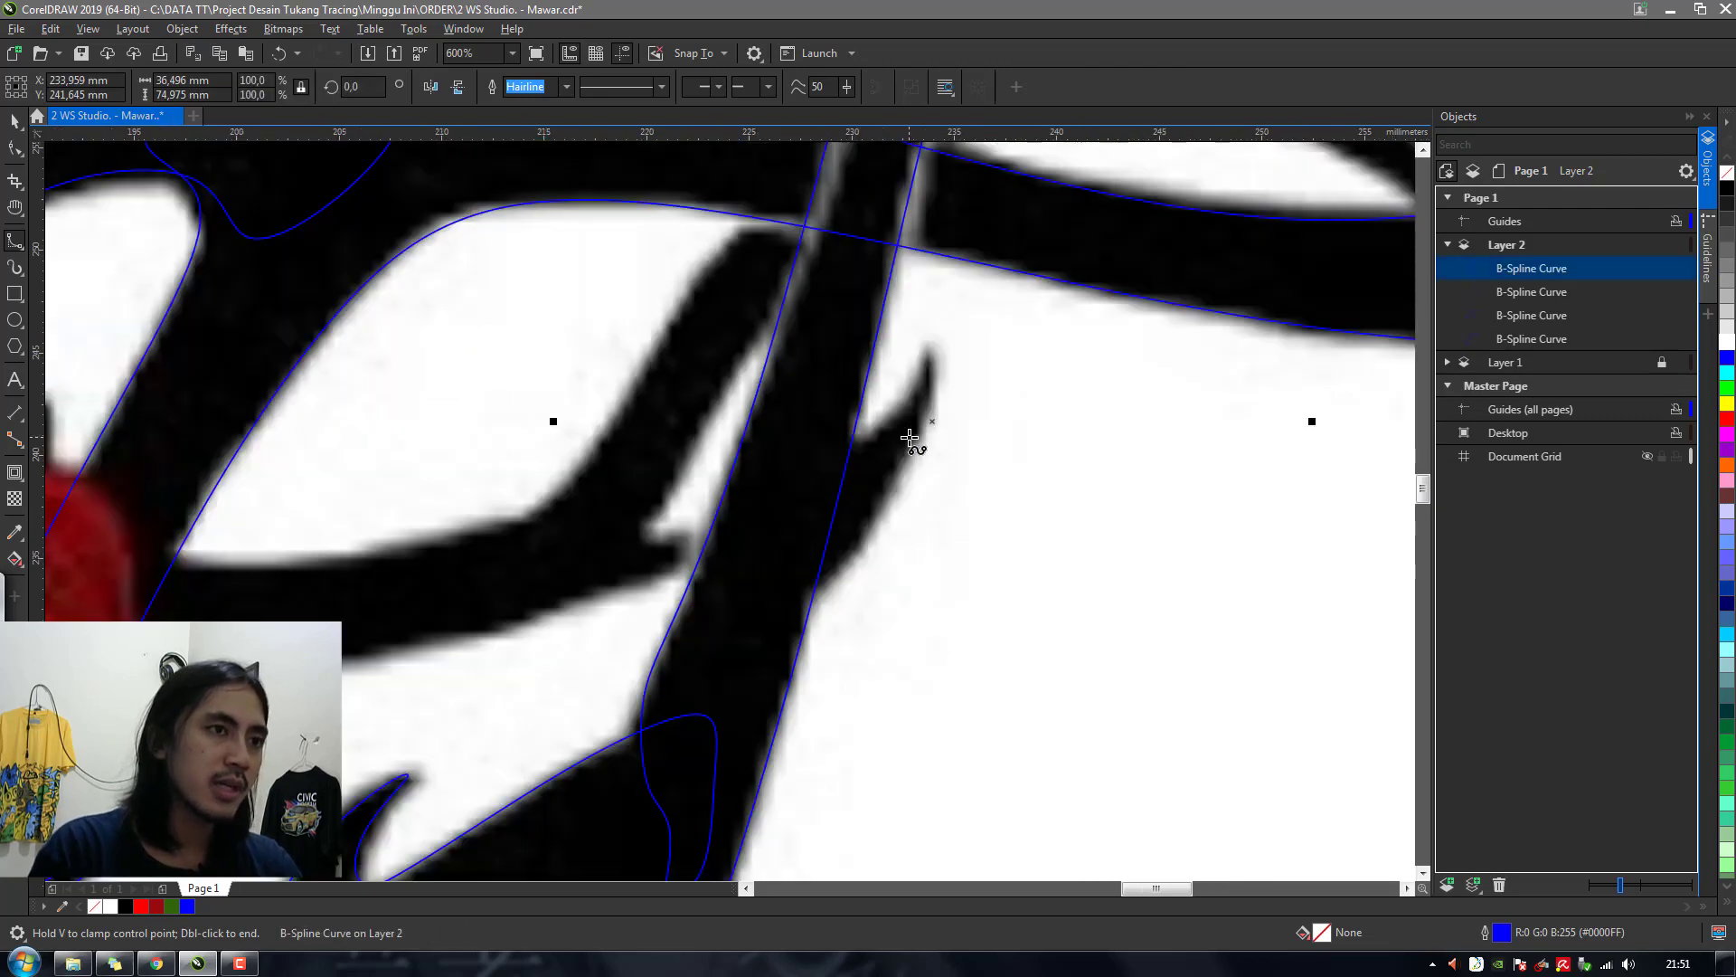
{"action": "left_click", "coordinate": [750, 603]}
{"action": "left_click", "coordinate": [860, 567]}
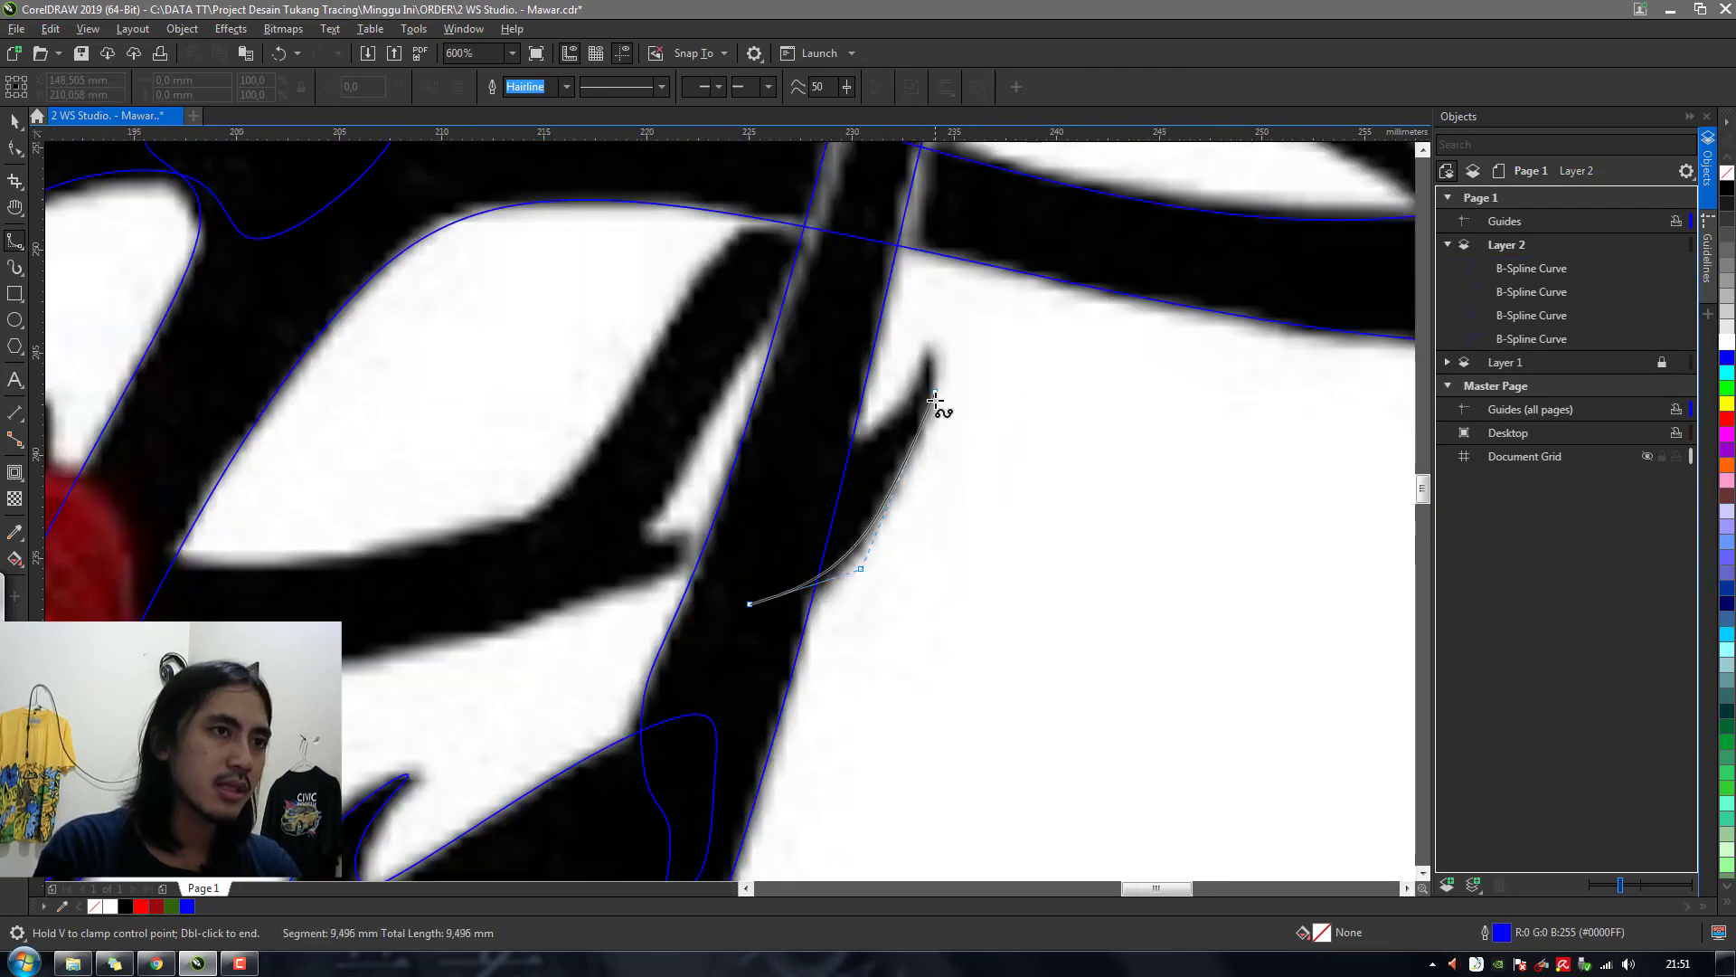
{"action": "left_click", "coordinate": [937, 298]}
{"action": "left_click", "coordinate": [923, 390]}
{"action": "left_click", "coordinate": [864, 443]}
{"action": "left_click", "coordinate": [818, 435]}
{"action": "left_click", "coordinate": [843, 367]}
{"action": "left_click", "coordinate": [714, 636]}
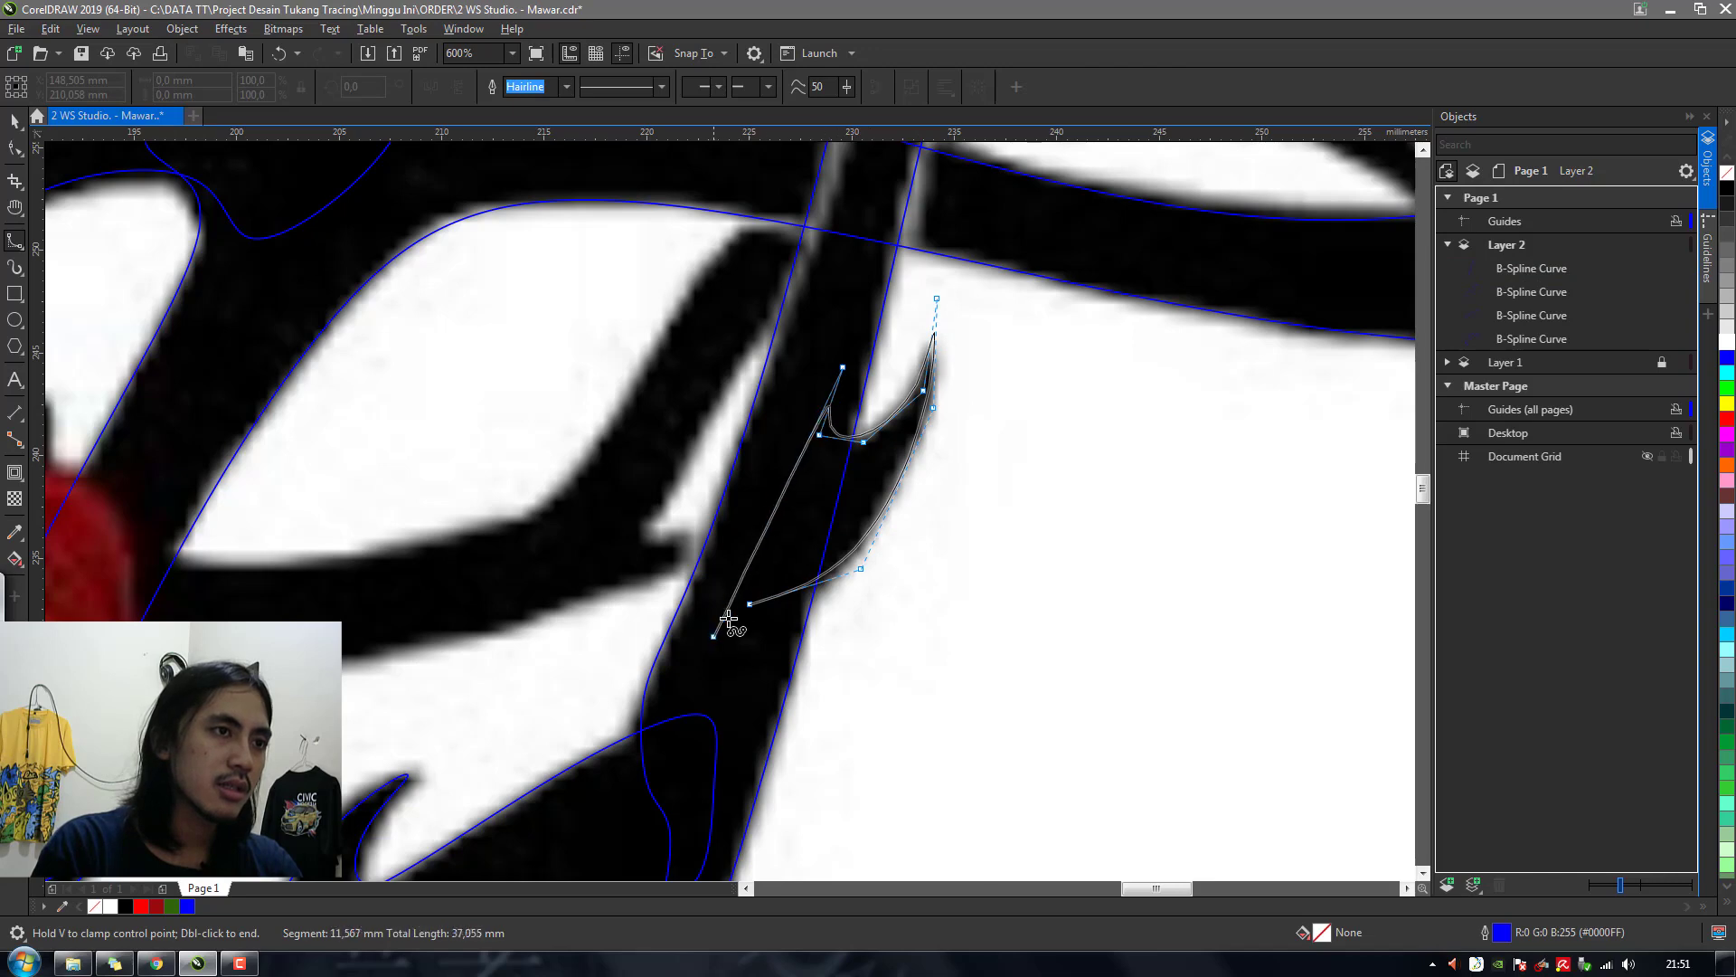
{"action": "left_click", "coordinate": [749, 604]}
{"action": "key", "text": "space"}
{"action": "scroll", "coordinate": [783, 599], "scroll_direction": "down", "scroll_amount": 4}
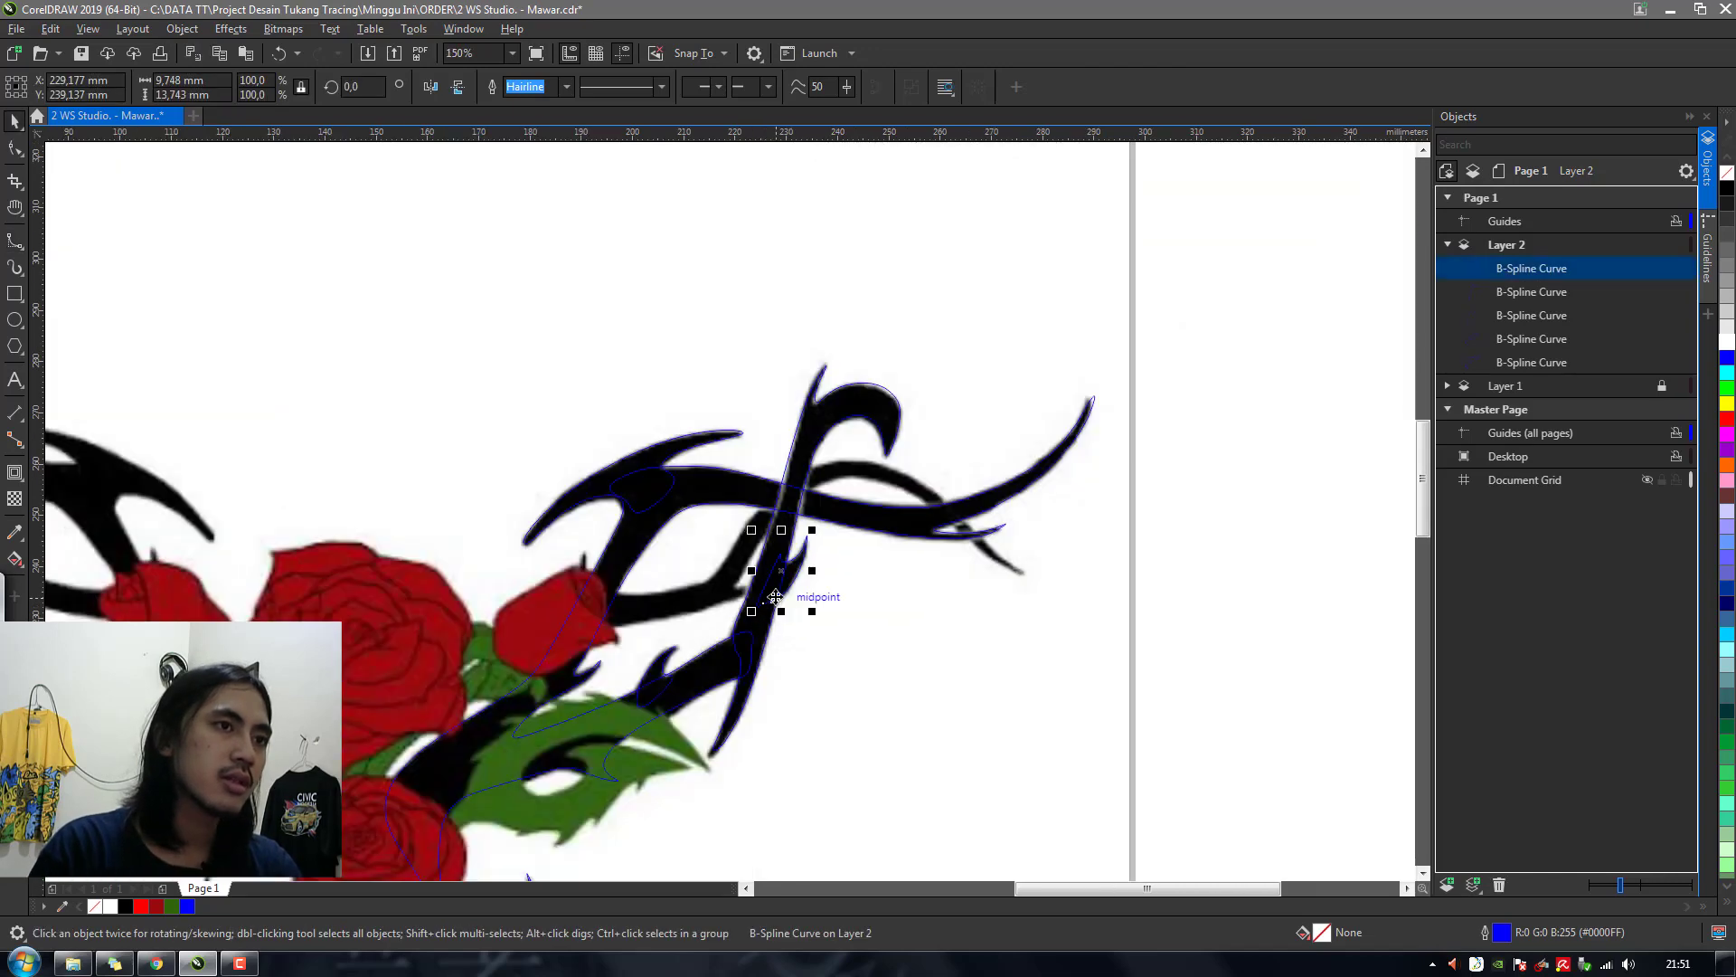
{"action": "scroll", "coordinate": [776, 597], "scroll_direction": "up", "scroll_amount": 2}
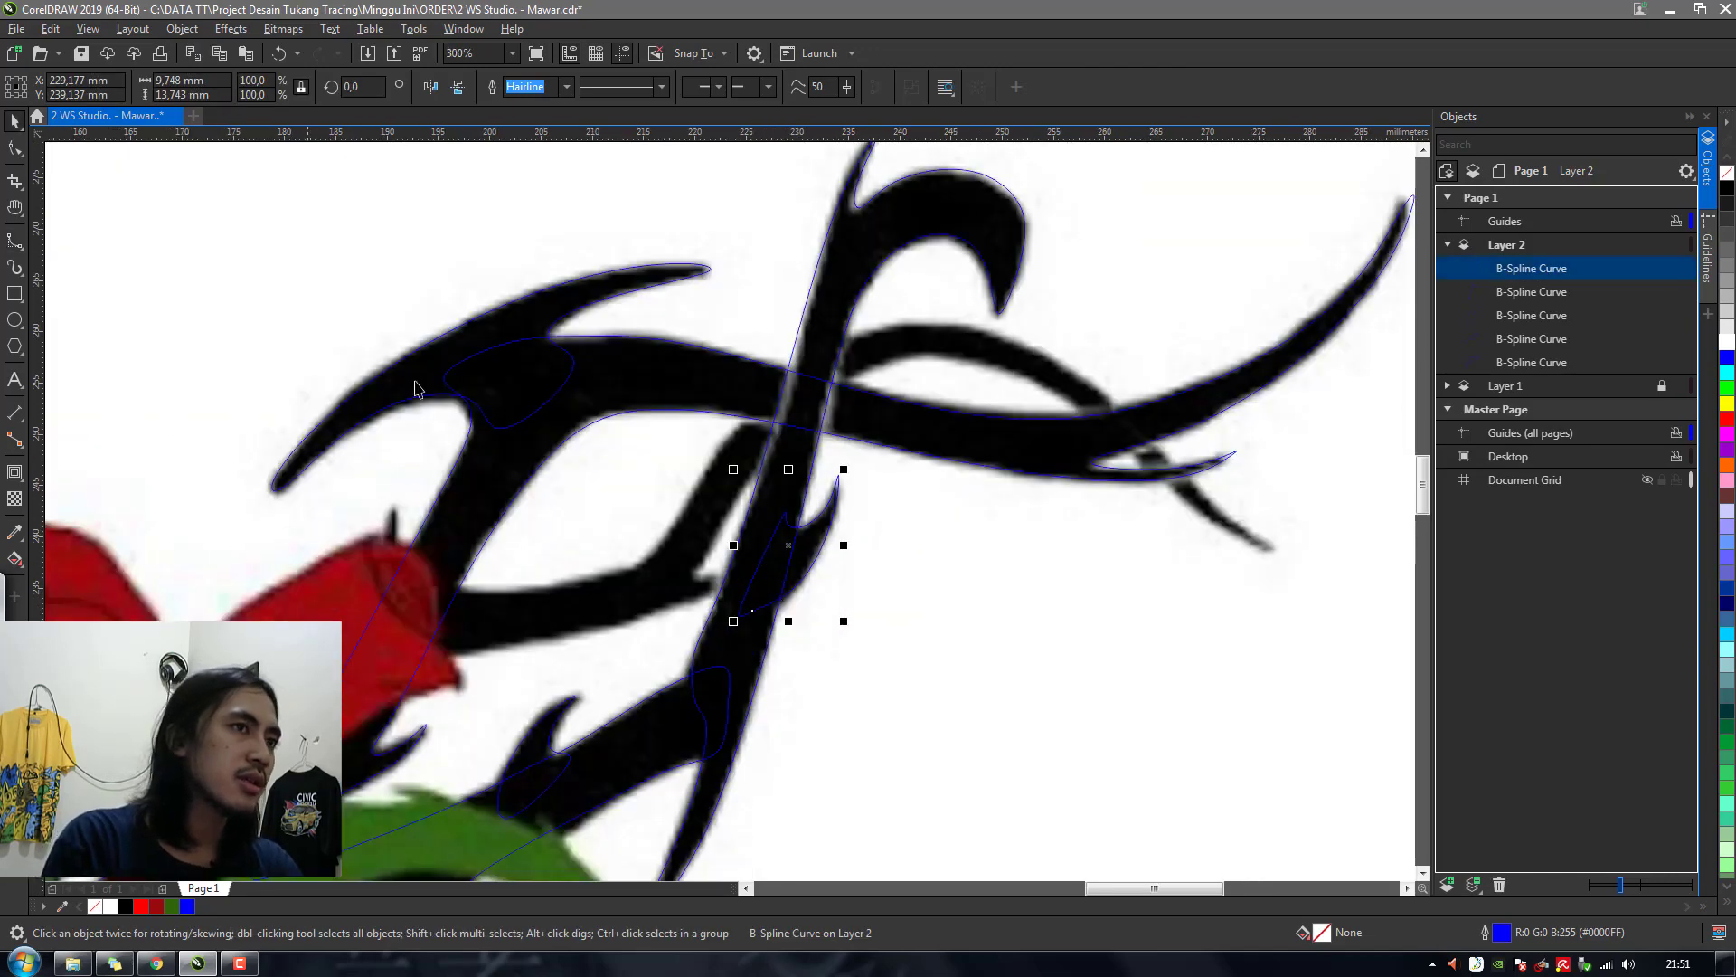
Draw an open B-spline around the upright blade where the horizontal branch crosses it, about 9.1 by 12.5 mm, following the gaps beside the blade
{"action": "left_click", "coordinate": [957, 538]}
{"action": "left_click", "coordinate": [981, 443]}
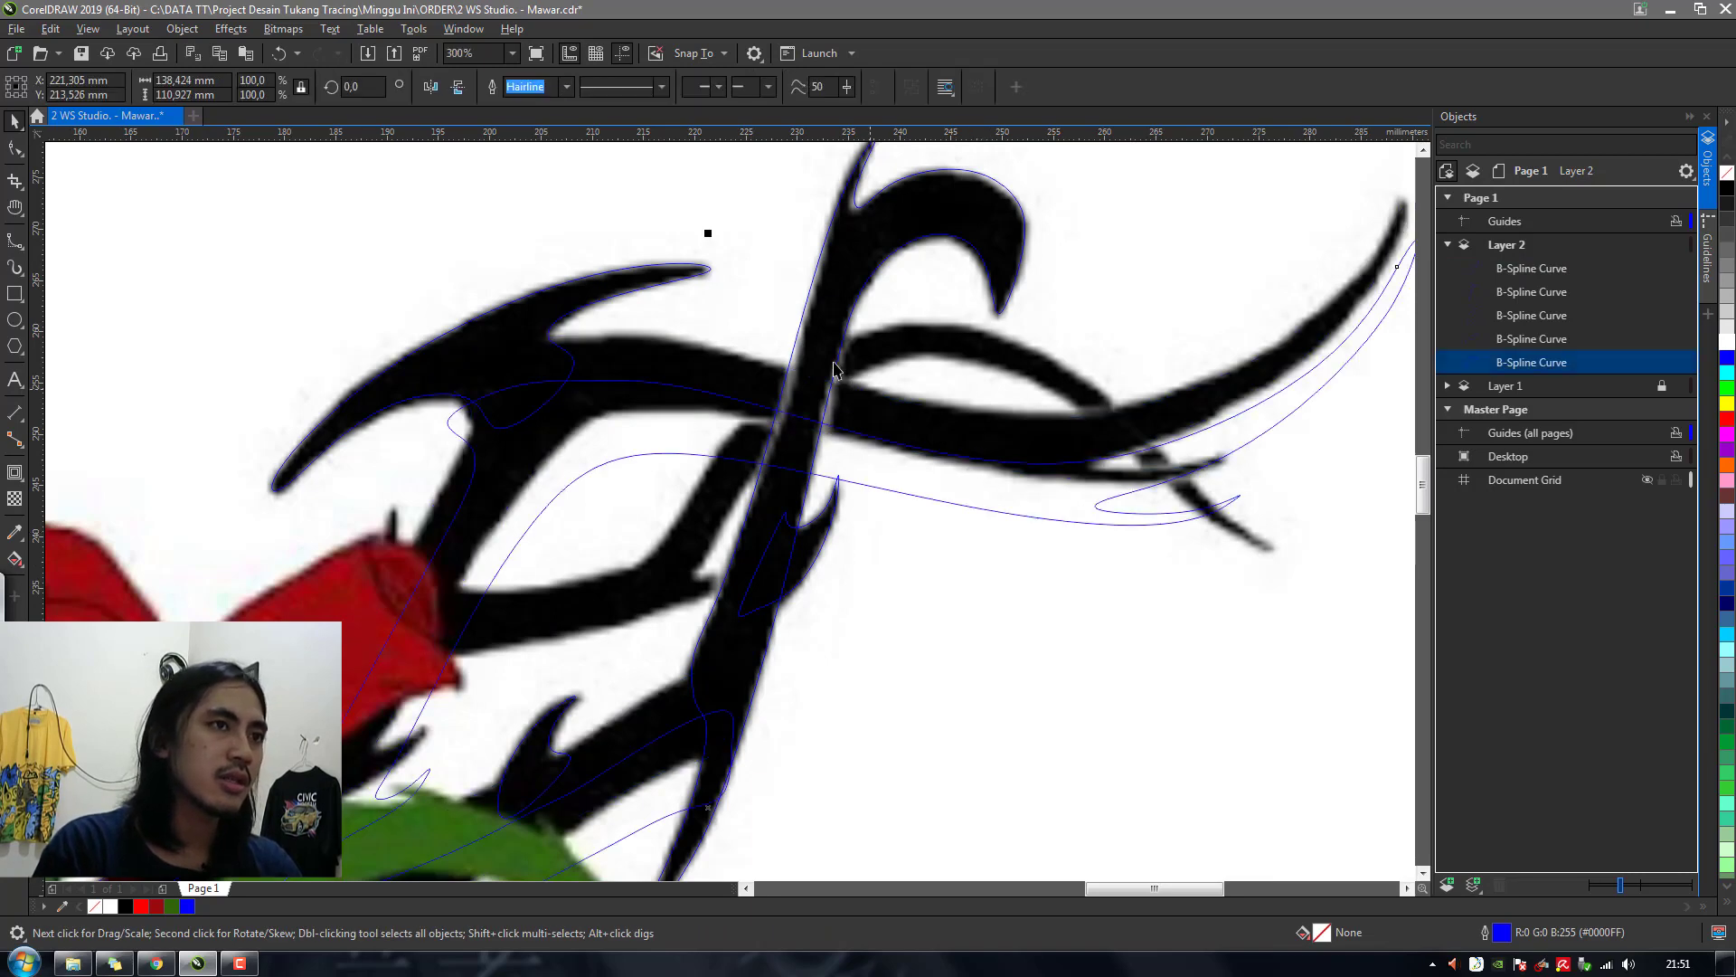
{"action": "scroll", "coordinate": [833, 369], "scroll_direction": "up", "scroll_amount": 2}
{"action": "left_click", "coordinate": [660, 274]}
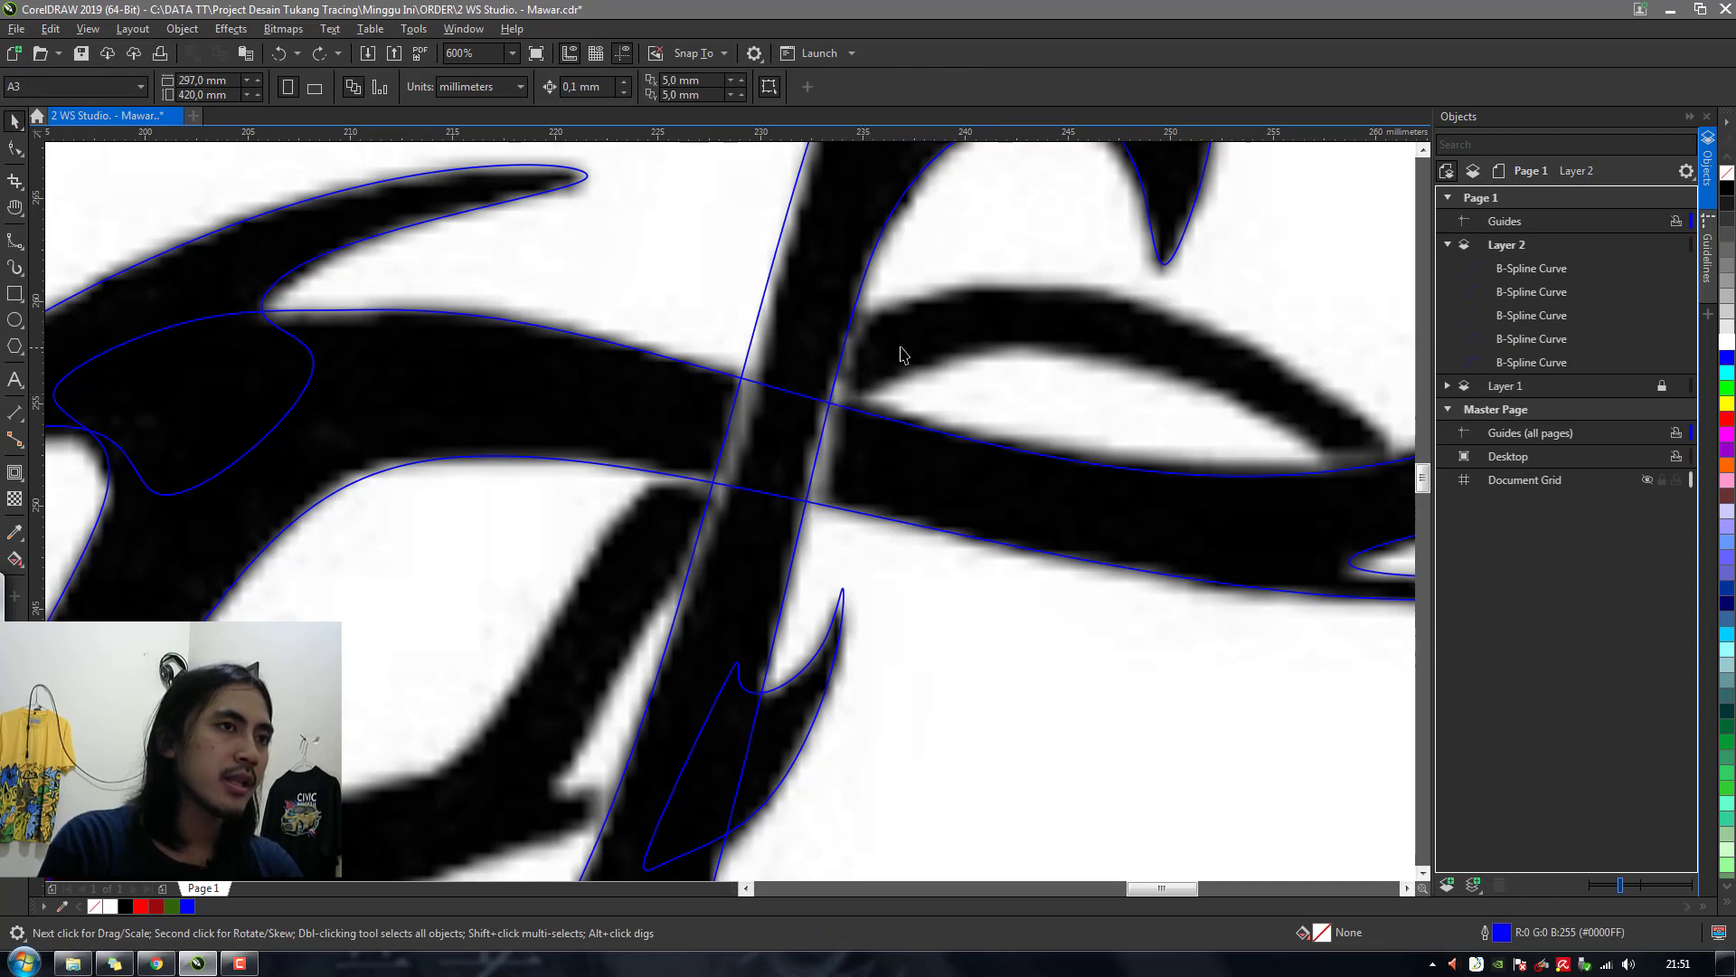
{"action": "left_click", "coordinate": [16, 264]}
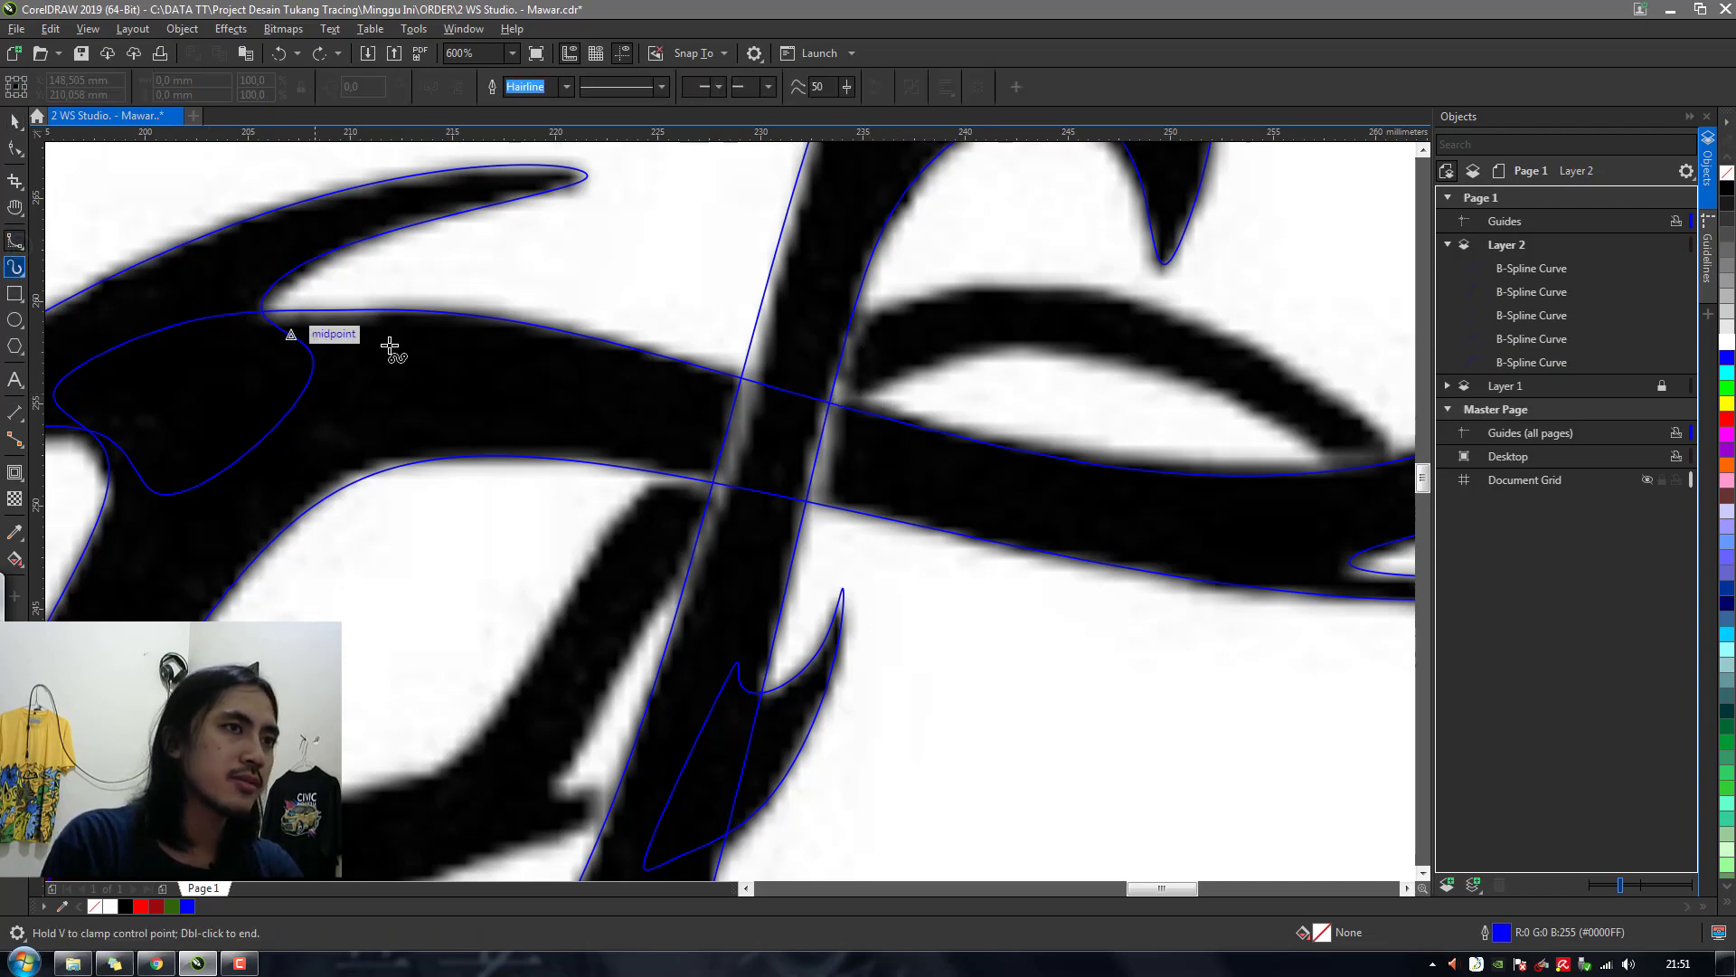
{"action": "left_click", "coordinate": [874, 292]}
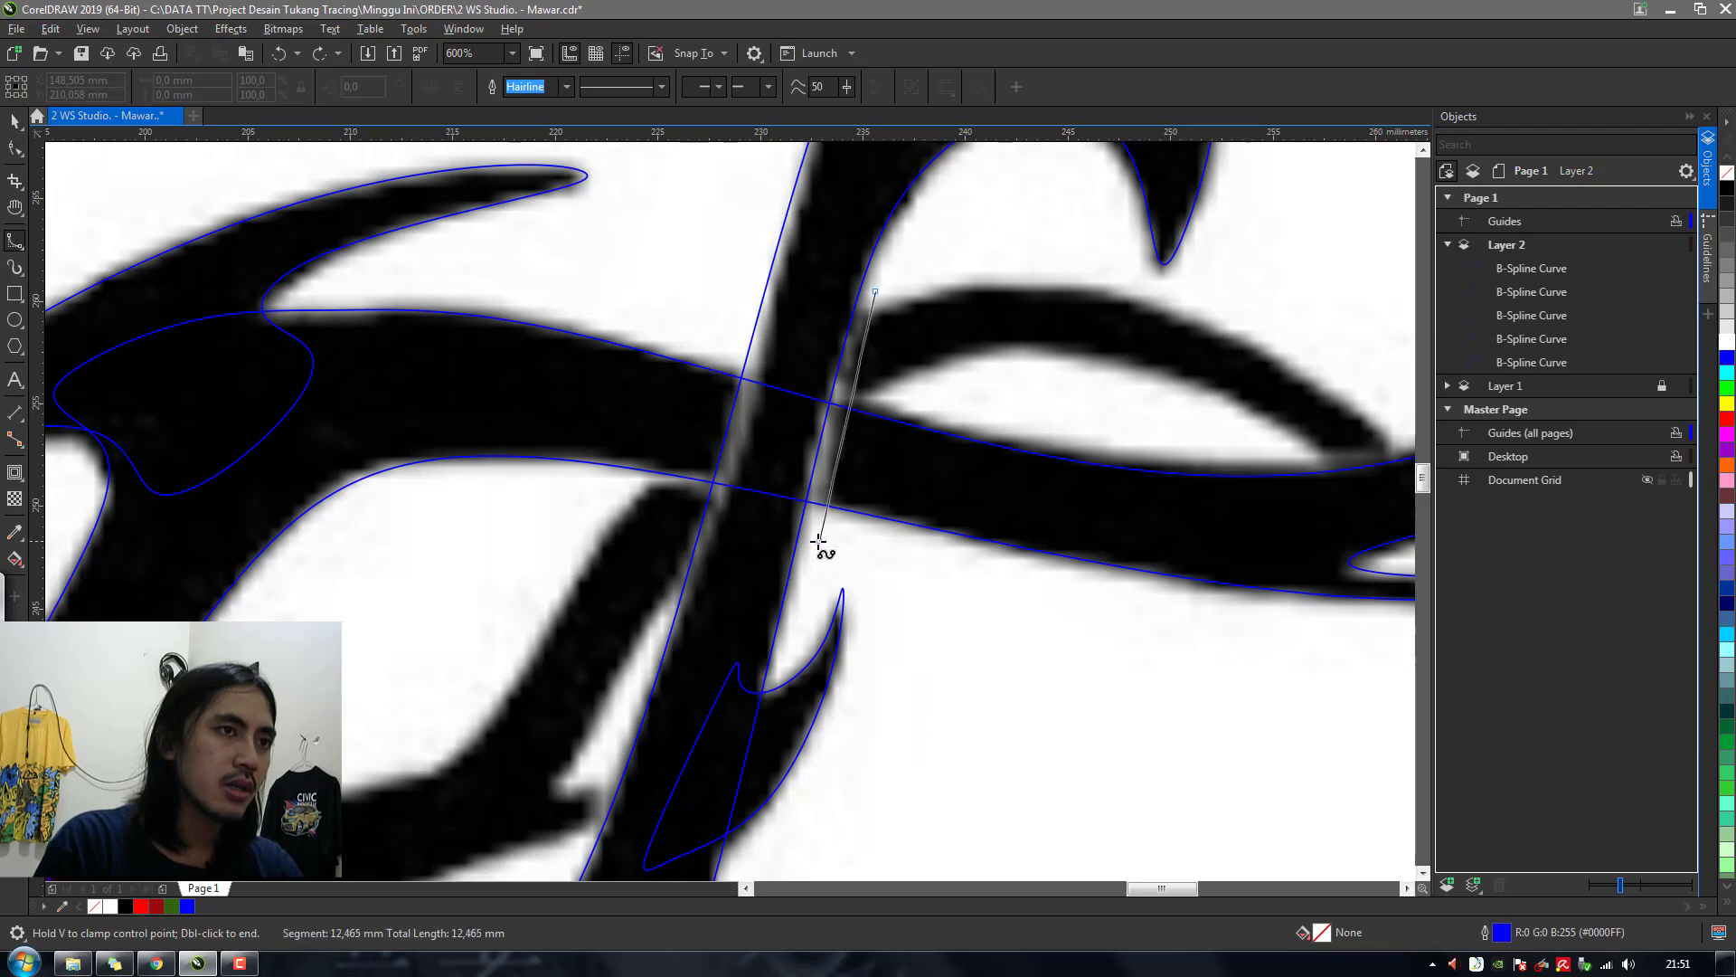
{"action": "left_click", "coordinate": [811, 546]}
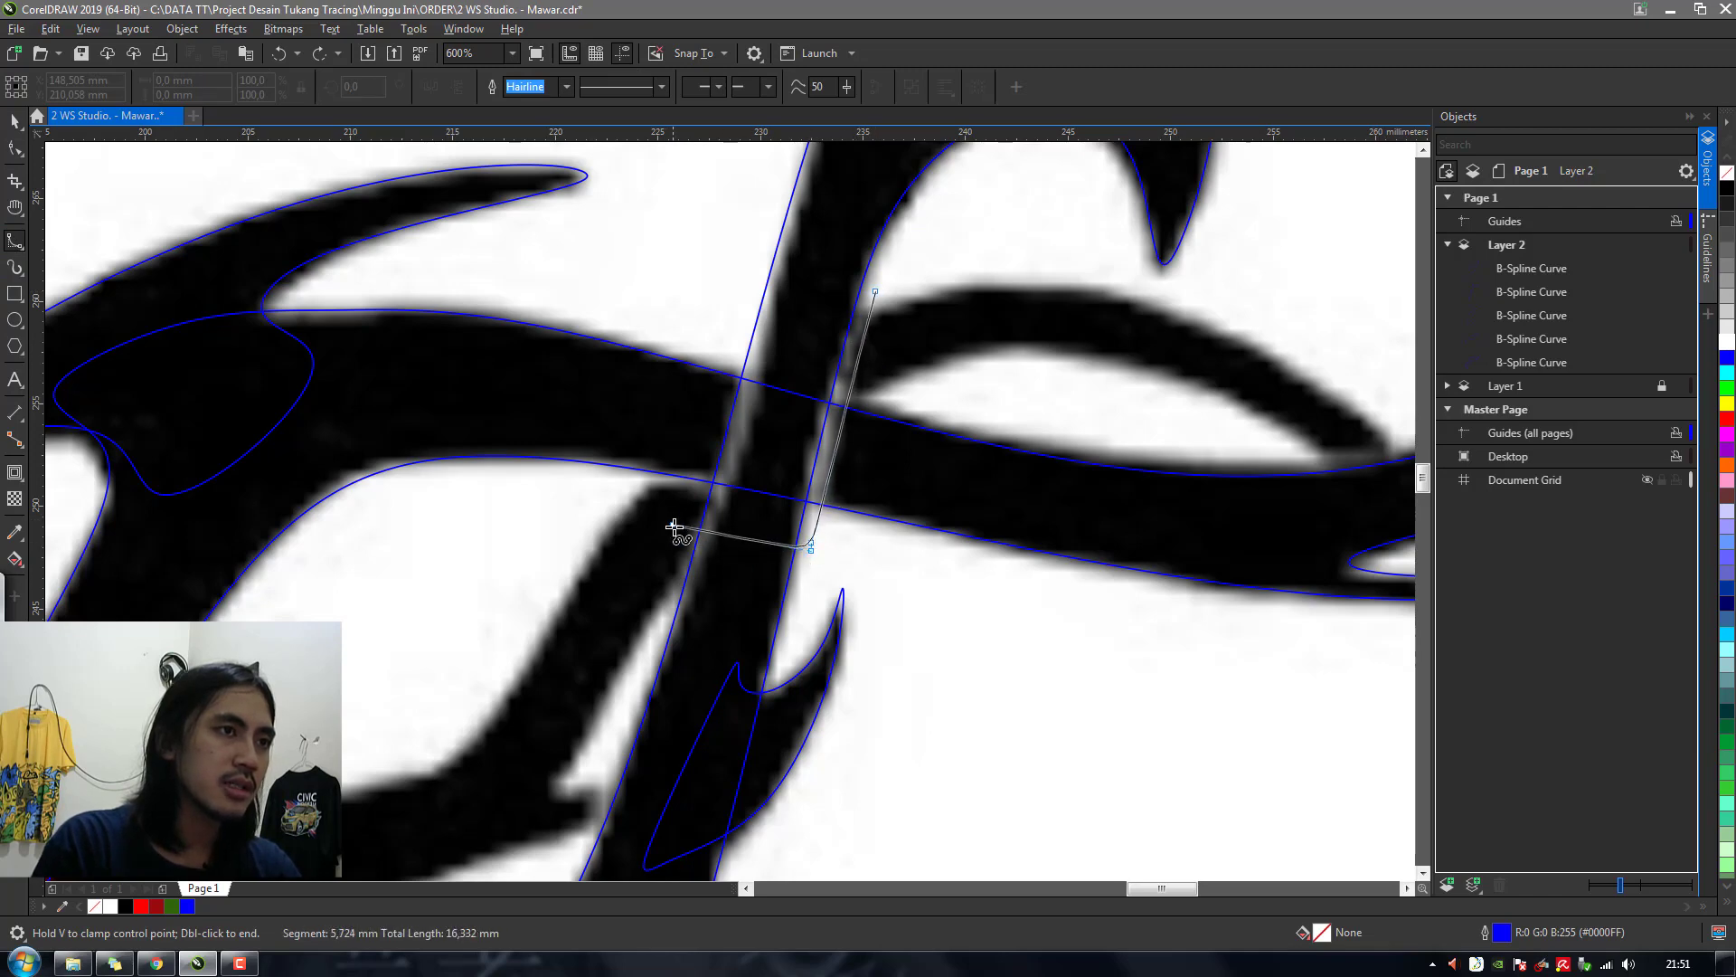
{"action": "double_click", "coordinate": [737, 342]}
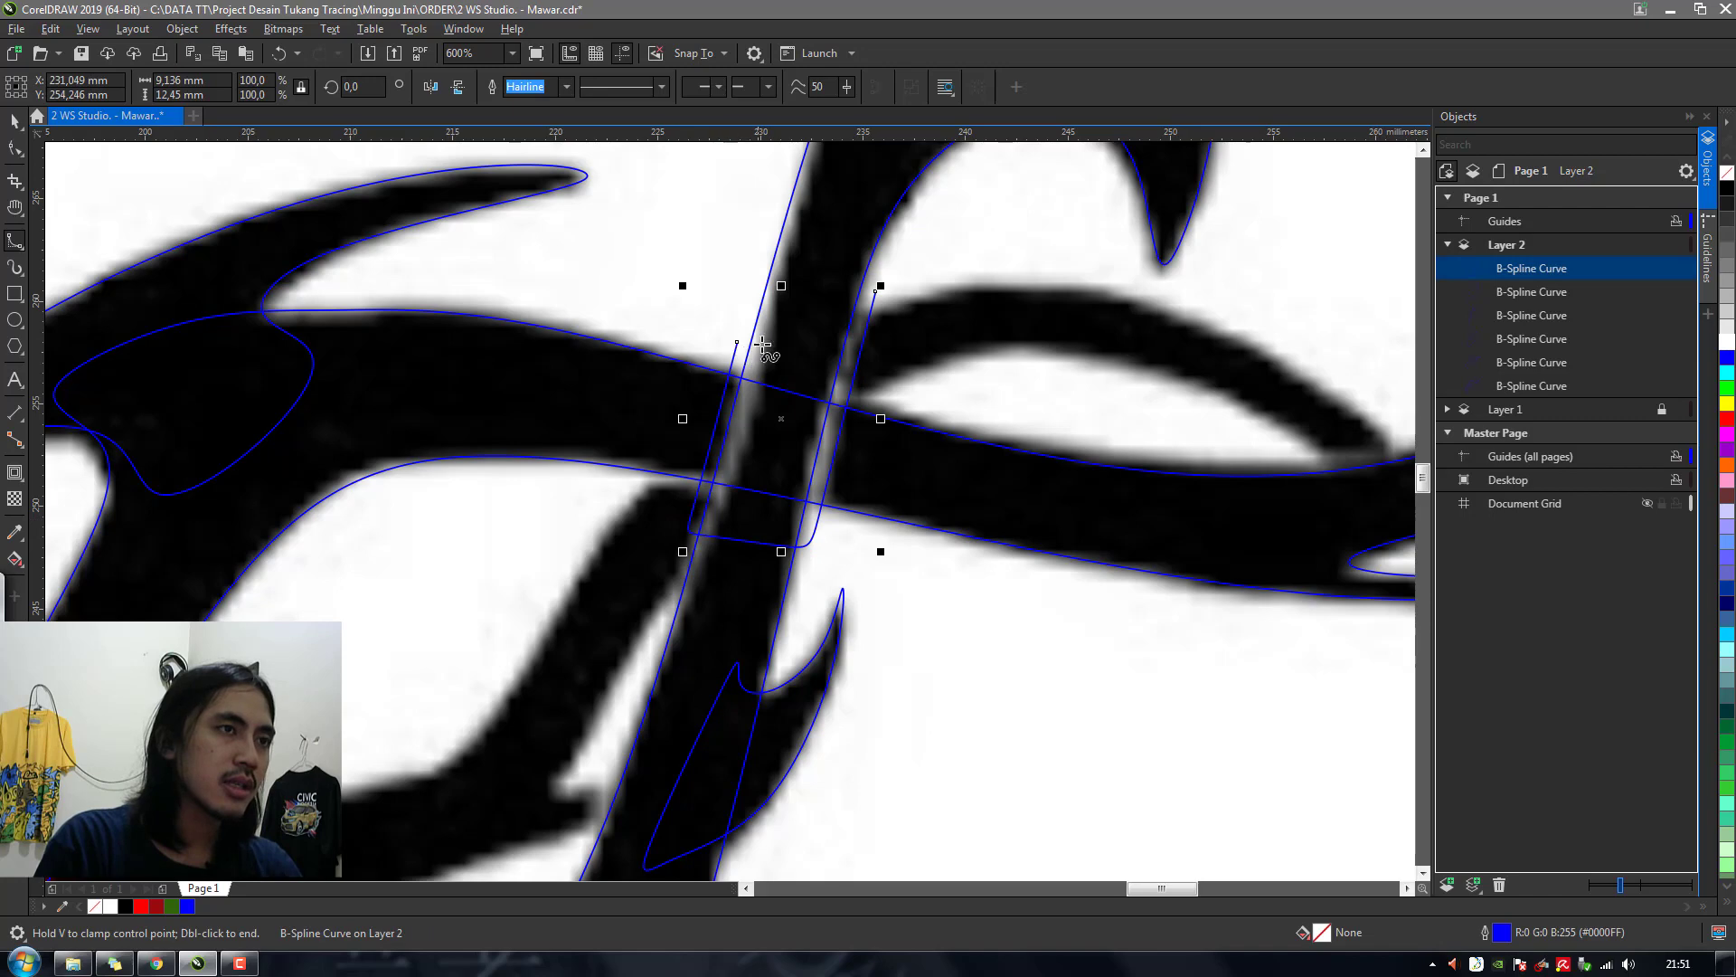
Adjust the open end of the crossing outline, moving its end node up and closer to the blade's outer edge
{"action": "left_click", "coordinate": [16, 150]}
{"action": "left_click", "coordinate": [761, 374]}
{"action": "left_click_drag", "start_coordinate": [756, 318], "coordinate": [769, 357]}
{"action": "left_click", "coordinate": [939, 340]}
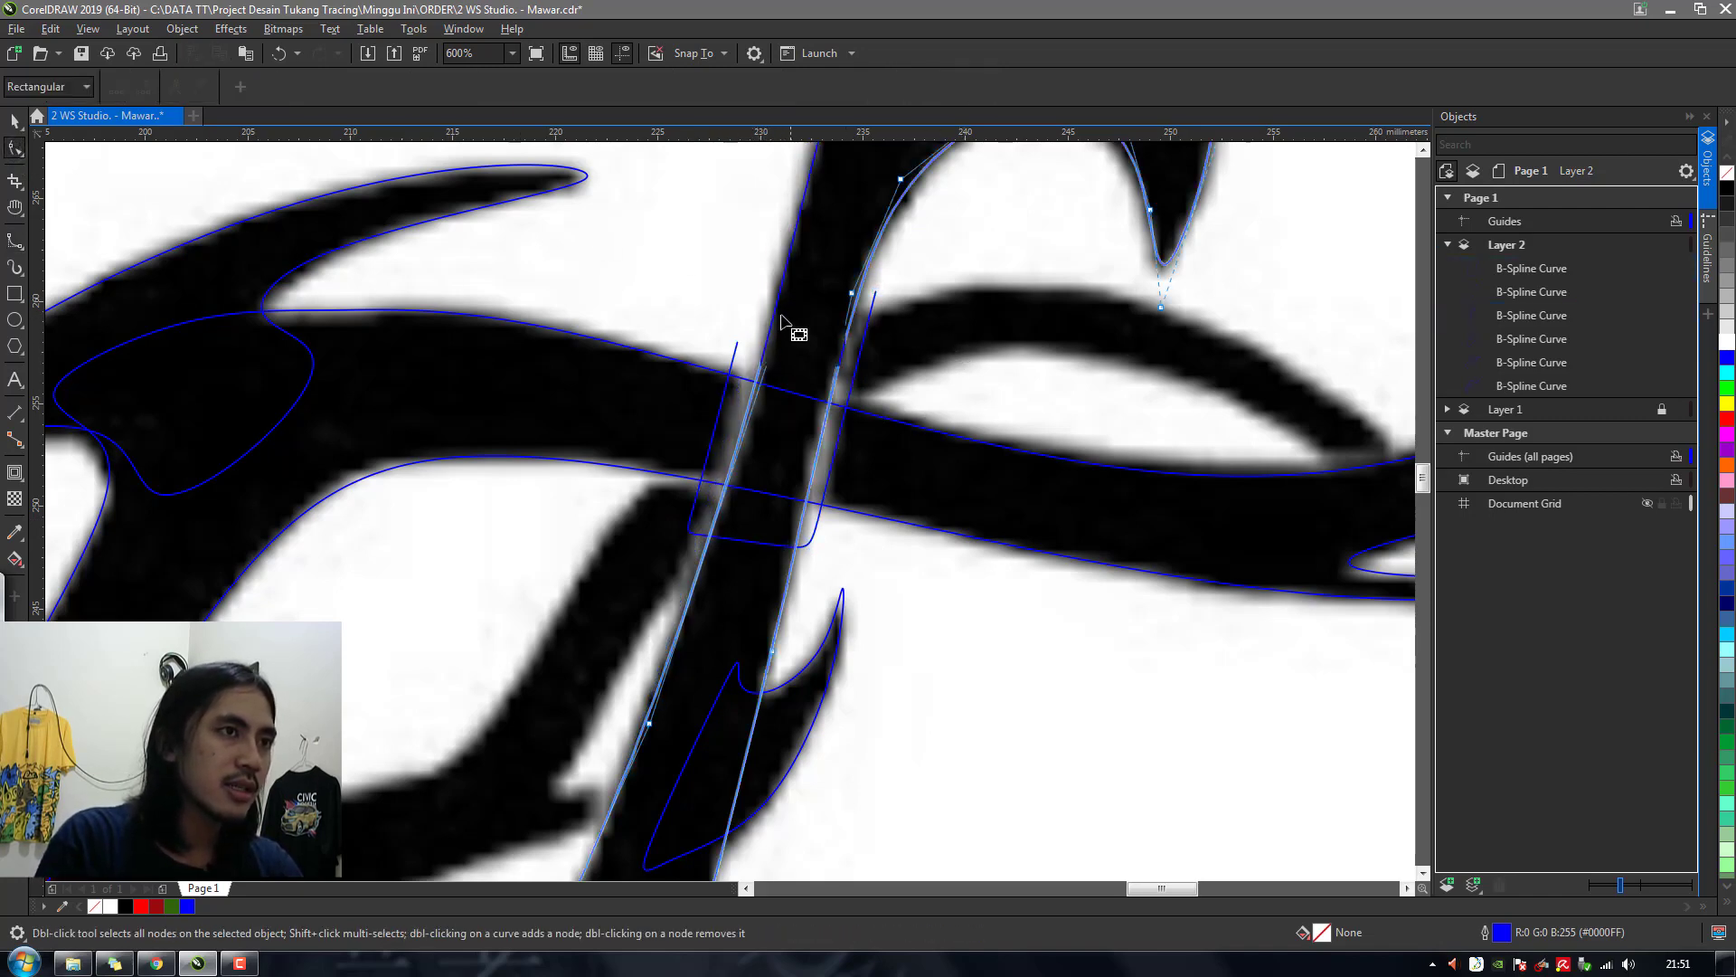
{"action": "left_click", "coordinate": [735, 358]}
{"action": "double_click", "coordinate": [721, 425]}
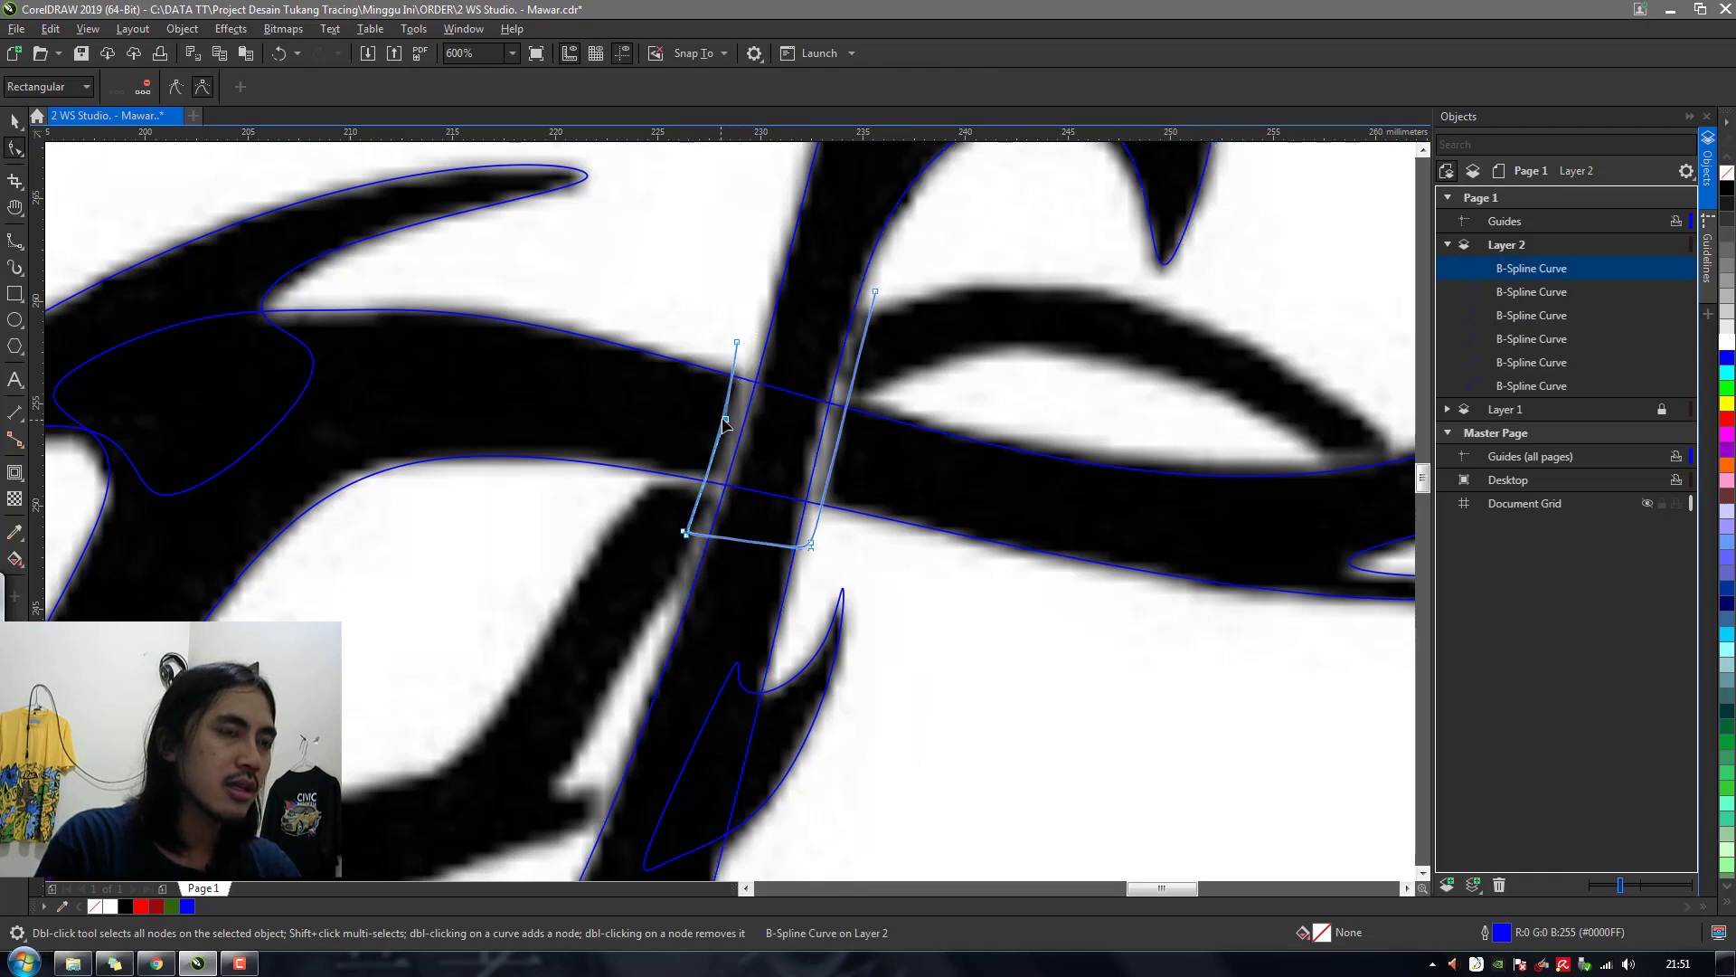
{"action": "left_click_drag", "start_coordinate": [738, 342], "coordinate": [751, 325]}
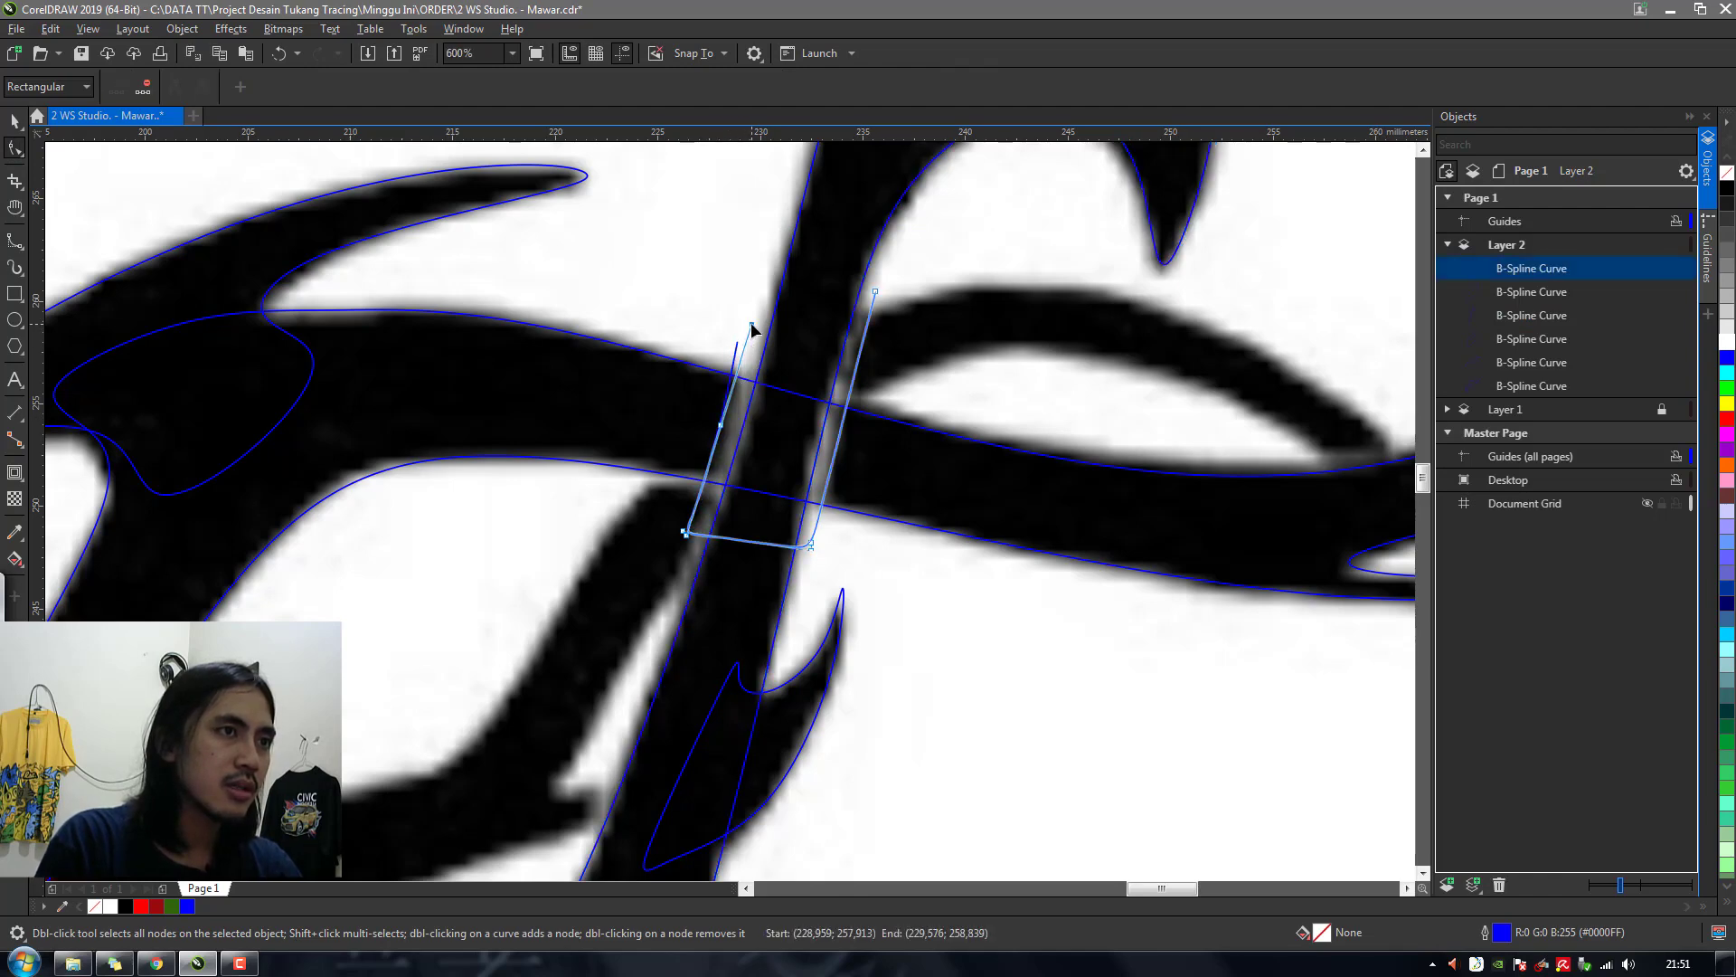
{"action": "left_click", "coordinate": [760, 270]}
{"action": "key", "text": "space"}
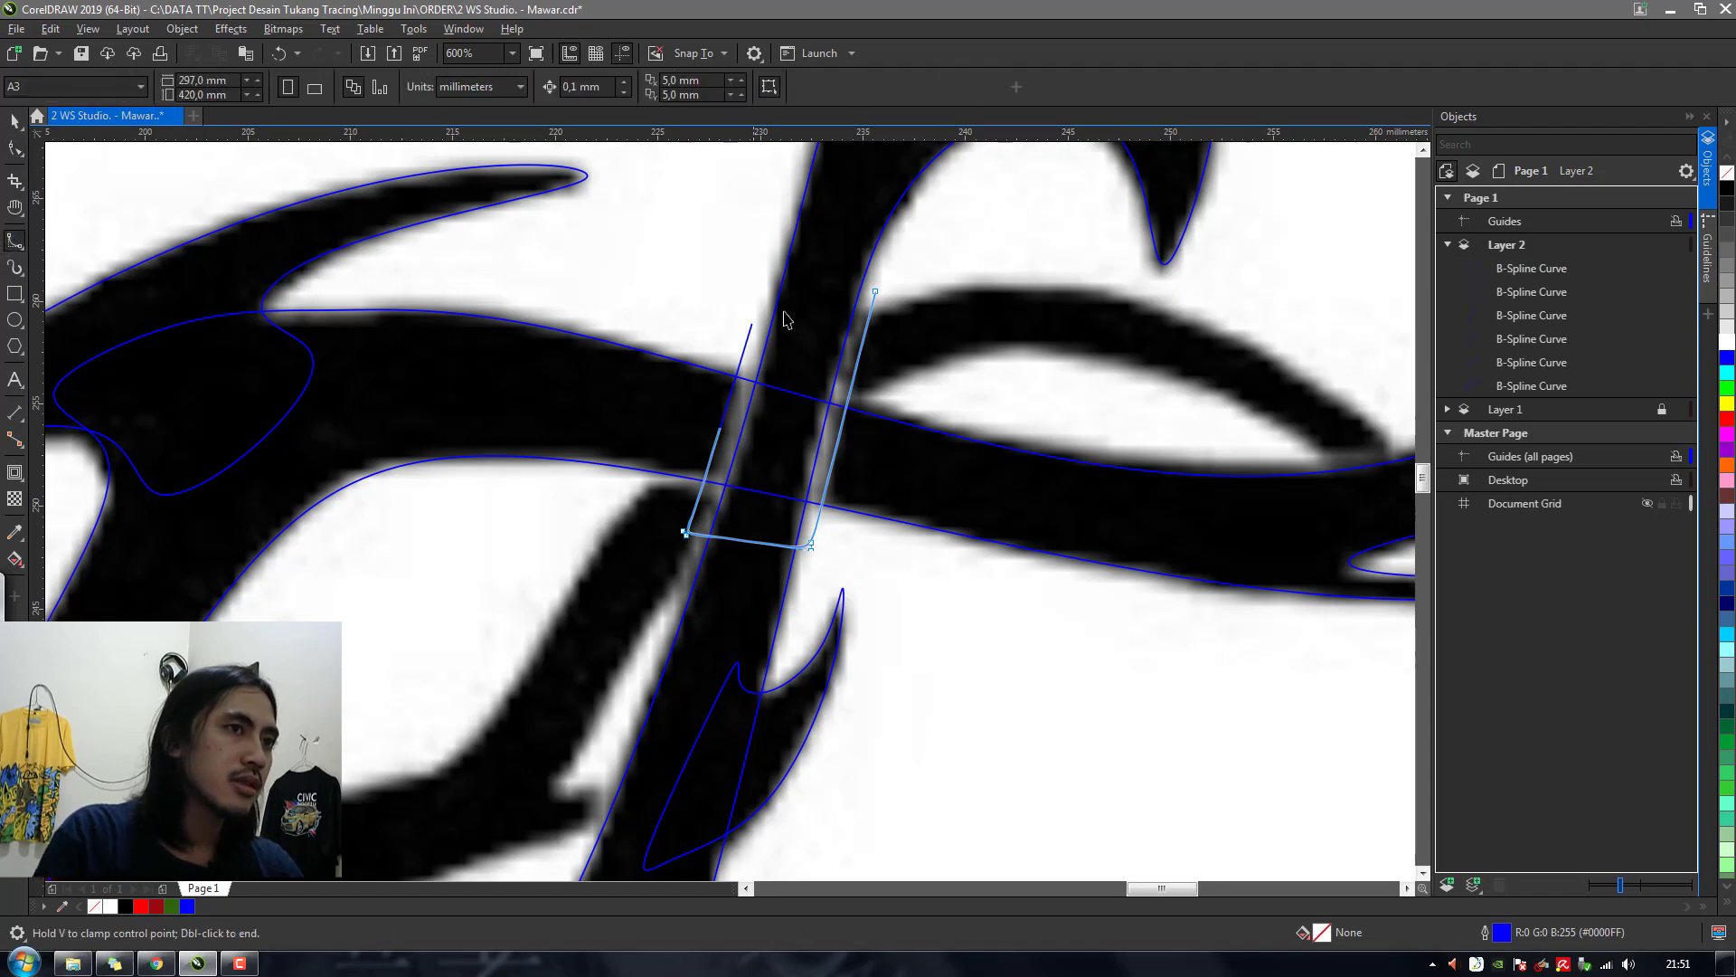
Continue the crossing outline across the blade above the branch and close it, about 9.7 by 13.6 mm overall
{"action": "left_click", "coordinate": [15, 242]}
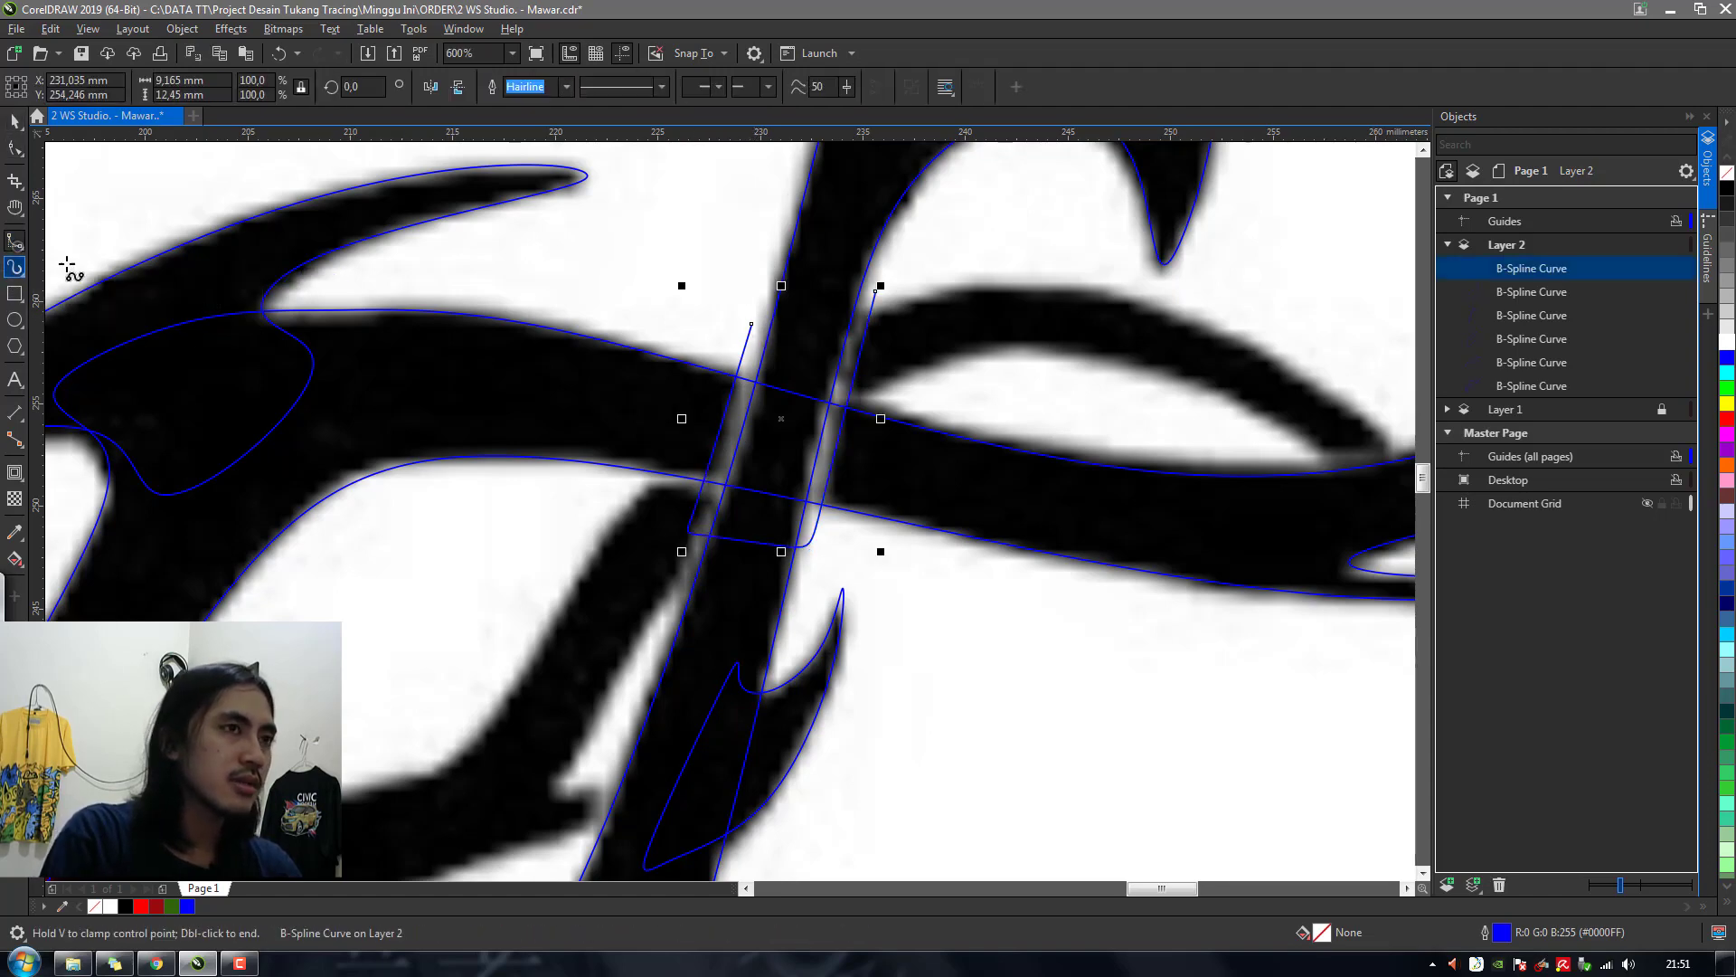
{"action": "left_click", "coordinate": [752, 324]}
{"action": "left_click", "coordinate": [763, 285]}
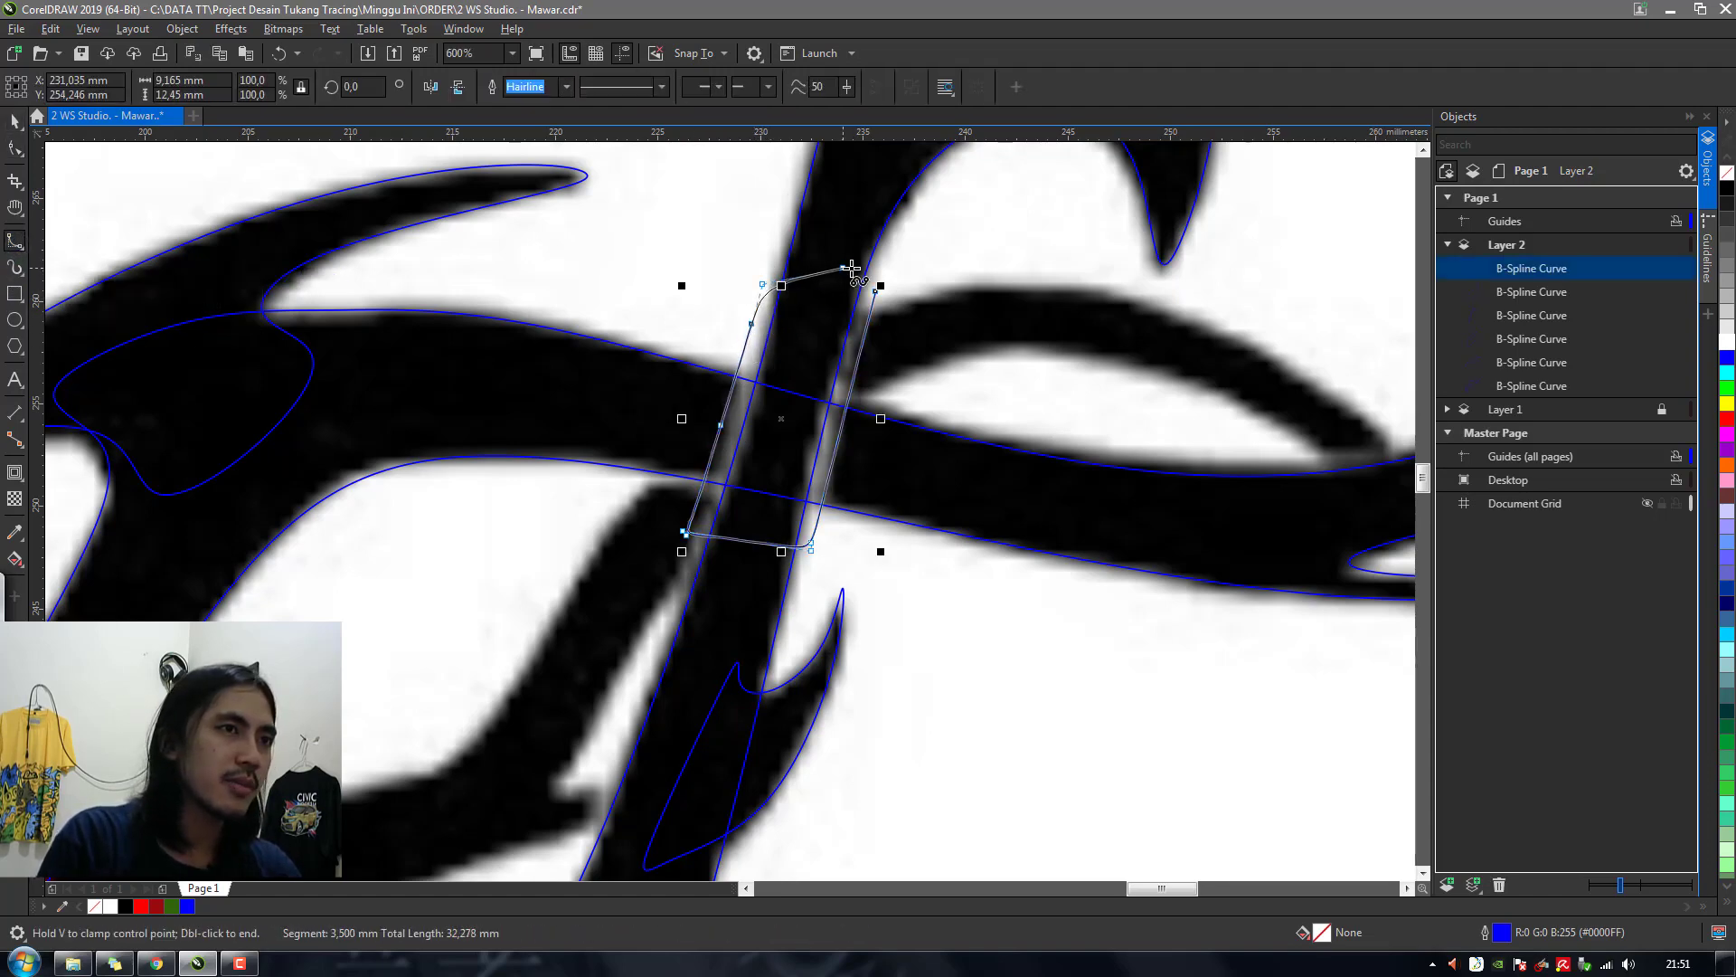
{"action": "left_click", "coordinate": [850, 266]}
{"action": "left_click", "coordinate": [893, 263]}
{"action": "left_click", "coordinate": [875, 291]}
{"action": "key", "text": "space"}
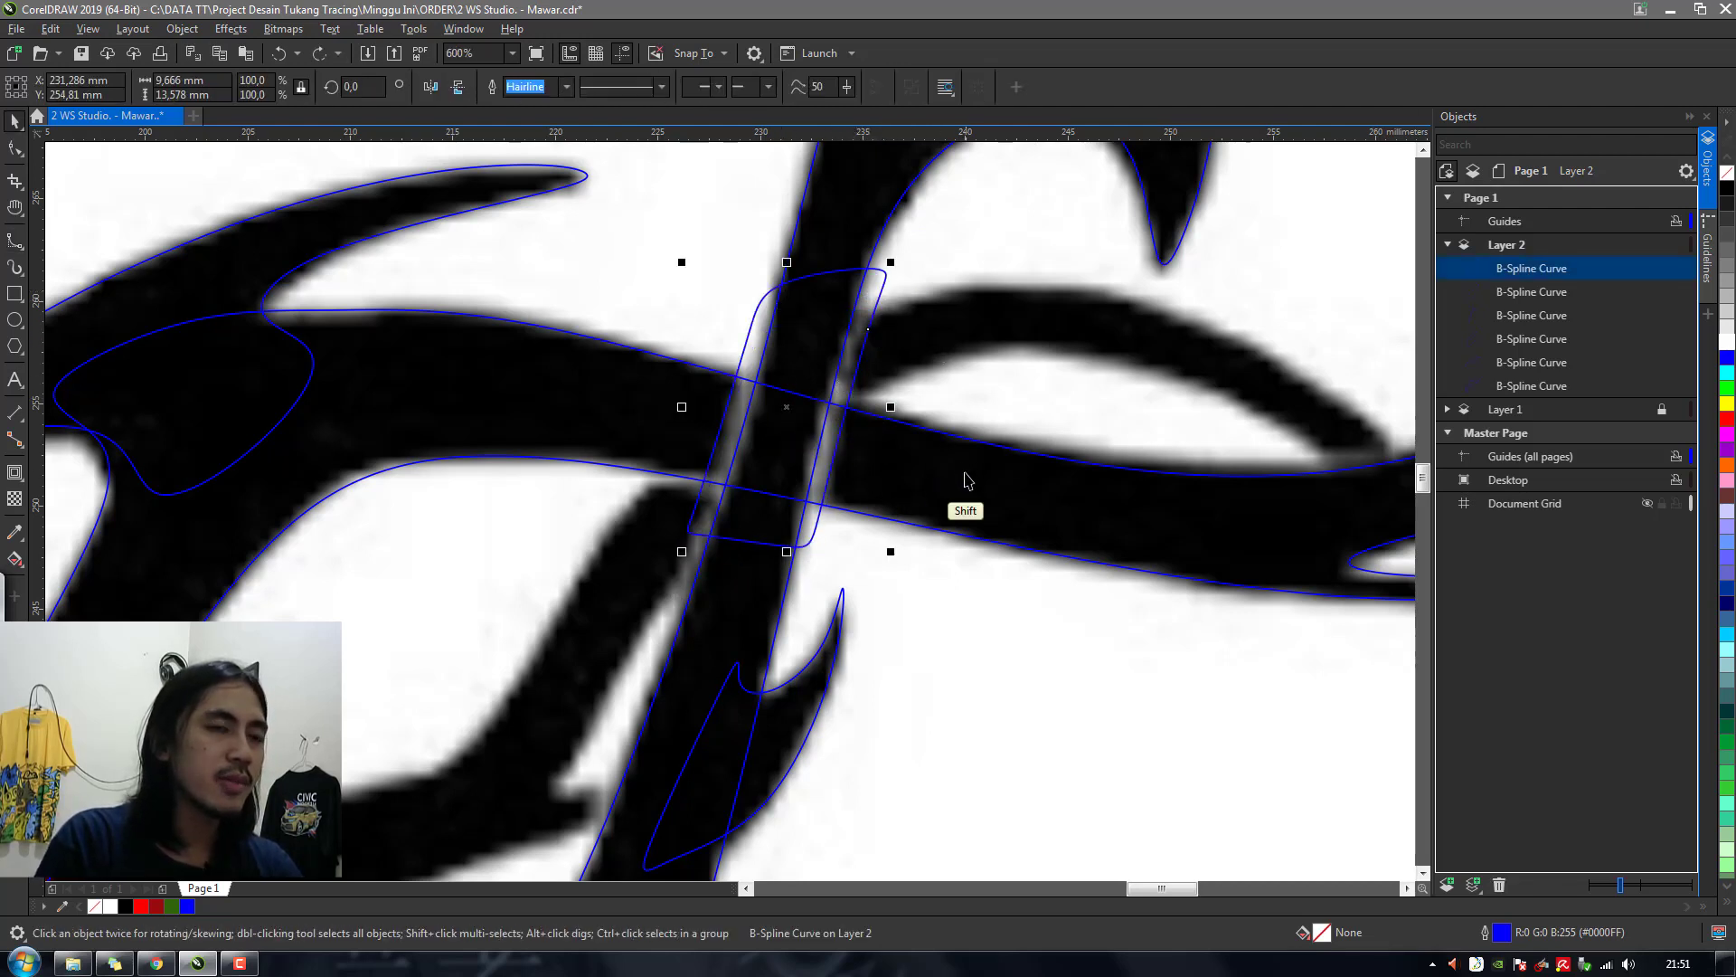
Try trimming the long horizontal branch with the crossing outline using Back Minus Front
{"action": "left_click", "coordinate": [969, 486], "text": "shift"}
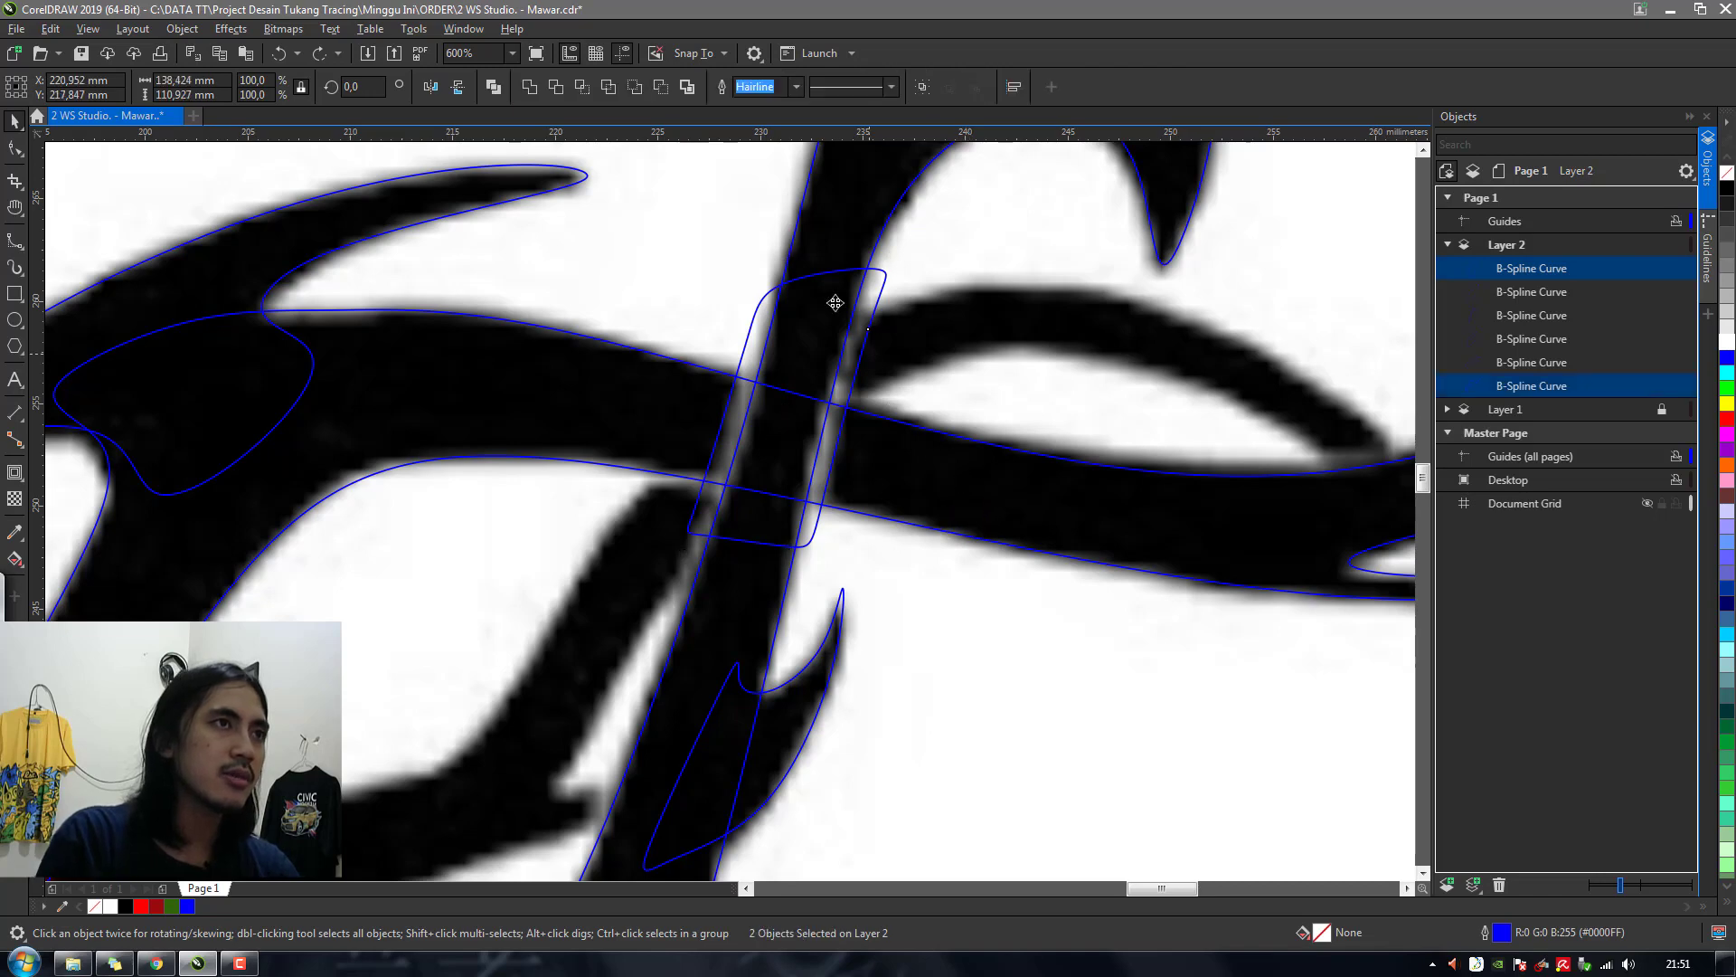
{"action": "left_click", "coordinate": [661, 87]}
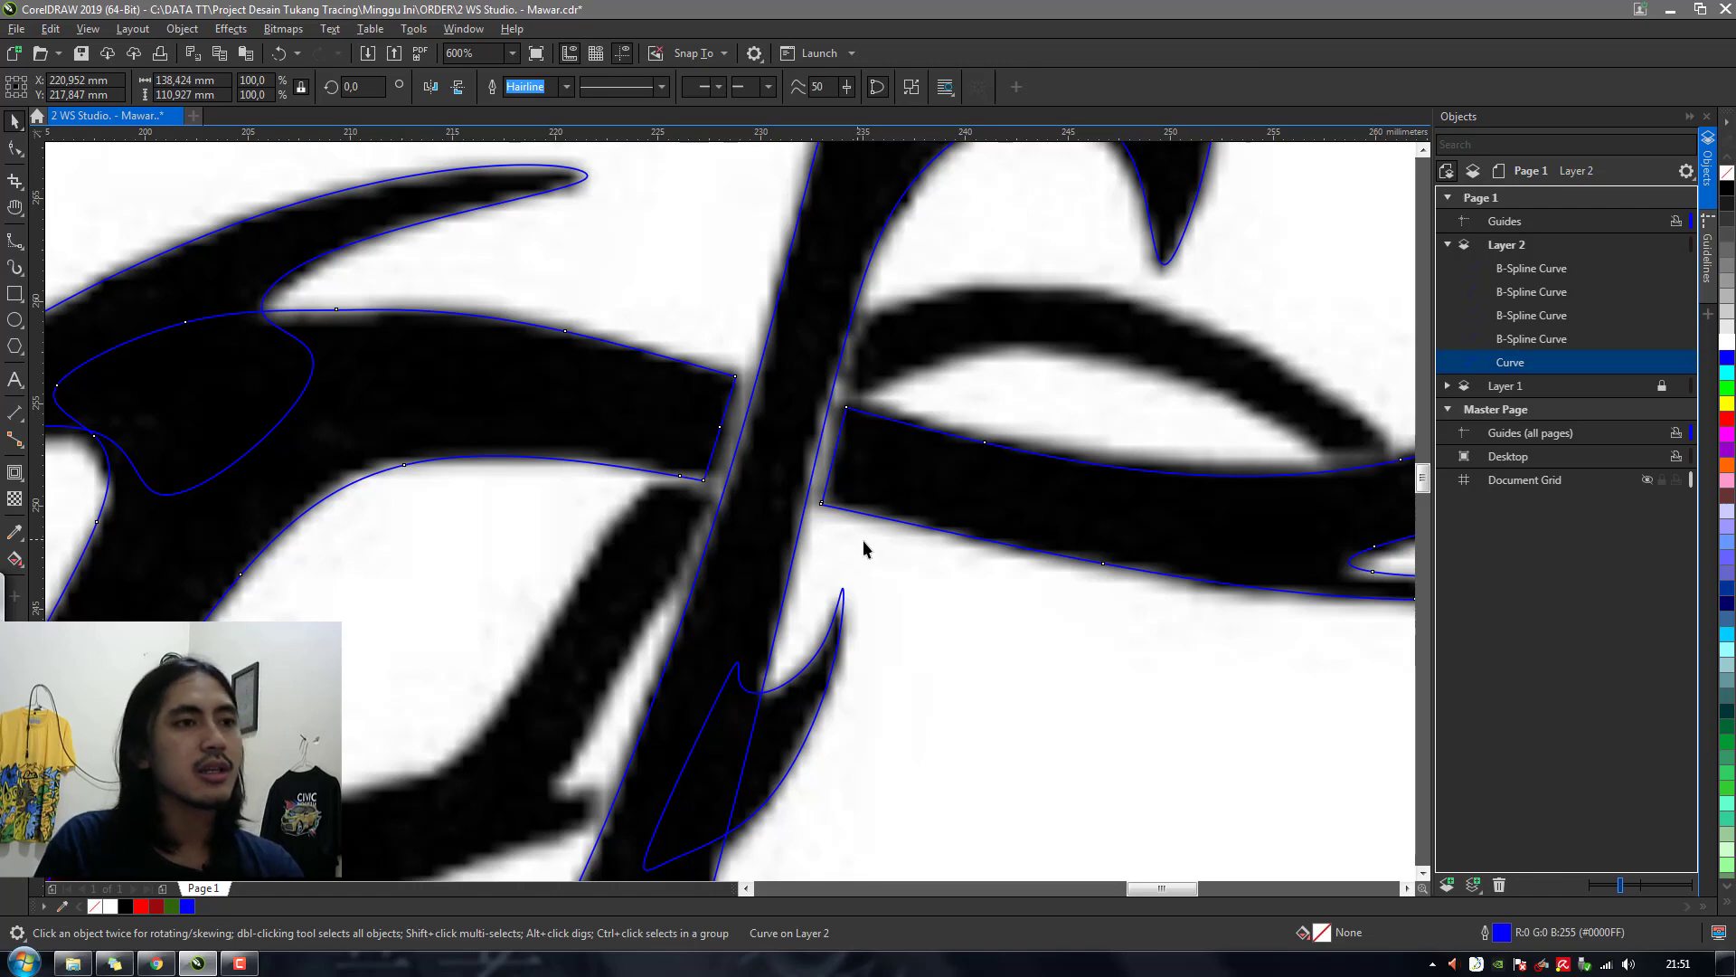
{"action": "key", "text": "ctrl+z"}
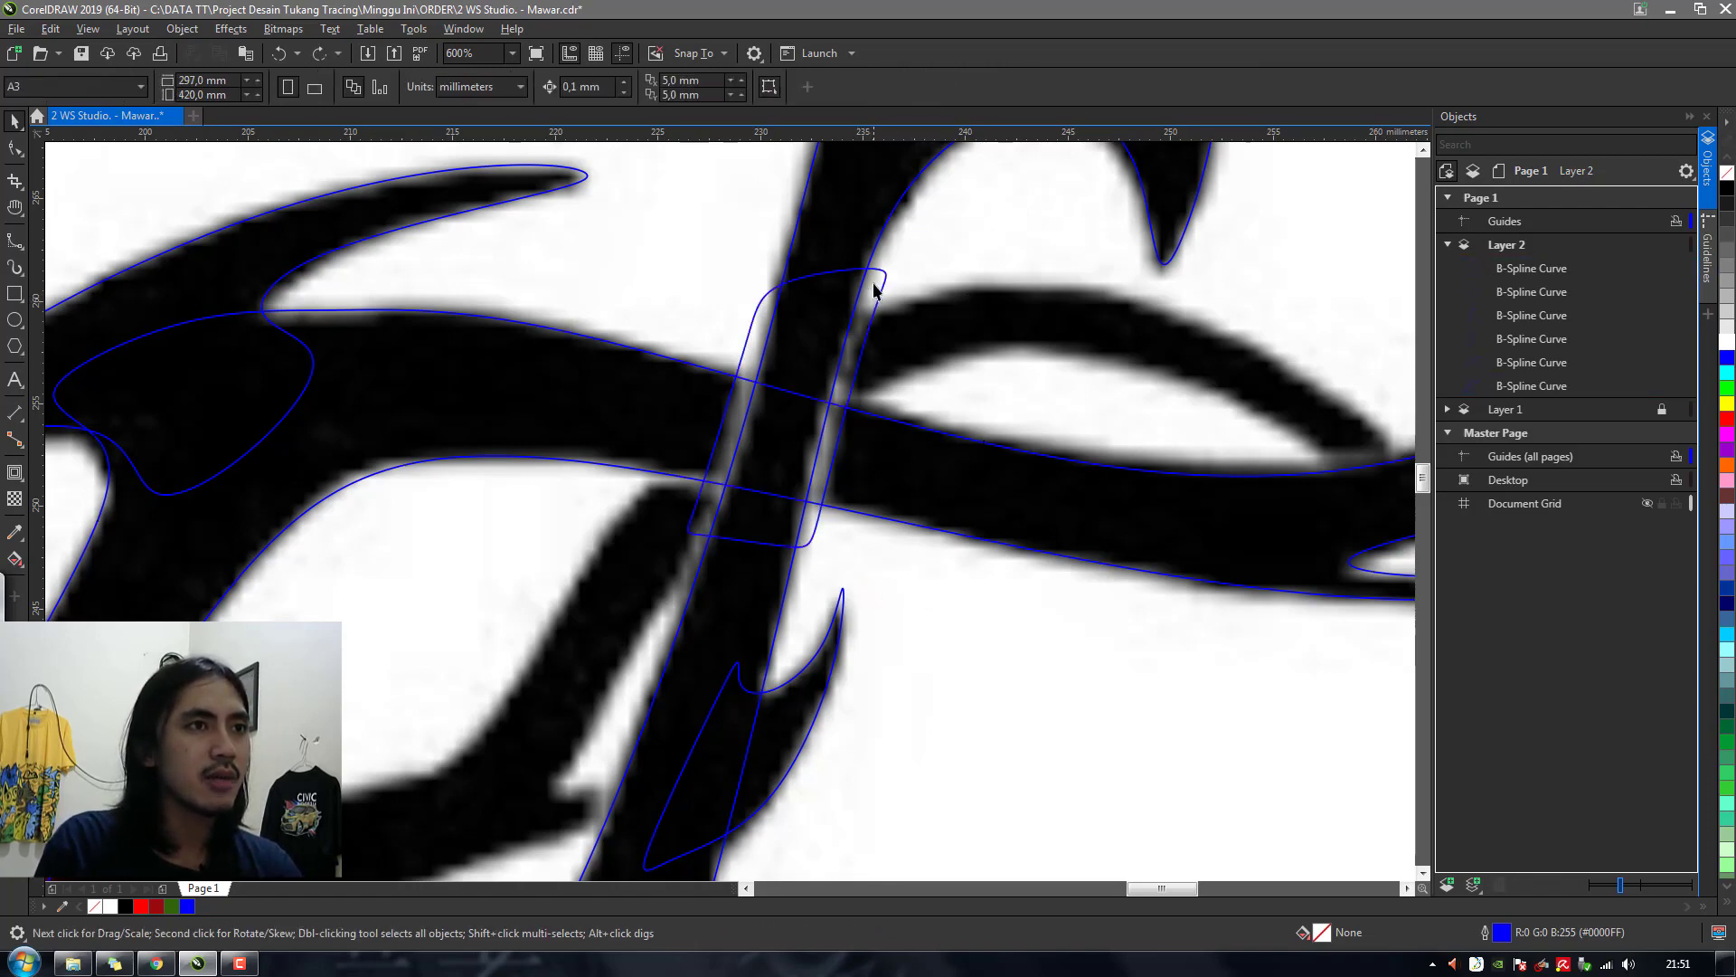
{"action": "left_click_drag", "start_coordinate": [884, 280], "coordinate": [813, 300]}
{"action": "key", "text": "ctrl+z"}
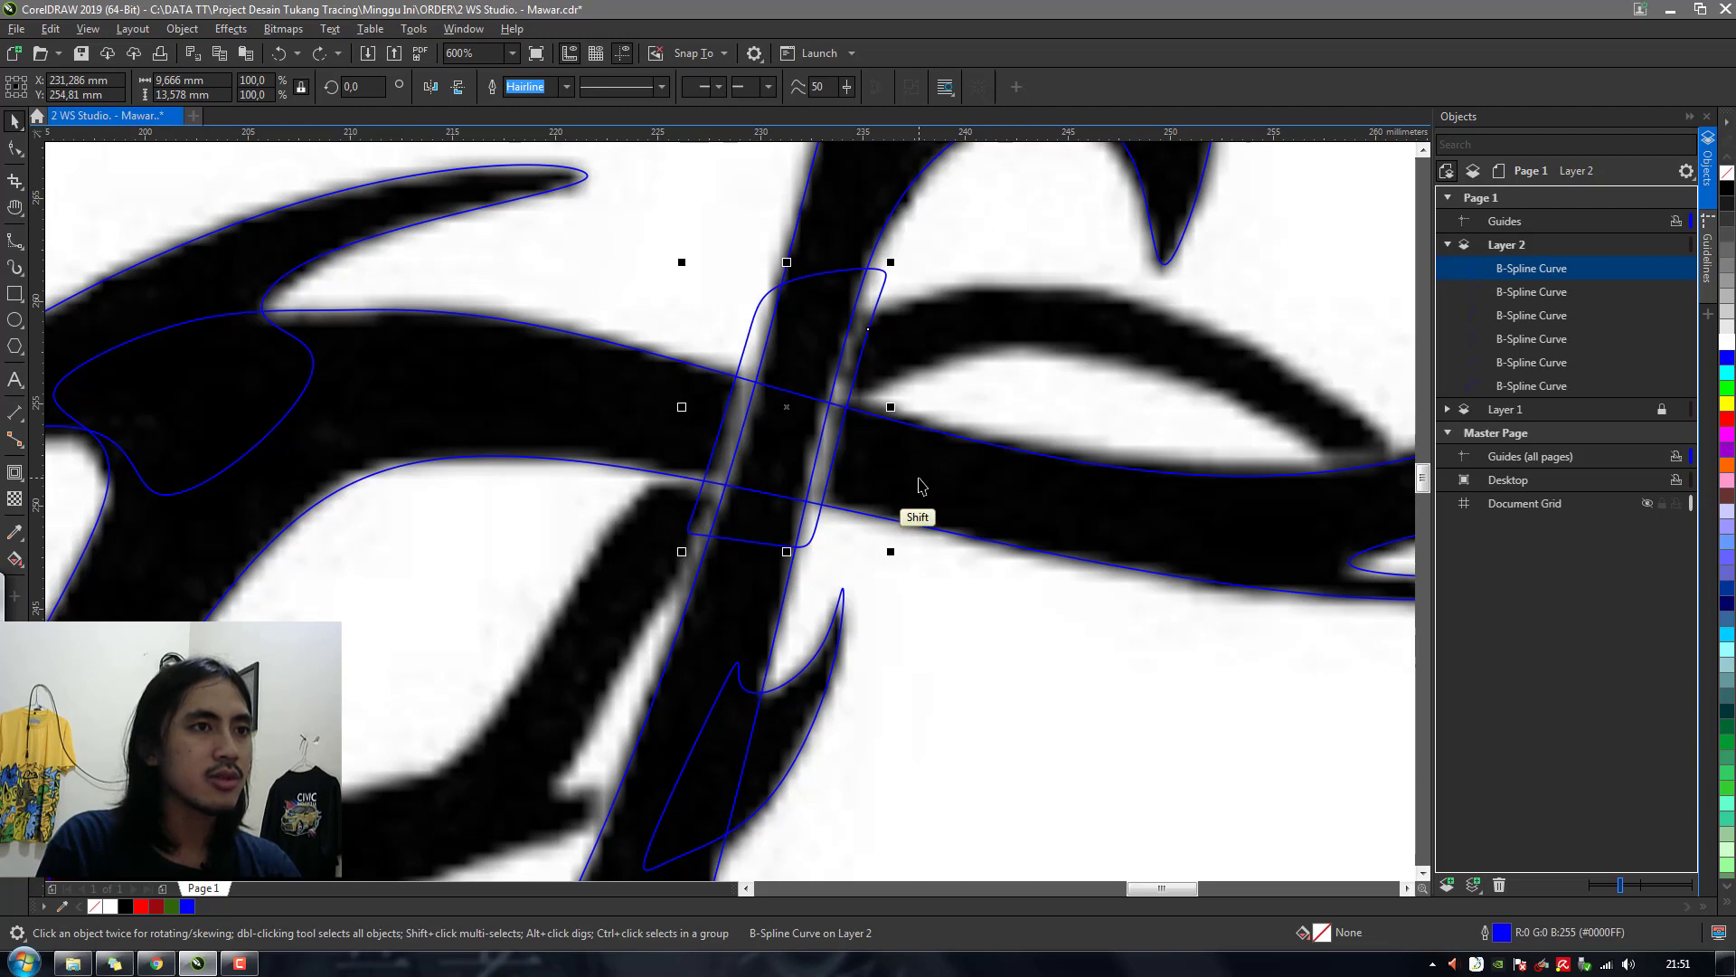
Subtract the crossing outline from the horizontal branch with Back Minus Front, cutting a gap in the branch around the upright blade
{"action": "left_click", "coordinate": [842, 326], "text": "shift"}
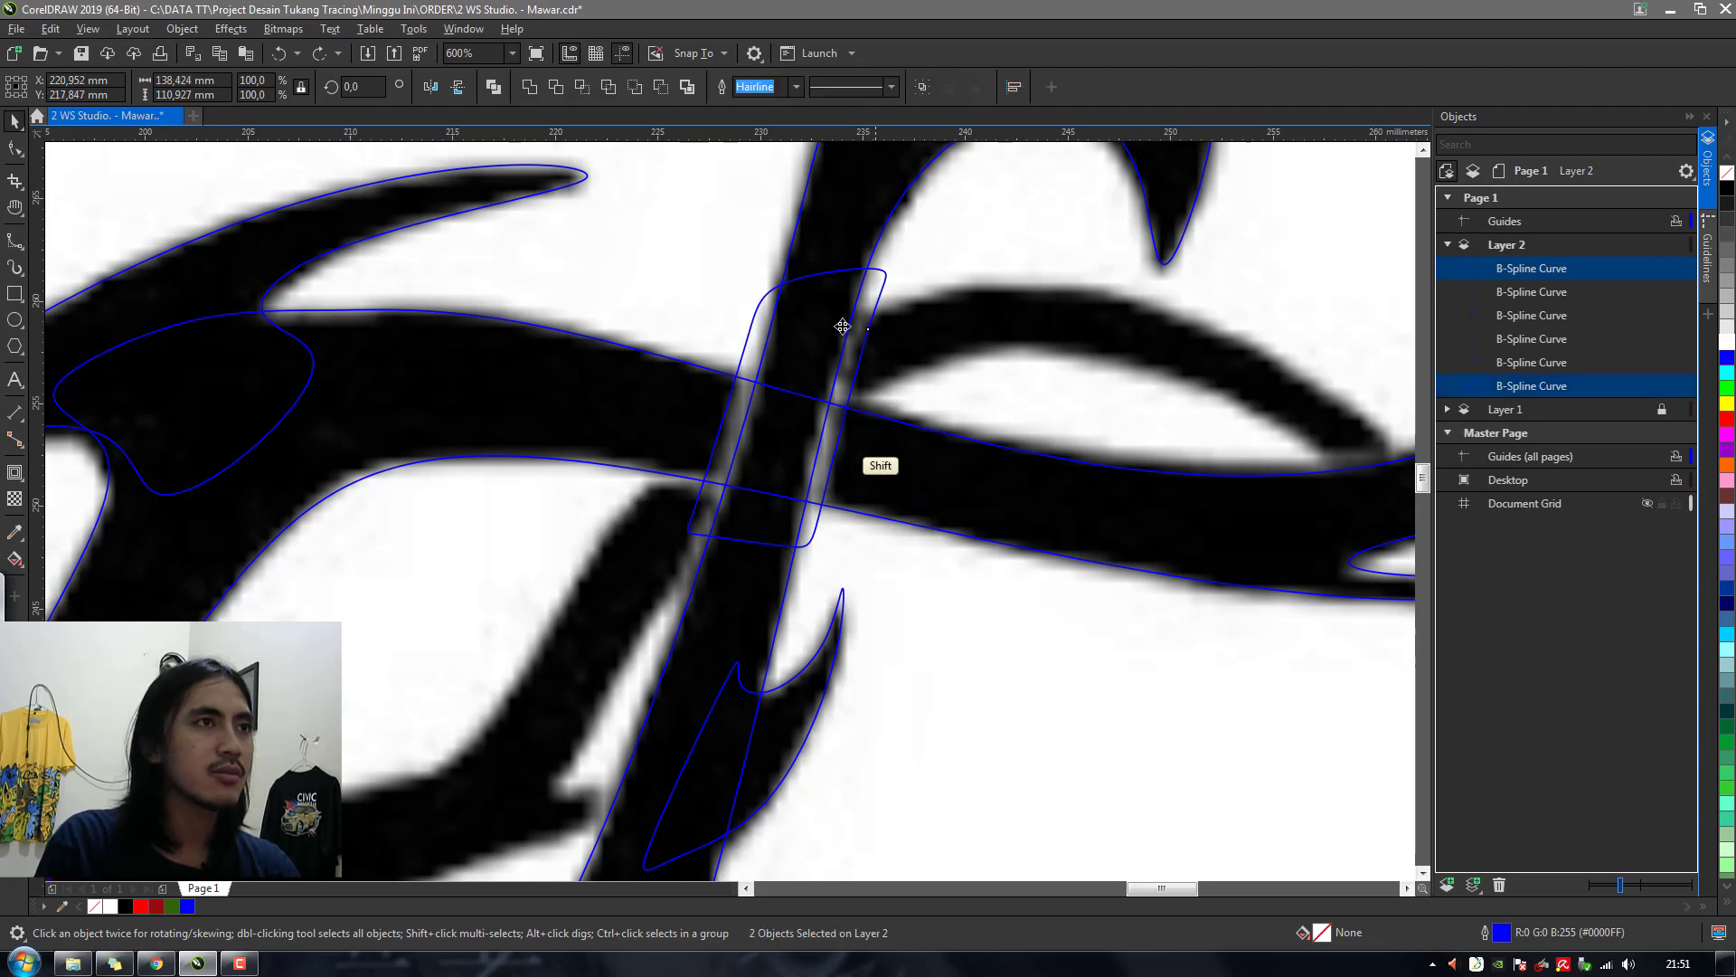
{"action": "left_click", "coordinate": [666, 90]}
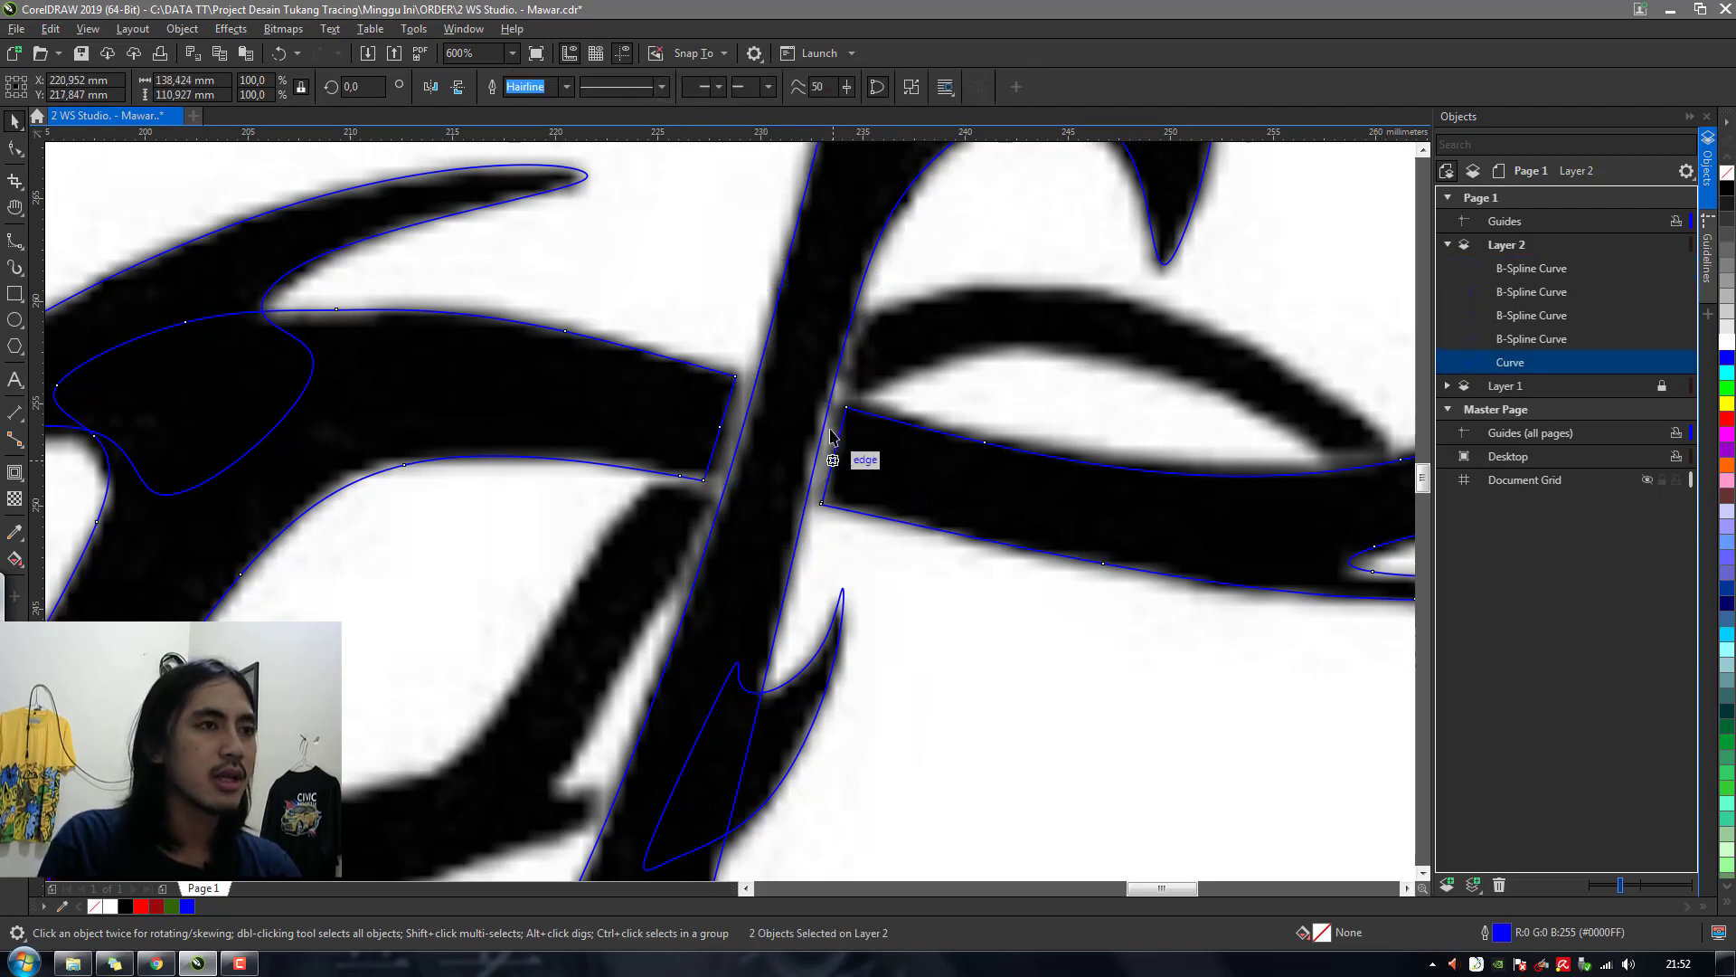
{"action": "scroll", "coordinate": [850, 424], "scroll_direction": "down", "scroll_amount": 3}
{"action": "left_click", "coordinate": [909, 474]}
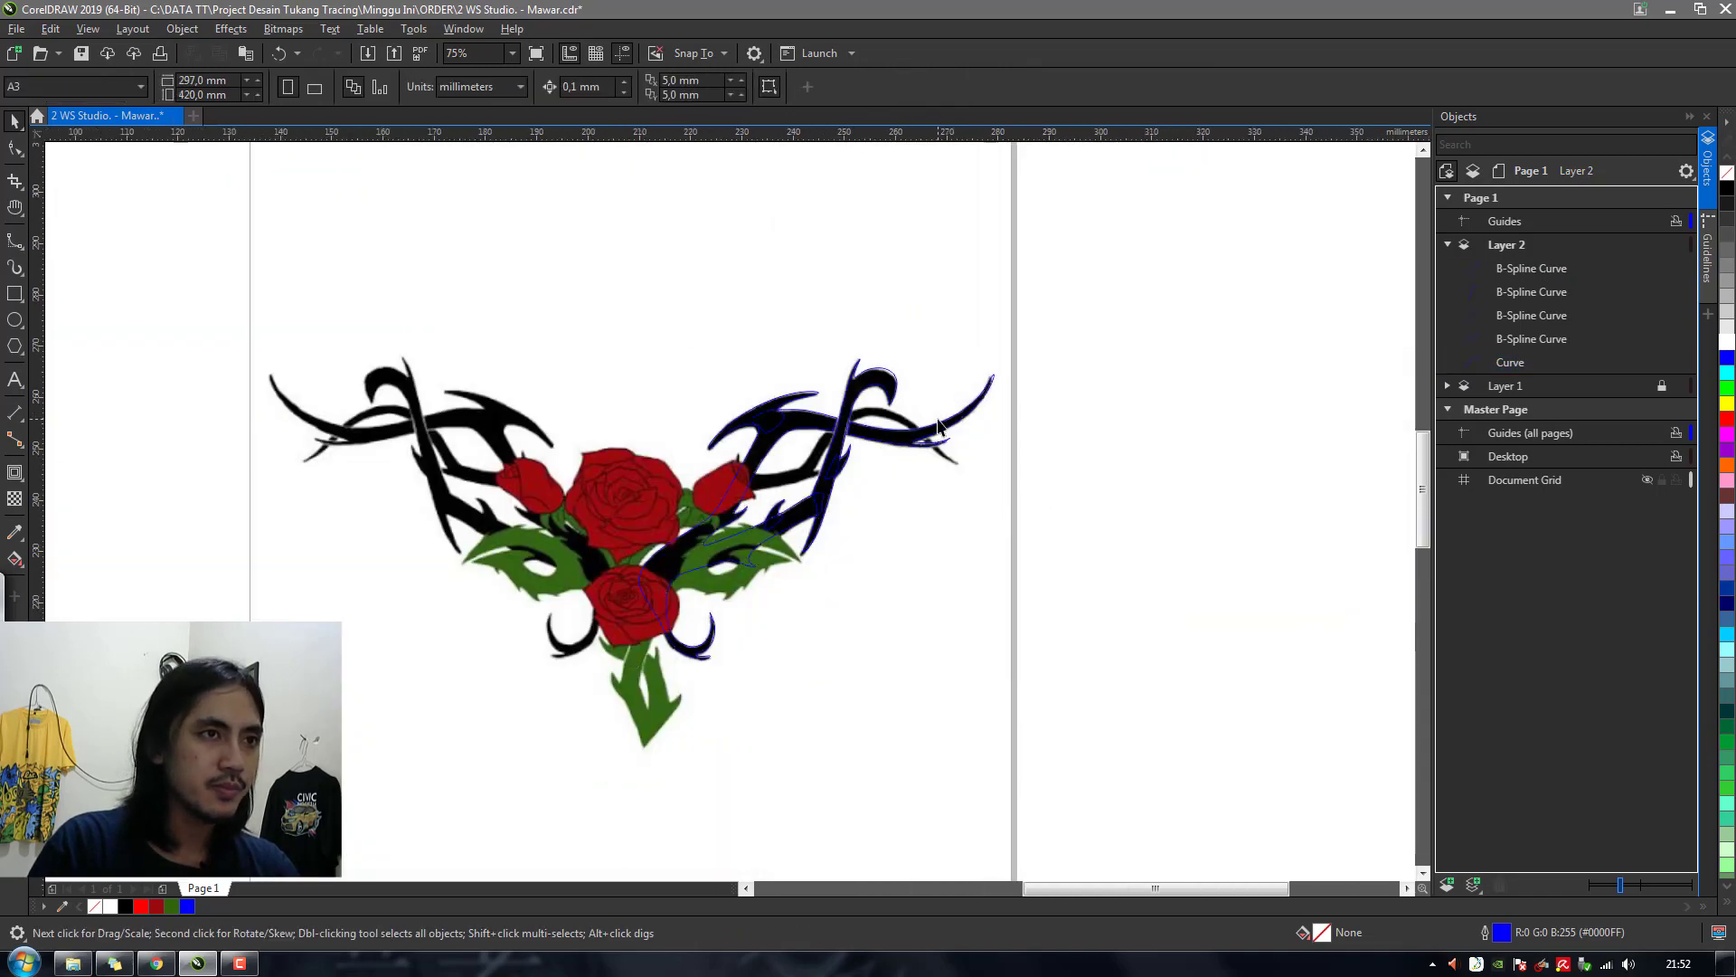
Trace a B-spline along the lower connecting branch's outer edge, around its small notch and up beside the blade, about 34.8 by 18.5 mm
{"action": "scroll", "coordinate": [909, 474], "scroll_direction": "up", "scroll_amount": 2}
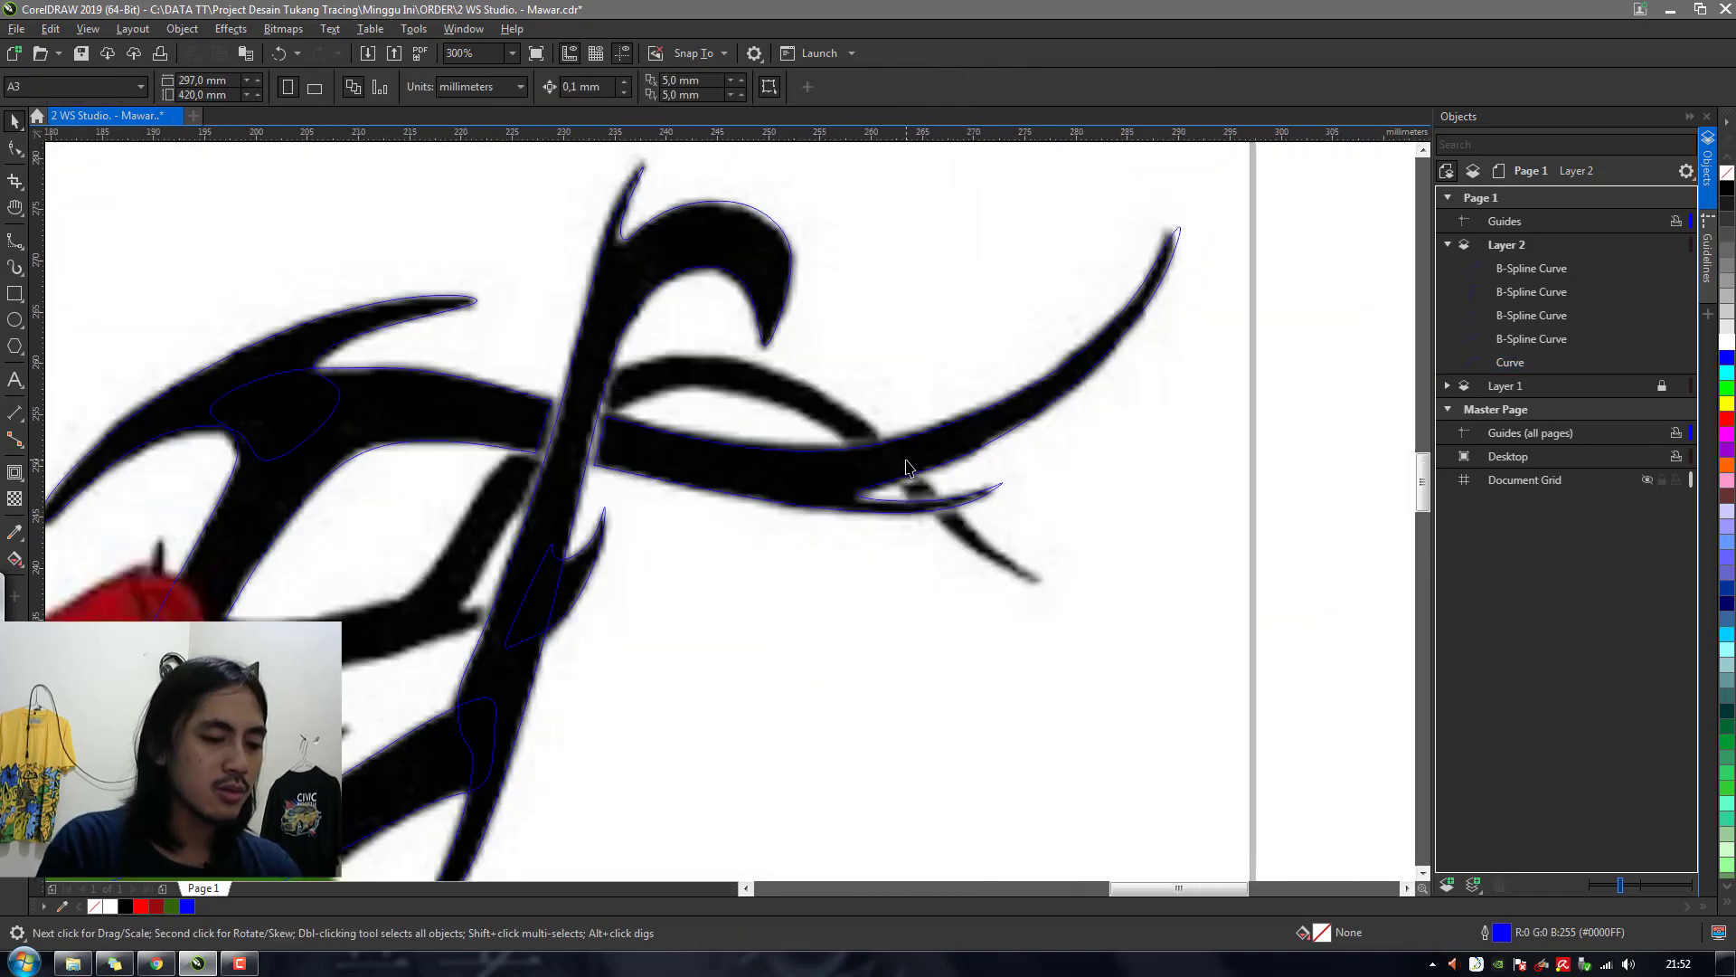
{"action": "key", "text": "n"}
{"action": "left_click", "coordinate": [740, 491]}
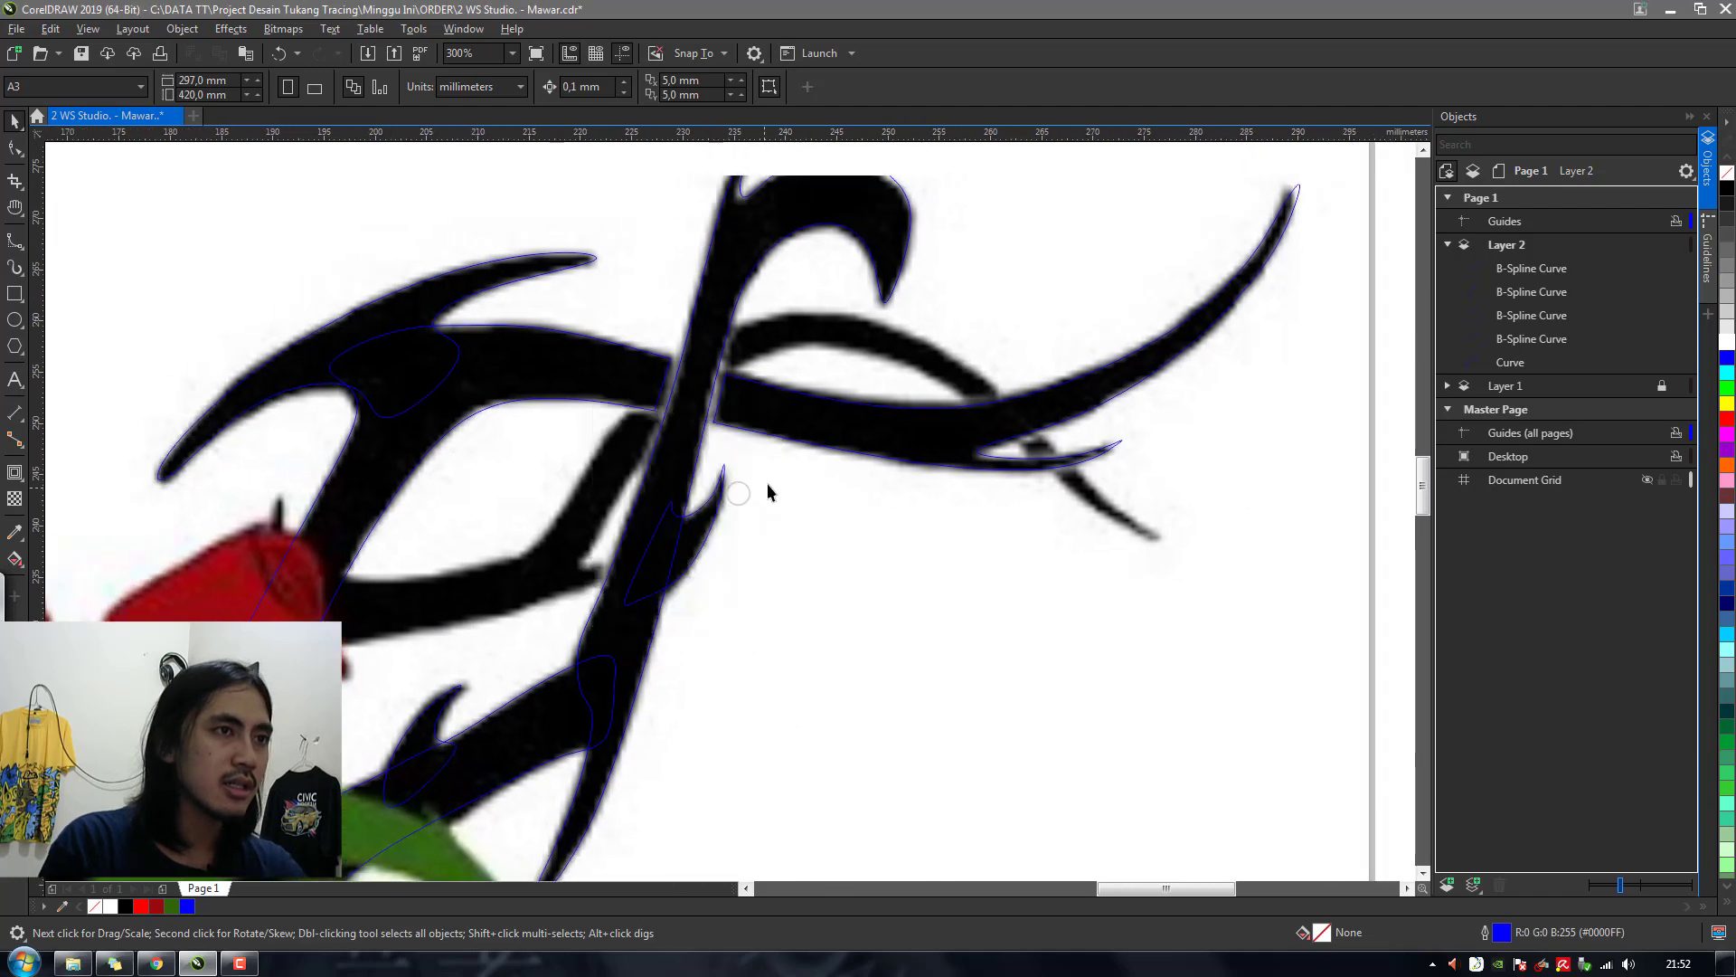
{"action": "left_click_drag", "start_coordinate": [764, 404], "coordinate": [785, 524]}
{"action": "key", "text": "space"}
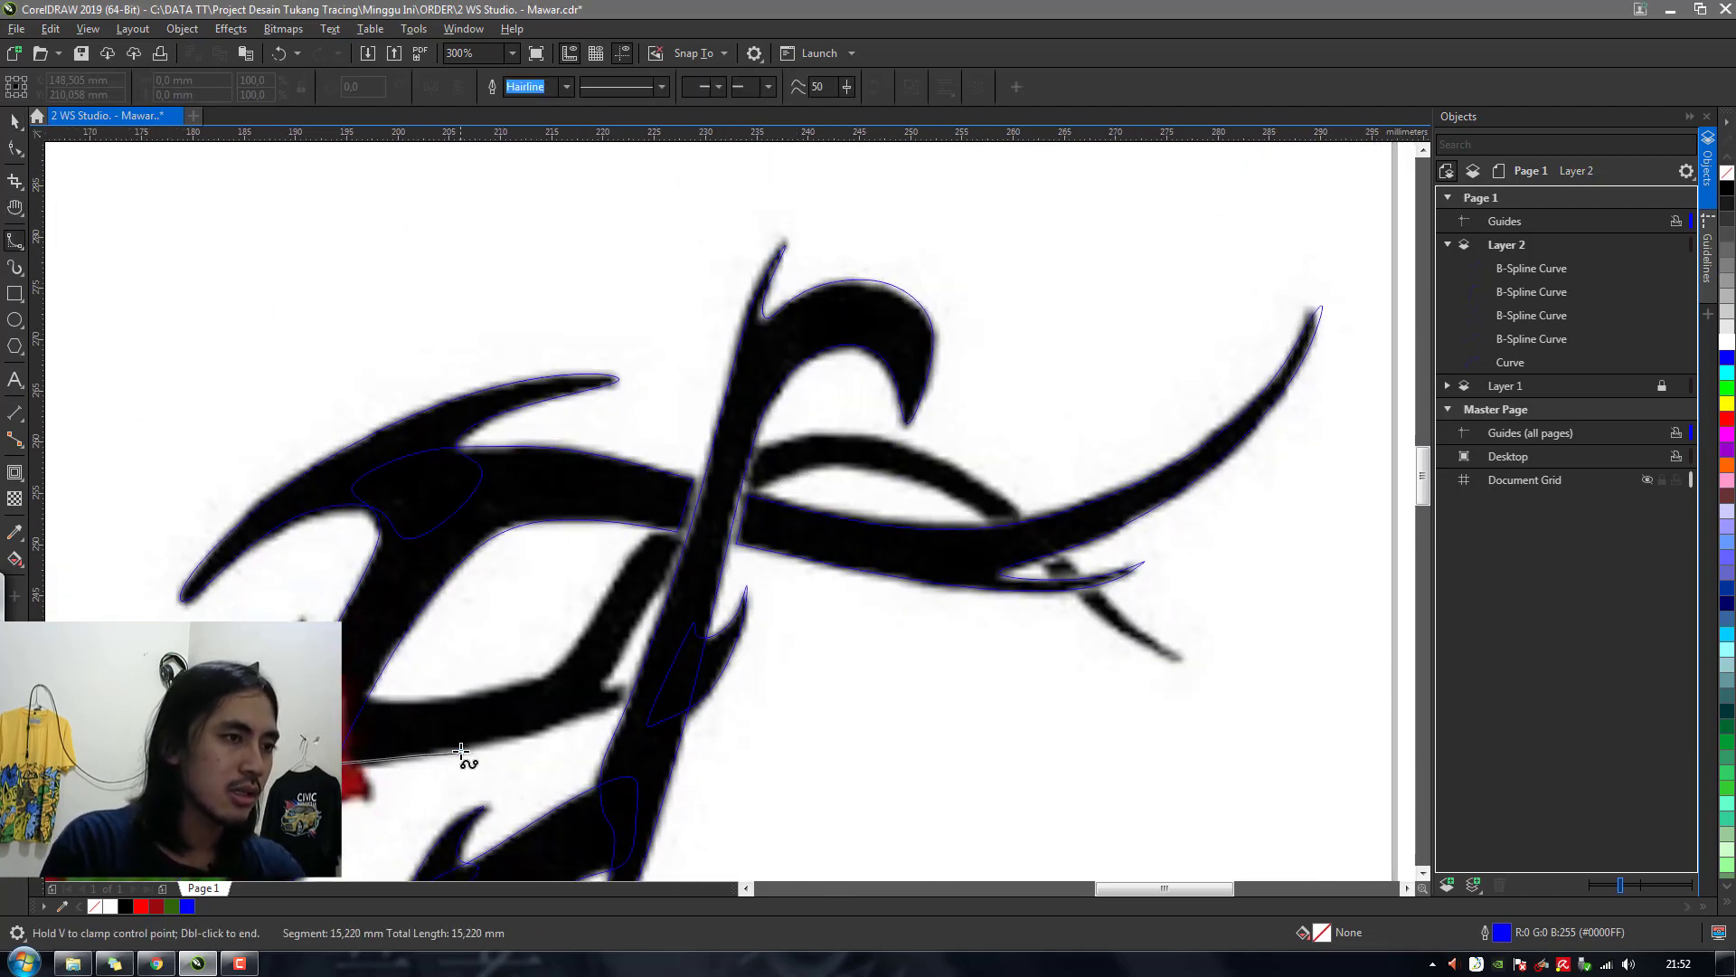
{"action": "left_click", "coordinate": [459, 749]}
{"action": "left_click", "coordinate": [599, 715]}
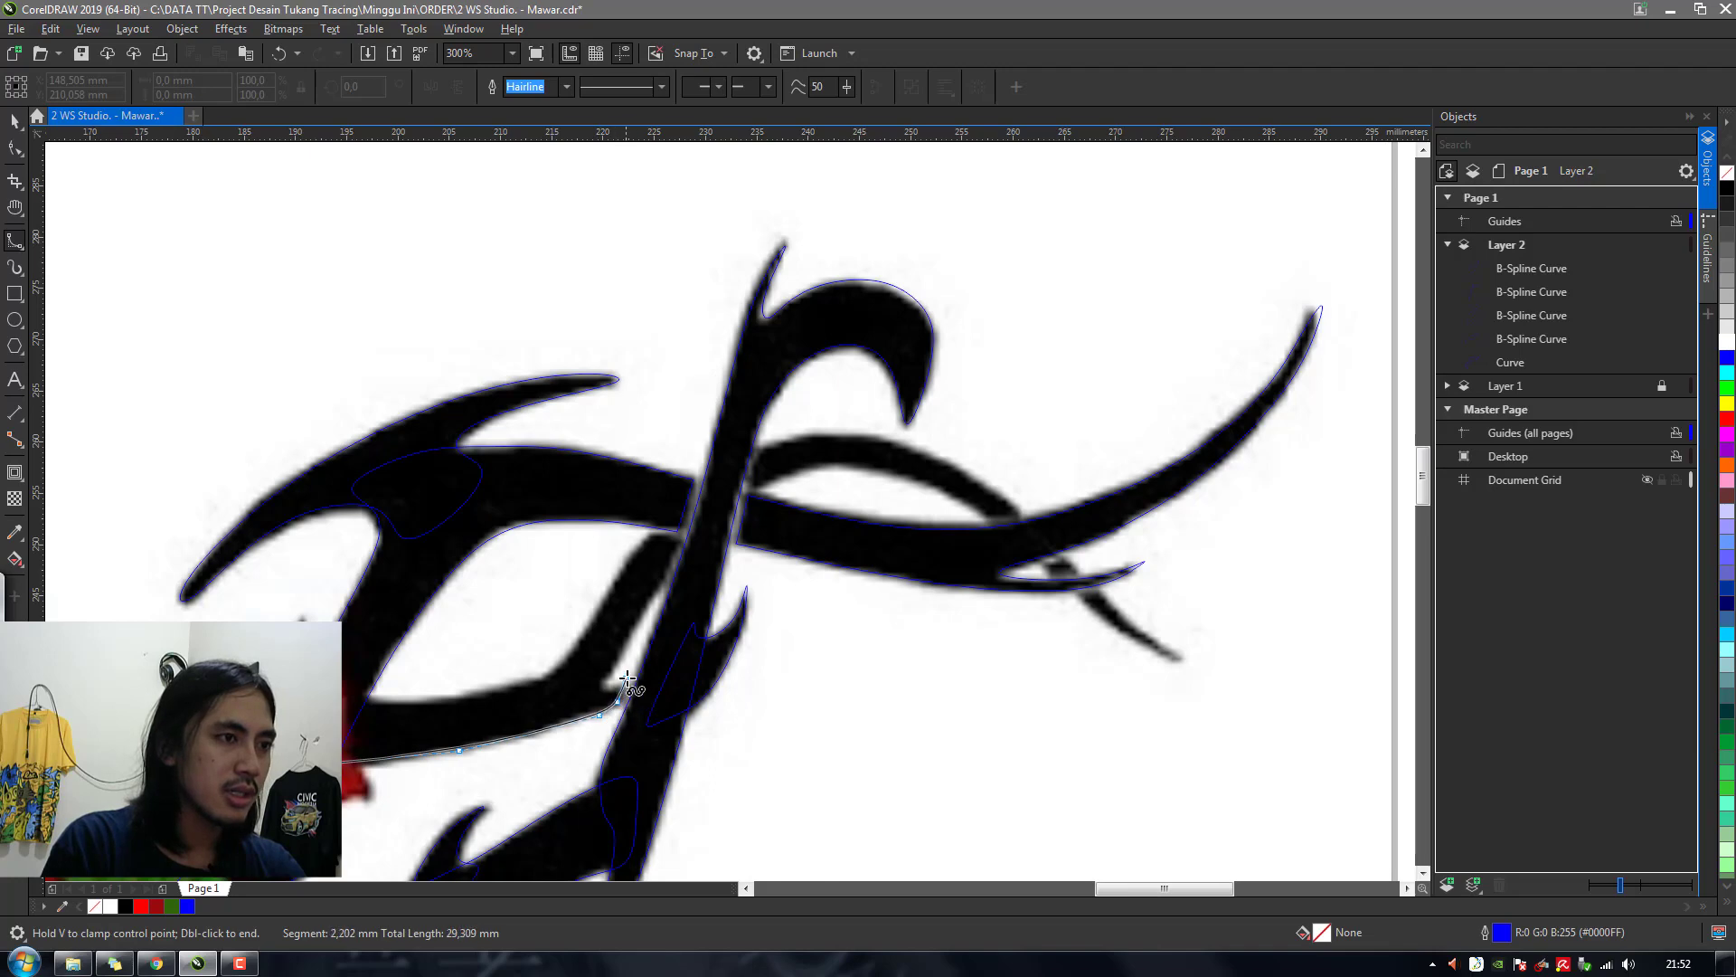
{"action": "double_click", "coordinate": [663, 573]}
{"action": "scroll", "coordinate": [663, 574], "scroll_direction": "up", "scroll_amount": 4}
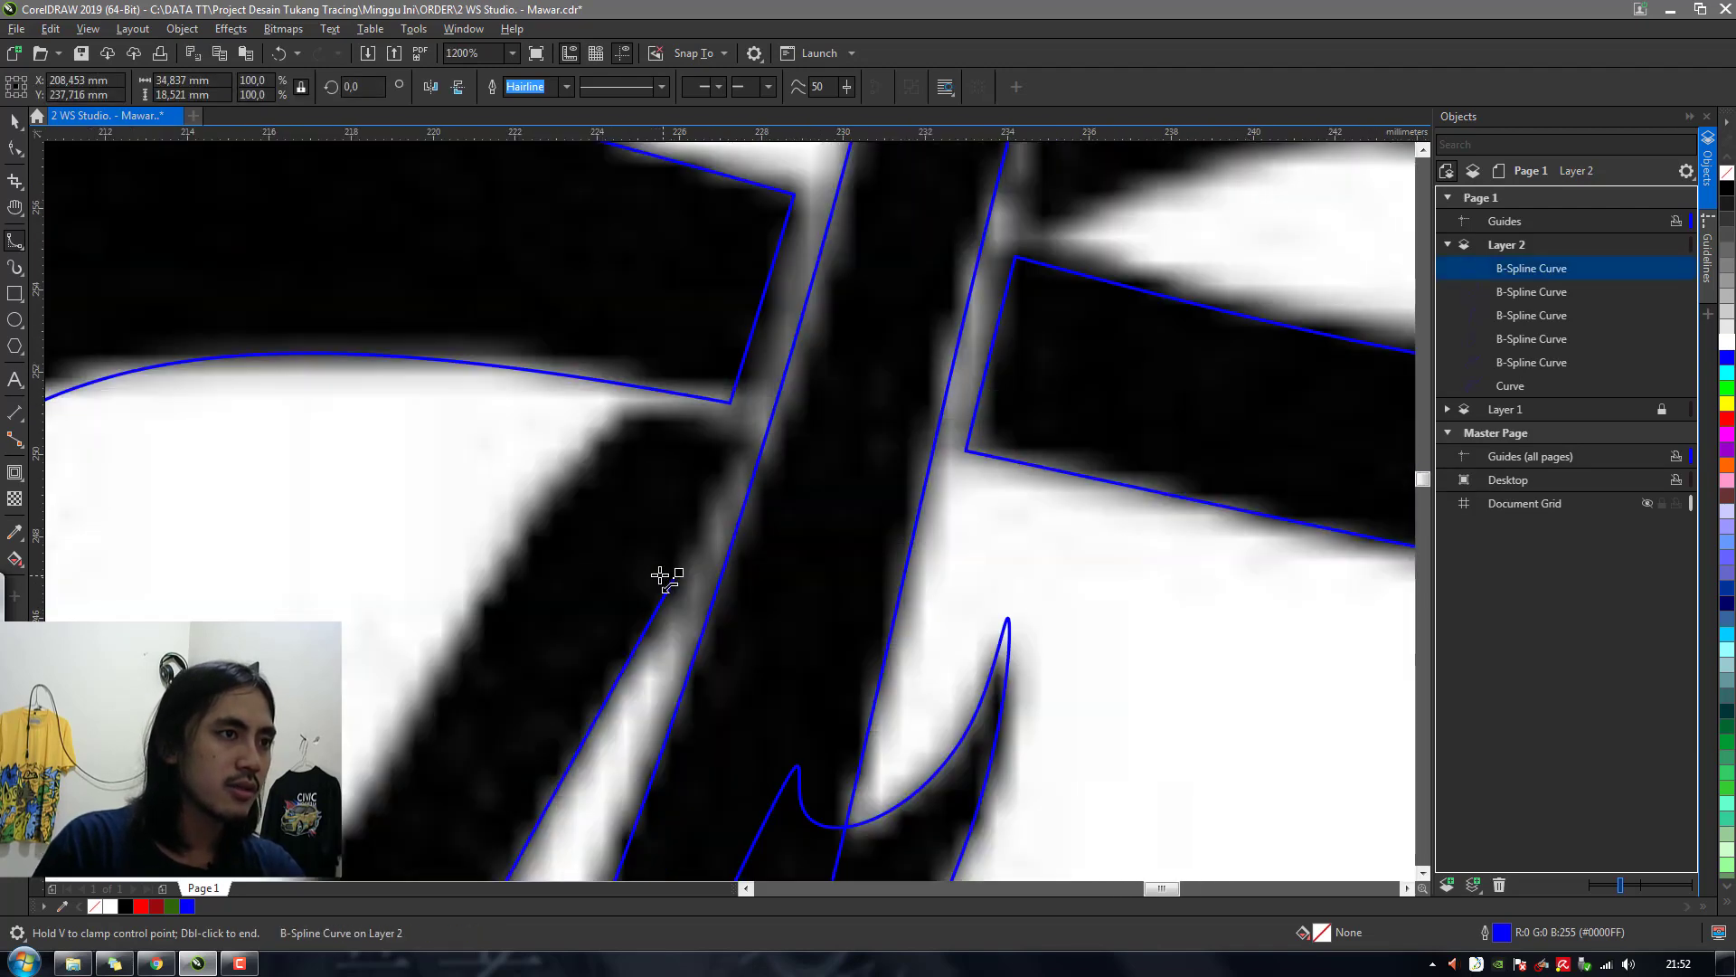
Extend the connecting branch's B-spline around its upper end beside the blade and partway down its inner edge
{"action": "left_click", "coordinate": [676, 578]}
{"action": "left_click", "coordinate": [724, 471]}
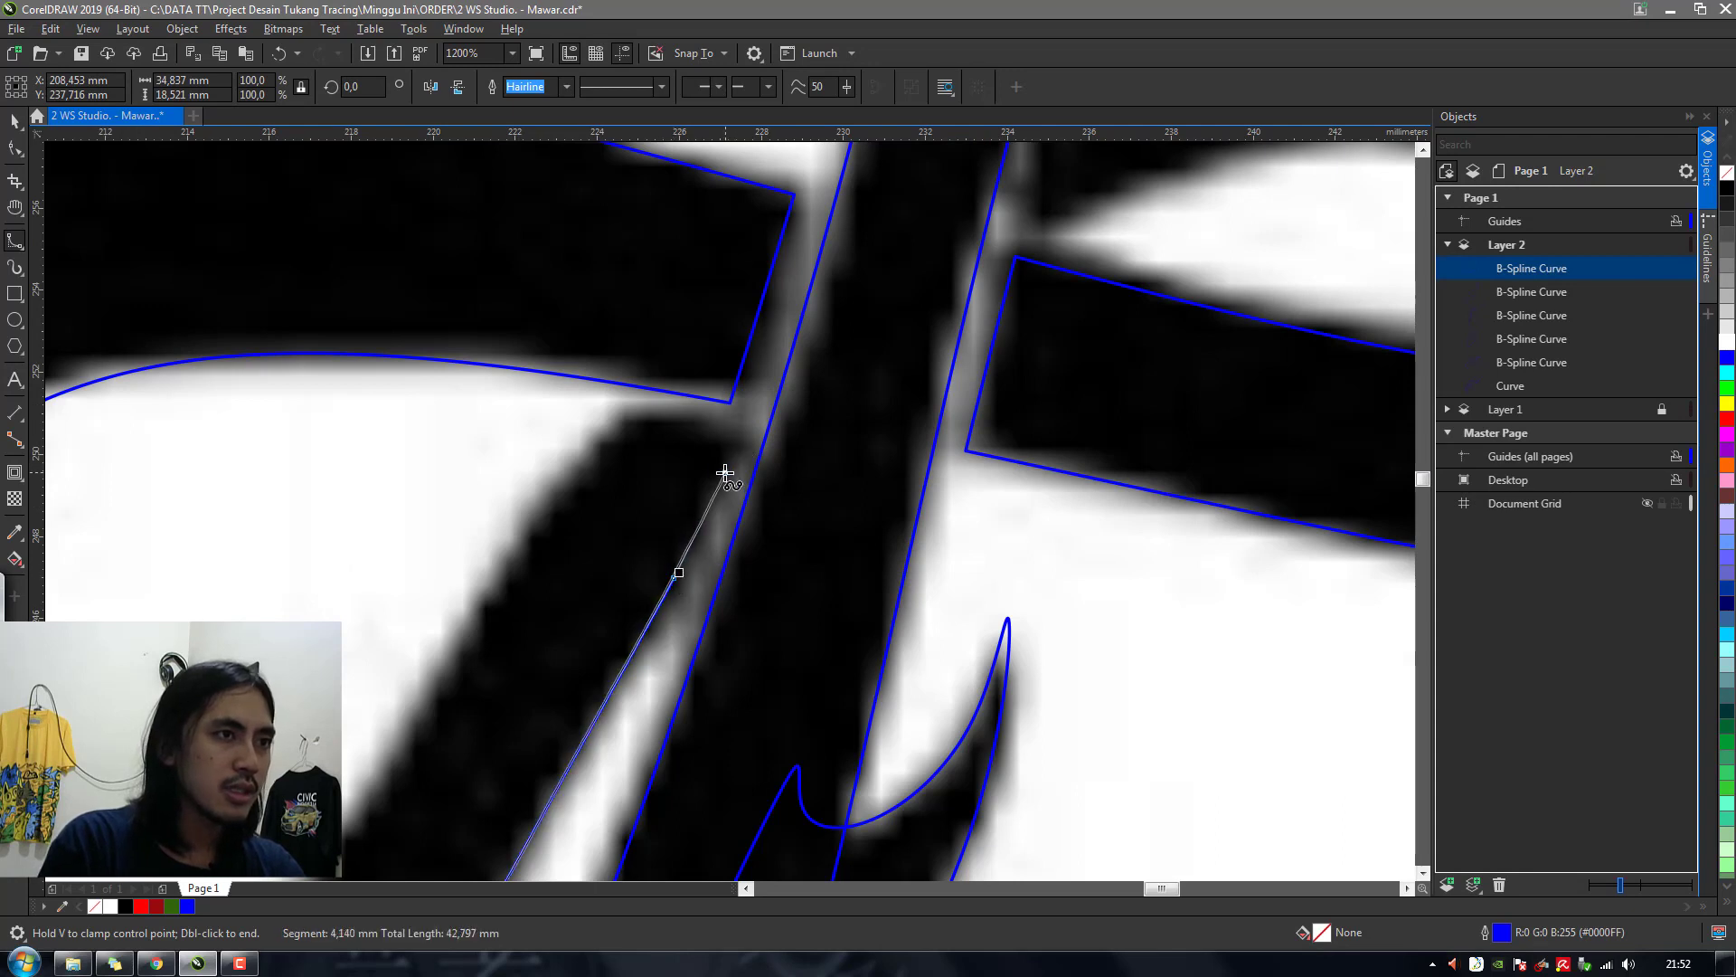
{"action": "left_click", "coordinate": [747, 439]}
{"action": "left_click", "coordinate": [725, 424]}
{"action": "left_click", "coordinate": [640, 402]}
{"action": "left_click", "coordinate": [597, 435]}
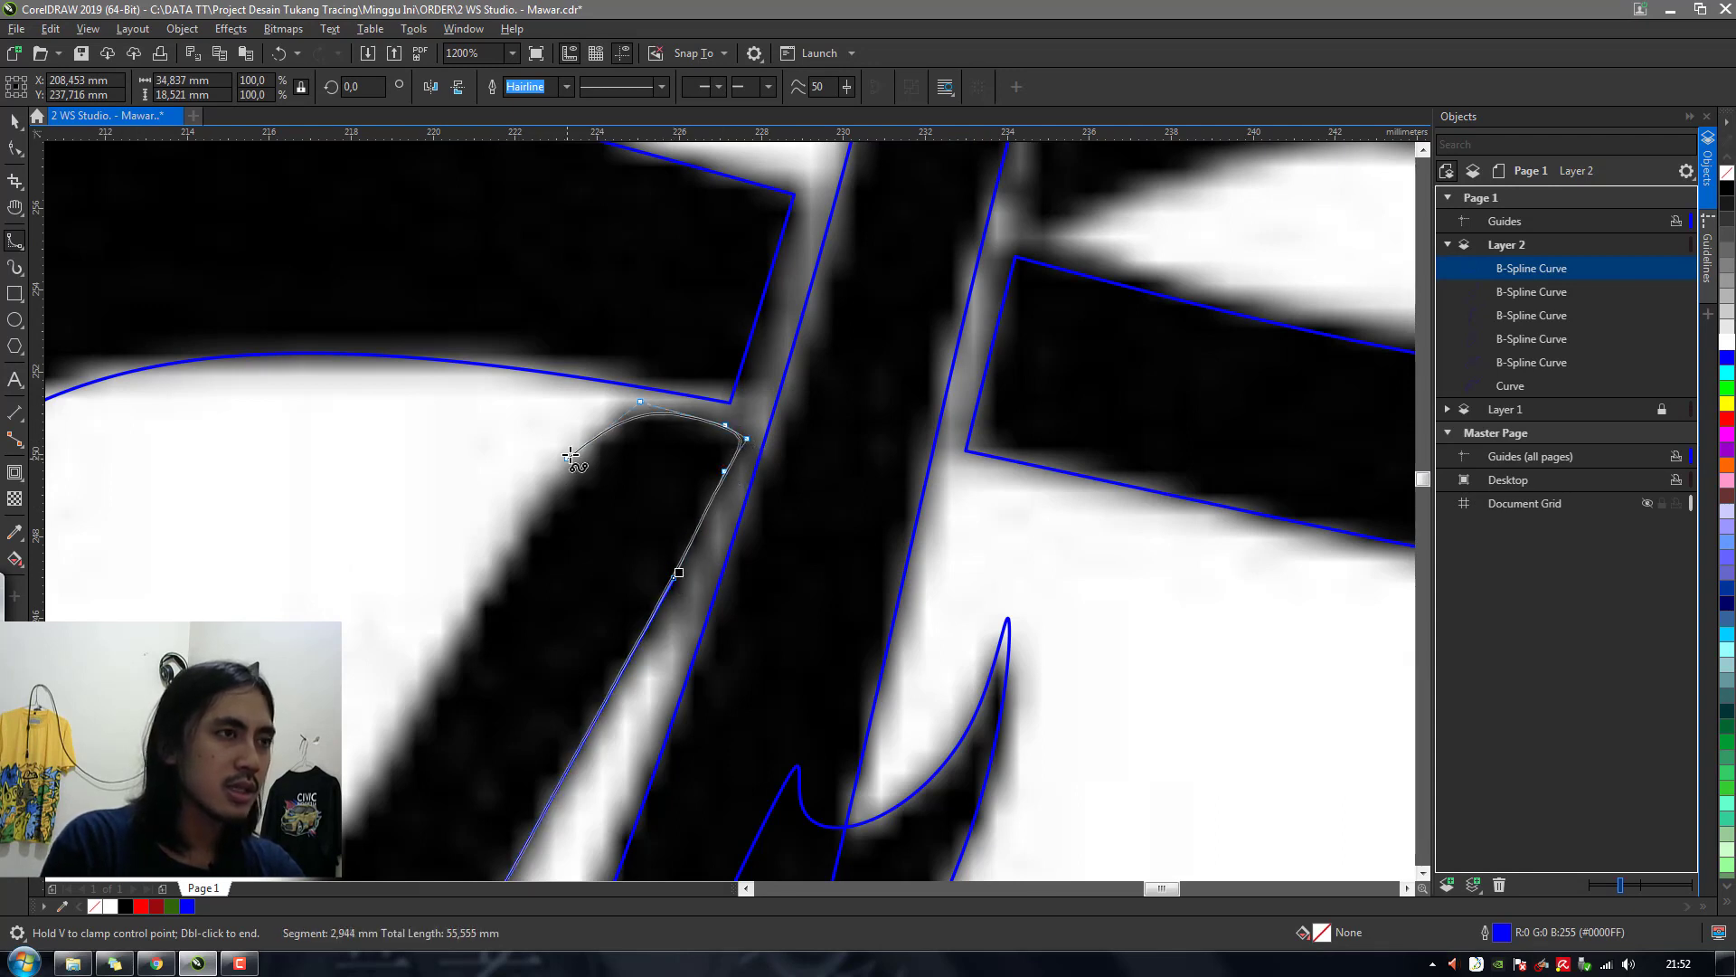
{"action": "double_click", "coordinate": [451, 658]}
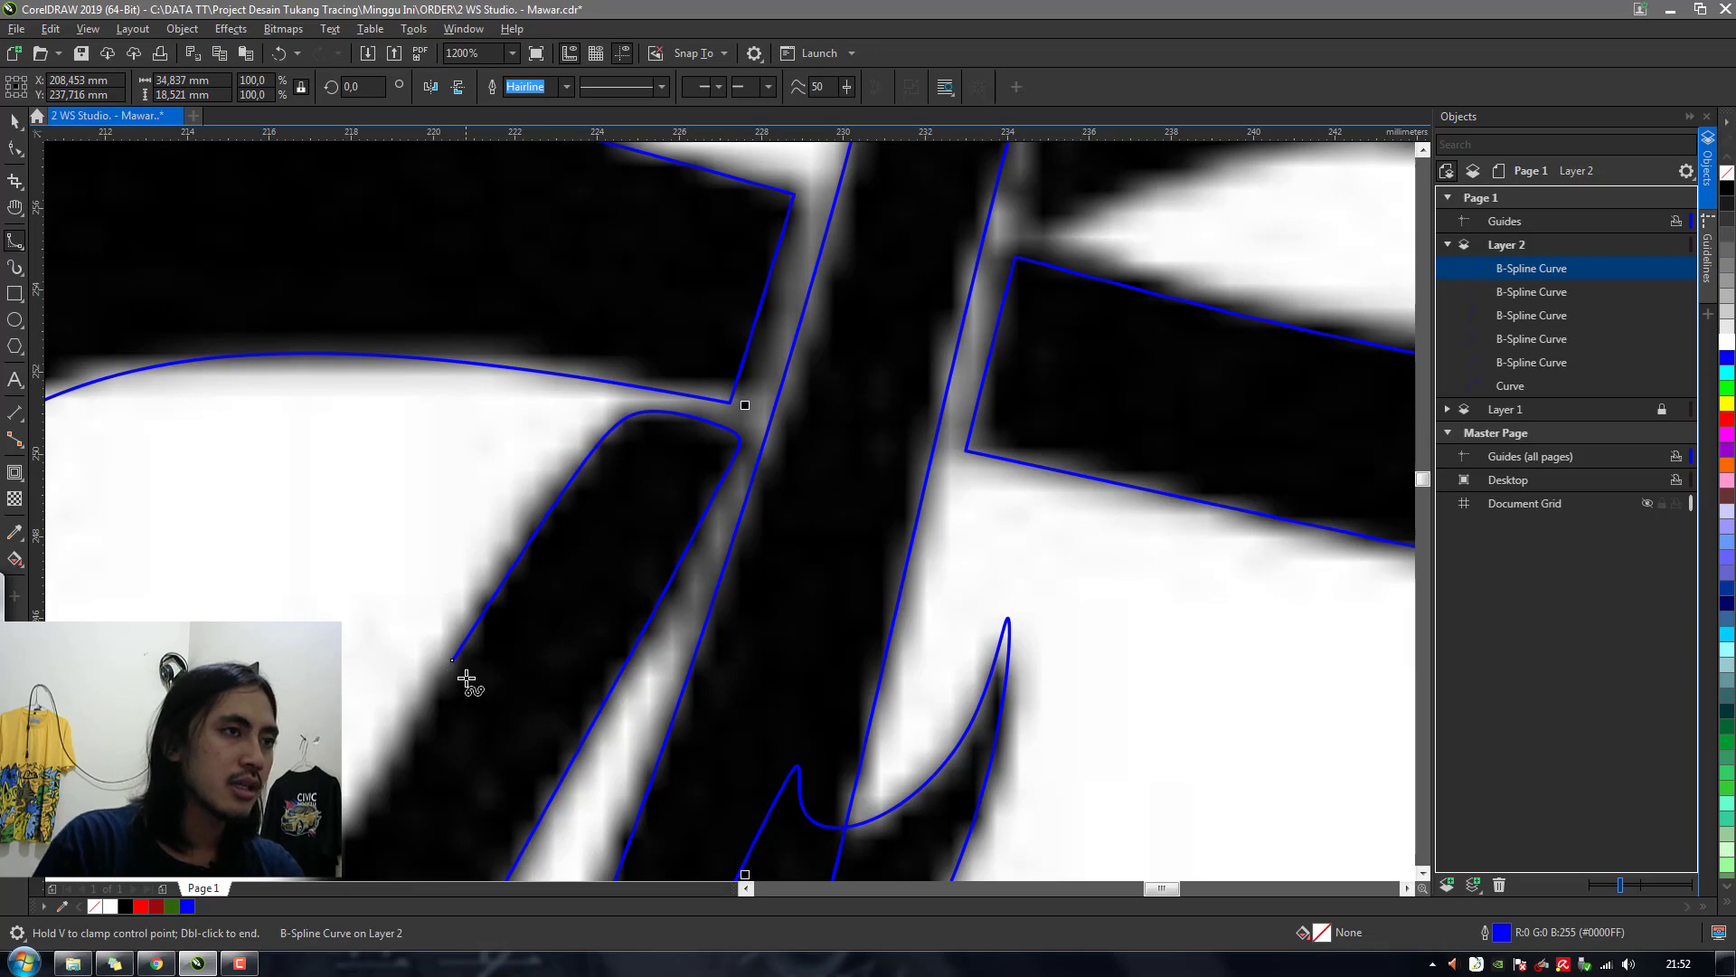
Continue along the connecting branch's inner edge to the rosebud and close the outline, overlapping the neighbouring stem
{"action": "scroll", "coordinate": [748, 515], "scroll_direction": "down", "scroll_amount": 6}
{"action": "scroll", "coordinate": [689, 586], "scroll_direction": "up", "scroll_amount": 4}
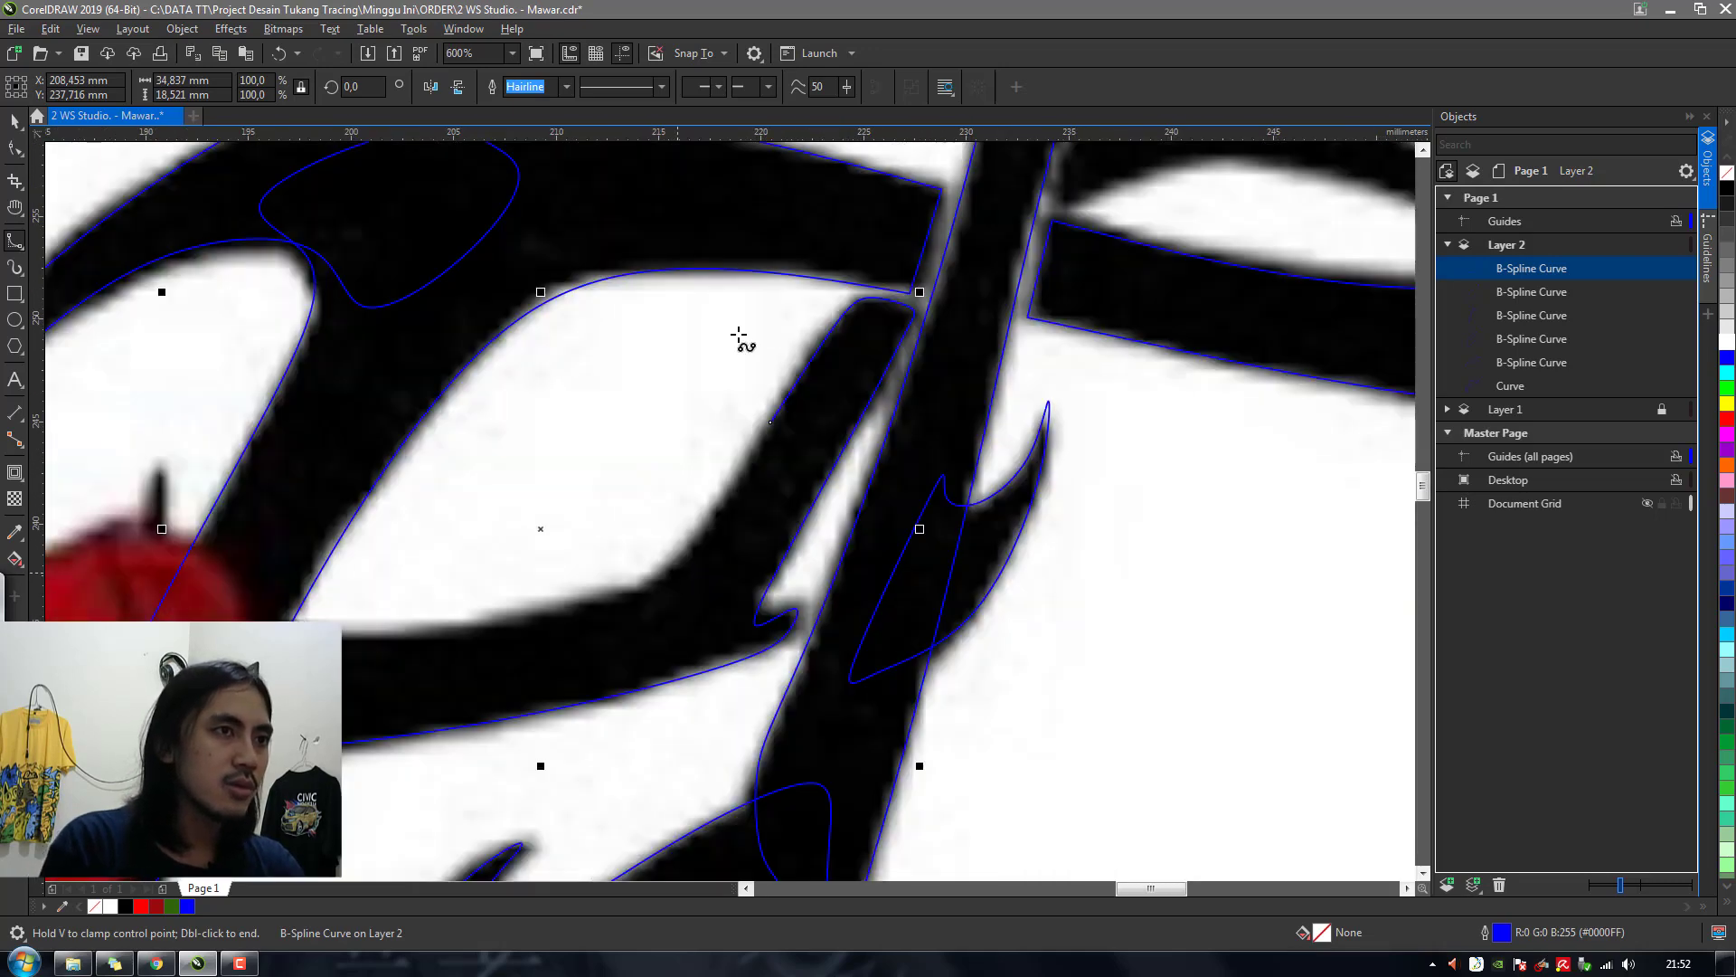
{"action": "left_click", "coordinate": [770, 423]}
{"action": "left_click", "coordinate": [677, 573]}
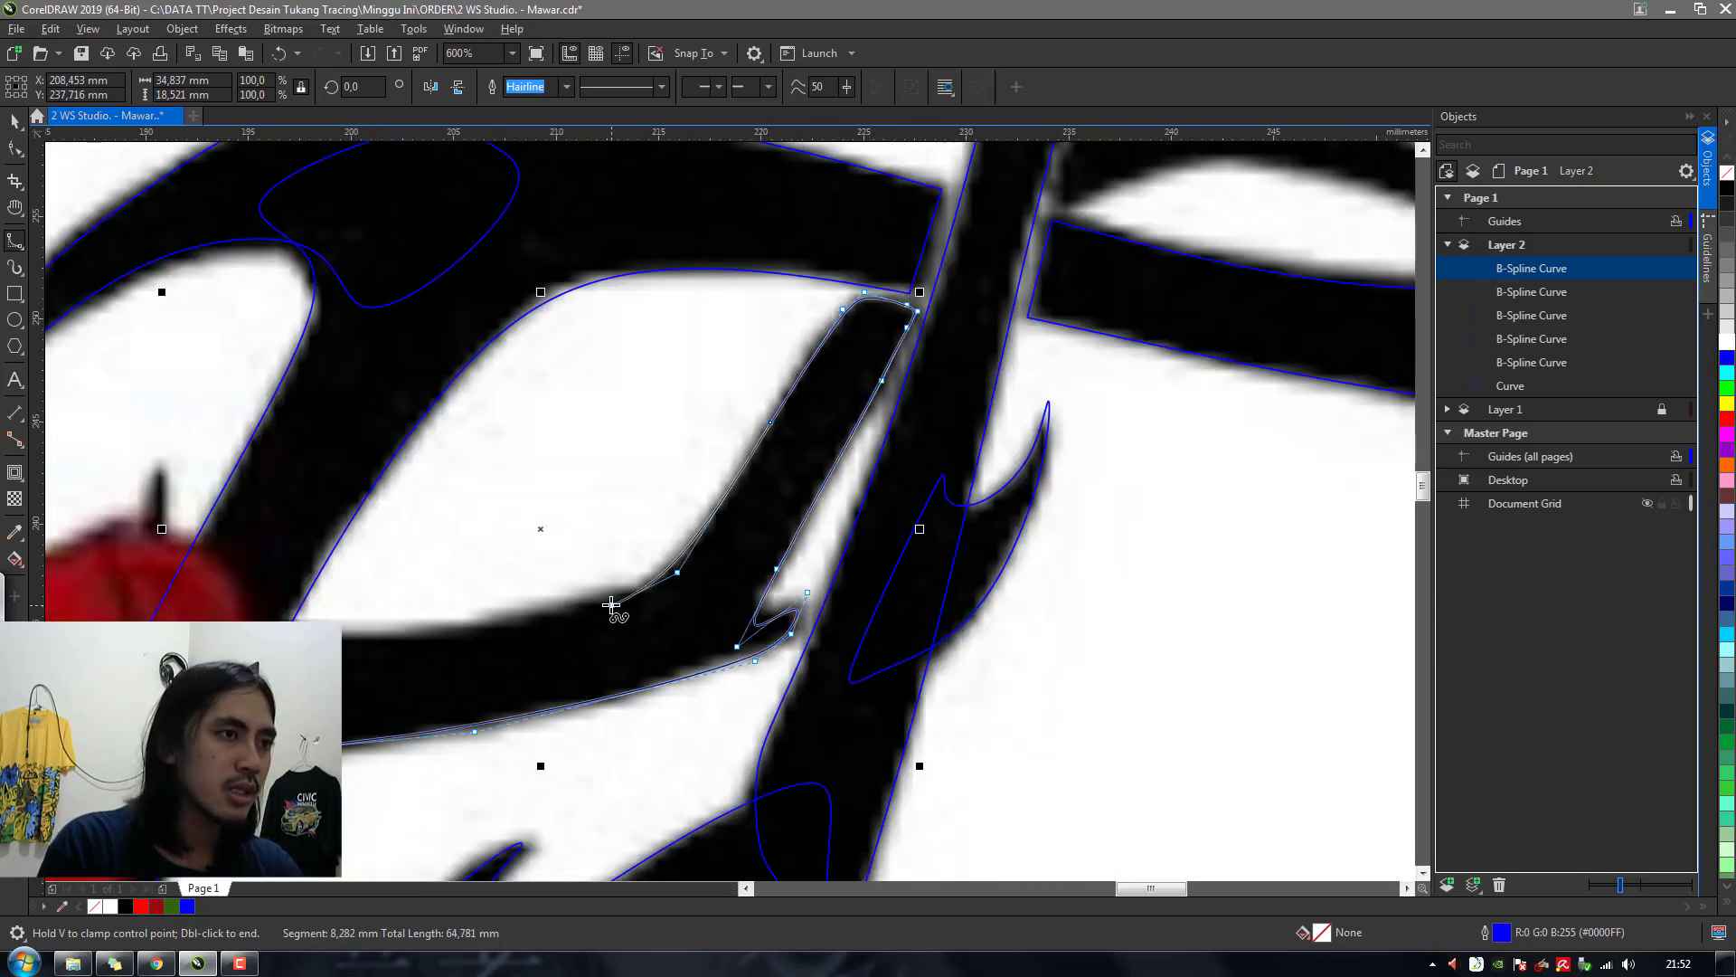
{"action": "left_click", "coordinate": [622, 597]}
{"action": "left_click", "coordinate": [379, 645]}
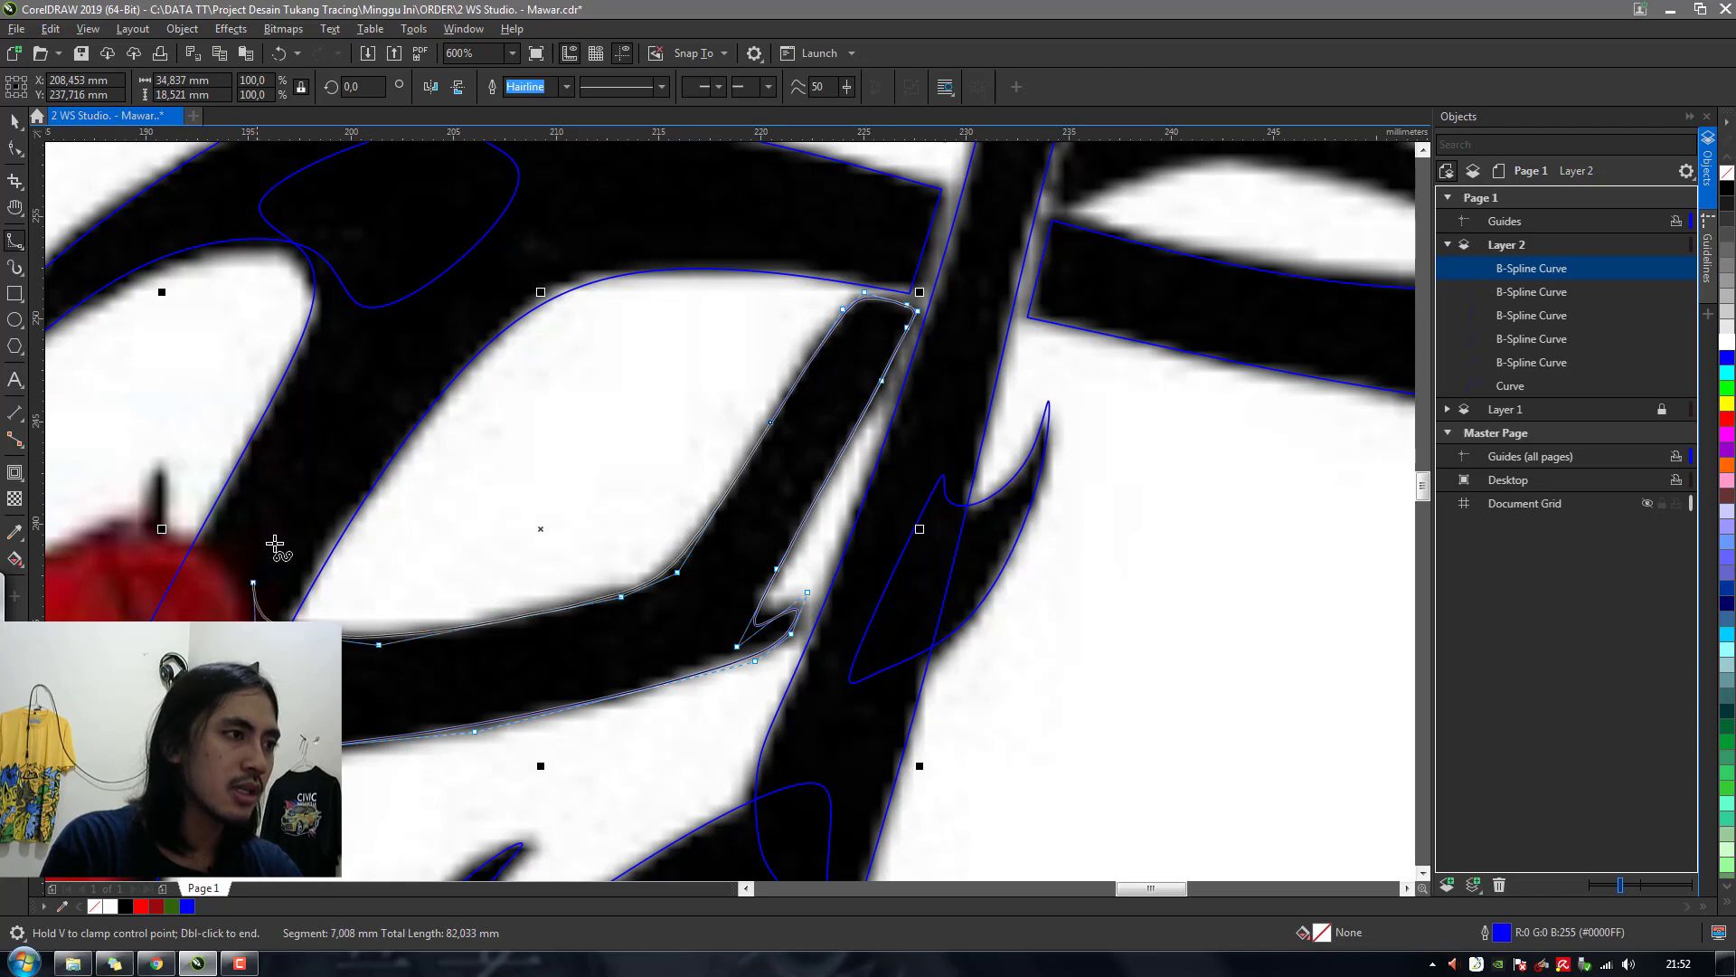
{"action": "left_click", "coordinate": [222, 597]}
{"action": "left_click", "coordinate": [164, 763]}
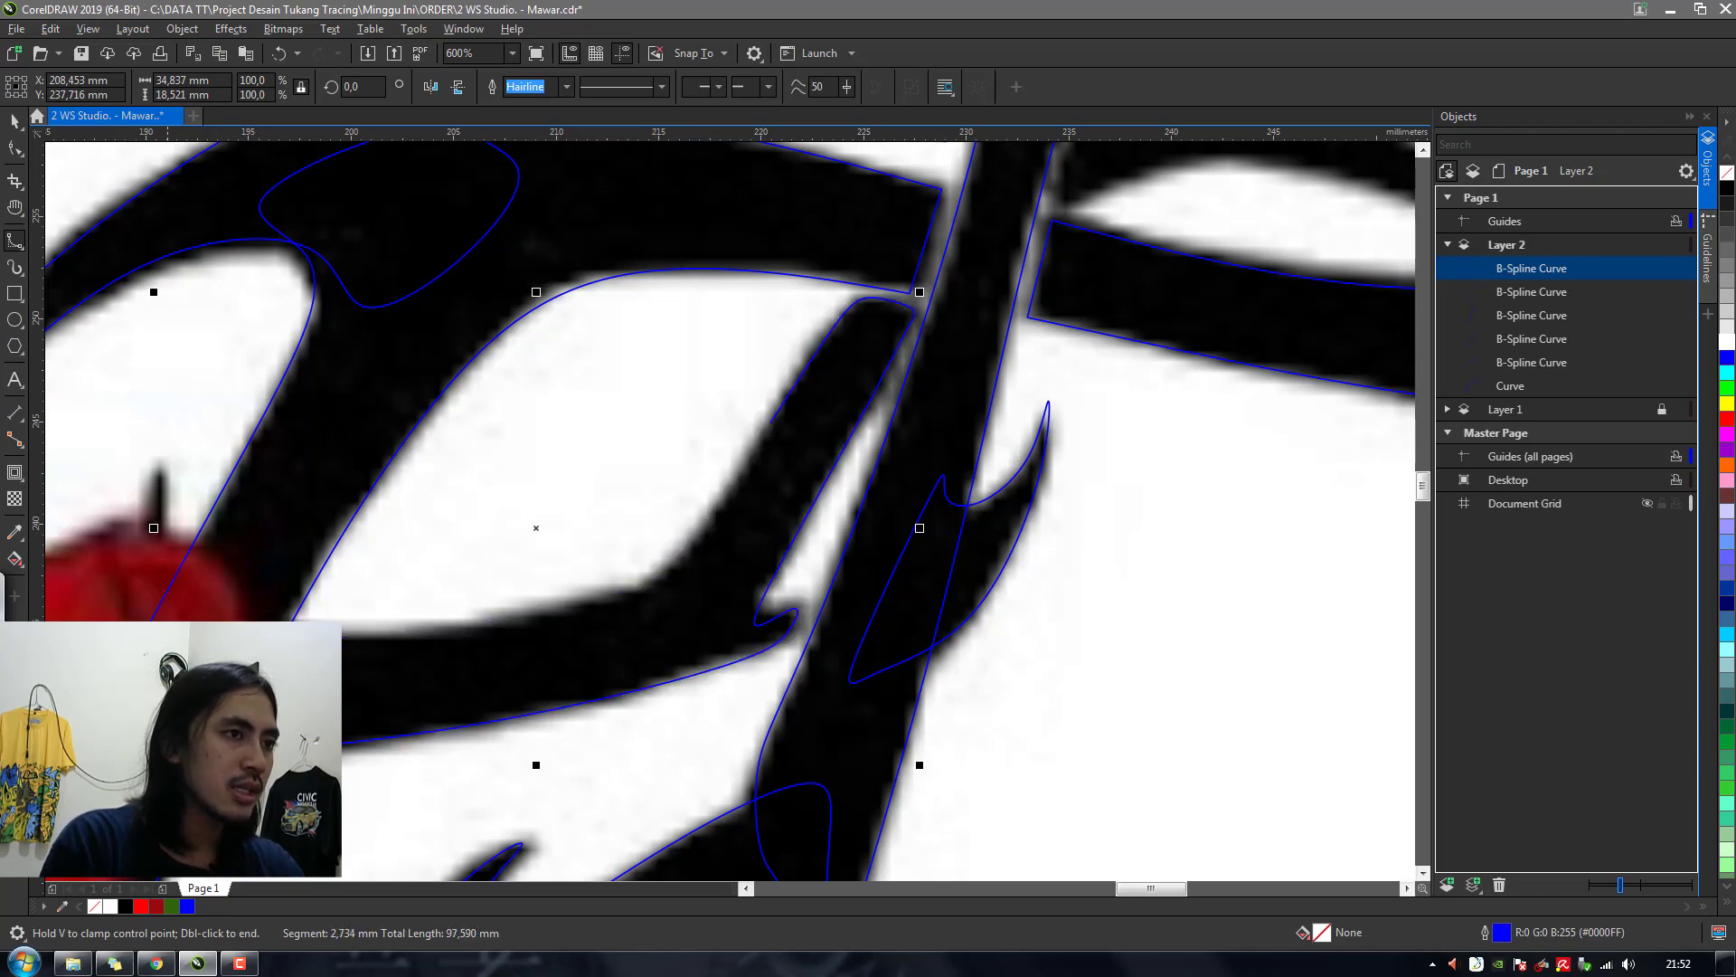
Draw a trial wavy B-spline about 15.7 by 11.2 mm in the empty area beside the upright blade and delete it
{"action": "scroll", "coordinate": [842, 509], "scroll_direction": "down", "scroll_amount": 2}
{"action": "scroll", "coordinate": [918, 514], "scroll_direction": "up", "scroll_amount": 2}
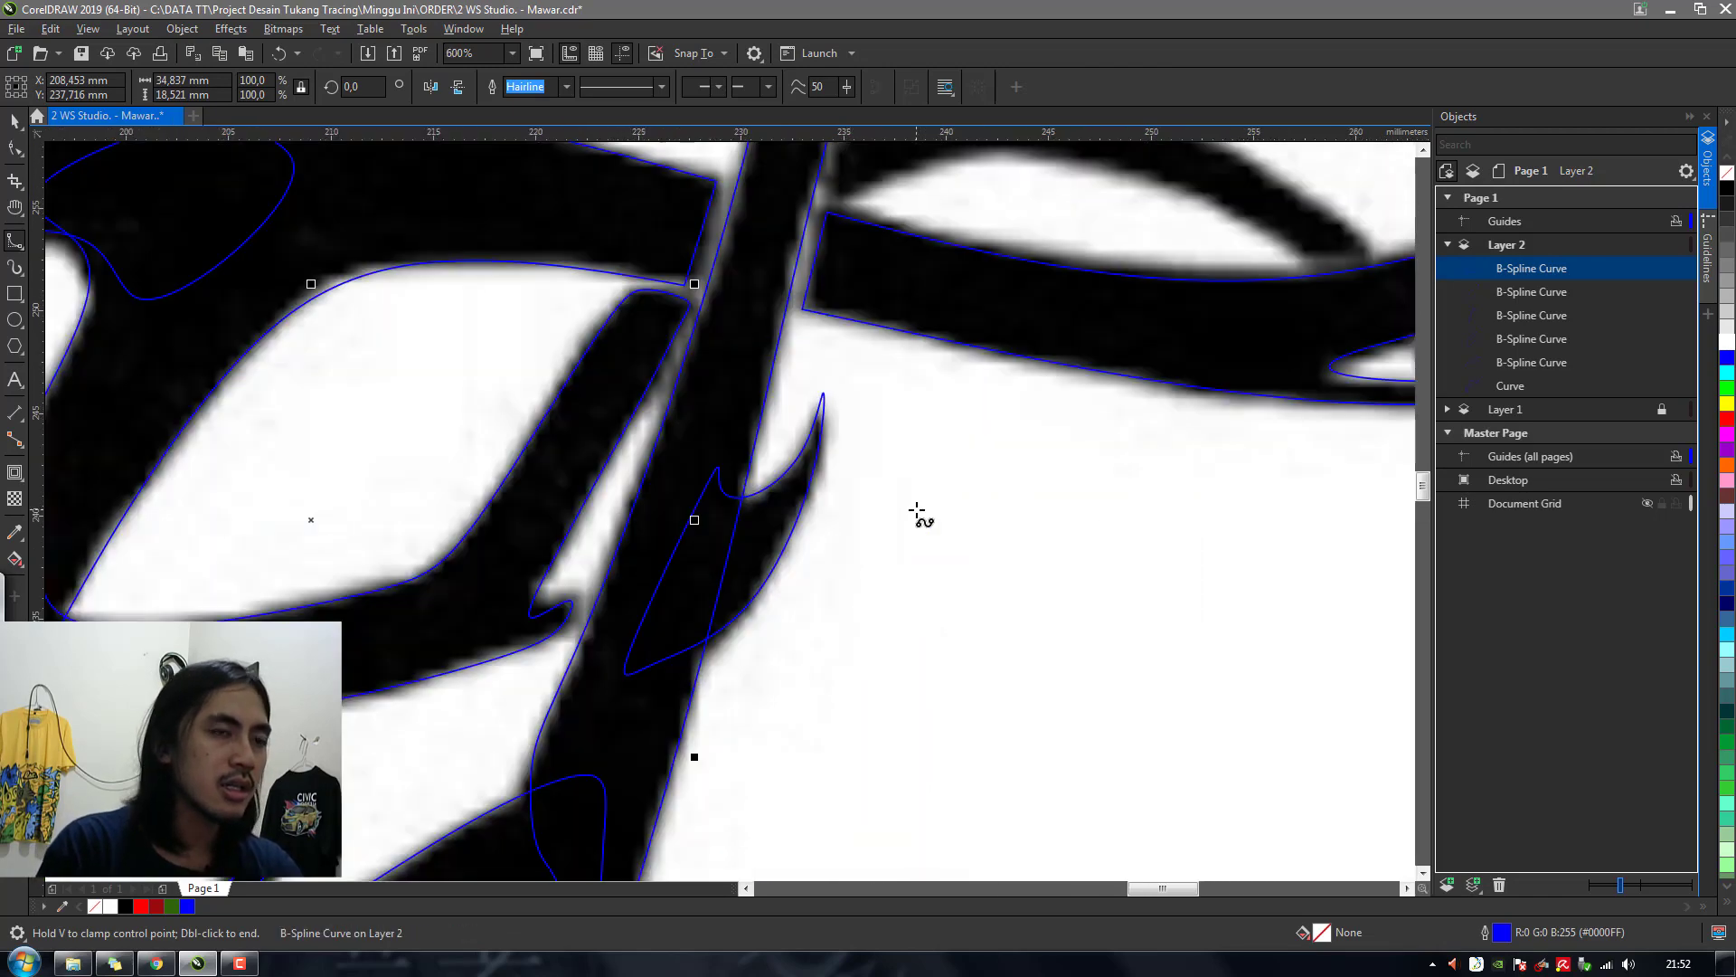
{"action": "left_click", "coordinate": [866, 735]}
{"action": "left_click", "coordinate": [961, 519]}
{"action": "left_click", "coordinate": [1034, 661]}
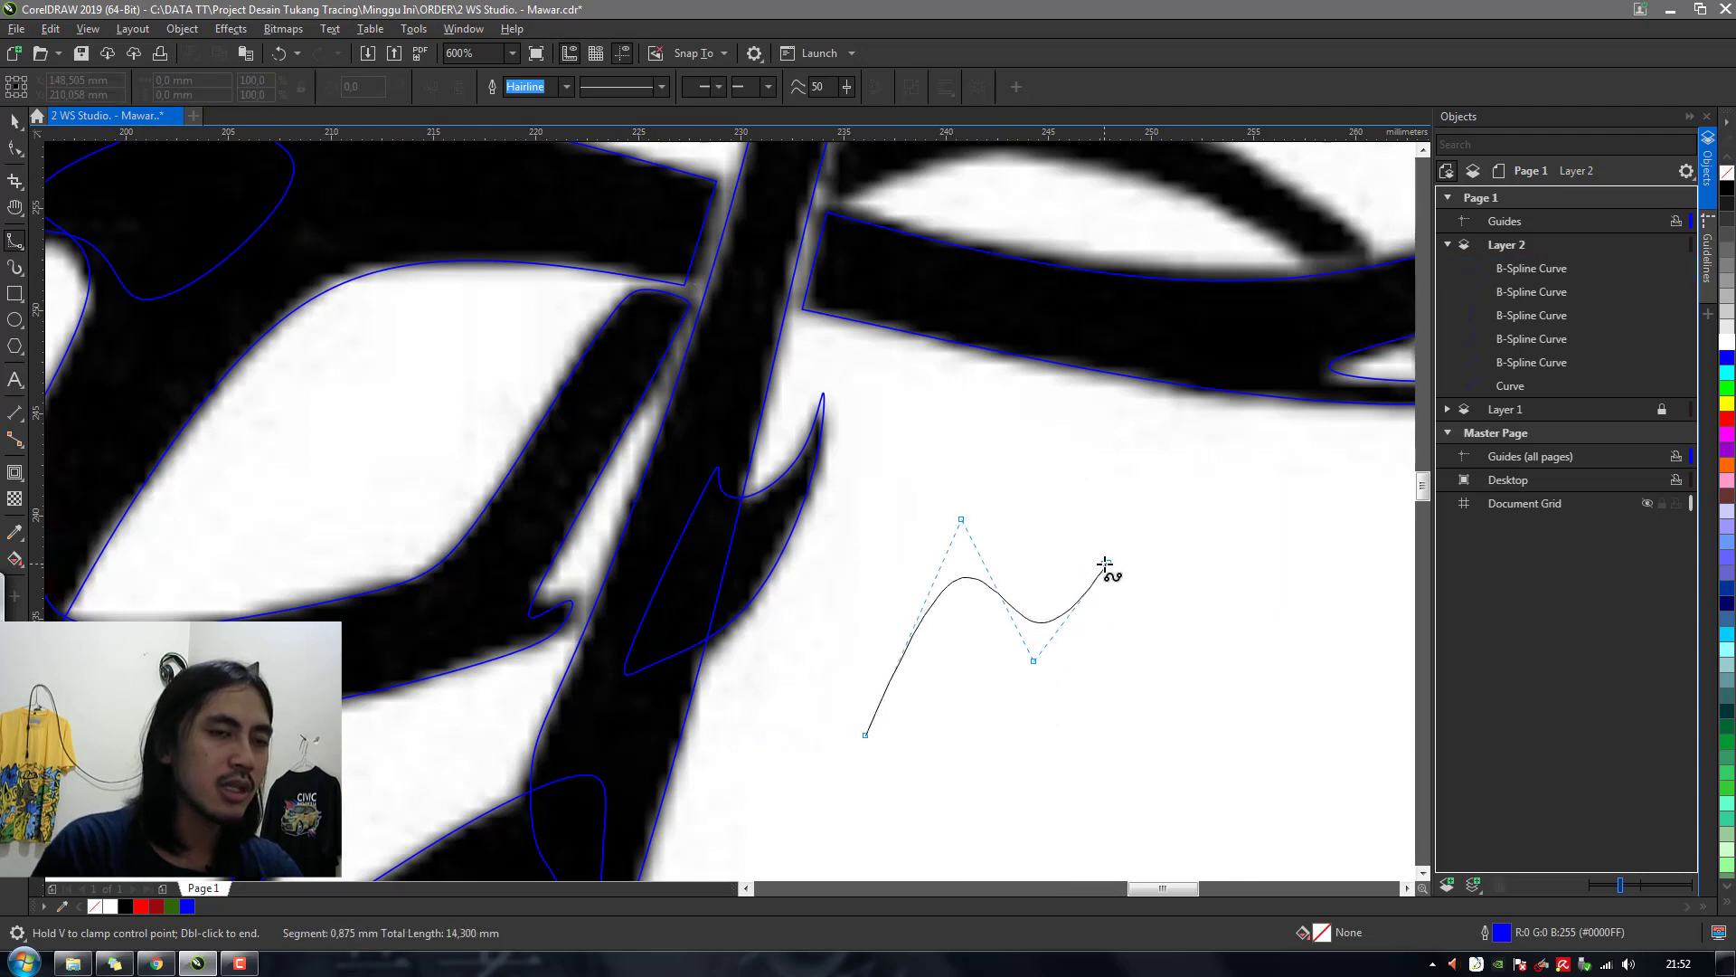
{"action": "left_click", "coordinate": [1107, 562]}
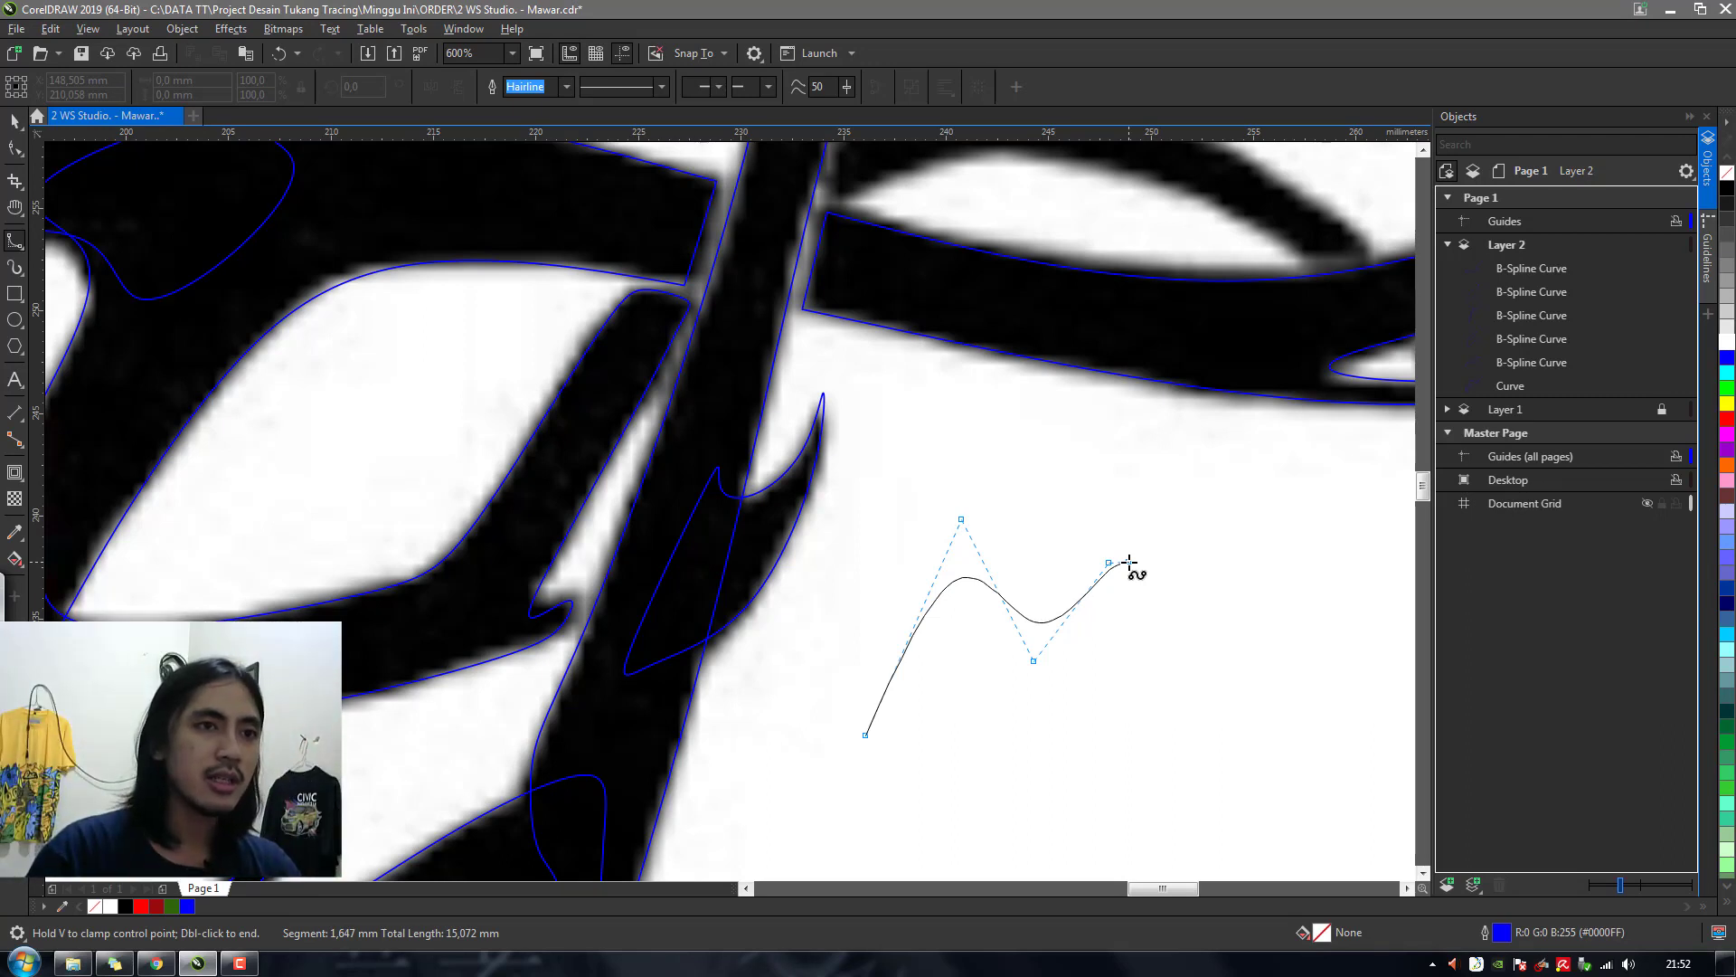
{"action": "double_click", "coordinate": [1192, 506]}
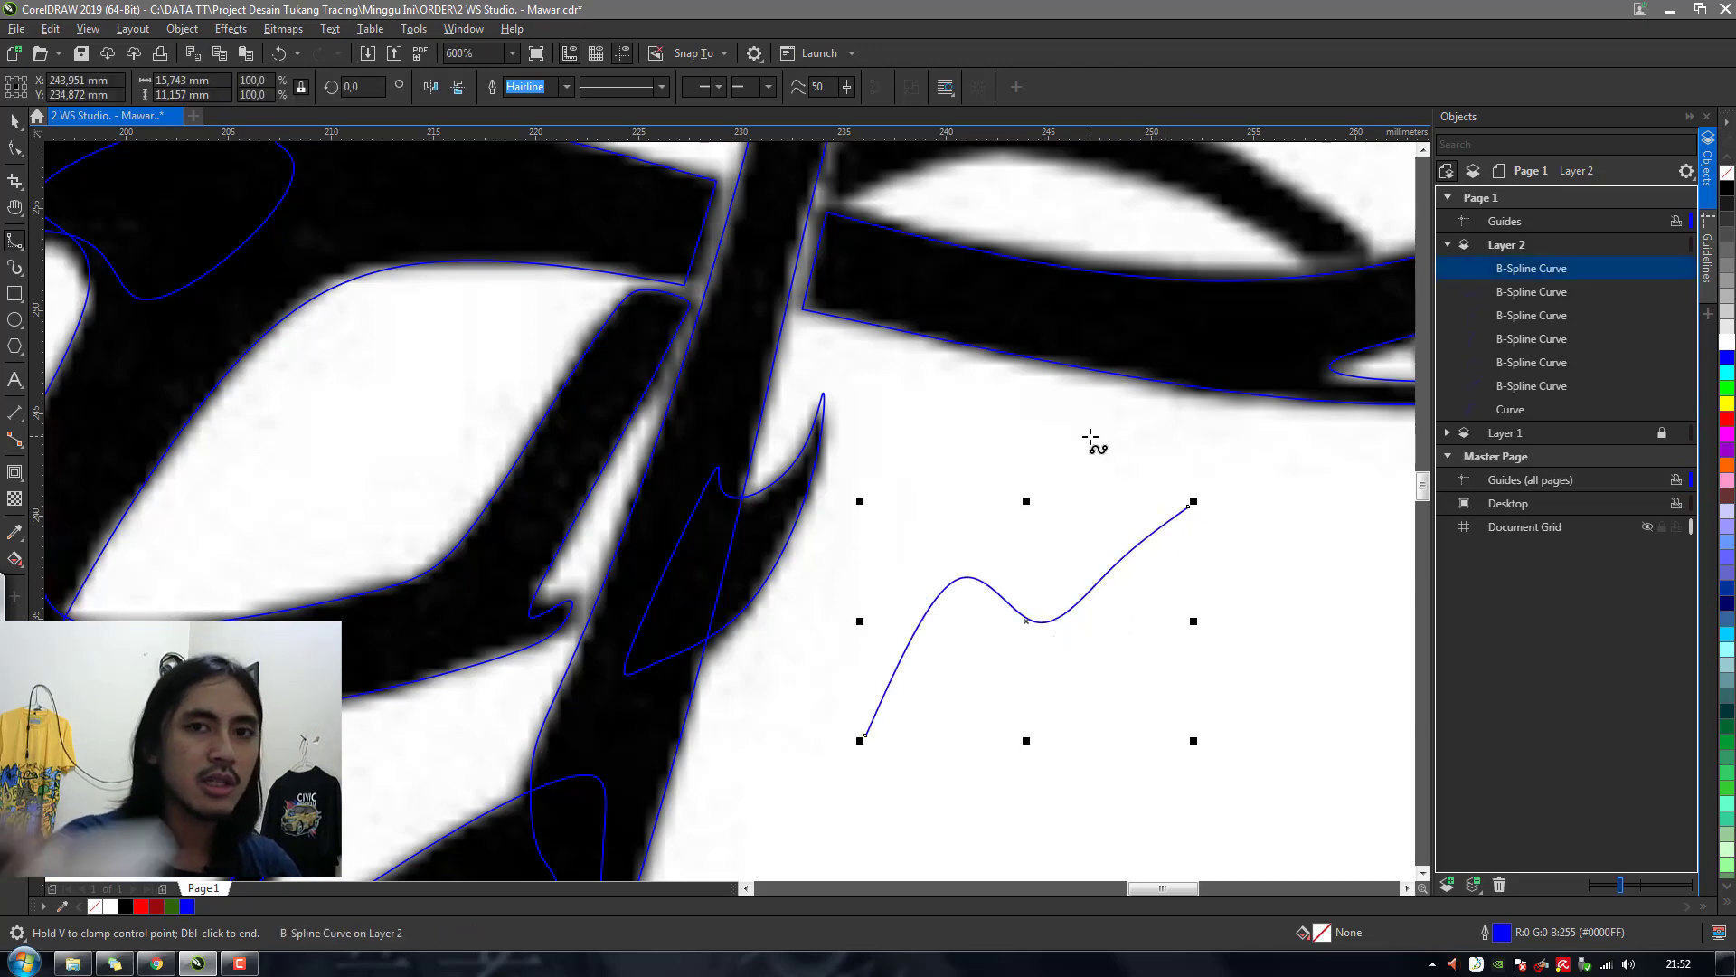
{"action": "scroll", "coordinate": [1090, 438], "scroll_direction": "down", "scroll_amount": 5}
{"action": "scroll", "coordinate": [1090, 438], "scroll_direction": "up", "scroll_amount": 8}
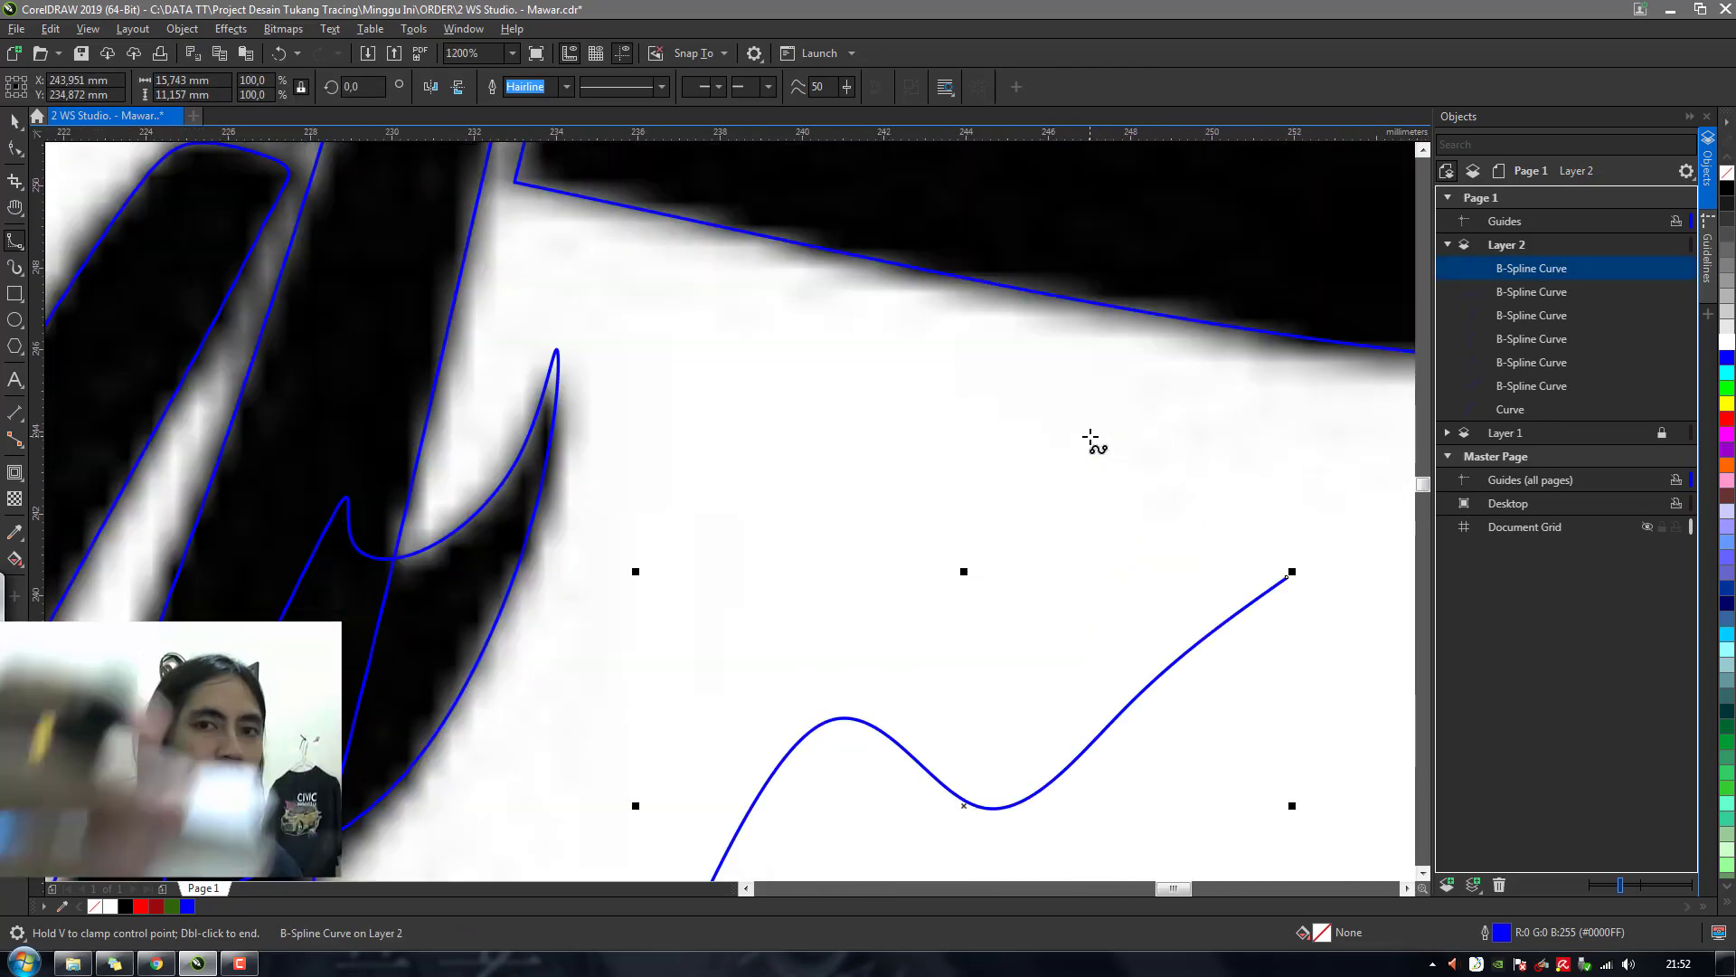
{"action": "scroll", "coordinate": [1091, 438], "scroll_direction": "down", "scroll_amount": 2}
{"action": "scroll", "coordinate": [1090, 438], "scroll_direction": "down", "scroll_amount": 2}
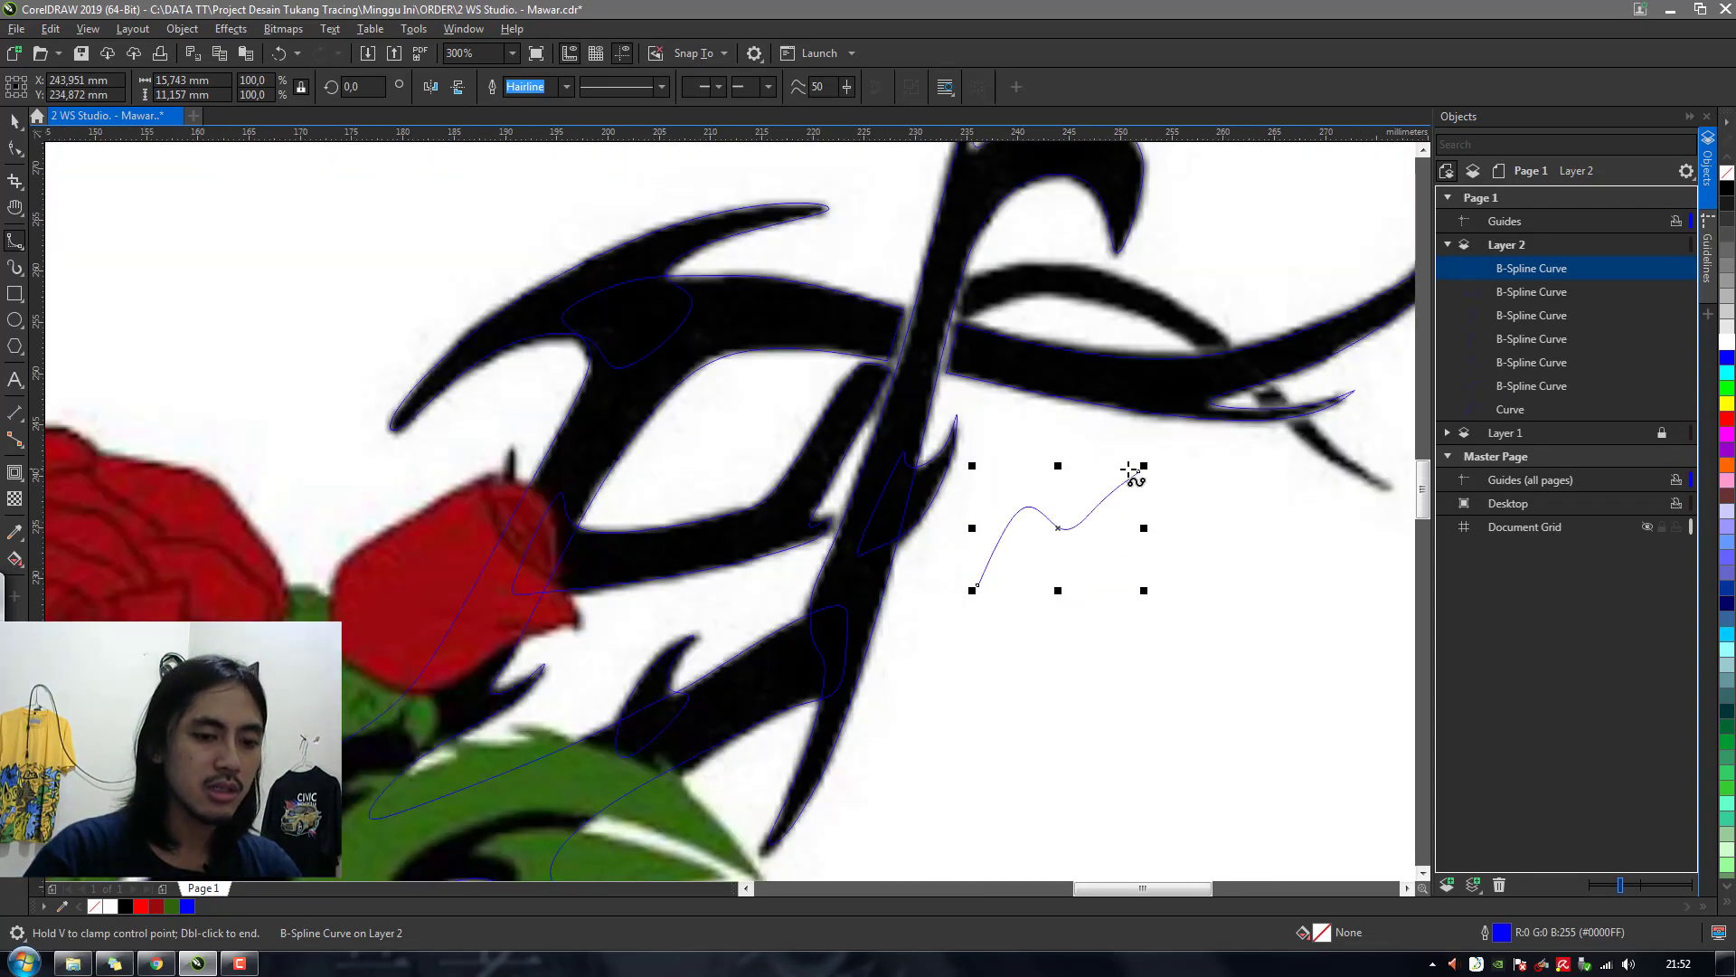
{"action": "key", "text": "Delete"}
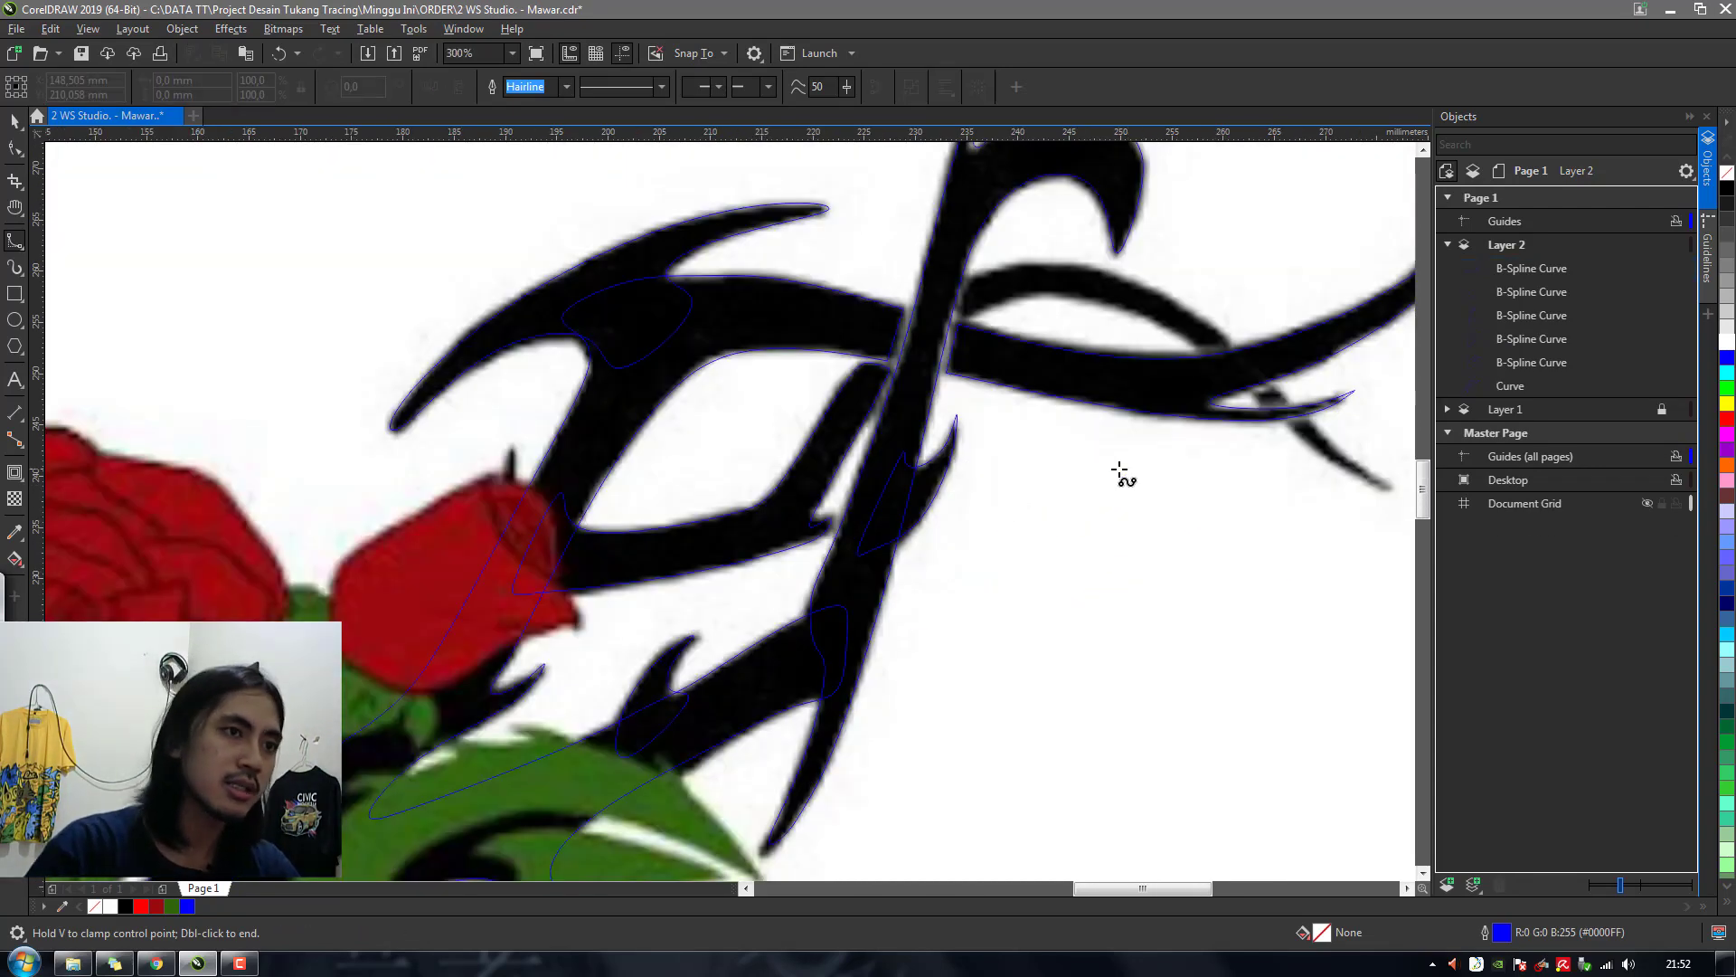
Trace a B-spline from the upright blade over the thin arched branch's outer edge, across the thick branch to its pointed tip
{"action": "scroll", "coordinate": [981, 429], "scroll_direction": "down", "scroll_amount": 2}
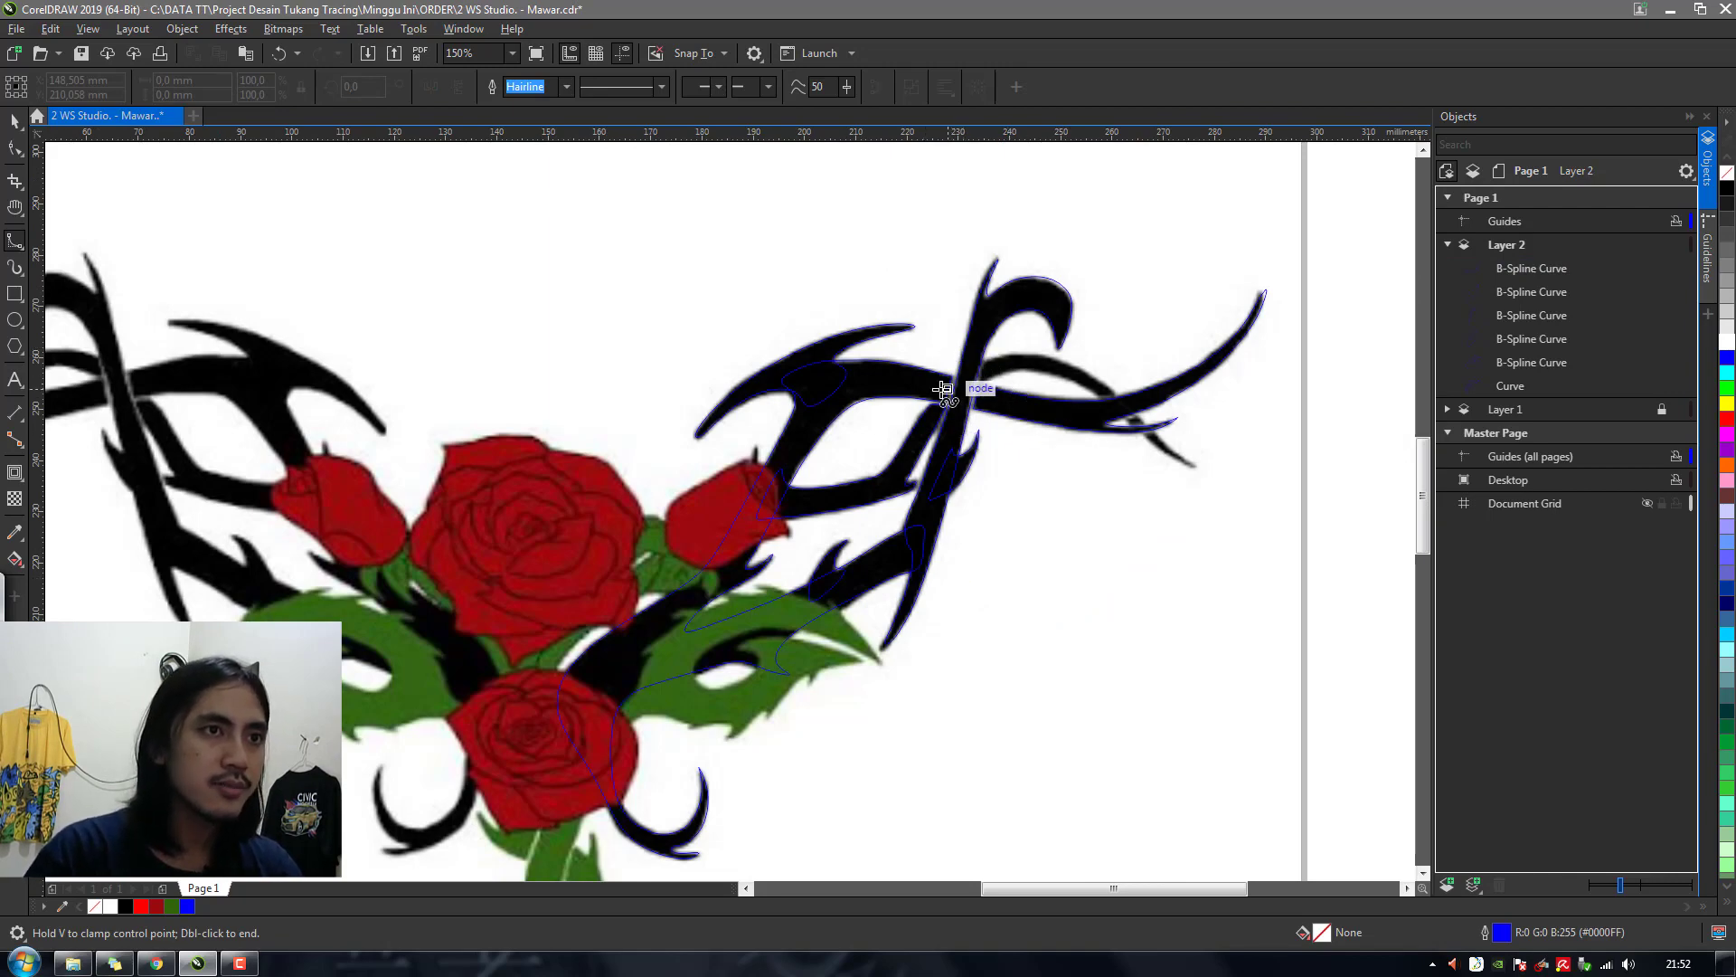
{"action": "scroll", "coordinate": [1025, 375], "scroll_direction": "up", "scroll_amount": 4}
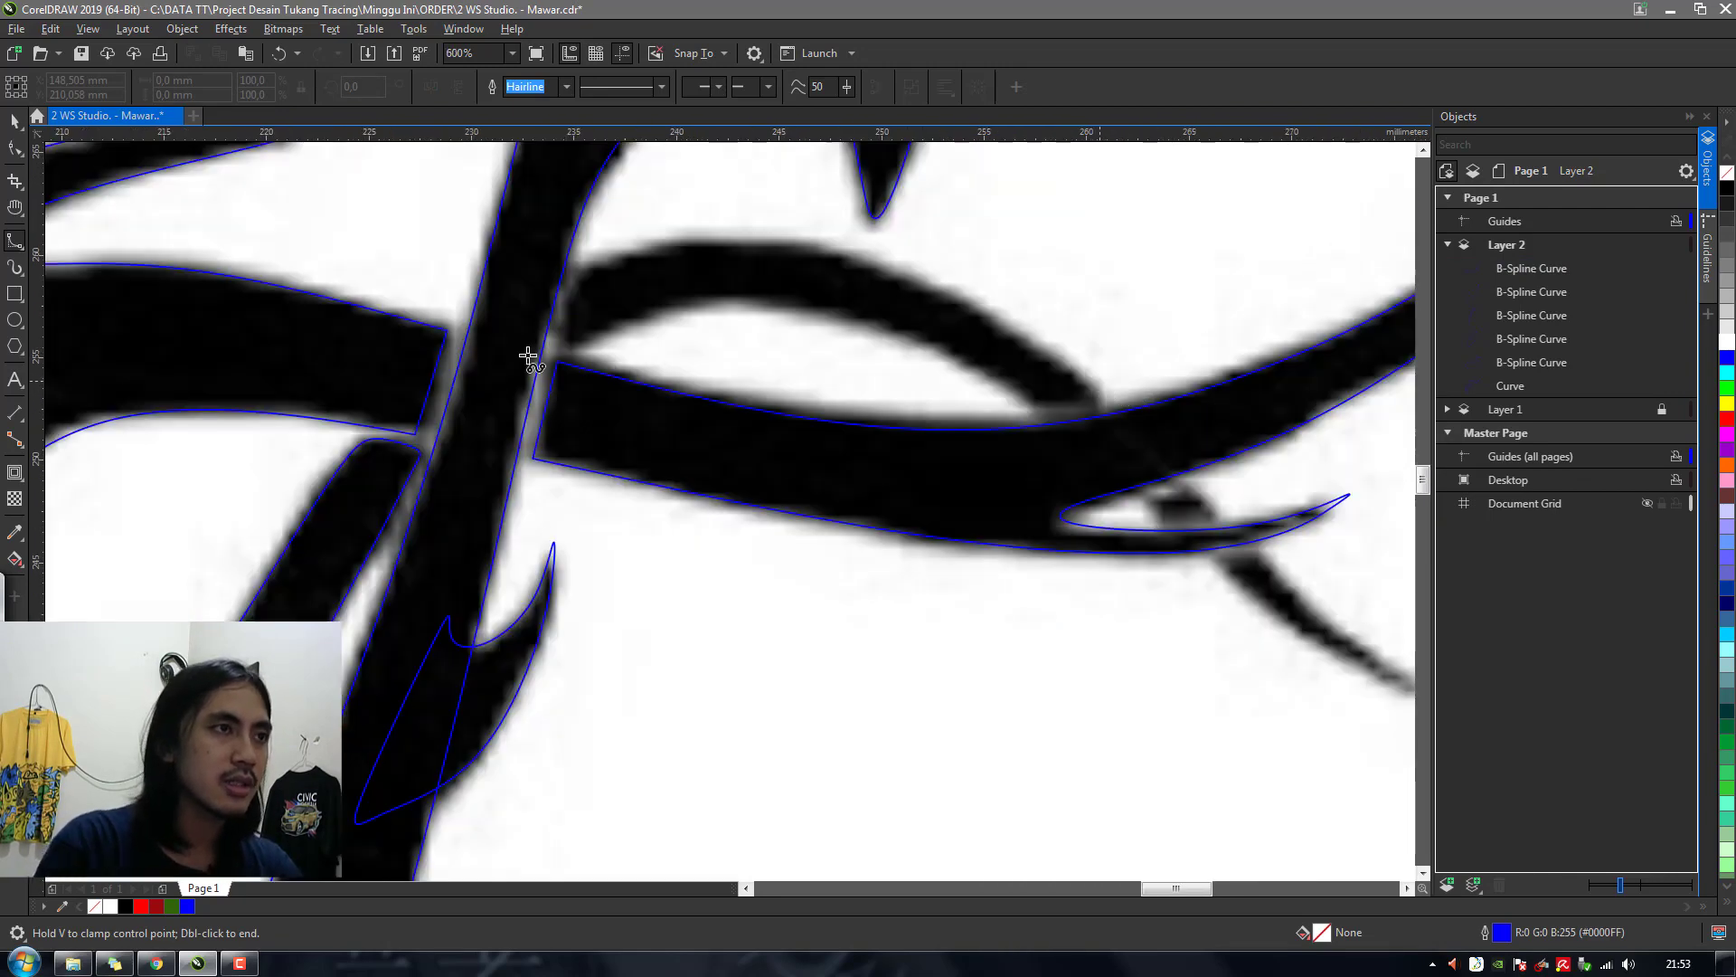
{"action": "left_click", "coordinate": [558, 337]}
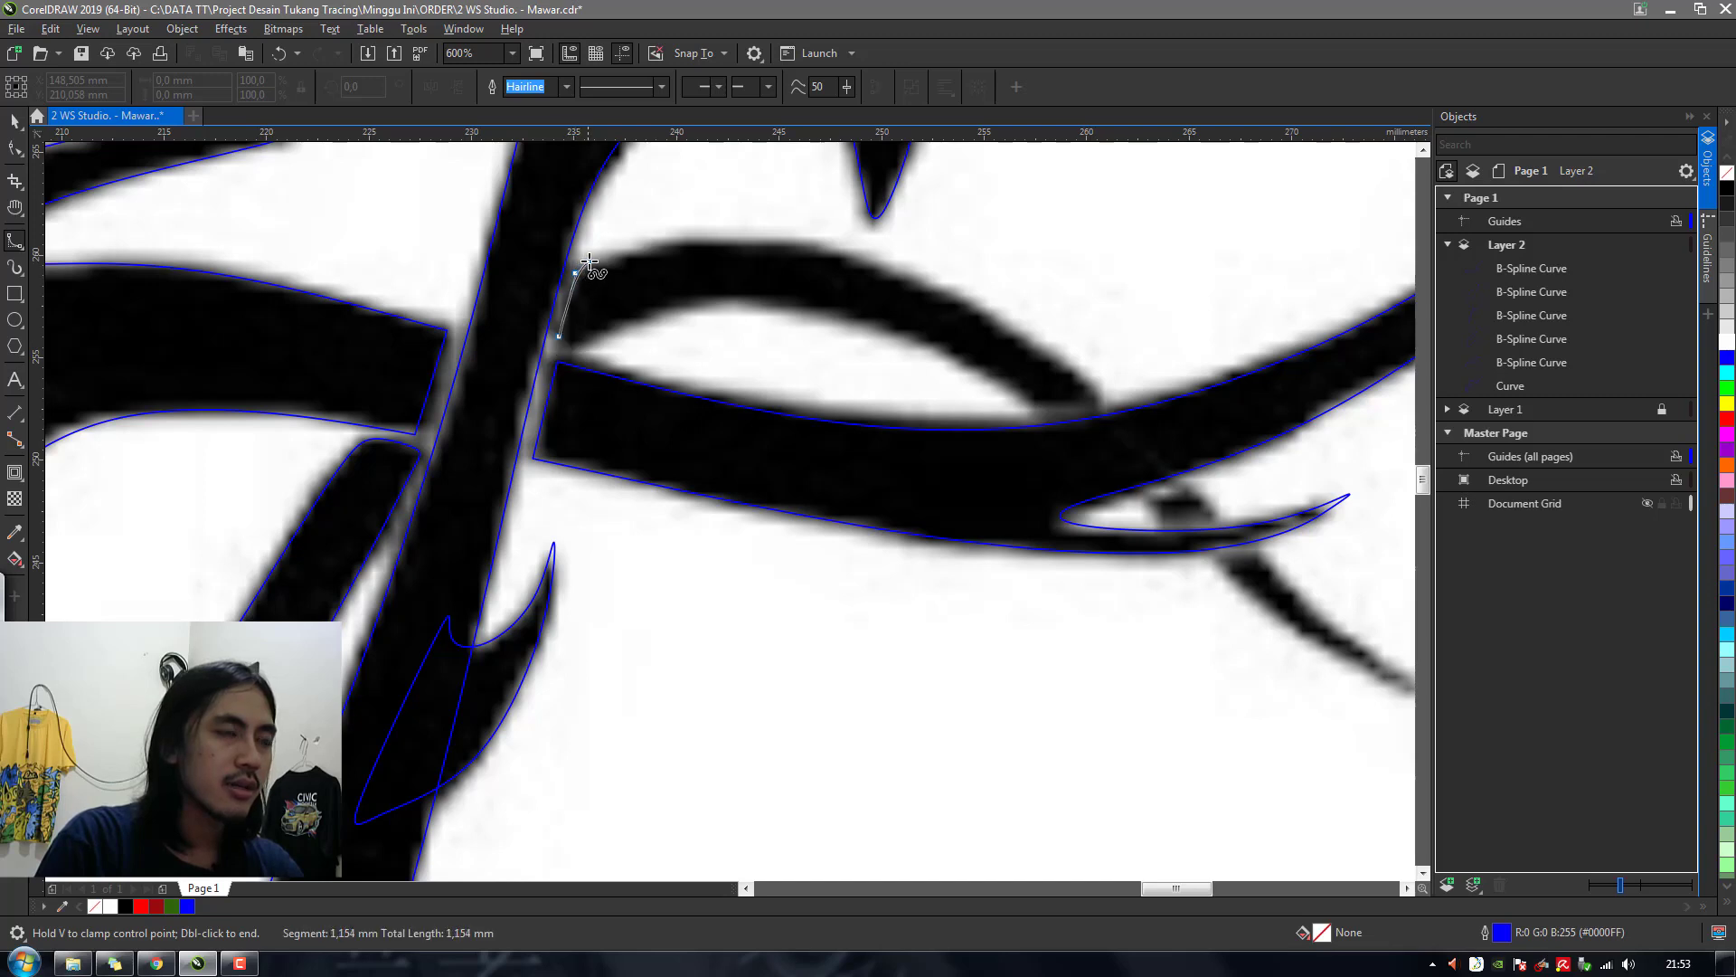
{"action": "left_click", "coordinate": [589, 262]}
{"action": "left_click", "coordinate": [743, 224]}
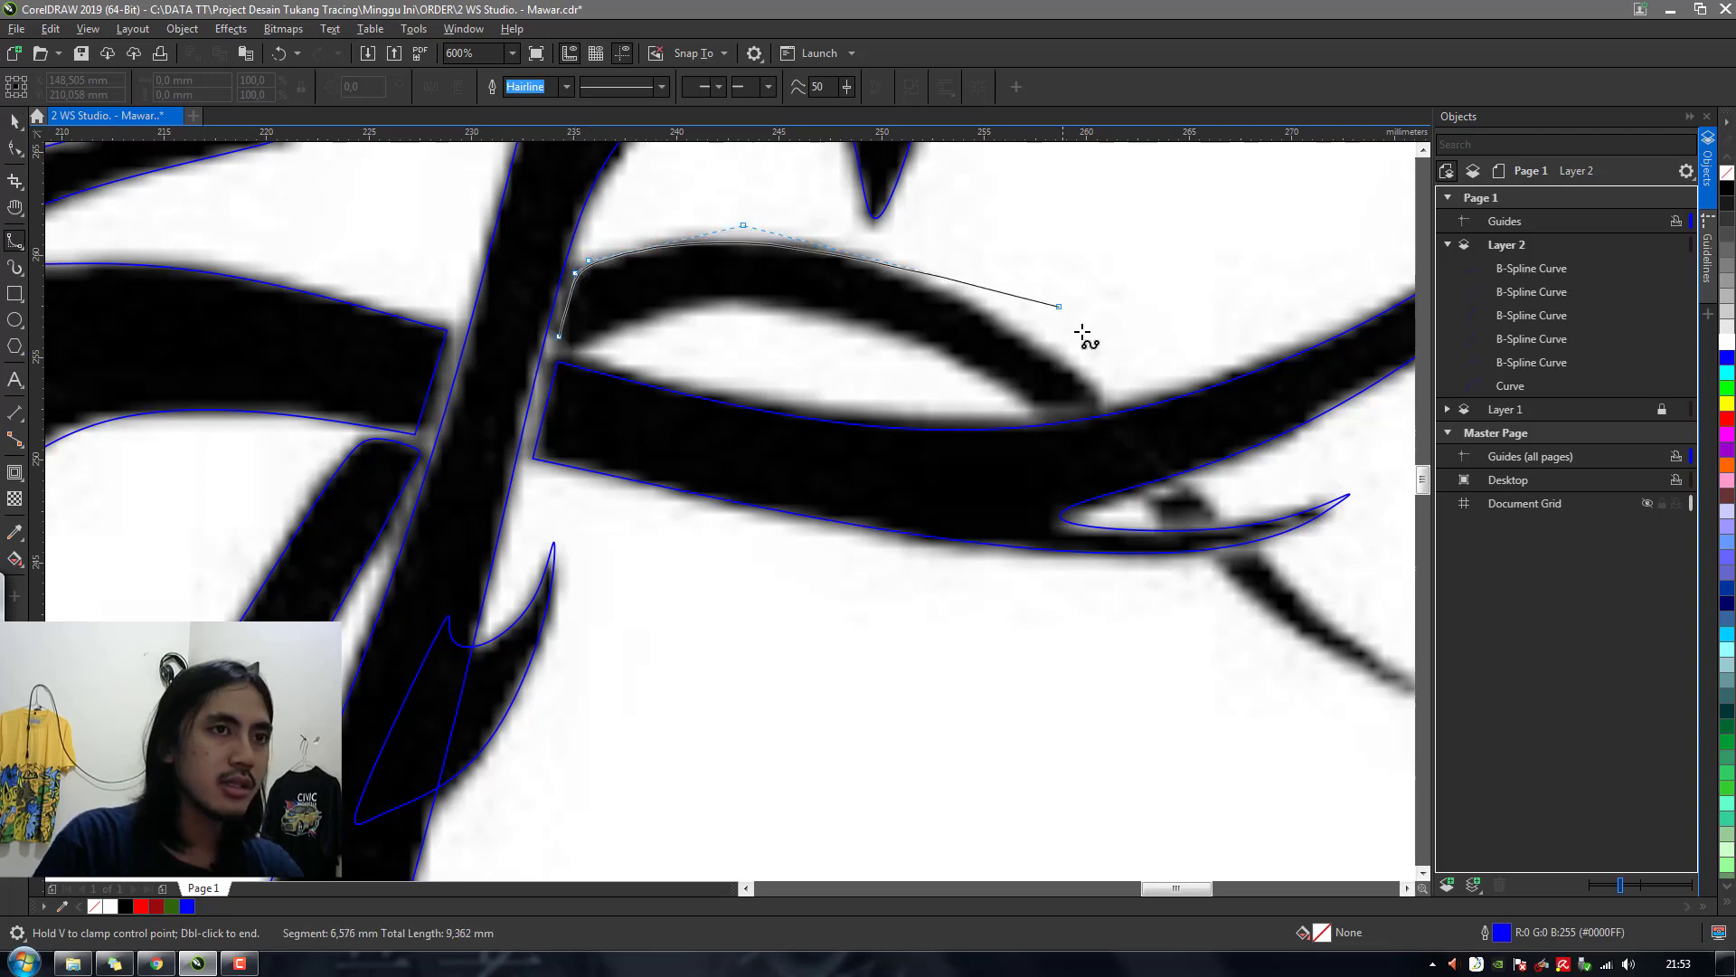
{"action": "left_click", "coordinate": [1020, 306]}
{"action": "left_click", "coordinate": [1102, 386]}
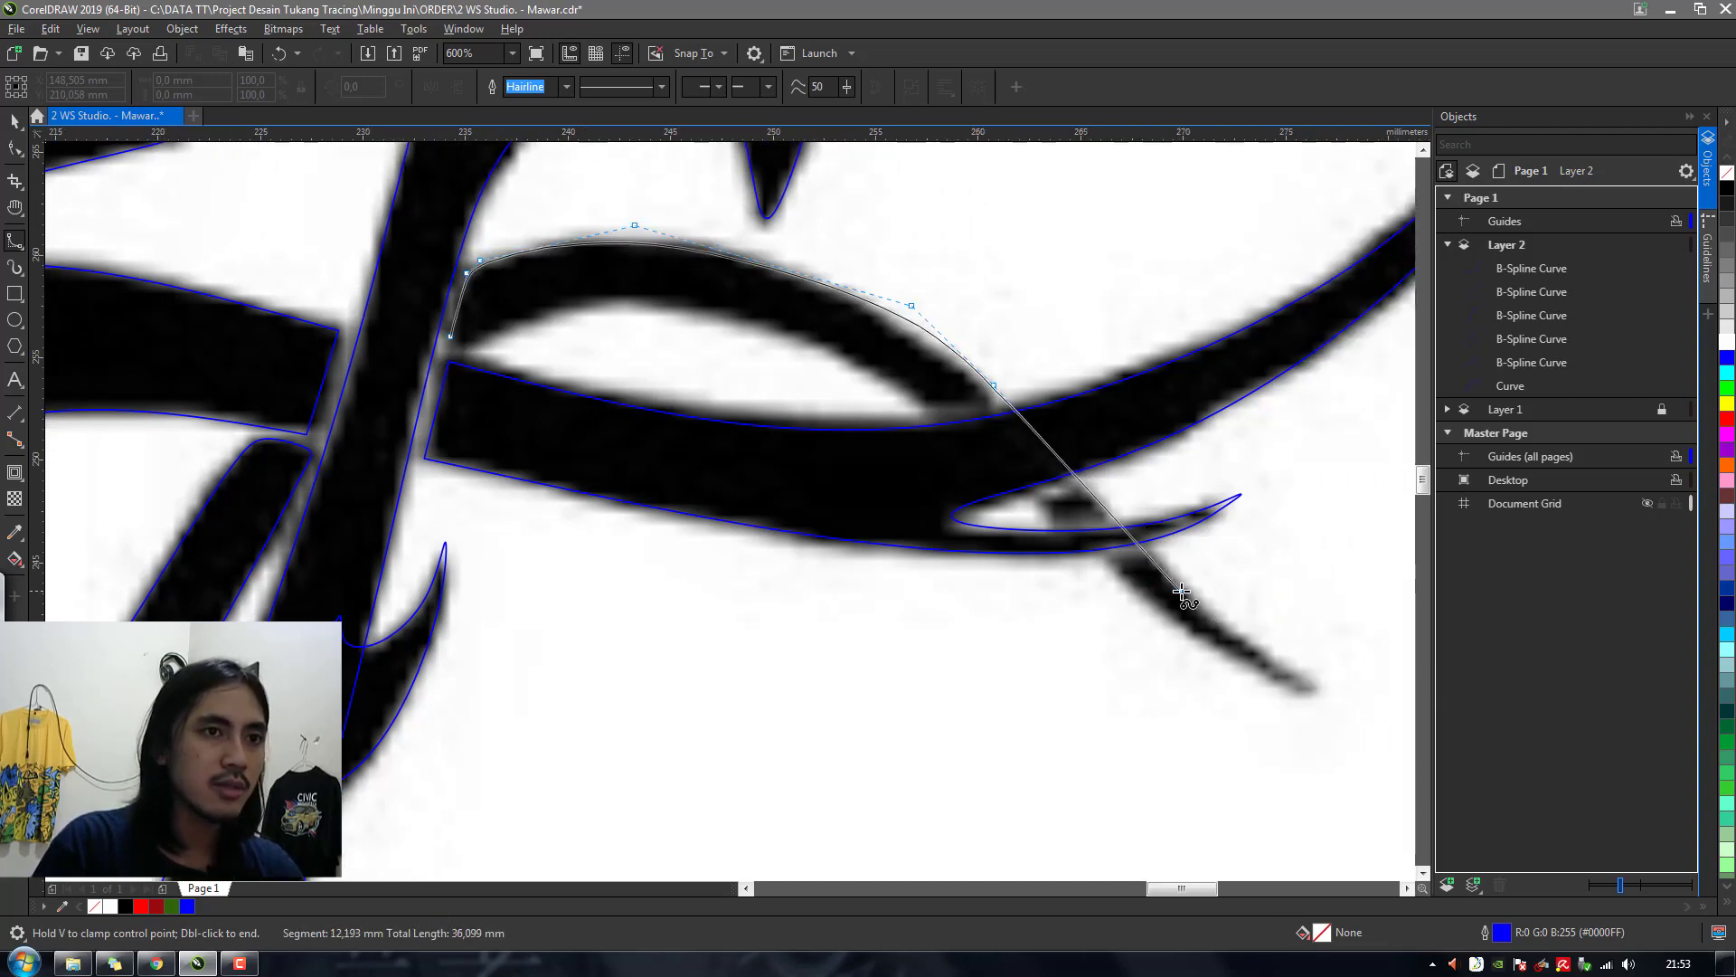
{"action": "left_click", "coordinate": [1182, 590]}
{"action": "left_click", "coordinate": [1344, 717]}
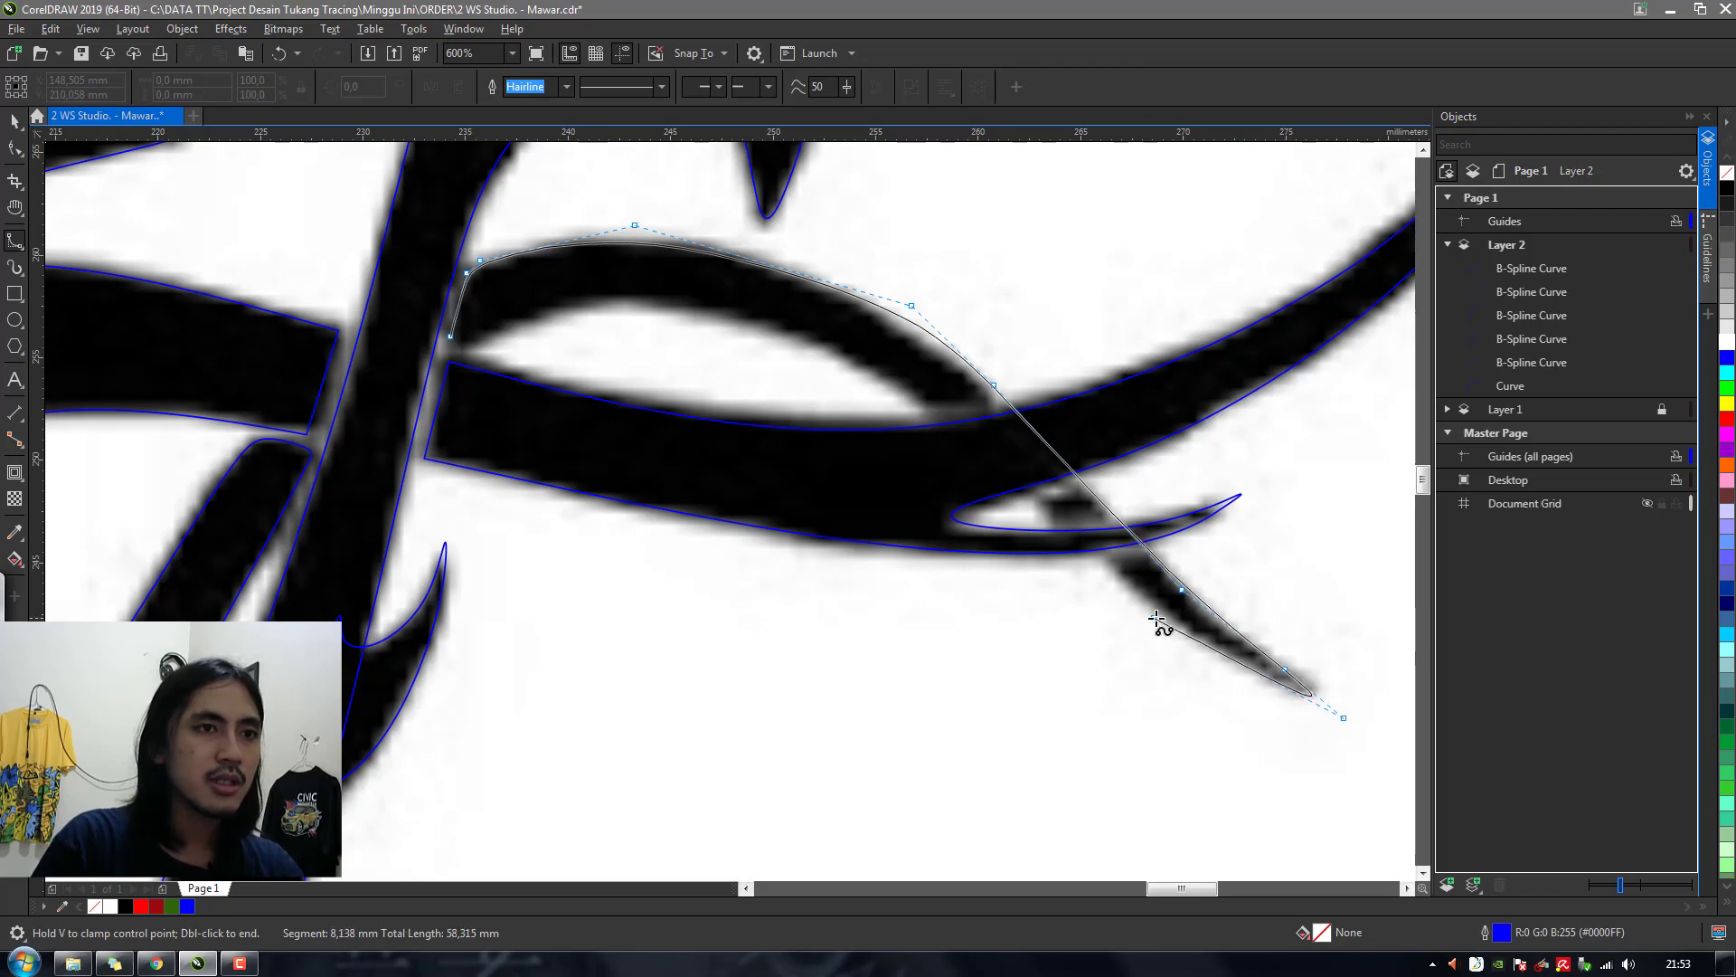
Continue back along the thin arched branch's inner edge and close the outline at the upright blade, about 42 by 22.1 mm overall
{"action": "left_click", "coordinate": [1156, 618]}
{"action": "left_click", "coordinate": [1013, 464]}
{"action": "left_click", "coordinate": [818, 323]}
{"action": "left_click", "coordinate": [624, 275]}
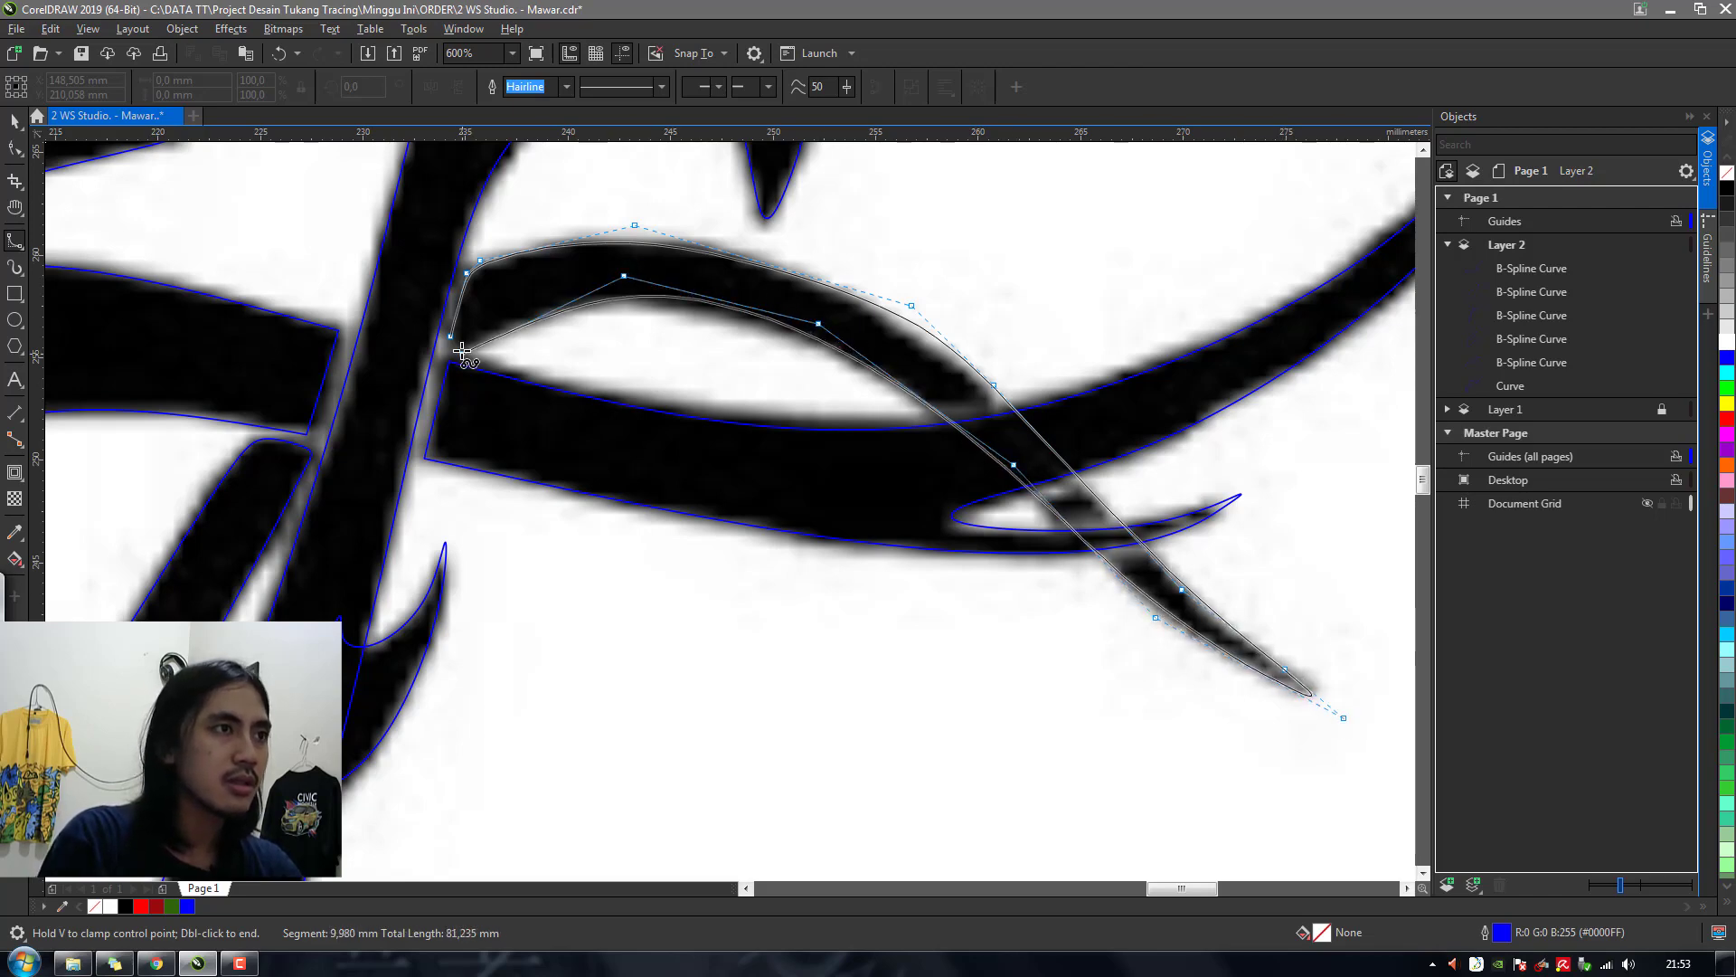
{"action": "left_click", "coordinate": [451, 338]}
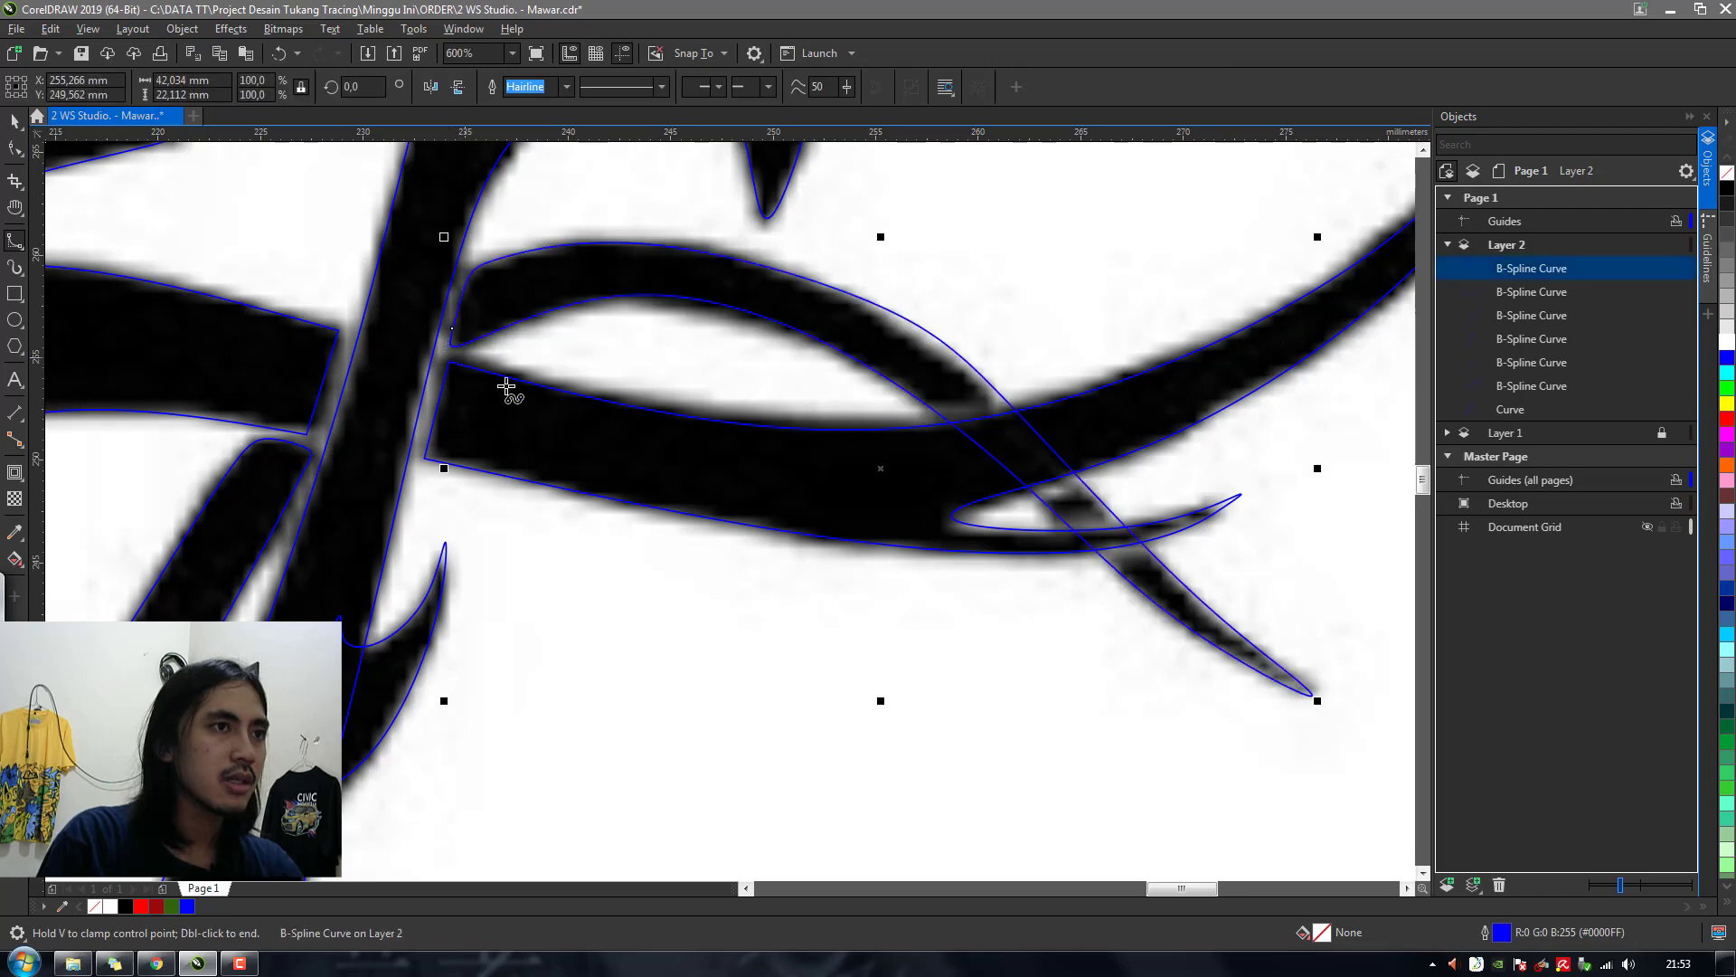
Start a B-spline crossing outline just above the thick branch's upper edge, past the arched branch and into the notch by the barb
{"action": "left_click", "coordinate": [882, 411]}
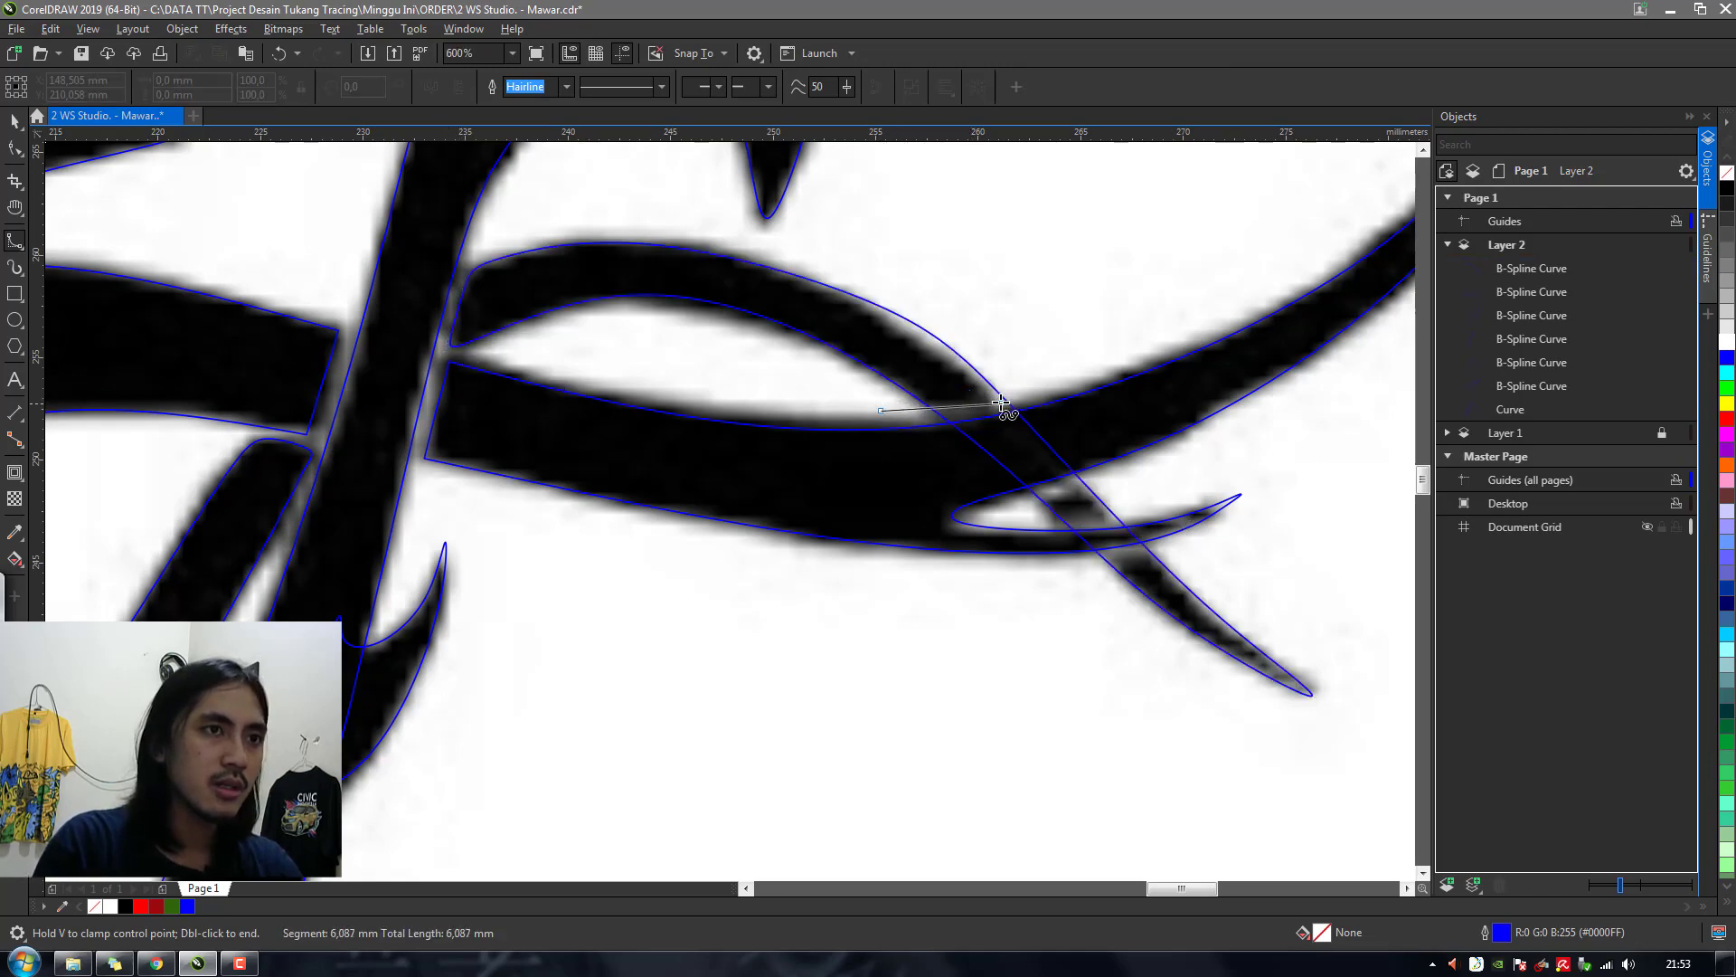
{"action": "left_click", "coordinate": [988, 406]}
{"action": "left_click", "coordinate": [1074, 375]}
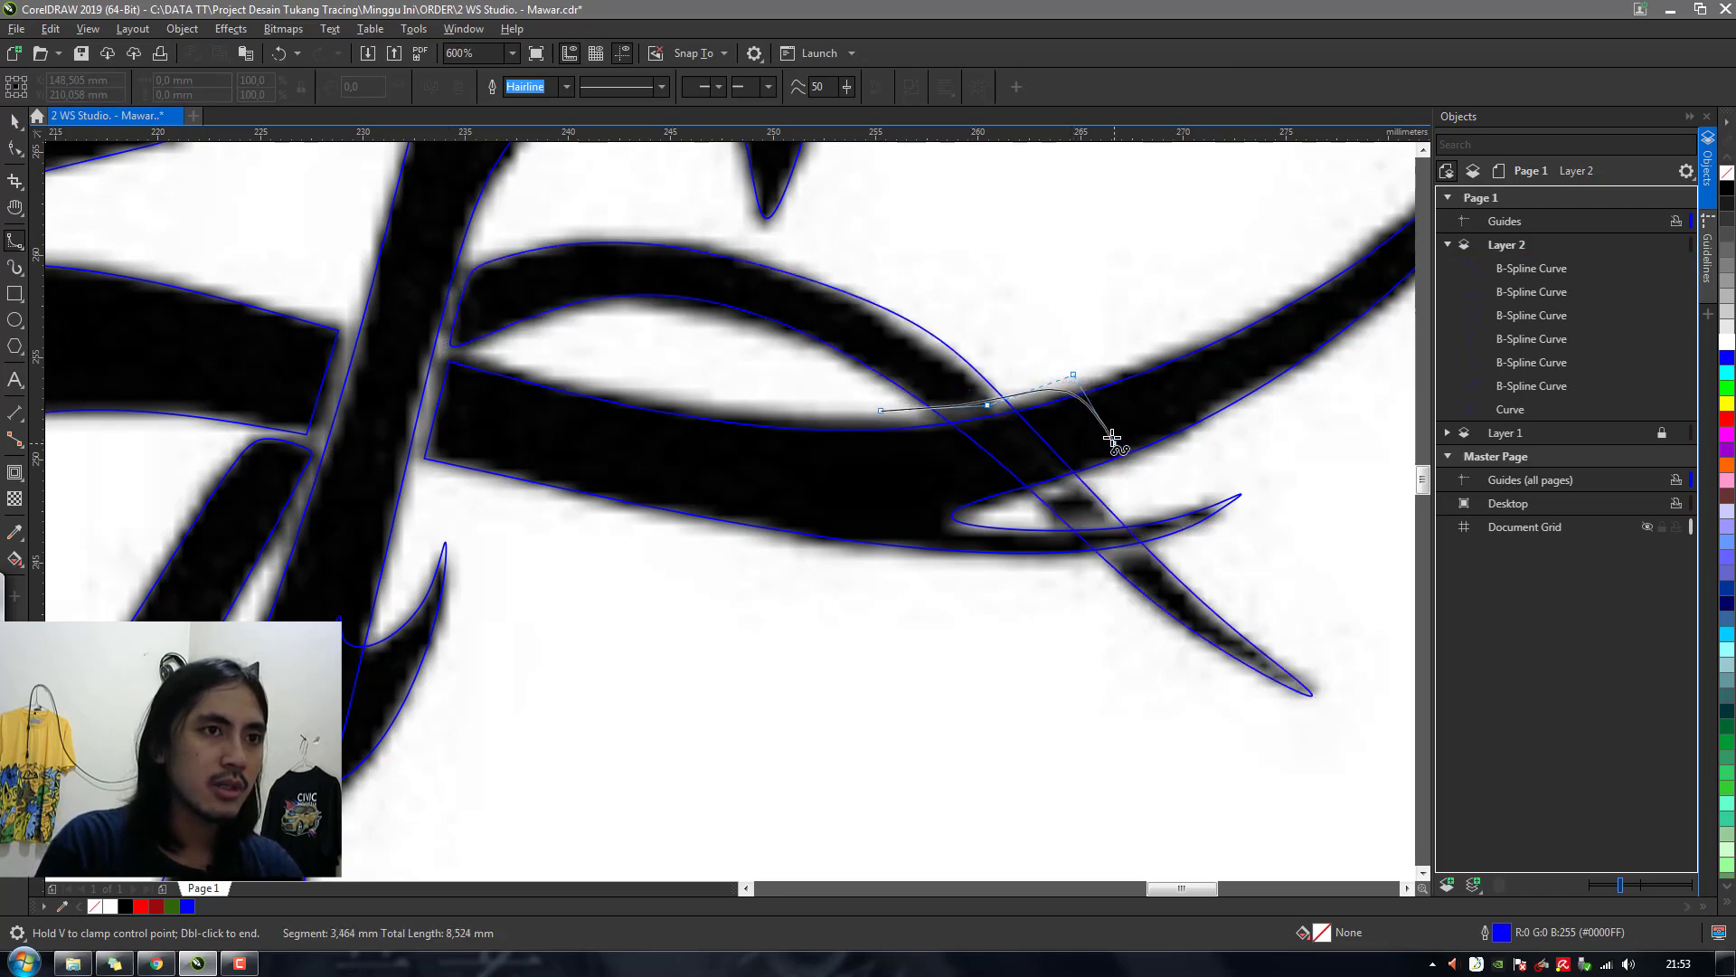
{"action": "left_click", "coordinate": [1107, 426]}
{"action": "left_click", "coordinate": [1006, 505]}
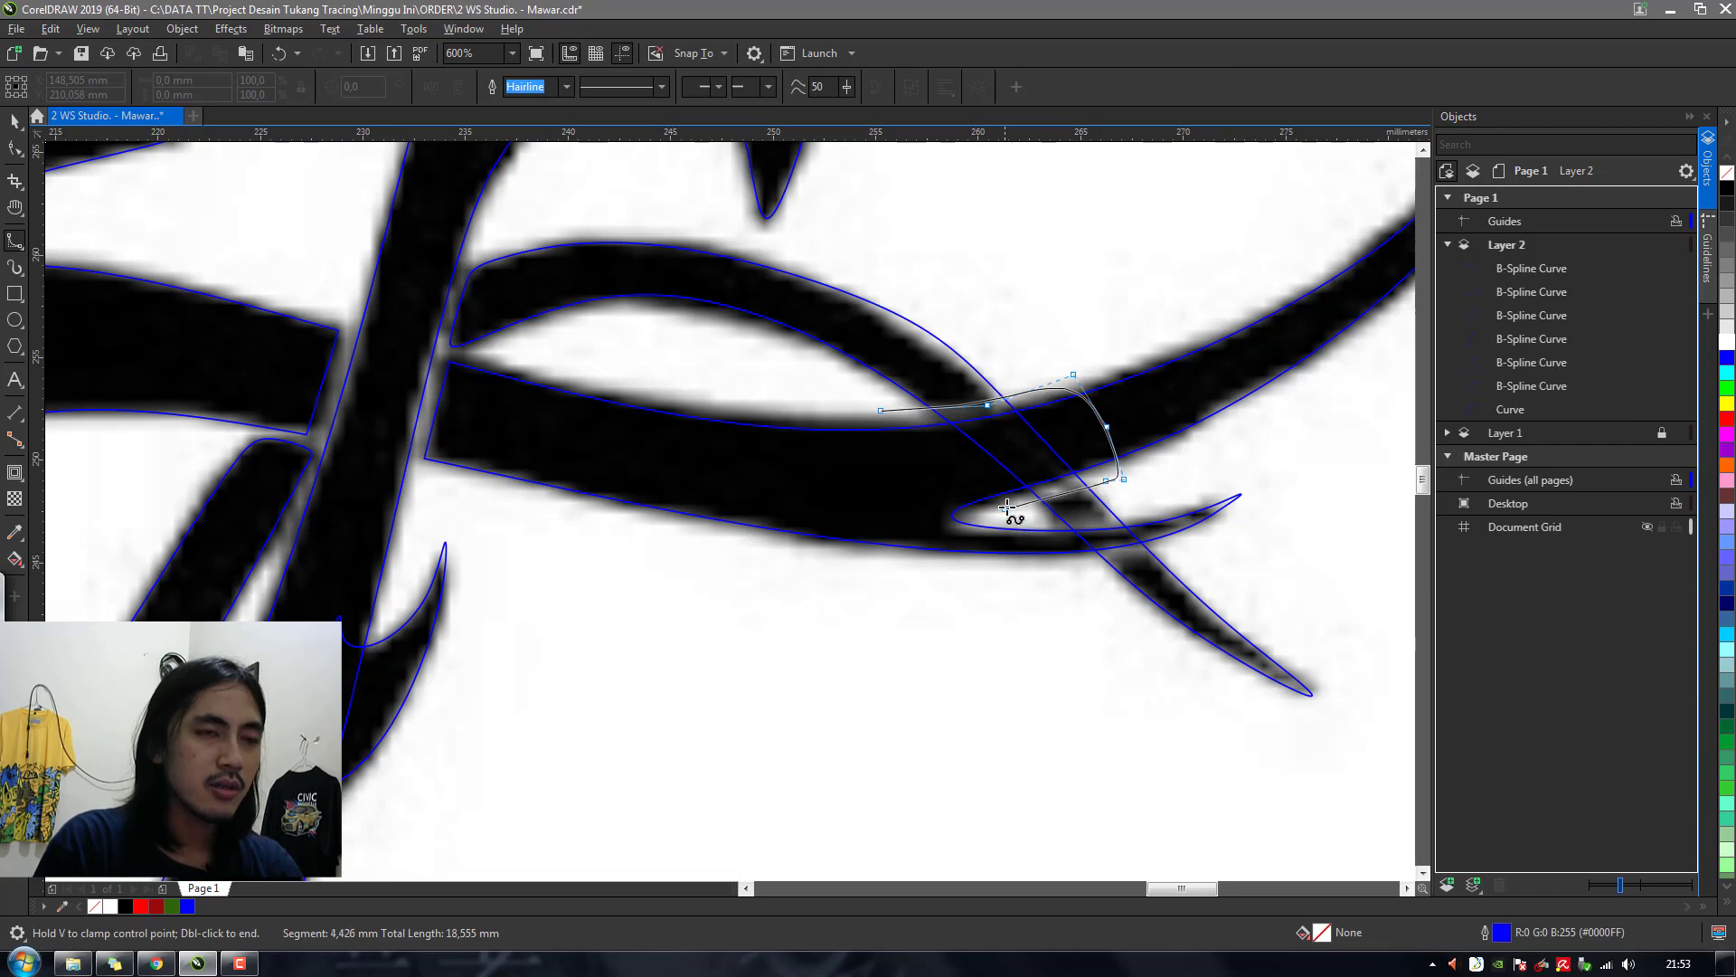
{"action": "left_click", "coordinate": [996, 537]}
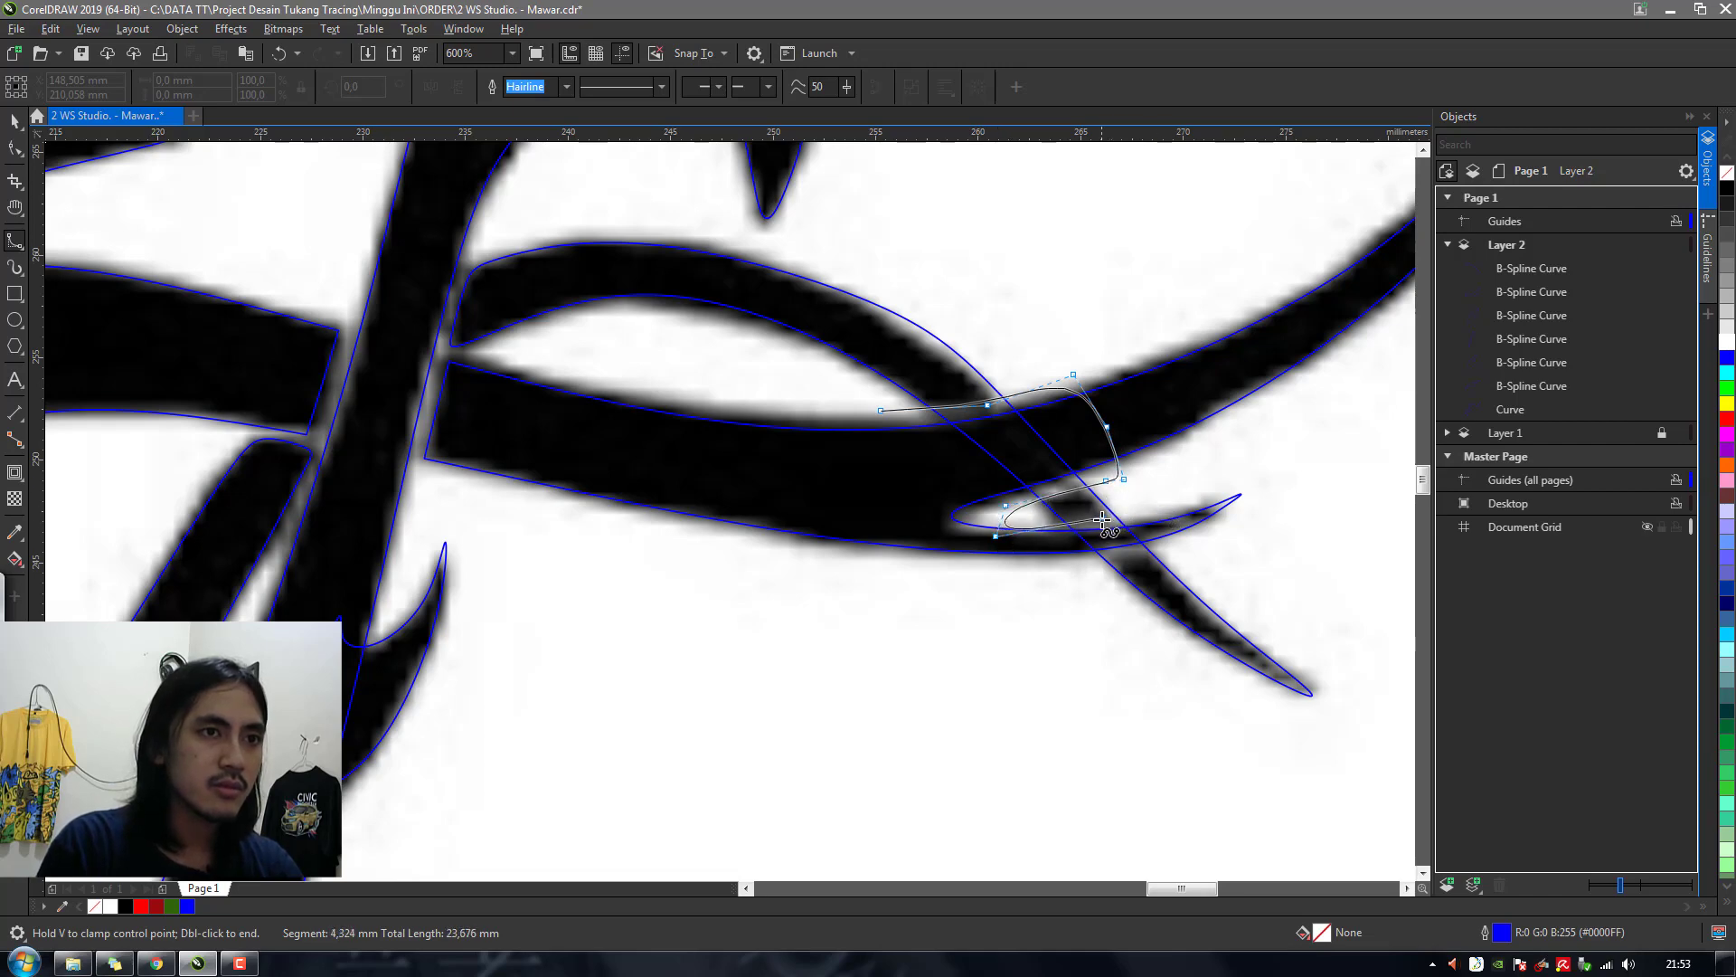
Carry the crossing outline around the barb's tip and below the thick branch, closing it at about 21.3 by 9.3 mm
{"action": "left_click", "coordinate": [1213, 463]}
{"action": "left_click", "coordinate": [1293, 477]}
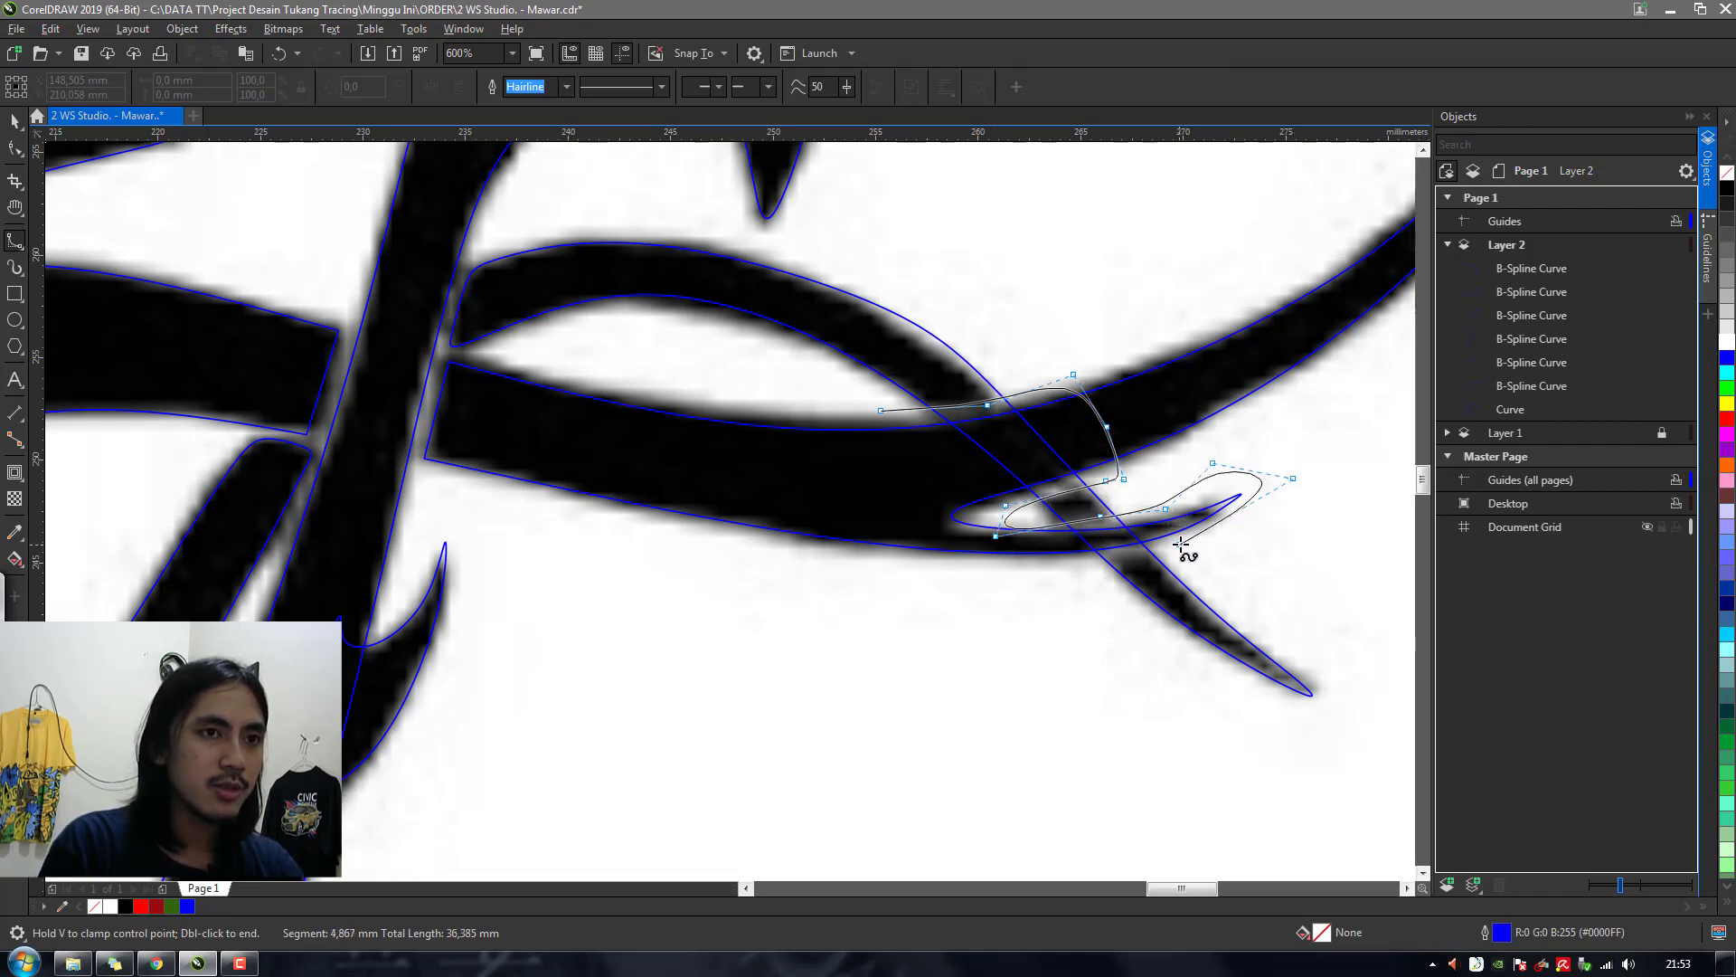
{"action": "left_click", "coordinate": [1055, 566]}
{"action": "left_click", "coordinate": [1024, 586]}
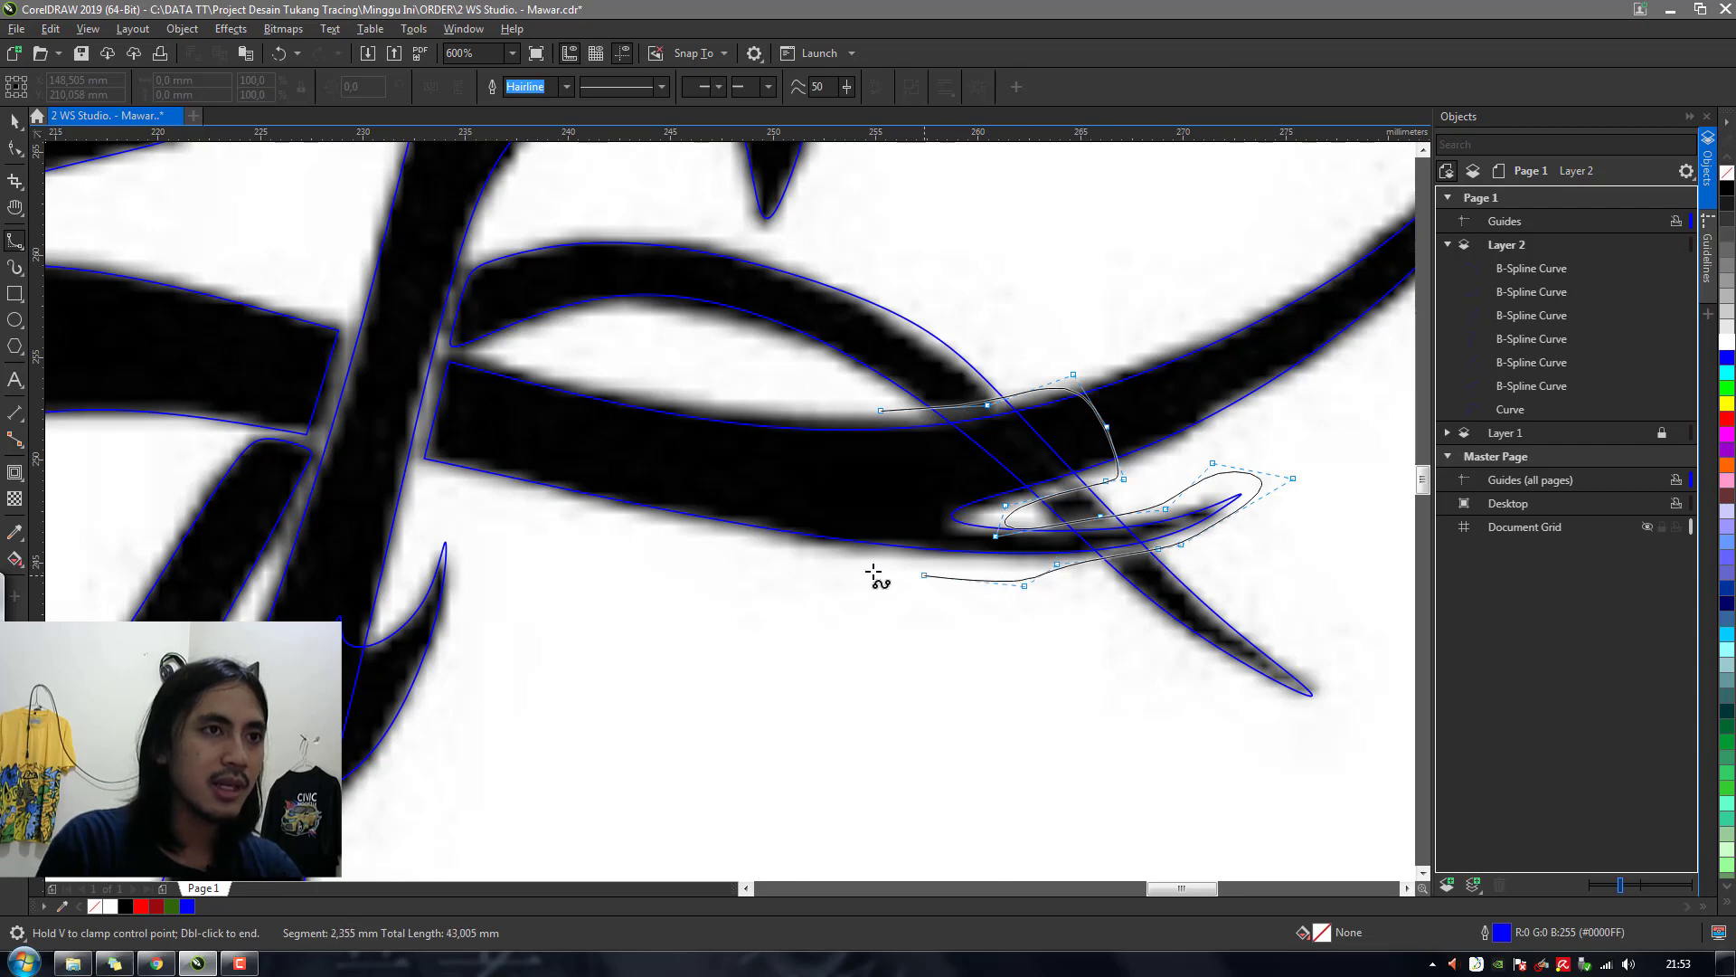
{"action": "left_click", "coordinate": [831, 553]}
{"action": "left_click", "coordinate": [814, 400]}
{"action": "left_click", "coordinate": [887, 410]}
Subtract the crossing outline from the thin arched branch with Back Minus Front, cutting gaps where it passes the thick branch and barb
{"action": "key", "text": "space"}
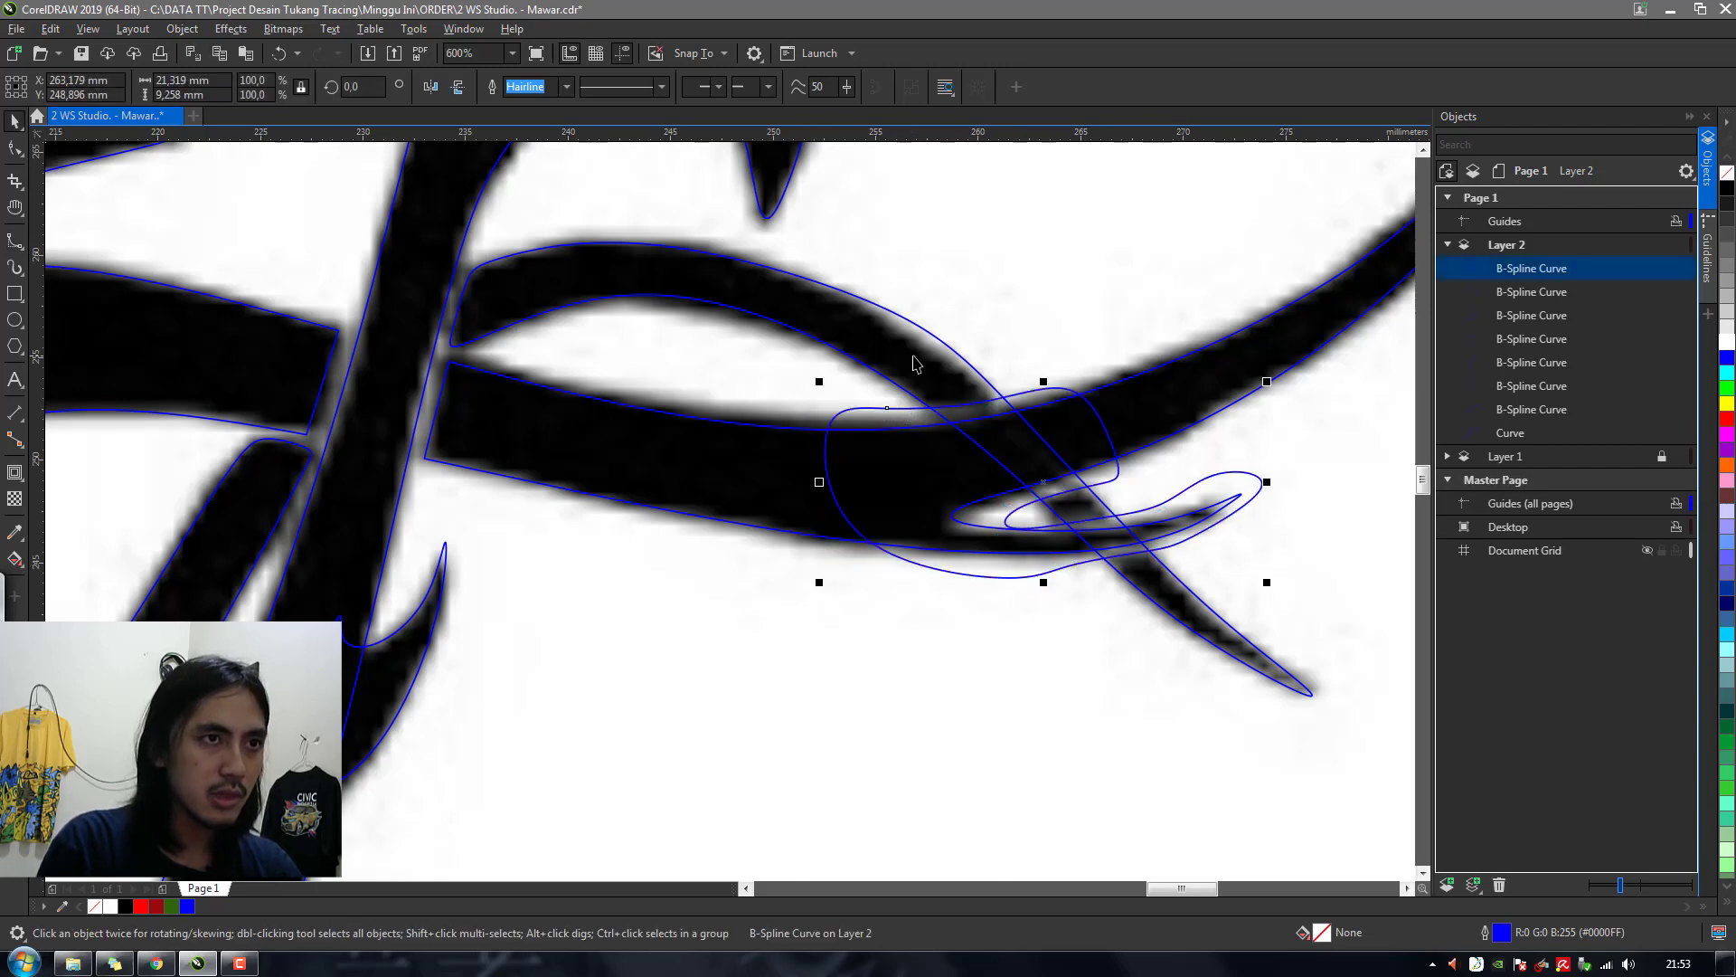
{"action": "left_click", "coordinate": [902, 354], "text": "shift"}
{"action": "left_click", "coordinate": [661, 87]}
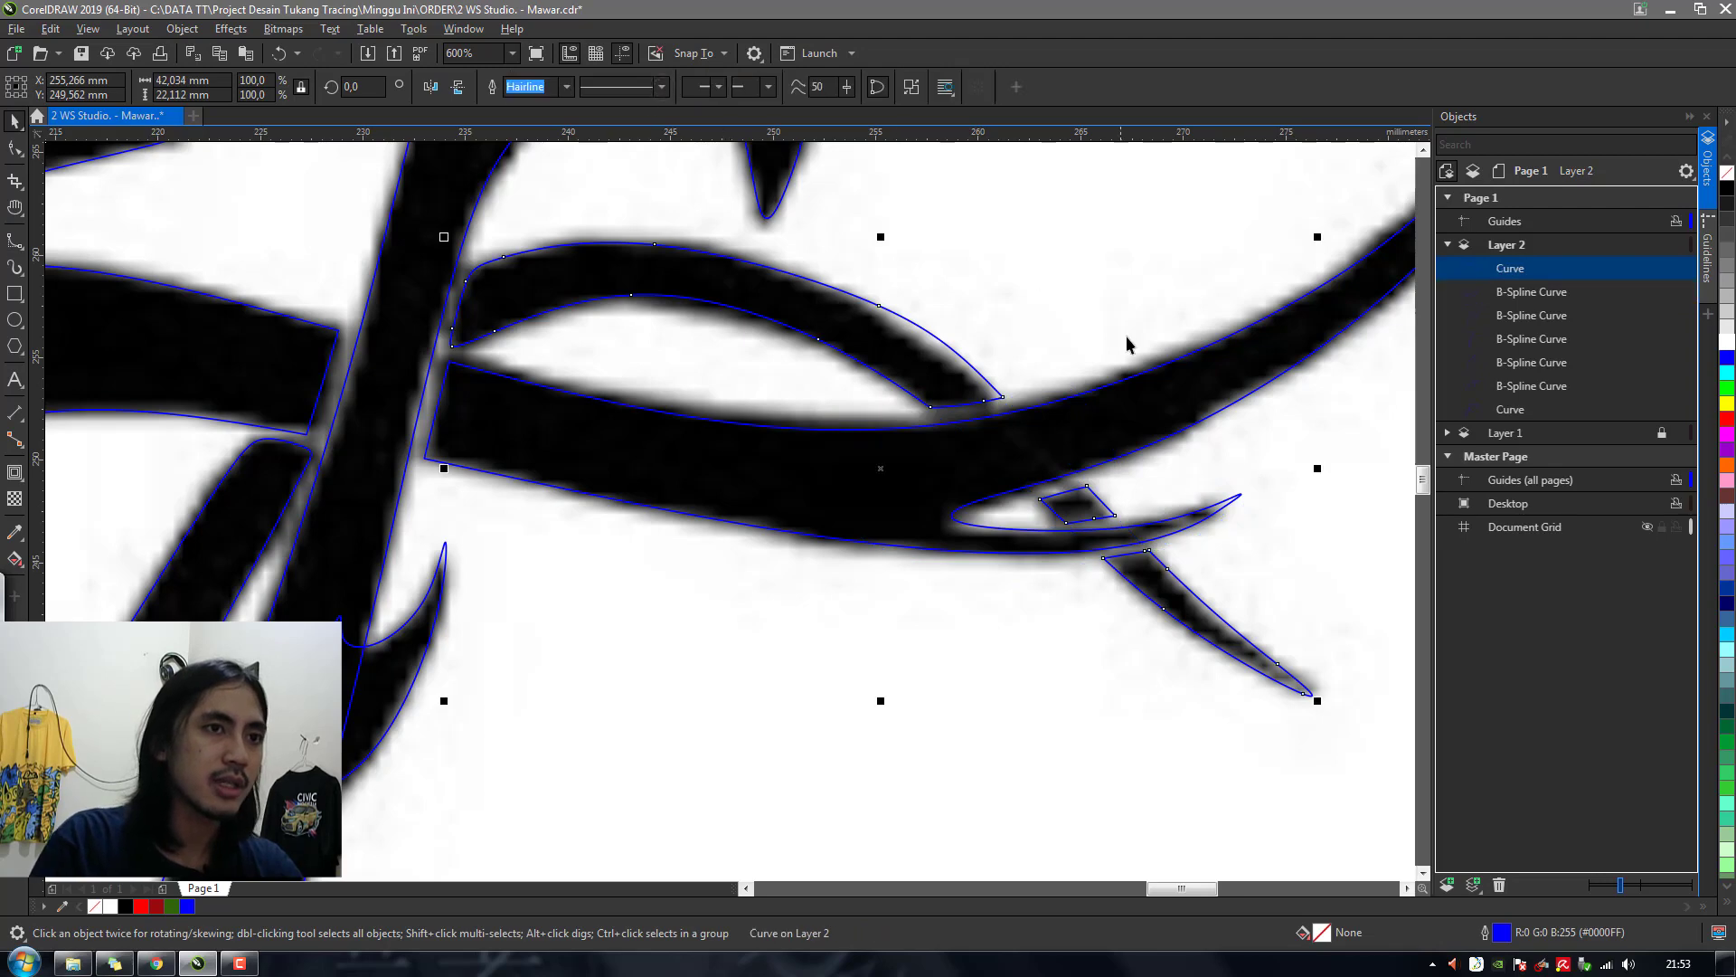
{"action": "left_click", "coordinate": [1046, 458]}
Start a B-spline inside the rosebud and trace up and around the tip of the small thorn above it
{"action": "scroll", "coordinate": [967, 647], "scroll_direction": "down", "scroll_amount": 3}
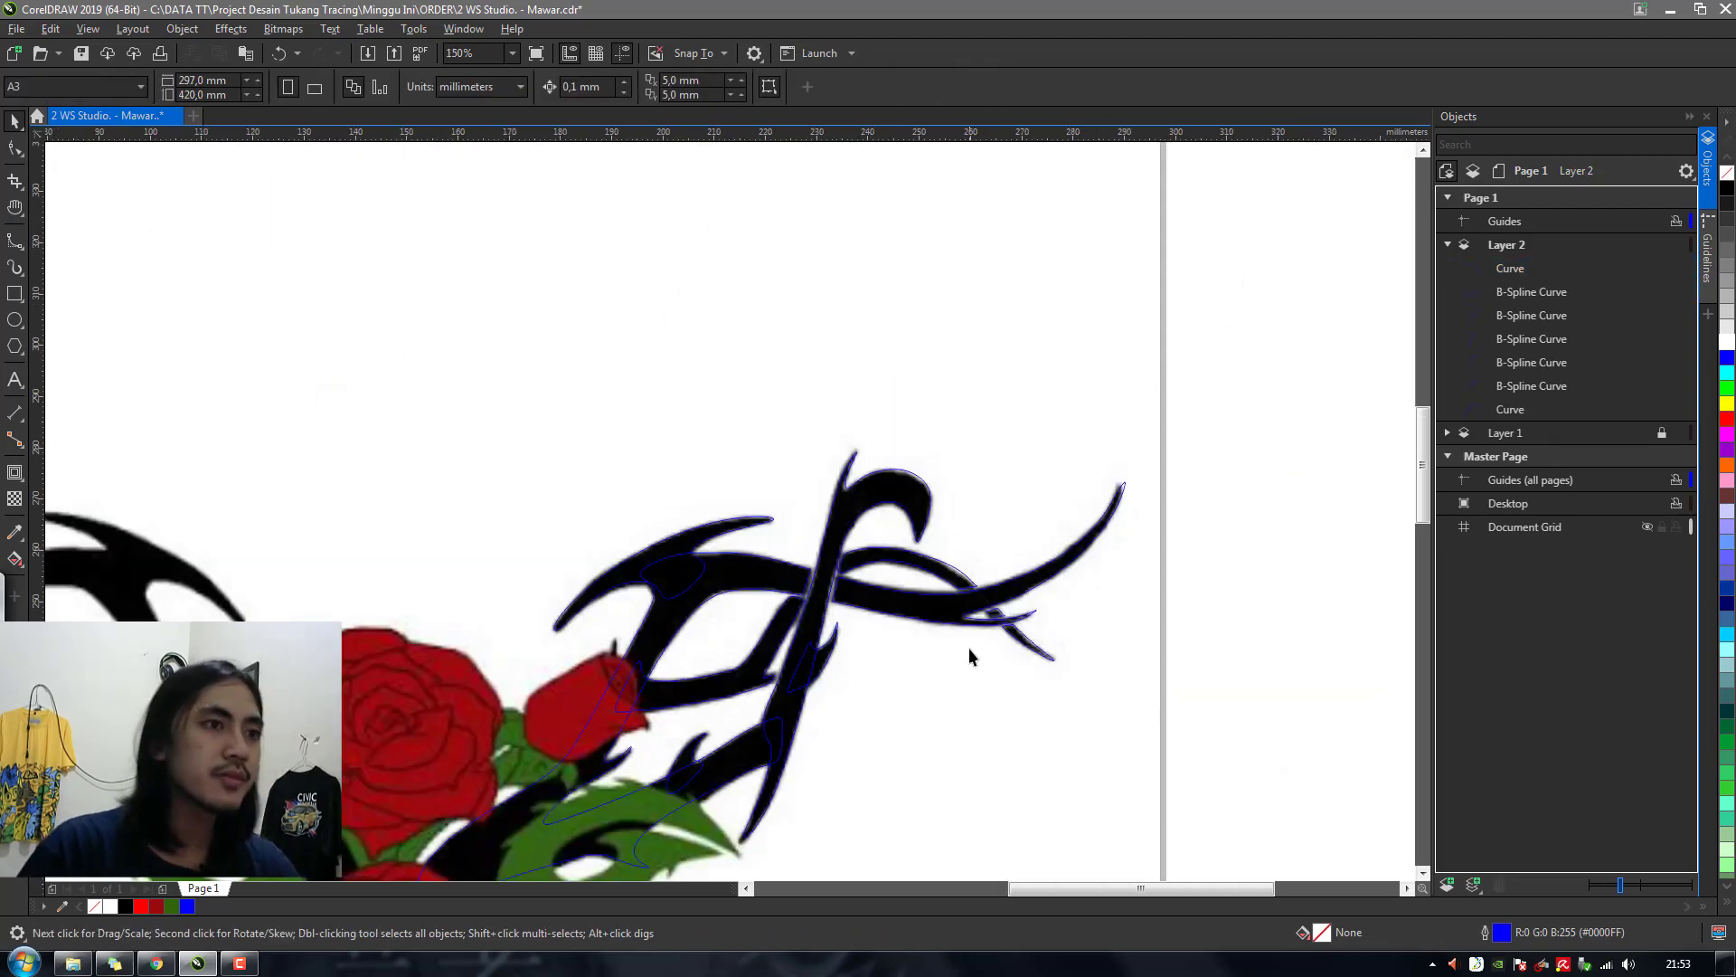
{"action": "scroll", "coordinate": [969, 647], "scroll_direction": "down", "scroll_amount": 2}
{"action": "left_click_drag", "start_coordinate": [945, 708], "coordinate": [891, 608]}
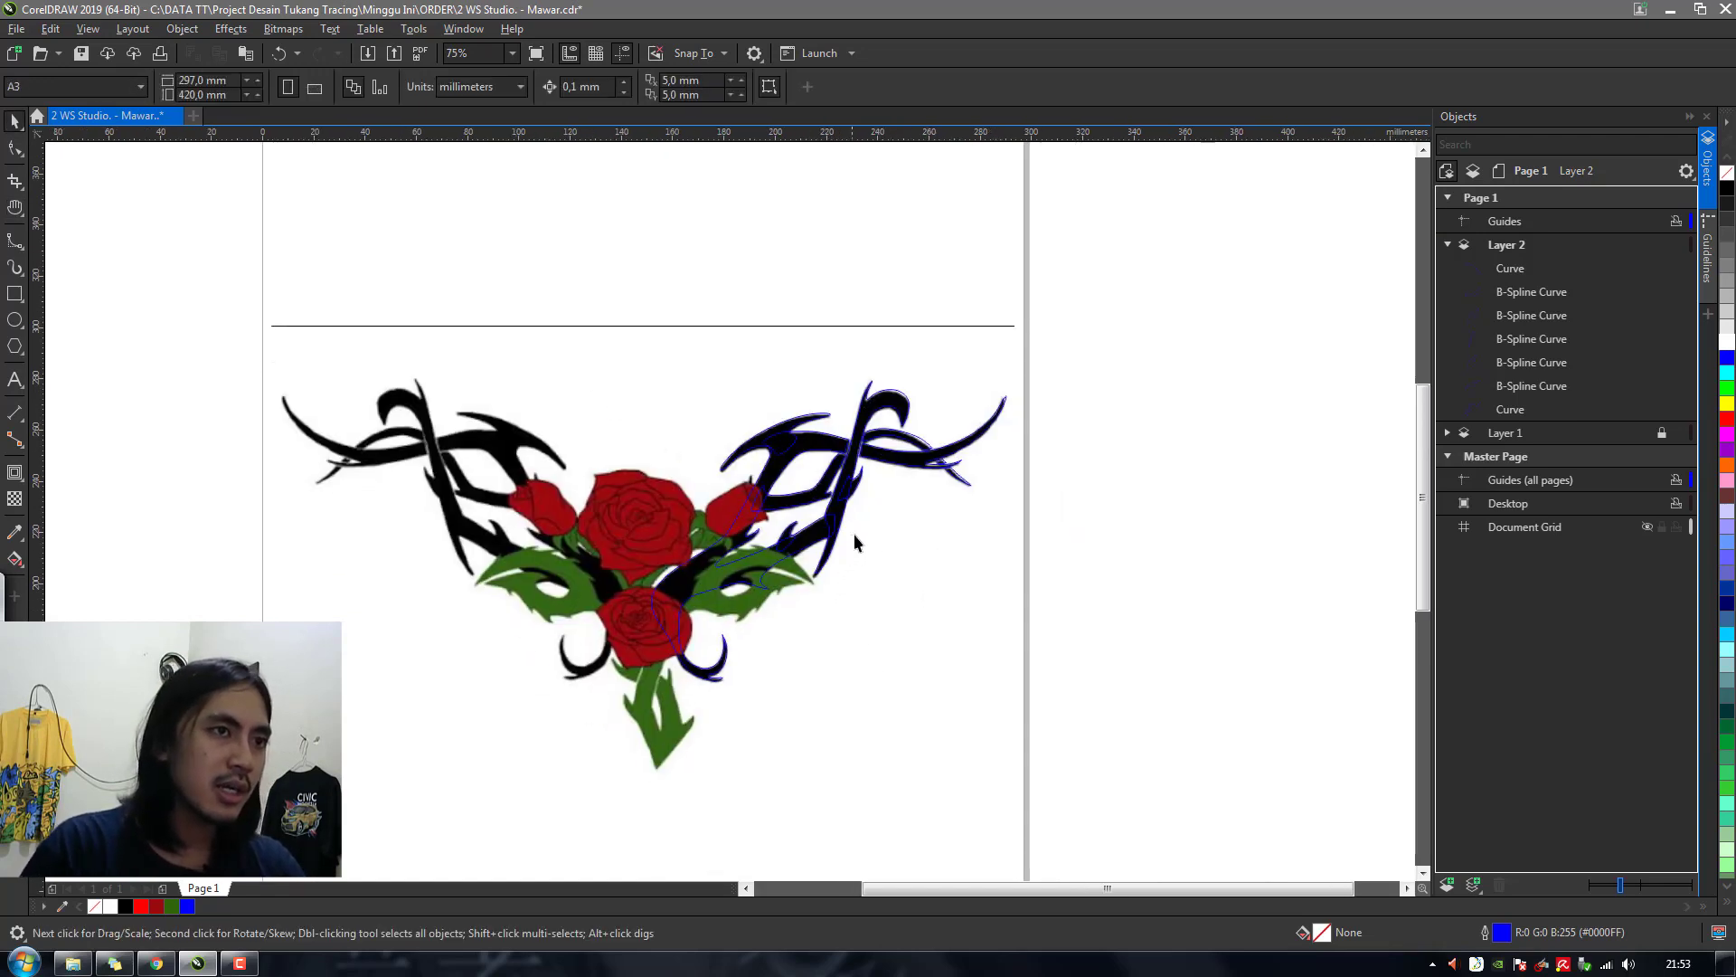
{"action": "scroll", "coordinate": [854, 541], "scroll_direction": "up", "scroll_amount": 2}
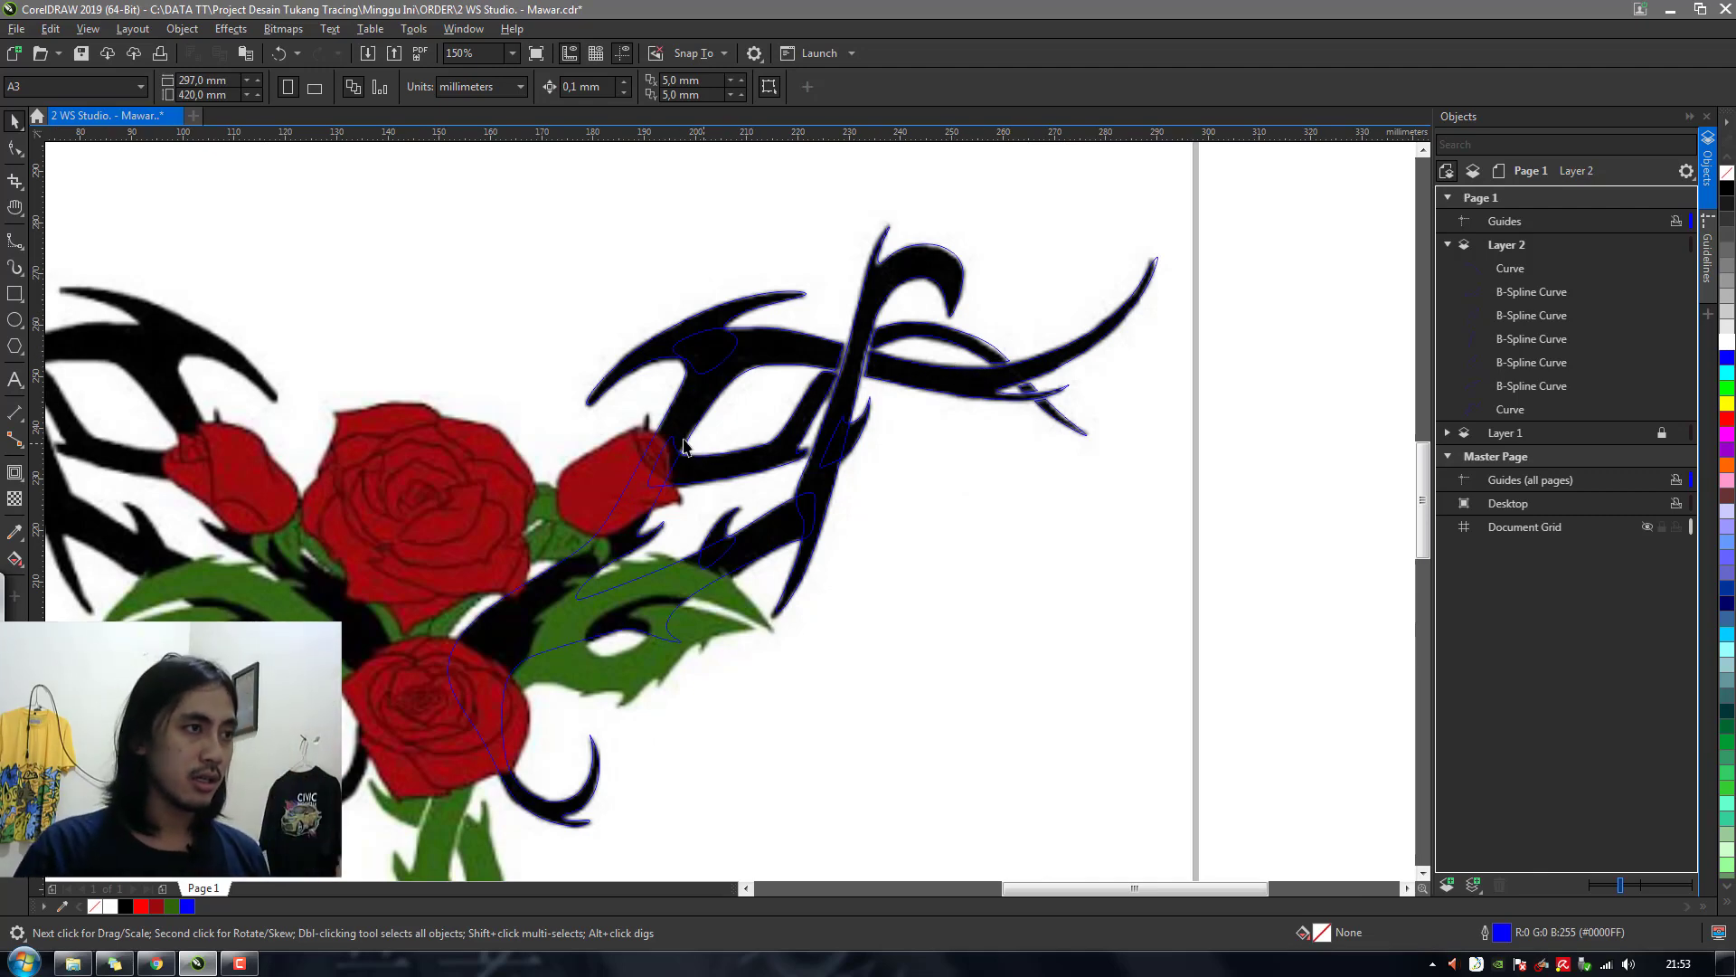
{"action": "scroll", "coordinate": [680, 433], "scroll_direction": "up", "scroll_amount": 4}
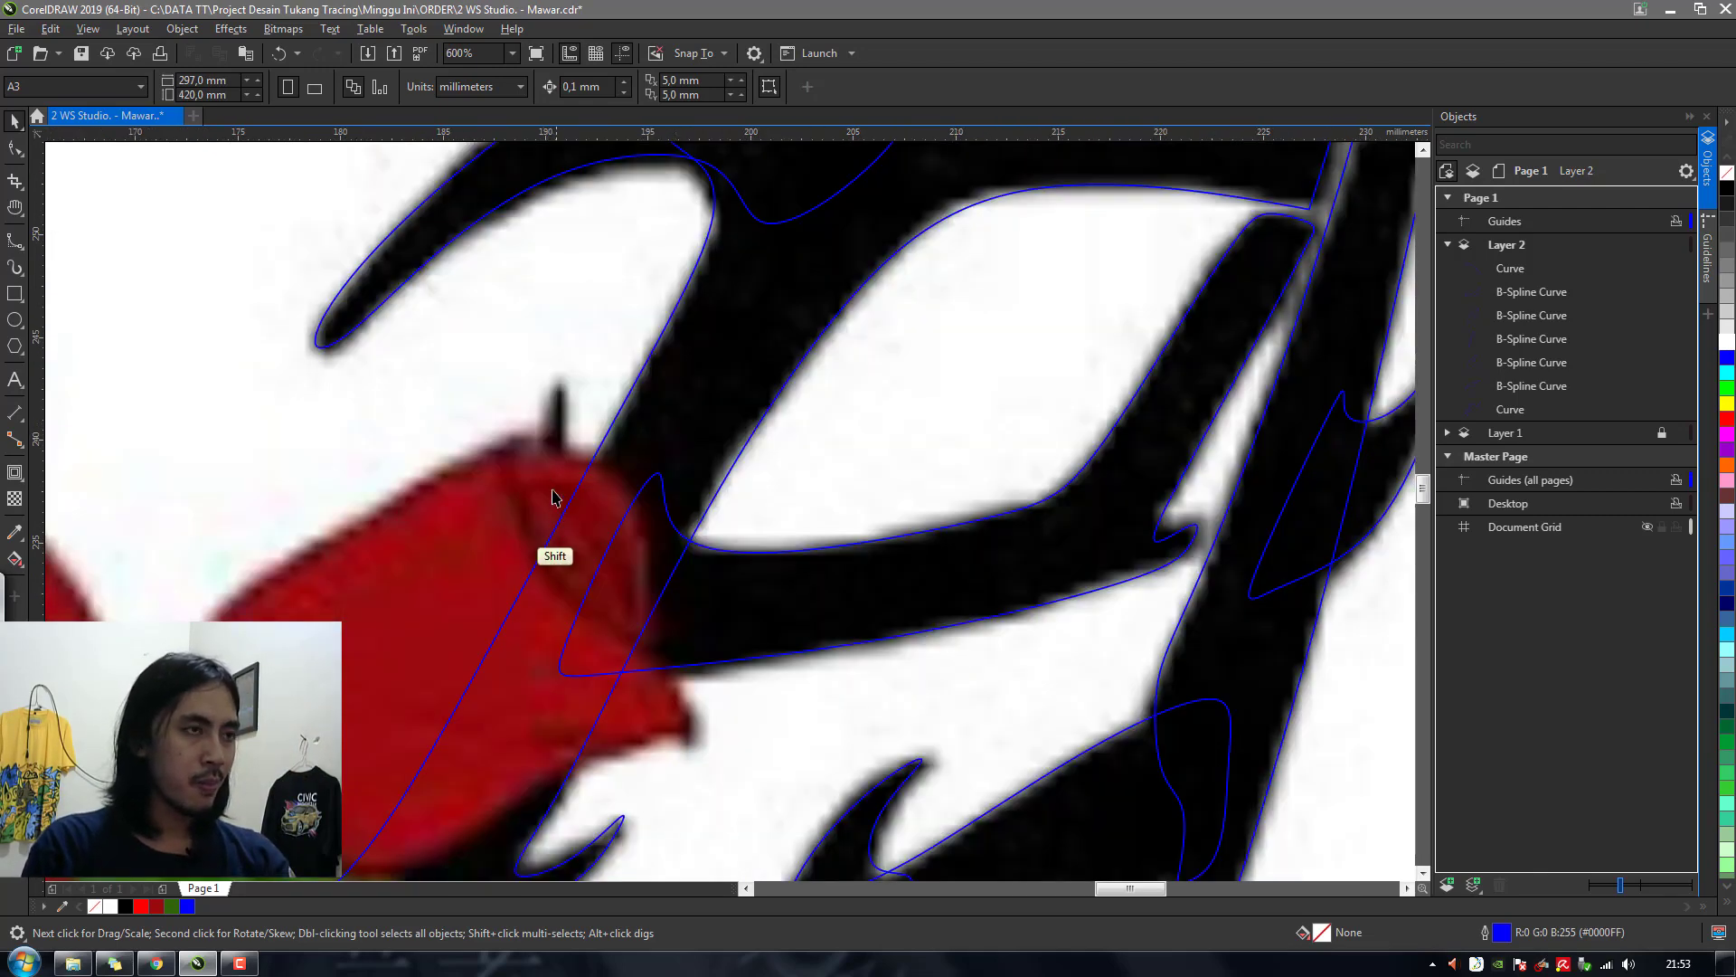
{"action": "left_click", "coordinate": [15, 241]}
{"action": "left_click", "coordinate": [580, 545]}
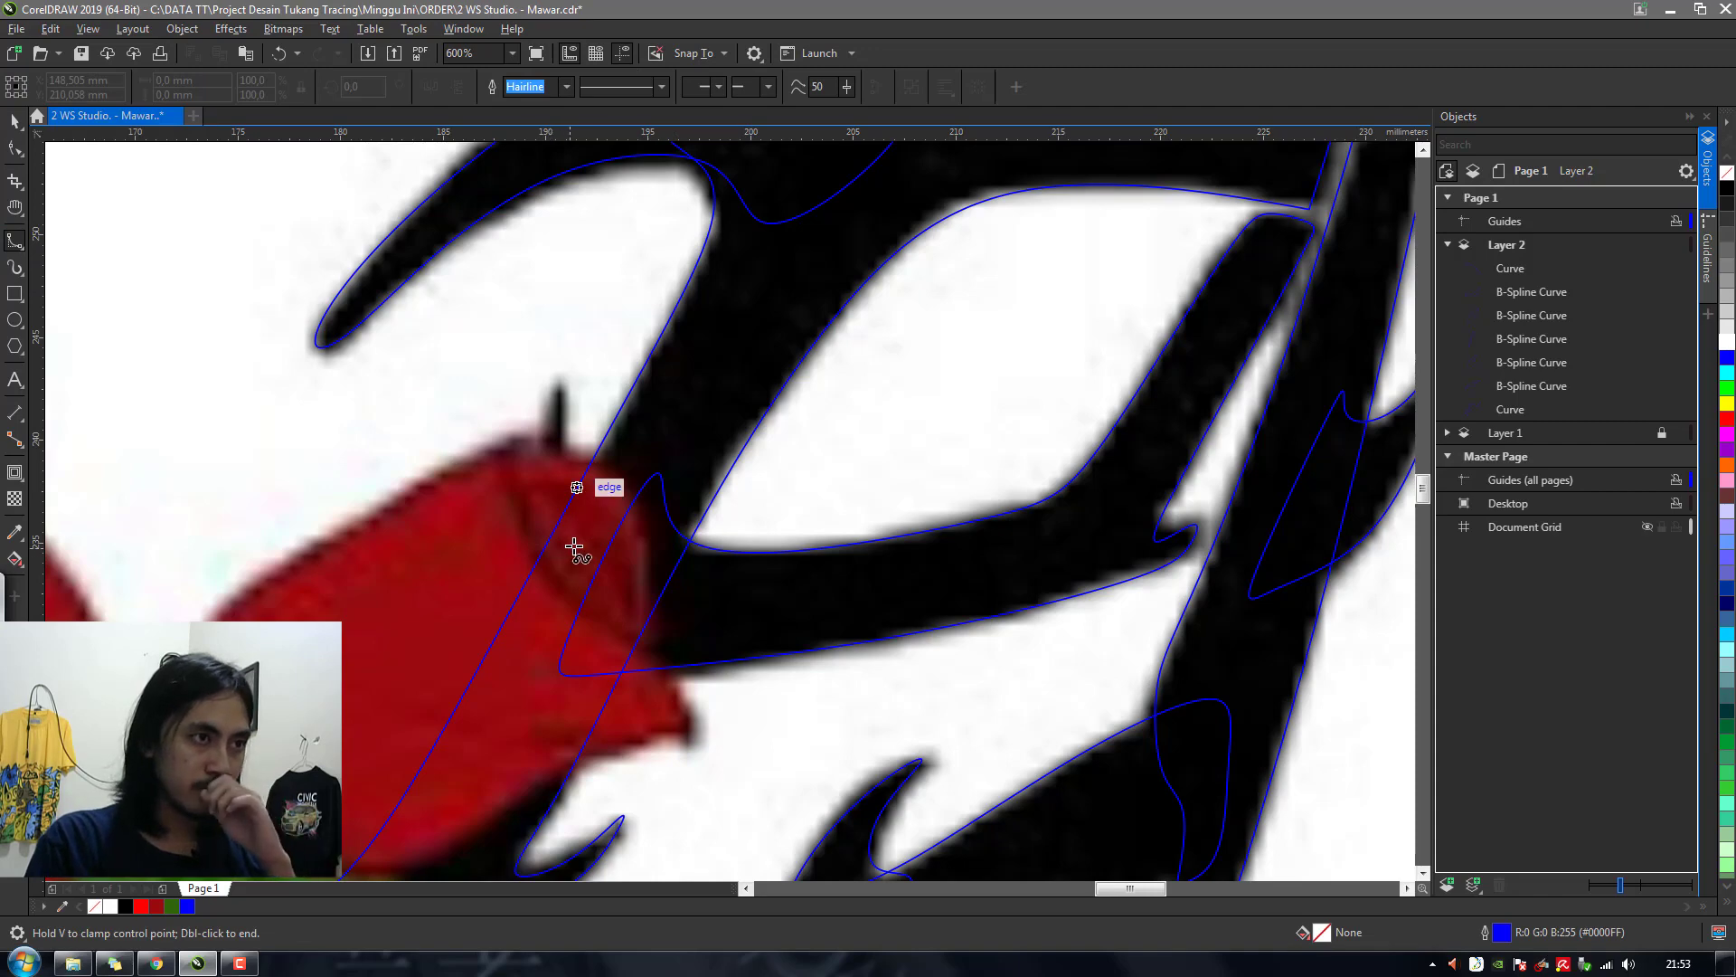
{"action": "left_click", "coordinate": [554, 443]}
{"action": "left_click", "coordinate": [565, 339]}
{"action": "left_click", "coordinate": [539, 449]}
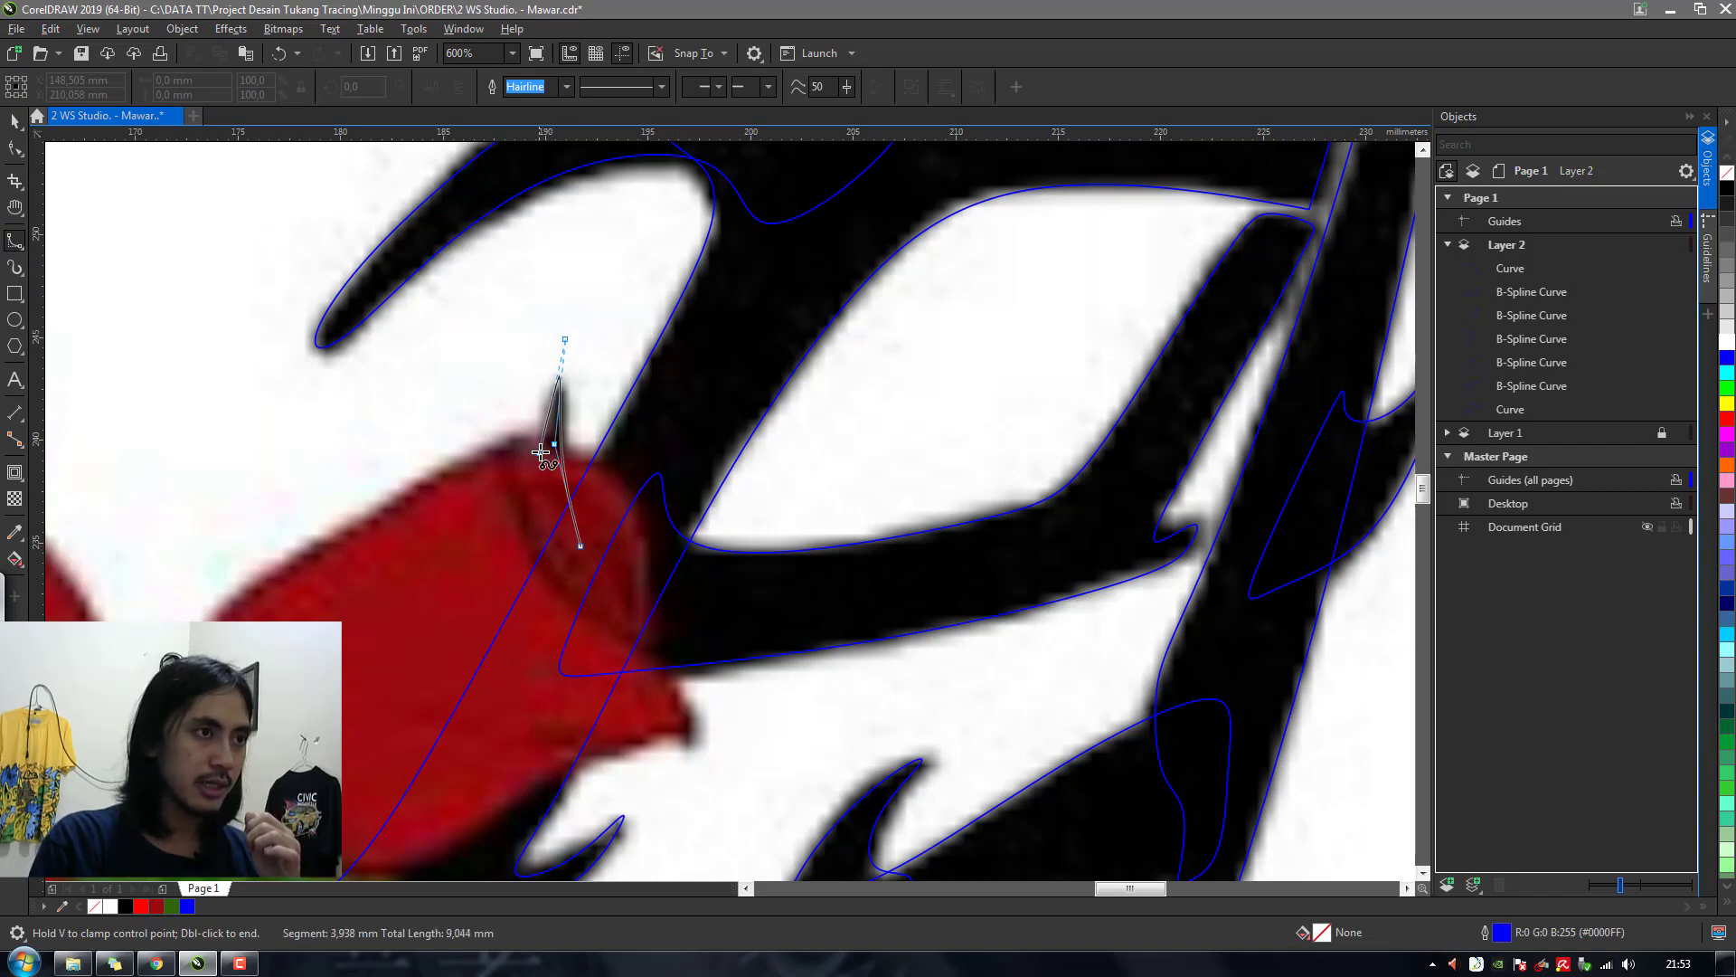
Extend the thorn's outline down into the rosebud and close it over the neighbouring stem, about 2.3 by 11.9 mm, leaving it deselected
{"action": "left_click", "coordinate": [537, 644]}
{"action": "left_click", "coordinate": [563, 604]}
{"action": "left_click", "coordinate": [573, 567]}
{"action": "left_click", "coordinate": [580, 546]}
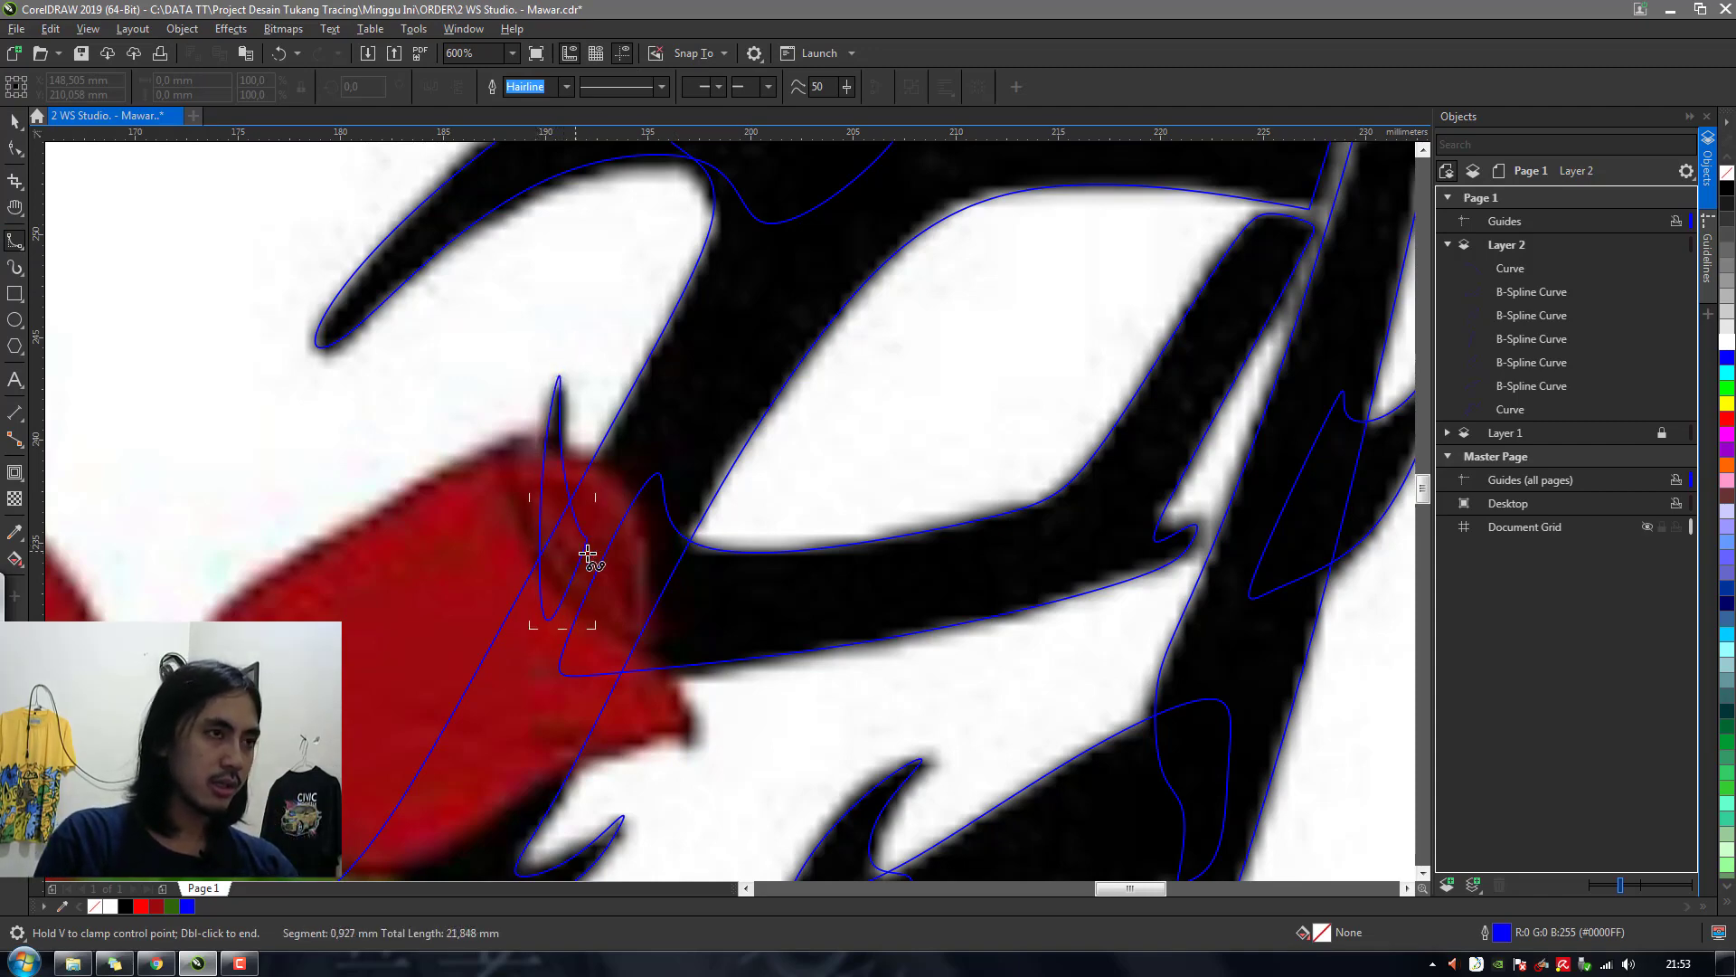
{"action": "key", "text": "space"}
{"action": "scroll", "coordinate": [734, 534], "scroll_direction": "down", "scroll_amount": 2}
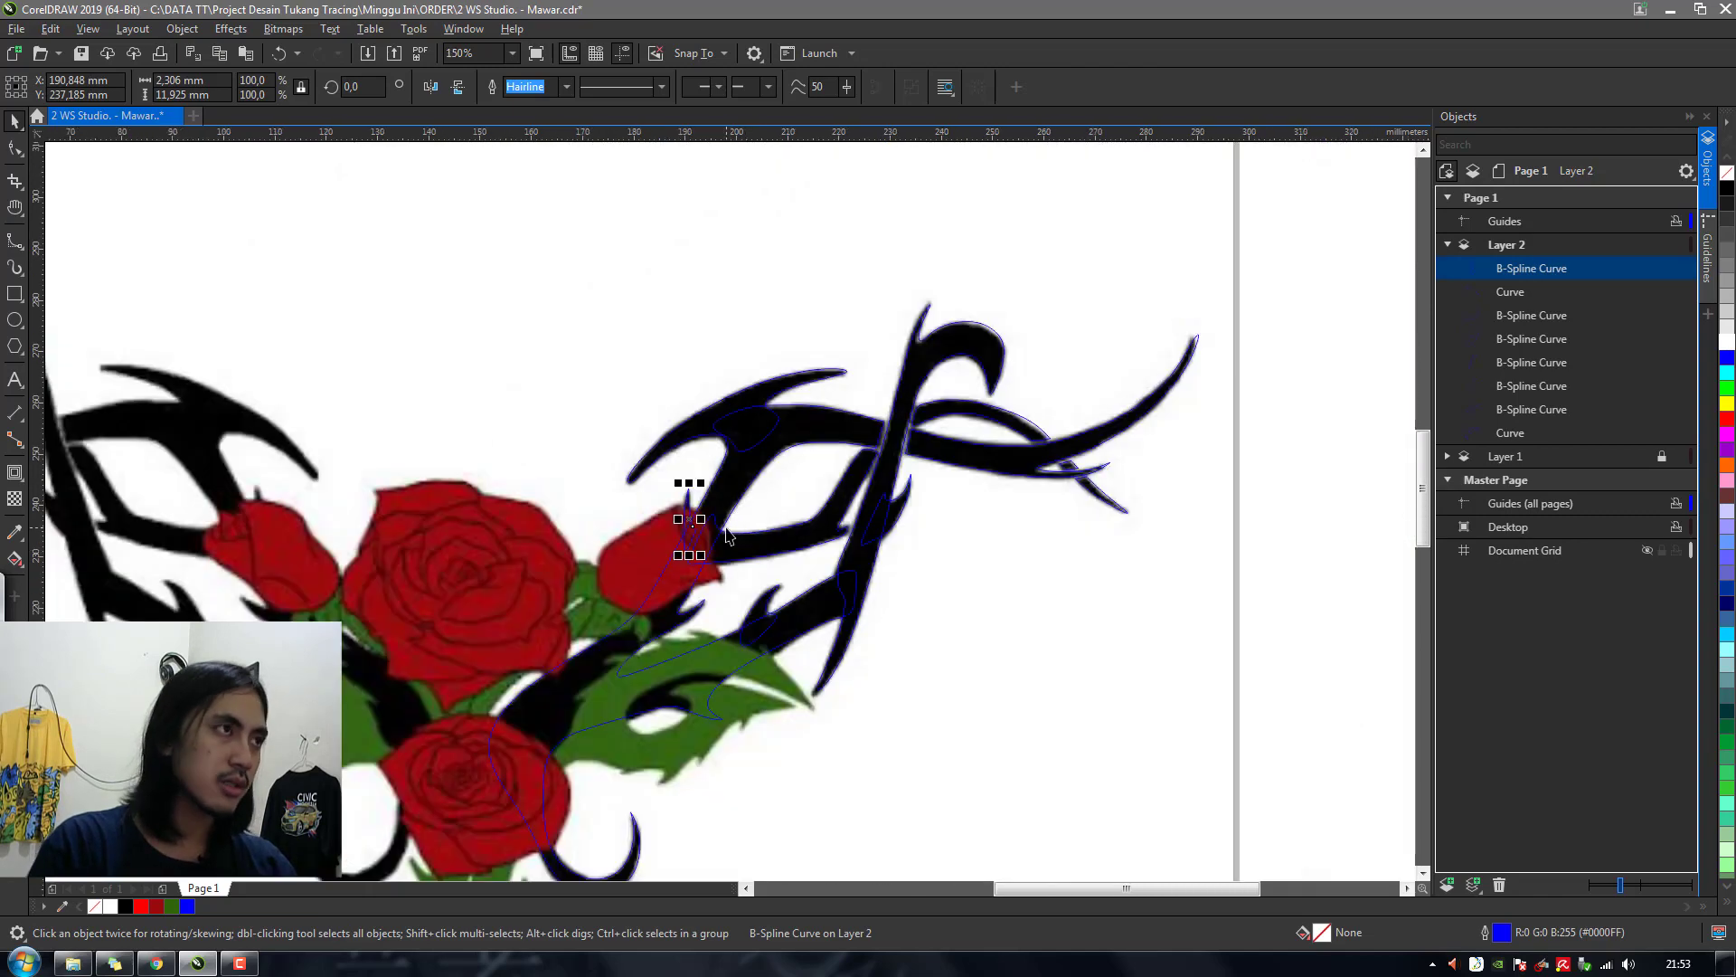
{"action": "left_click", "coordinate": [622, 365]}
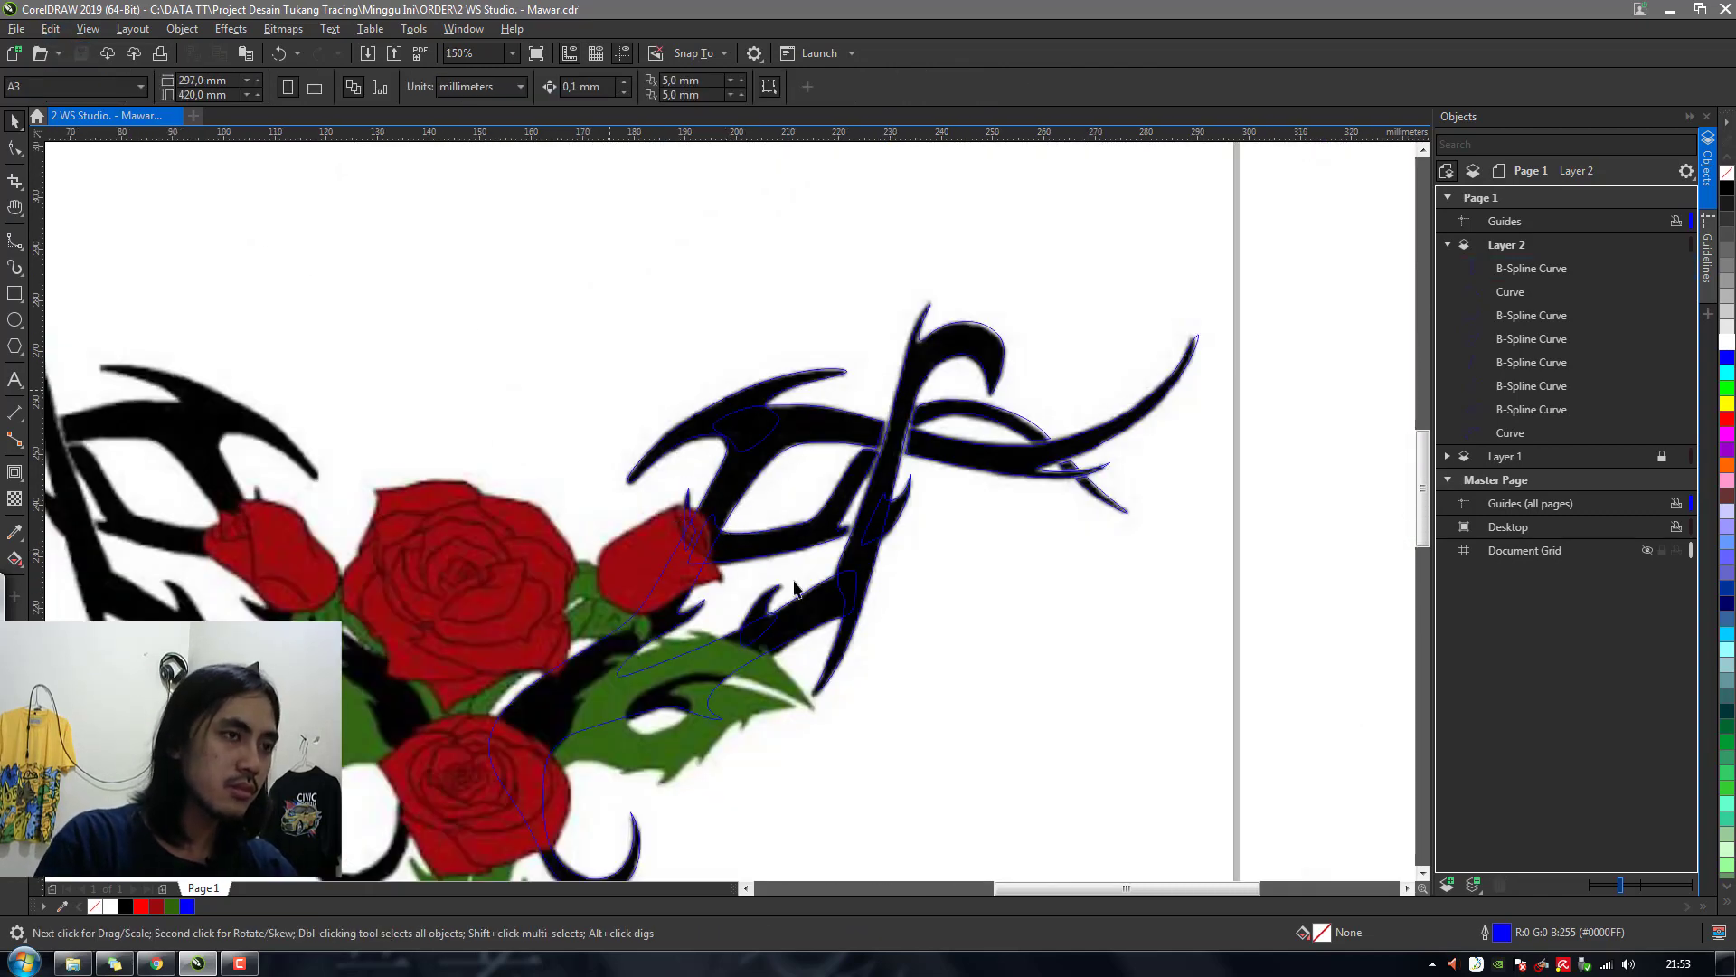
Select all eight traced tribal outlines on Layer 2 and weld them into a single curve
{"action": "left_click_drag", "start_coordinate": [811, 685], "coordinate": [842, 575]}
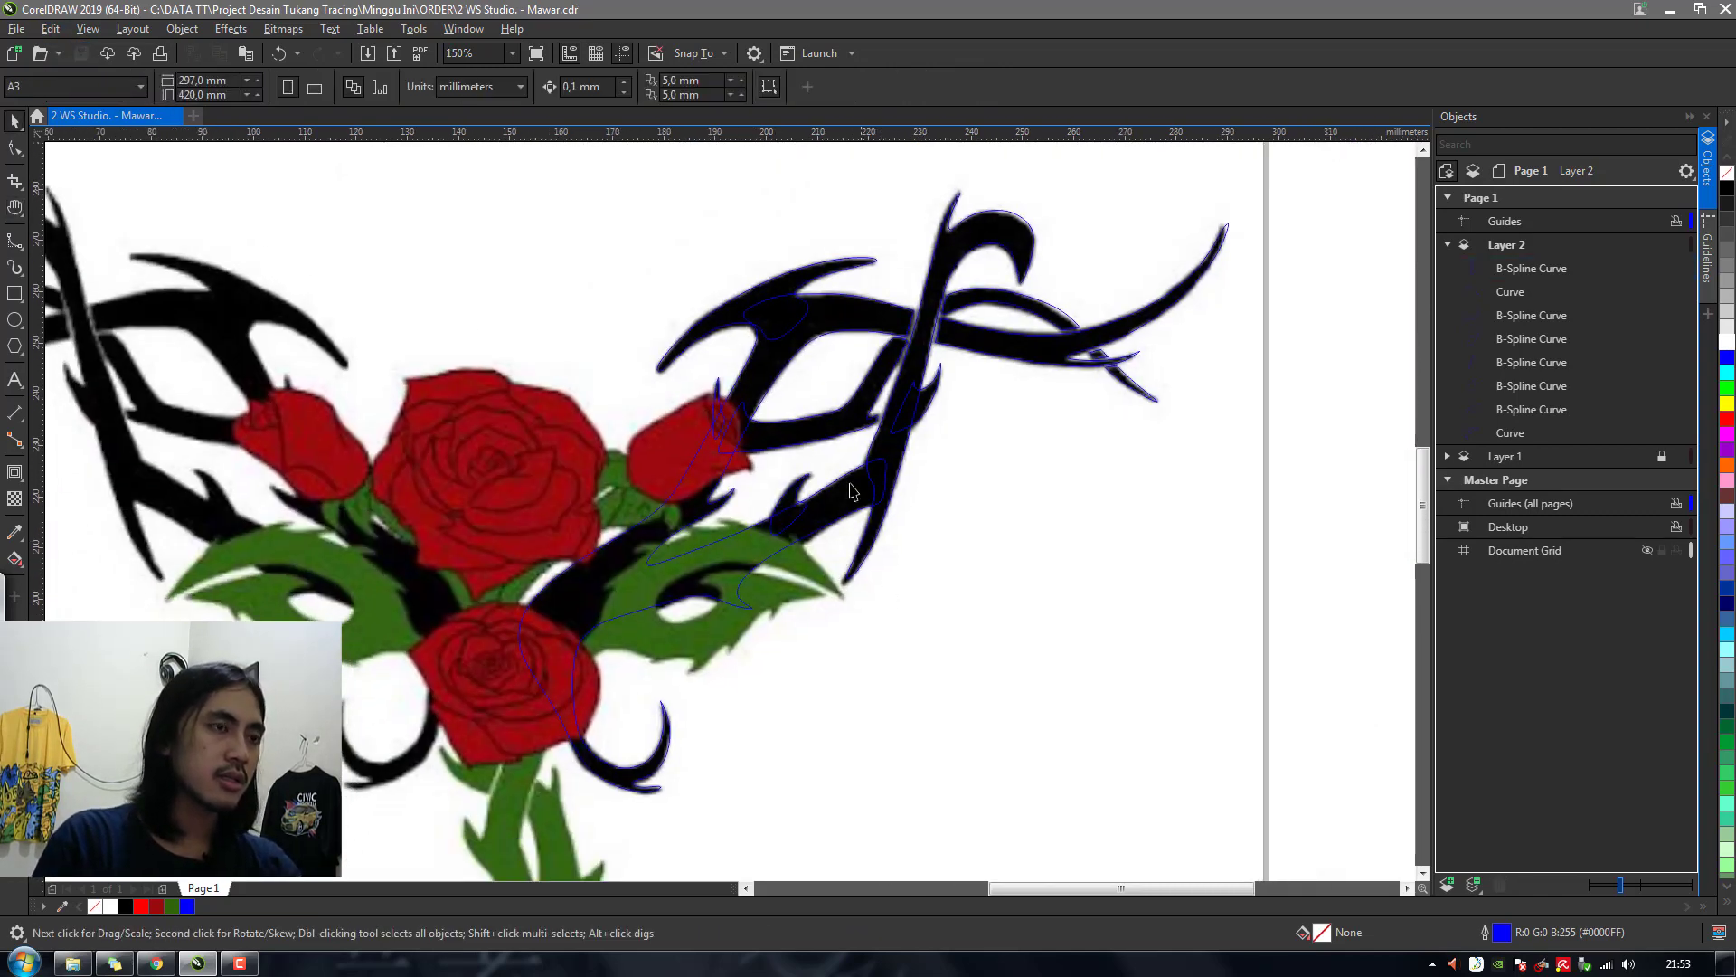
{"action": "left_click_drag", "start_coordinate": [372, 166], "coordinate": [1306, 830]}
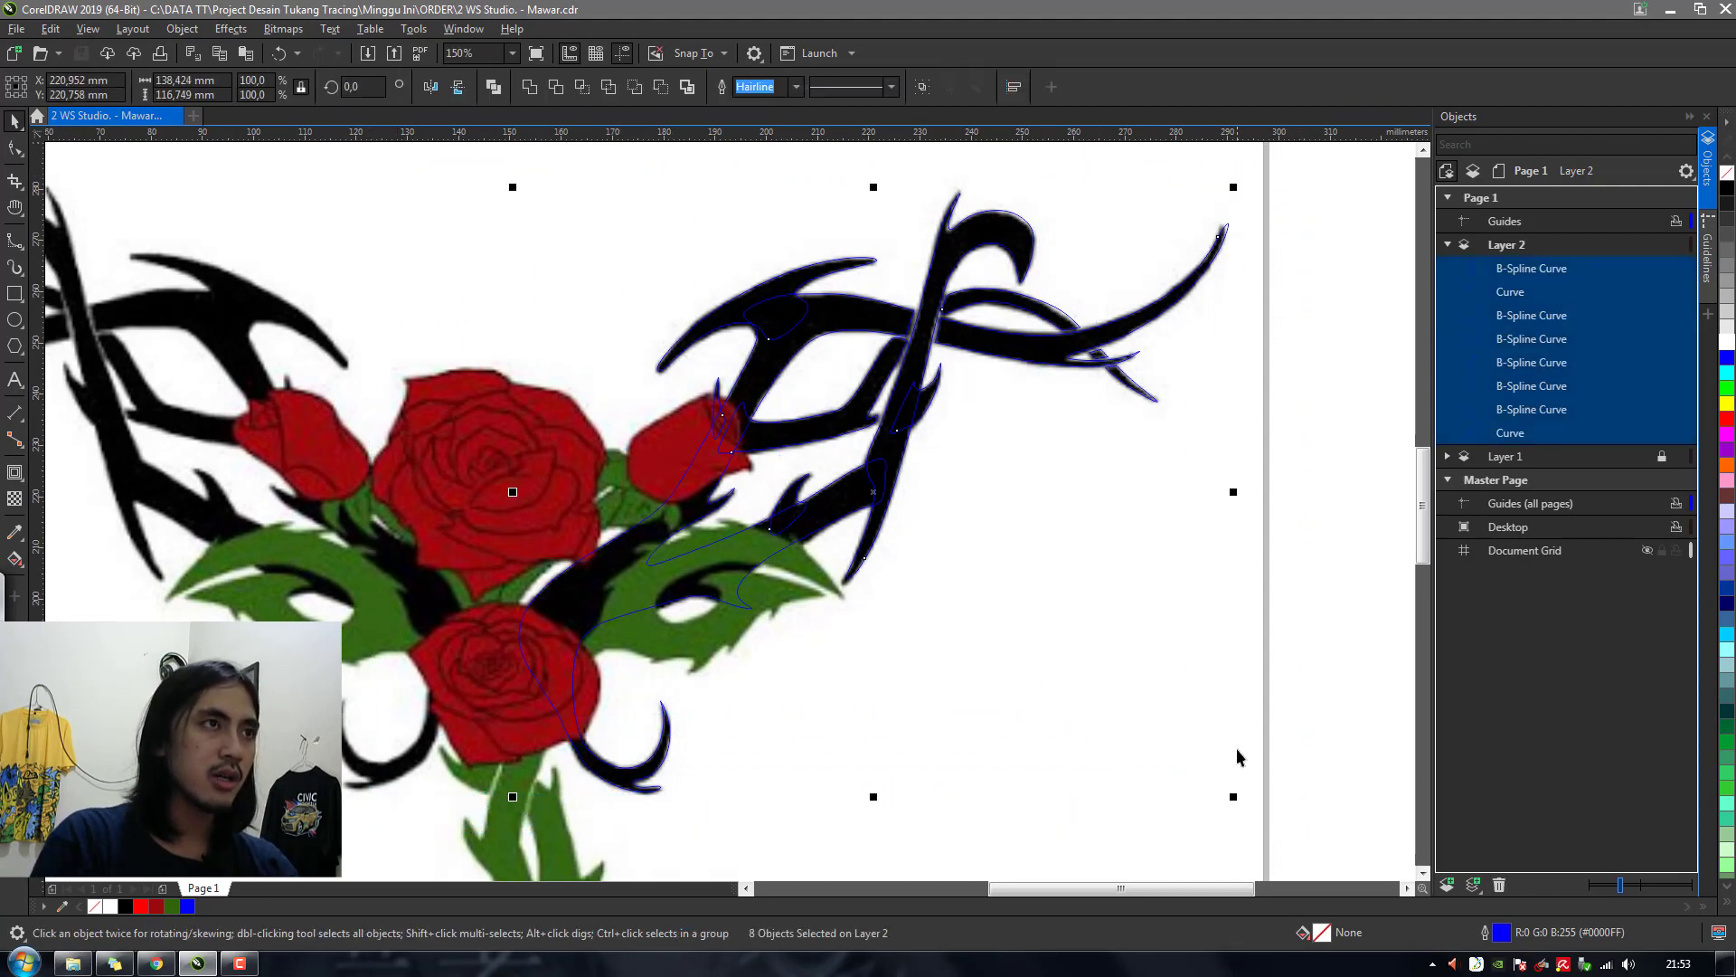
{"action": "left_click", "coordinate": [529, 88]}
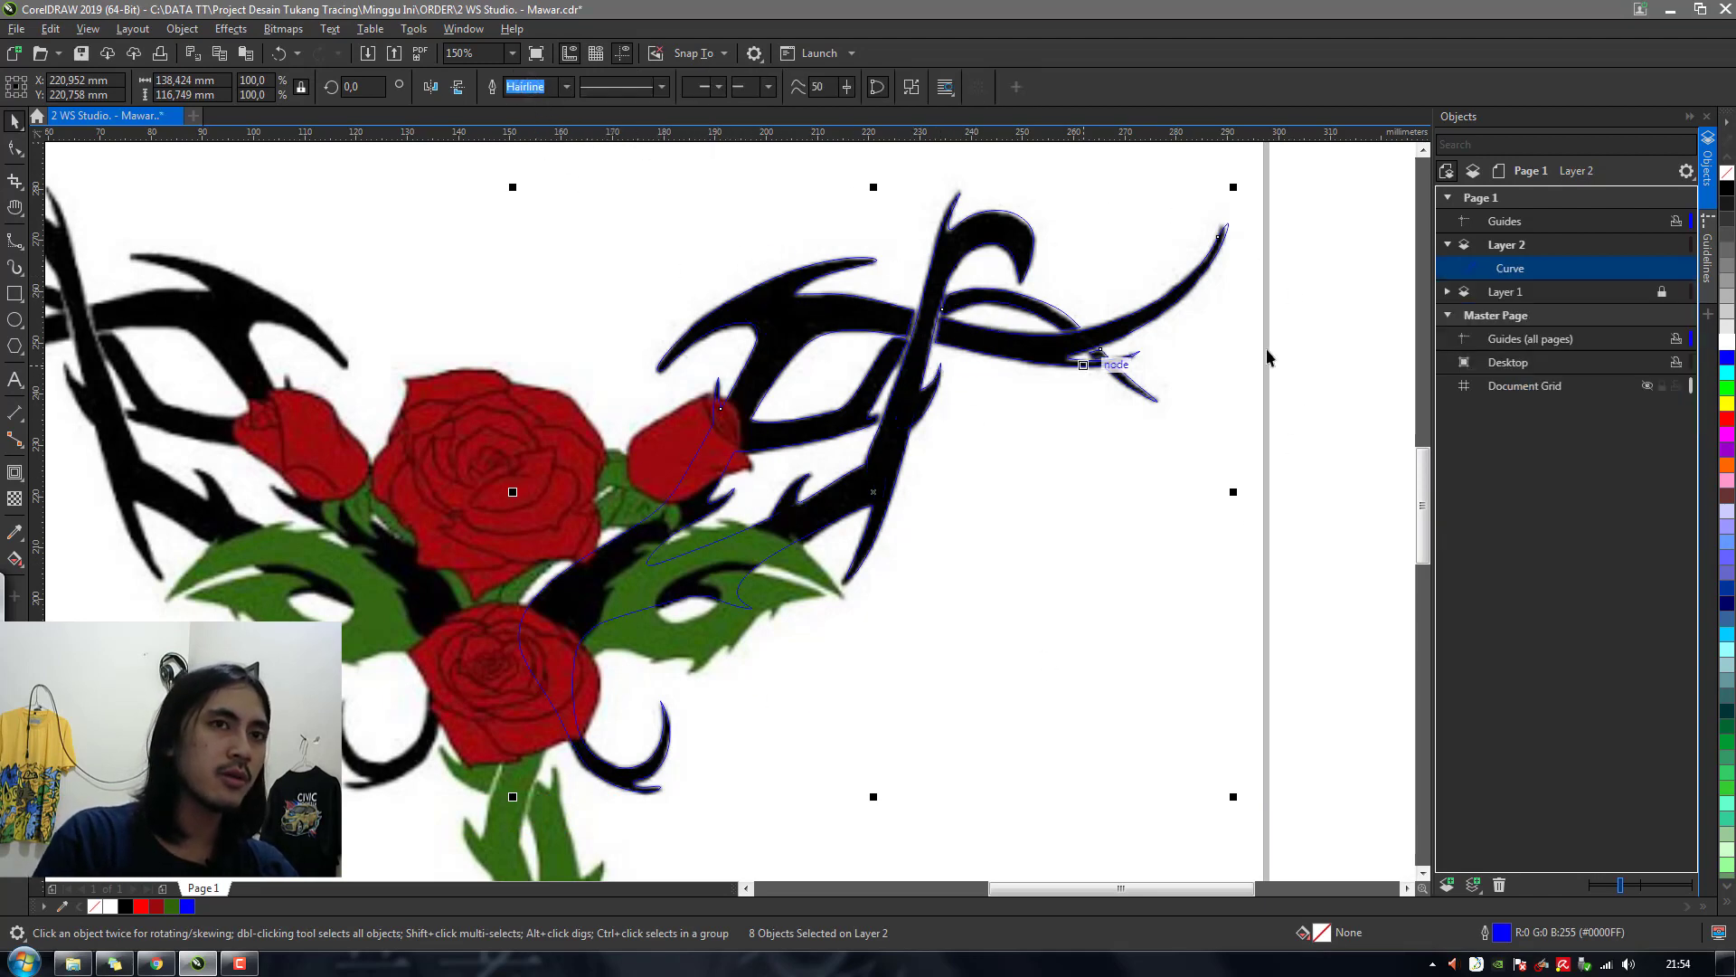
Try a solid blue fill on the welded tribal curve and undo it, keeping the weld
{"action": "key", "text": "ctrl+z"}
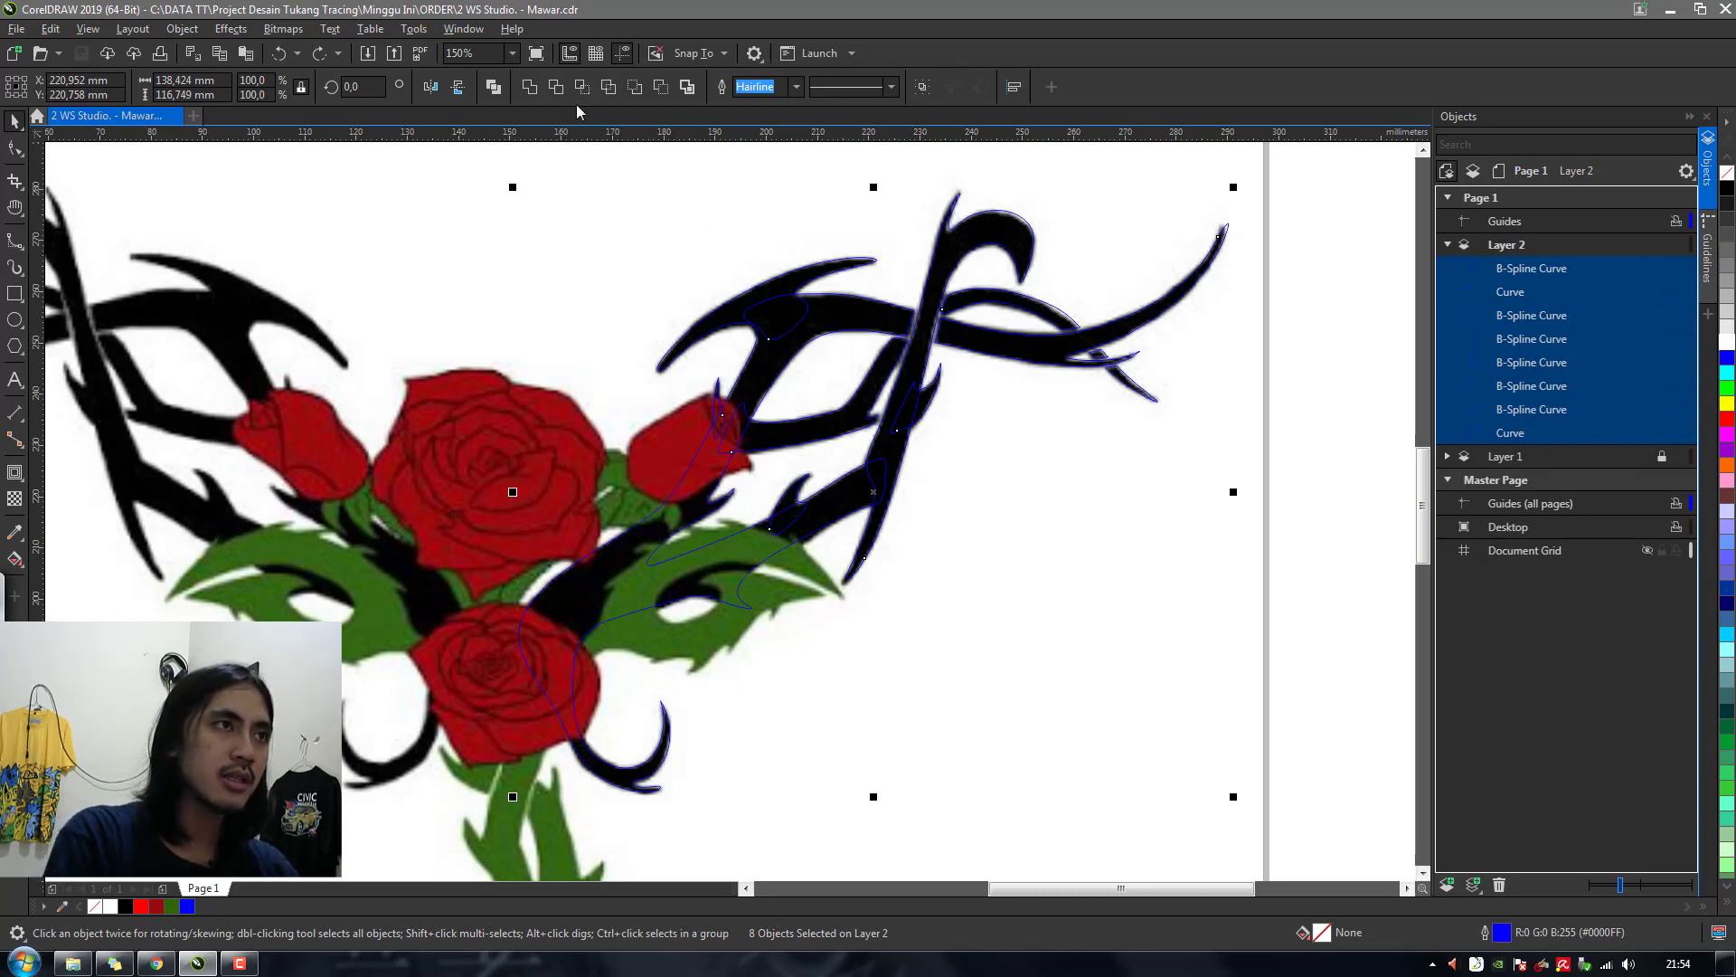
{"action": "key", "text": "ctrl+shift+z"}
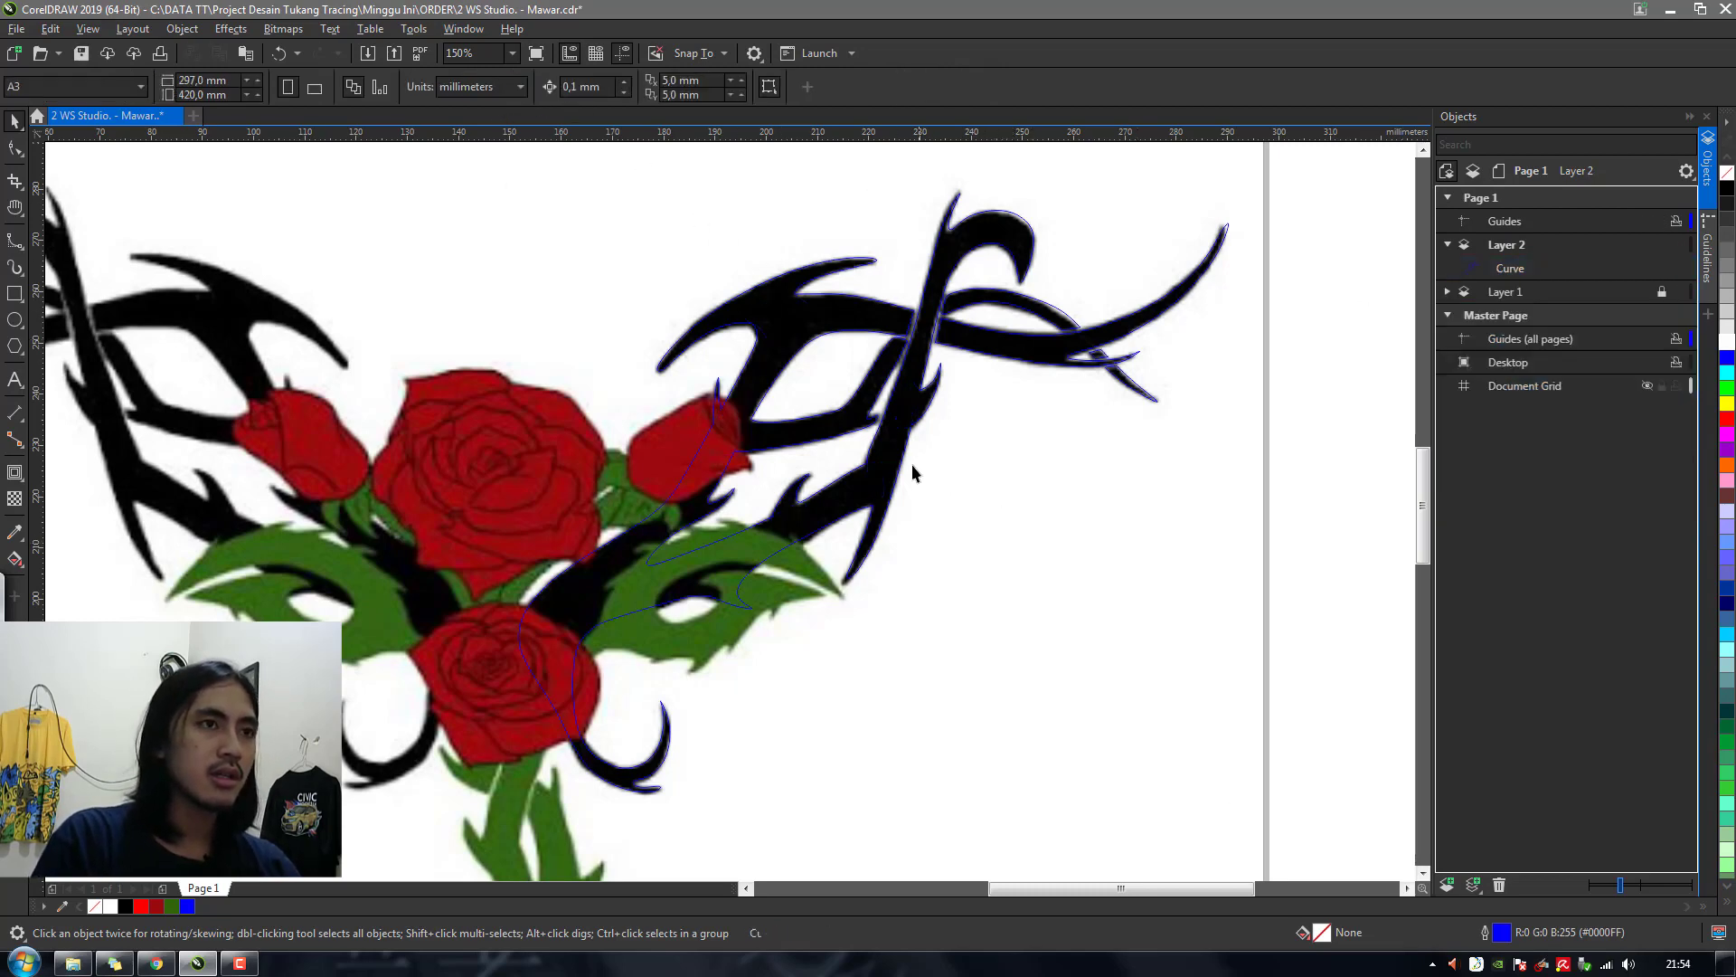
{"action": "left_click", "coordinate": [188, 907]}
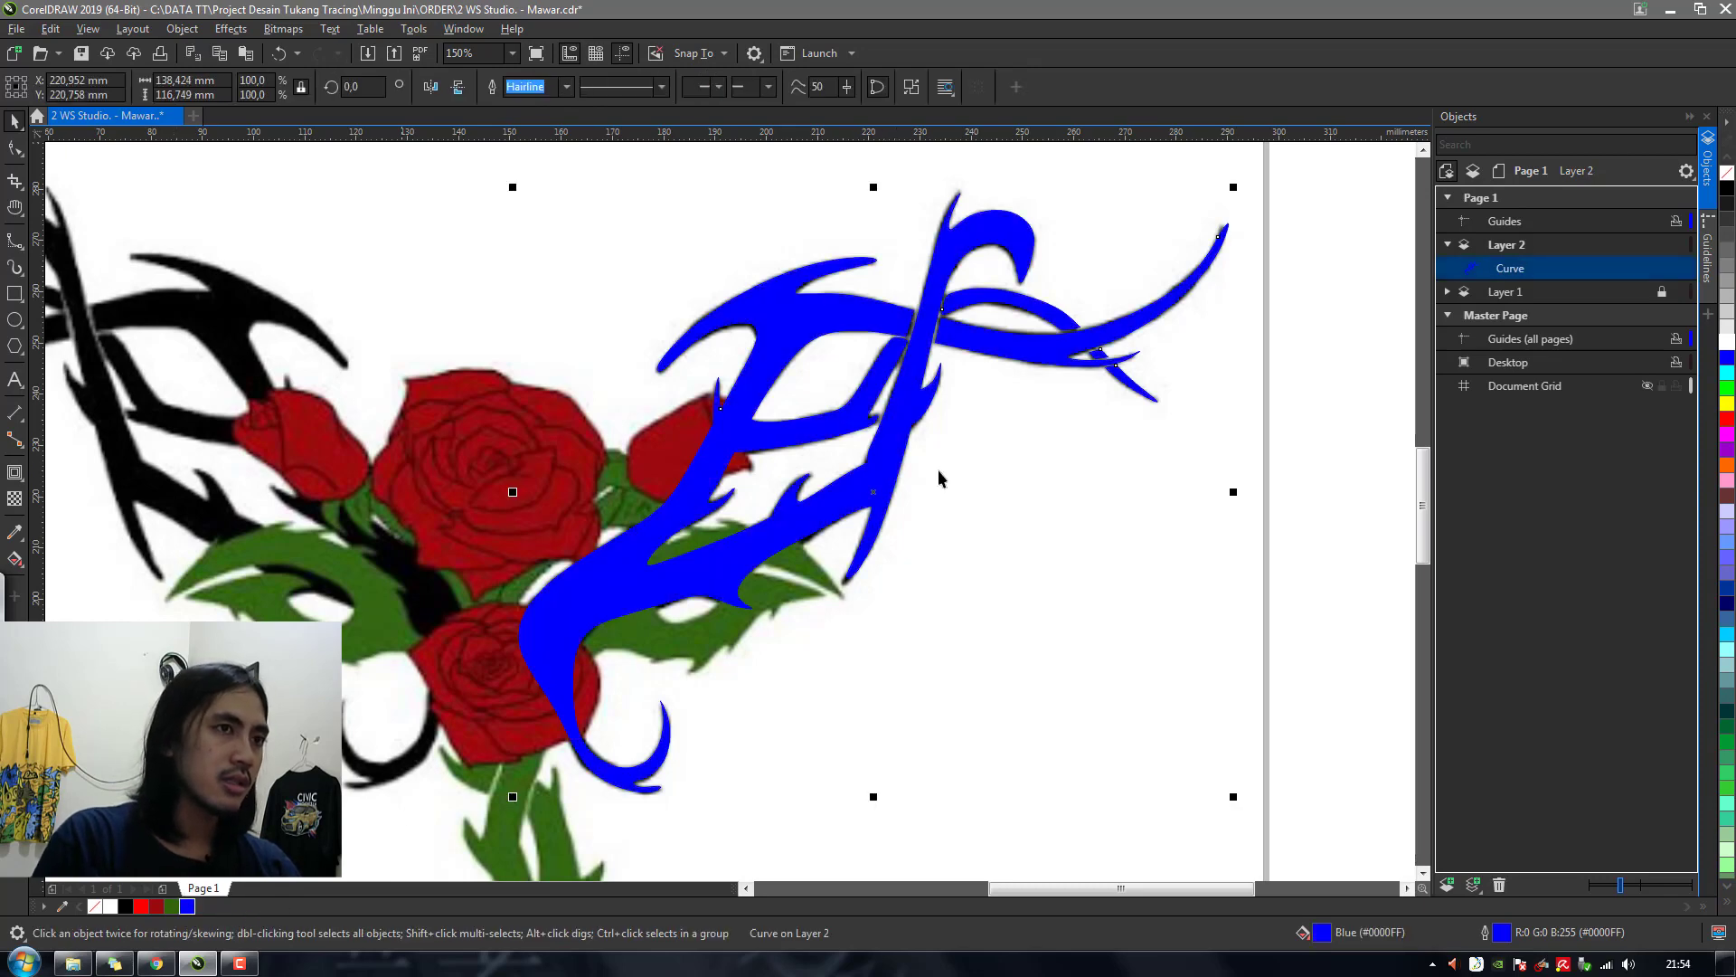
{"action": "key", "text": "ctrl+z"}
{"action": "key", "text": "ctrl+shift+z"}
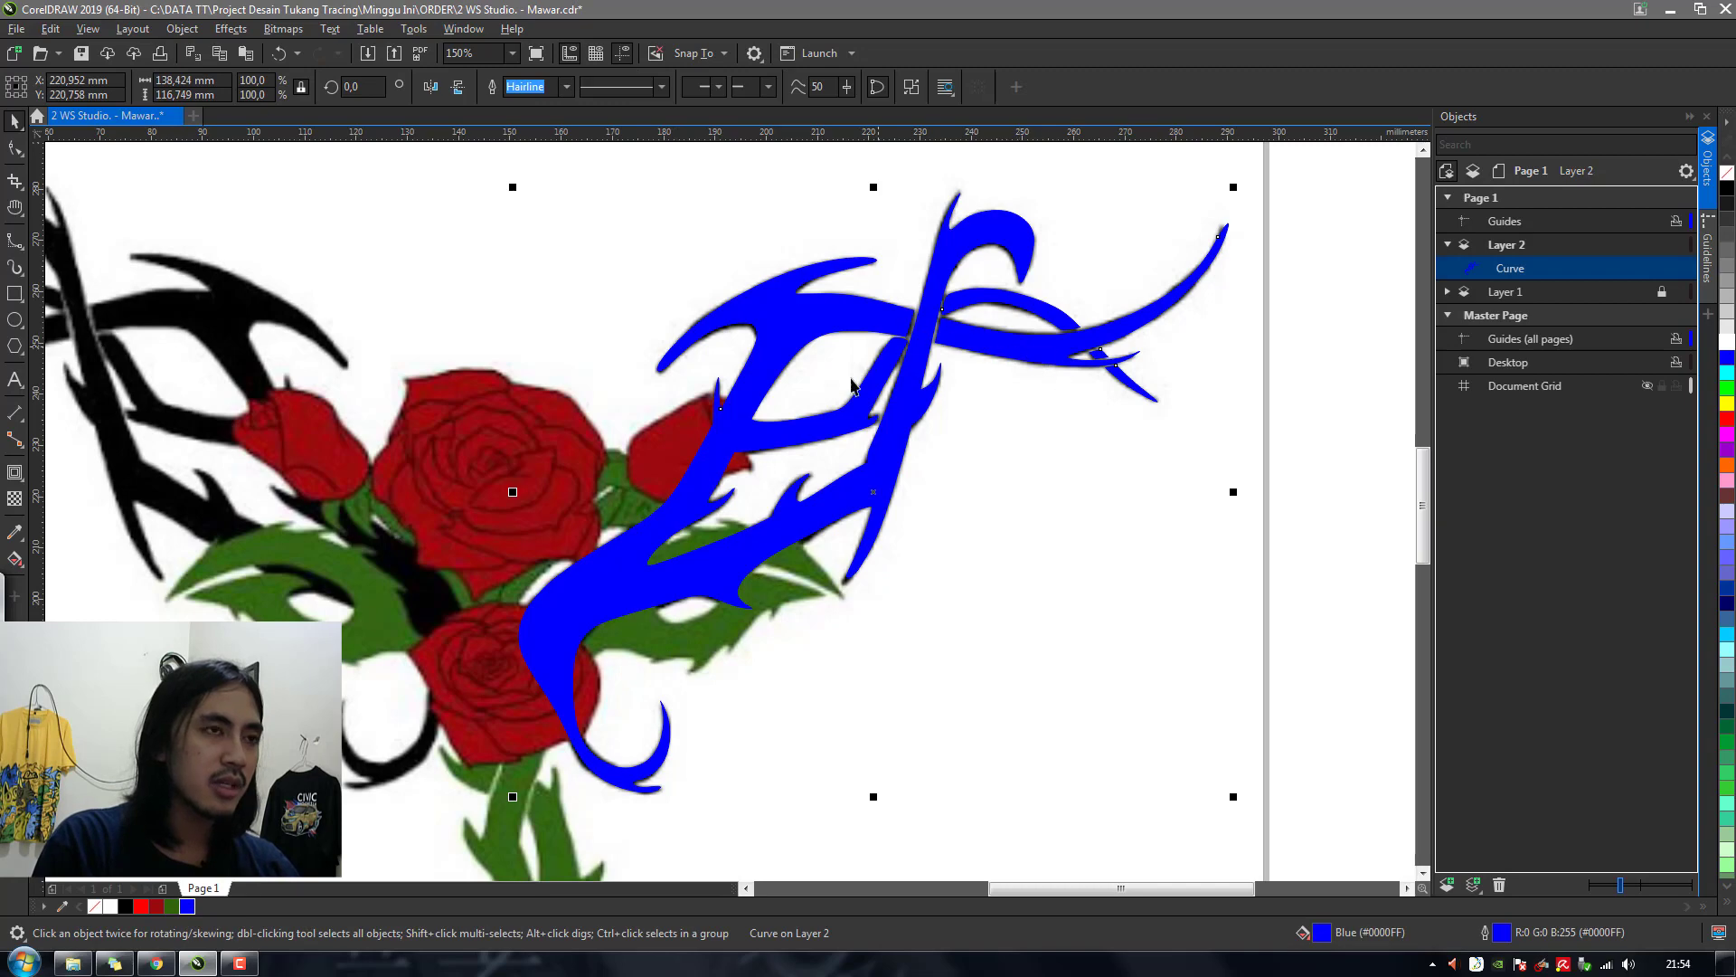
{"action": "key", "text": "ctrl+z"}
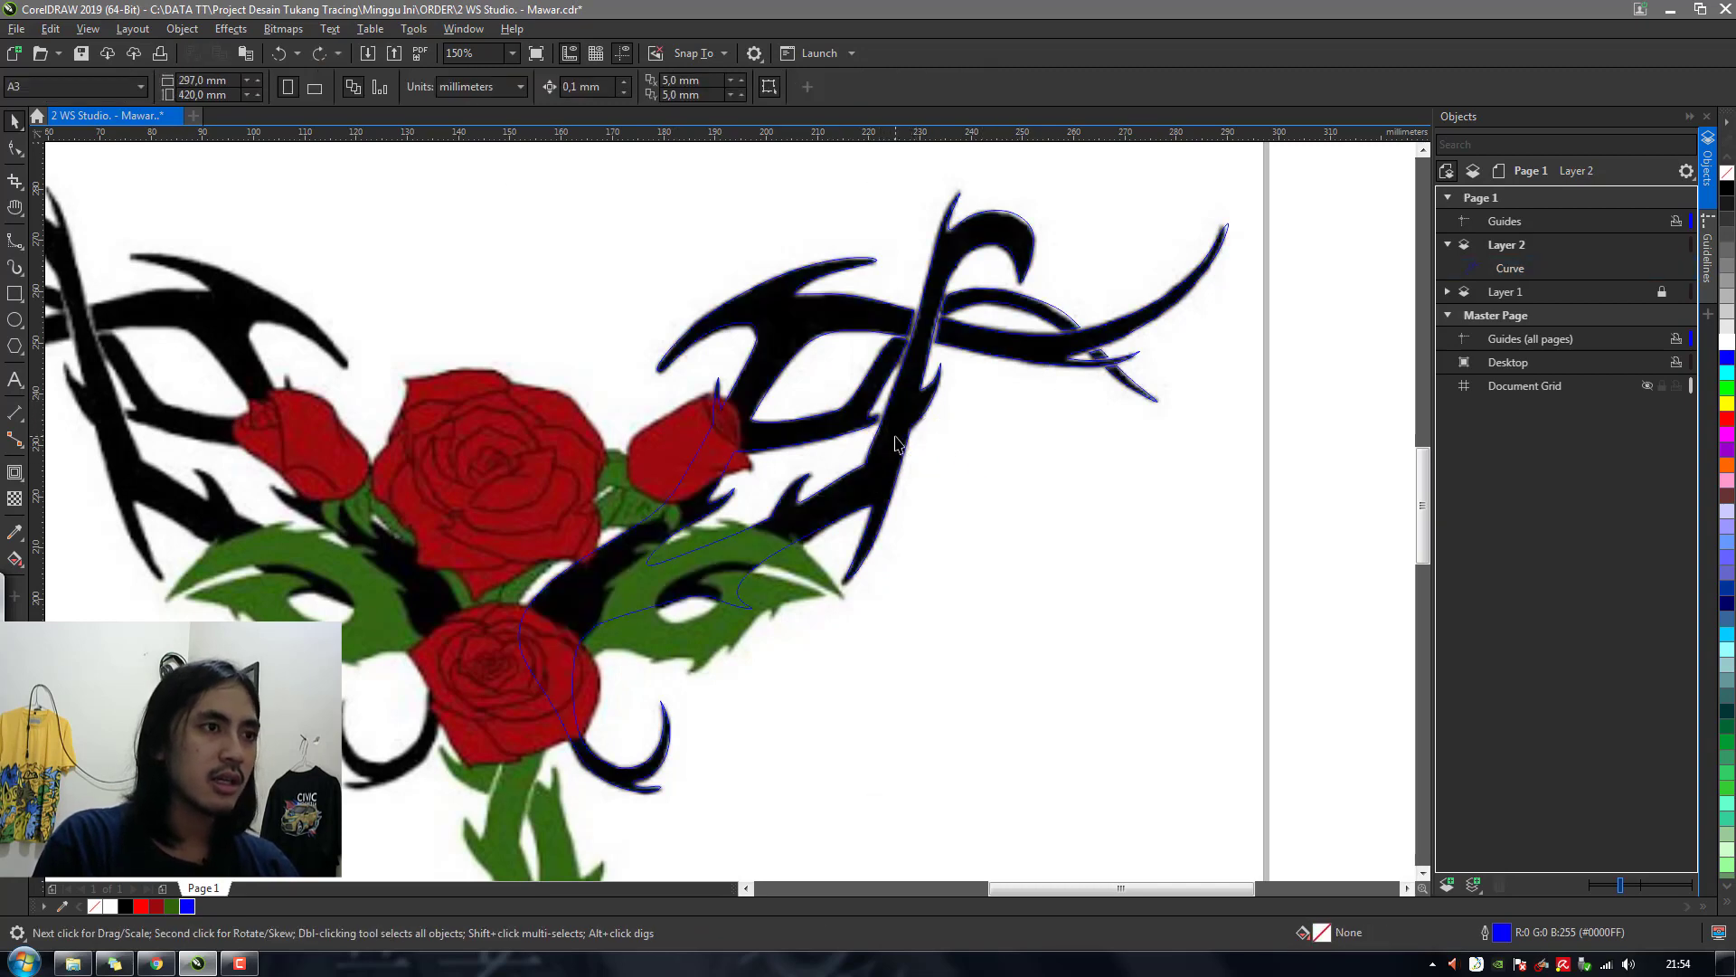
Duplicate the welded tribal curve, mirror the copy horizontally, and move it over the reference's left tribal half
{"action": "left_click_drag", "start_coordinate": [695, 603], "coordinate": [872, 558]}
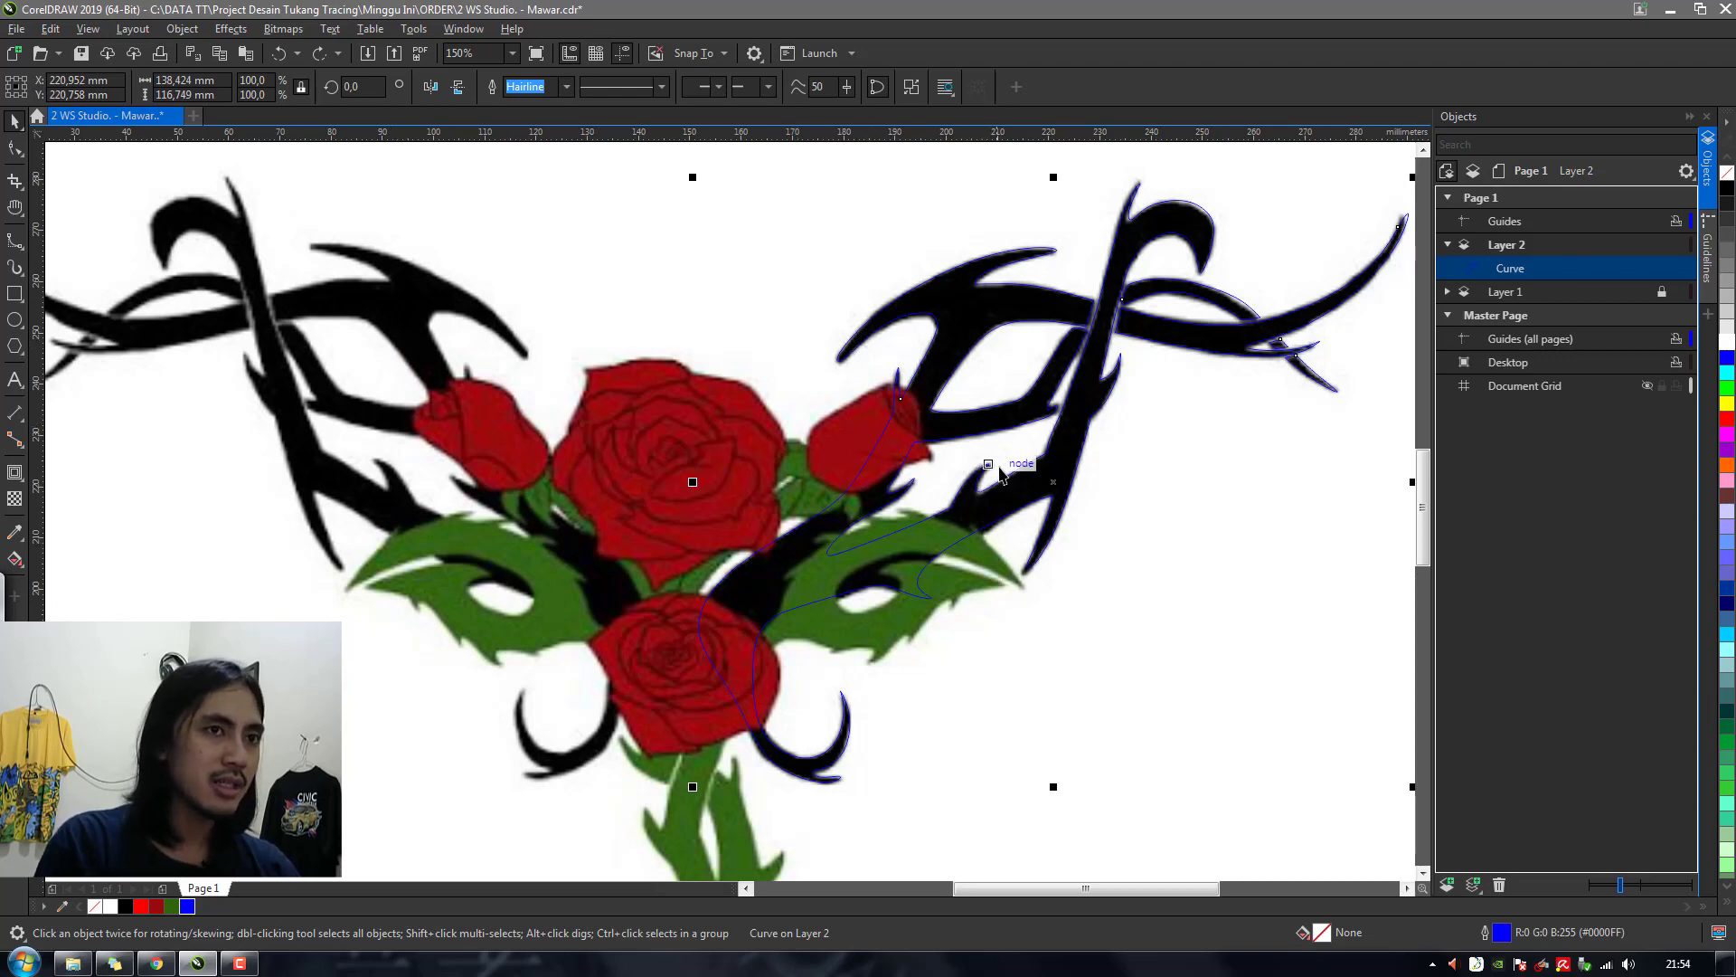
{"action": "key", "text": "ctrl+c"}
{"action": "key", "text": "ctrl+v"}
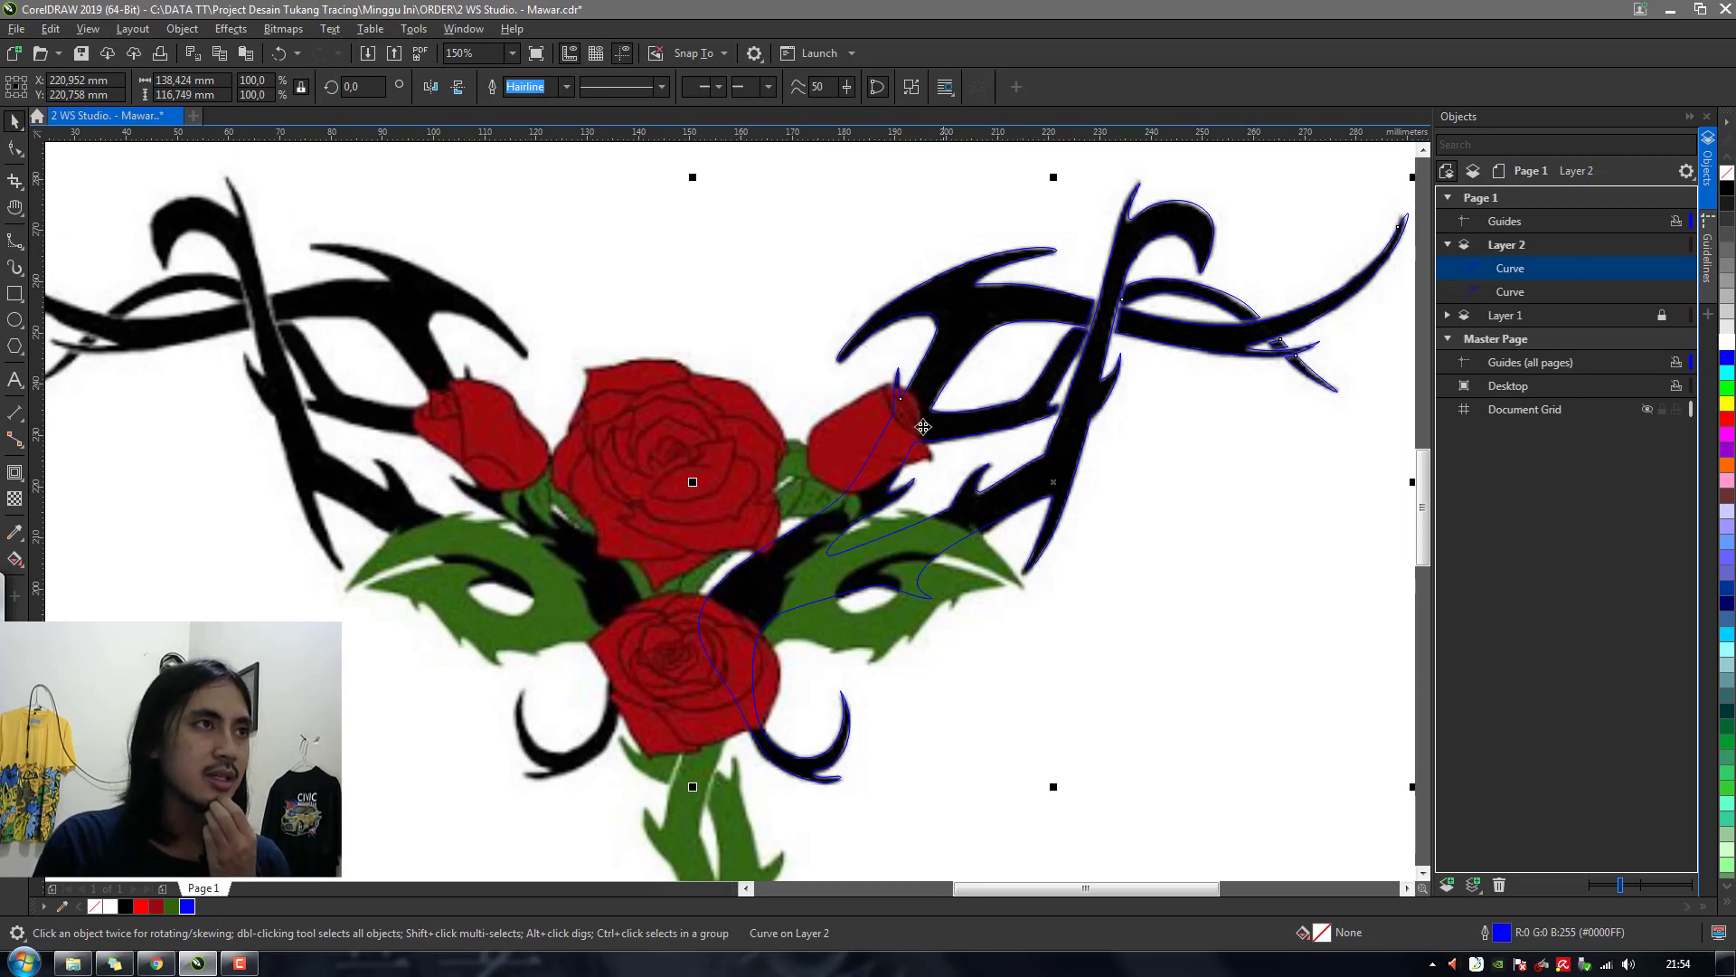
{"action": "left_click", "coordinate": [432, 90]}
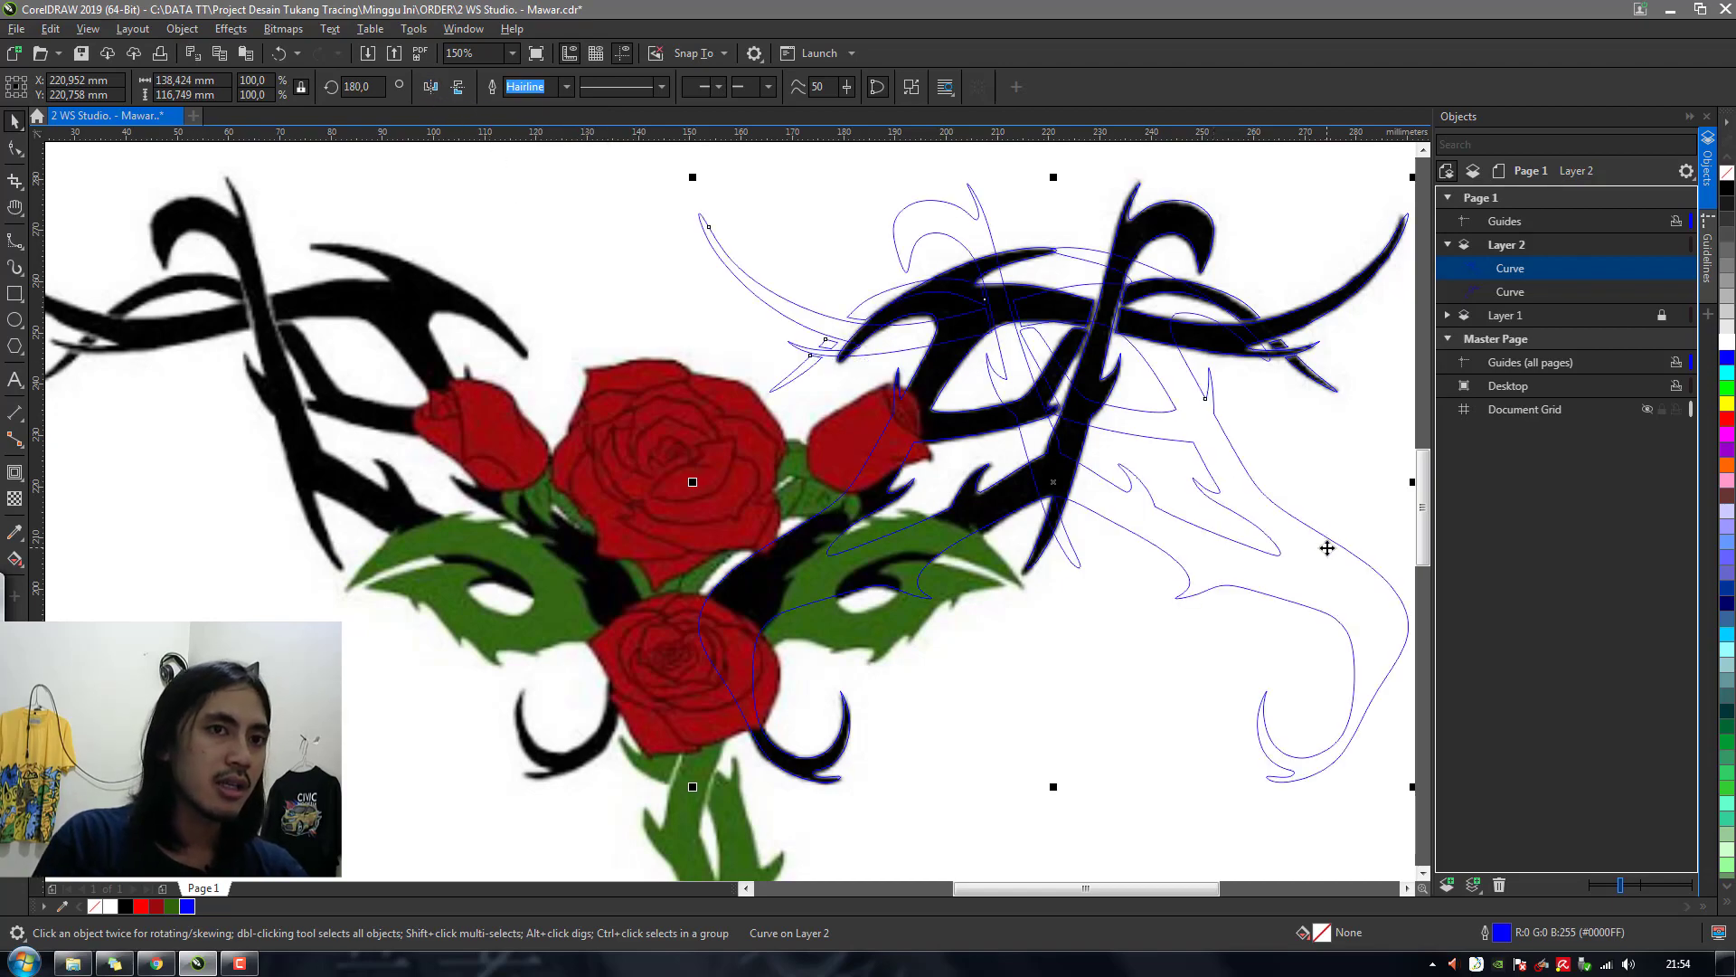
{"action": "left_click_drag", "start_coordinate": [1327, 548], "coordinate": [590, 576]}
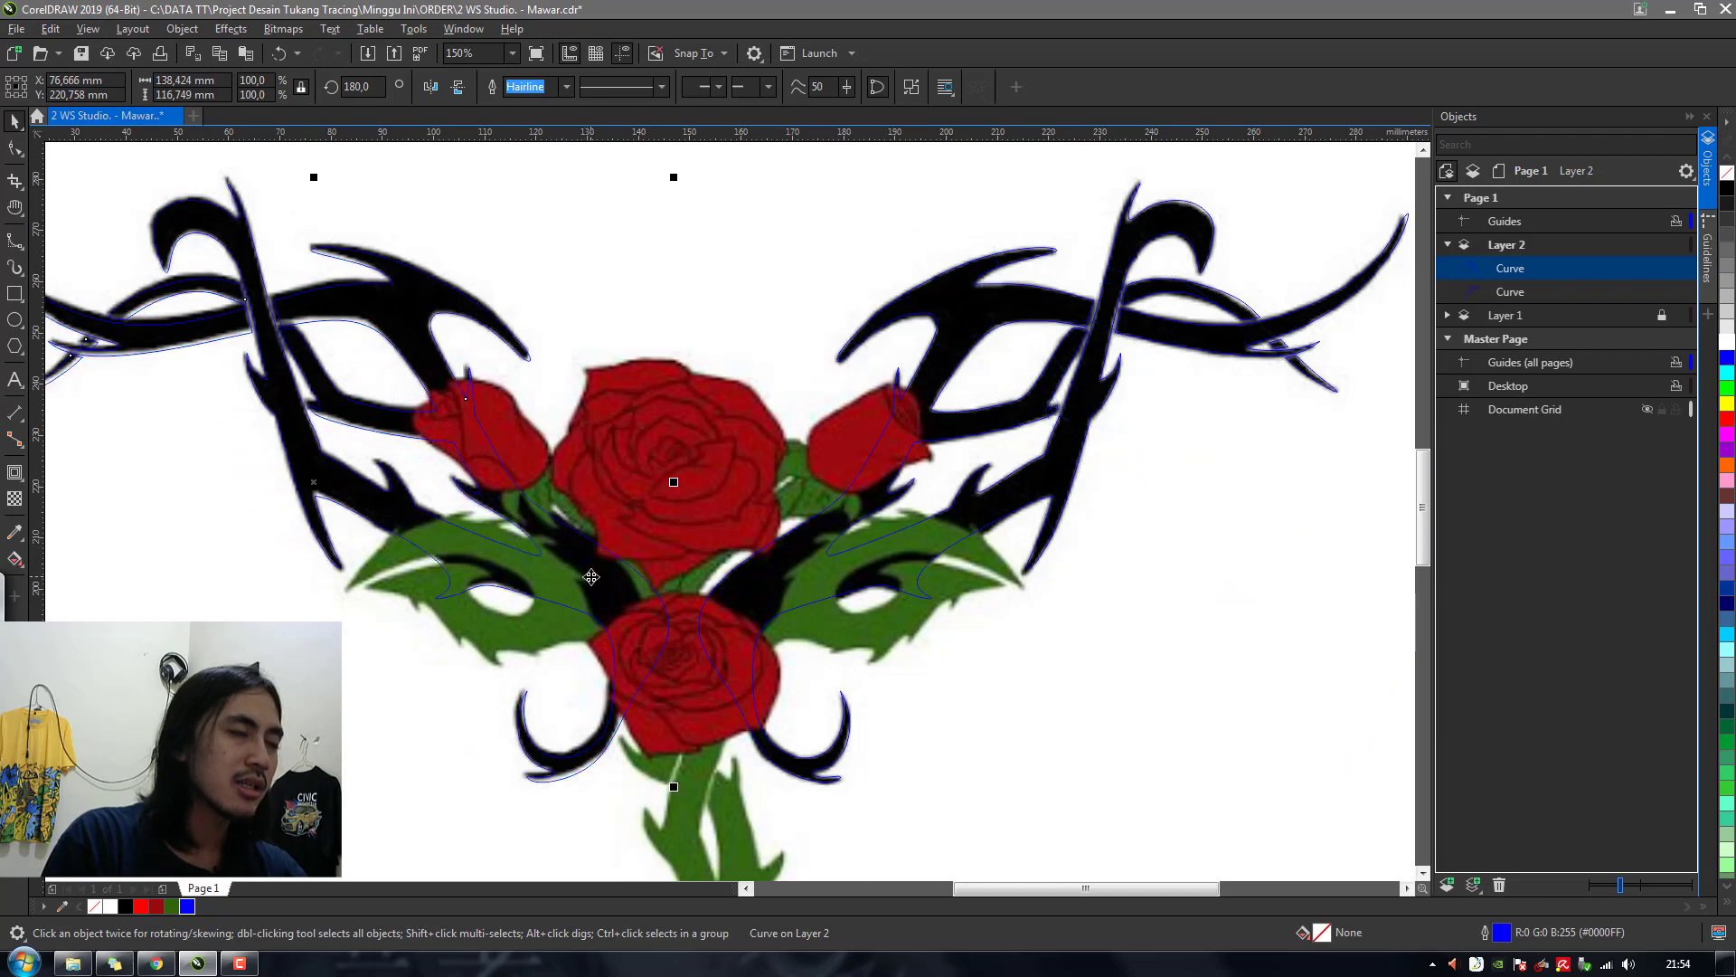
Nudge the mirrored copy into alignment with the left tribal shapes, ending at about X 76.266 mm, Y 221.358 mm
{"action": "scroll", "coordinate": [571, 696], "scroll_direction": "up", "scroll_amount": 2}
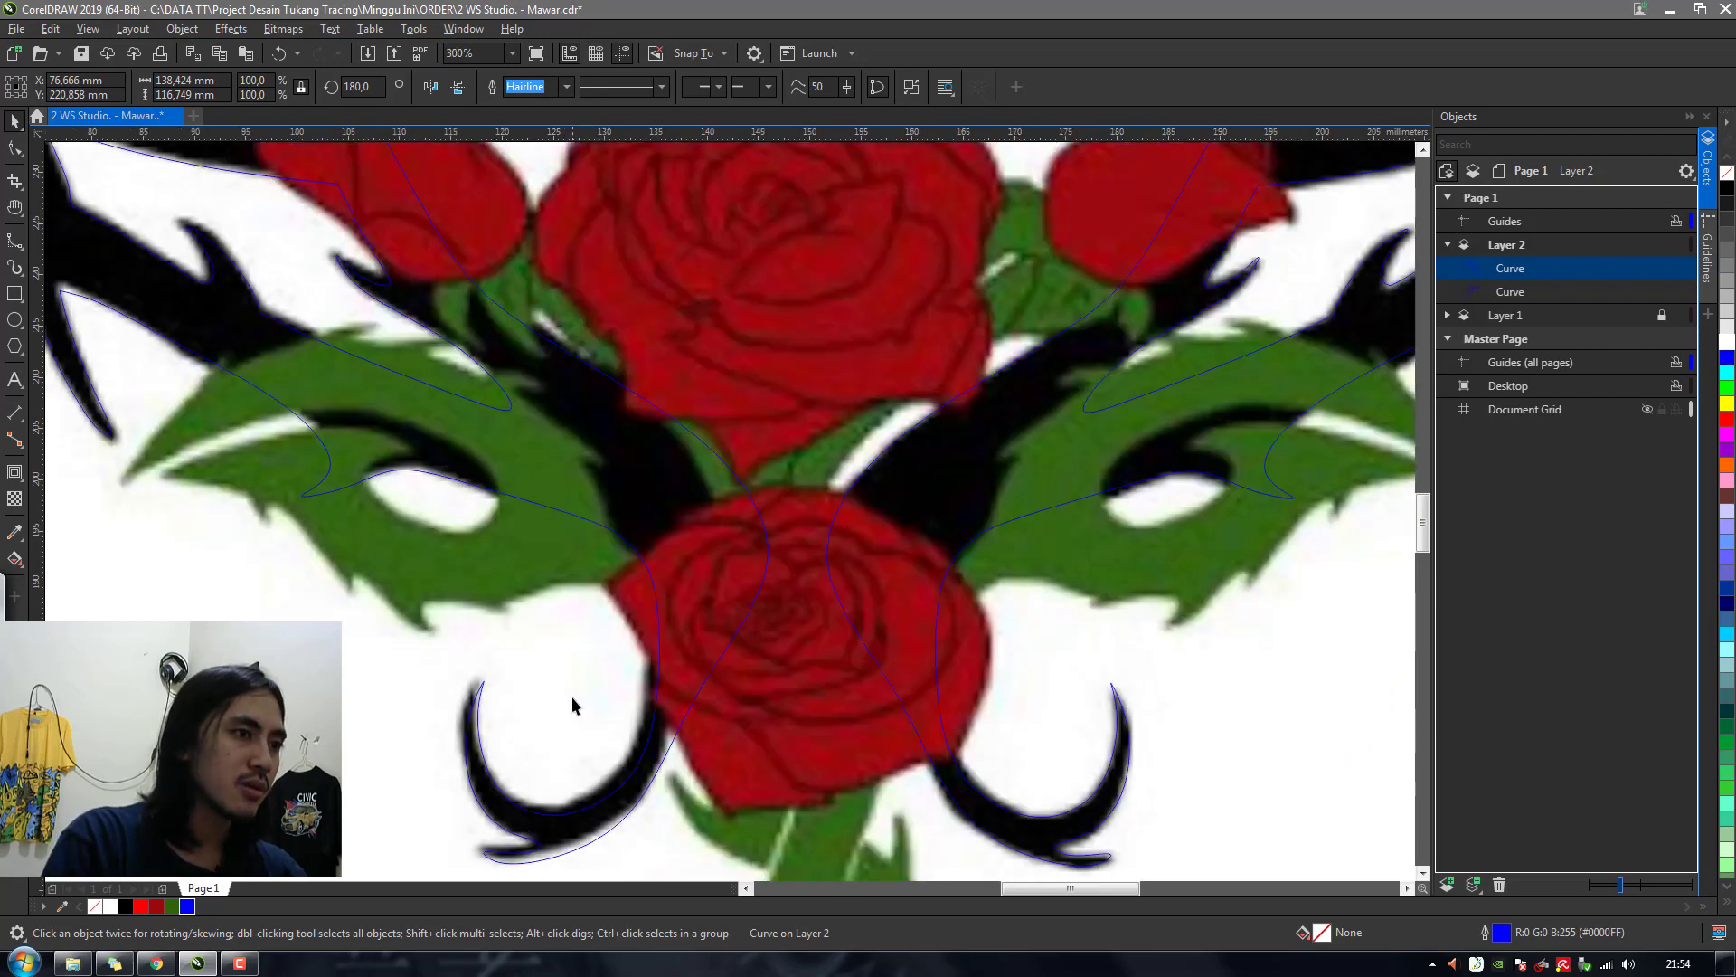
{"action": "key", "text": "Left"}
{"action": "key", "text": "Left"}
{"action": "key", "text": "Left"}
{"action": "key", "text": "Left"}
{"action": "key", "text": "Left"}
{"action": "key", "text": "Left"}
{"action": "key", "text": "Up"}
{"action": "key", "text": "Up"}
{"action": "key", "text": "Up"}
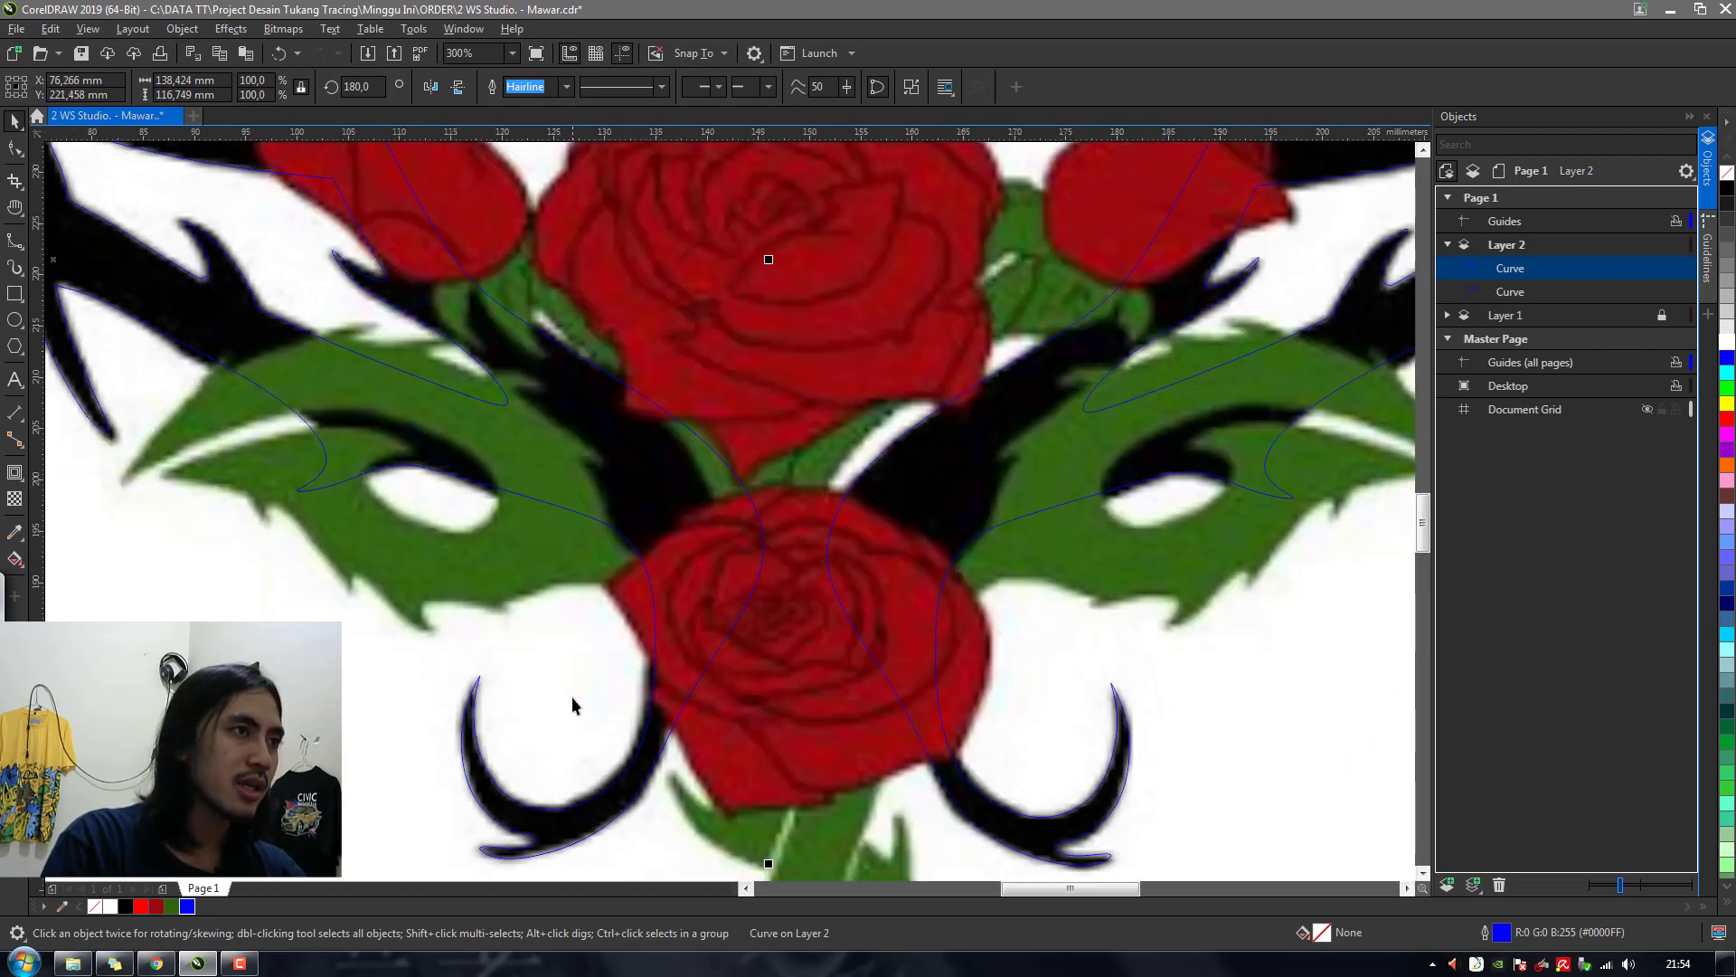
{"action": "key", "text": "Right"}
{"action": "key", "text": "Right"}
{"action": "key", "text": "Down"}
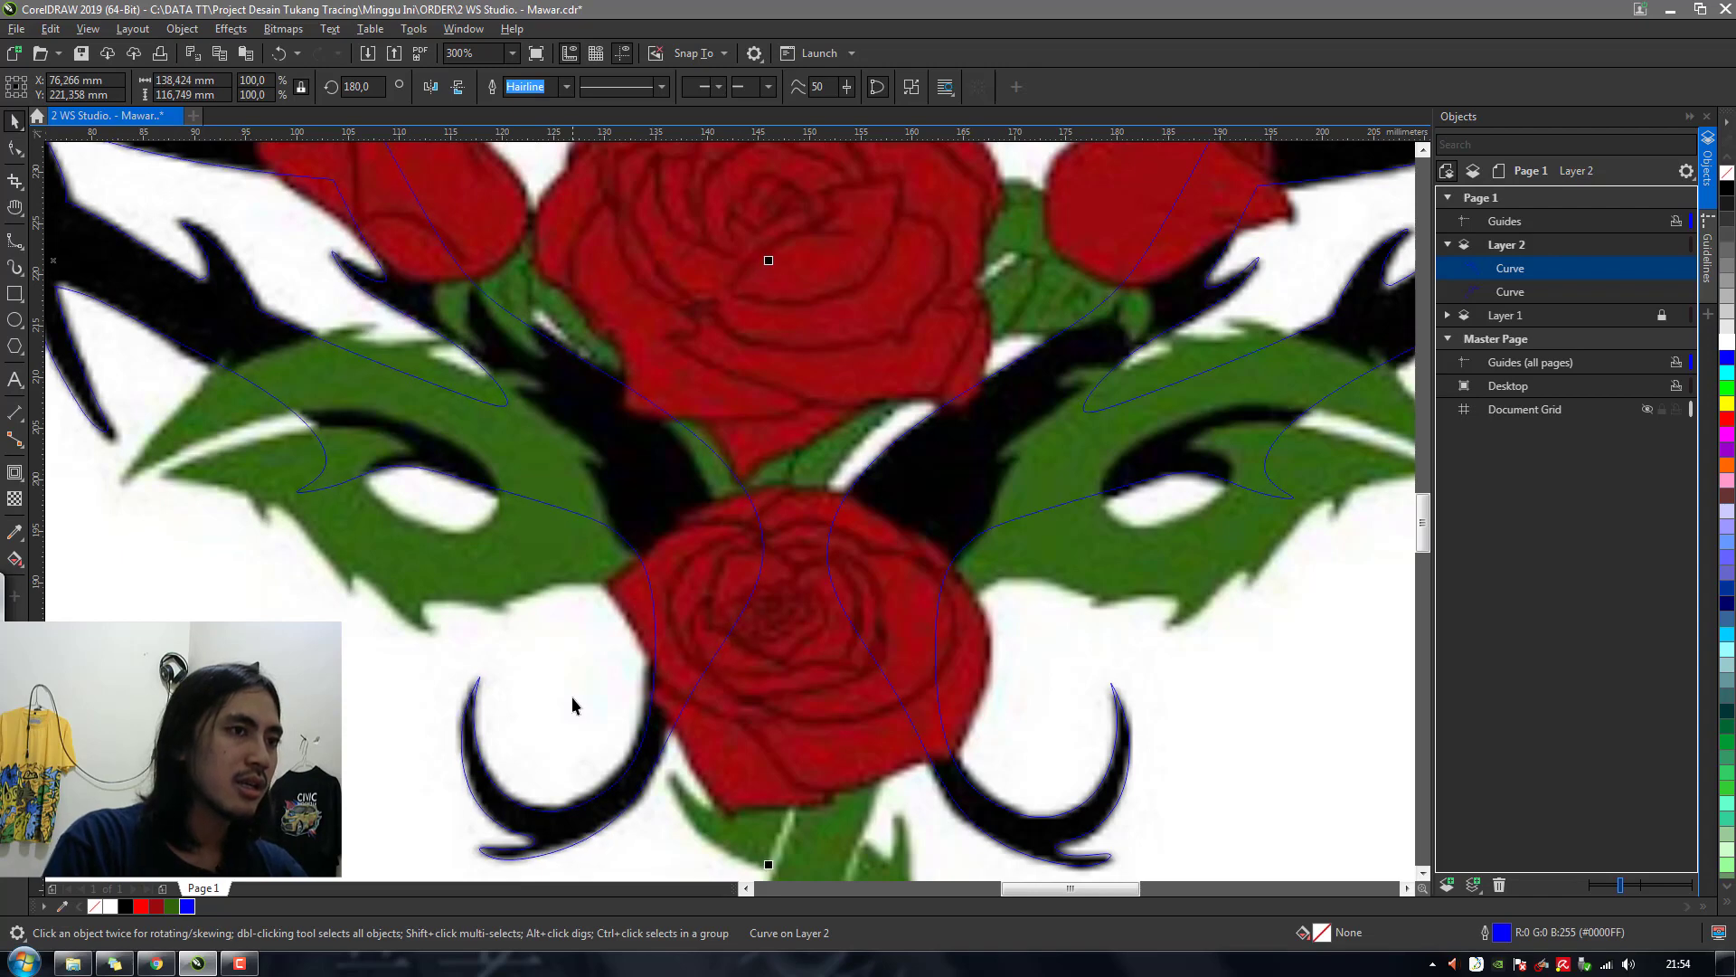
{"action": "scroll", "coordinate": [637, 697], "scroll_direction": "down", "scroll_amount": 2}
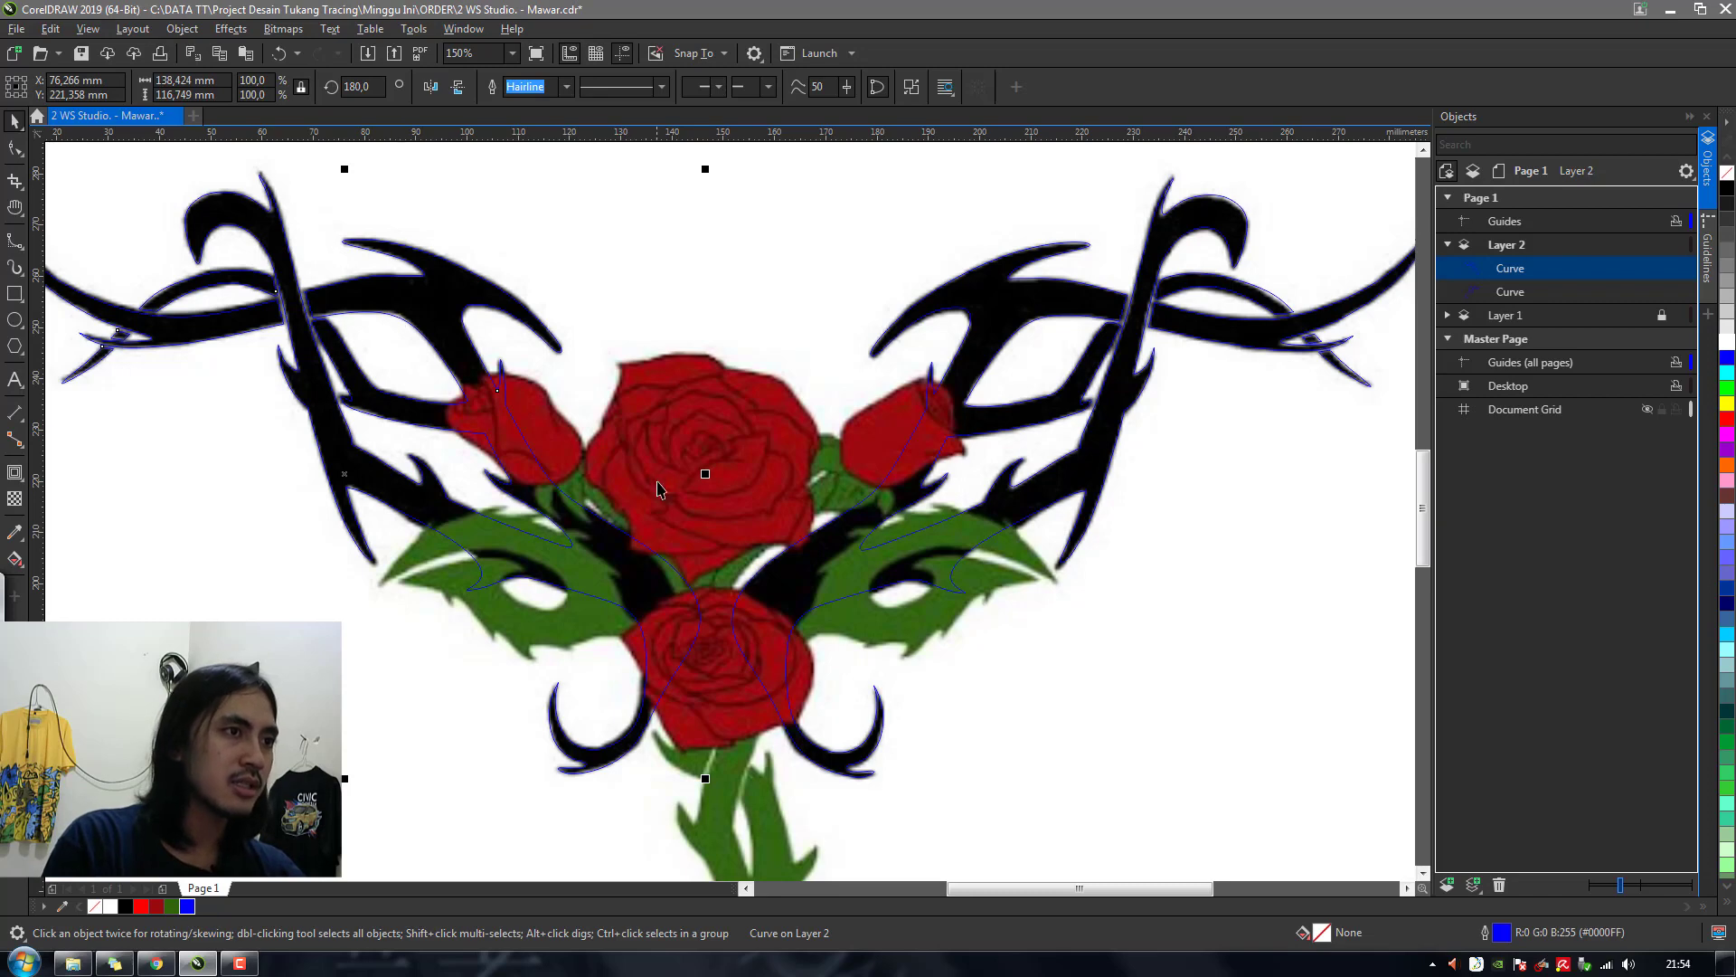
Fill both tribal curves with black, remove their outlines, and leave them deselected
{"action": "left_click", "coordinate": [640, 433]}
{"action": "scroll", "coordinate": [640, 433], "scroll_direction": "down", "scroll_amount": 2}
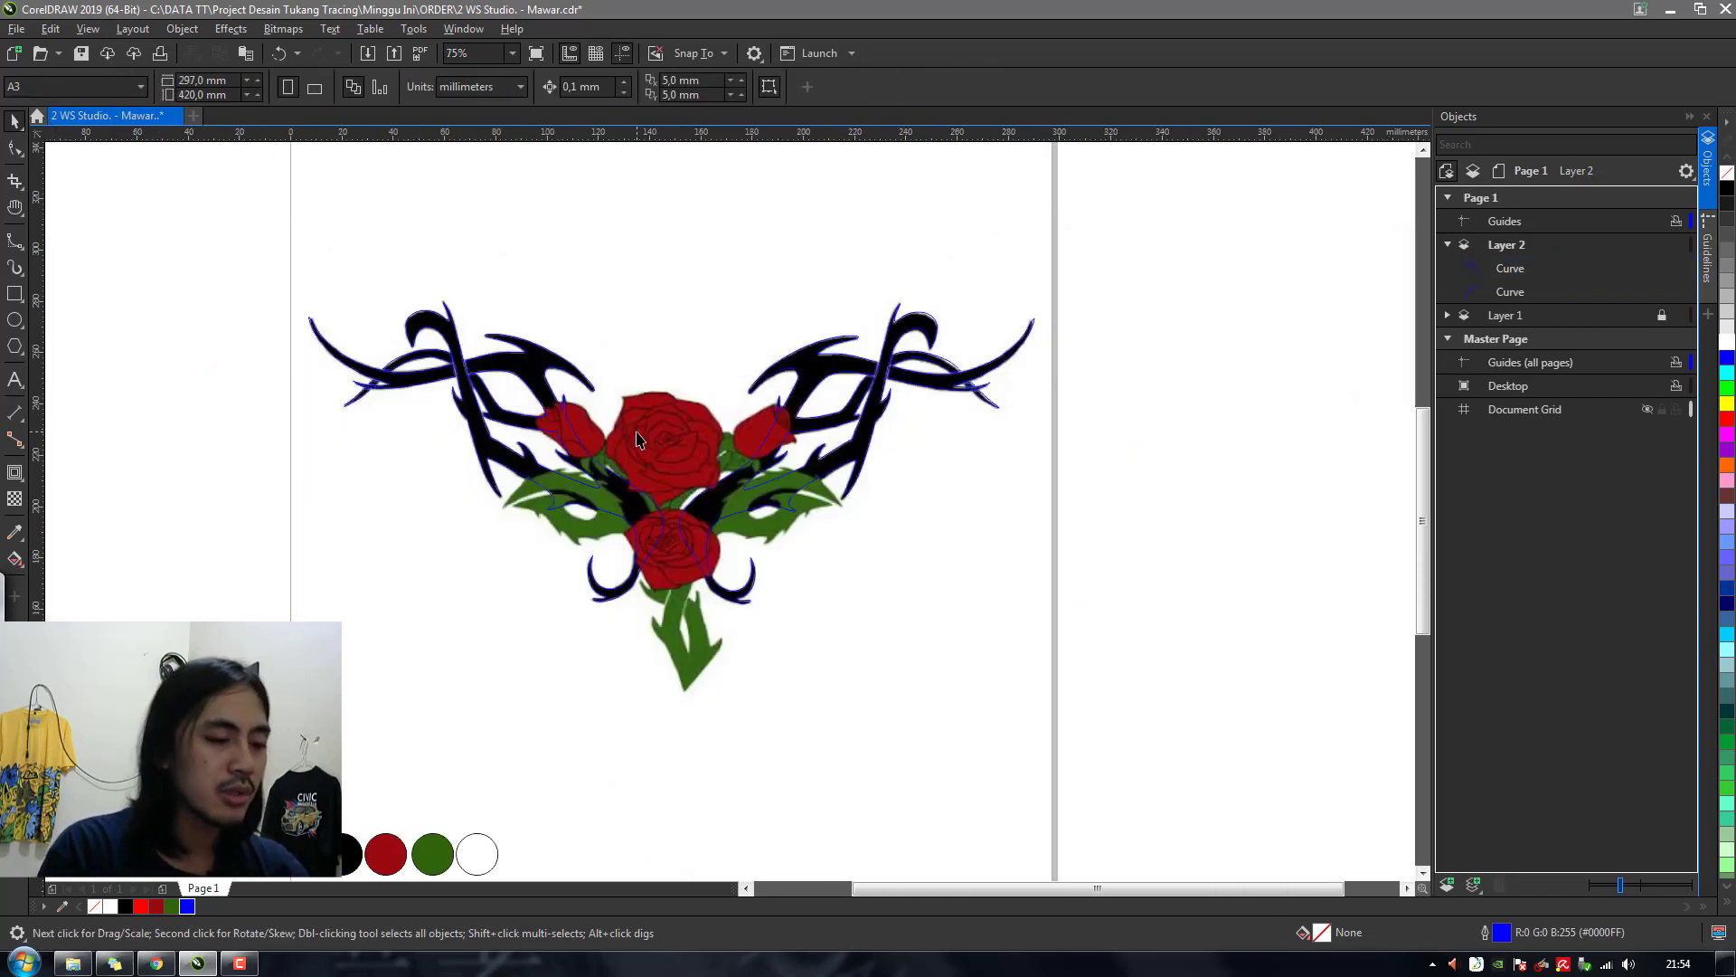
{"action": "key", "text": "h"}
{"action": "left_click_drag", "start_coordinate": [857, 527], "coordinate": [890, 573]}
{"action": "key", "text": "space"}
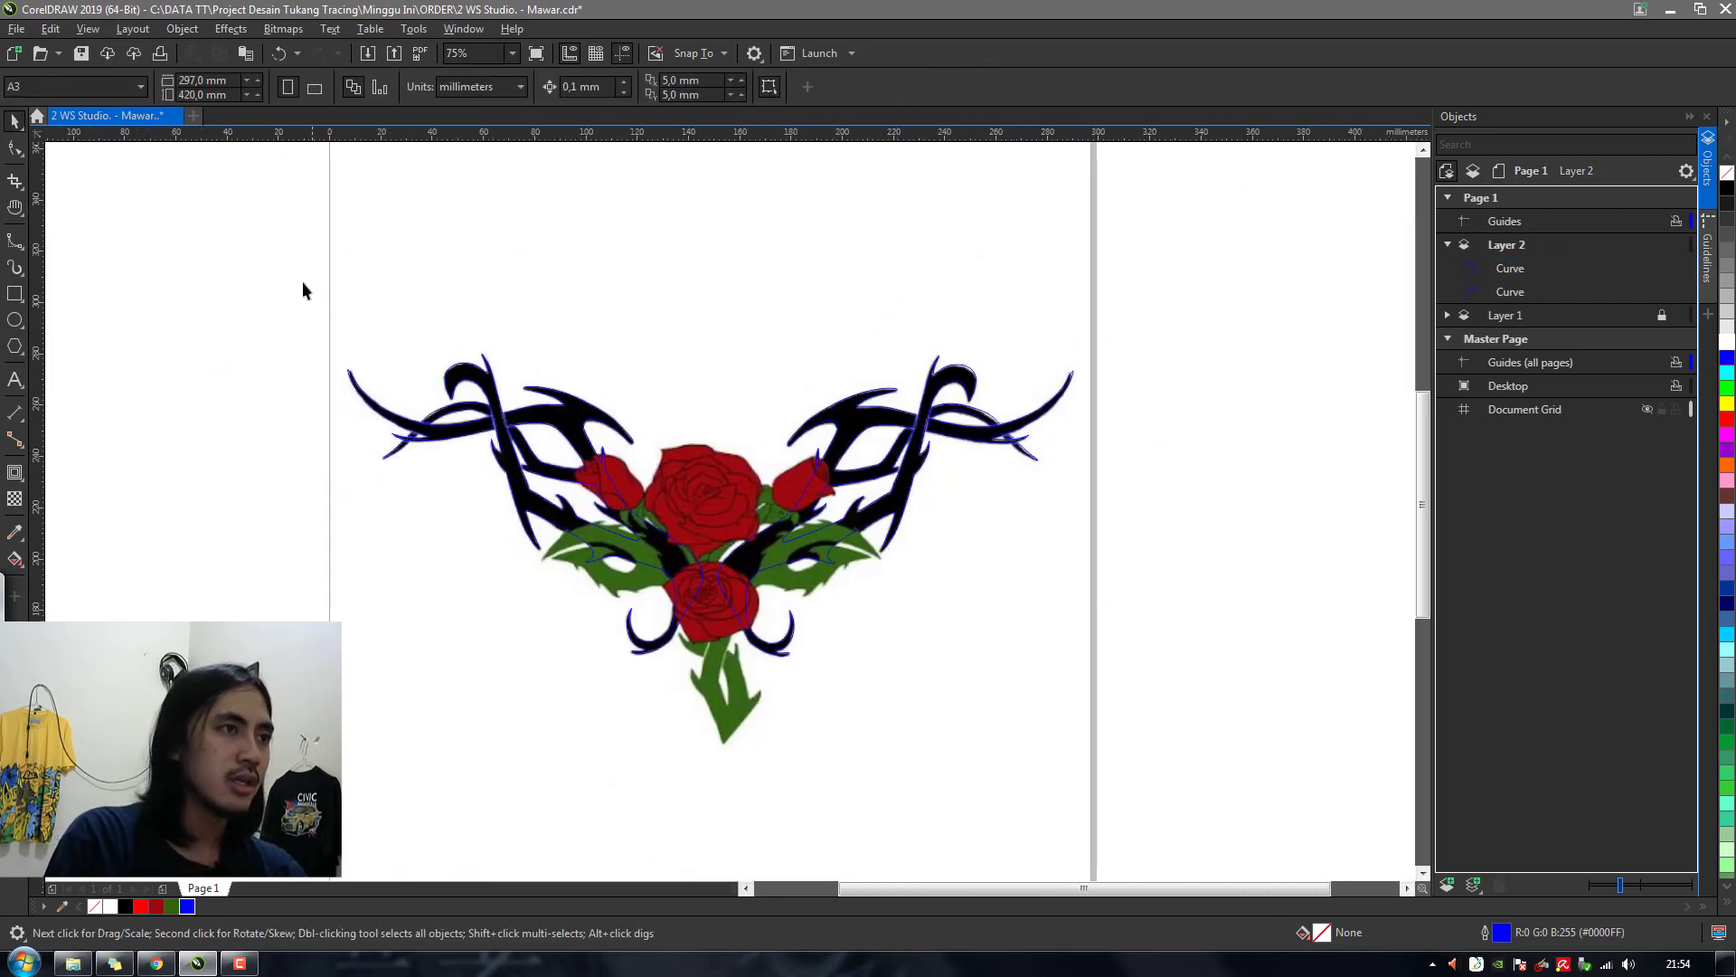
{"action": "left_click_drag", "start_coordinate": [292, 244], "coordinate": [1190, 739]}
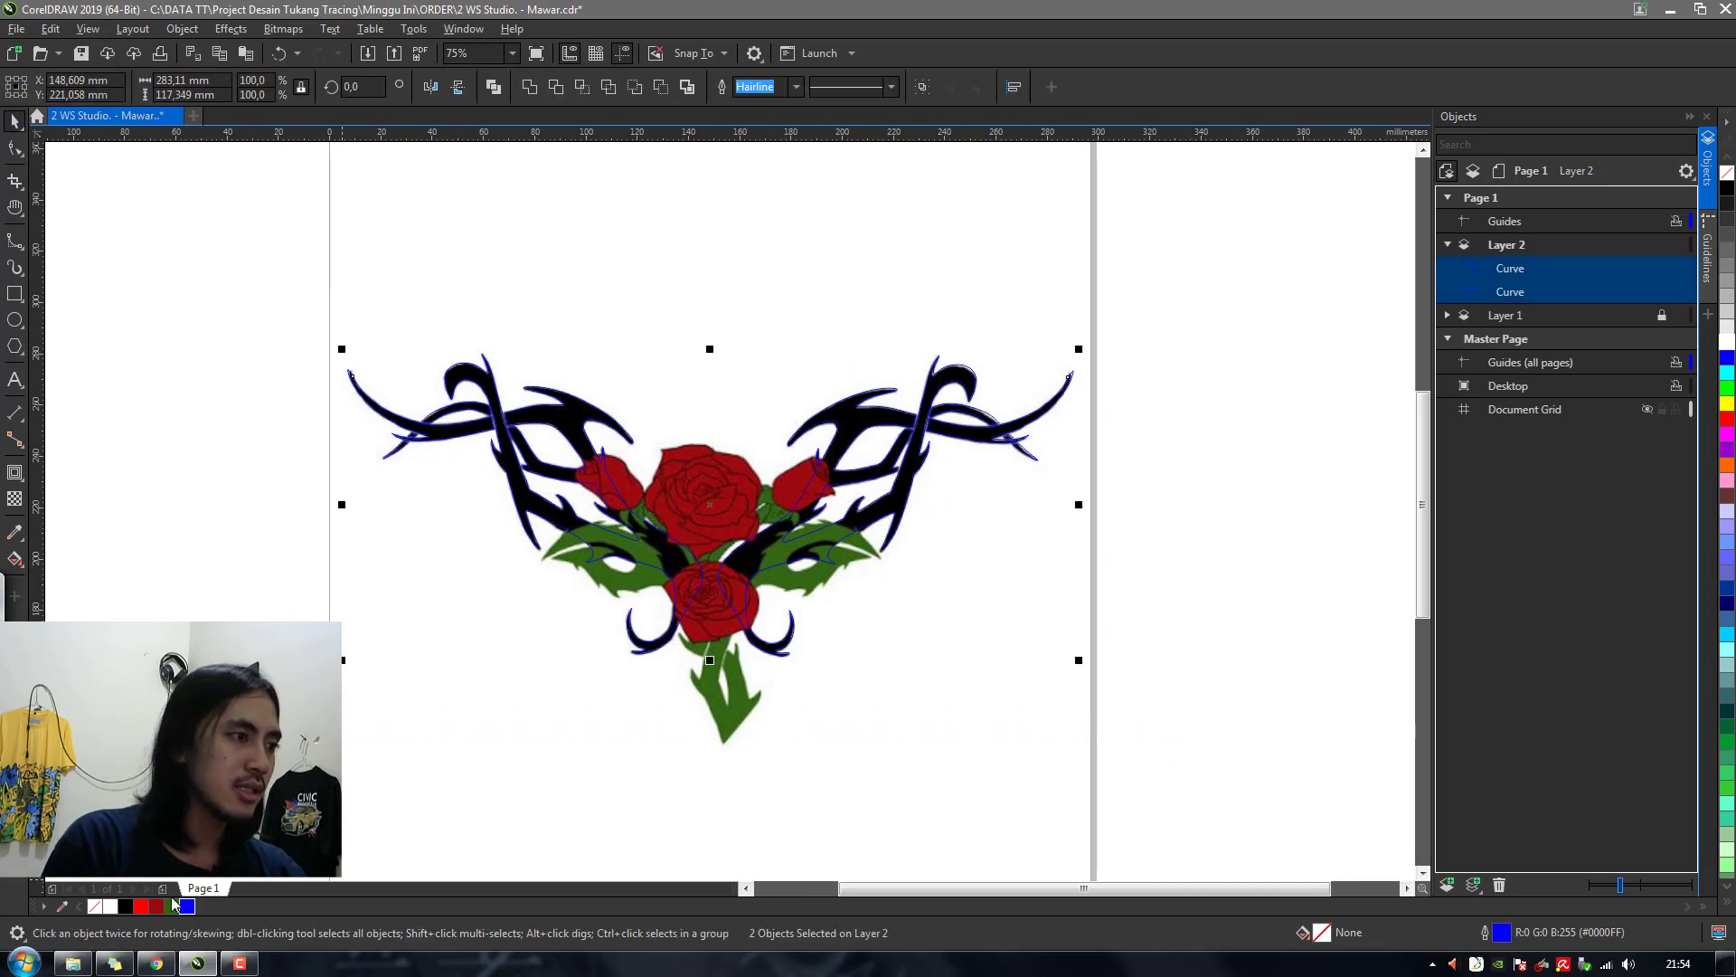
{"action": "left_click", "coordinate": [127, 907]}
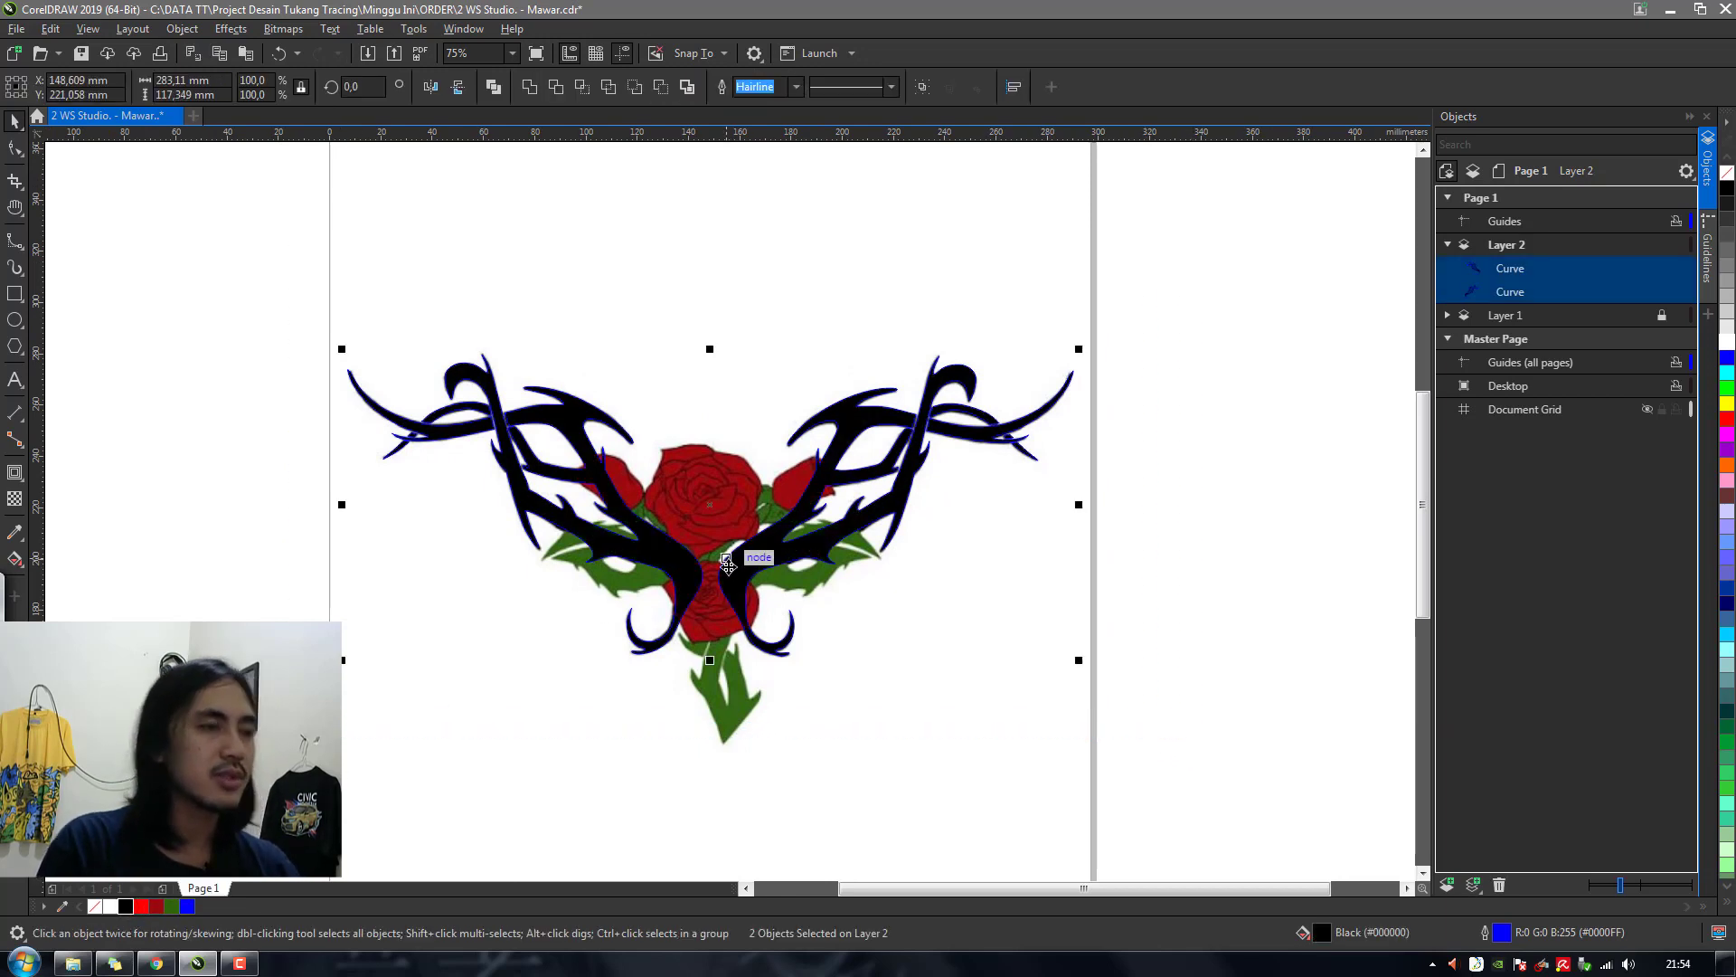
{"action": "right_click", "coordinate": [93, 909]}
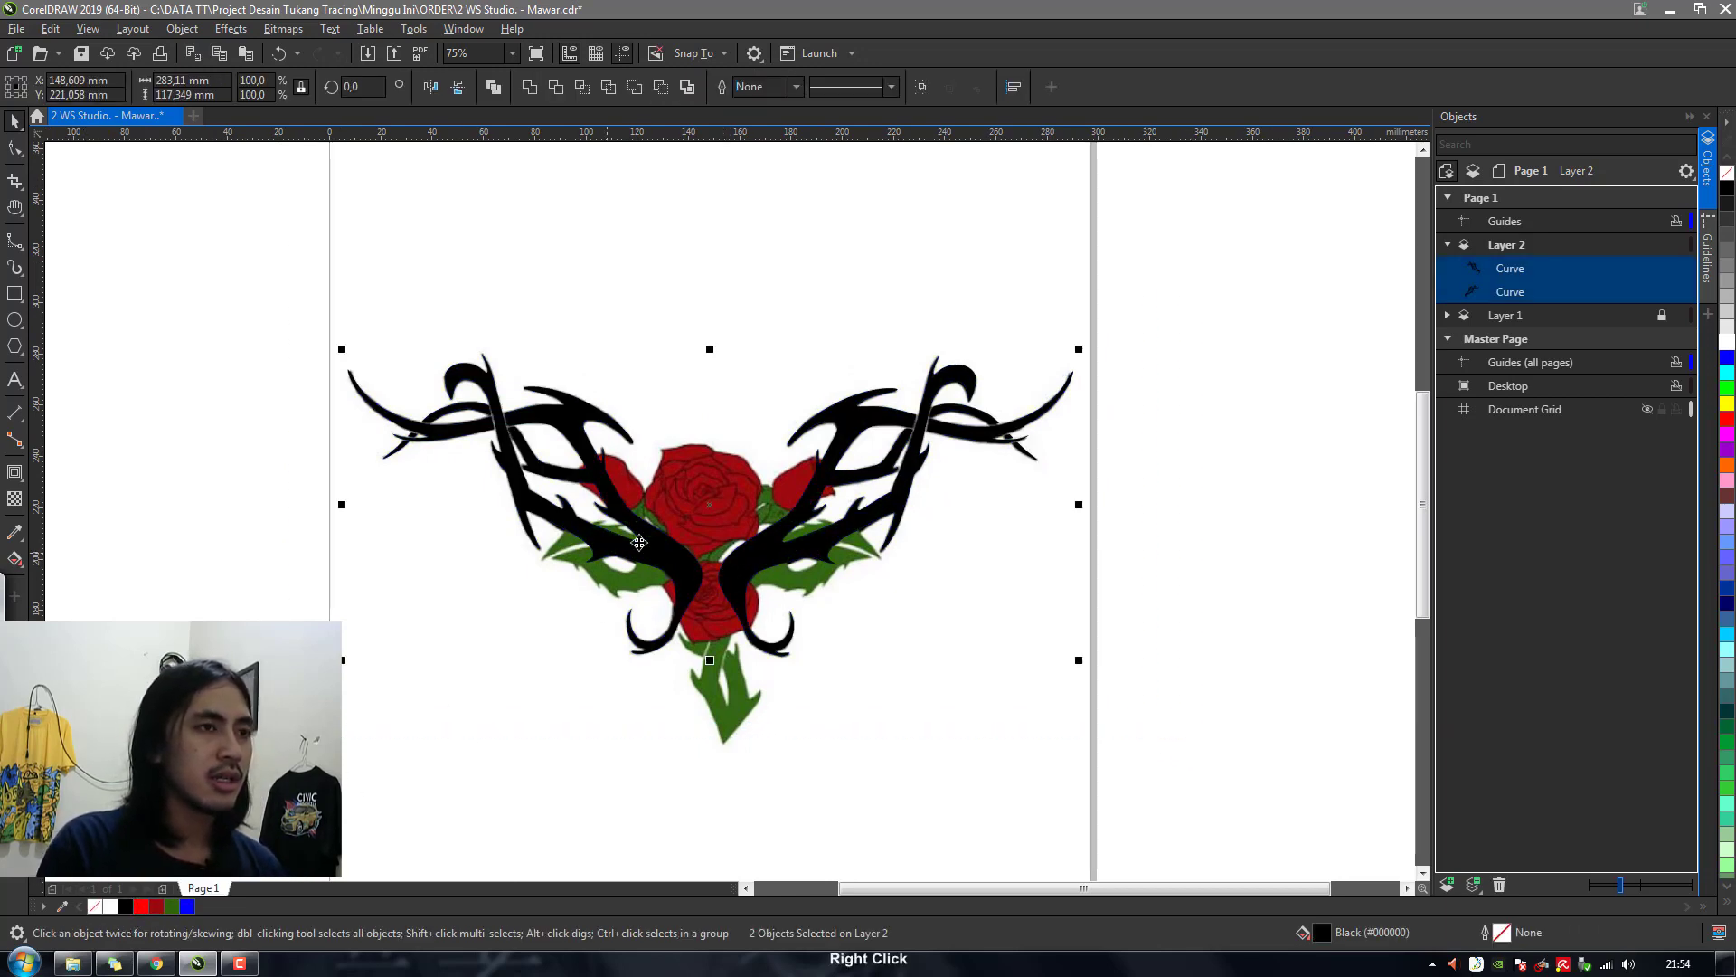
{"action": "left_click", "coordinate": [1032, 661]}
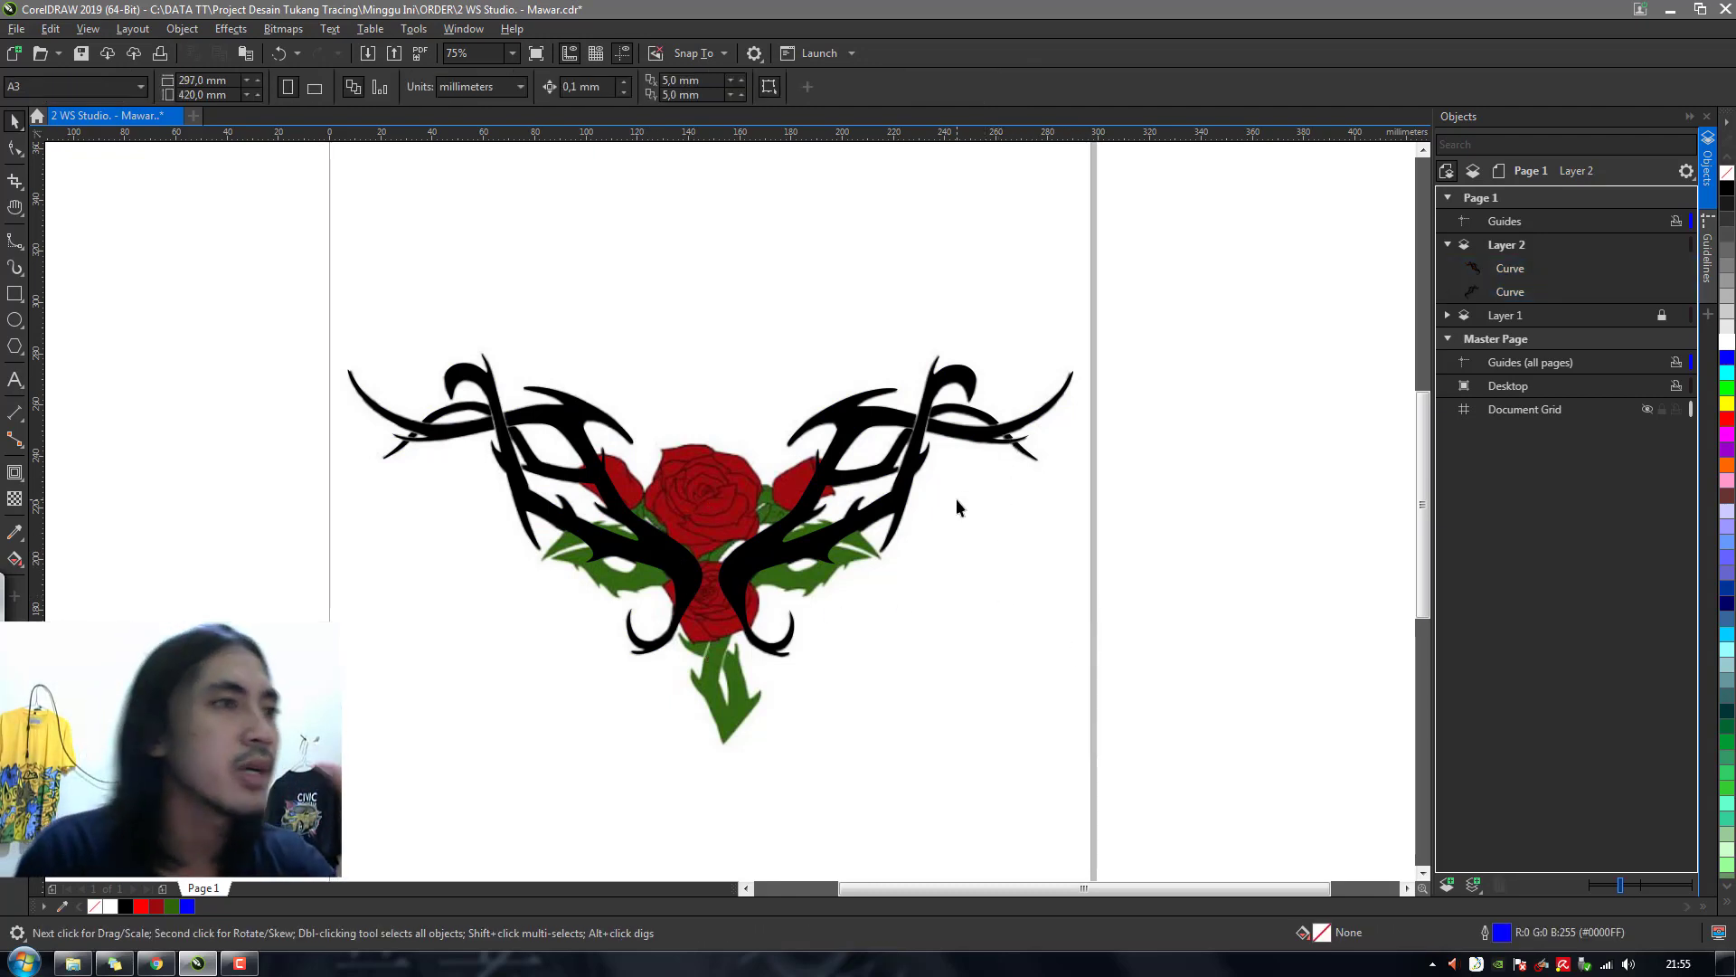
{"action": "left_click", "coordinate": [239, 963]}
{"action": "left_click", "coordinate": [249, 965]}
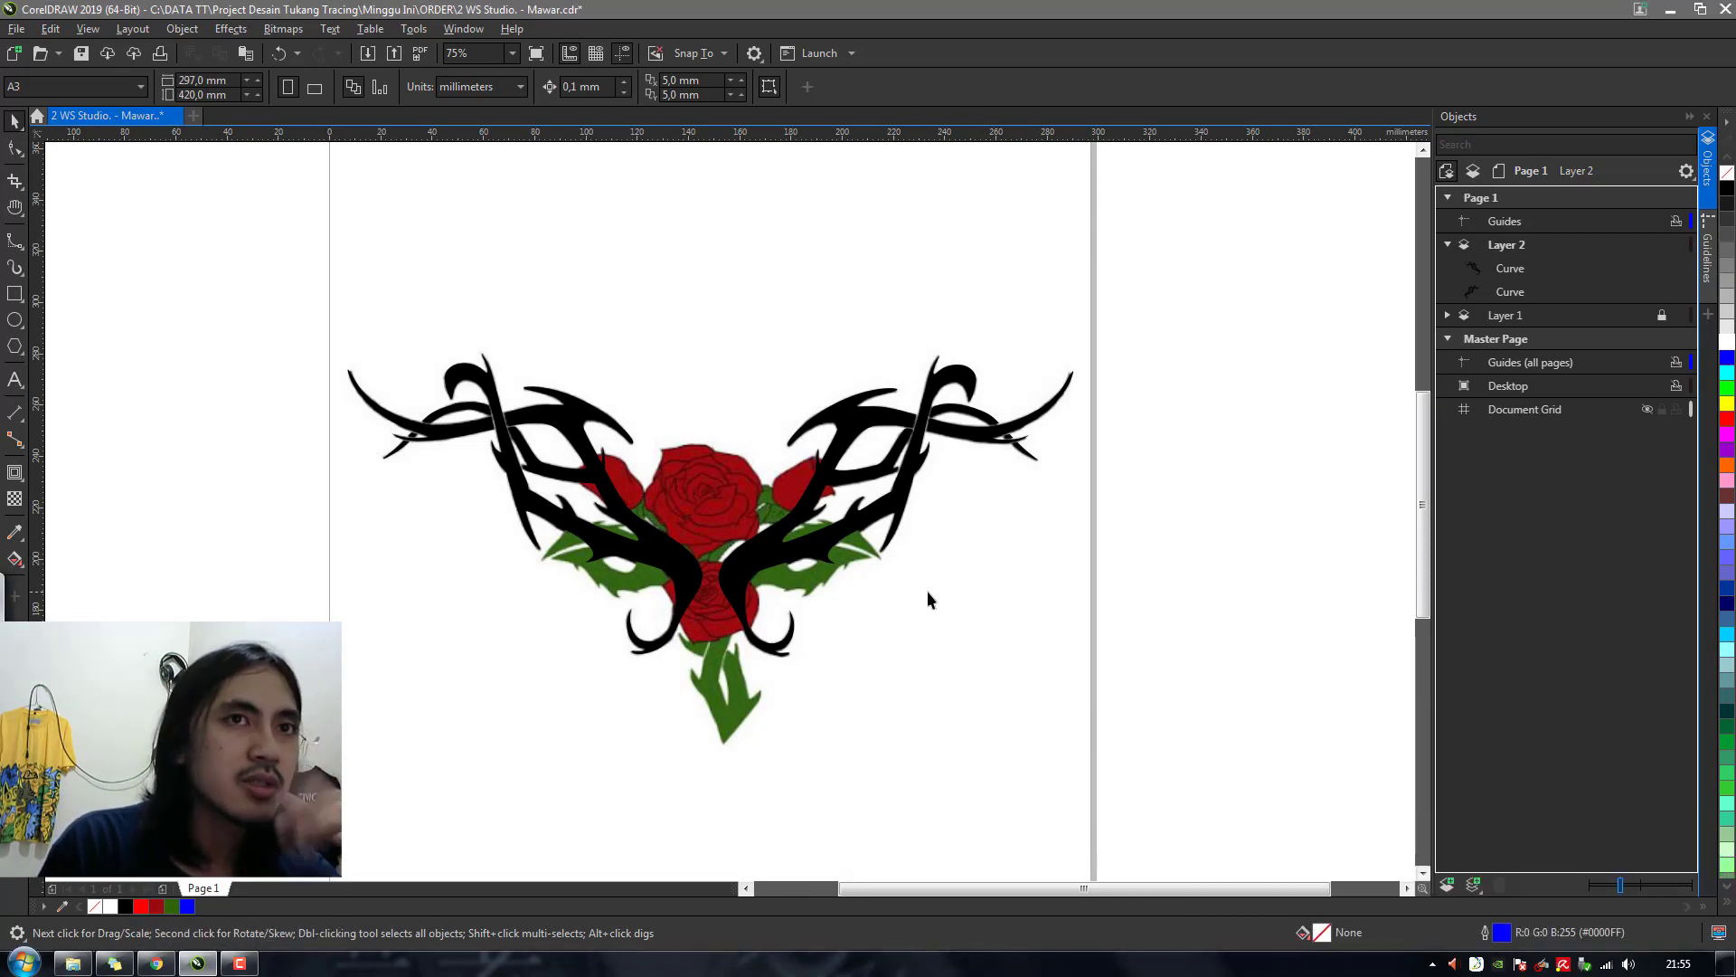
Collapse Layer 2, add a new Layer 3 above it, and hide Layer 2
{"action": "left_click", "coordinate": [1447, 245]}
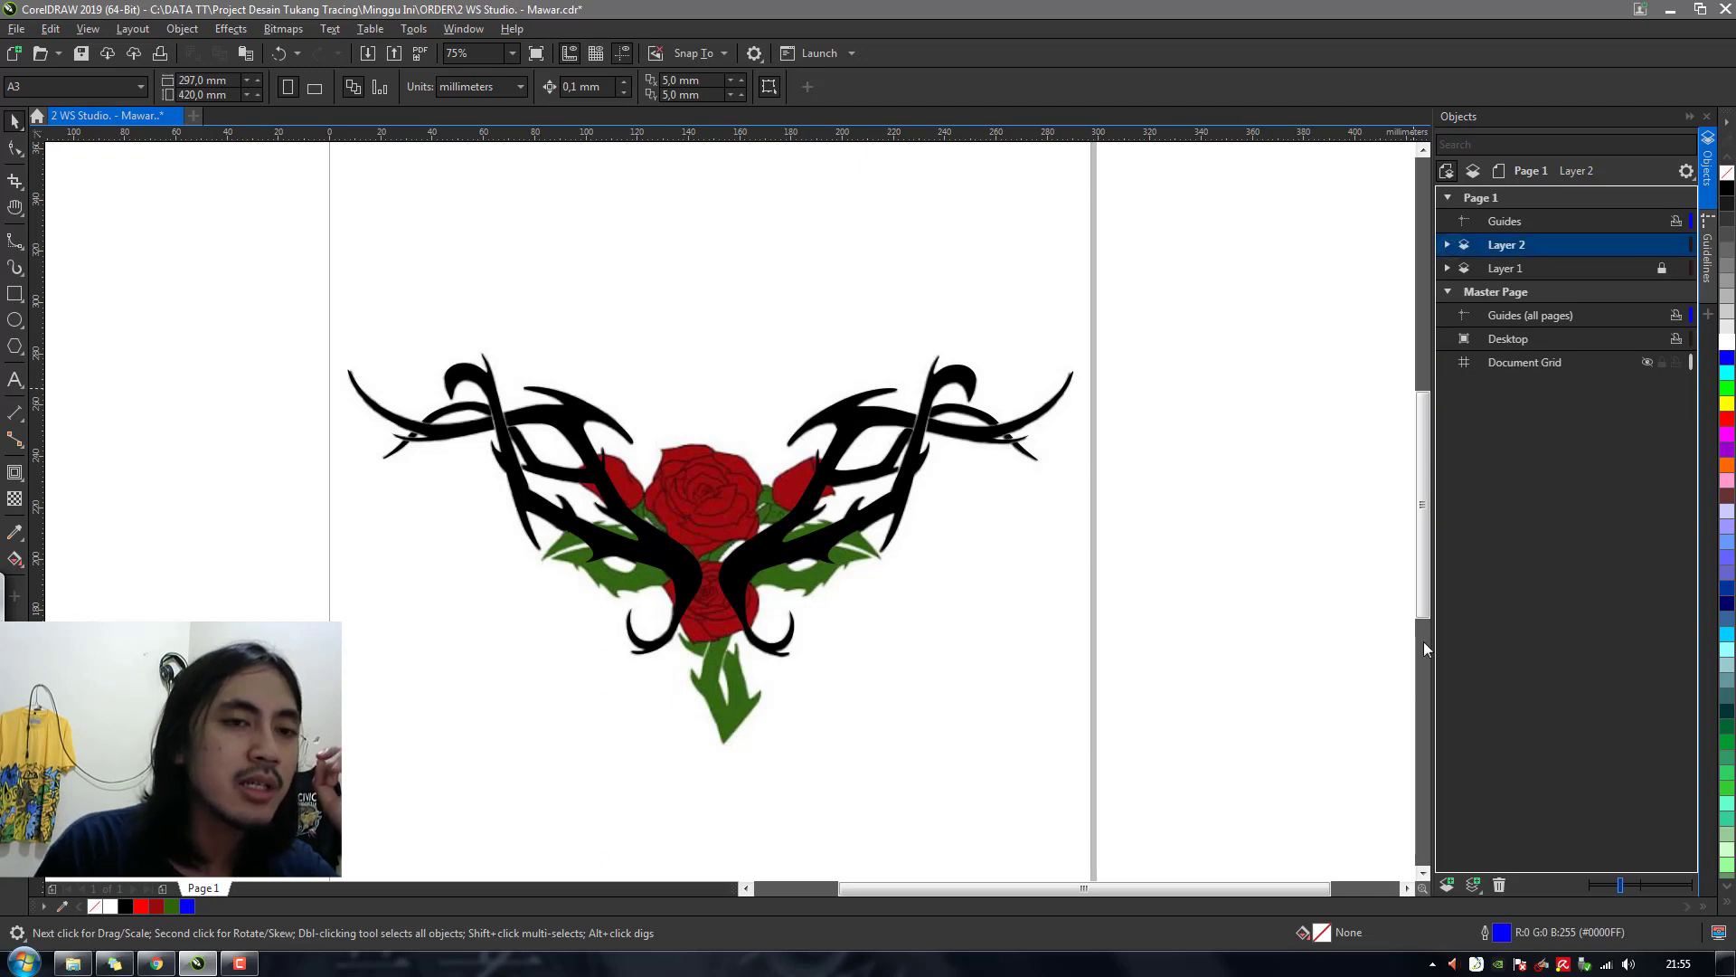
{"action": "left_click", "coordinate": [1447, 886]}
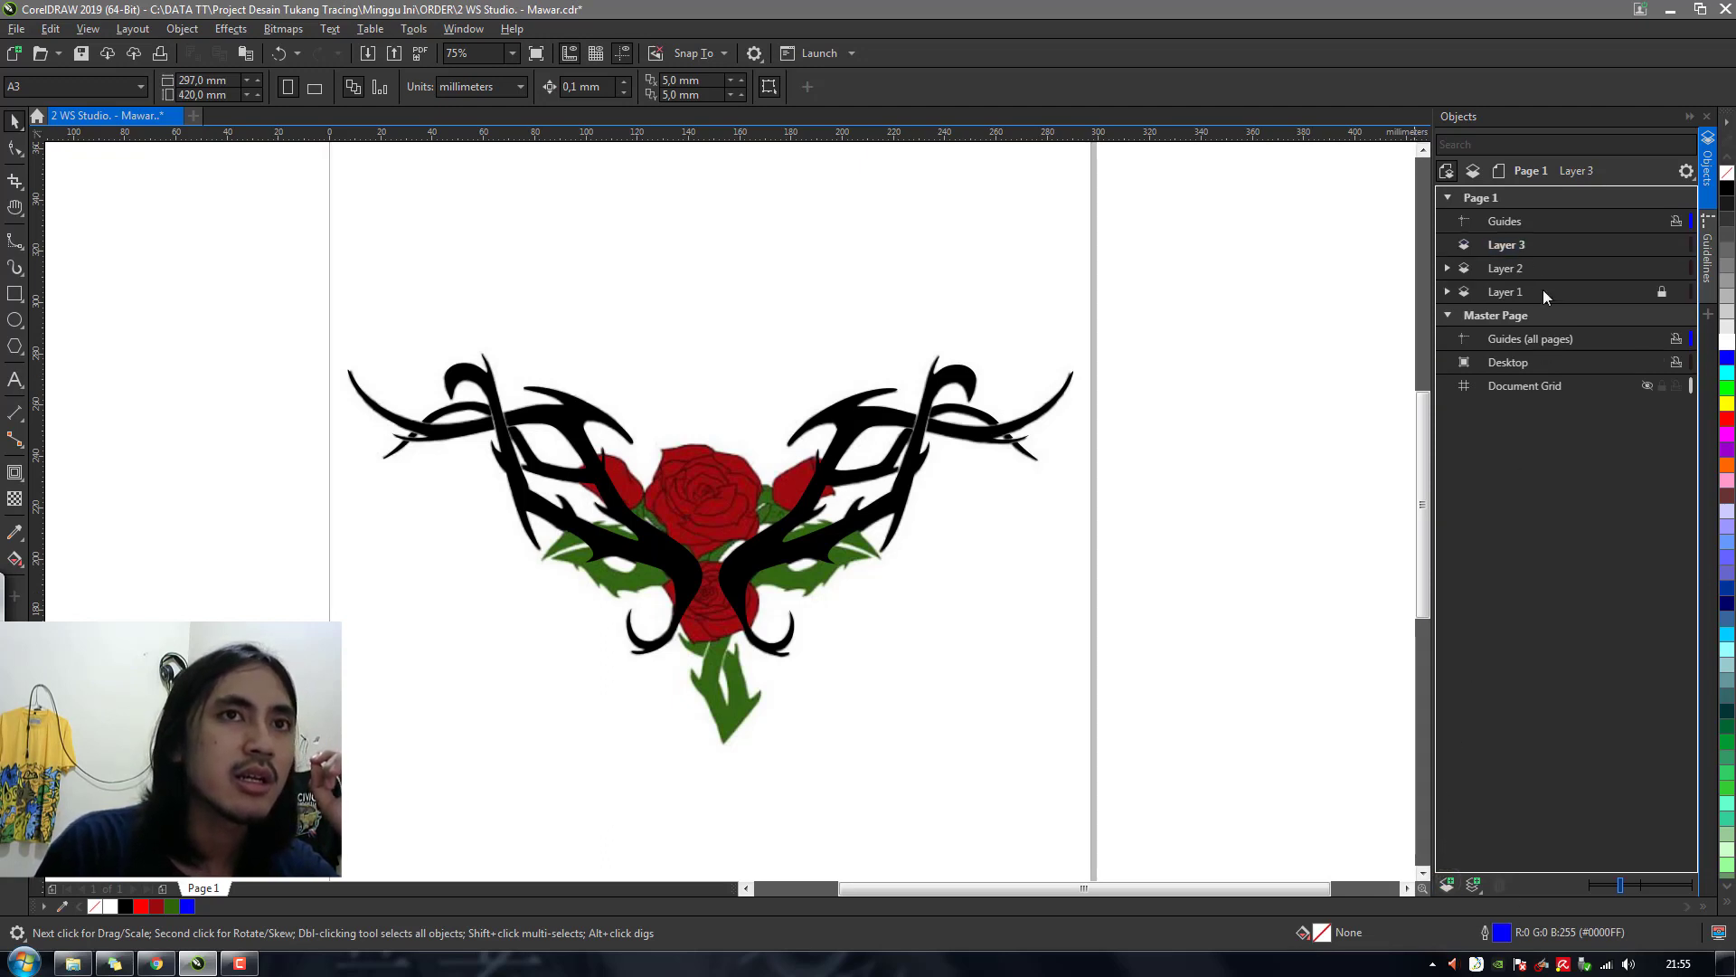
{"action": "left_click", "coordinate": [1647, 268]}
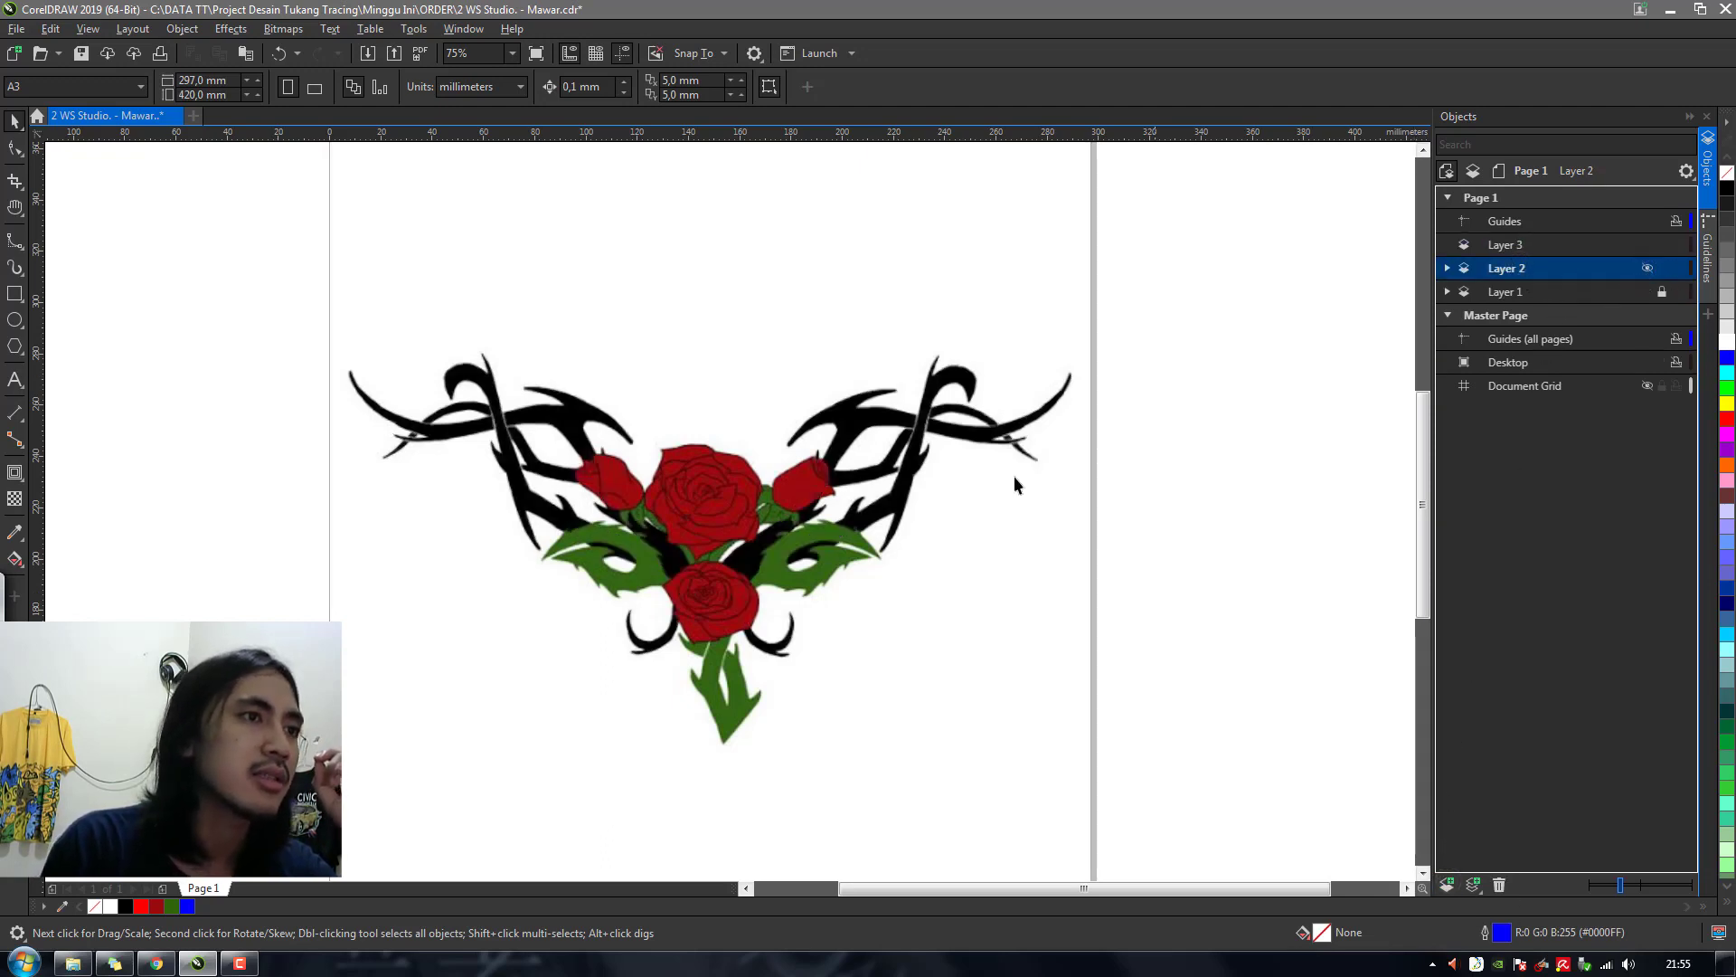
Examine the roses, leaves and green stem of the reference up close
{"action": "scroll", "coordinate": [787, 502], "scroll_direction": "up", "scroll_amount": 2}
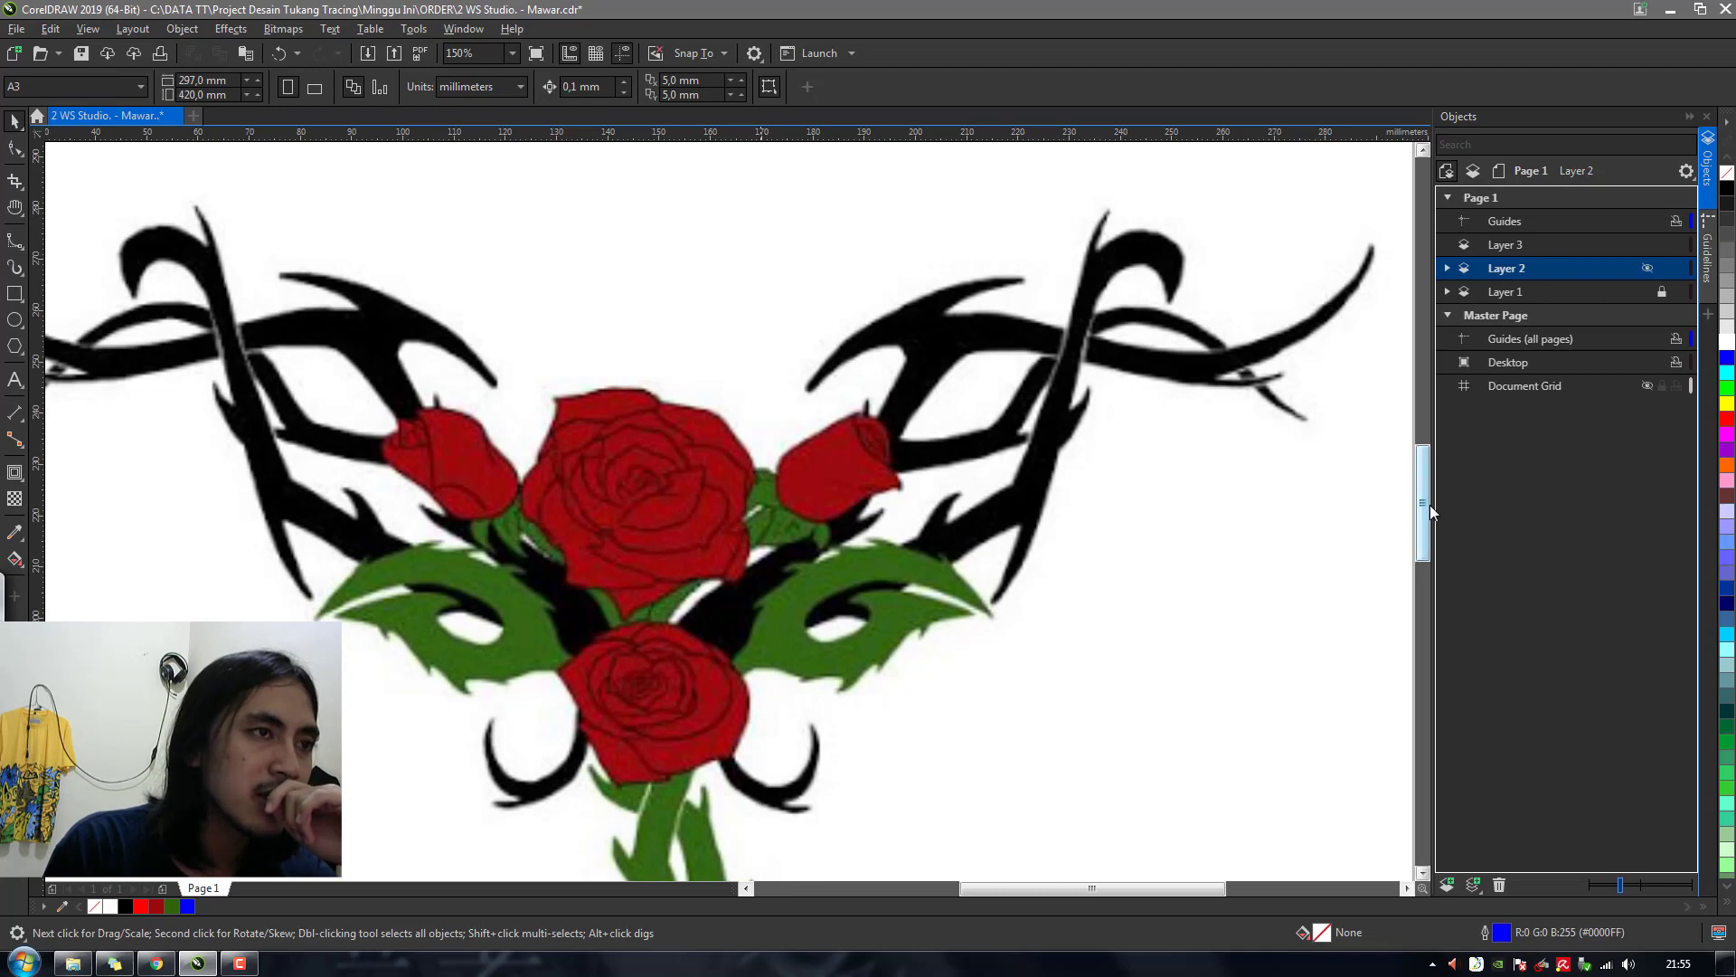
{"action": "left_click_drag", "start_coordinate": [1431, 507], "coordinate": [1427, 534]}
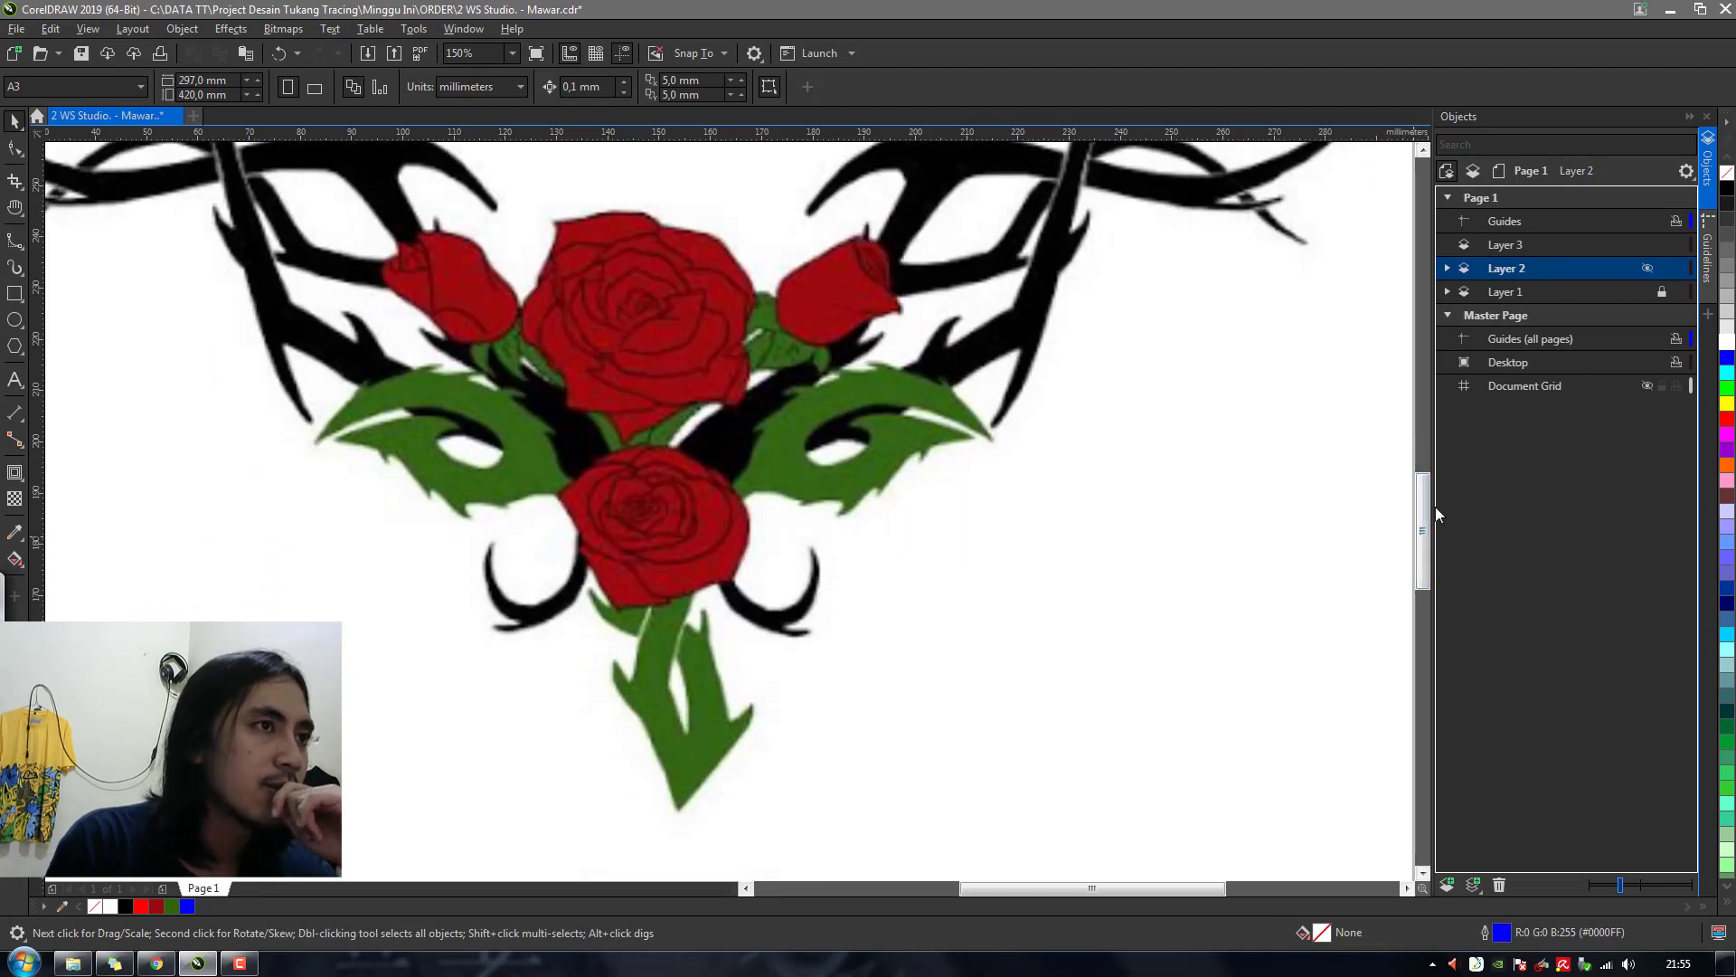
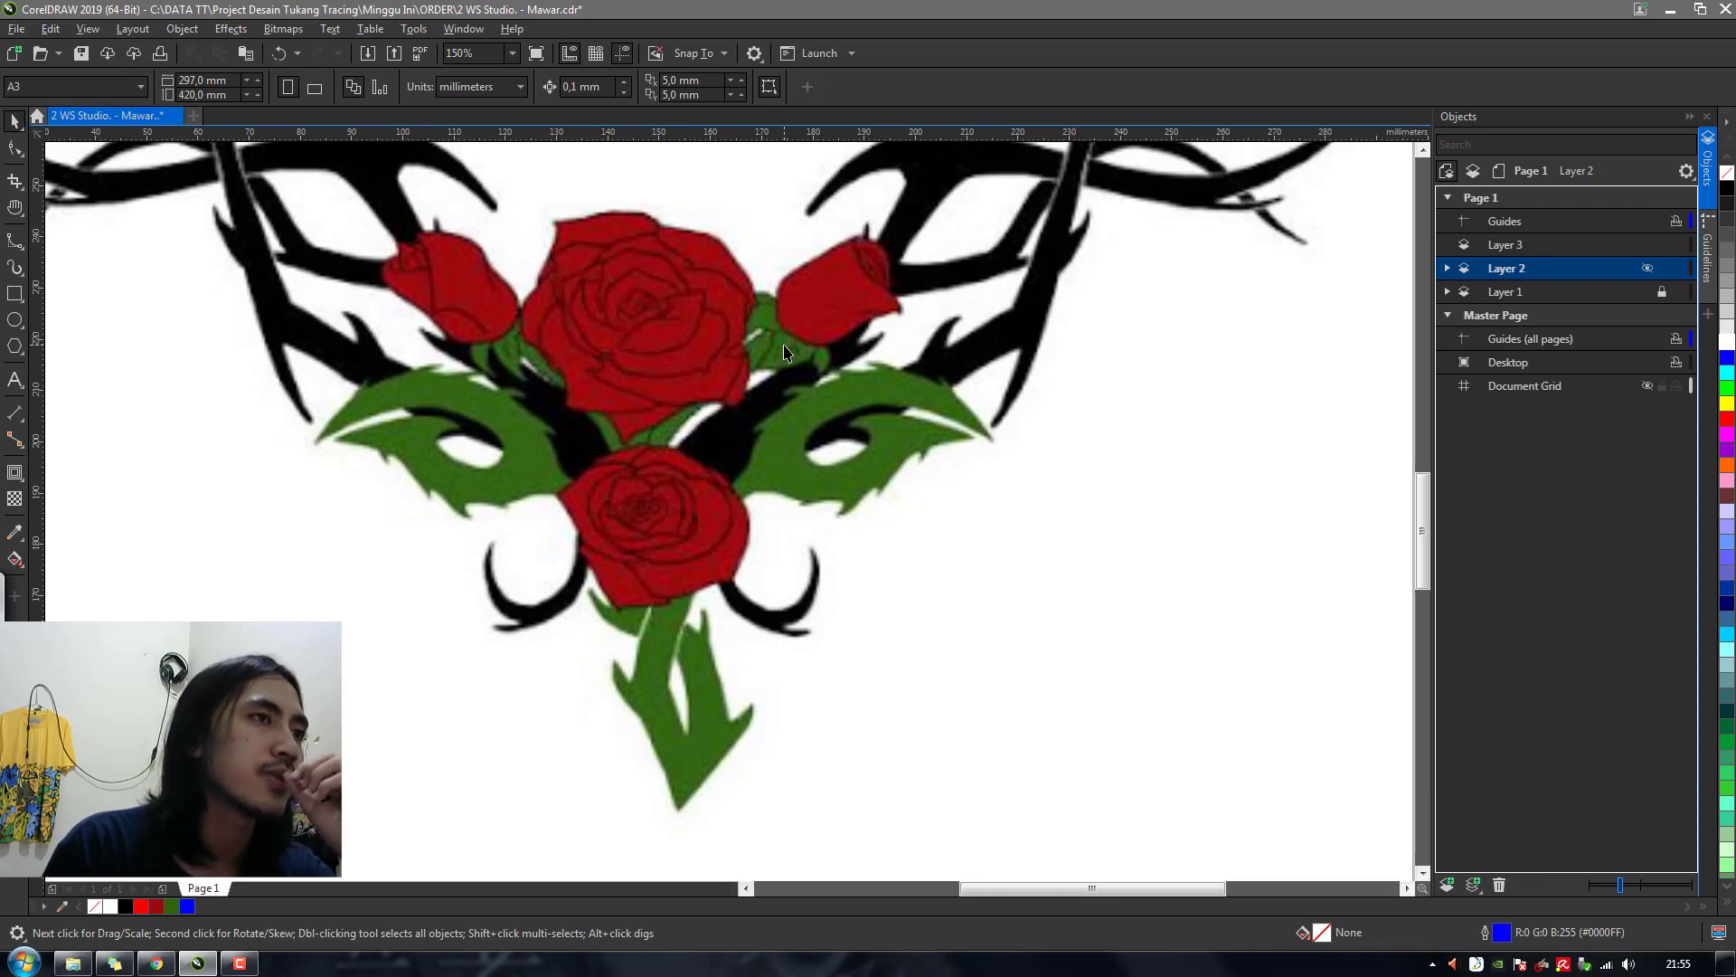
{"action": "scroll", "coordinate": [710, 323], "scroll_direction": "up", "scroll_amount": 2}
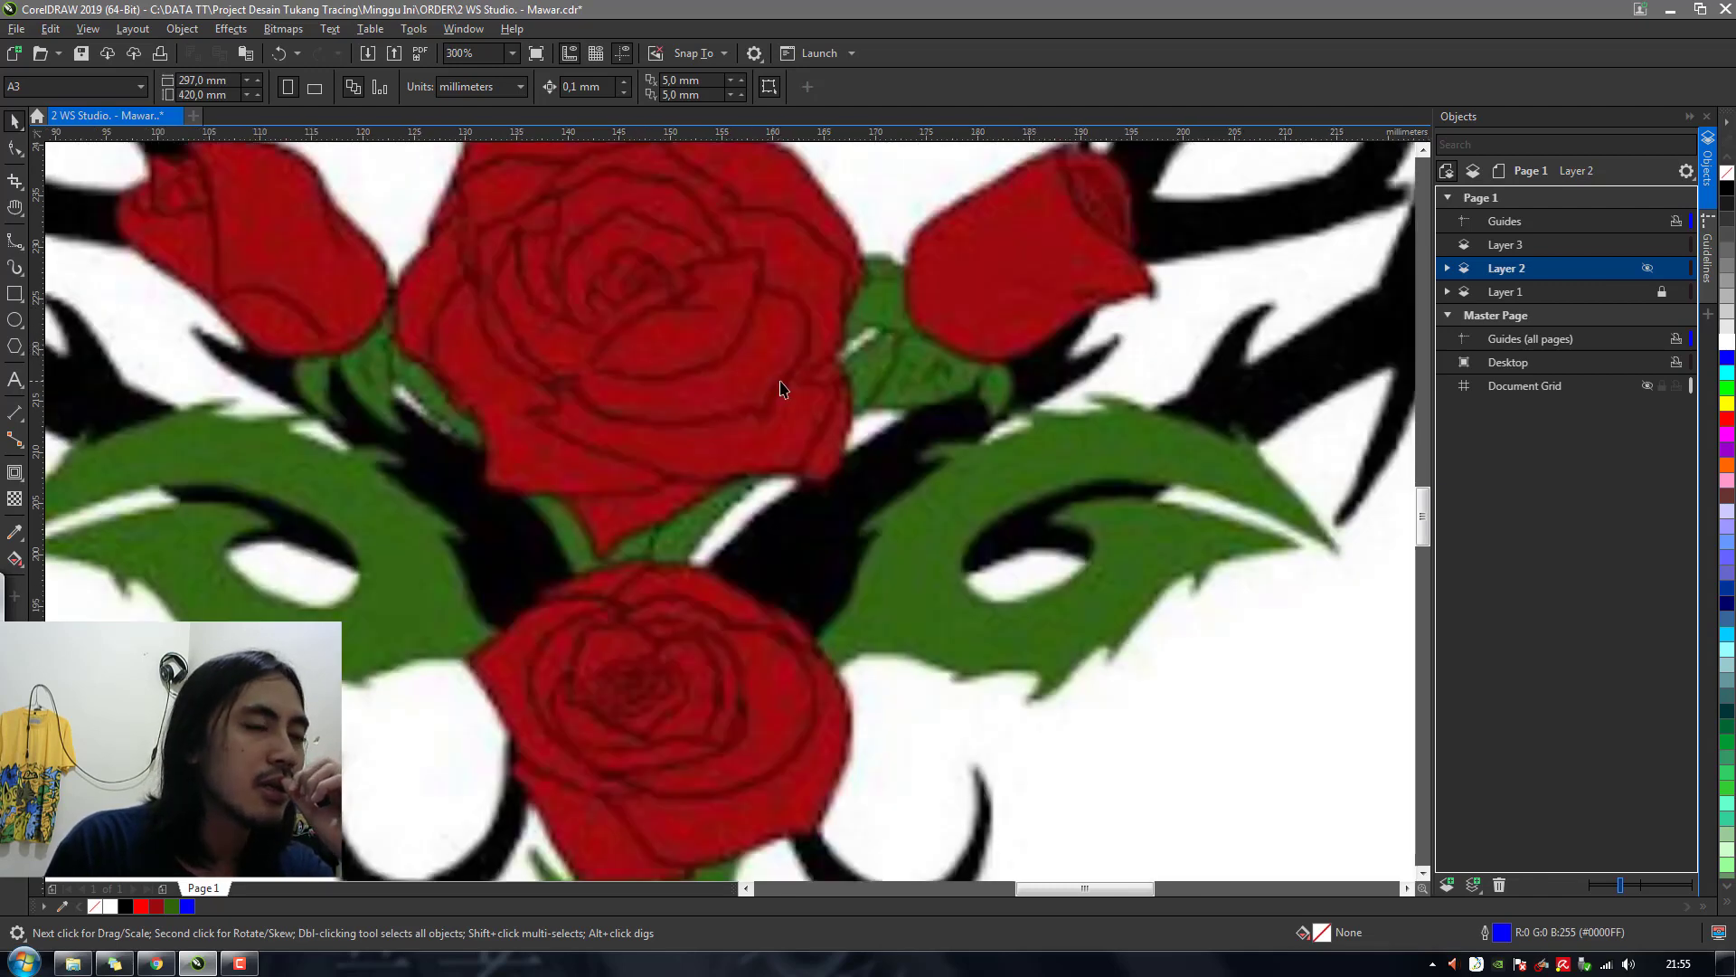
{"action": "scroll", "coordinate": [783, 388], "scroll_direction": "down", "scroll_amount": 2}
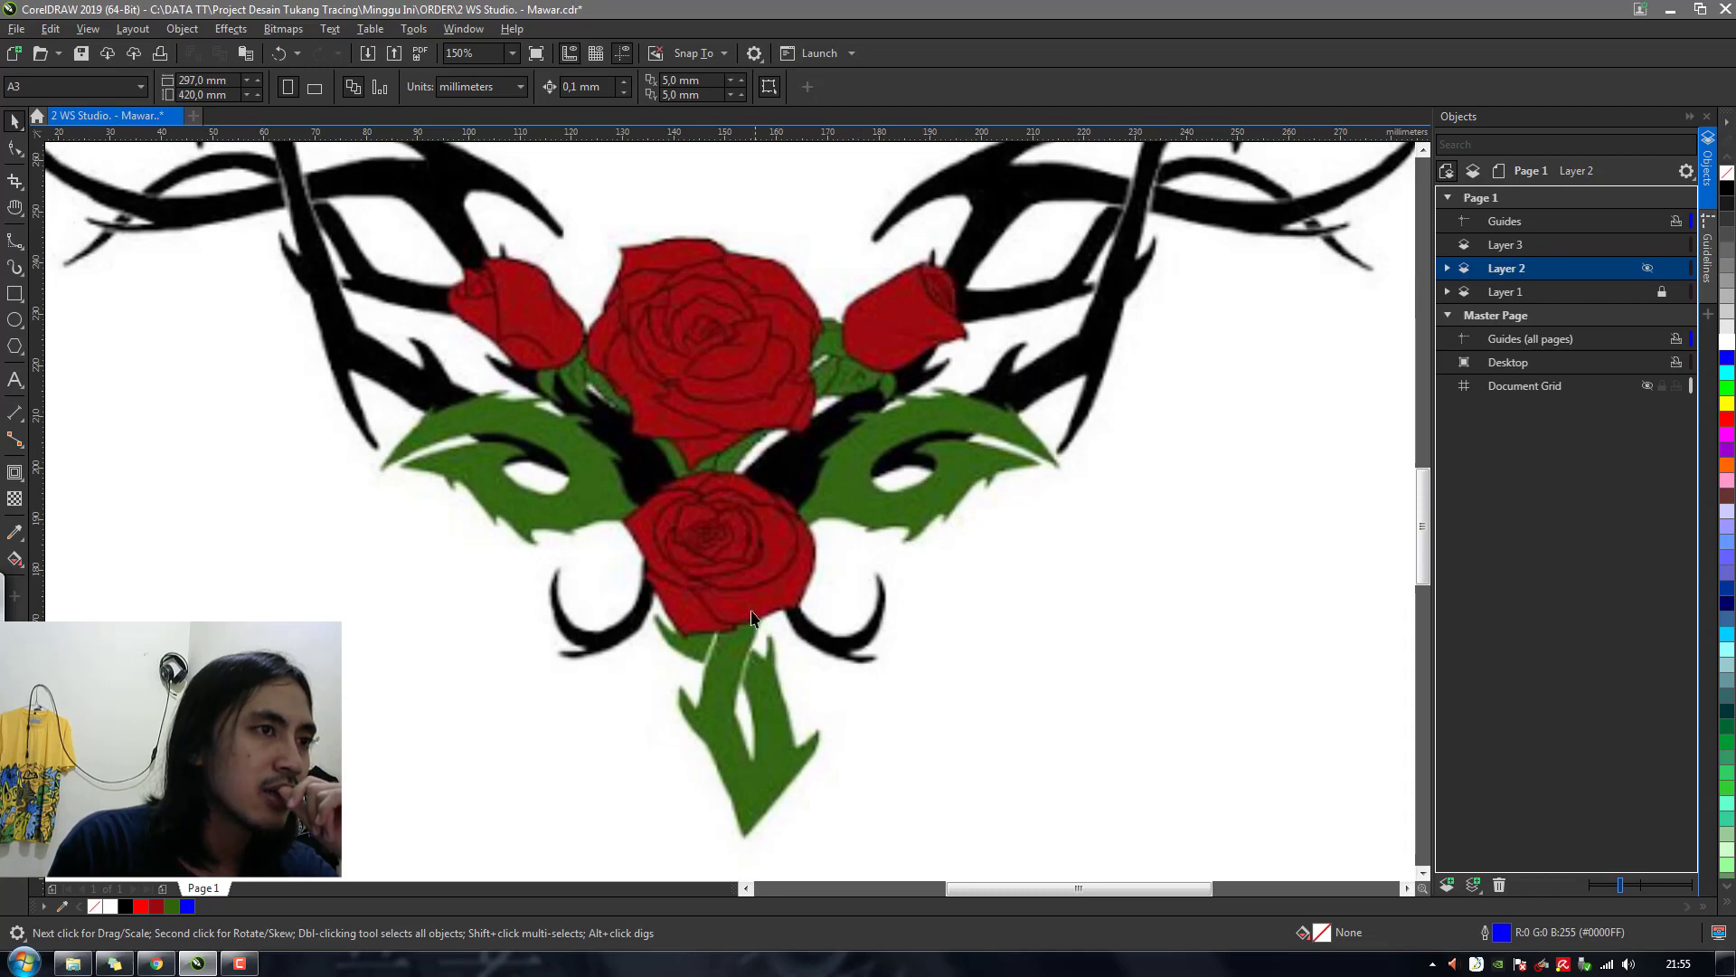
{"action": "scroll", "coordinate": [760, 747], "scroll_direction": "up", "scroll_amount": 1}
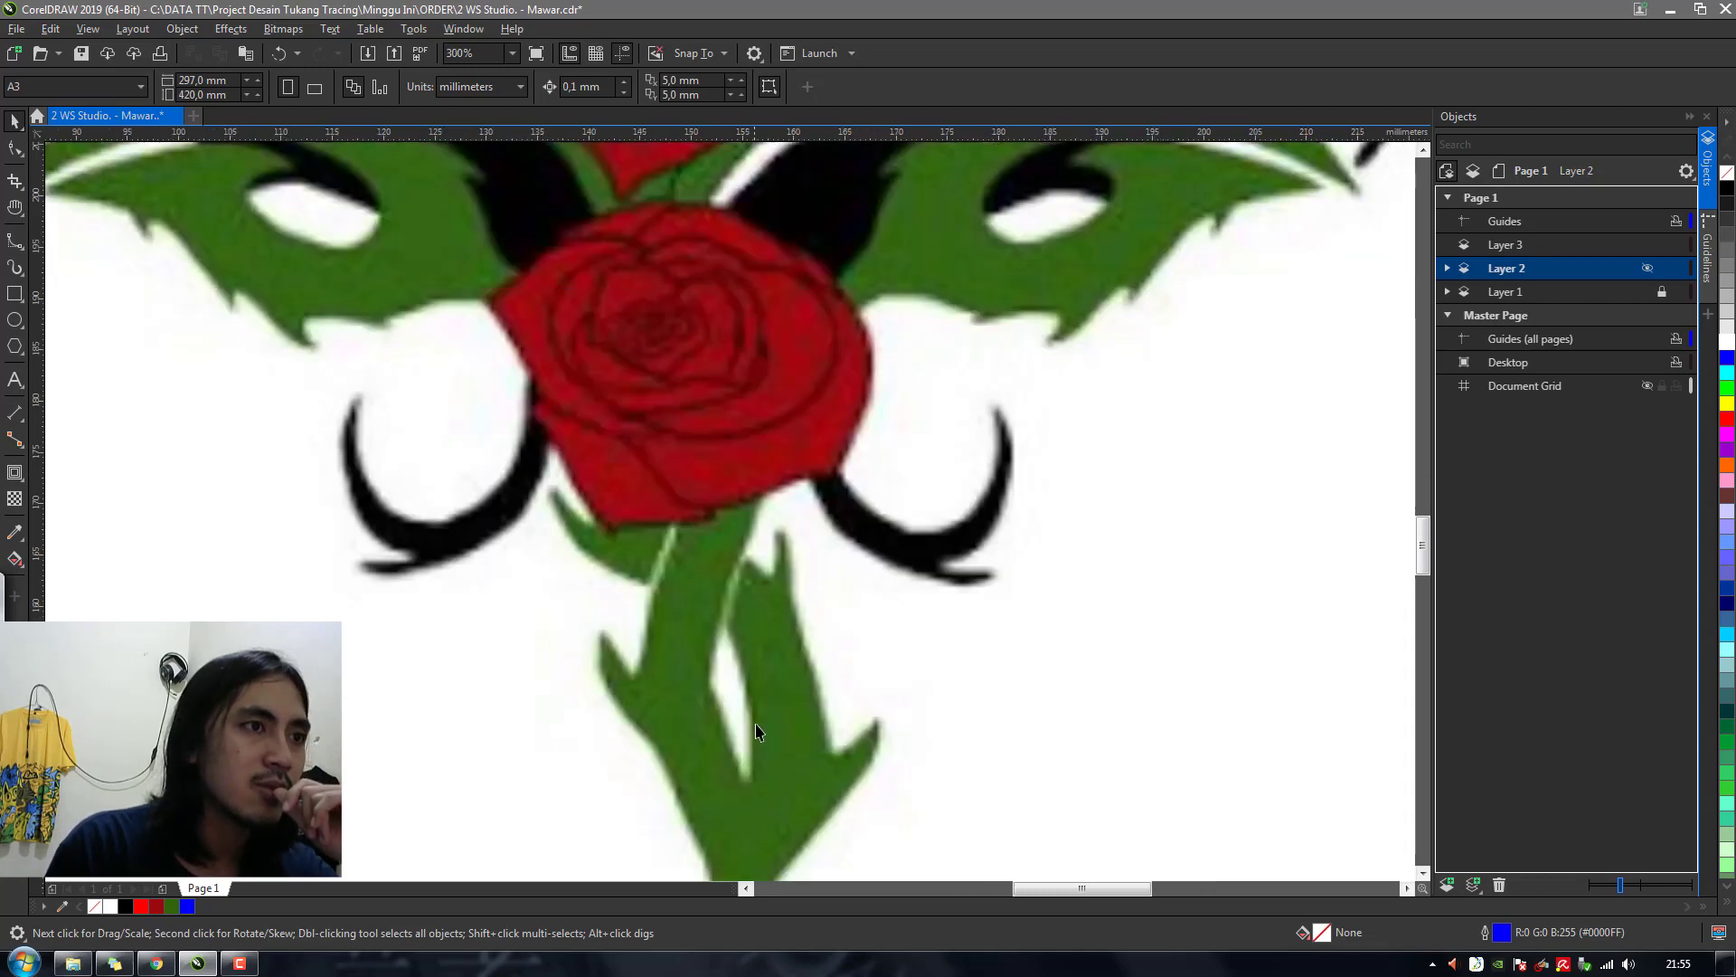
{"action": "scroll", "coordinate": [752, 724], "scroll_direction": "down", "scroll_amount": 1}
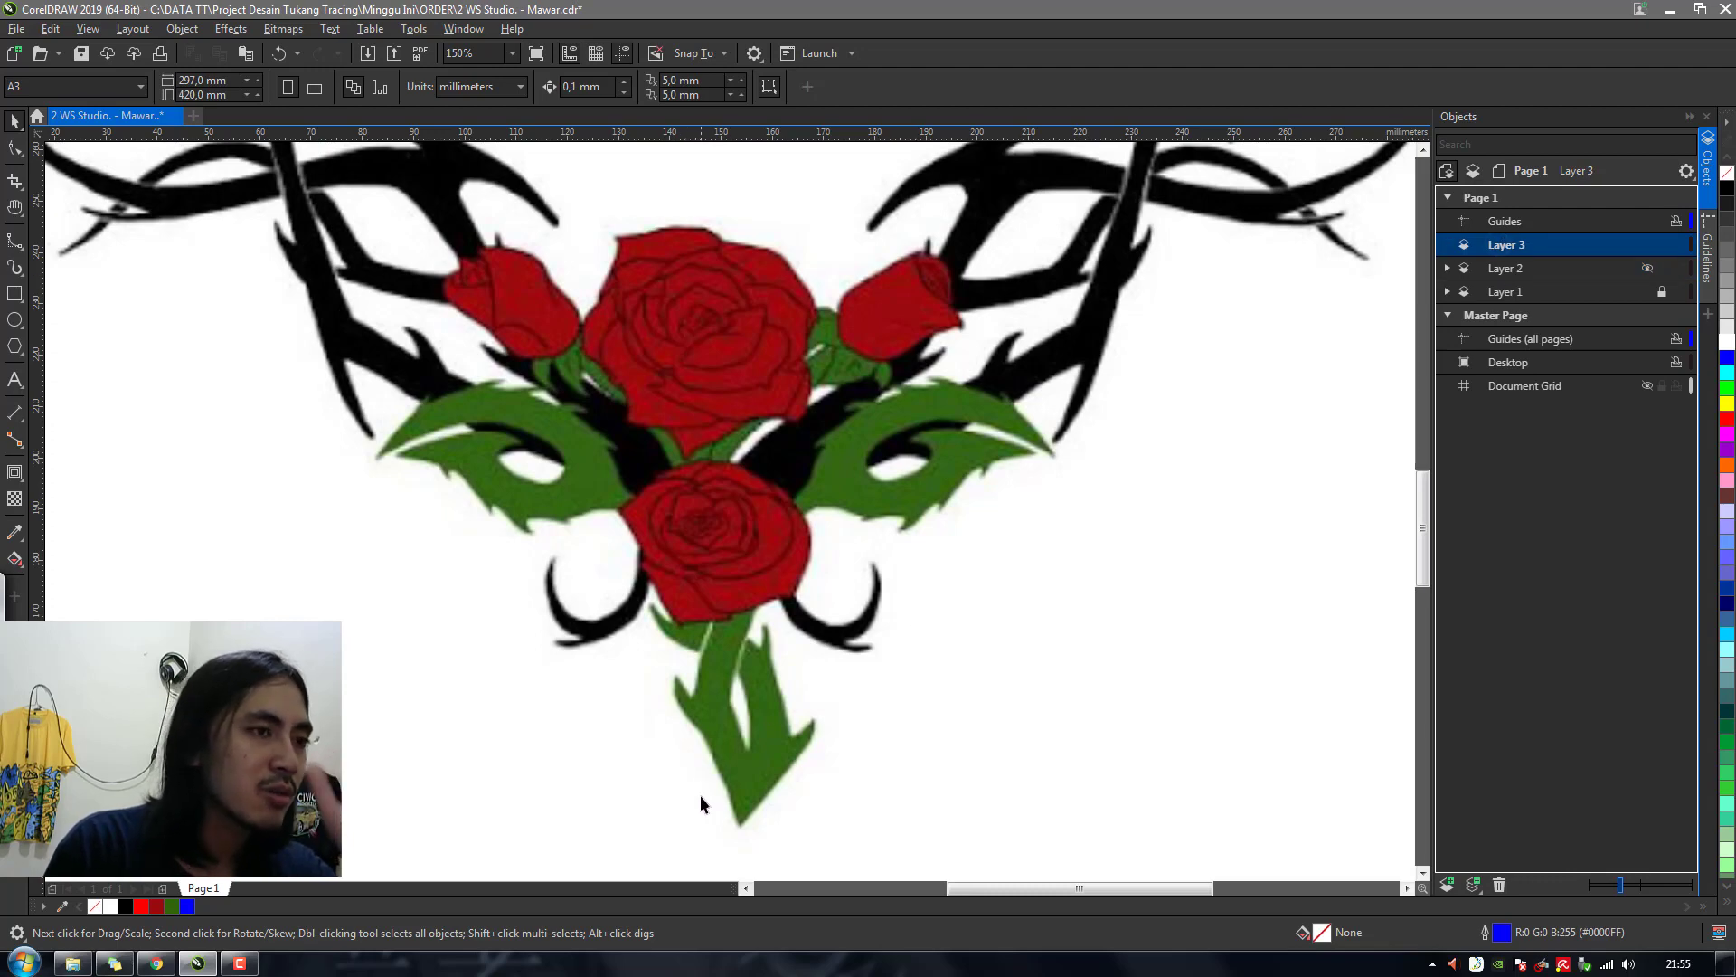
Start a B-spline outline of the green stem at its right thorn, tracing down the lower edge and around the pointed bottom tip
{"action": "scroll", "coordinate": [748, 791], "scroll_direction": "up", "scroll_amount": 1}
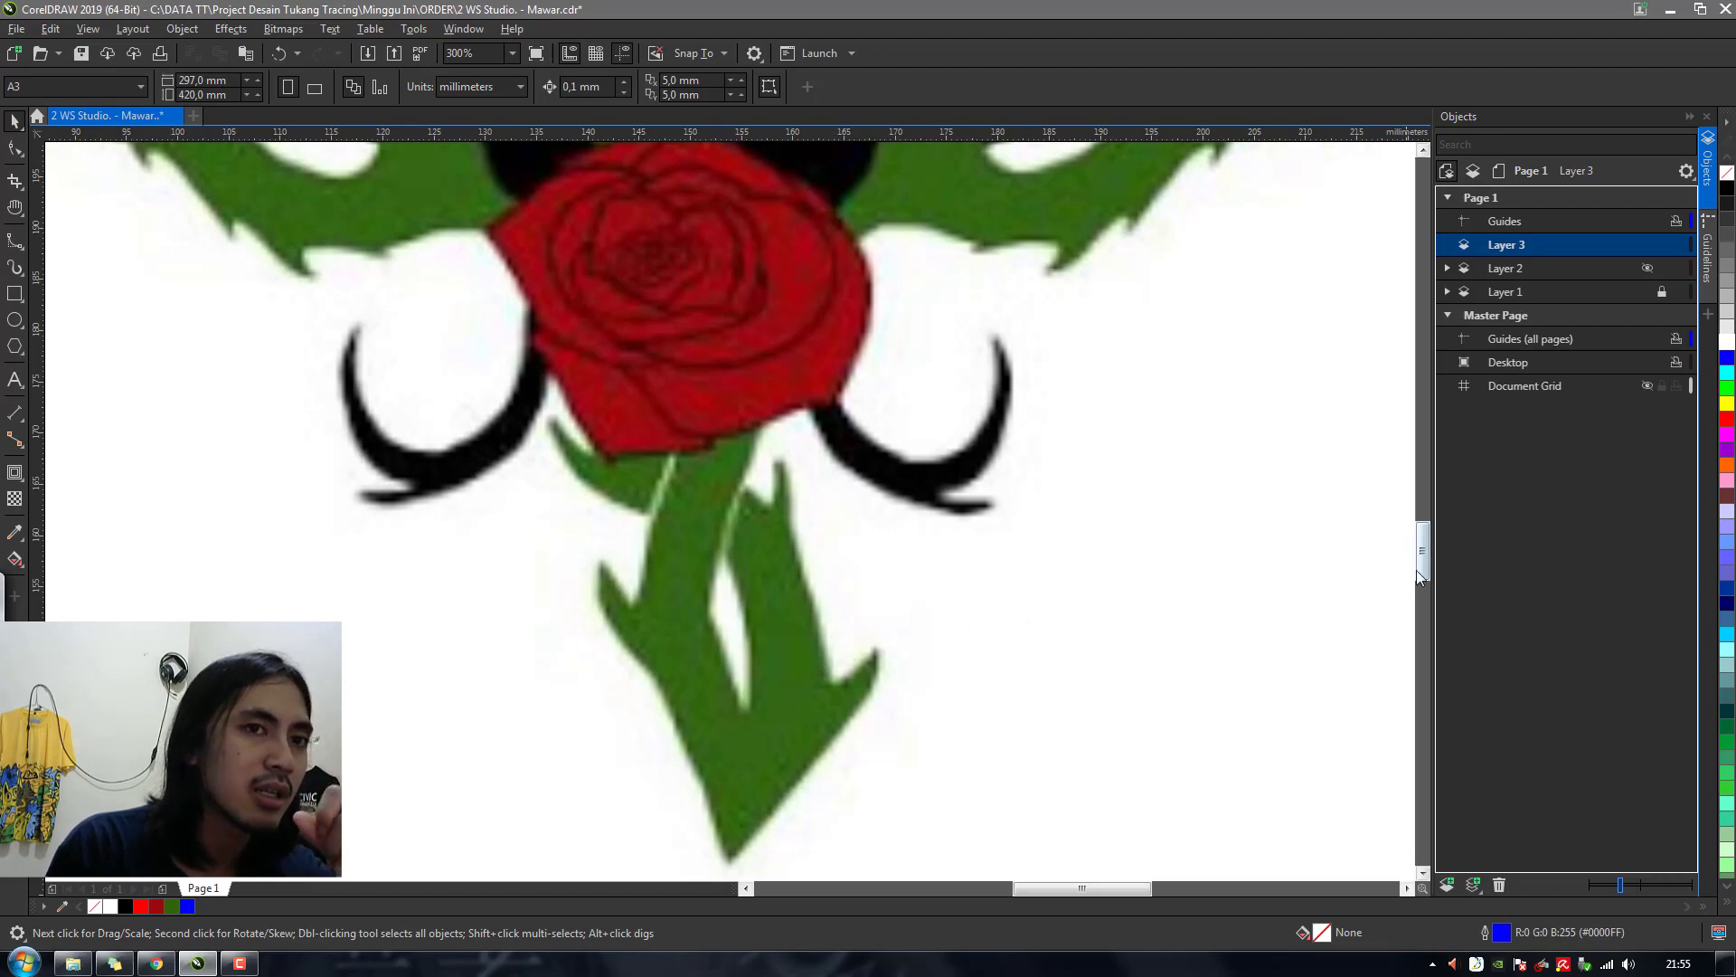
{"action": "left_click_drag", "start_coordinate": [1416, 570], "coordinate": [1408, 582]}
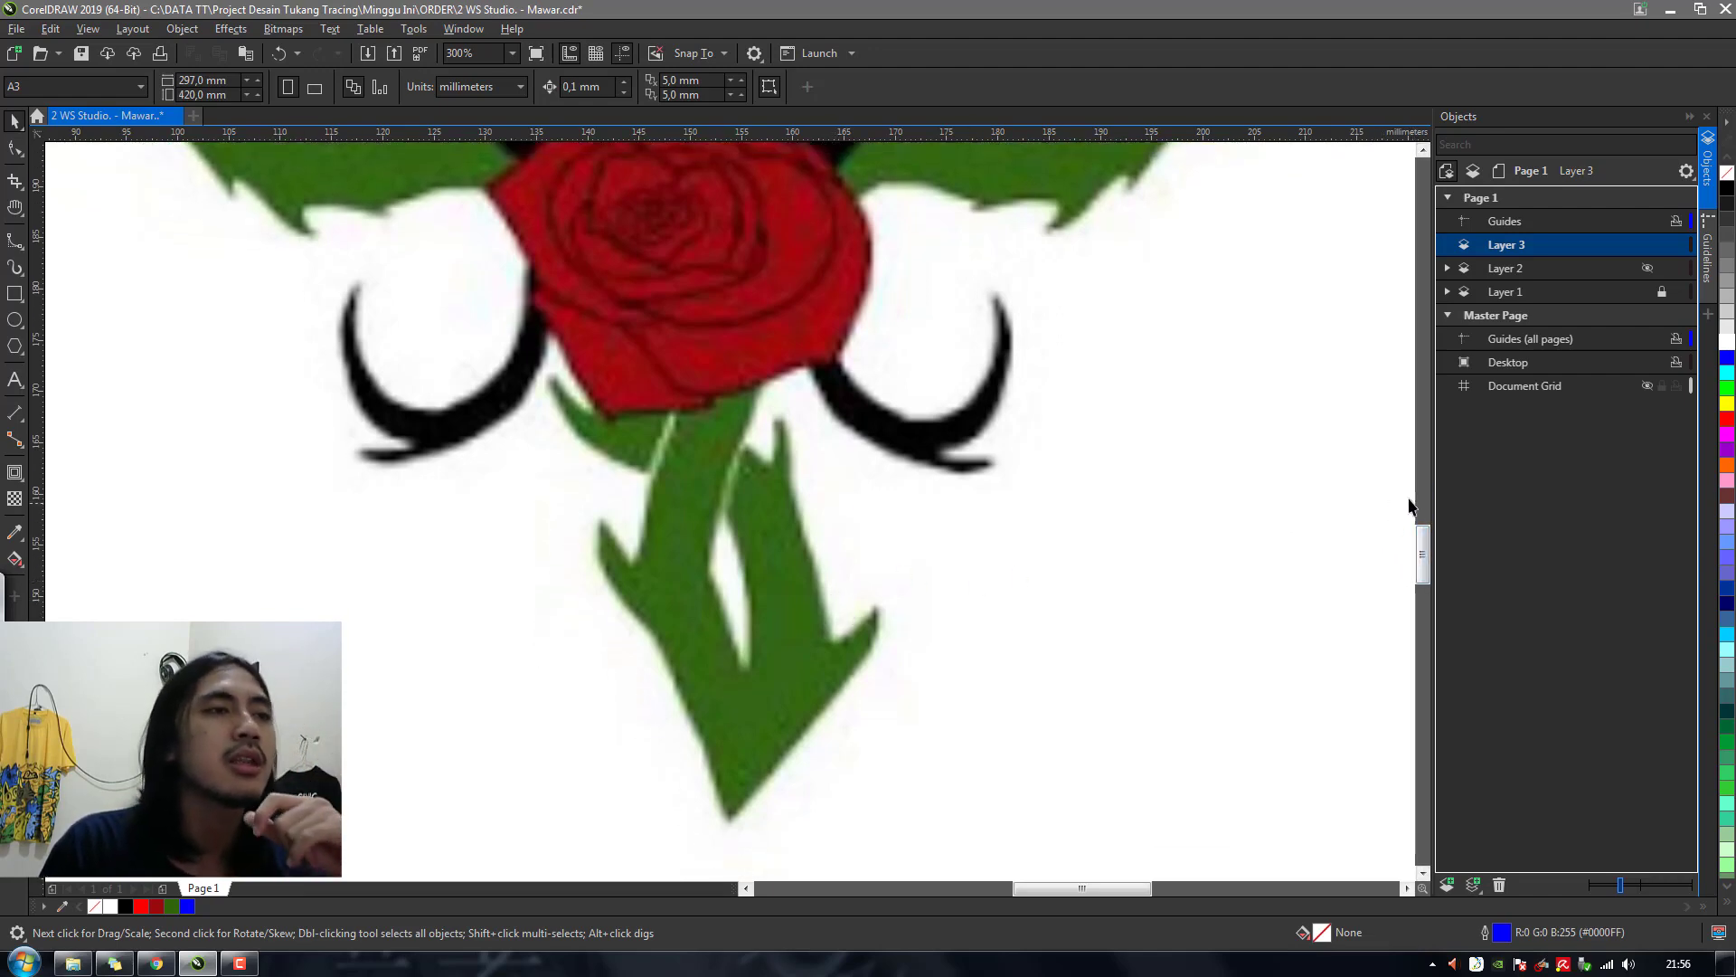
{"action": "left_click", "coordinate": [15, 240]}
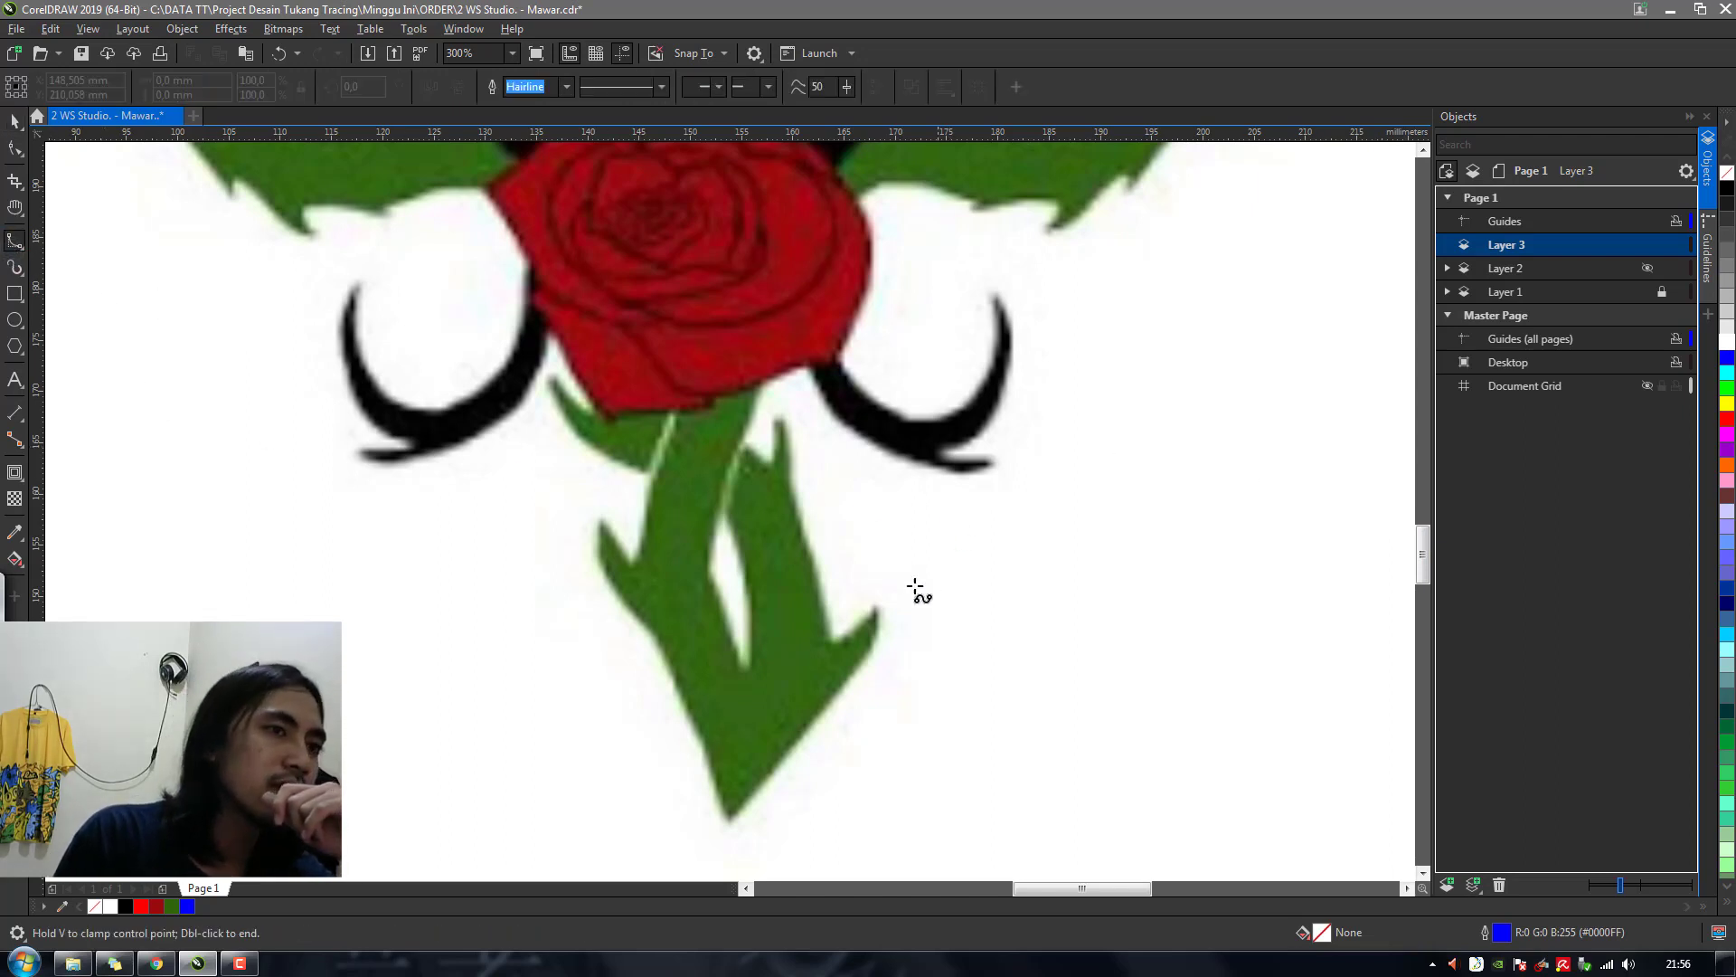
{"action": "left_click", "coordinate": [877, 613]}
{"action": "left_click", "coordinate": [860, 657]}
{"action": "left_click", "coordinate": [787, 753]}
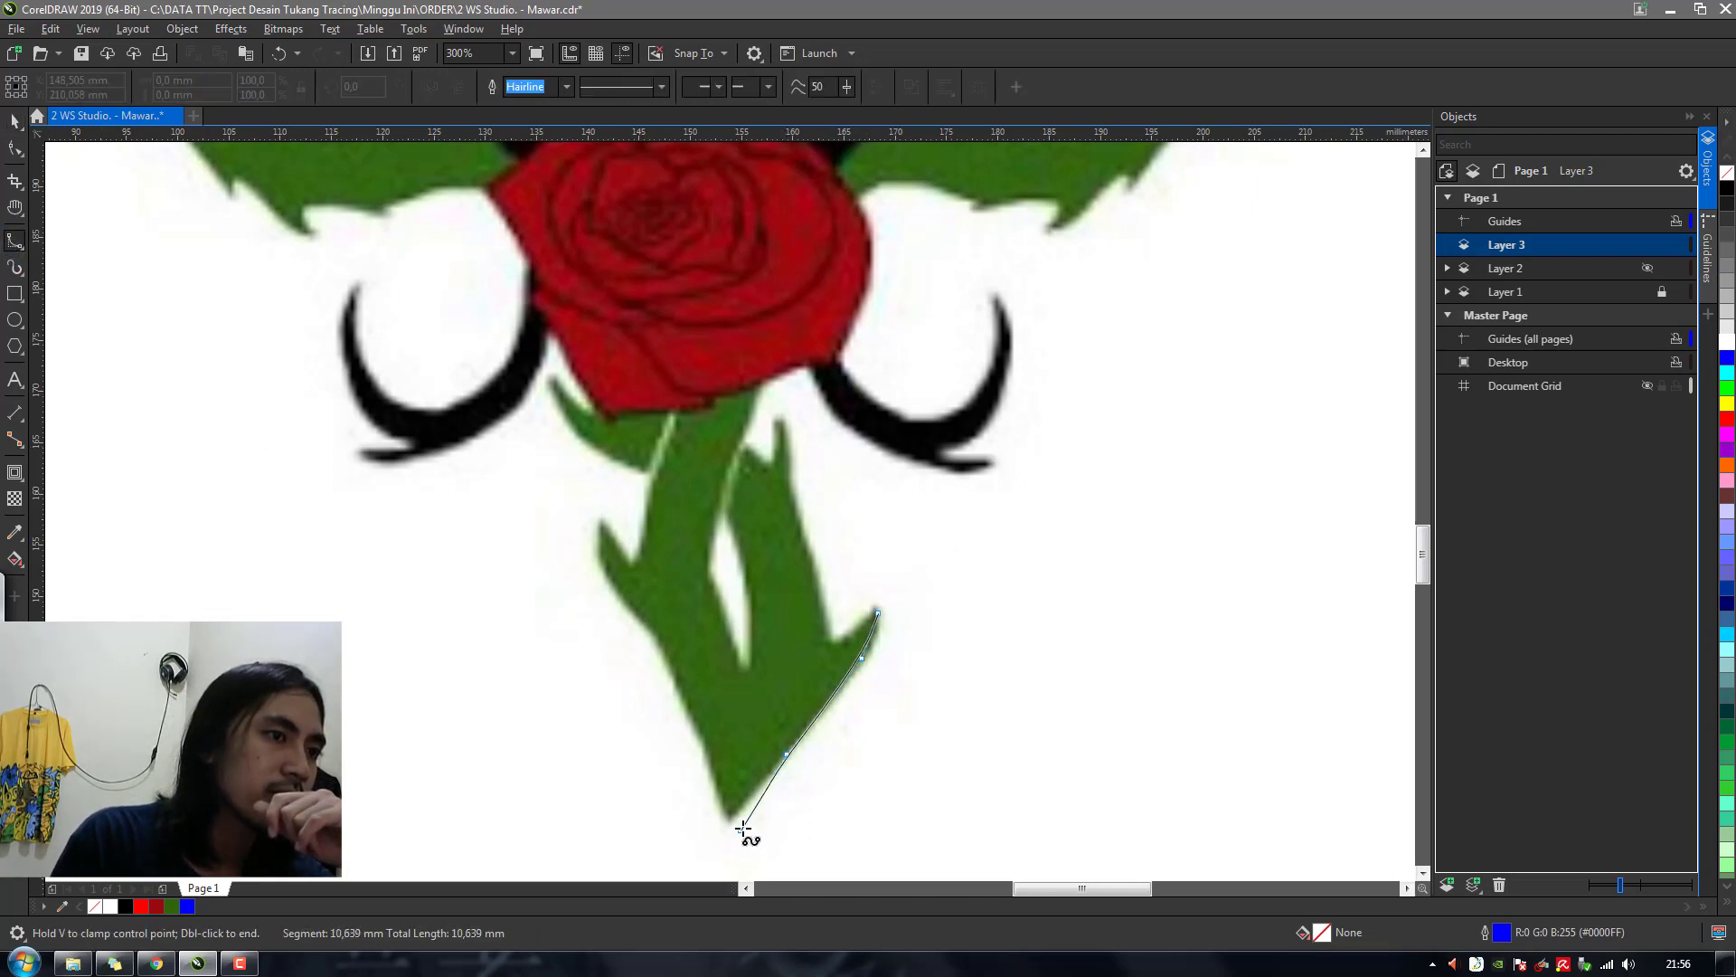
{"action": "left_click", "coordinate": [733, 813]}
{"action": "left_click", "coordinate": [726, 836]}
{"action": "left_click", "coordinate": [706, 749]}
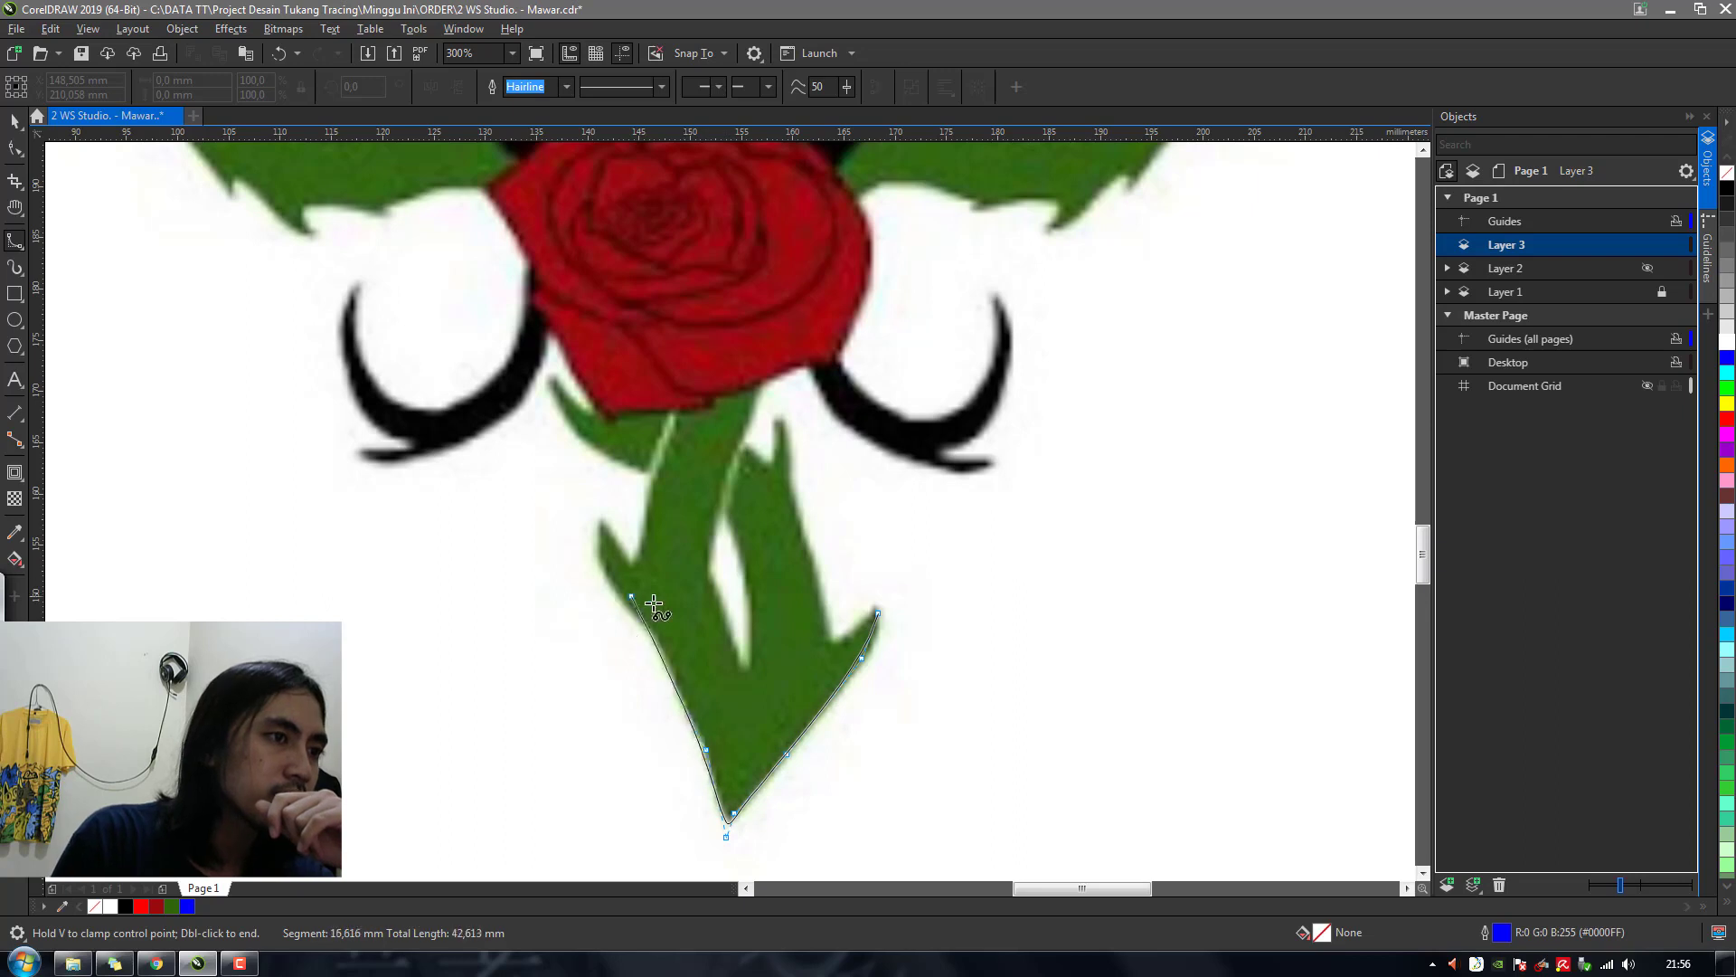
Continue the stem outline up its left edge, around the left thorn and across the hidden top beneath the lower rose
{"action": "left_click", "coordinate": [657, 631]}
{"action": "left_click", "coordinate": [625, 599]}
{"action": "left_click_drag", "start_coordinate": [602, 526], "coordinate": [604, 491]}
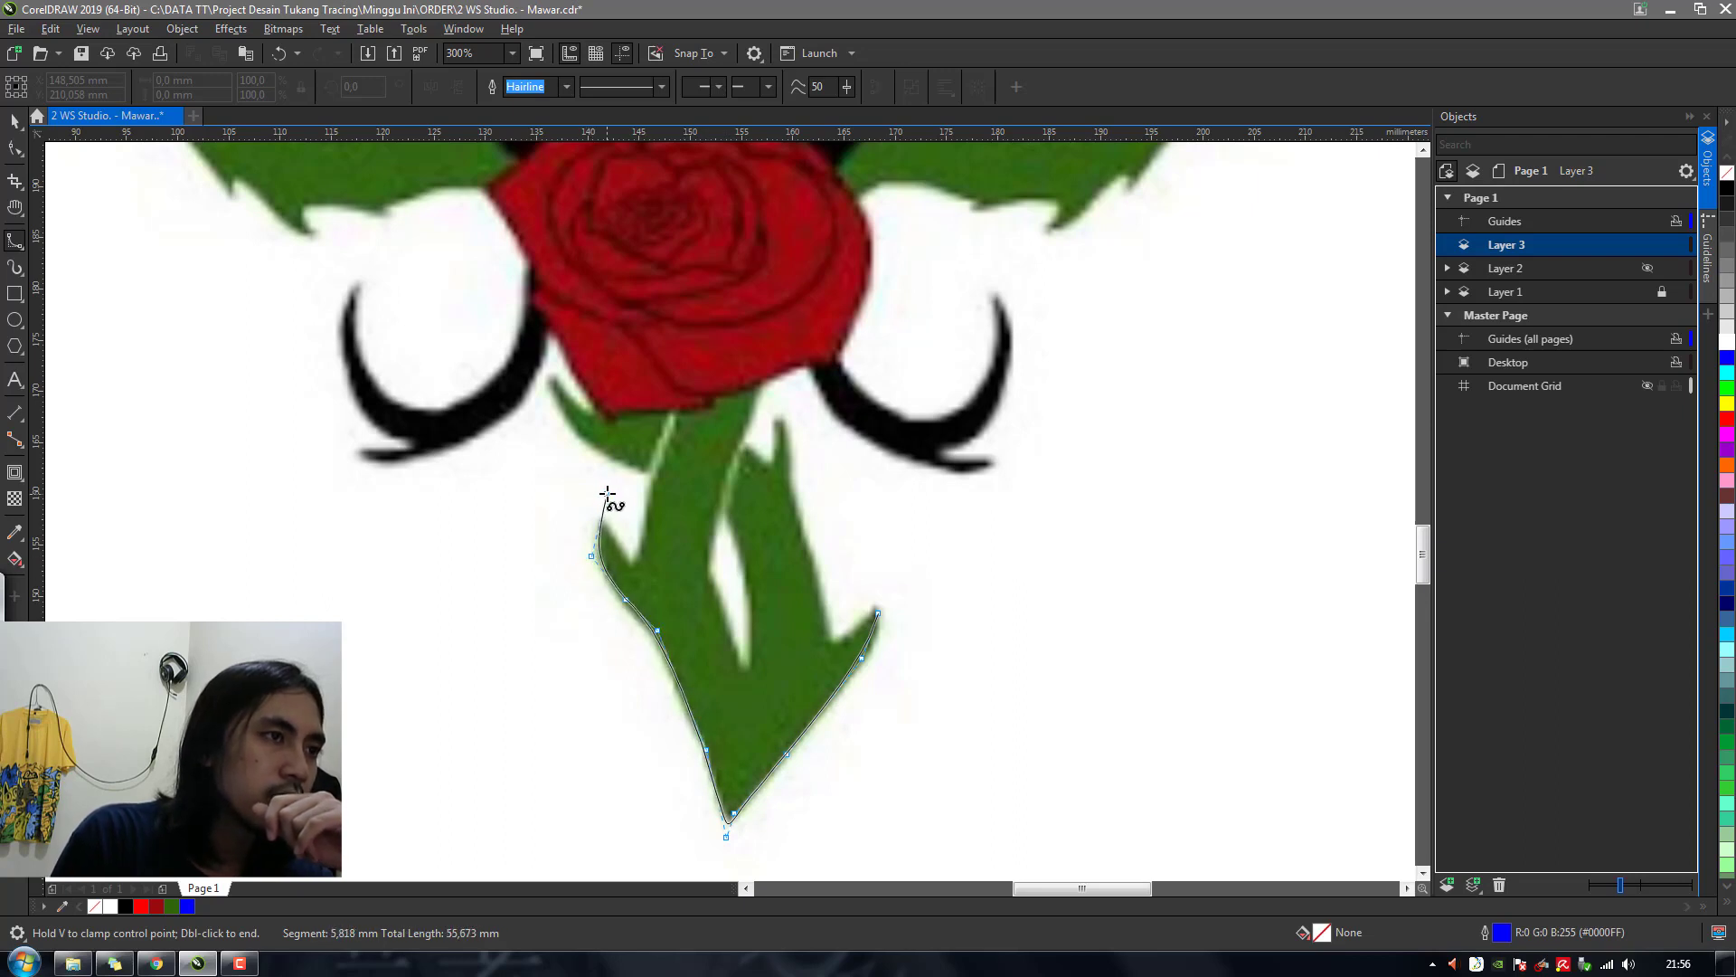
{"action": "left_click", "coordinate": [631, 578]}
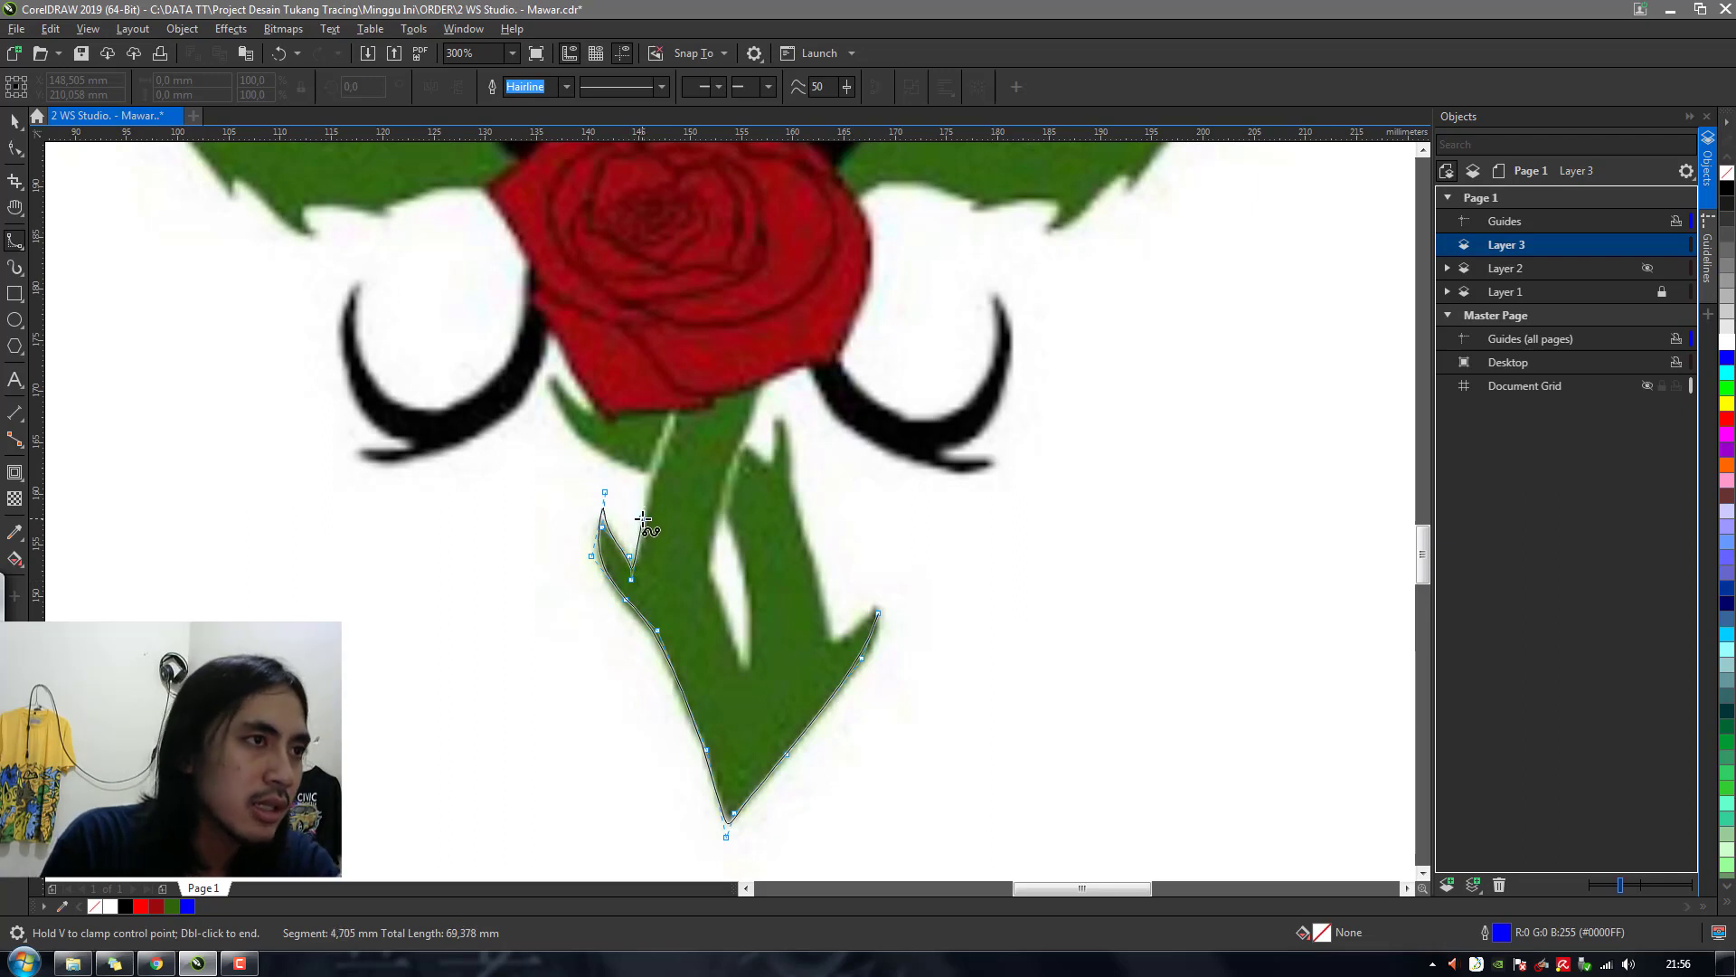
{"action": "left_click", "coordinate": [654, 461]}
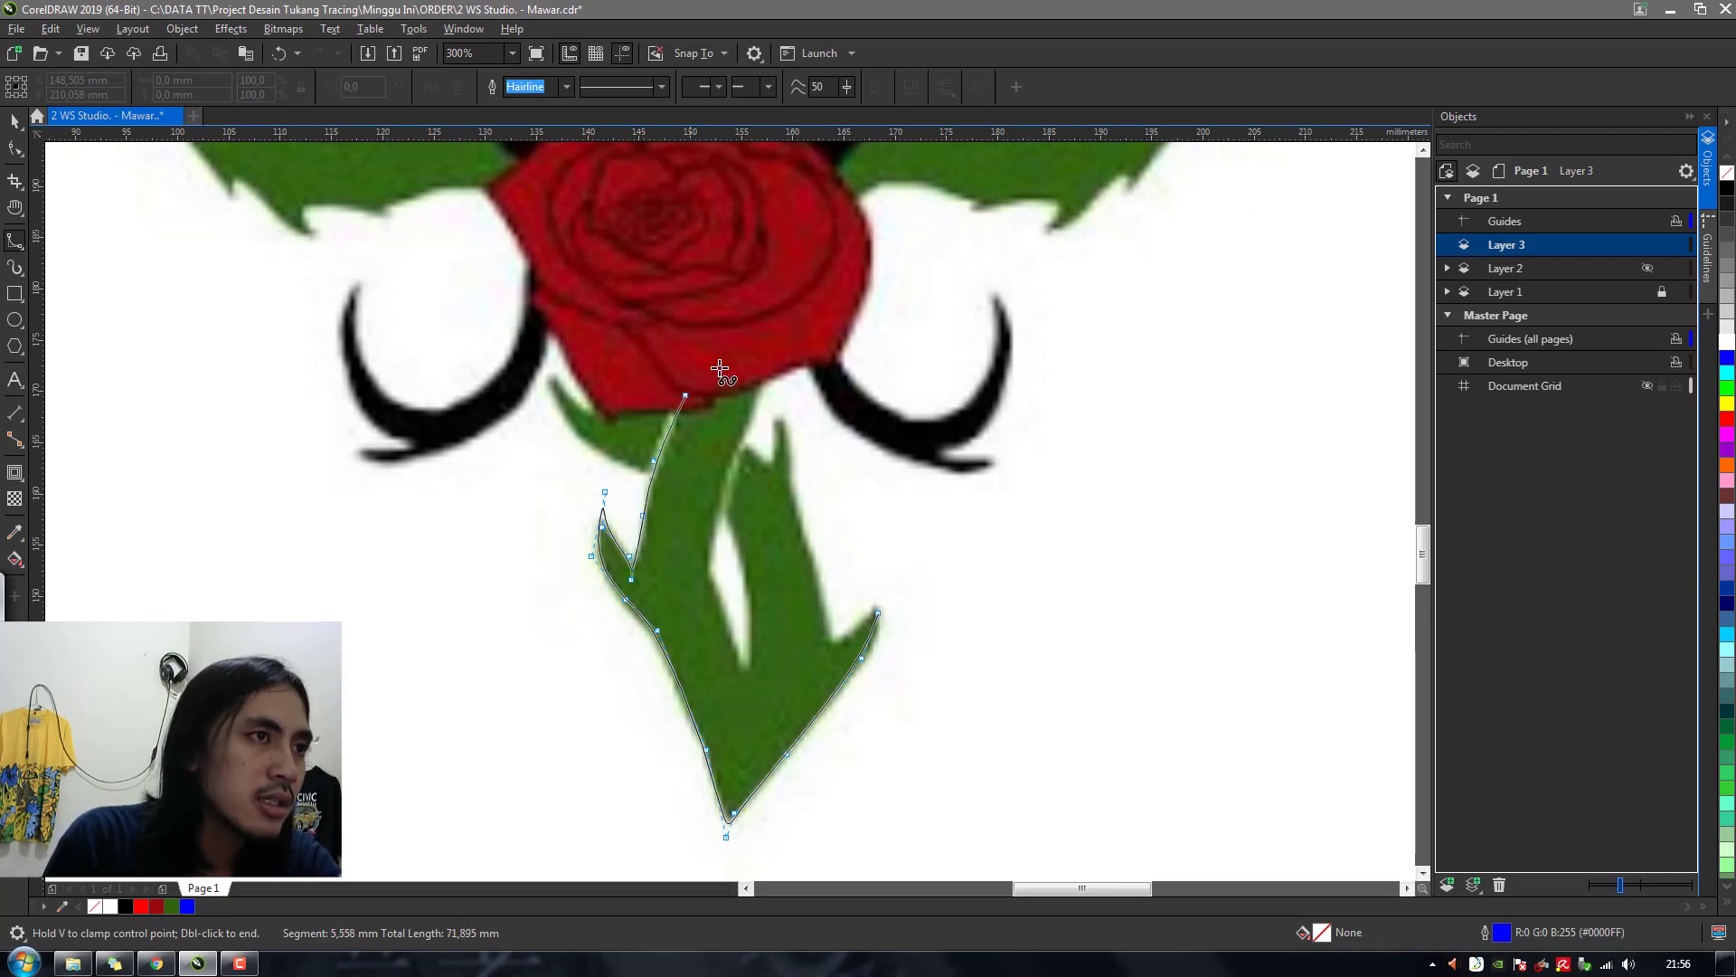
{"action": "left_click", "coordinate": [702, 322]}
{"action": "left_click", "coordinate": [766, 326]}
{"action": "left_click", "coordinate": [768, 345]}
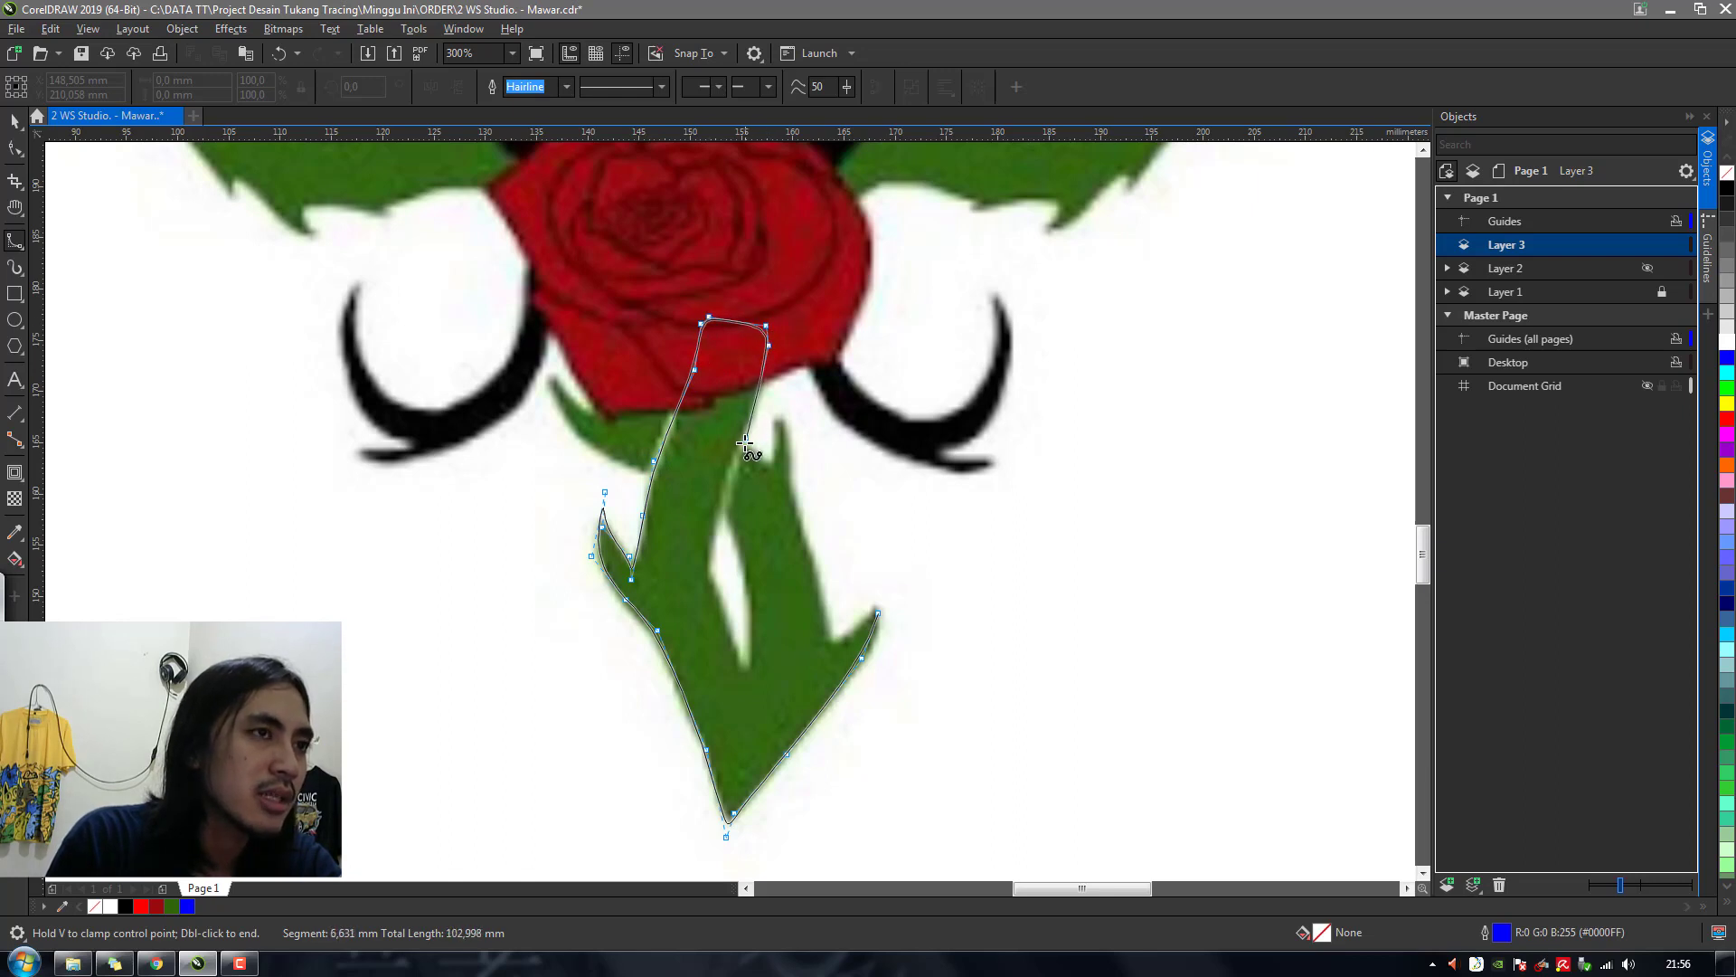
Trace the stem's inner edge down from the rose and around the narrow white gap between its two branches
{"action": "left_click", "coordinate": [743, 437]}
{"action": "left_click", "coordinate": [708, 537]}
{"action": "left_click", "coordinate": [703, 570]}
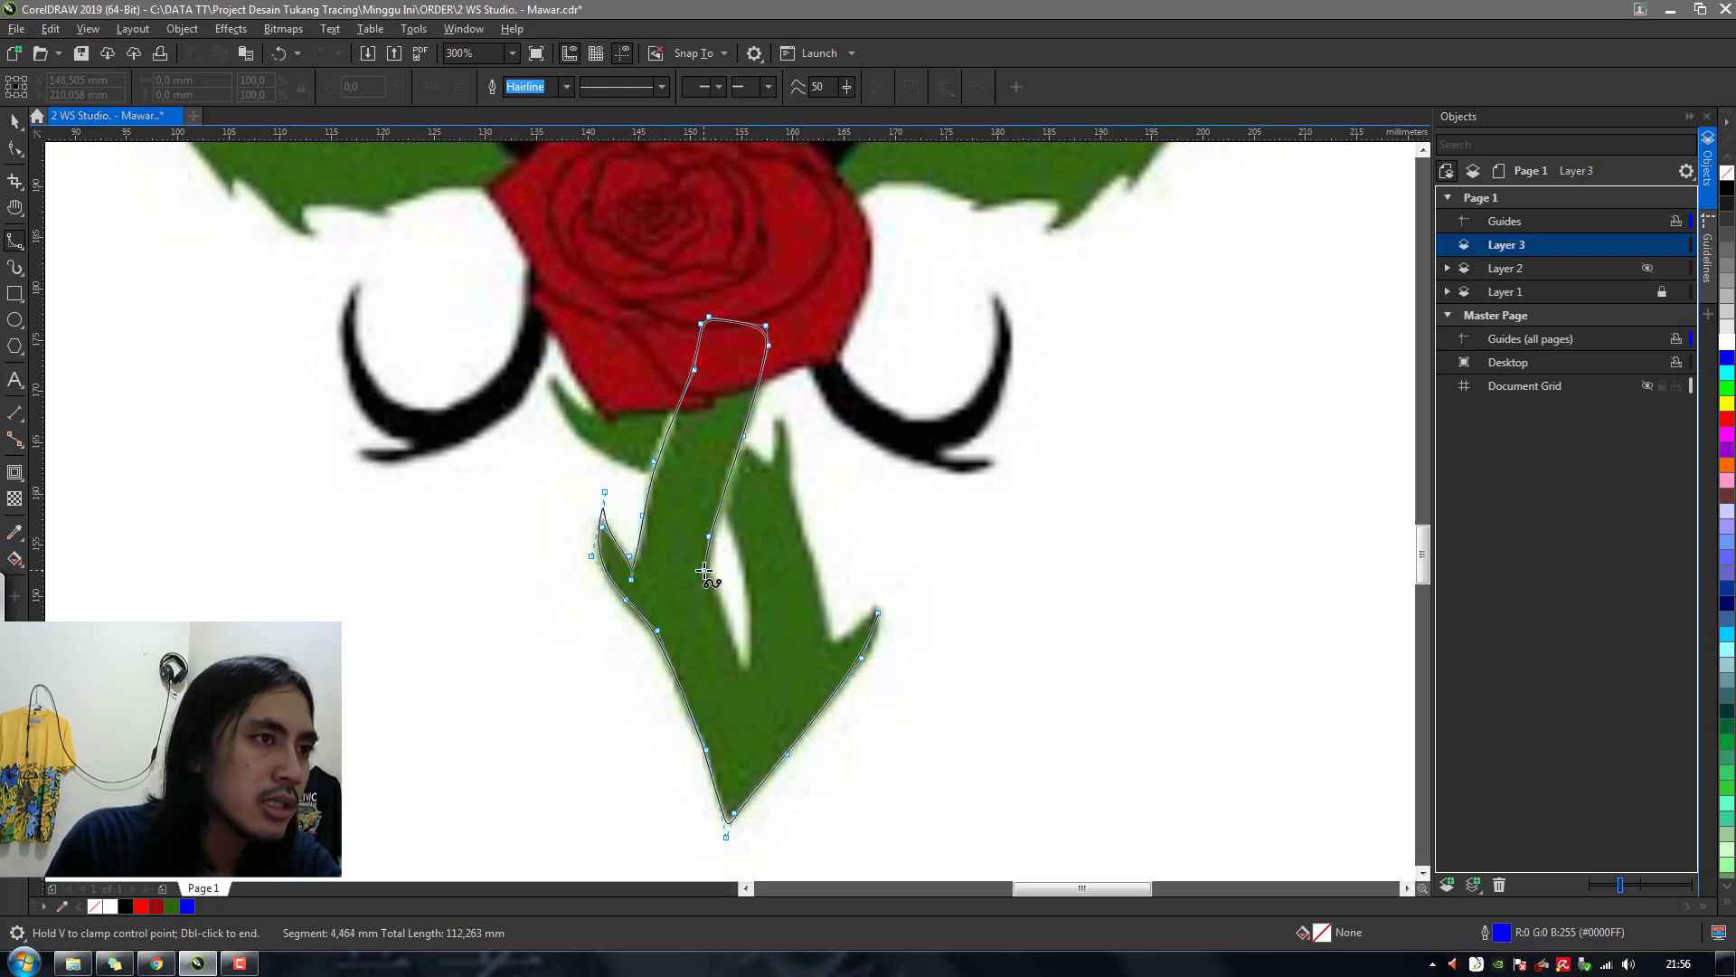
{"action": "left_click", "coordinate": [717, 593]}
{"action": "left_click", "coordinate": [731, 655]}
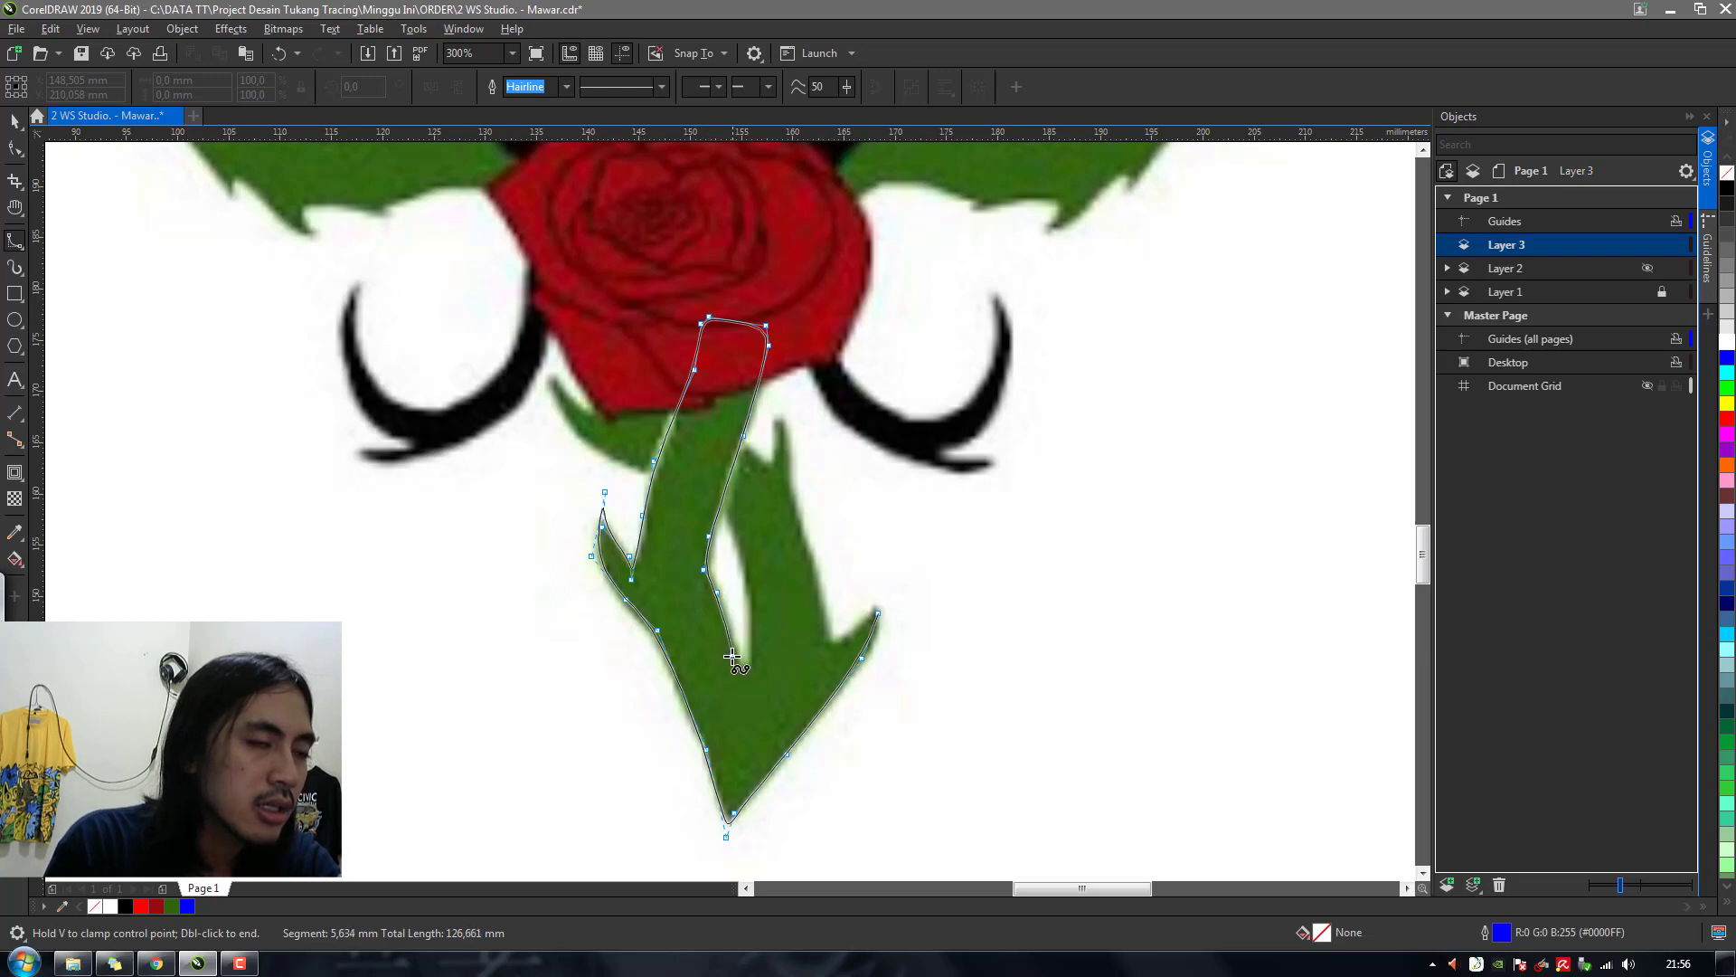
{"action": "left_click", "coordinate": [752, 678]}
{"action": "left_click", "coordinate": [749, 570]}
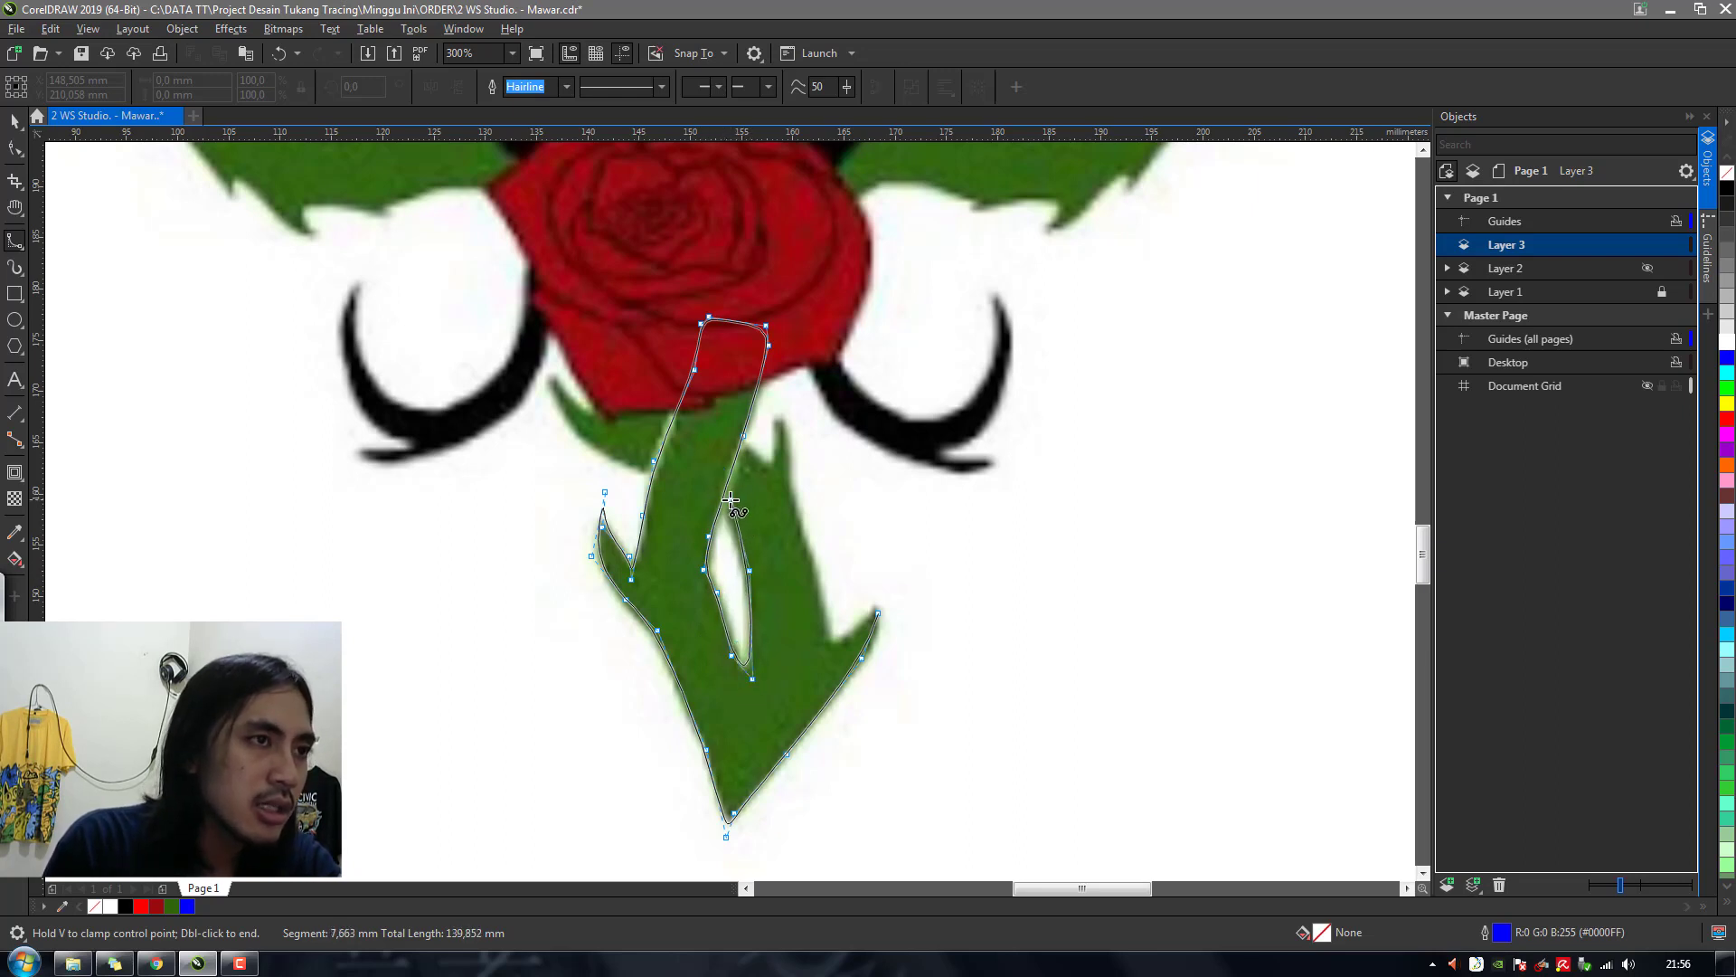
{"action": "left_click", "coordinate": [728, 504]}
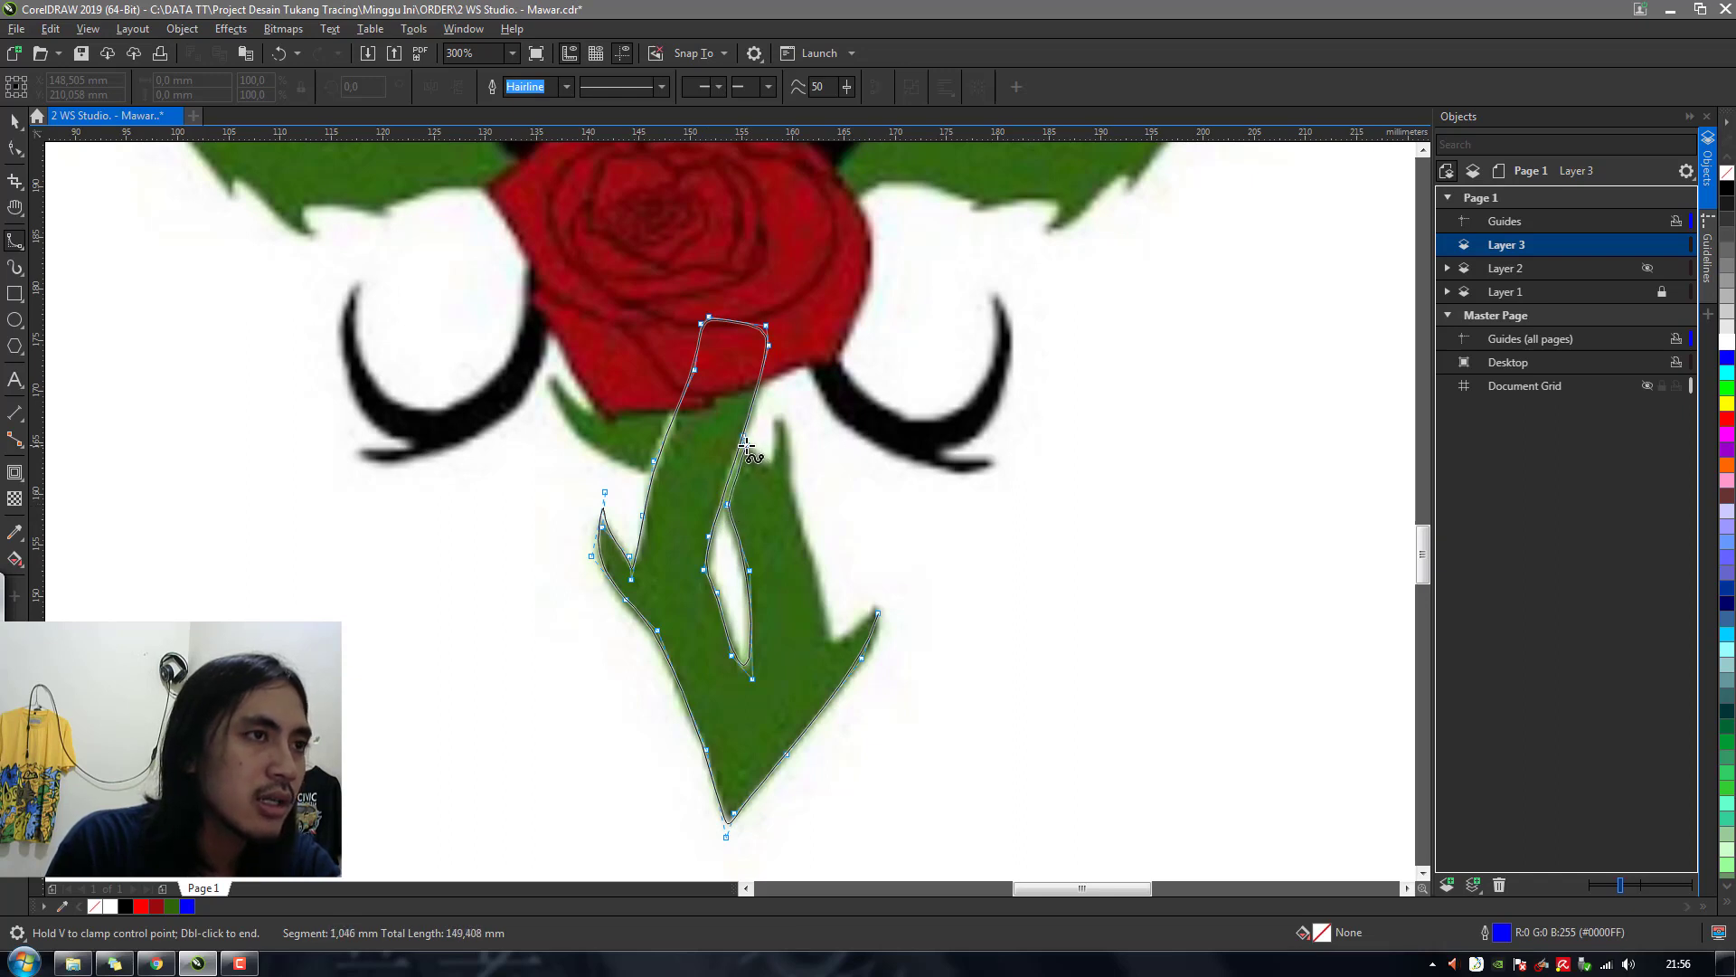
Trace the right branch's outer edge down to the right thorn and close the stem outline, about 28 by 49 mm
{"action": "left_click", "coordinate": [745, 444]}
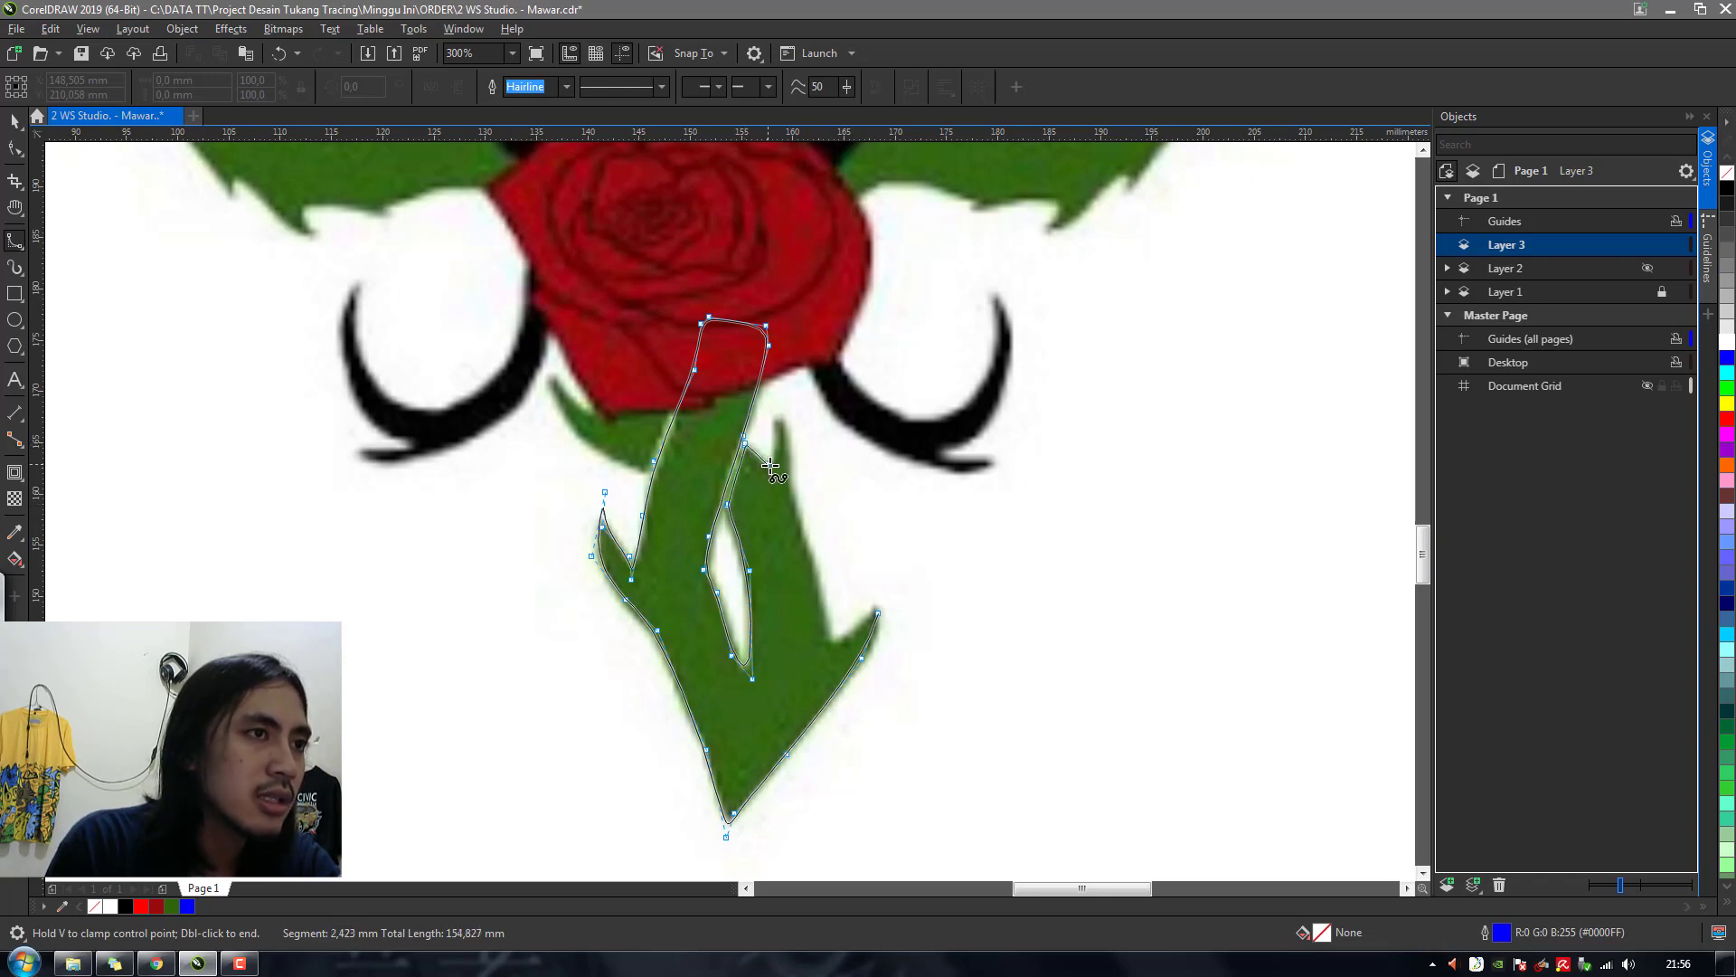
{"action": "left_click", "coordinate": [792, 483]}
{"action": "left_click", "coordinate": [822, 593]}
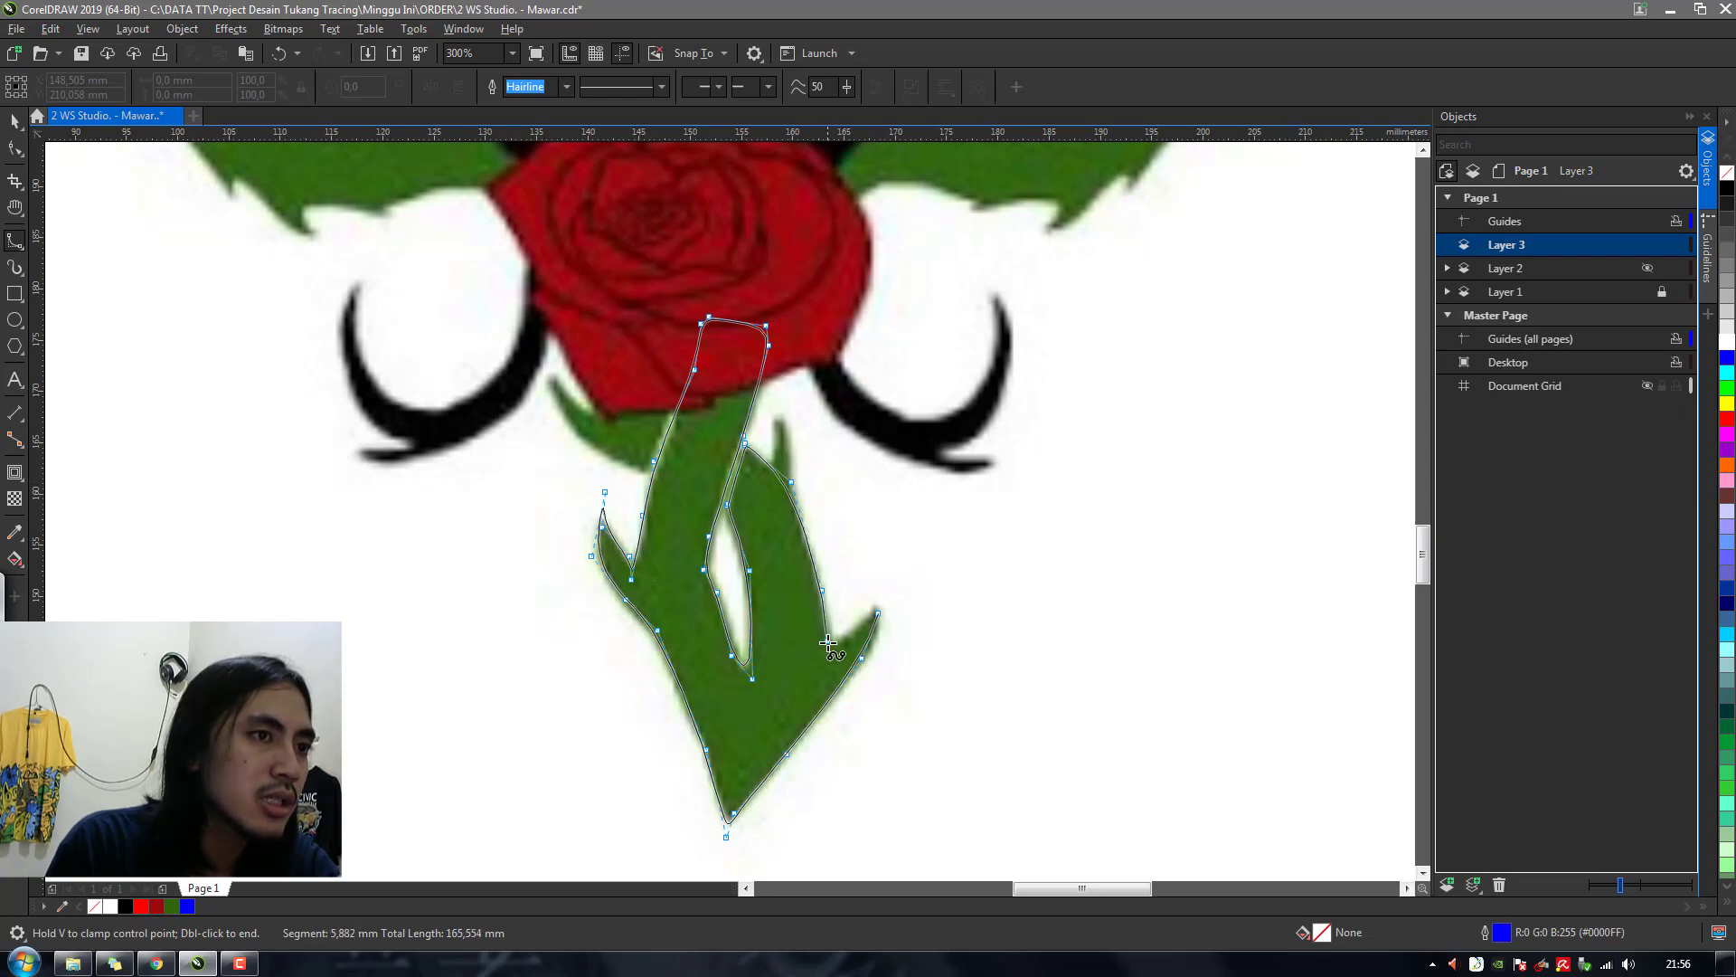
{"action": "left_click", "coordinate": [828, 642]}
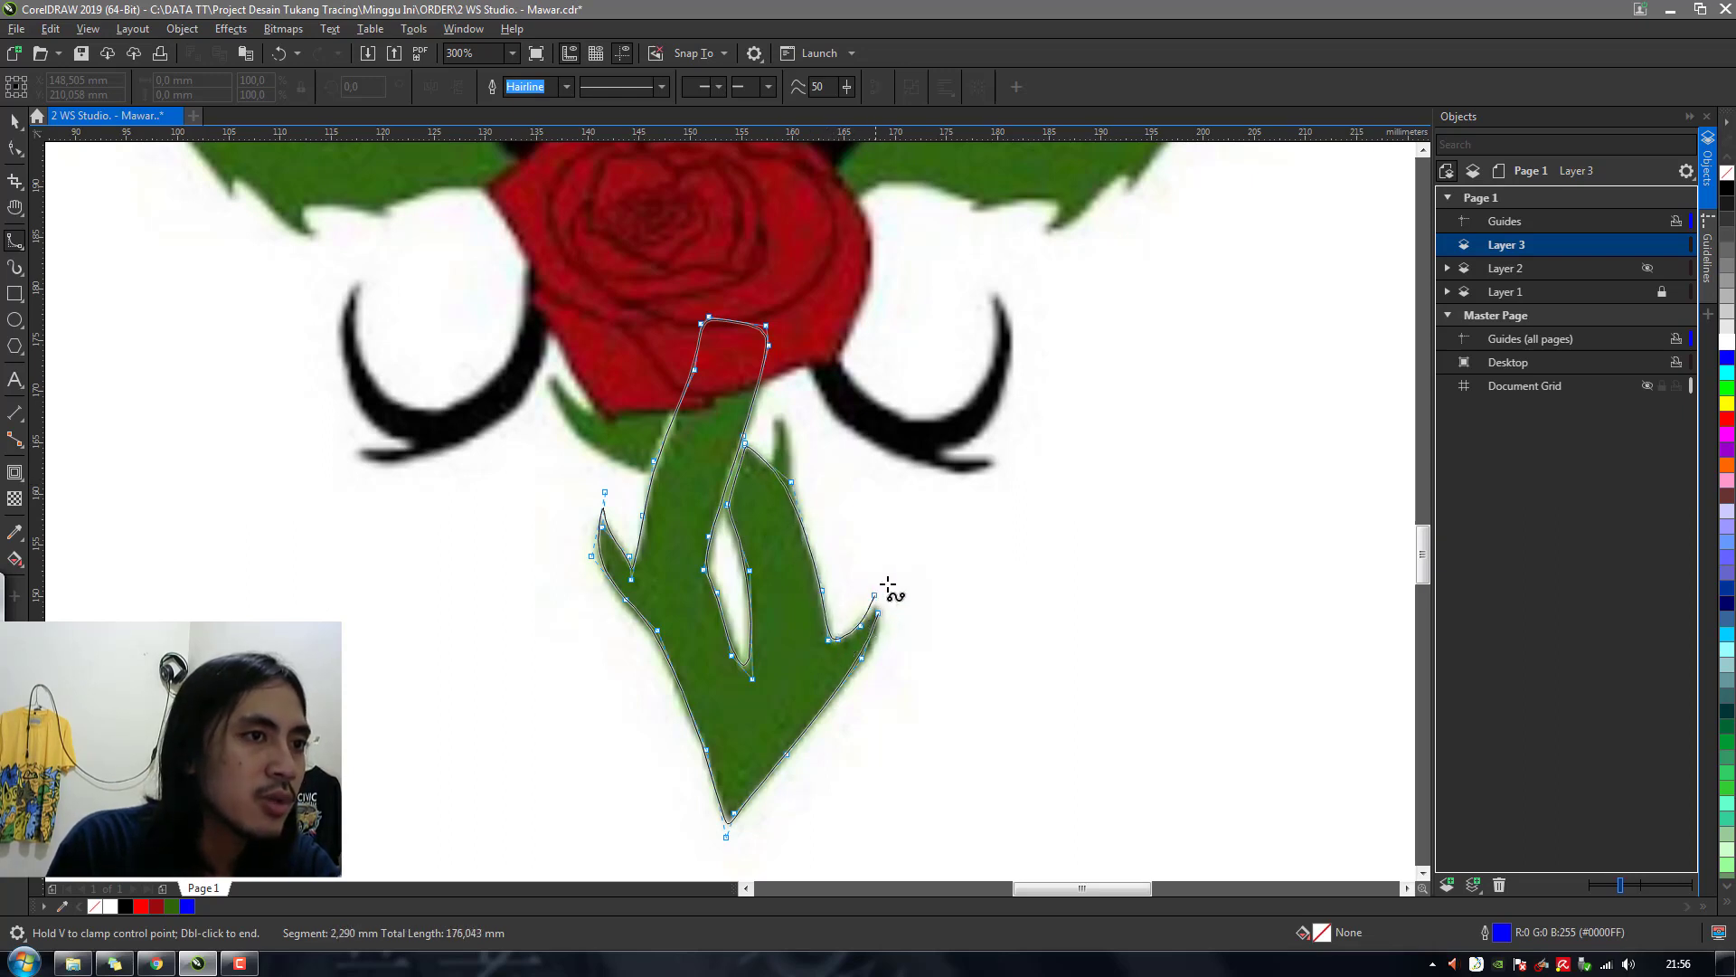
{"action": "left_click", "coordinate": [875, 622]}
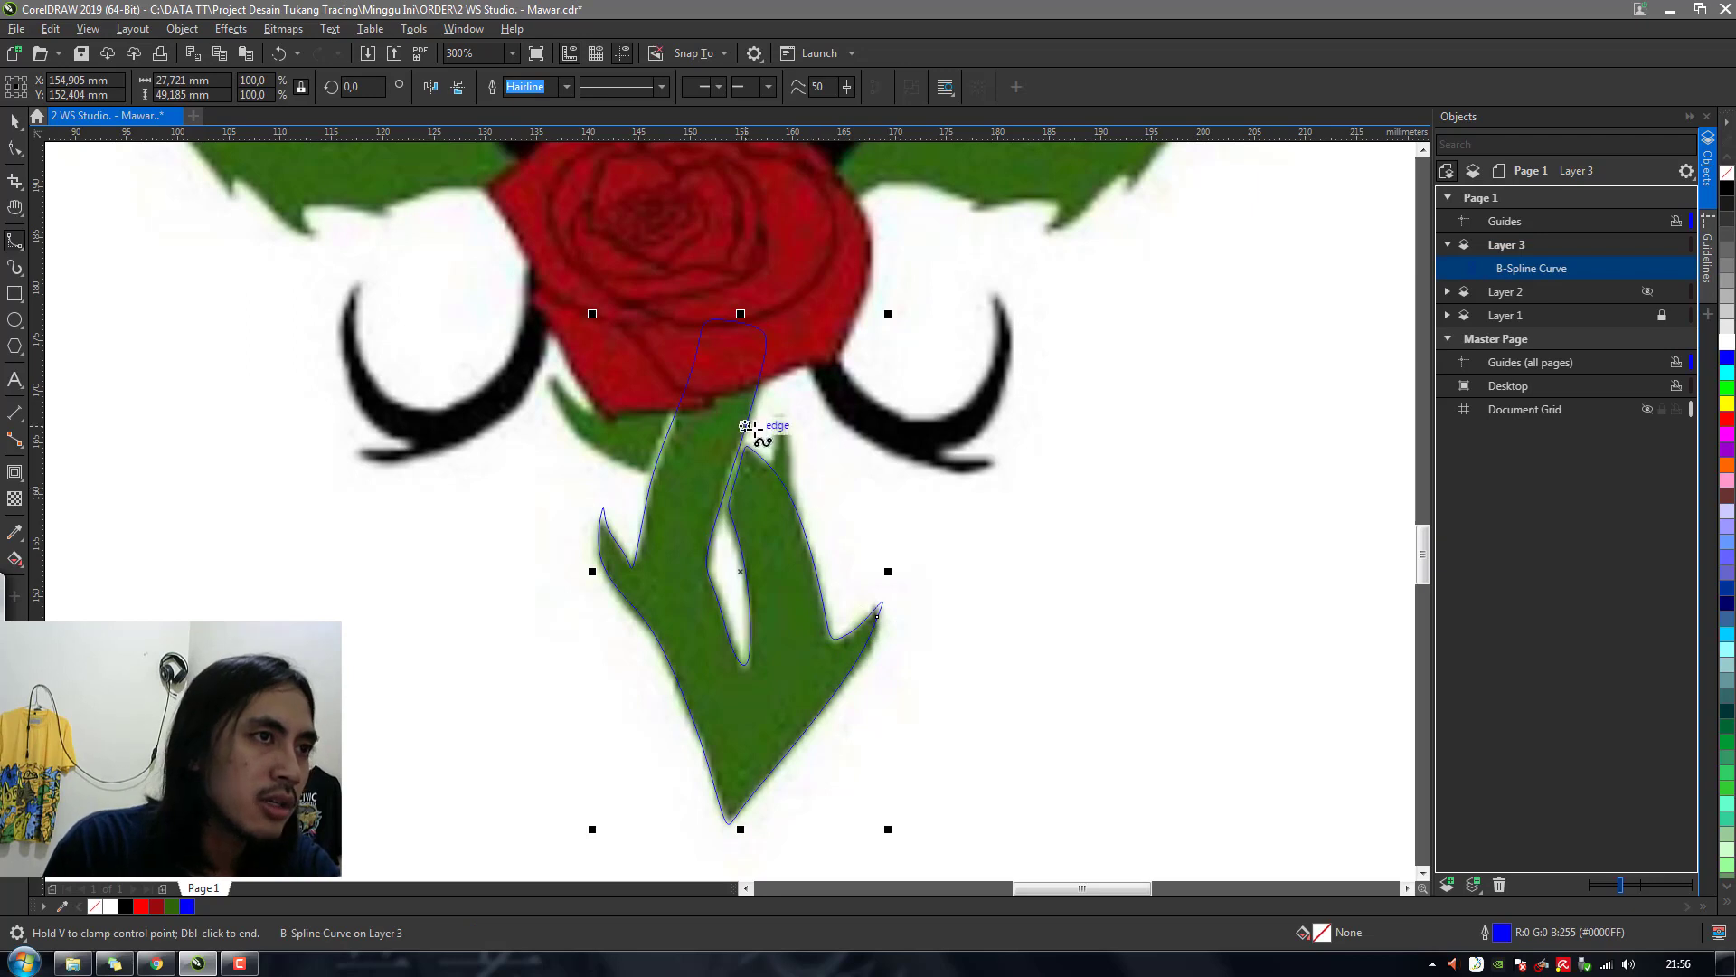
Trace the small thorn on the upper right branch as a closed B-spline about 3 by 9 mm, overlapping the stem
{"action": "scroll", "coordinate": [797, 438], "scroll_direction": "up", "scroll_amount": 2}
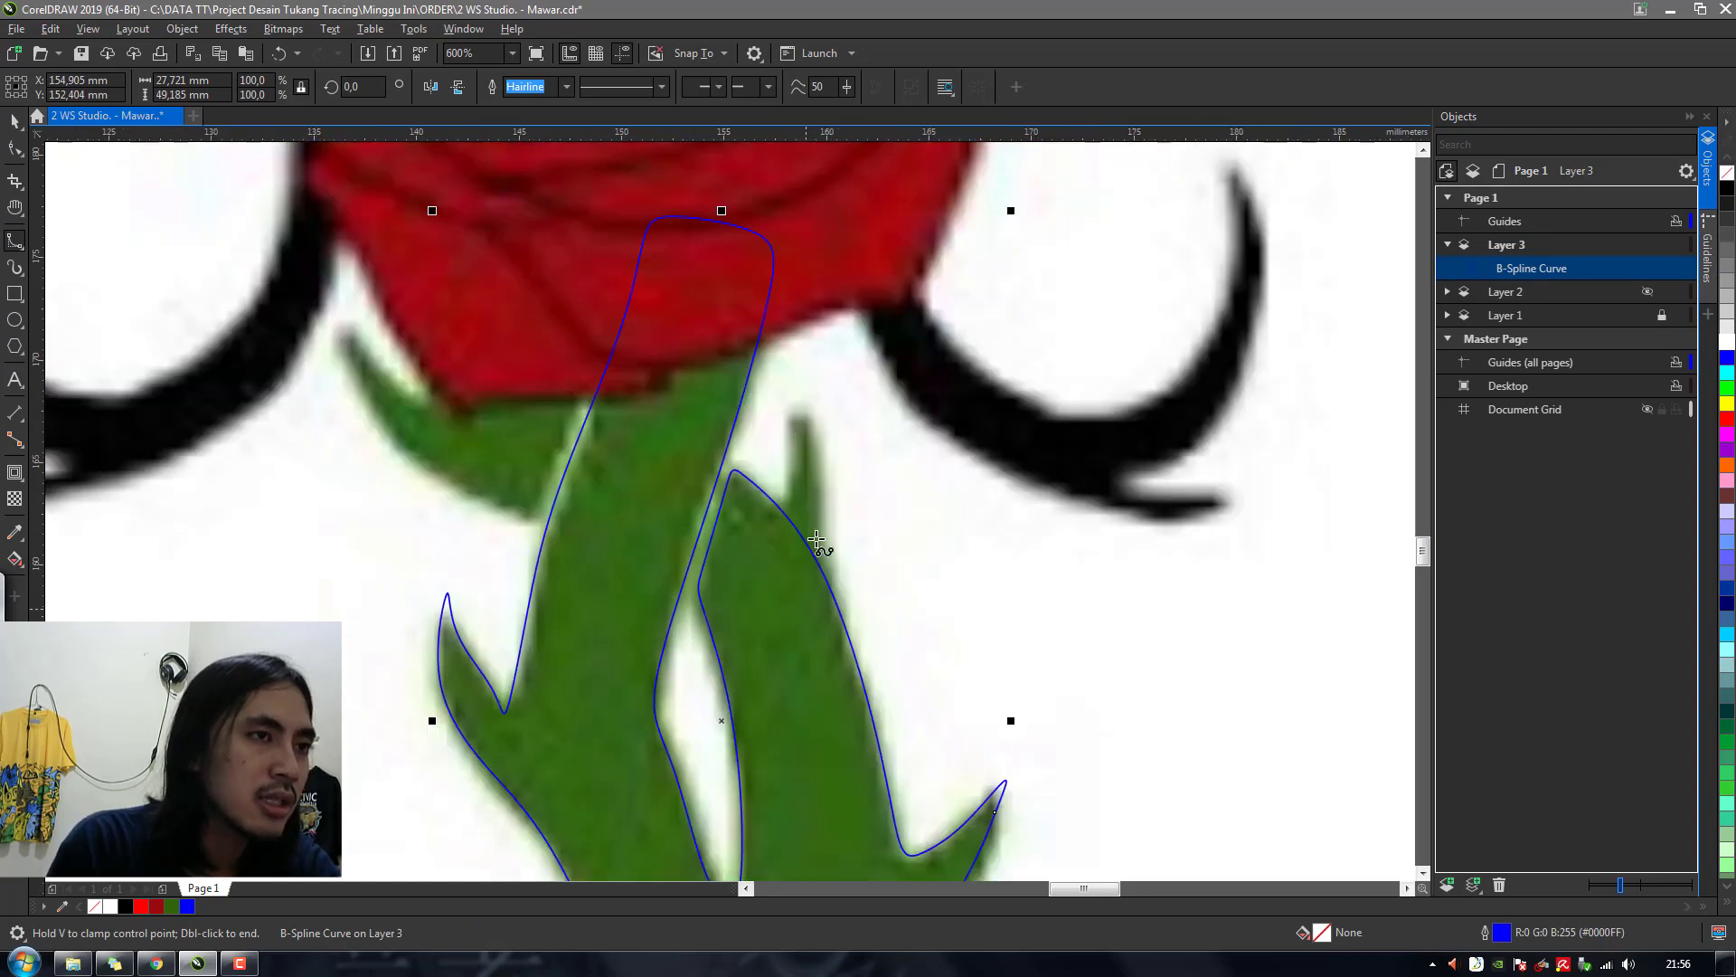
{"action": "left_click", "coordinate": [805, 608]}
{"action": "left_click", "coordinate": [825, 513]}
{"action": "left_click", "coordinate": [795, 395]}
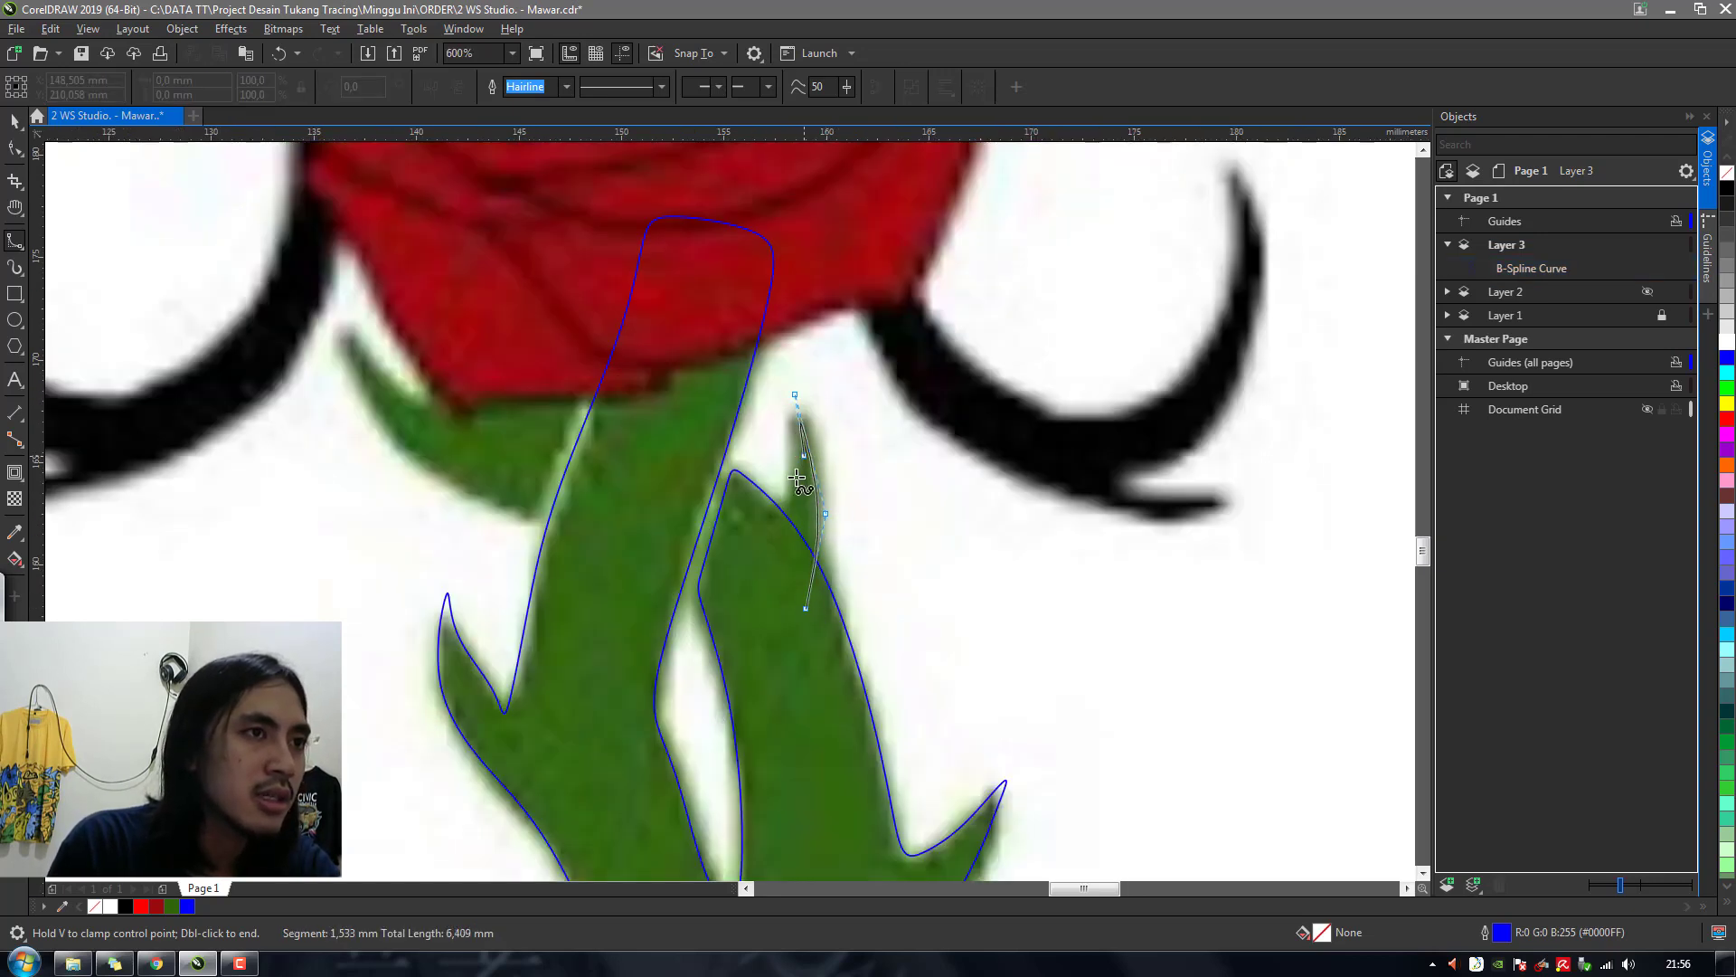
{"action": "left_click", "coordinate": [776, 538]}
{"action": "left_click", "coordinate": [752, 527]}
{"action": "left_click", "coordinate": [773, 606]}
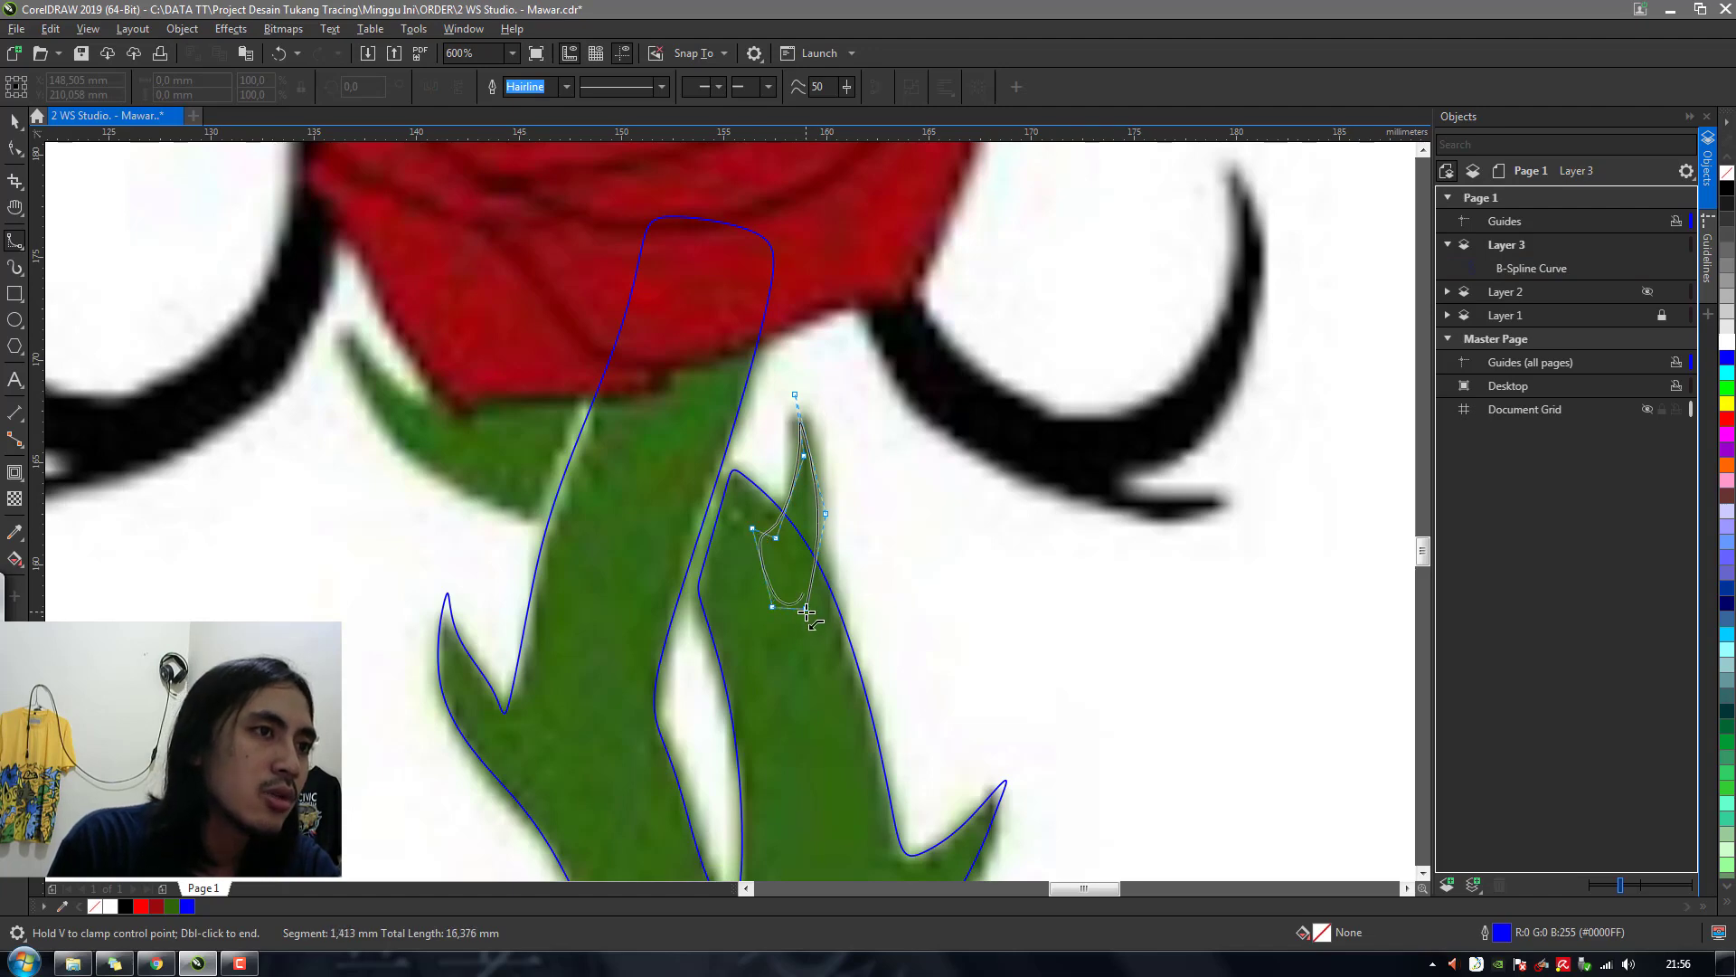
{"action": "left_click", "coordinate": [806, 607]}
Trace the small green leaf left of the stem as a closed B-spline about 12 by 13 mm, extending beneath the rose
{"action": "scroll", "coordinate": [812, 565], "scroll_direction": "down", "scroll_amount": 2}
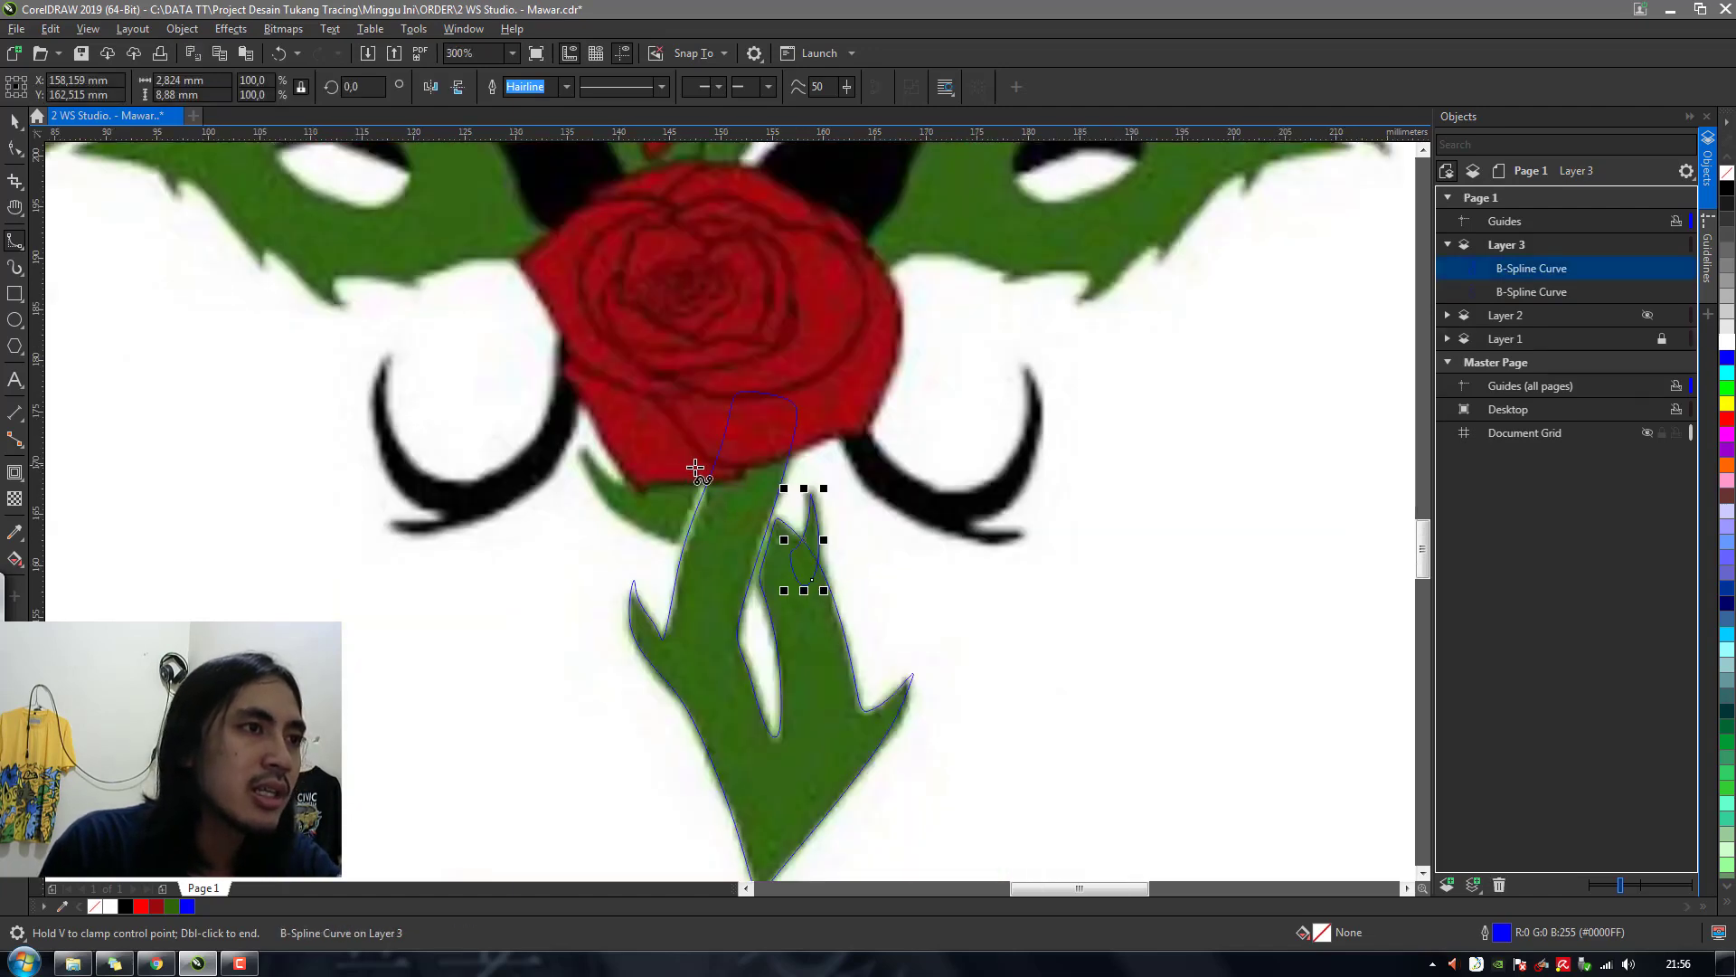
{"action": "scroll", "coordinate": [734, 484], "scroll_direction": "up", "scroll_amount": 2}
{"action": "left_click", "coordinate": [717, 406]}
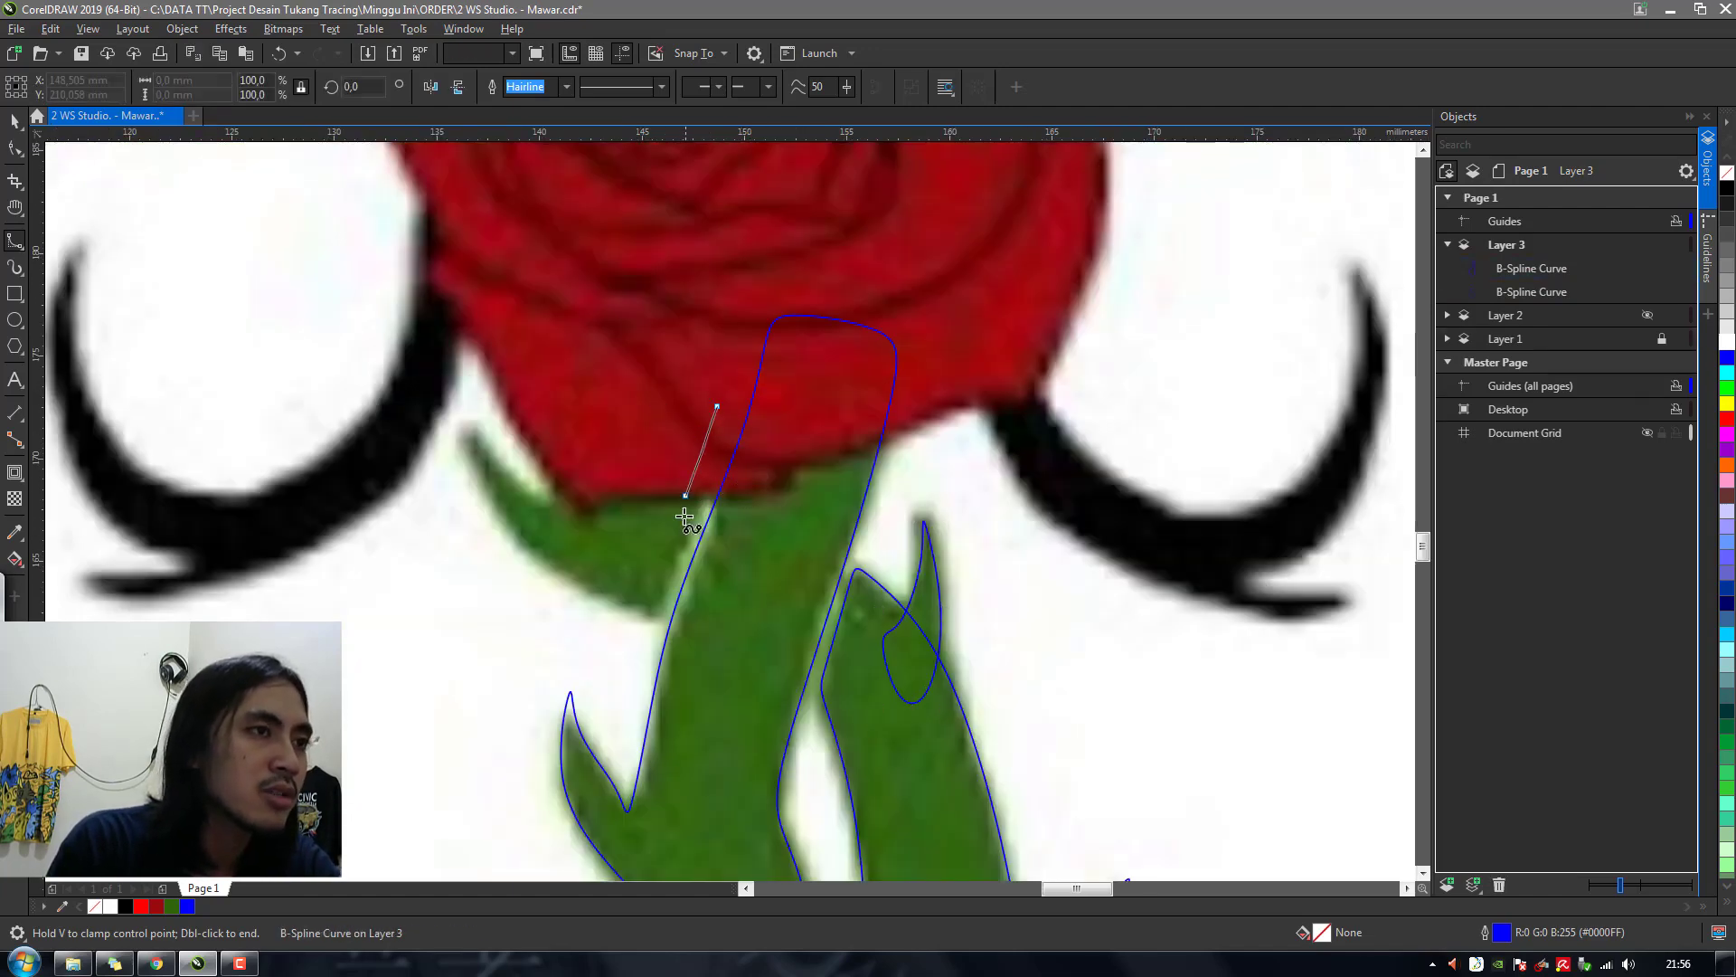
{"action": "left_click", "coordinate": [681, 534]}
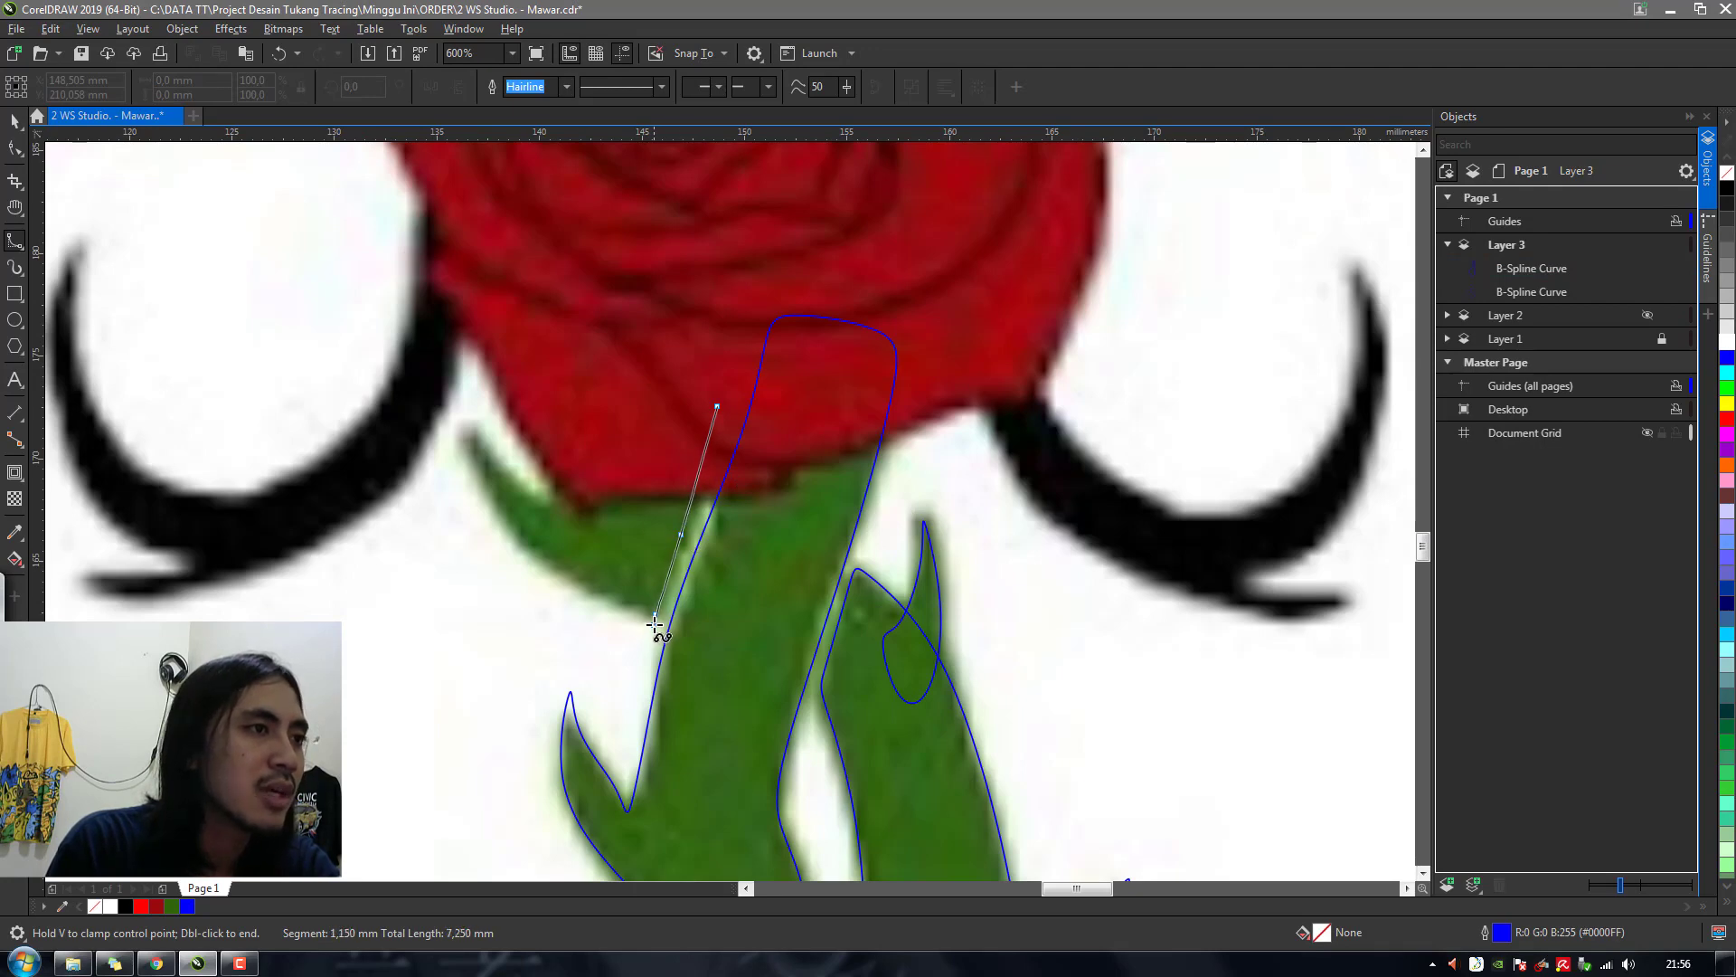
{"action": "left_click", "coordinate": [653, 623]}
{"action": "left_click", "coordinate": [508, 539]}
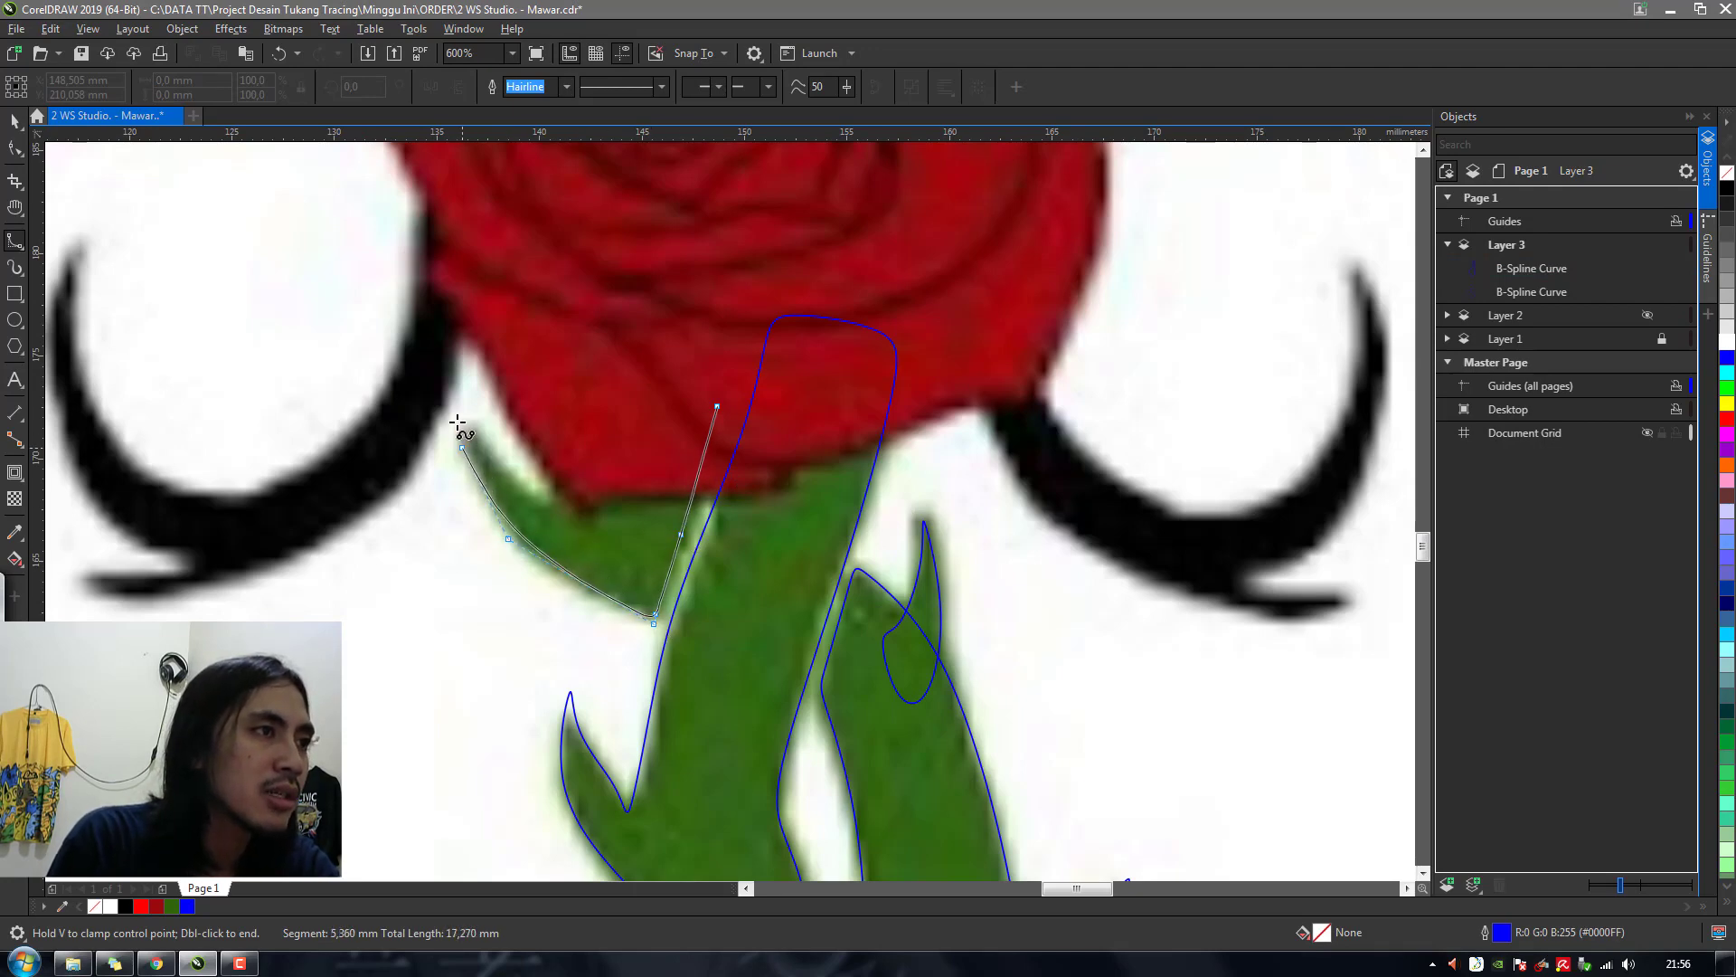
{"action": "left_click", "coordinate": [459, 396]}
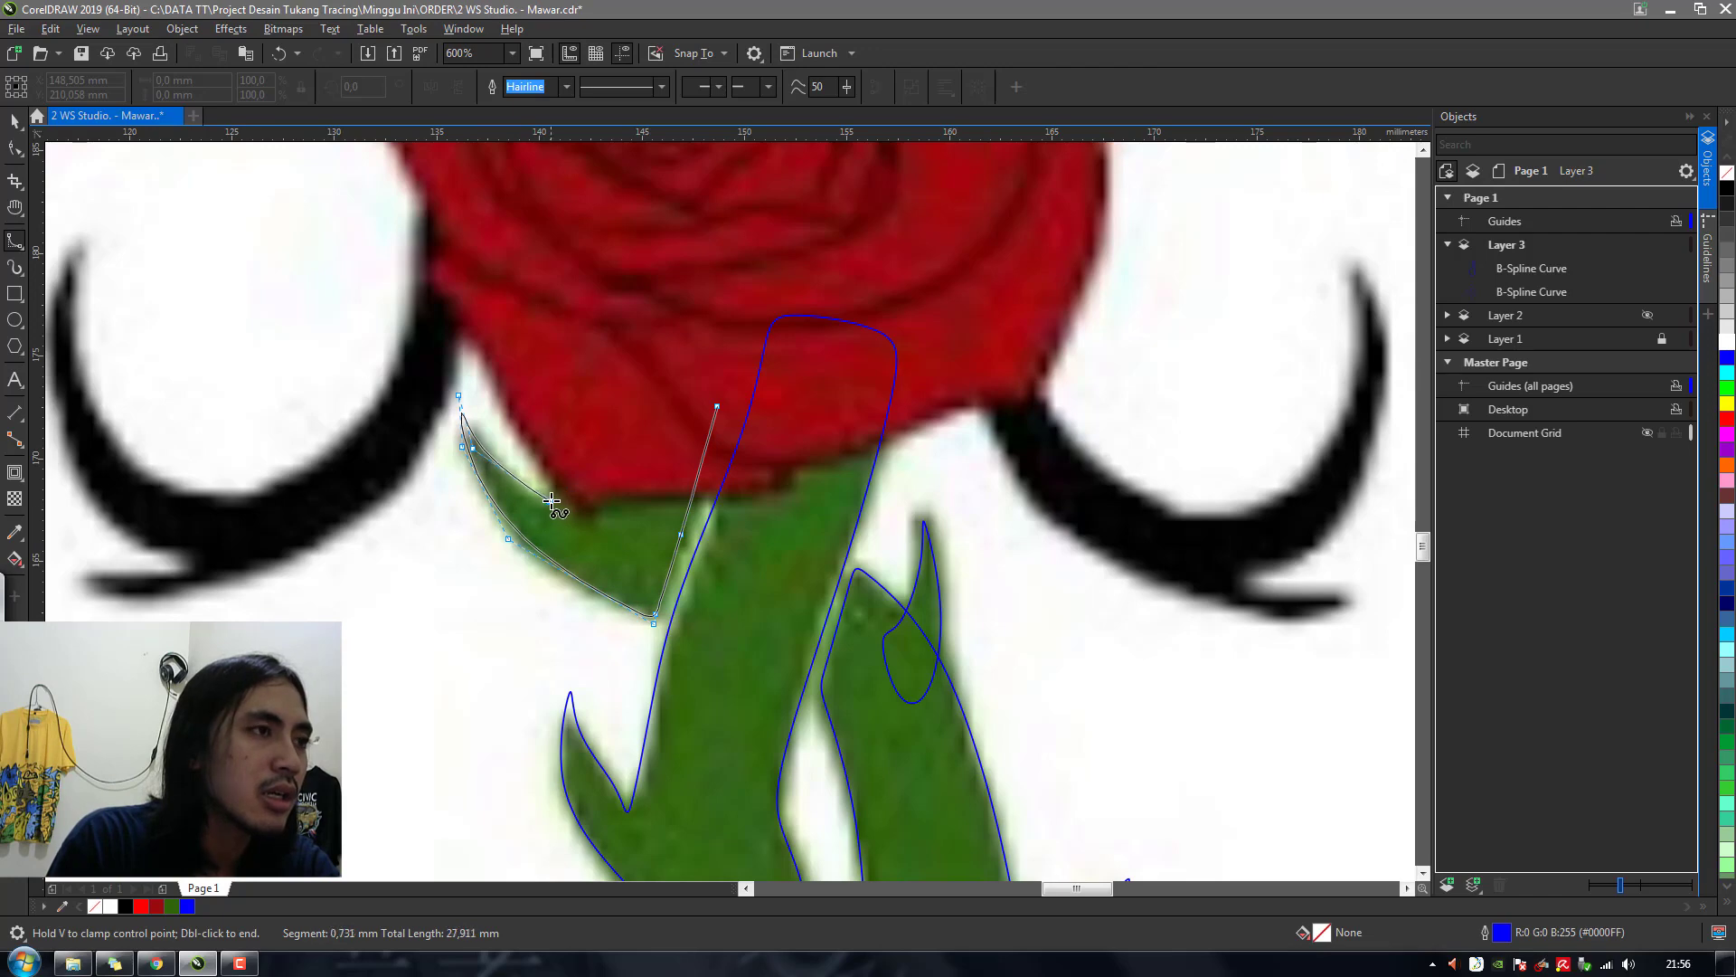
{"action": "left_click", "coordinate": [571, 429]}
{"action": "left_click", "coordinate": [664, 338]}
{"action": "left_click", "coordinate": [717, 353]}
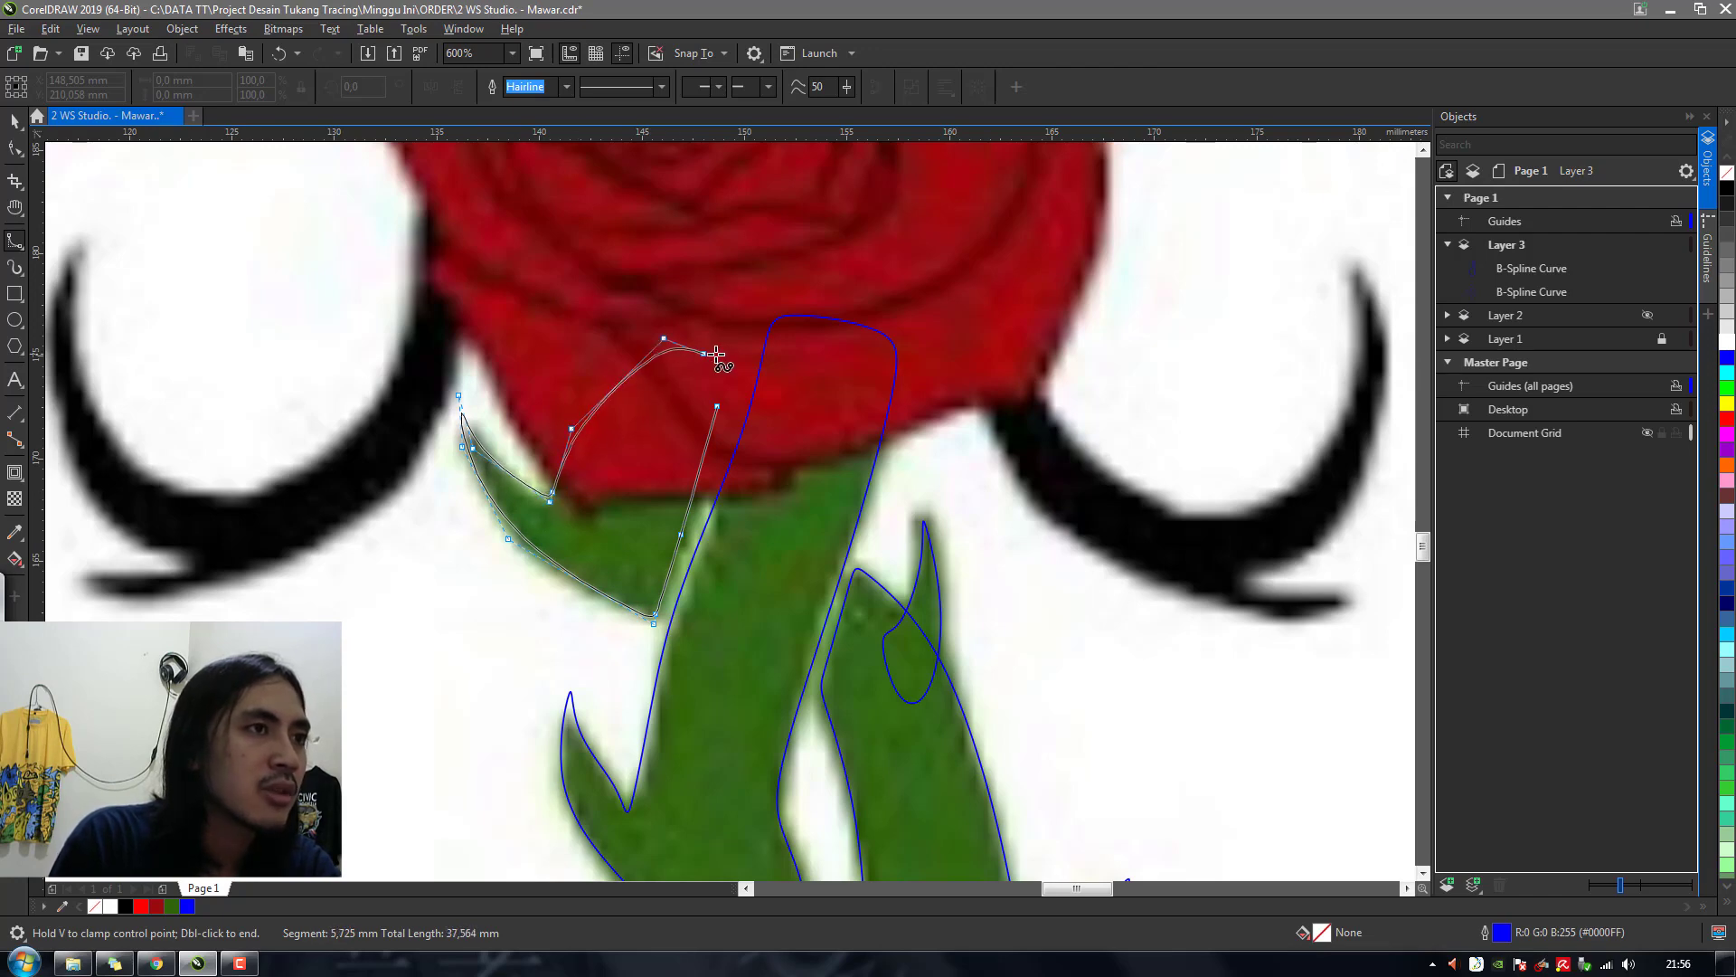
{"action": "double_click", "coordinate": [716, 405]}
Reshape the small leaf curve's rounded top by shifting its right control point outward and adding control points to tighten the corners
{"action": "scroll", "coordinate": [723, 407], "scroll_direction": "down", "scroll_amount": 3}
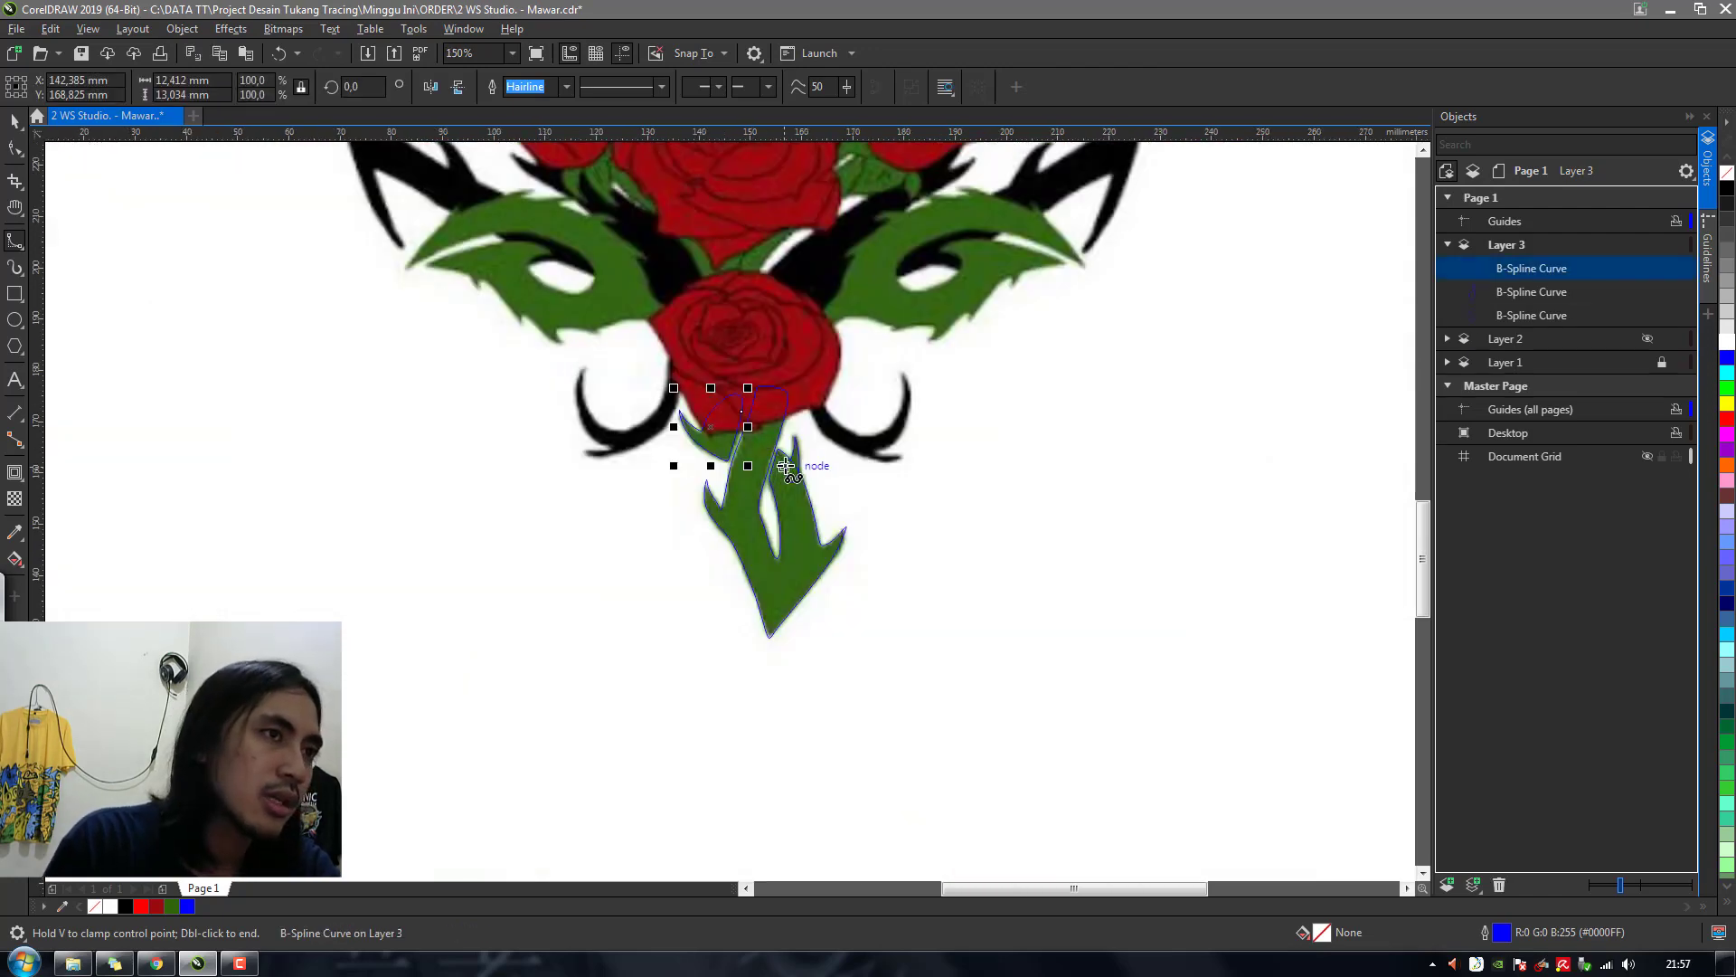
{"action": "scroll", "coordinate": [737, 398], "scroll_direction": "up", "scroll_amount": 3}
{"action": "scroll", "coordinate": [754, 461], "scroll_direction": "down", "scroll_amount": 3}
{"action": "scroll", "coordinate": [759, 443], "scroll_direction": "up", "scroll_amount": 3}
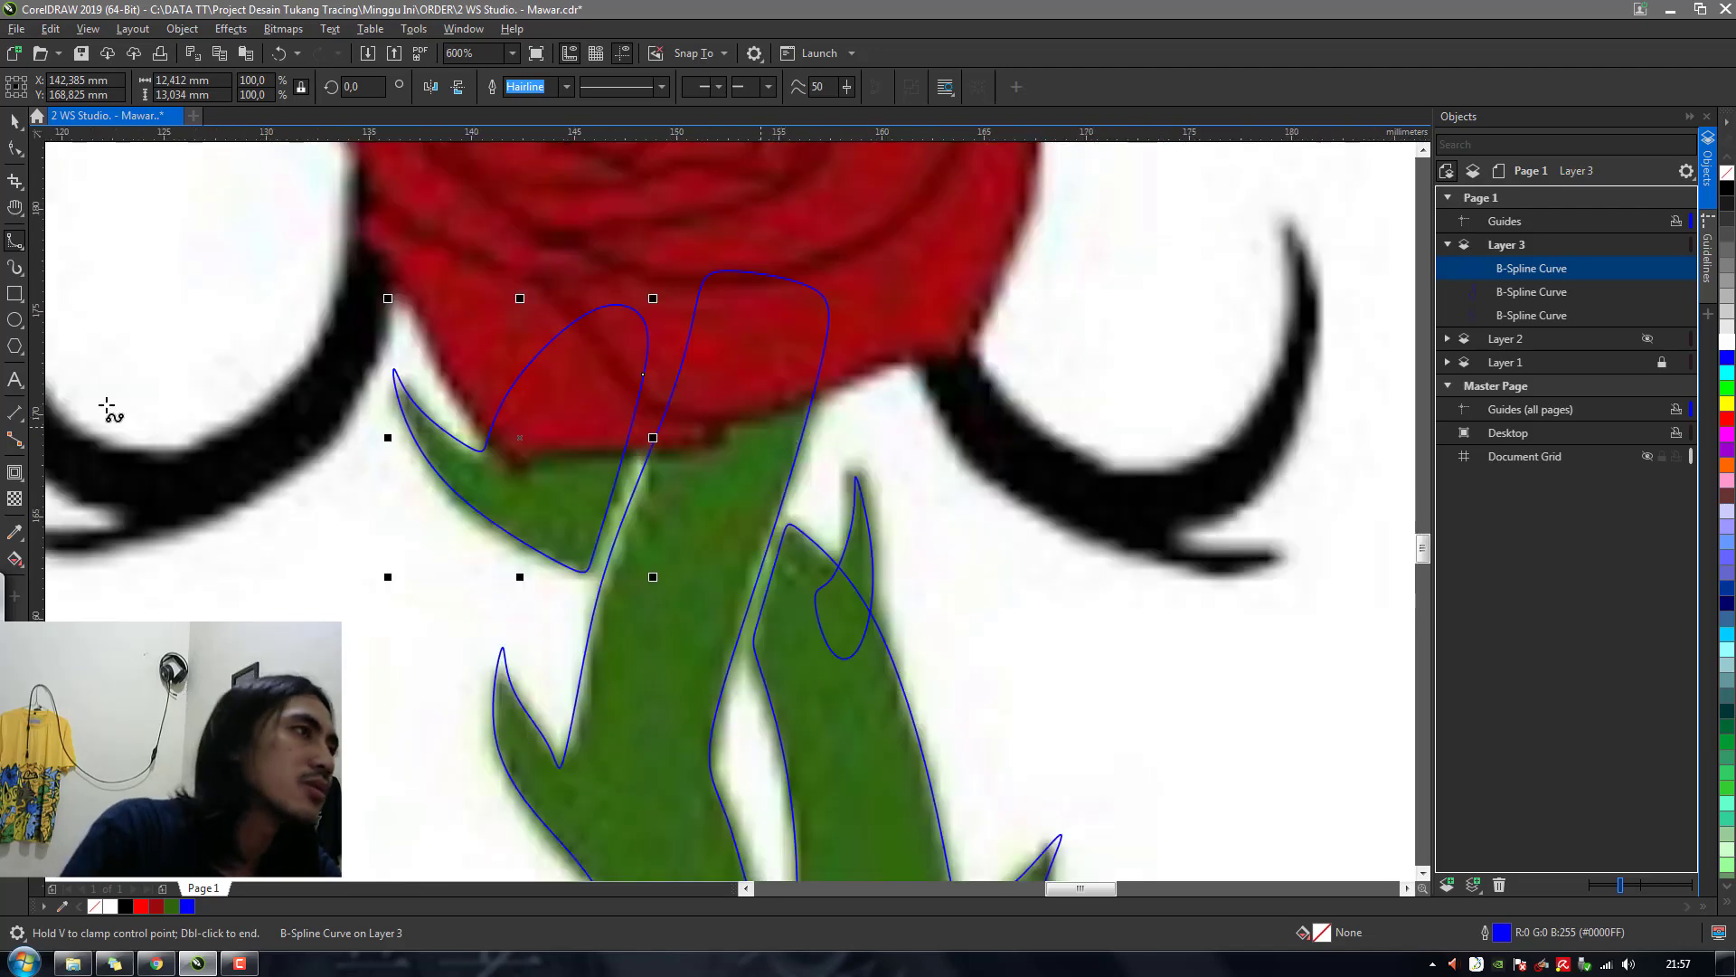
{"action": "left_click", "coordinate": [19, 149]}
{"action": "left_click_drag", "start_coordinate": [651, 363], "coordinate": [663, 373]}
{"action": "left_click", "coordinate": [606, 309]}
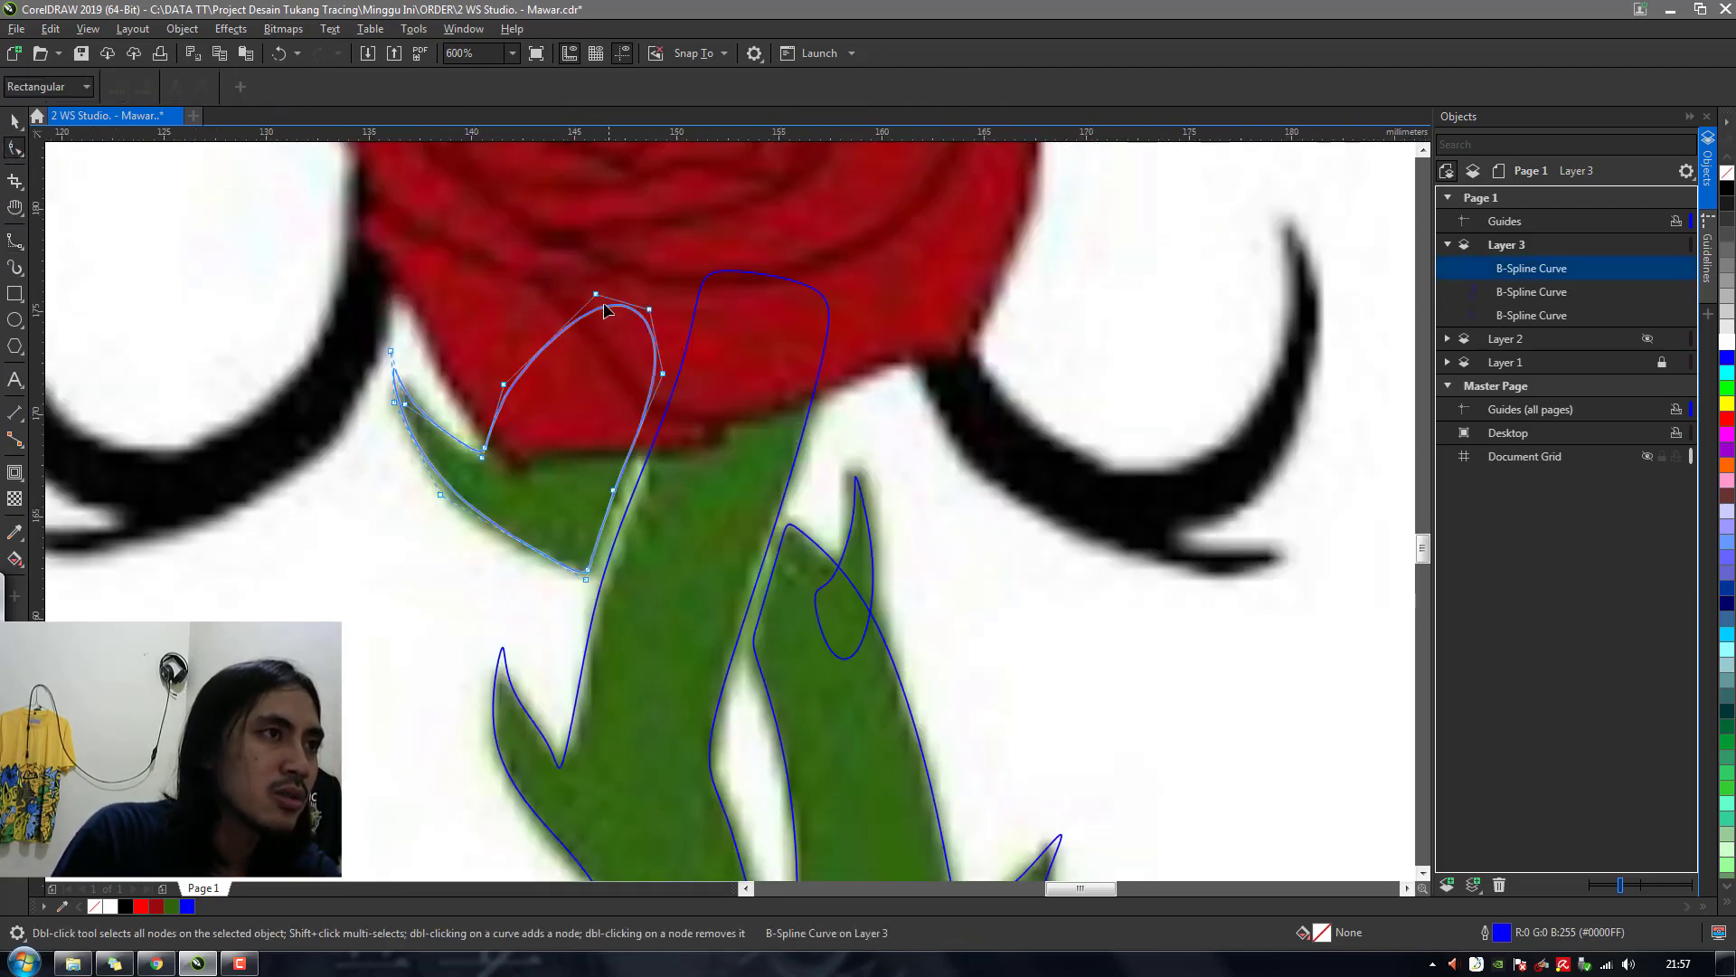
{"action": "double_click", "coordinate": [612, 305]}
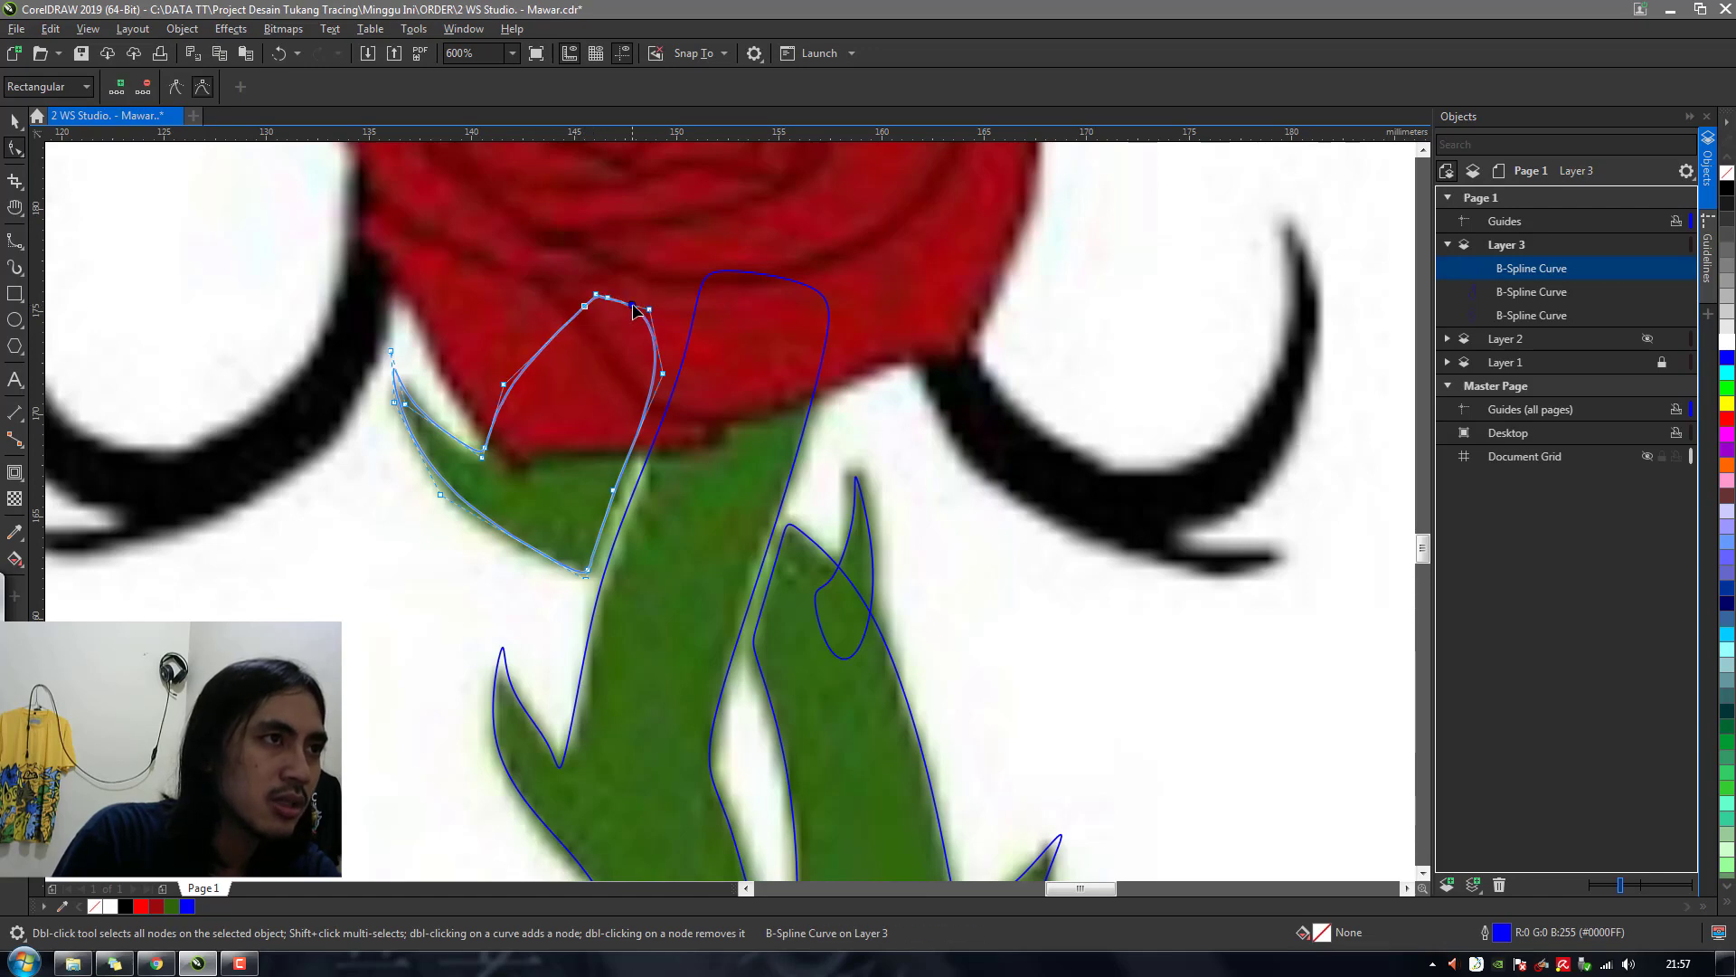
{"action": "double_click", "coordinate": [654, 332]}
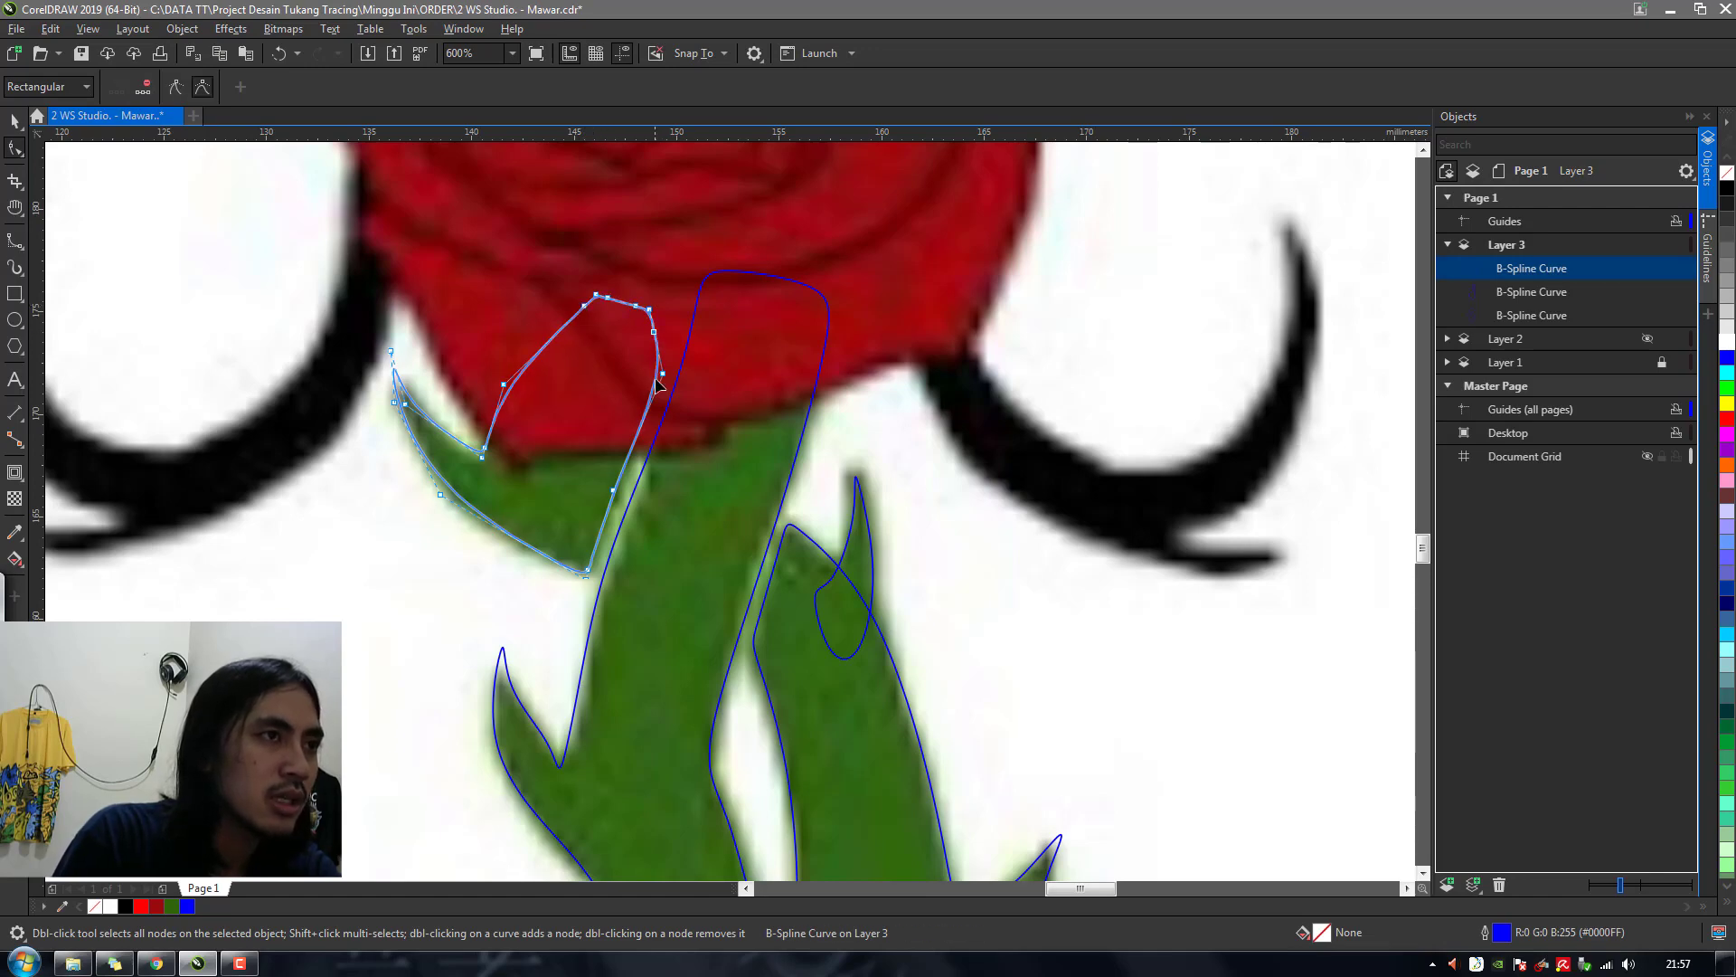
{"action": "left_click", "coordinate": [533, 286]}
Start a B-spline for the large right leaf beneath the lower rose and trace its inner edge up past the small notch
{"action": "scroll", "coordinate": [587, 344], "scroll_direction": "down", "scroll_amount": 3}
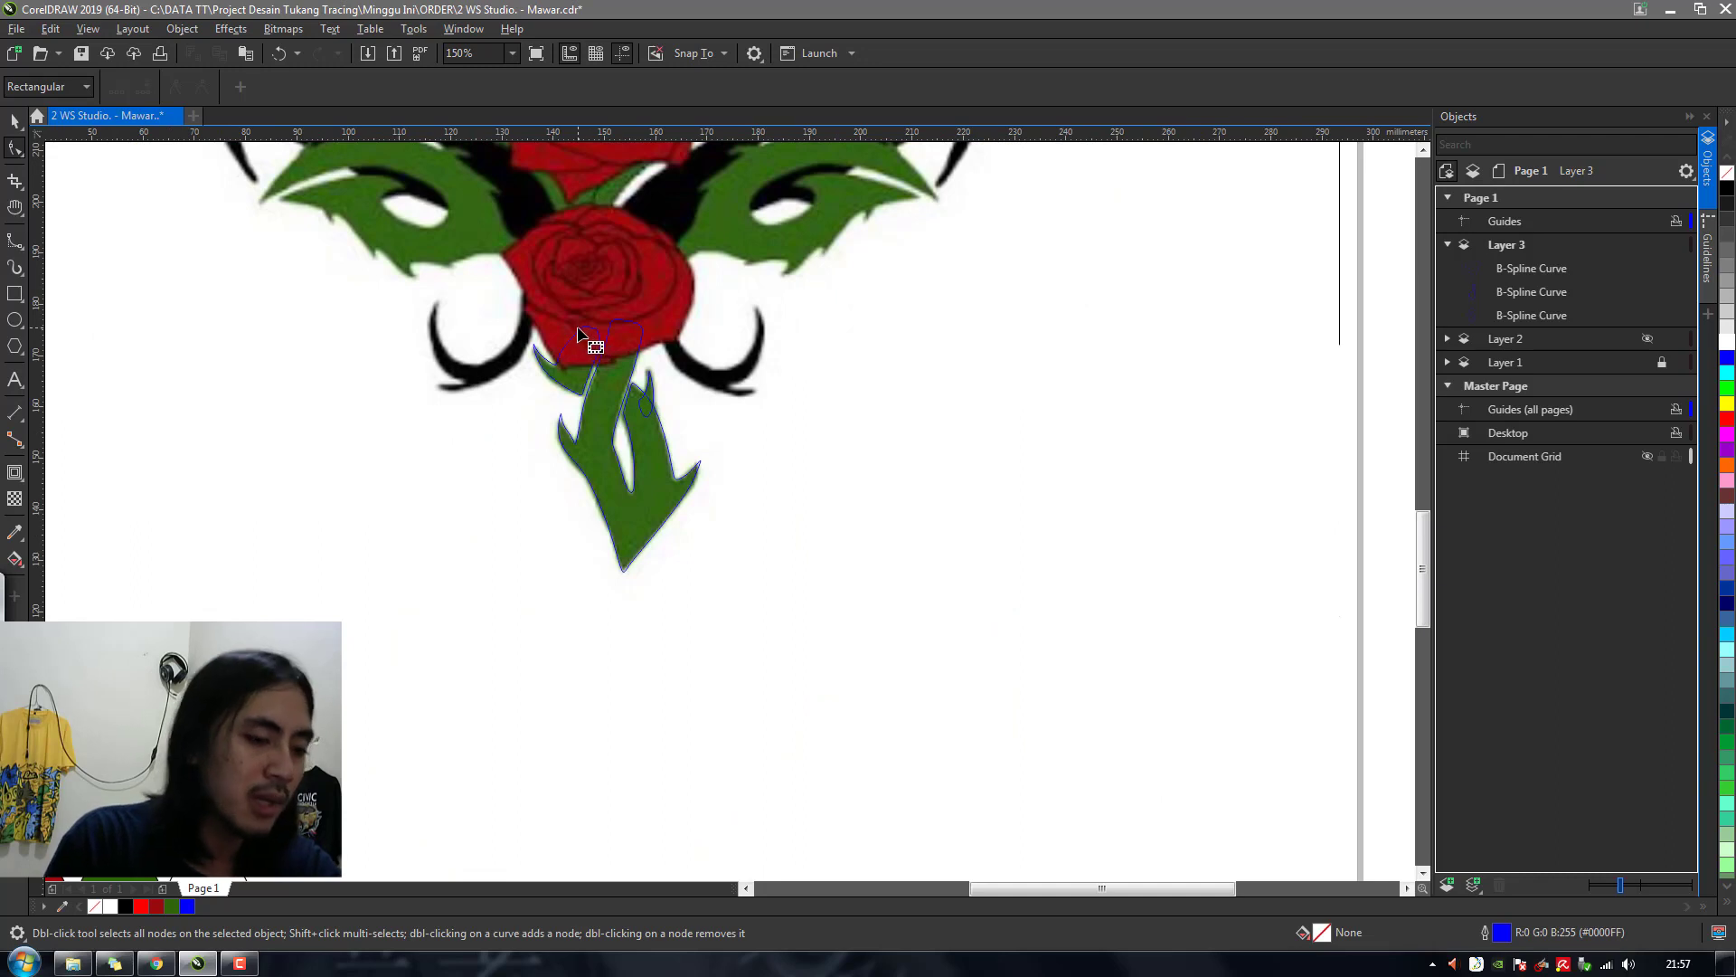
{"action": "key", "text": "h"}
{"action": "left_click_drag", "start_coordinate": [778, 544], "coordinate": [795, 767]}
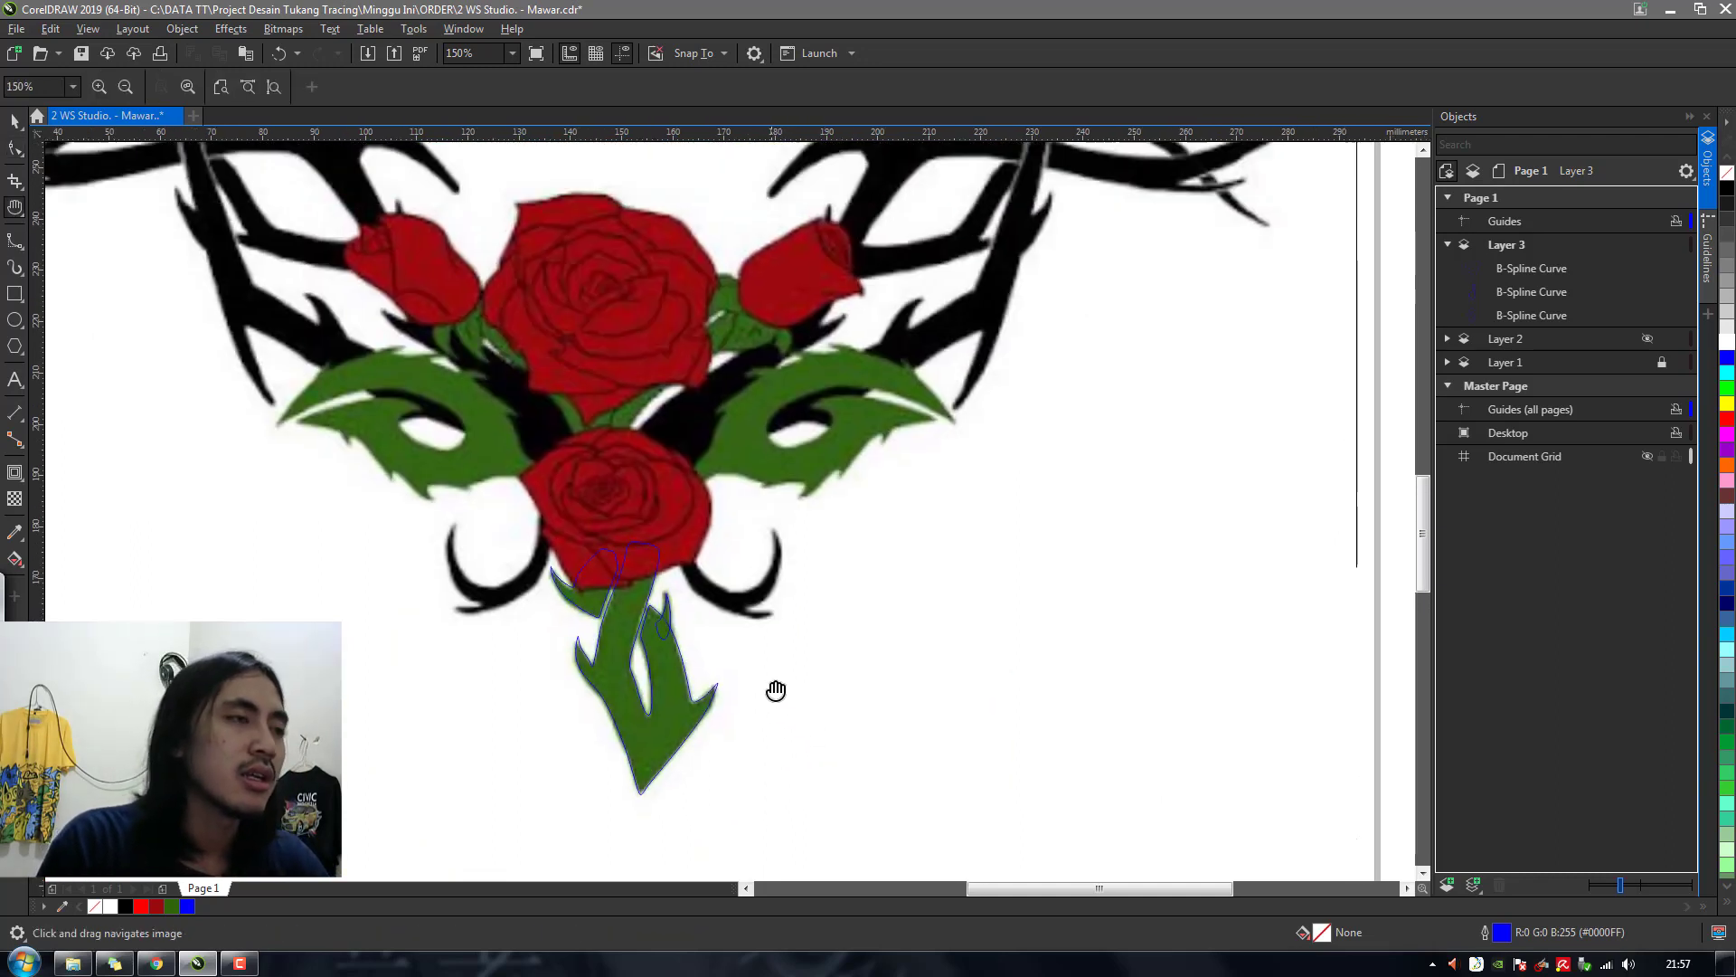
{"action": "left_click_drag", "start_coordinate": [688, 499], "coordinate": [705, 555]}
{"action": "scroll", "coordinate": [704, 554], "scroll_direction": "up", "scroll_amount": 2}
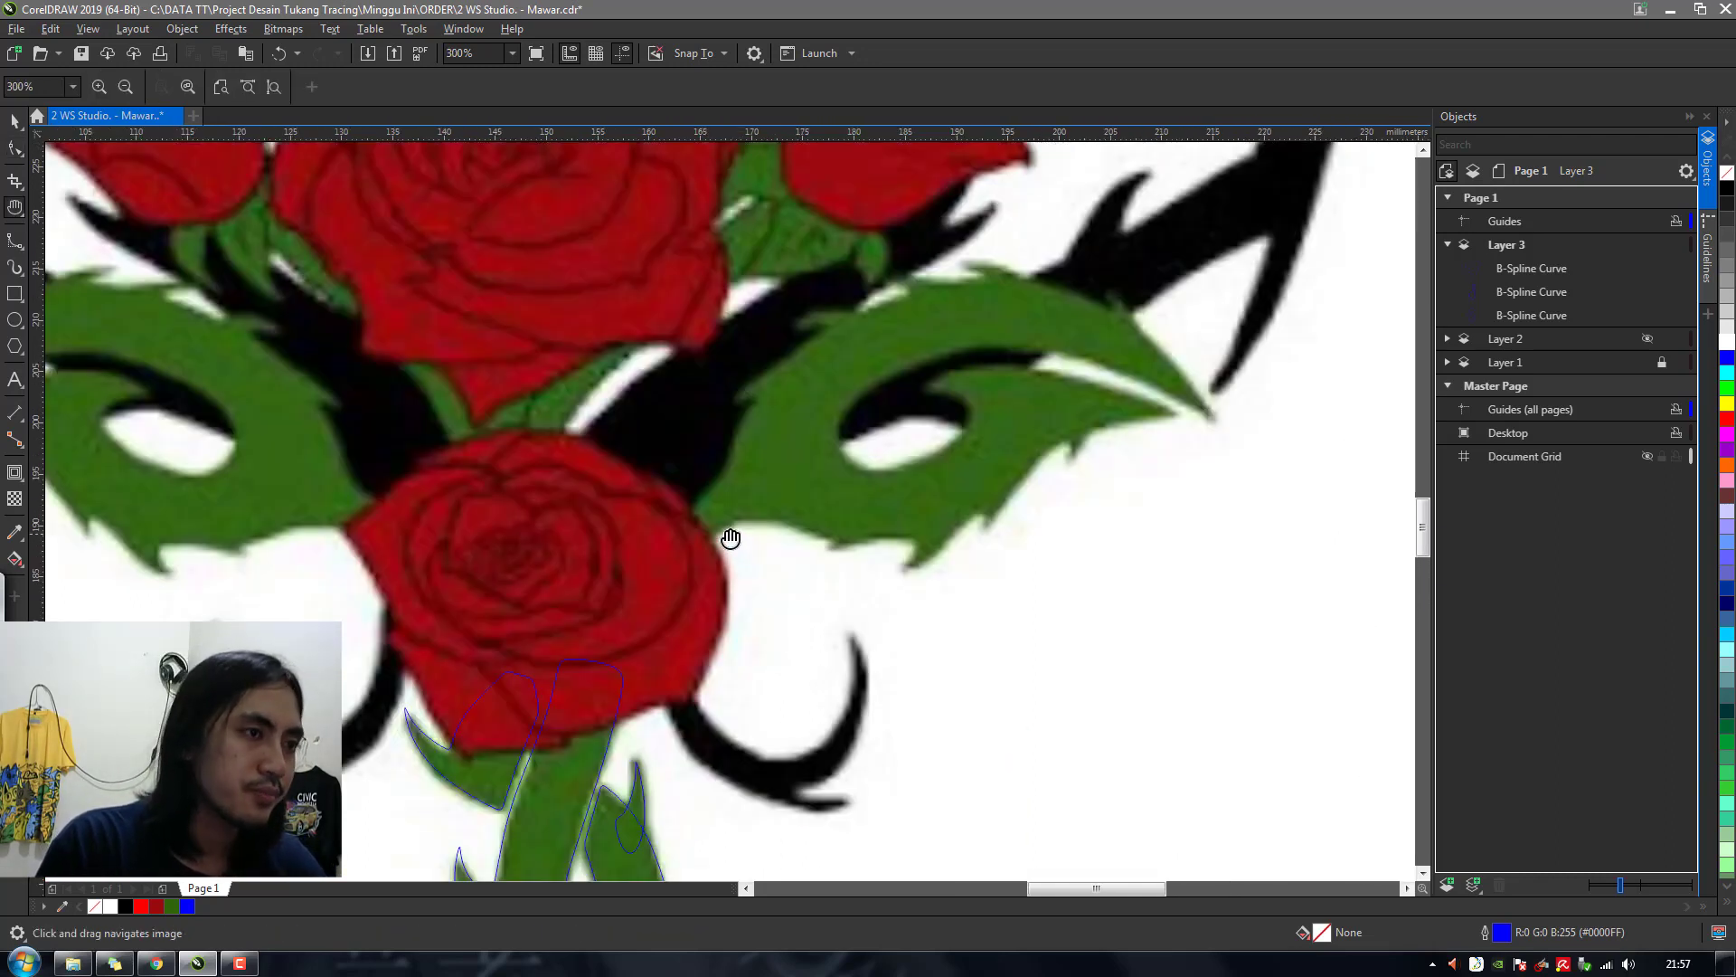
{"action": "left_click_drag", "start_coordinate": [771, 609], "coordinate": [687, 683]}
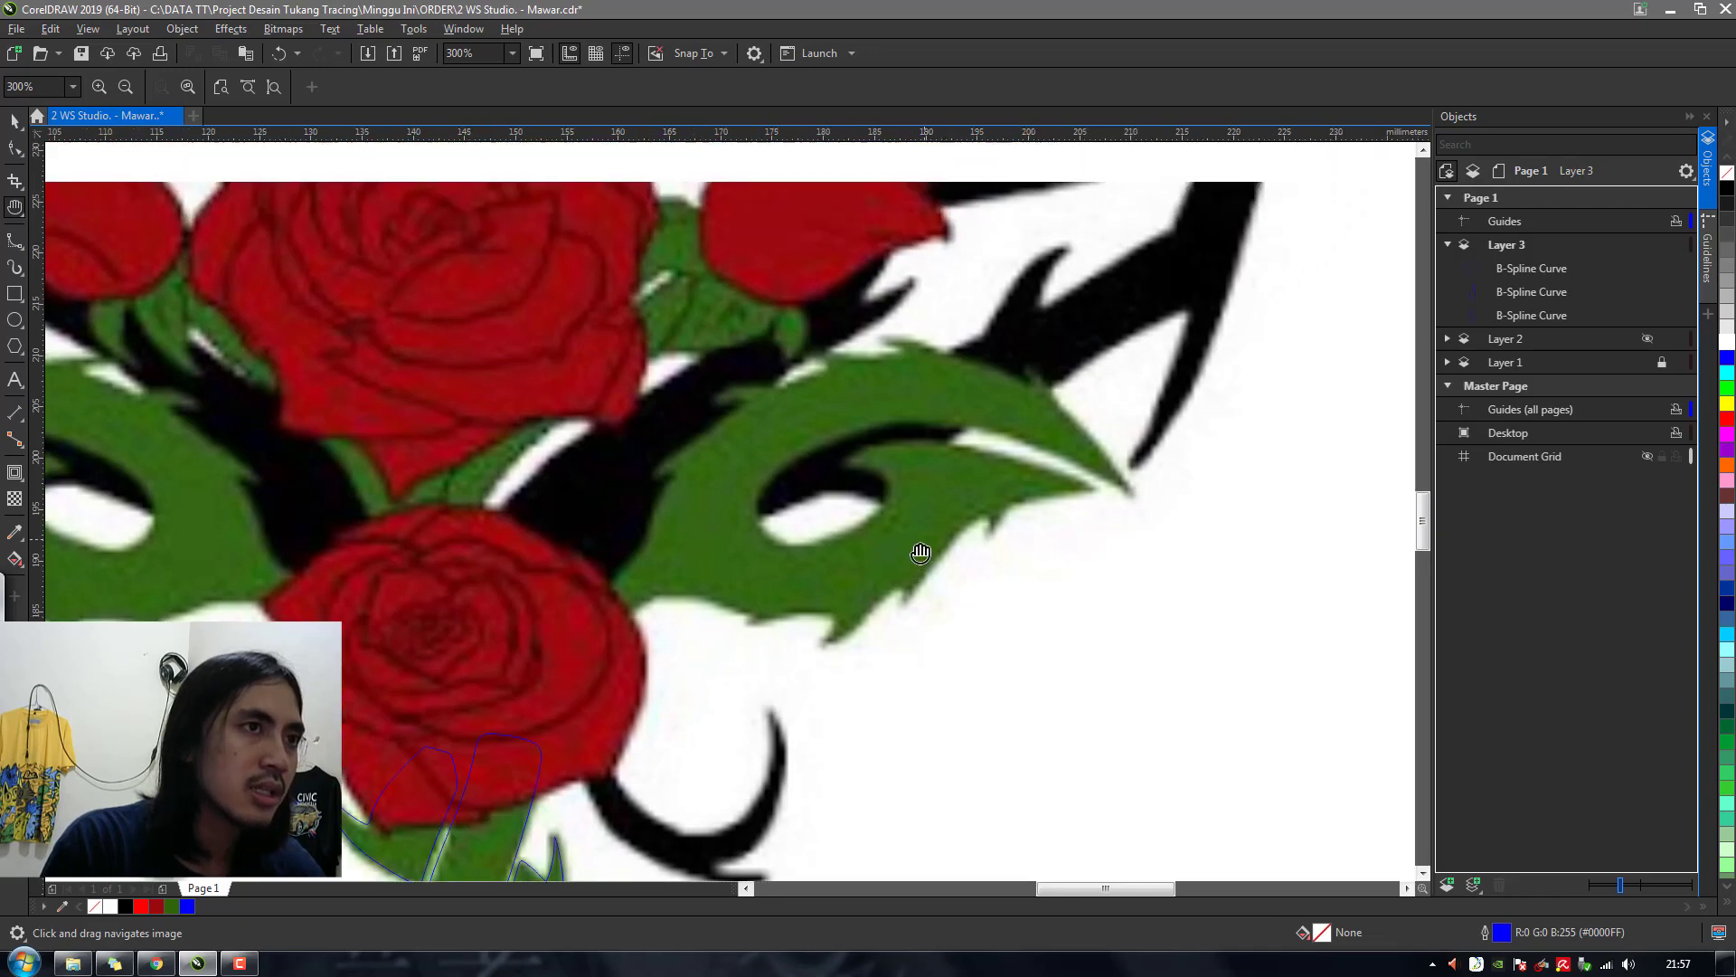
{"action": "left_click", "coordinate": [14, 239]}
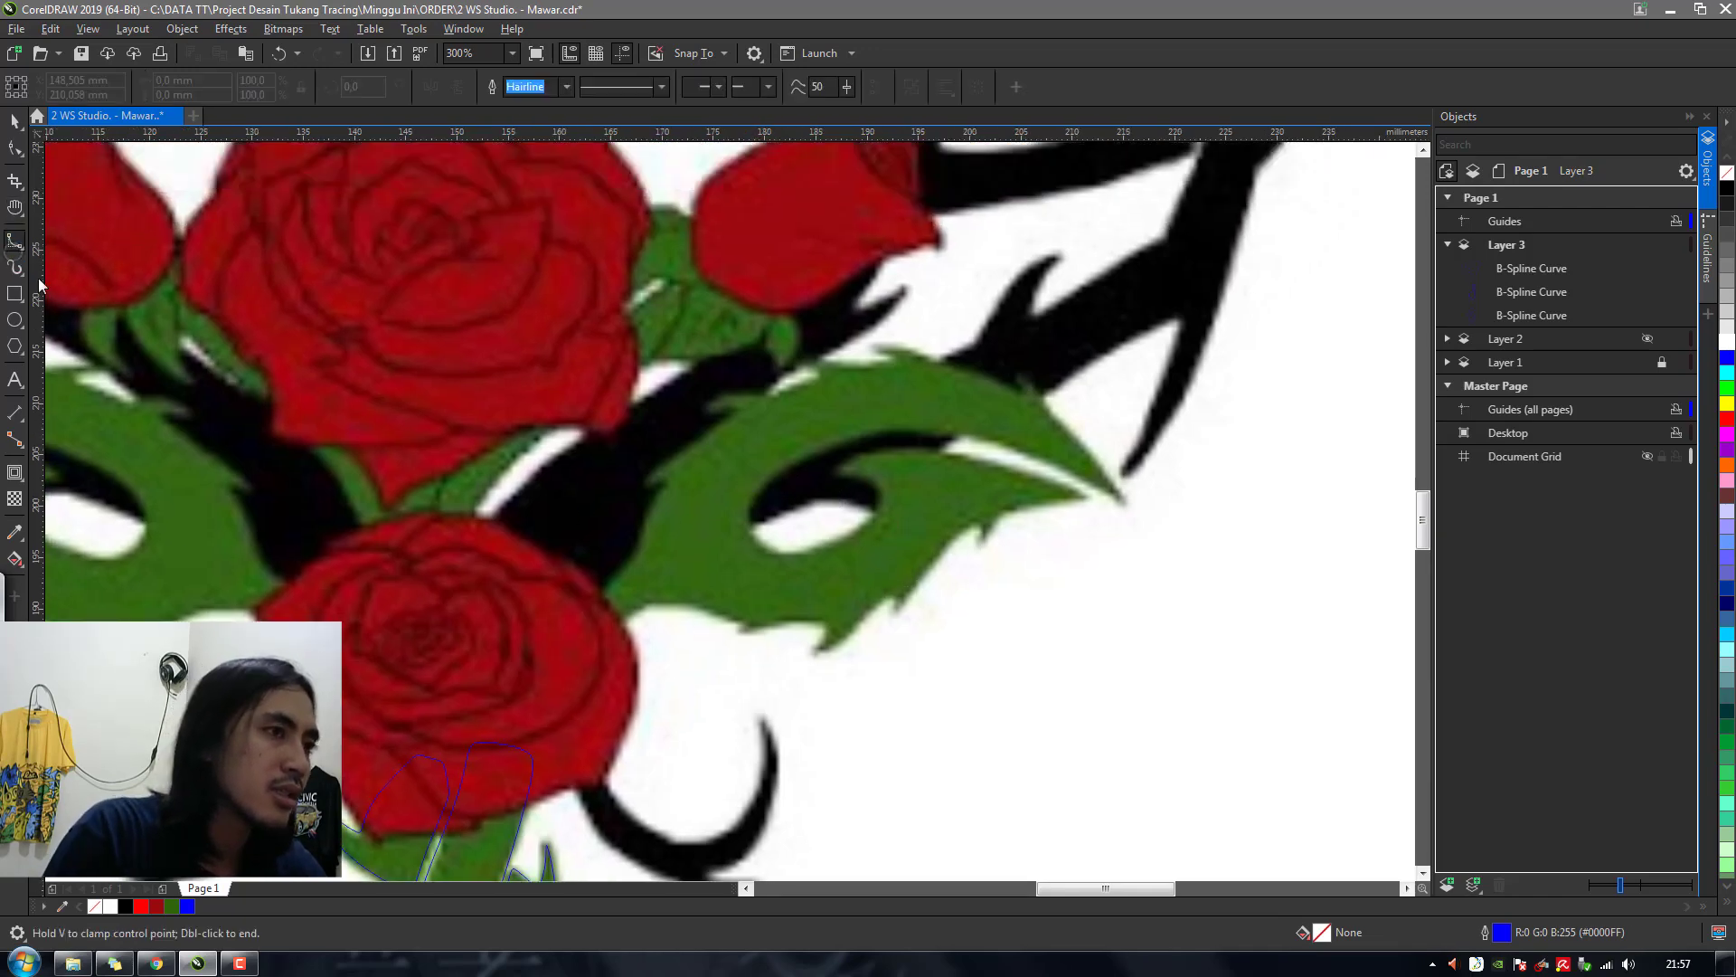
{"action": "left_click", "coordinate": [575, 626]}
{"action": "left_click", "coordinate": [619, 569]}
{"action": "left_click", "coordinate": [635, 558]}
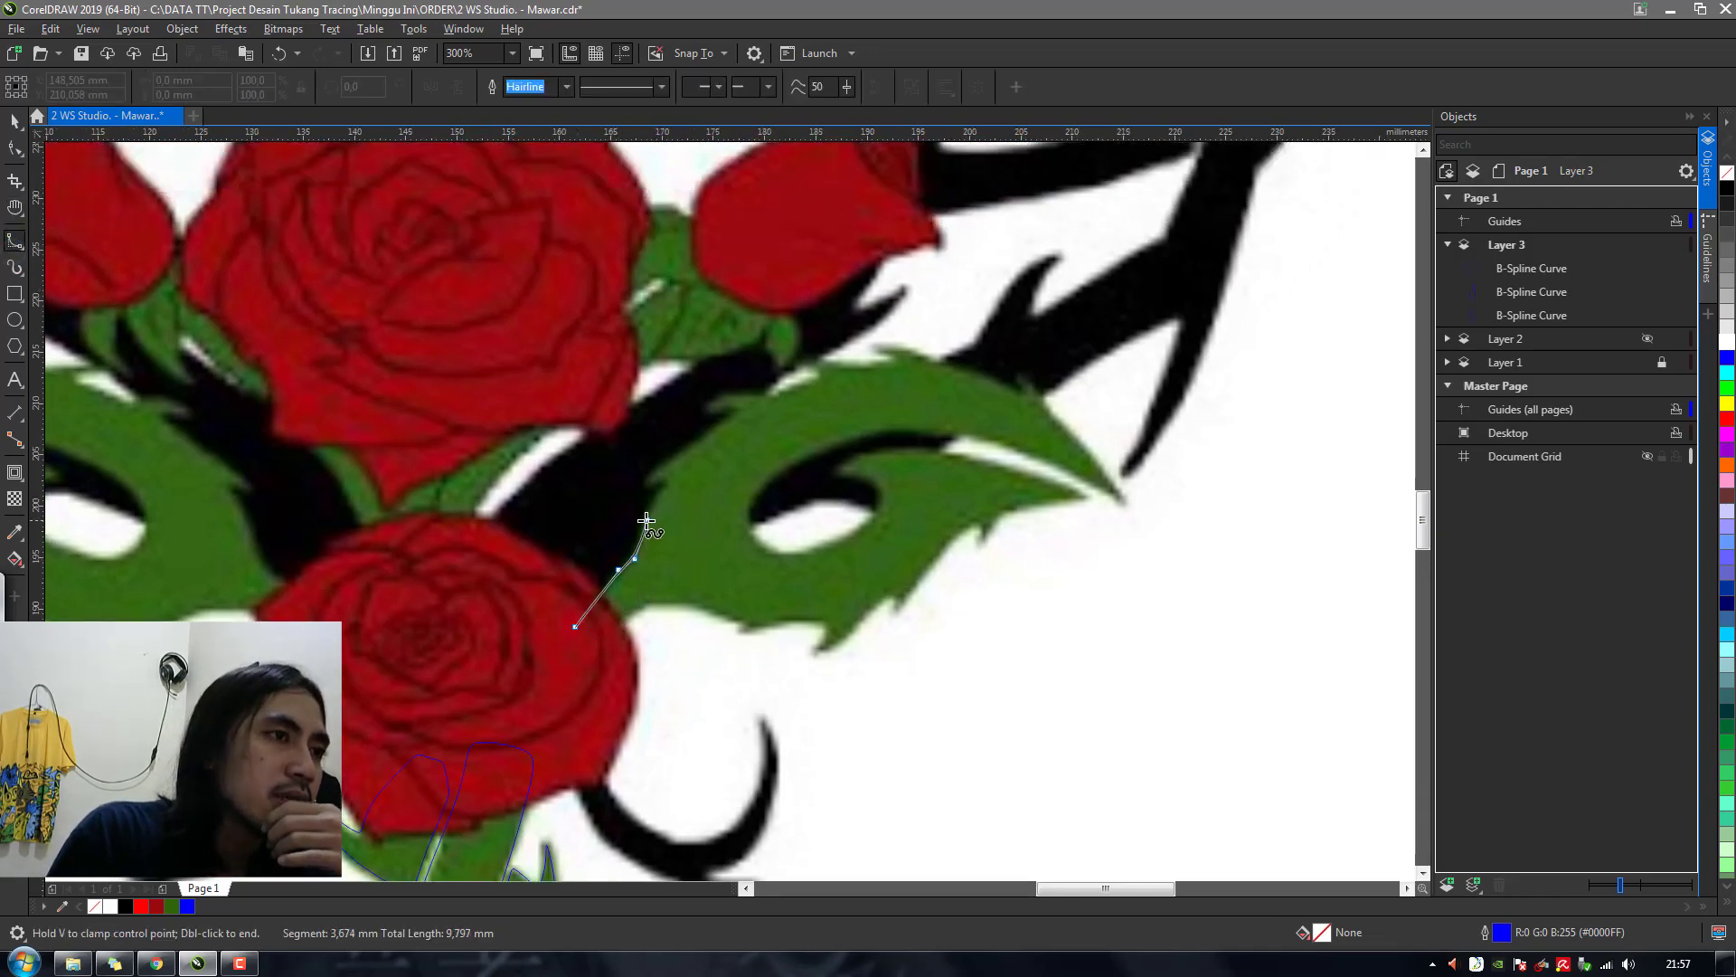
{"action": "left_click", "coordinate": [642, 511]}
{"action": "left_click", "coordinate": [684, 465]}
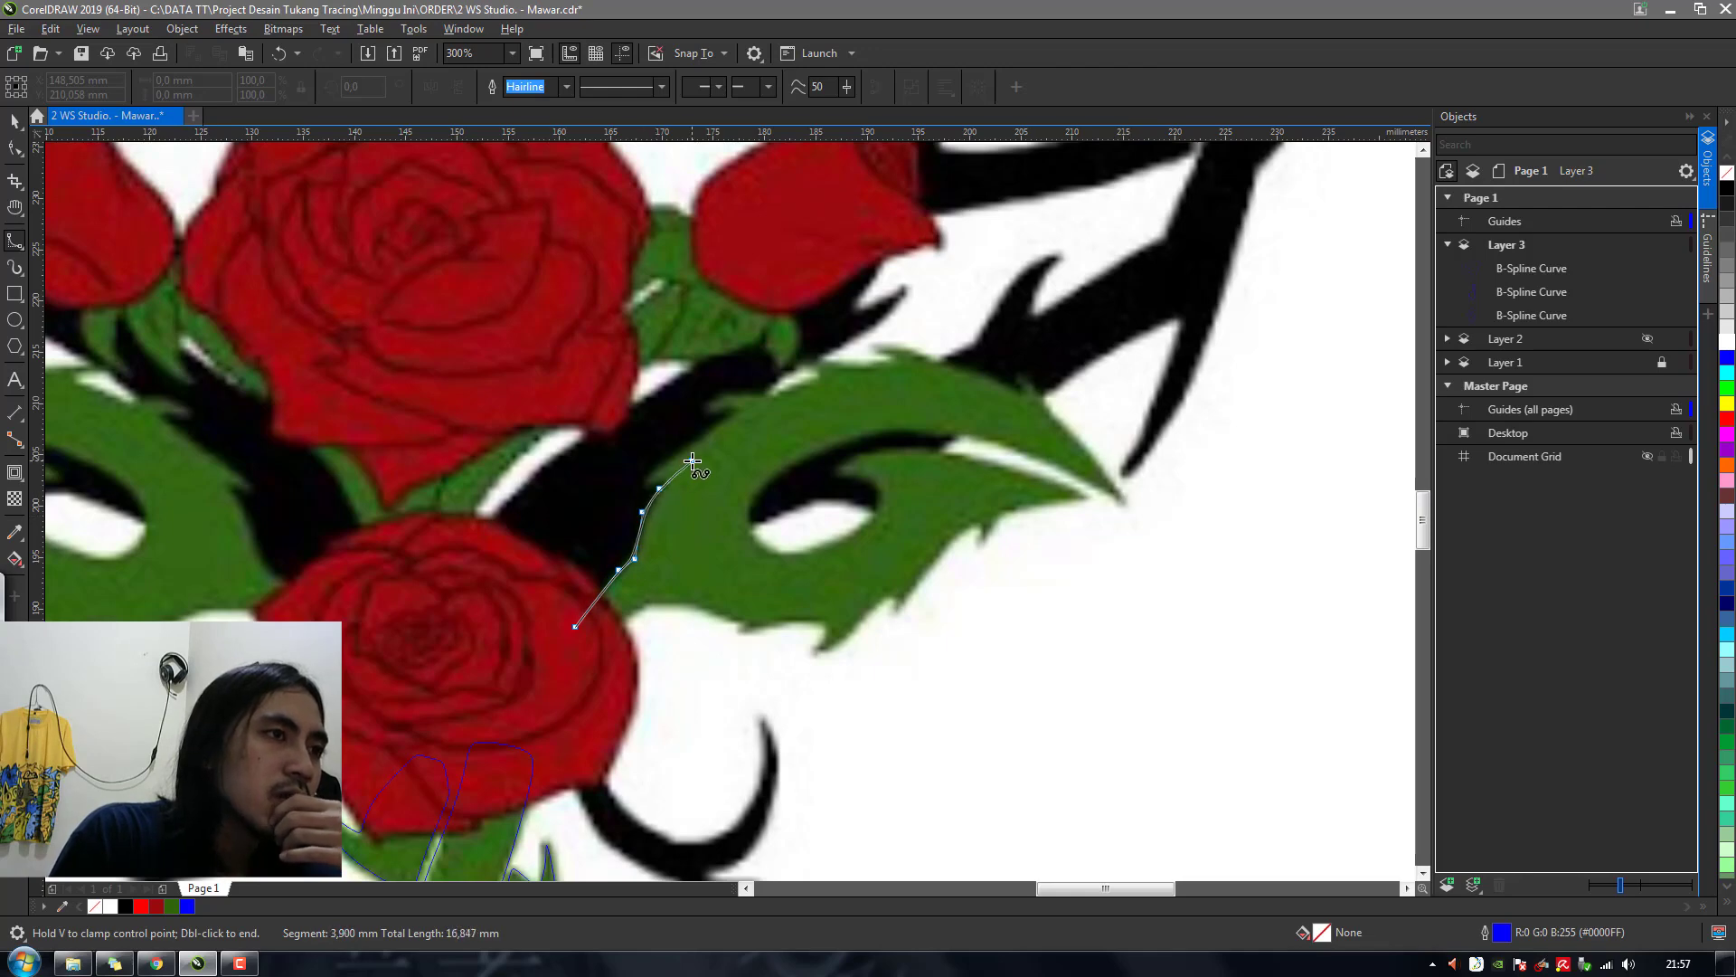
{"action": "left_click", "coordinate": [637, 493]}
{"action": "left_click", "coordinate": [684, 447]}
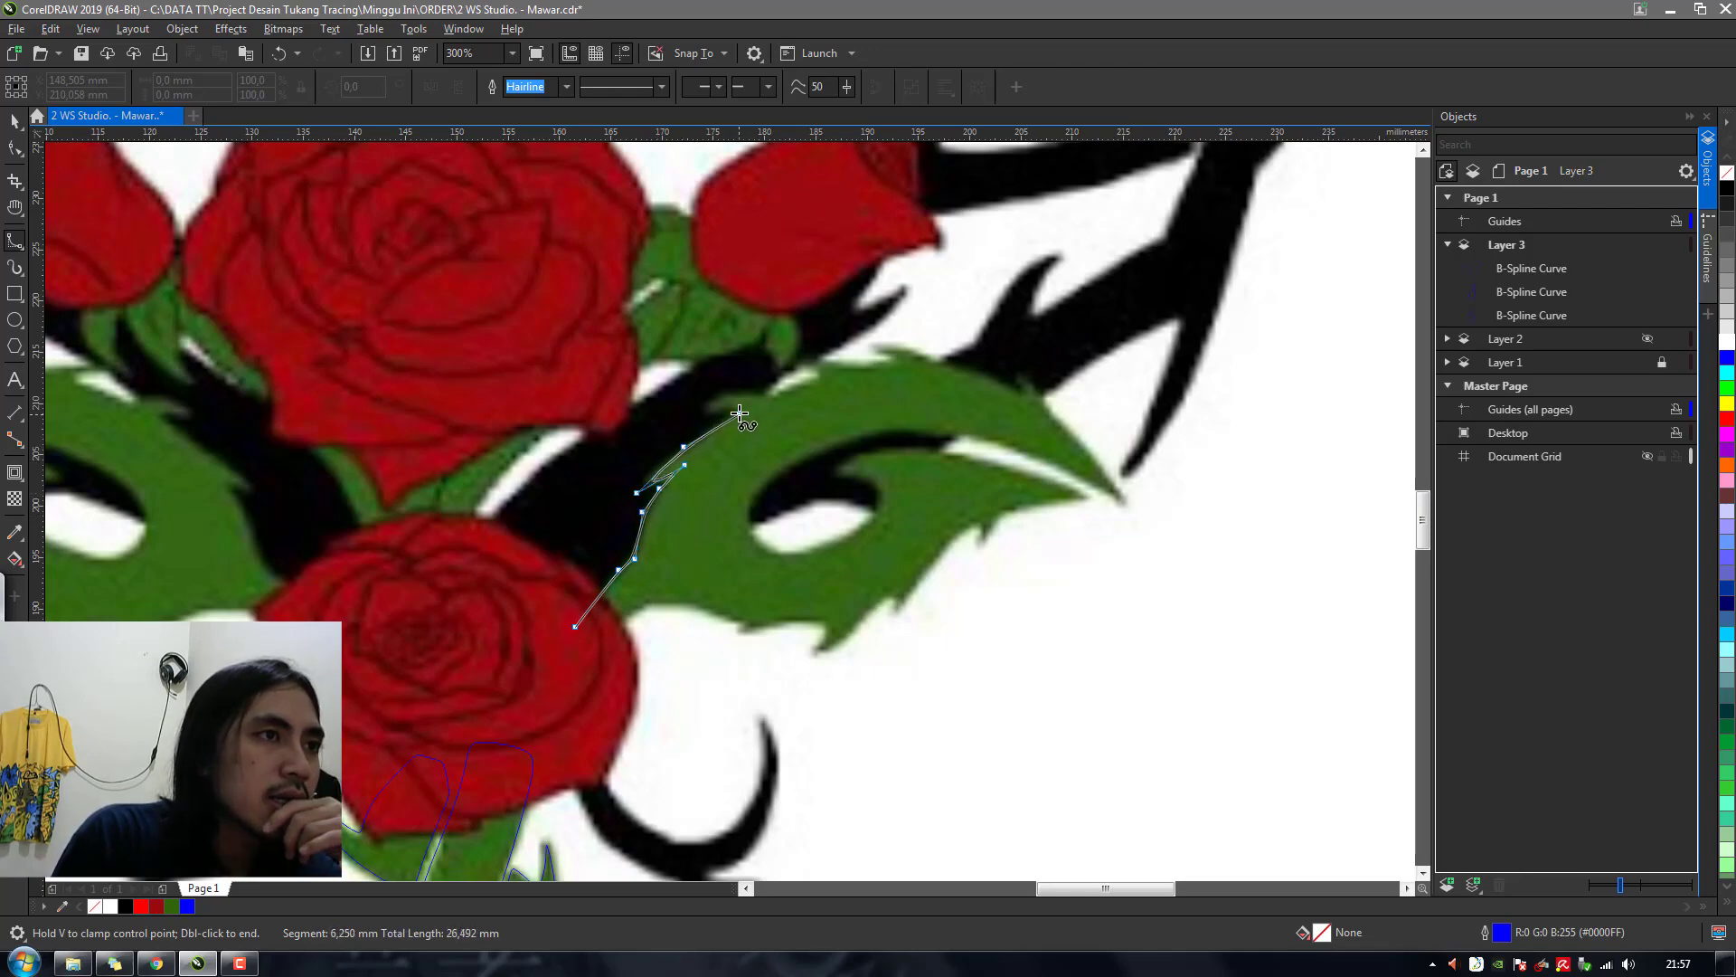
Continue the leaf curve over the top arch to the pointed tip and back along the inner edge to the eye-shaped opening
{"action": "left_click", "coordinate": [908, 357]}
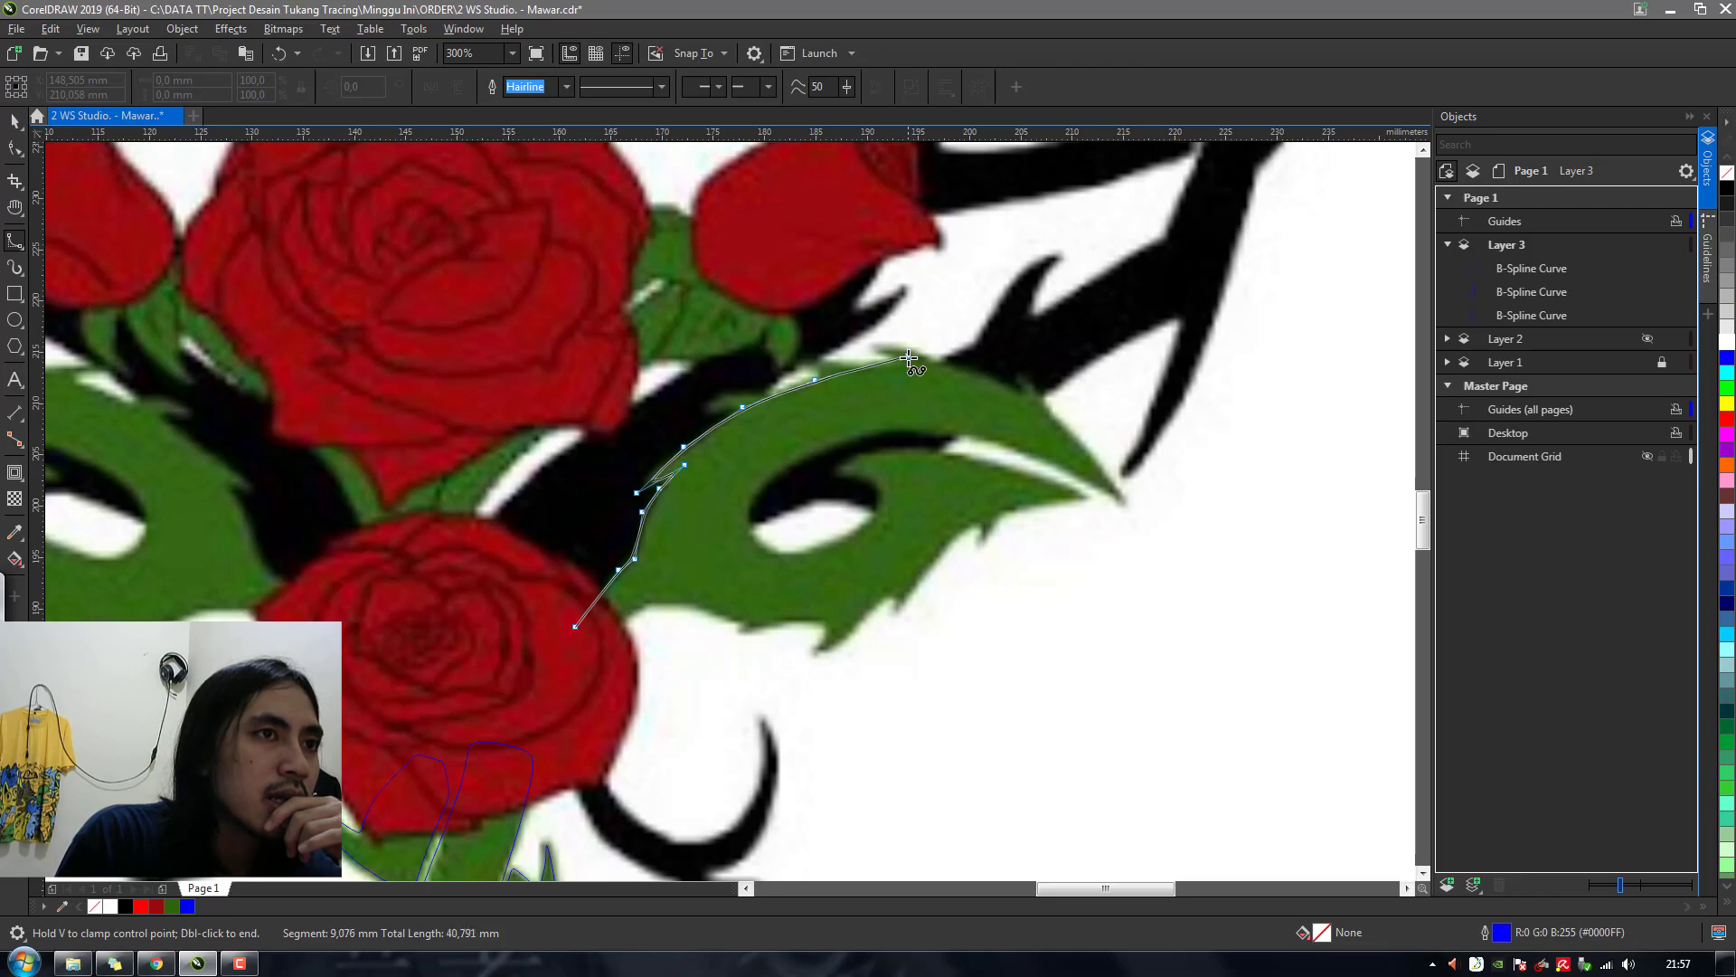
{"action": "left_click", "coordinate": [1033, 393]}
{"action": "left_click", "coordinate": [1112, 477]}
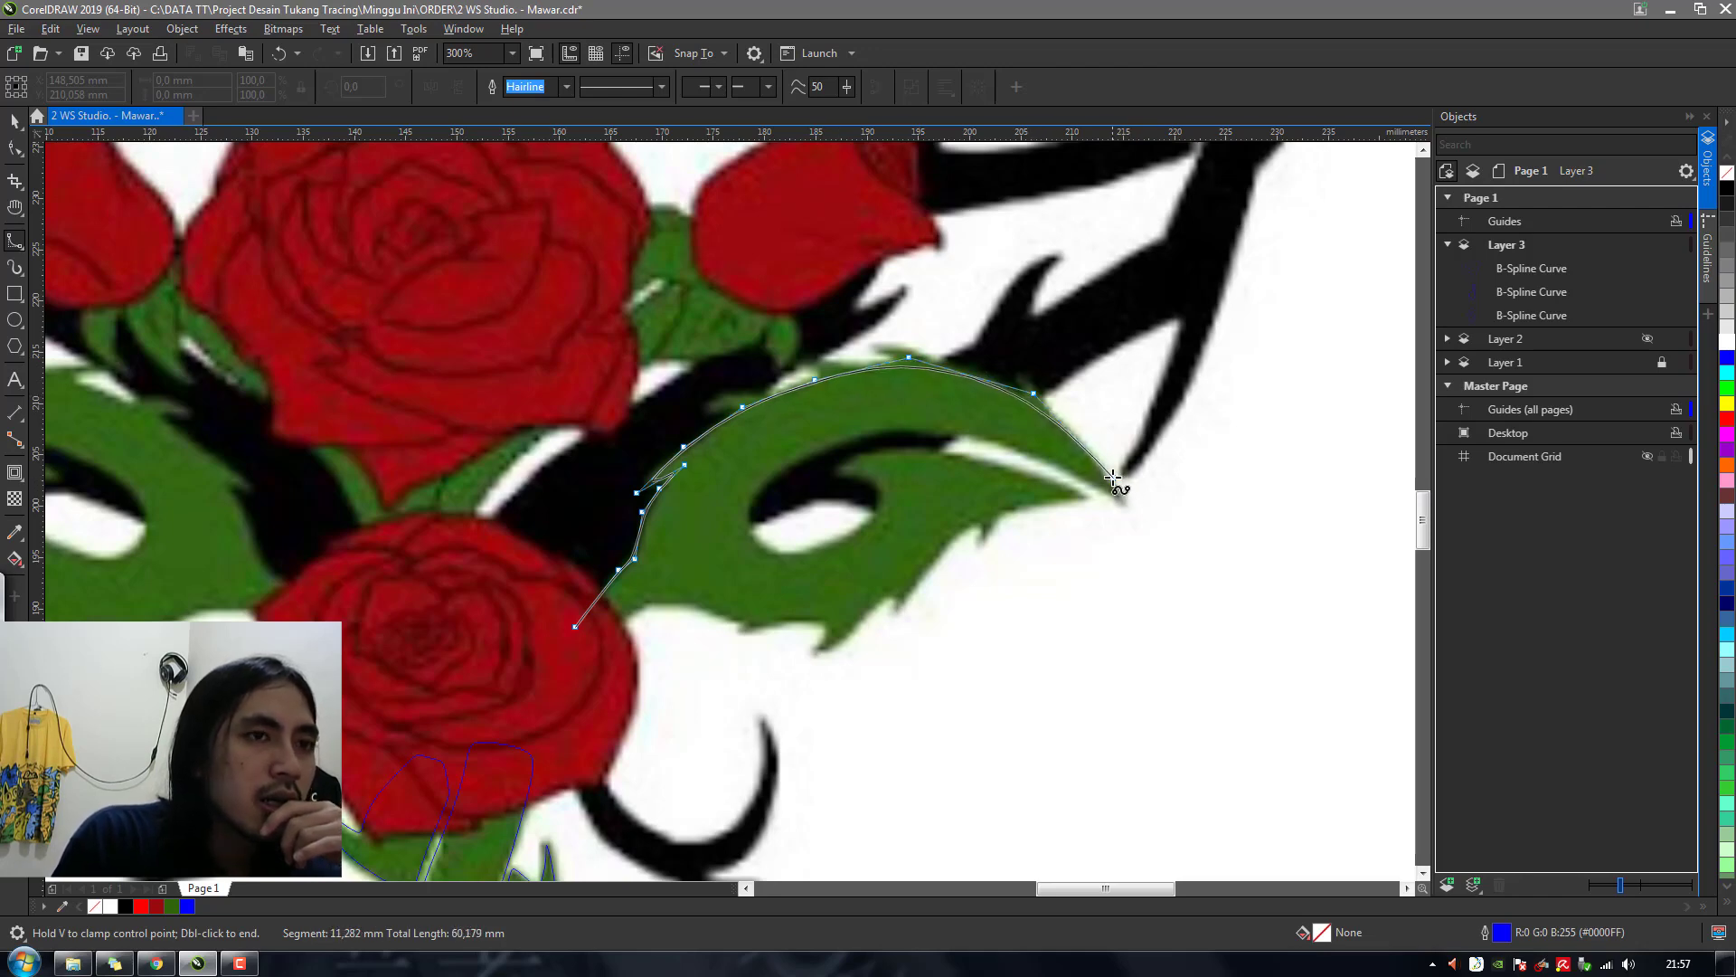
{"action": "left_click", "coordinate": [956, 426]}
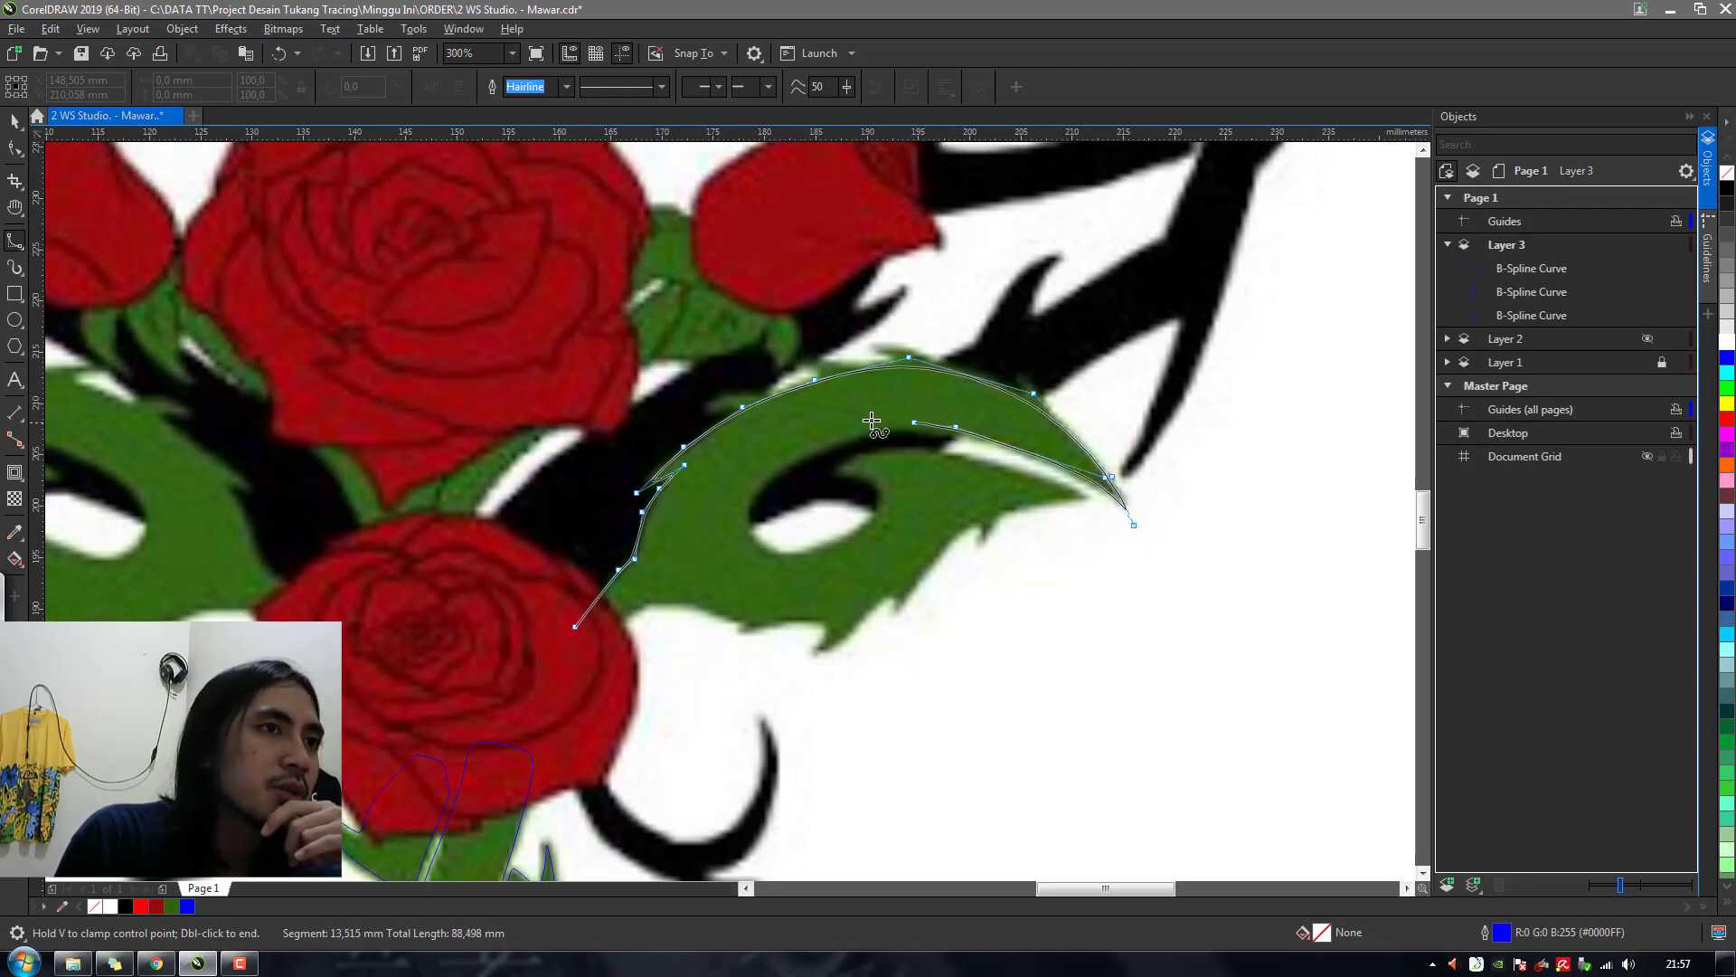
{"action": "left_click", "coordinate": [856, 425]}
{"action": "left_click", "coordinate": [756, 474]}
{"action": "left_click", "coordinate": [738, 521]}
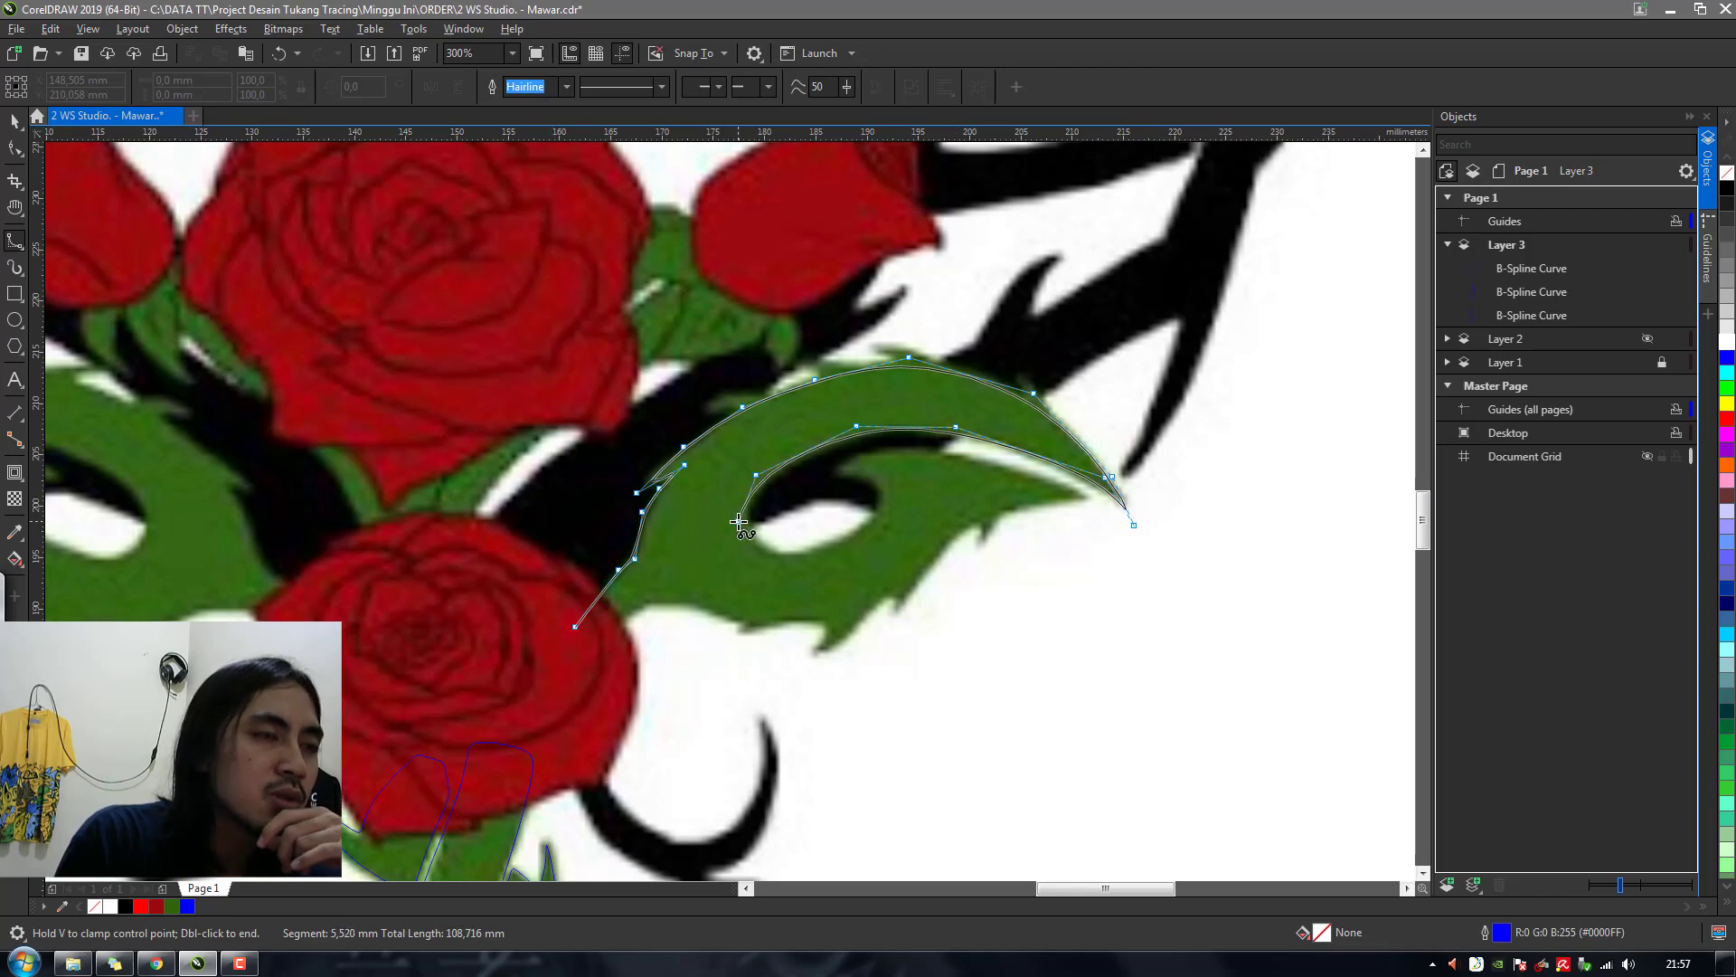
Trace around the eye-shaped opening and its inner hook, then along the upper edge of the leaf's lower lobe
{"action": "left_click", "coordinate": [759, 557]}
{"action": "left_click", "coordinate": [844, 546]}
{"action": "left_click", "coordinate": [891, 501]}
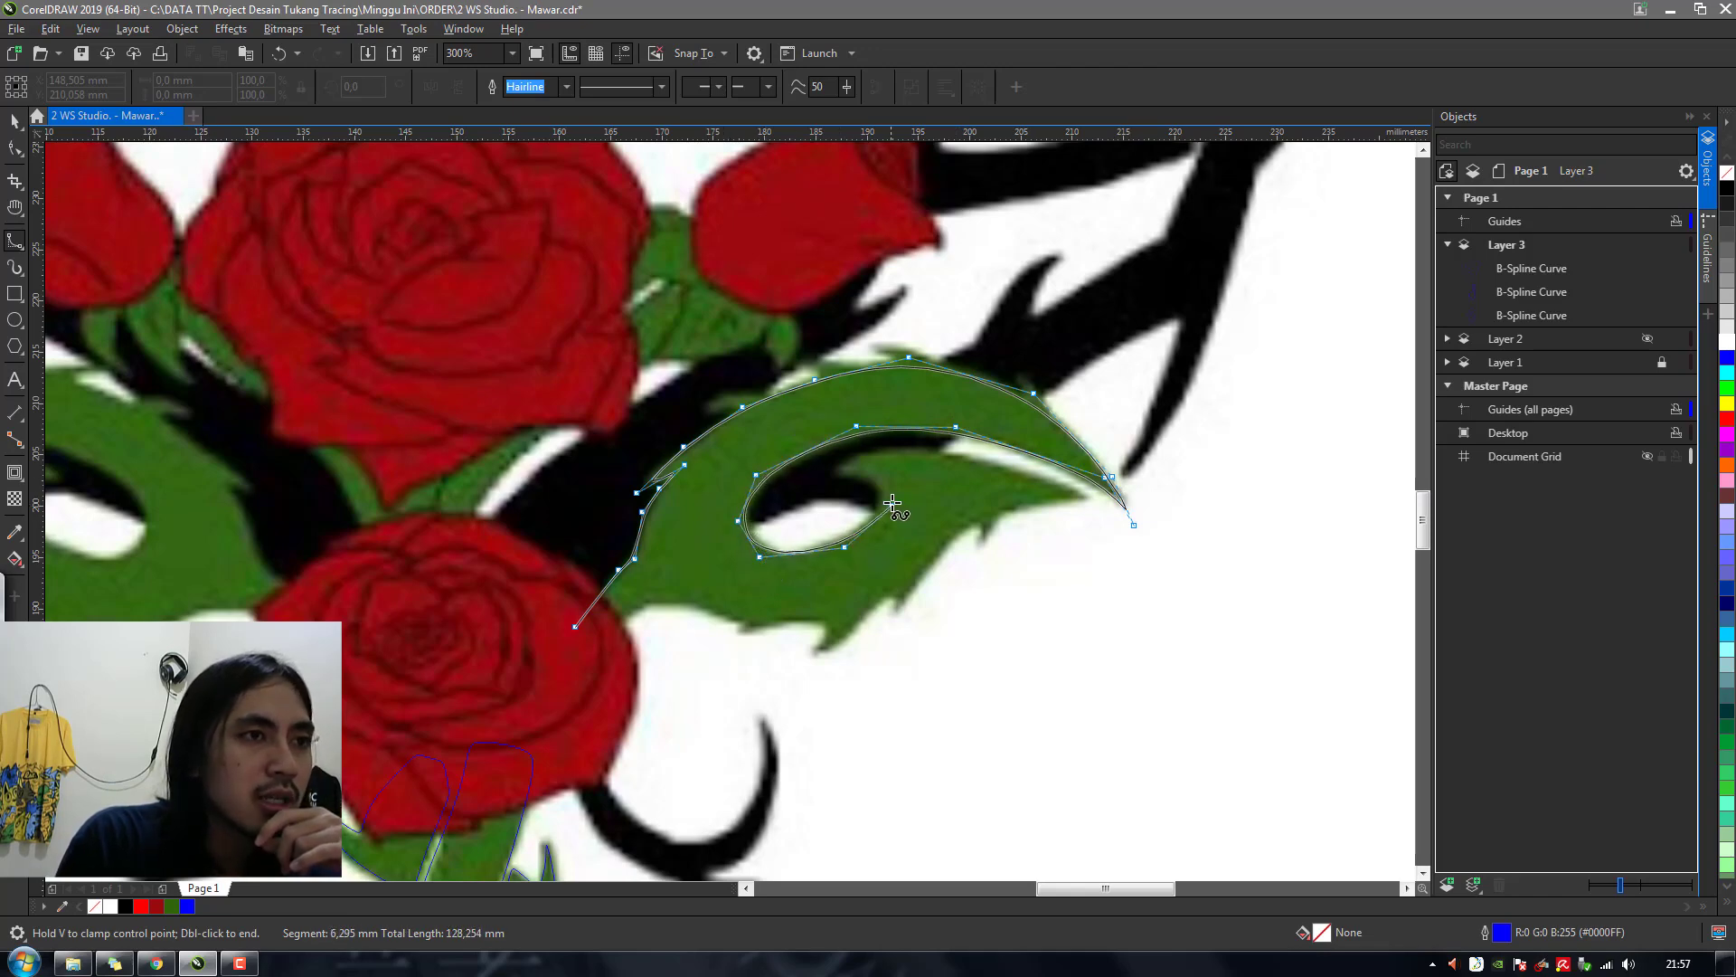
{"action": "left_click", "coordinate": [876, 470]}
{"action": "left_click", "coordinate": [810, 475]}
{"action": "left_click", "coordinate": [890, 441]}
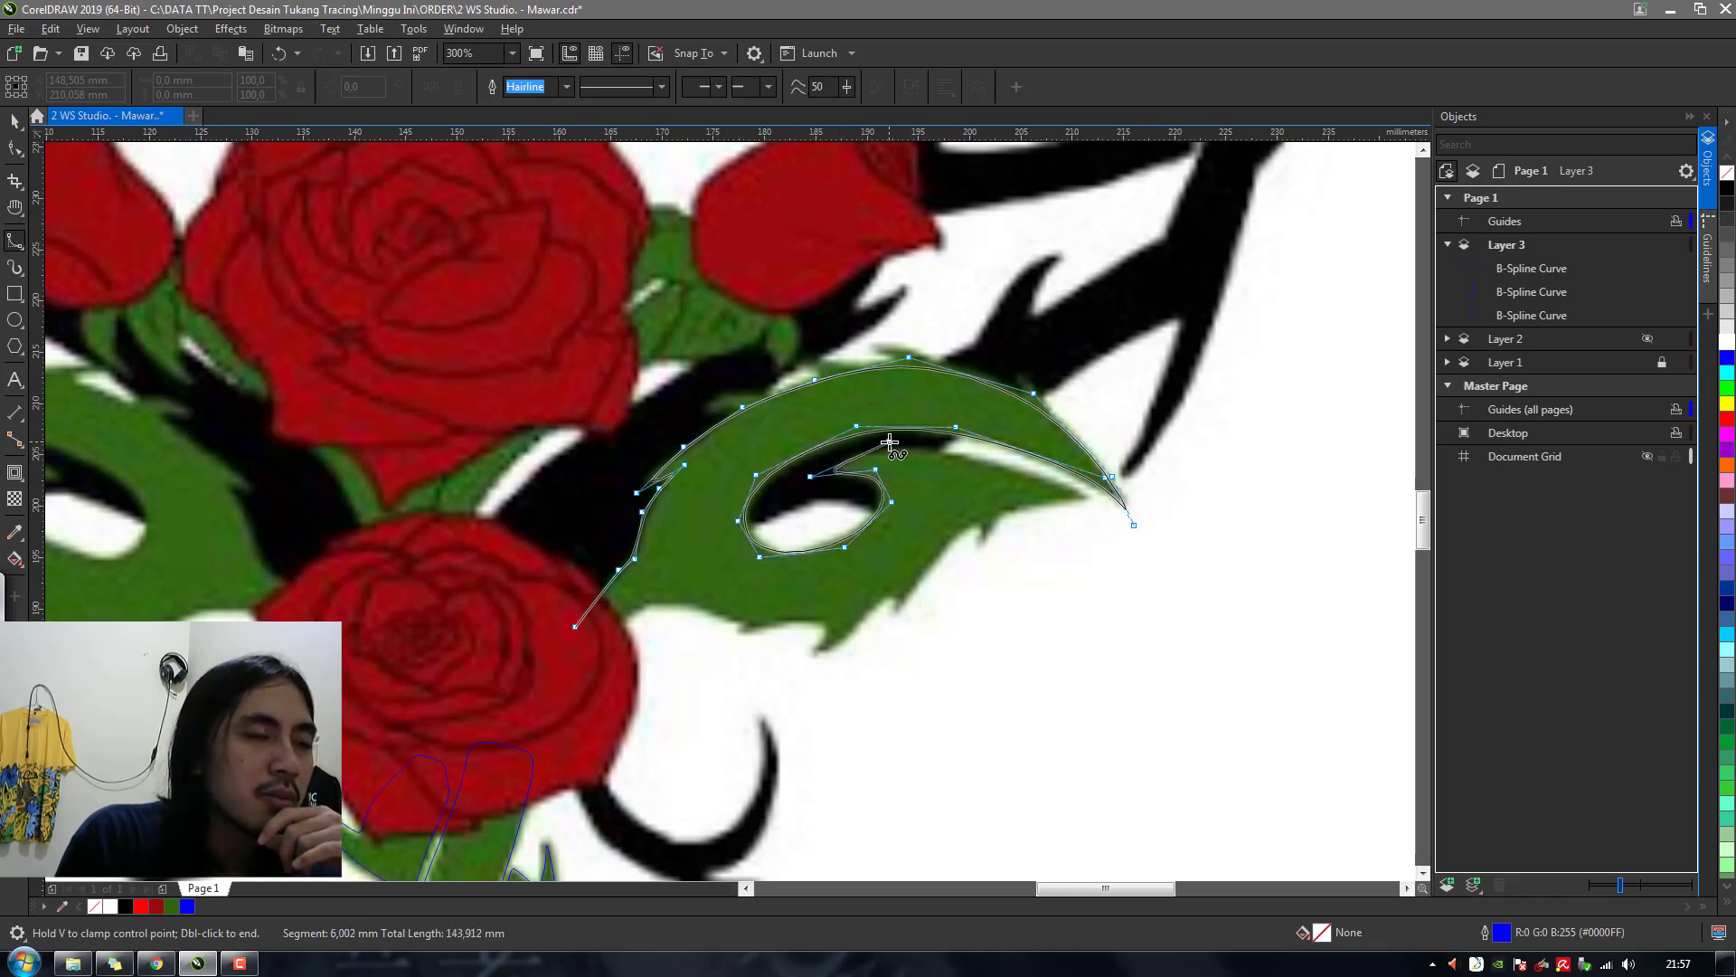
{"action": "left_click", "coordinate": [1014, 467]}
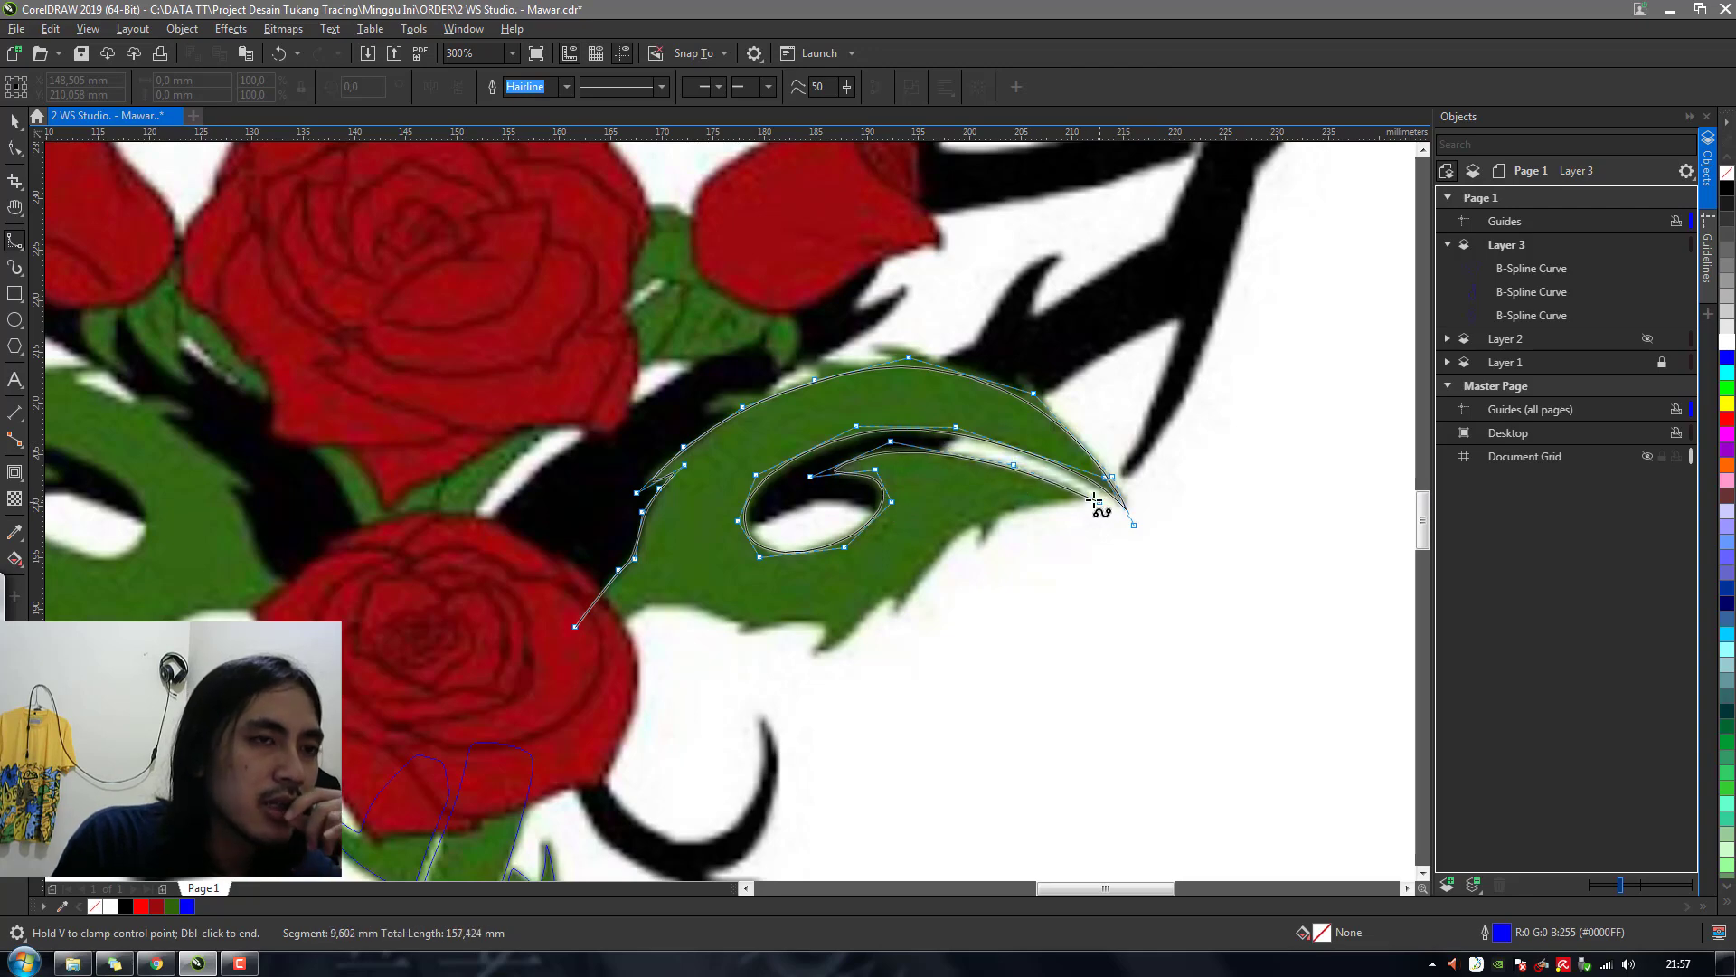
Trace the lower lobe's tip and jagged bottom edge back under the rose, closing the leaf outline at about 54 by 28 mm
{"action": "left_click", "coordinate": [1065, 496]}
{"action": "left_click", "coordinate": [968, 515]}
{"action": "left_click", "coordinate": [917, 568]}
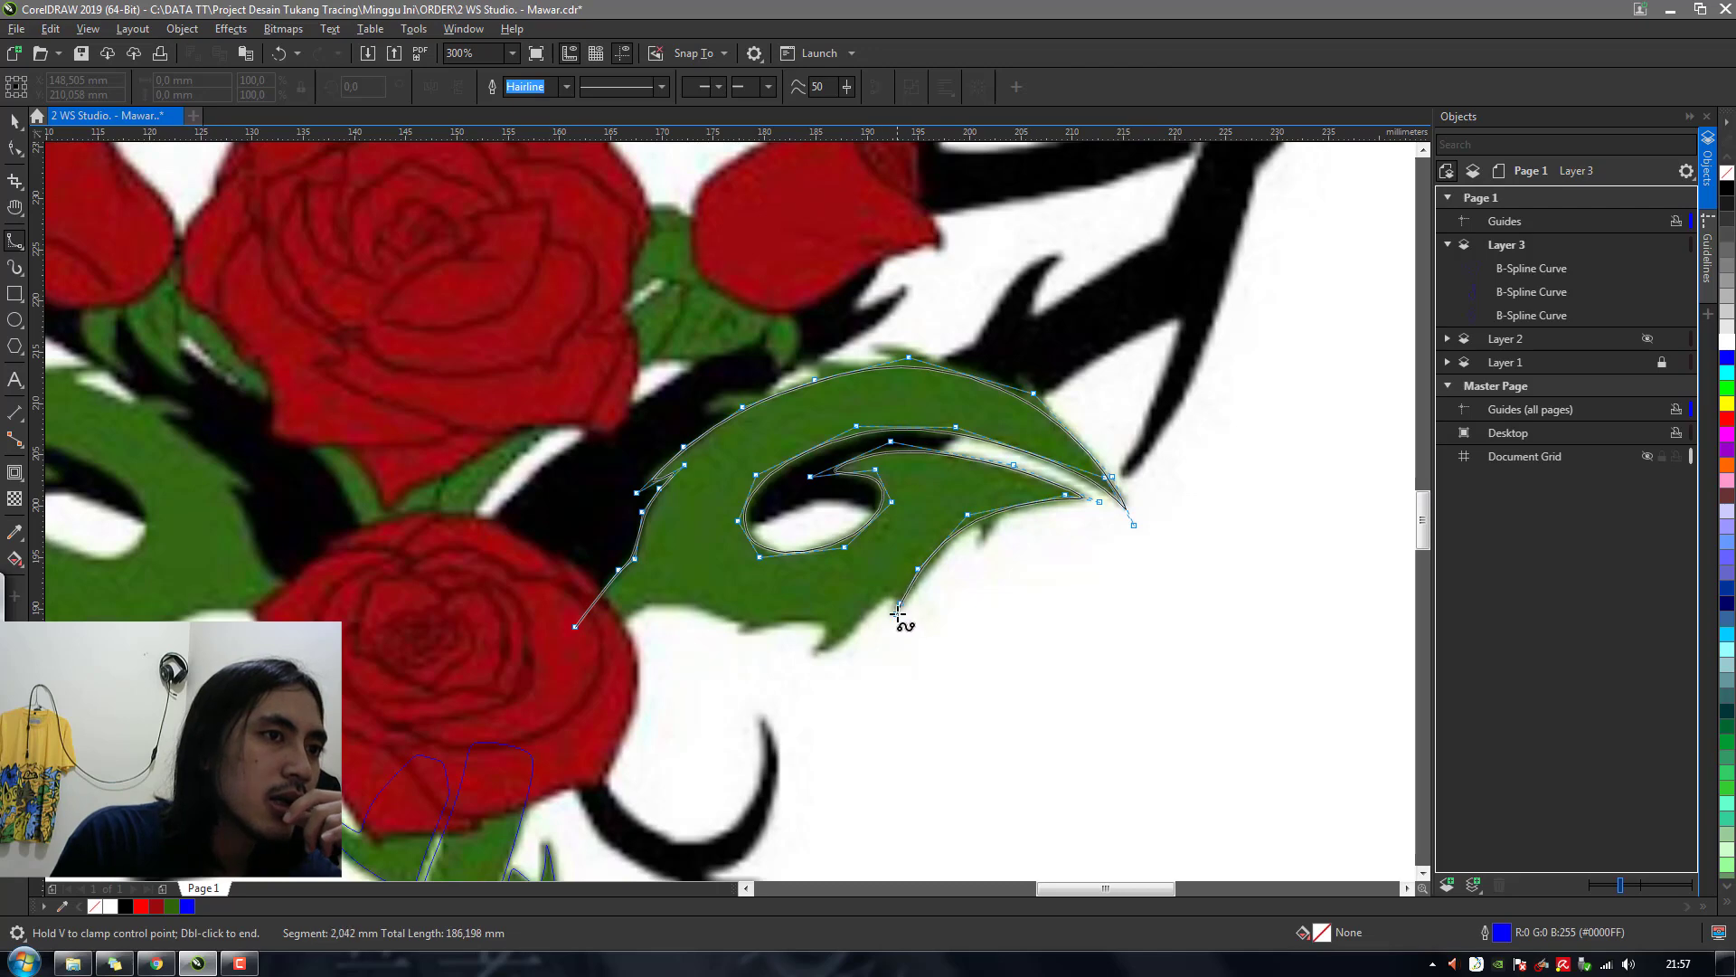
{"action": "left_click", "coordinate": [902, 571]}
{"action": "left_click", "coordinate": [844, 641]}
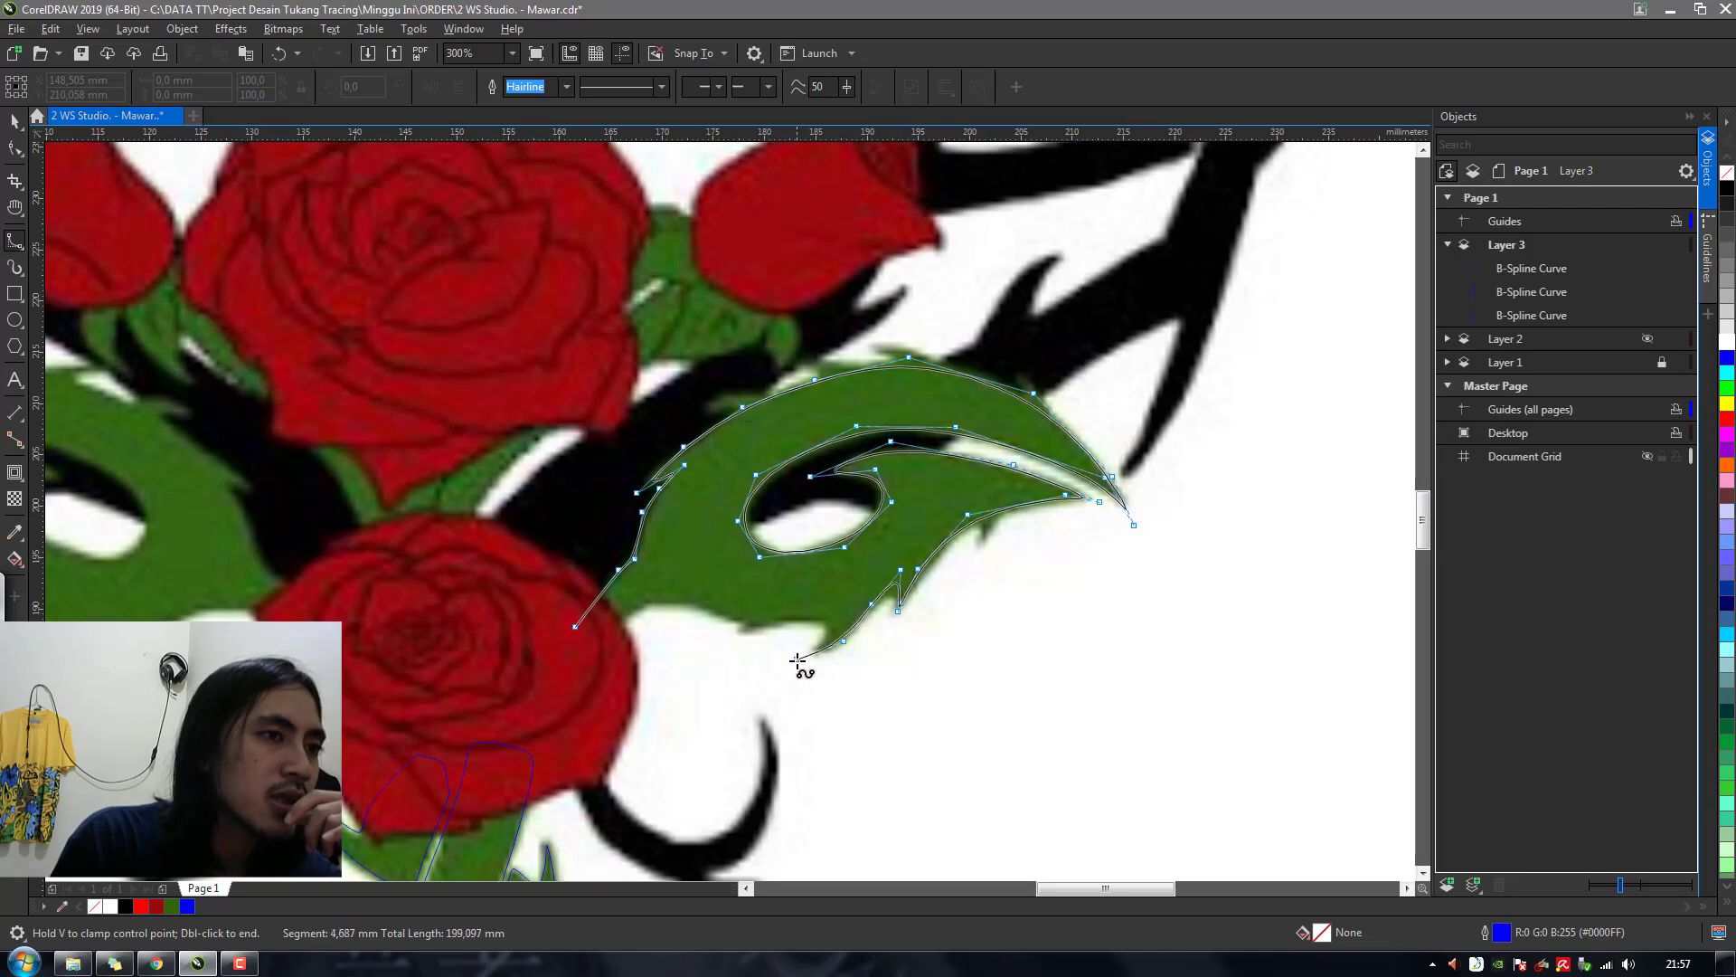
{"action": "left_click", "coordinate": [826, 617]}
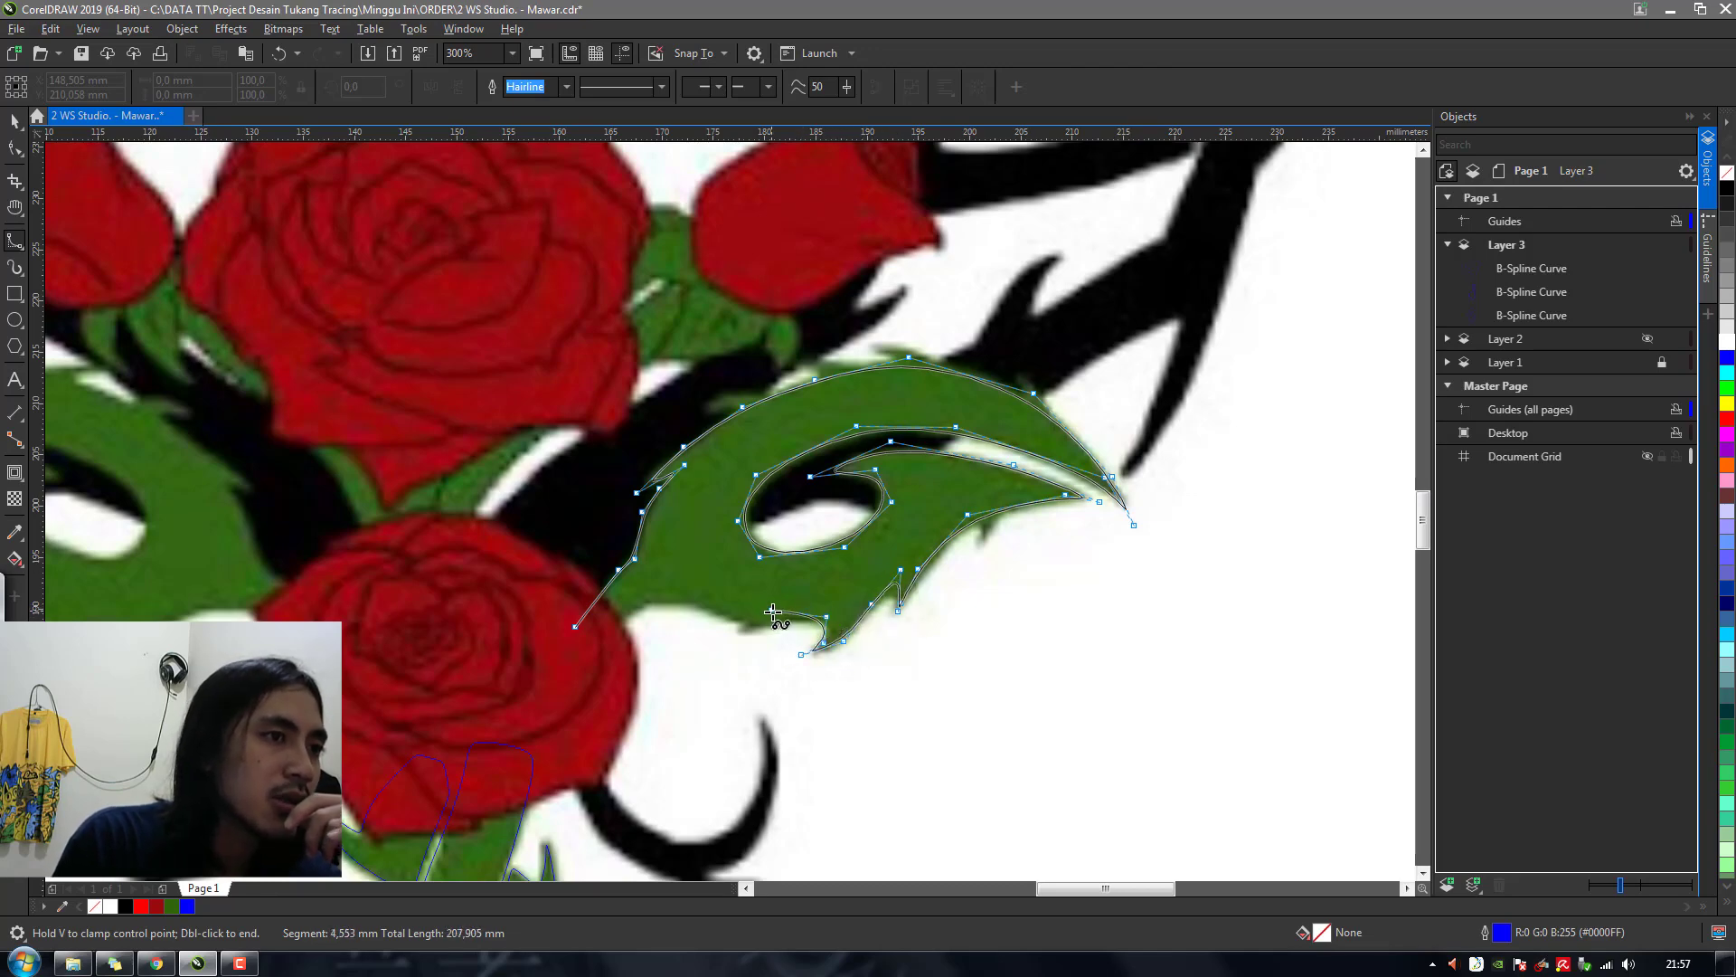
{"action": "left_click", "coordinate": [767, 616]}
{"action": "left_click", "coordinate": [718, 644]}
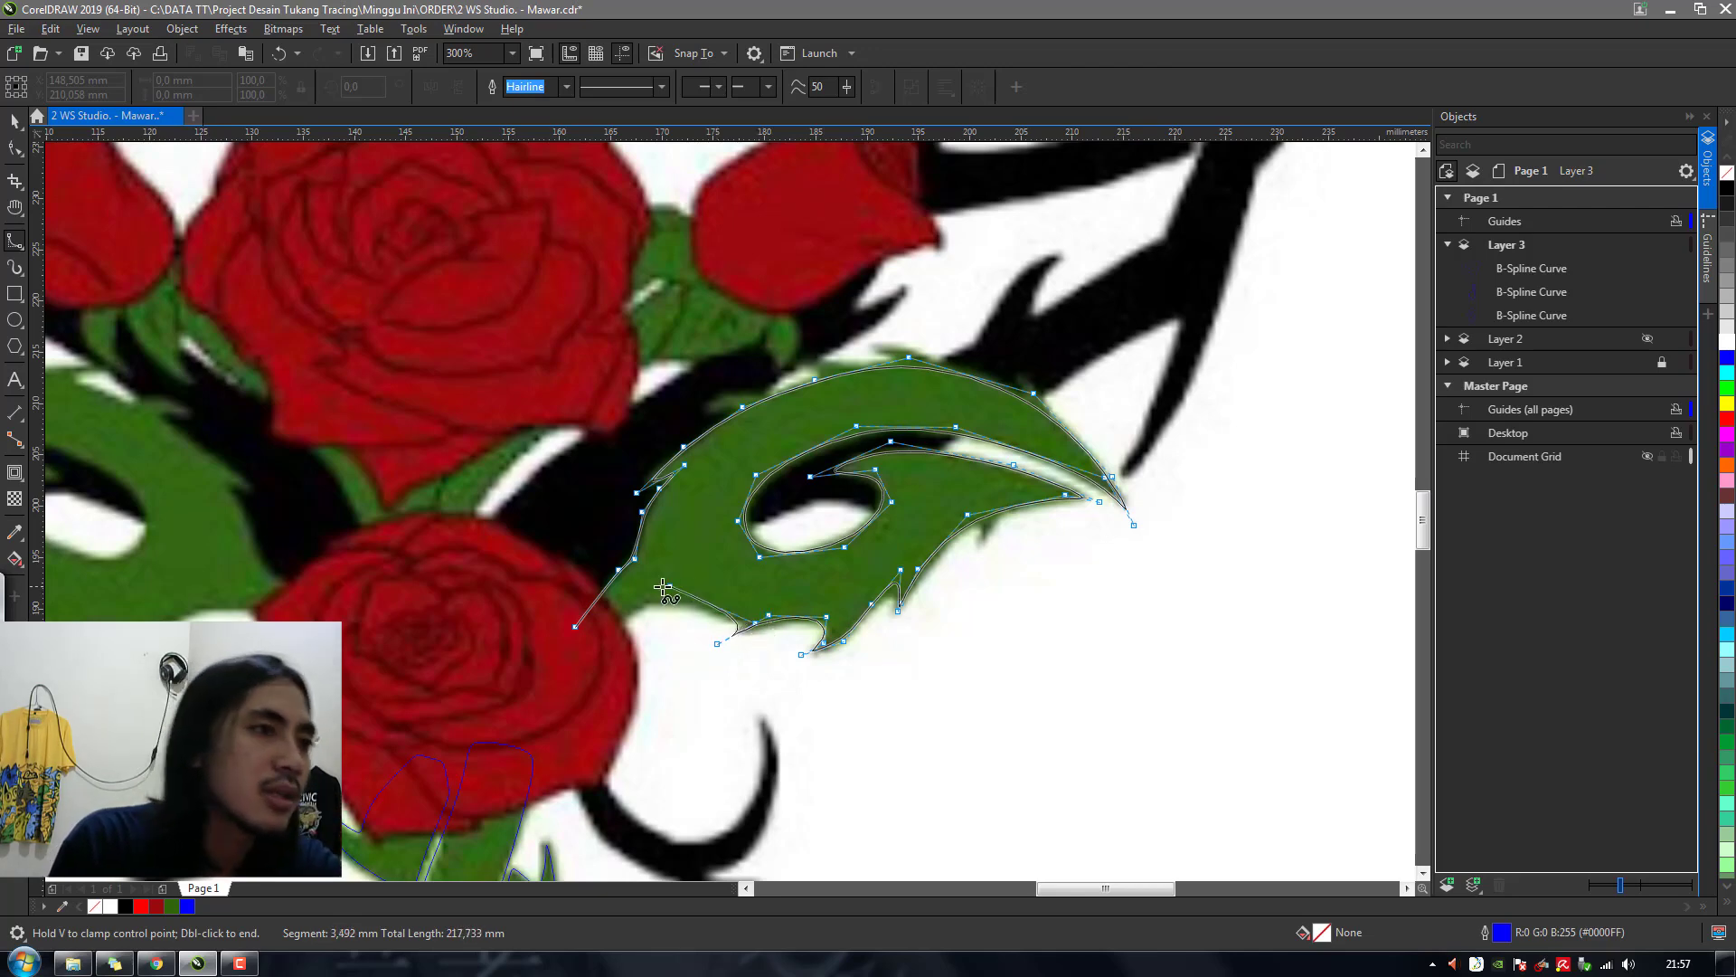
{"action": "left_click", "coordinate": [692, 603]}
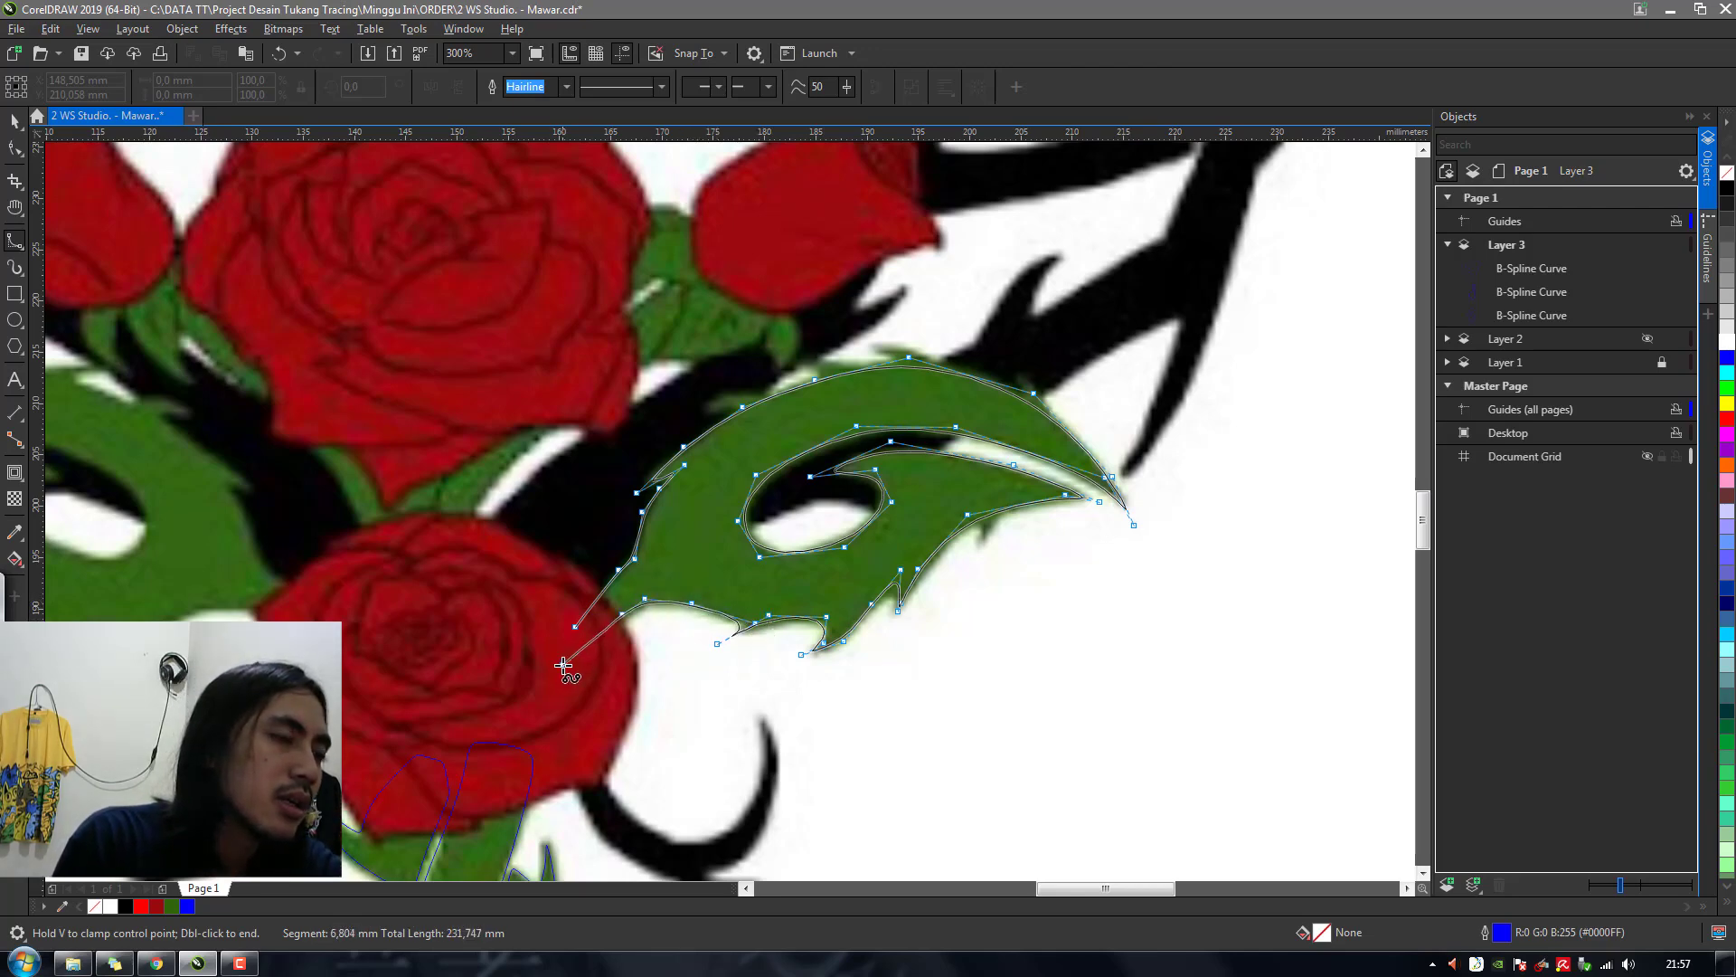
{"action": "left_click", "coordinate": [576, 625]}
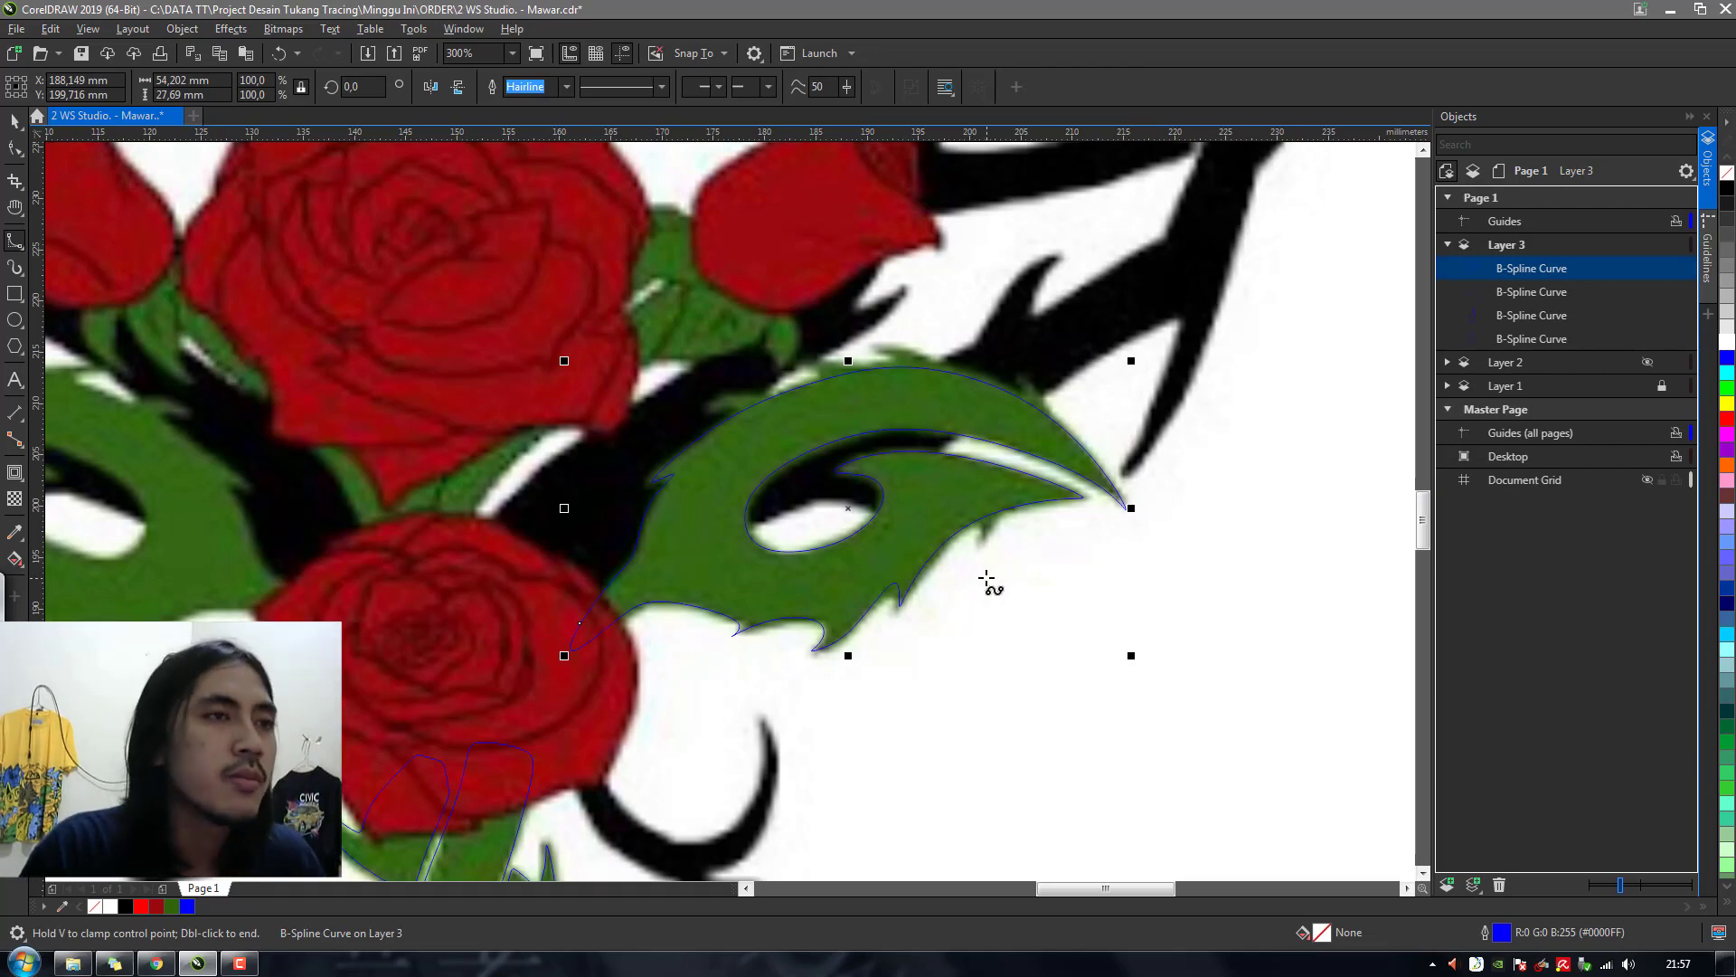
Trace the small spike on the lower lobe's bottom edge as a closed B-spline about 4 by 6 mm, overlapping the leaf
{"action": "scroll", "coordinate": [998, 558], "scroll_direction": "up", "scroll_amount": 2}
{"action": "scroll", "coordinate": [1022, 531], "scroll_direction": "down", "scroll_amount": 1}
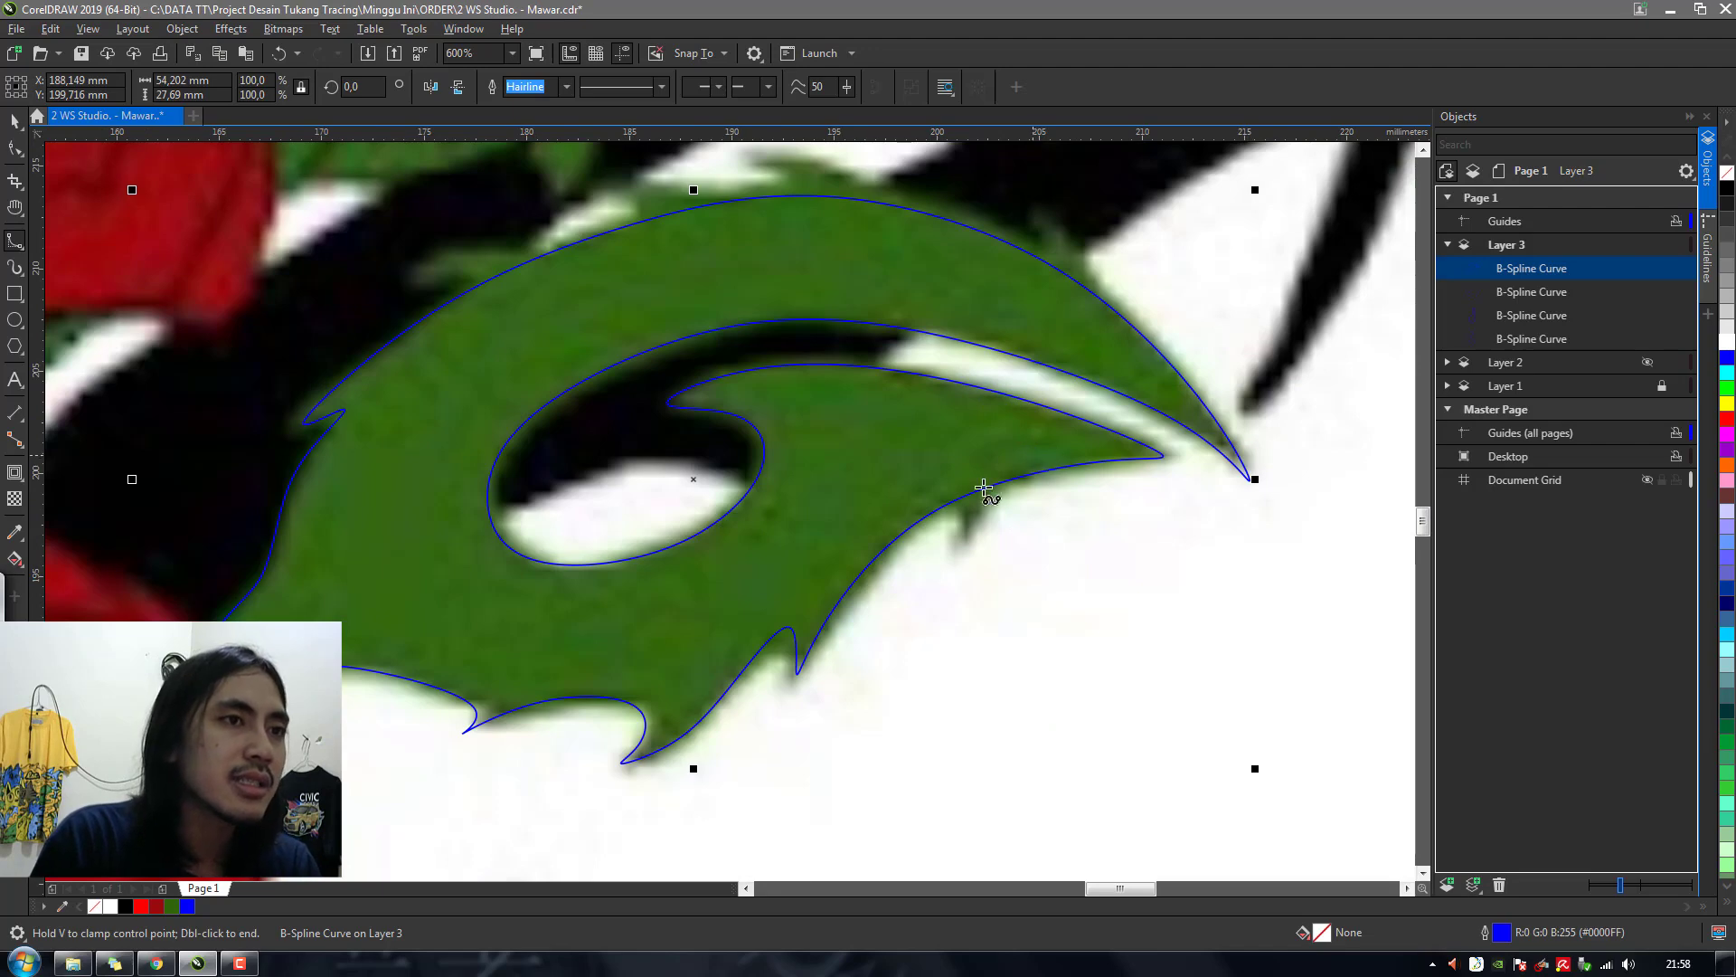
{"action": "left_click", "coordinate": [1032, 455]}
{"action": "left_click", "coordinate": [980, 501]}
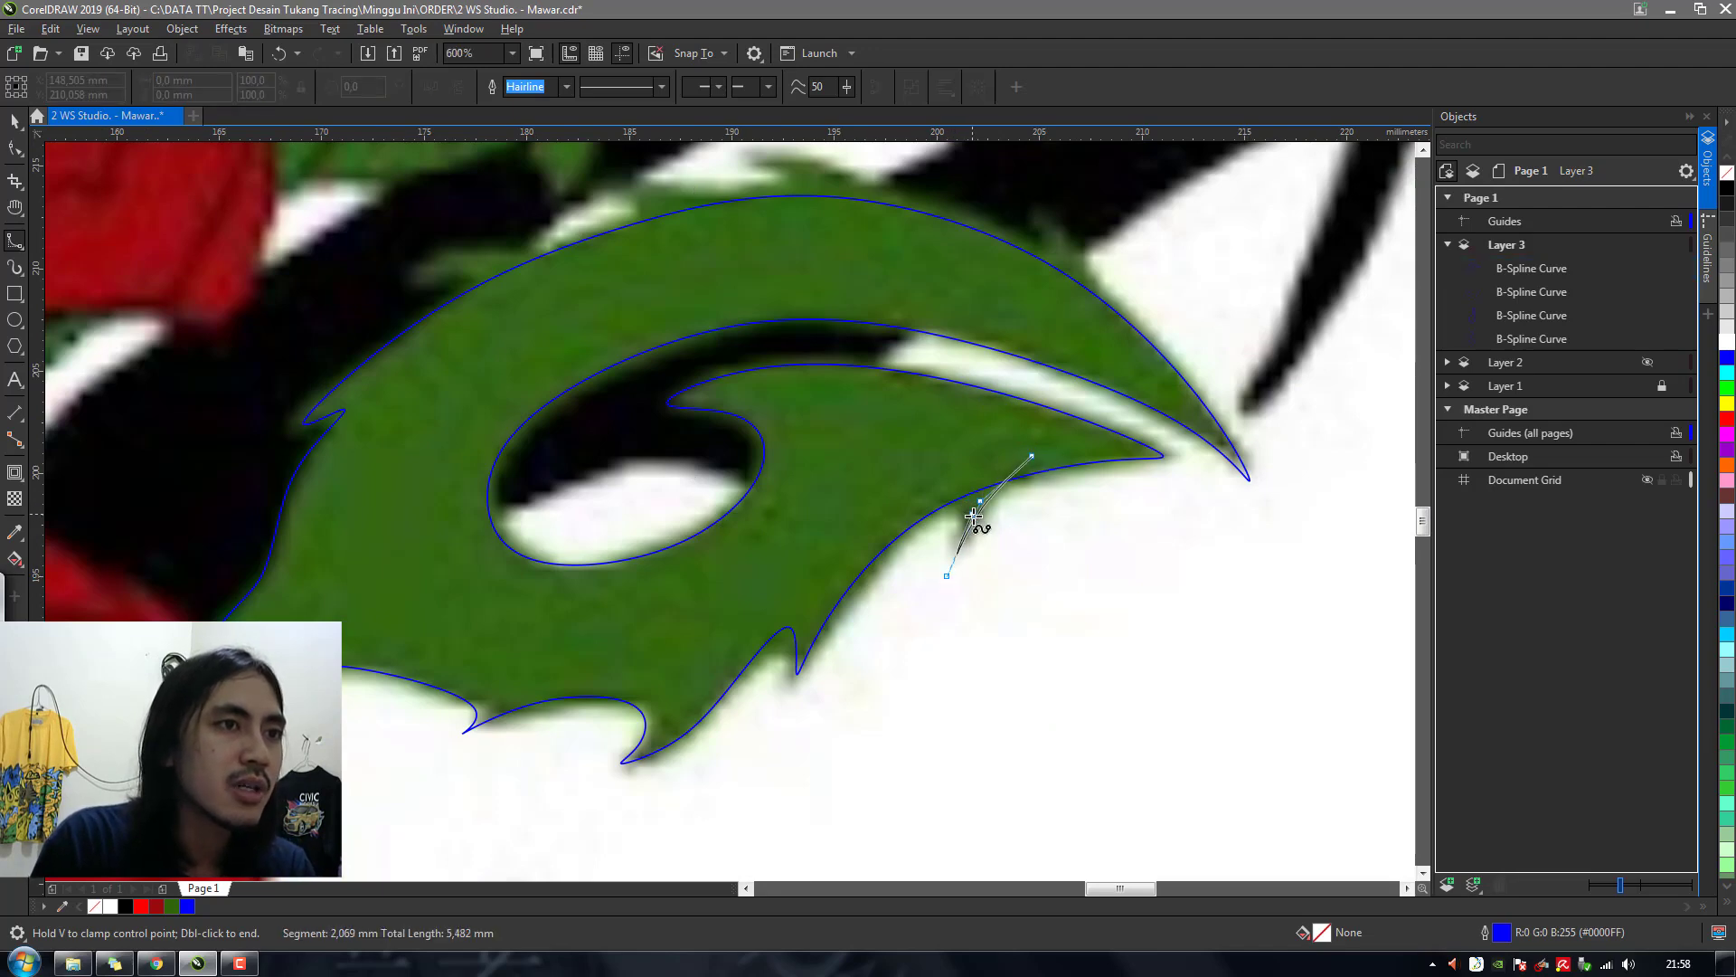
{"action": "left_click", "coordinate": [952, 457]}
{"action": "double_click", "coordinate": [1035, 454]}
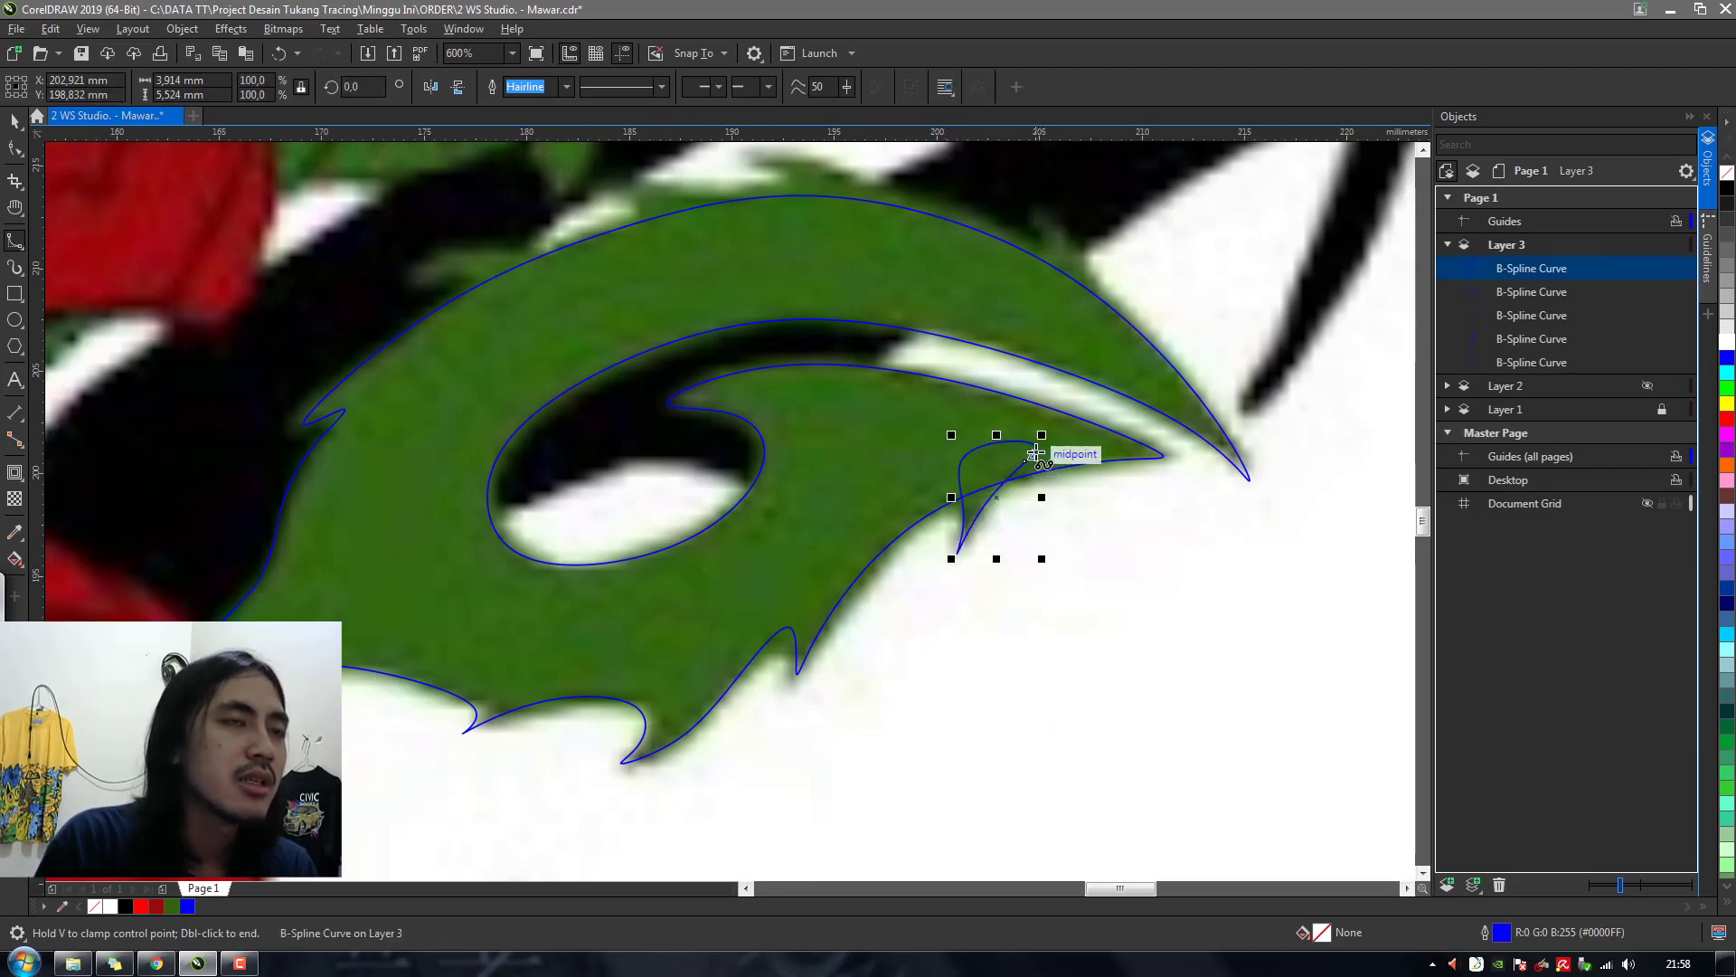
Start a separate B-spline inside the leaf's top edge and trace the first two spikes along the upper arch
{"action": "scroll", "coordinate": [1035, 452], "scroll_direction": "down", "scroll_amount": 1}
{"action": "scroll", "coordinate": [1029, 375], "scroll_direction": "up", "scroll_amount": 1}
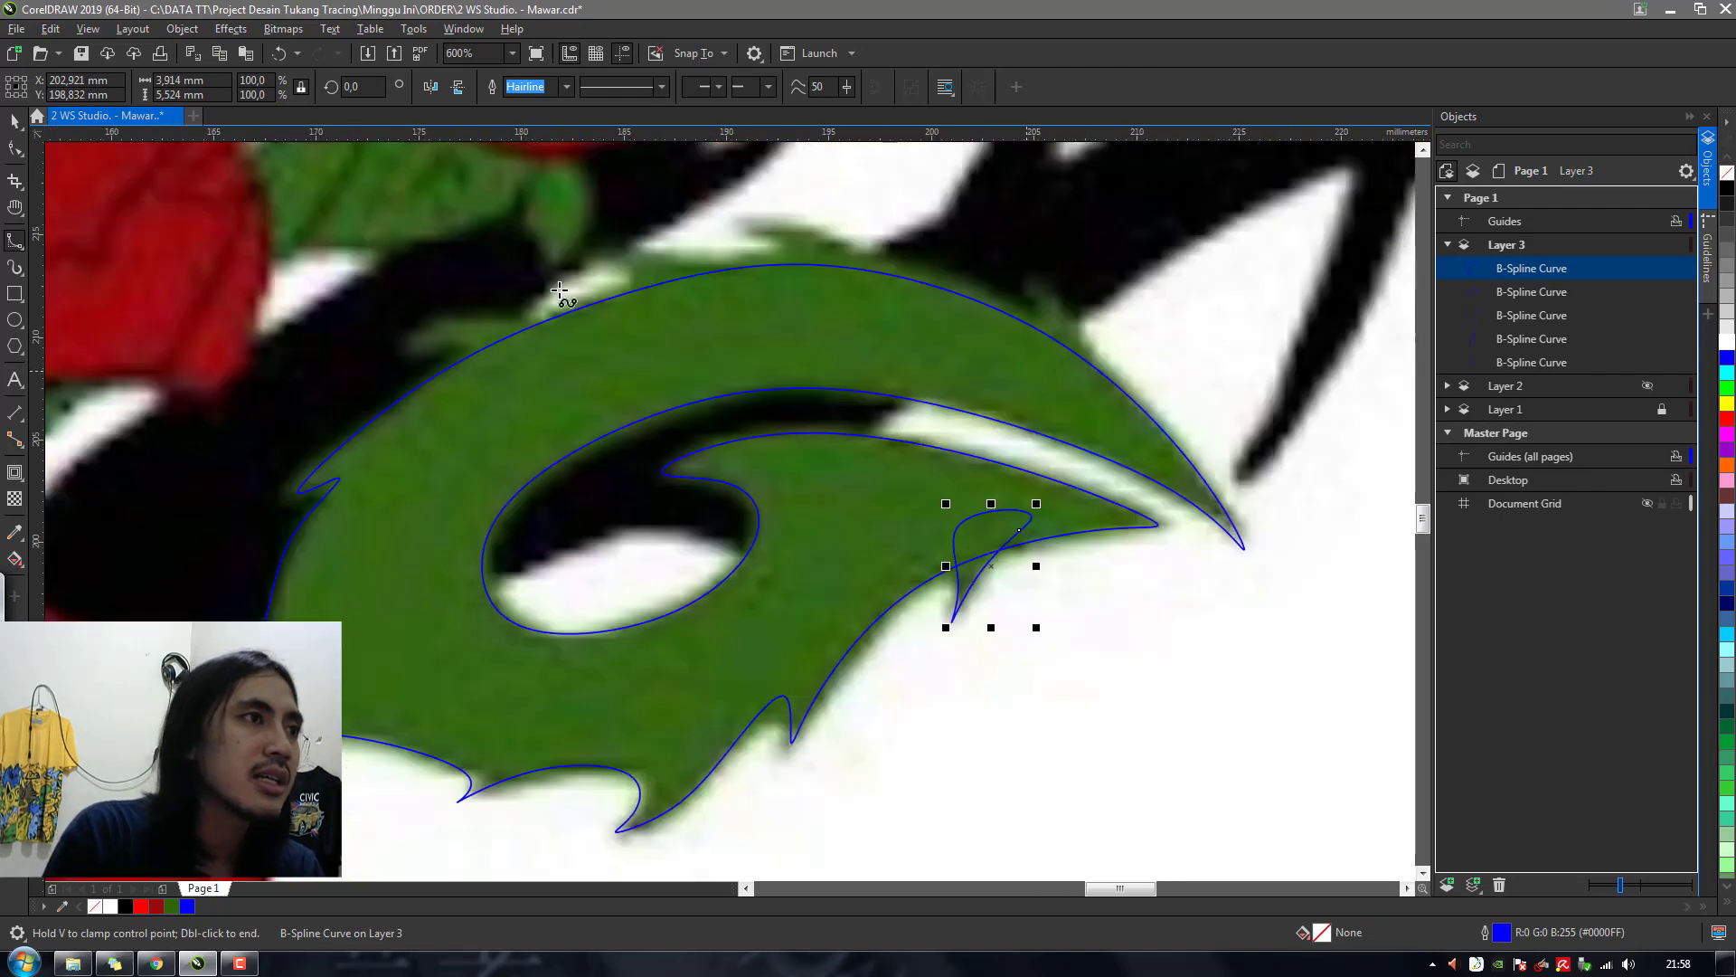
{"action": "left_click", "coordinate": [511, 371]}
{"action": "left_click", "coordinate": [459, 332]}
{"action": "left_click", "coordinate": [363, 356]}
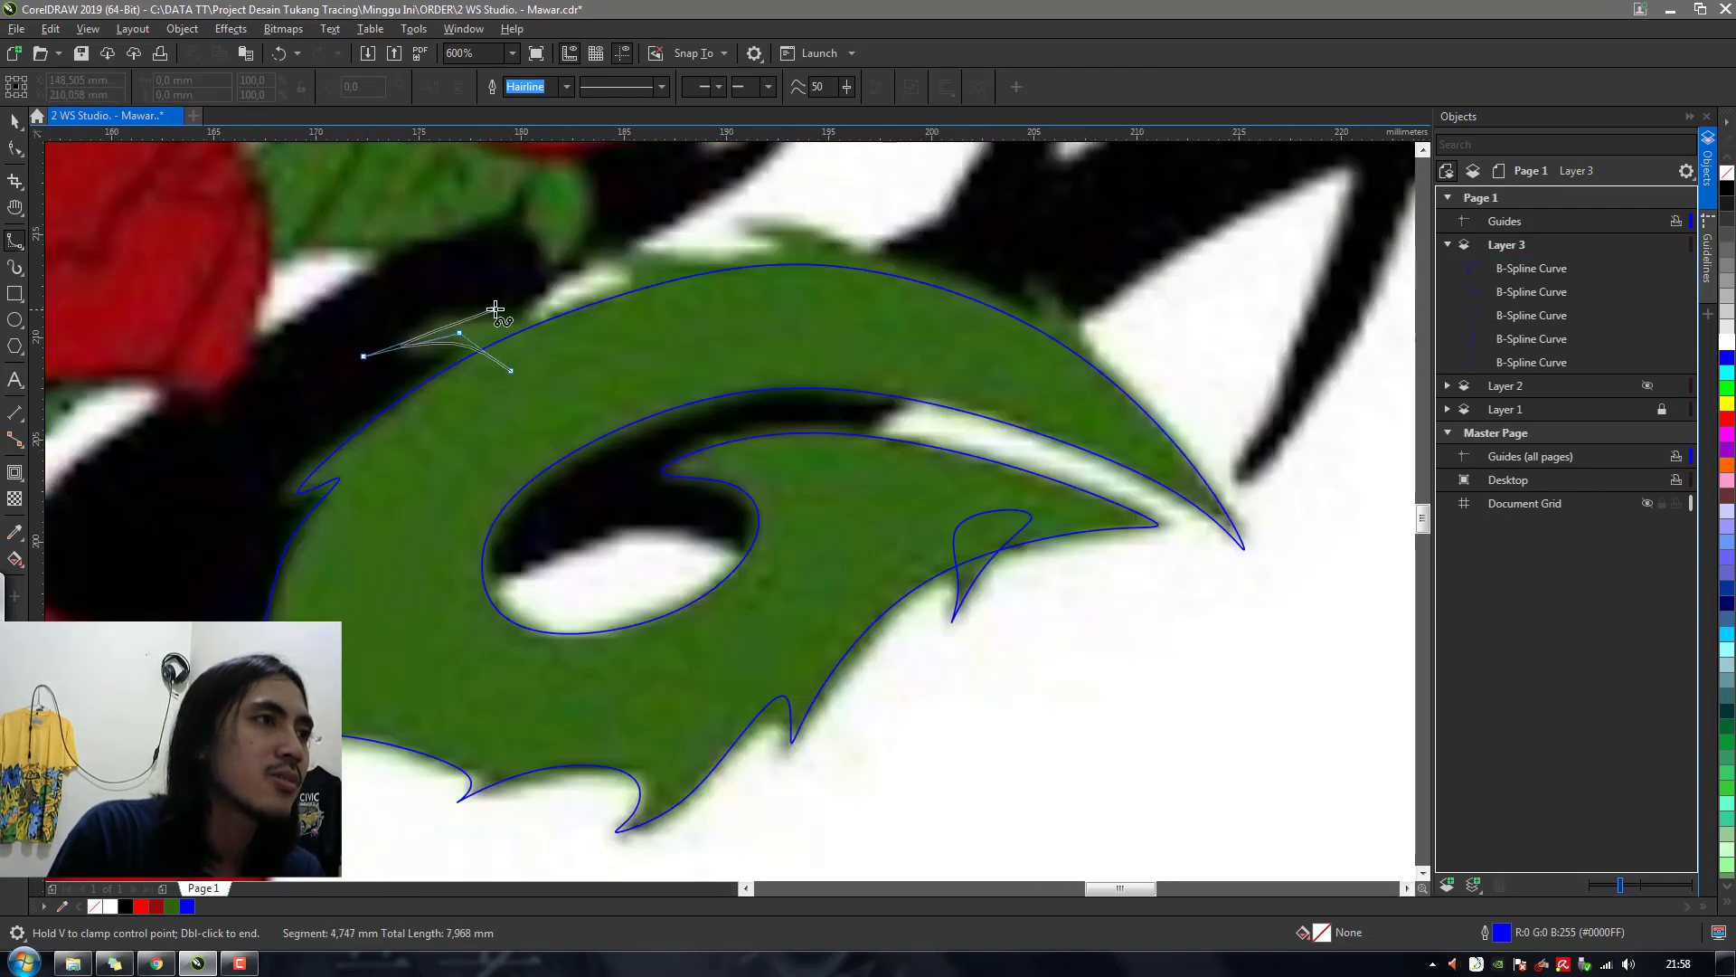
{"action": "left_click", "coordinate": [495, 306]}
{"action": "left_click", "coordinate": [619, 342]}
{"action": "left_click", "coordinate": [717, 309]}
{"action": "left_click", "coordinate": [668, 289]}
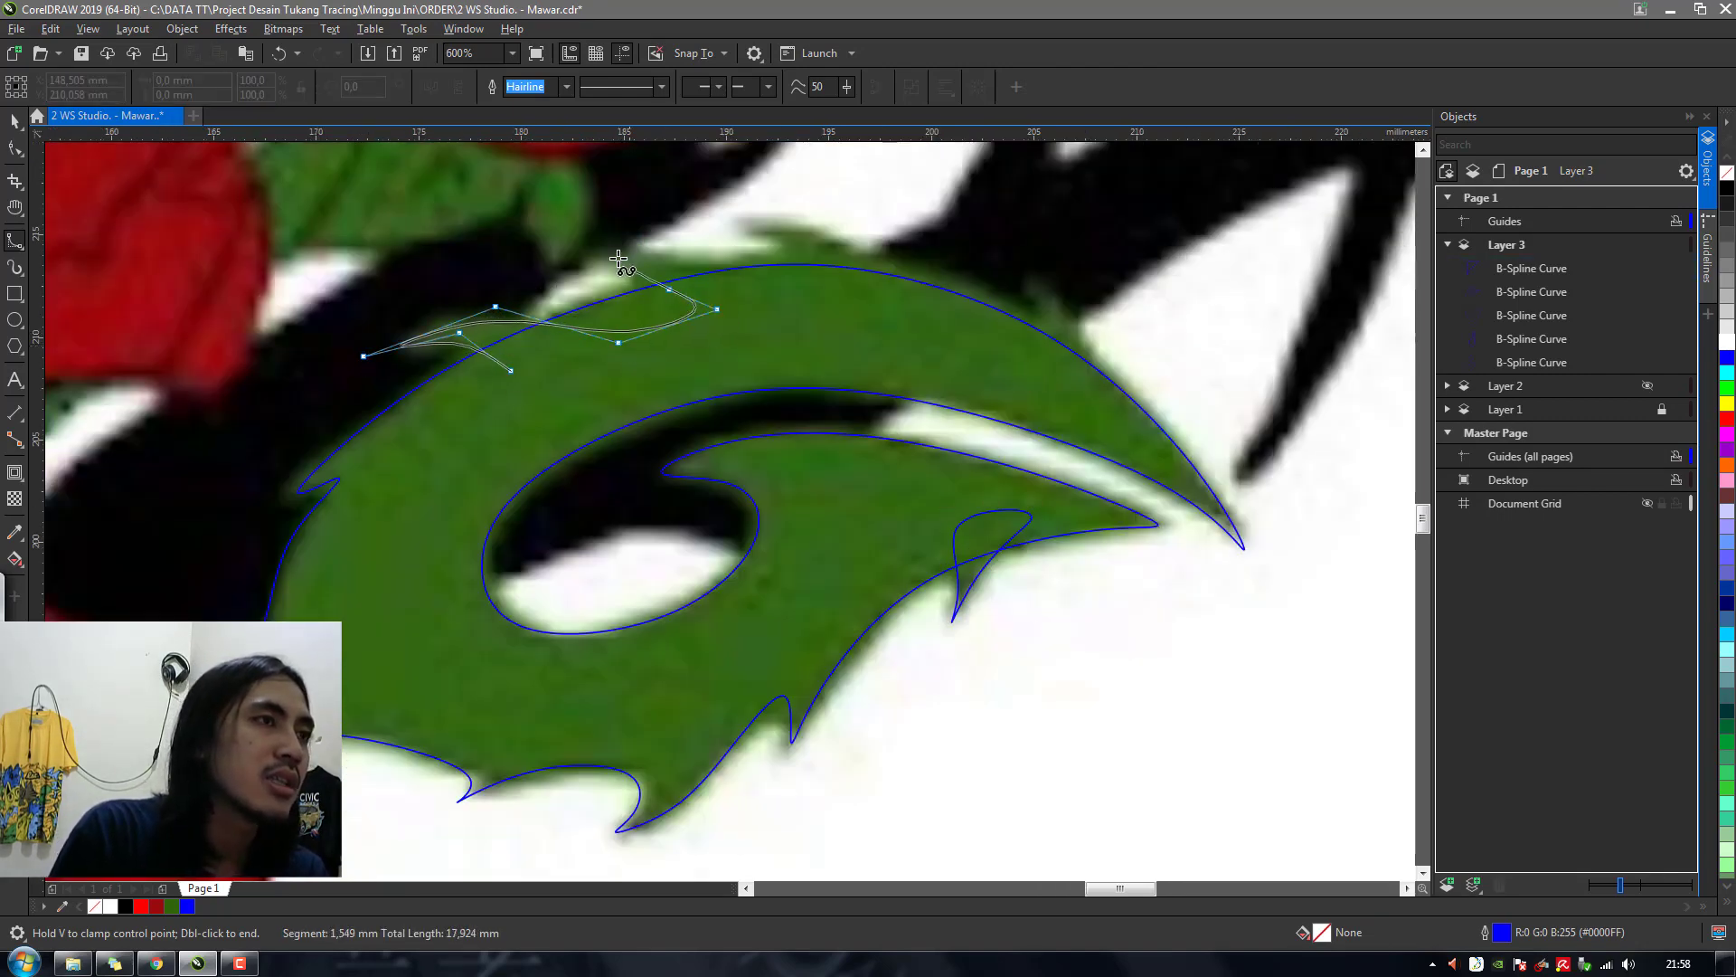
{"action": "left_click", "coordinate": [618, 254]}
{"action": "left_click", "coordinate": [531, 259]}
{"action": "left_click", "coordinate": [657, 248]}
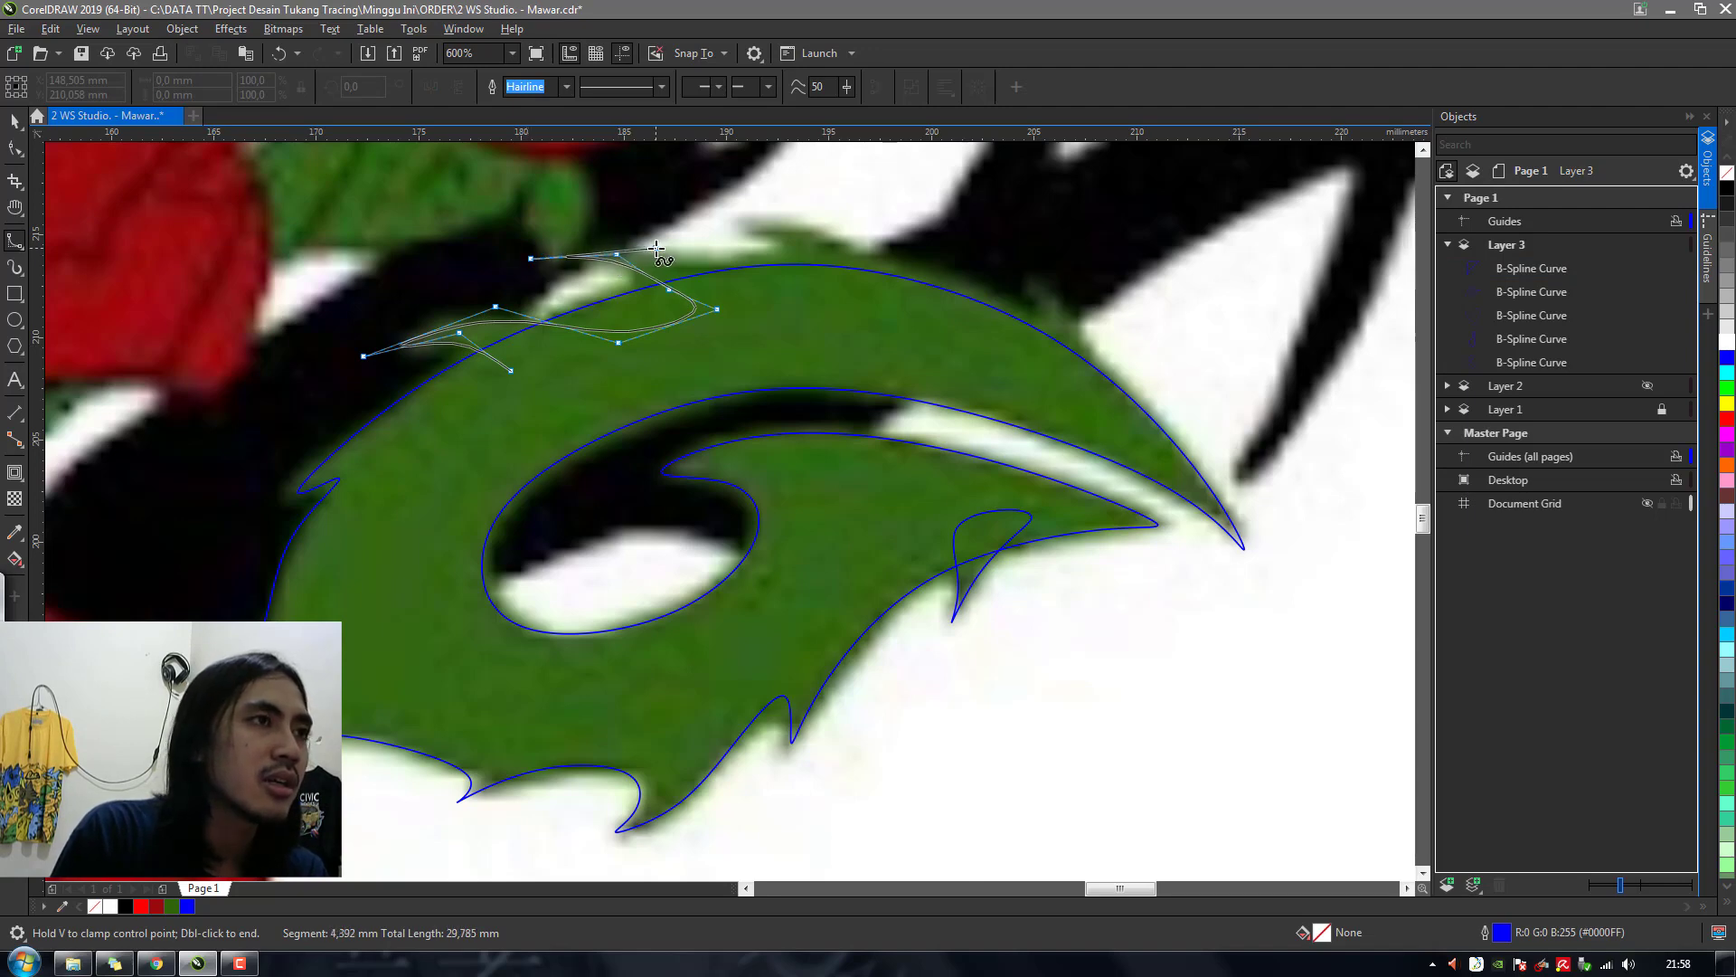
Trace the third spike on the upper arch and close the spike curve through the inside of the leaf
{"action": "left_click", "coordinate": [841, 285]}
{"action": "left_click", "coordinate": [767, 229]}
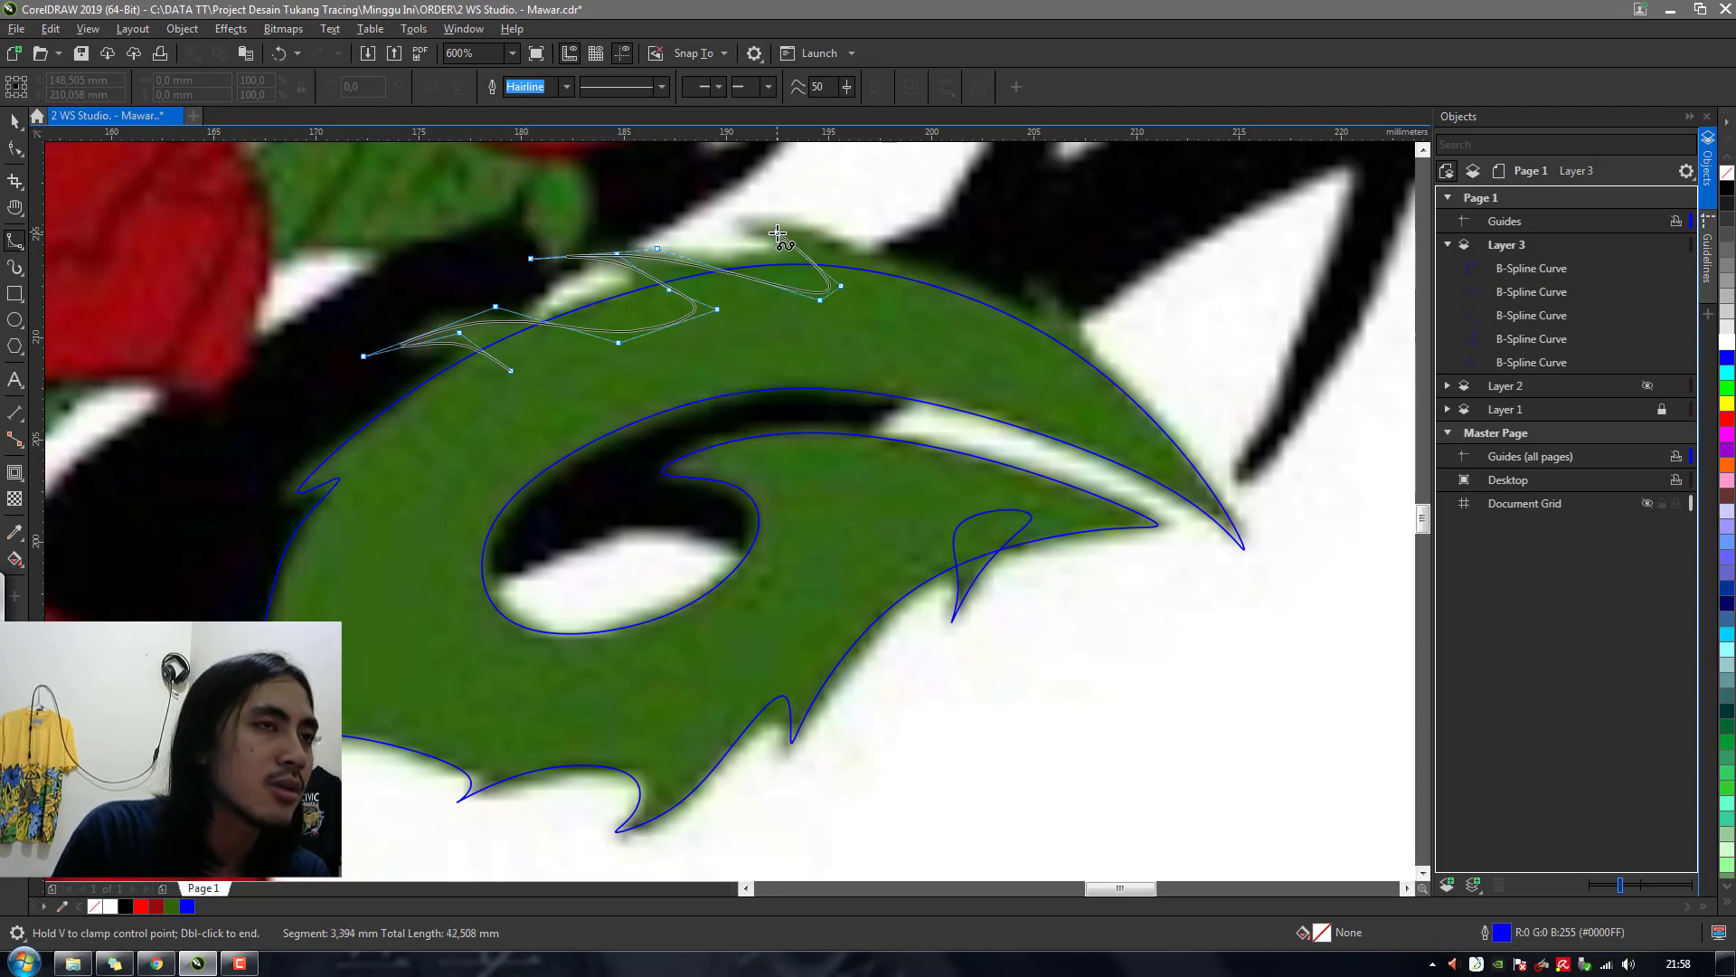
{"action": "left_click", "coordinate": [733, 204]}
{"action": "left_click", "coordinate": [880, 254]}
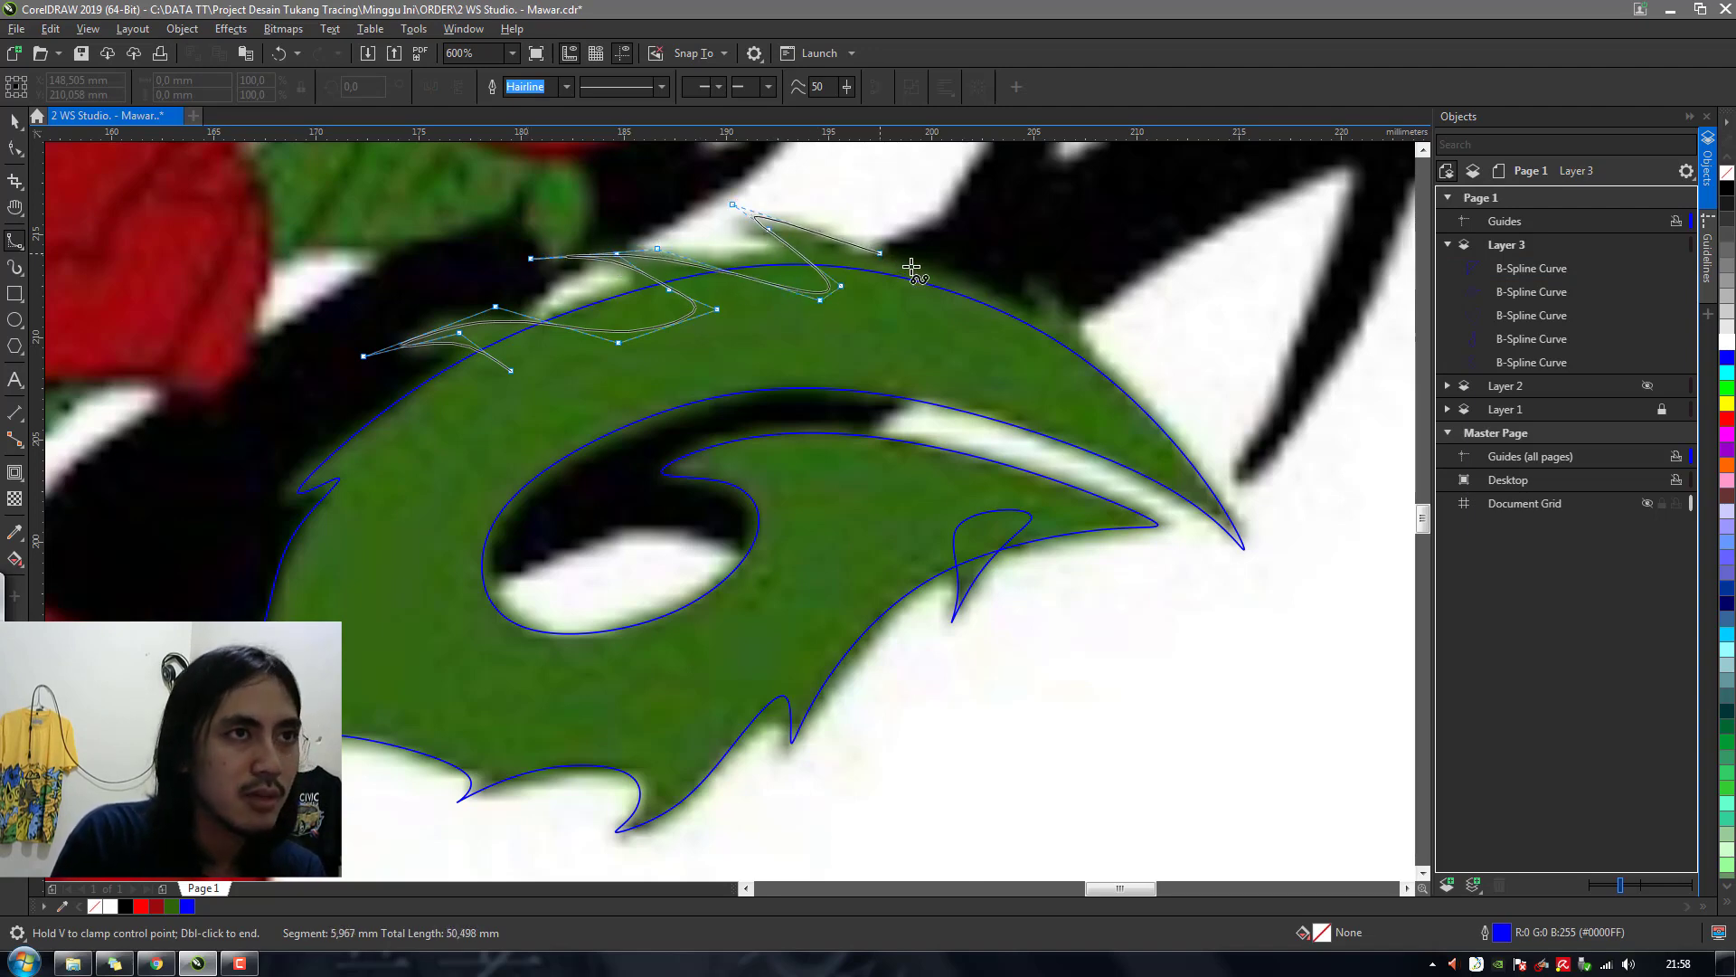
{"action": "left_click", "coordinate": [1046, 348]}
{"action": "left_click", "coordinate": [1046, 381]}
{"action": "left_click", "coordinate": [667, 371]}
{"action": "left_click", "coordinate": [503, 412]}
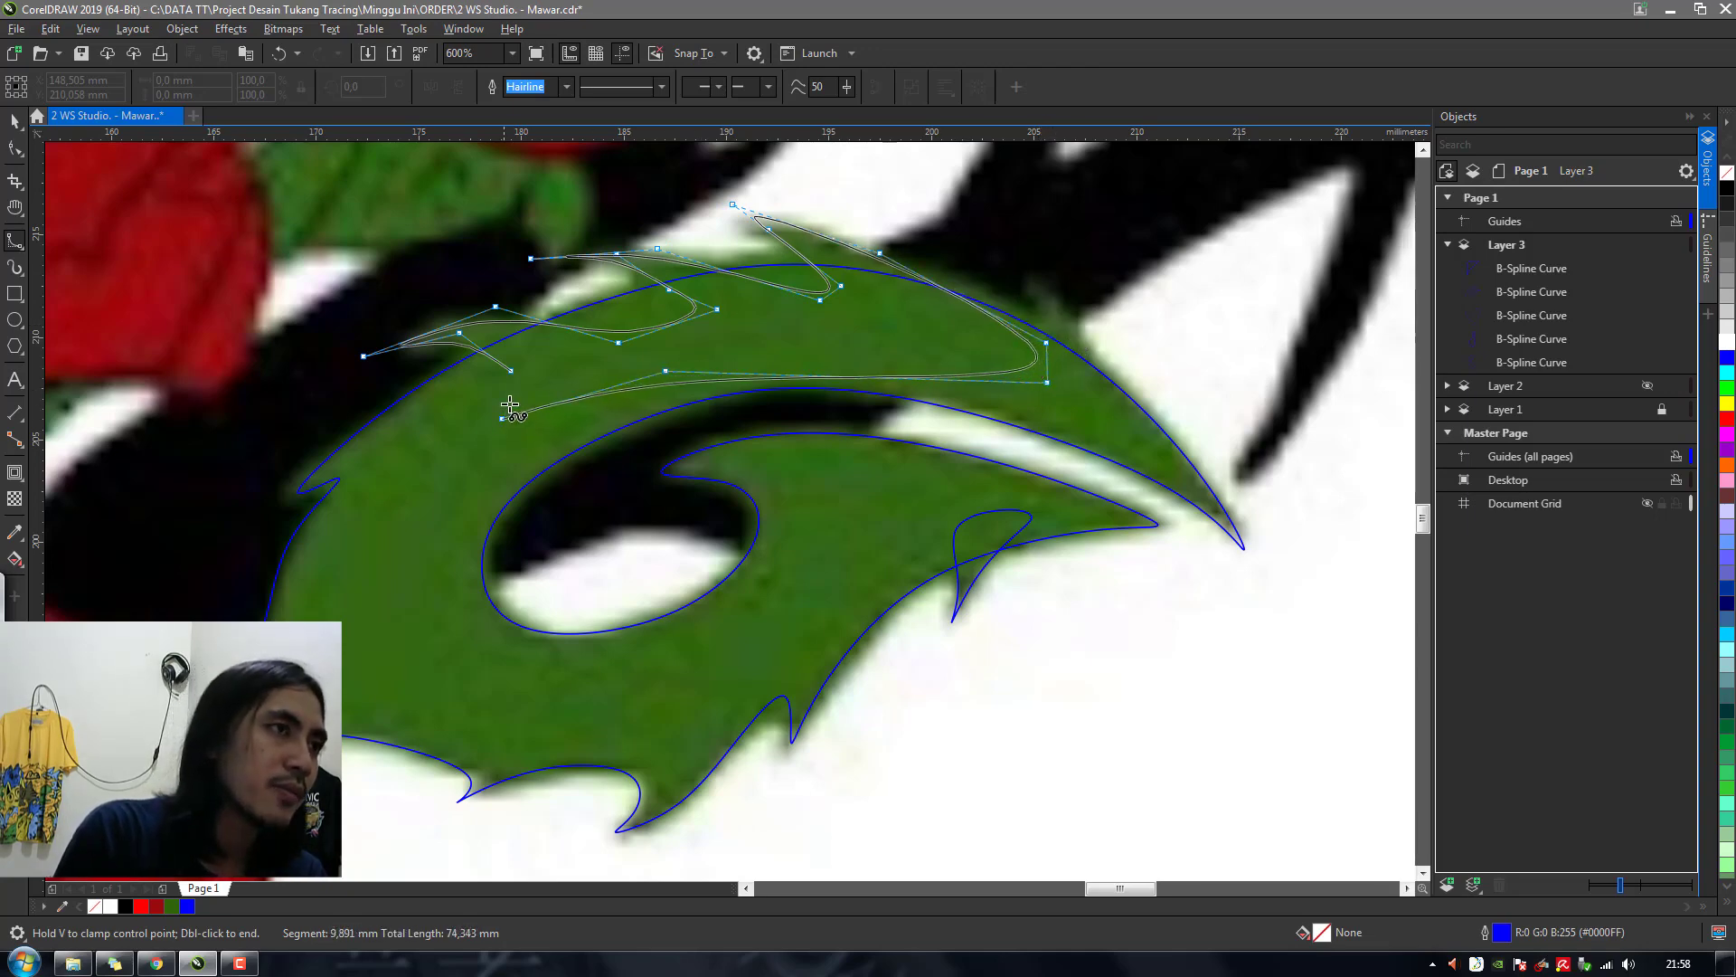
{"action": "left_click", "coordinate": [511, 371]}
Trace the spike near the leaf's outer tip as a closed B-spline about 7 by 8 mm, overlapping the leaf
{"action": "left_click", "coordinate": [1066, 383]}
{"action": "left_click", "coordinate": [1039, 300]}
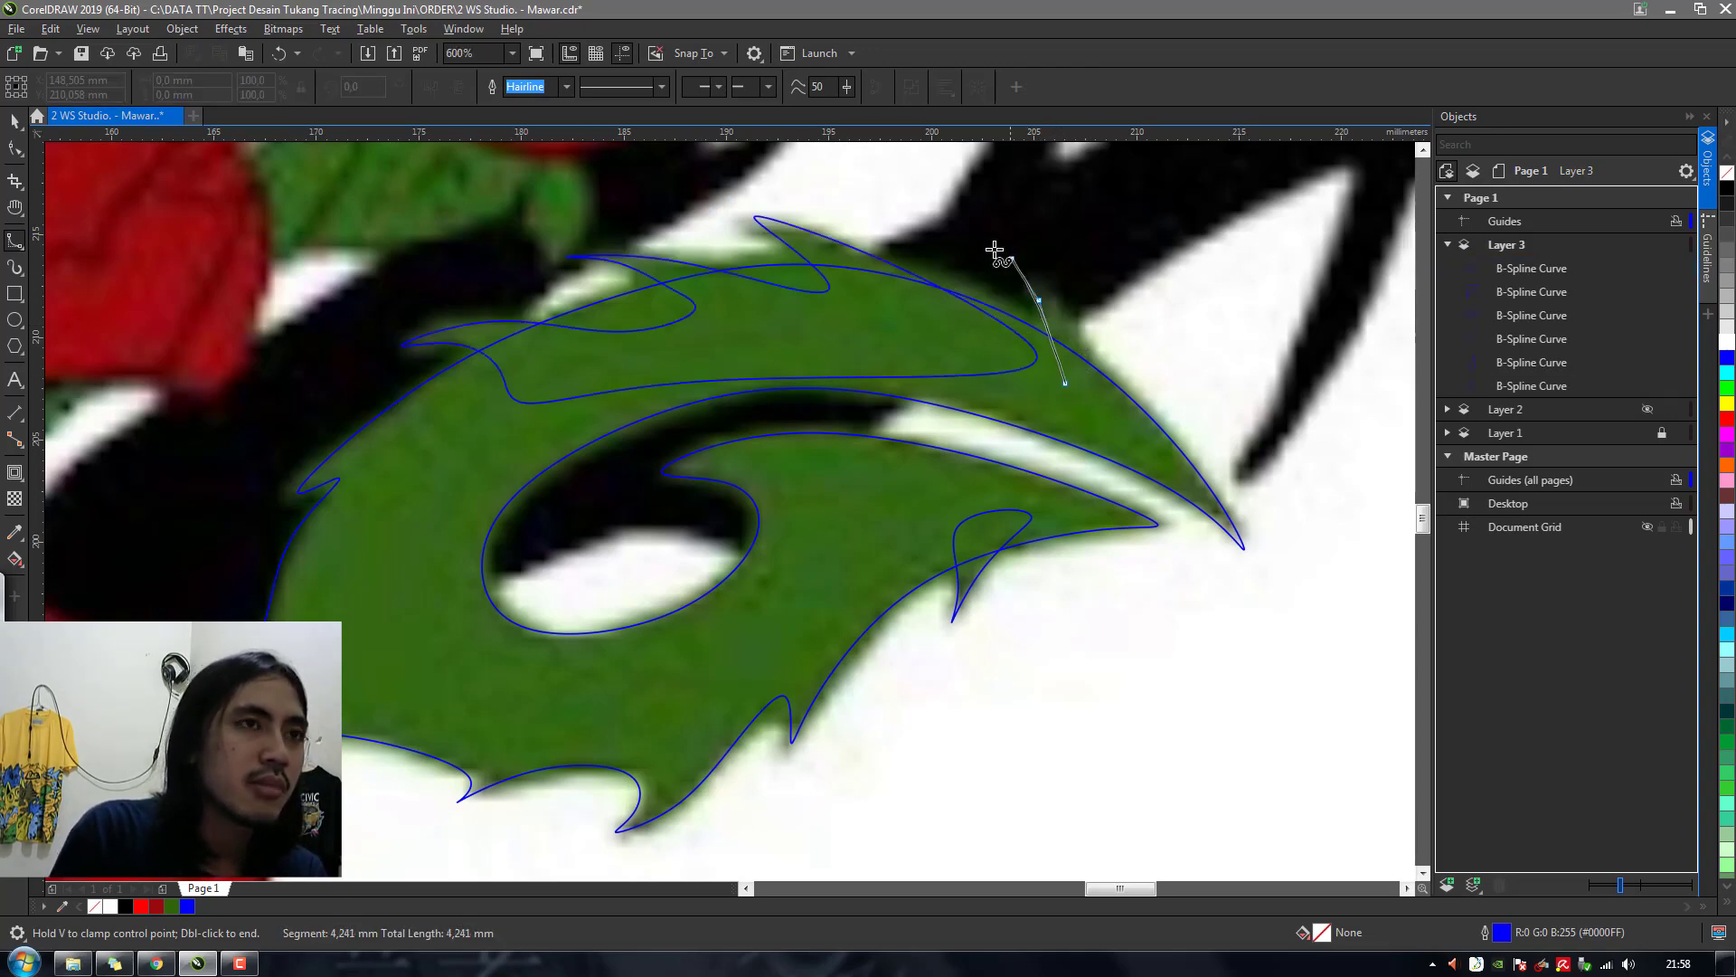
{"action": "left_click", "coordinate": [979, 231]}
{"action": "left_click", "coordinate": [1086, 337]}
{"action": "left_click", "coordinate": [1158, 425]}
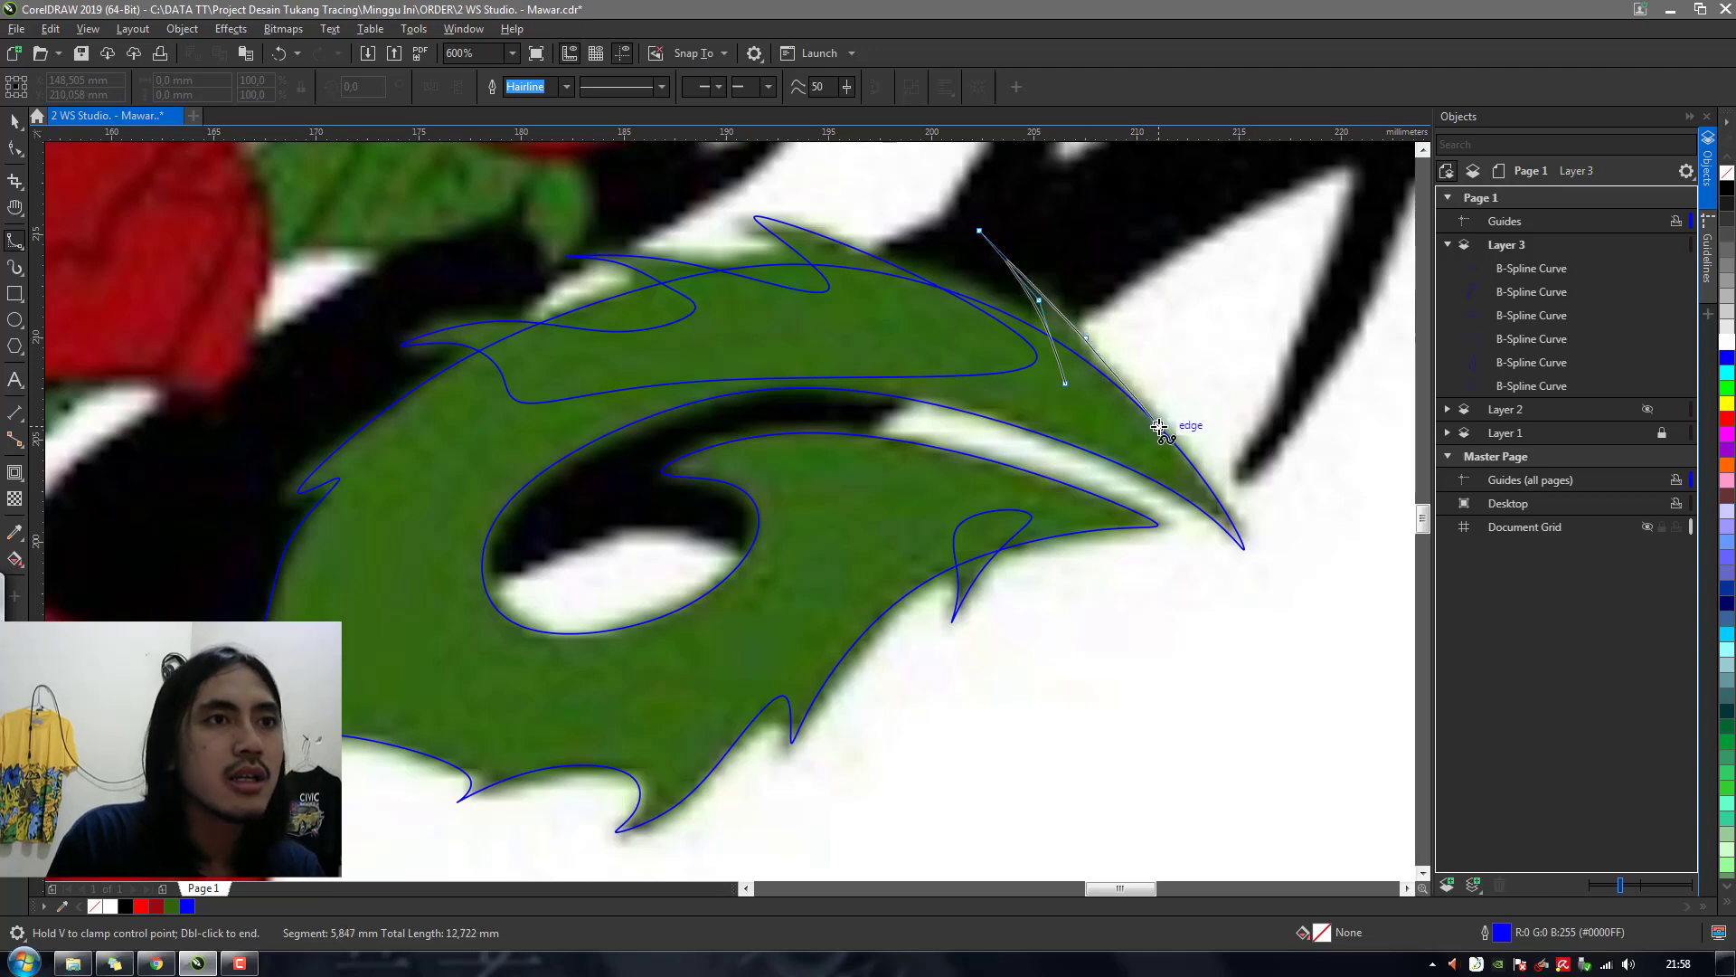
{"action": "left_click", "coordinate": [1122, 431]}
{"action": "left_click", "coordinate": [1065, 383]}
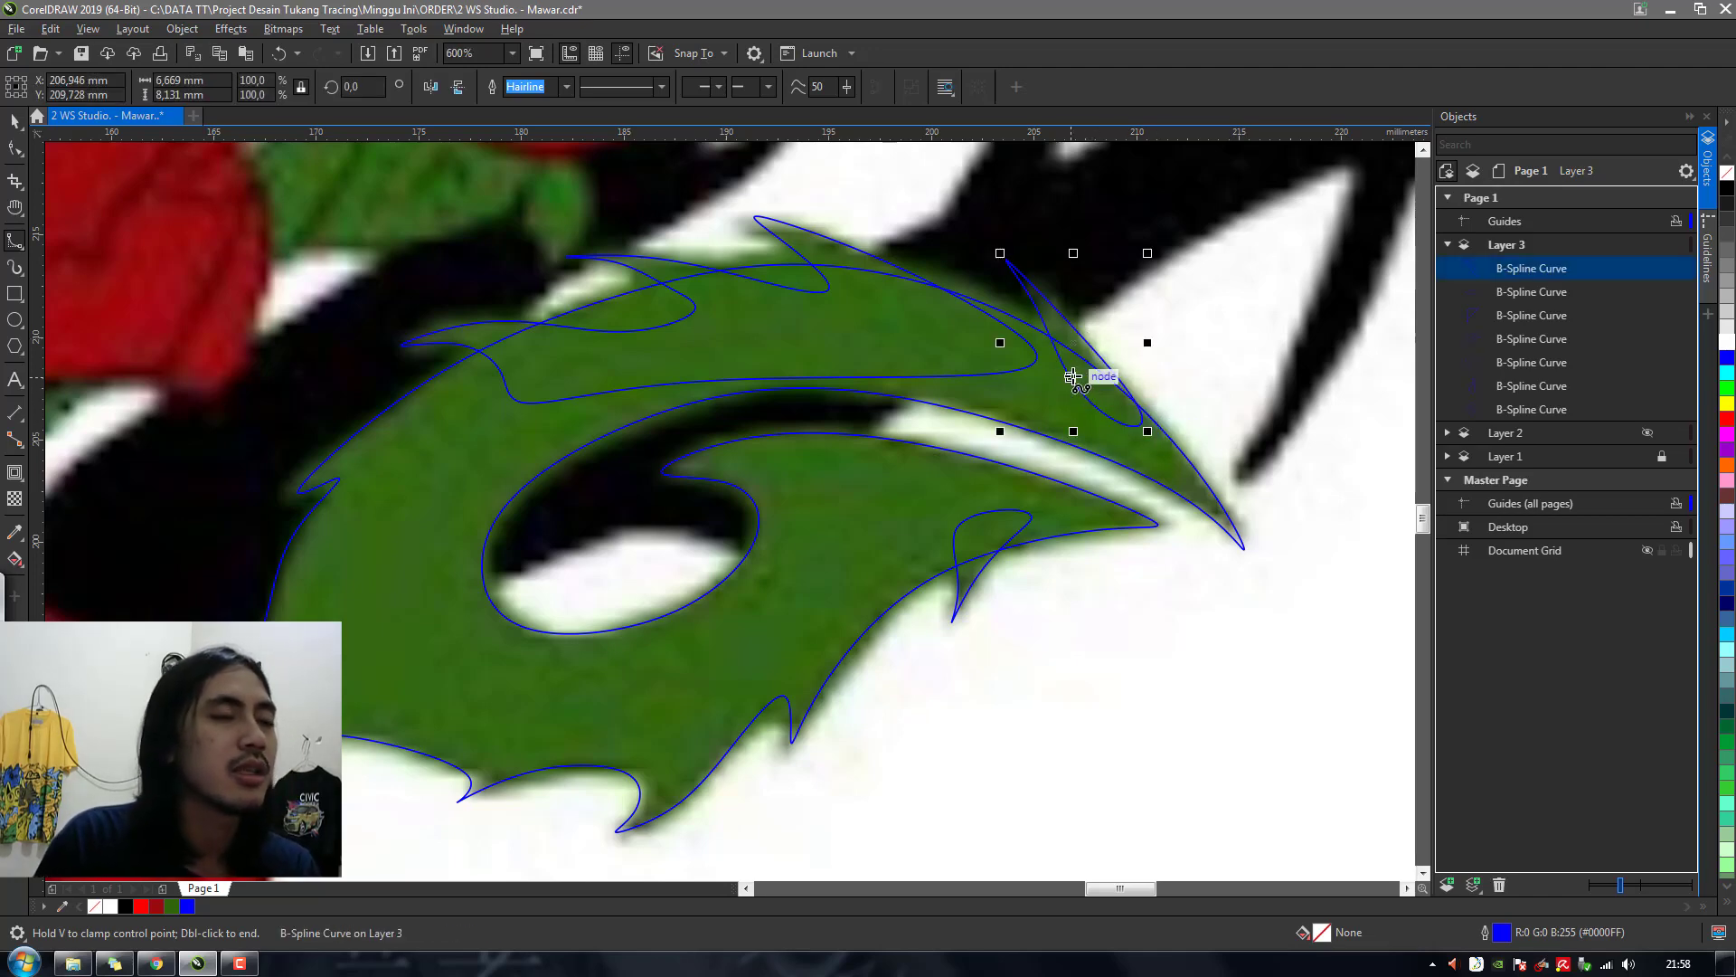
Examine the traced right leaf against the whole reference, briefly selecting its four curves together and clearing the selection
{"action": "scroll", "coordinate": [1083, 391], "scroll_direction": "down", "scroll_amount": 3}
{"action": "scroll", "coordinate": [1074, 445], "scroll_direction": "up", "scroll_amount": 1}
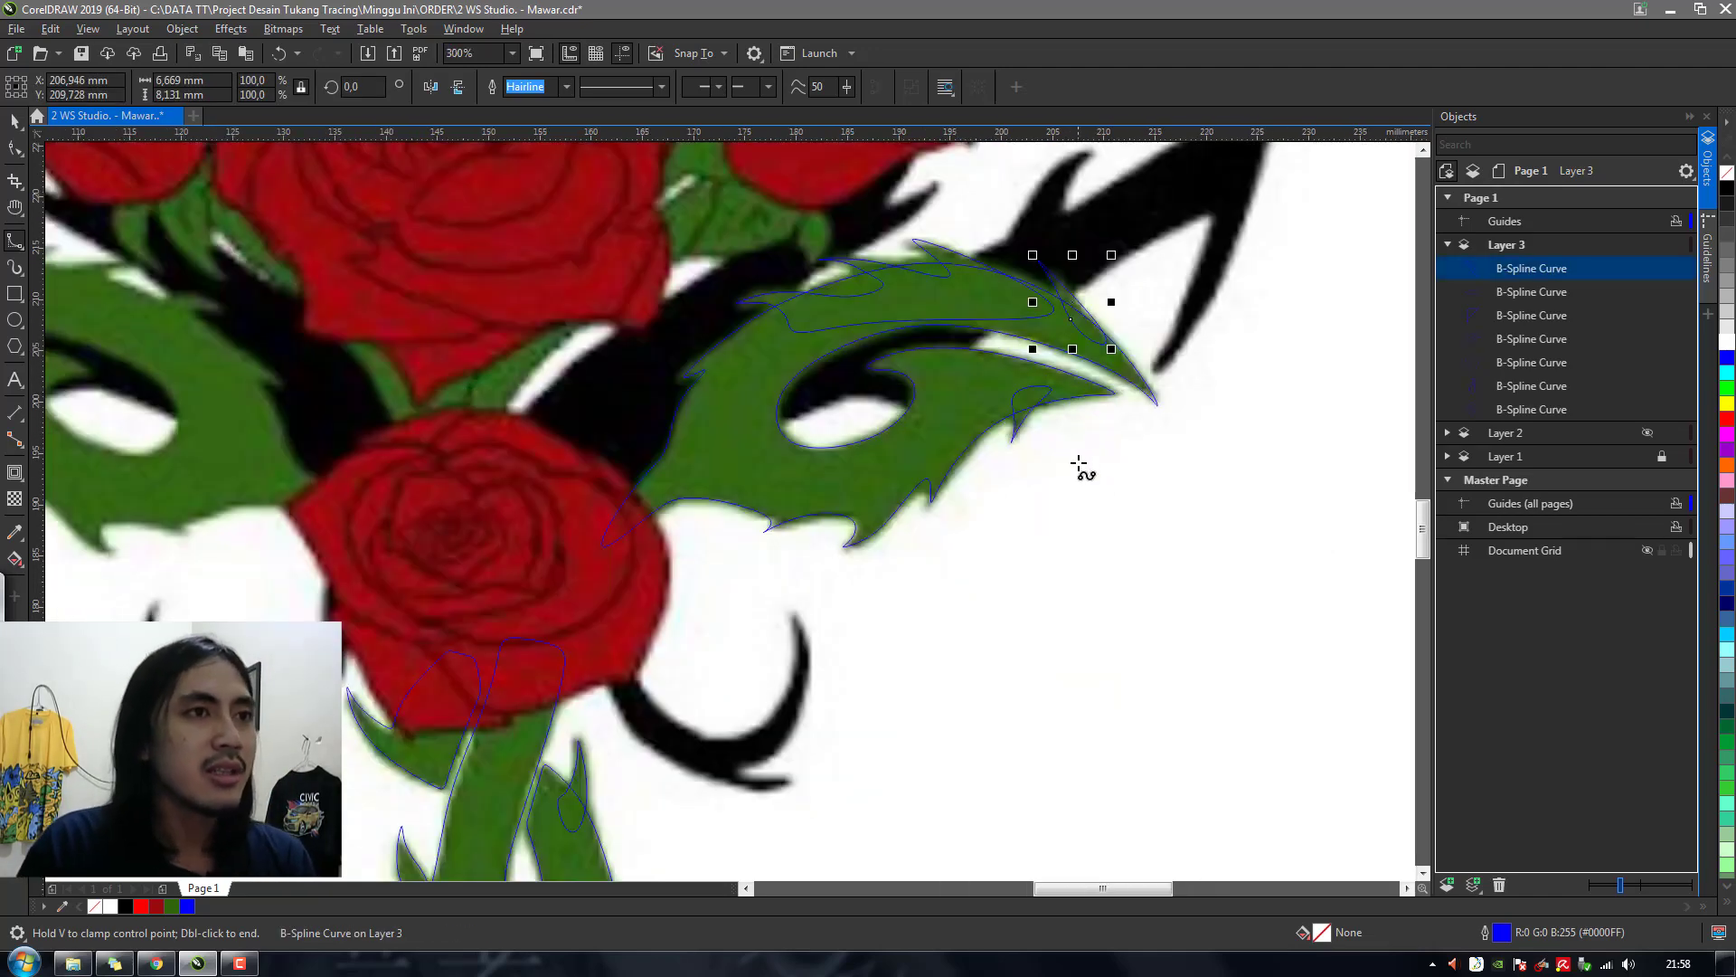
{"action": "scroll", "coordinate": [1076, 461], "scroll_direction": "down", "scroll_amount": 1}
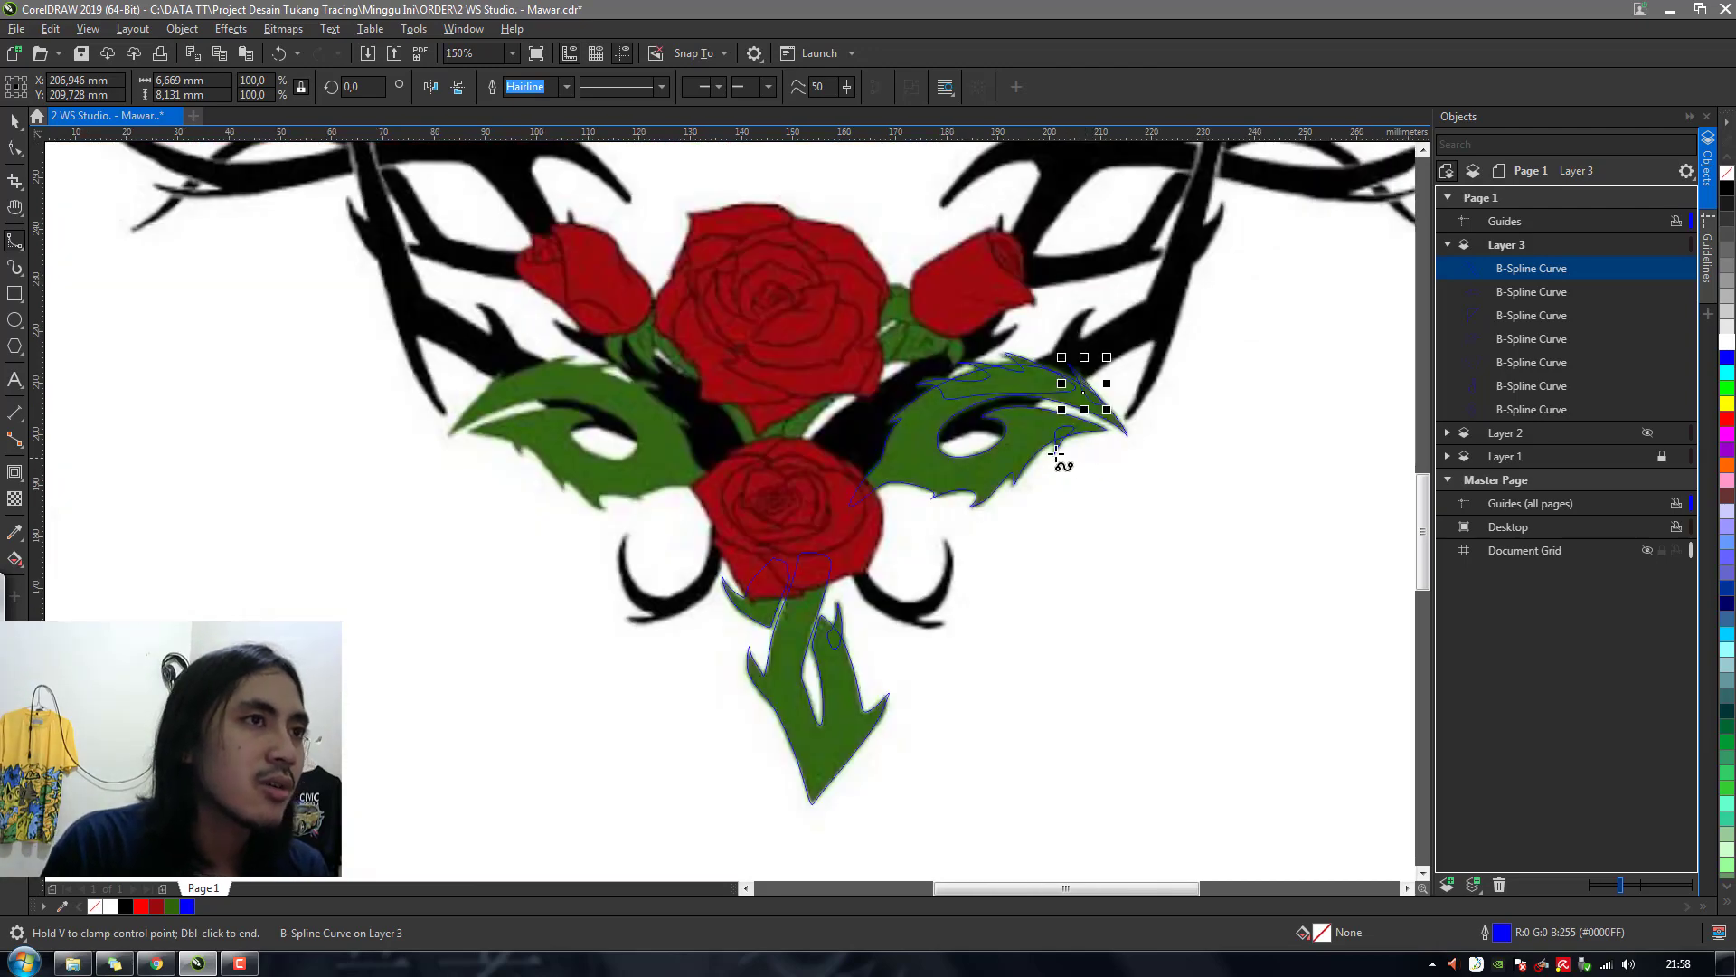
{"action": "scroll", "coordinate": [850, 432], "scroll_direction": "up", "scroll_amount": 1}
{"action": "scroll", "coordinate": [880, 445], "scroll_direction": "down", "scroll_amount": 1}
{"action": "scroll", "coordinate": [940, 447], "scroll_direction": "up", "scroll_amount": 1}
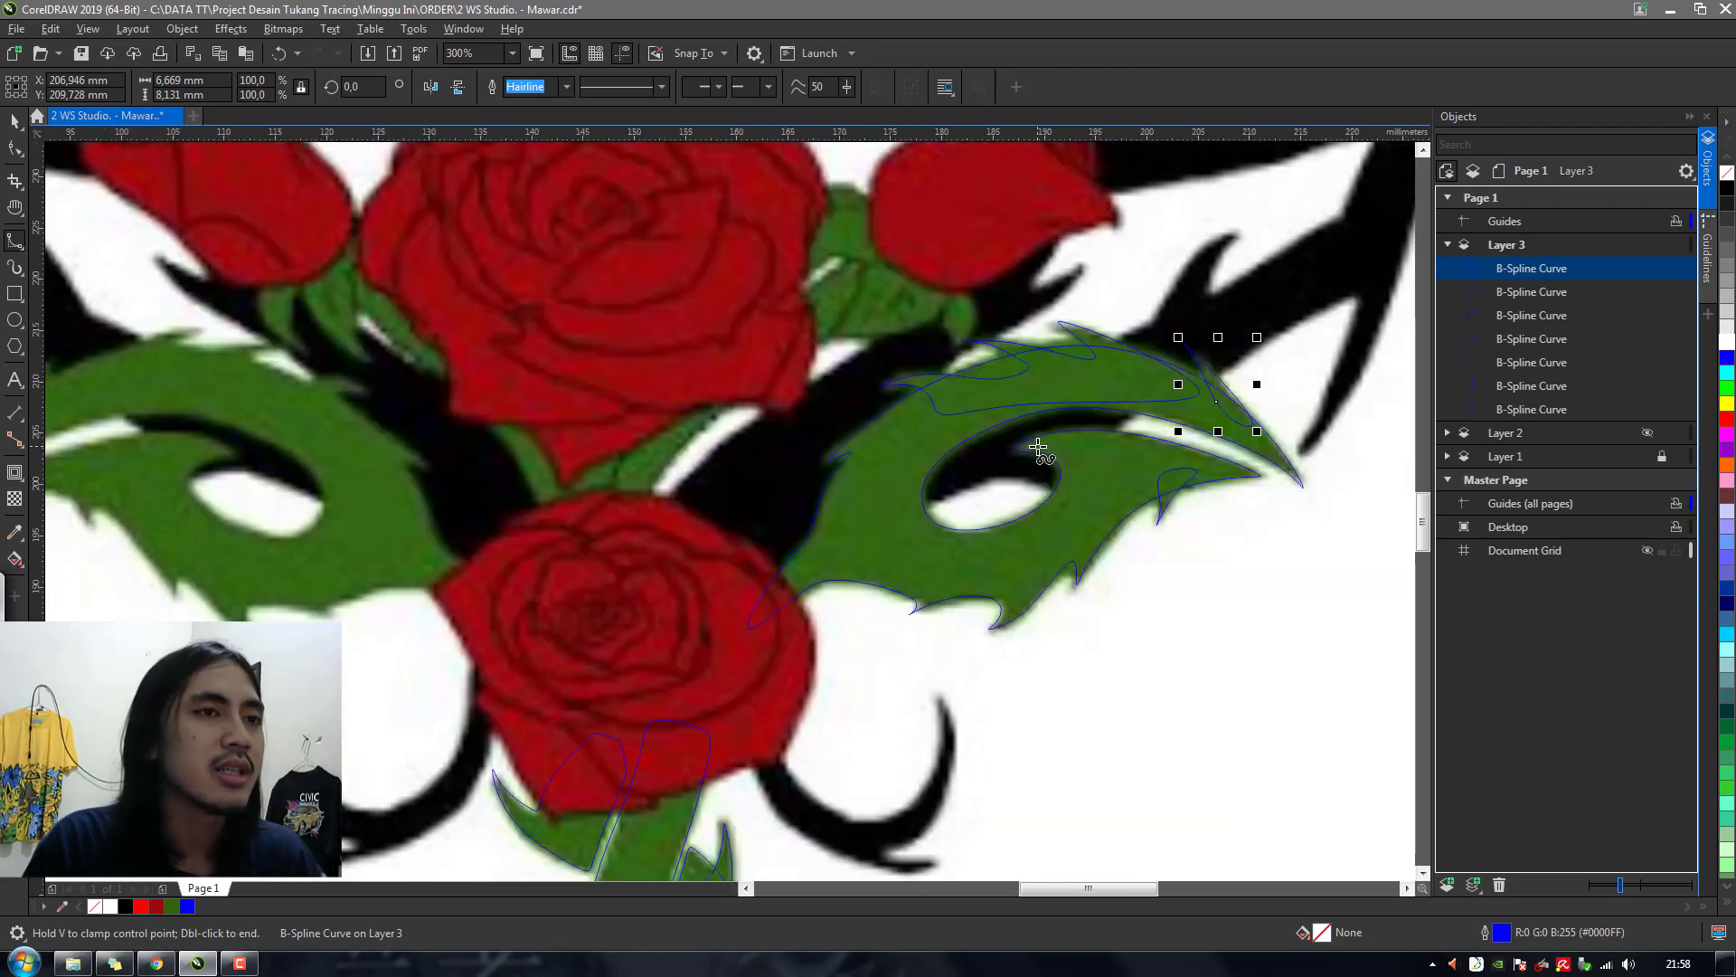
{"action": "scroll", "coordinate": [978, 429], "scroll_direction": "down", "scroll_amount": 1}
{"action": "key", "text": "h"}
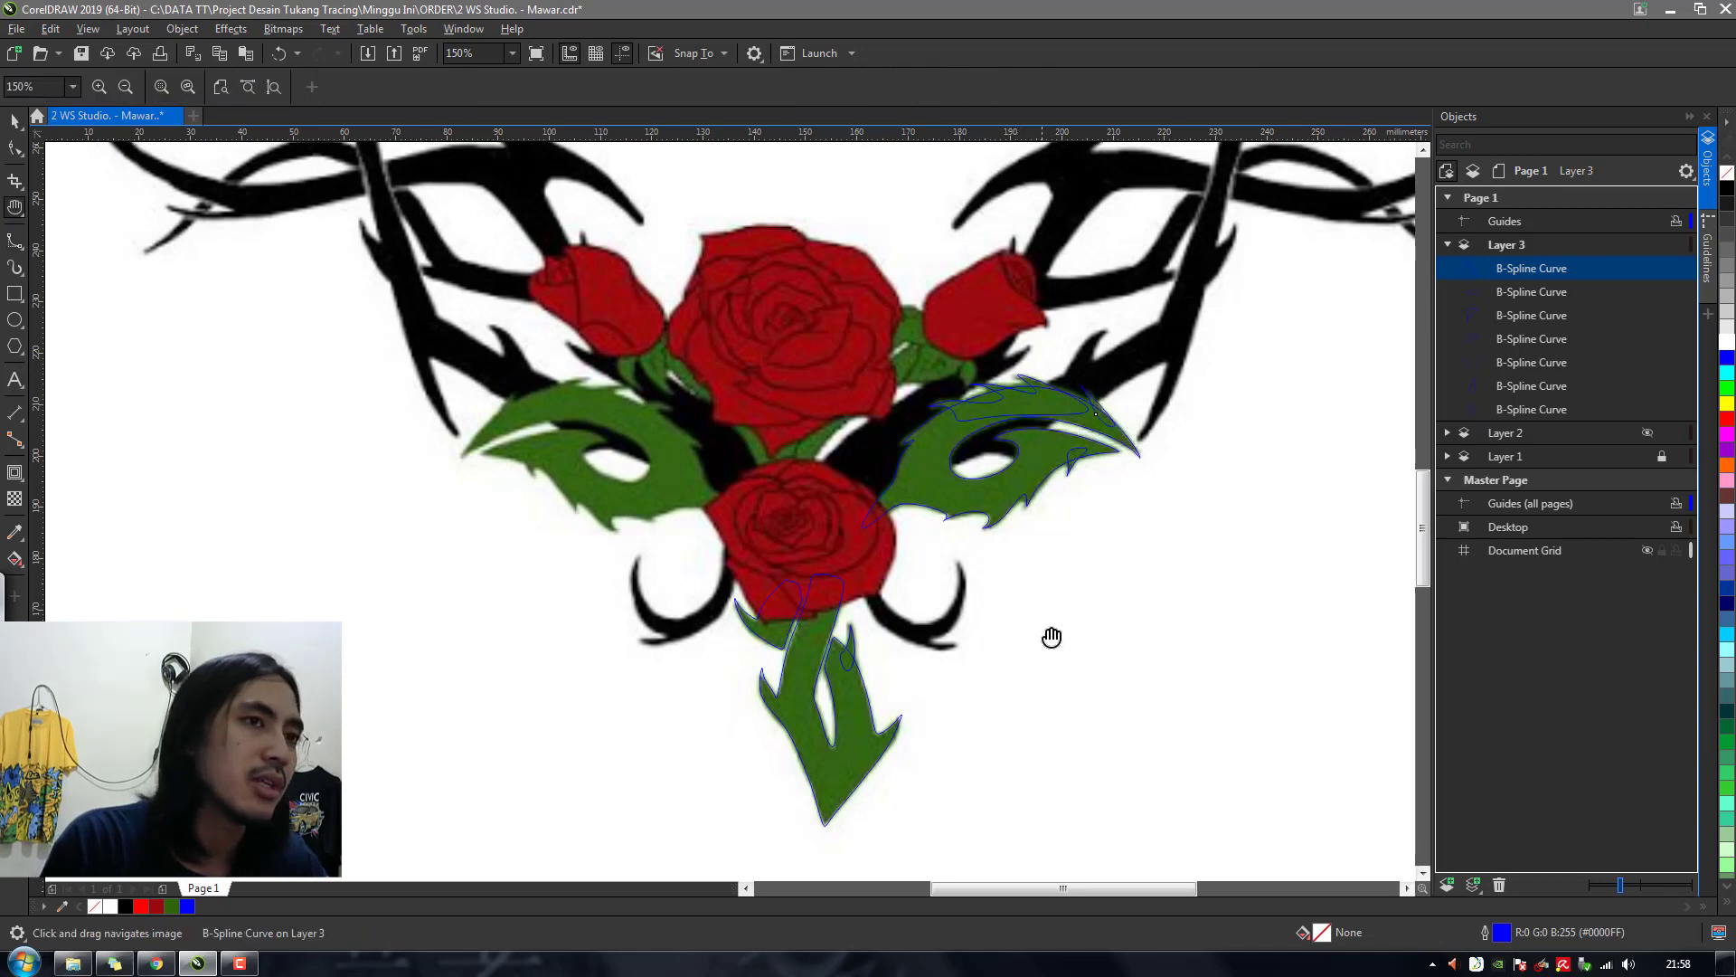
{"action": "left_click_drag", "start_coordinate": [1058, 634], "coordinate": [1026, 638]}
{"action": "key", "text": "space"}
{"action": "left_click_drag", "start_coordinate": [1192, 633], "coordinate": [751, 276]}
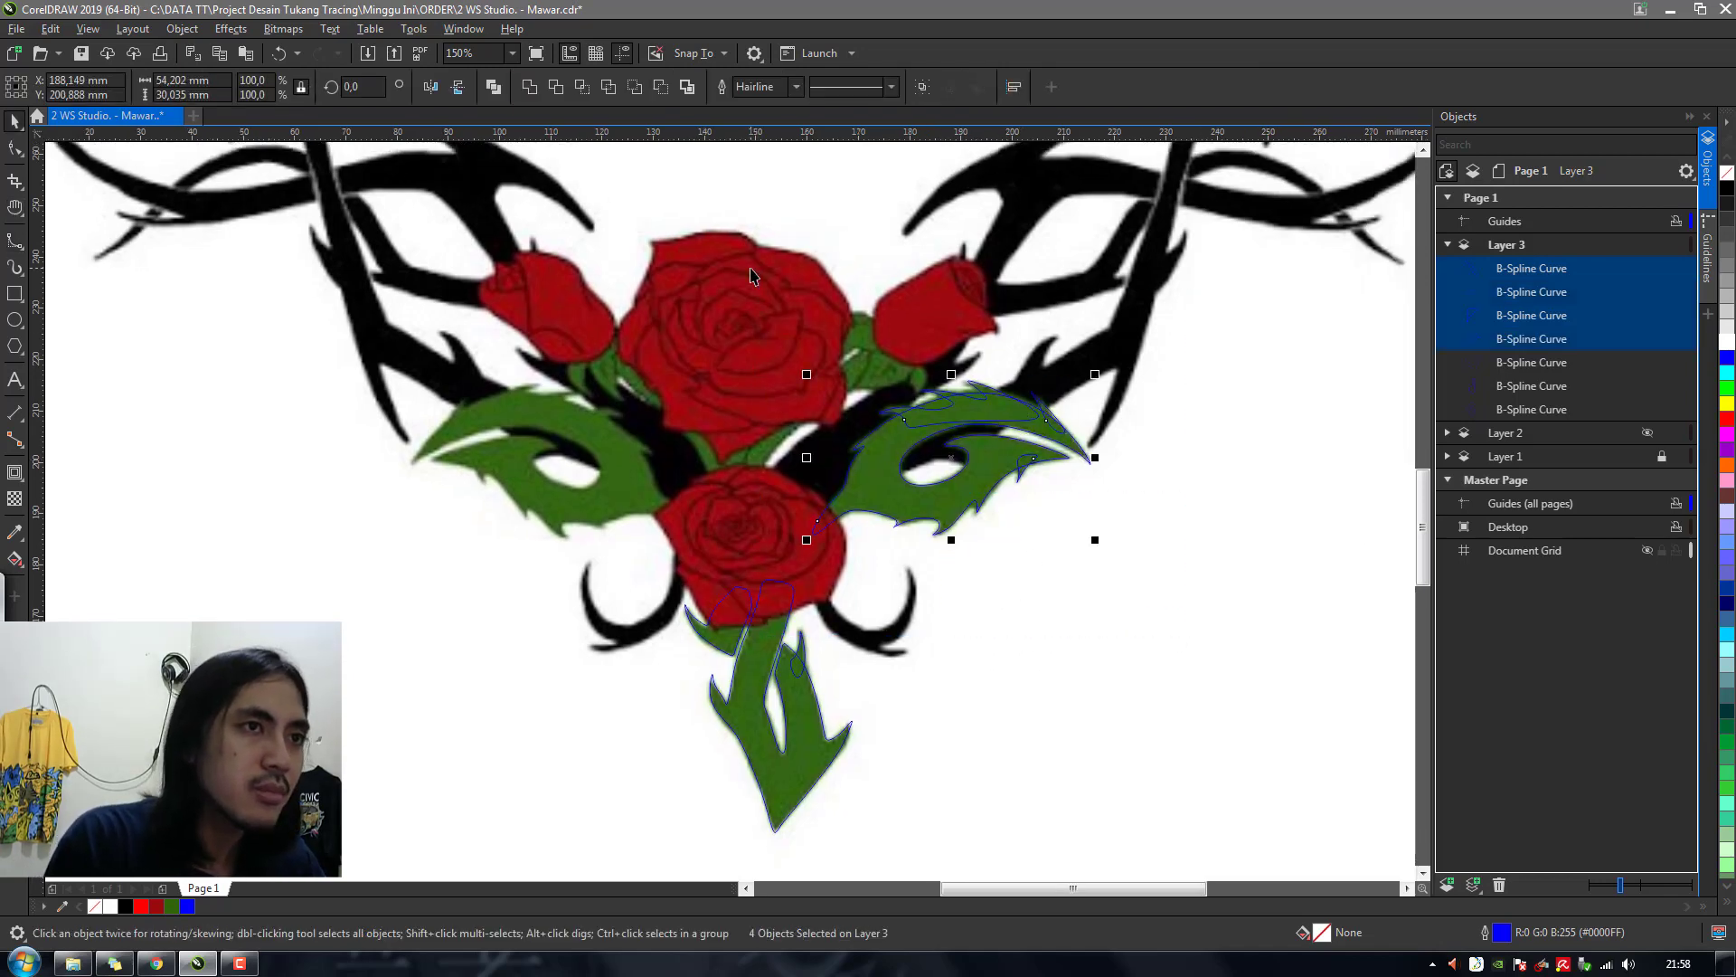
{"action": "left_click", "coordinate": [1104, 572]}
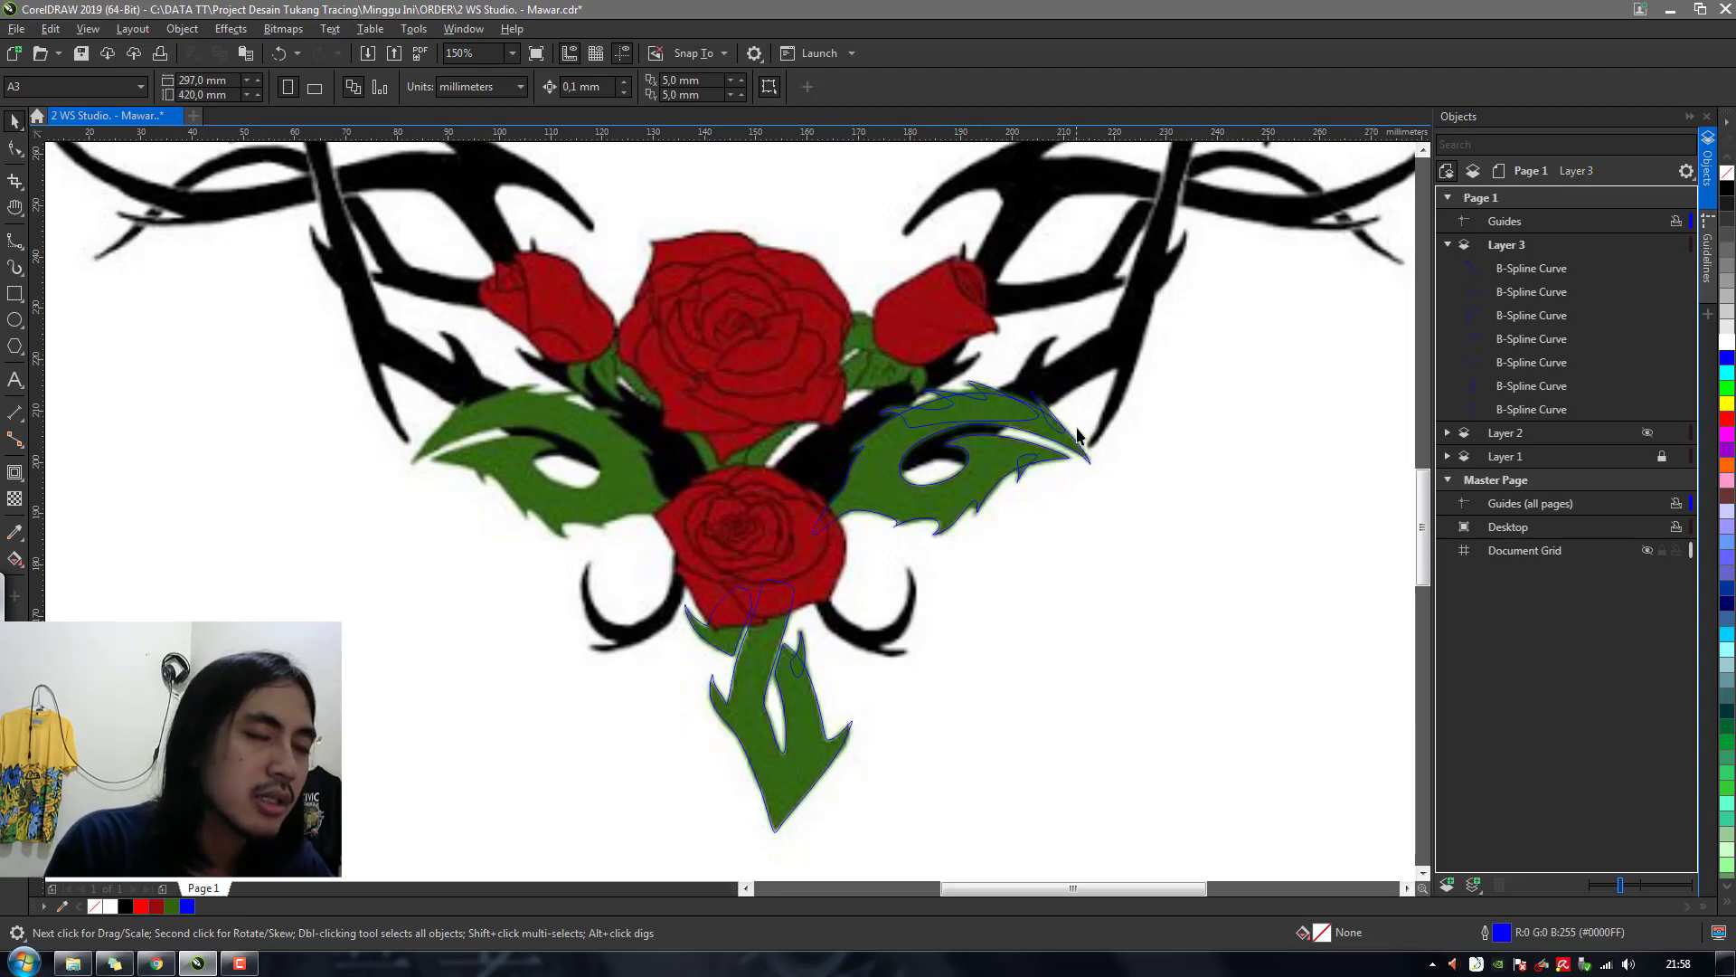
Weld the large right leaf's four curves into one shape and place a horizontally mirrored copy over the left leaf
{"action": "left_click_drag", "start_coordinate": [1163, 624], "coordinate": [684, 264]}
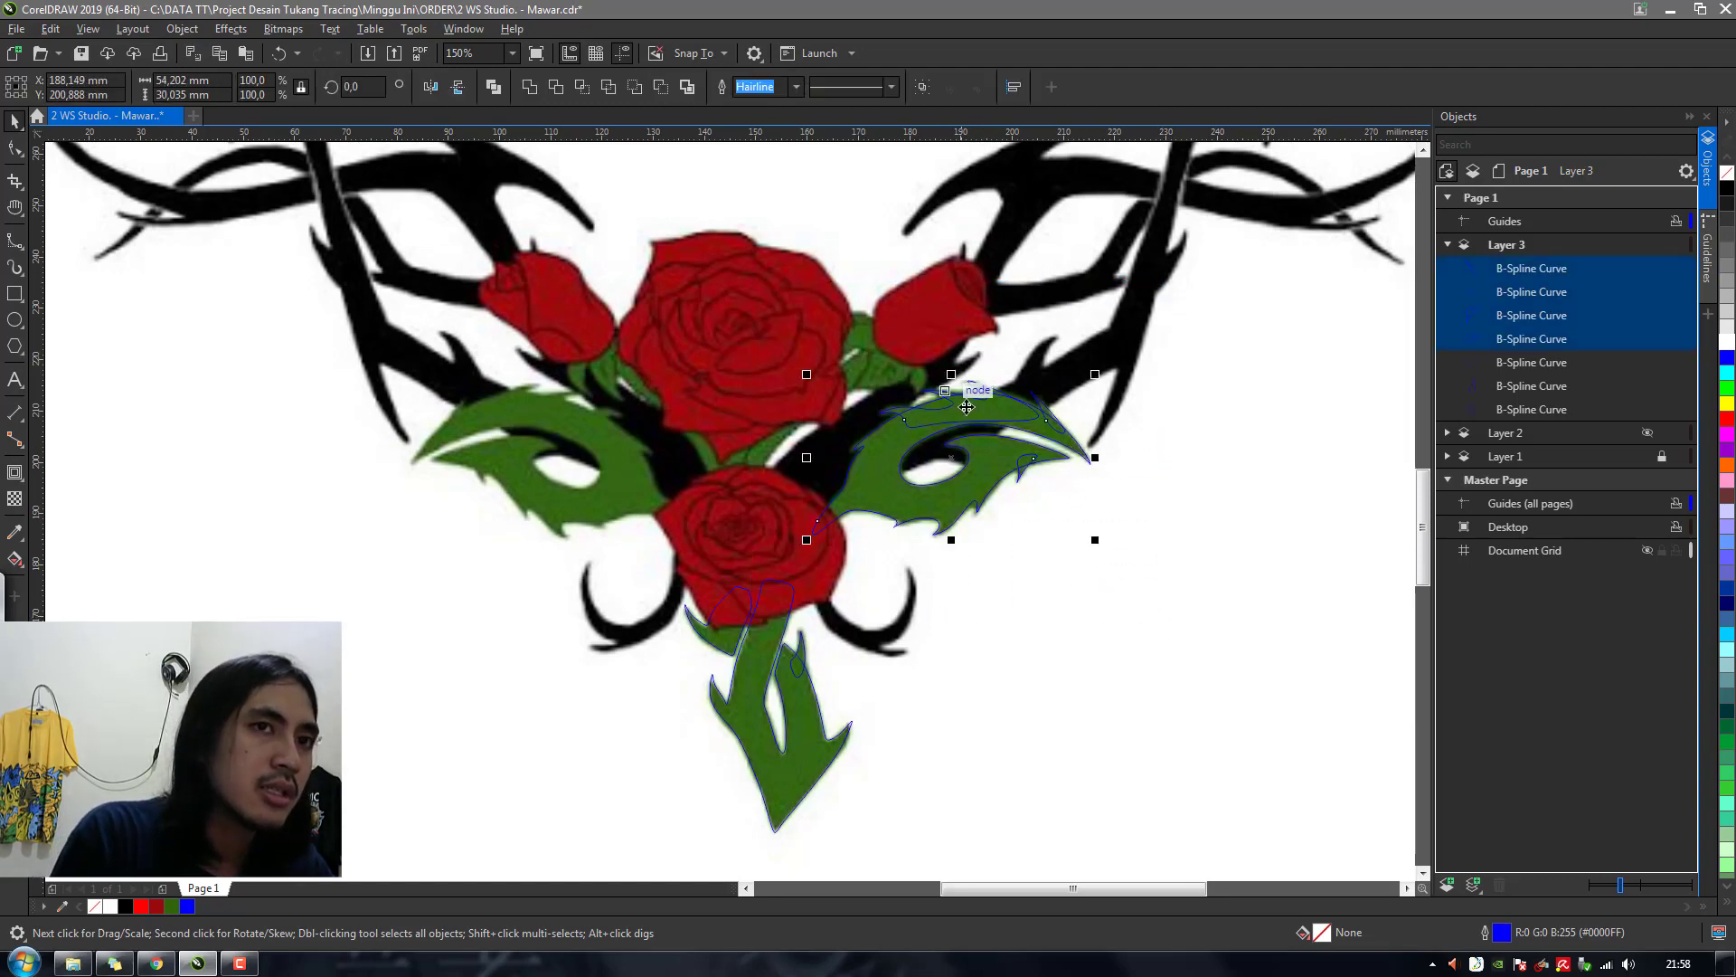
{"action": "left_click", "coordinate": [527, 91]}
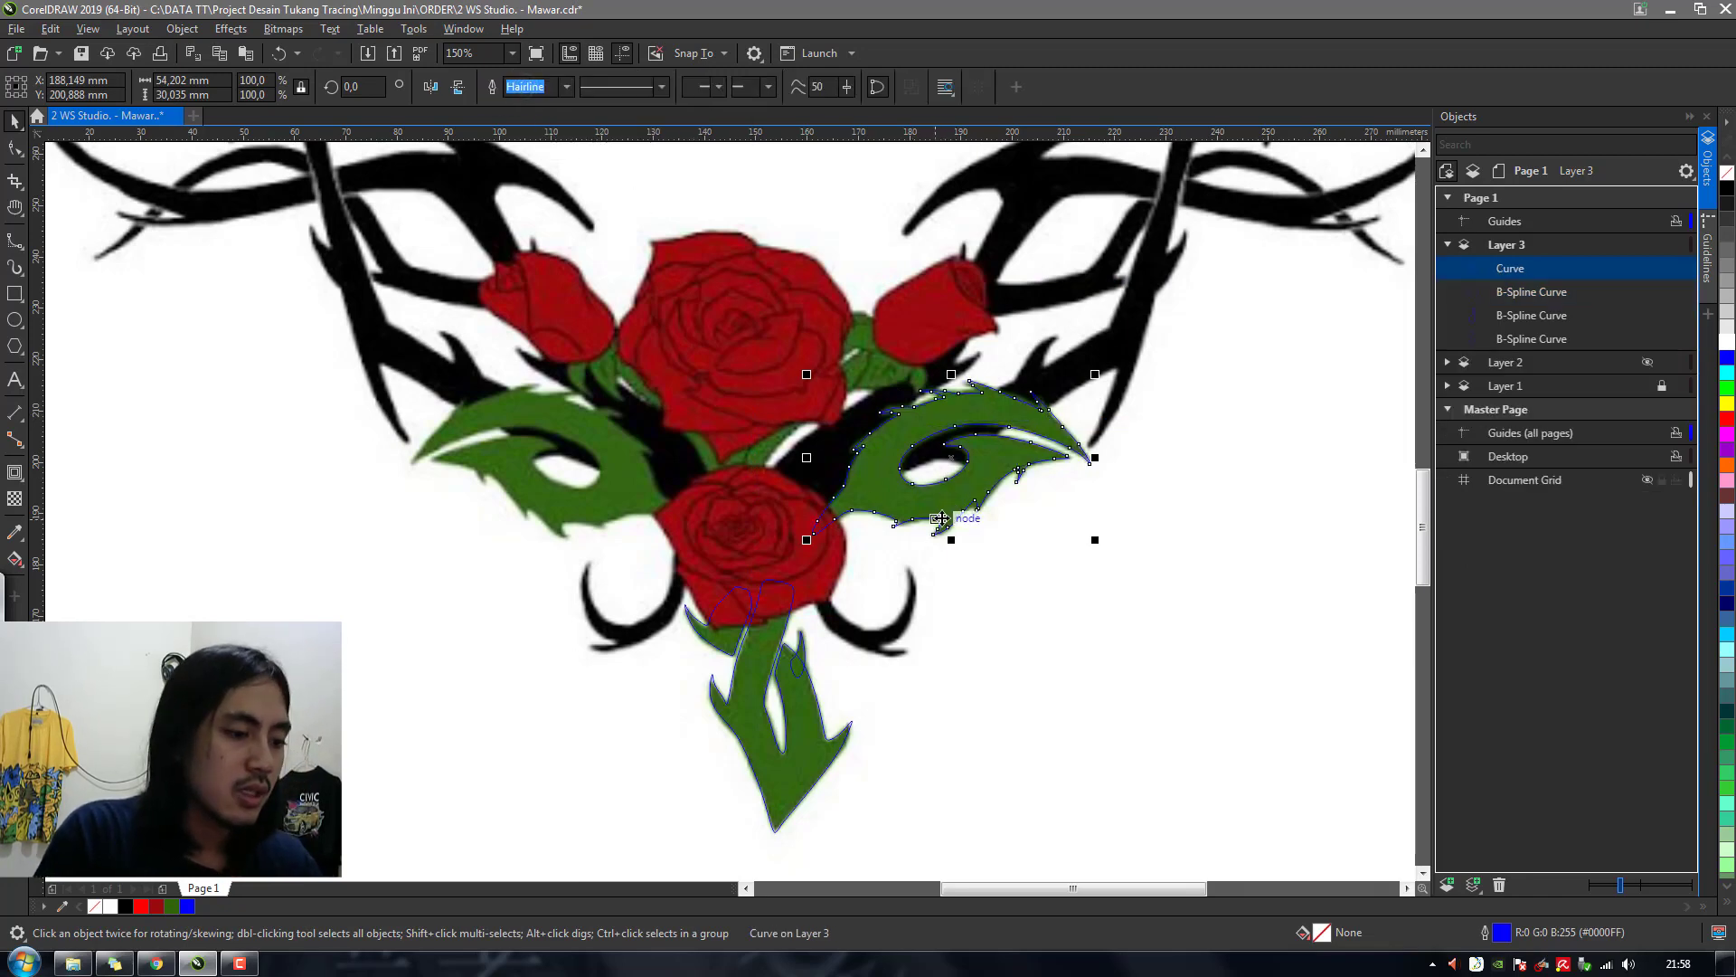
{"action": "key", "text": "ctrl+c"}
{"action": "key", "text": "ctrl+v"}
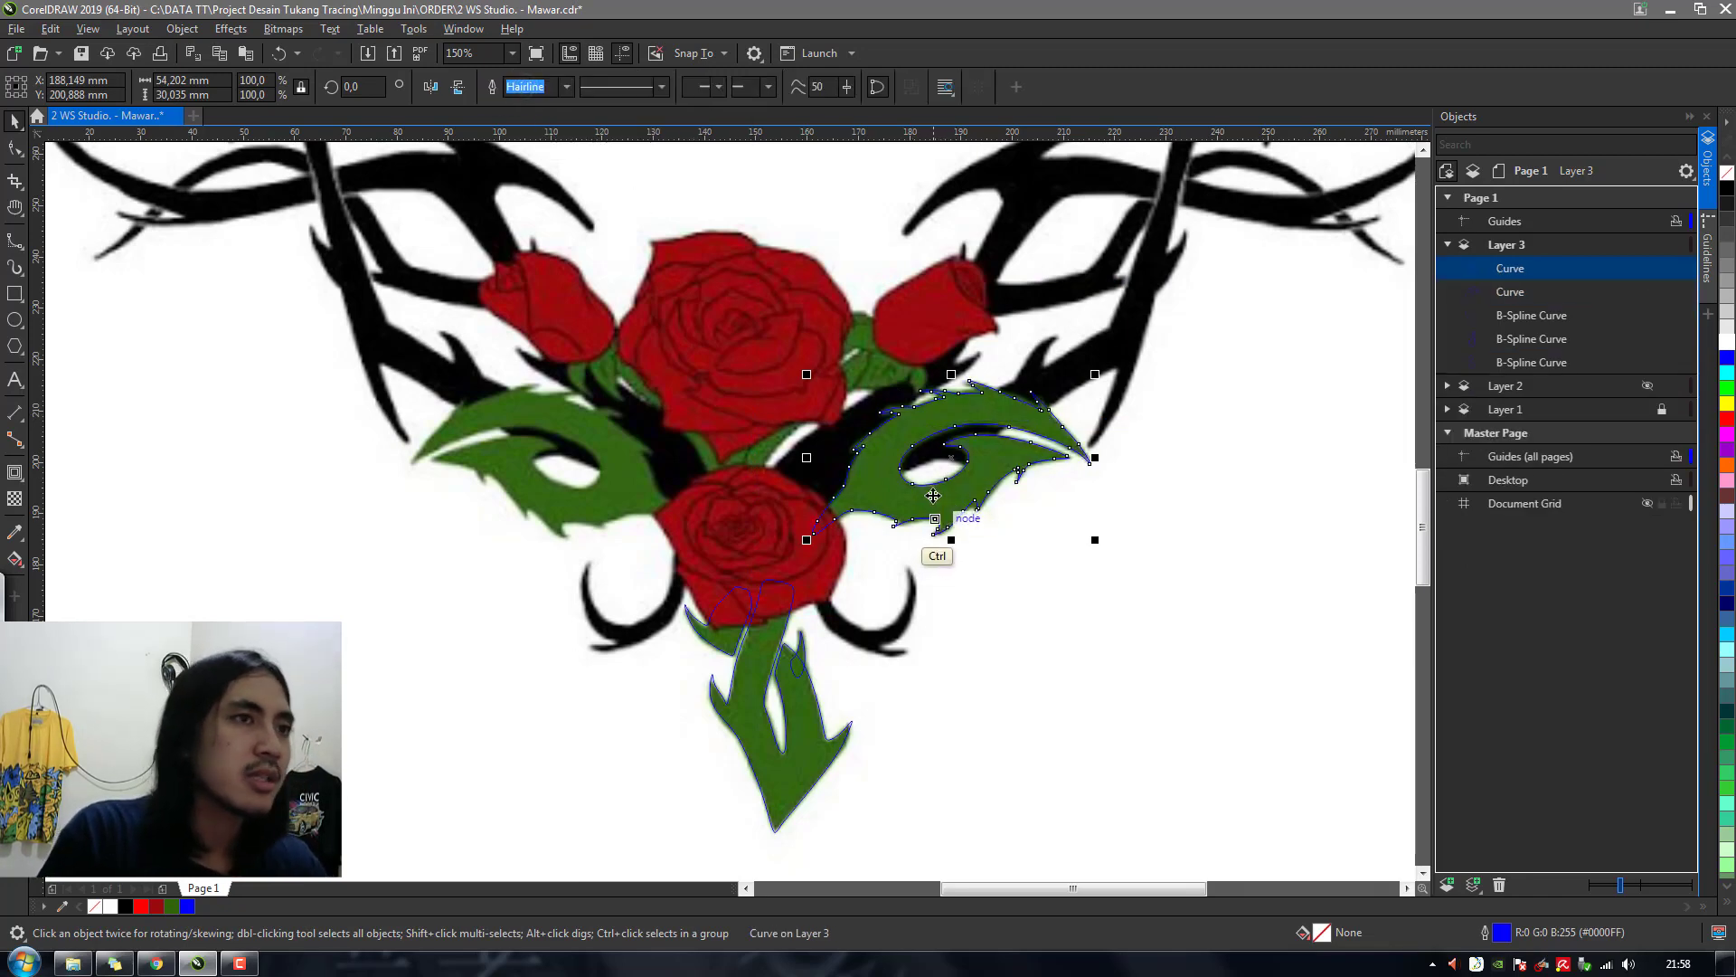
{"action": "left_click", "coordinate": [431, 87]}
{"action": "left_click_drag", "start_coordinate": [1030, 485], "coordinate": [626, 483]}
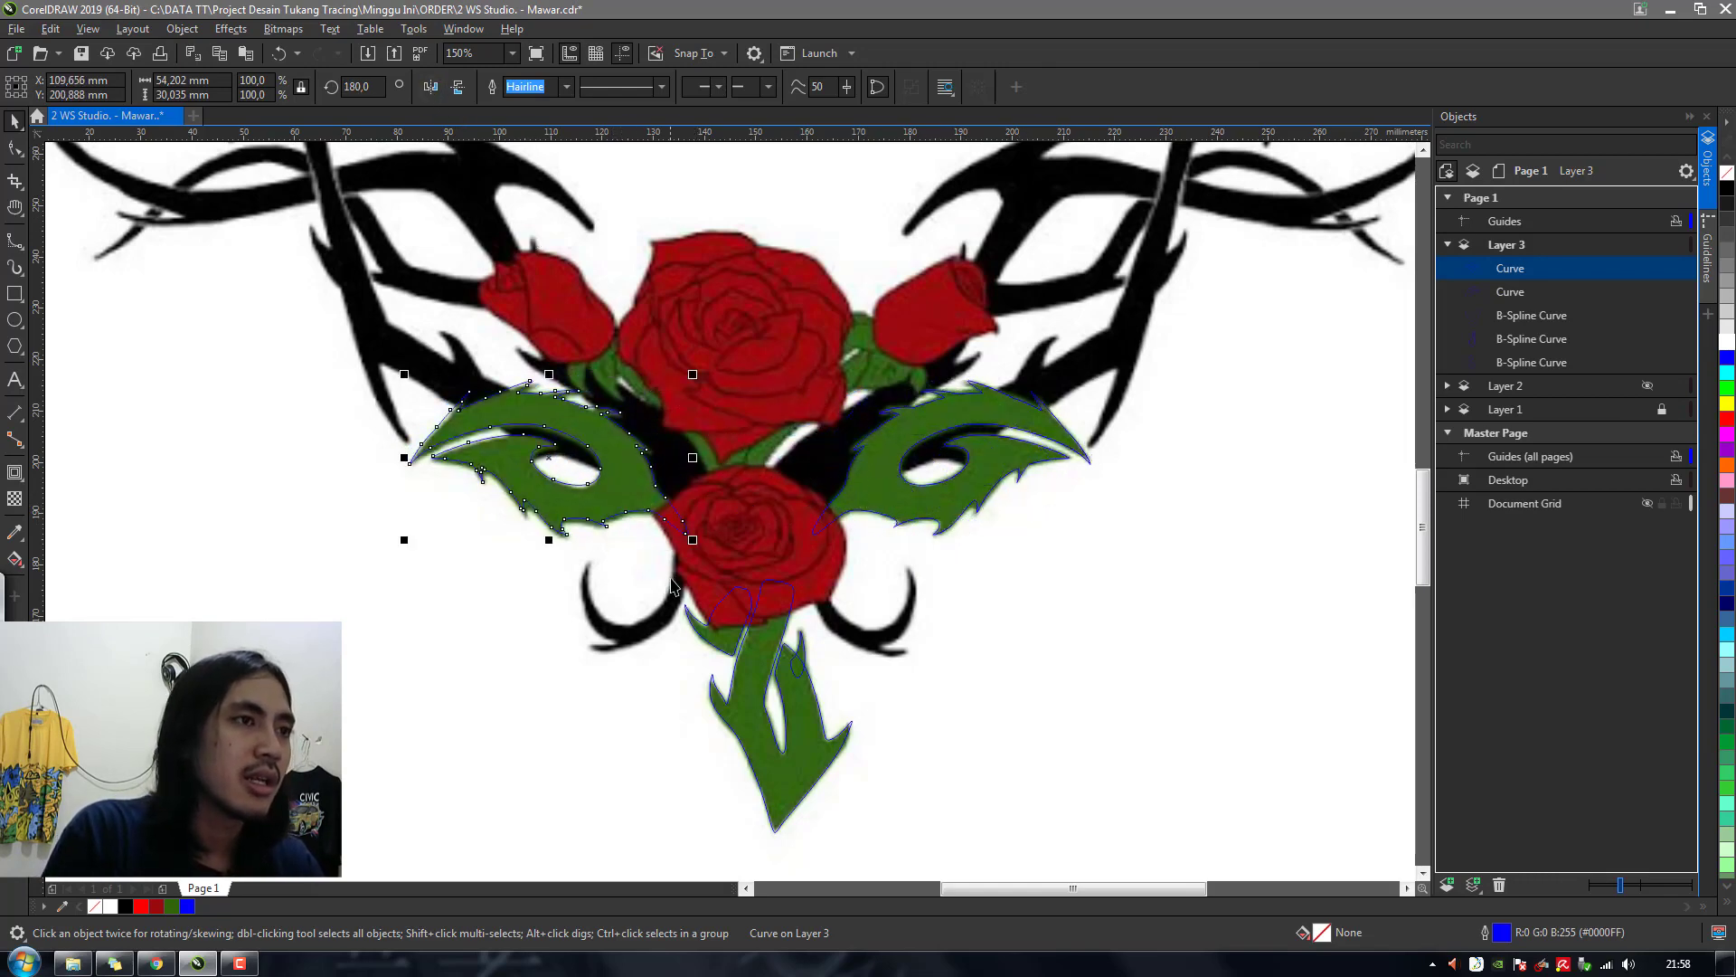
{"action": "left_click", "coordinate": [671, 604]}
Save the drawing
{"action": "left_click", "coordinate": [241, 964]}
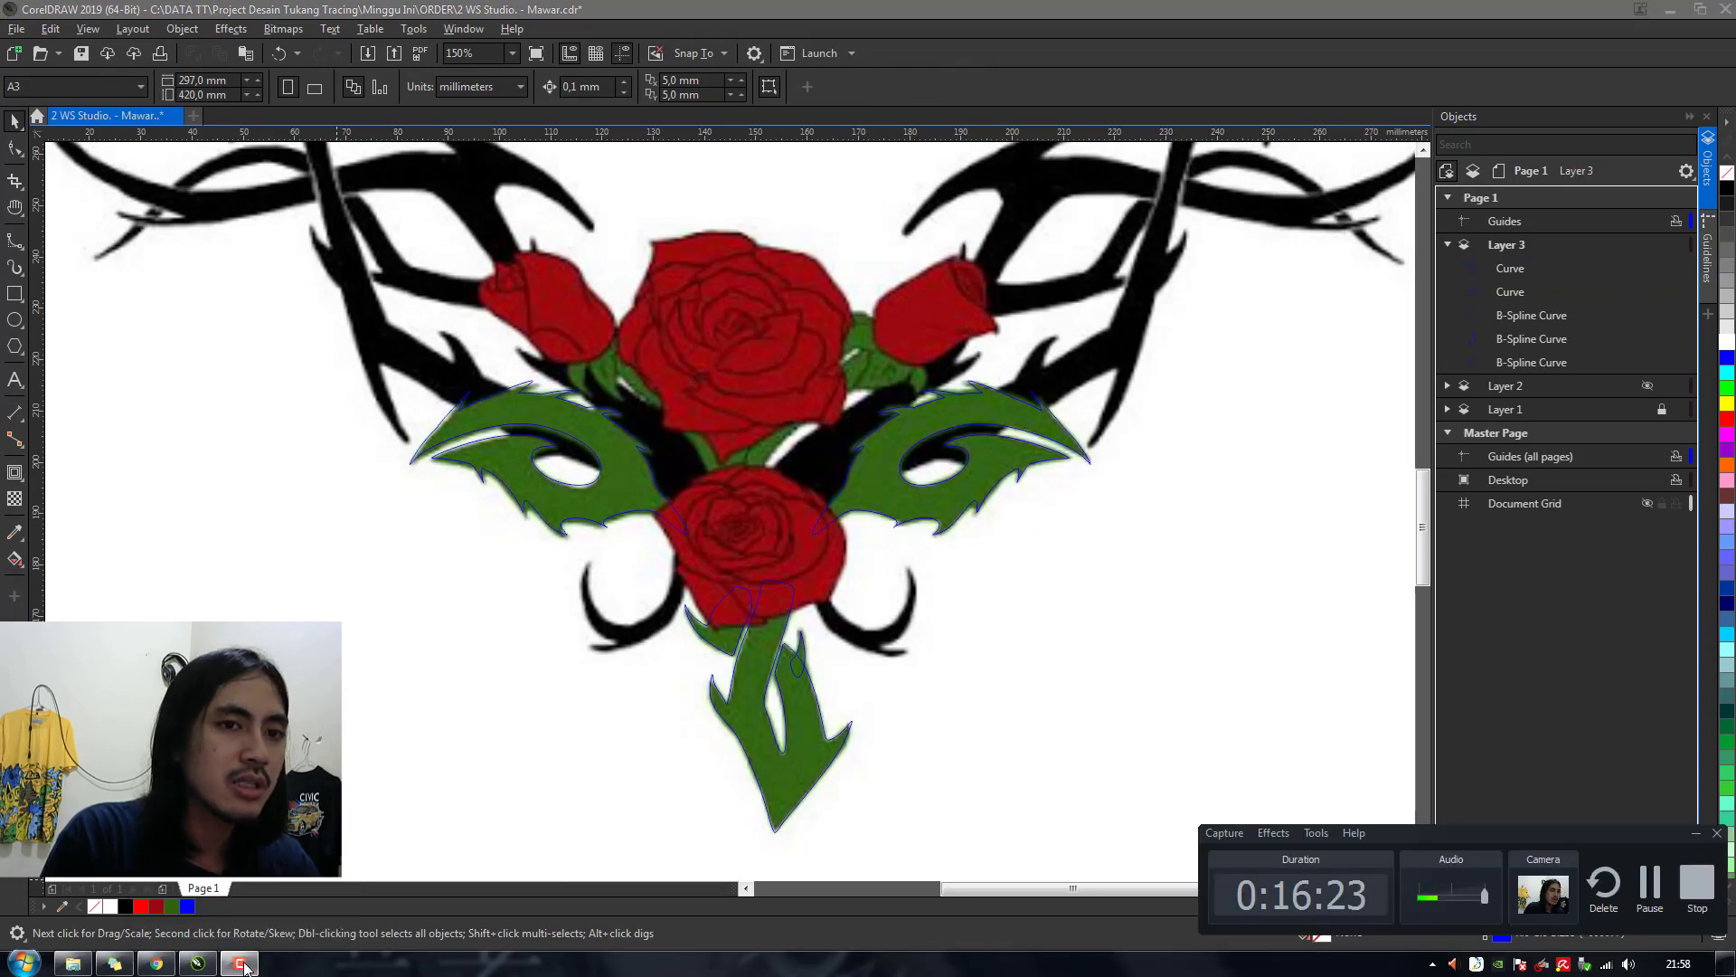
{"action": "mouse_move", "coordinate": [241, 966]}
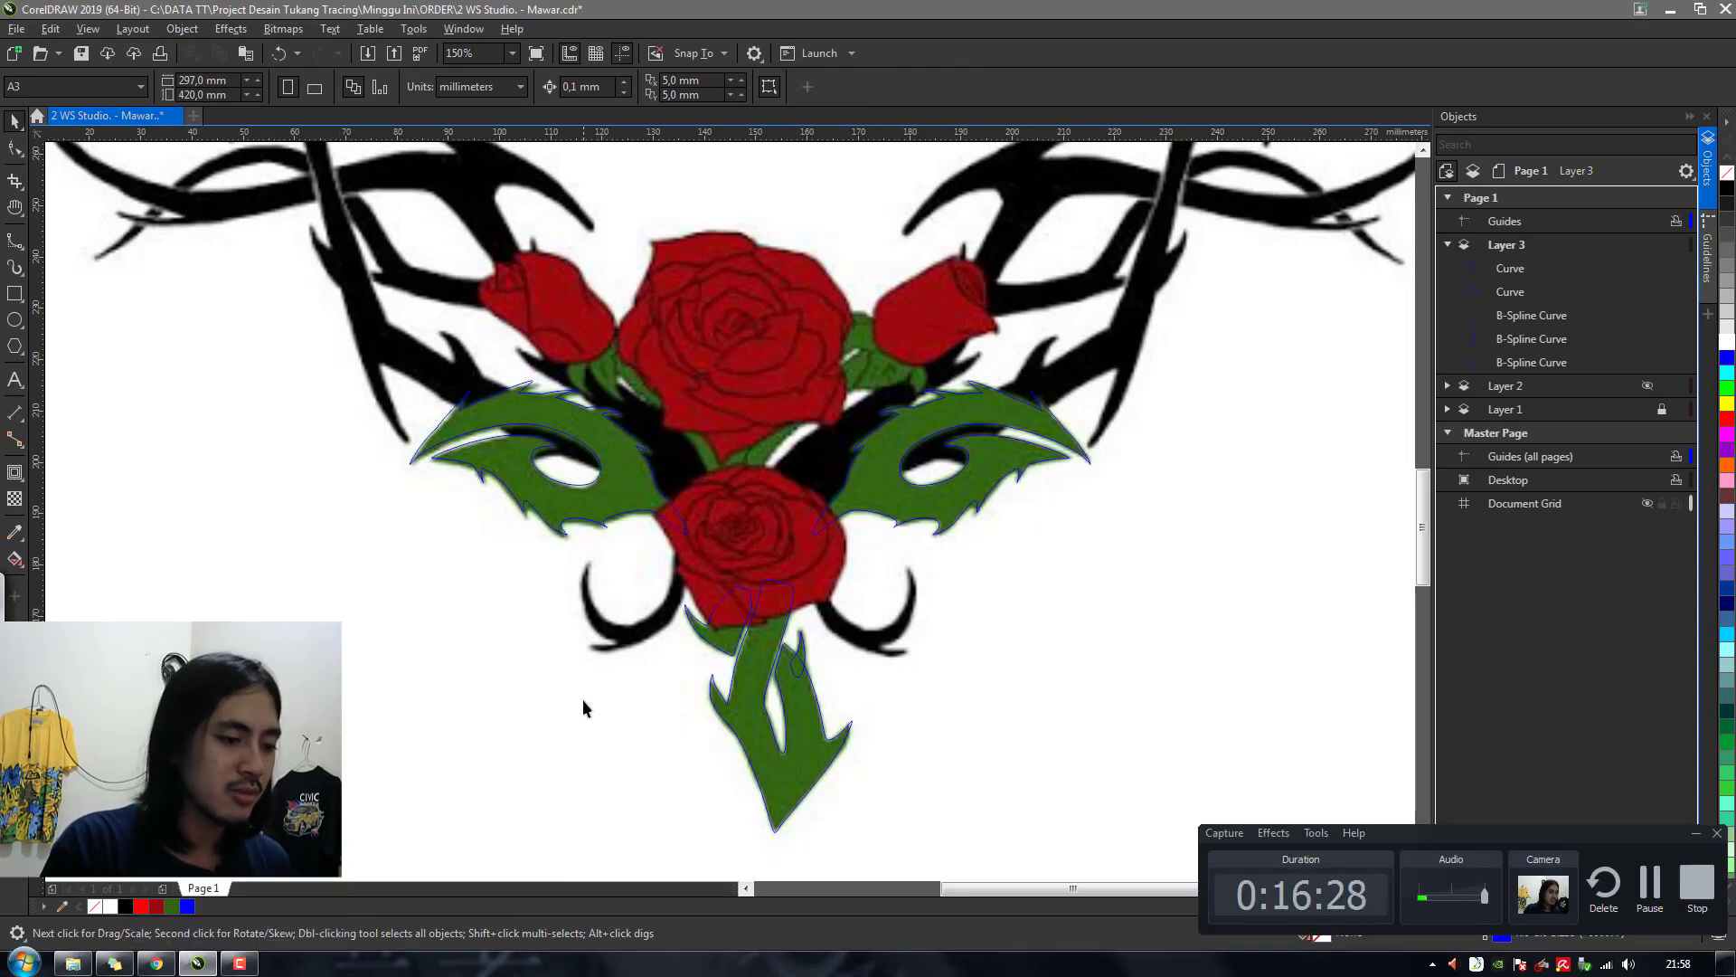
{"action": "key", "text": "ctrl+s"}
Examine the traced leaves and stem, and the green parts around the roses and buds that still need tracing
{"action": "key", "text": "h"}
{"action": "left_click_drag", "start_coordinate": [905, 648], "coordinate": [830, 670]}
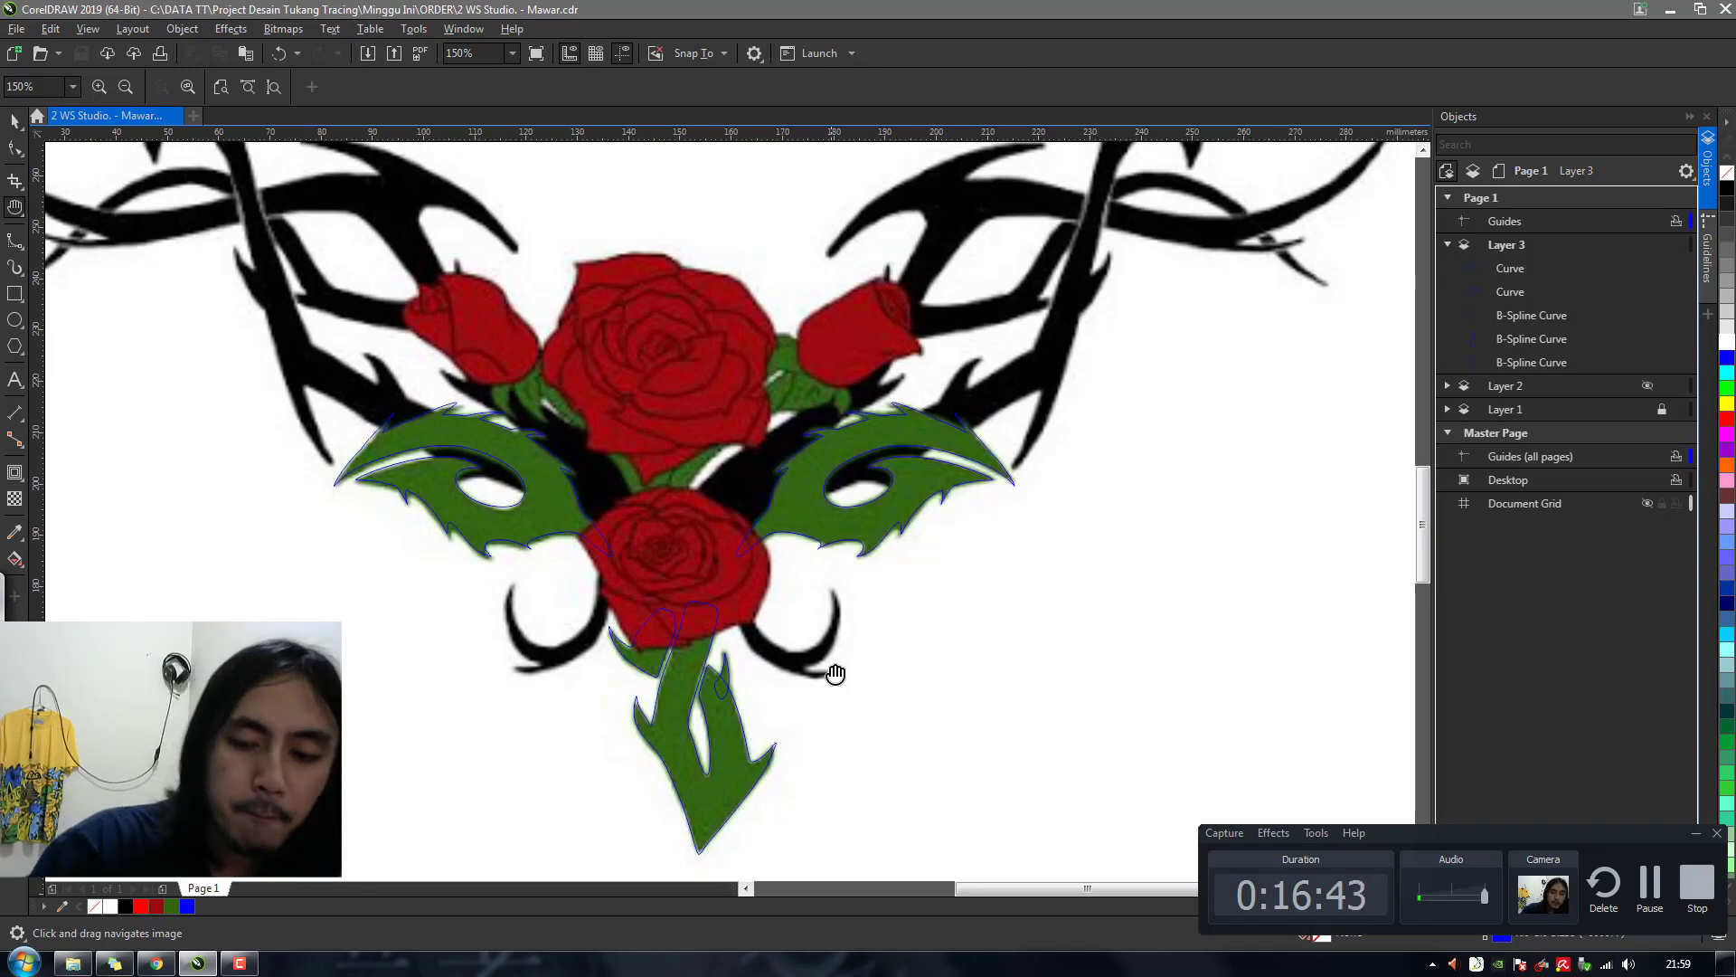
{"action": "left_click", "coordinate": [1694, 836]}
{"action": "left_click_drag", "start_coordinate": [751, 514], "coordinate": [809, 500]}
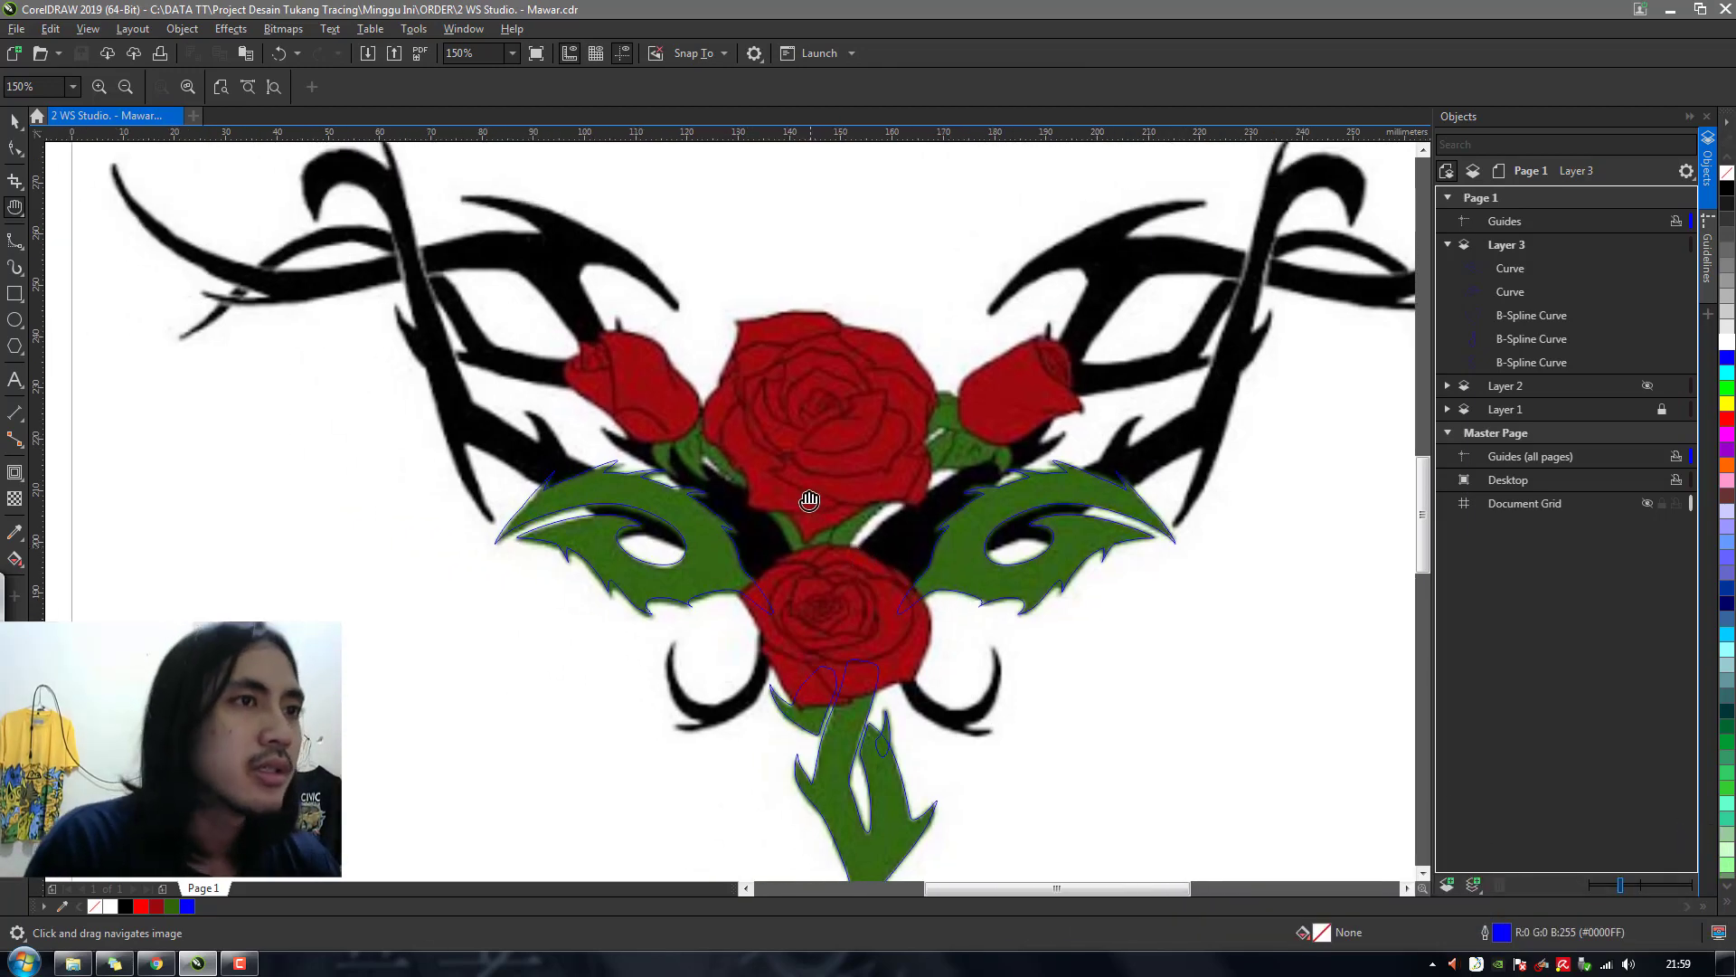
{"action": "scroll", "coordinate": [940, 463], "scroll_direction": "up", "scroll_amount": 2}
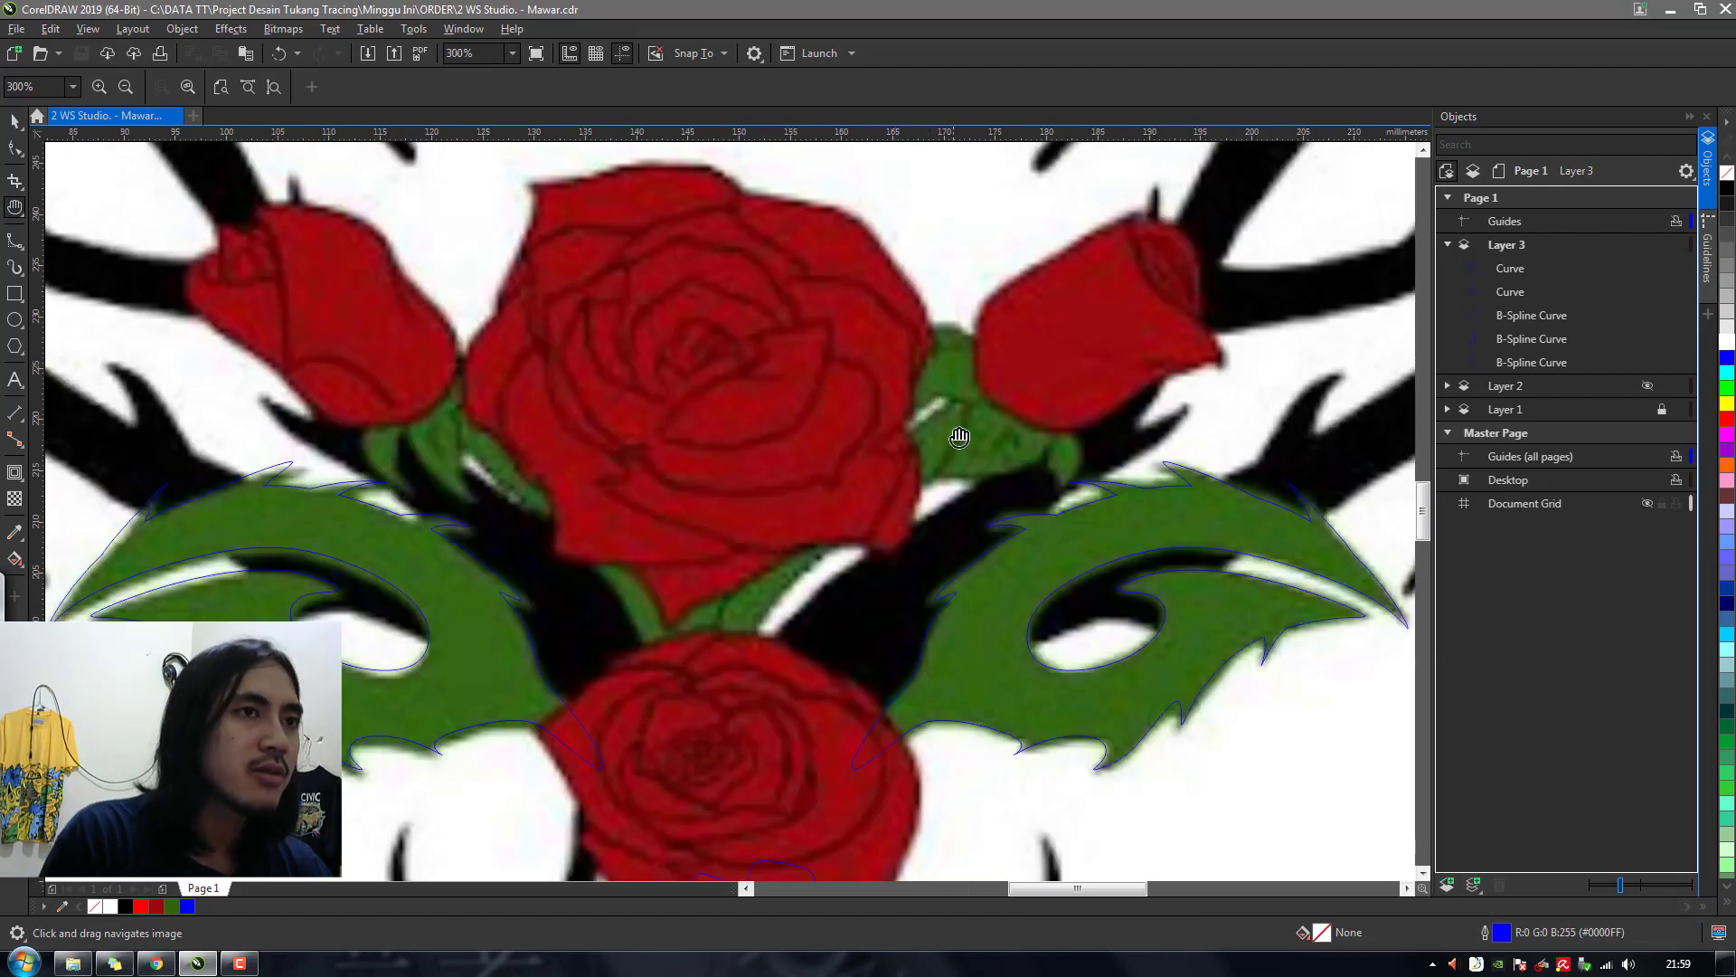
{"action": "left_click_drag", "start_coordinate": [959, 438], "coordinate": [888, 438]}
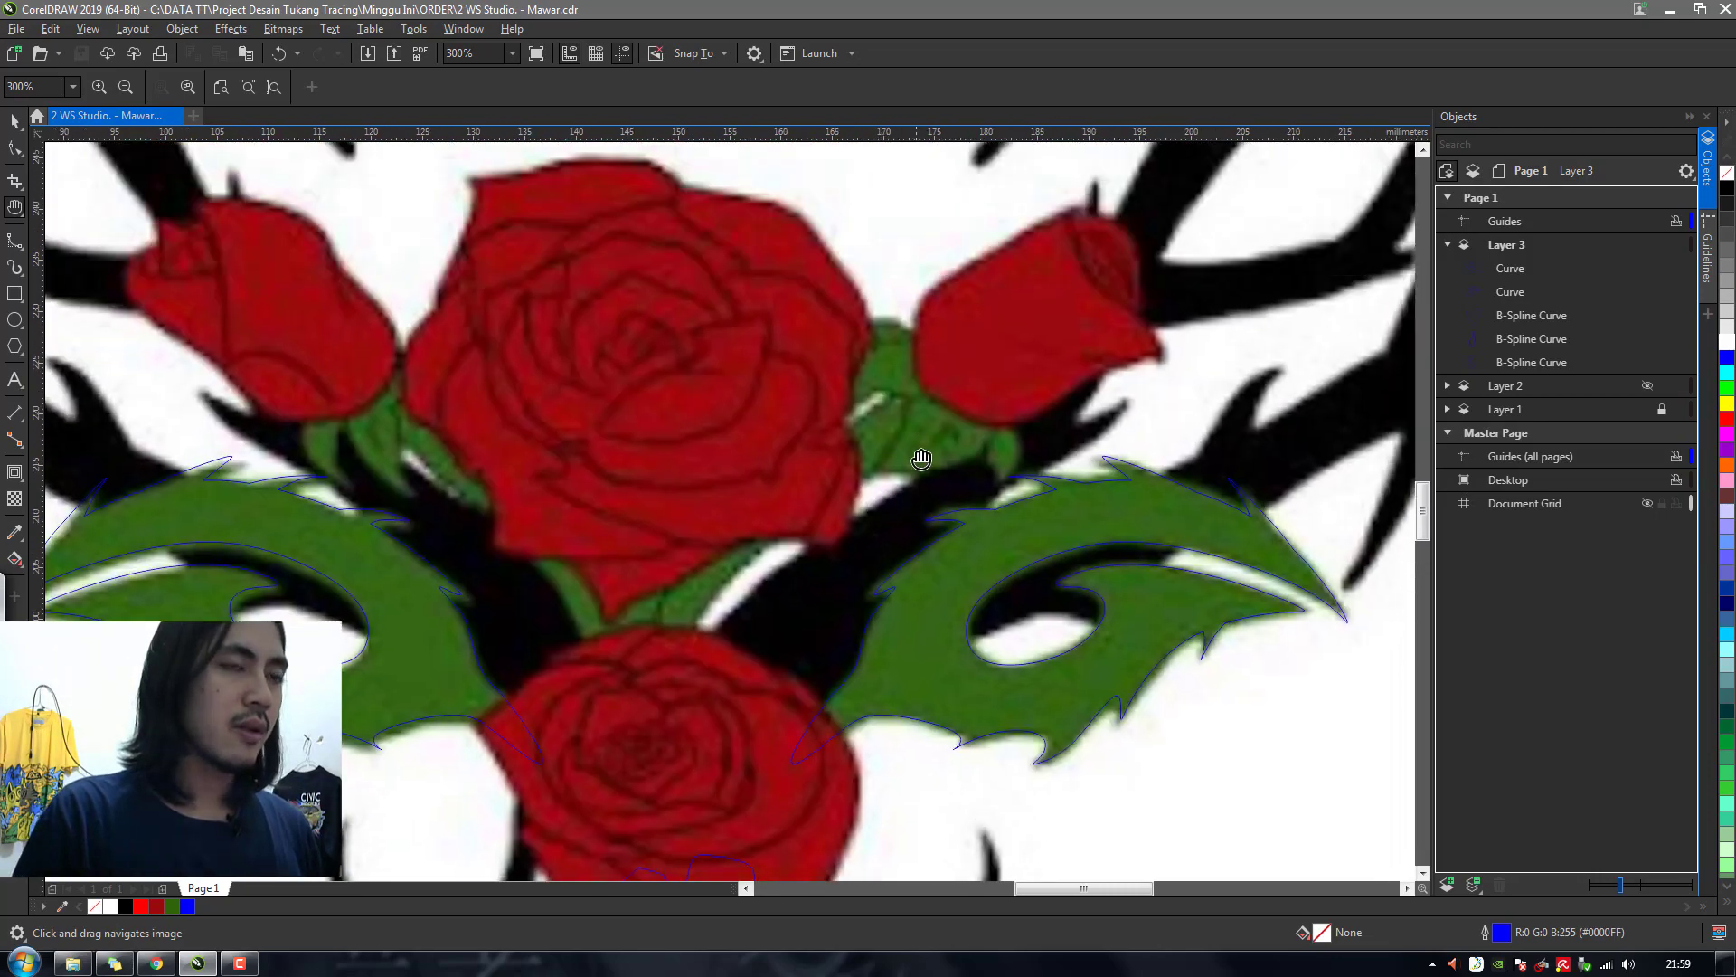
{"action": "left_click_drag", "start_coordinate": [864, 548], "coordinate": [901, 393]}
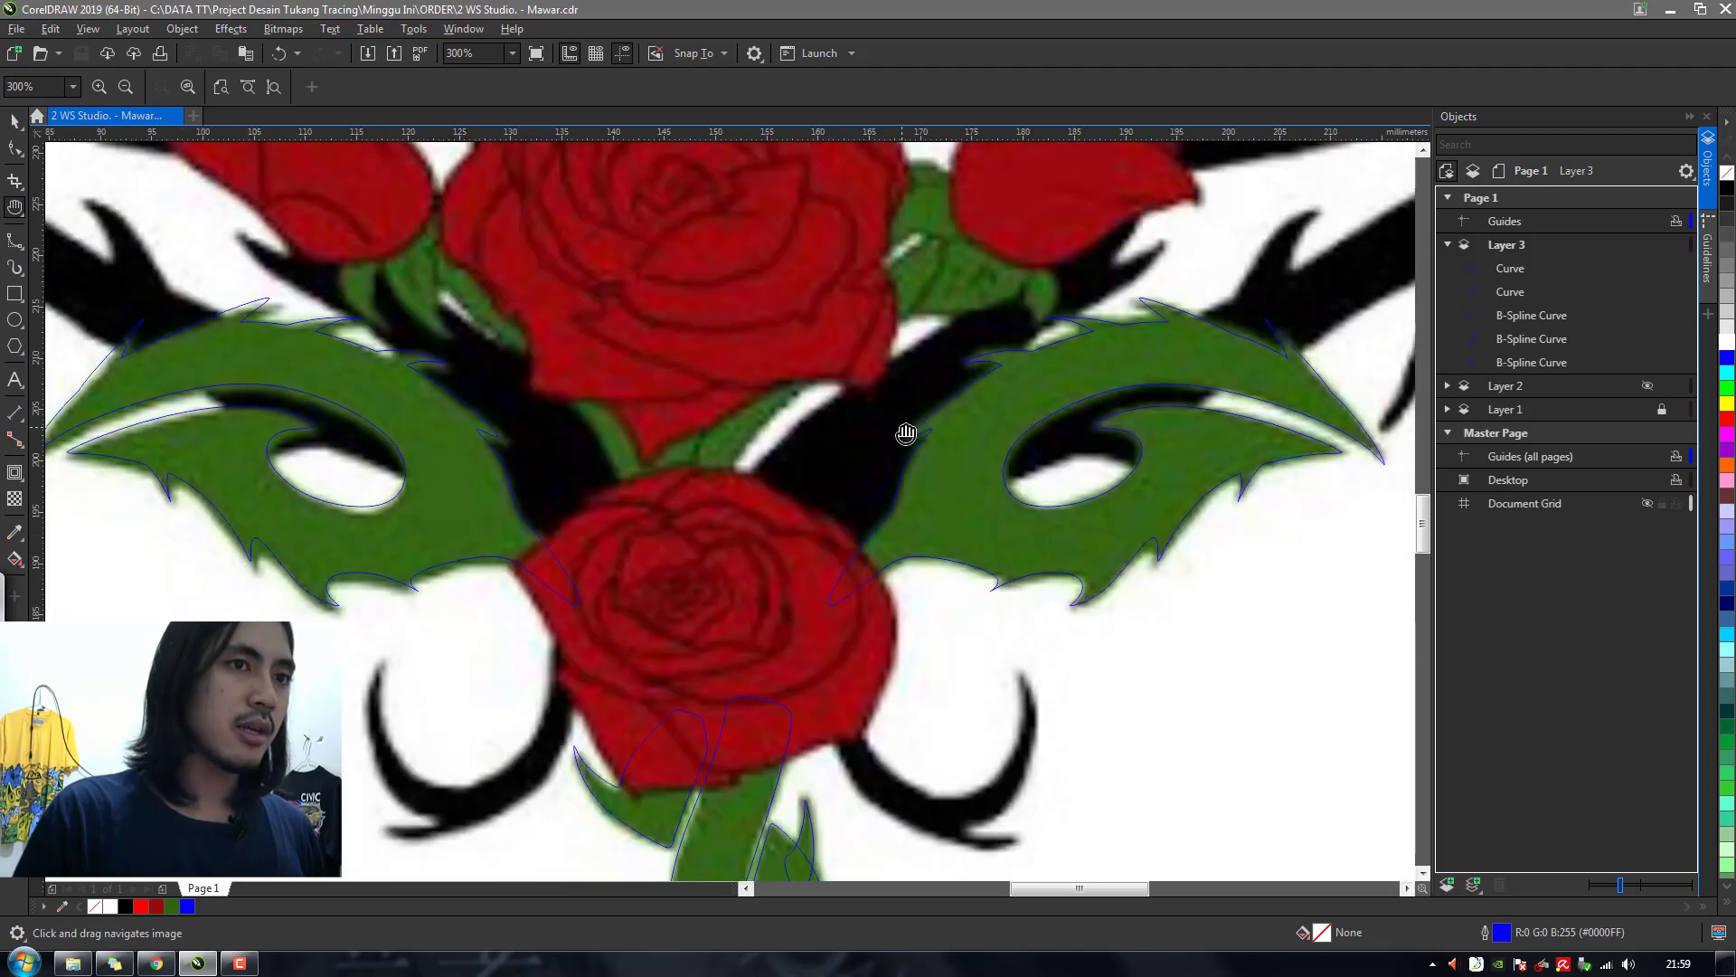
{"action": "scroll", "coordinate": [961, 442], "scroll_direction": "down", "scroll_amount": 1}
{"action": "scroll", "coordinate": [888, 670], "scroll_direction": "up", "scroll_amount": 1}
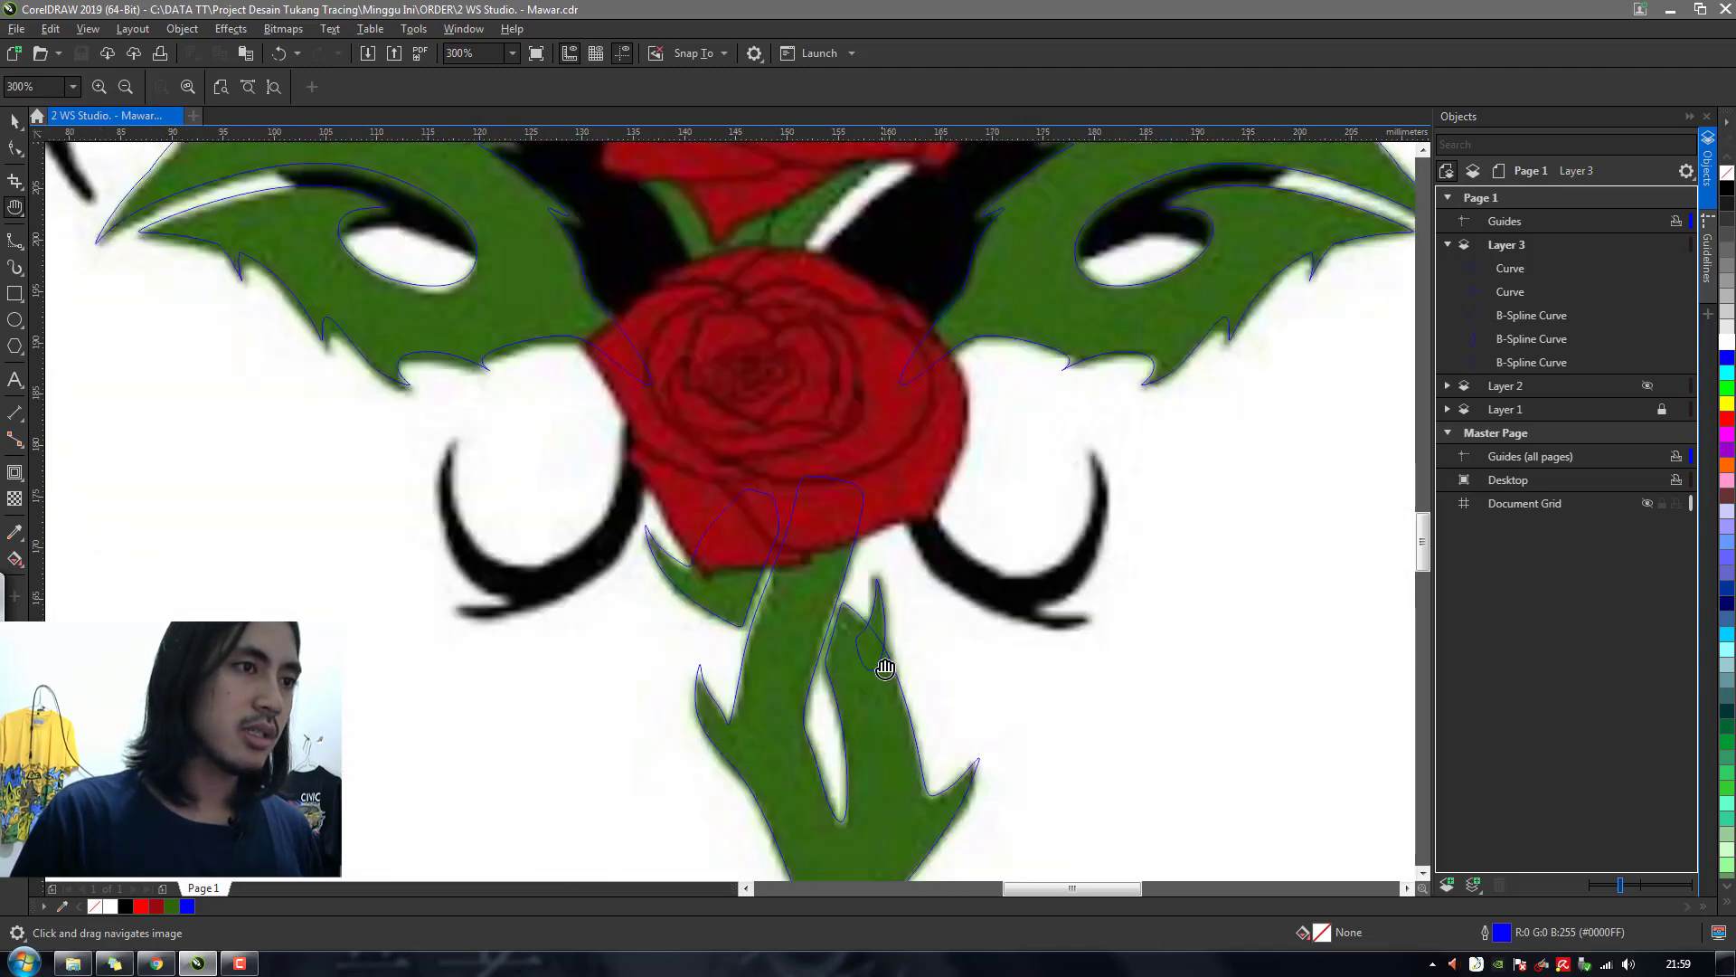
{"action": "scroll", "coordinate": [878, 661], "scroll_direction": "down", "scroll_amount": 1}
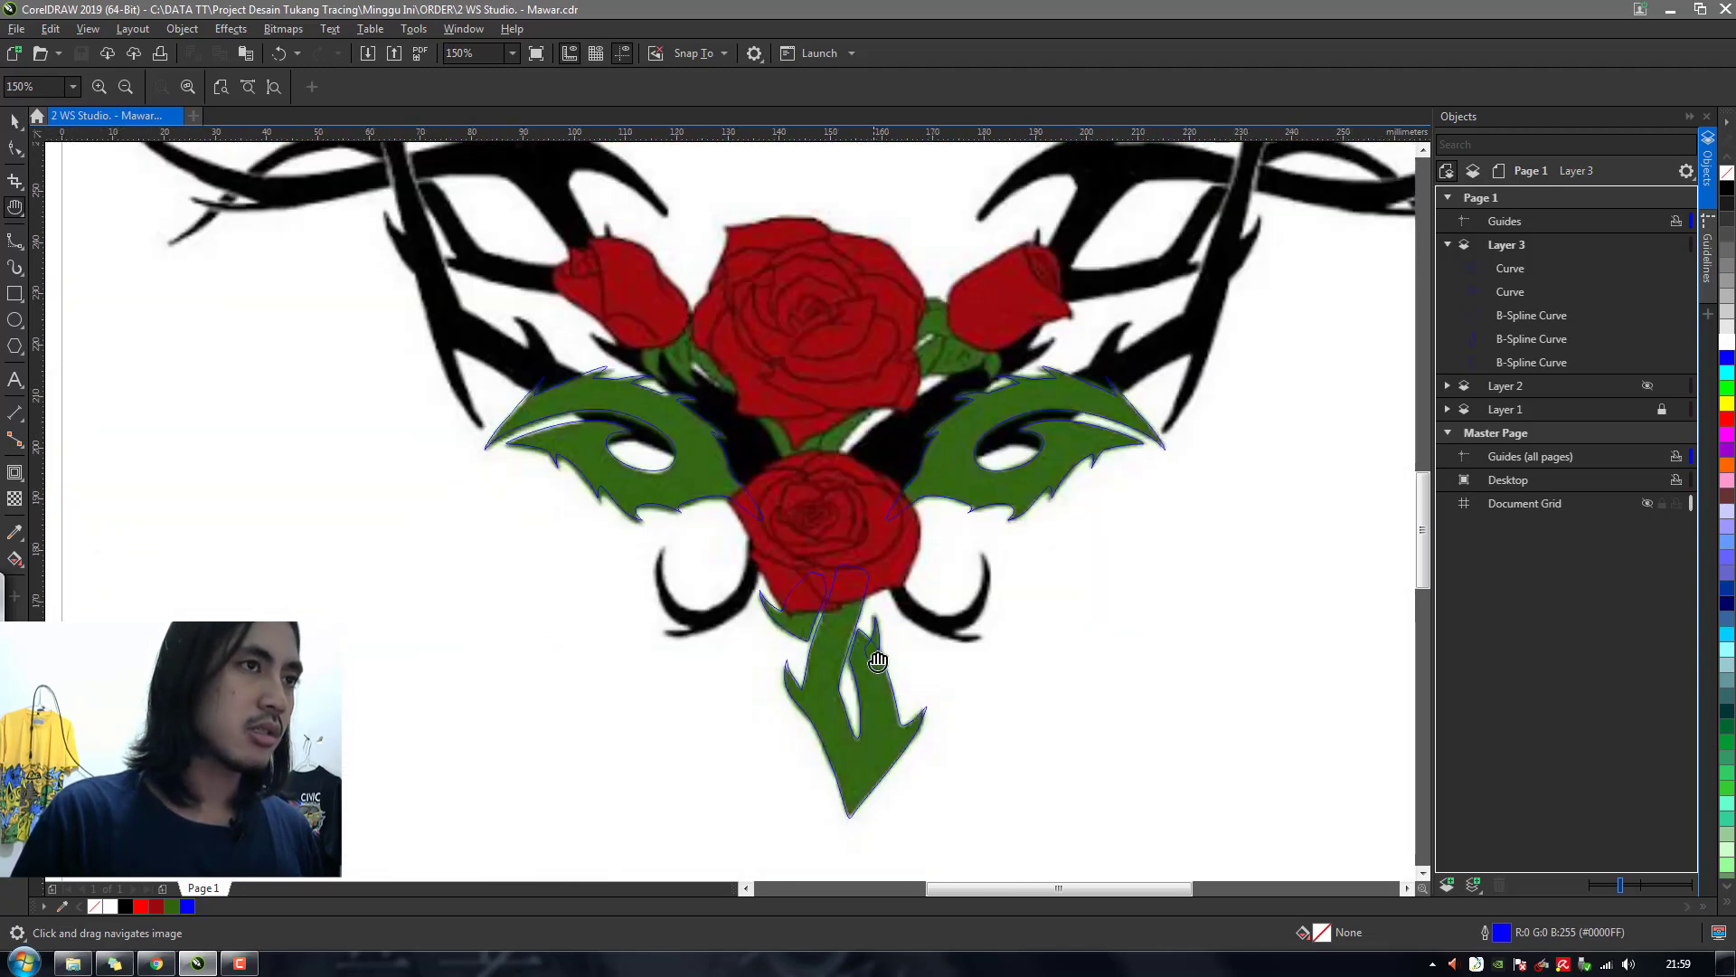
{"action": "scroll", "coordinate": [892, 392], "scroll_direction": "up", "scroll_amount": 1}
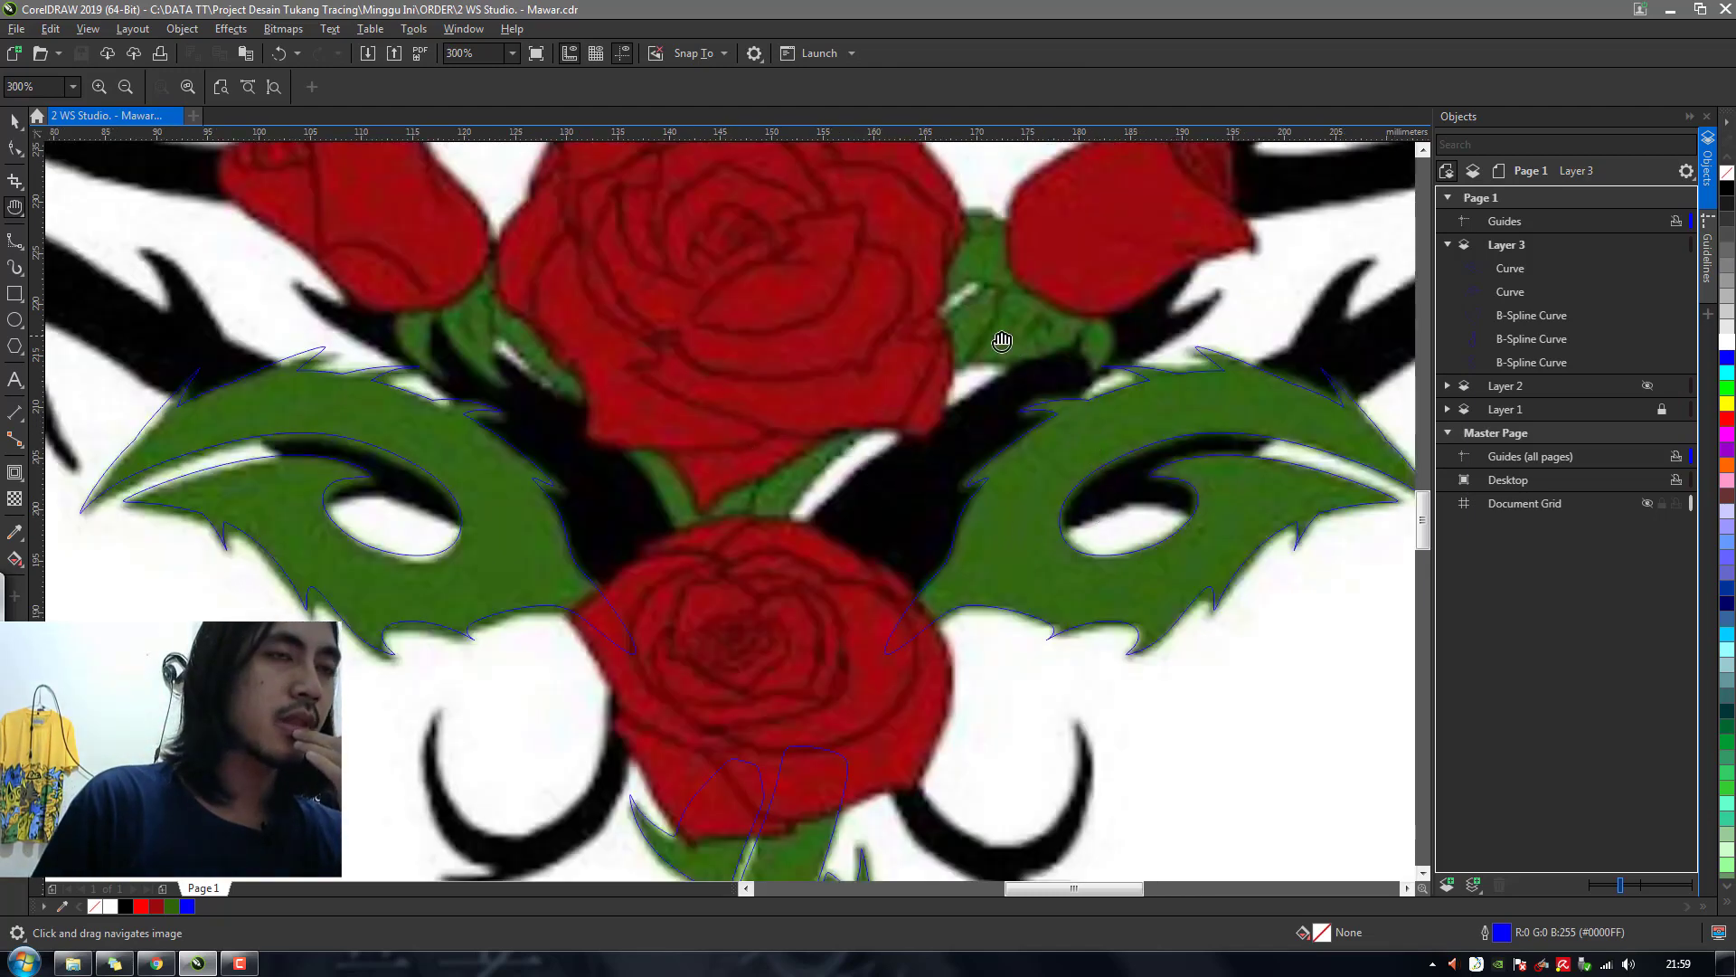
{"action": "scroll", "coordinate": [968, 339], "scroll_direction": "down", "scroll_amount": 1}
{"action": "scroll", "coordinate": [959, 325], "scroll_direction": "up", "scroll_amount": 2}
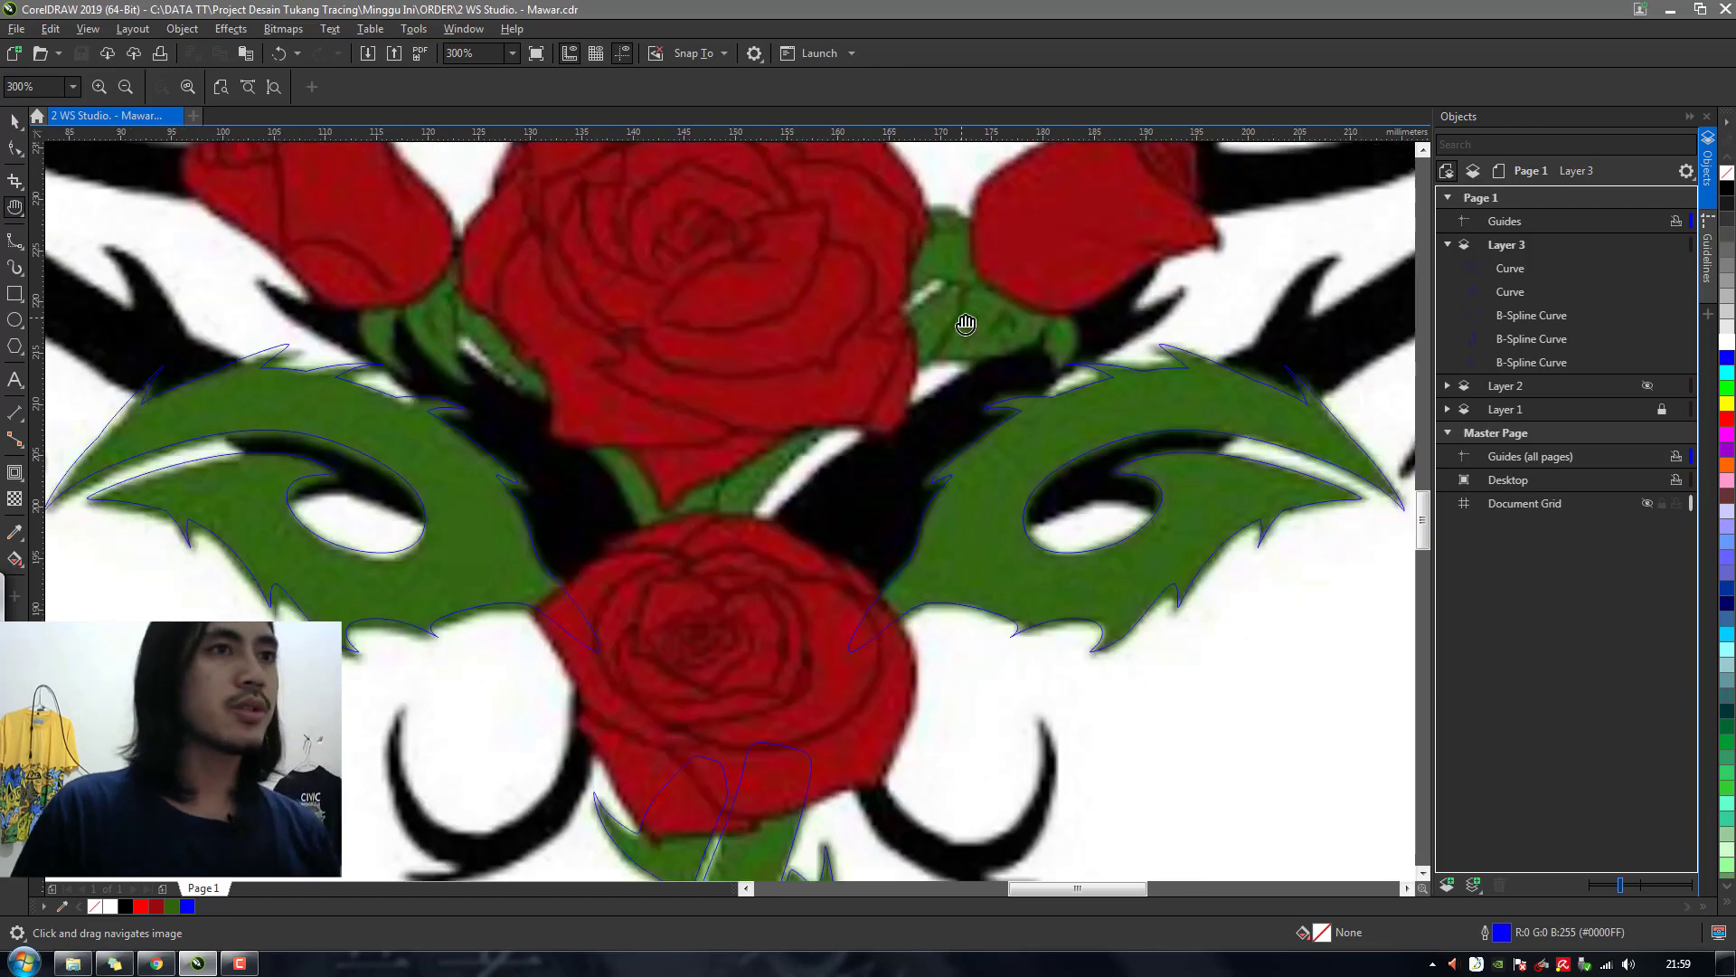
{"action": "scroll", "coordinate": [869, 456], "scroll_direction": "down", "scroll_amount": 2}
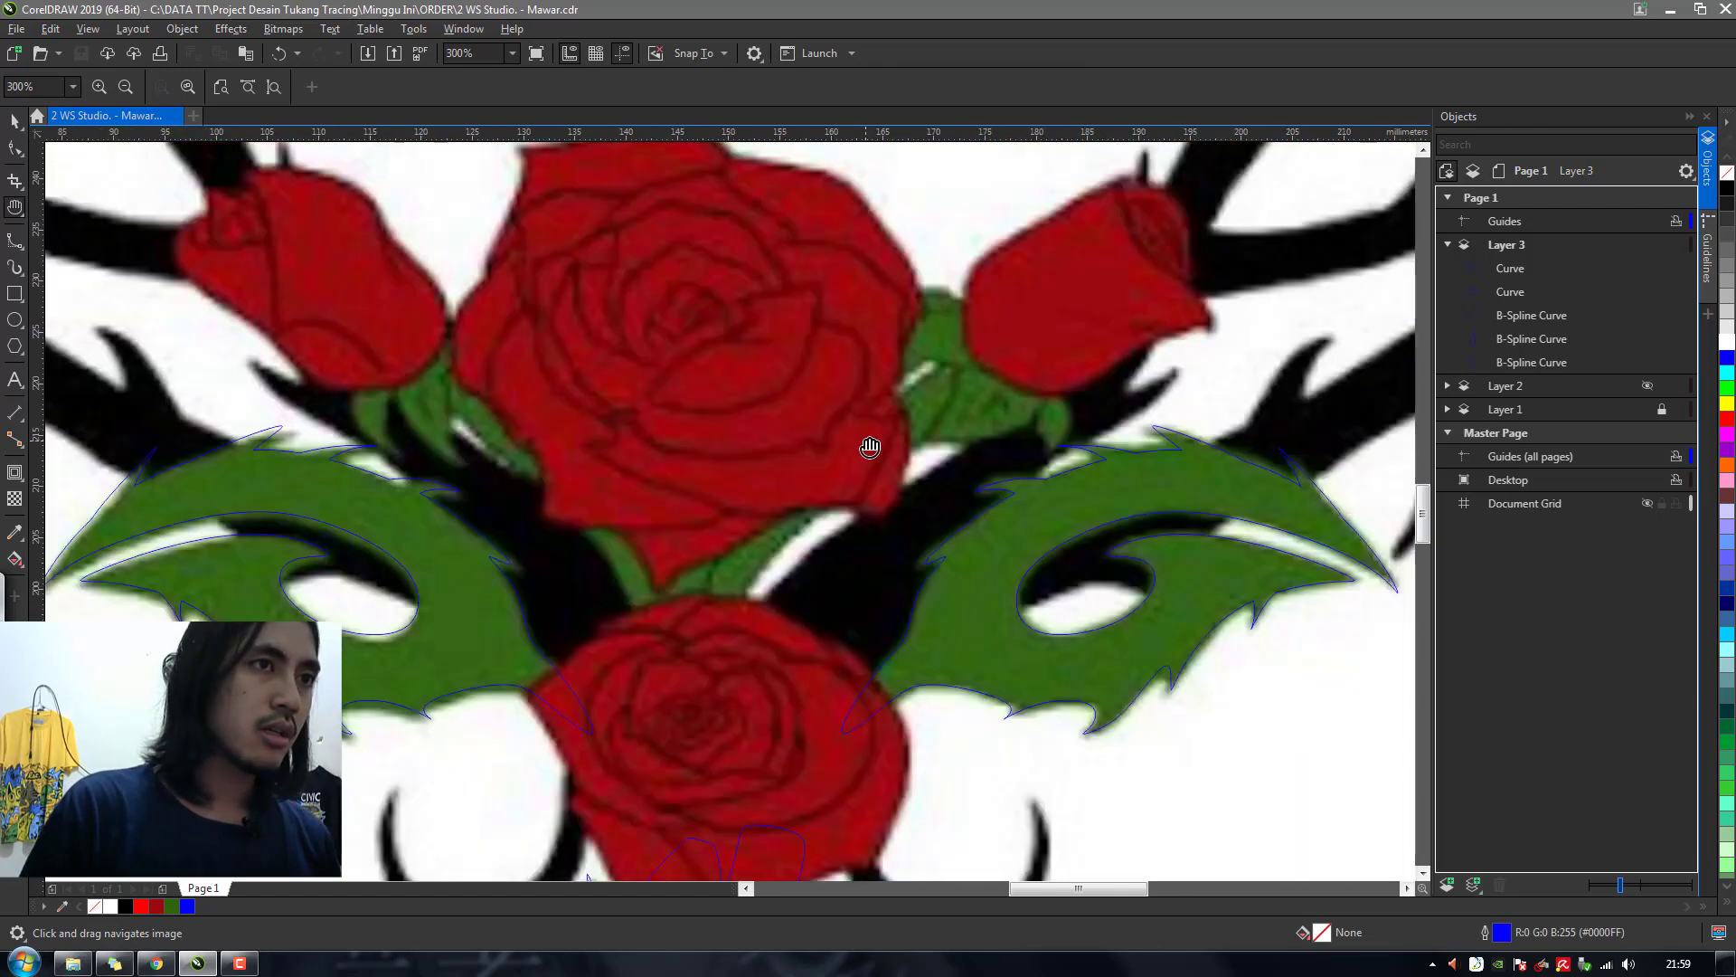
Trace the narrow green stem from beside the right bud down between the two roses as a closed B-spline, about 24 × 25 mm
{"action": "left_click", "coordinate": [6, 240]}
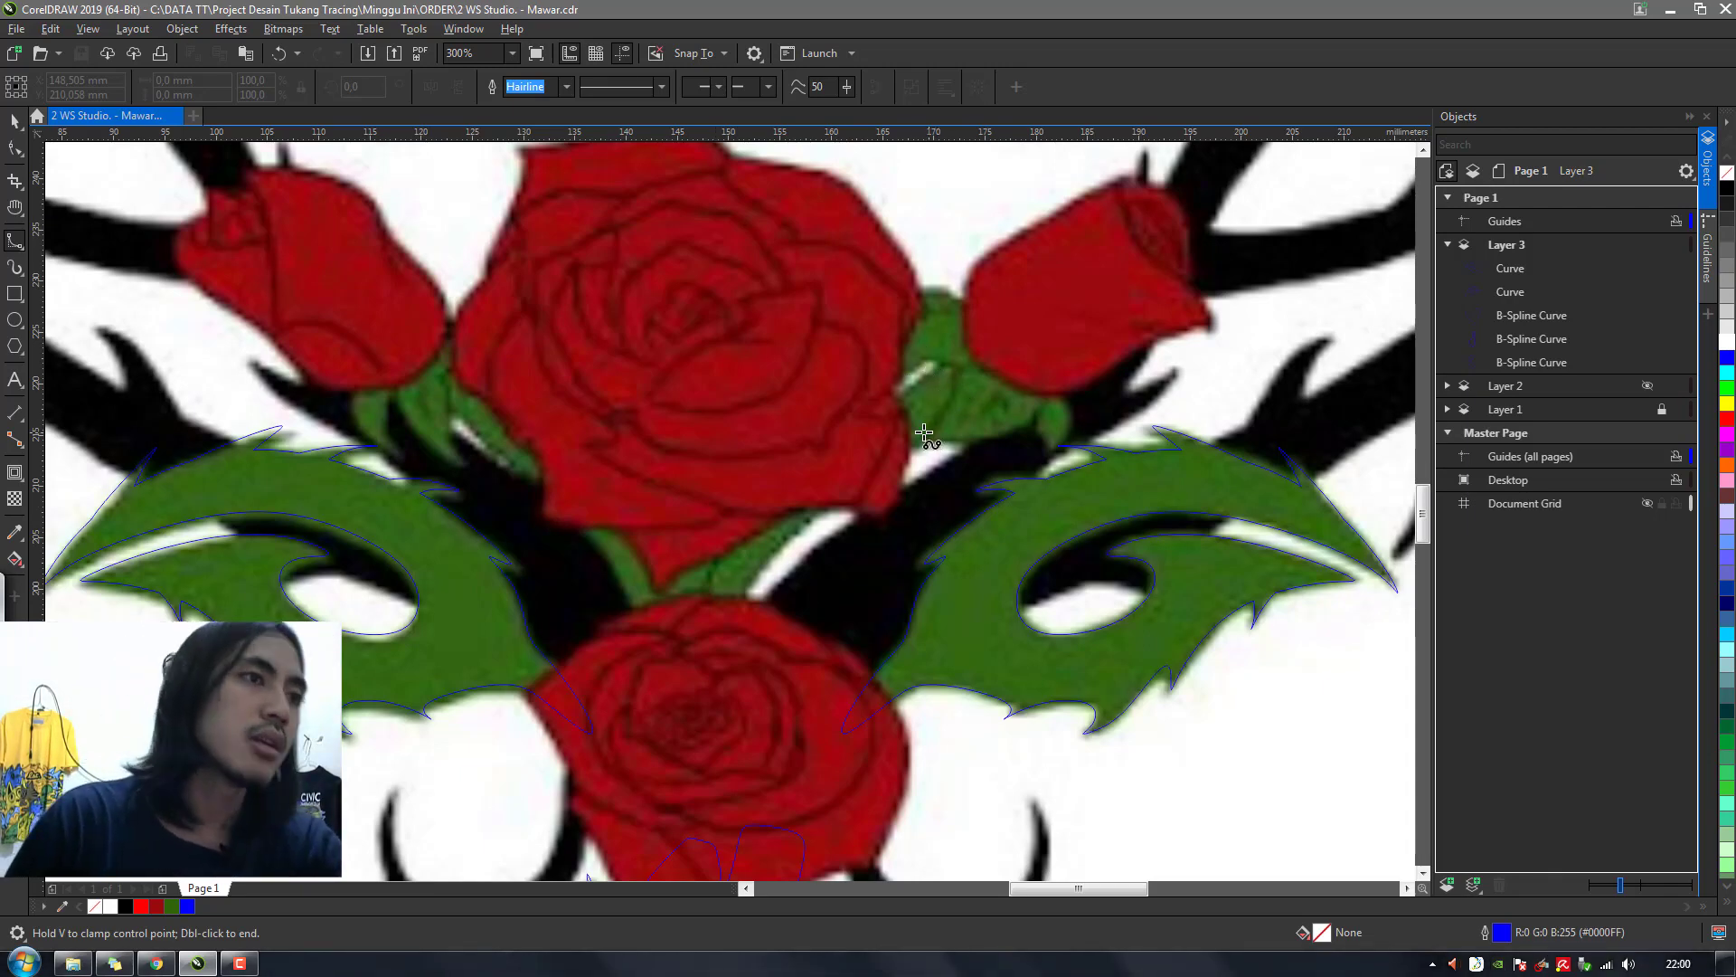
{"action": "scroll", "coordinate": [939, 438], "scroll_direction": "up", "scroll_amount": 2}
{"action": "scroll", "coordinate": [932, 437], "scroll_direction": "down", "scroll_amount": 2}
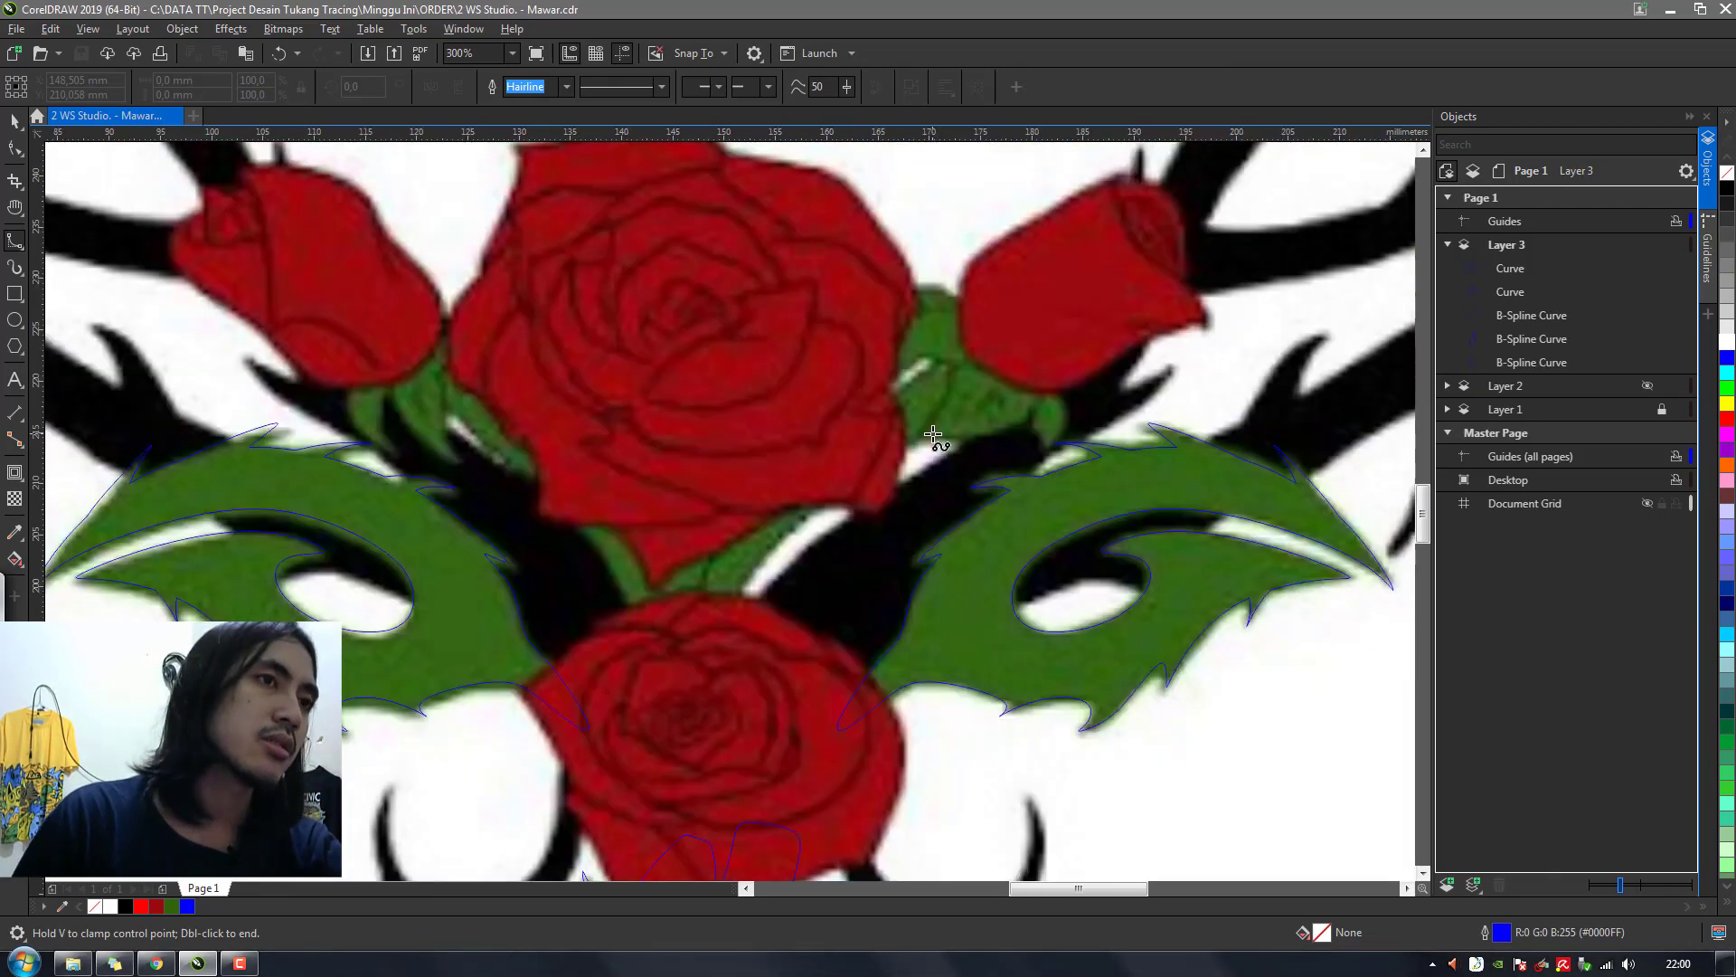
{"action": "left_click", "coordinate": [947, 369]}
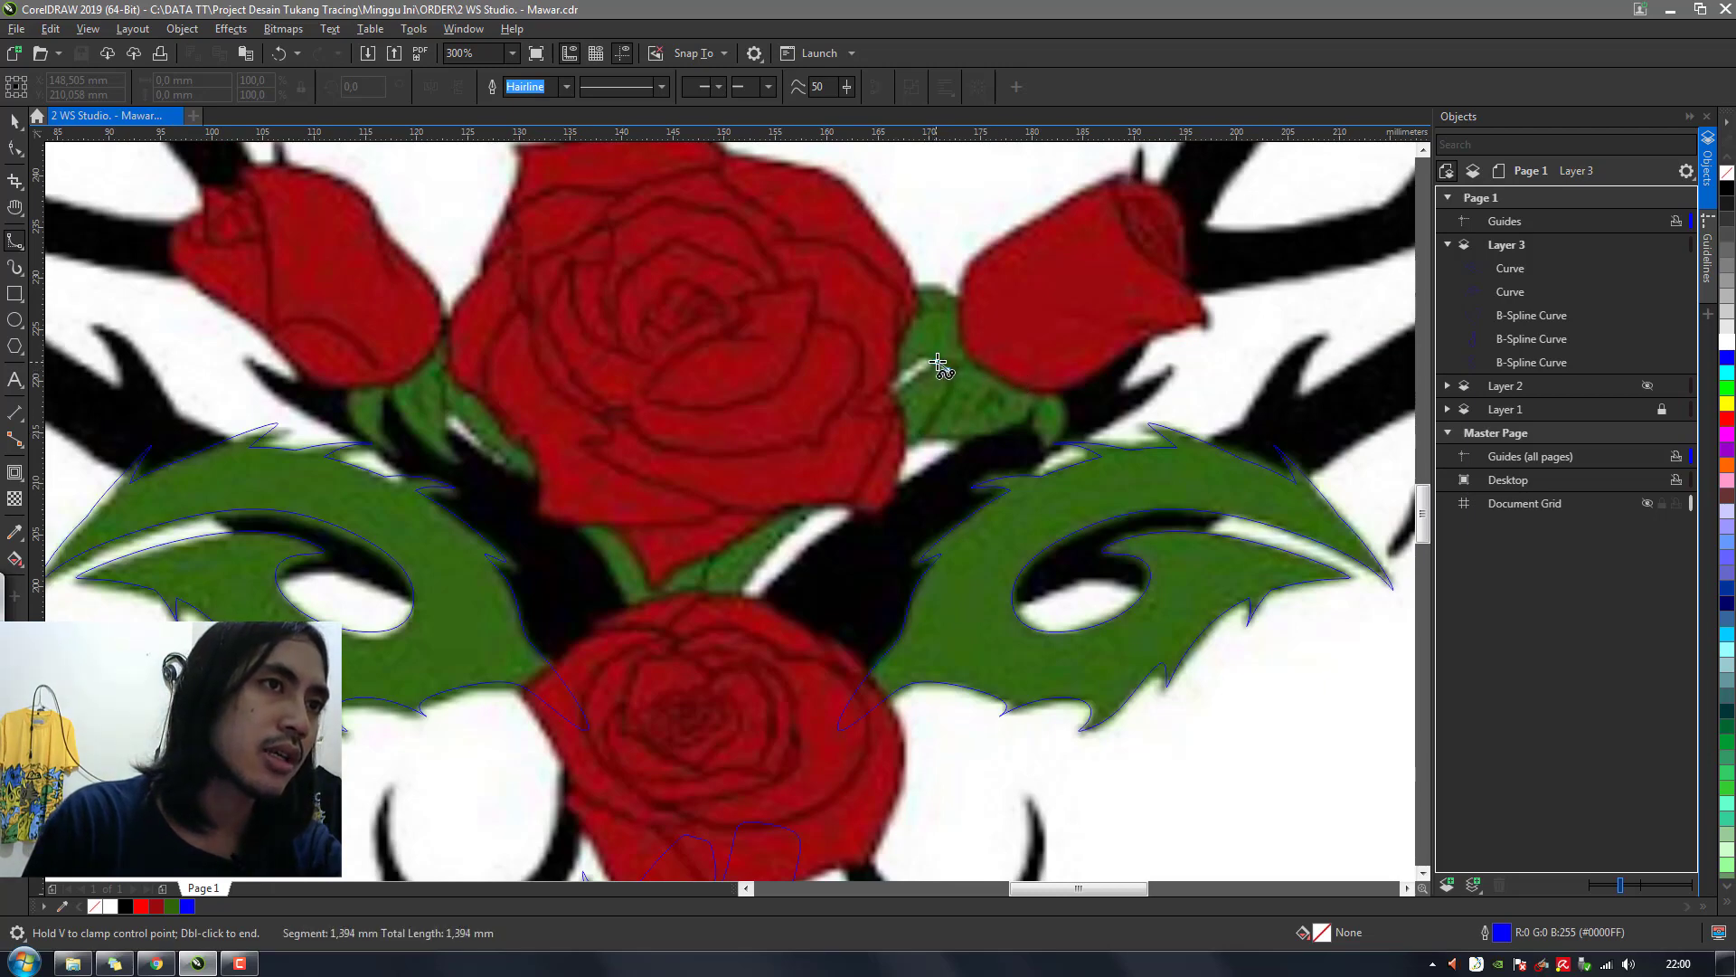
{"action": "left_click", "coordinate": [937, 361]}
{"action": "left_click", "coordinate": [924, 380]}
{"action": "left_click", "coordinate": [839, 442]}
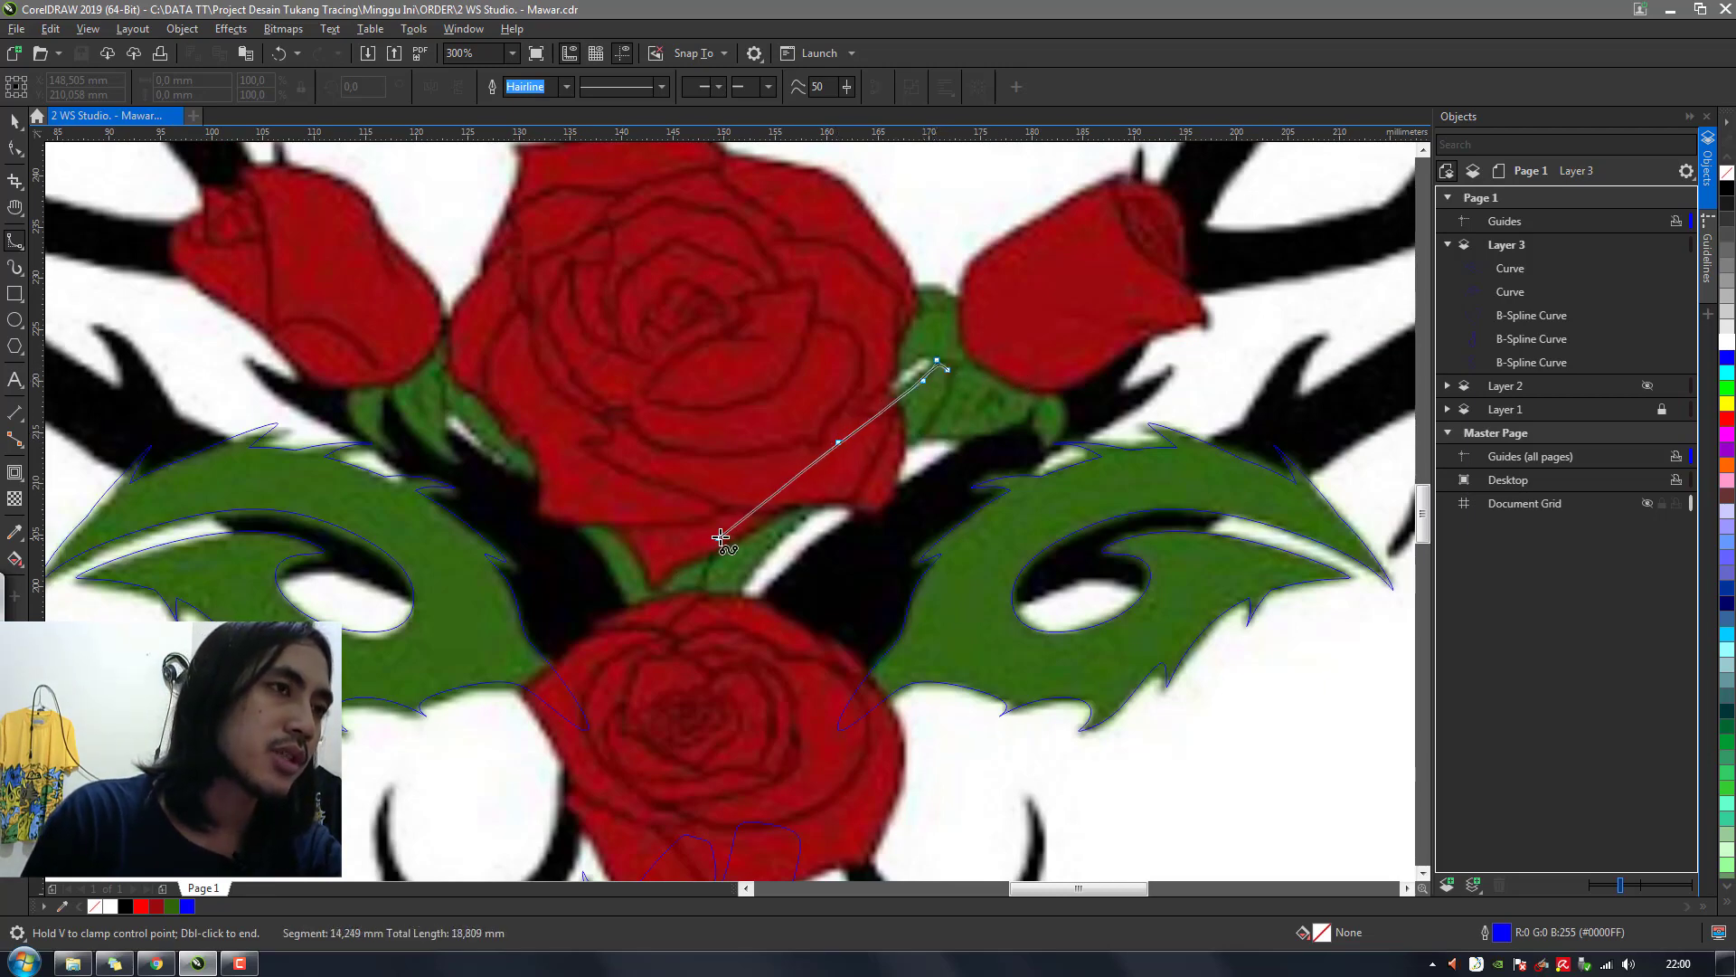
{"action": "left_click", "coordinate": [724, 522]}
{"action": "left_click", "coordinate": [702, 574]}
{"action": "left_click", "coordinate": [706, 602]}
{"action": "left_click", "coordinate": [736, 628]}
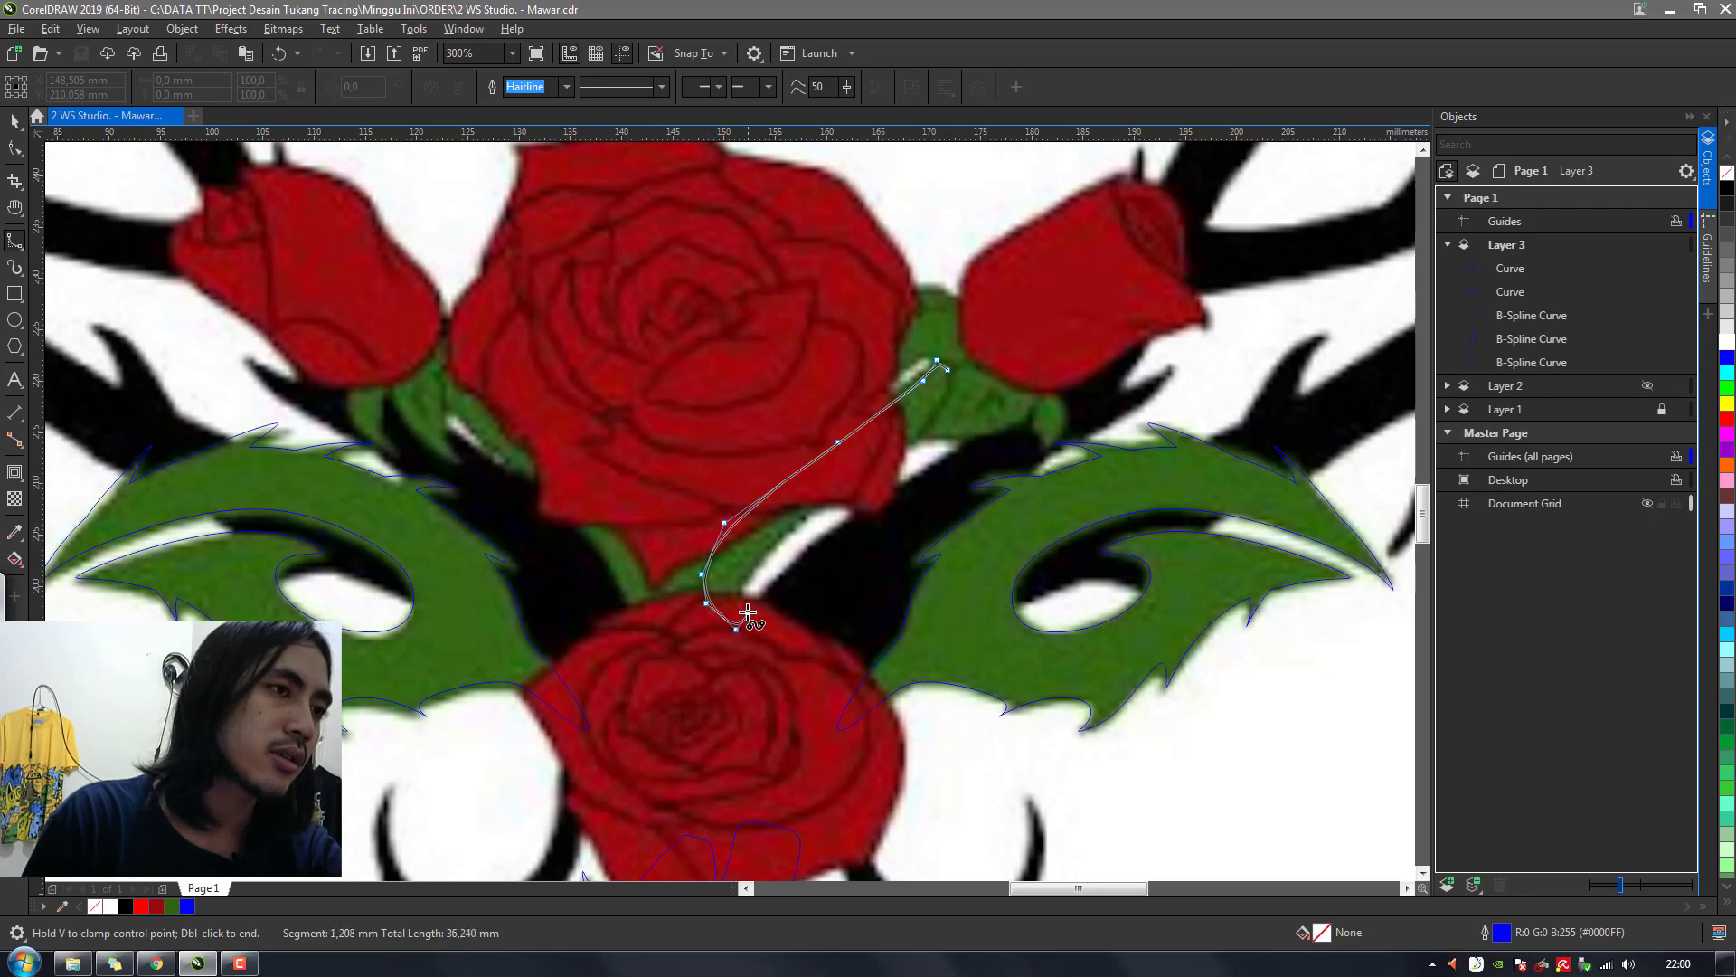
{"action": "left_click", "coordinate": [739, 606]}
{"action": "left_click", "coordinate": [738, 570]}
{"action": "left_click", "coordinate": [805, 515]}
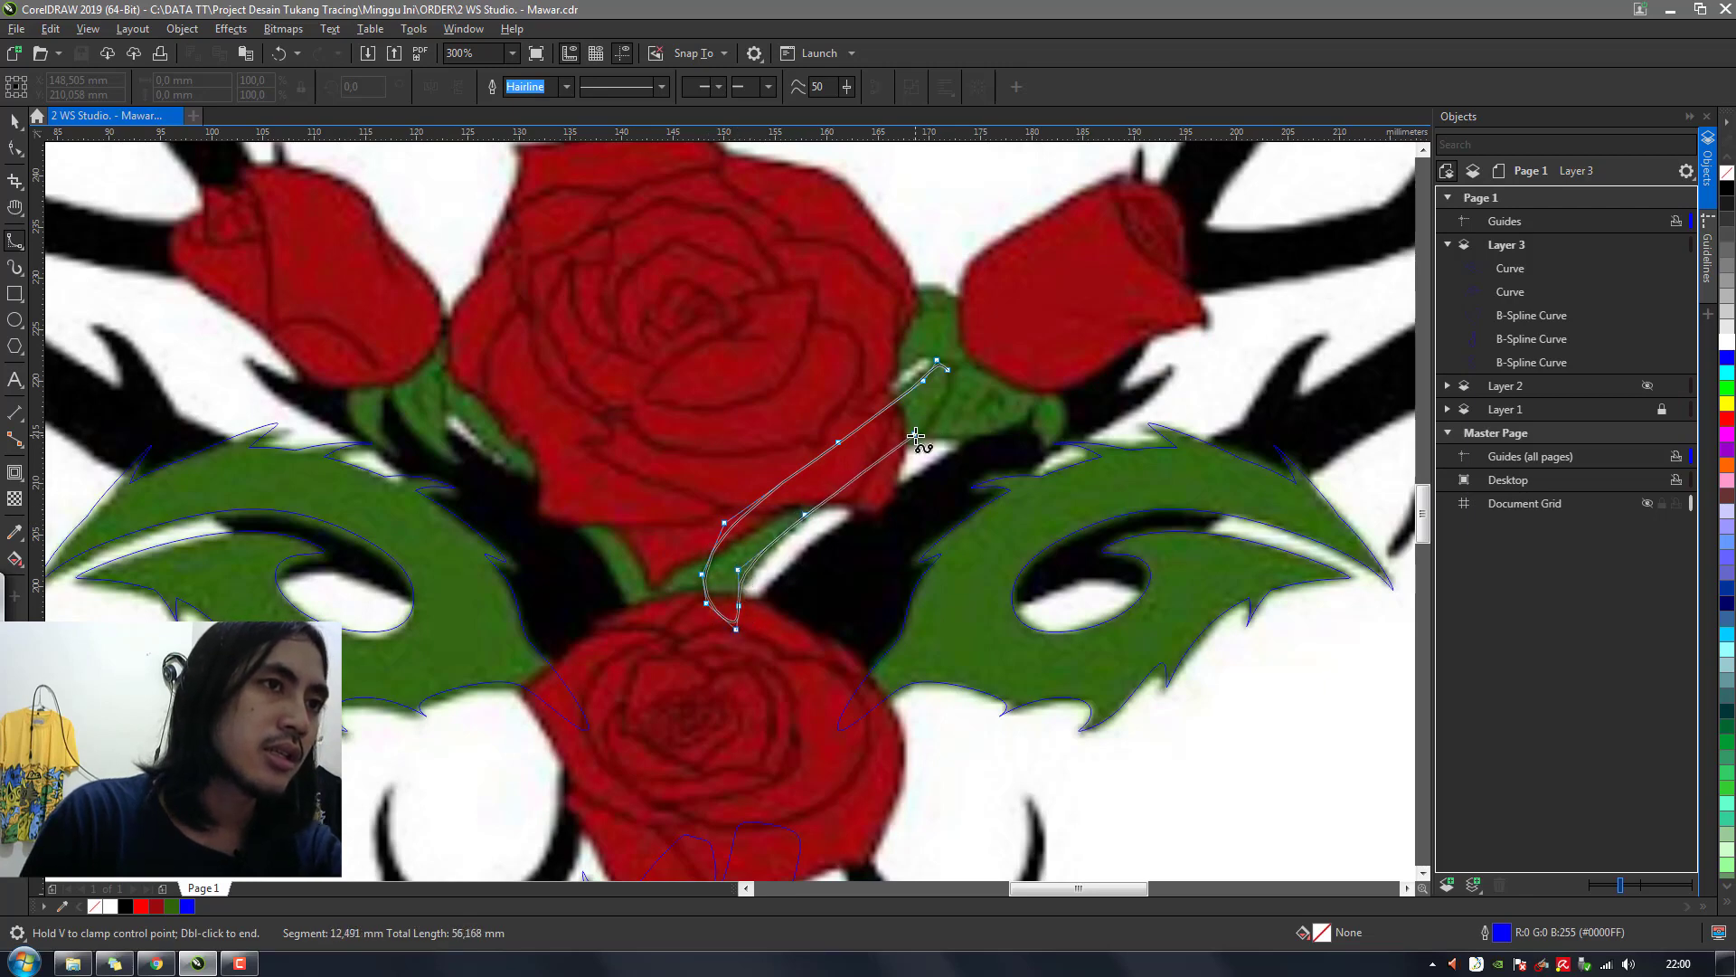
{"action": "left_click", "coordinate": [914, 435]}
{"action": "double_click", "coordinate": [940, 408]}
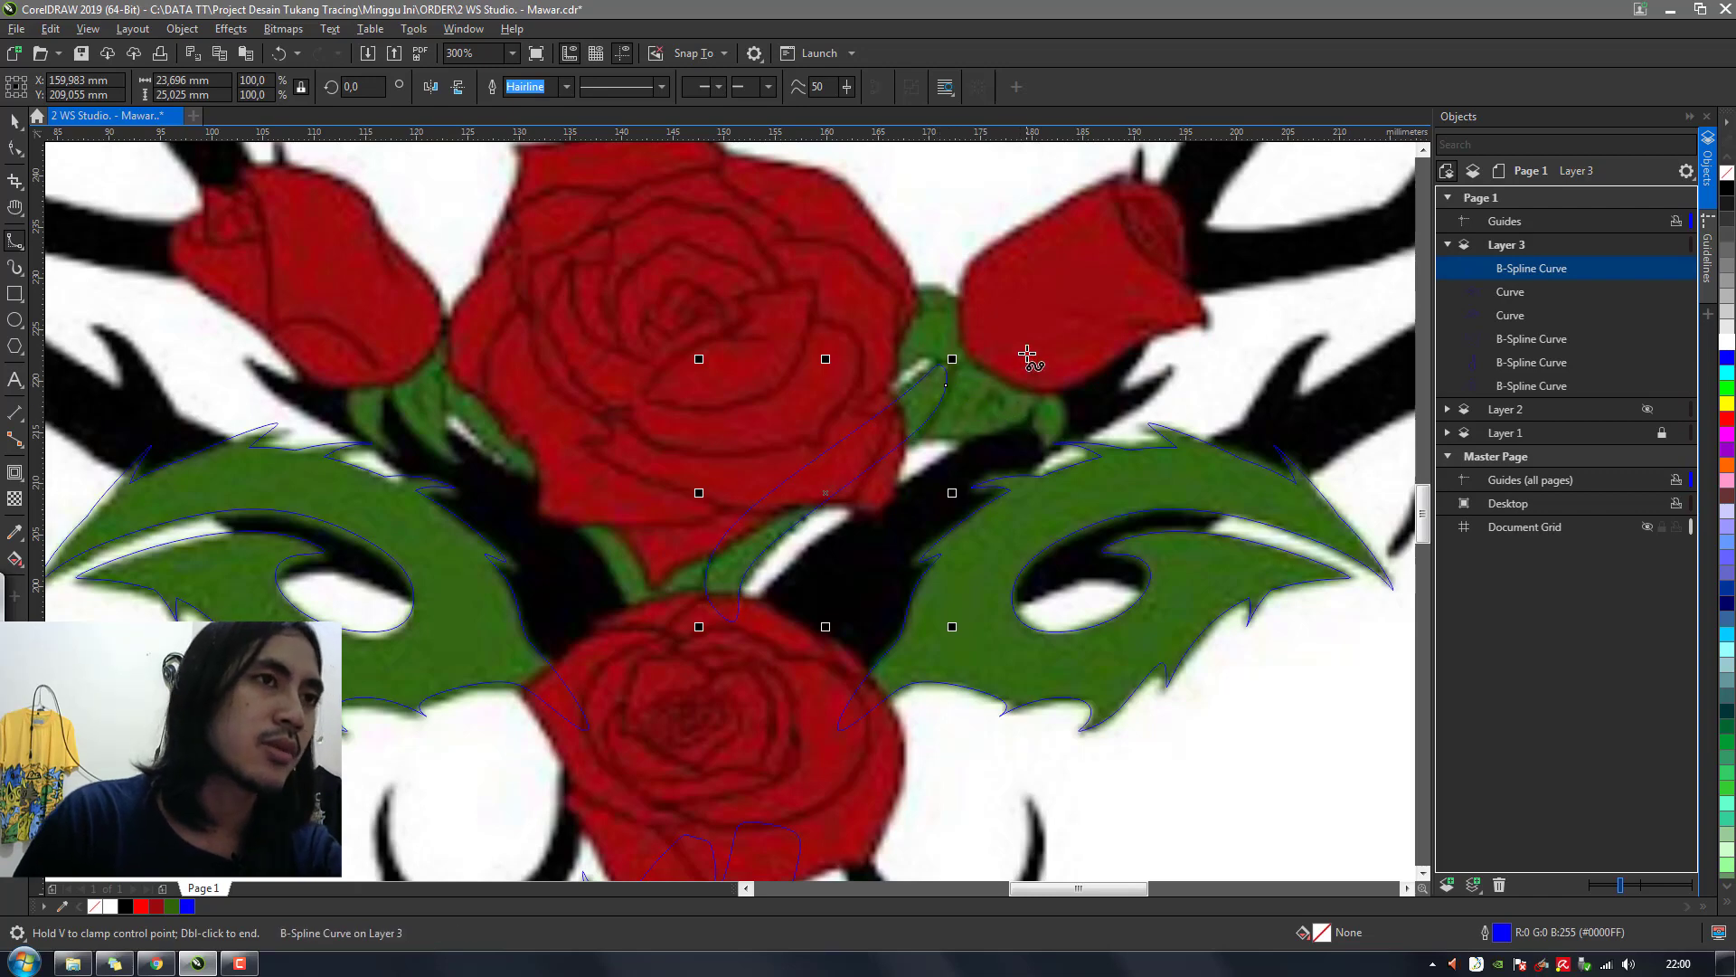
Trace the green leaf beneath the right rosebud as a closed B-spline, about 19 × 15 mm, overlapping the adjacent roses
{"action": "scroll", "coordinate": [1027, 355], "scroll_direction": "up", "scroll_amount": 2}
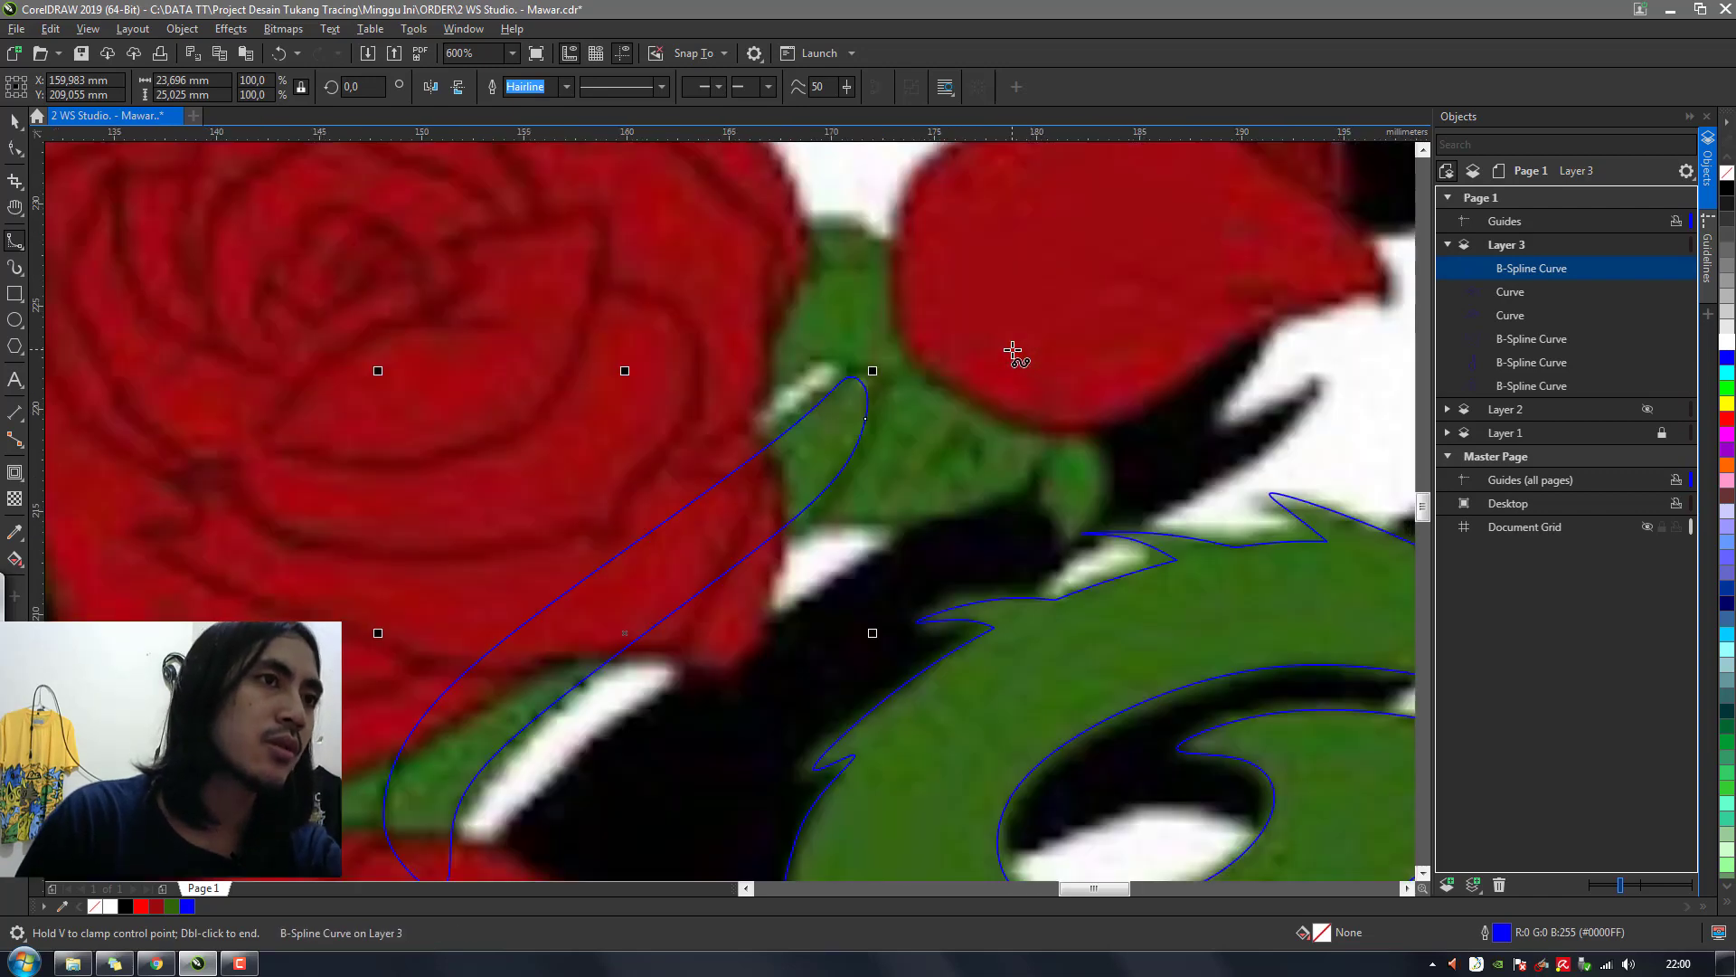
{"action": "left_click", "coordinate": [836, 359]}
{"action": "left_click", "coordinate": [805, 356]}
{"action": "left_click", "coordinate": [772, 398]}
{"action": "left_click", "coordinate": [684, 329]}
{"action": "left_click", "coordinate": [759, 211]}
{"action": "left_click", "coordinate": [898, 213]}
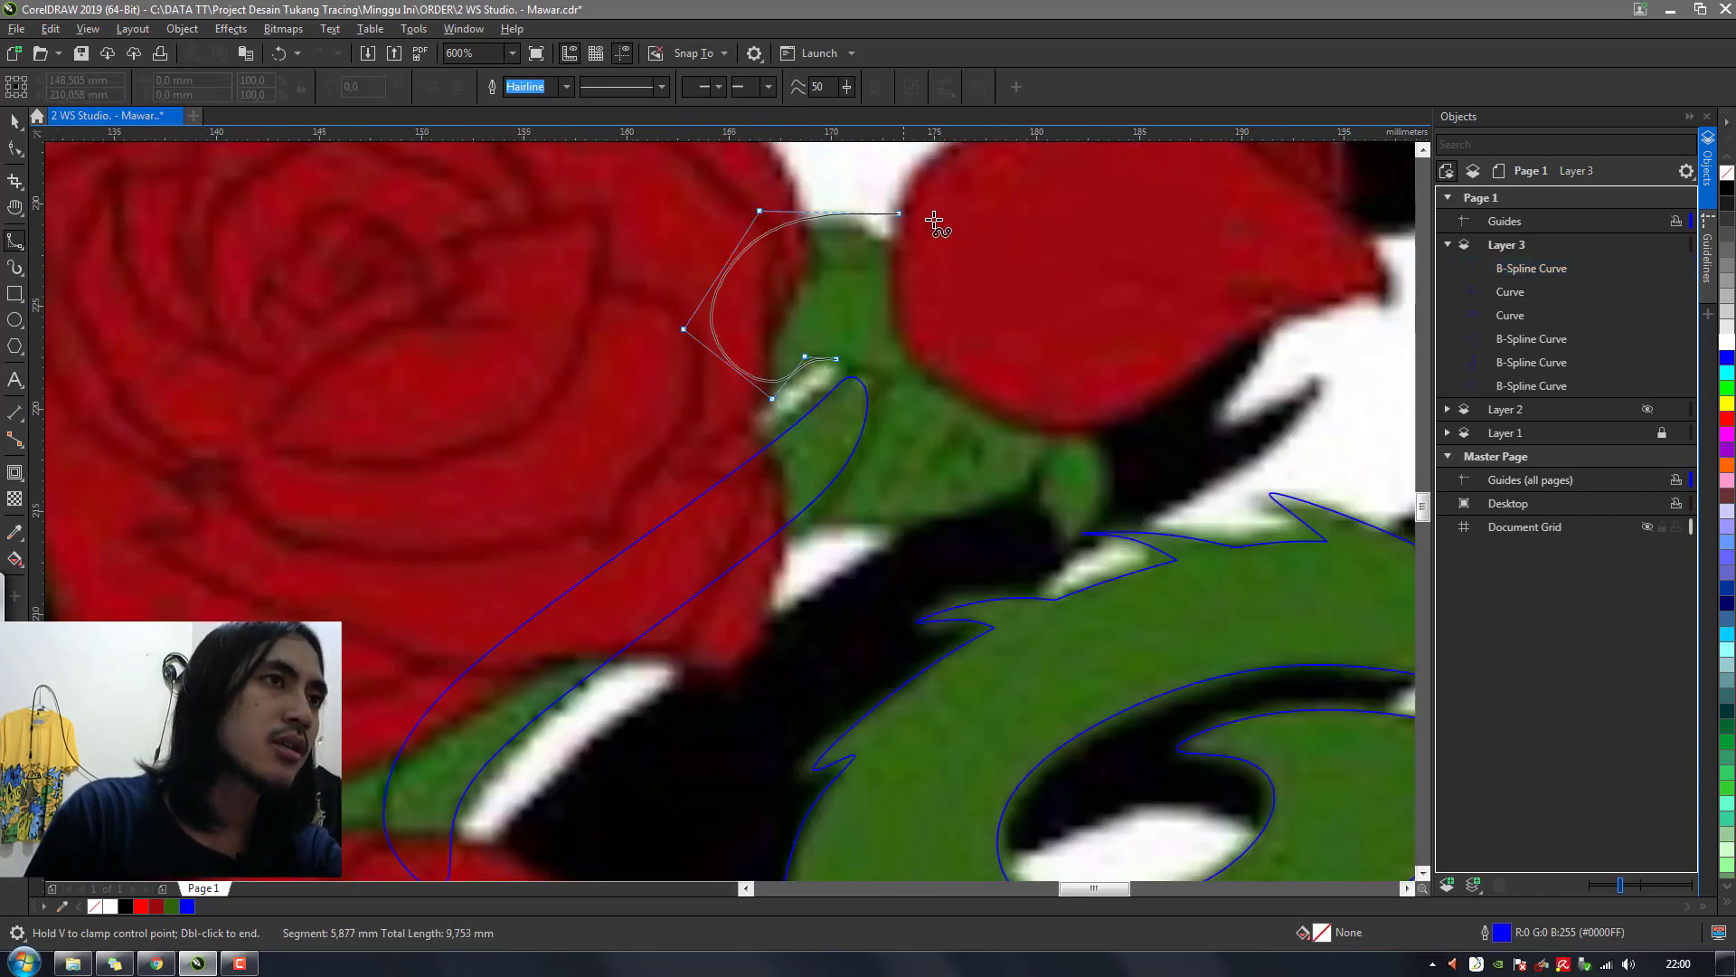
{"action": "left_click", "coordinate": [924, 243]}
{"action": "left_click", "coordinate": [1110, 363]}
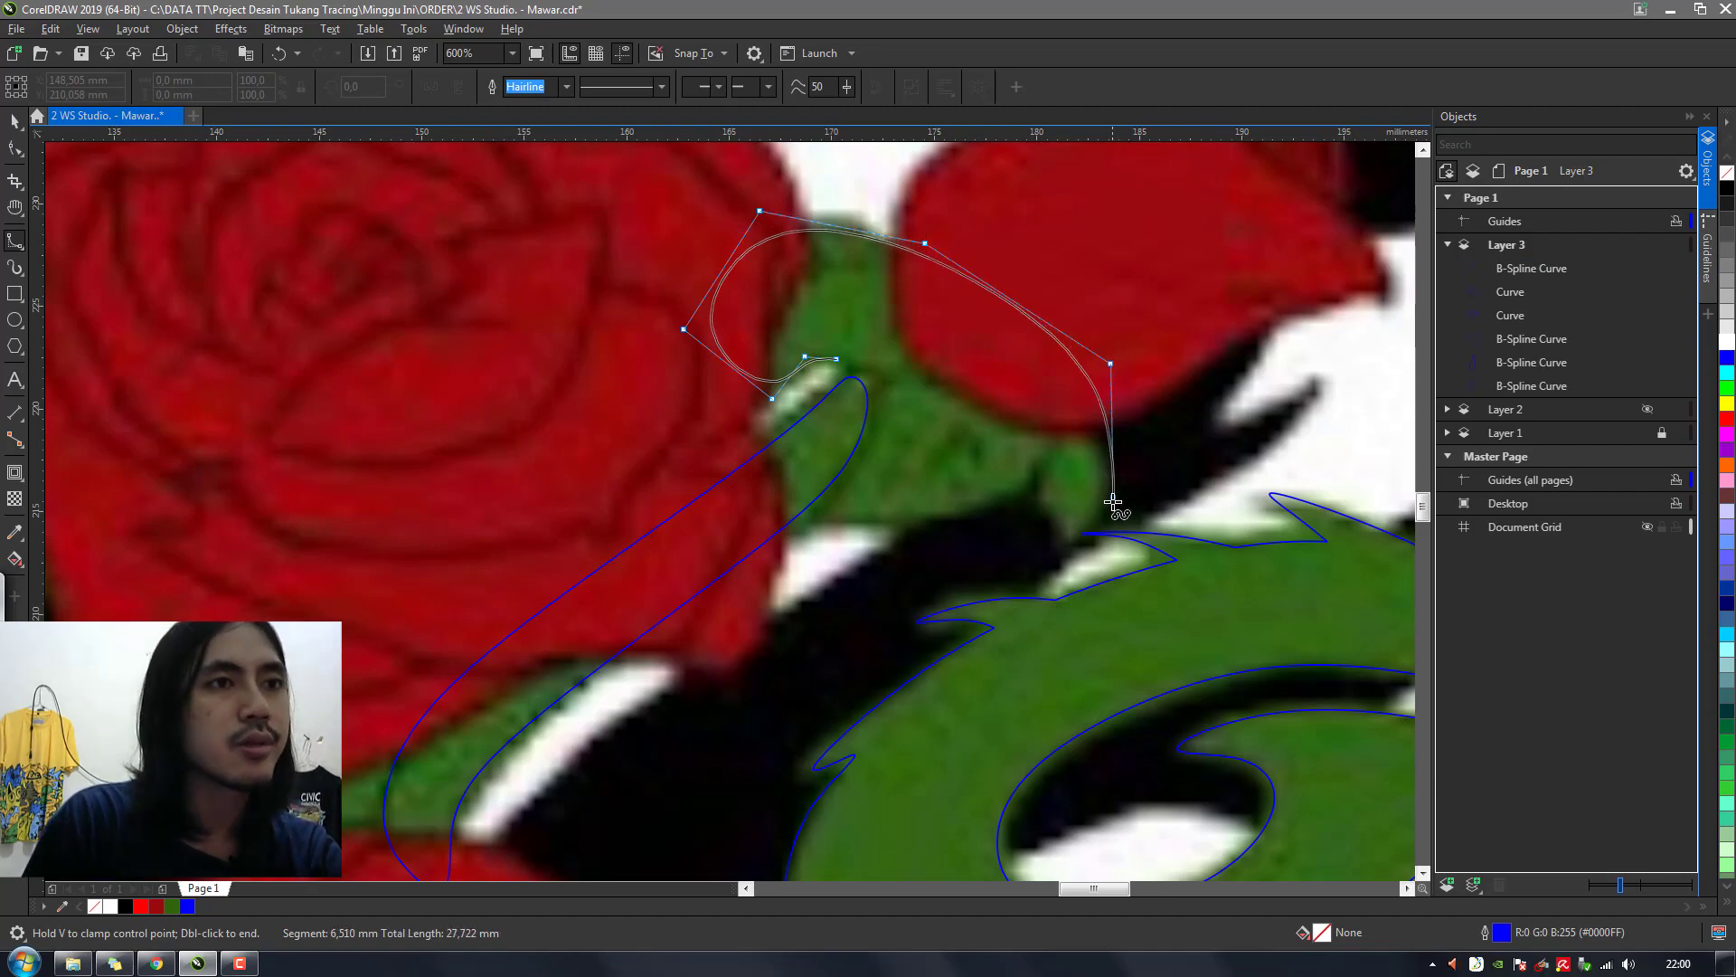
{"action": "left_click", "coordinate": [1110, 497]}
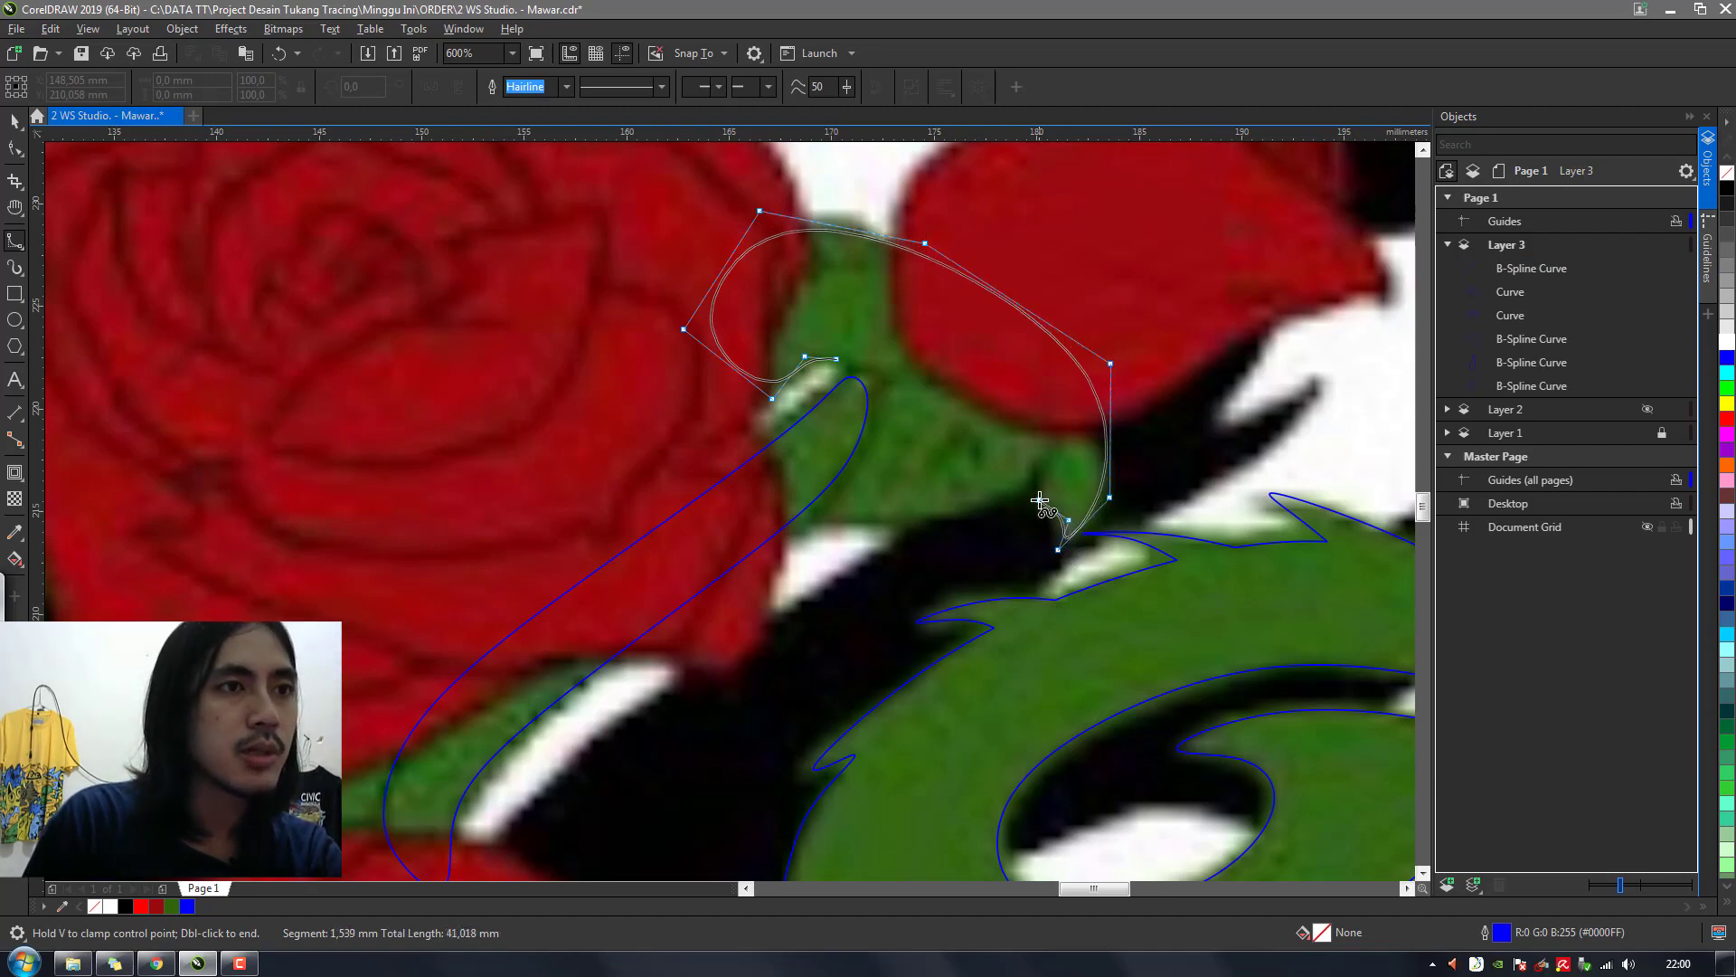
{"action": "left_click", "coordinate": [1047, 434]}
{"action": "left_click", "coordinate": [1039, 498]}
{"action": "left_click", "coordinate": [1021, 502]}
{"action": "left_click", "coordinate": [884, 522]}
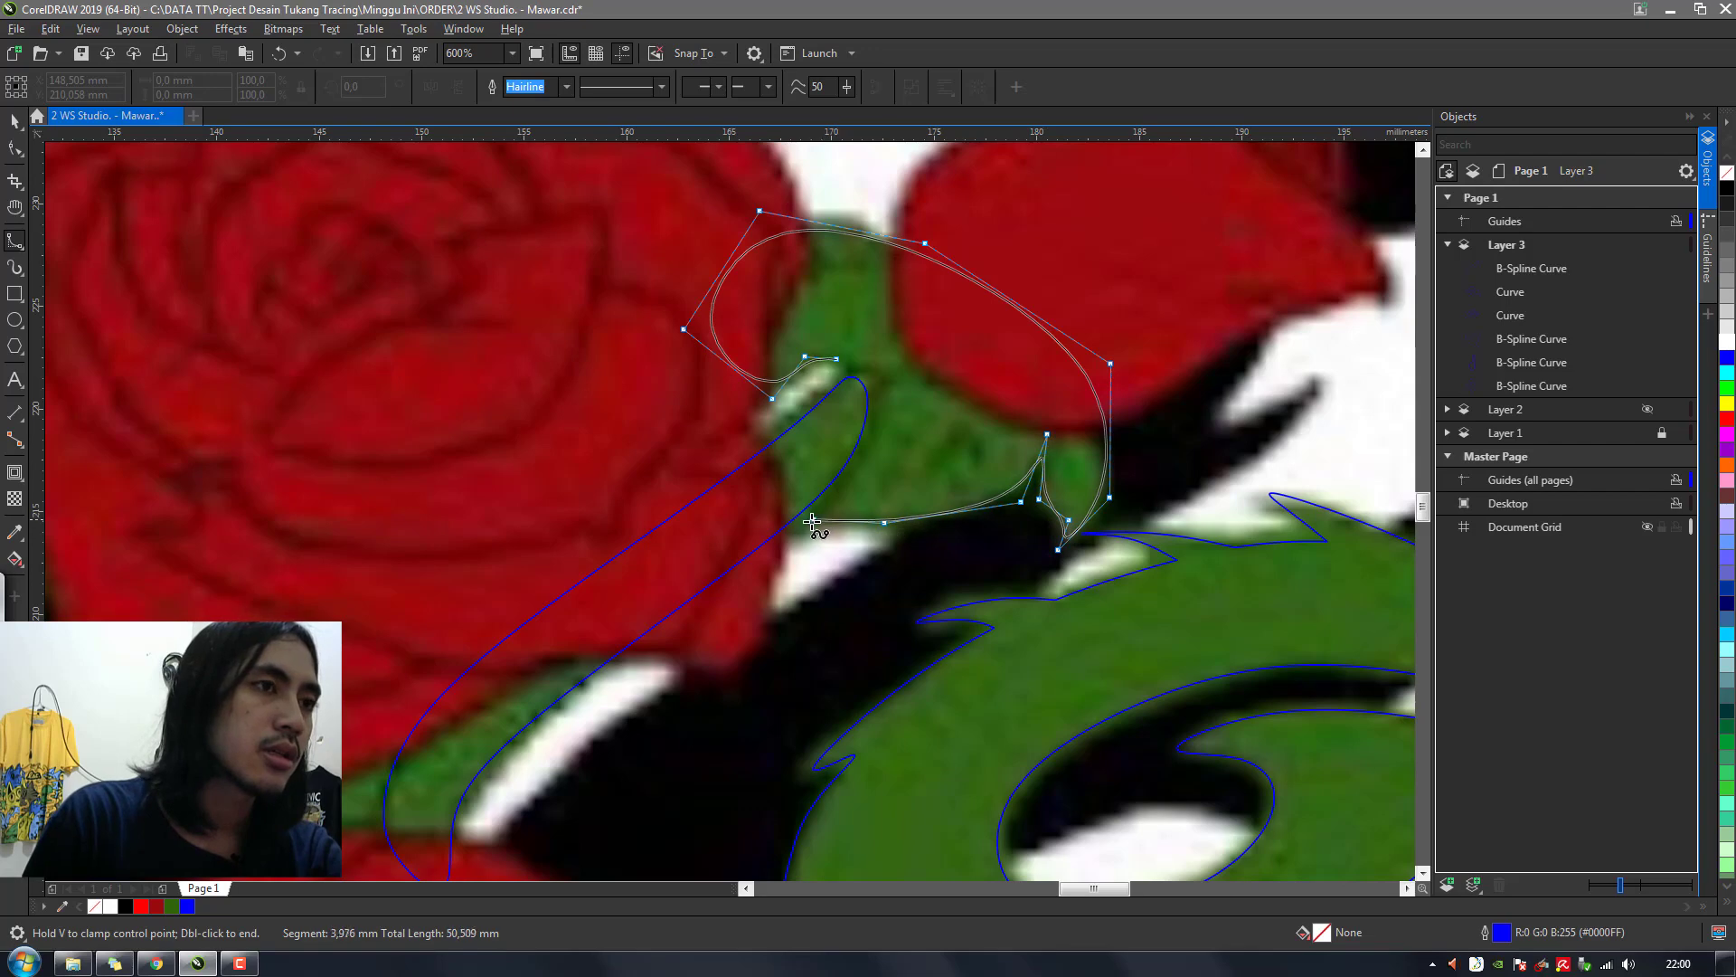
{"action": "left_click", "coordinate": [874, 444]}
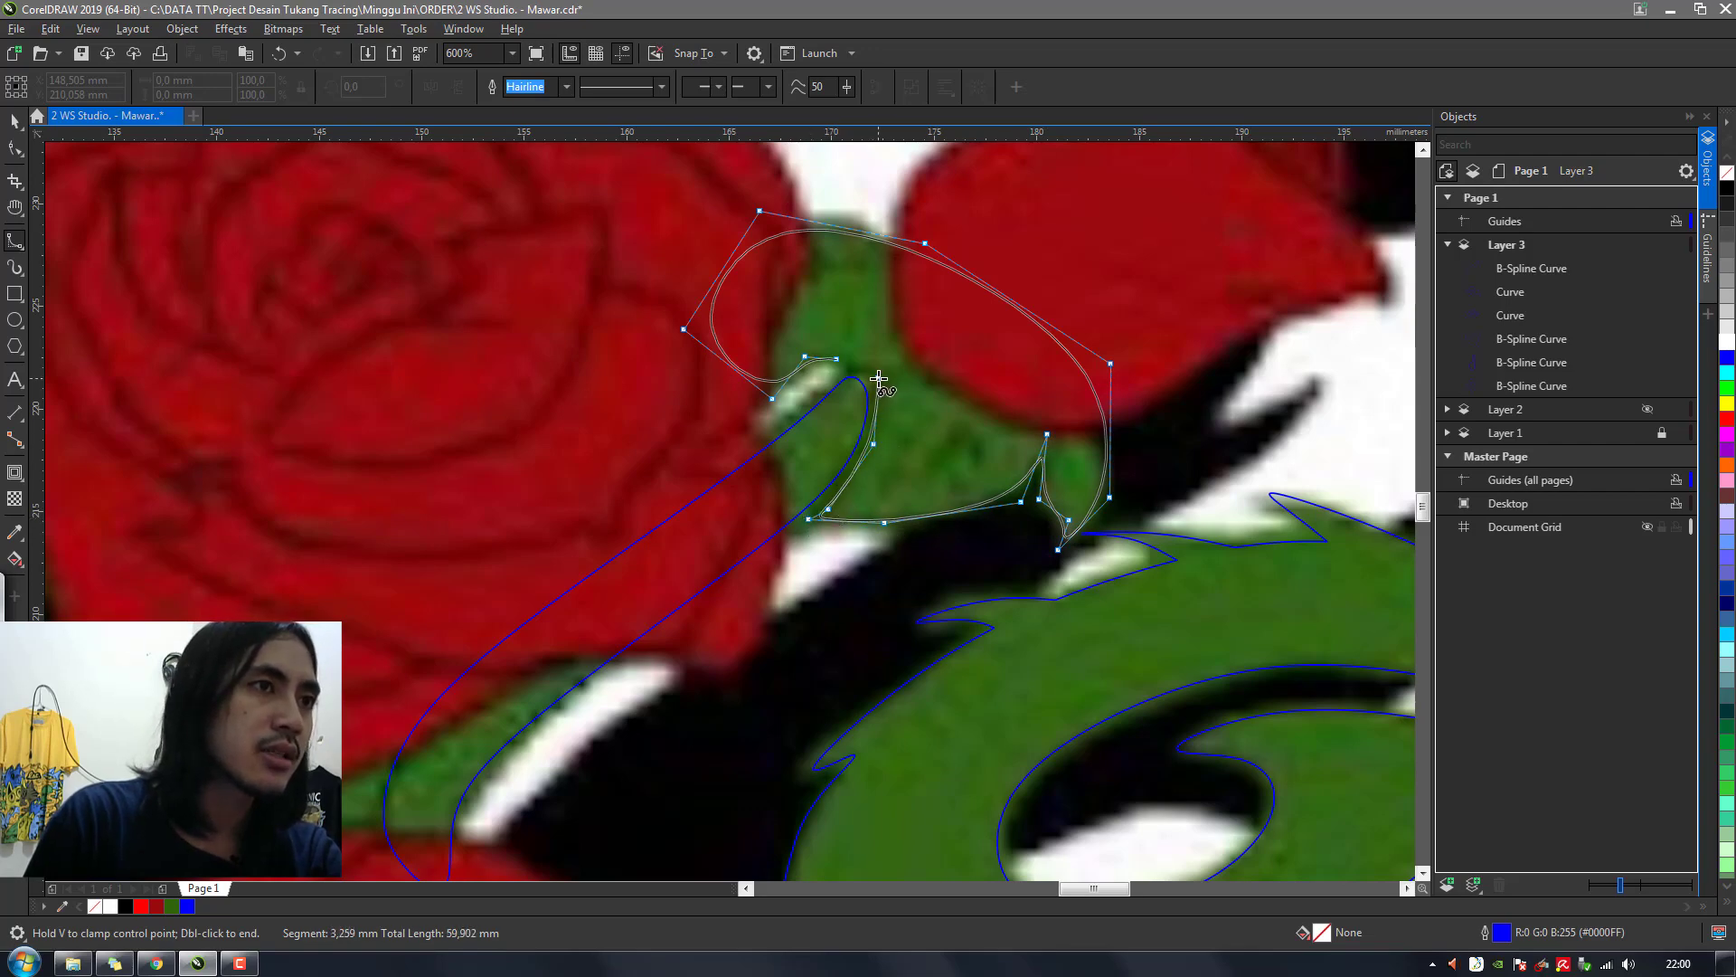
{"action": "left_click", "coordinate": [838, 366]}
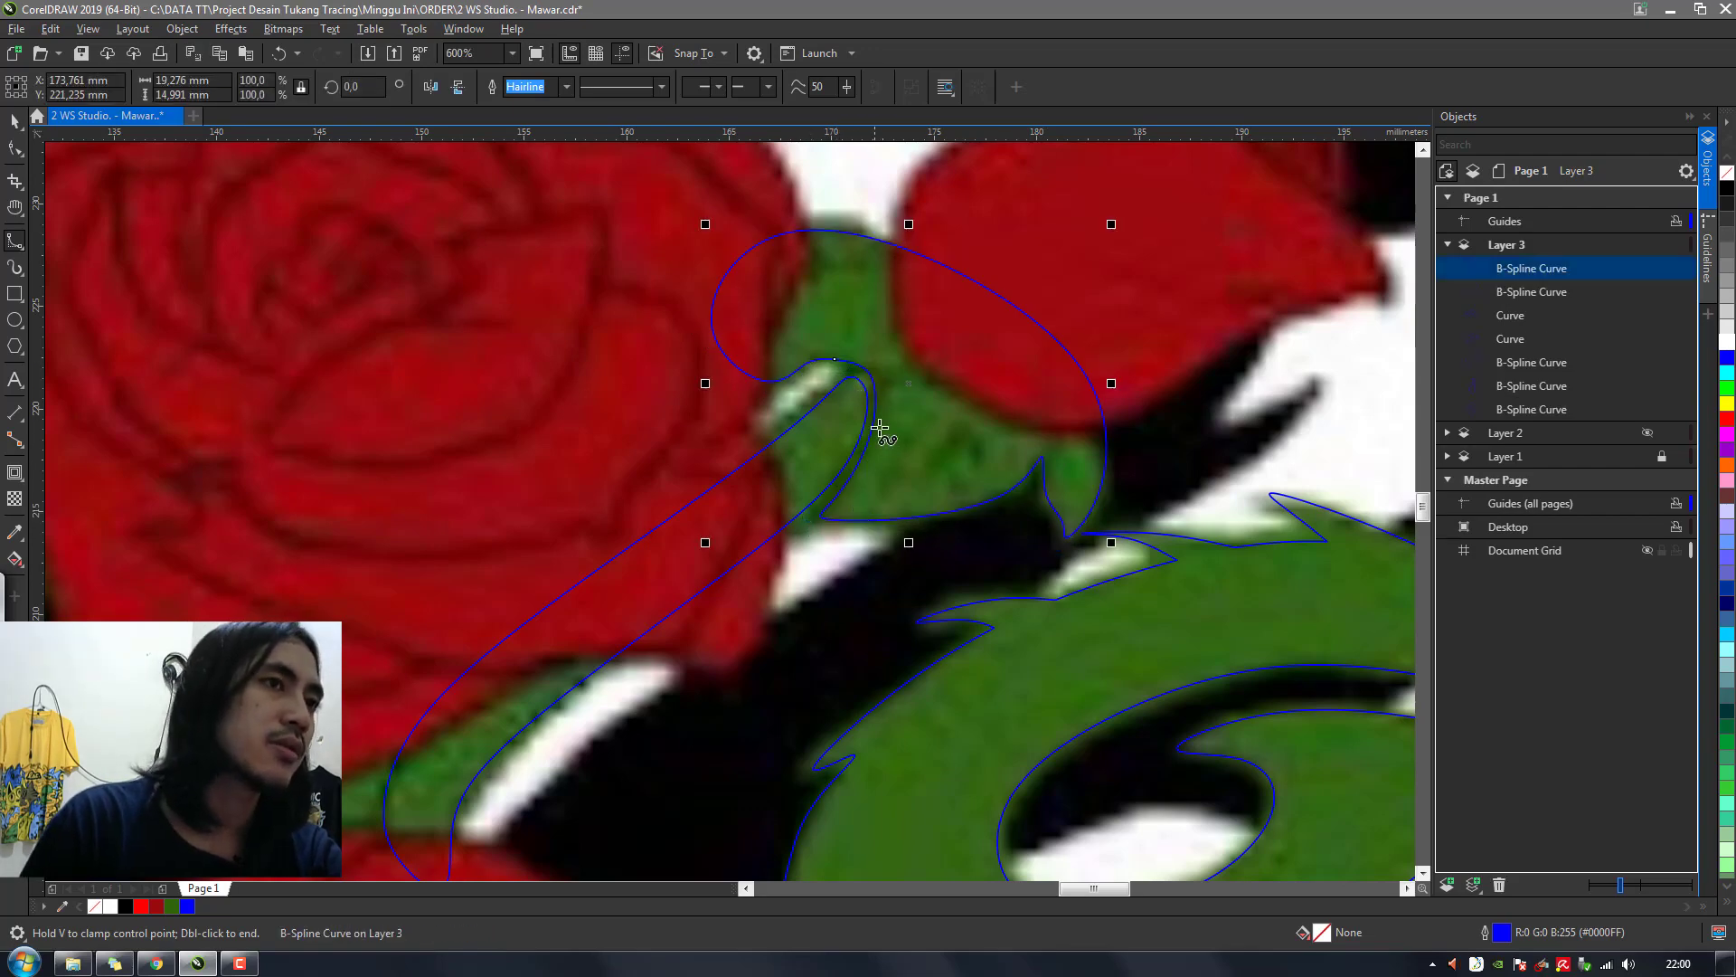
{"action": "scroll", "coordinate": [879, 427], "scroll_direction": "down", "scroll_amount": 4}
{"action": "scroll", "coordinate": [757, 467], "scroll_direction": "up", "scroll_amount": 4}
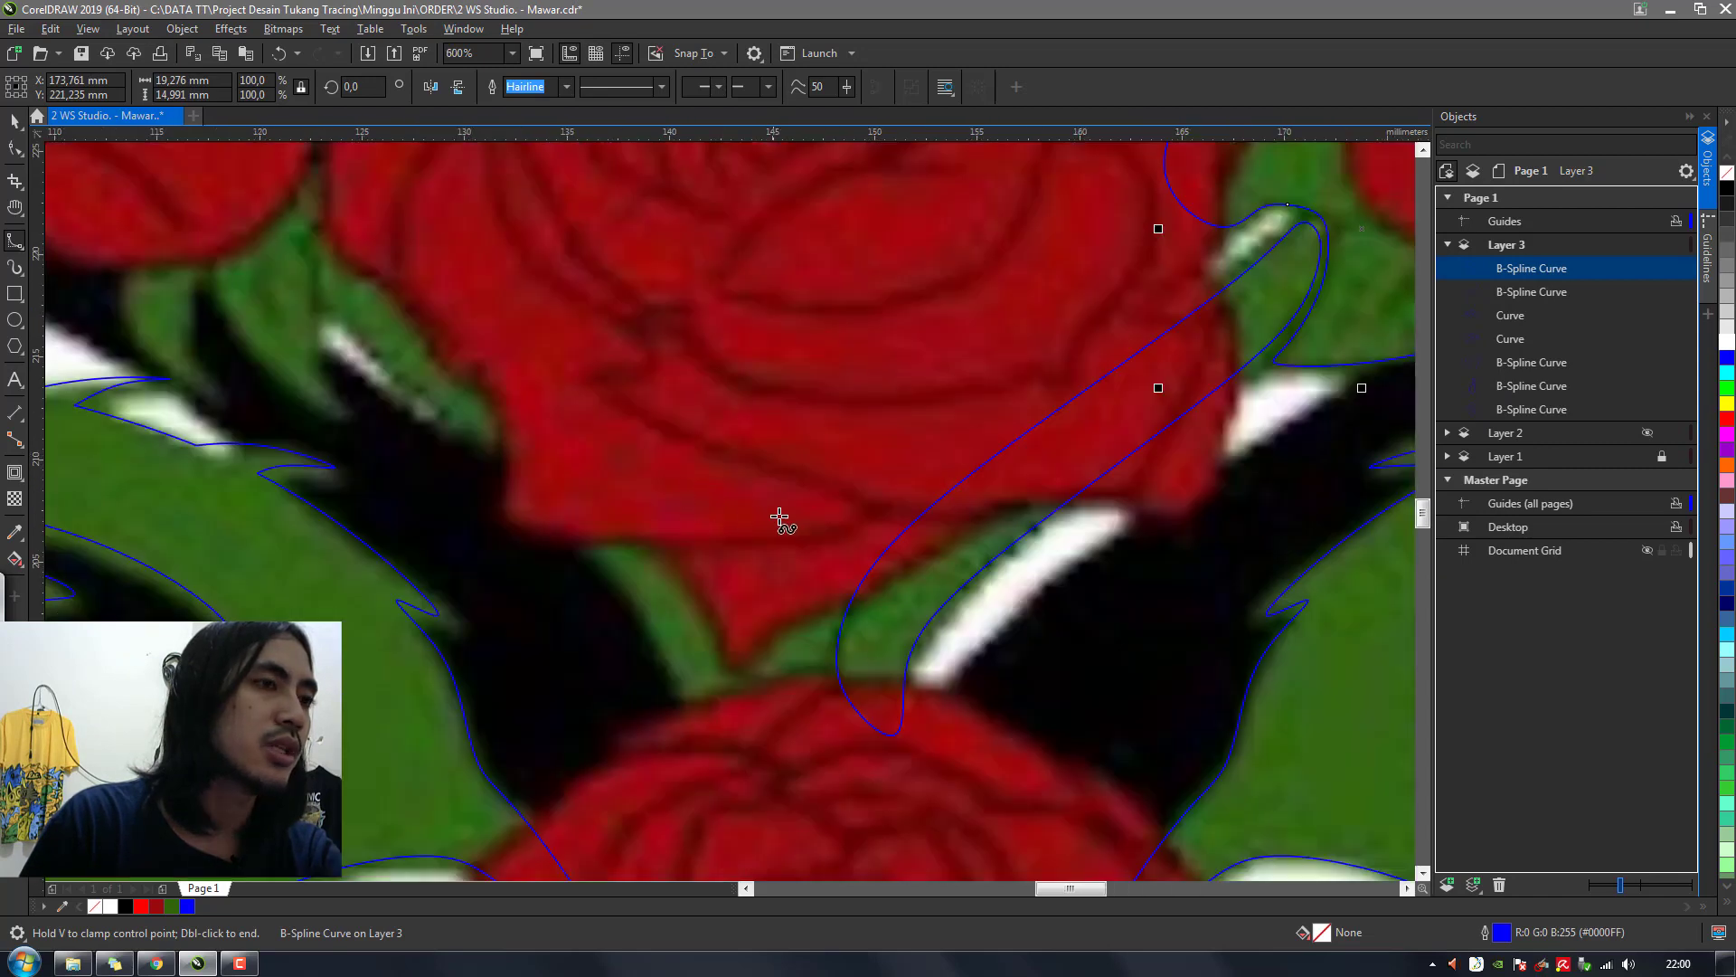
{"action": "scroll", "coordinate": [757, 508], "scroll_direction": "down", "scroll_amount": 1}
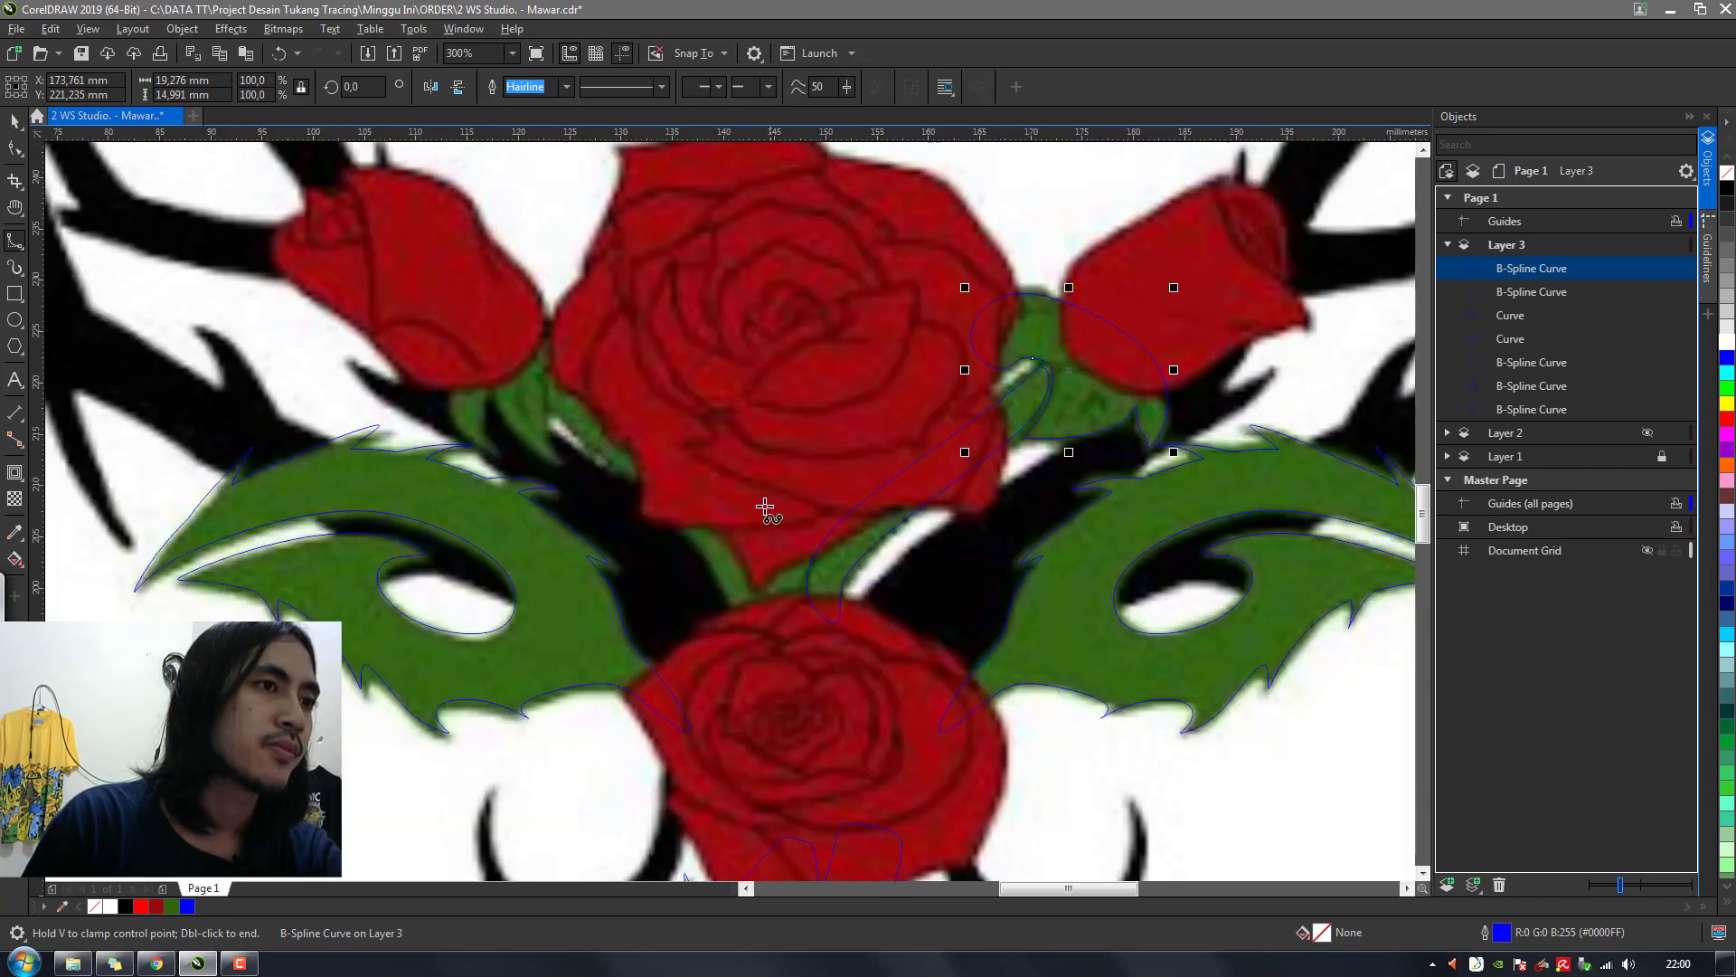
{"action": "left_click", "coordinate": [807, 529]}
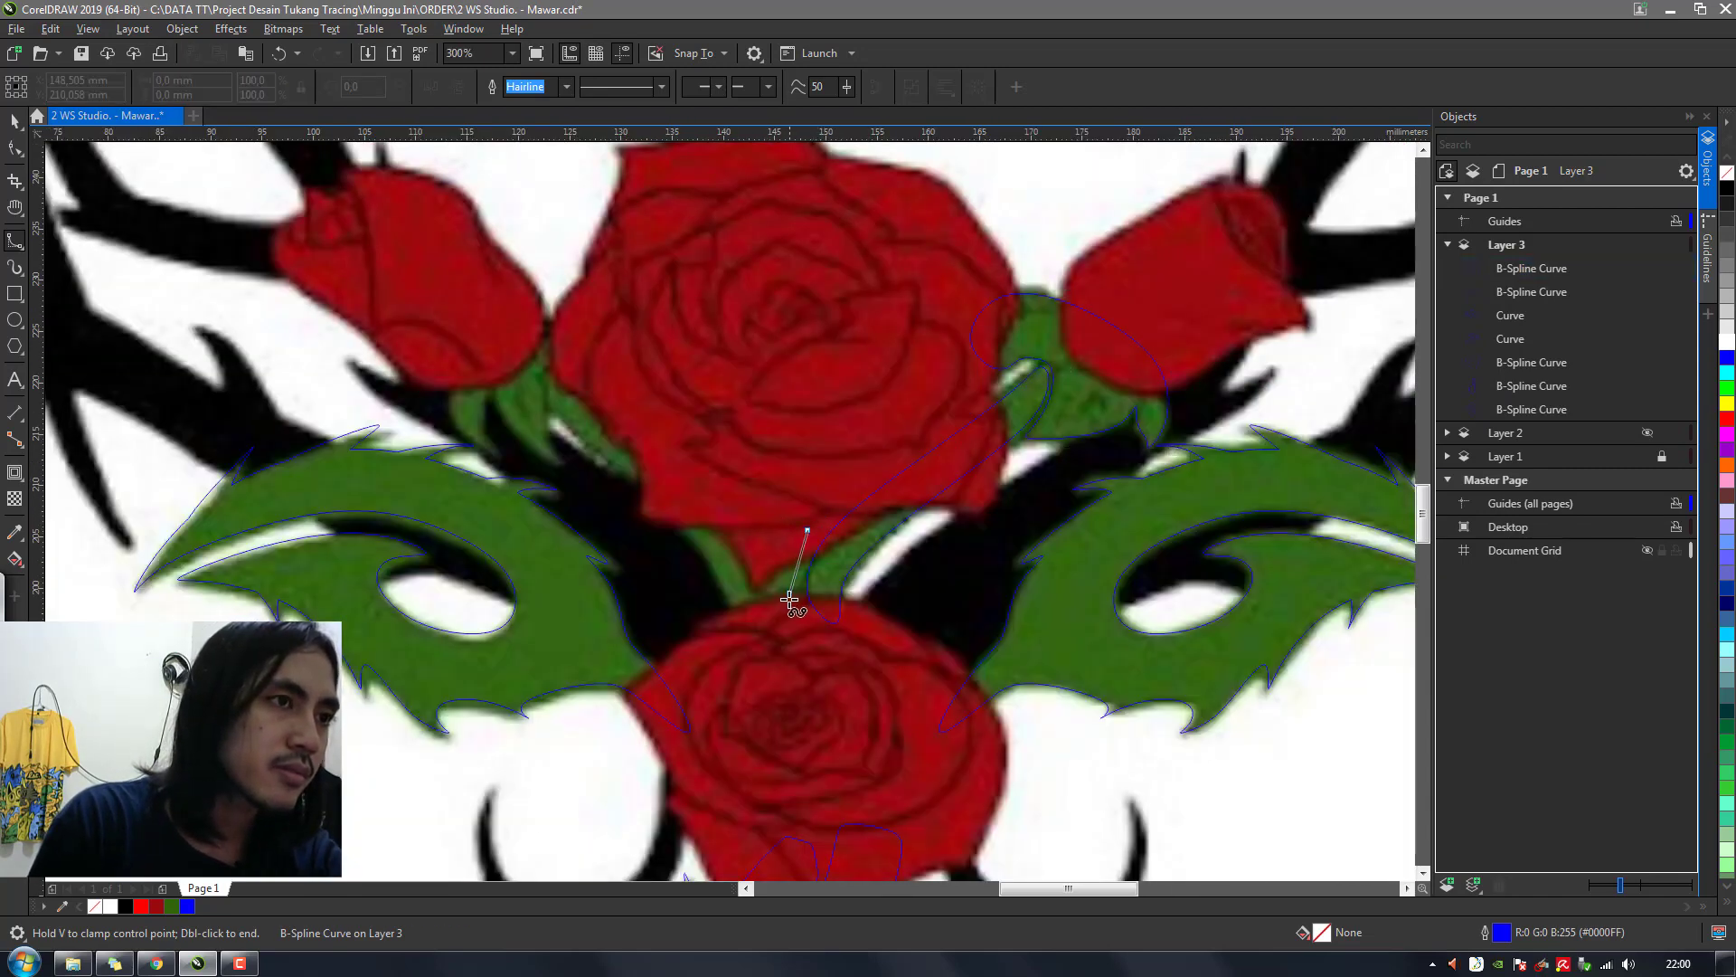
{"action": "left_click", "coordinate": [806, 589]}
{"action": "double_click", "coordinate": [803, 627]}
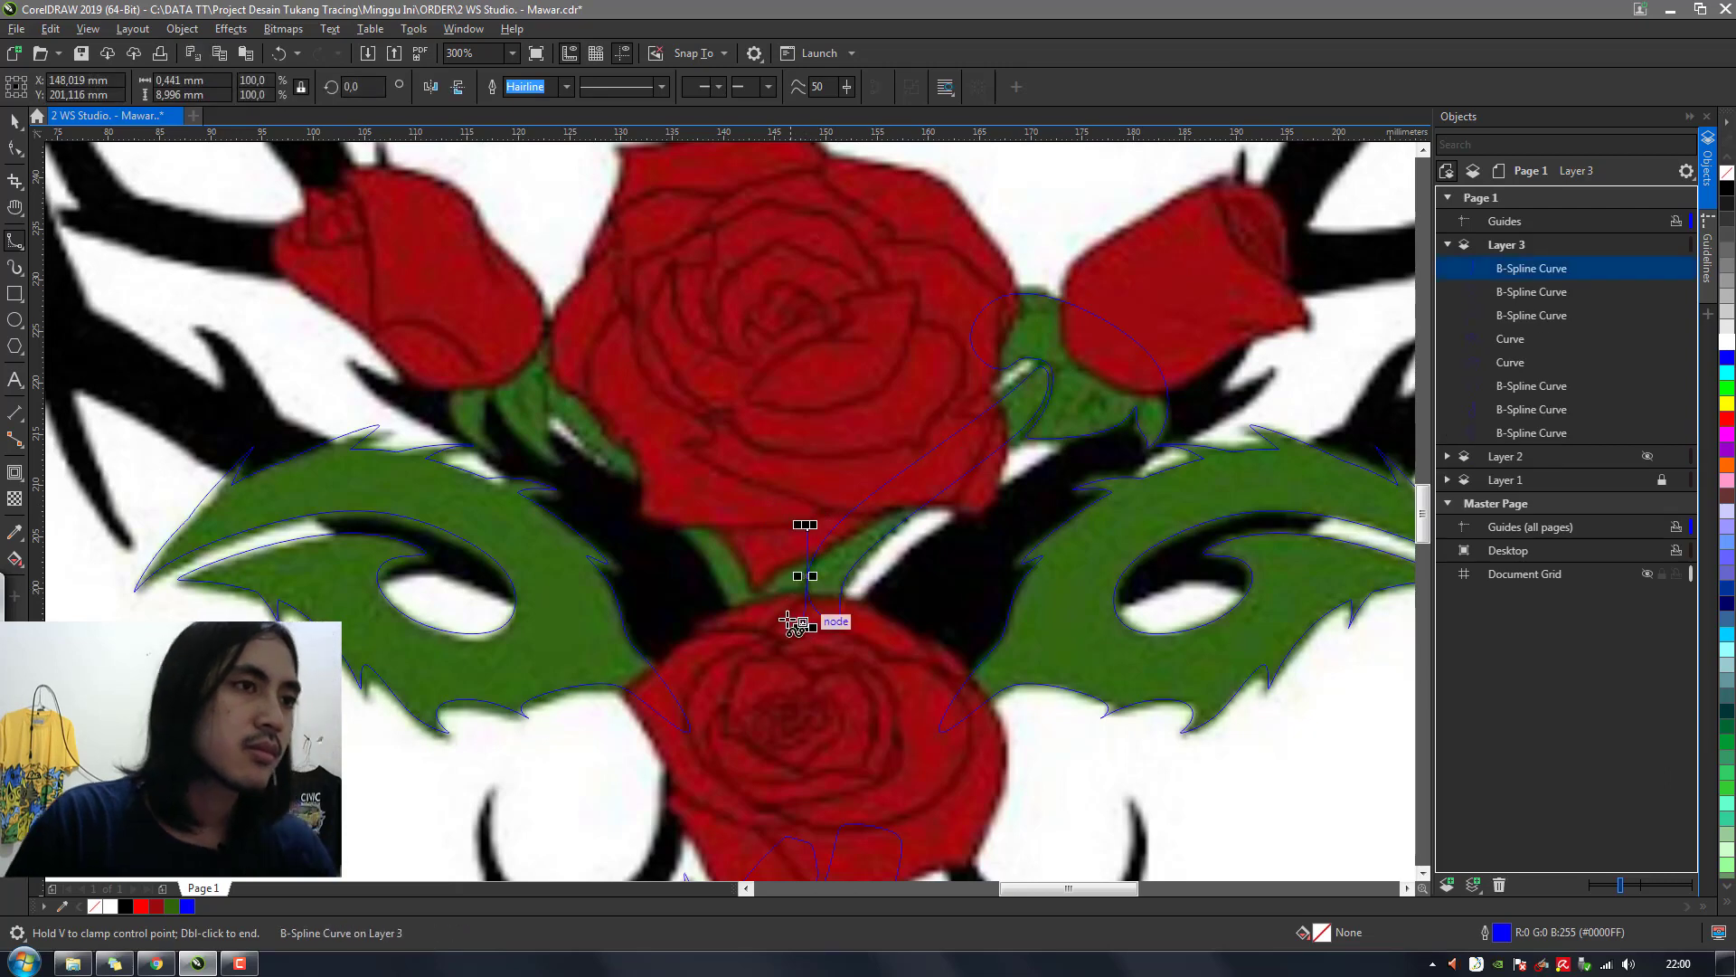
{"action": "scroll", "coordinate": [795, 622], "scroll_direction": "up", "scroll_amount": 1}
{"action": "key", "text": "ctrl+z"}
Trace the base and lower edge of the green stem running from between the two roses toward the left bud as an open B-spline, about 19 × 15 mm
{"action": "left_click", "coordinate": [832, 441]}
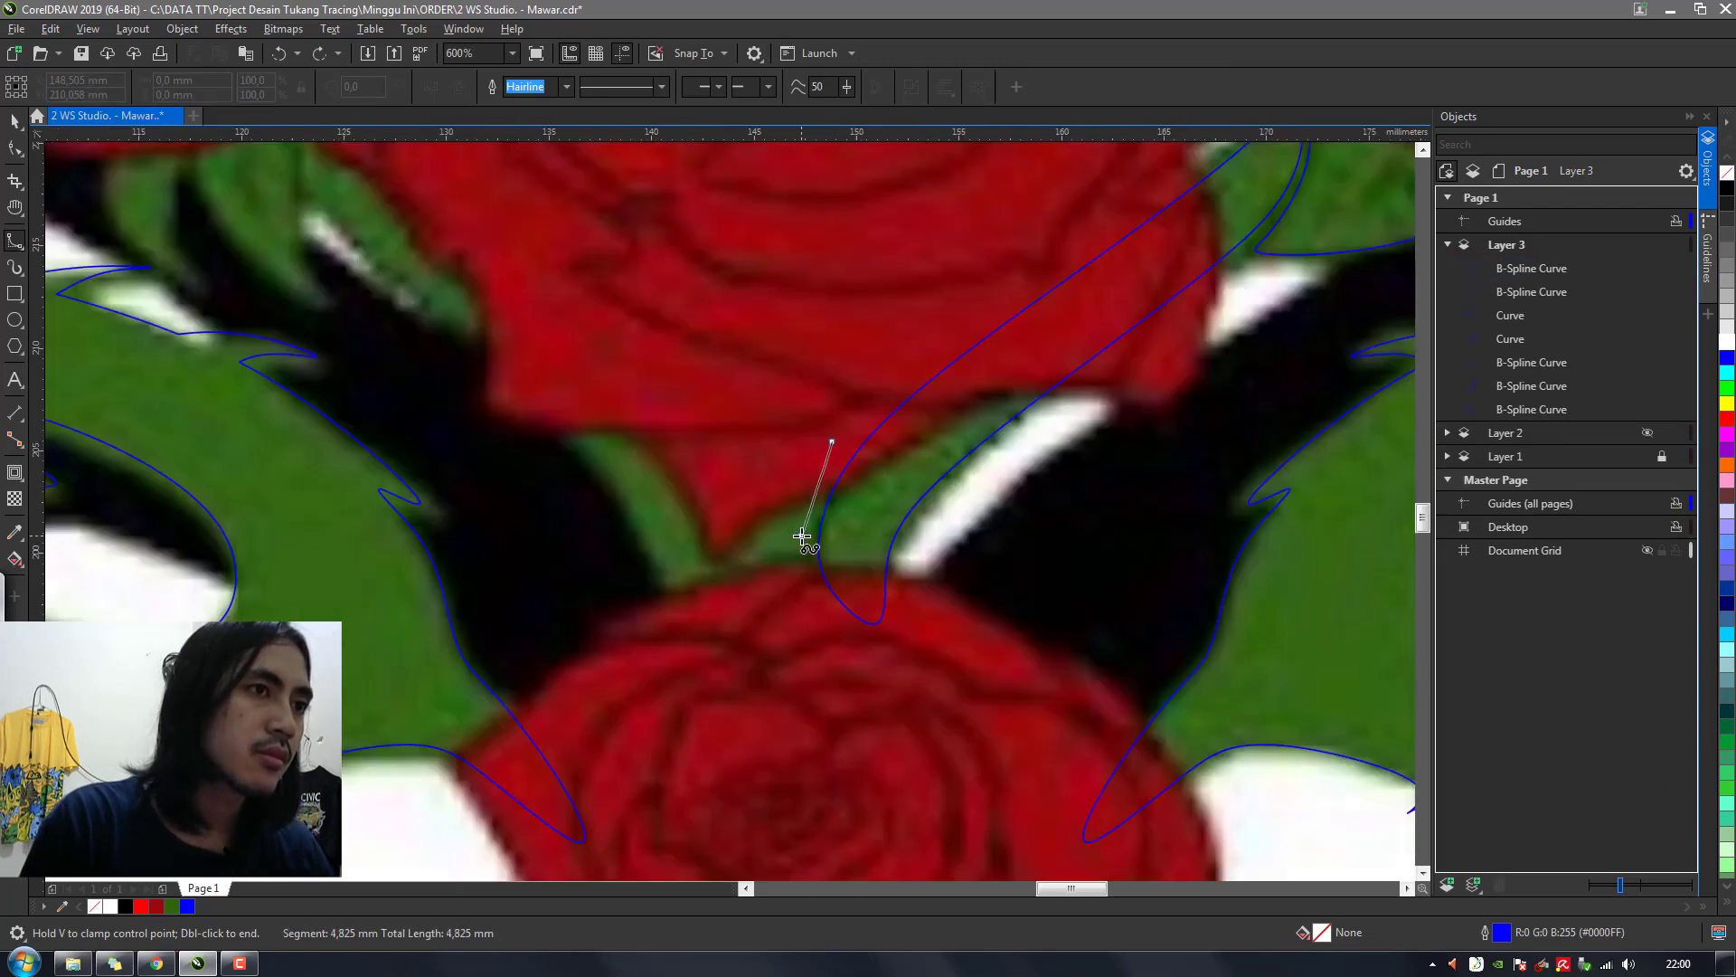
{"action": "left_click", "coordinate": [801, 535]}
{"action": "left_click", "coordinate": [771, 632]}
{"action": "left_click", "coordinate": [709, 607]}
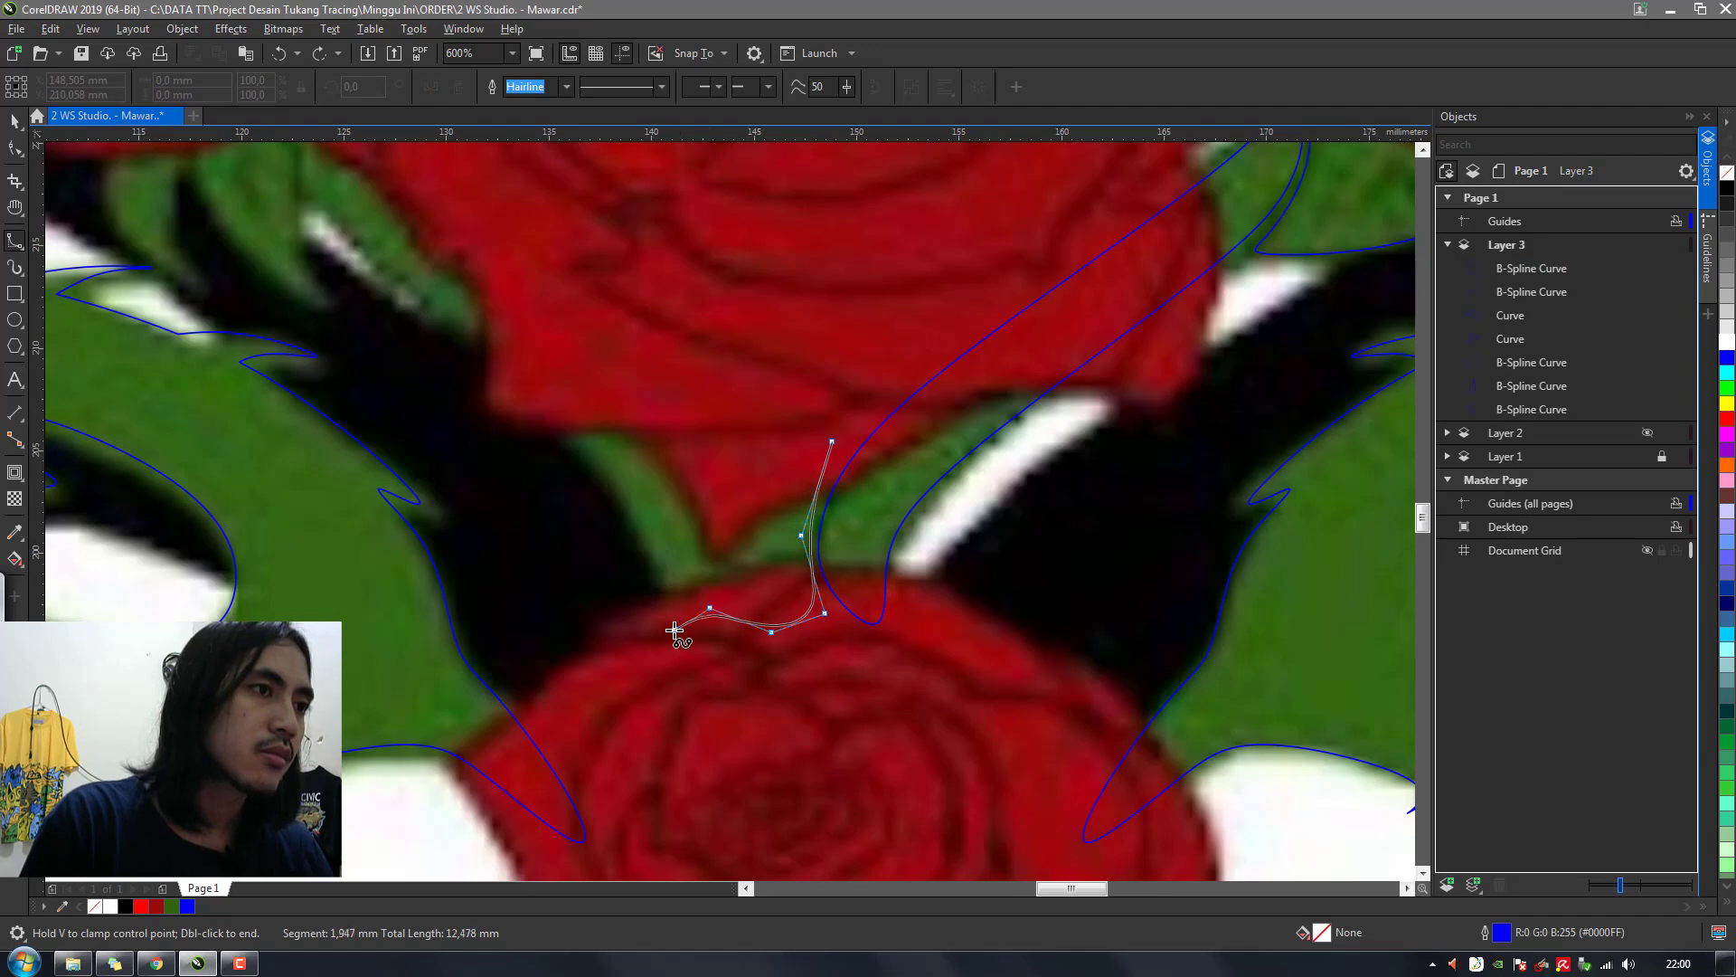
{"action": "left_click", "coordinate": [674, 629]}
{"action": "left_click", "coordinate": [662, 583]}
{"action": "left_click", "coordinate": [593, 447]}
{"action": "double_click", "coordinate": [453, 326]}
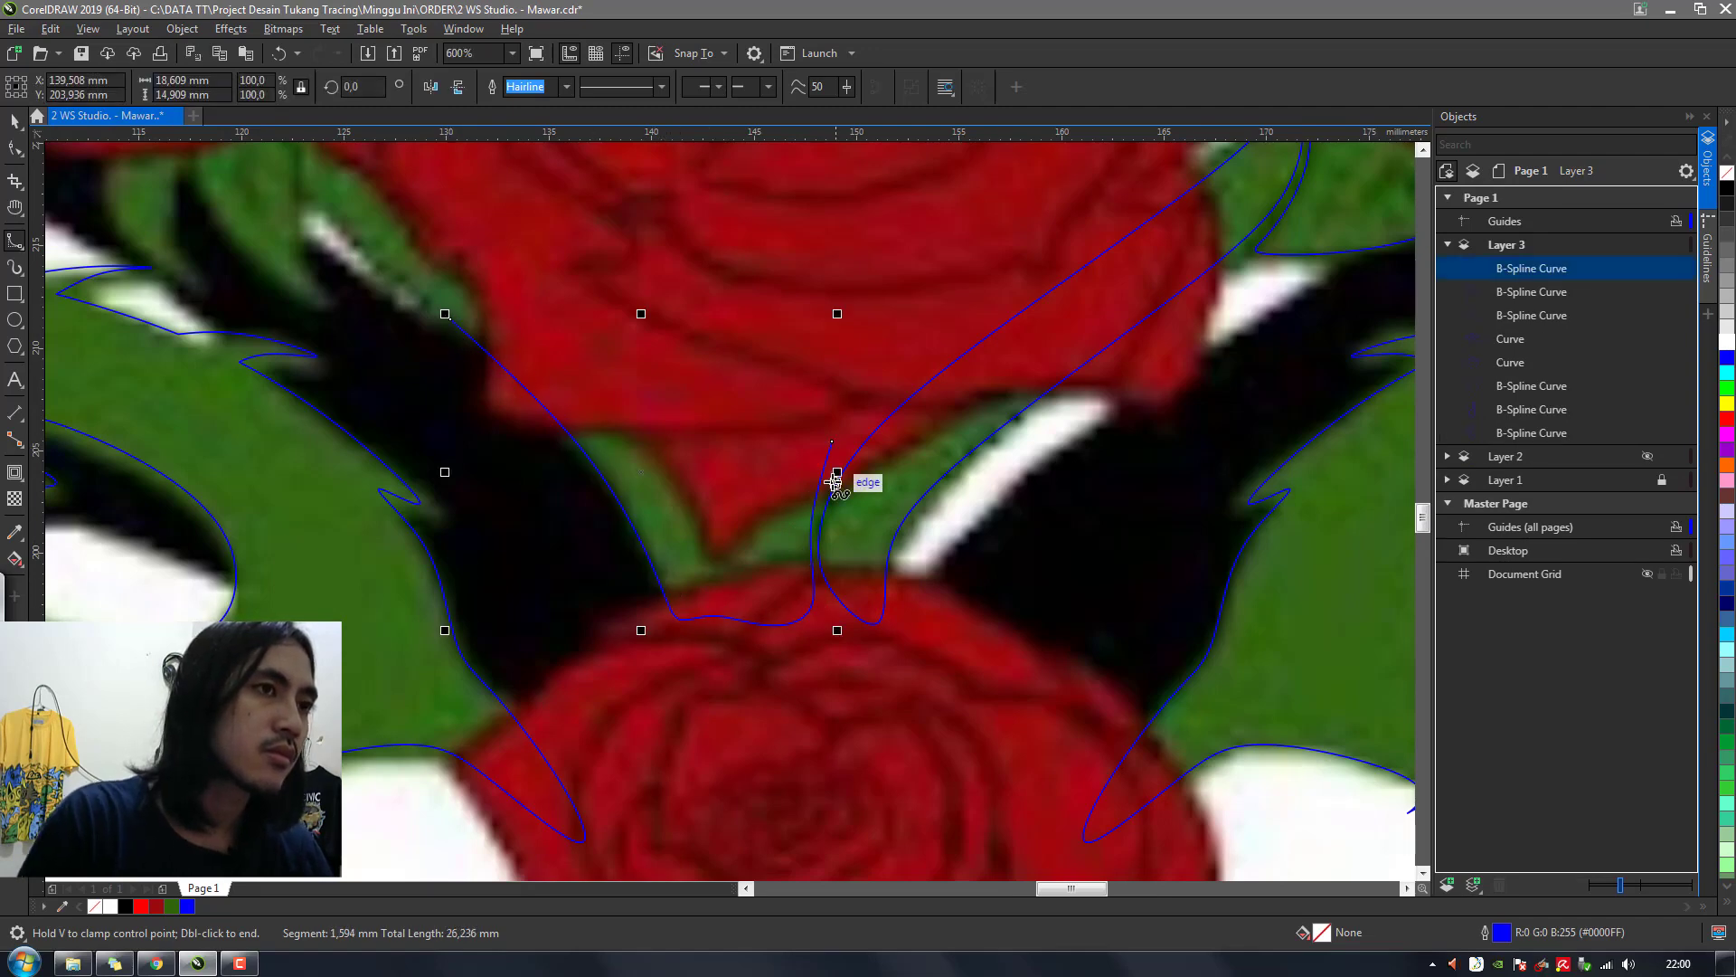
Extend the open stem B-spline up to the left bud and back across the upper rose, closing it at its starting node
{"action": "scroll", "coordinate": [777, 446], "scroll_direction": "down", "scroll_amount": 2}
{"action": "scroll", "coordinate": [777, 445], "scroll_direction": "up", "scroll_amount": 2}
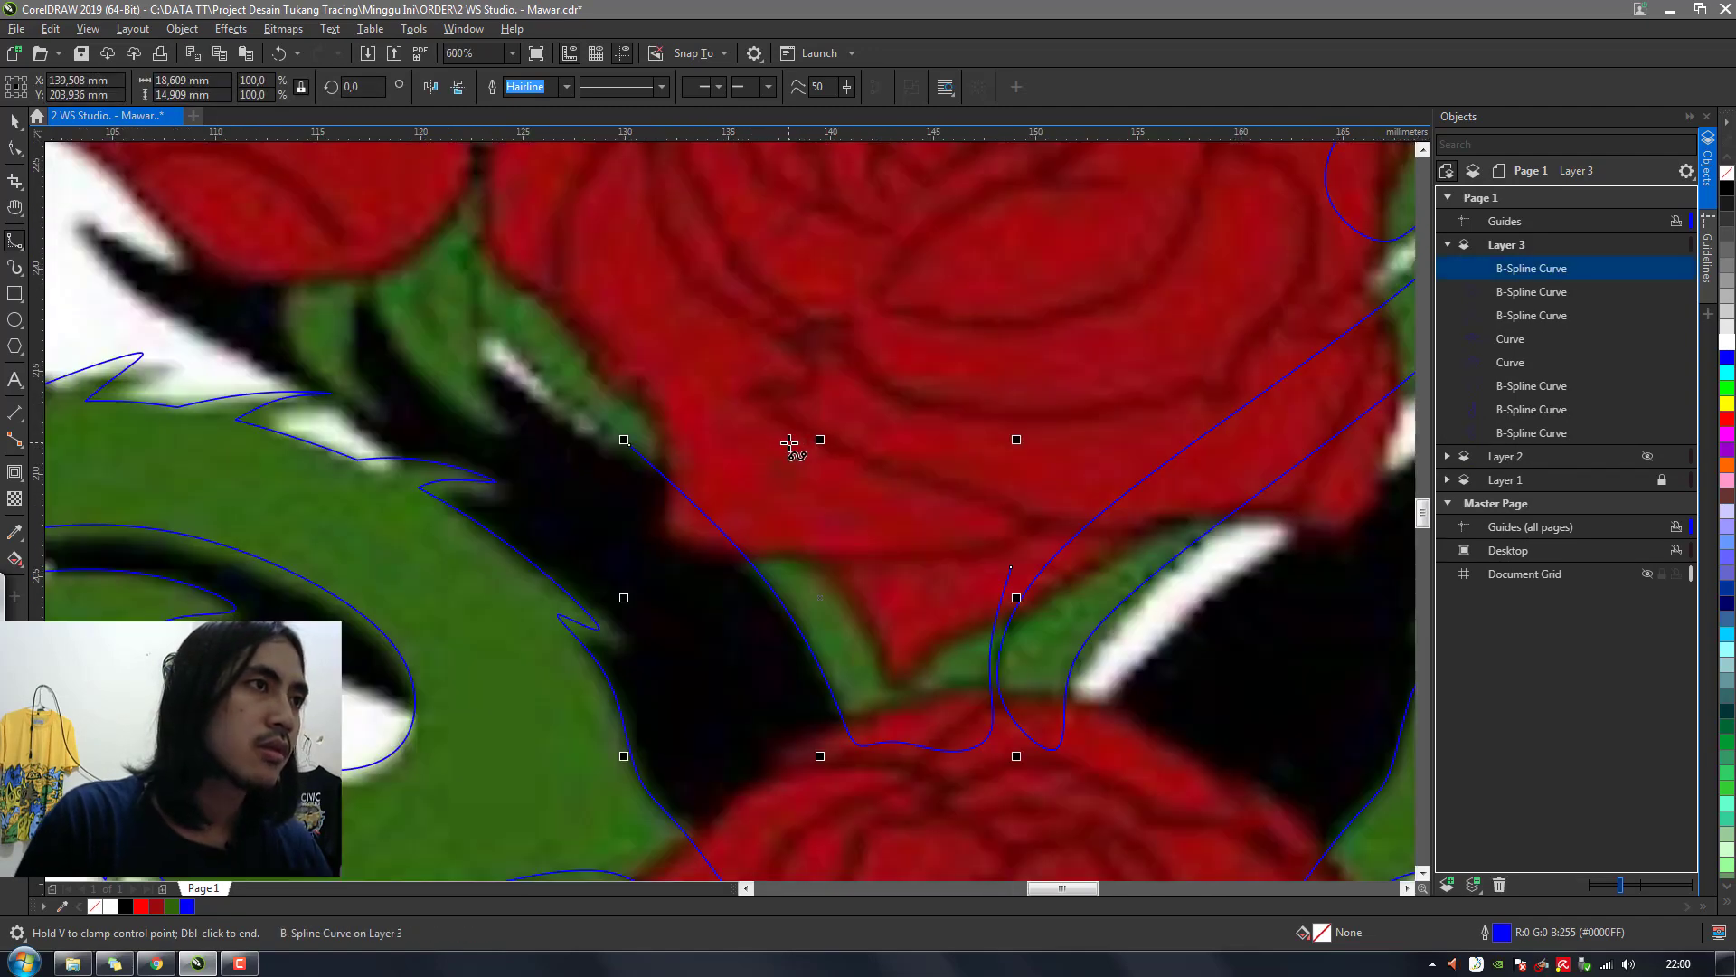
{"action": "left_click", "coordinate": [624, 443]}
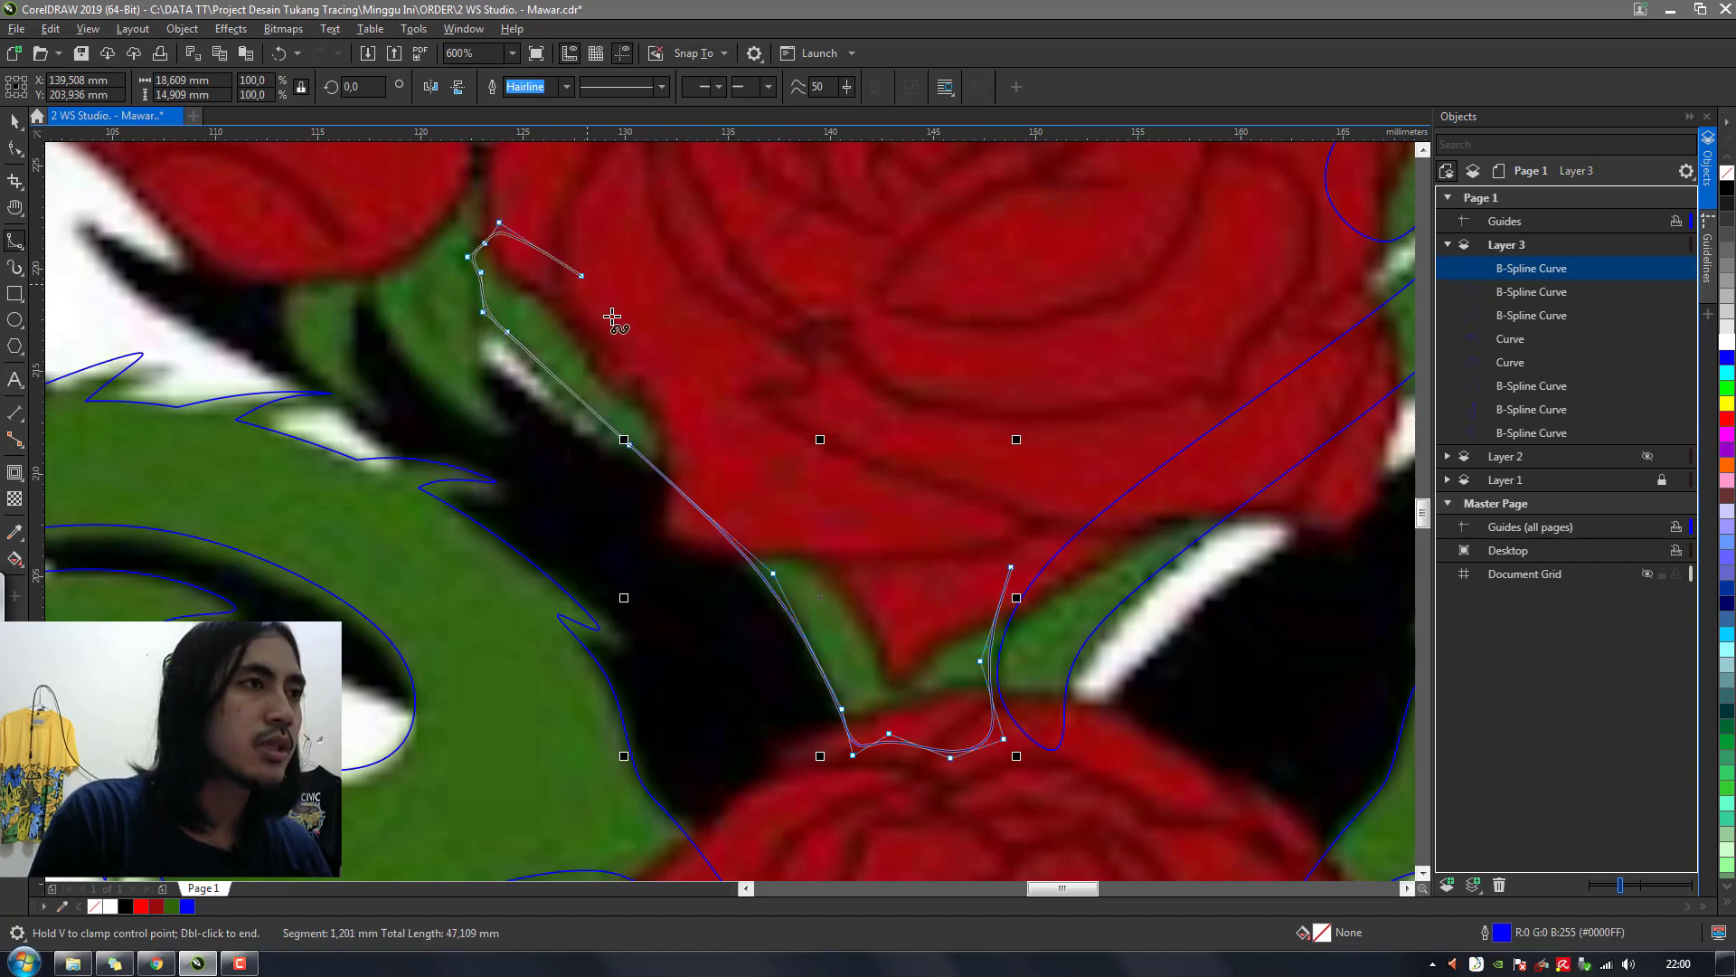
{"action": "left_click", "coordinate": [509, 226]}
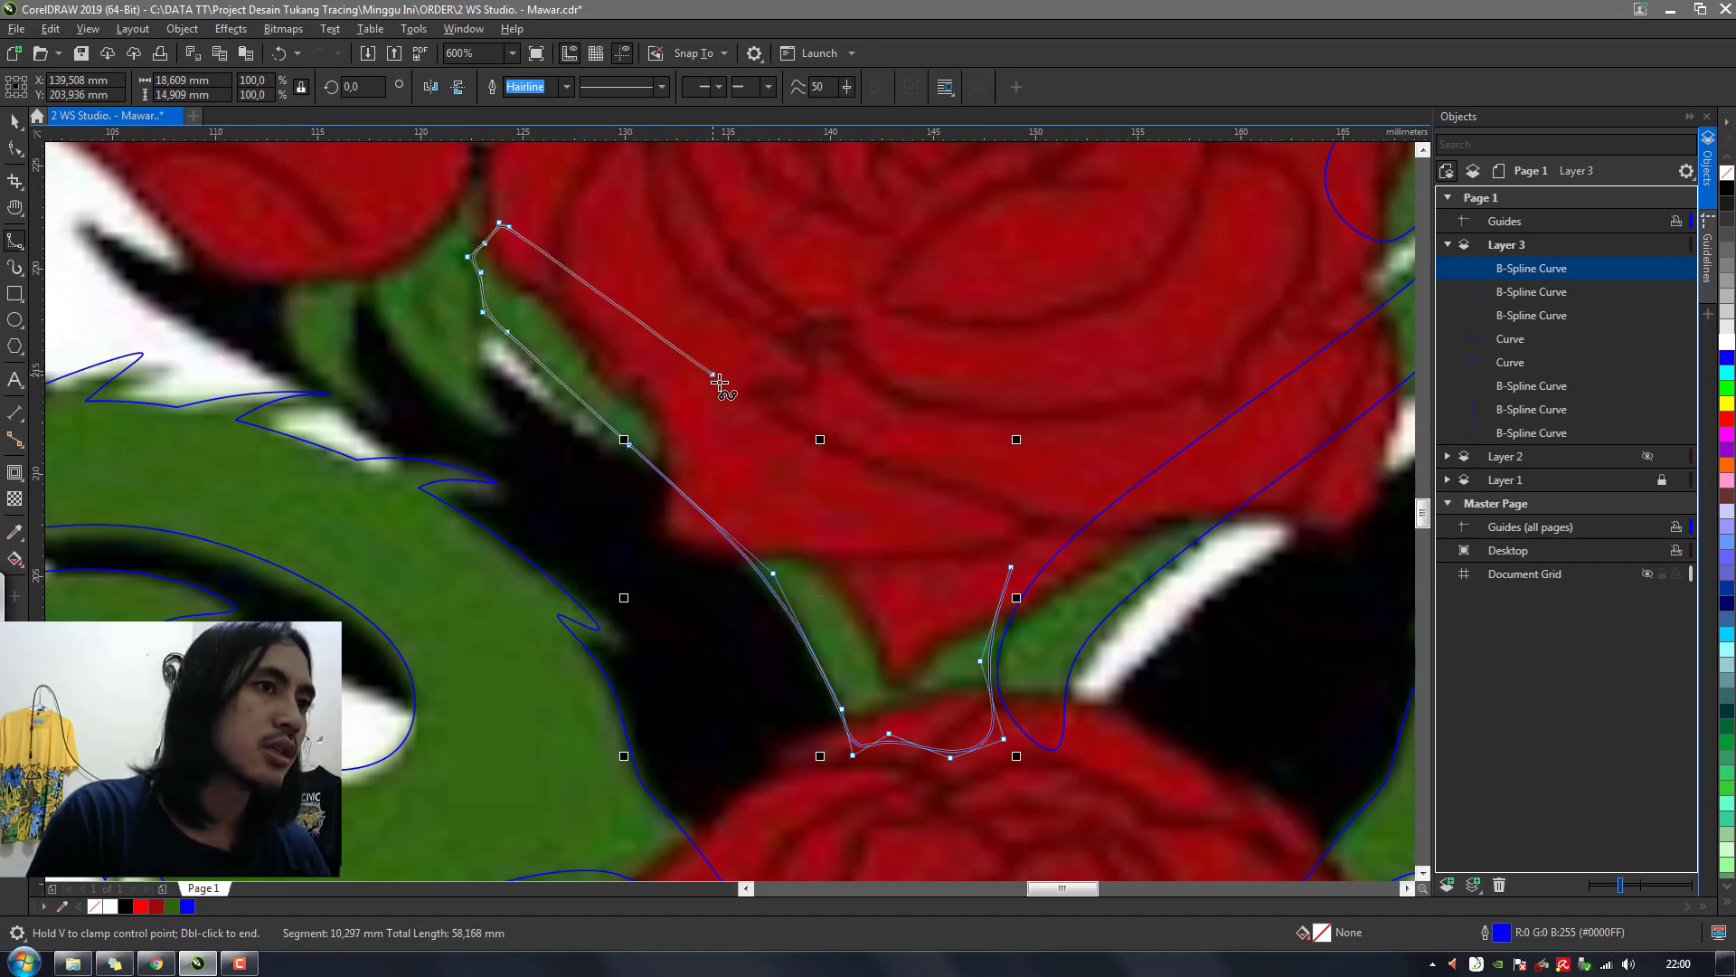
{"action": "left_click", "coordinate": [714, 375]}
{"action": "left_click", "coordinate": [877, 576]}
{"action": "left_click", "coordinate": [942, 584]}
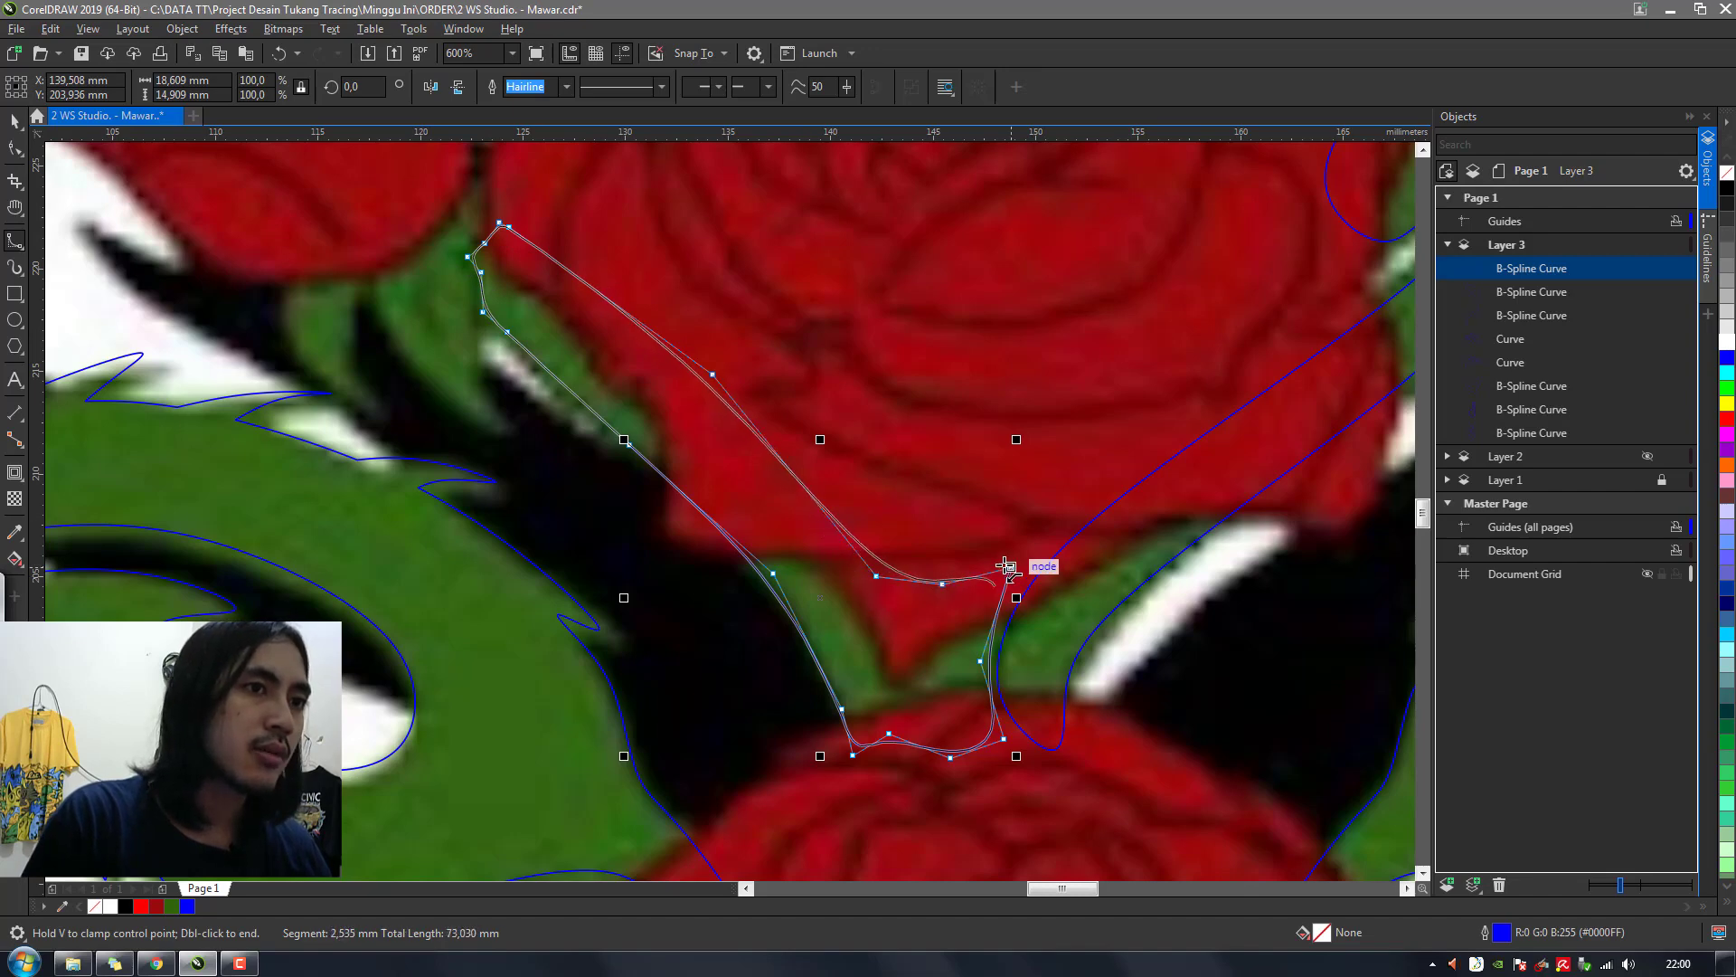
{"action": "left_click", "coordinate": [1006, 567]}
{"action": "scroll", "coordinate": [940, 584], "scroll_direction": "down", "scroll_amount": 2}
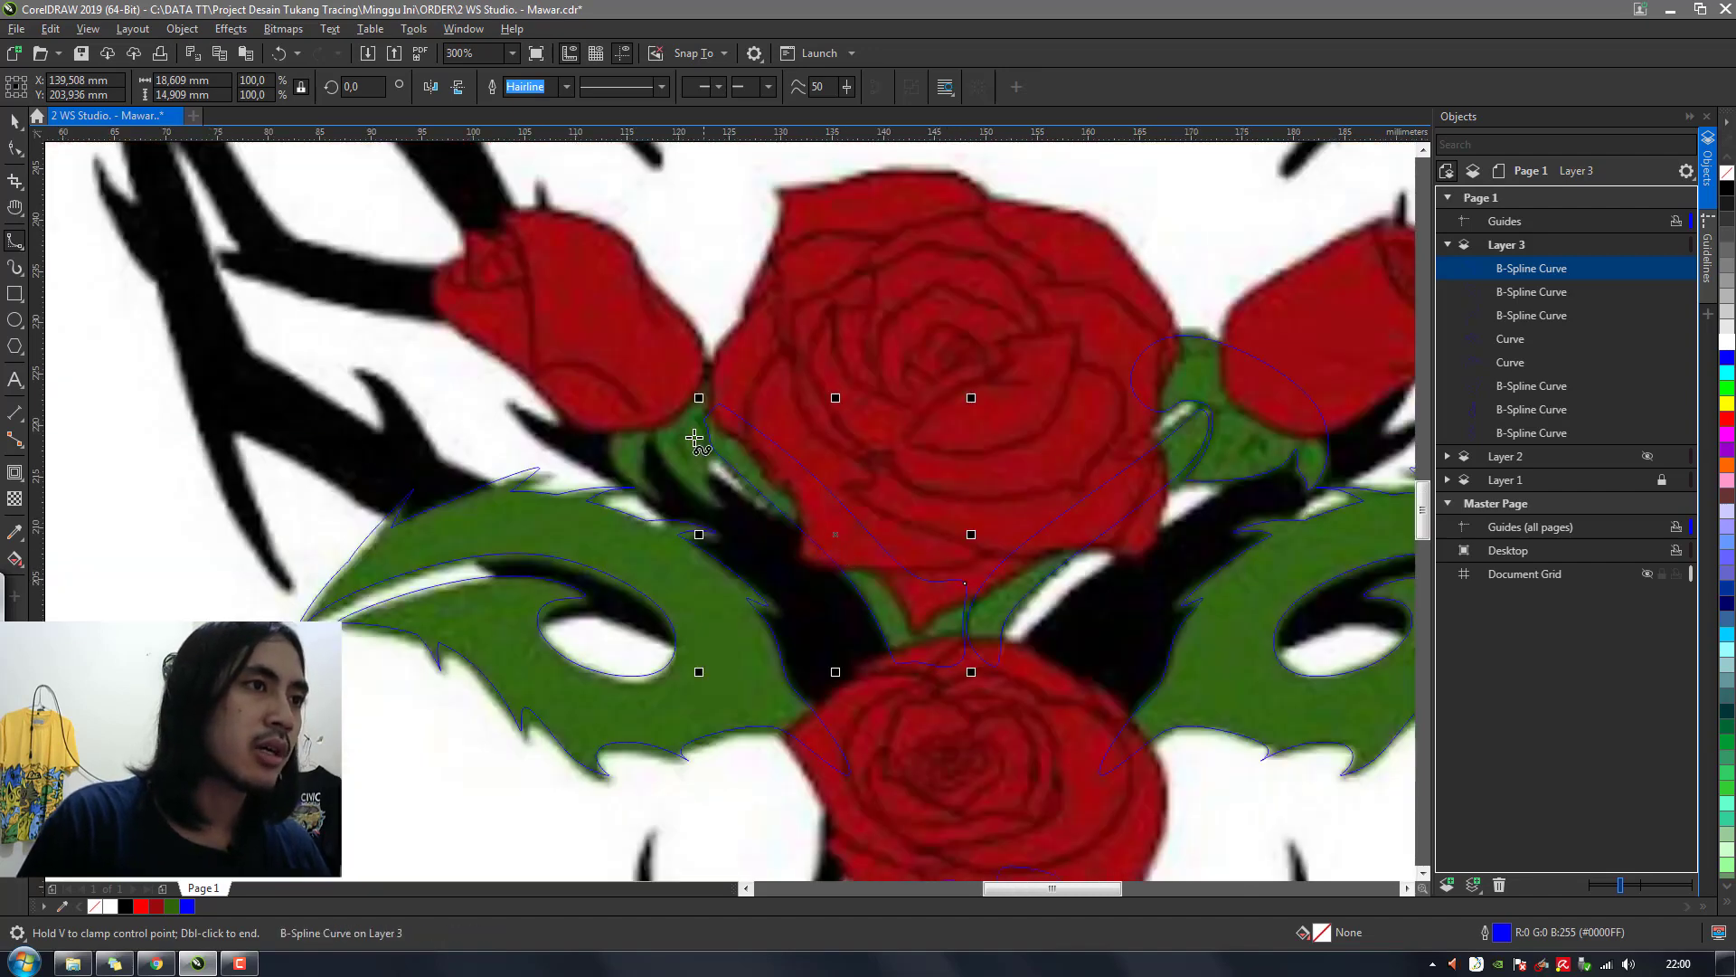
Trace the two-pointed green leaf beneath the left rosebud as a closed B-spline, about 10.5 × 13.4 mm, overlapping the bud
{"action": "scroll", "coordinate": [694, 440], "scroll_direction": "up", "scroll_amount": 2}
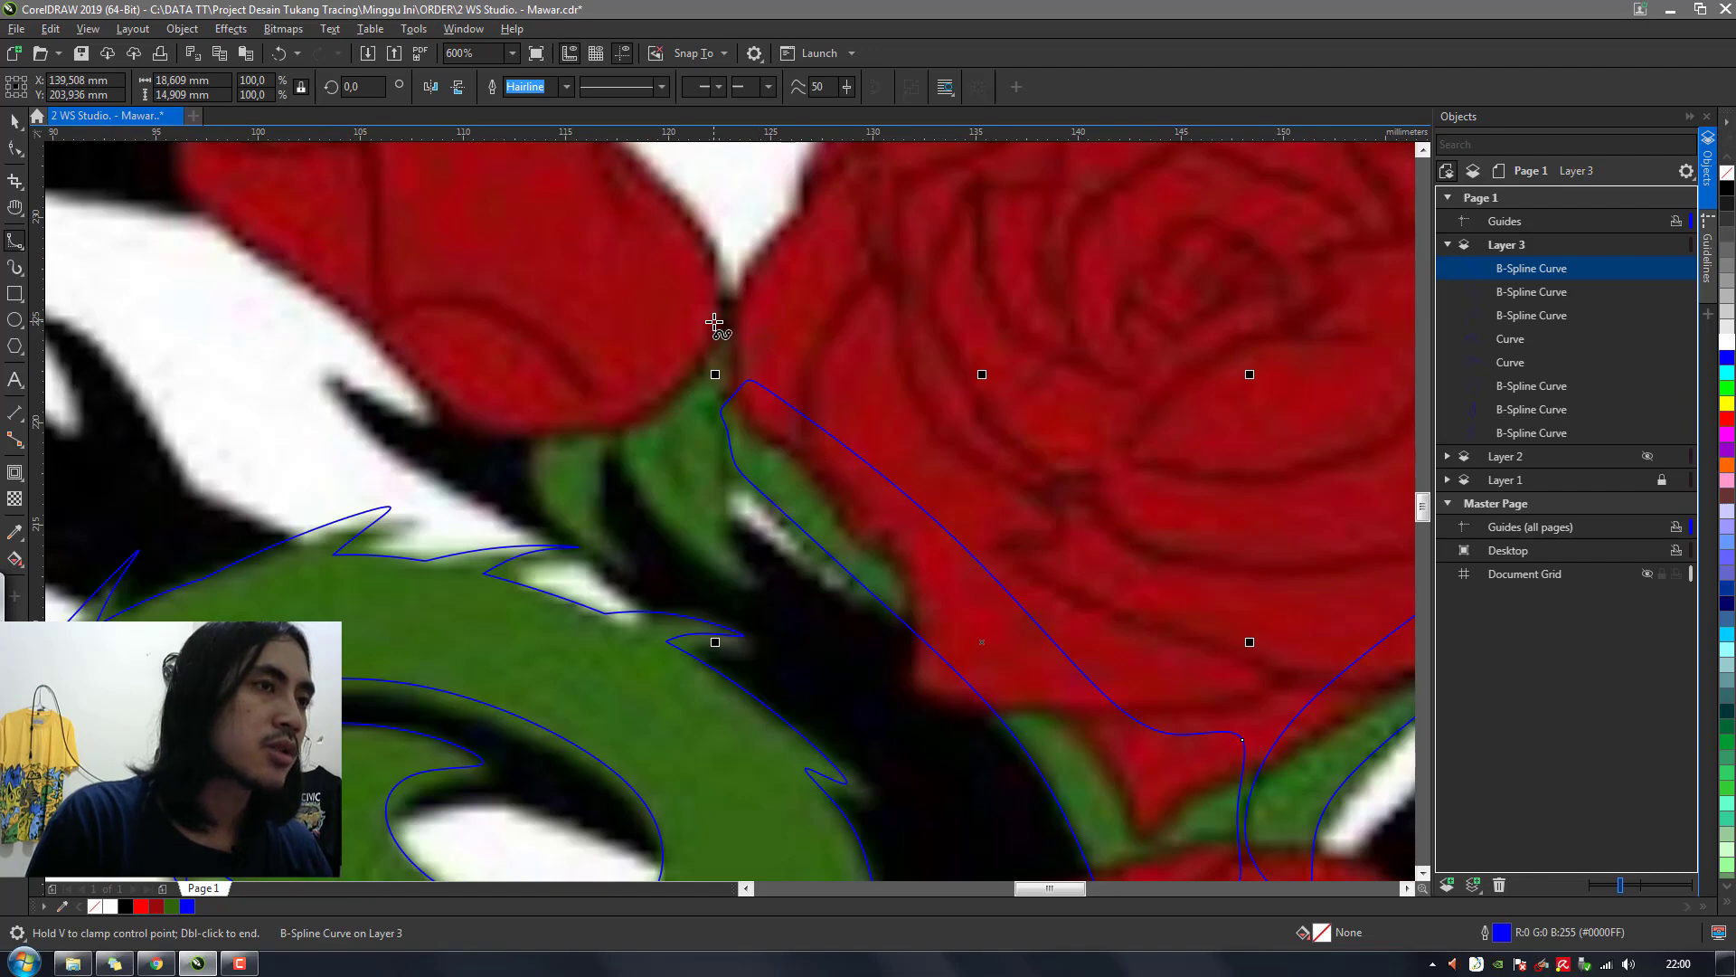
{"action": "left_click", "coordinate": [689, 316]}
{"action": "left_click", "coordinate": [755, 337]}
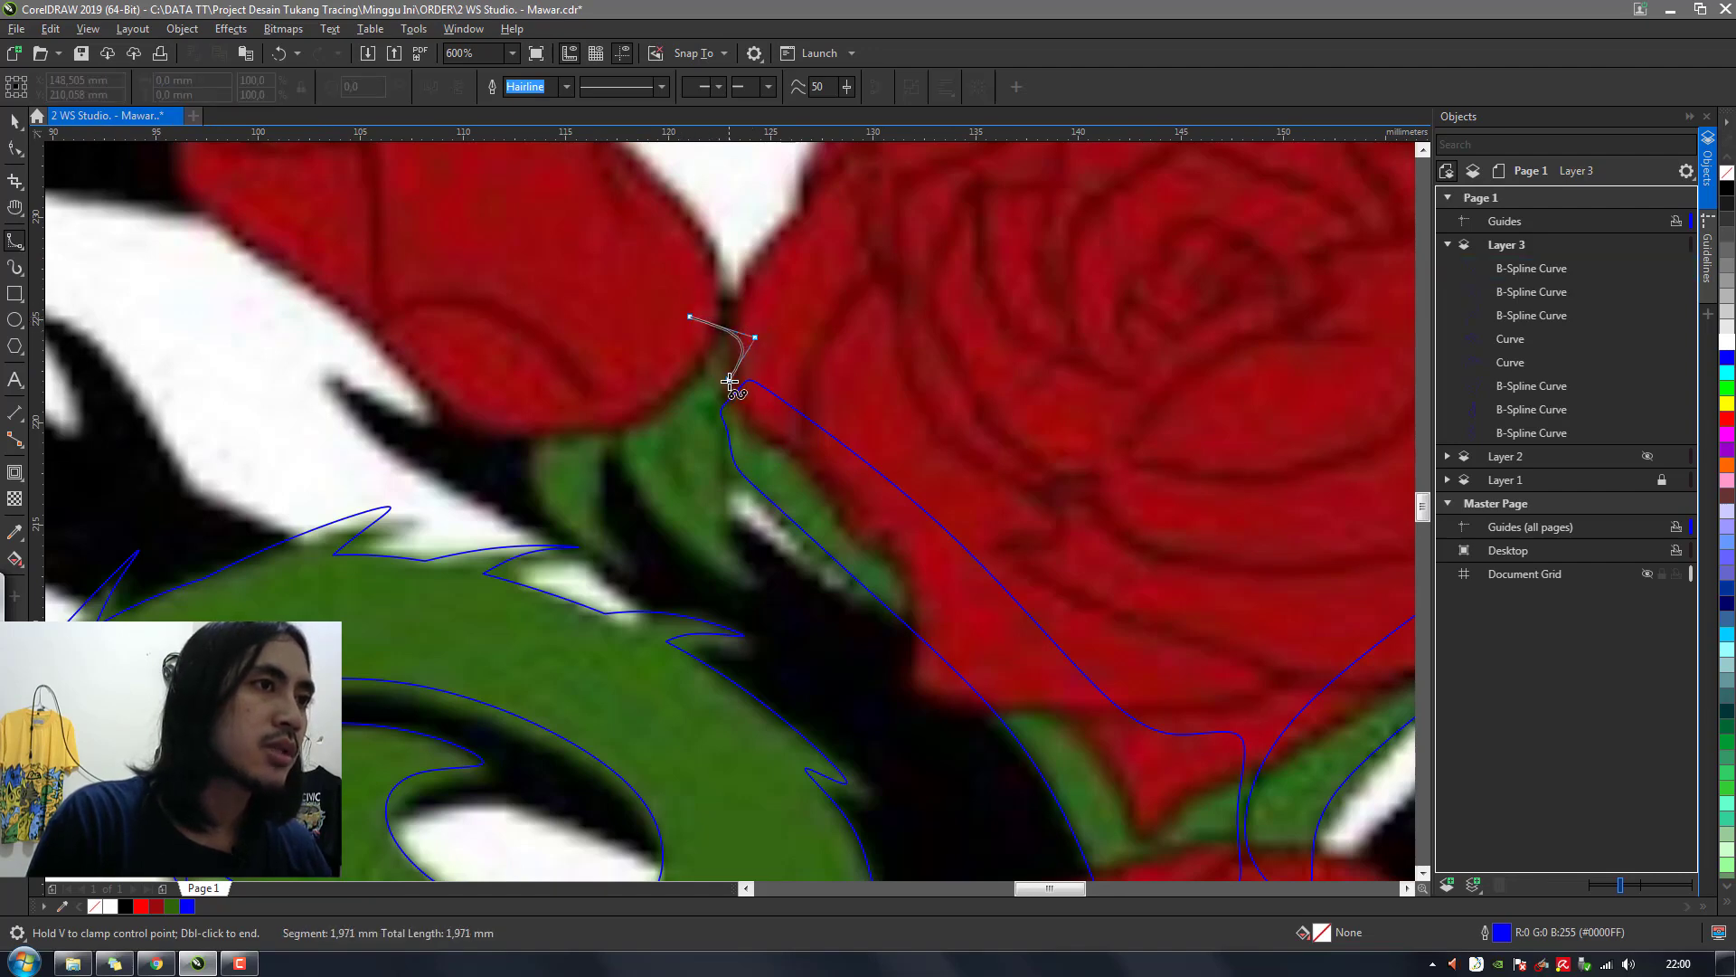
{"action": "left_click", "coordinate": [727, 430]}
{"action": "left_click", "coordinate": [716, 527]}
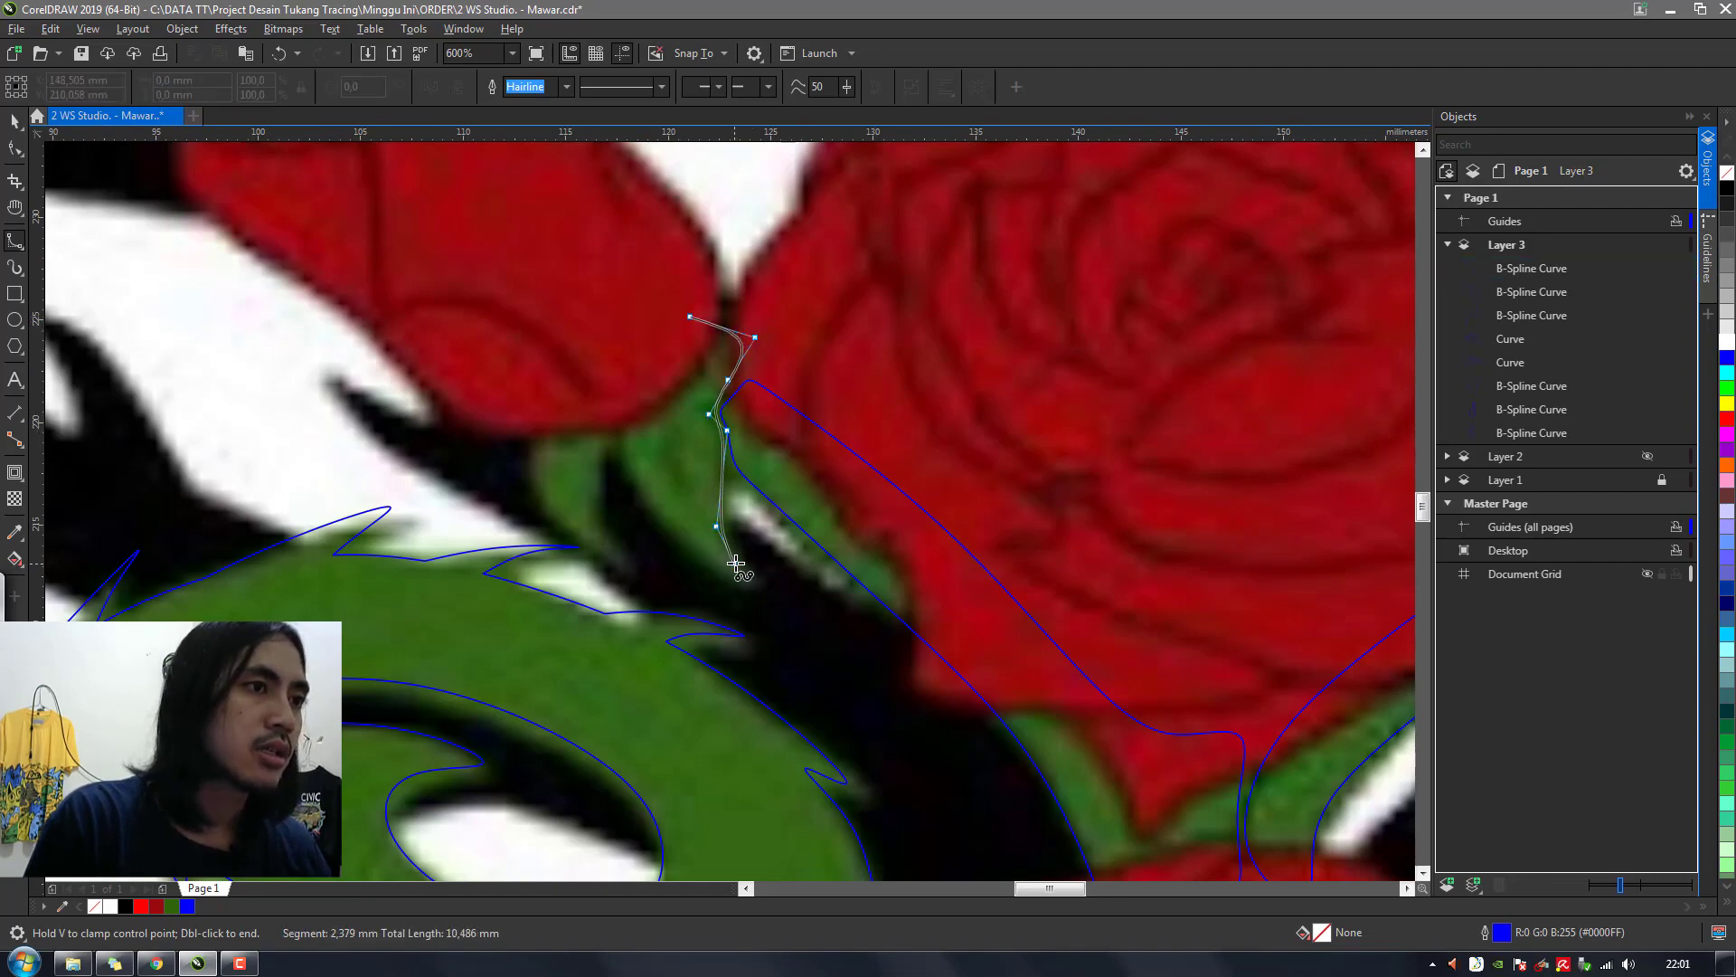
{"action": "left_click", "coordinate": [770, 599]}
{"action": "left_click", "coordinate": [653, 526]}
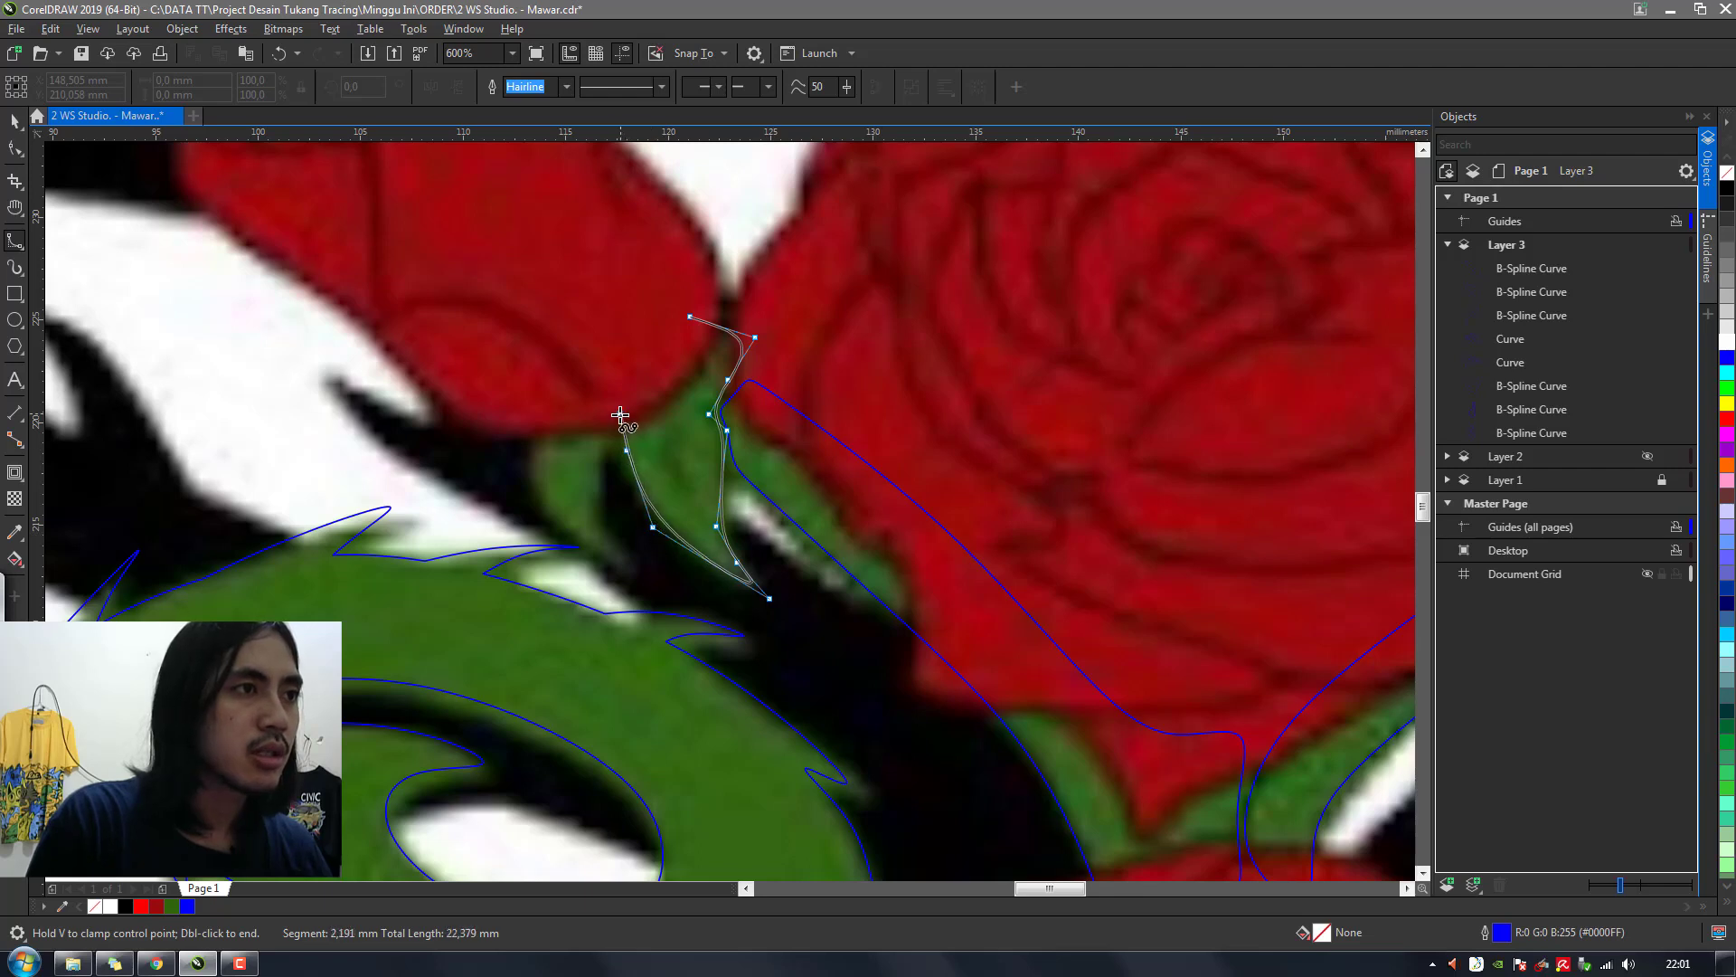
{"action": "left_click", "coordinate": [618, 414]}
{"action": "left_click", "coordinate": [593, 457]}
{"action": "left_click", "coordinate": [601, 531]}
{"action": "left_click", "coordinate": [648, 598]}
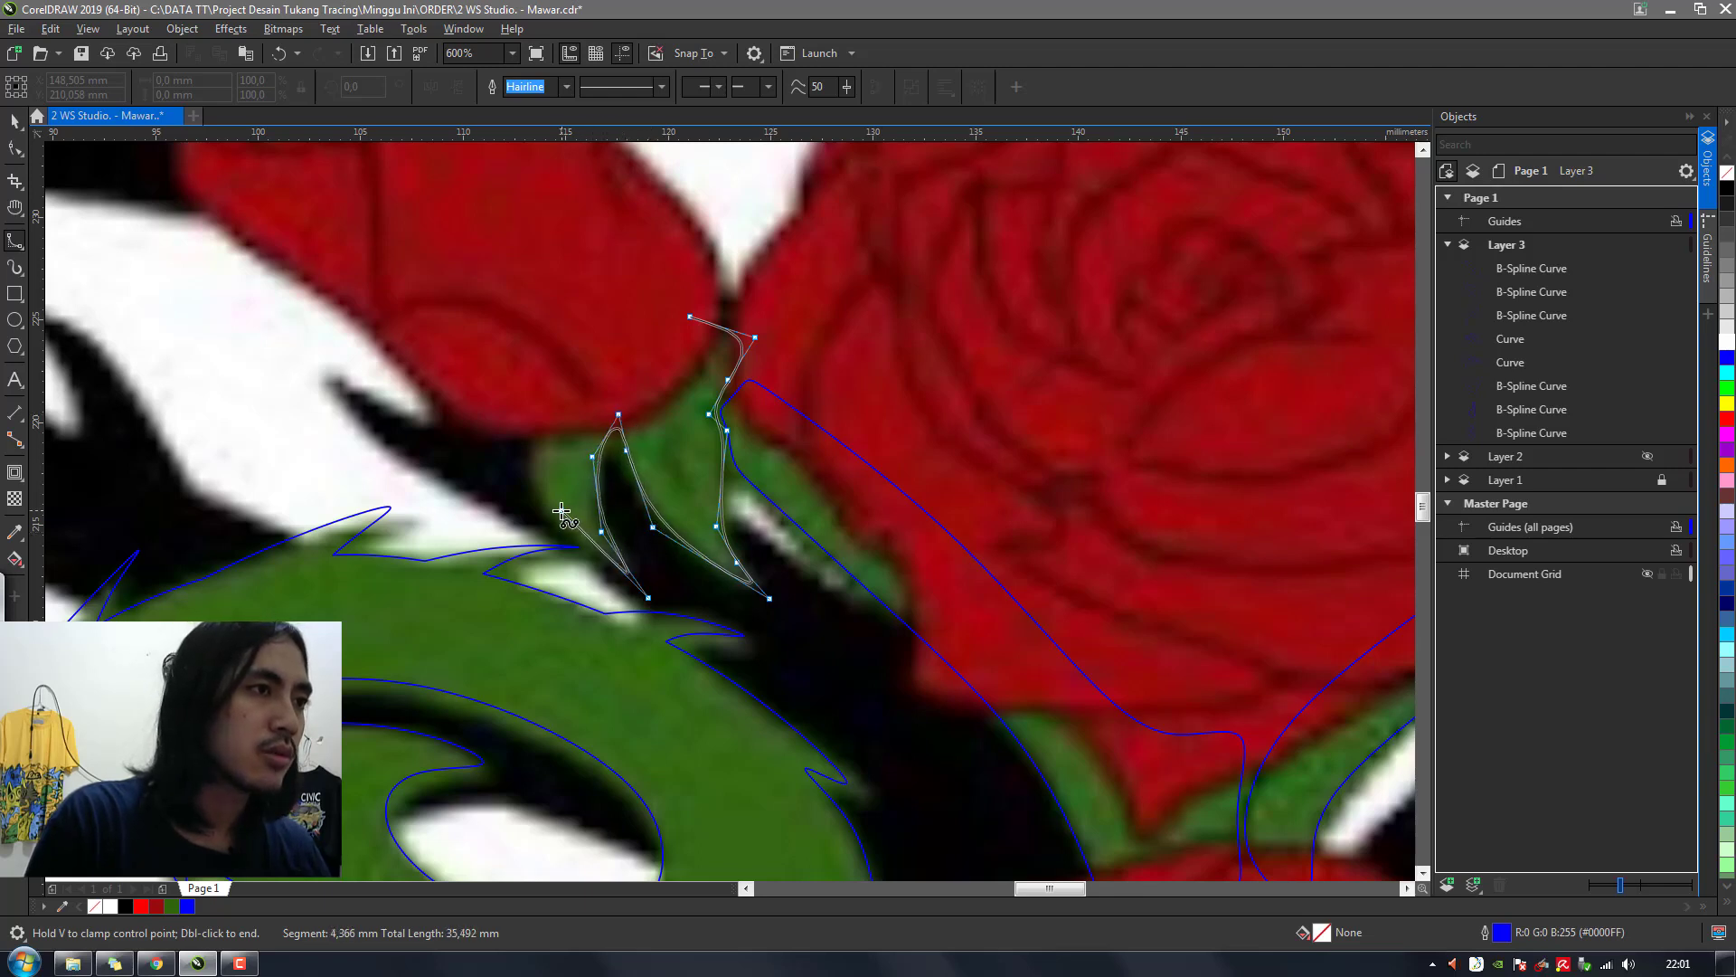
{"action": "left_click", "coordinate": [537, 498]}
{"action": "left_click", "coordinate": [531, 442]}
{"action": "left_click", "coordinate": [564, 384]}
{"action": "left_click", "coordinate": [635, 362]}
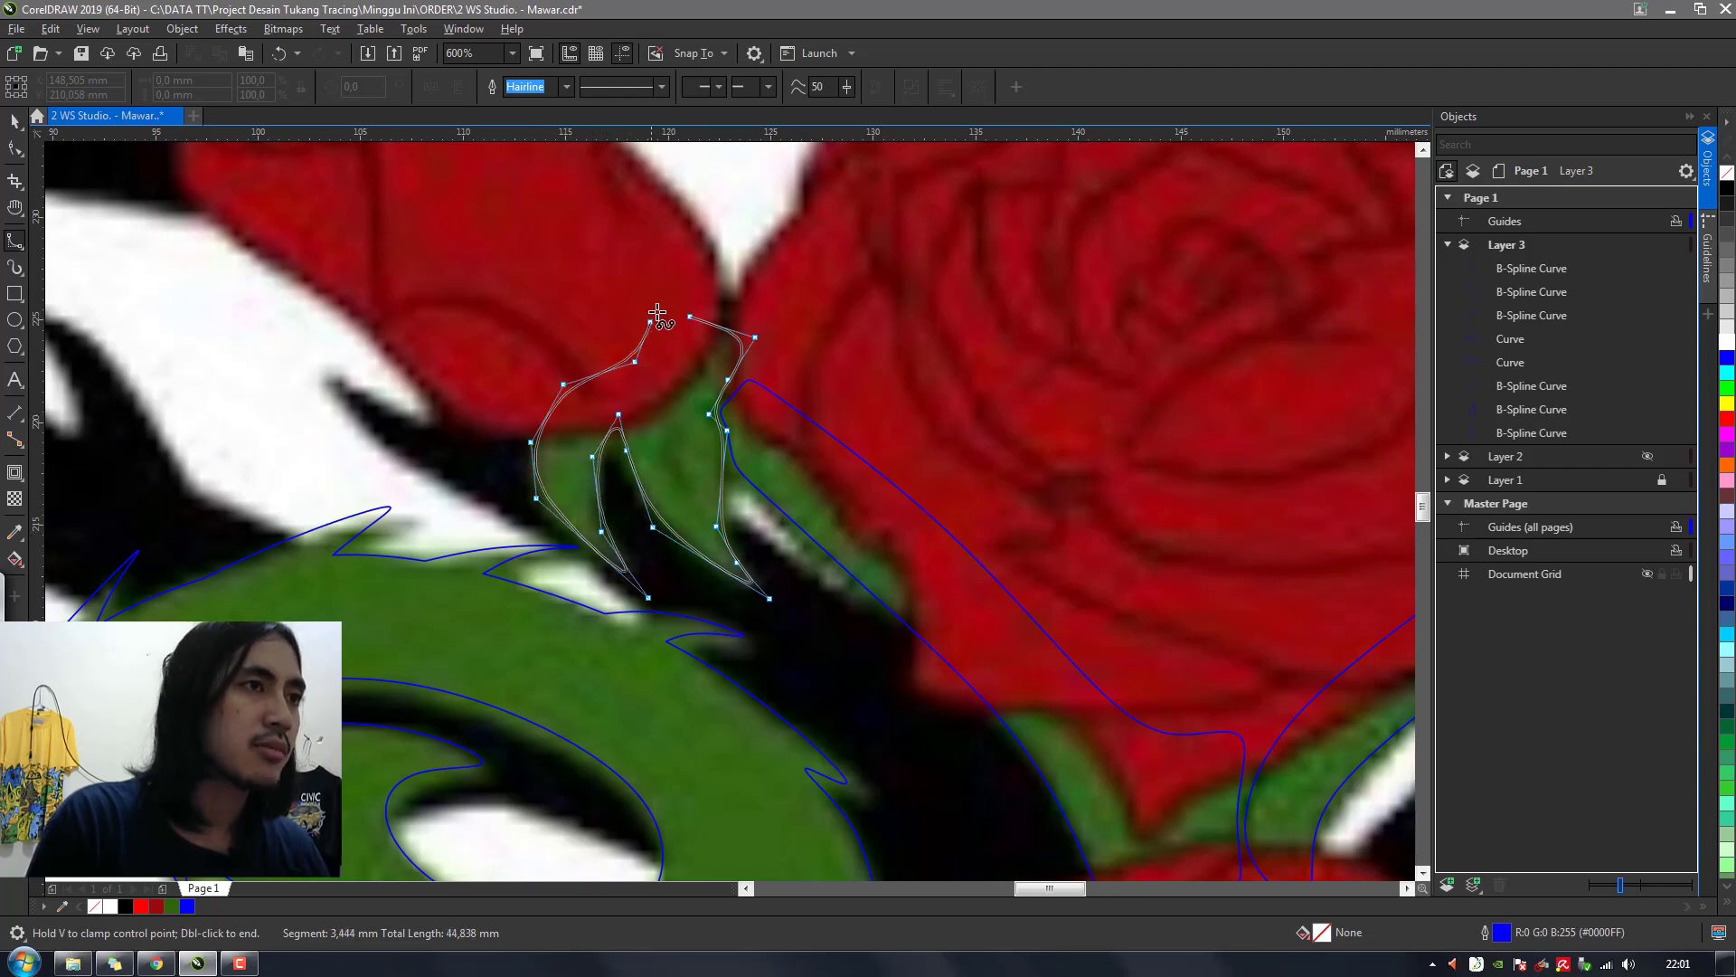
{"action": "left_click", "coordinate": [661, 299]}
{"action": "left_click", "coordinate": [690, 316]}
{"action": "scroll", "coordinate": [768, 447], "scroll_direction": "down", "scroll_amount": 2}
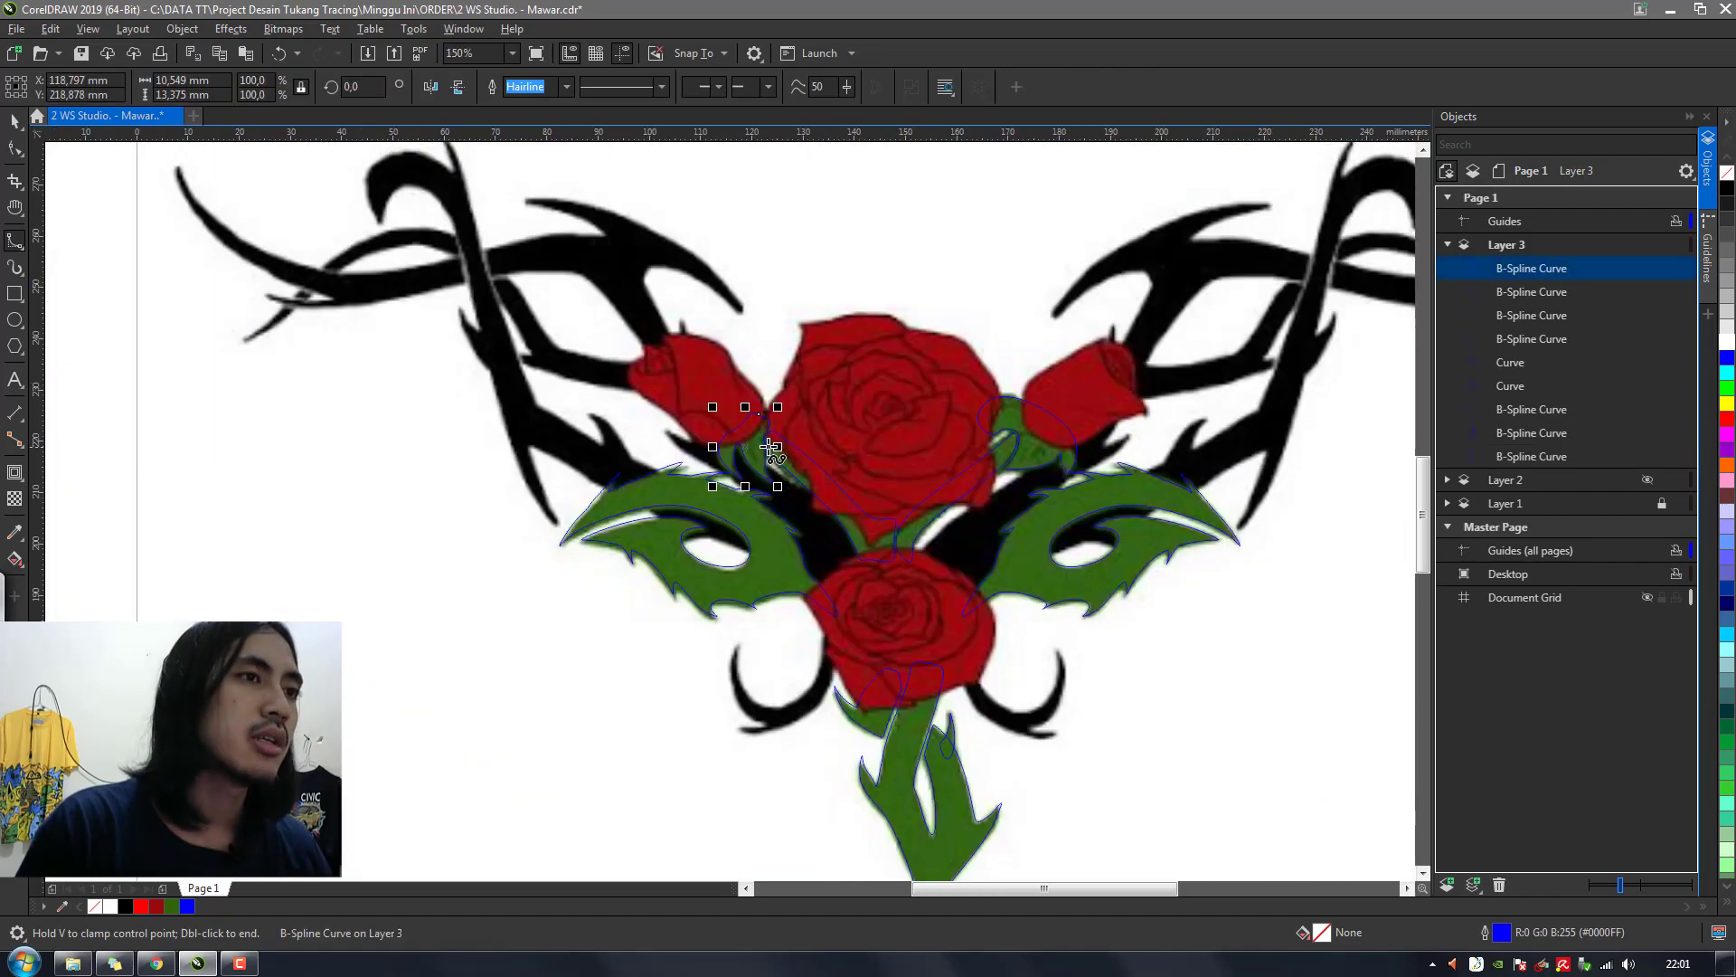
Combine all nine traced leaf and stem curves into one curve with a dark green fill (#2F6809) and no outline
{"action": "scroll", "coordinate": [955, 488], "scroll_direction": "up", "scroll_amount": 1}
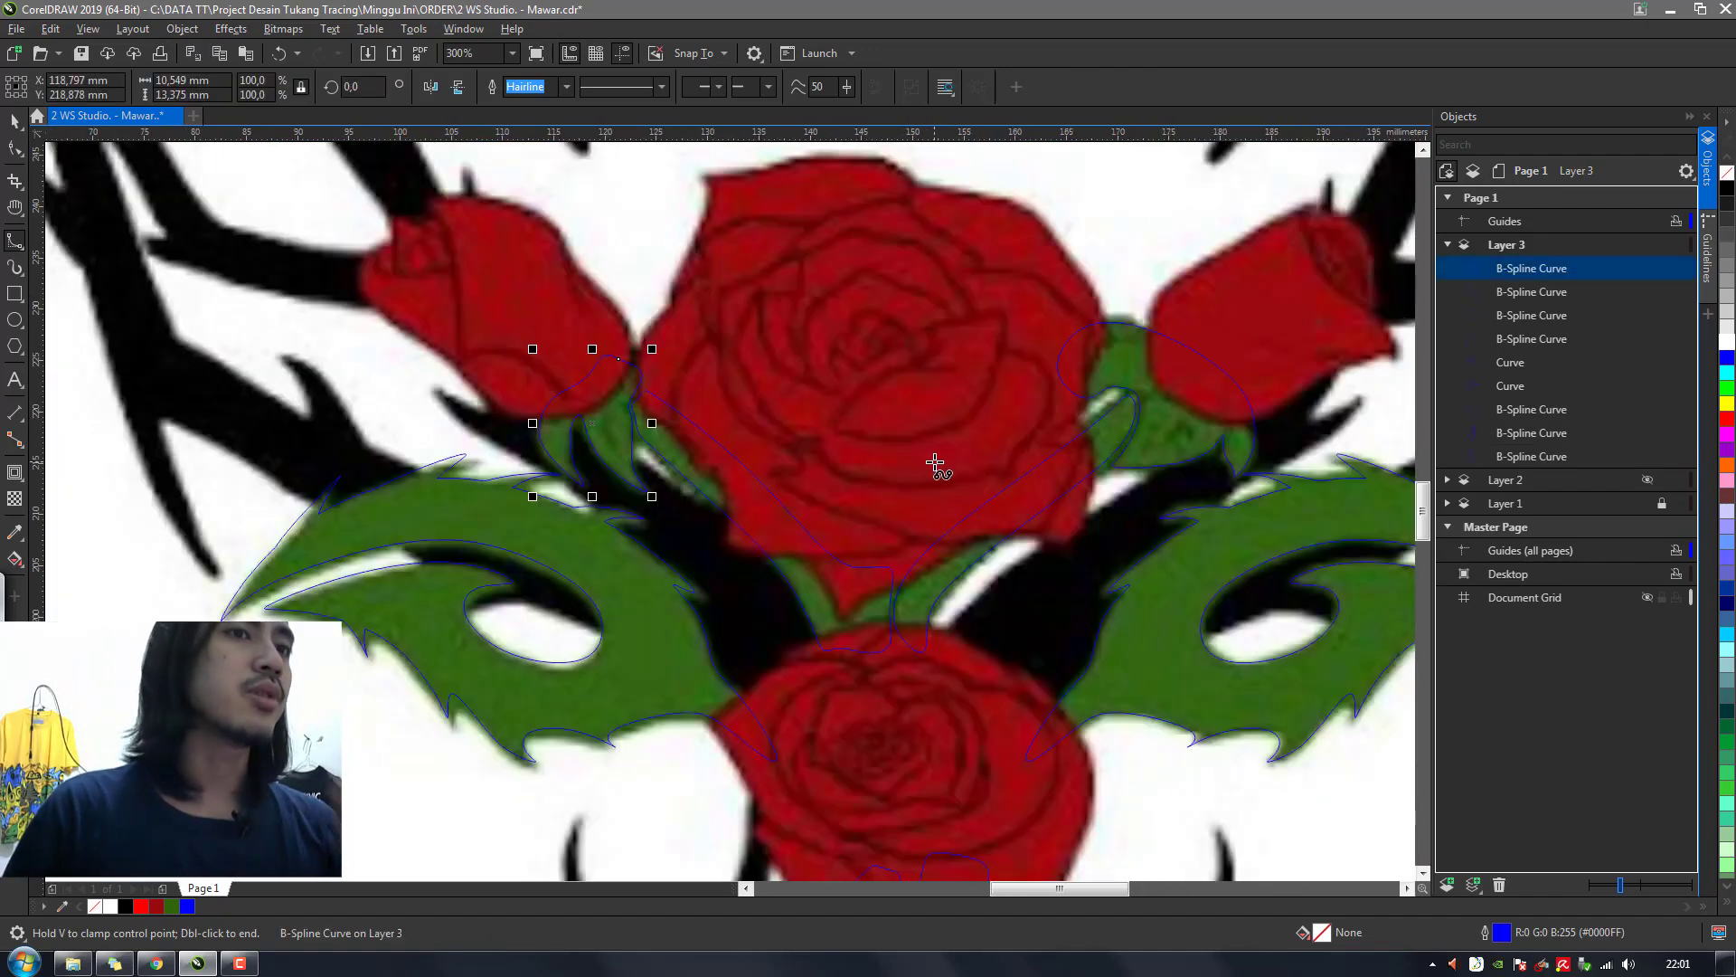
{"action": "scroll", "coordinate": [775, 388], "scroll_direction": "down", "scroll_amount": 1}
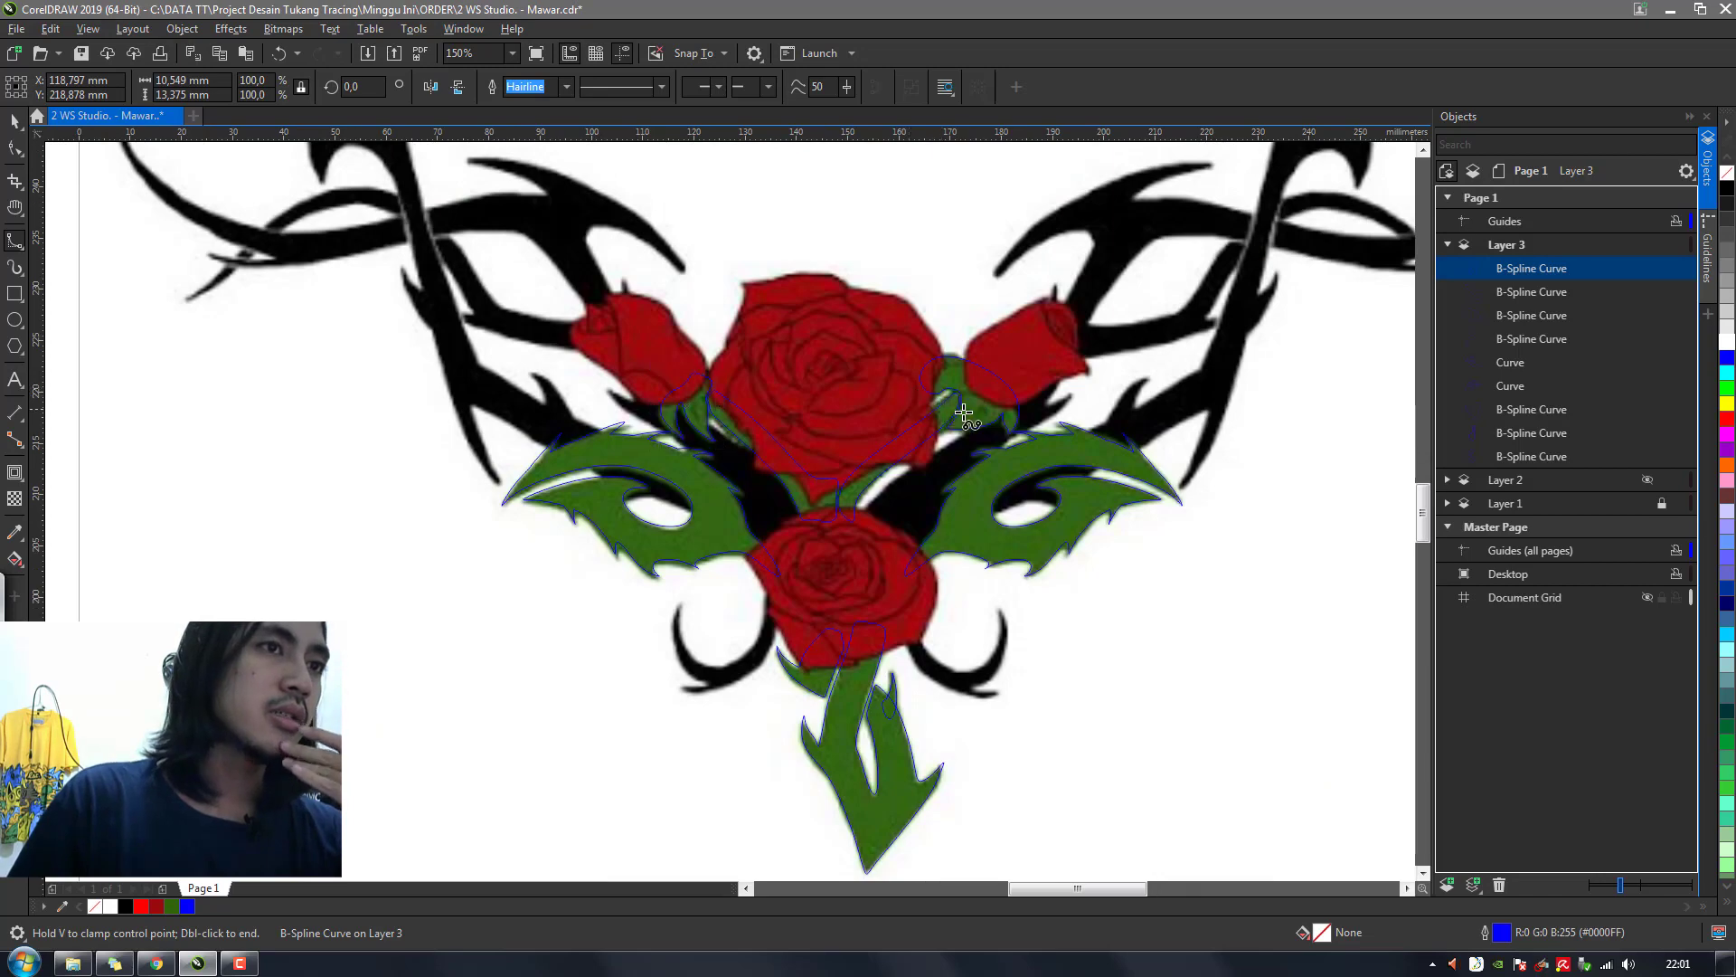
{"action": "scroll", "coordinate": [1008, 418], "scroll_direction": "up", "scroll_amount": 2}
{"action": "scroll", "coordinate": [1008, 418], "scroll_direction": "down", "scroll_amount": 3}
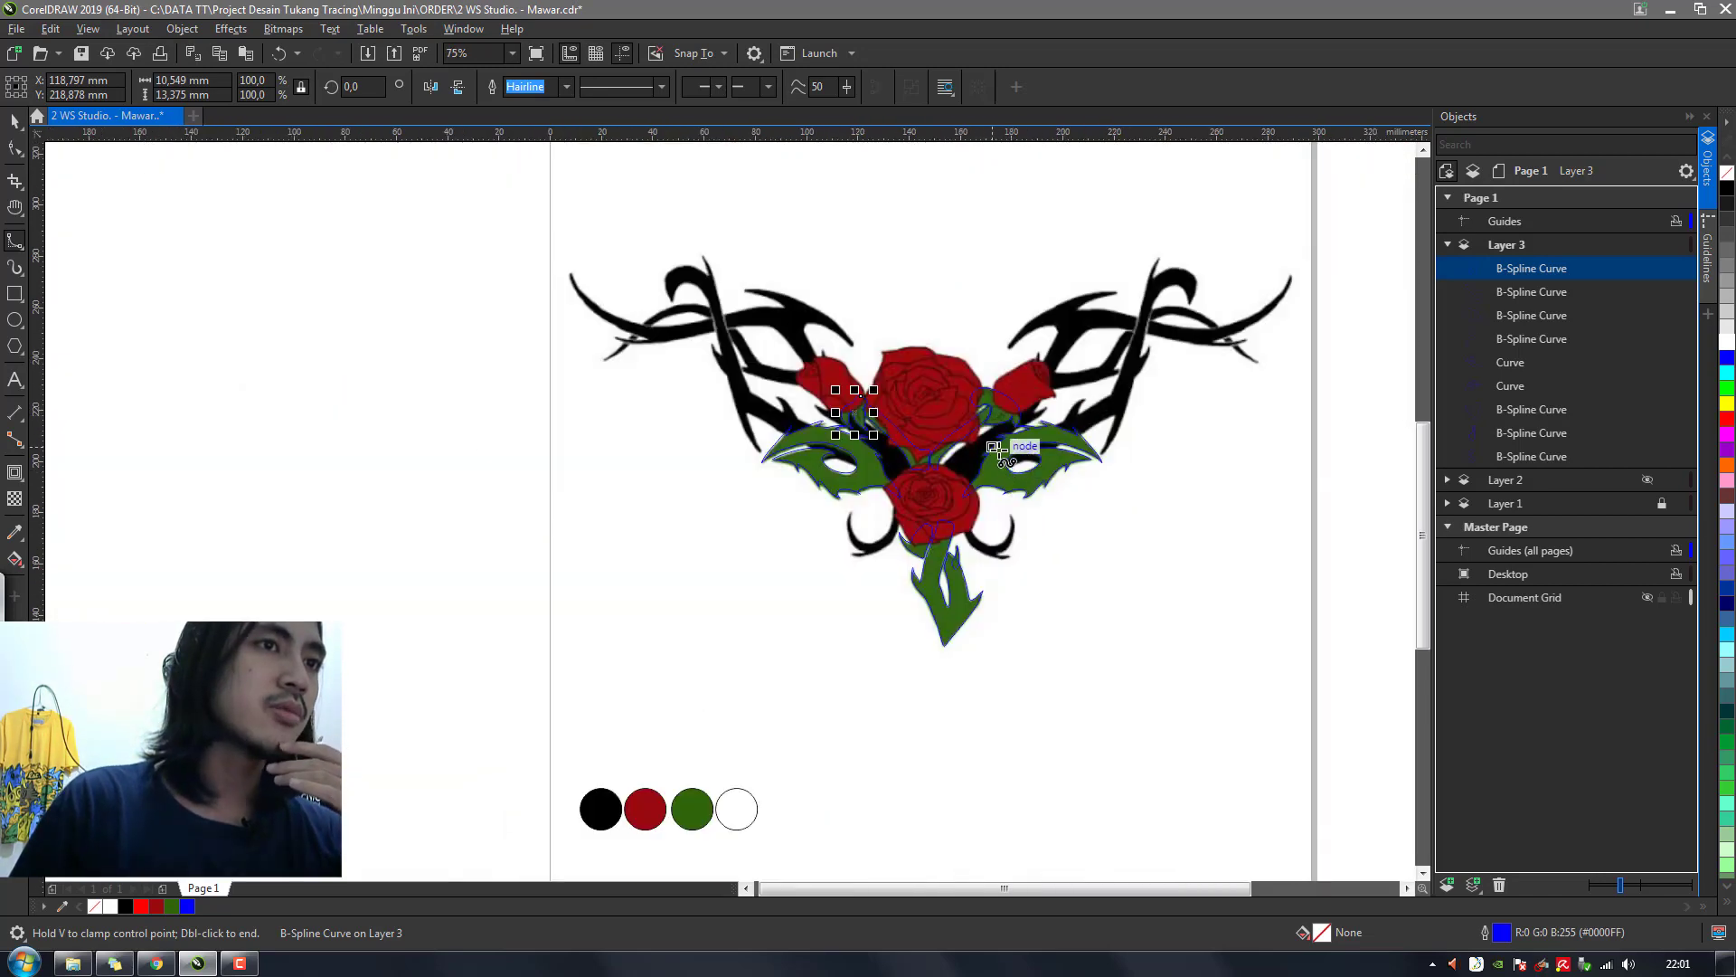
{"action": "scroll", "coordinate": [956, 433], "scroll_direction": "up", "scroll_amount": 1}
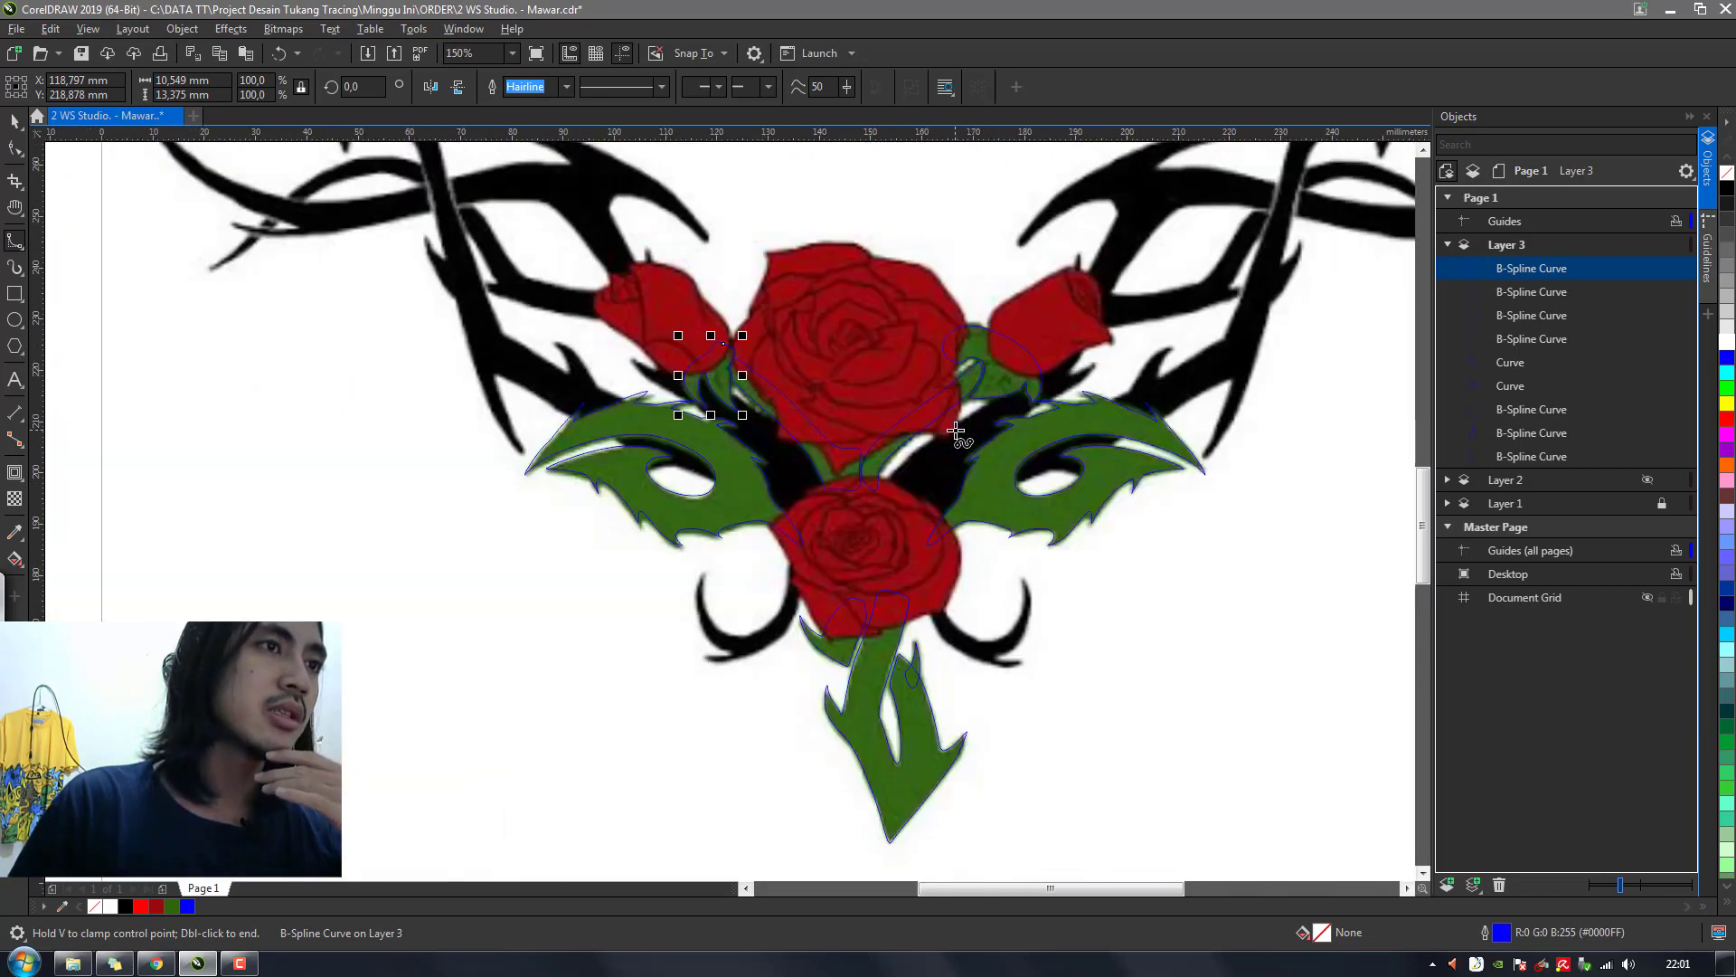
{"action": "key", "text": "space"}
{"action": "left_click", "coordinate": [1119, 695]}
{"action": "left_click_drag", "start_coordinate": [423, 238], "coordinate": [1311, 838]}
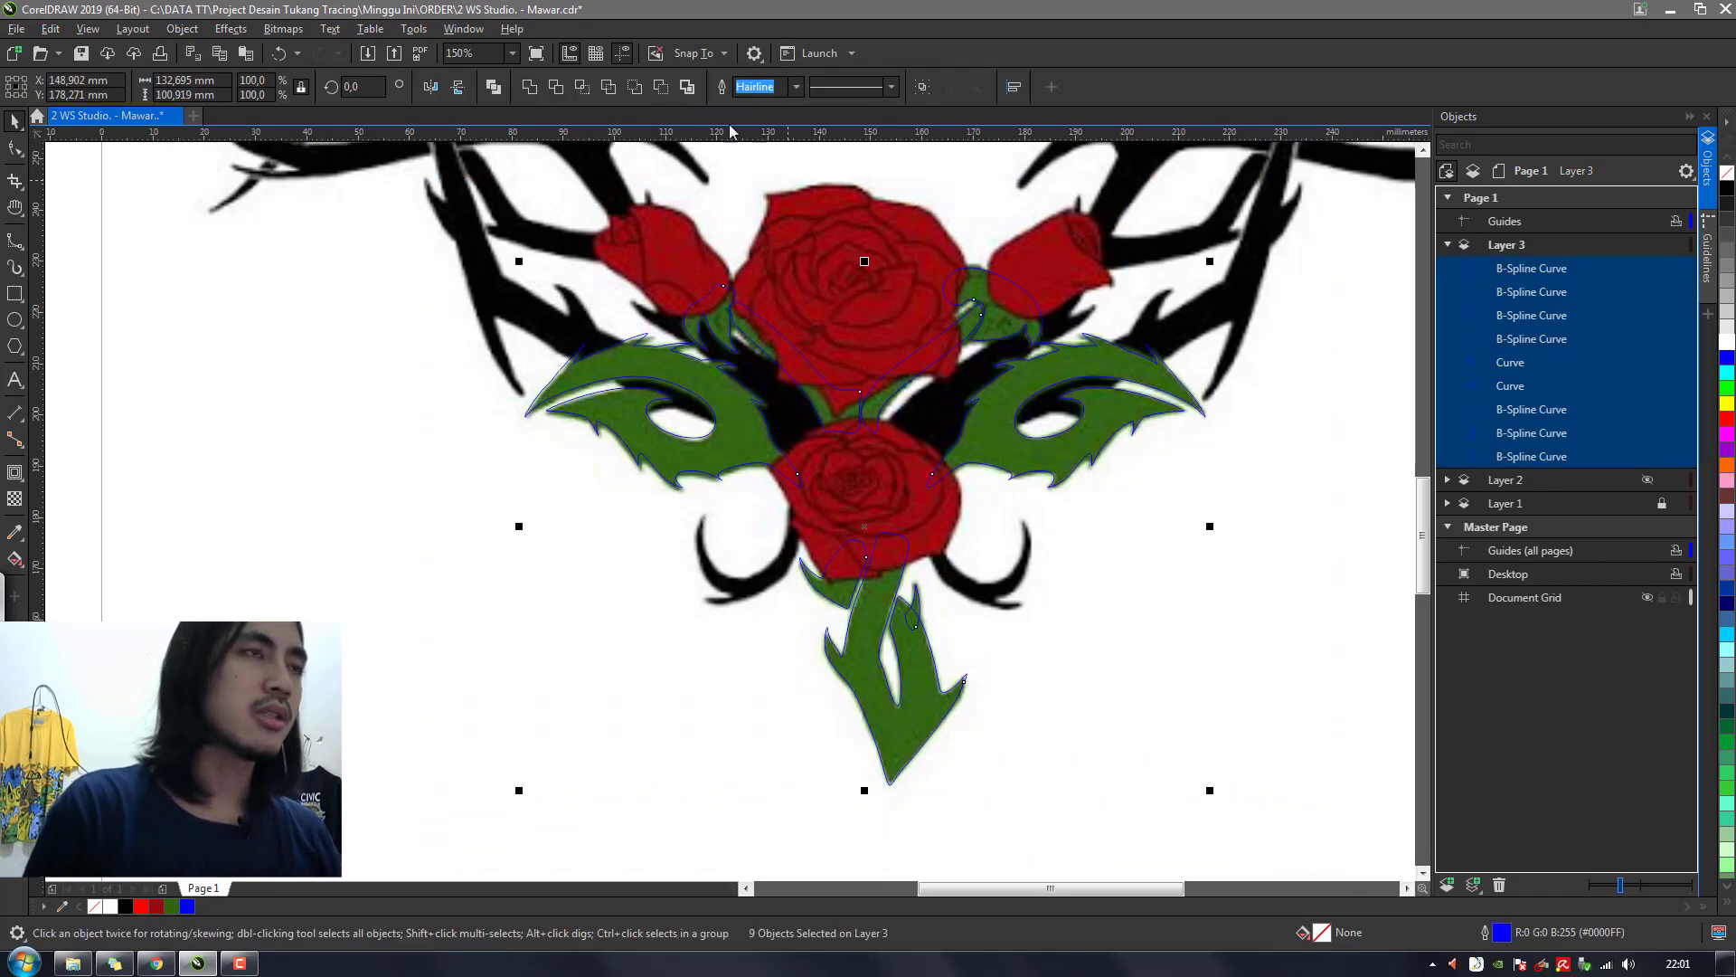
{"action": "left_click", "coordinate": [173, 910]}
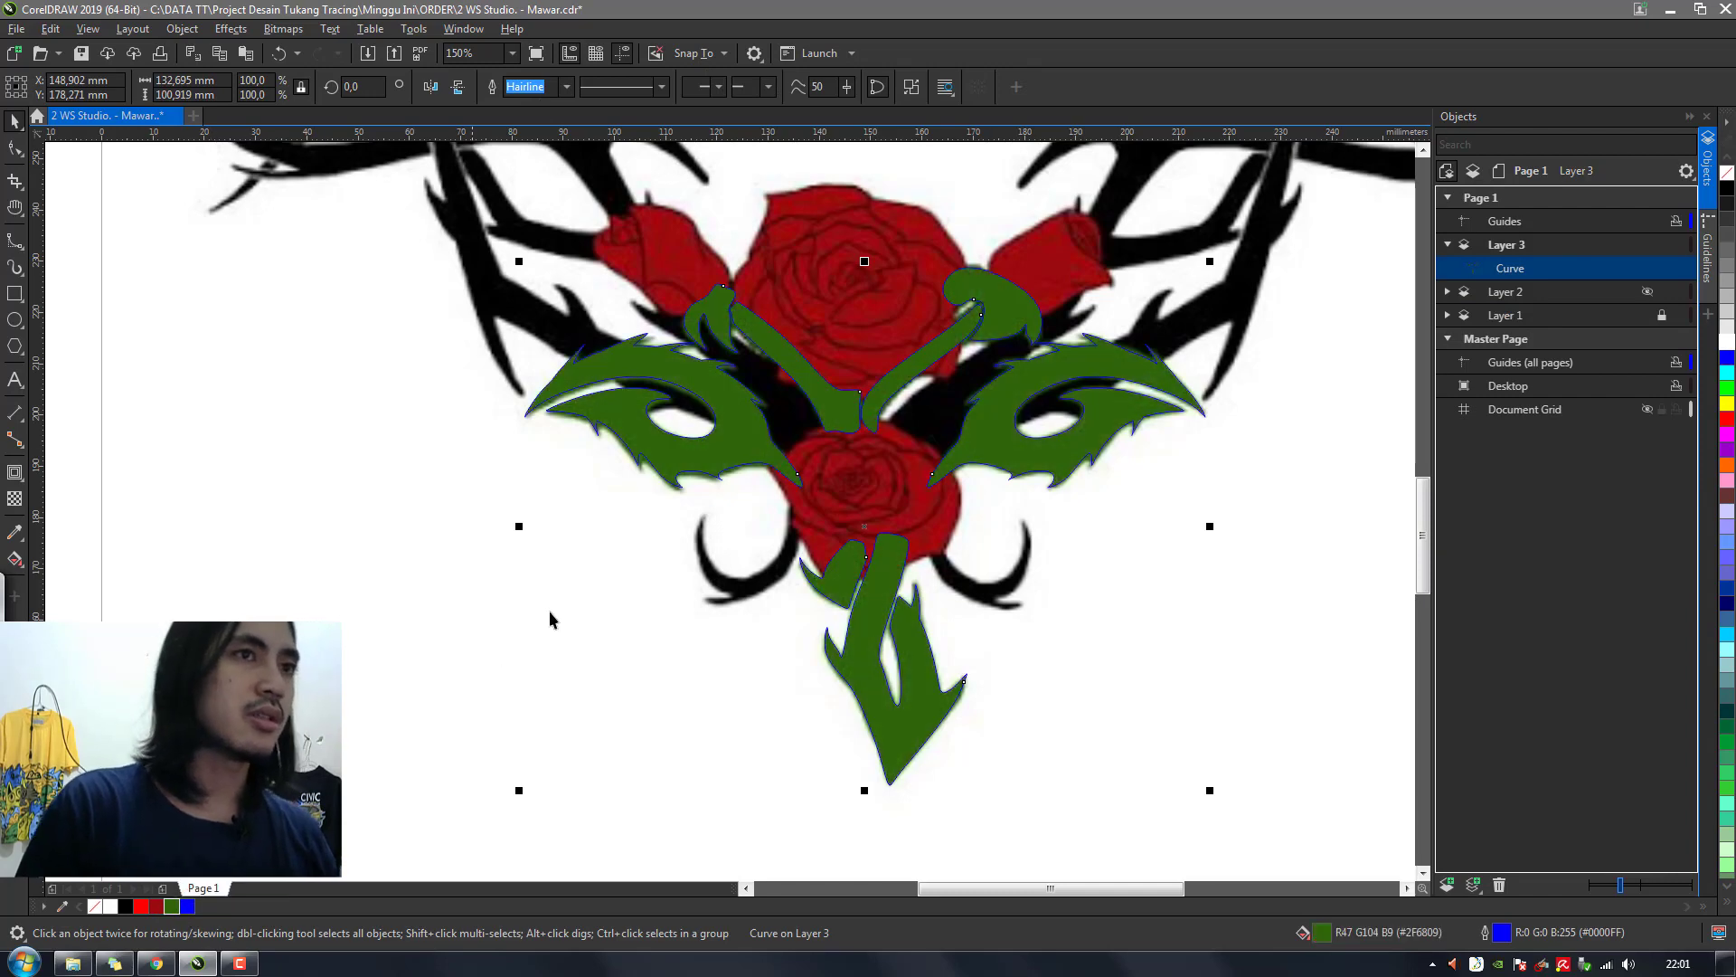
{"action": "right_click", "coordinate": [93, 911]}
{"action": "key", "text": "Escape"}
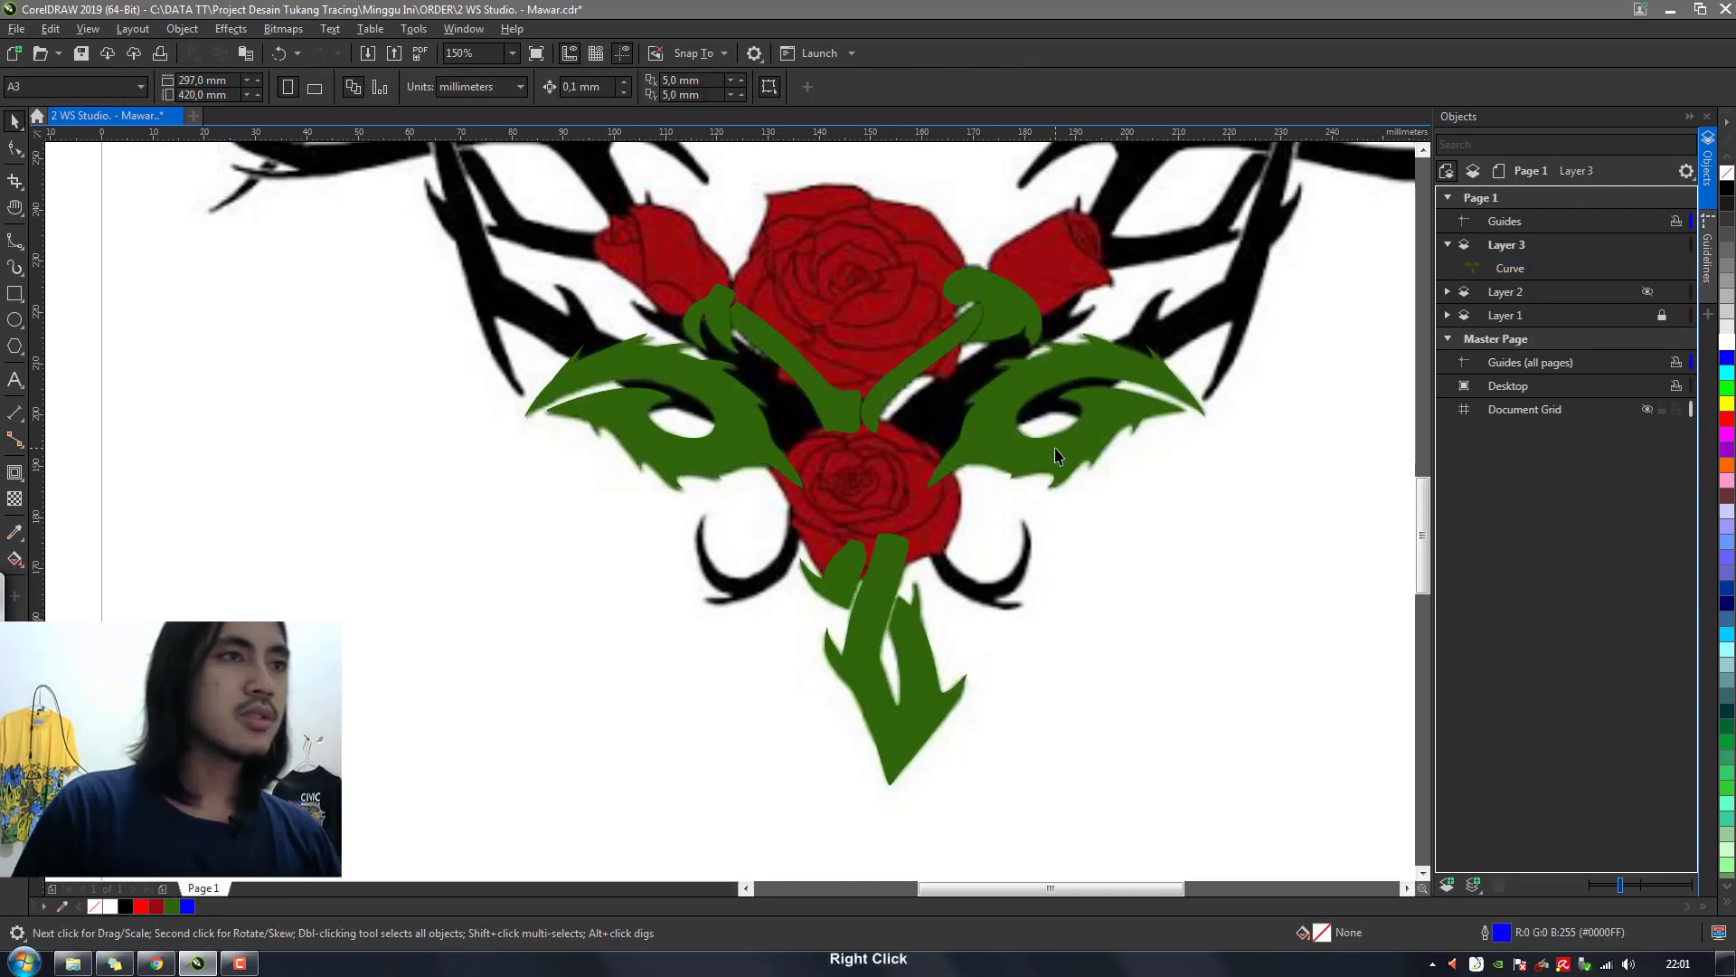
Move the combined green curve down to uncover the original artwork, and undo the move
{"action": "scroll", "coordinate": [1056, 455], "scroll_direction": "down", "scroll_amount": 5}
{"action": "scroll", "coordinate": [1017, 433], "scroll_direction": "up", "scroll_amount": 5}
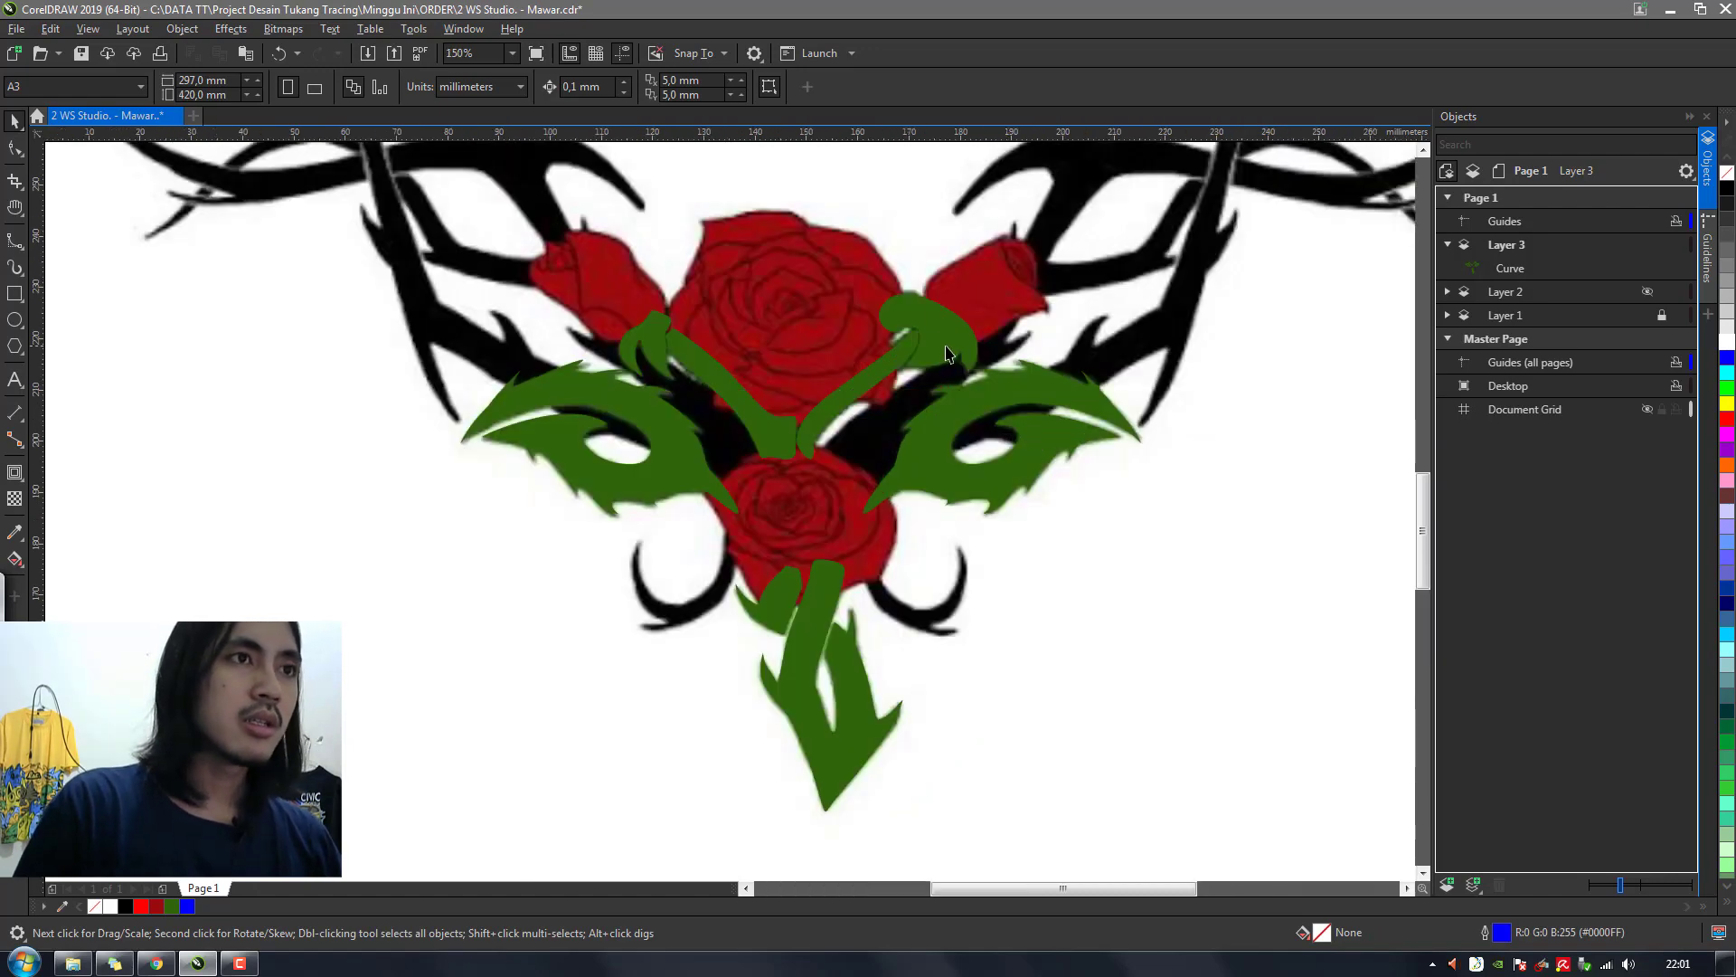
{"action": "double_click", "coordinate": [965, 469]}
{"action": "key", "text": "space"}
{"action": "left_click_drag", "start_coordinate": [945, 359], "coordinate": [943, 519]}
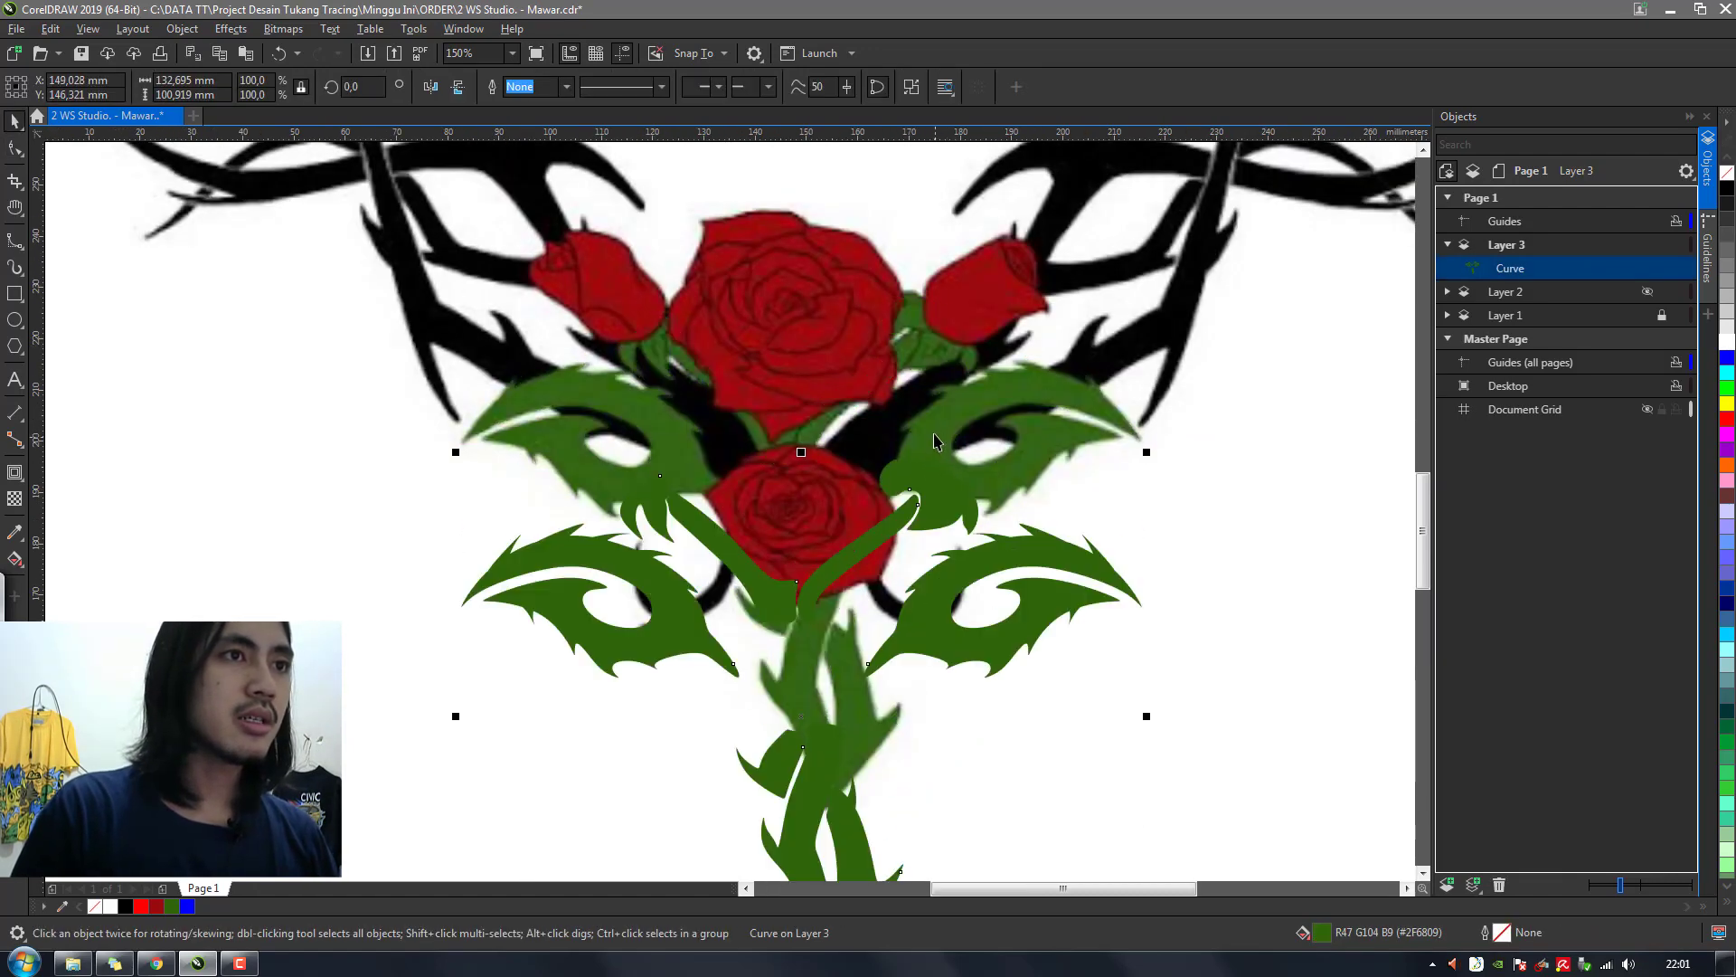
{"action": "key", "text": "ctrl+z"}
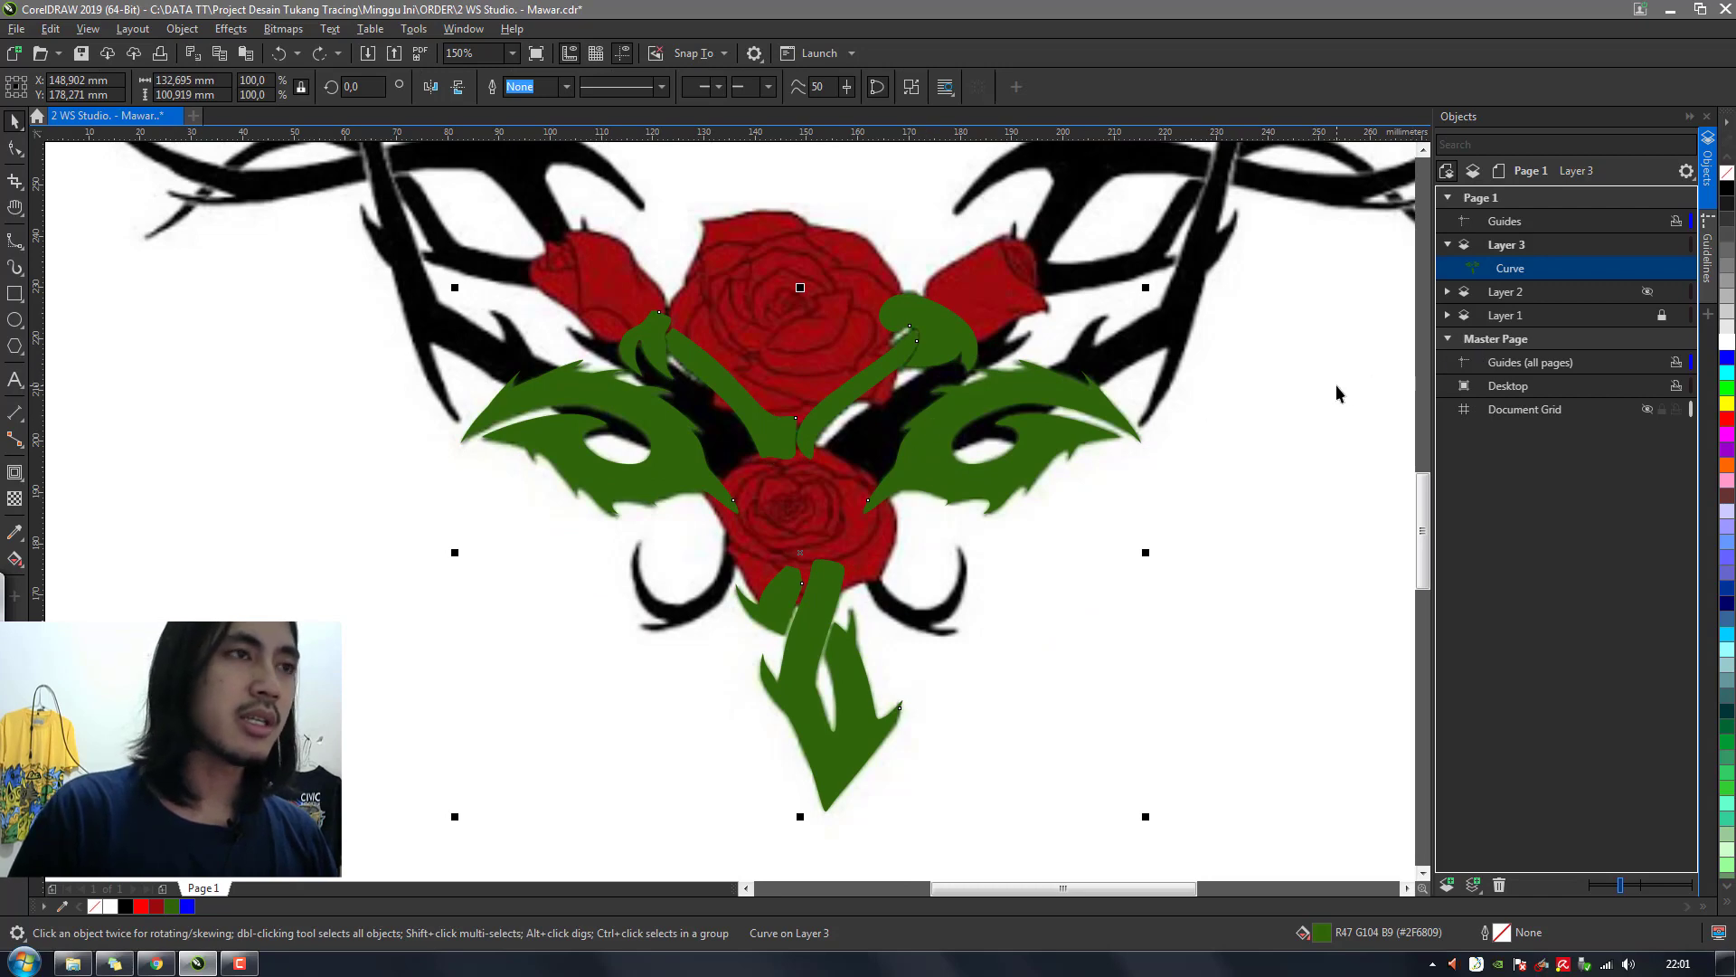
Give the combined curve a blue hairline outline and remove its fill, keeping it visible over the artwork
{"action": "left_click", "coordinate": [1670, 269]}
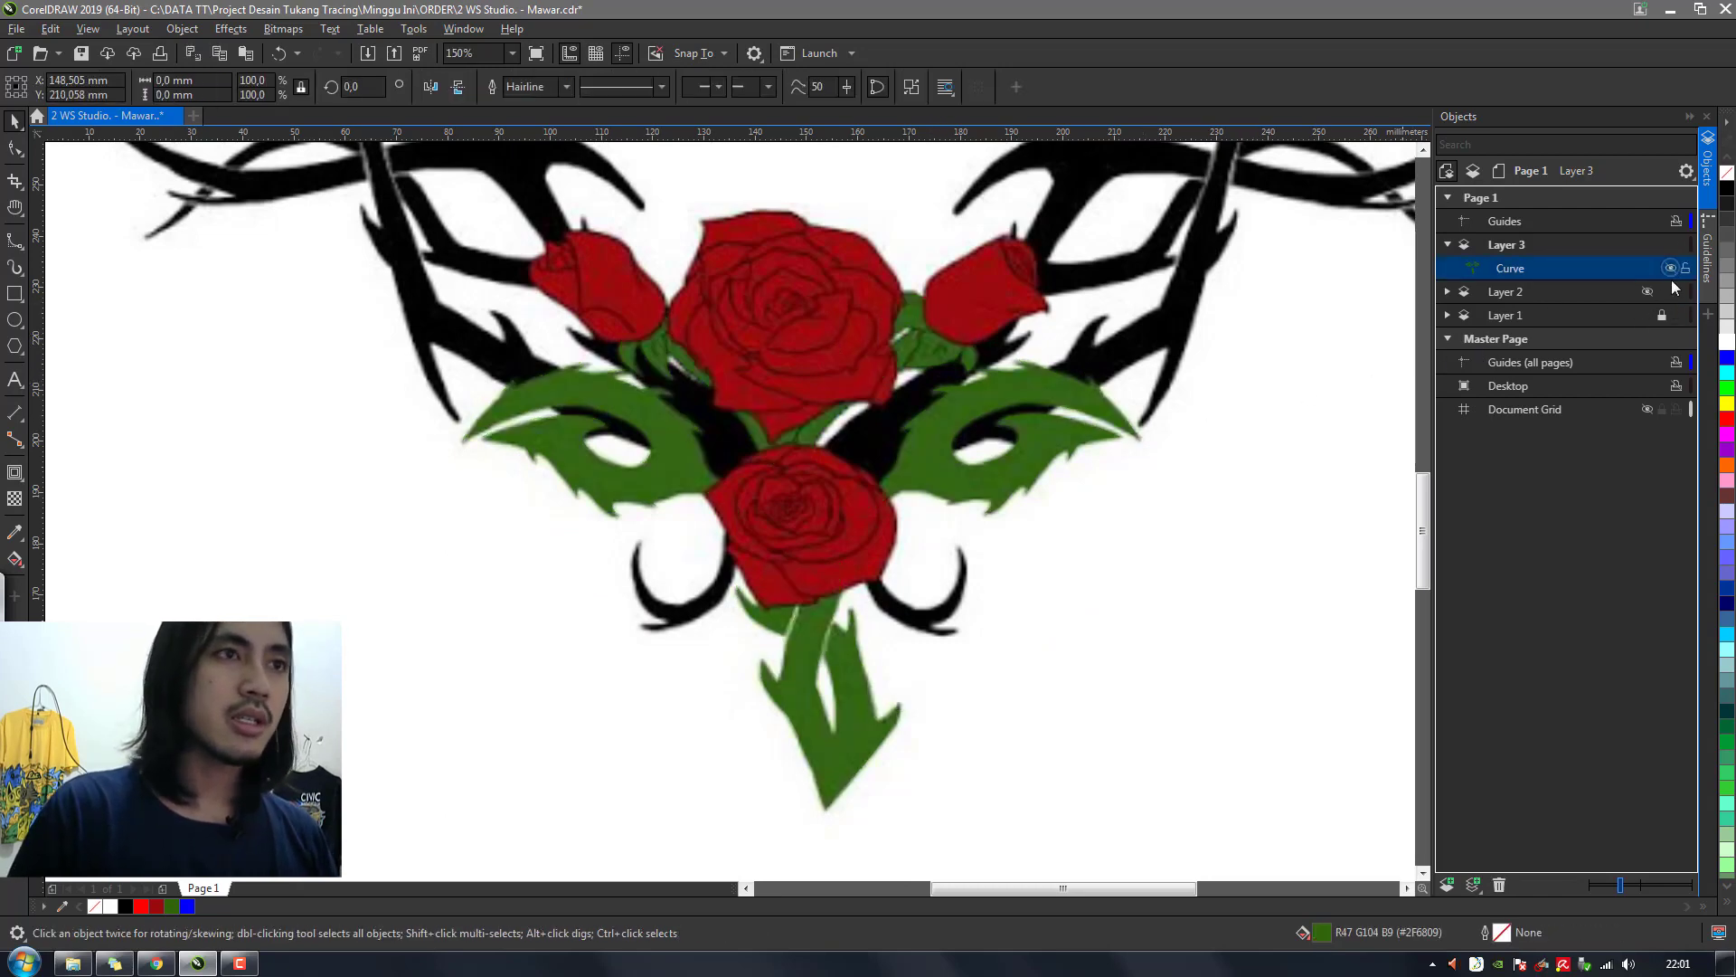
{"action": "right_click", "coordinate": [189, 905]}
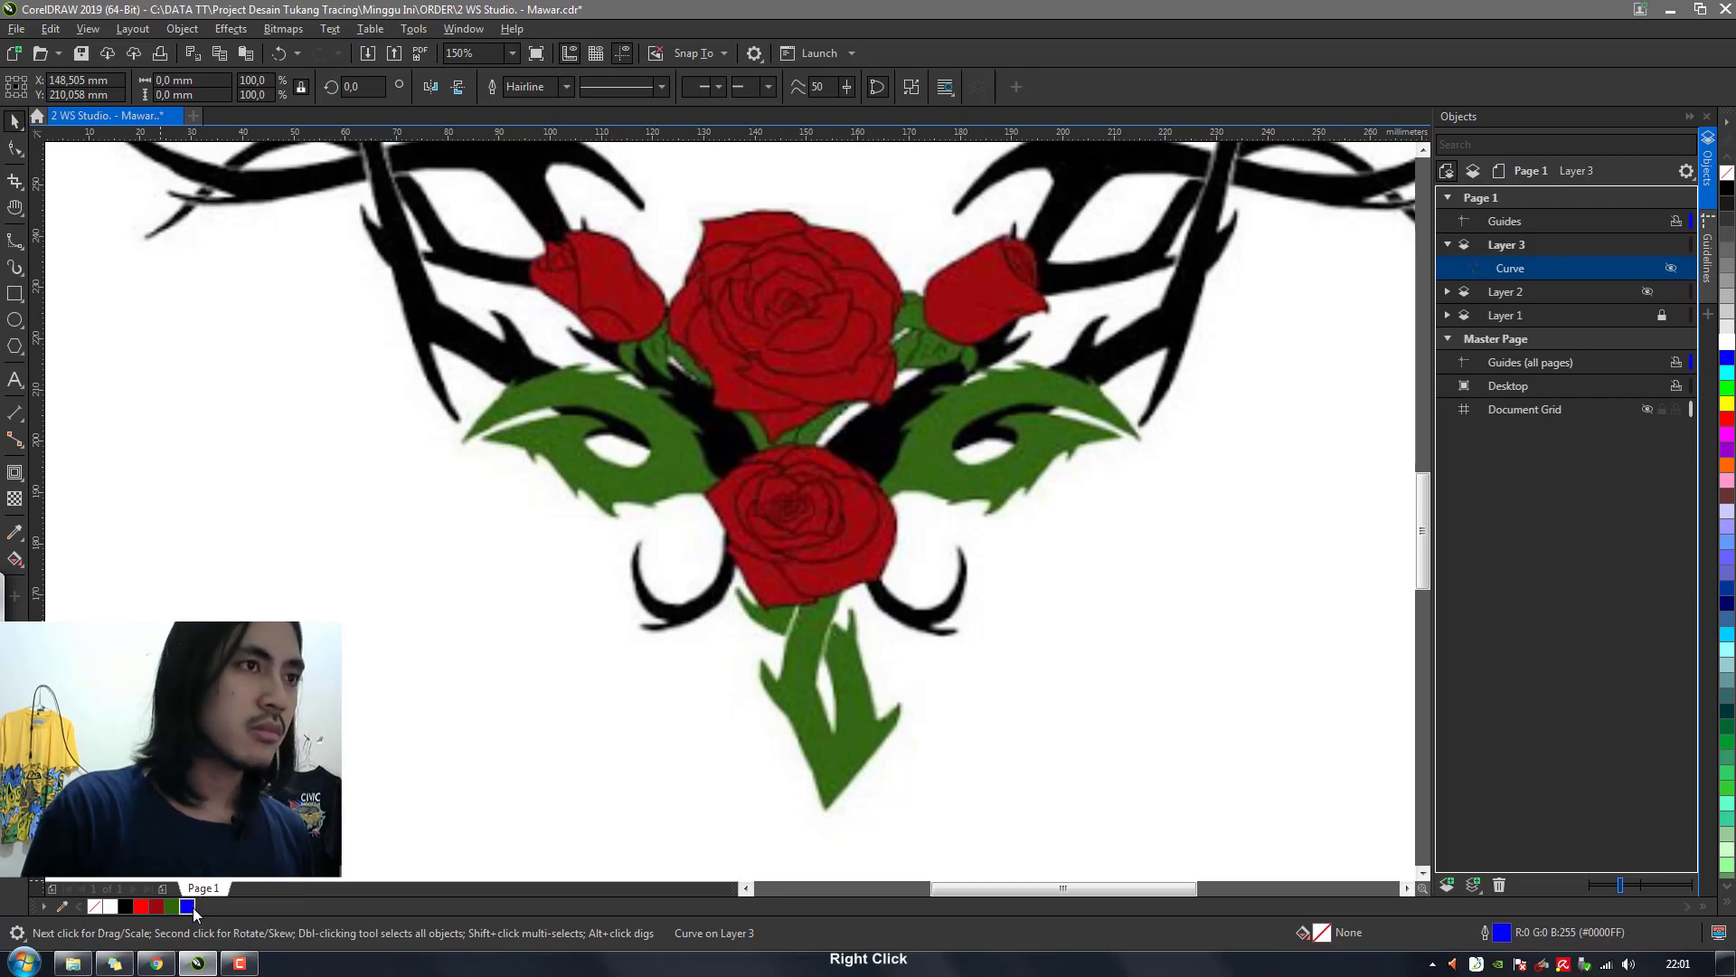
{"action": "left_click", "coordinate": [685, 446]}
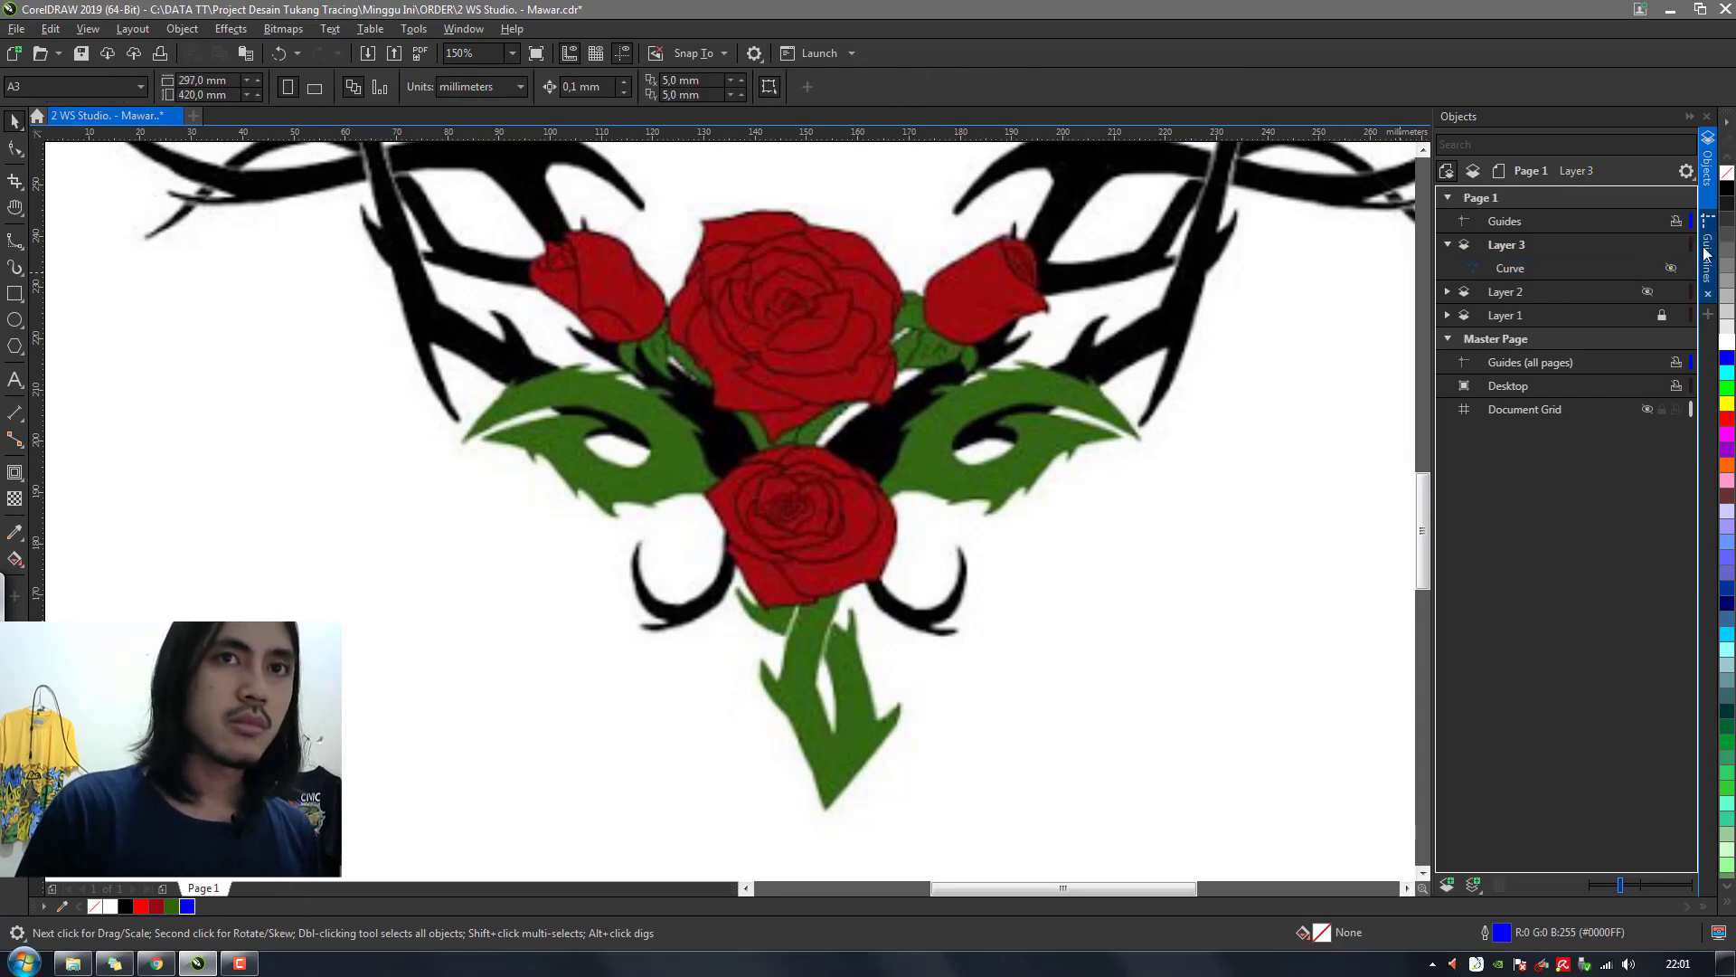
{"action": "left_click", "coordinate": [1670, 267]}
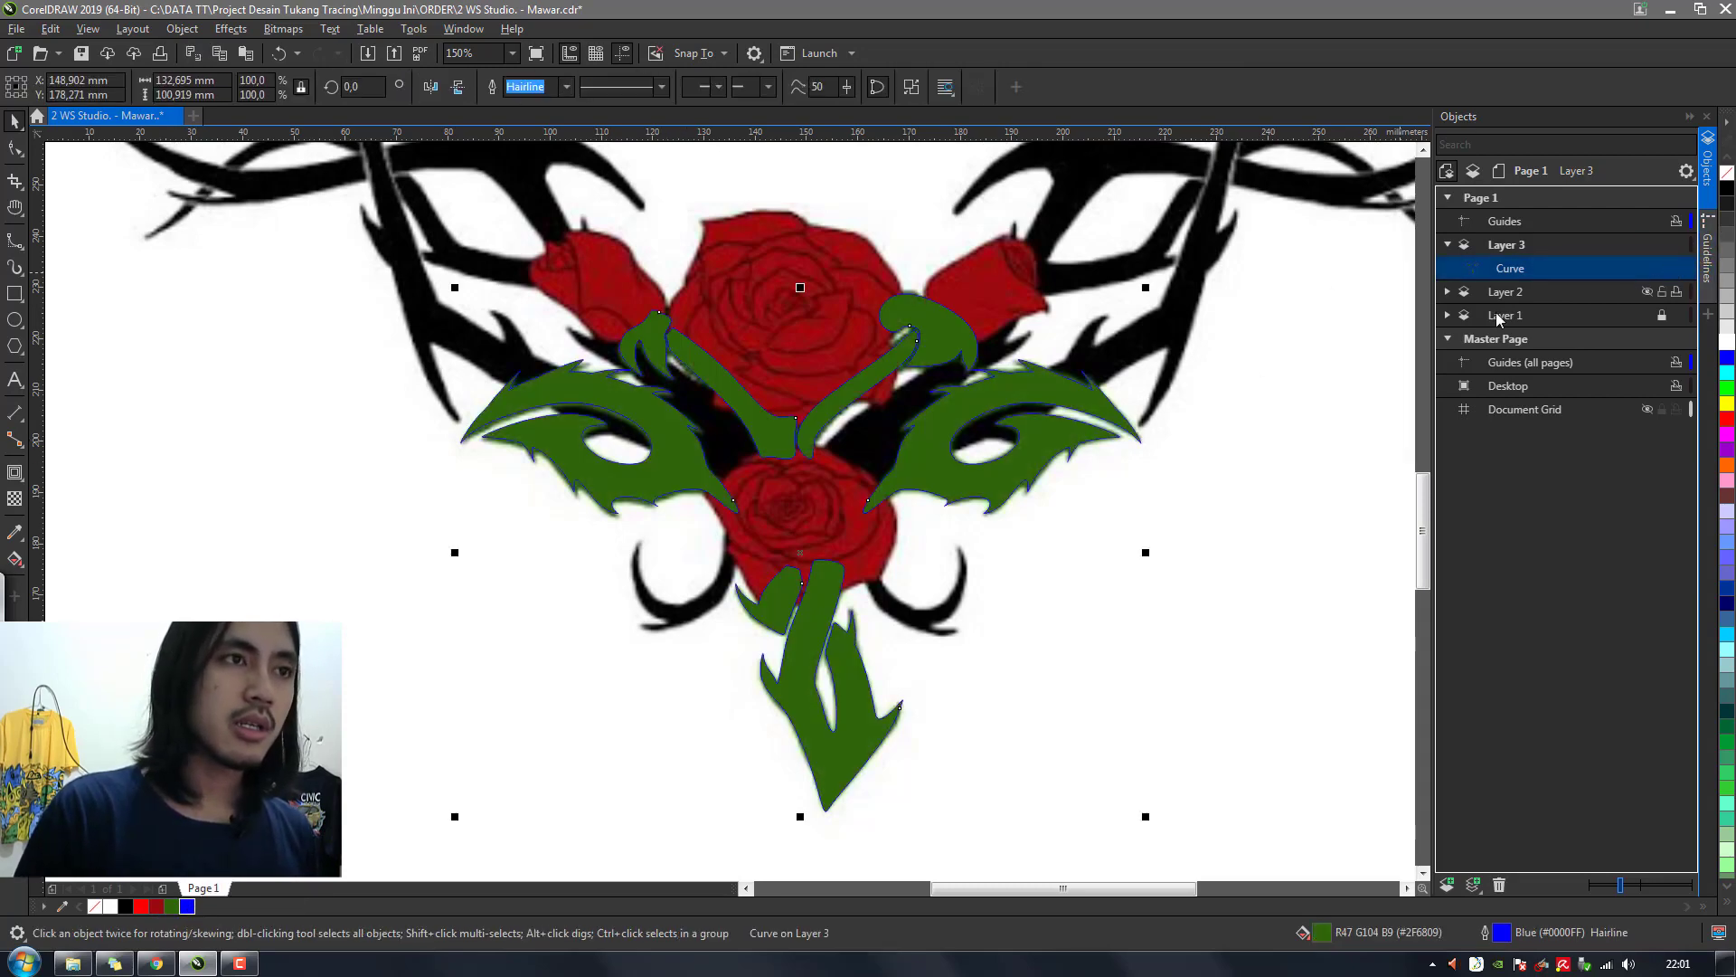
{"action": "left_click", "coordinate": [95, 907]}
{"action": "key", "text": "Escape"}
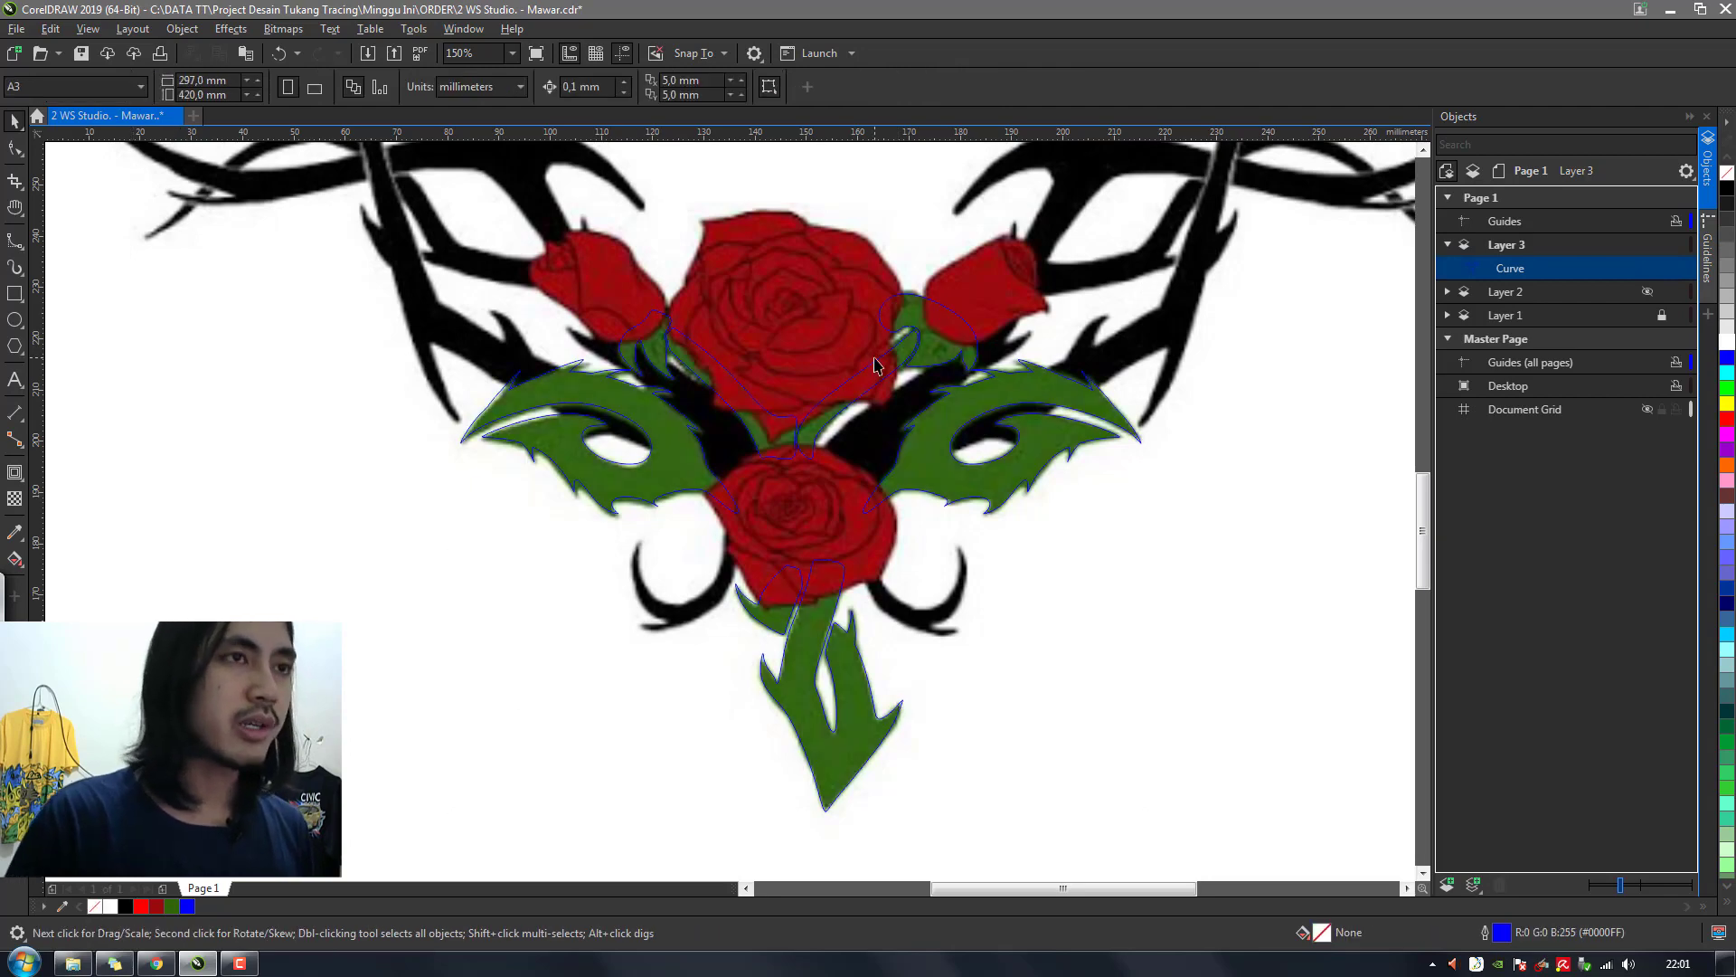
Trace the thin vein inside the green leaf beneath the right rosebud as a narrow pointed B-spline, about 5 × 3.4 mm
{"action": "scroll", "coordinate": [924, 344], "scroll_direction": "up", "scroll_amount": 2}
{"action": "scroll", "coordinate": [957, 341], "scroll_direction": "up", "scroll_amount": 2}
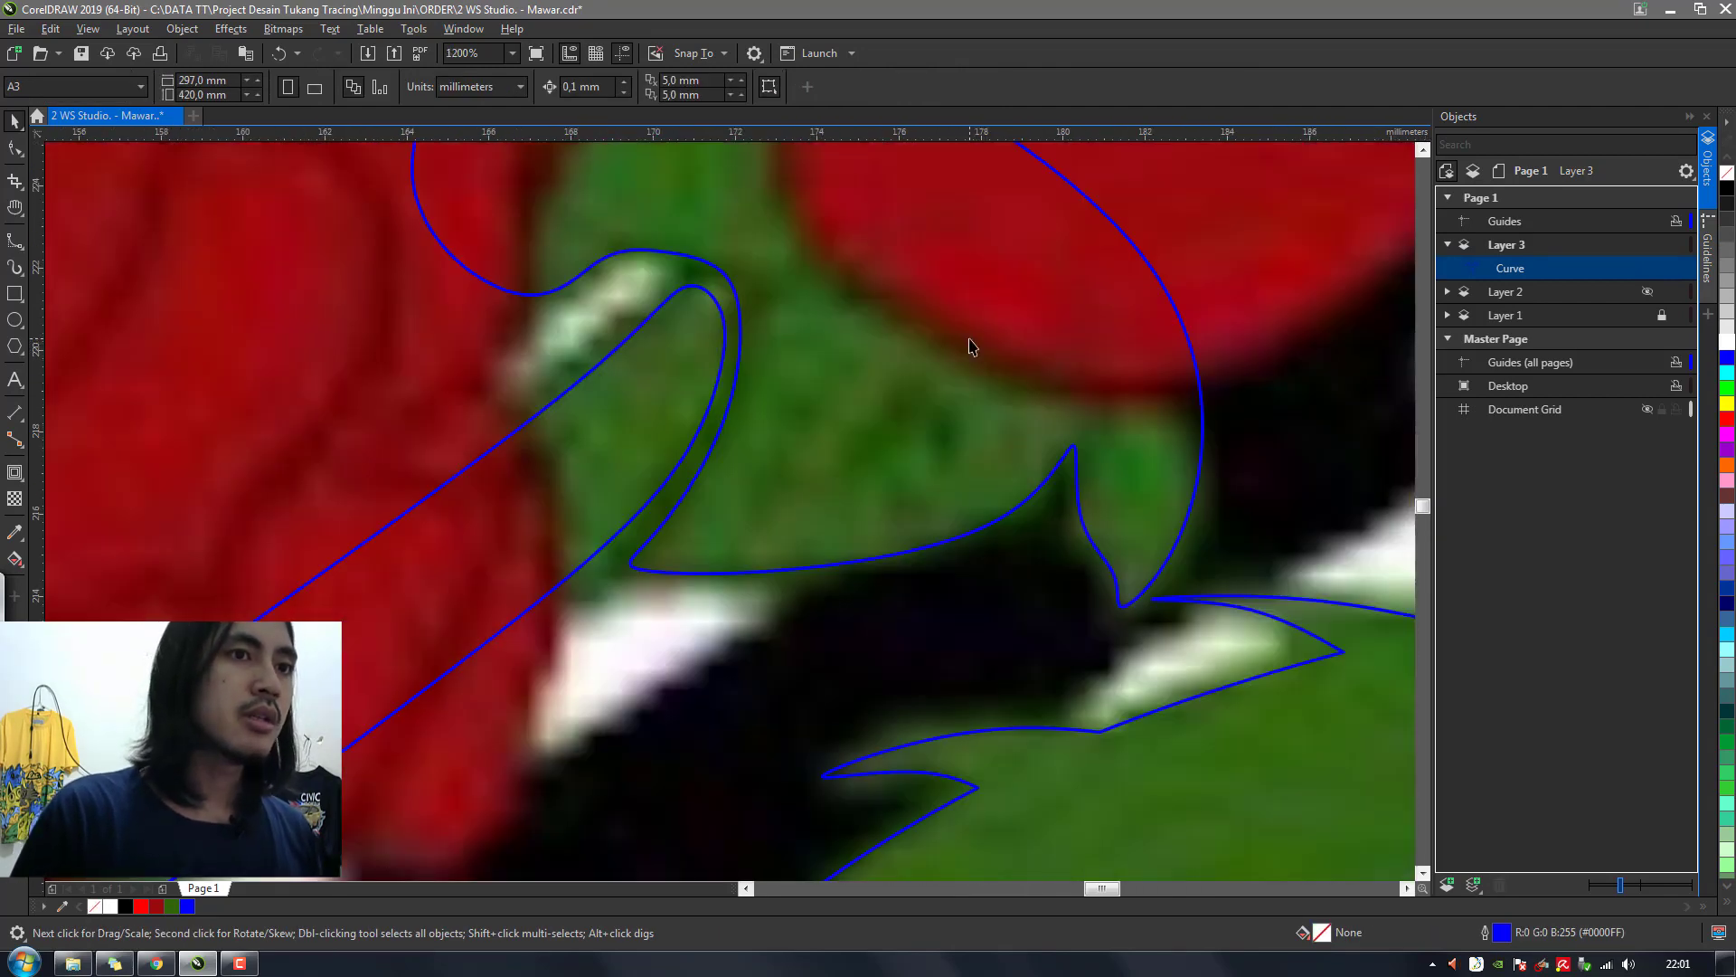
{"action": "left_click", "coordinate": [15, 242]}
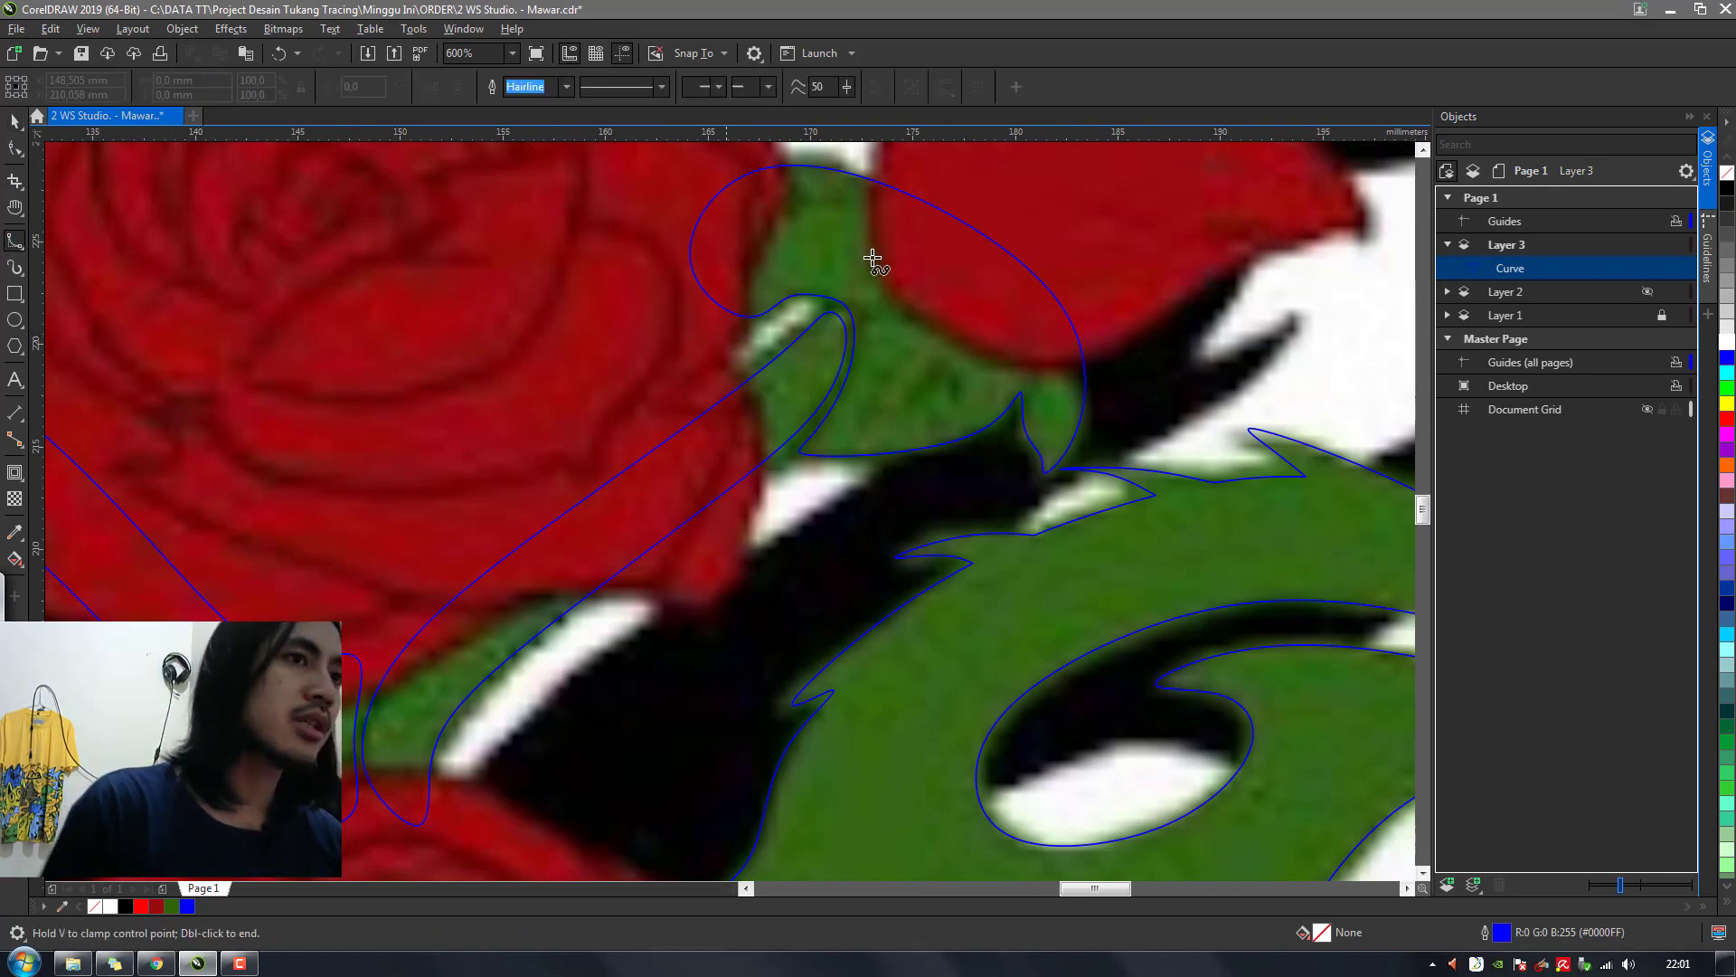
{"action": "left_click", "coordinate": [933, 364]}
{"action": "left_click", "coordinate": [895, 405]}
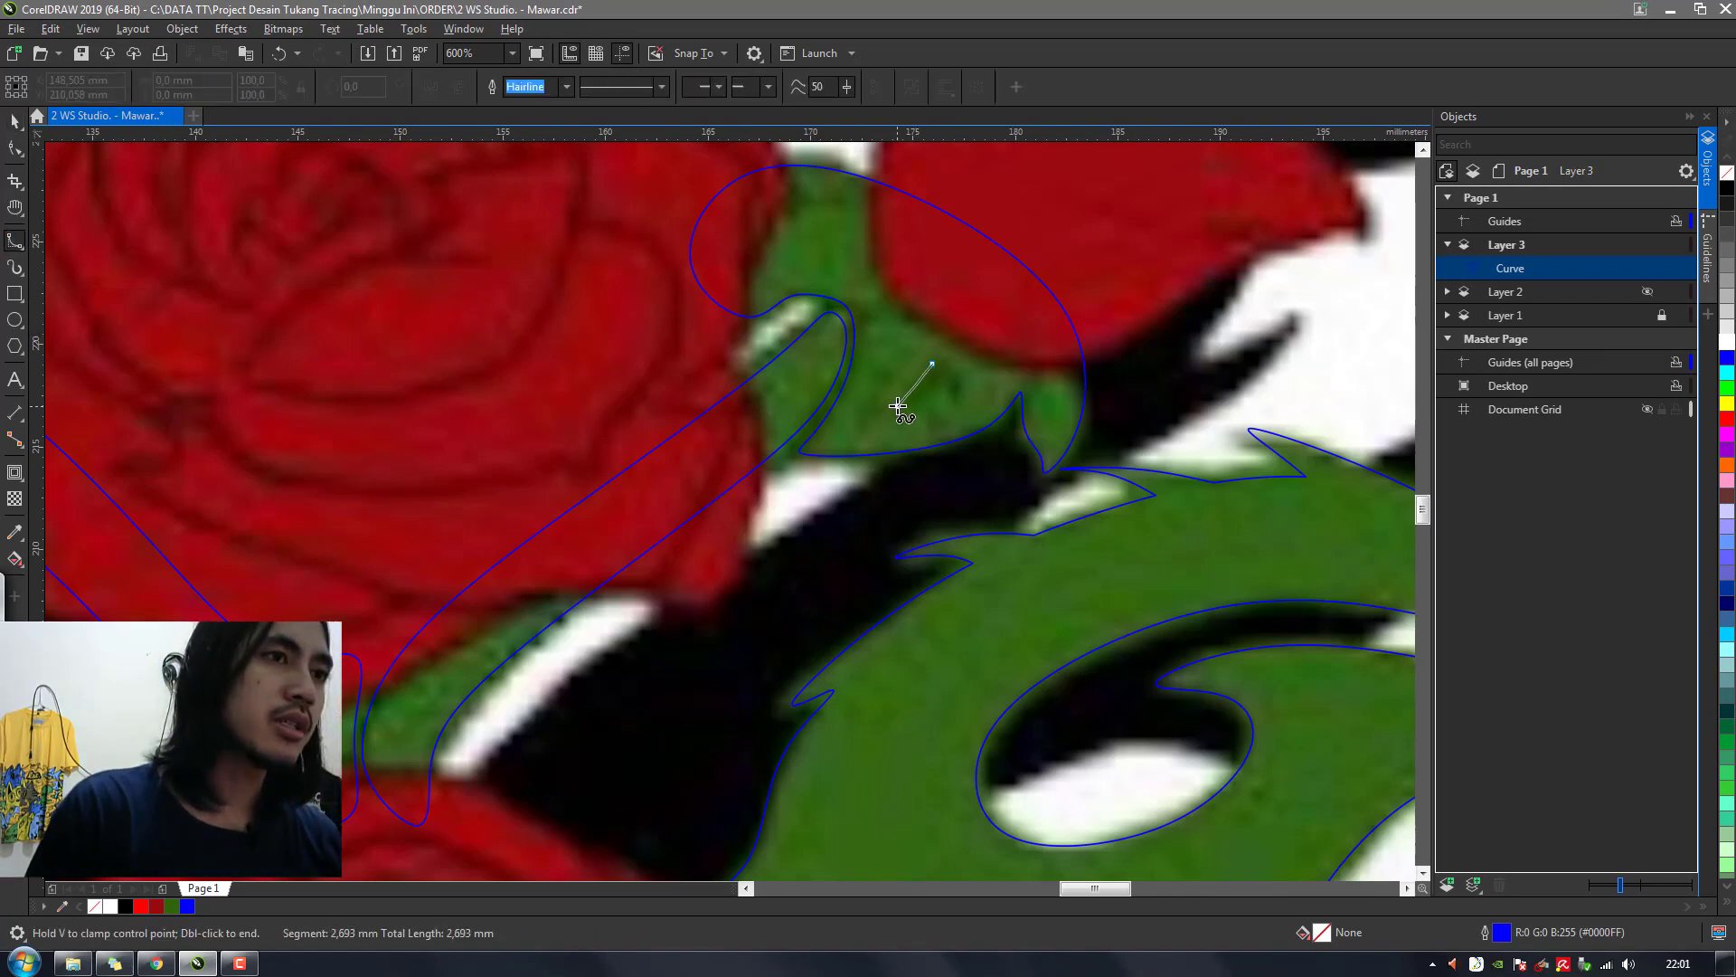
{"action": "left_click", "coordinate": [828, 433]}
{"action": "left_click", "coordinate": [876, 422]}
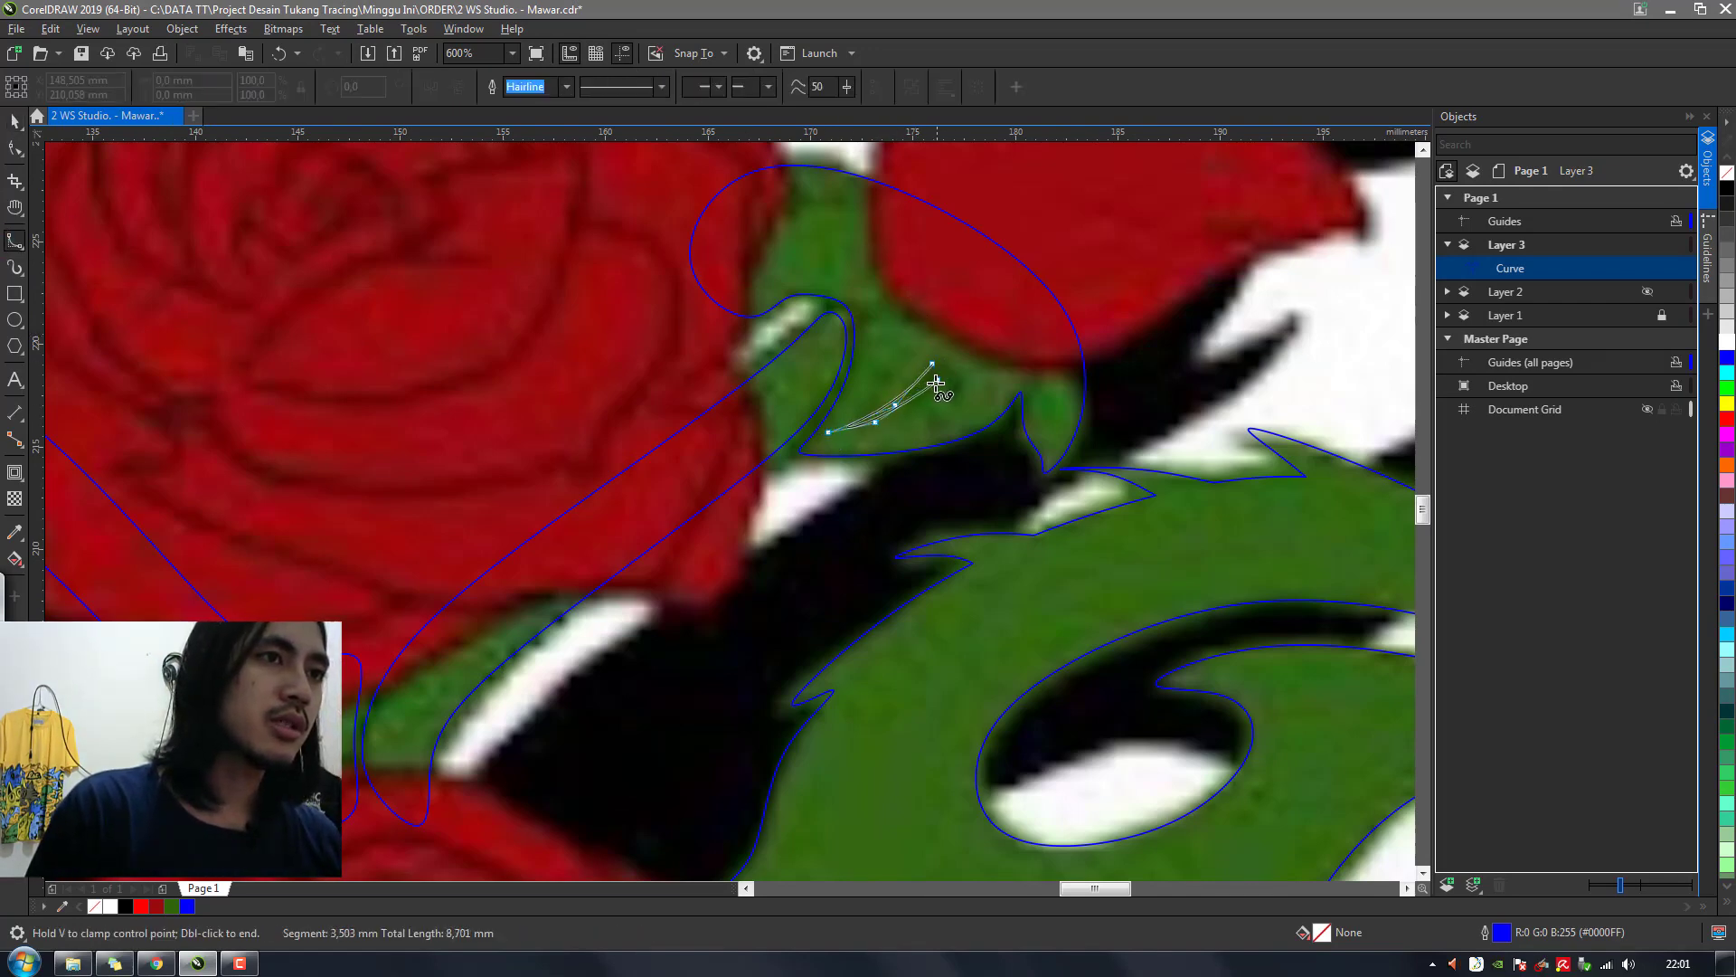
{"action": "double_click", "coordinate": [955, 353]}
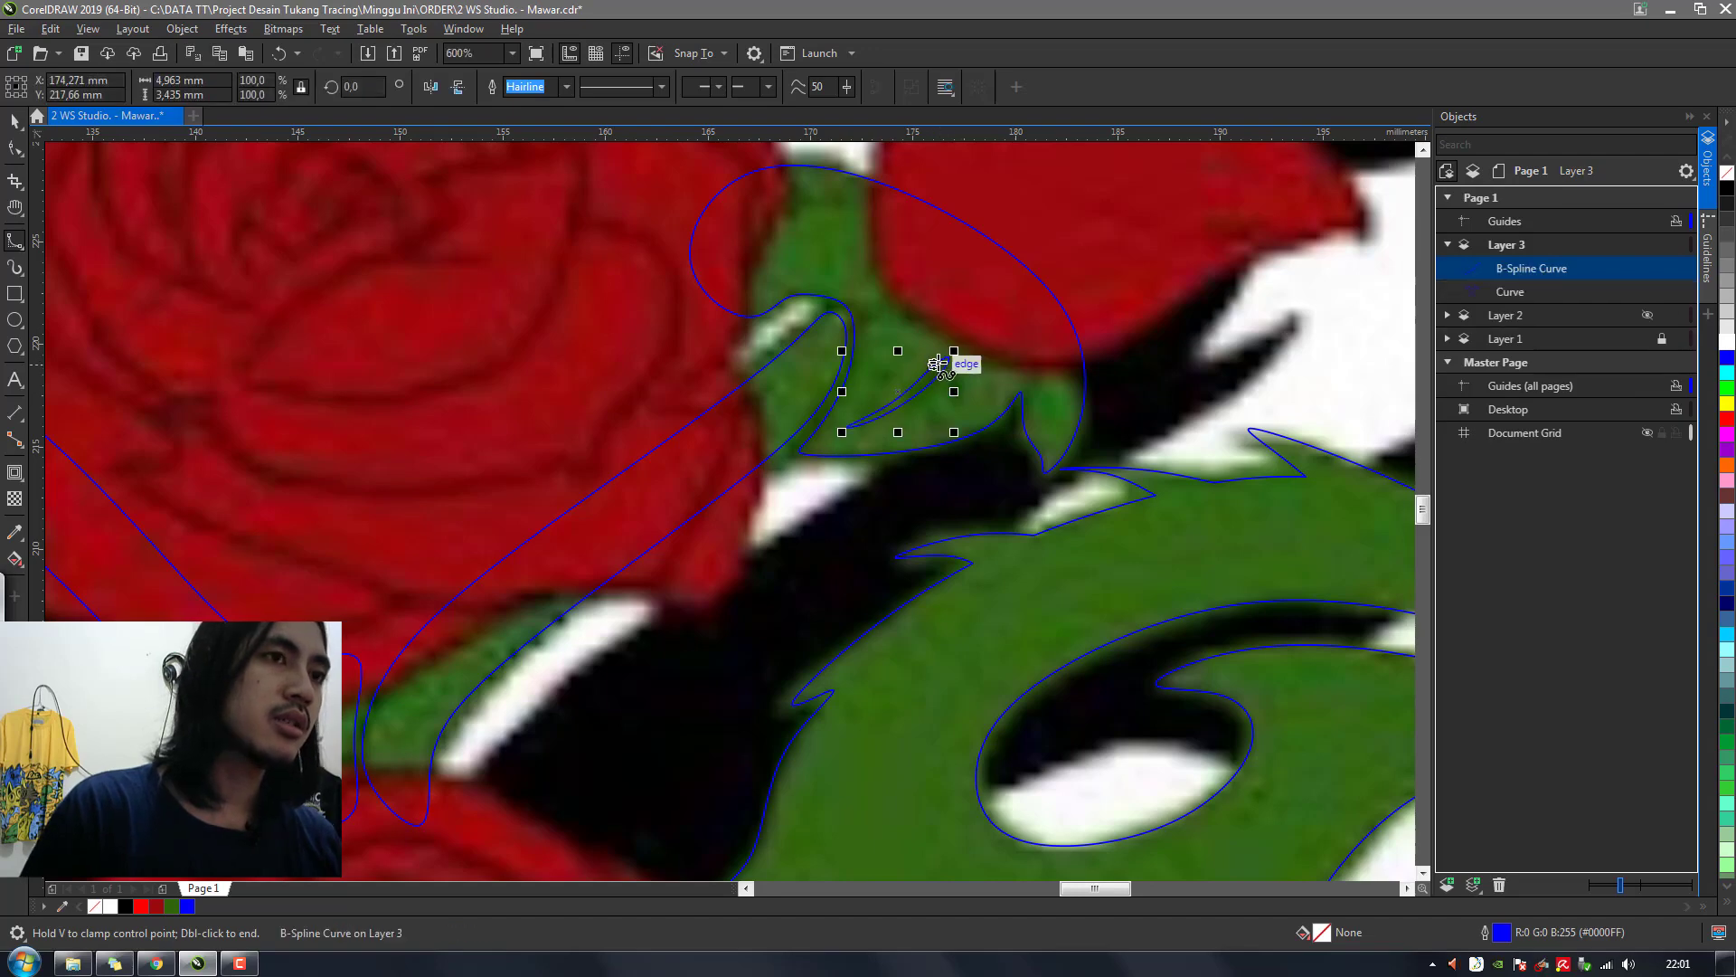
Draw a curved side vein, about 3.1 × 2.1 mm, across the upper end of the leaf's main vein with the B-Spline tool
{"action": "scroll", "coordinate": [956, 363], "scroll_direction": "up", "scroll_amount": 1}
{"action": "left_click", "coordinate": [890, 400]}
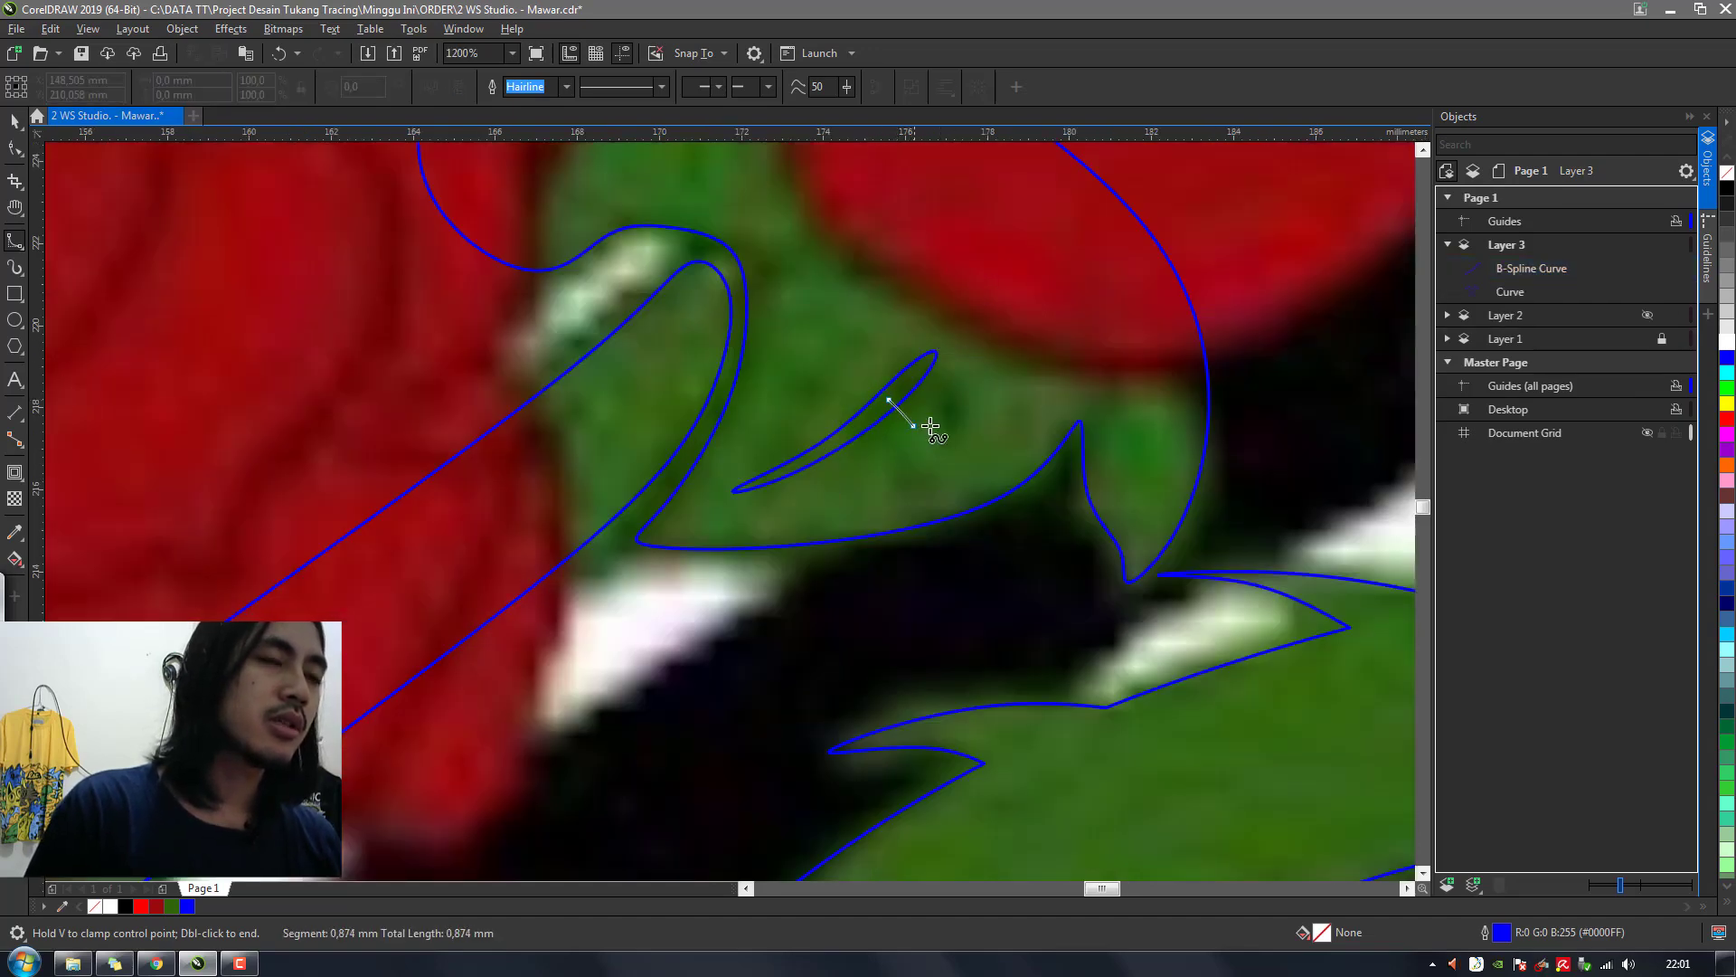
{"action": "left_click", "coordinate": [937, 412]}
{"action": "left_click", "coordinate": [945, 402]}
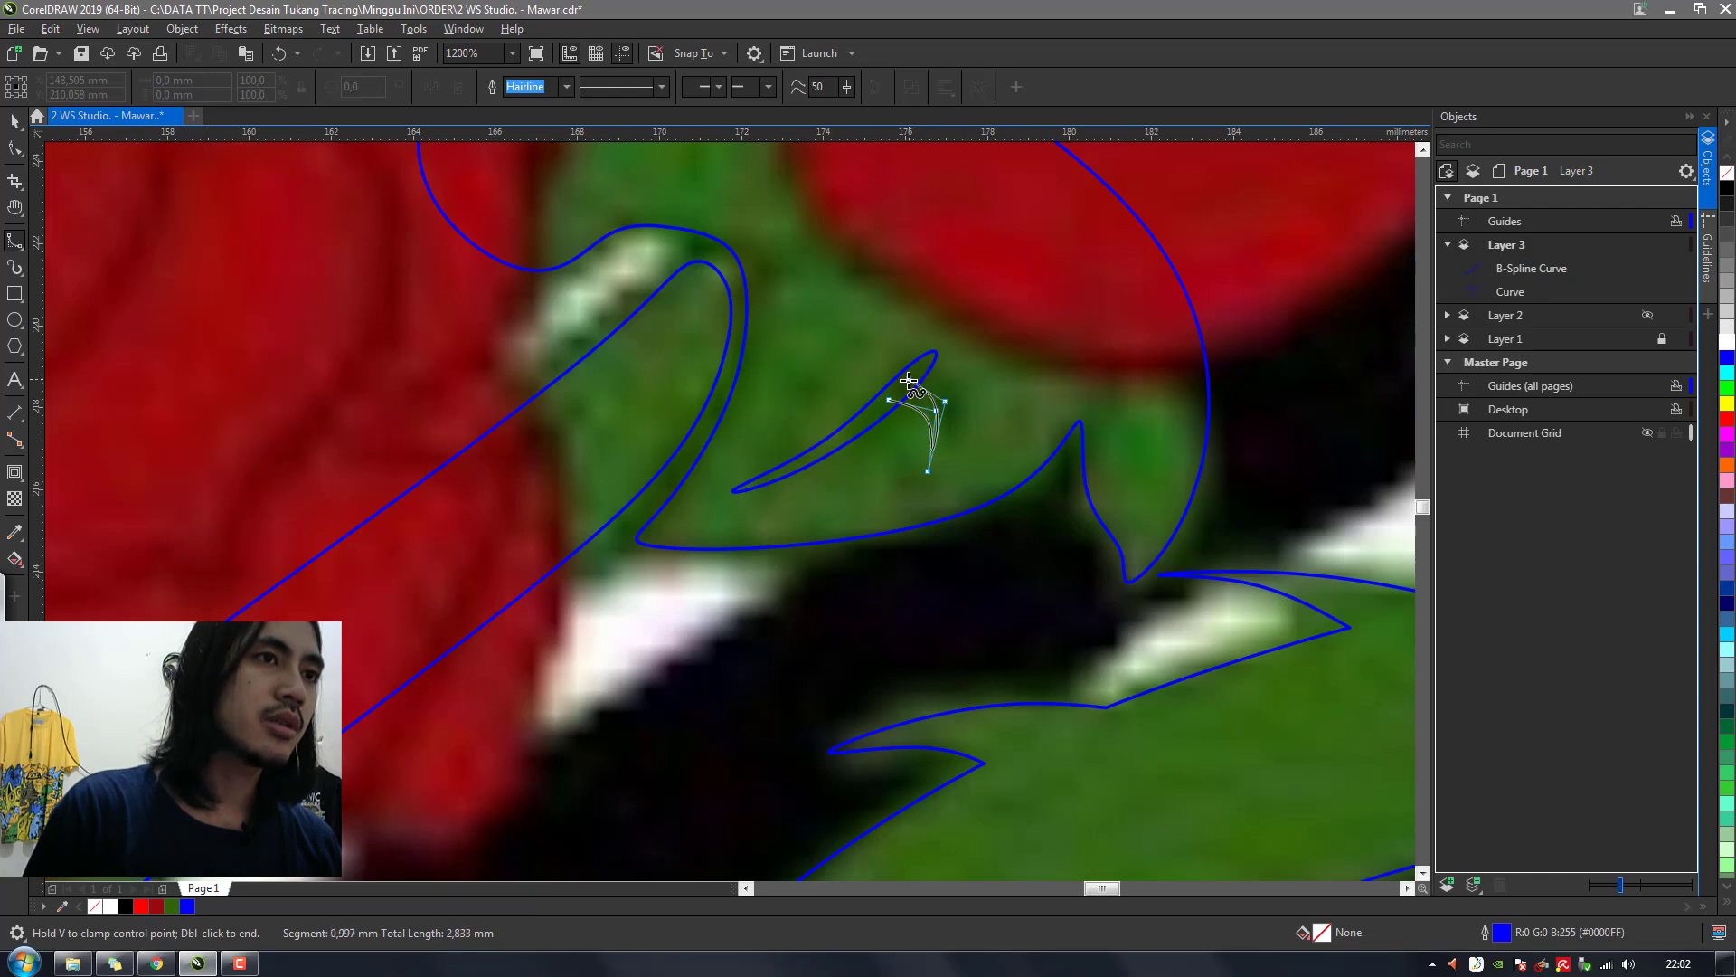
{"action": "left_click", "coordinate": [913, 371]}
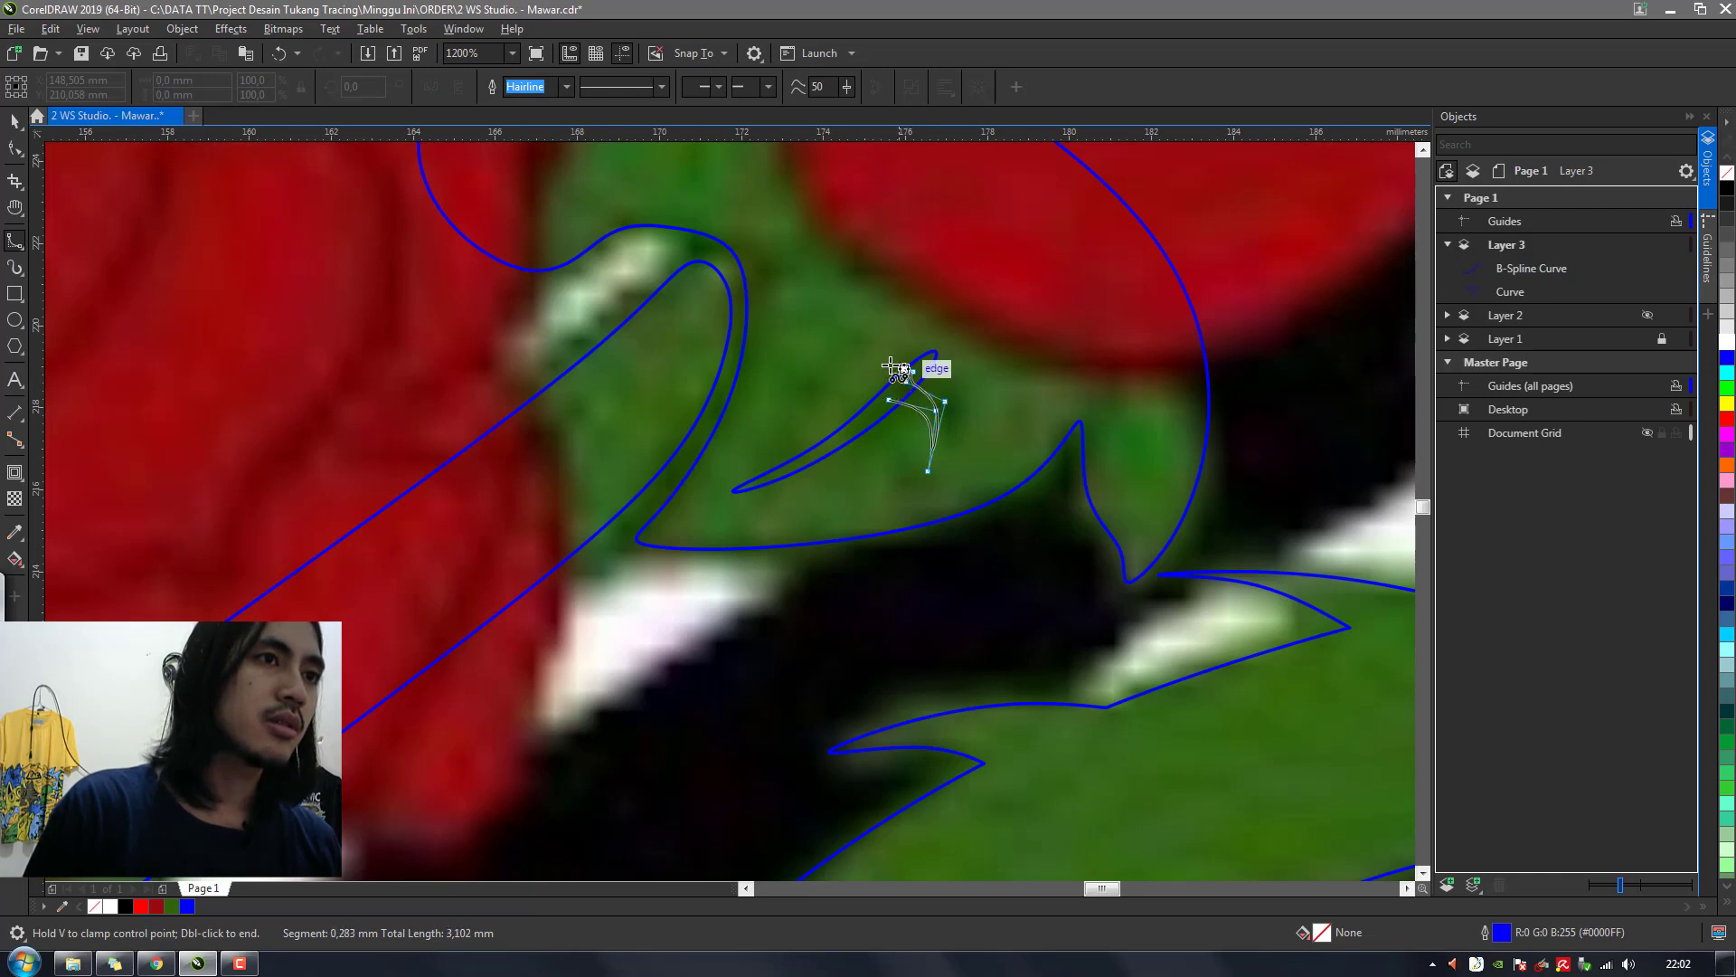
{"action": "left_click", "coordinate": [868, 355]}
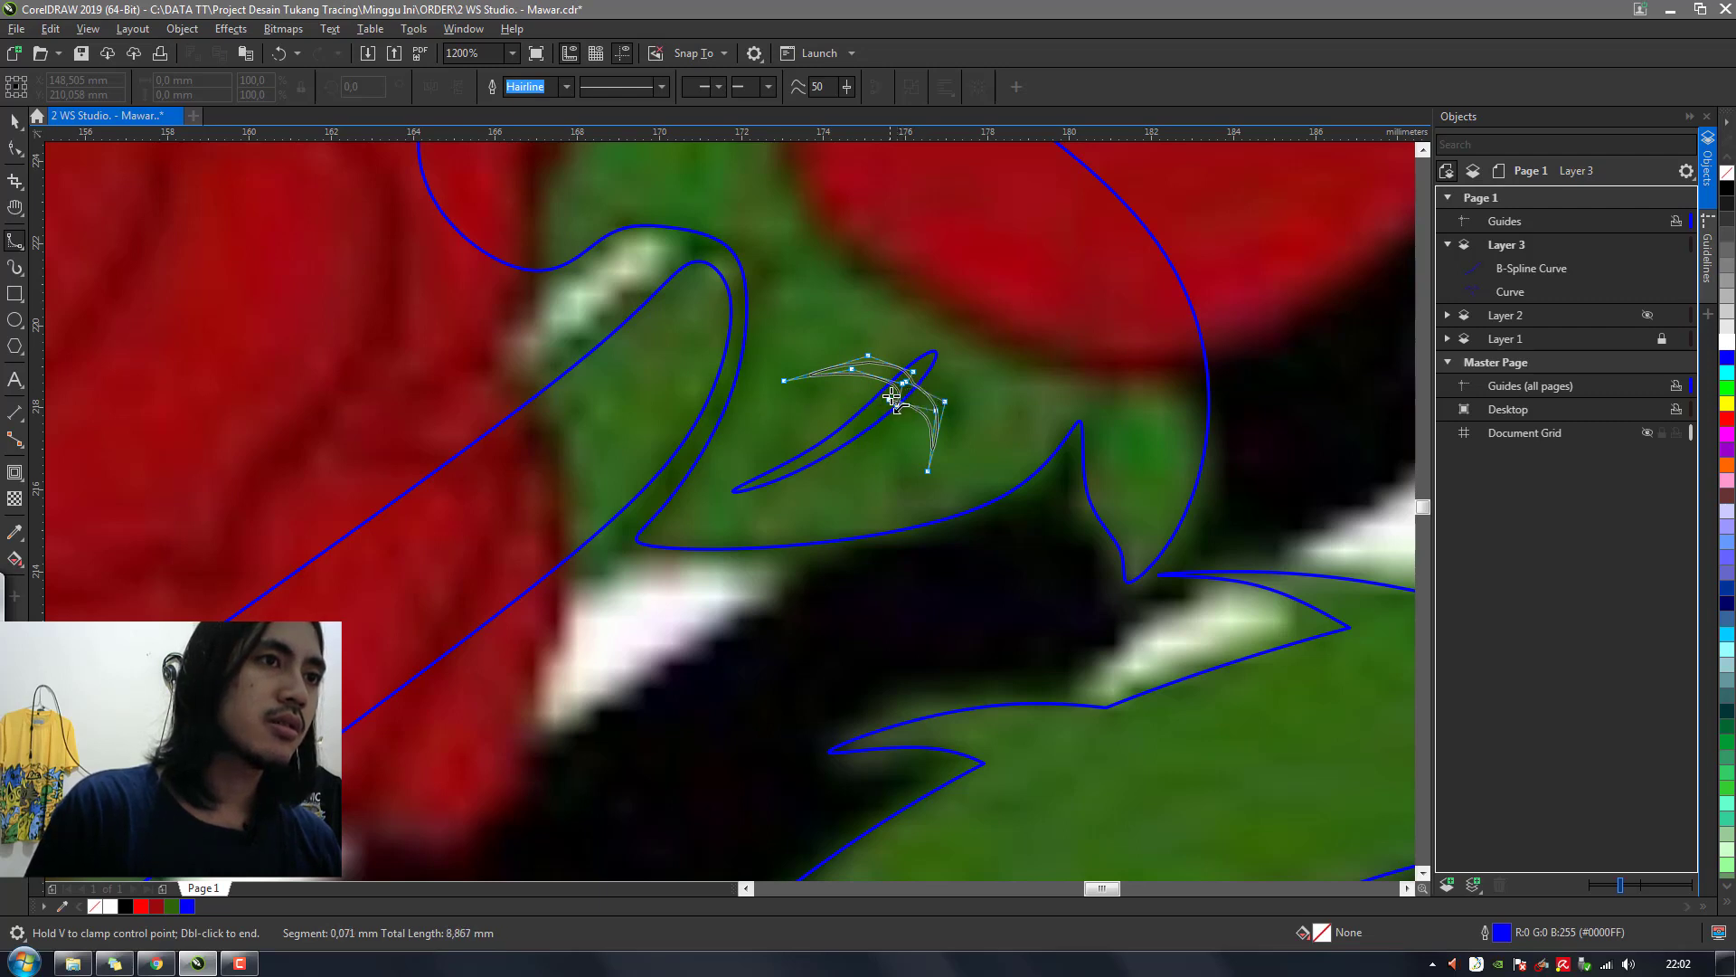
{"action": "left_click", "coordinate": [892, 396]}
Draw a second curved side vein with pointed ends across the middle of the same main vein, below the first one
{"action": "left_click", "coordinate": [767, 427]}
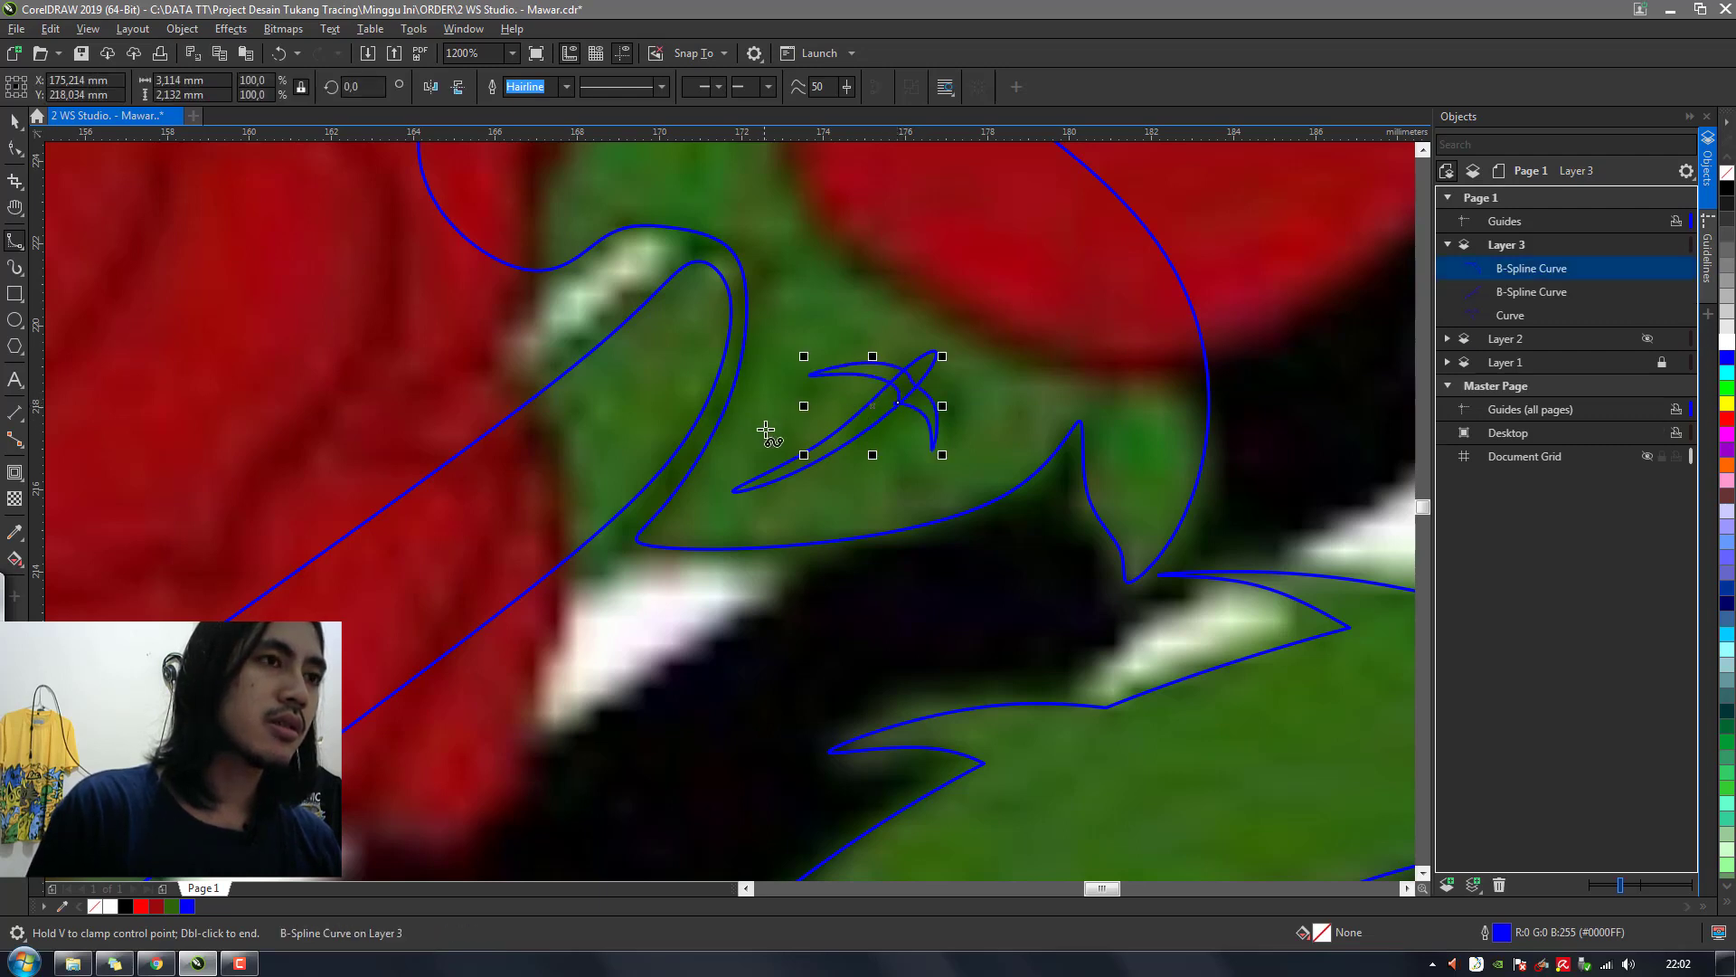
{"action": "left_click", "coordinate": [833, 411]}
{"action": "double_click", "coordinate": [875, 425]}
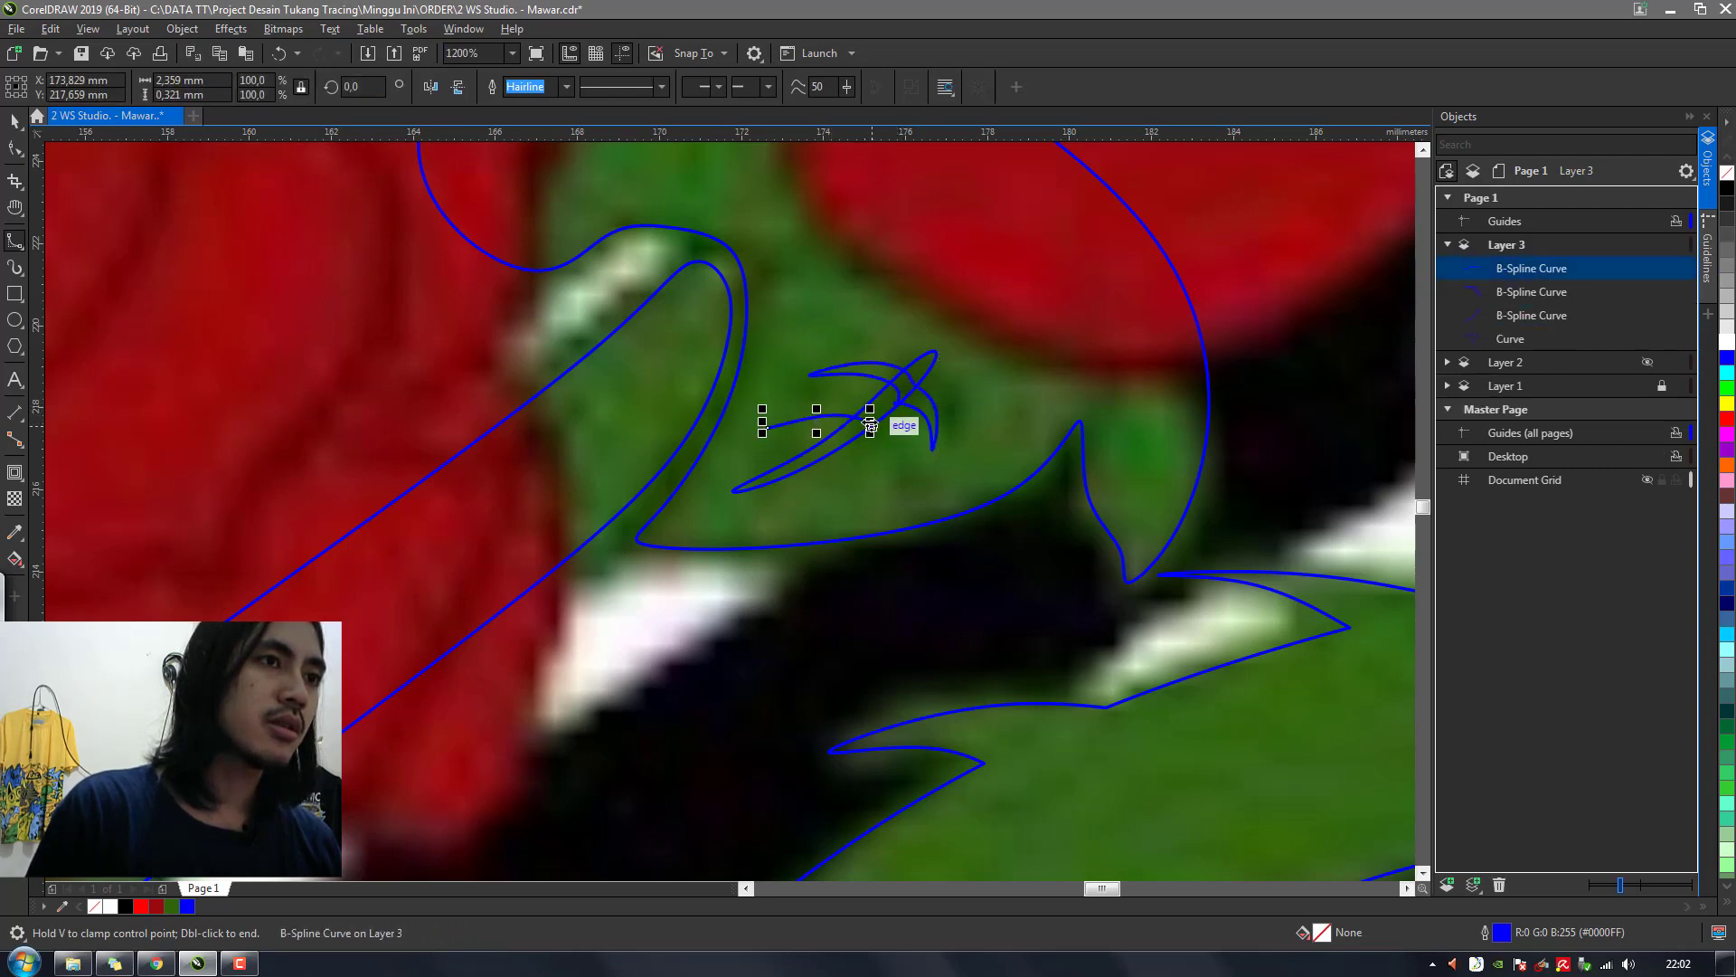
{"action": "left_click", "coordinate": [869, 425]}
{"action": "left_click", "coordinate": [867, 513]}
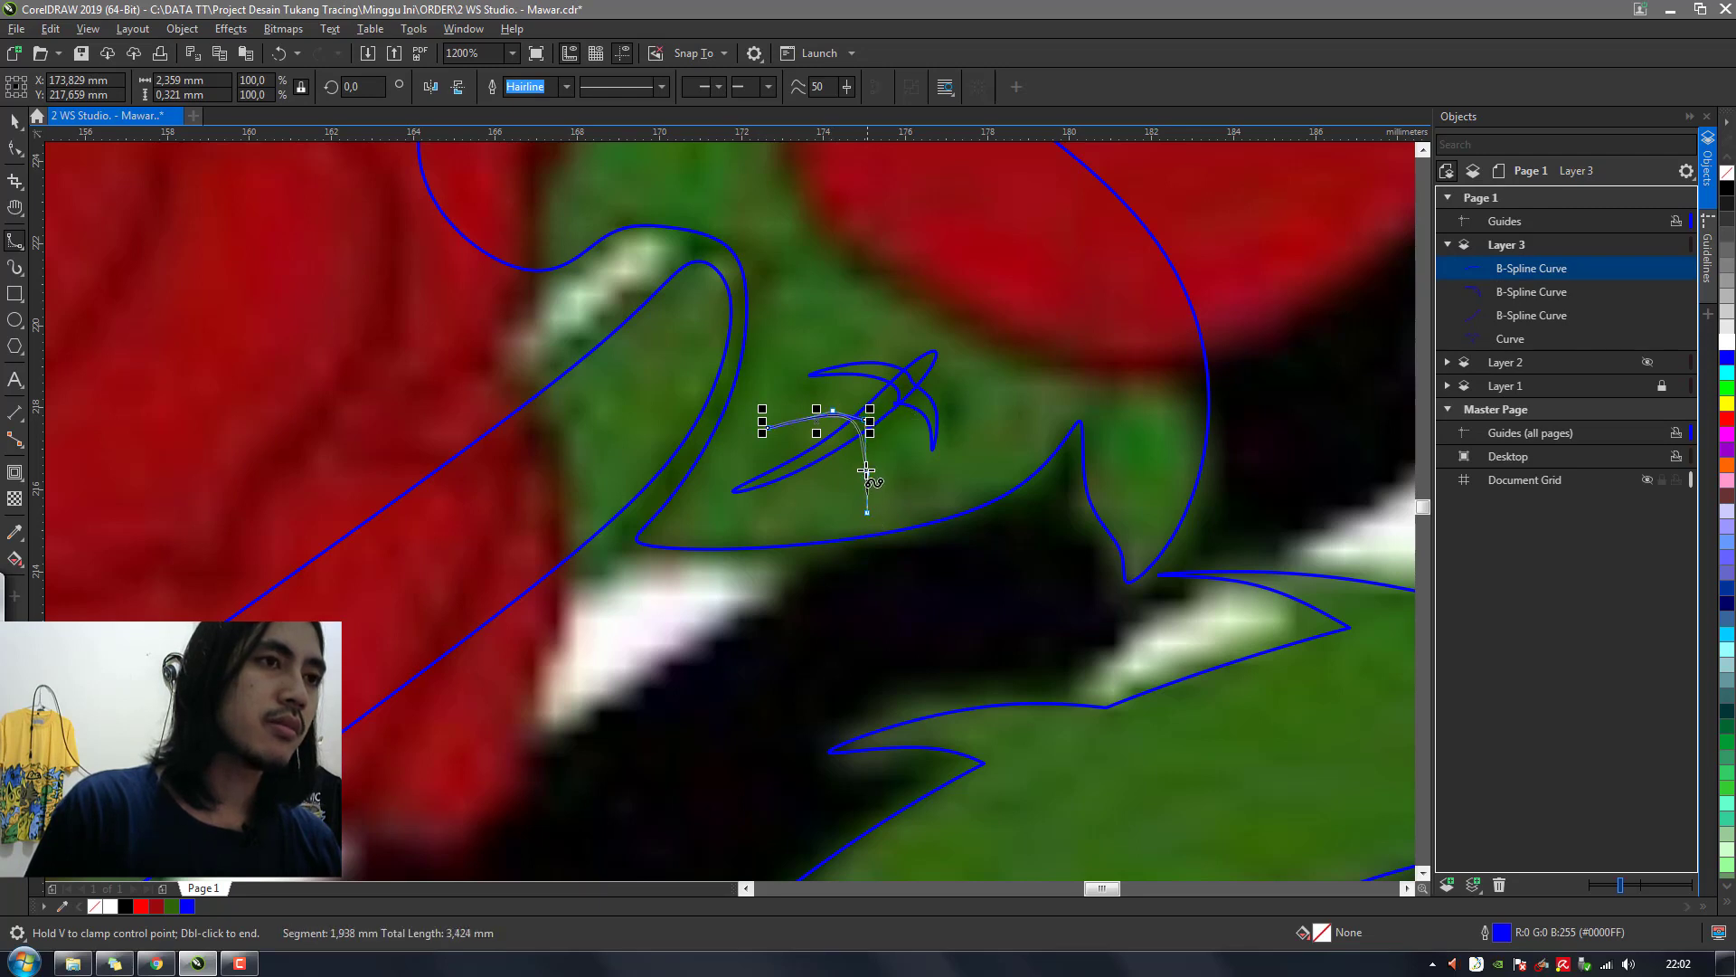
{"action": "left_click", "coordinate": [863, 464]}
{"action": "left_click", "coordinate": [848, 427]}
{"action": "left_click", "coordinate": [818, 421]}
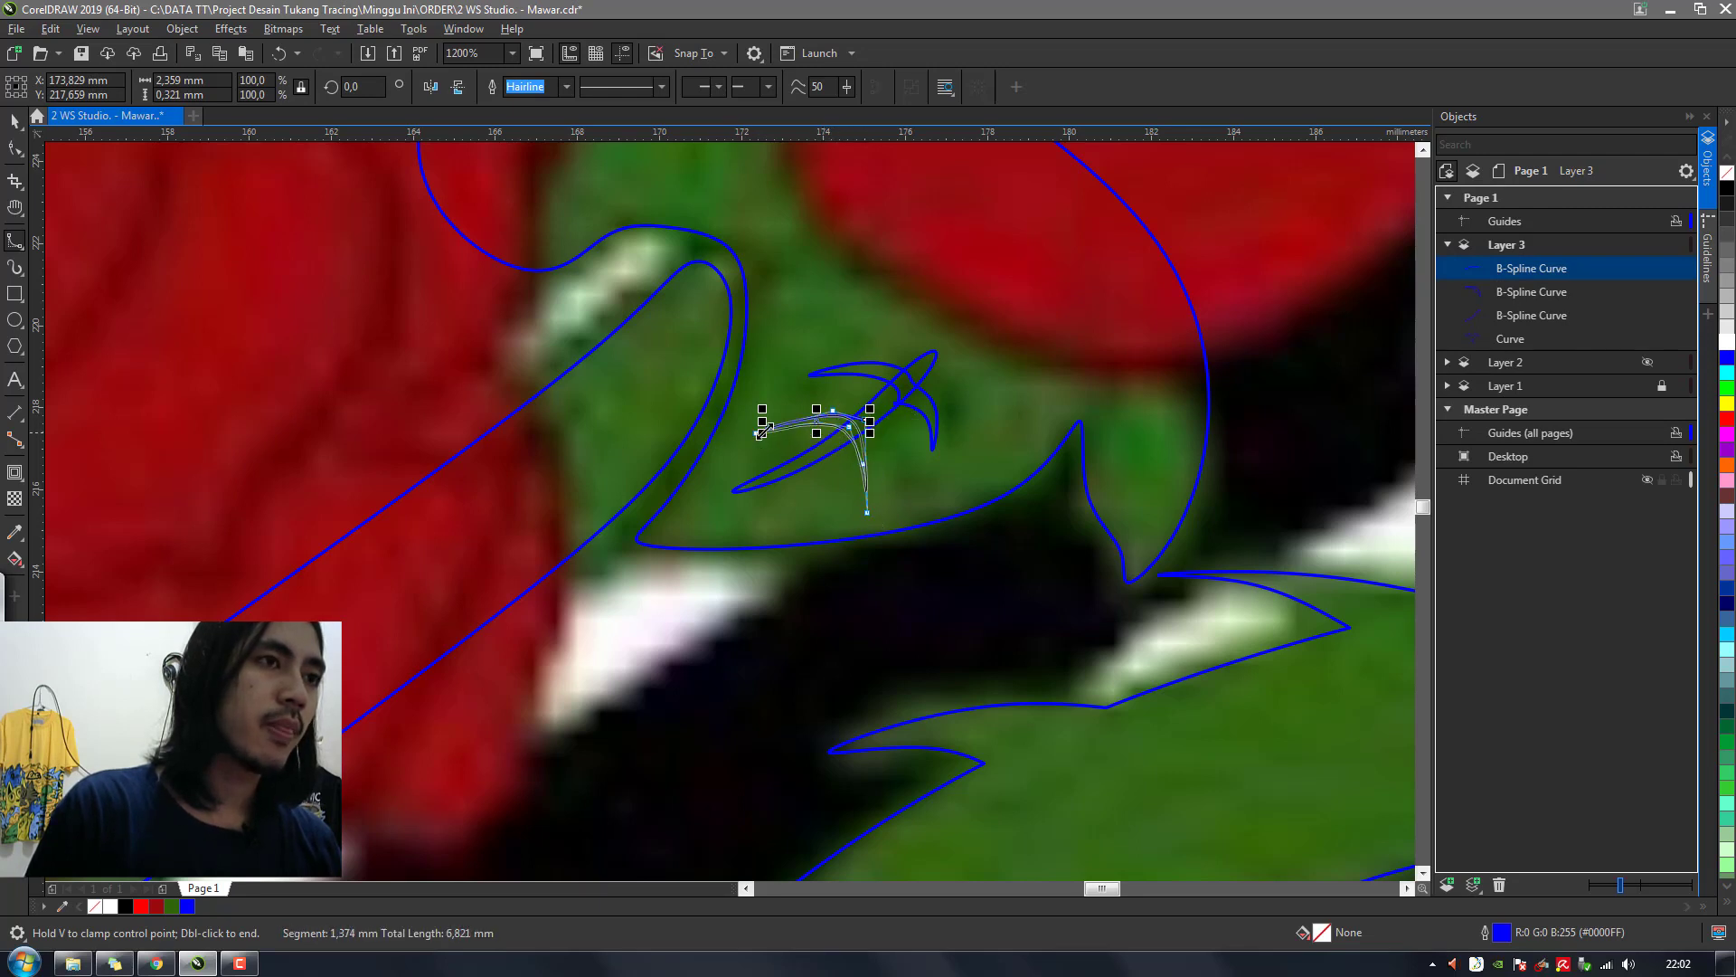
{"action": "left_click", "coordinate": [759, 433]}
Weld the main vein and its two side veins into one curve and fill it with black
{"action": "key", "text": "space"}
{"action": "scroll", "coordinate": [889, 449], "scroll_direction": "down", "scroll_amount": 1}
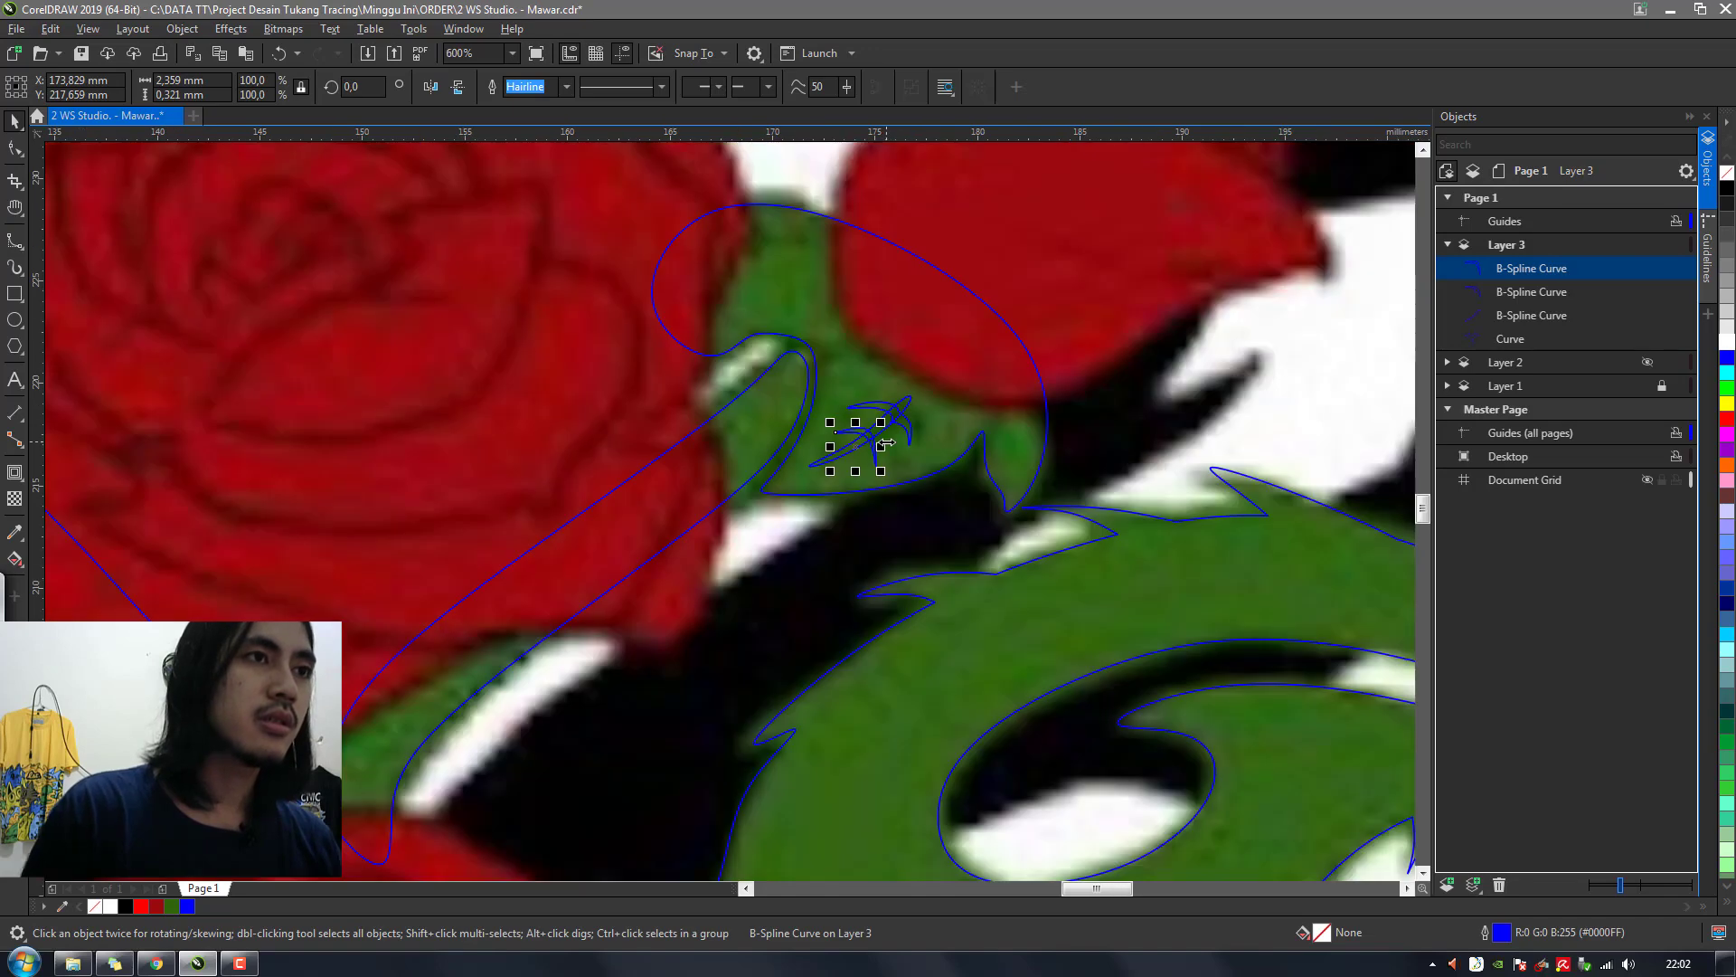
{"action": "left_click_drag", "start_coordinate": [1143, 313], "coordinate": [764, 527]}
{"action": "left_click", "coordinate": [540, 88]}
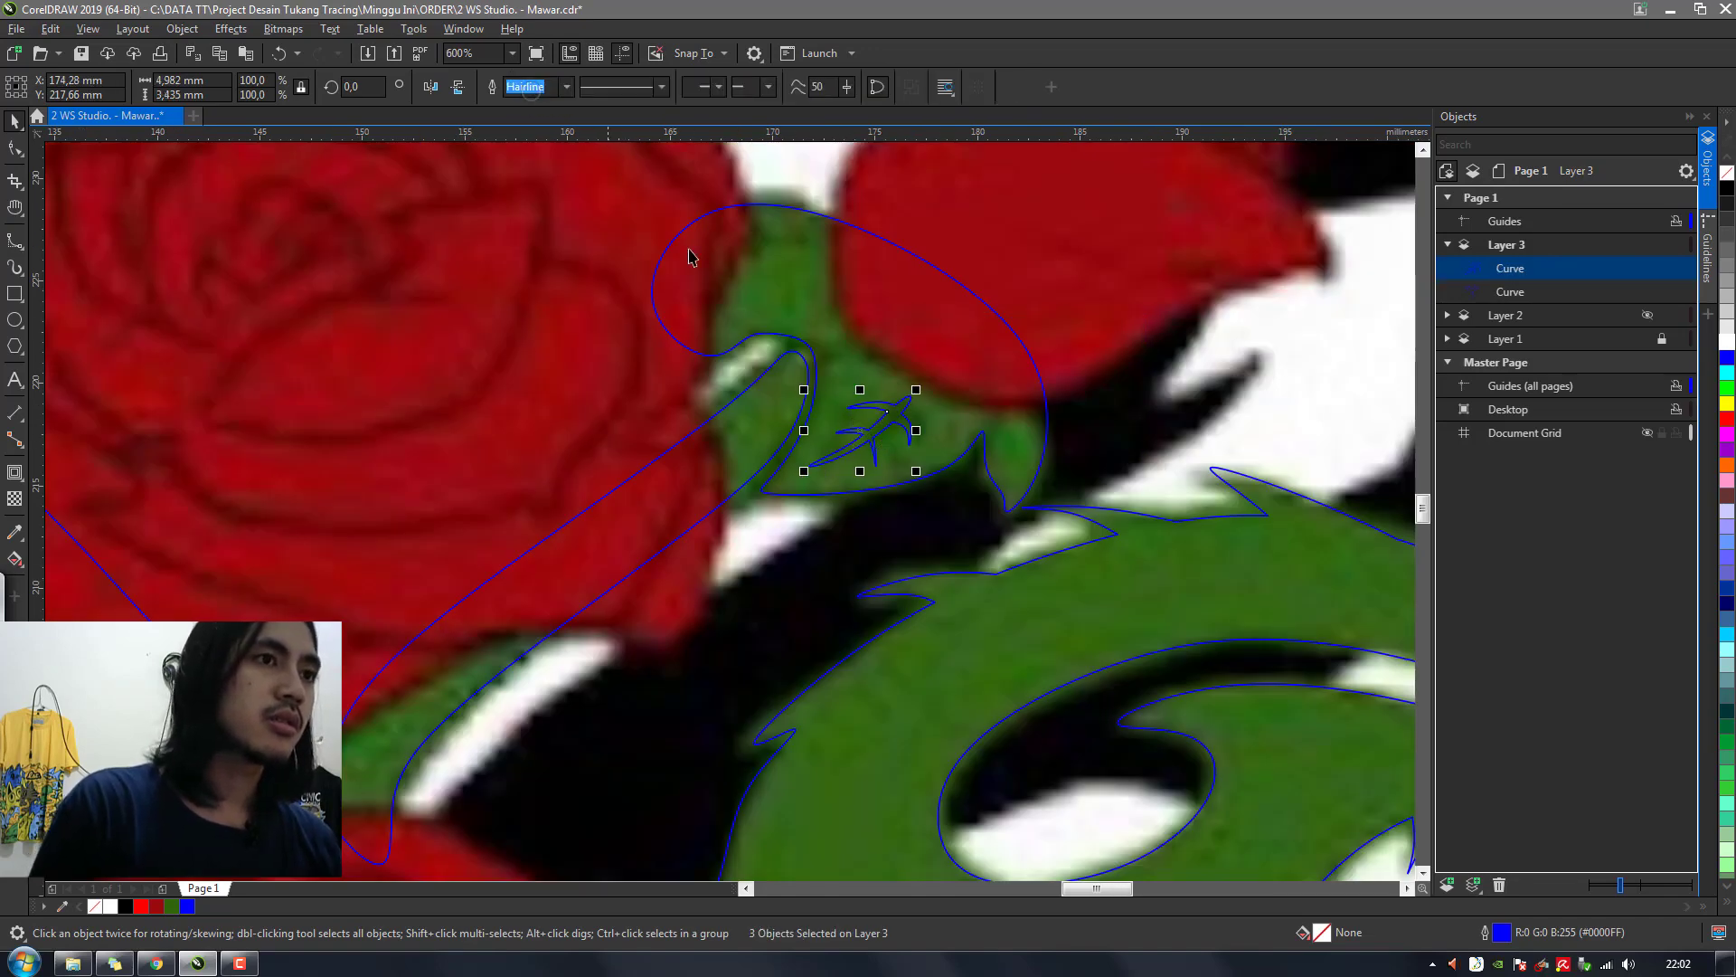
{"action": "left_click", "coordinate": [125, 906]}
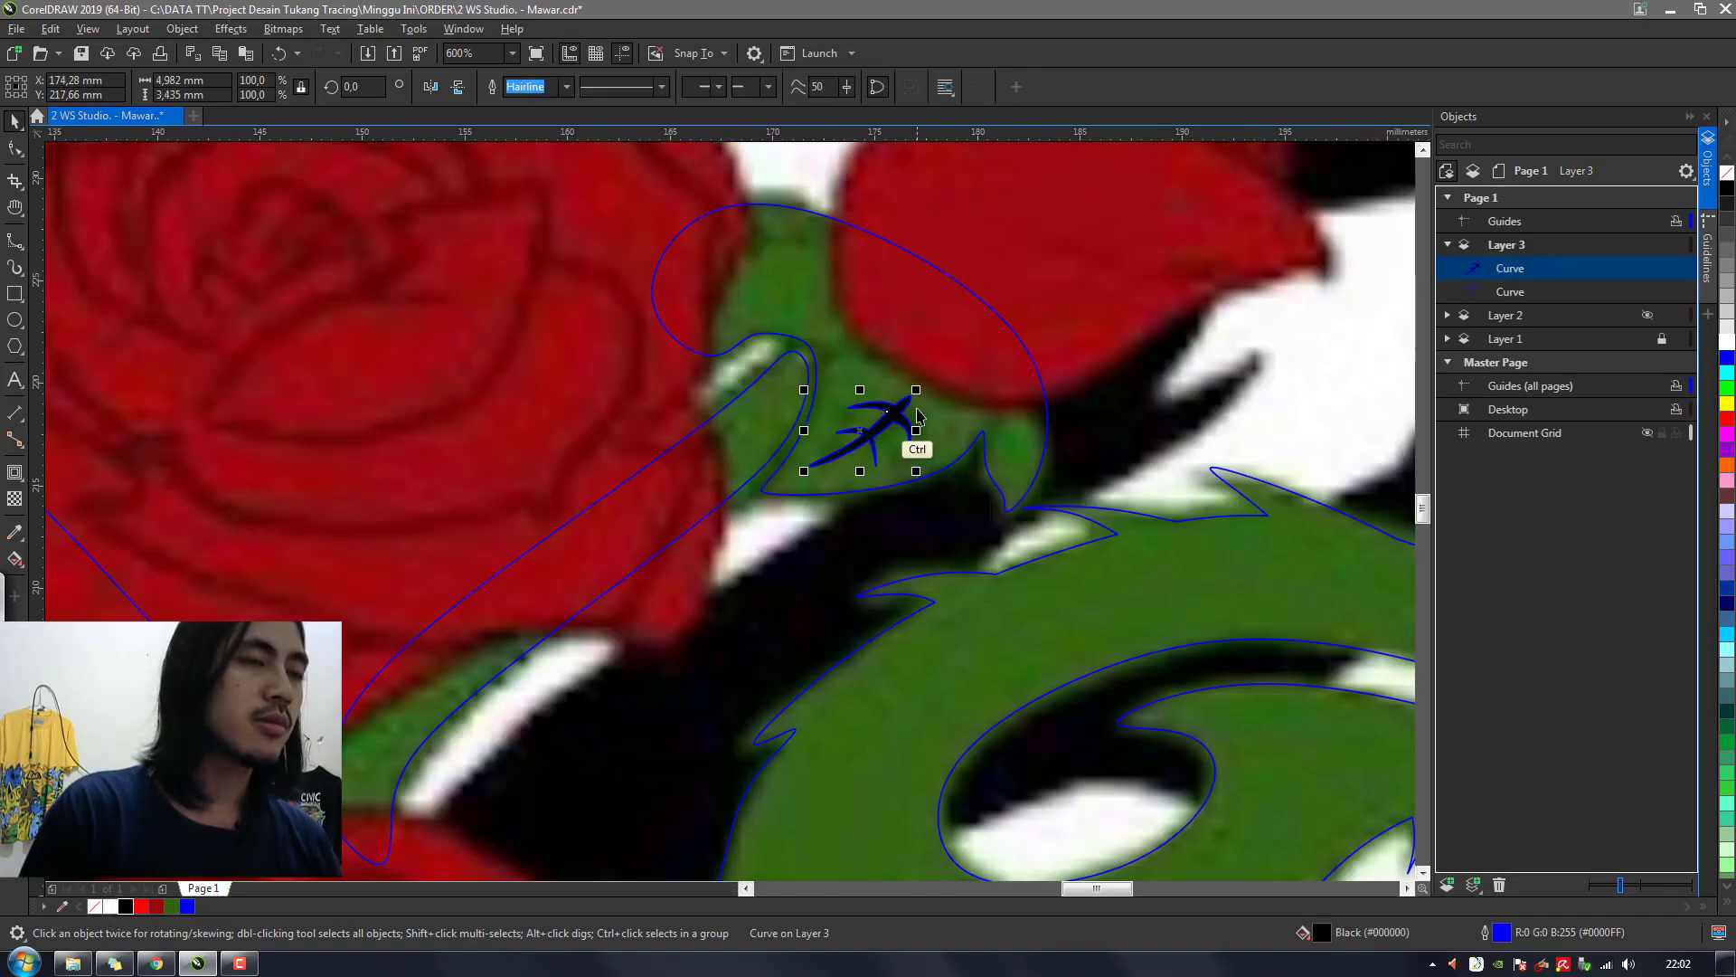
Copy the black vein onto the leaf between the large rose and the right rosebud, and mirror the copy vertically
{"action": "key", "text": "ctrl+c"}
{"action": "key", "text": "ctrl+v"}
{"action": "left_click_drag", "start_coordinate": [917, 416], "coordinate": [805, 249]}
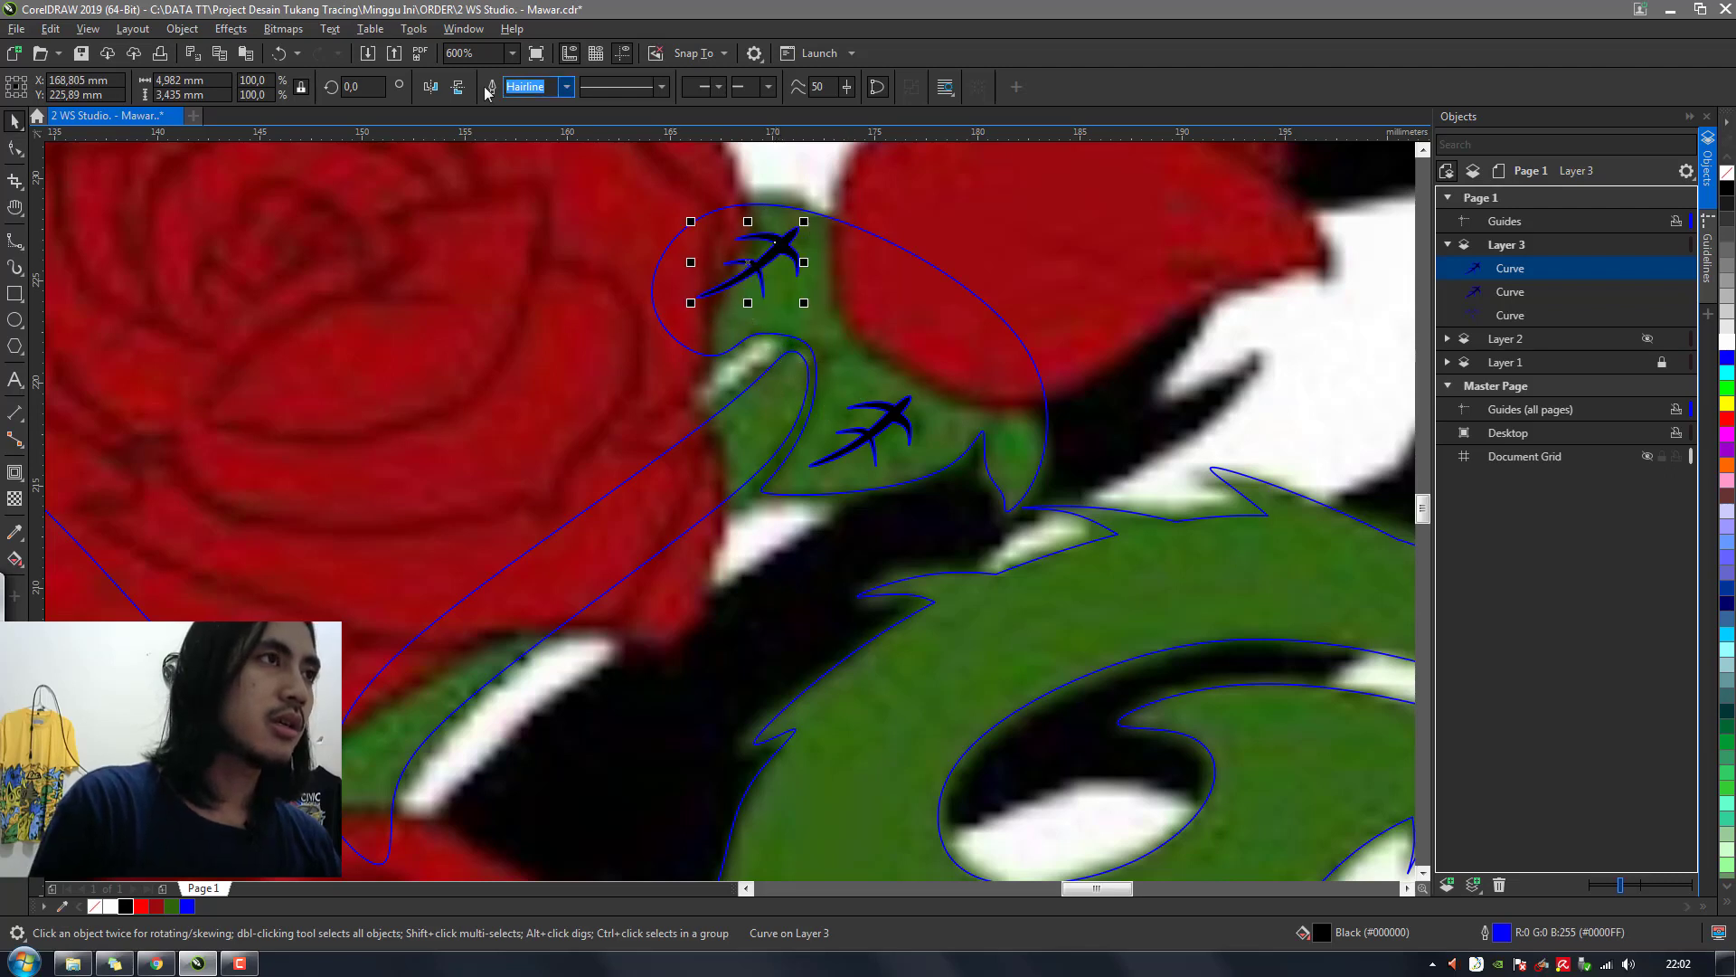
{"action": "left_click", "coordinate": [459, 90]}
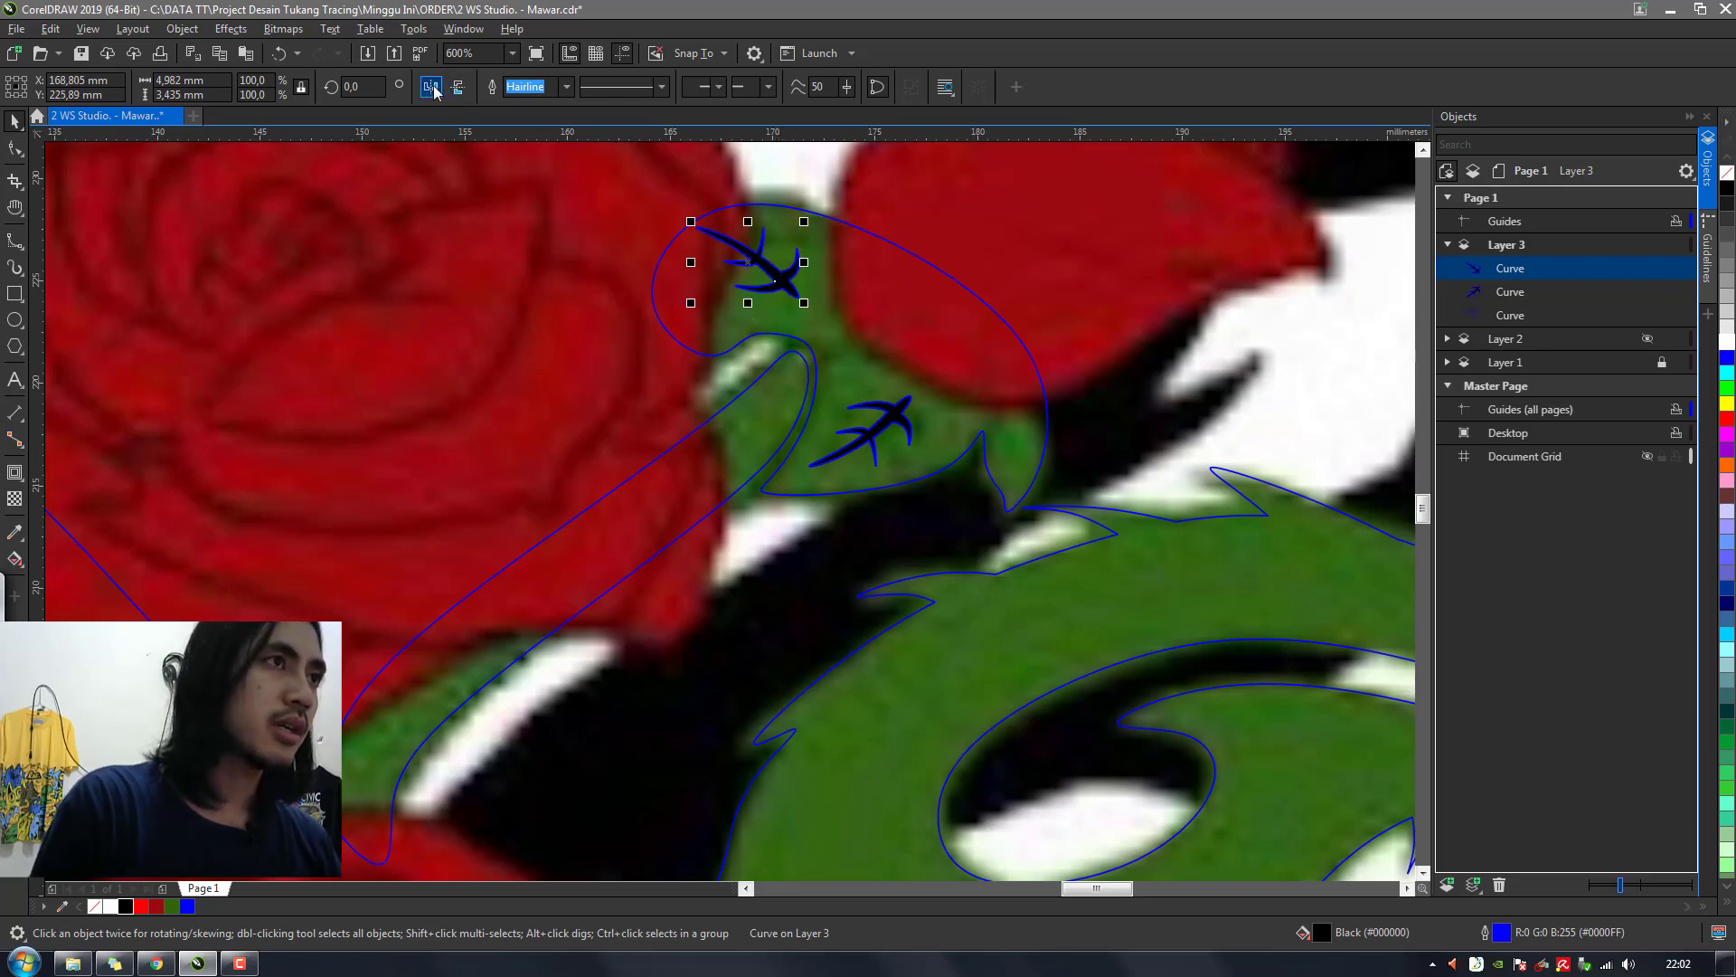
{"action": "left_click", "coordinate": [430, 87]}
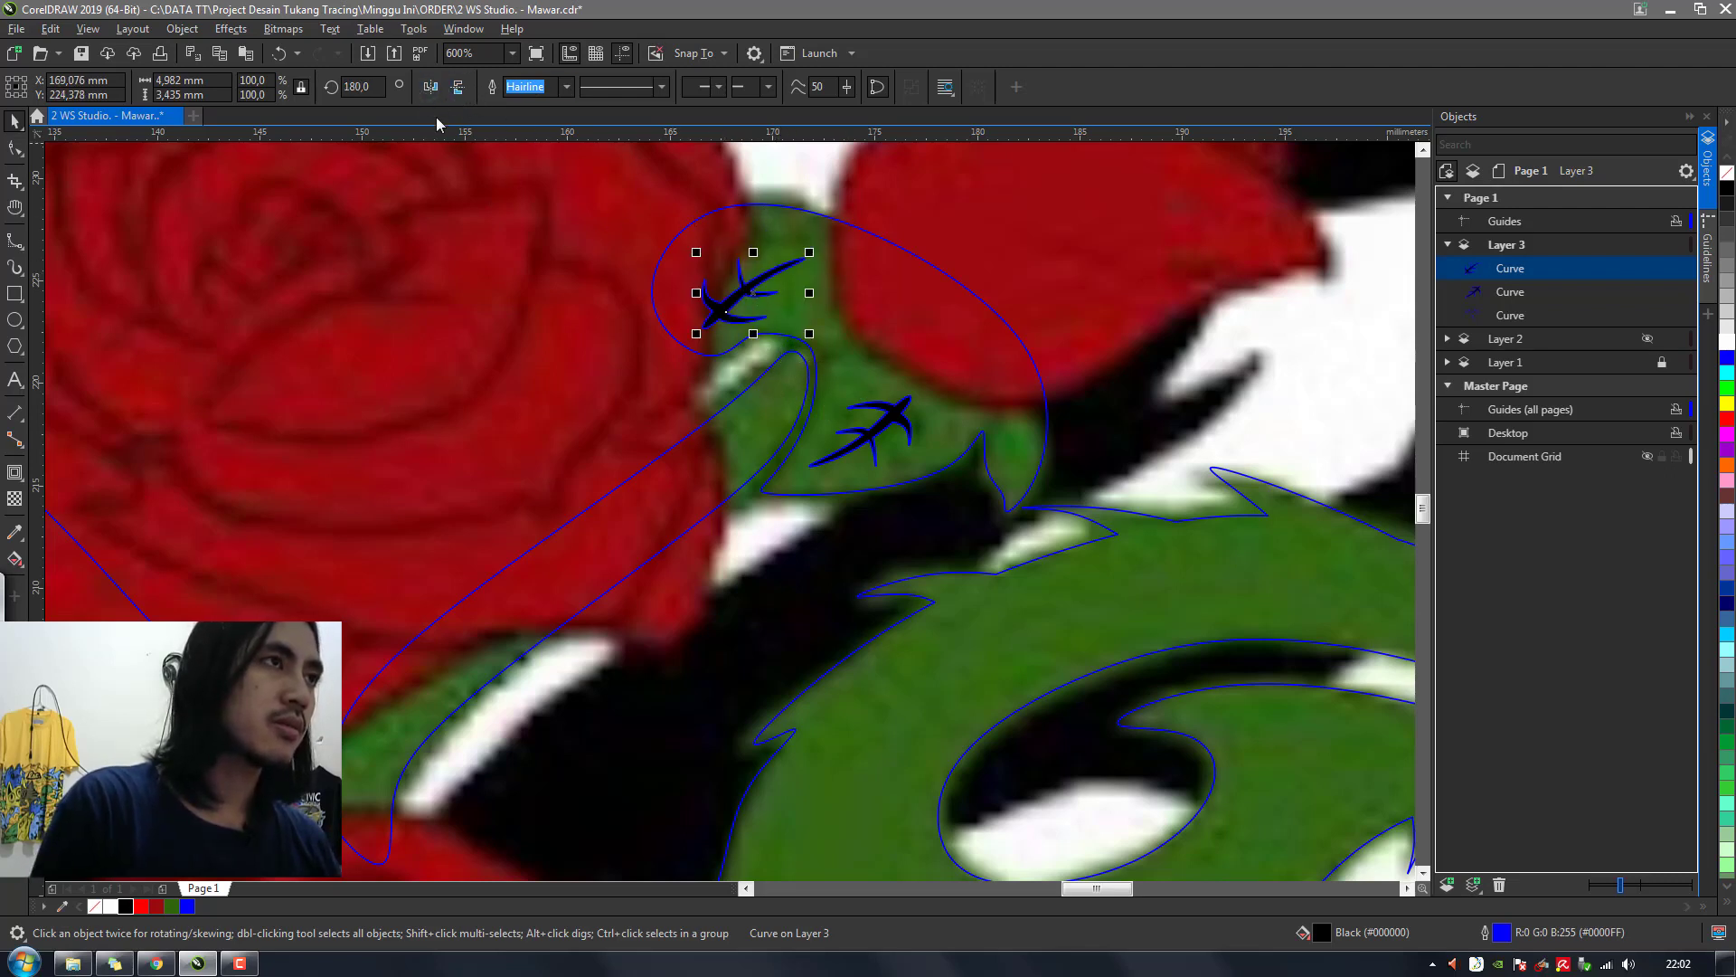
{"action": "left_click", "coordinate": [429, 94]}
Rotate the mirrored vein copy counterclockwise by about 65° to follow the upper leaf, and deselect it
{"action": "left_click", "coordinate": [793, 312]}
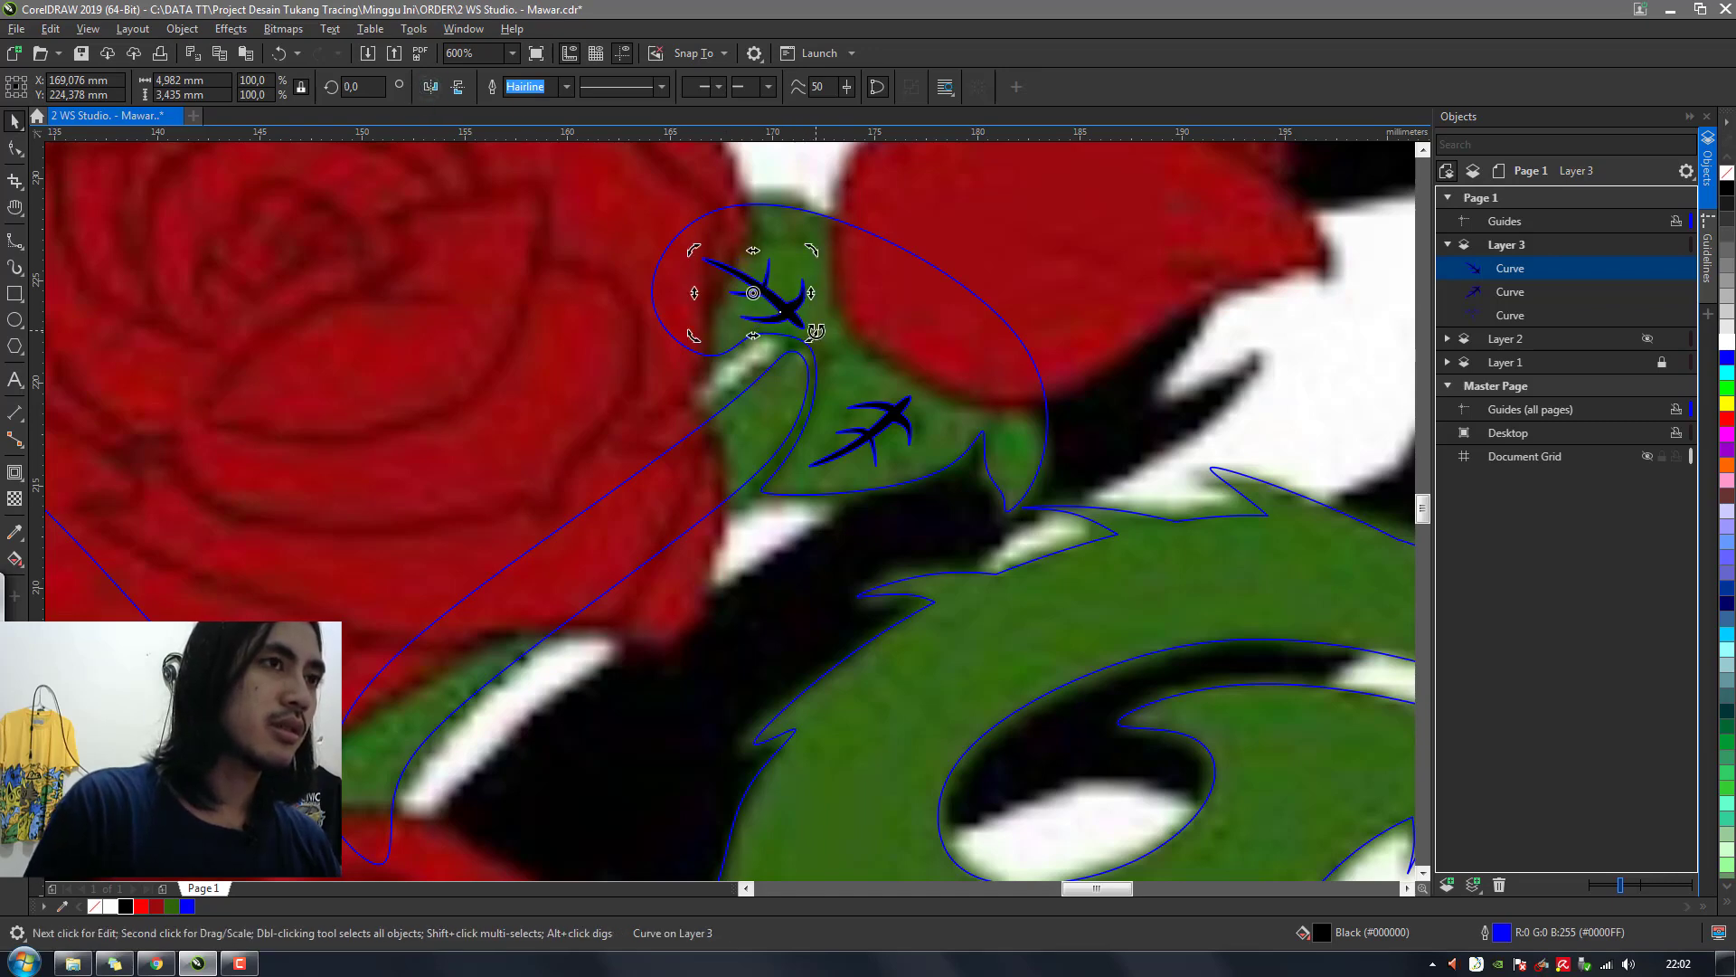
{"action": "left_click_drag", "start_coordinate": [809, 334], "coordinate": [775, 255]}
{"action": "left_click", "coordinate": [957, 191]}
{"action": "left_click", "coordinate": [1114, 340]}
Draw a thin pointed B-spline main vein, about 0.4 × 4.3 mm, down the small leaf tip beneath the right rosebud
{"action": "scroll", "coordinate": [983, 479], "scroll_direction": "down", "scroll_amount": 2}
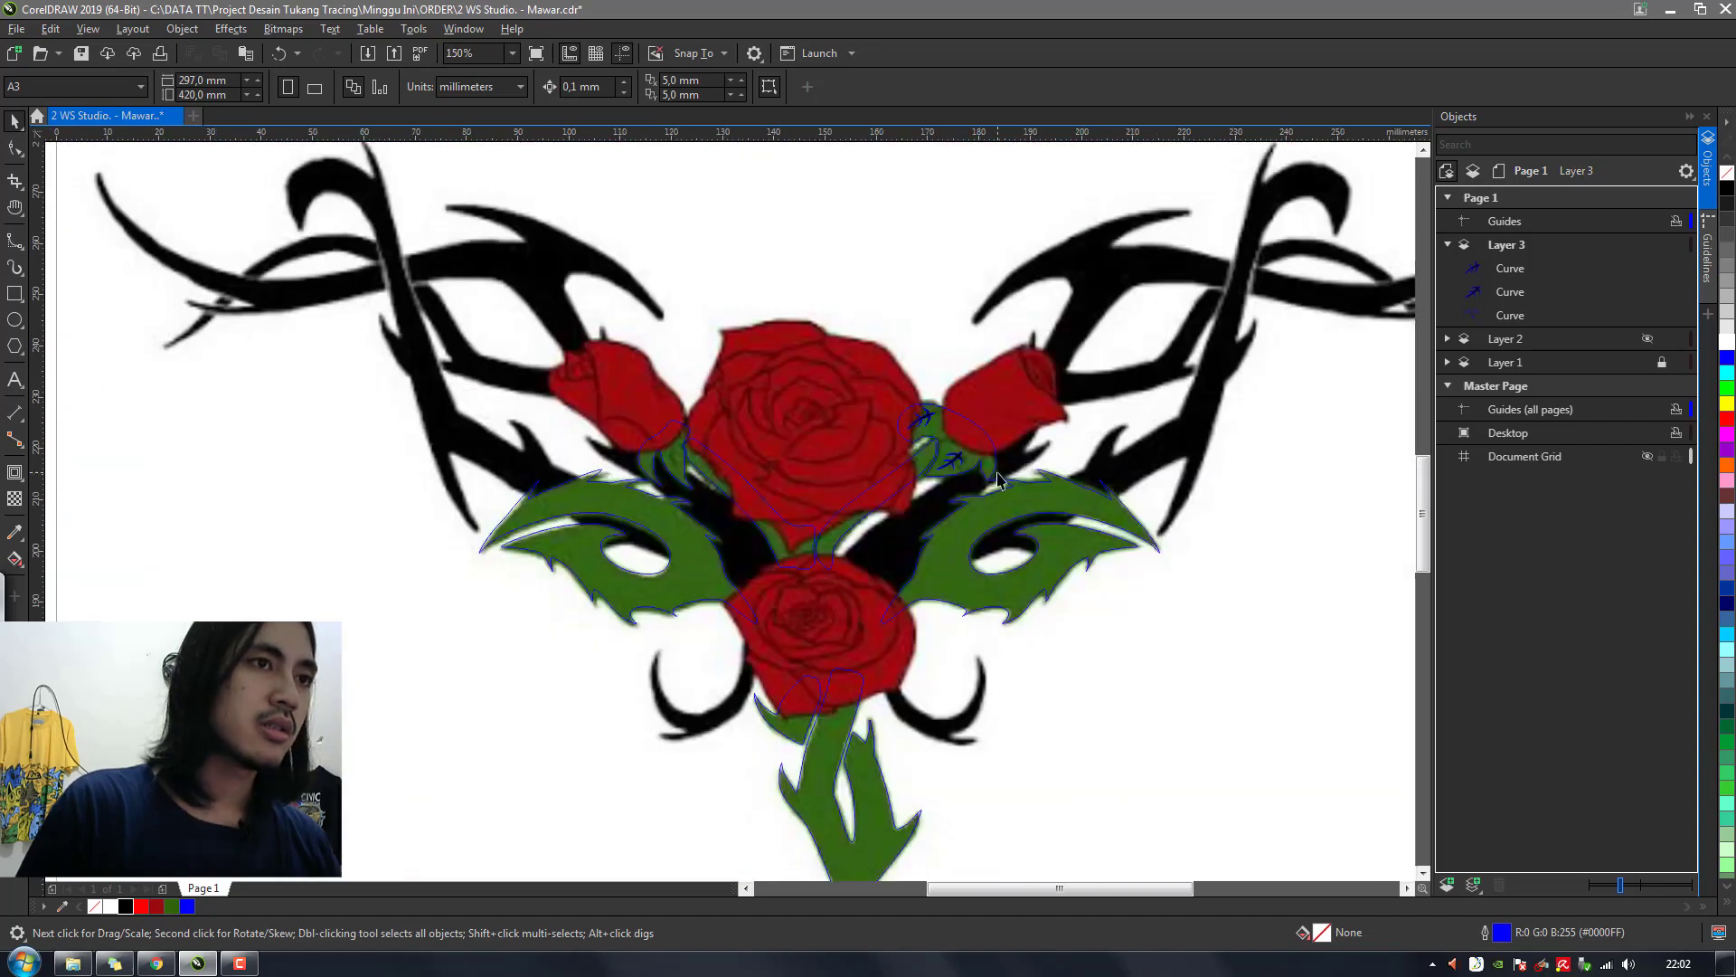
{"action": "scroll", "coordinate": [997, 477], "scroll_direction": "up", "scroll_amount": 3}
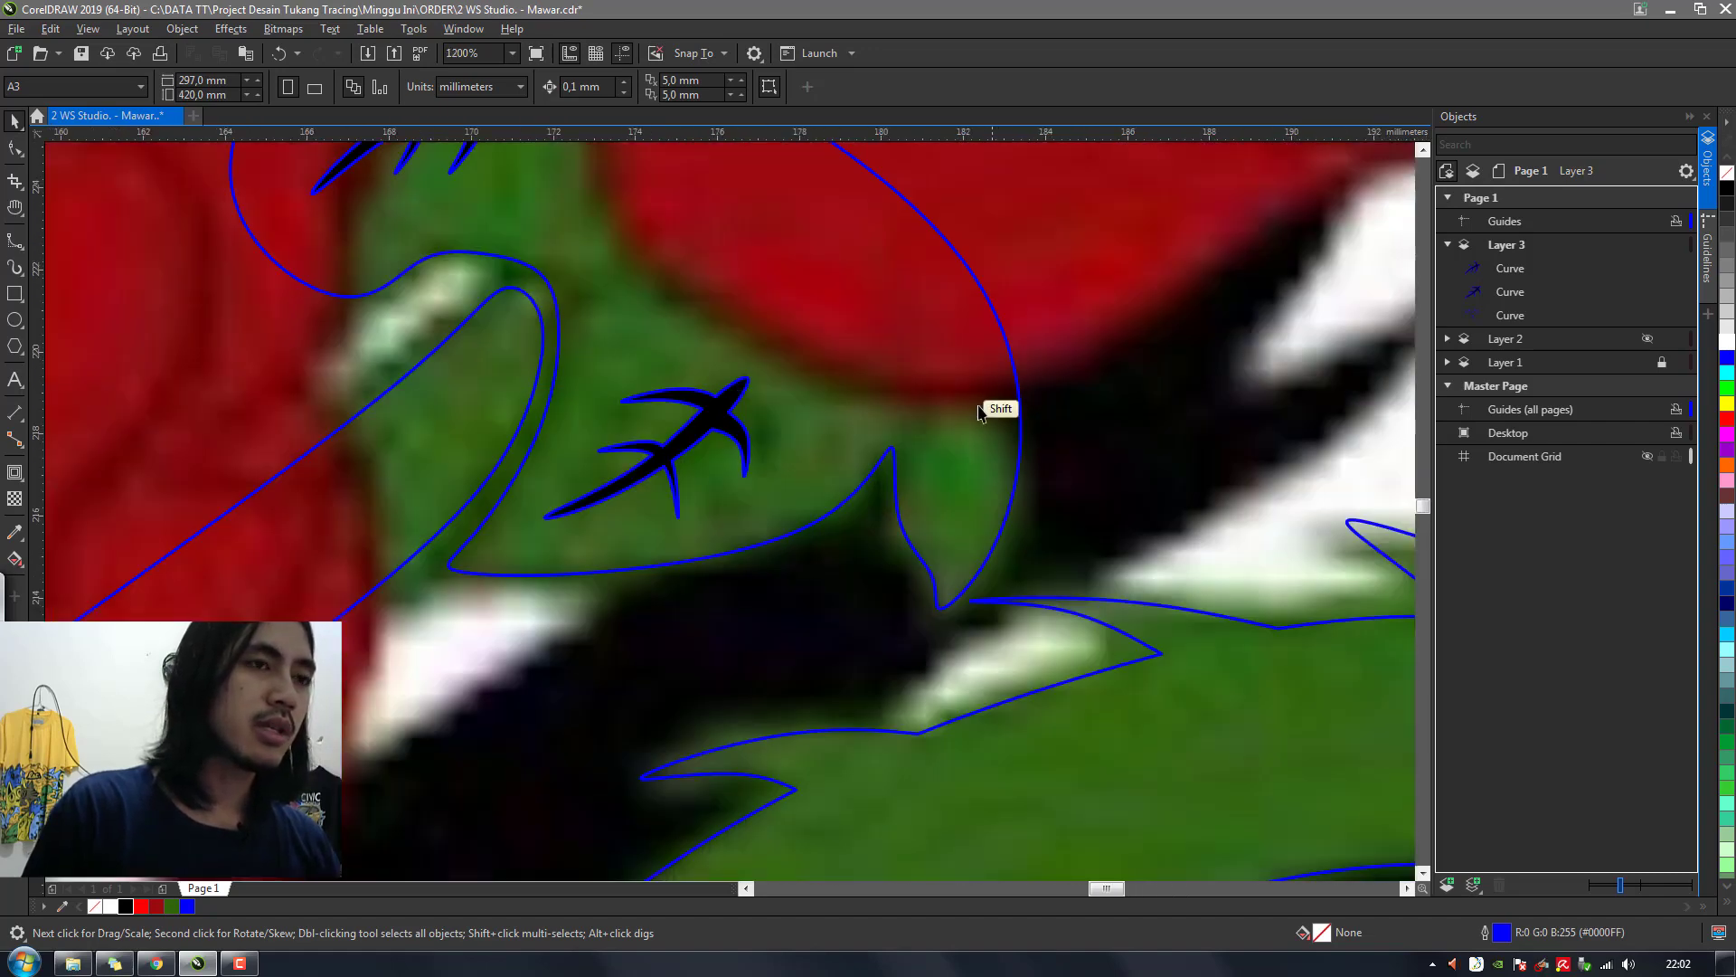
{"action": "key", "text": "space"}
{"action": "scroll", "coordinate": [967, 523], "scroll_direction": "up", "scroll_amount": 1}
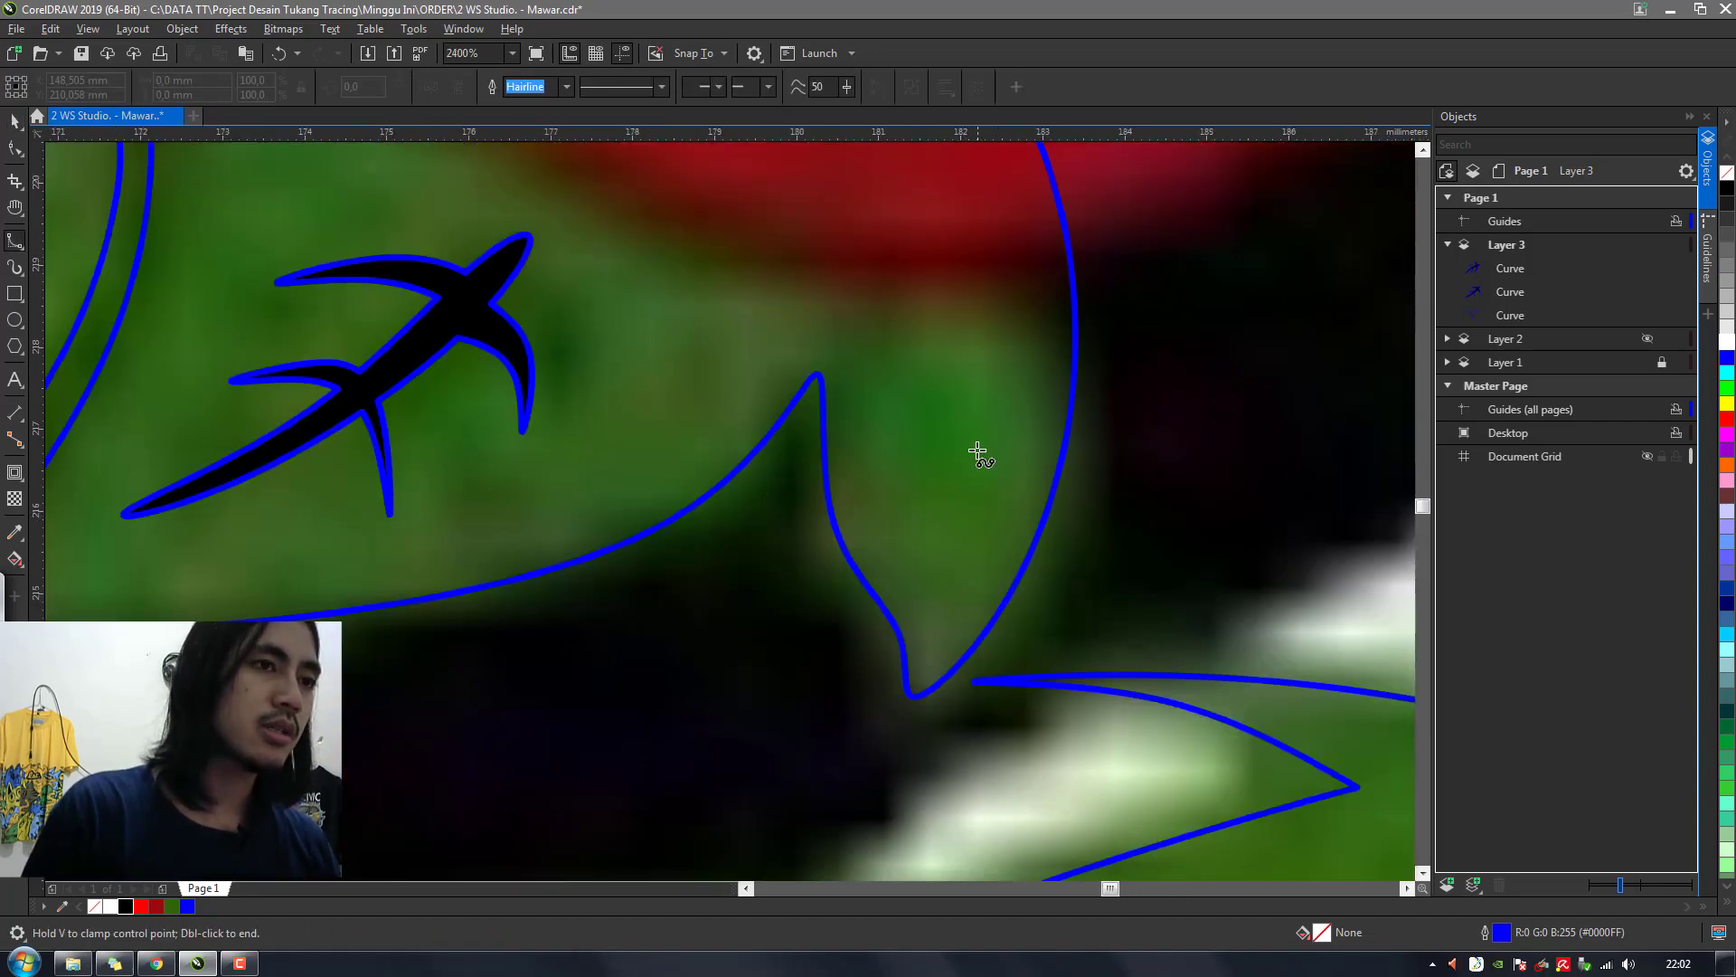
{"action": "left_click", "coordinate": [942, 603]}
{"action": "left_click", "coordinate": [956, 382]}
{"action": "left_click", "coordinate": [933, 246]}
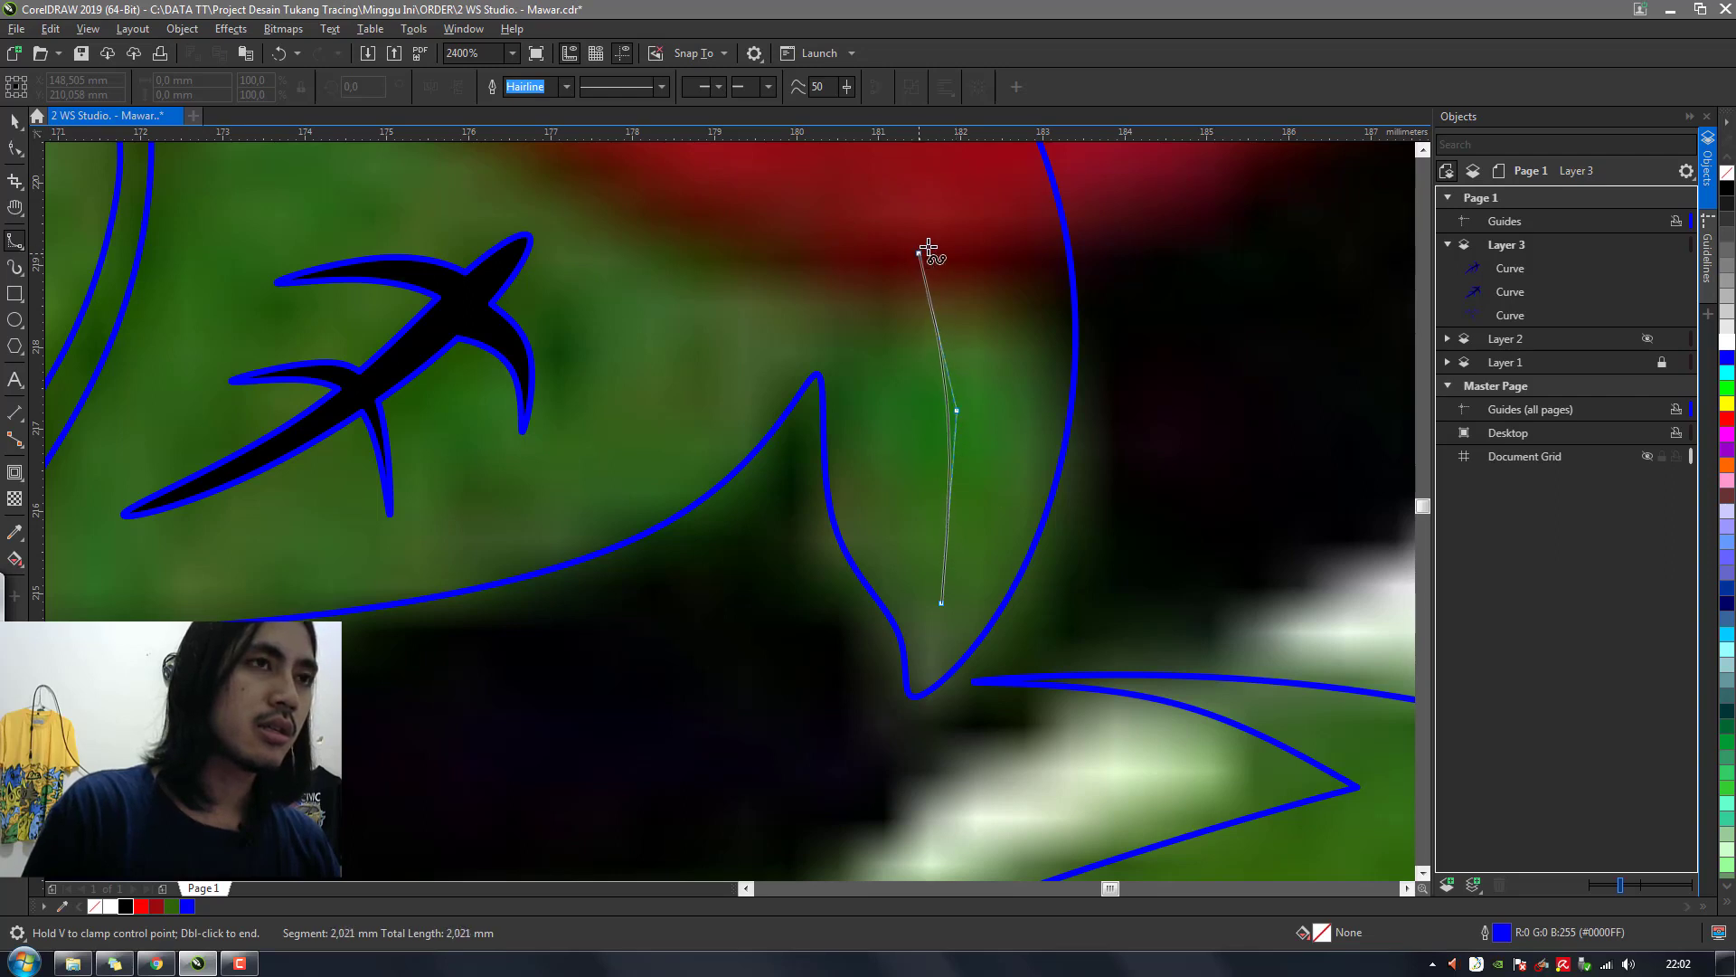
{"action": "left_click", "coordinate": [918, 253]}
{"action": "left_click", "coordinate": [962, 418]}
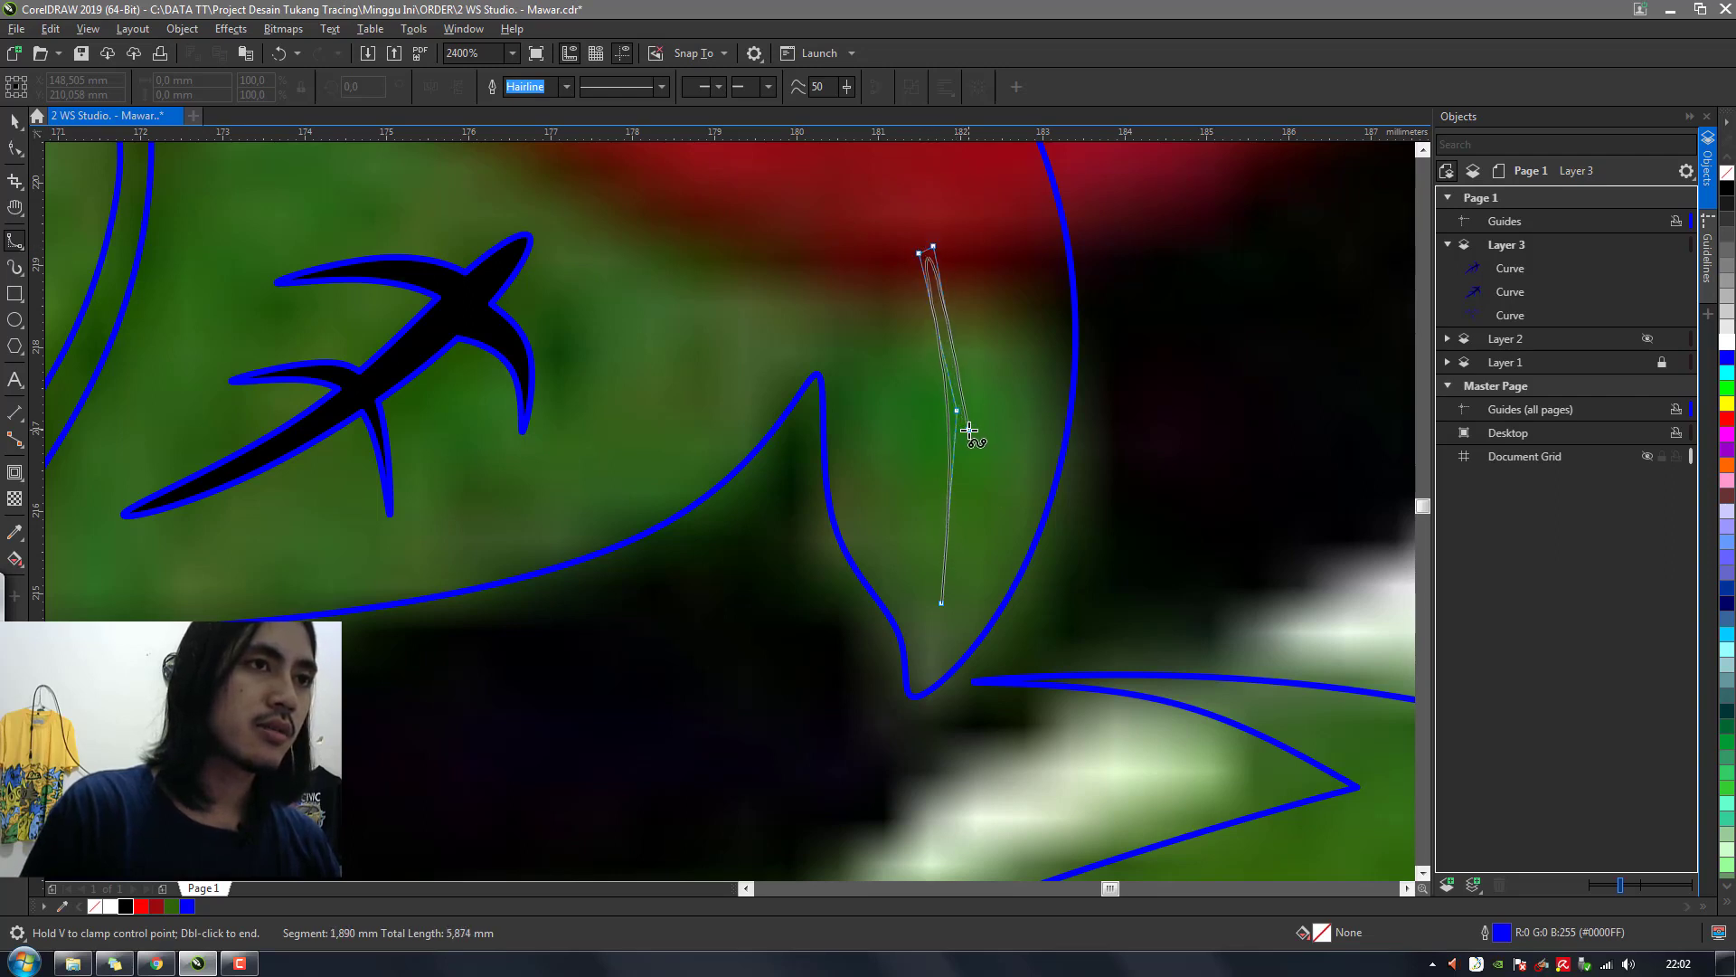
{"action": "left_click", "coordinate": [941, 605]}
Draw two short curved side veins across the small leaf's main vein, one at its middle and one higher up
{"action": "left_click", "coordinate": [955, 459]}
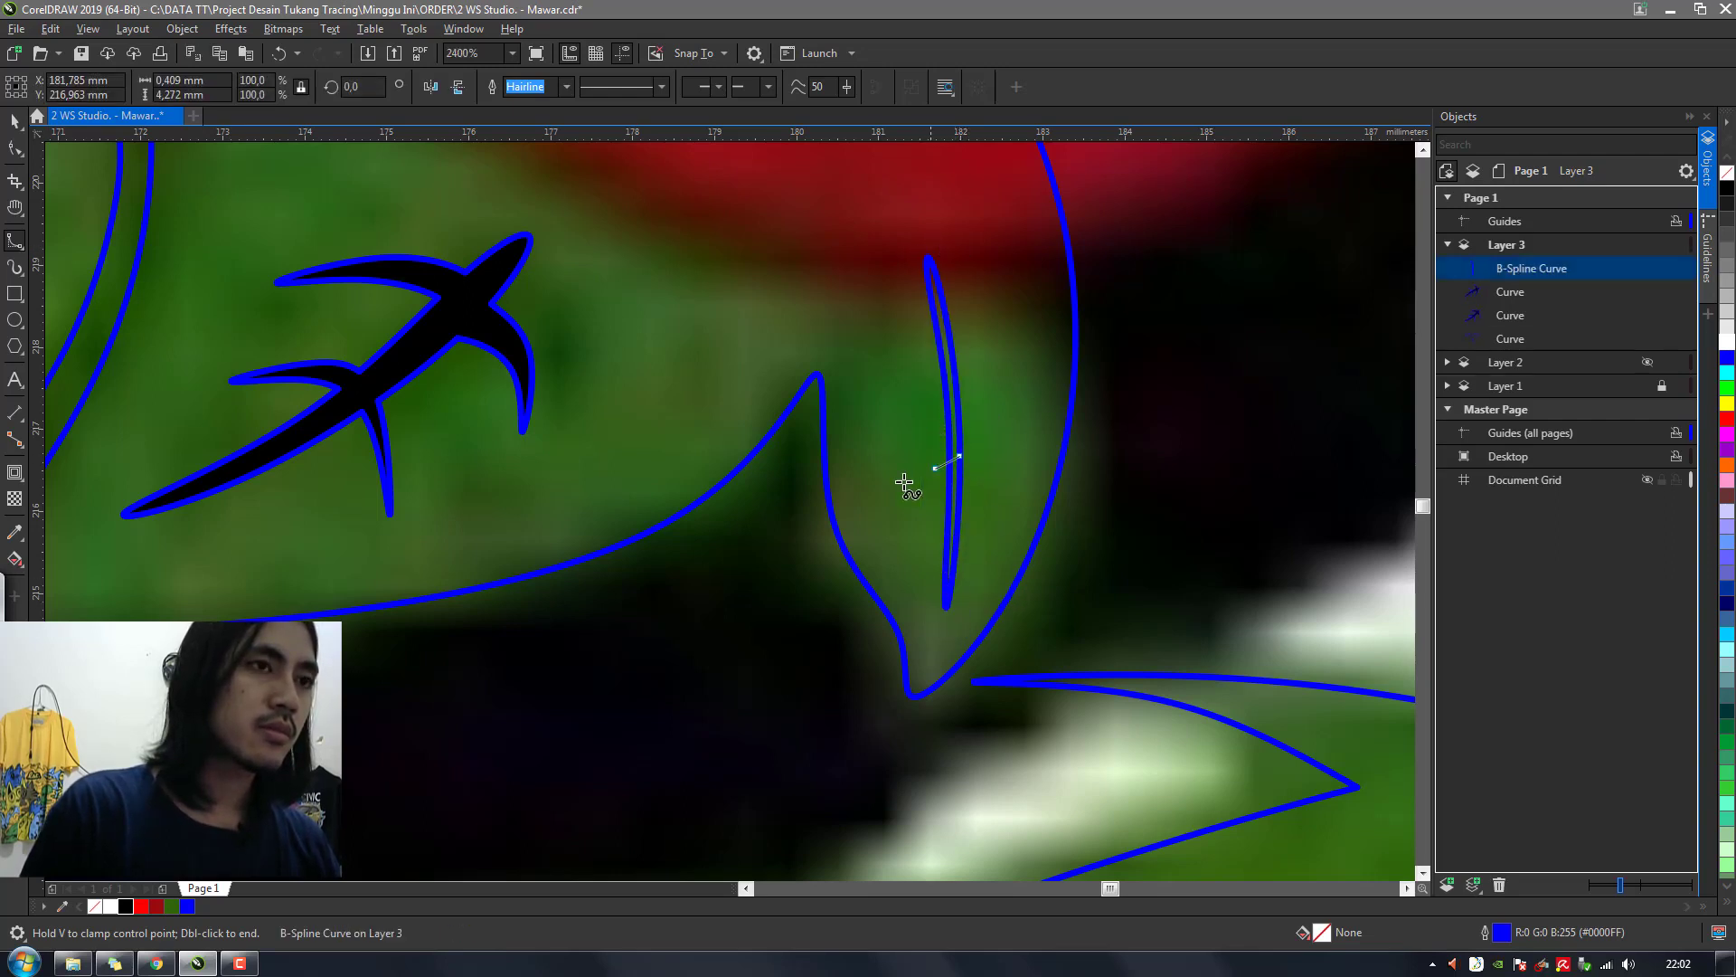
{"action": "left_click", "coordinate": [954, 469]}
{"action": "double_click", "coordinate": [977, 459]}
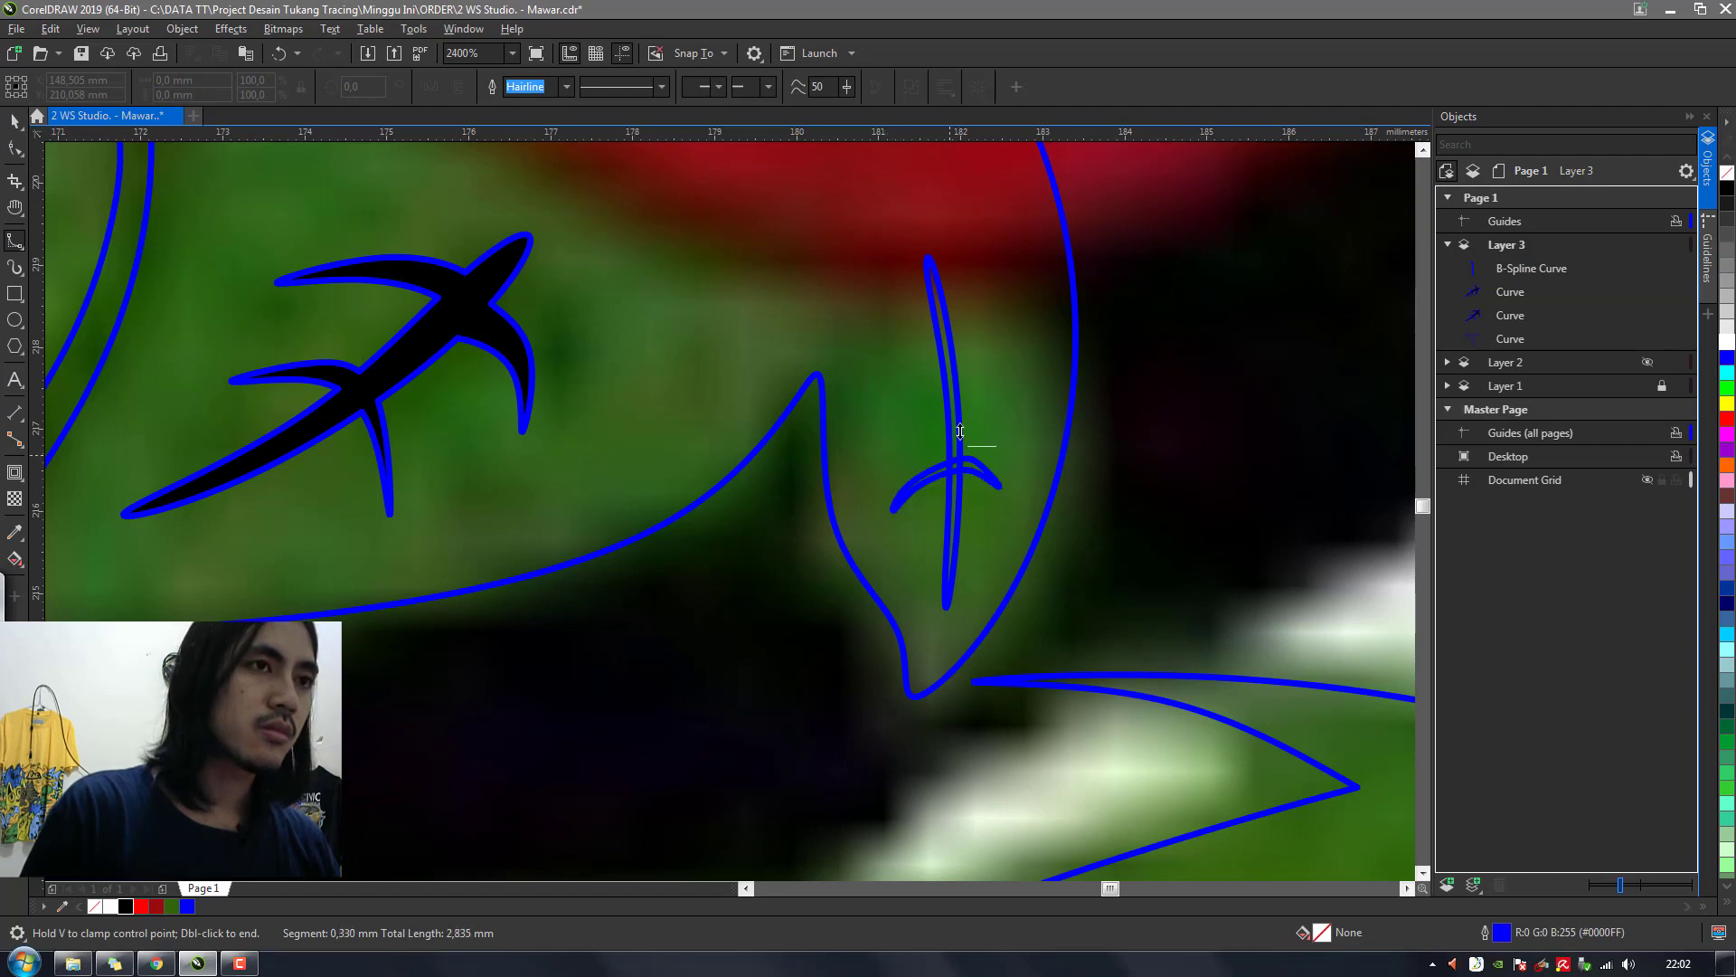
{"action": "left_click", "coordinate": [955, 368]}
{"action": "left_click", "coordinate": [912, 382]}
{"action": "left_click", "coordinate": [875, 449]}
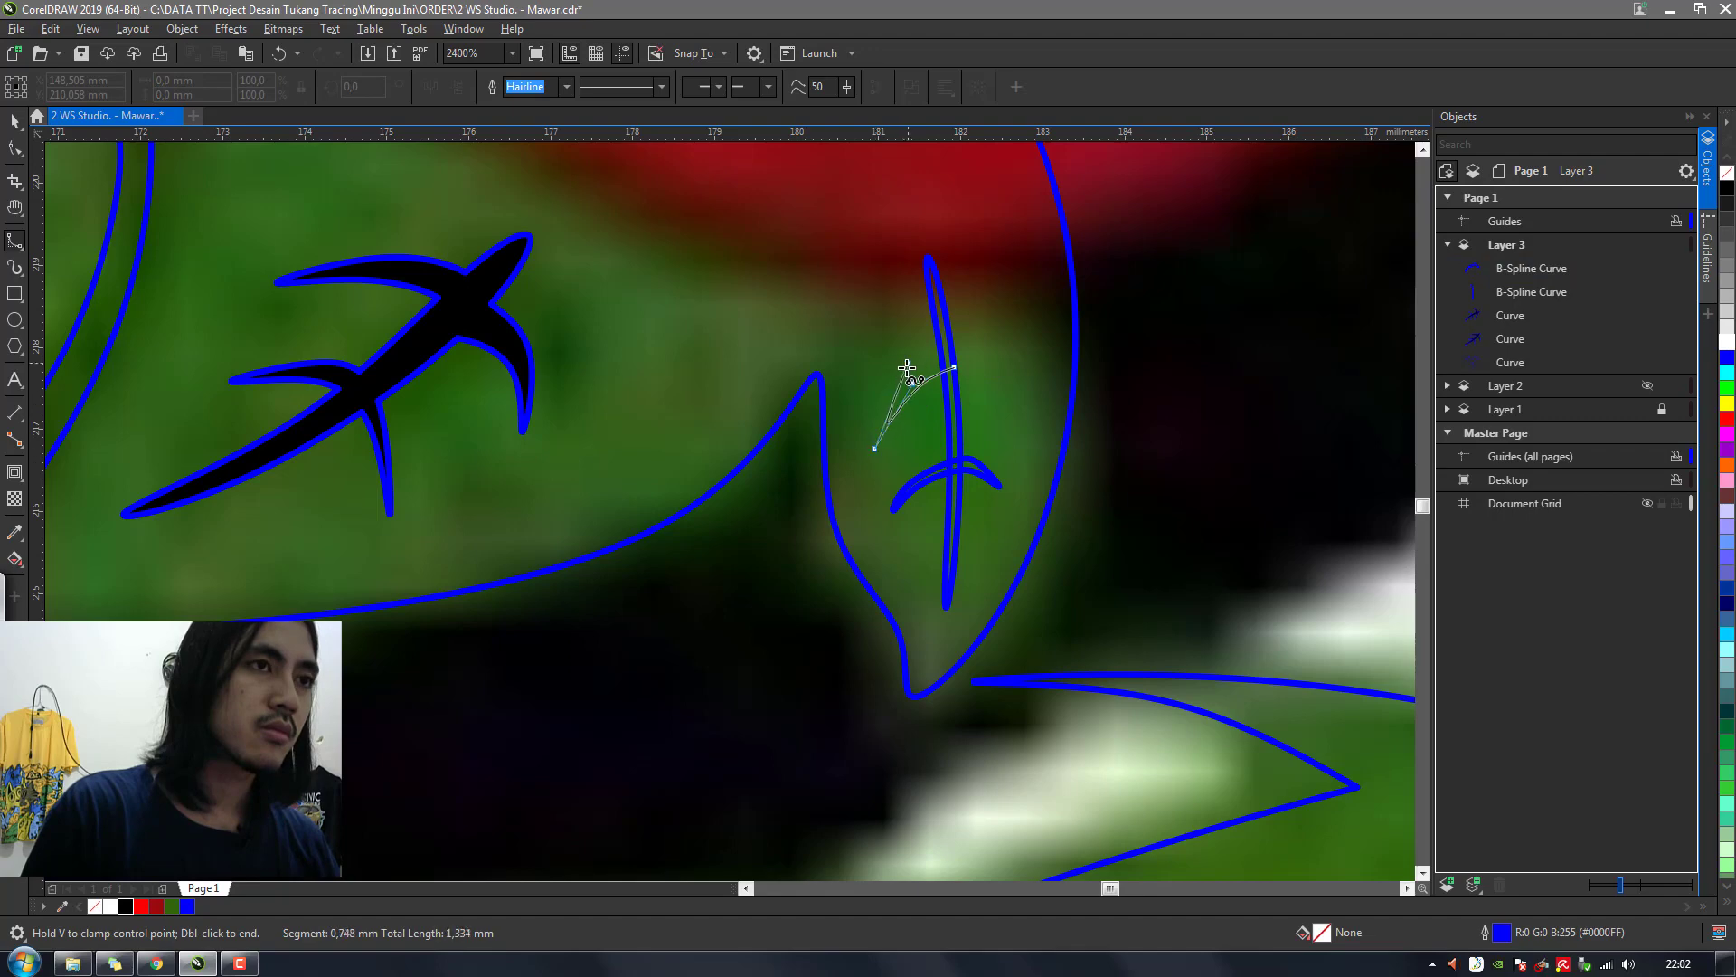
{"action": "left_click", "coordinate": [906, 374]}
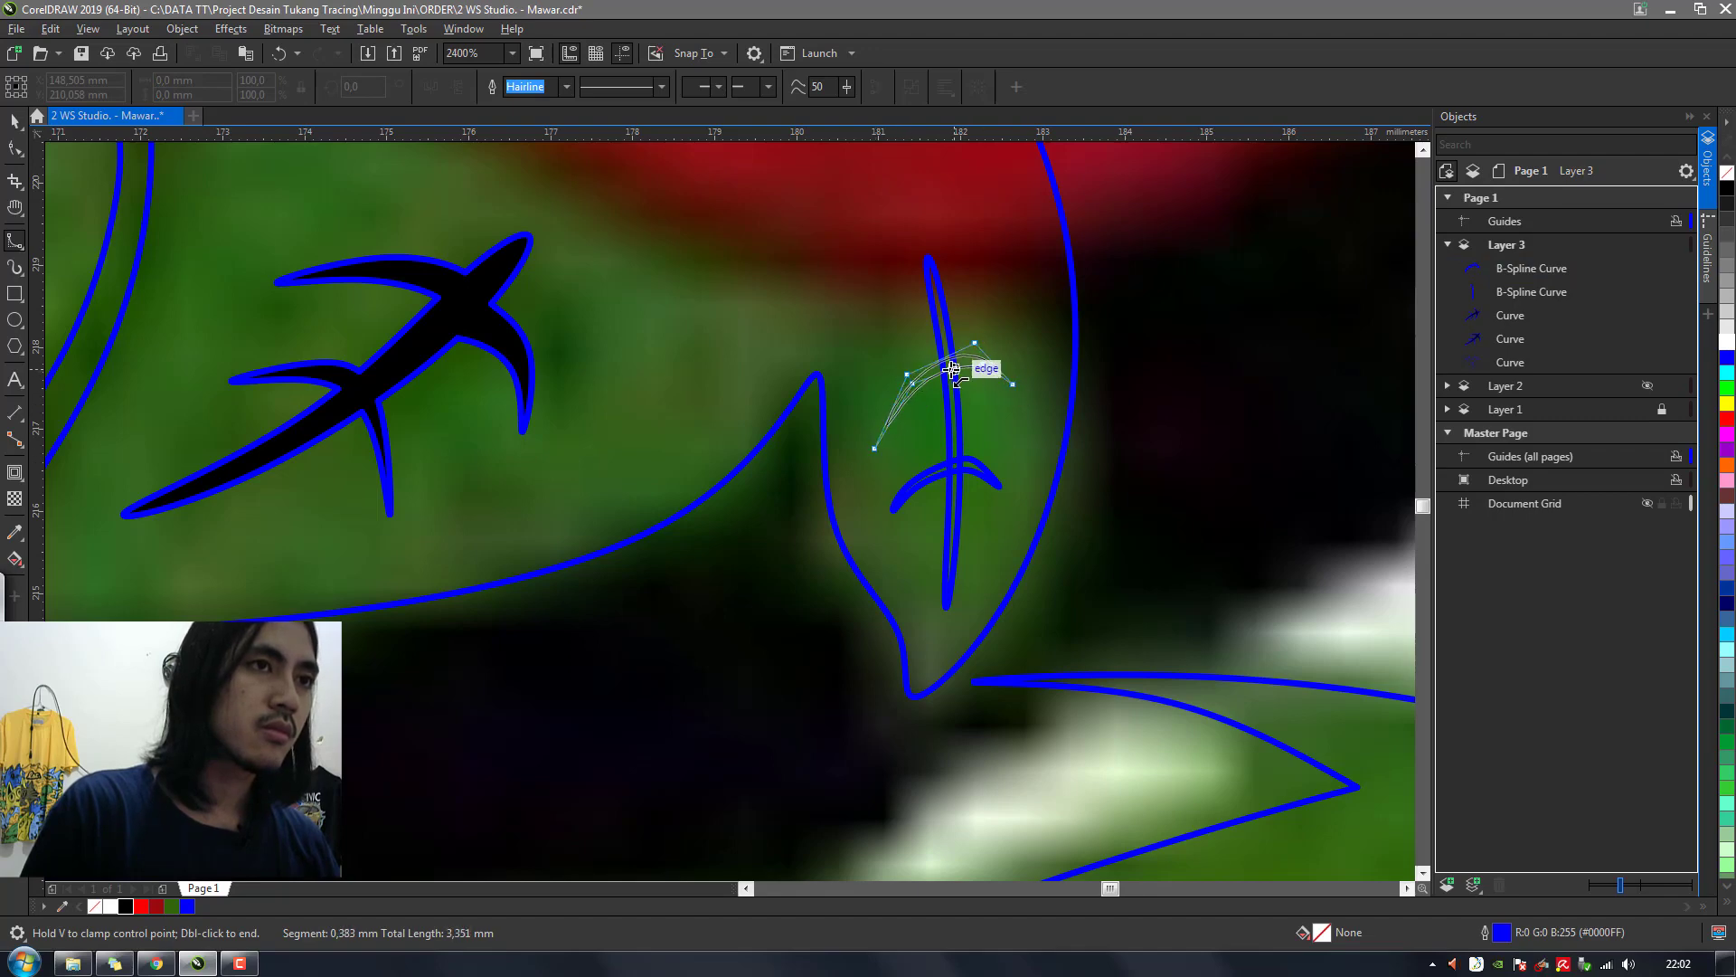
{"action": "double_click", "coordinate": [987, 366]}
Weld the small leaf's main vein and its two side veins into a single curve
{"action": "key", "text": "space"}
{"action": "scroll", "coordinate": [992, 421], "scroll_direction": "down", "scroll_amount": 3}
{"action": "left_click_drag", "start_coordinate": [1176, 296], "coordinate": [944, 472]}
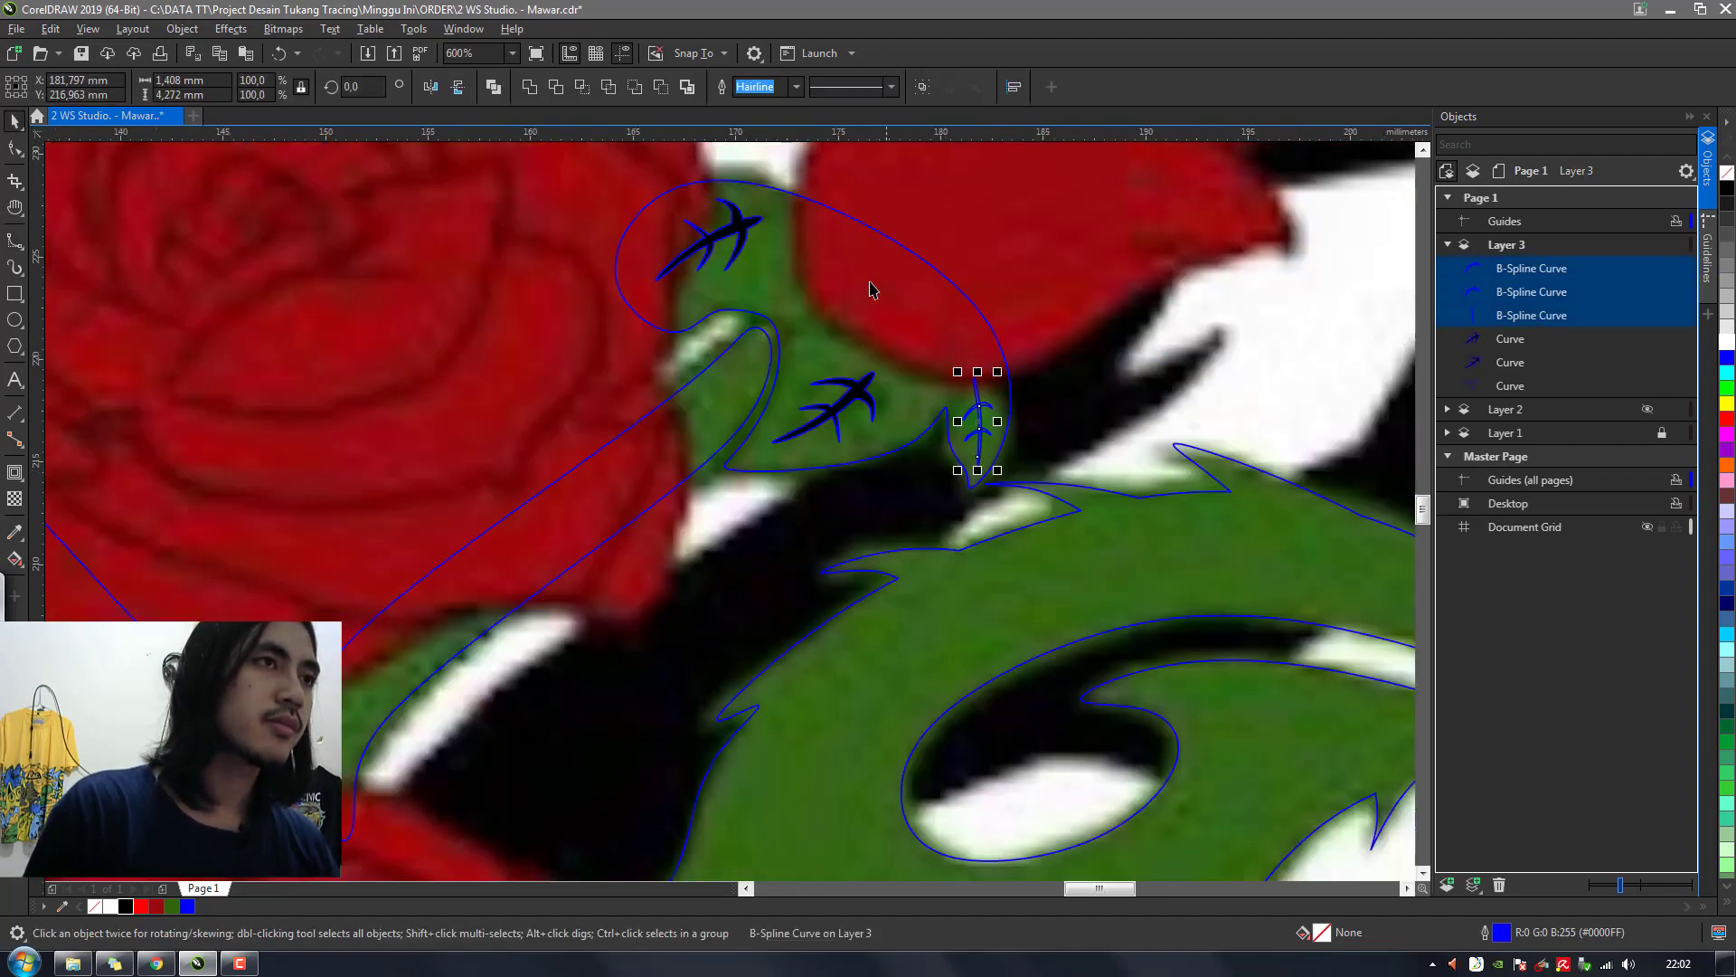
{"action": "left_click", "coordinate": [530, 94]}
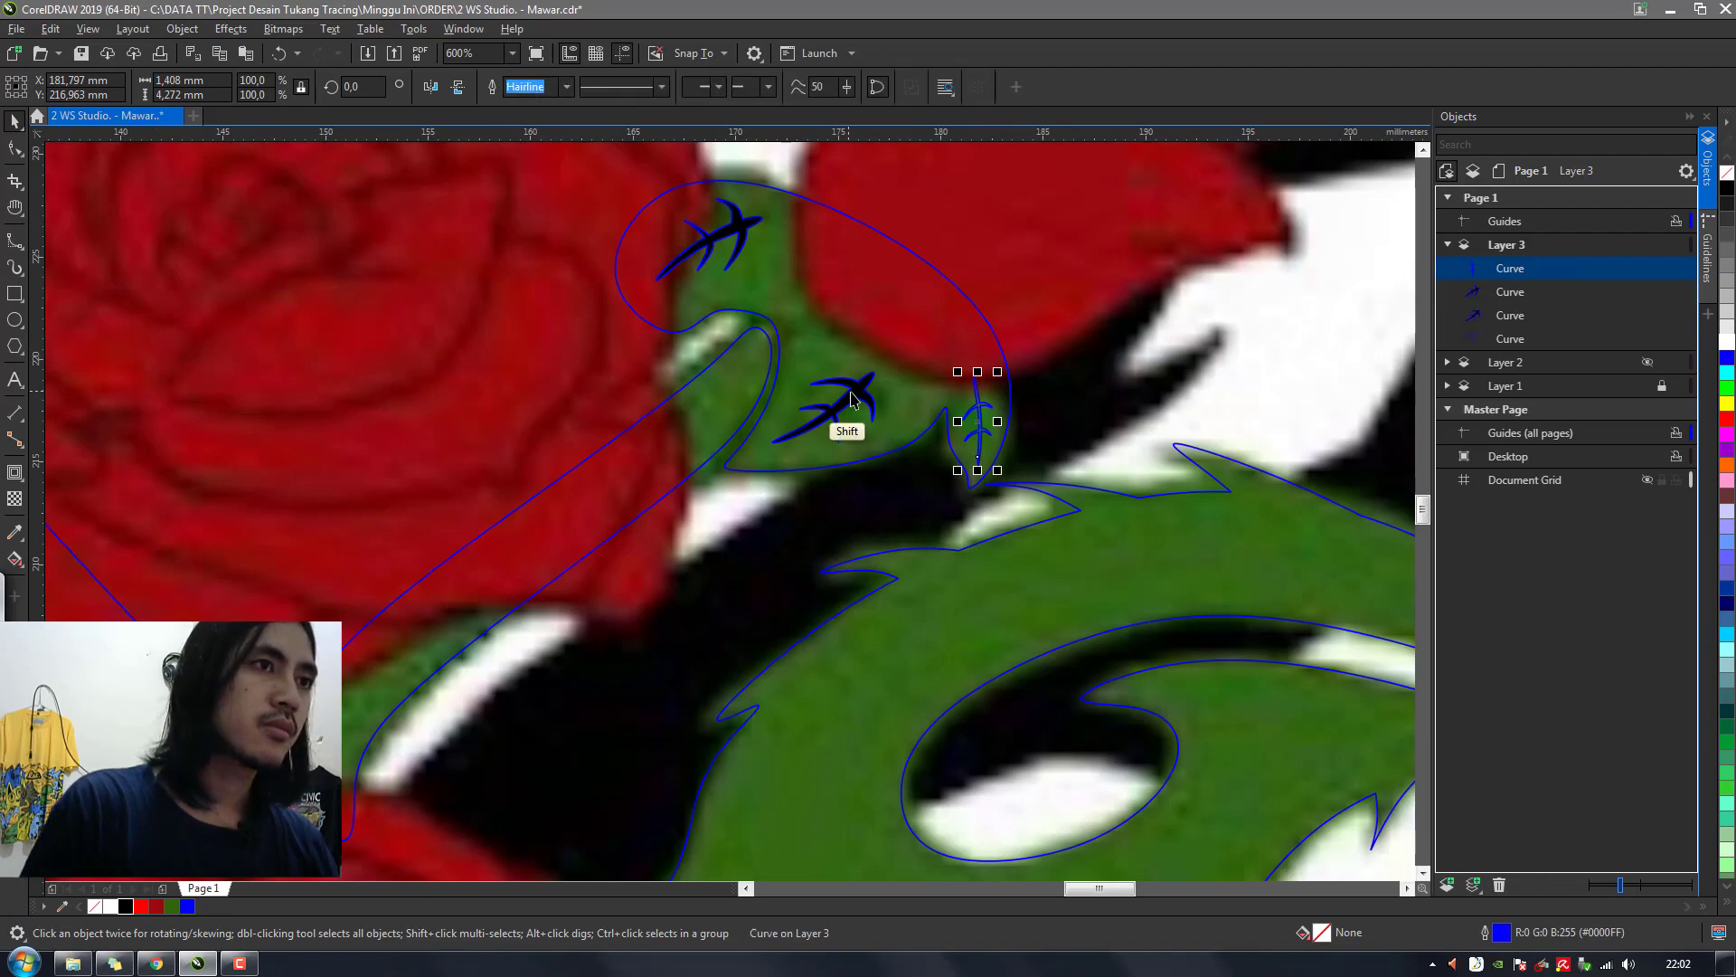
Give all three leaf vein curves around the right rosebud a black fill and no outline
{"action": "left_click", "coordinate": [836, 418], "text": "shift"}
{"action": "left_click", "coordinate": [723, 249], "text": "shift"}
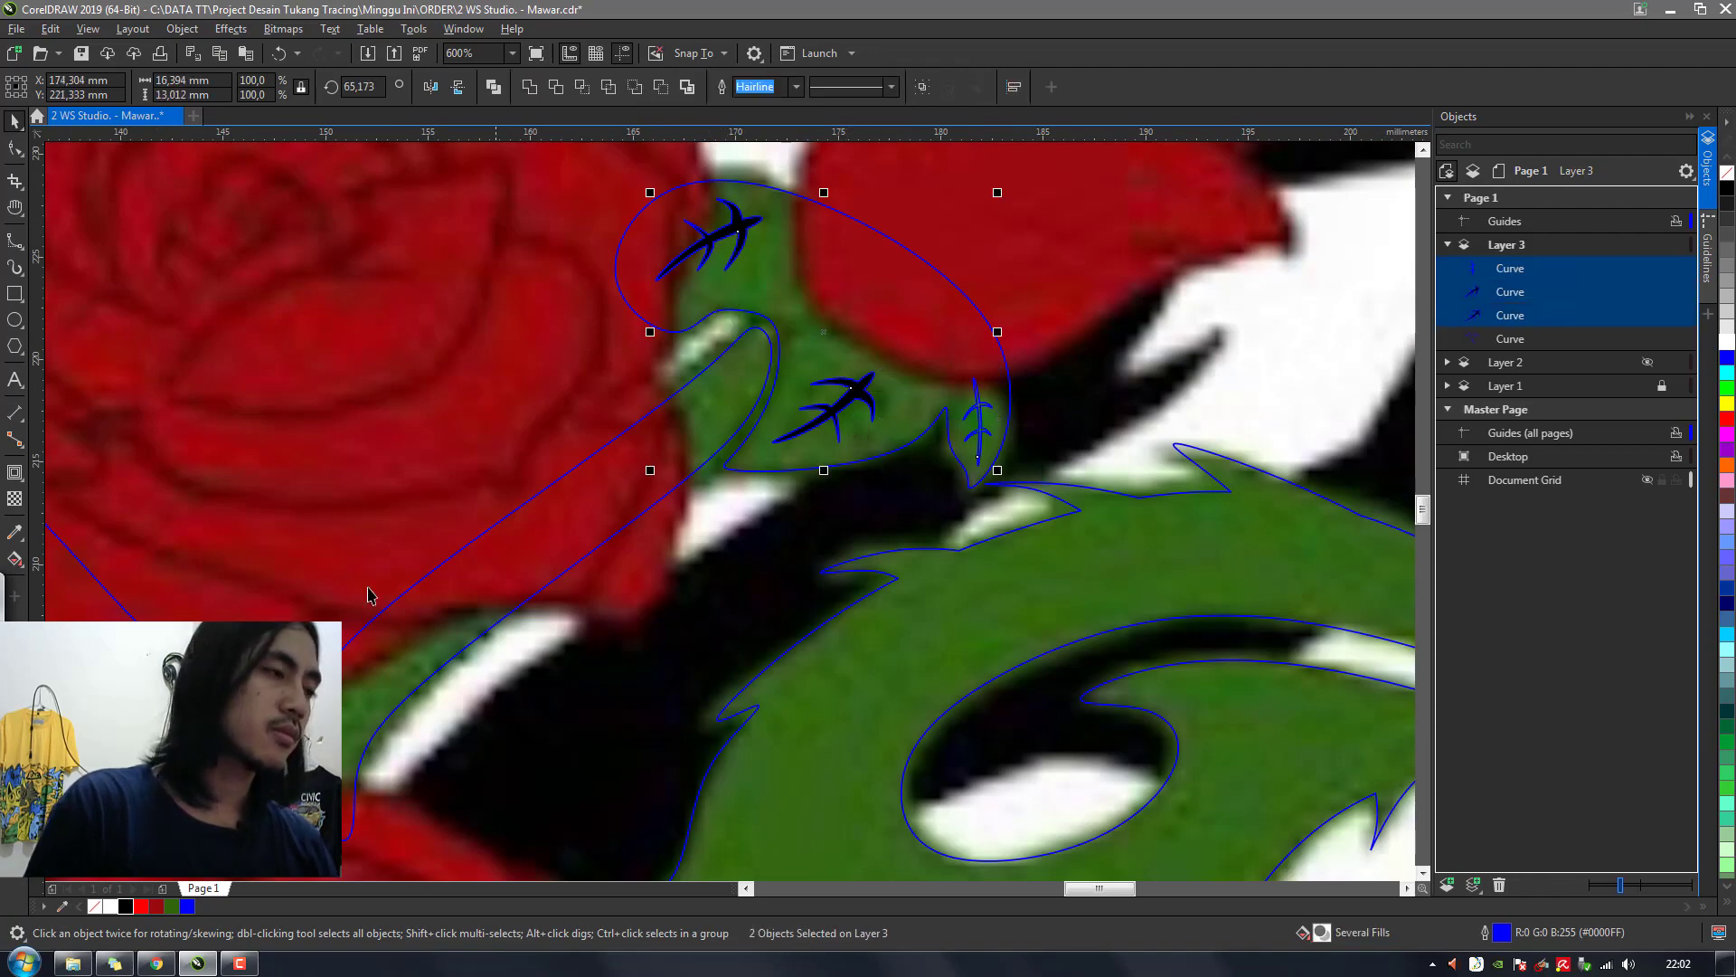
{"action": "left_click", "coordinate": [120, 910]}
{"action": "right_click", "coordinate": [94, 906]}
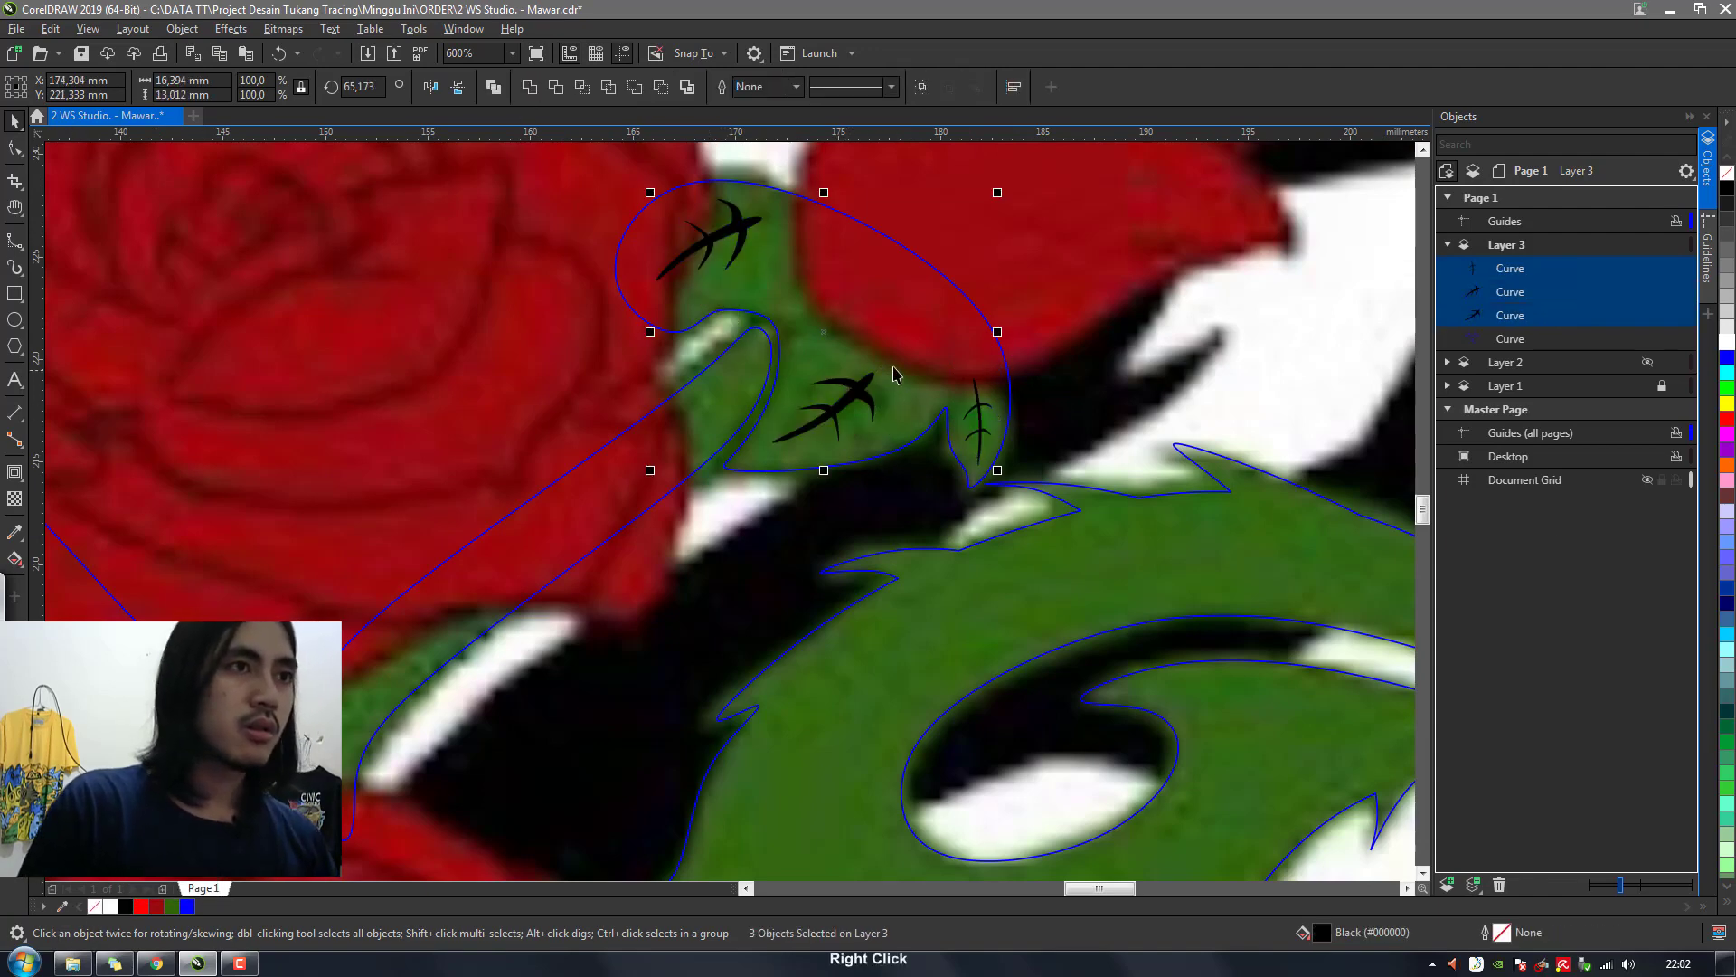
Copy the black vein from the larger leaf beneath the right rosebud onto the leaf beneath the left rosebud
{"action": "scroll", "coordinate": [893, 373], "scroll_direction": "down", "scroll_amount": 5}
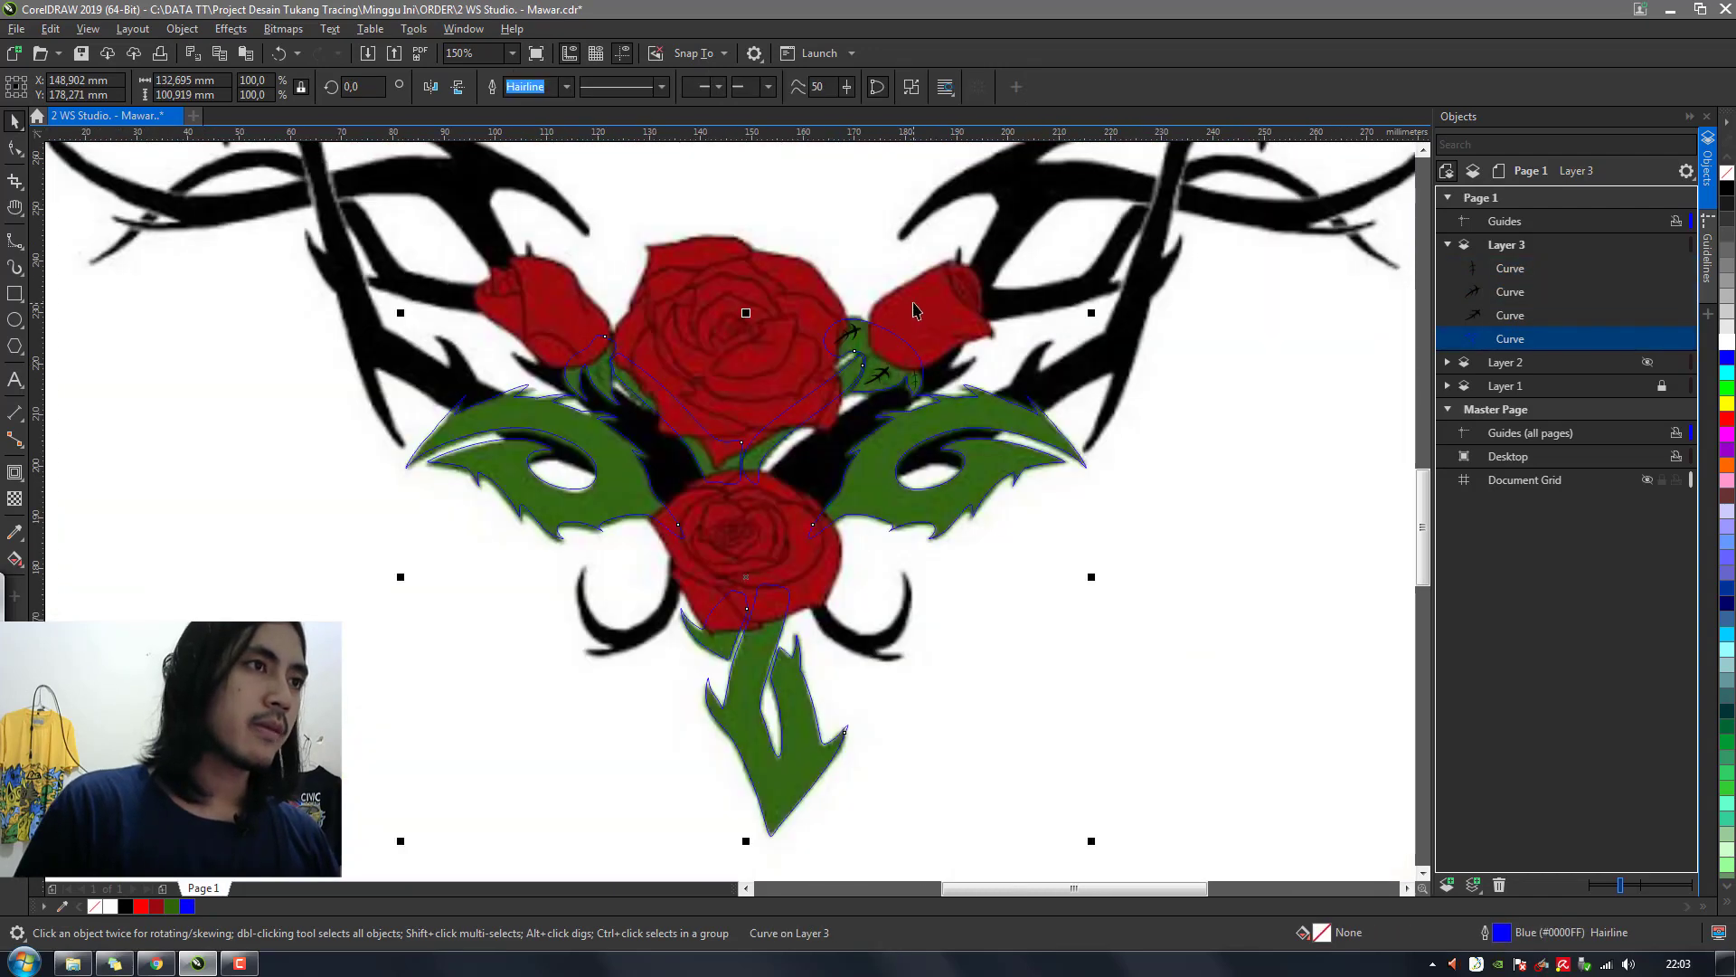
{"action": "left_click", "coordinate": [854, 304]}
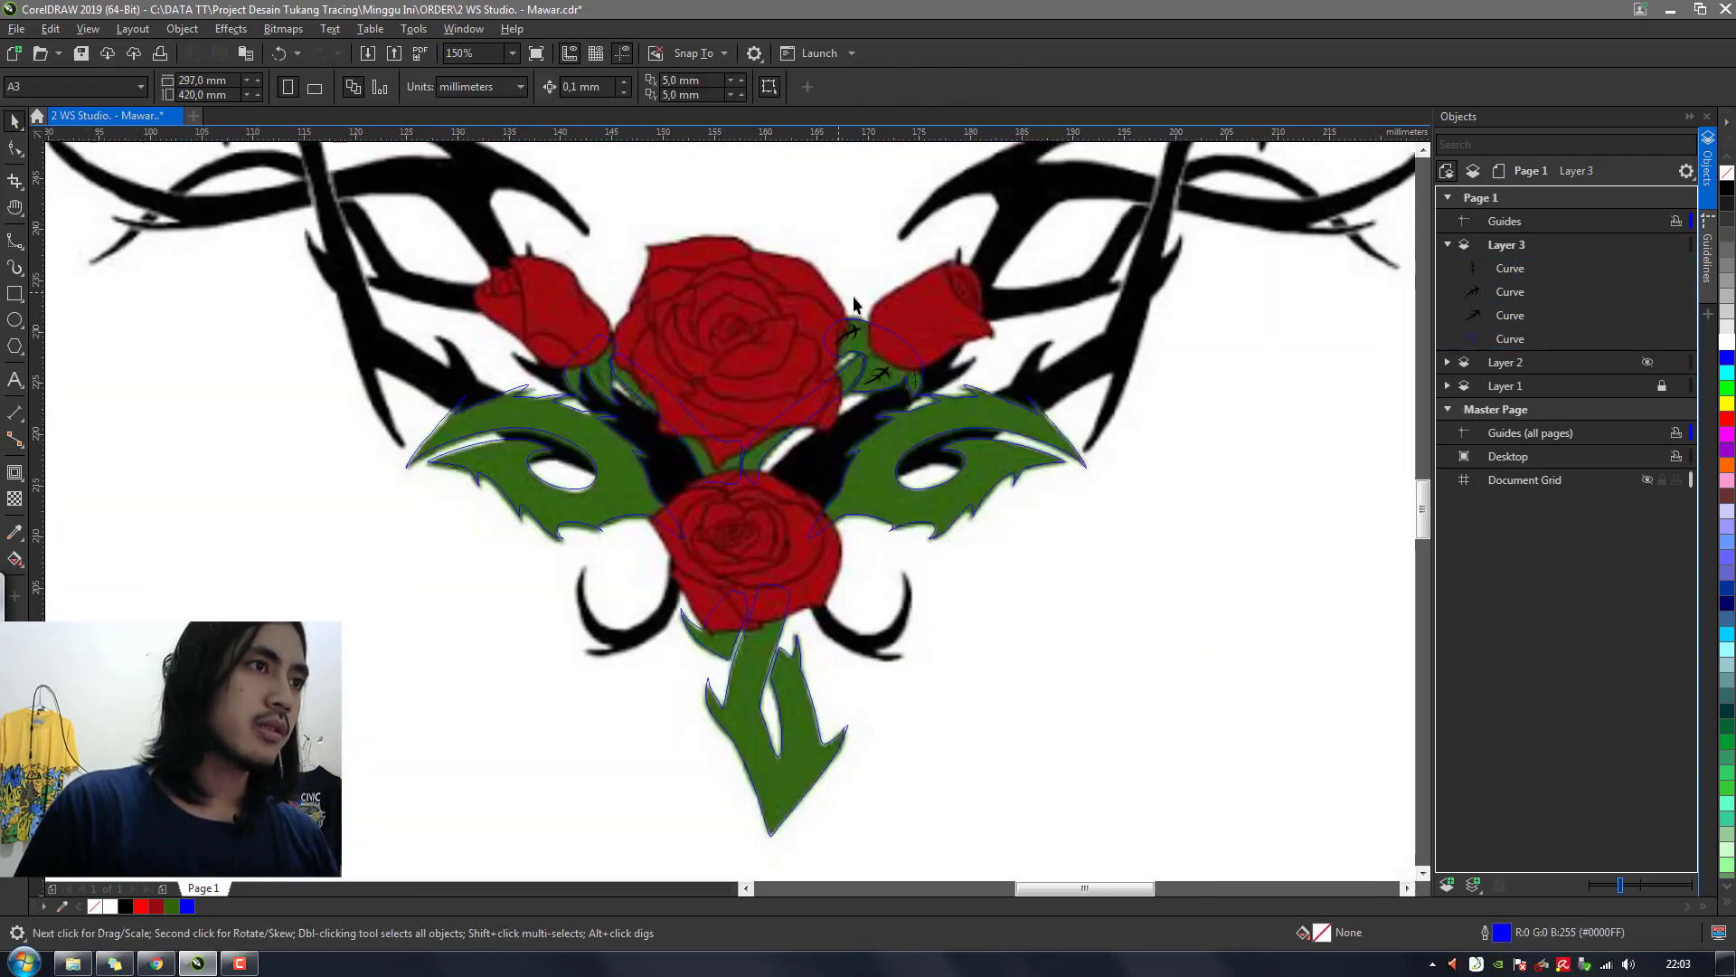
{"action": "scroll", "coordinate": [854, 304], "scroll_direction": "up", "scroll_amount": 2}
{"action": "left_click", "coordinate": [938, 454], "text": "ctrl"}
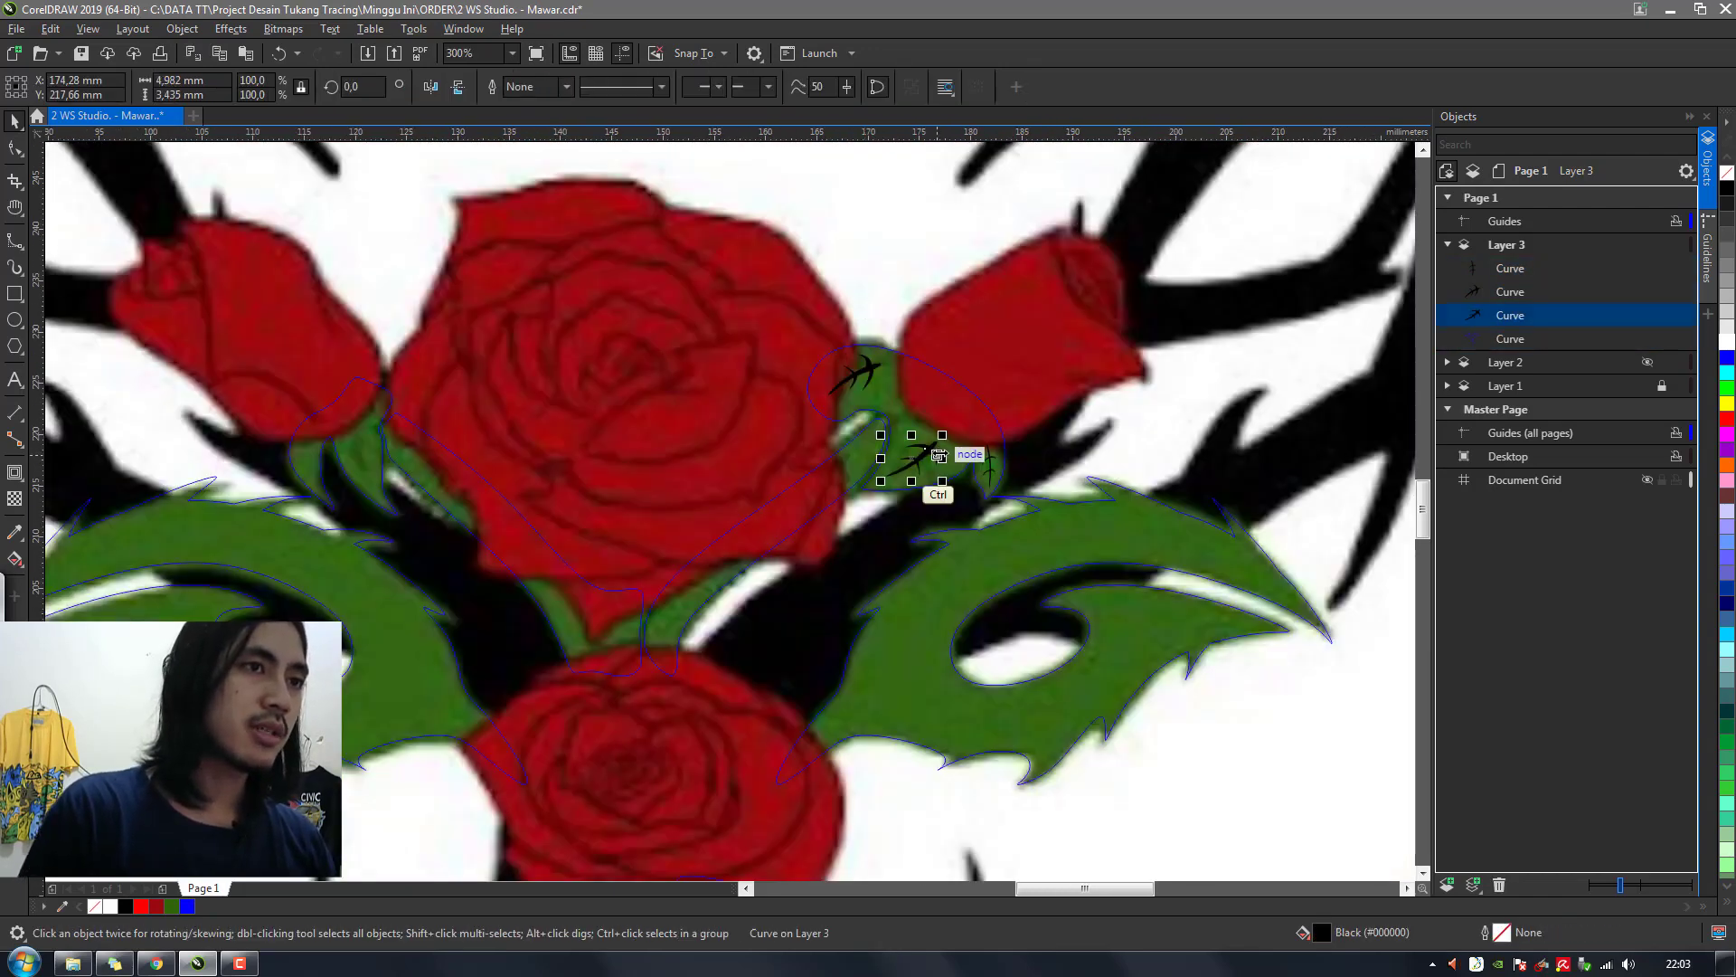
{"action": "key", "text": "ctrl+c"}
{"action": "key", "text": "ctrl+v"}
{"action": "left_click_drag", "start_coordinate": [931, 452], "coordinate": [363, 437]}
{"action": "scroll", "coordinate": [364, 437], "scroll_direction": "up", "scroll_amount": 1}
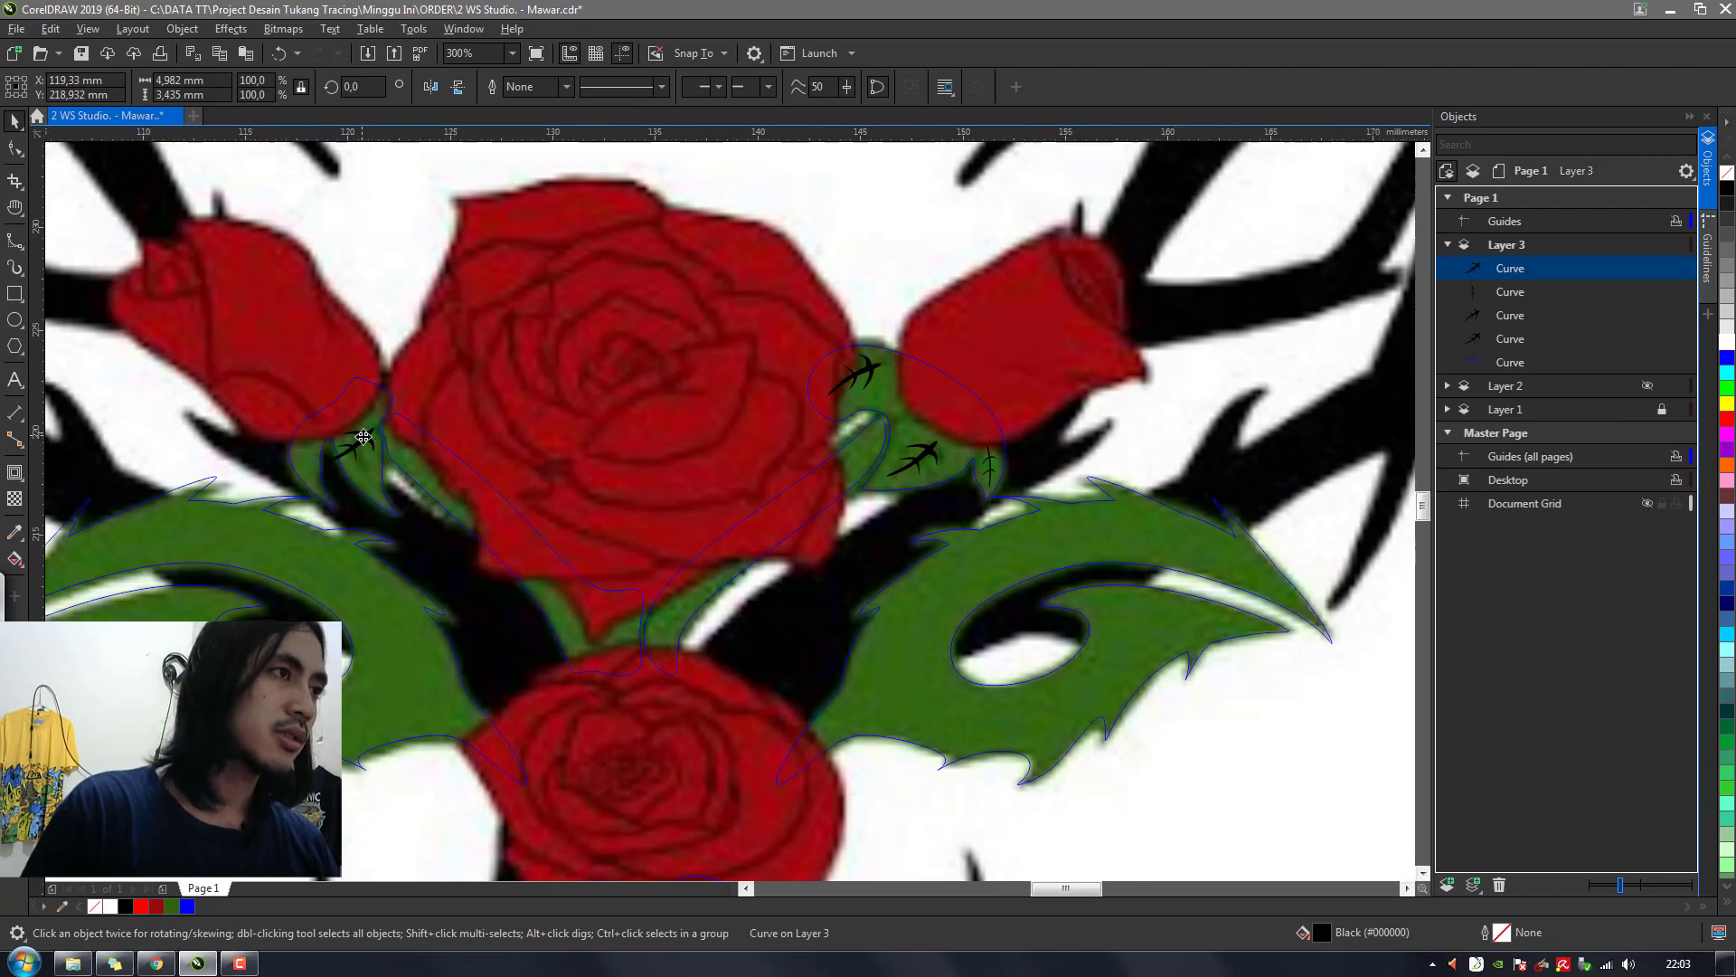
Mirror the left leaf's vein copy horizontally and rotate it to an angle of about 141° to follow the leaf
{"action": "left_click", "coordinate": [434, 86]}
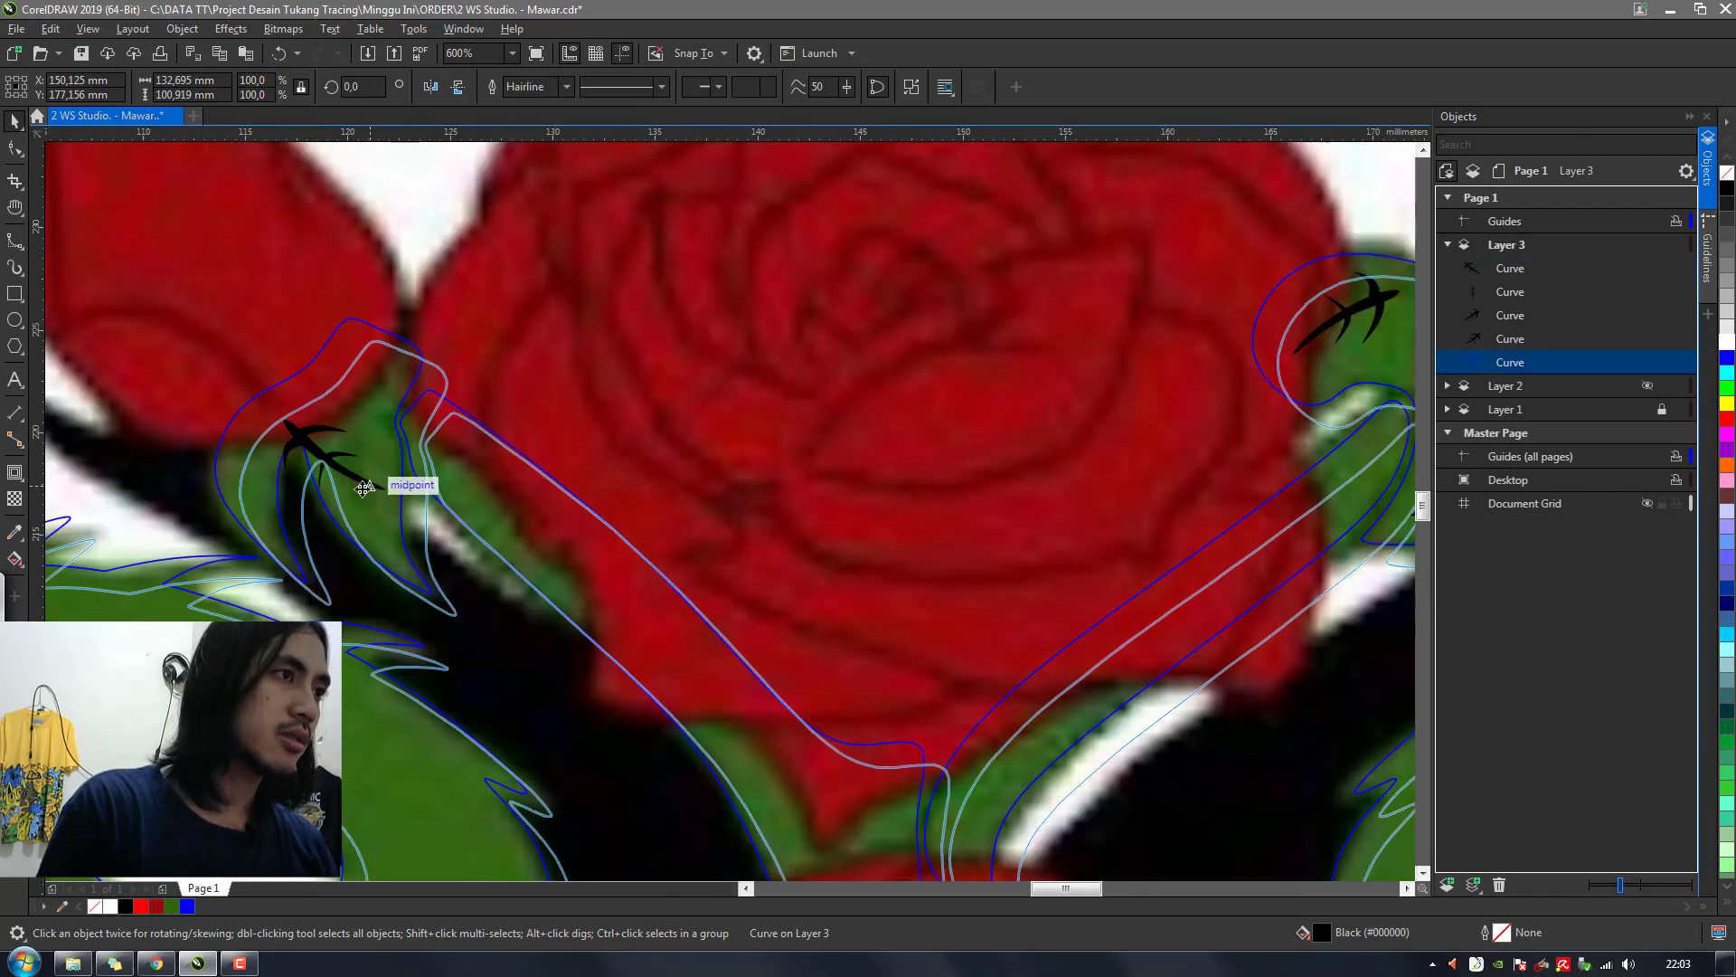
{"action": "mouse_move", "coordinate": [337, 460]}
{"action": "left_mouse_down"}
{"action": "mouse_move", "coordinate": [358, 480]}
{"action": "mouse_move", "coordinate": [432, 479]}
{"action": "mouse_move", "coordinate": [359, 455]}
{"action": "left_mouse_up"}
{"action": "left_click", "coordinate": [357, 479]}
{"action": "left_click", "coordinate": [455, 326]}
{"action": "scroll", "coordinate": [344, 461], "scroll_direction": "down", "scroll_amount": 4}
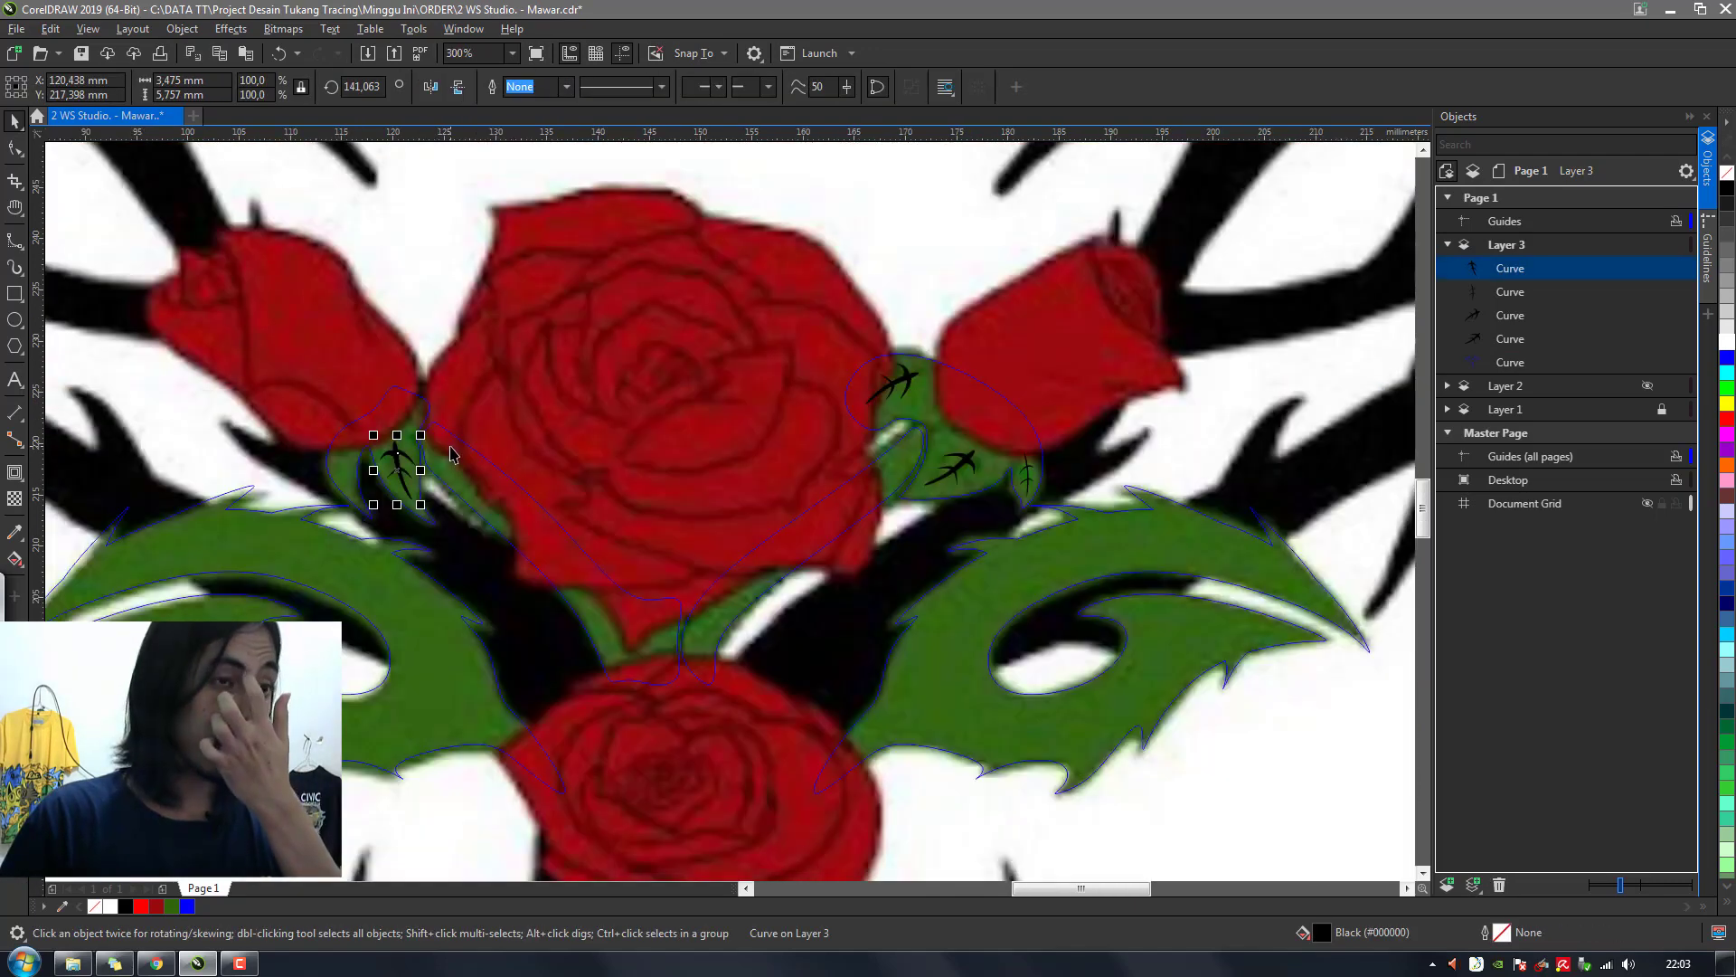
{"action": "scroll", "coordinate": [655, 452], "scroll_direction": "up", "scroll_amount": 2}
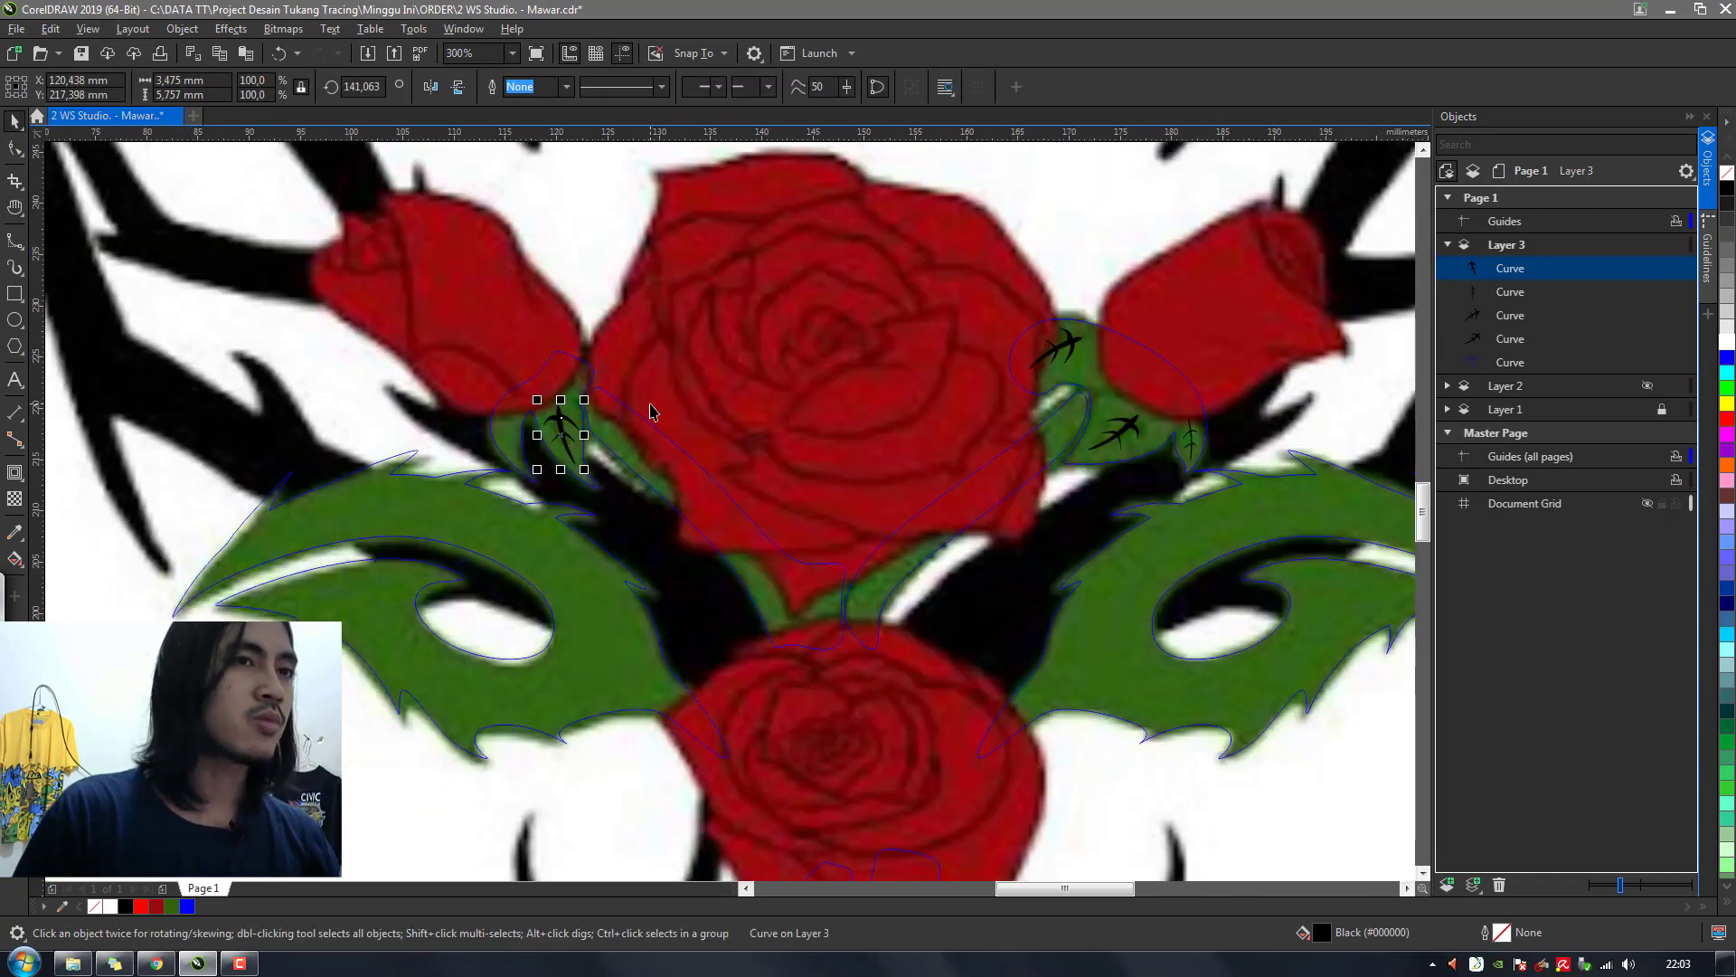
Copy the small leaf's black vein from beneath the right rosebud onto the small outer leaf beneath the left rosebud
{"action": "left_click", "coordinate": [747, 256]}
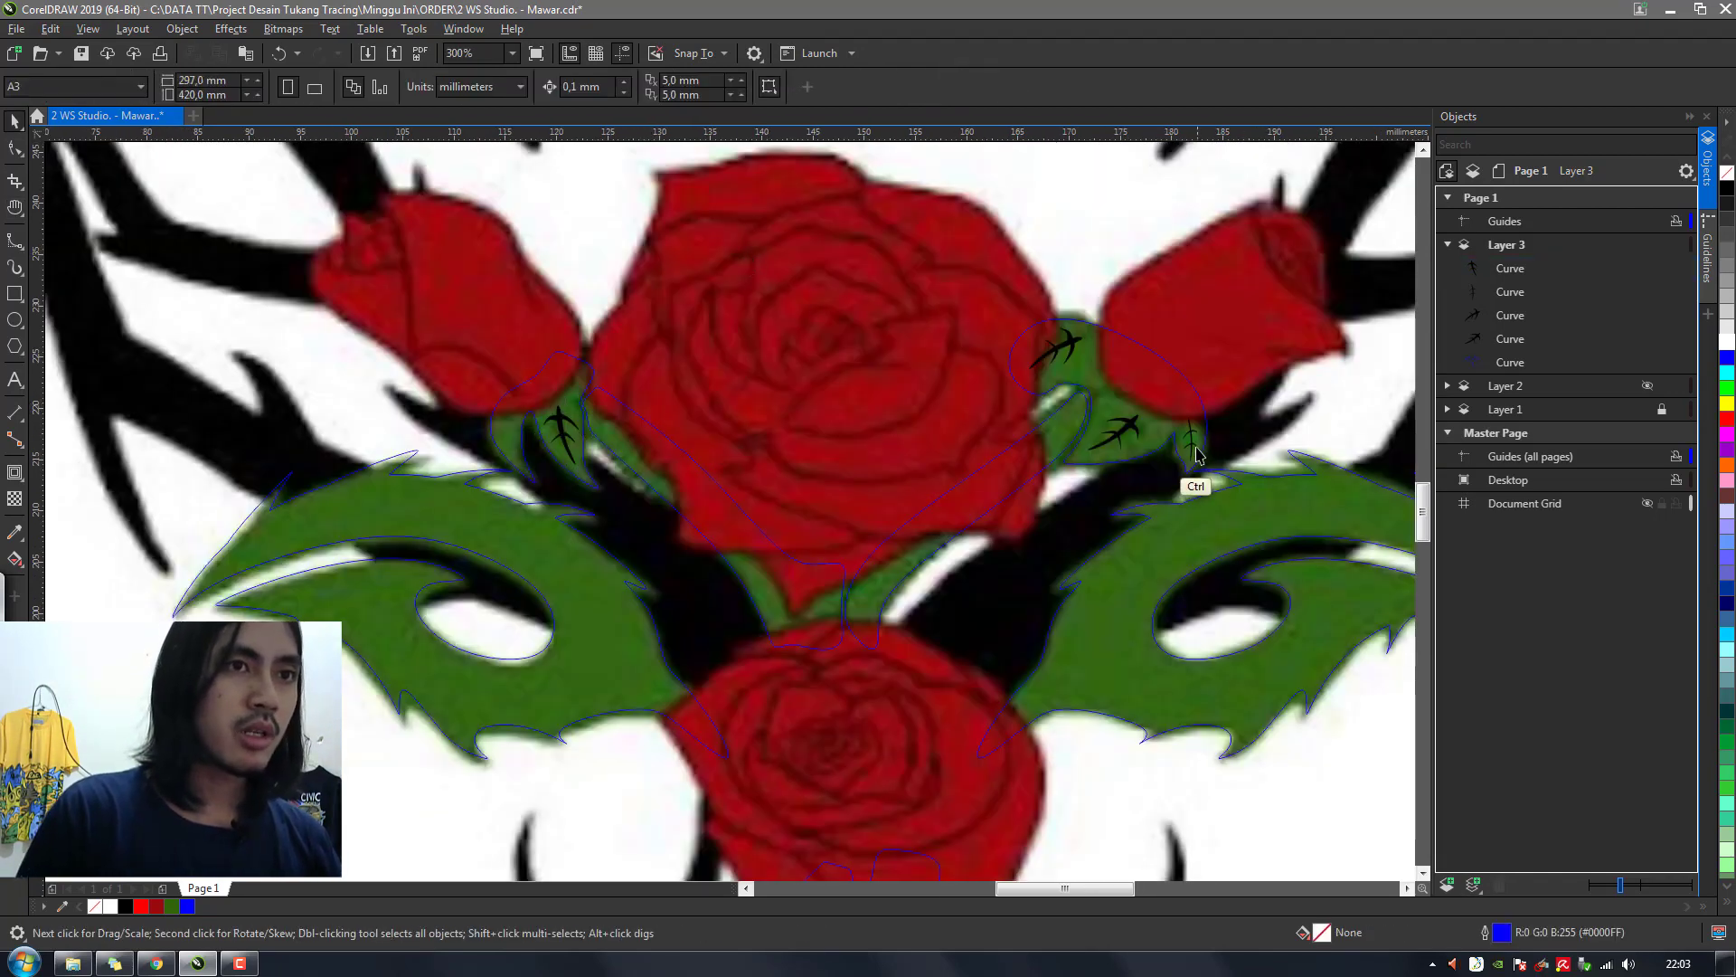
{"action": "left_click", "coordinate": [1193, 443]}
{"action": "key", "text": "ctrl+c"}
{"action": "key", "text": "ctrl+v"}
{"action": "left_click_drag", "start_coordinate": [1193, 443], "coordinate": [516, 412]}
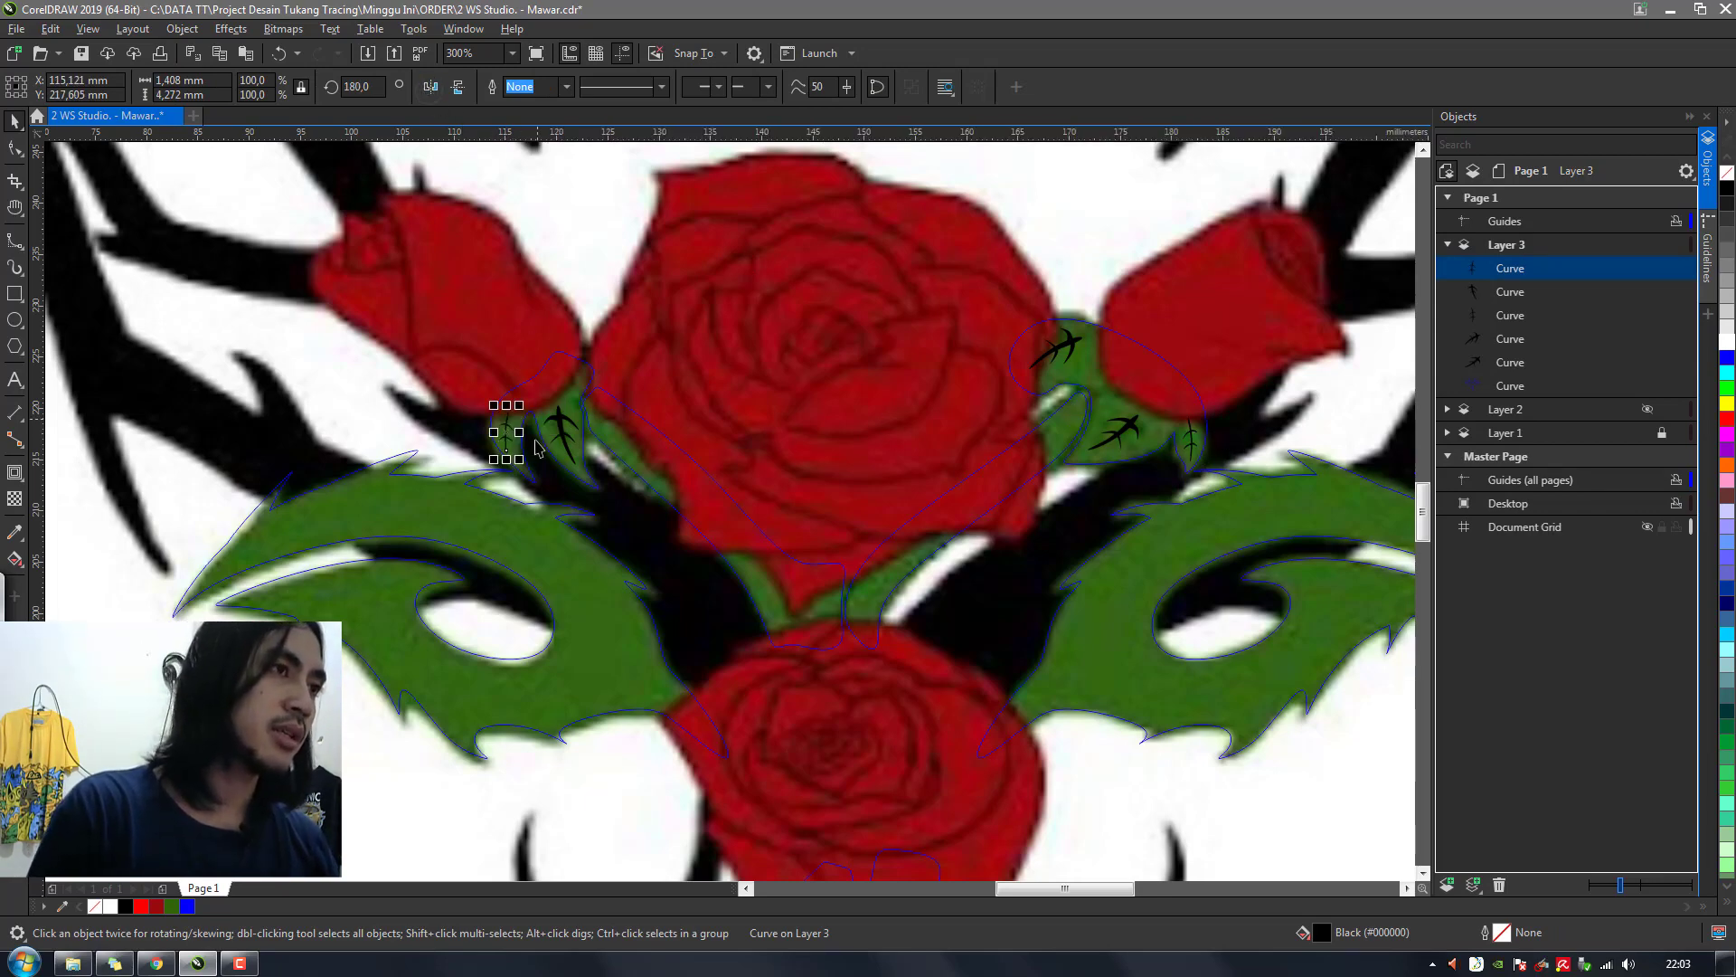
Rotate the small vein copy to an angle of about 200.6° and move it to sit centred inside the leaf
{"action": "scroll", "coordinate": [518, 461], "scroll_direction": "up", "scroll_amount": 3}
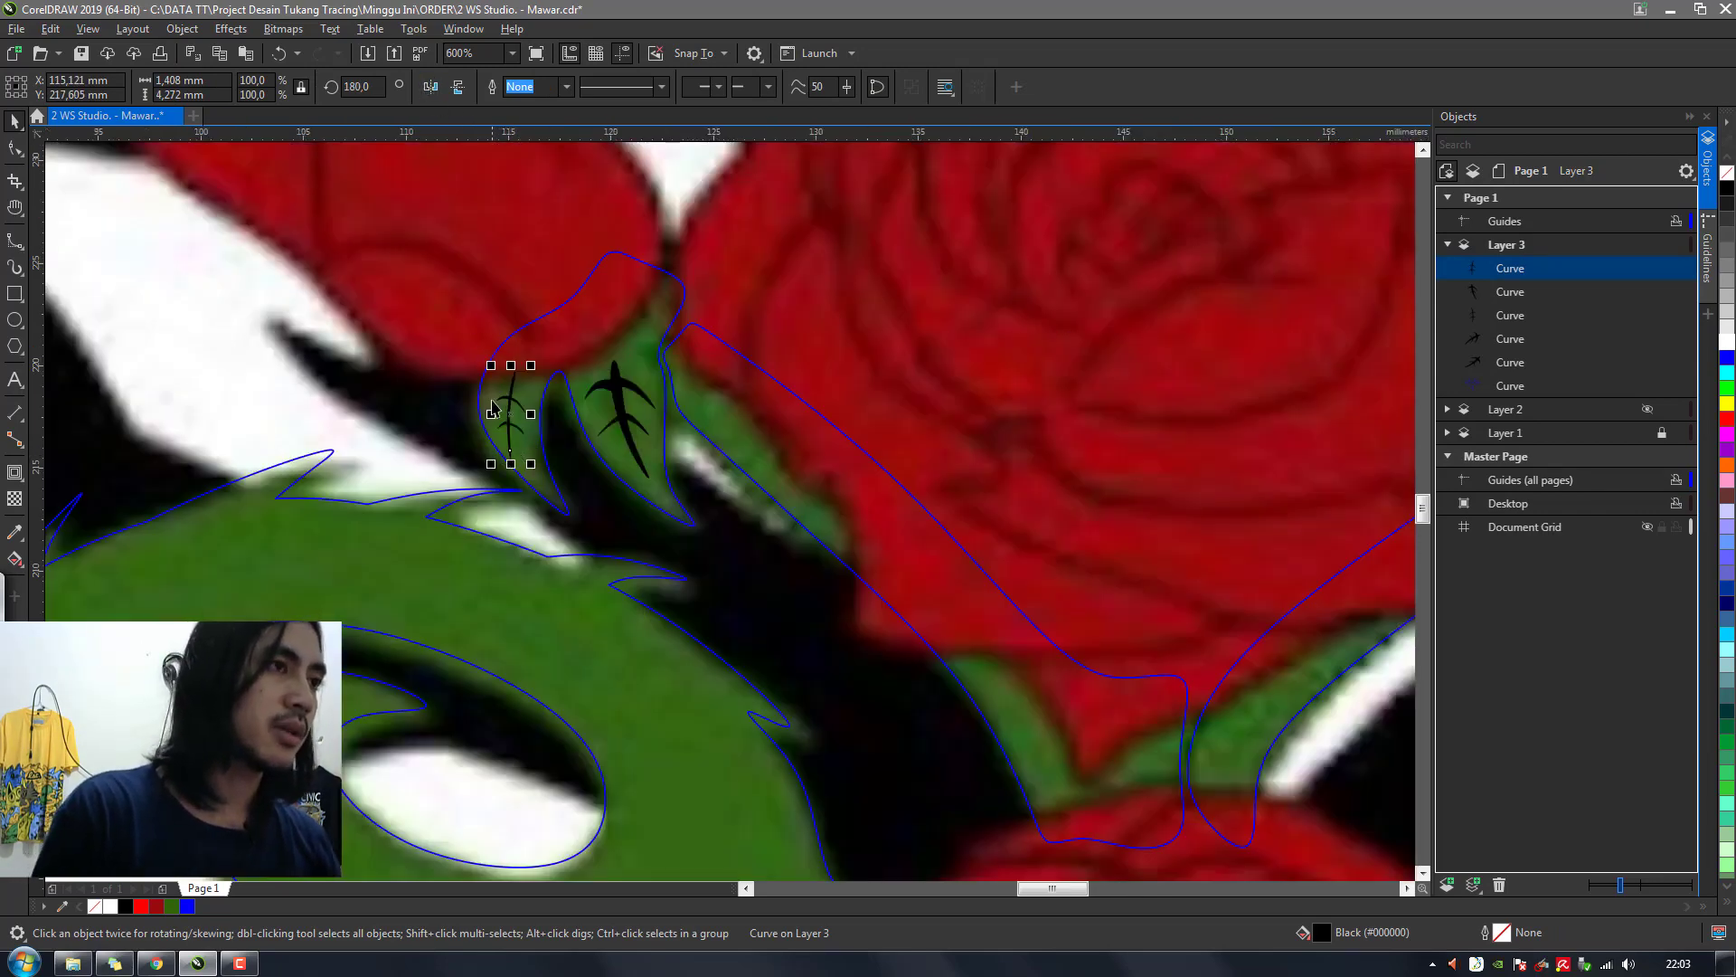
{"action": "left_click_drag", "start_coordinate": [496, 404], "coordinate": [538, 353]}
{"action": "left_click", "coordinate": [526, 403]}
{"action": "left_click", "coordinate": [465, 322]}
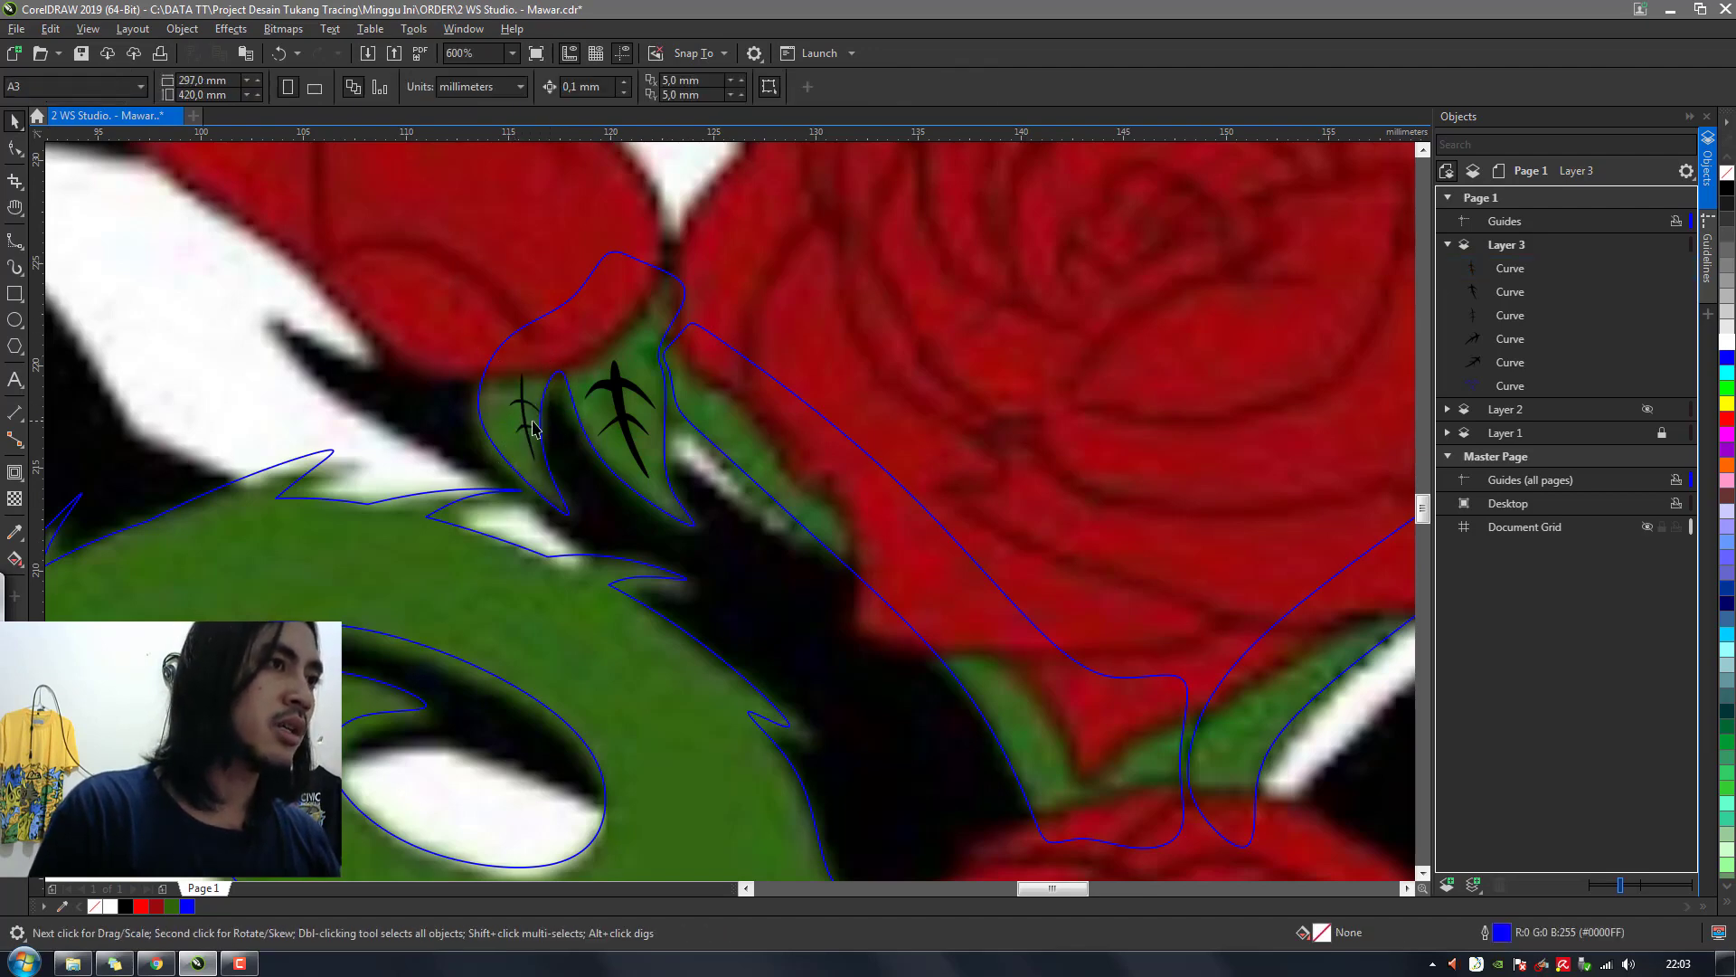
{"action": "left_click", "coordinate": [527, 418]}
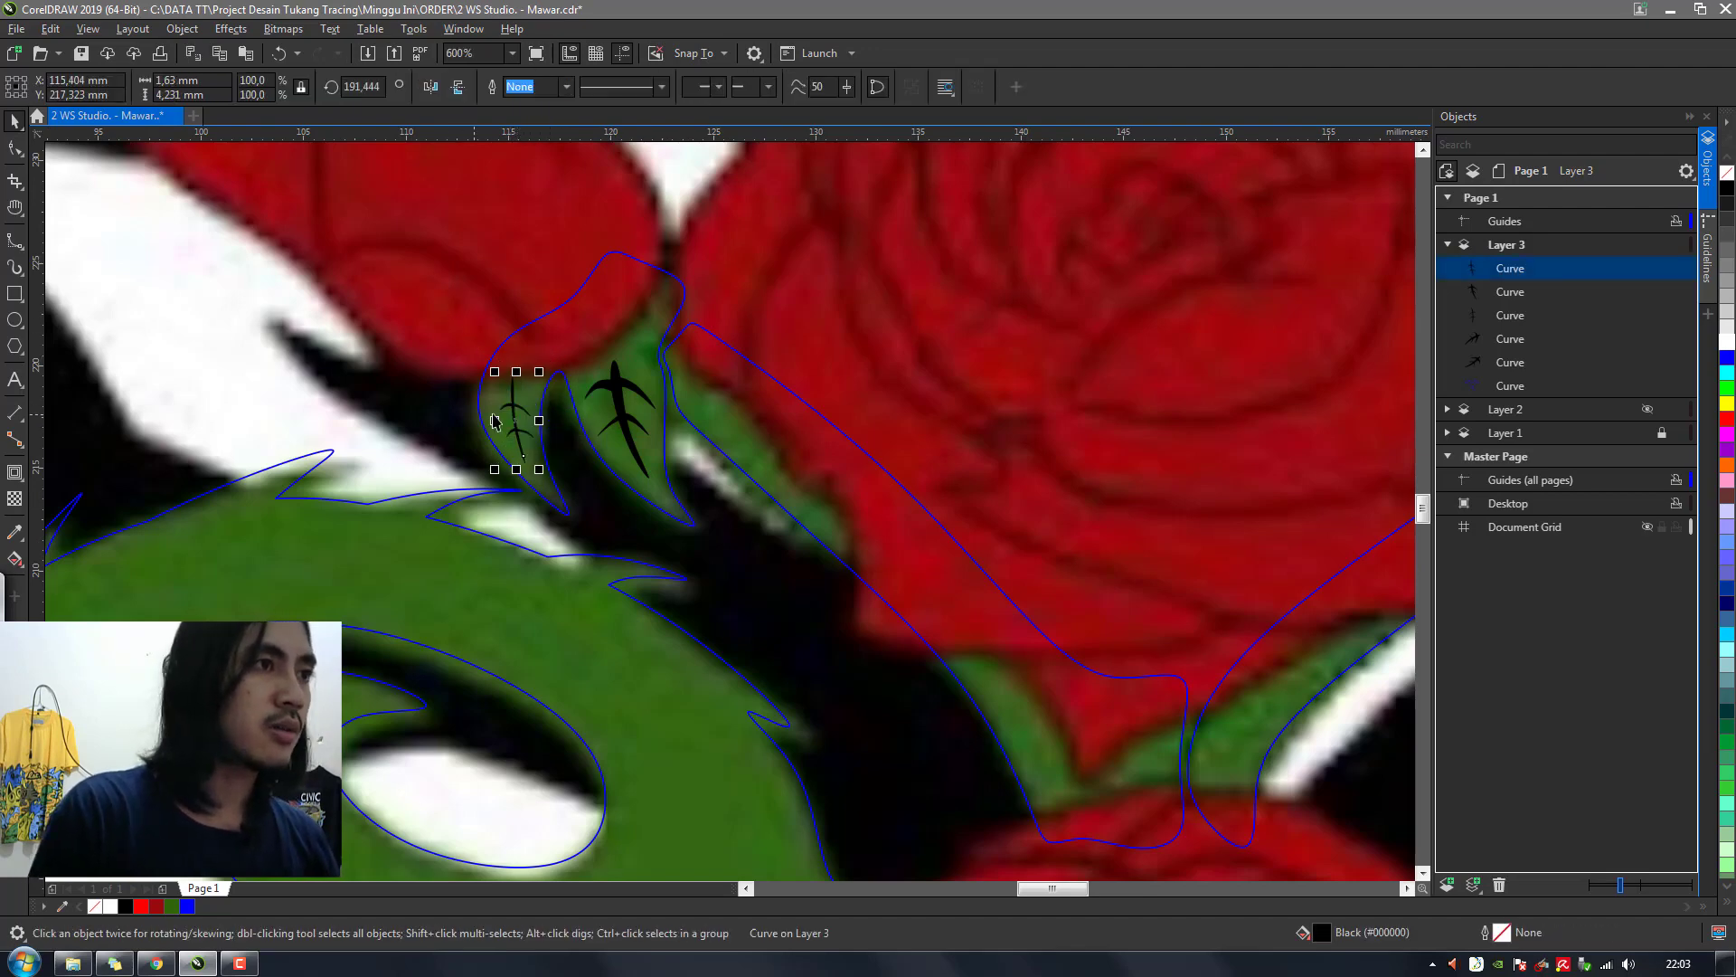
{"action": "left_click", "coordinate": [515, 416]}
{"action": "left_click_drag", "start_coordinate": [545, 370], "coordinate": [536, 358]}
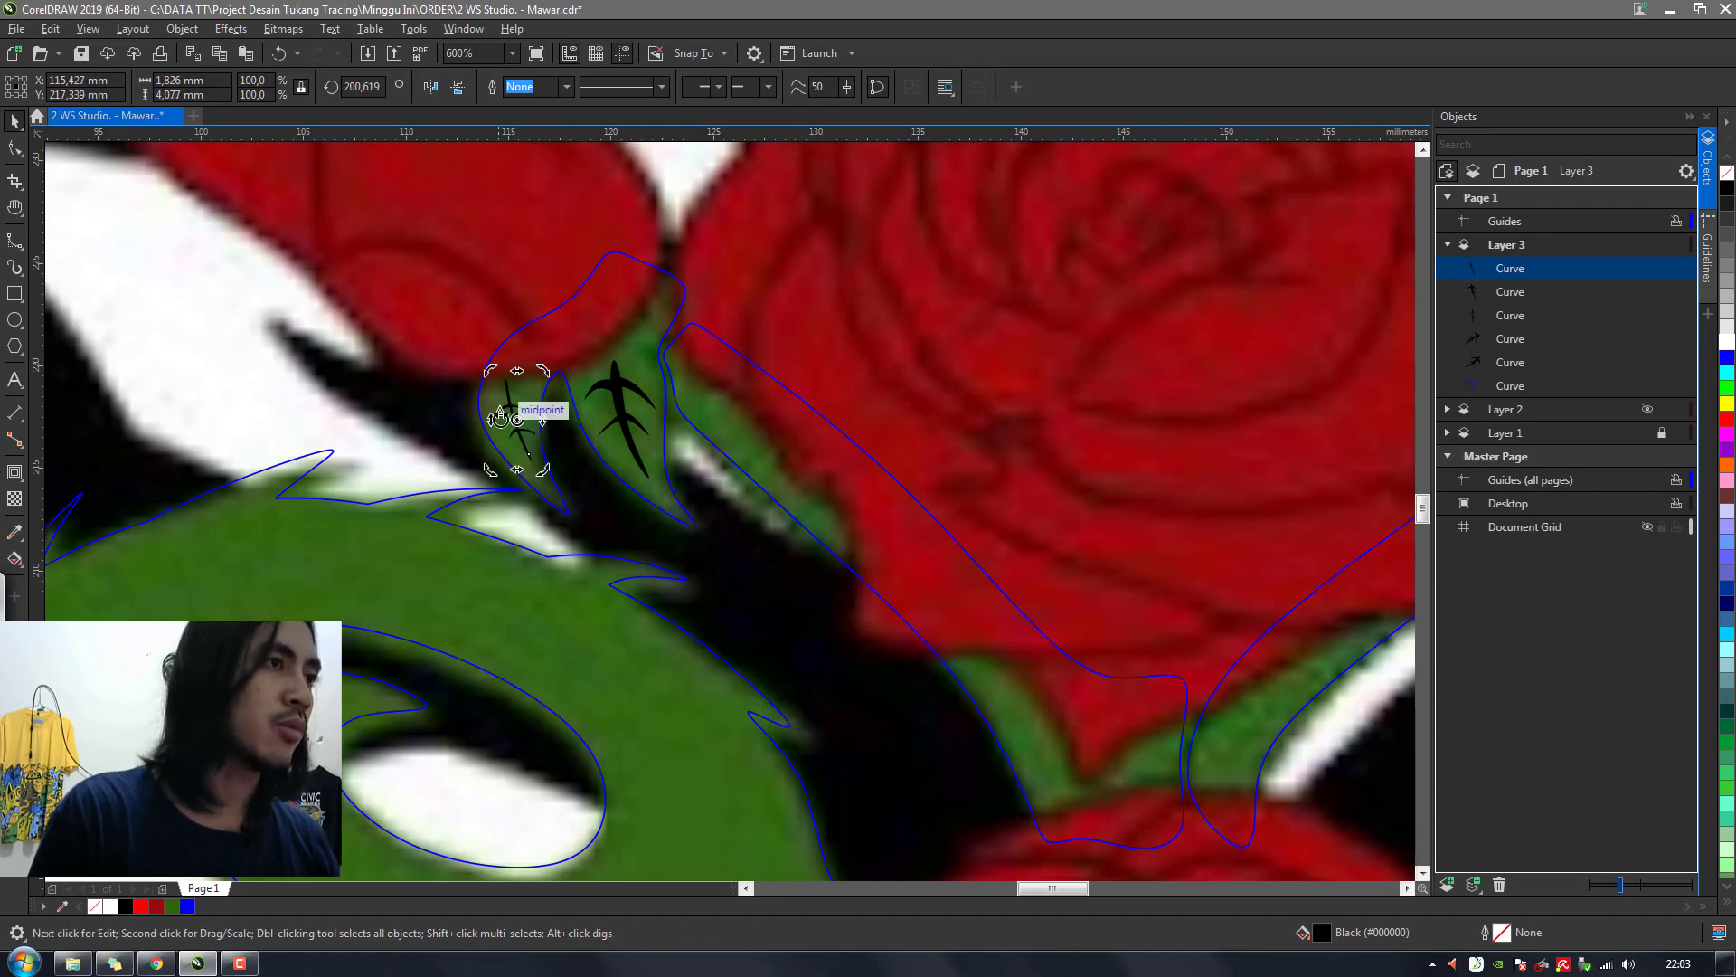
{"action": "left_click", "coordinate": [525, 443]}
{"action": "left_click_drag", "start_coordinate": [520, 435], "coordinate": [525, 449]}
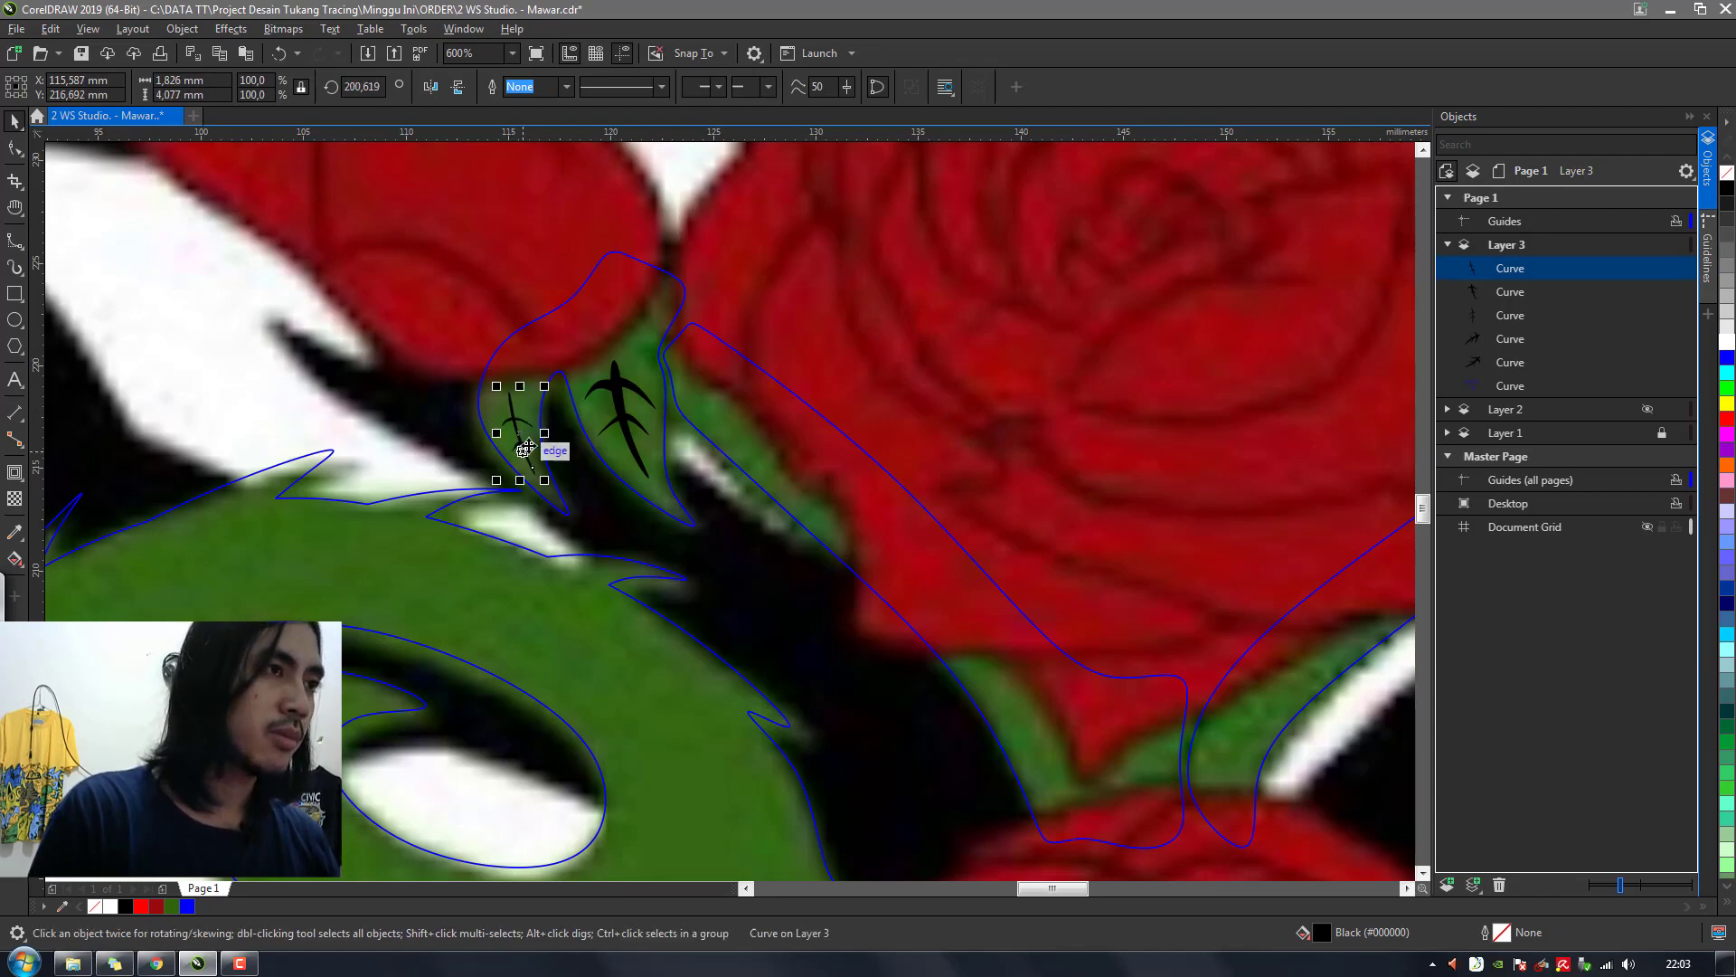
{"action": "left_click", "coordinate": [657, 390]}
Group the five black leaf vein curves on Layer 3
{"action": "scroll", "coordinate": [657, 391], "scroll_direction": "down", "scroll_amount": 3}
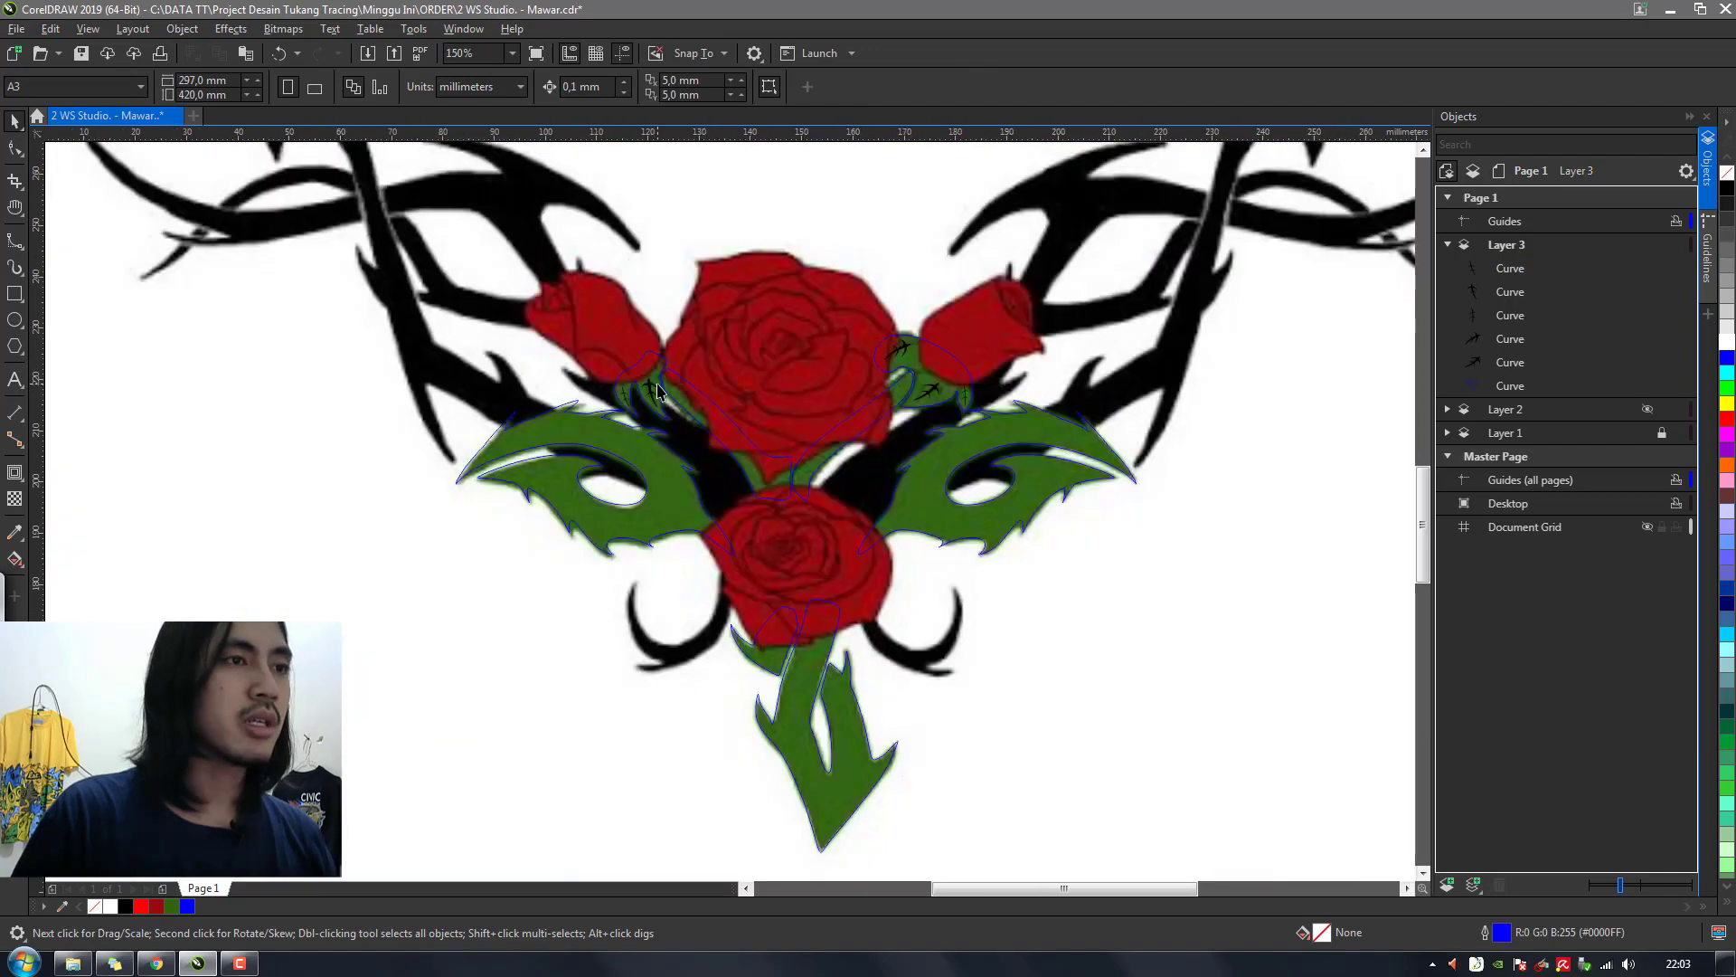
{"action": "left_click", "coordinate": [1505, 364]}
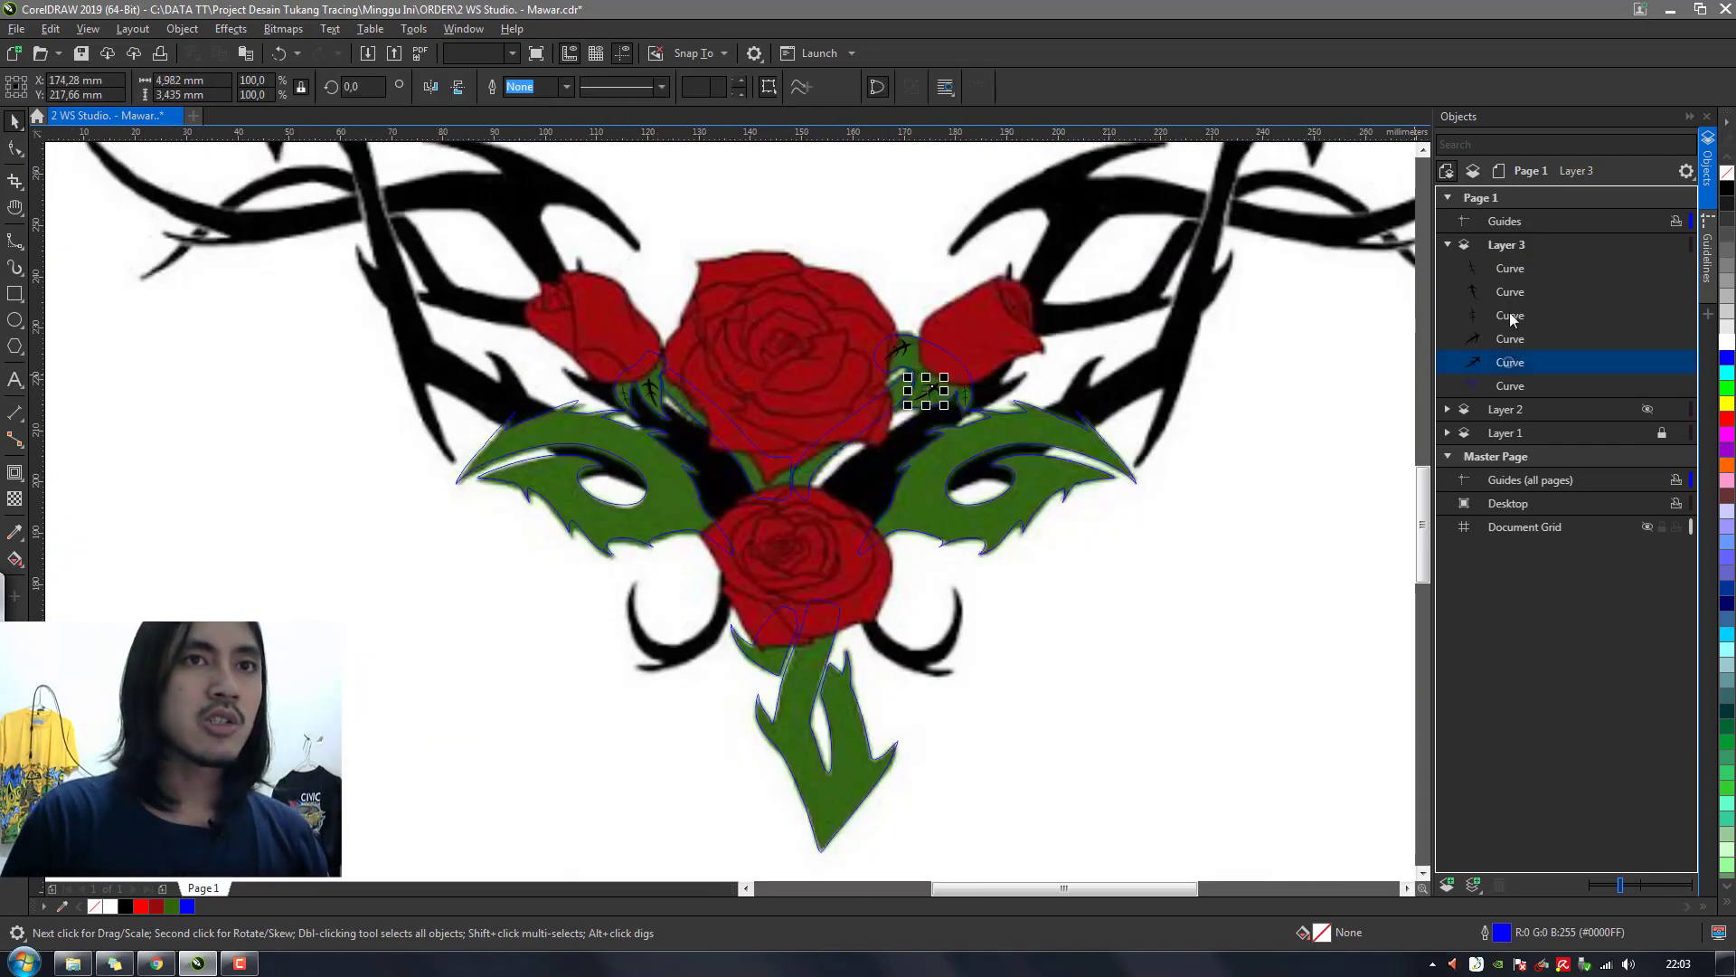
{"action": "left_click", "coordinate": [1501, 266], "text": "shift"}
{"action": "key", "text": "ctrl+g"}
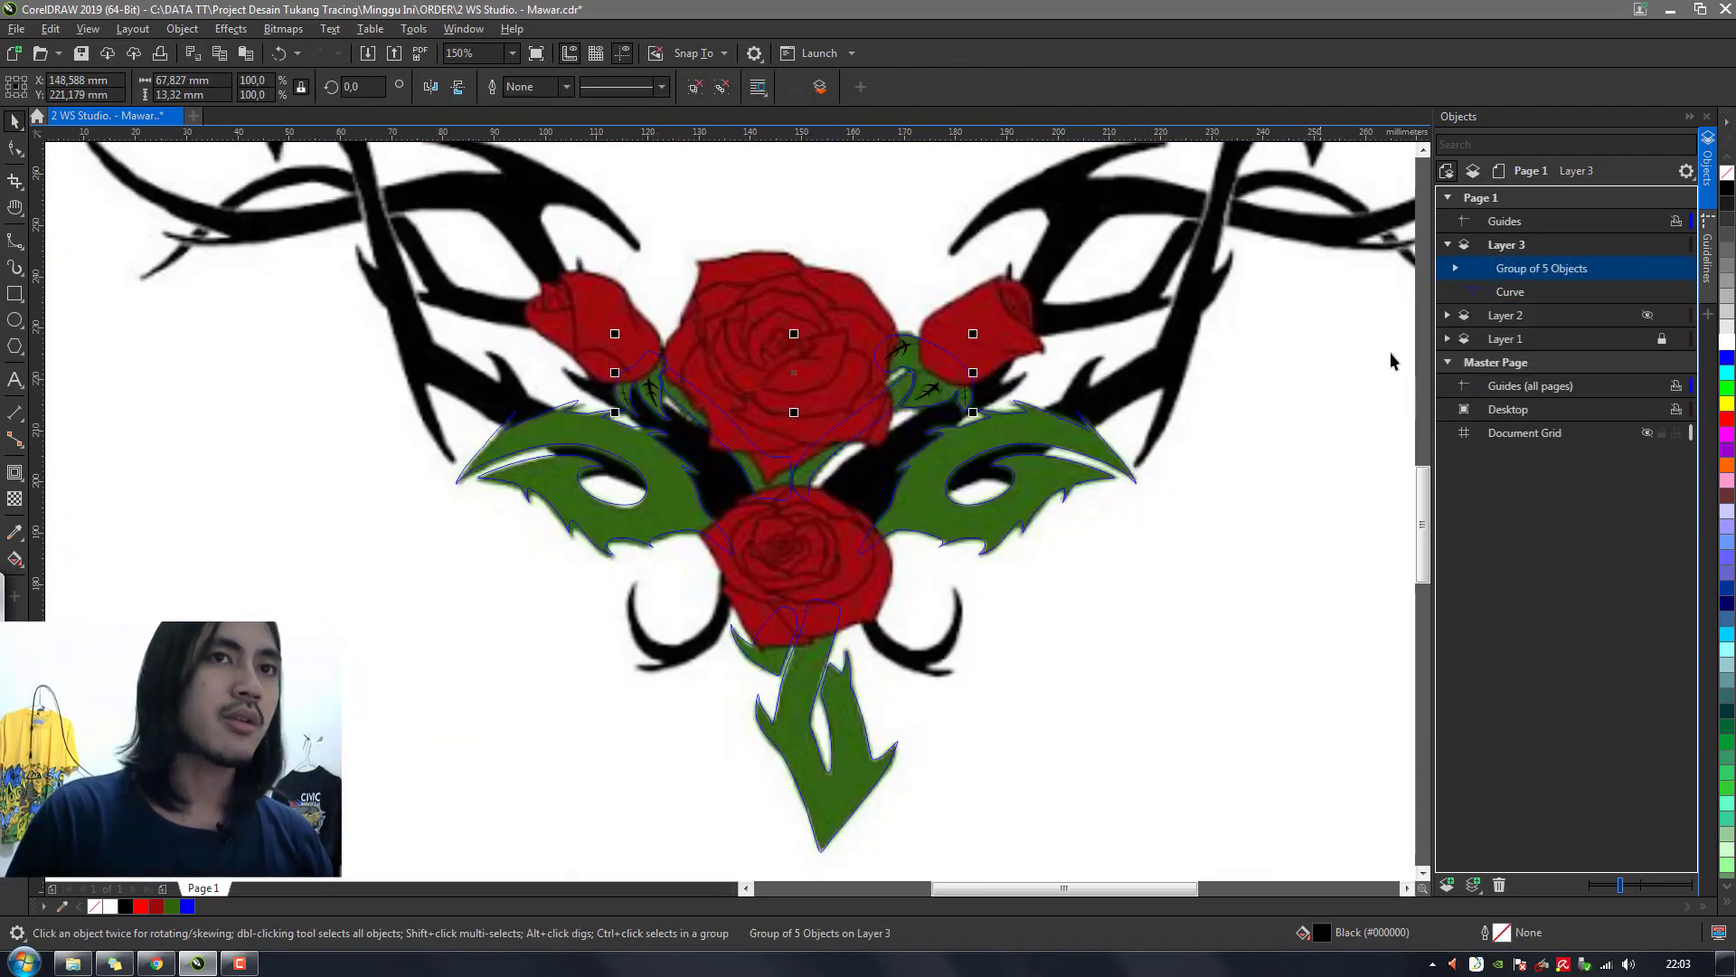
Fill the traced leaf and stem curve with green #2F6809 and remove its outline
{"action": "left_click", "coordinate": [1507, 294]}
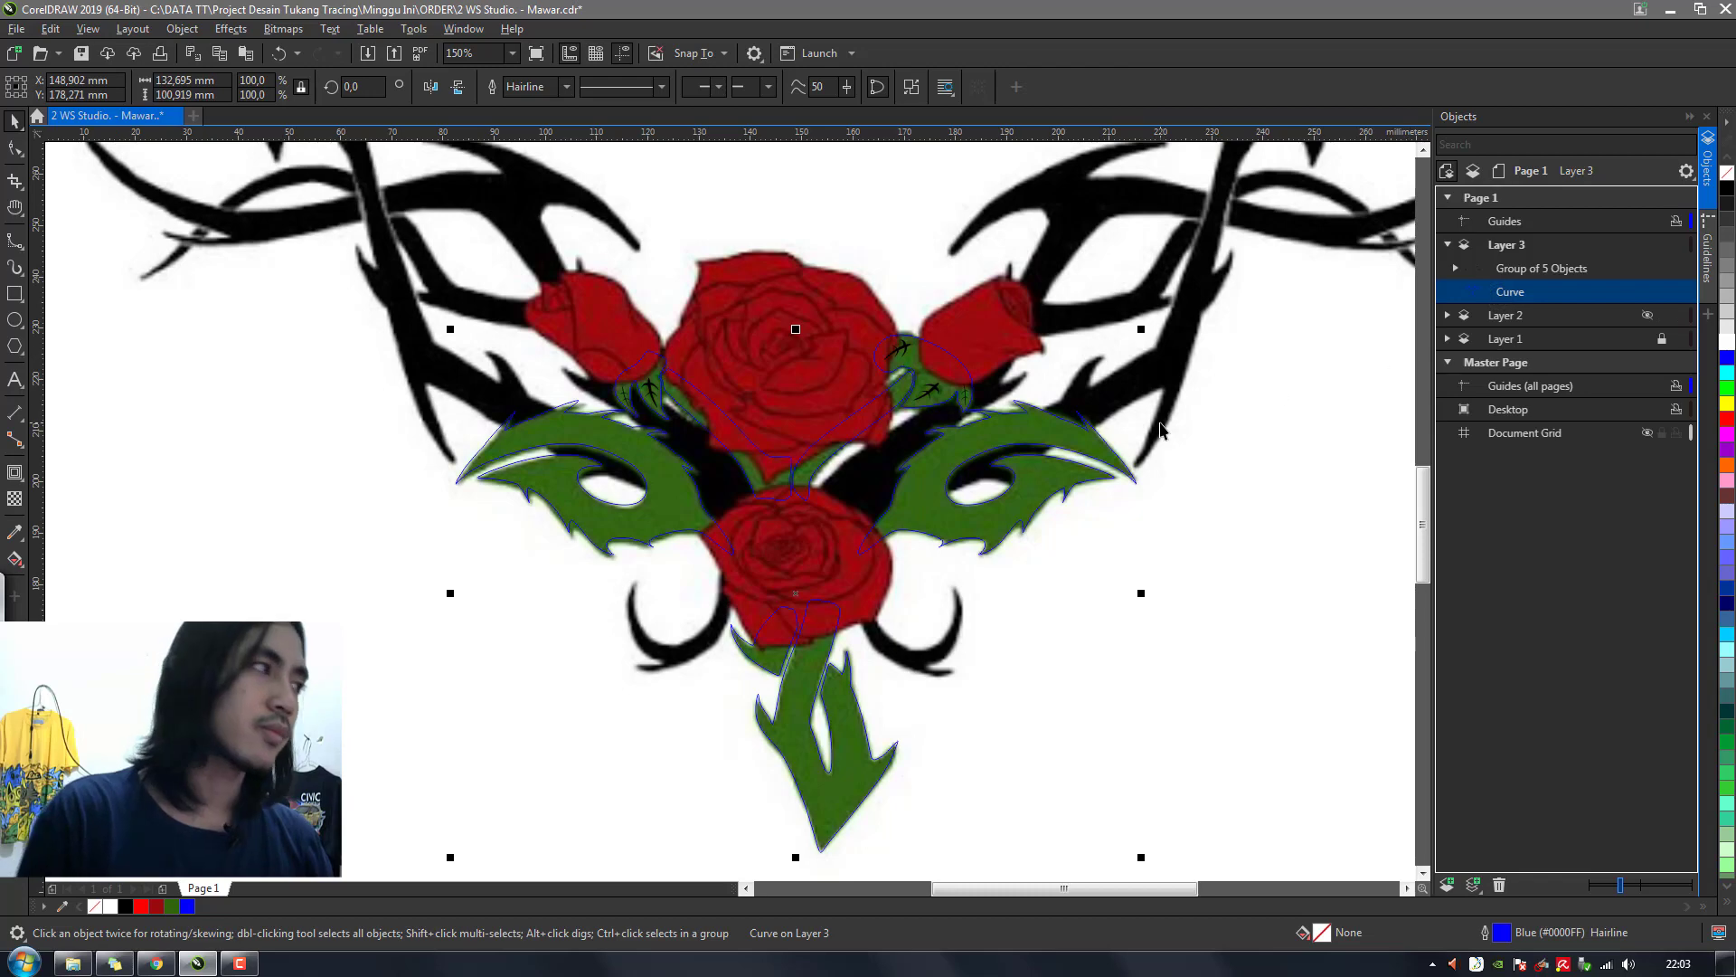
{"action": "left_click", "coordinate": [175, 915]}
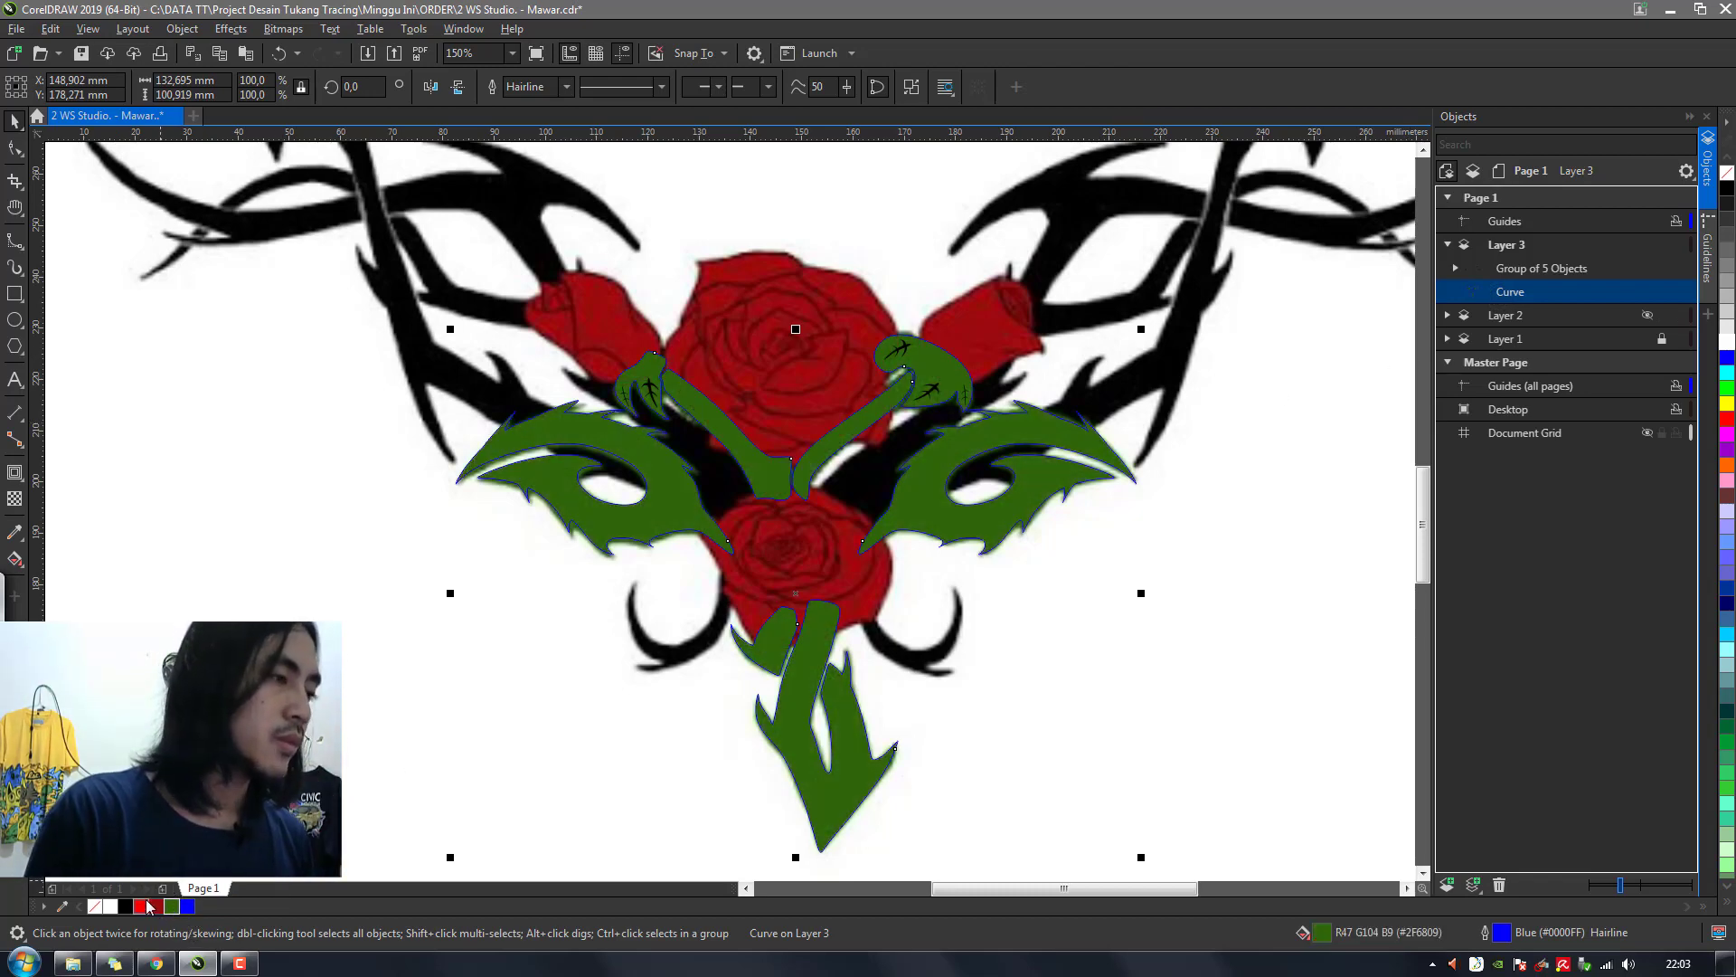
{"action": "right_click", "coordinate": [94, 906]}
{"action": "left_click", "coordinate": [448, 724]}
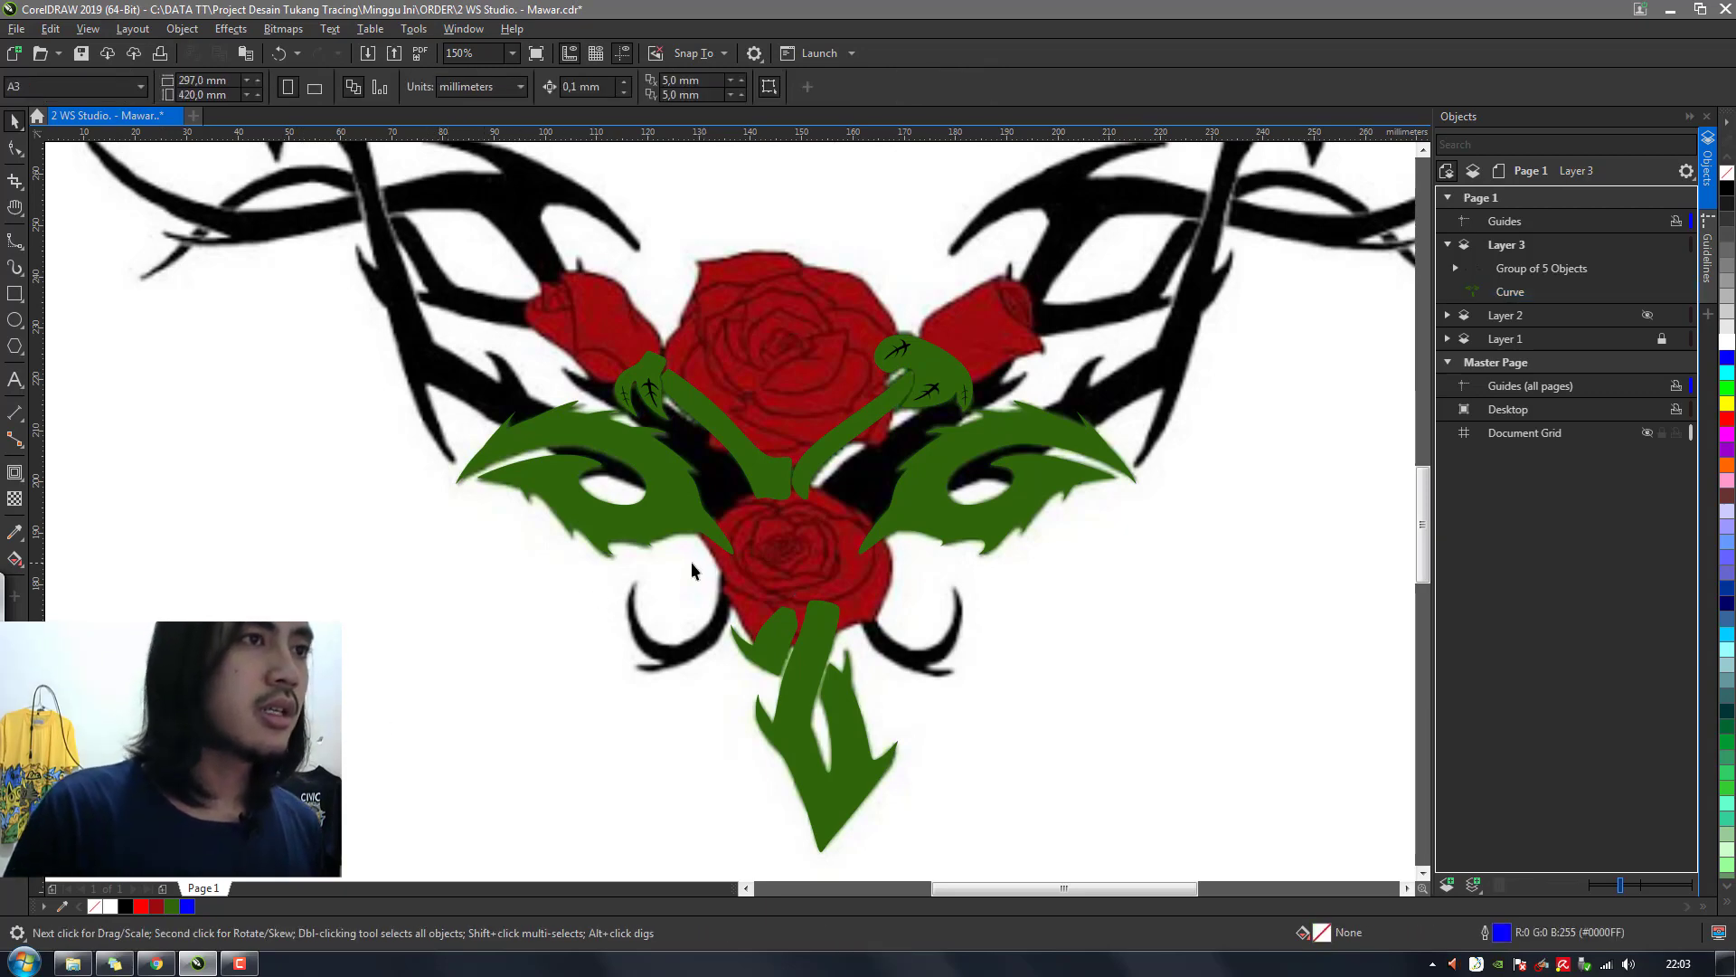
Collapse Layer 3, add a new Layer 4, hide Layer 3 and save the document
{"action": "left_click", "coordinate": [1450, 270]}
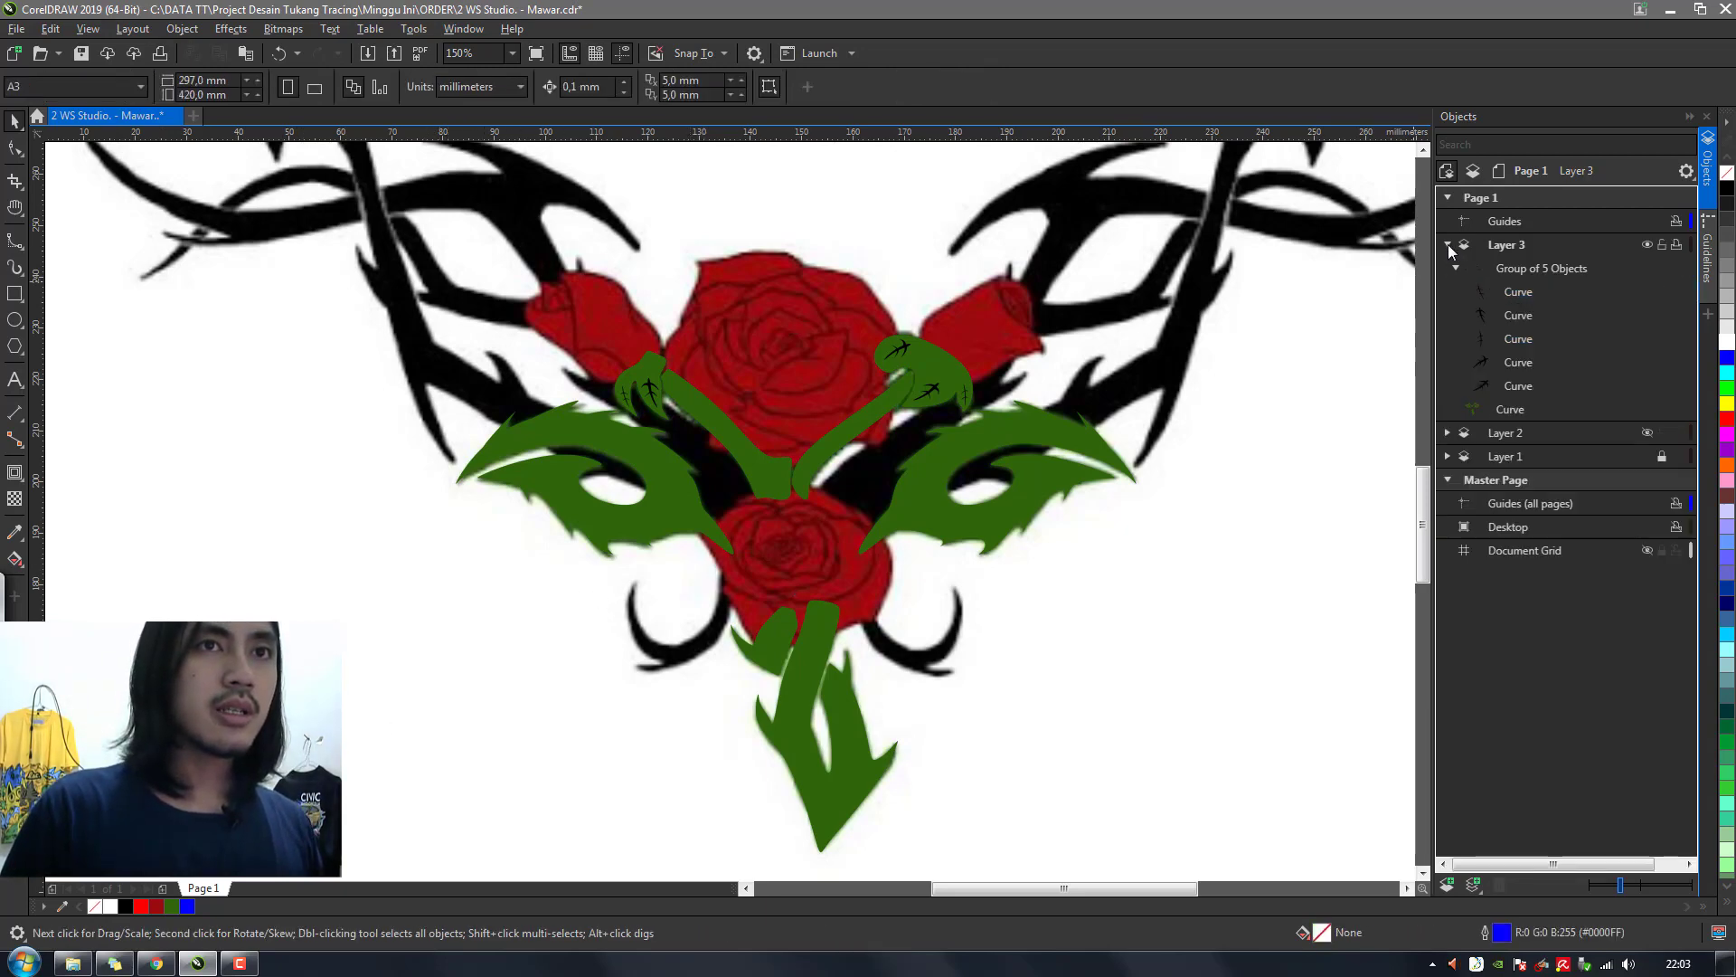
{"action": "left_click", "coordinate": [1447, 244]}
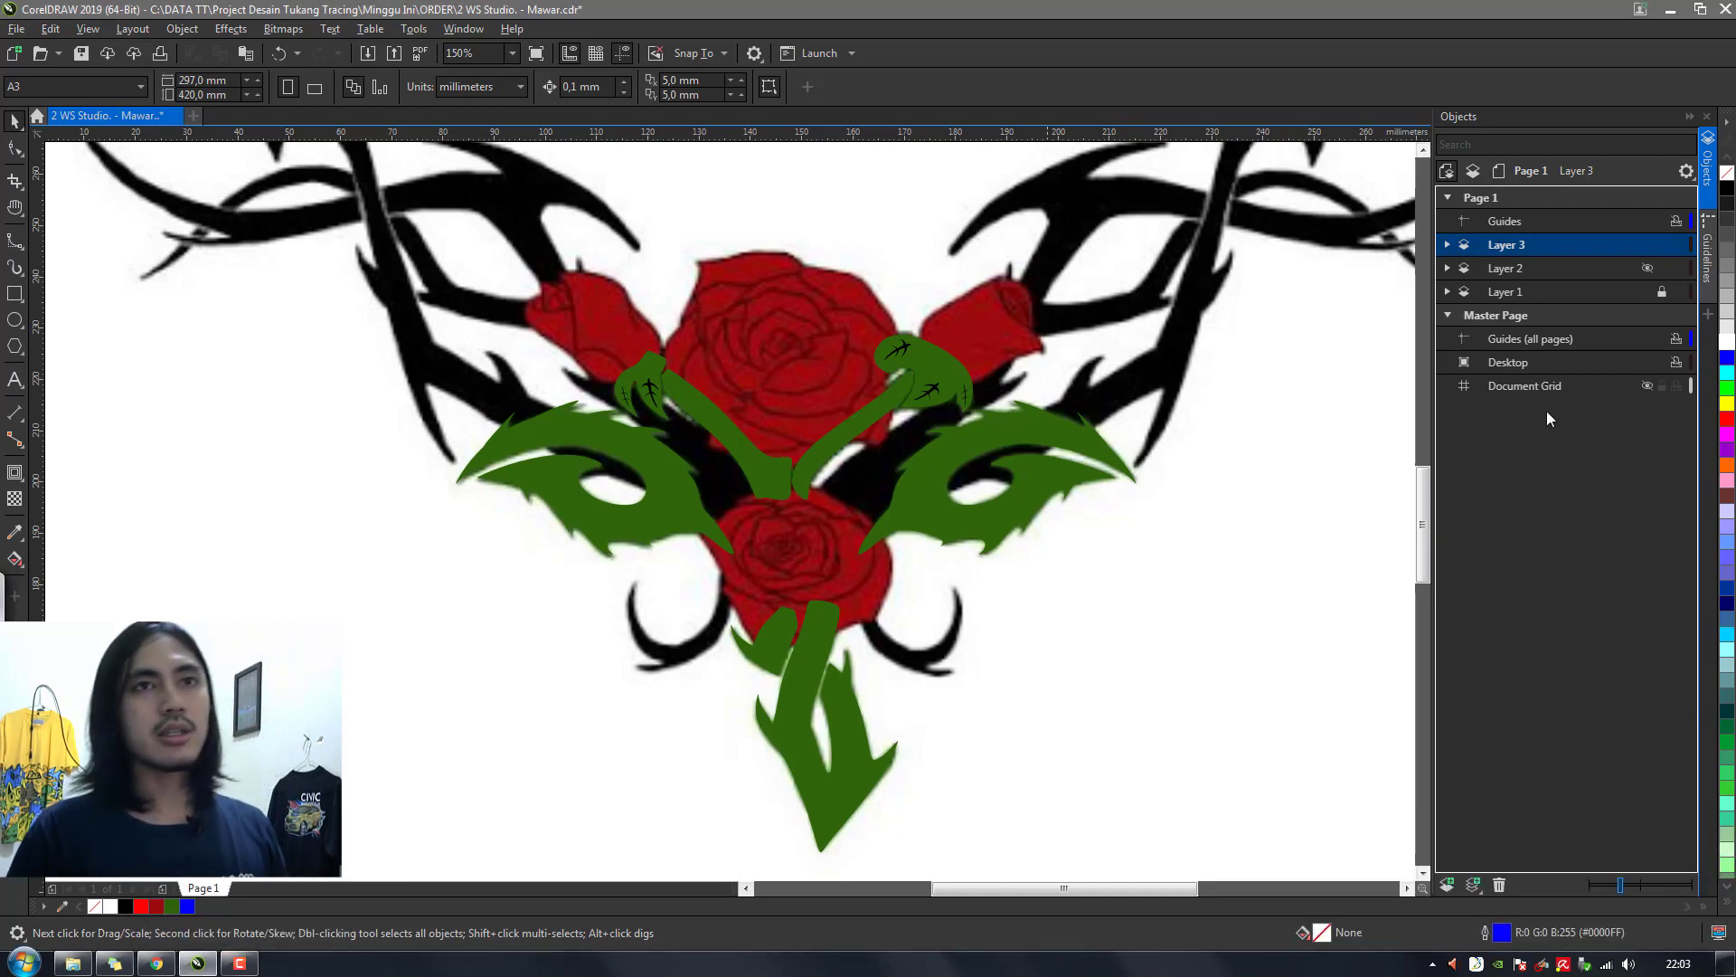
{"action": "left_click", "coordinate": [1446, 884]}
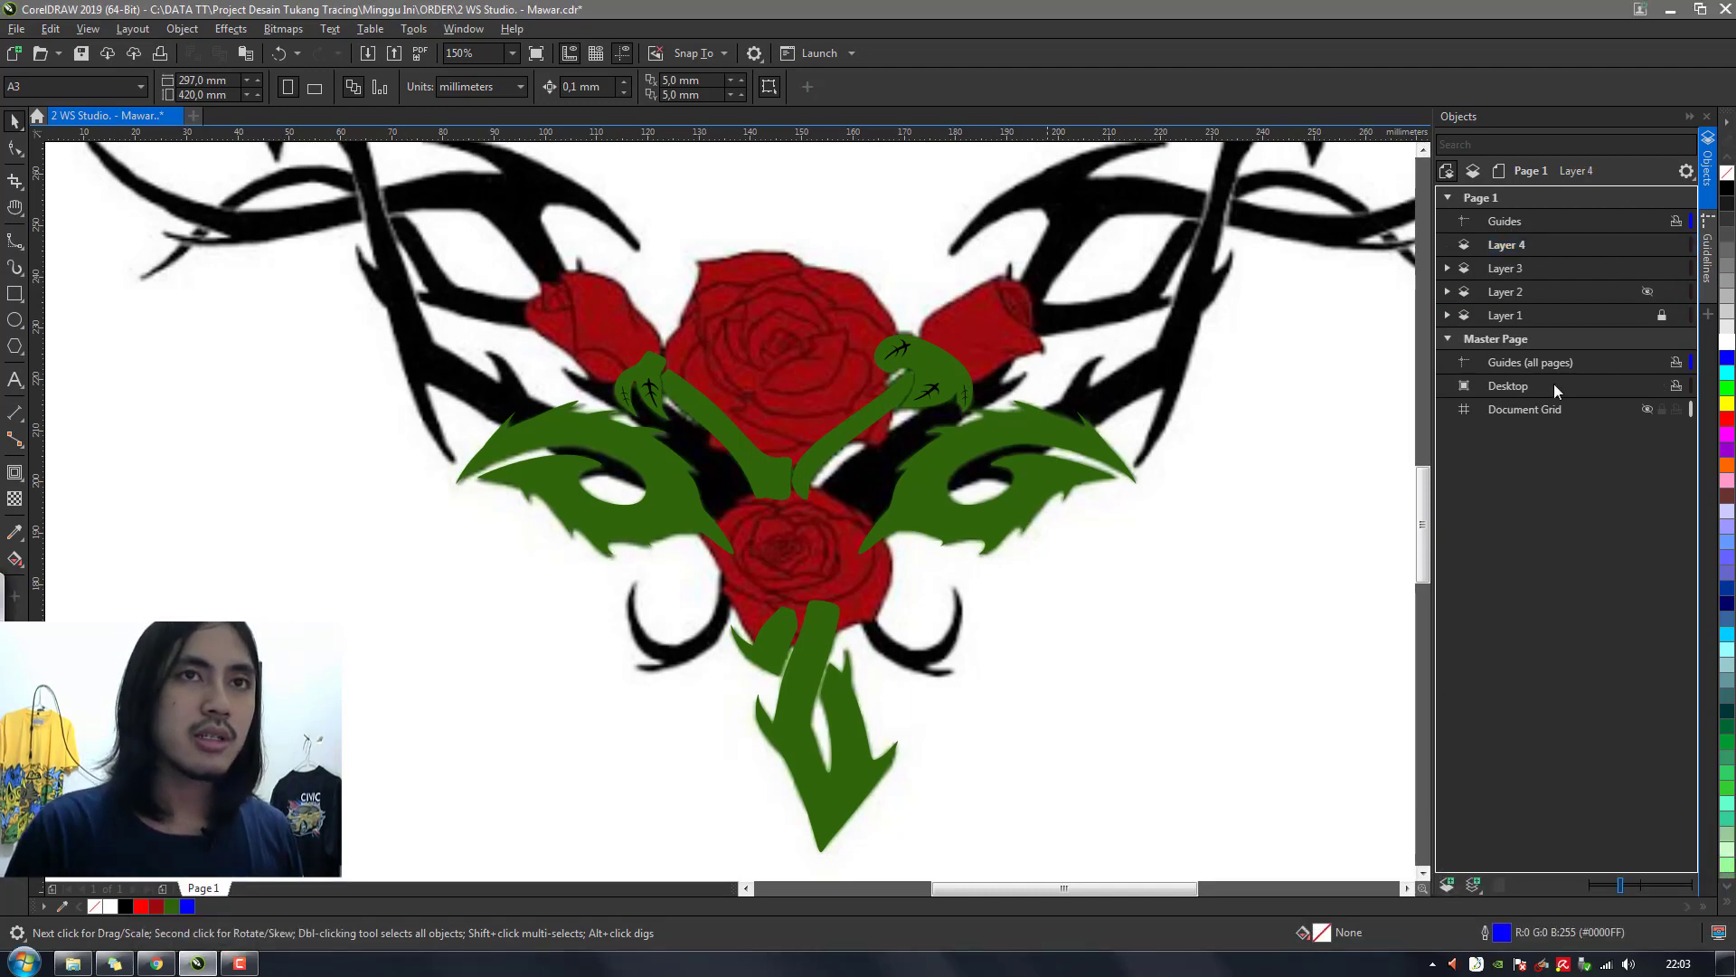
{"action": "left_click", "coordinate": [1647, 269]}
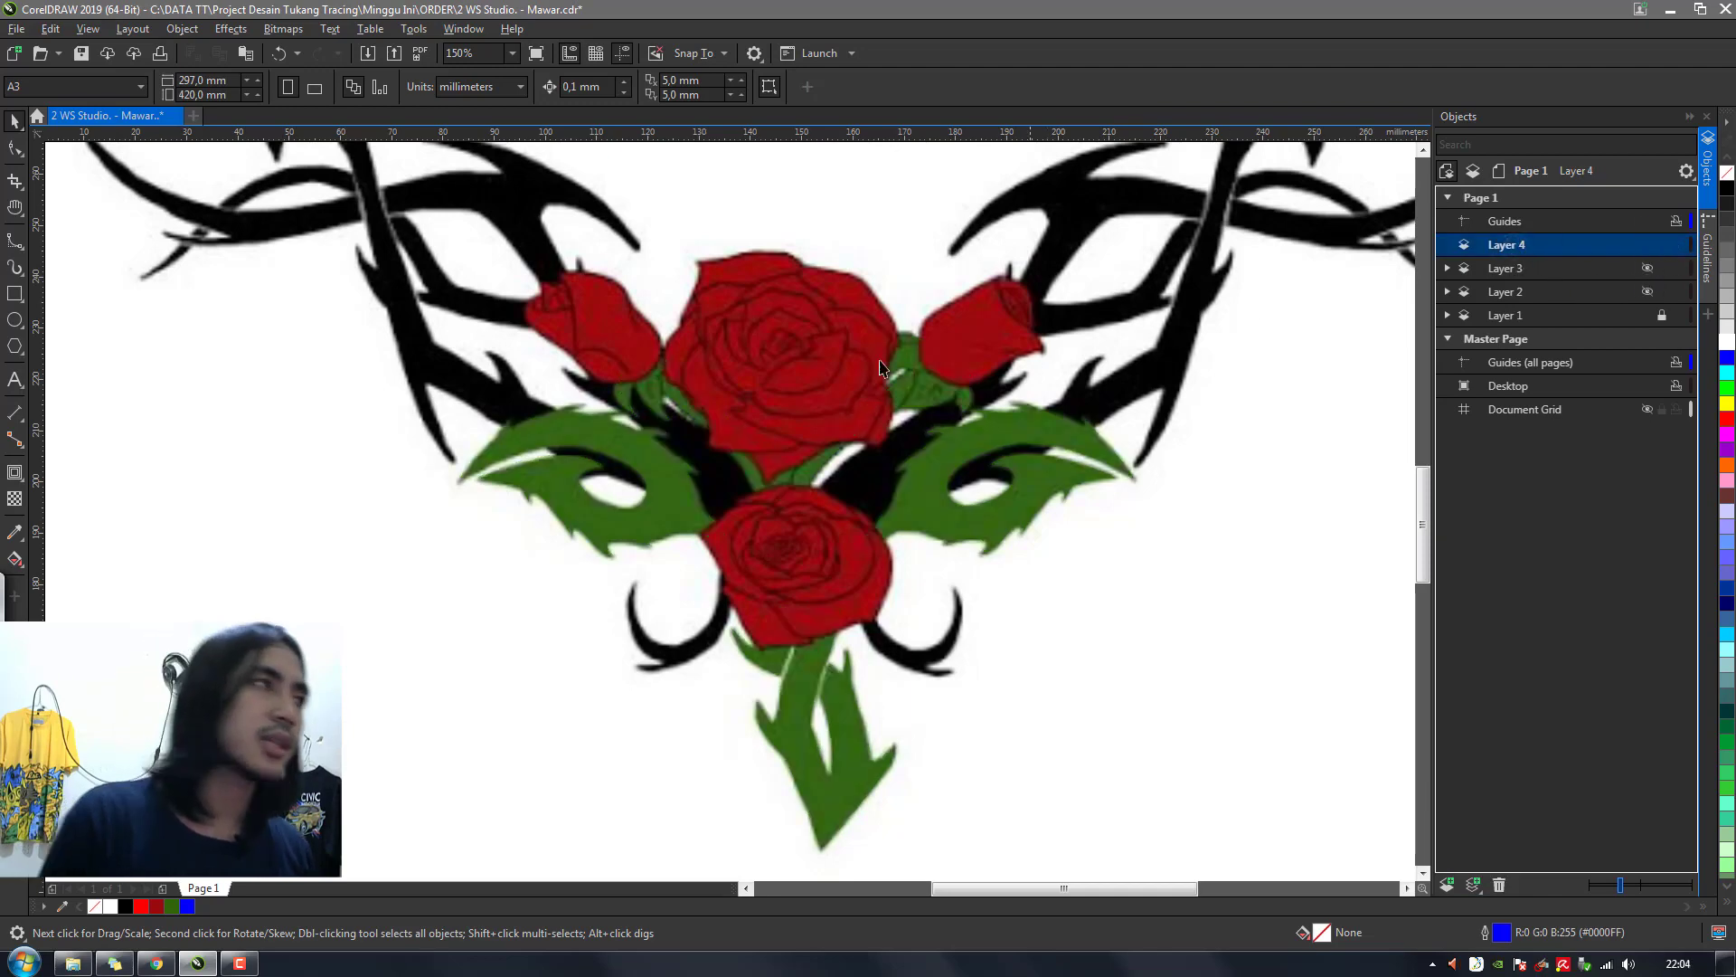
{"action": "key", "text": "ctrl+s"}
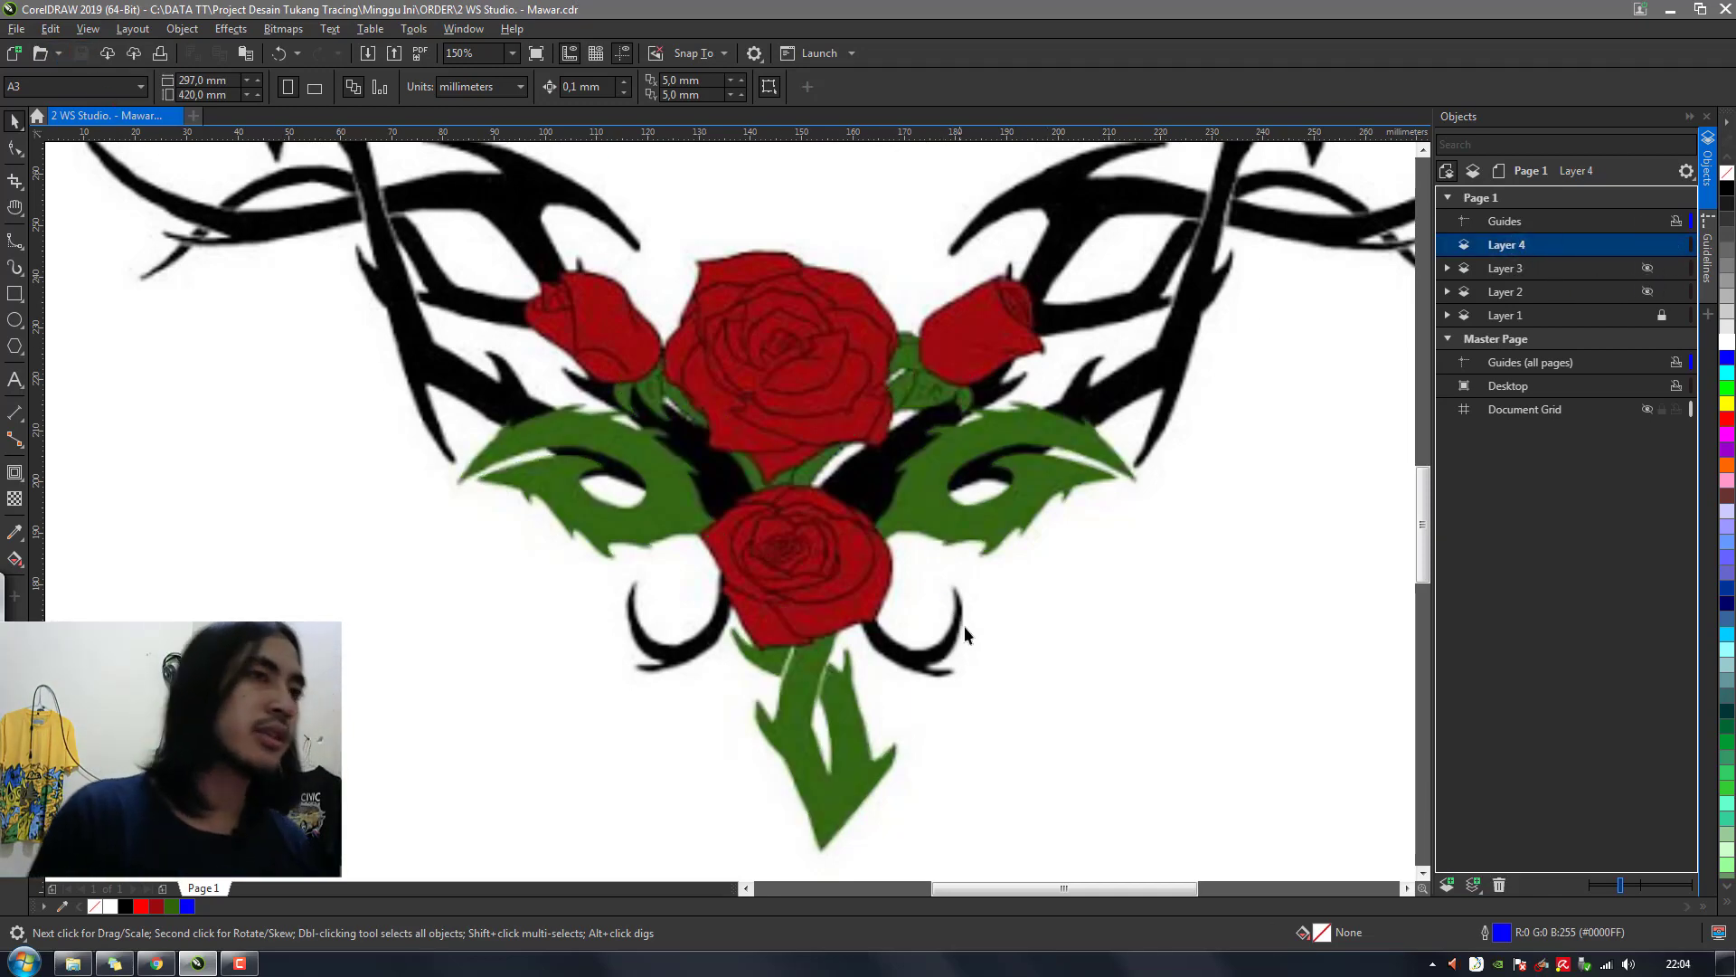
Examine the petal lines of the central rose, the lower rose and the rosebuds in the reference image
{"action": "scroll", "coordinate": [807, 407], "scroll_direction": "down", "scroll_amount": 1}
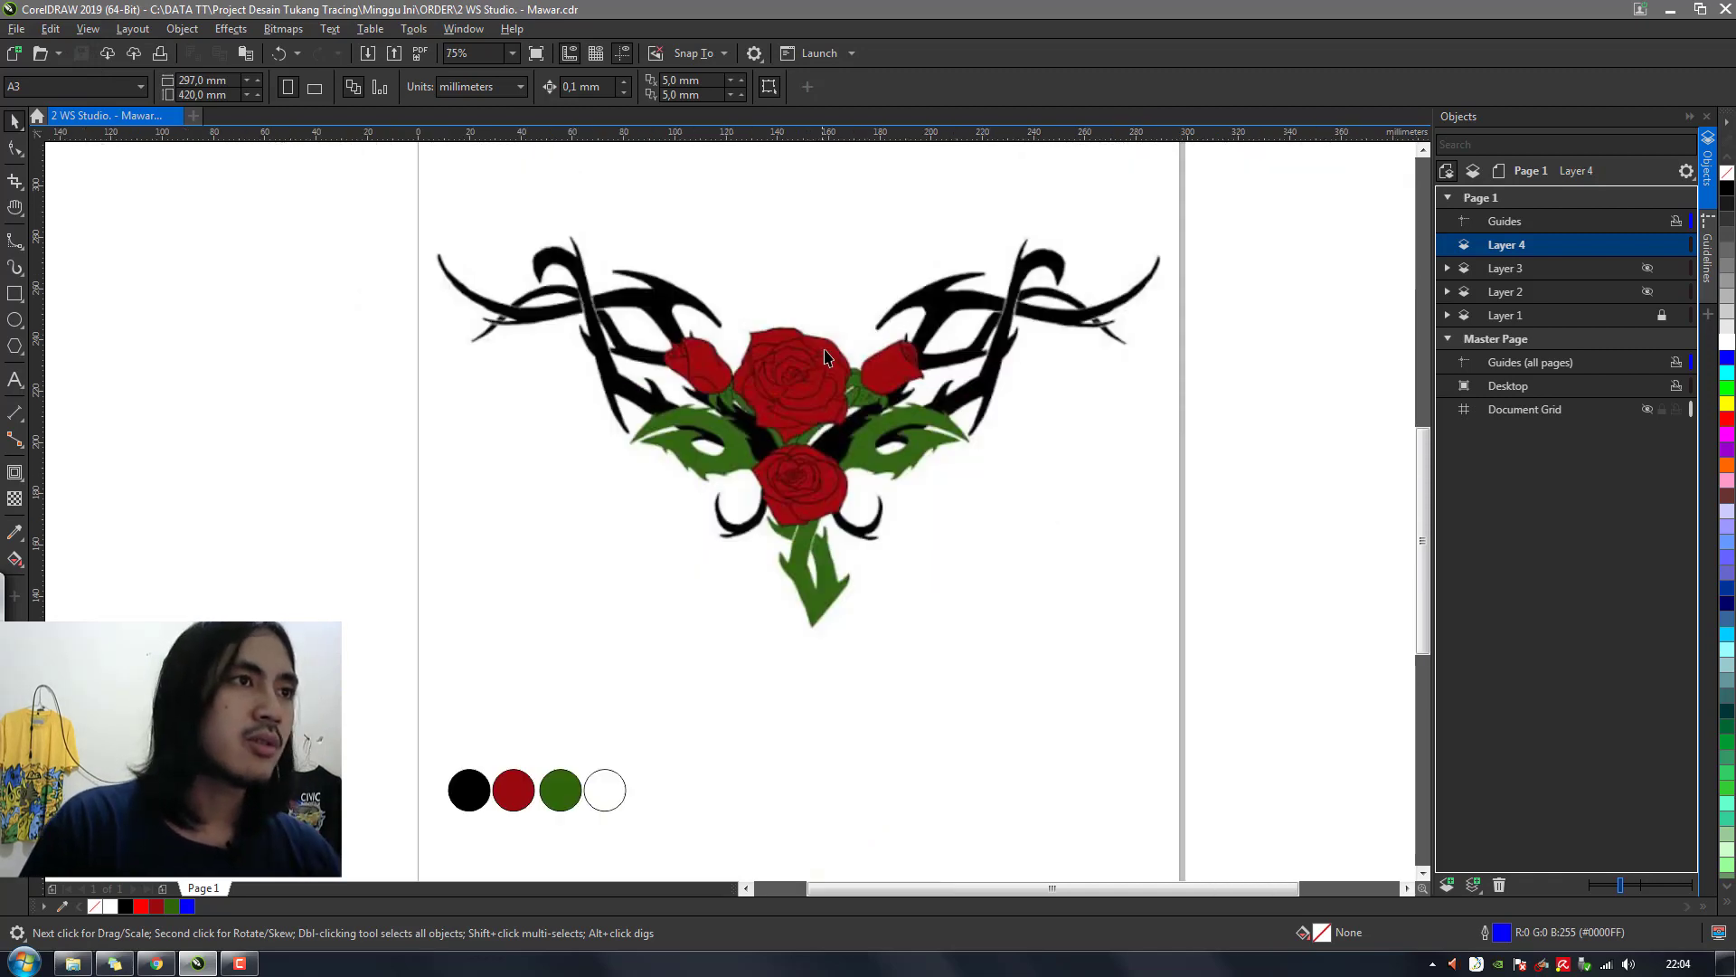
{"action": "scroll", "coordinate": [824, 350], "scroll_direction": "up", "scroll_amount": 2}
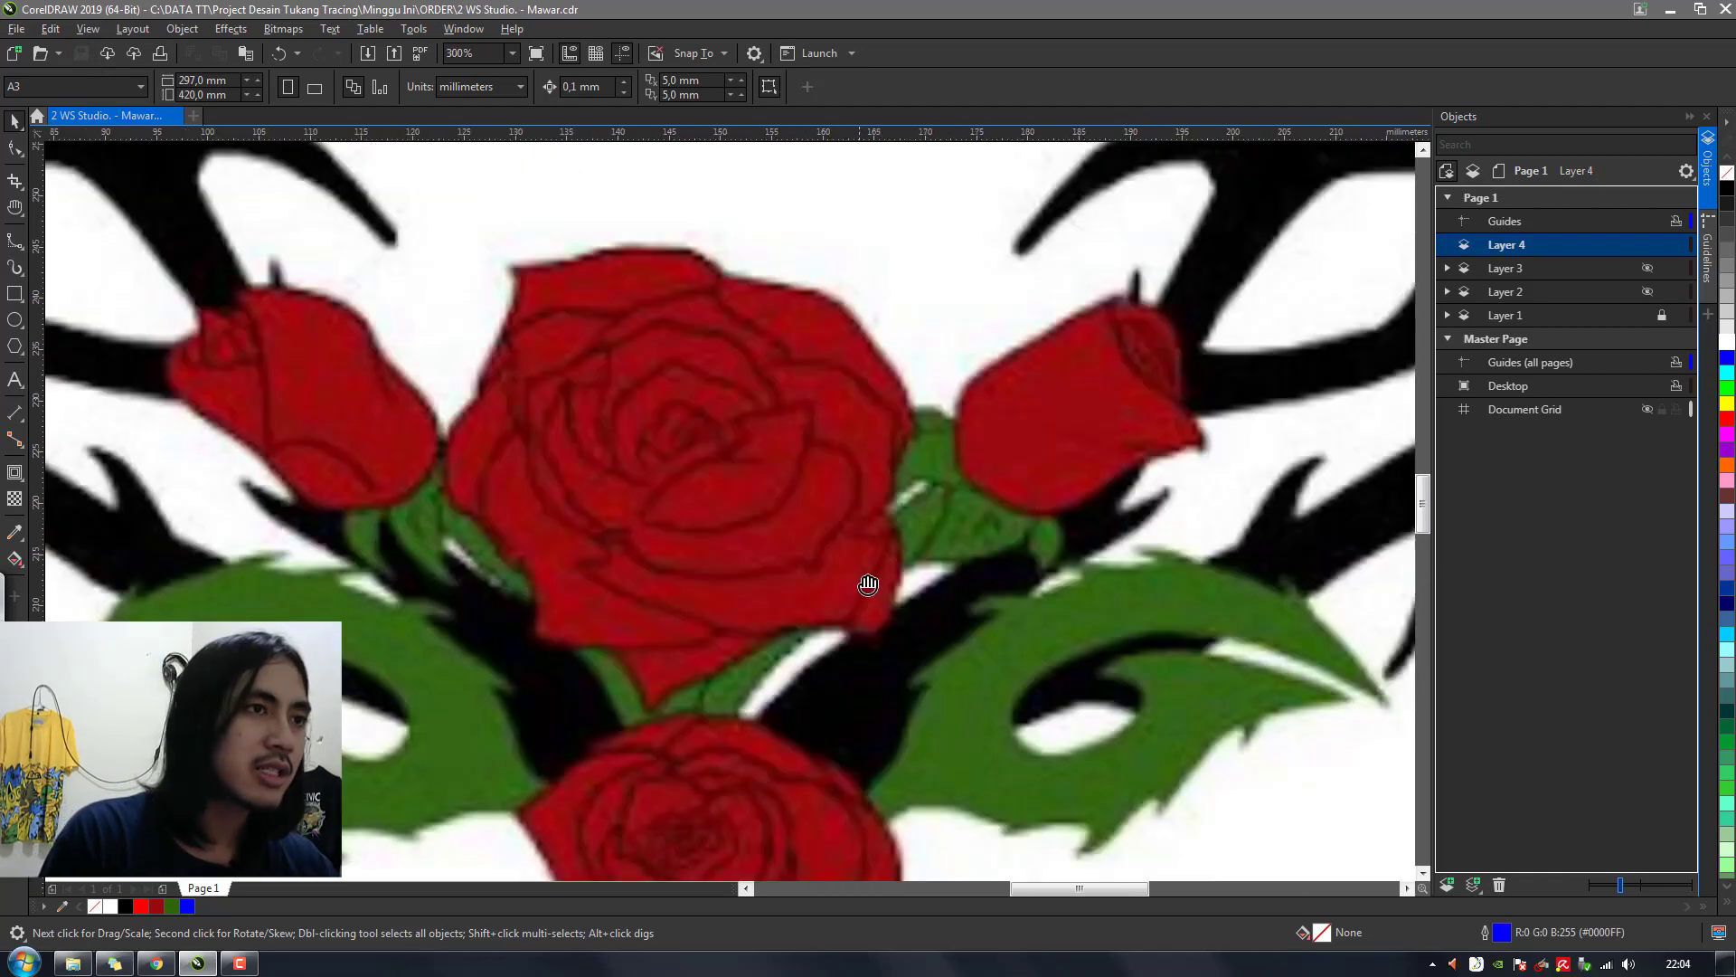
{"action": "key", "text": "h"}
{"action": "left_click_drag", "start_coordinate": [846, 584], "coordinate": [847, 470]}
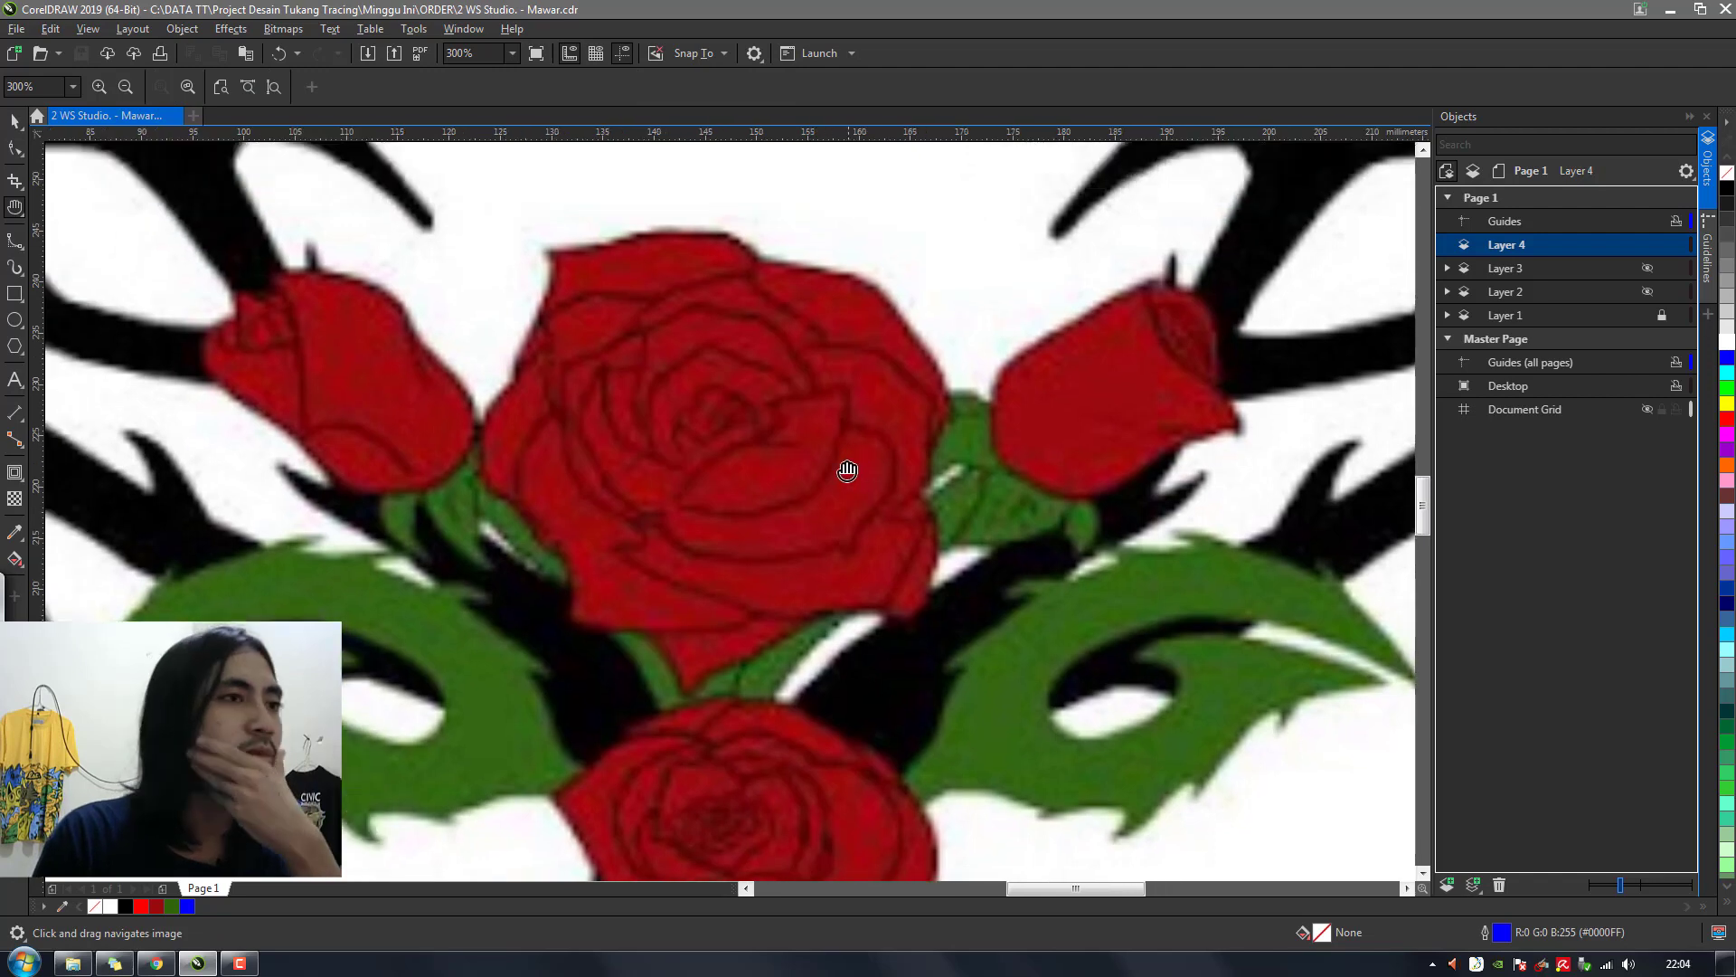
{"action": "left_click", "coordinate": [242, 964]}
{"action": "left_click", "coordinate": [248, 969]}
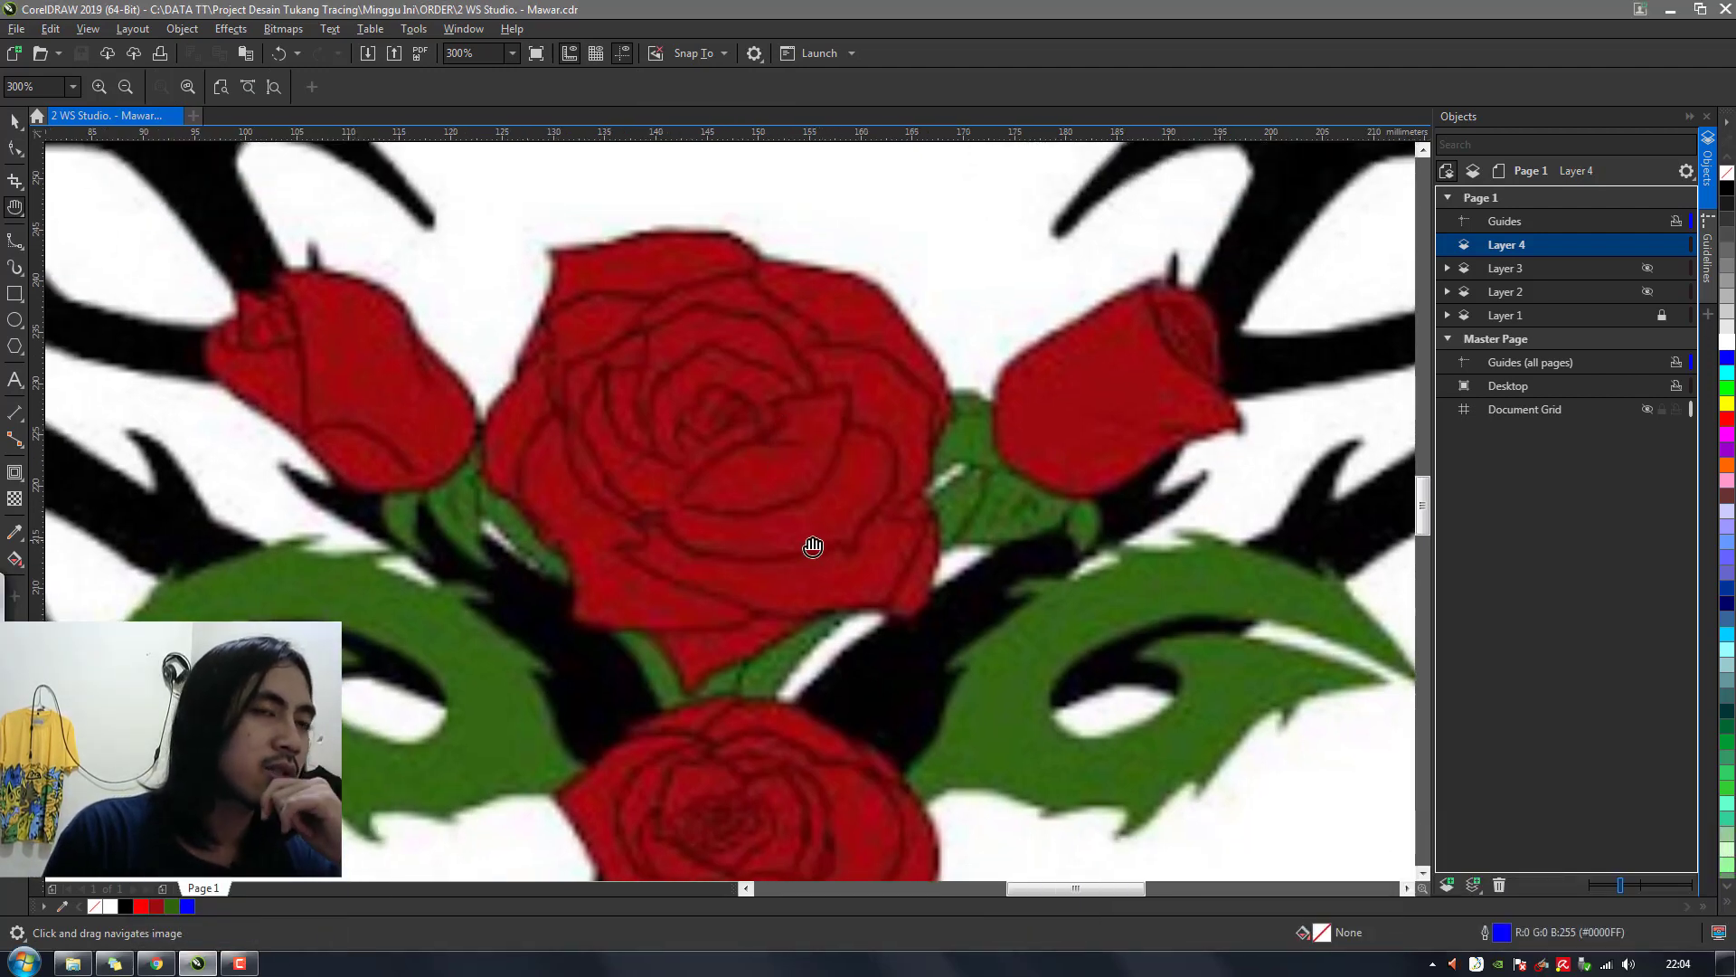
{"action": "left_click_drag", "start_coordinate": [813, 546], "coordinate": [833, 516]}
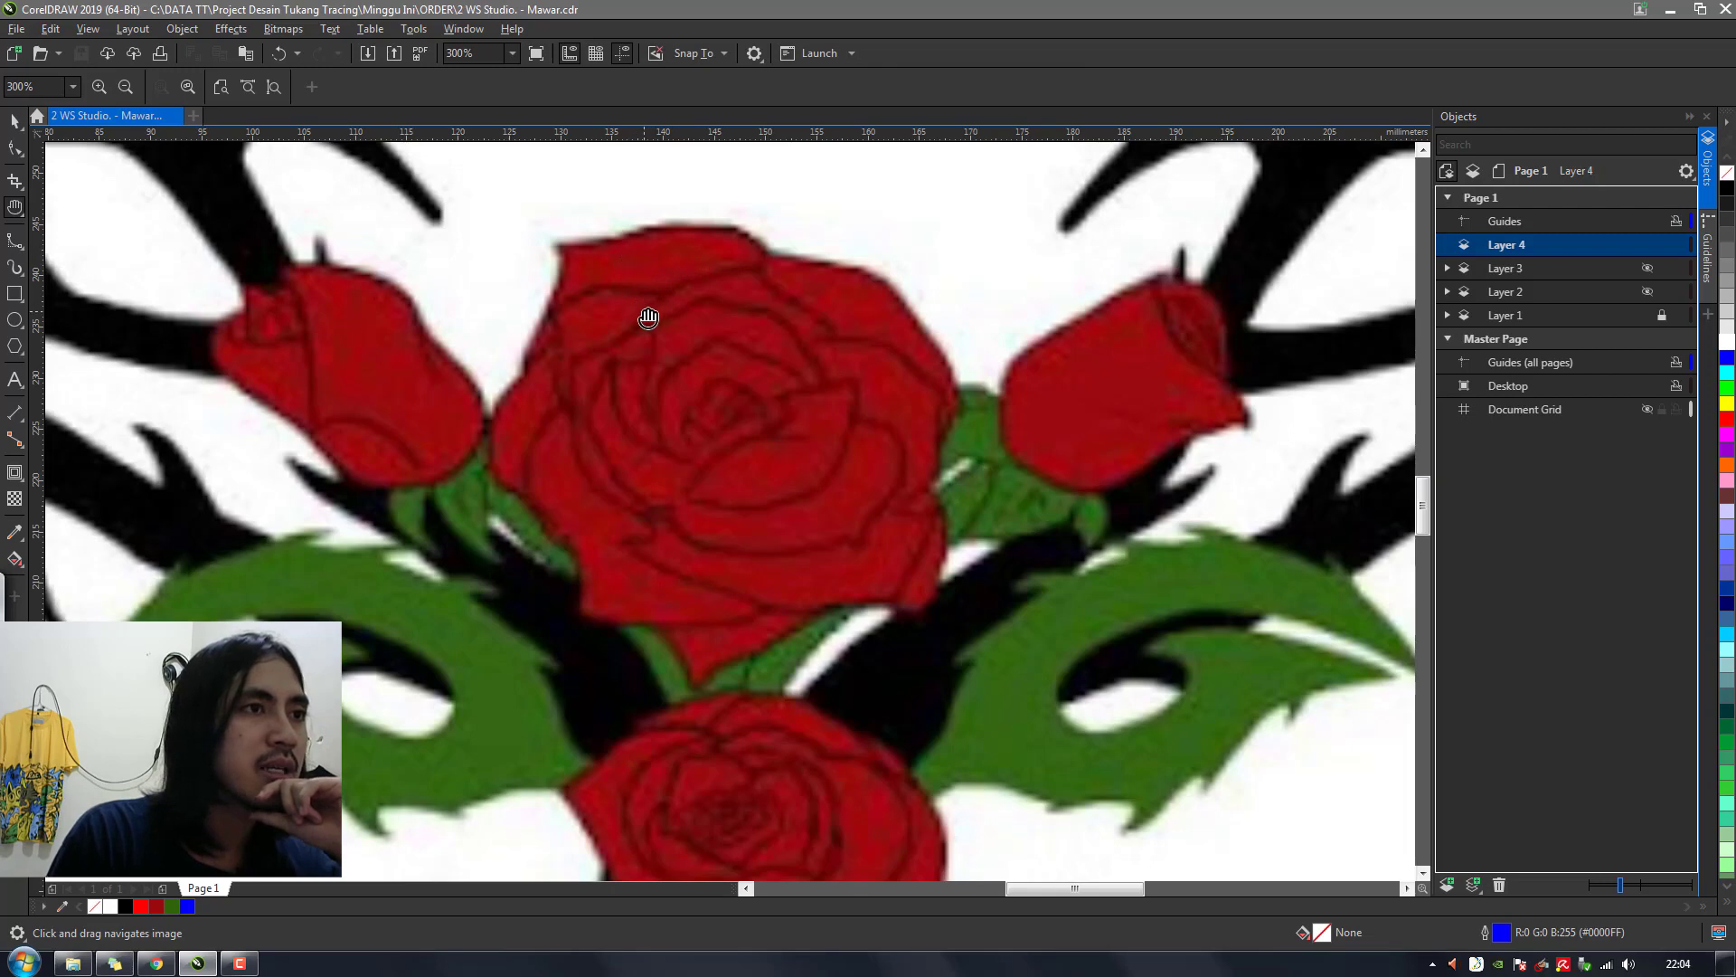
{"action": "left_click_drag", "start_coordinate": [648, 316], "coordinate": [637, 295]}
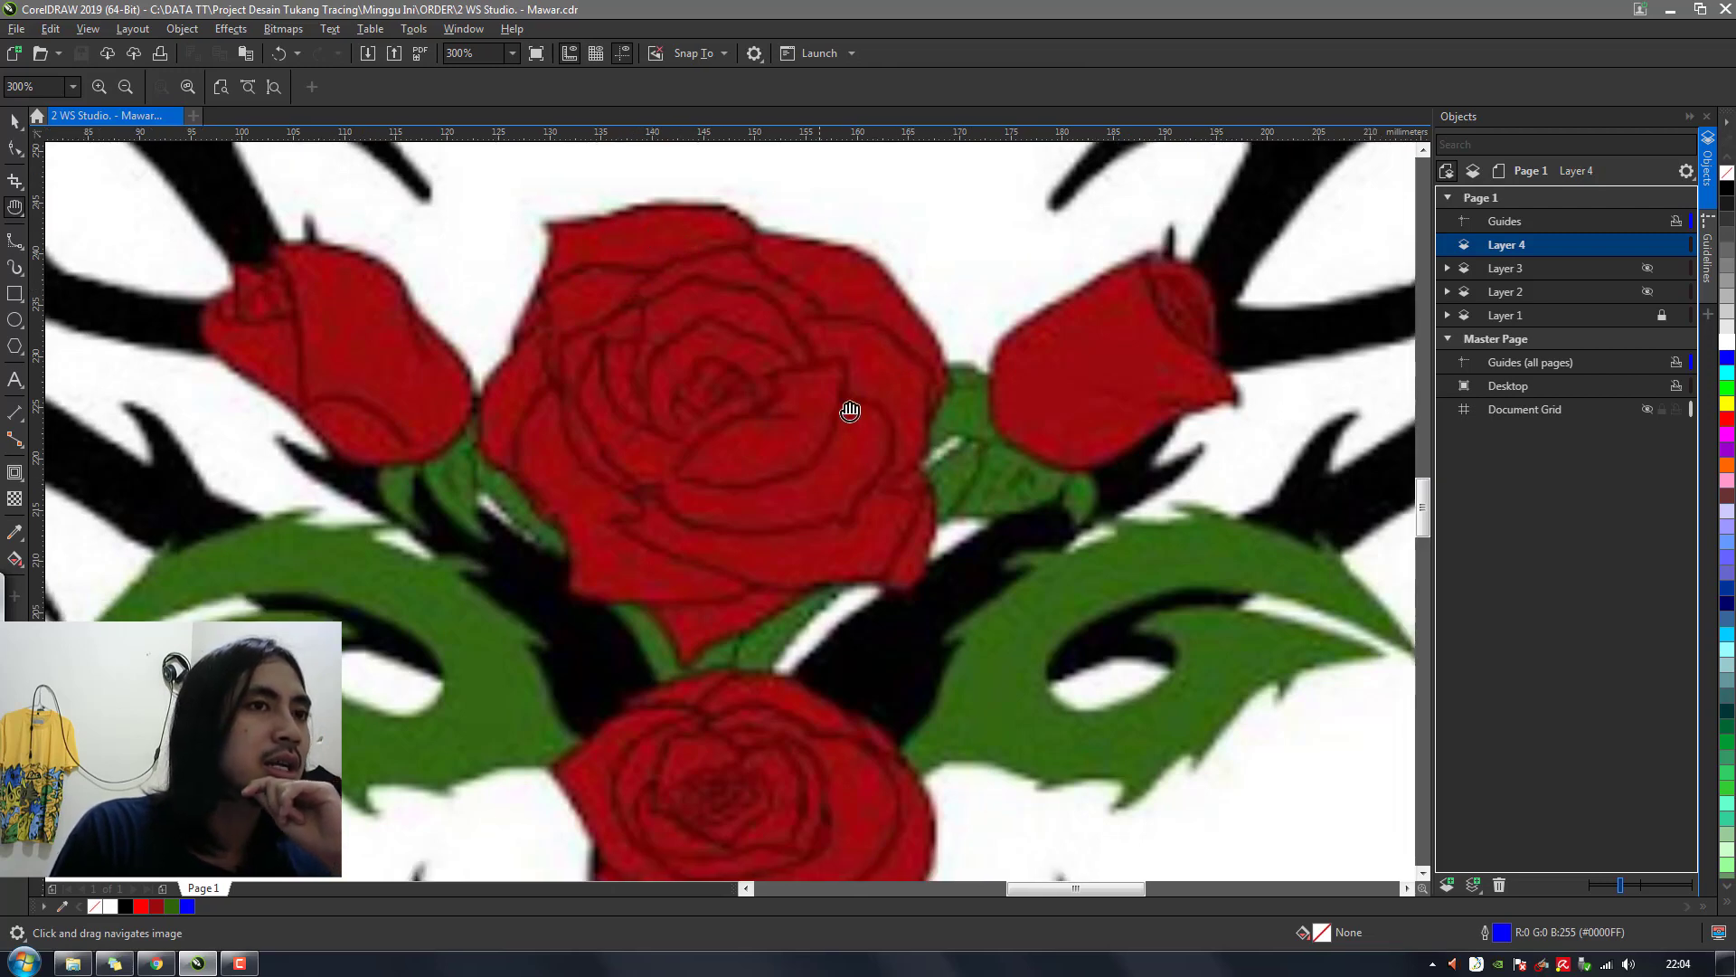
{"action": "left_click_drag", "start_coordinate": [771, 438], "coordinate": [781, 502]}
{"action": "scroll", "coordinate": [781, 503], "scroll_direction": "down", "scroll_amount": 3}
{"action": "scroll", "coordinate": [785, 615], "scroll_direction": "up", "scroll_amount": 3}
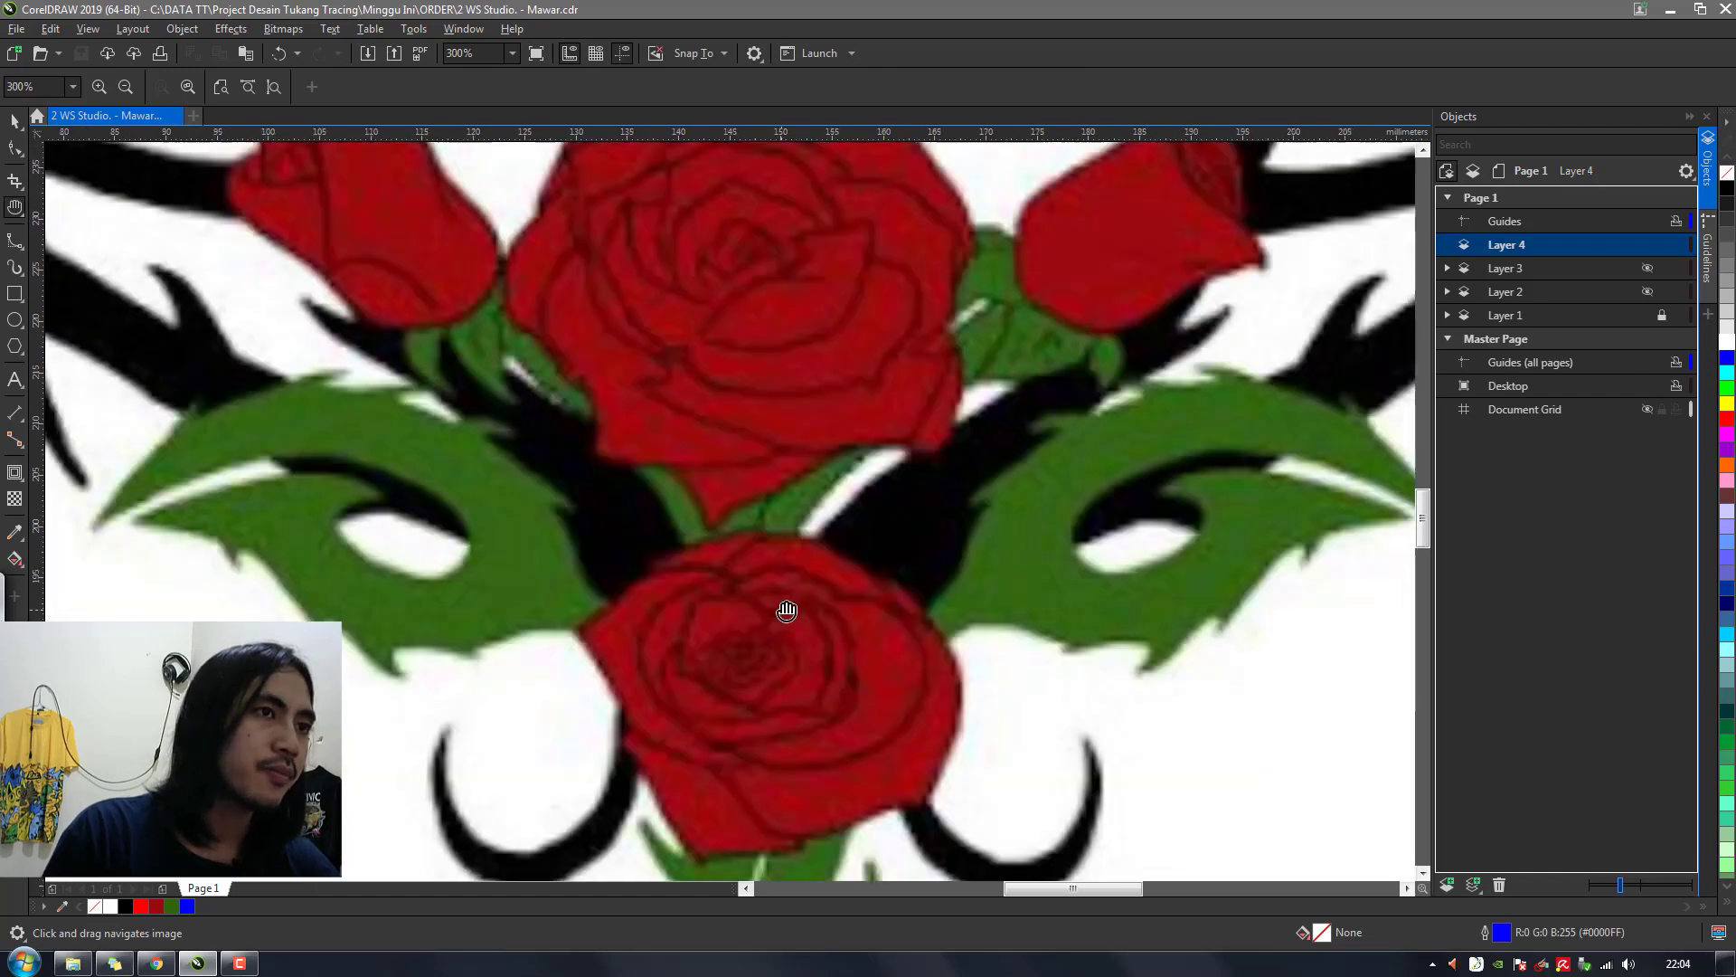
{"action": "scroll", "coordinate": [786, 607], "scroll_direction": "down", "scroll_amount": 3}
{"action": "scroll", "coordinate": [775, 453], "scroll_direction": "up", "scroll_amount": 3}
{"action": "scroll", "coordinate": [761, 359], "scroll_direction": "up", "scroll_amount": 2}
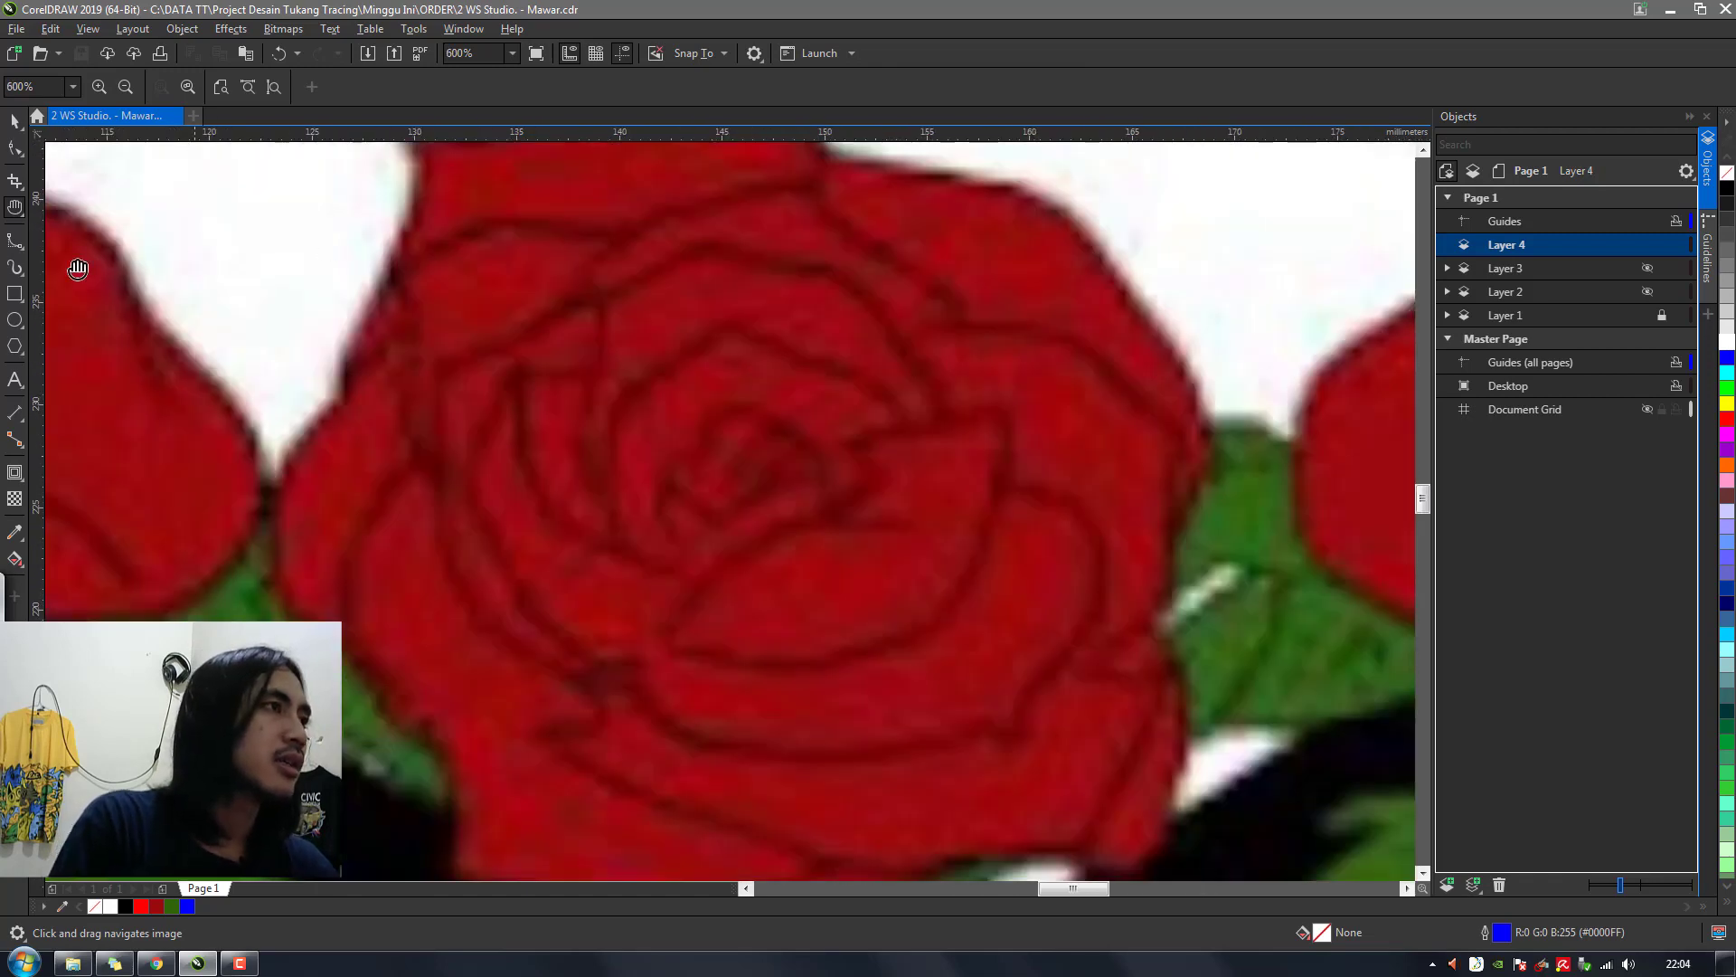
Draw an open B-spline curve about 5.7 by 6.7 mm over the inner petals of the central rose on Layer 4
{"action": "left_click", "coordinate": [18, 238]}
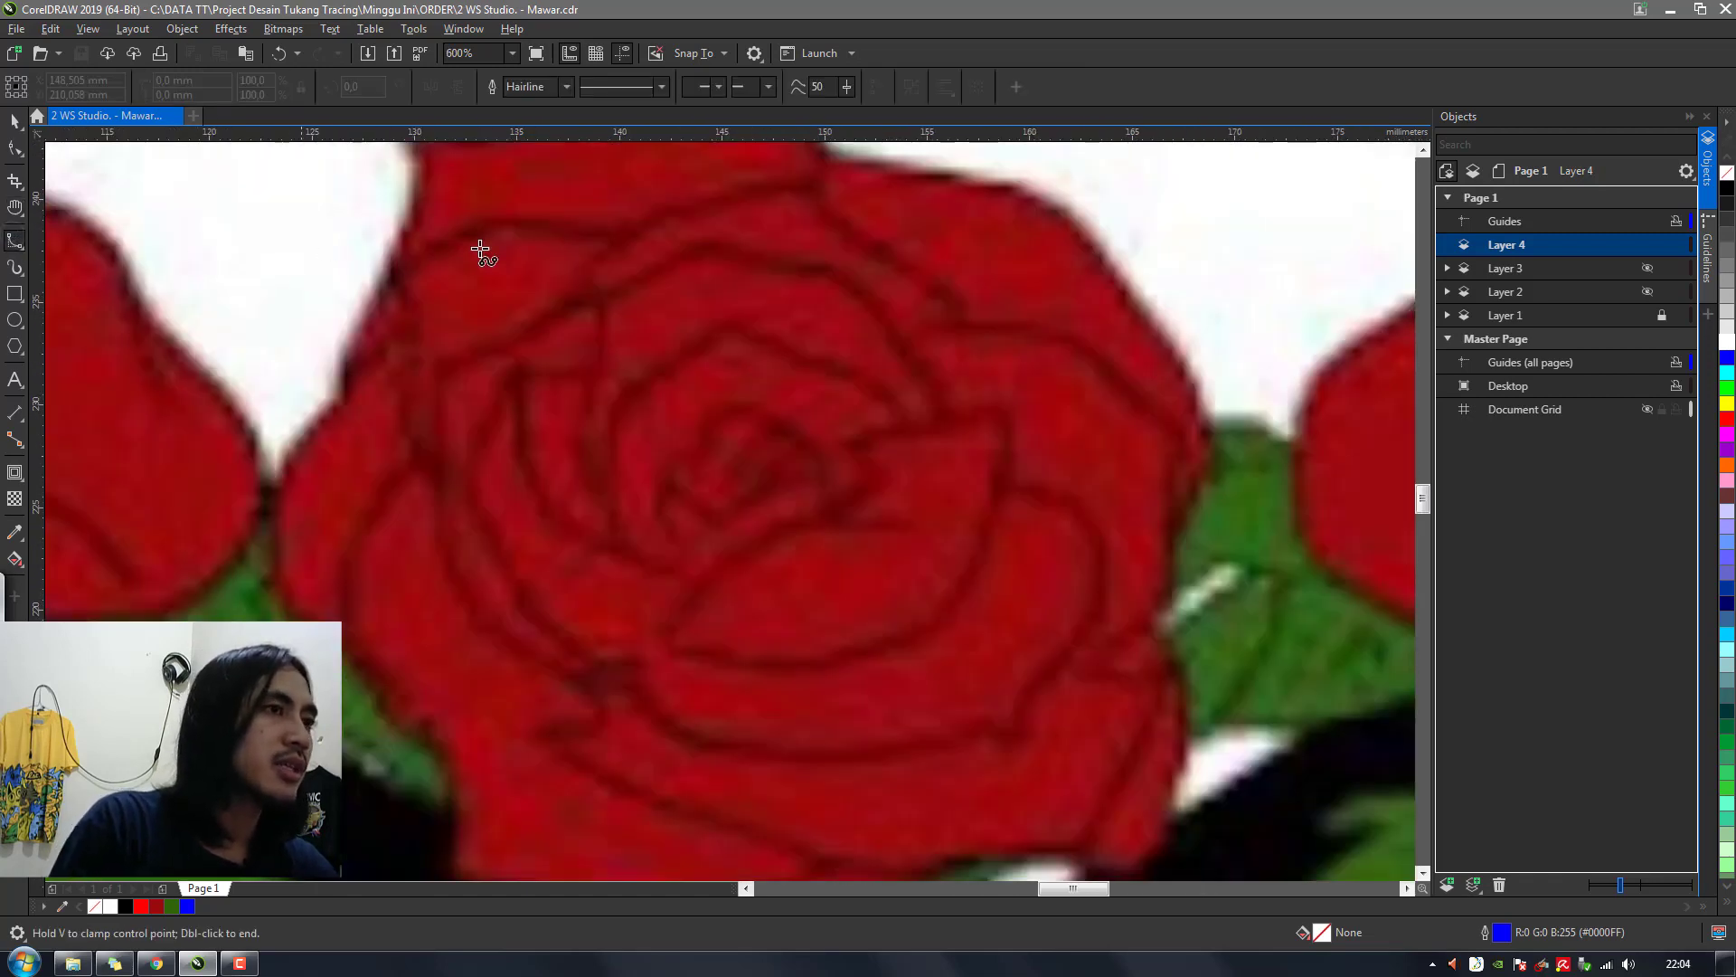
{"action": "left_click", "coordinate": [605, 466]}
{"action": "left_click", "coordinate": [618, 399]}
{"action": "left_click", "coordinate": [641, 386]}
{"action": "left_click", "coordinate": [713, 342]}
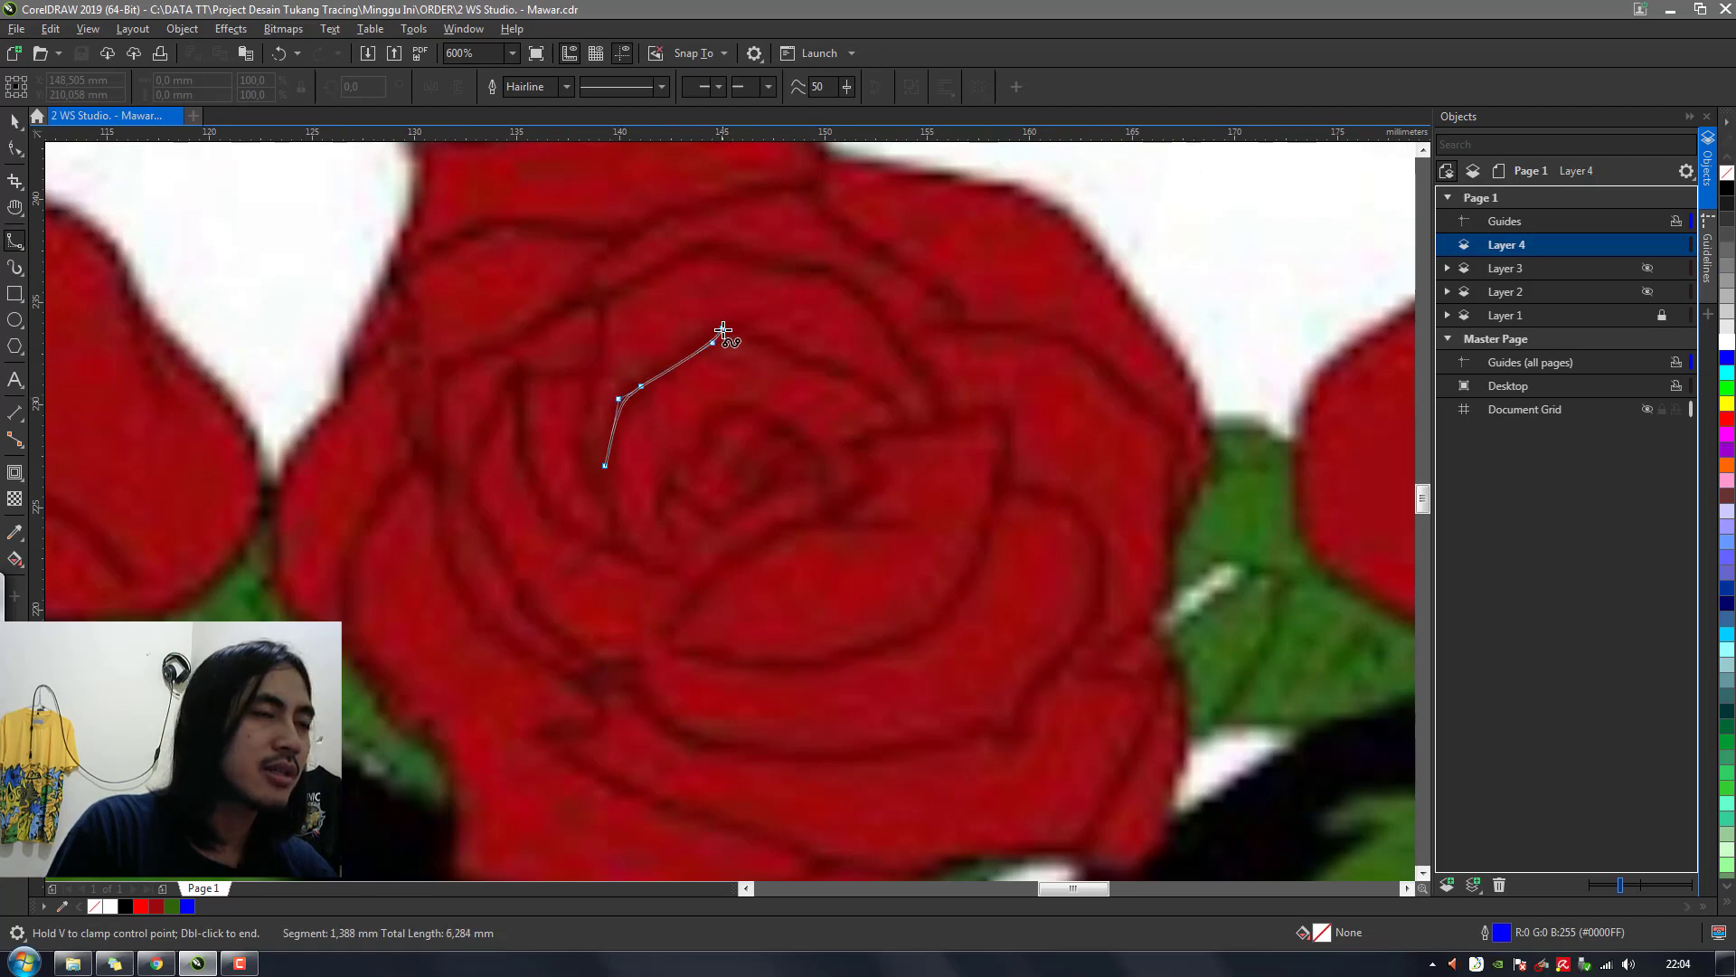
{"action": "double_click", "coordinate": [723, 328]}
{"action": "key", "text": "space"}
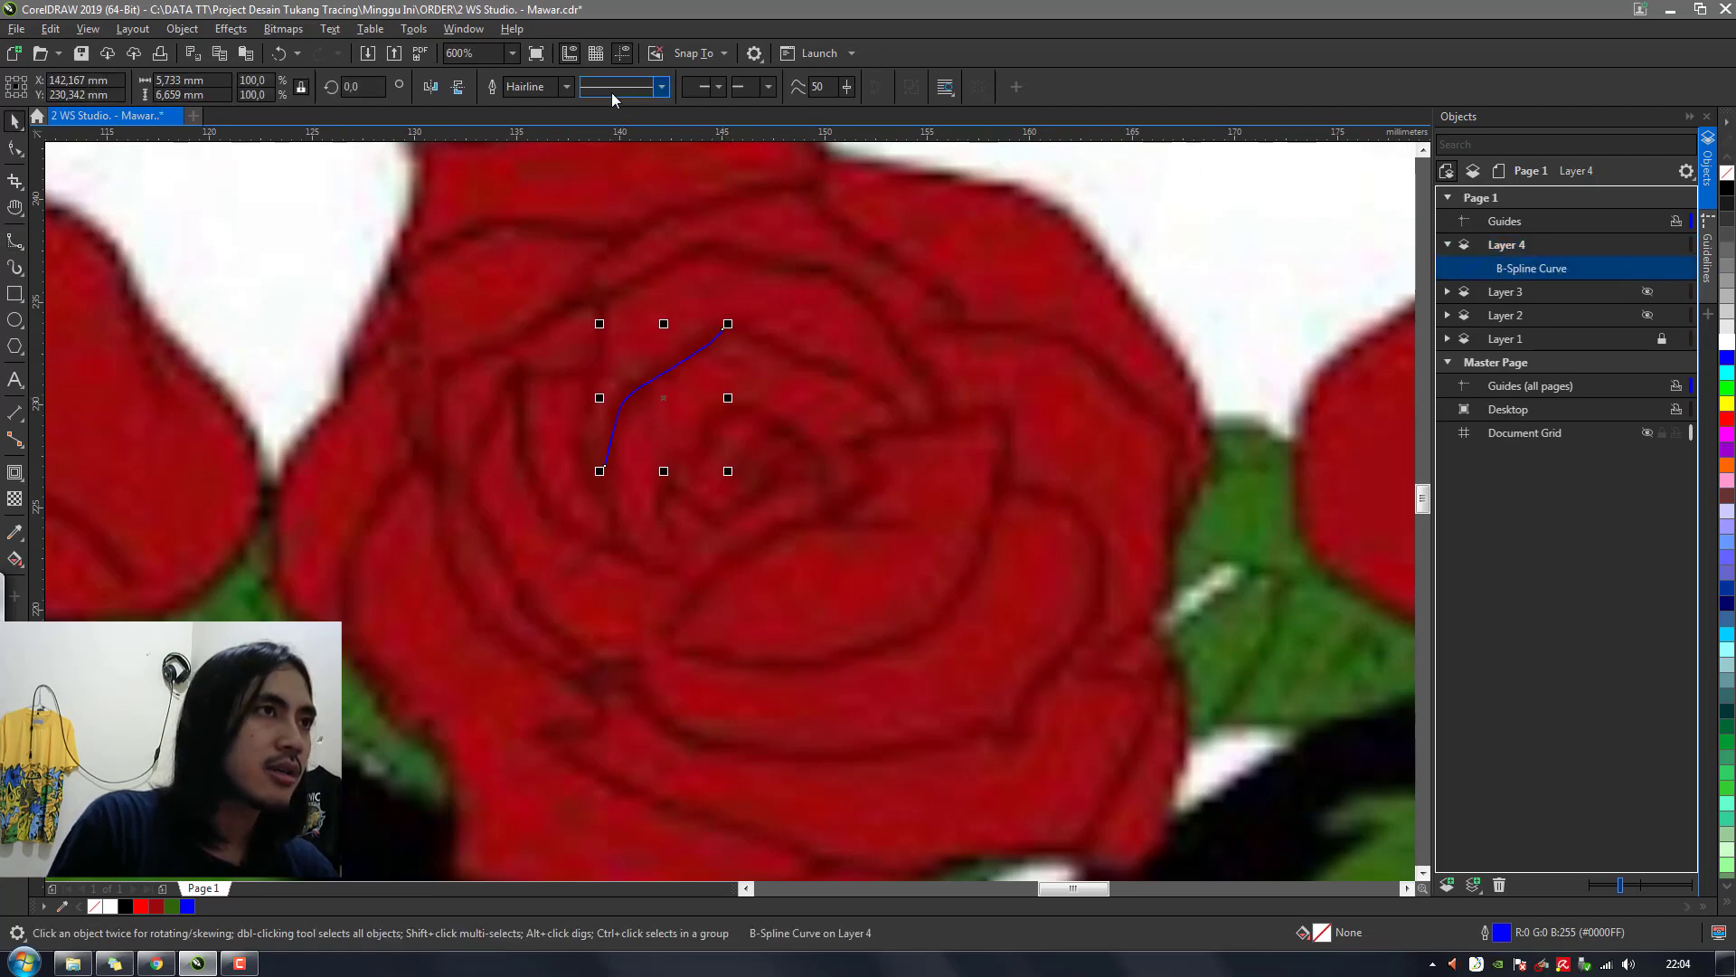
{"action": "left_click", "coordinate": [566, 85]}
{"action": "left_click", "coordinate": [624, 185]}
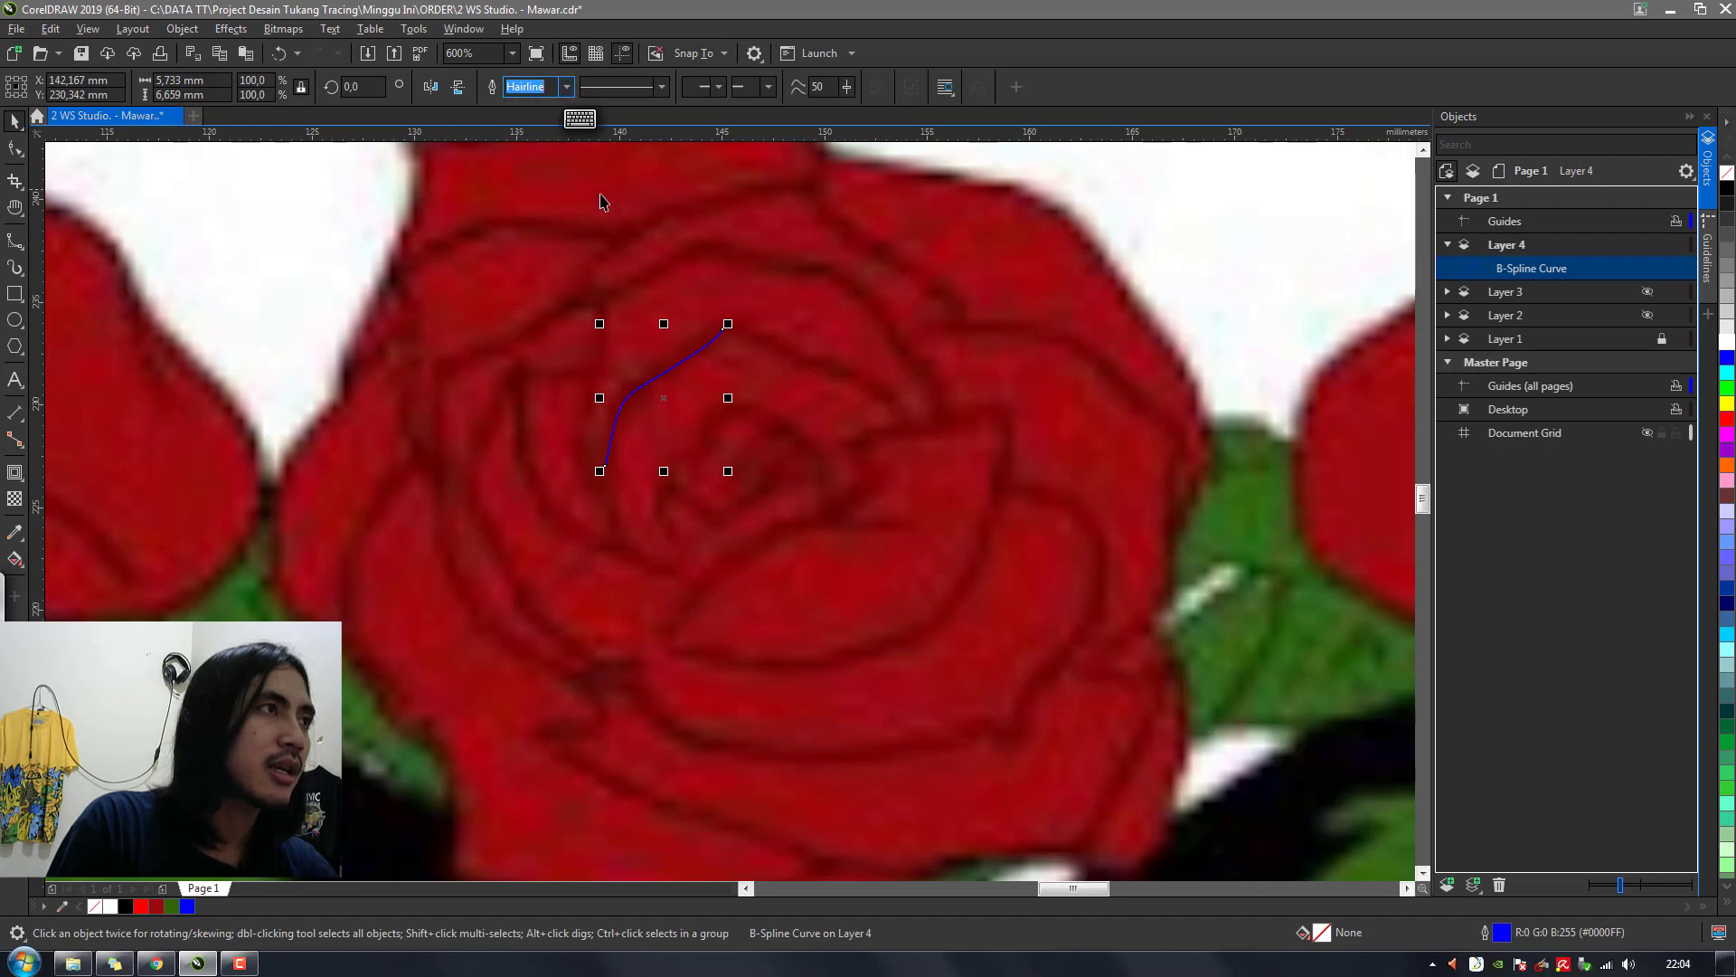
{"action": "left_click", "coordinate": [138, 199]}
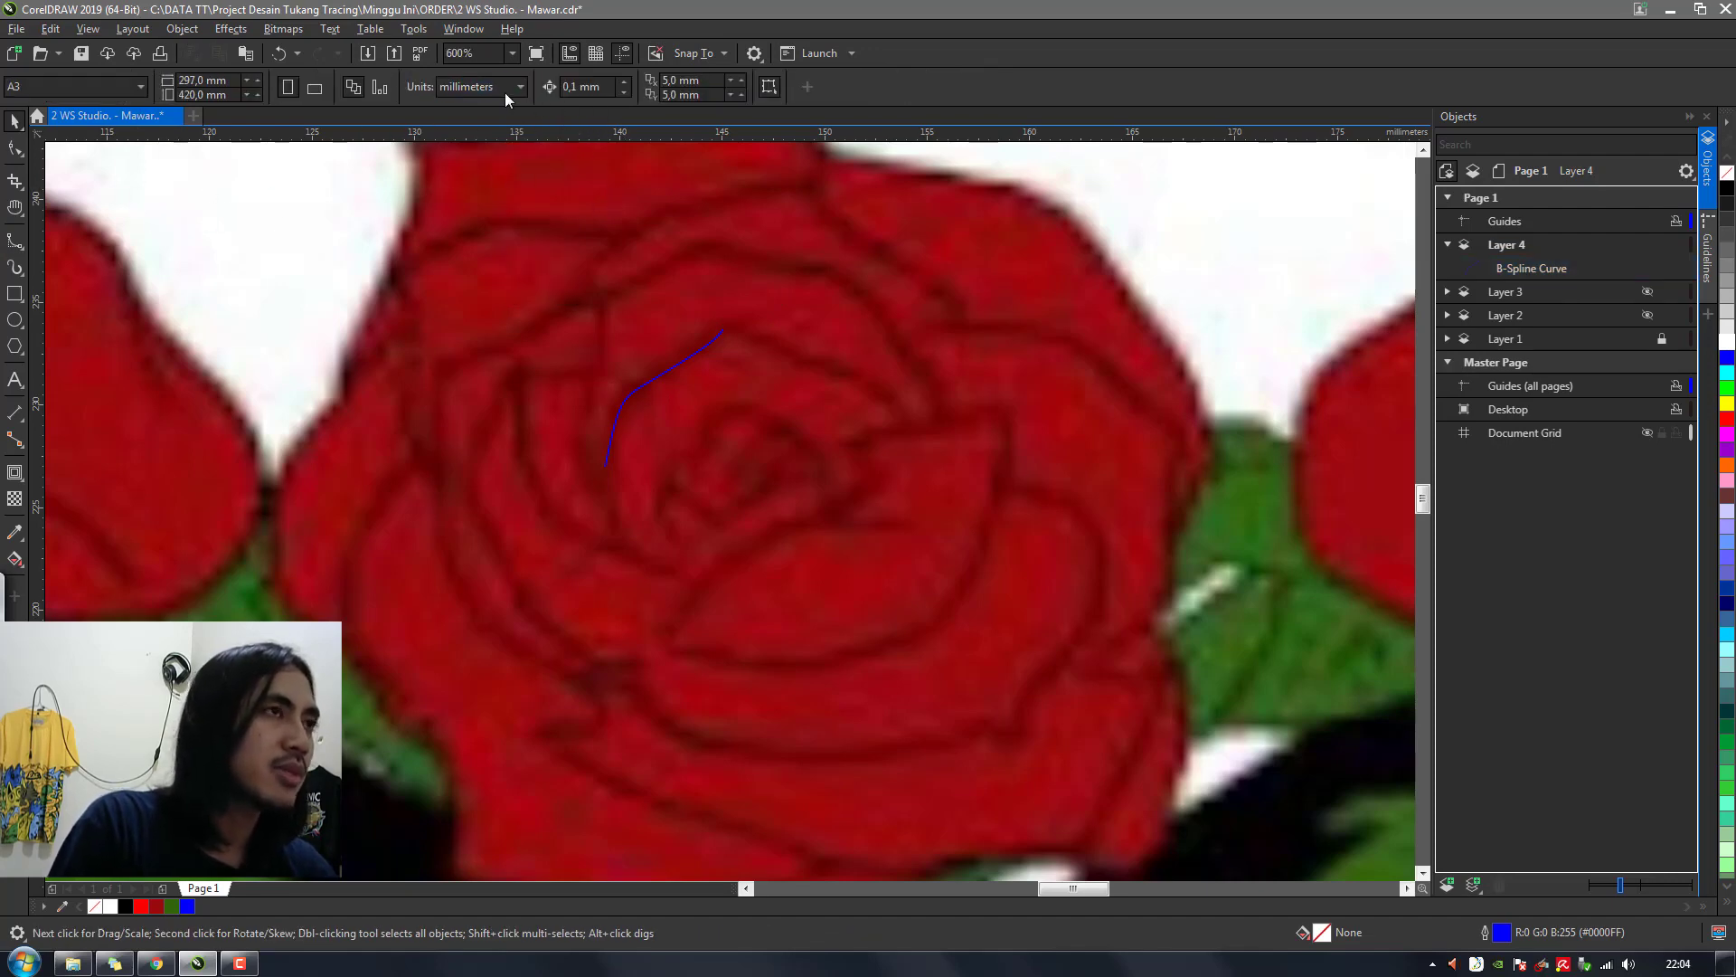
{"action": "double_click", "coordinate": [1501, 934]}
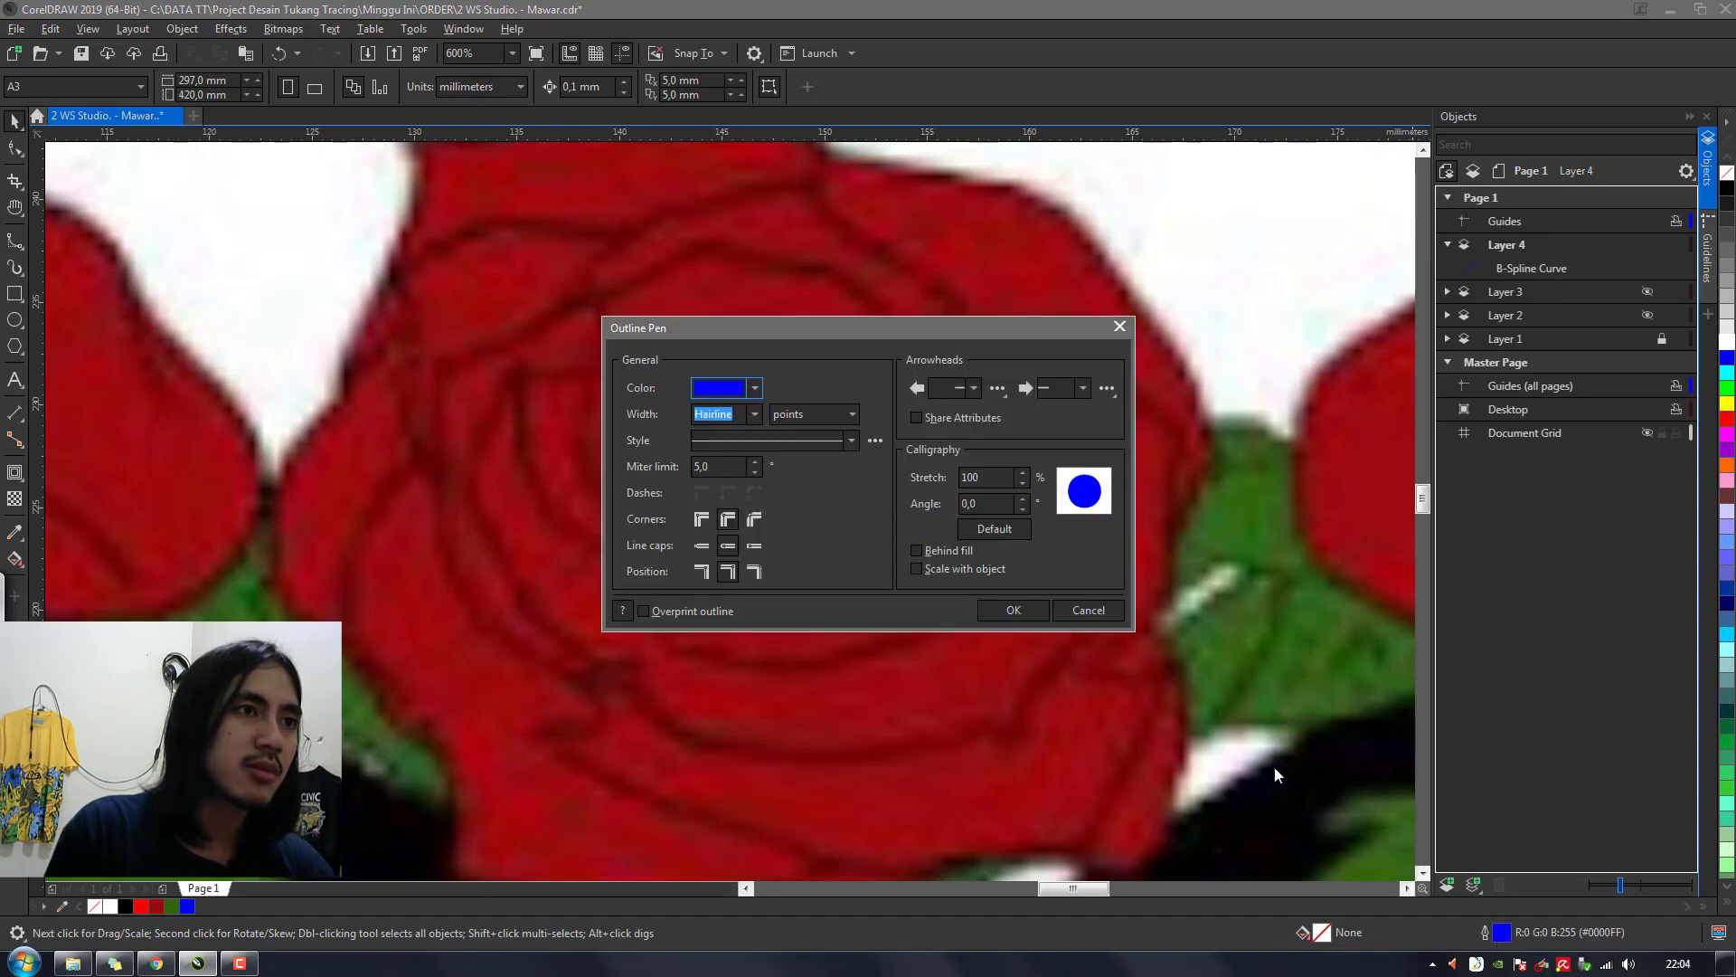
{"action": "left_click", "coordinate": [817, 415]}
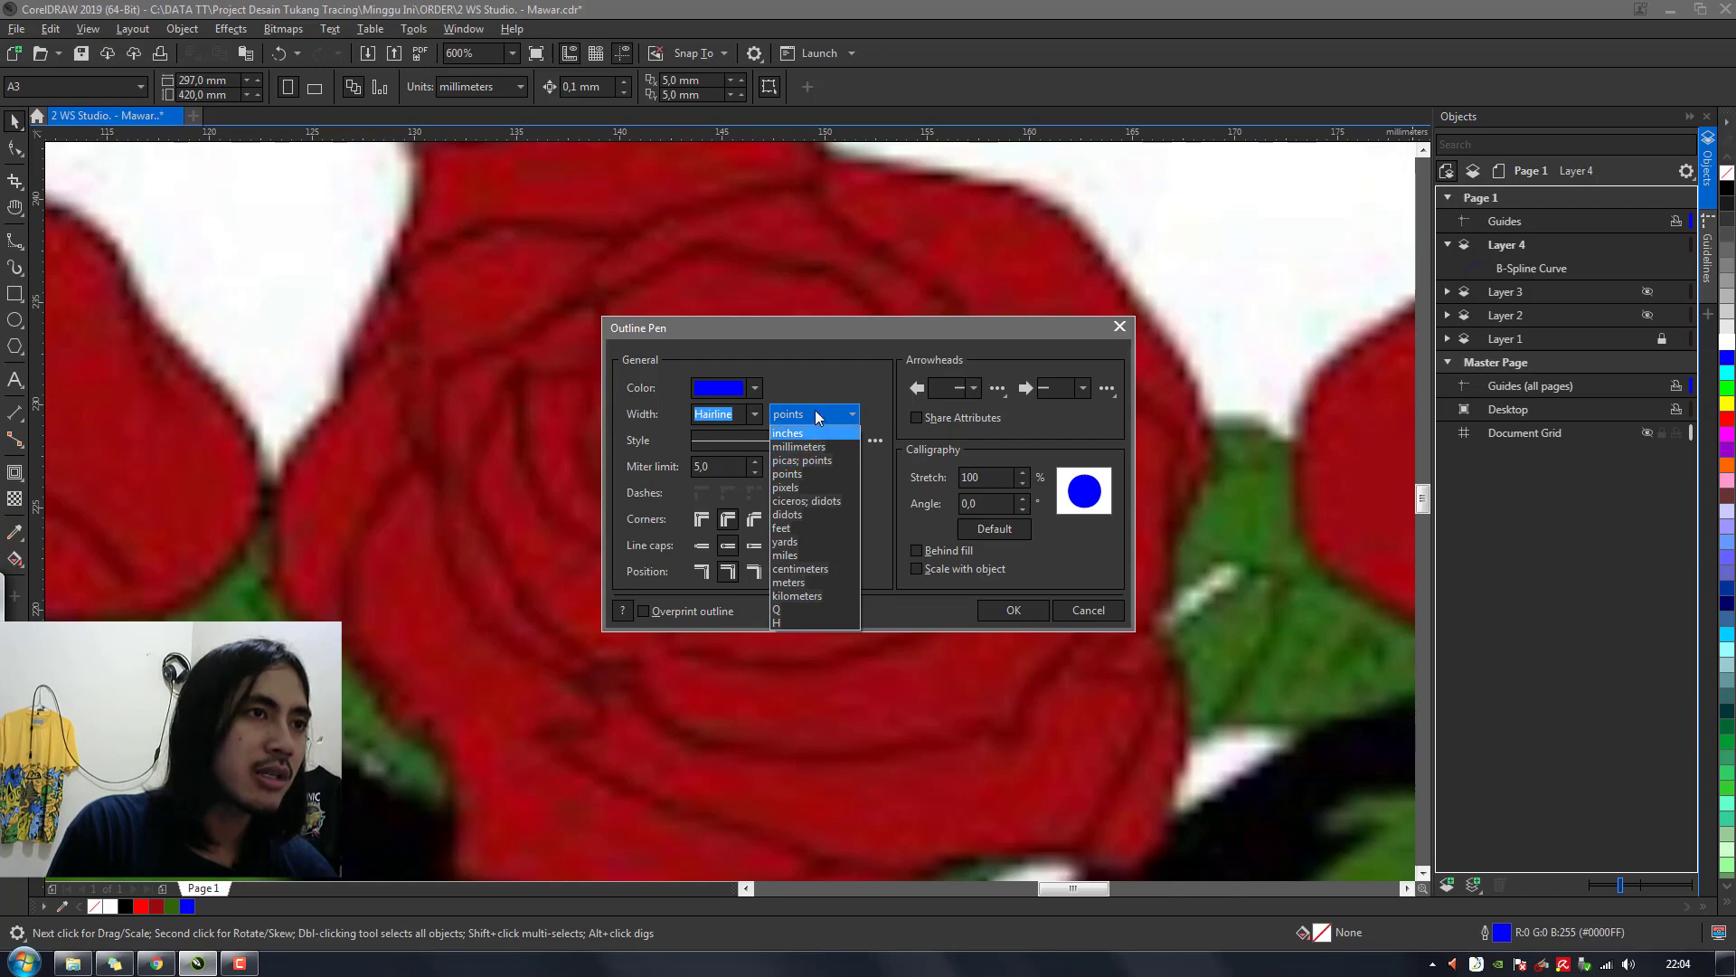
{"action": "left_click", "coordinate": [819, 413]}
{"action": "left_click", "coordinate": [818, 414]}
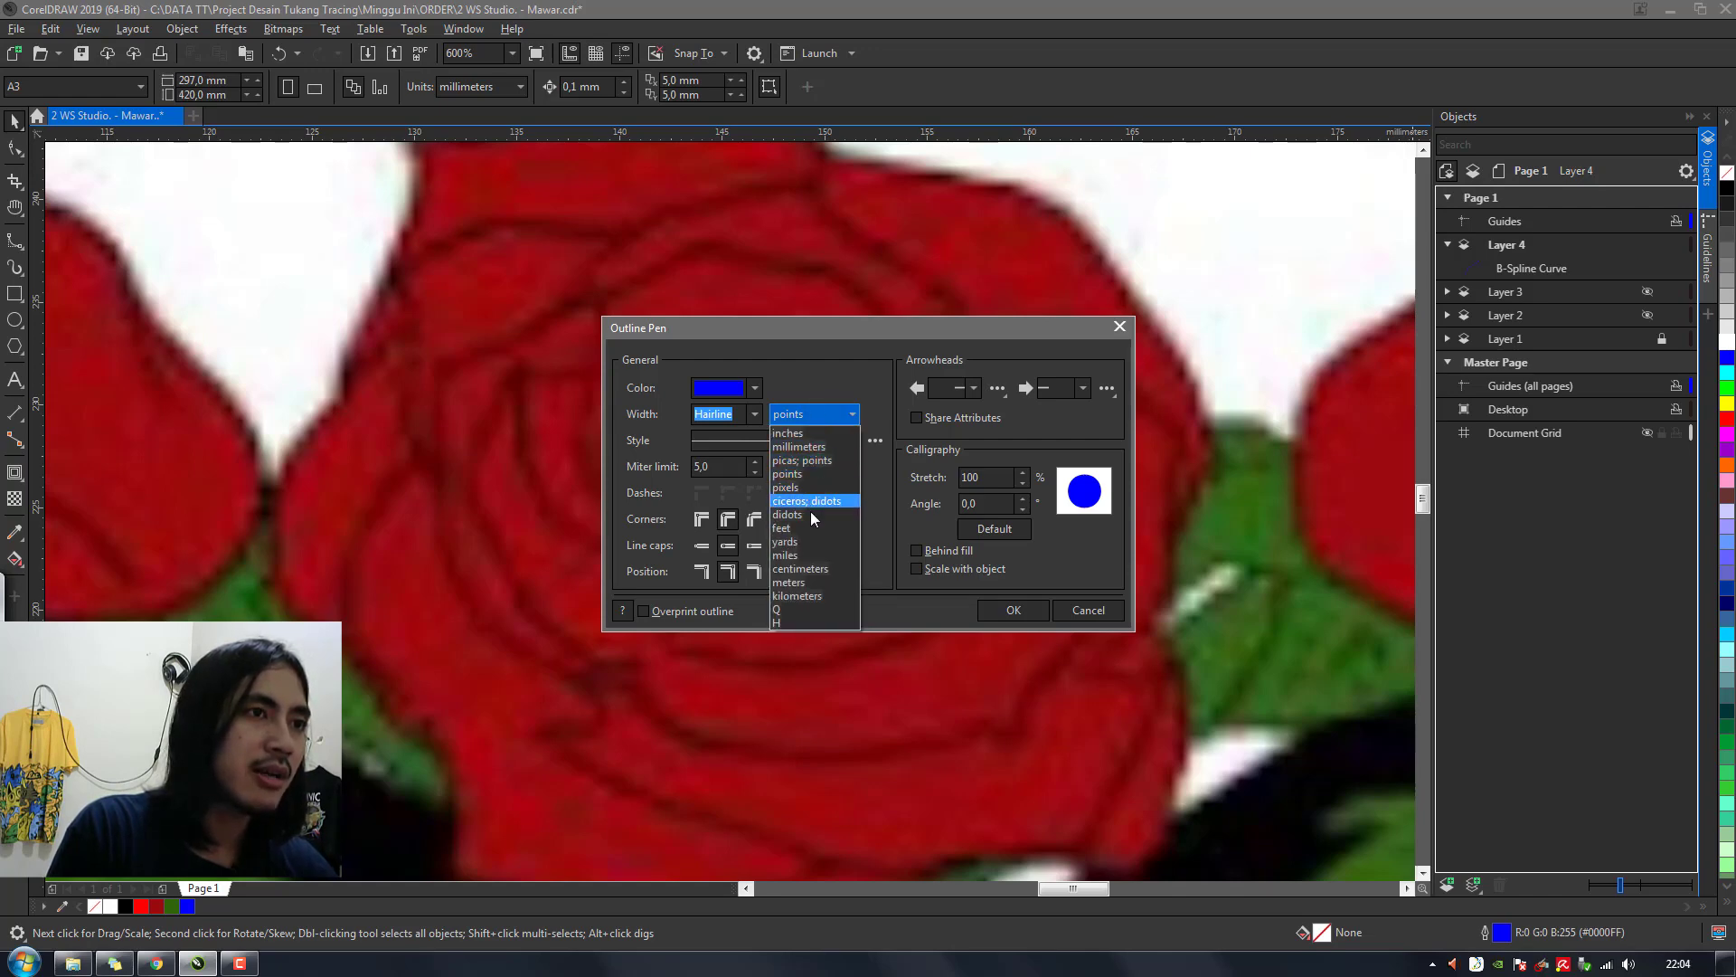
{"action": "left_click", "coordinate": [806, 406]}
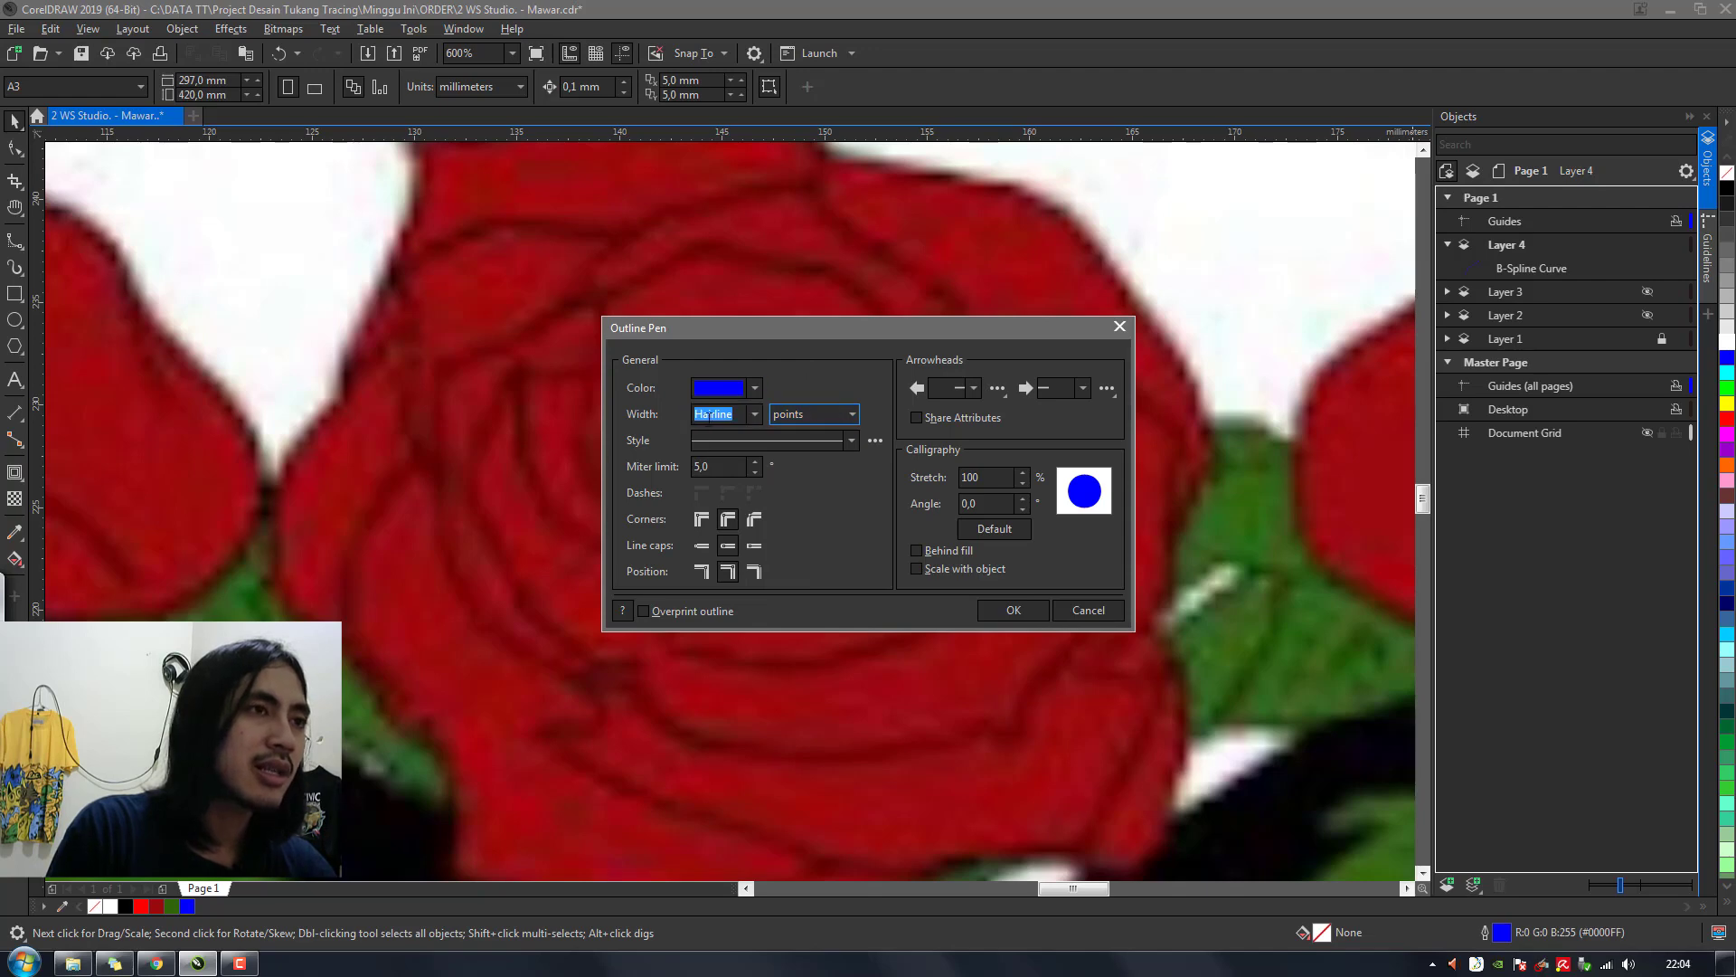
{"action": "left_click", "coordinate": [1097, 606]}
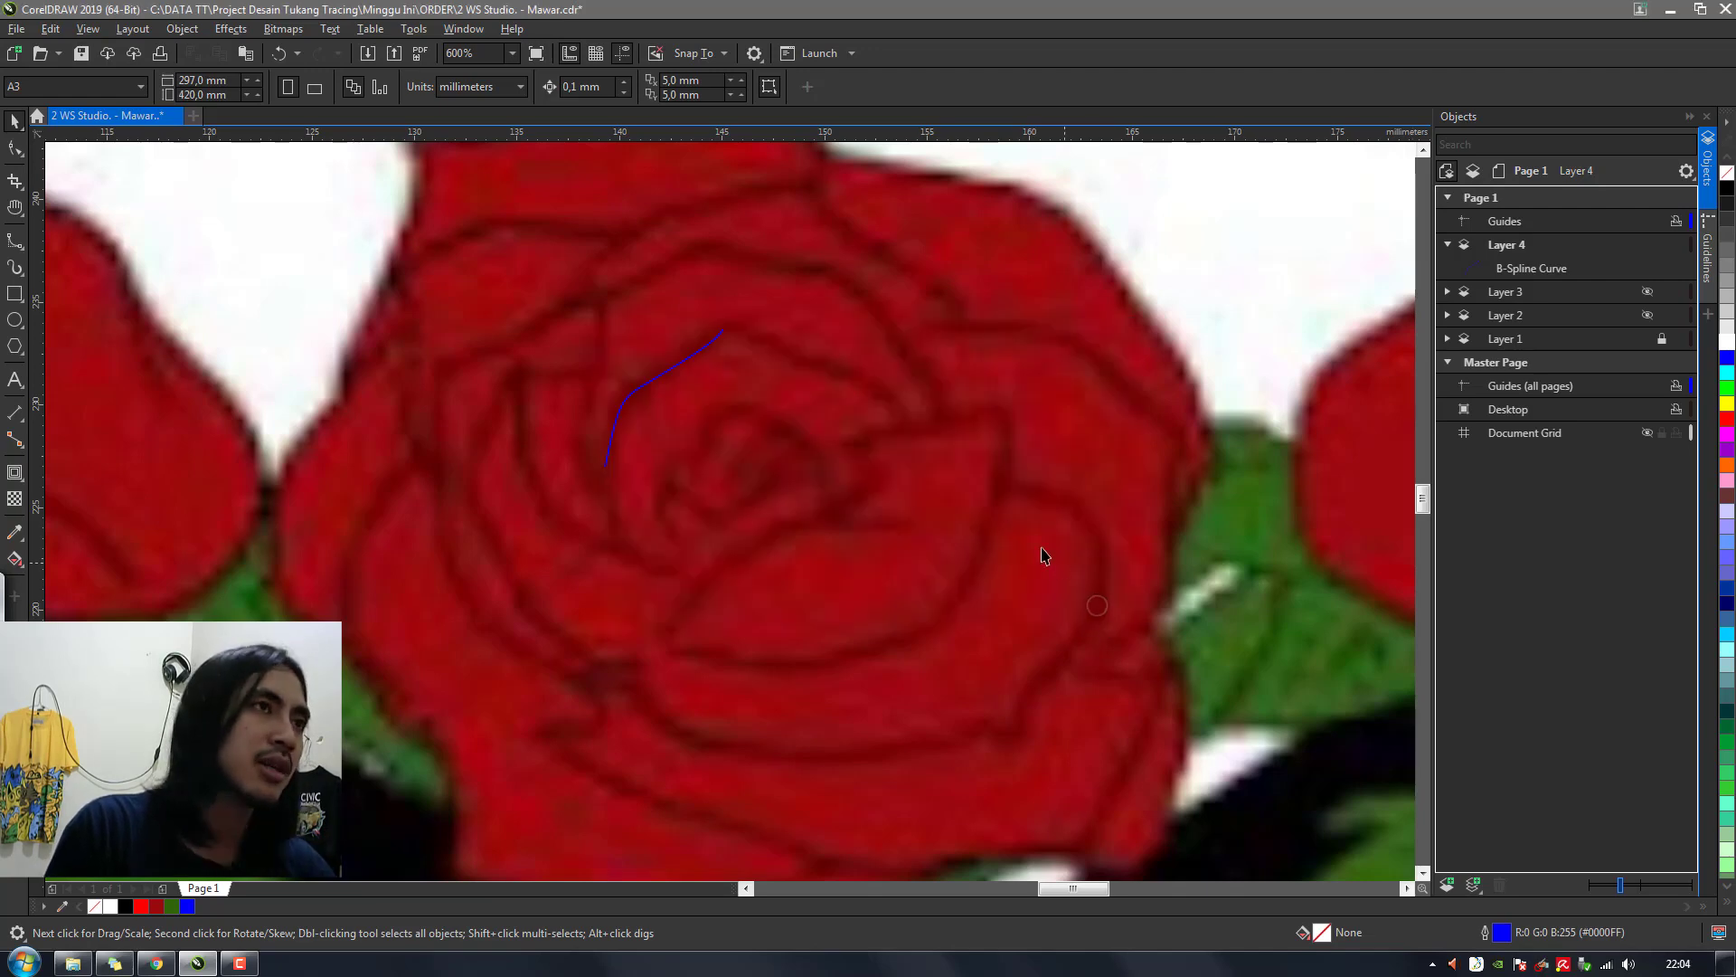
Try outline widths between 1.0 pt and 2.0 pt on the B-spline curve over the central rose's inner petals
{"action": "left_click", "coordinate": [692, 365]}
{"action": "left_click", "coordinate": [567, 87]}
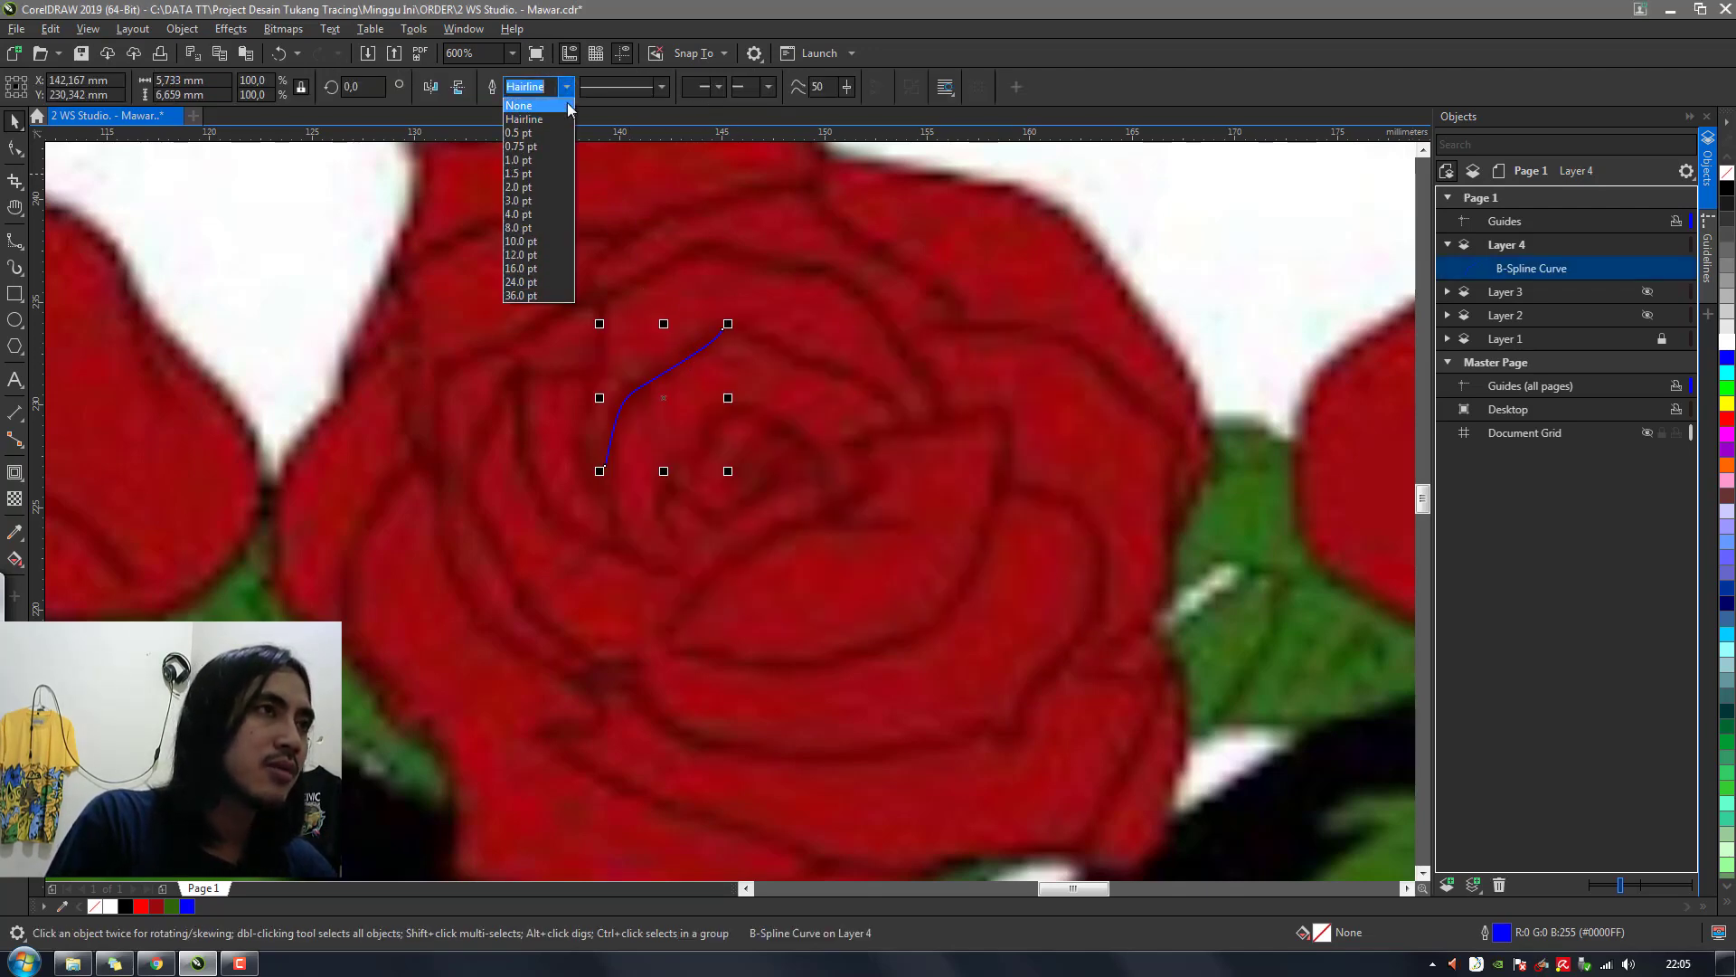
{"action": "left_click", "coordinate": [555, 169]}
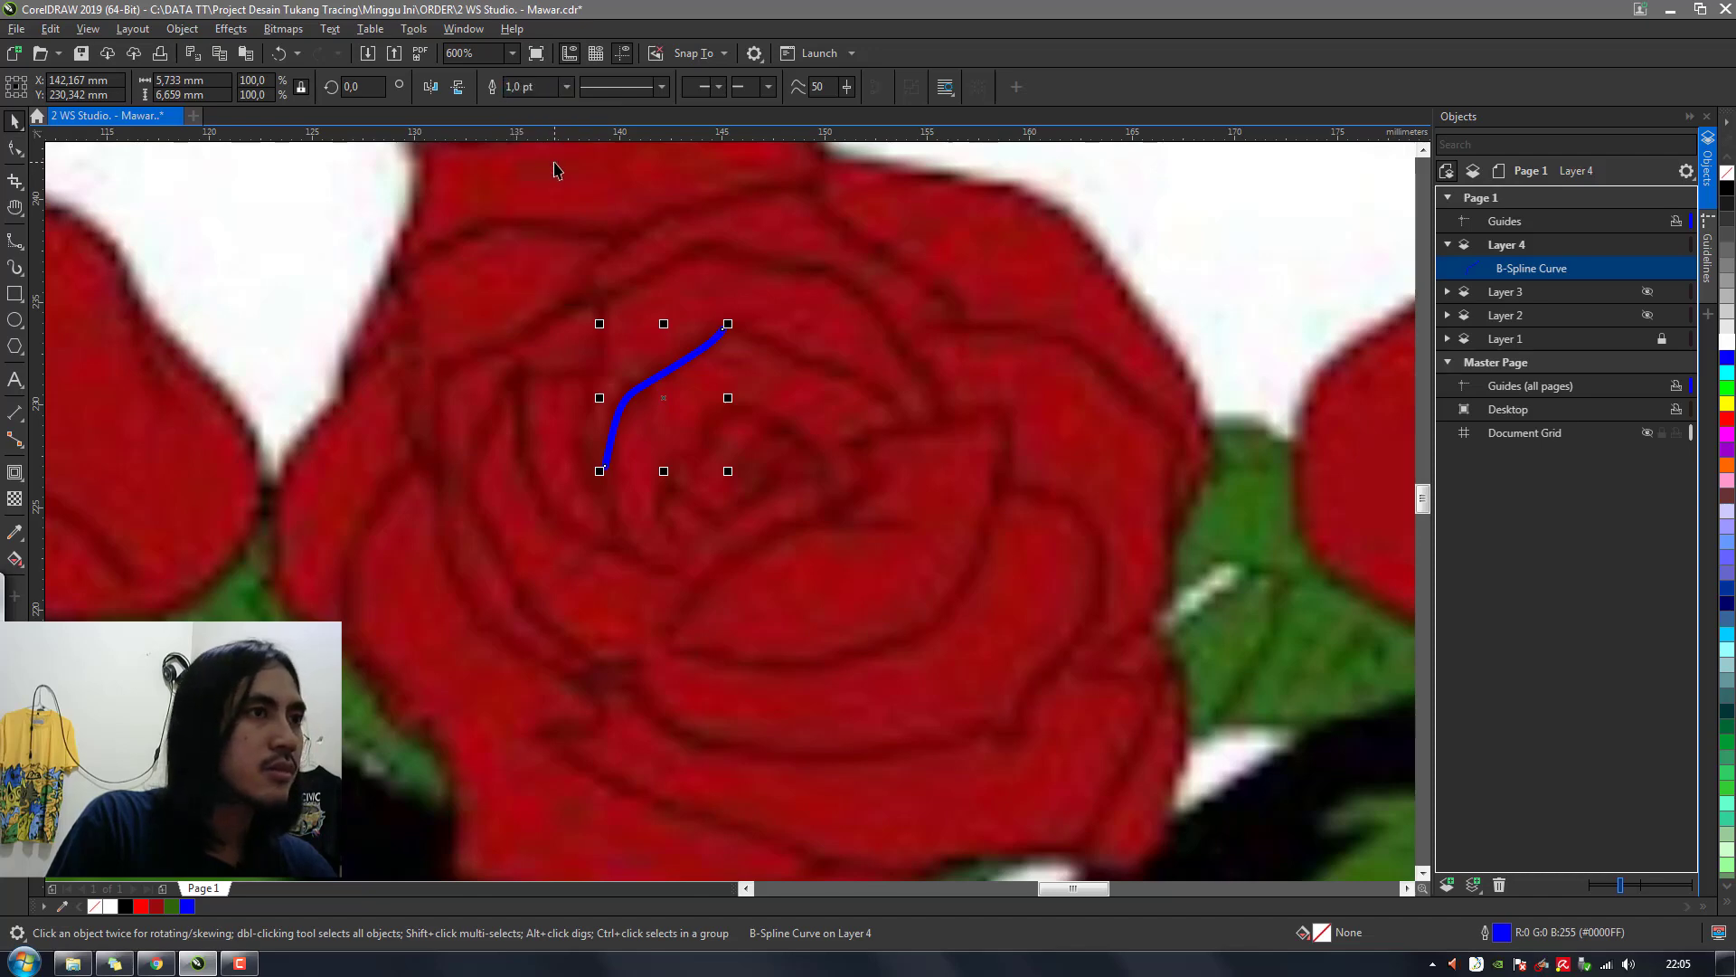
{"action": "left_click", "coordinate": [567, 86]}
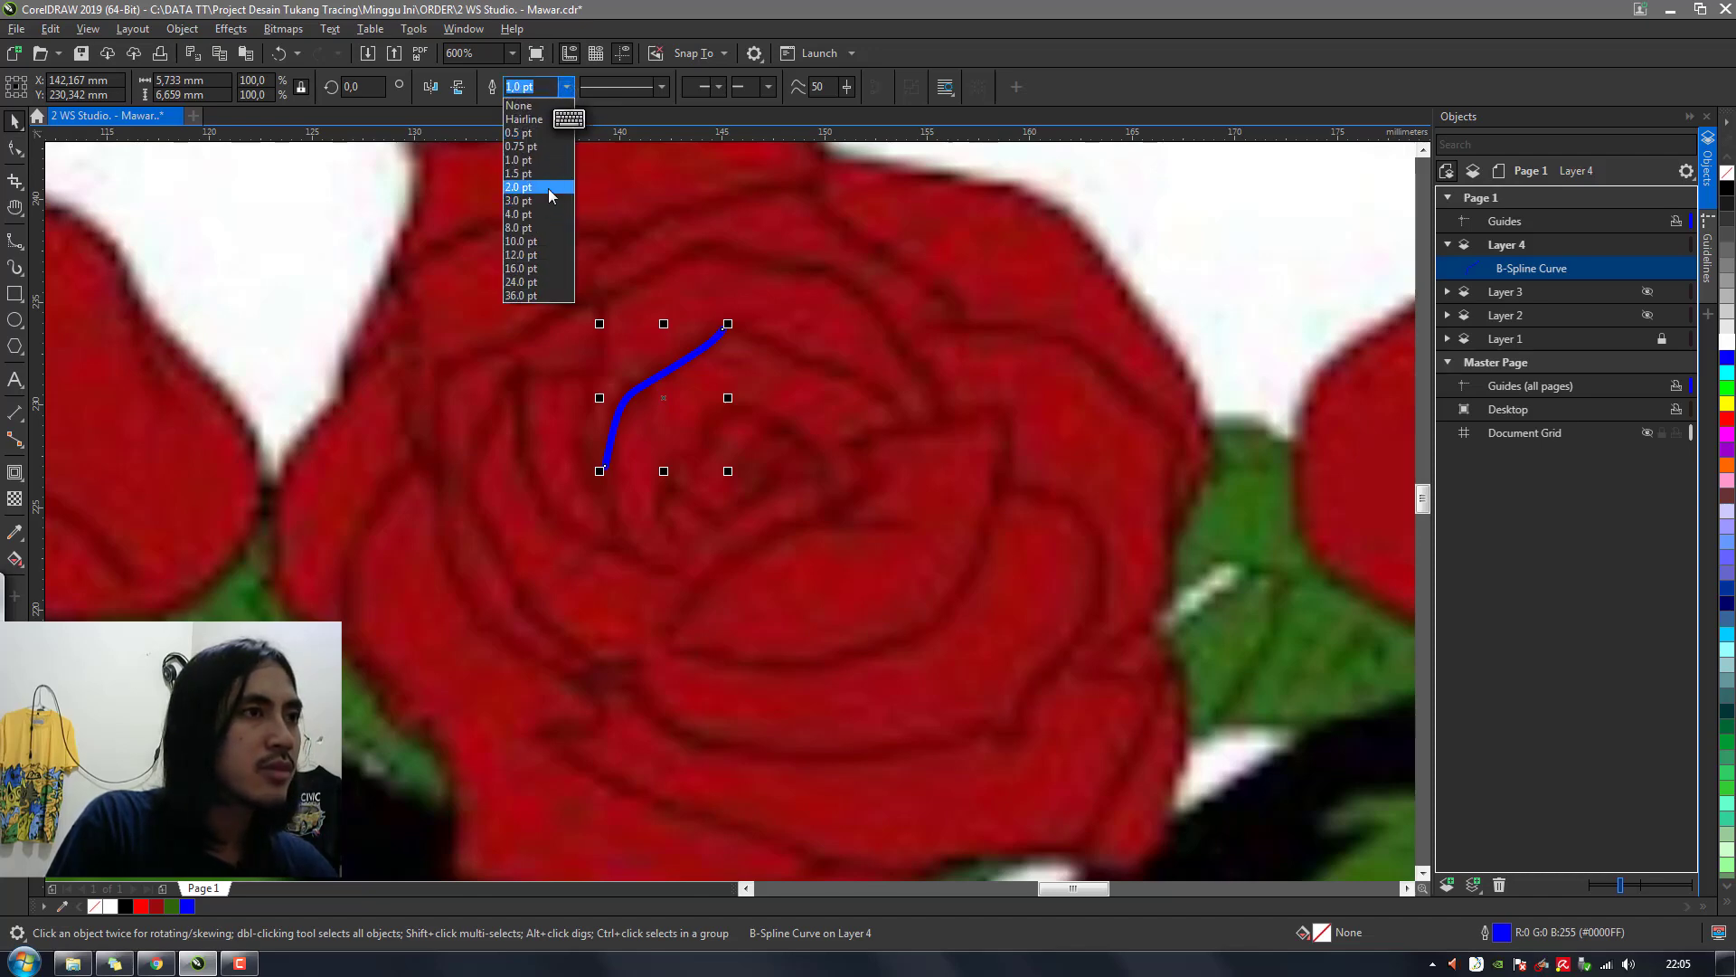
{"action": "left_click", "coordinate": [548, 188]}
{"action": "left_click_drag", "start_coordinate": [690, 329], "coordinate": [702, 403]}
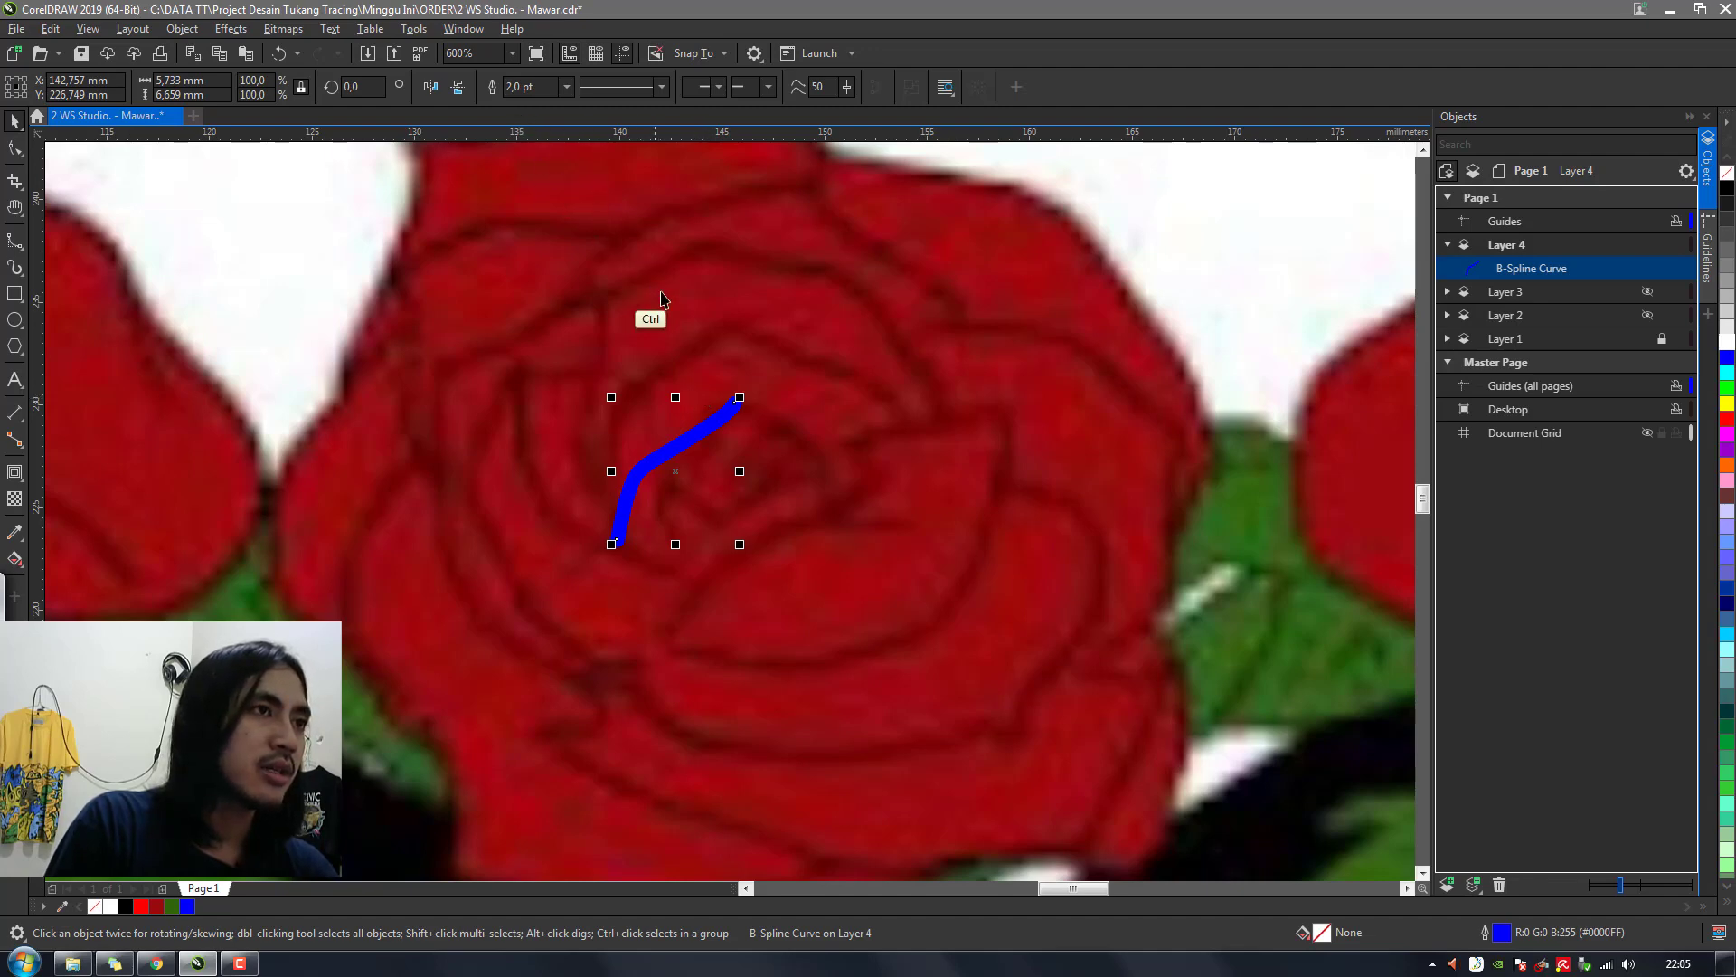
{"action": "key", "text": "ctrl+z"}
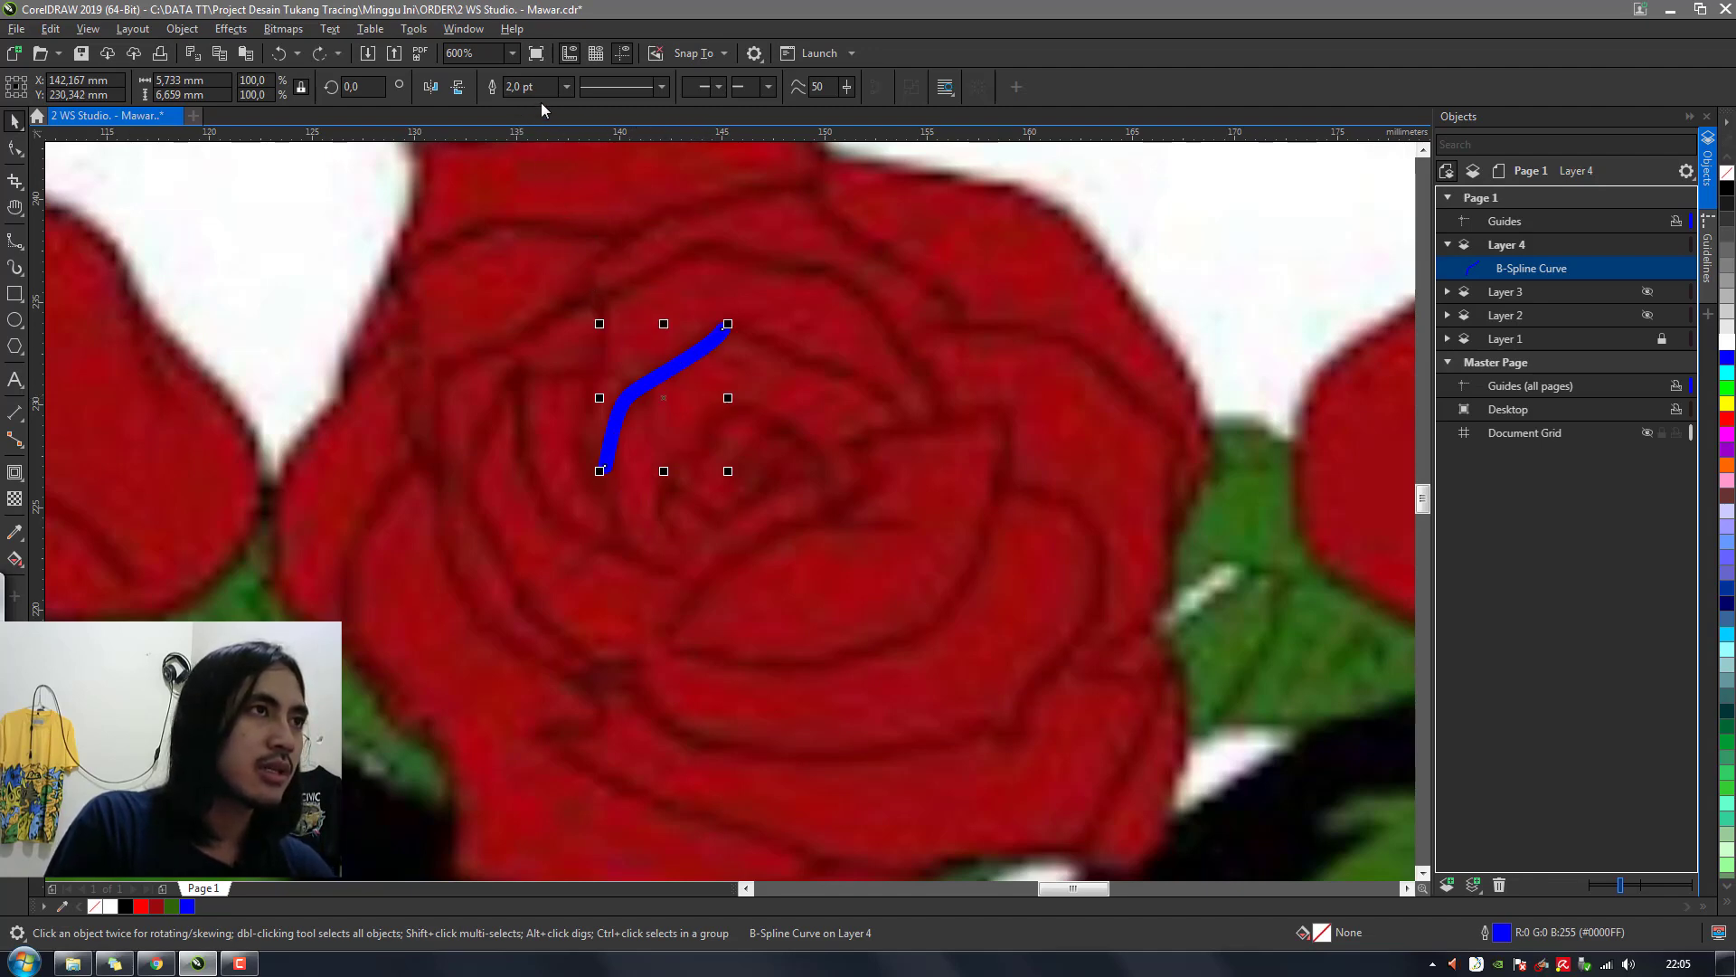
{"action": "left_click", "coordinate": [566, 87]}
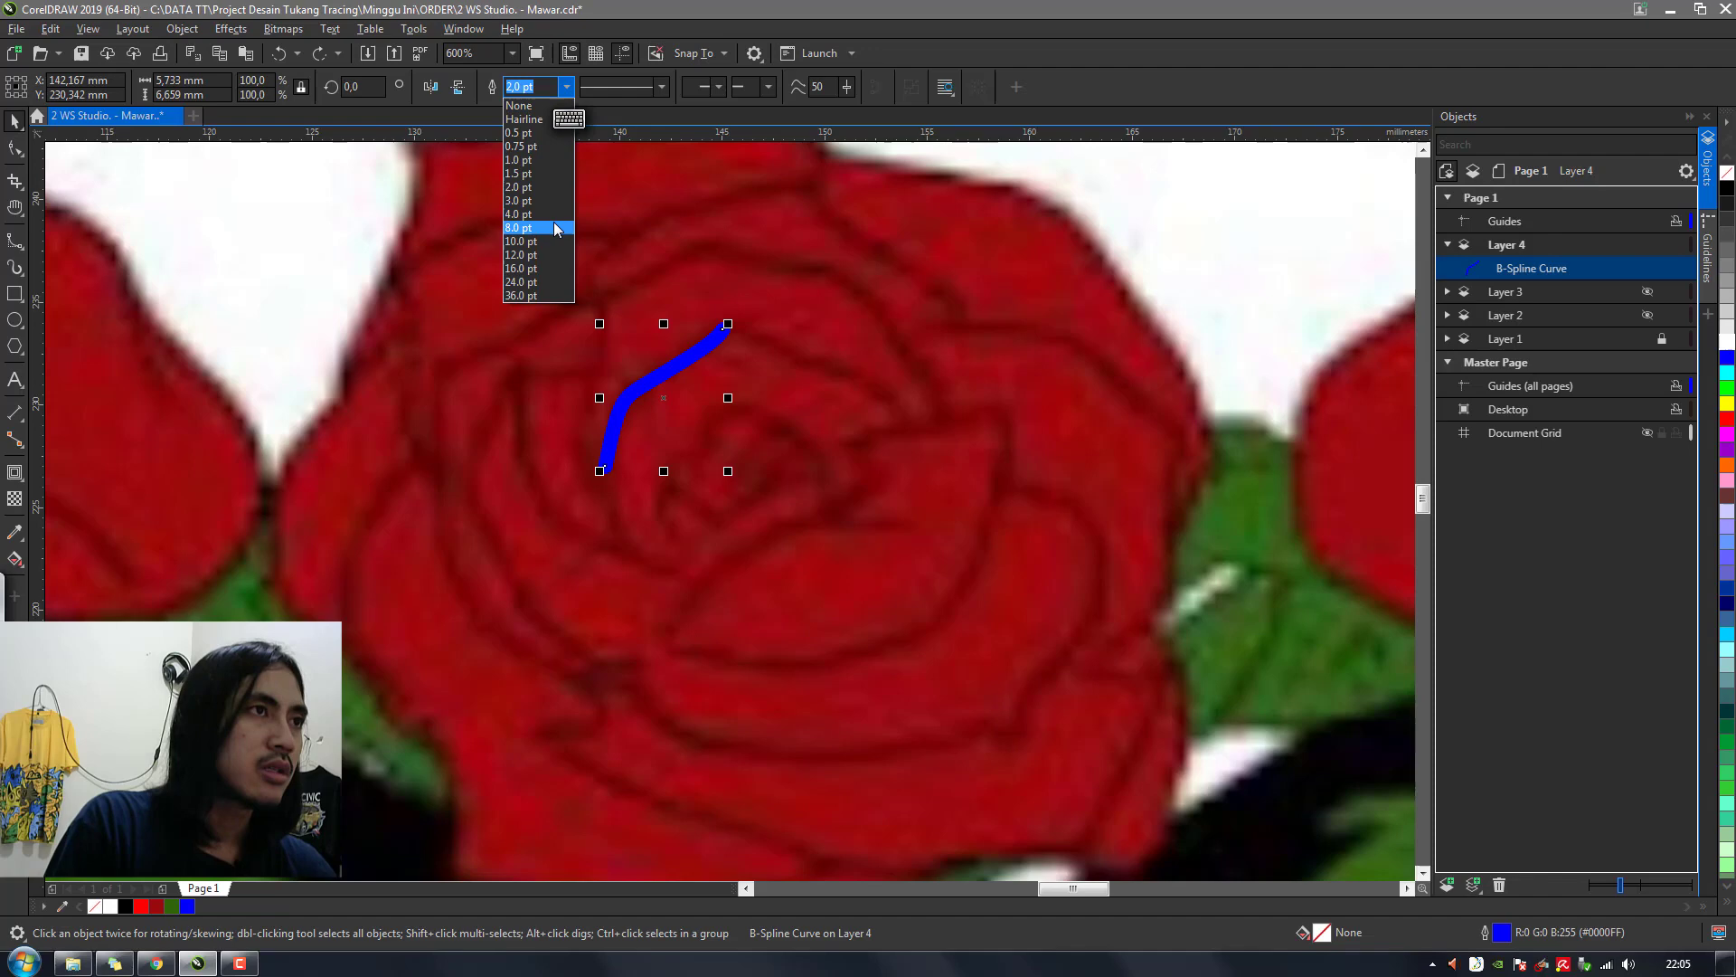
{"action": "left_click", "coordinate": [556, 172]}
{"action": "left_click", "coordinate": [657, 262]}
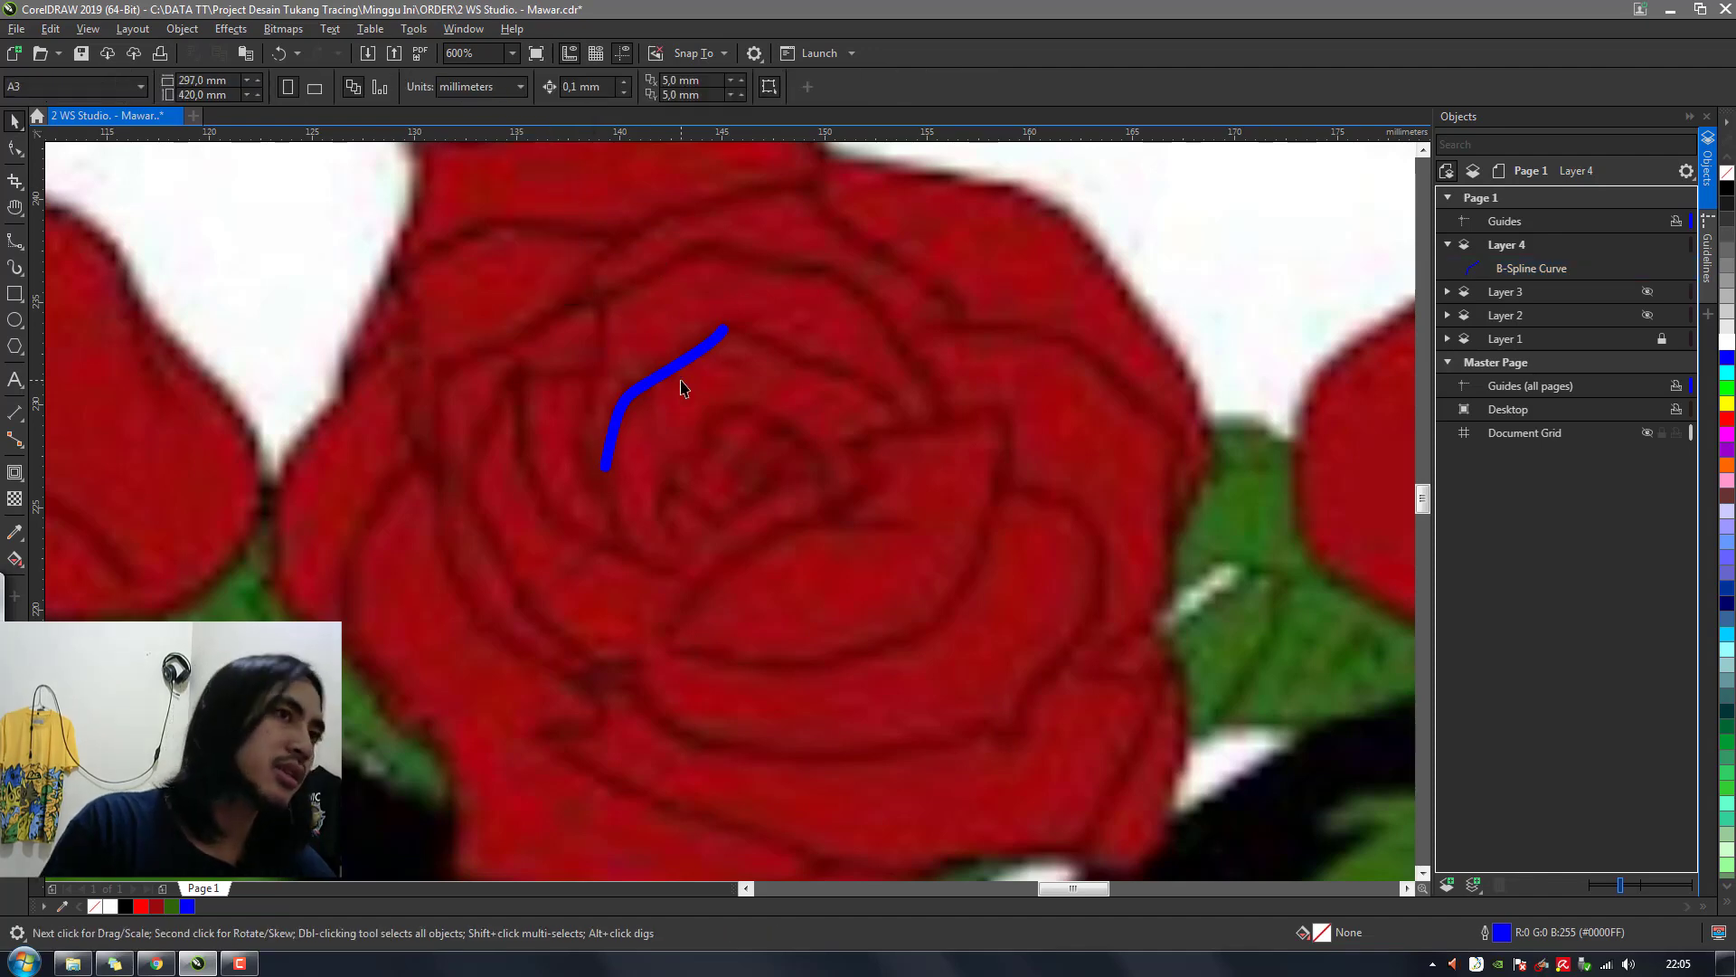
{"action": "scroll", "coordinate": [681, 381], "scroll_direction": "down", "scroll_amount": 2}
{"action": "scroll", "coordinate": [681, 366], "scroll_direction": "up", "scroll_amount": 3}
{"action": "scroll", "coordinate": [681, 375], "scroll_direction": "down", "scroll_amount": 2}
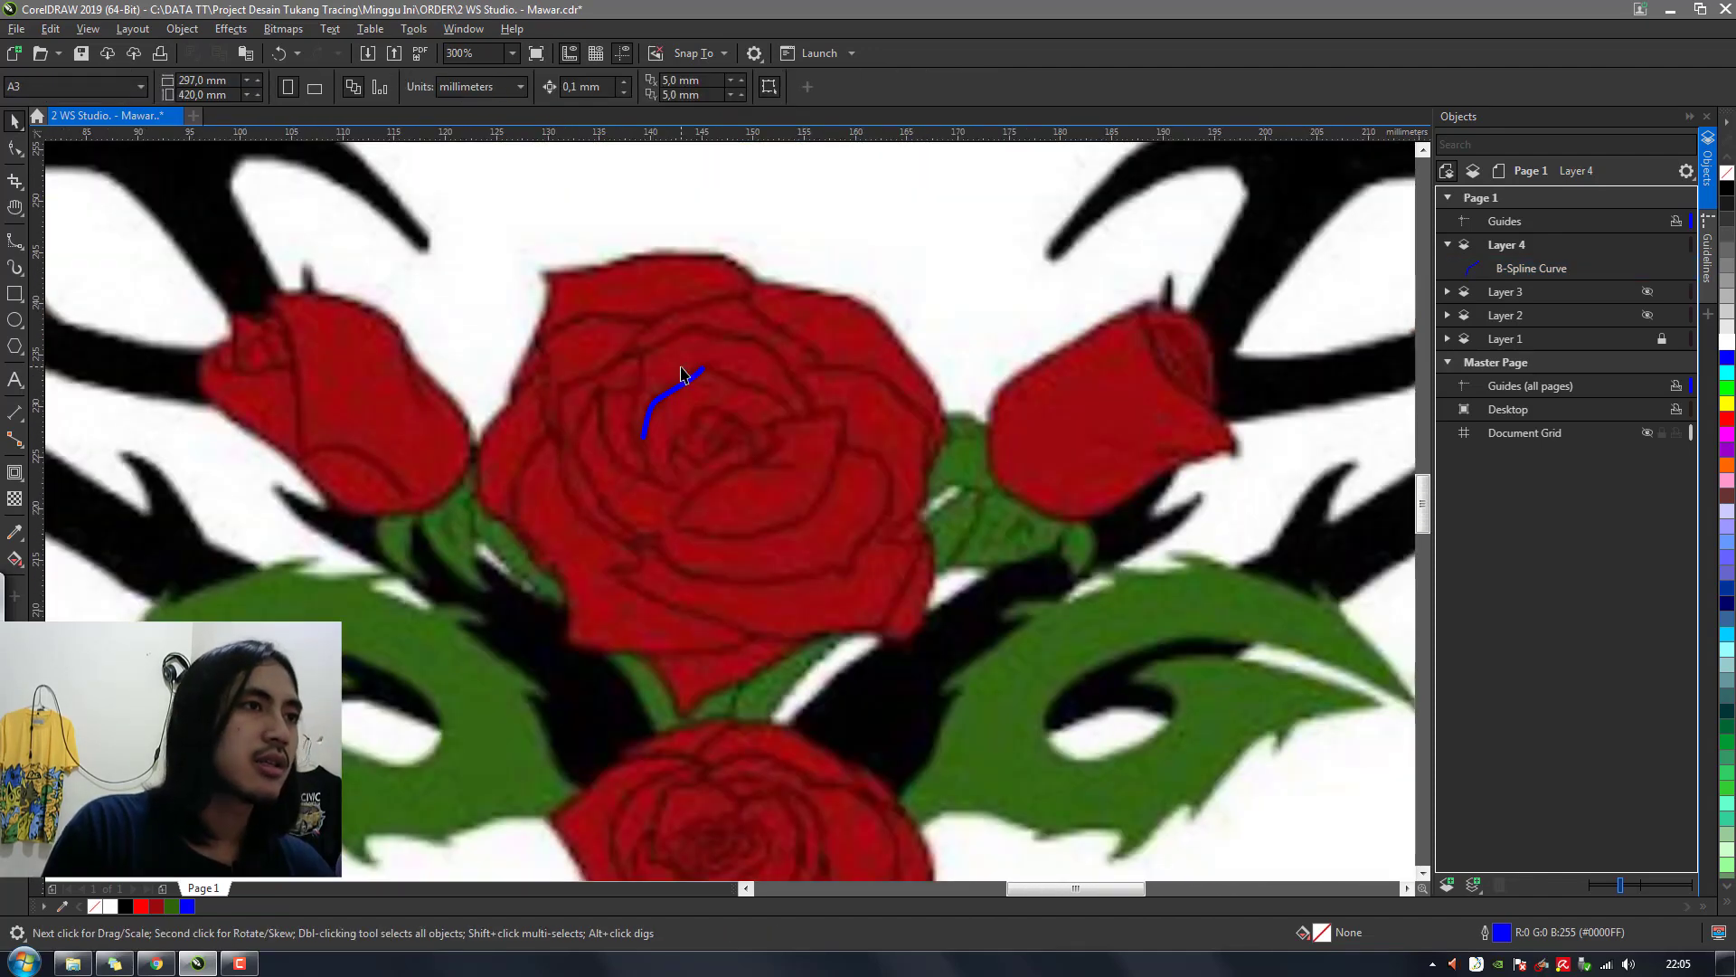
Delete the trial curve from the central rose and set the default outline width to 1.5 pt
{"action": "left_click_drag", "start_coordinate": [600, 337], "coordinate": [845, 589]}
{"action": "key", "text": "Delete"}
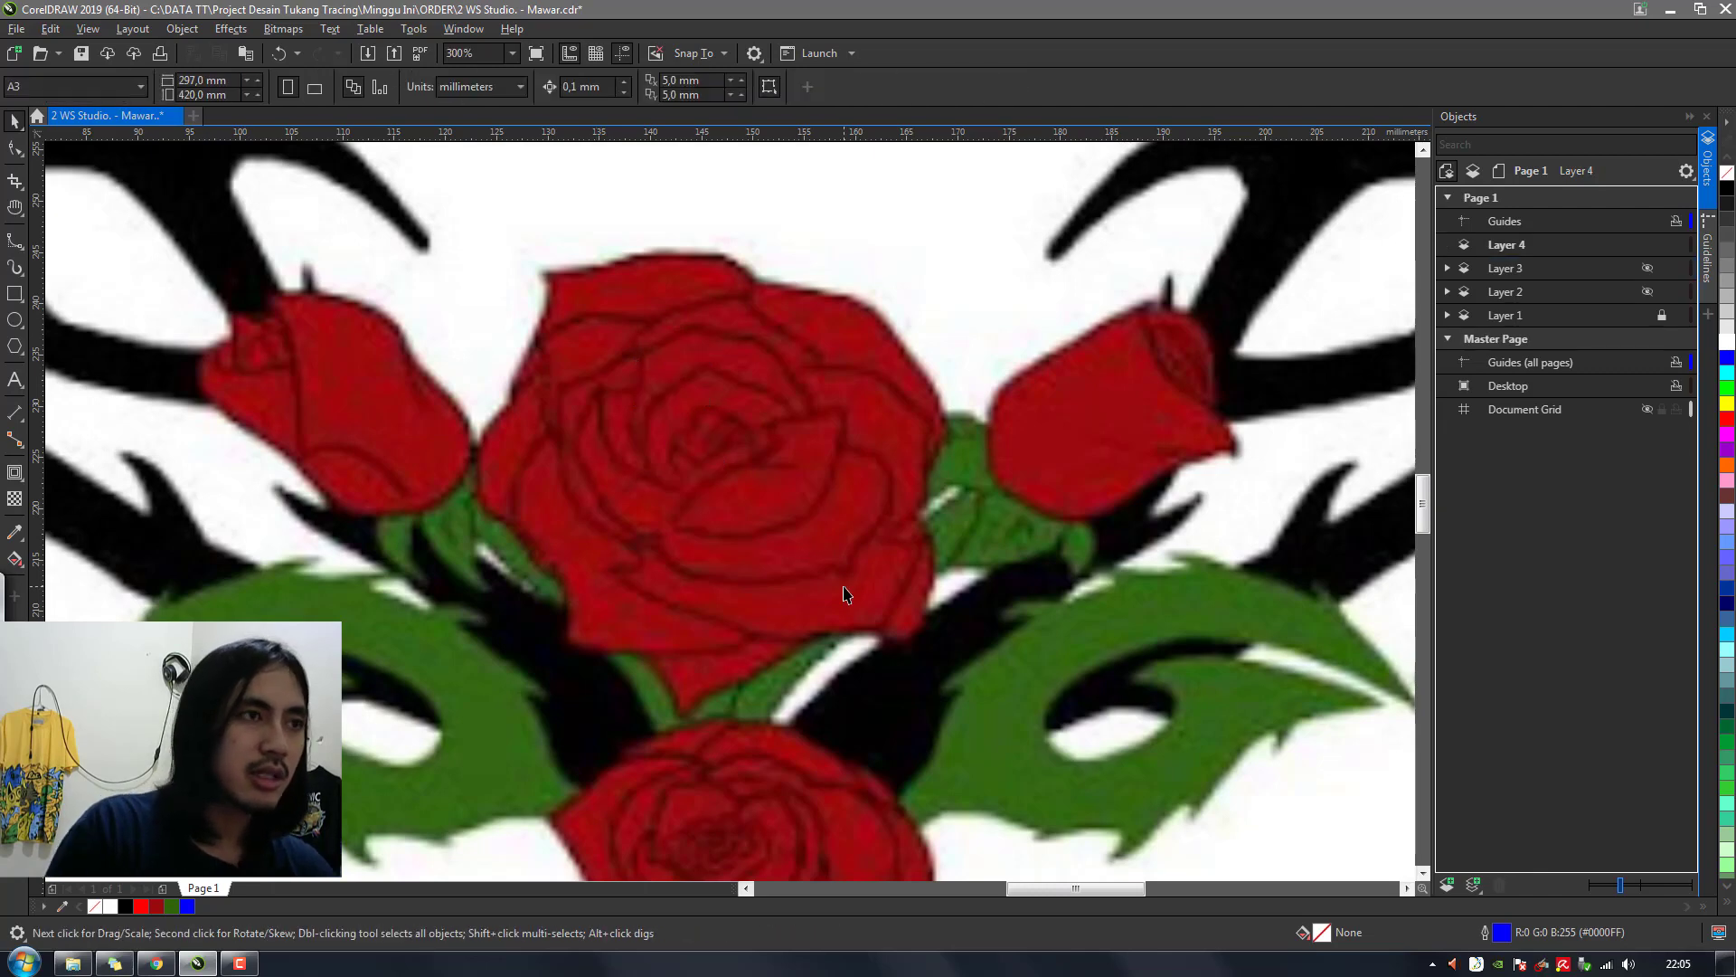
{"action": "double_click", "coordinate": [1504, 934]}
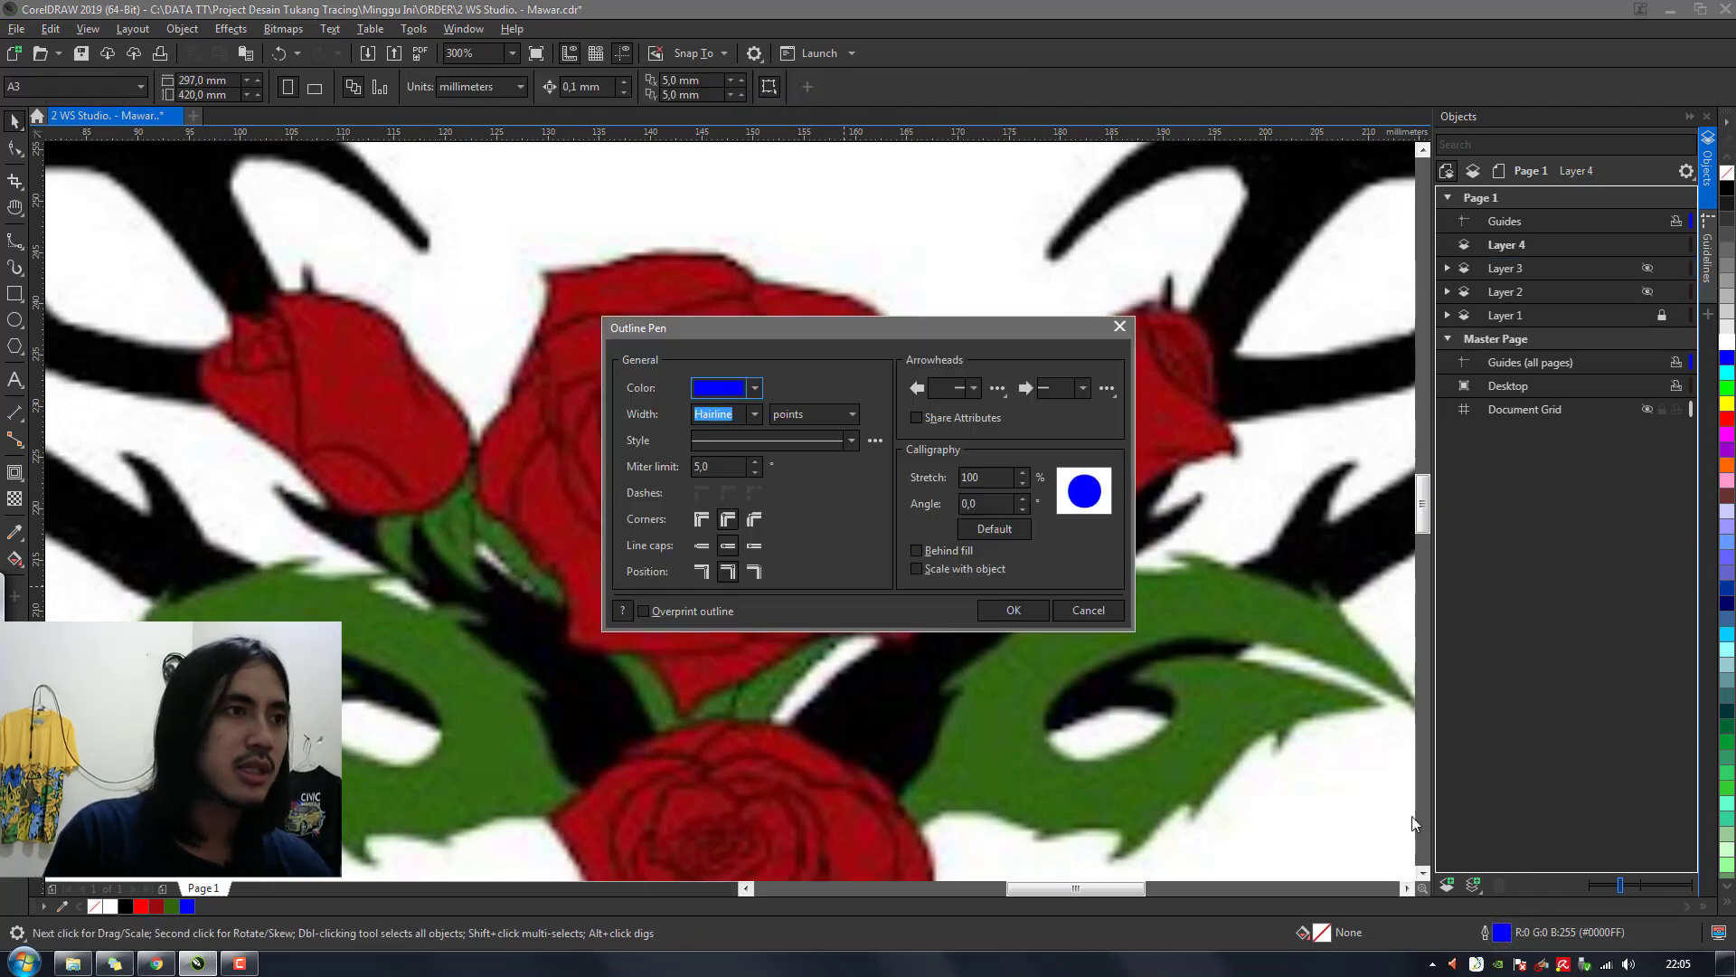
{"action": "left_click", "coordinate": [753, 414]}
{"action": "left_click", "coordinate": [736, 500]}
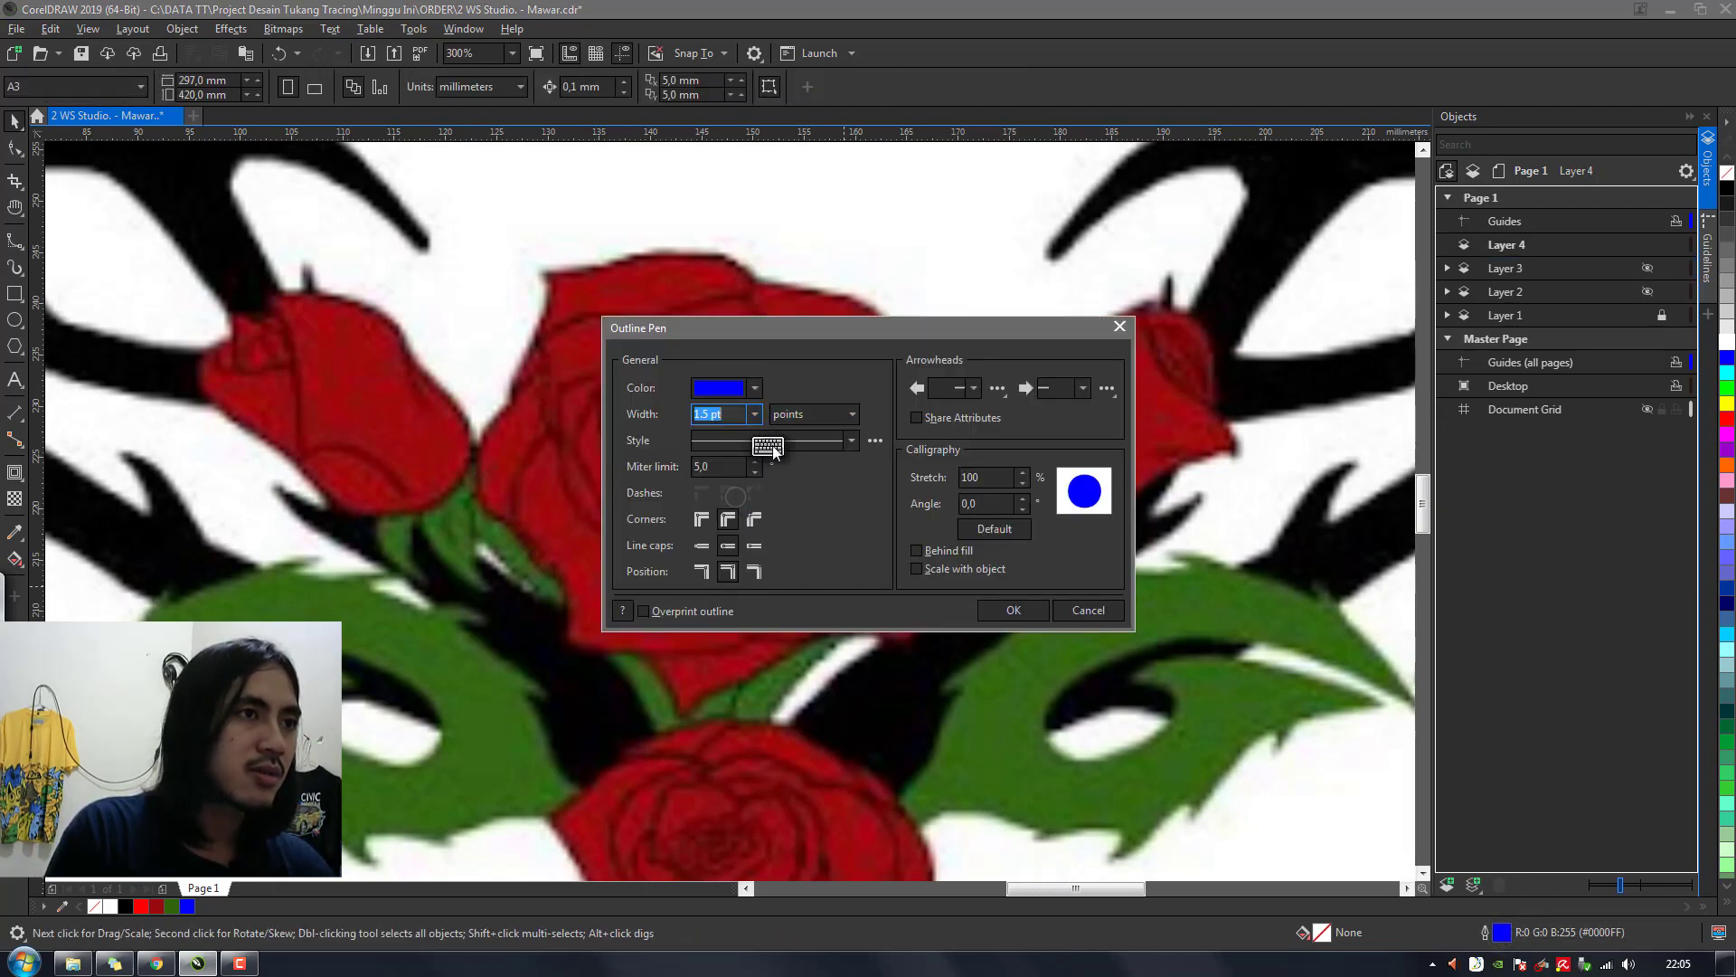
{"action": "left_click", "coordinate": [1014, 611]}
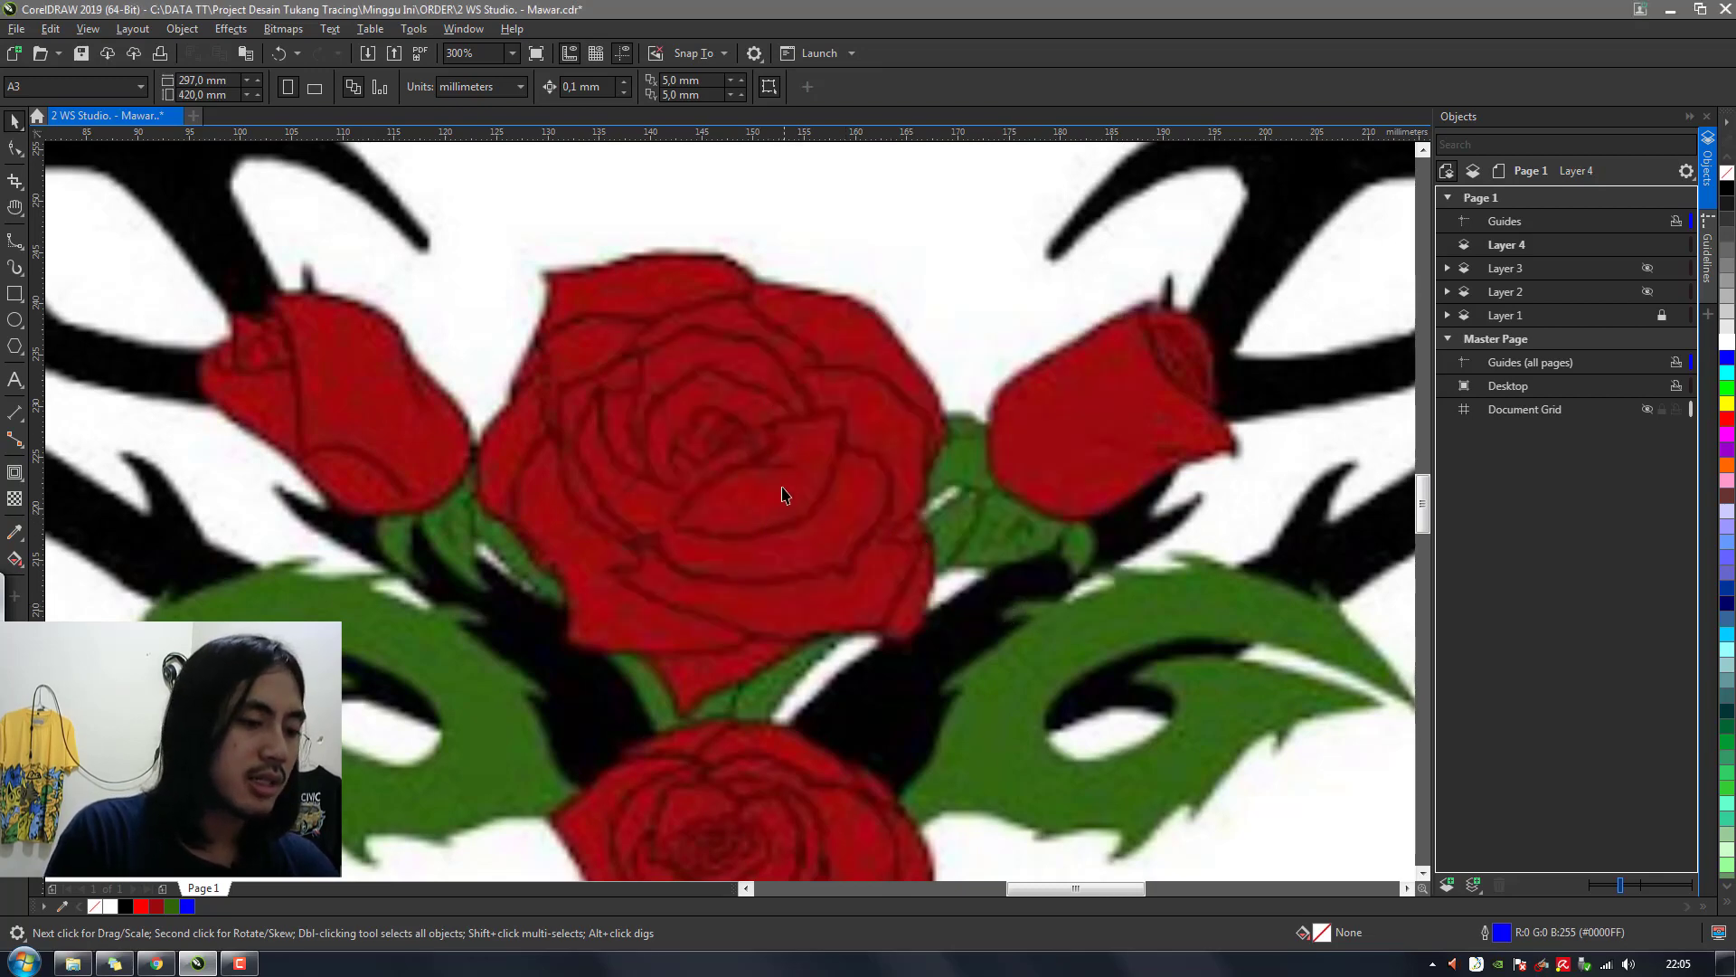
Trace the large folded petal below the central rose's core as a closed B-spline curve about 16.7 by 12.4 mm
{"action": "key", "text": "h"}
{"action": "left_click_drag", "start_coordinate": [748, 458], "coordinate": [724, 504]}
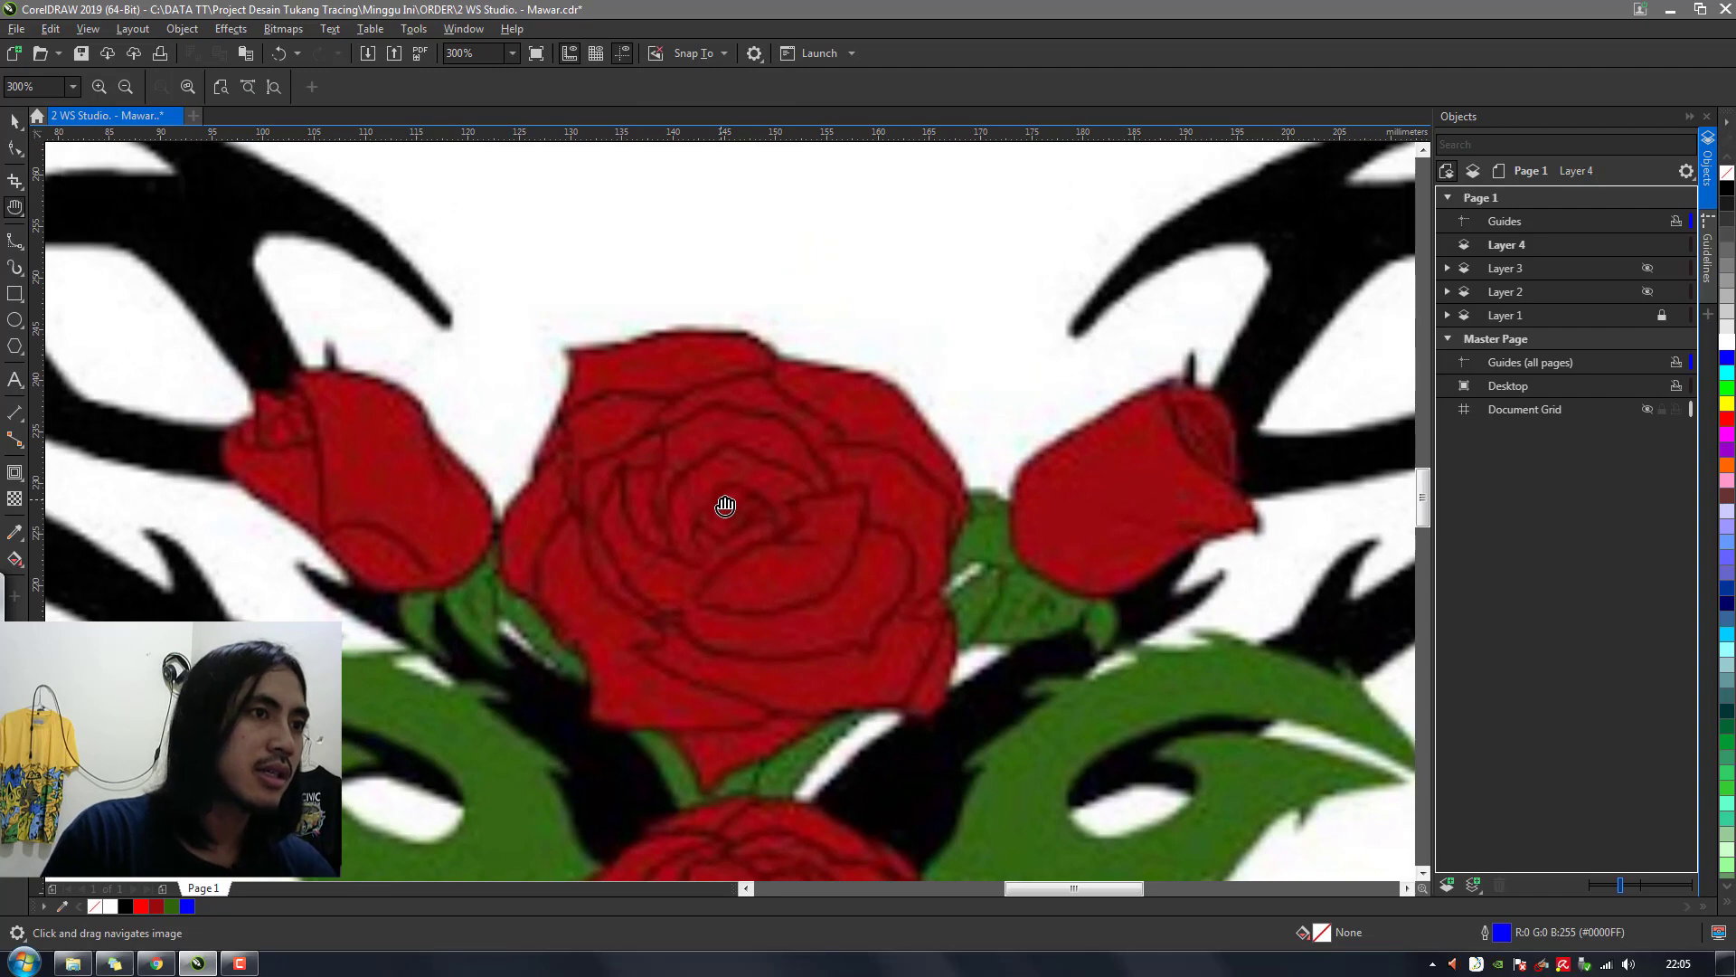
{"action": "scroll", "coordinate": [725, 503], "scroll_direction": "up", "scroll_amount": 2}
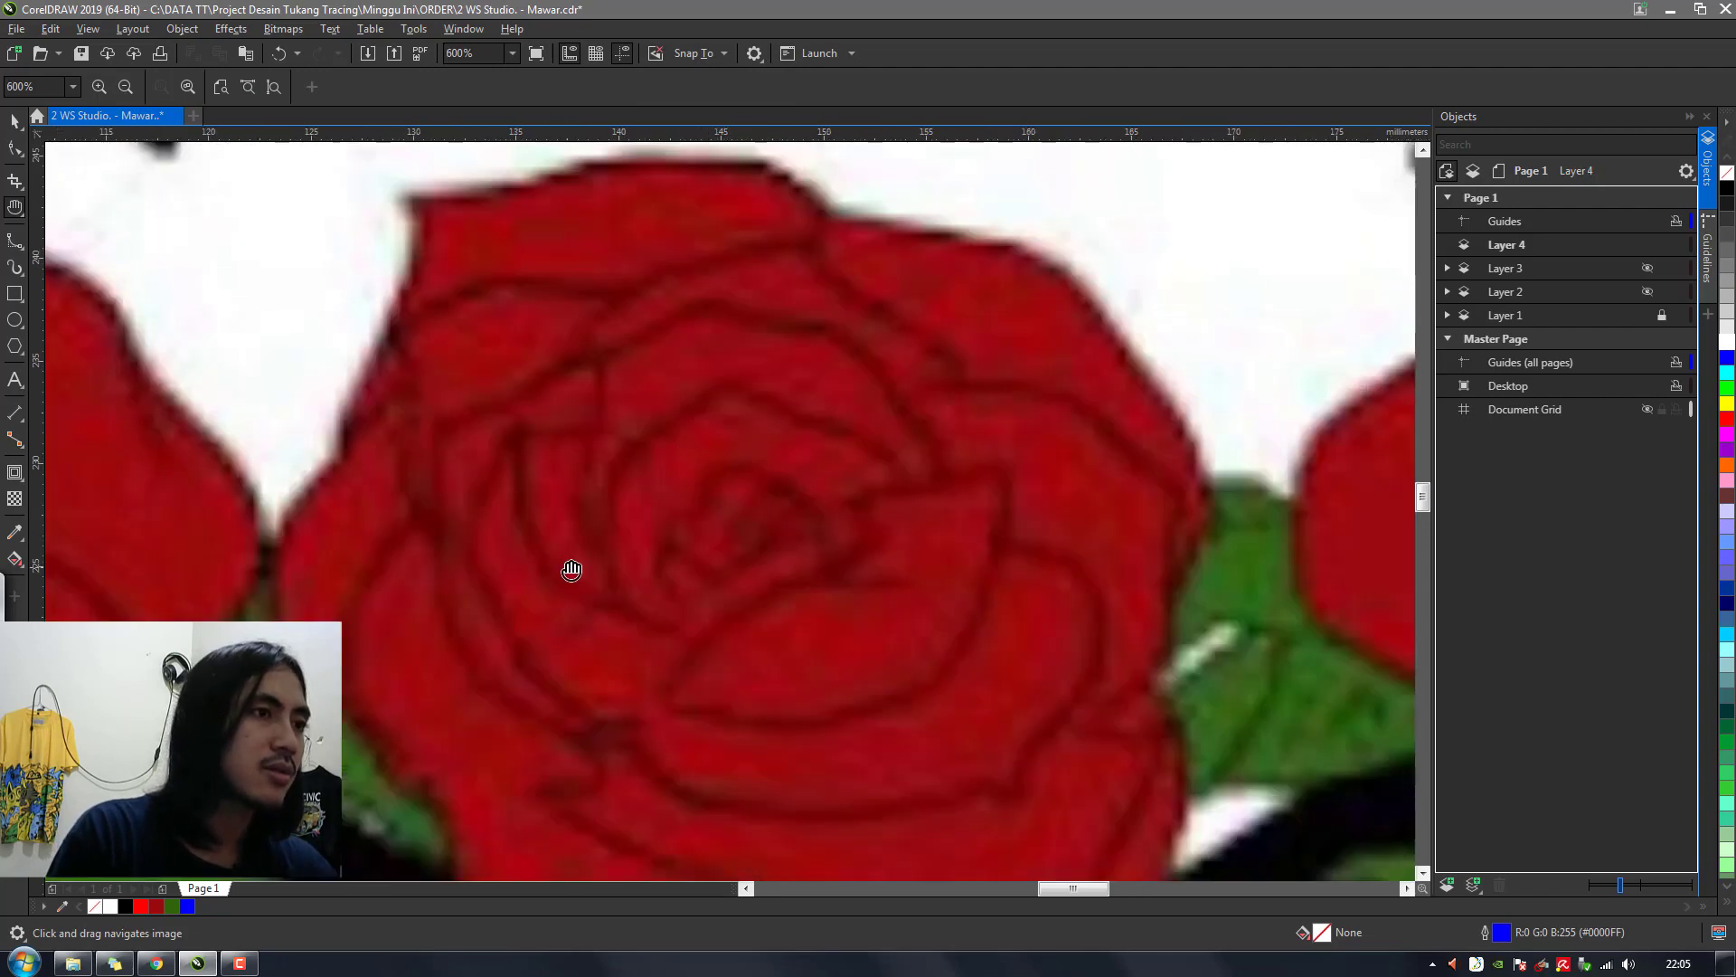
{"action": "key", "text": "b"}
{"action": "left_click", "coordinate": [664, 680]}
{"action": "left_click", "coordinate": [699, 624]}
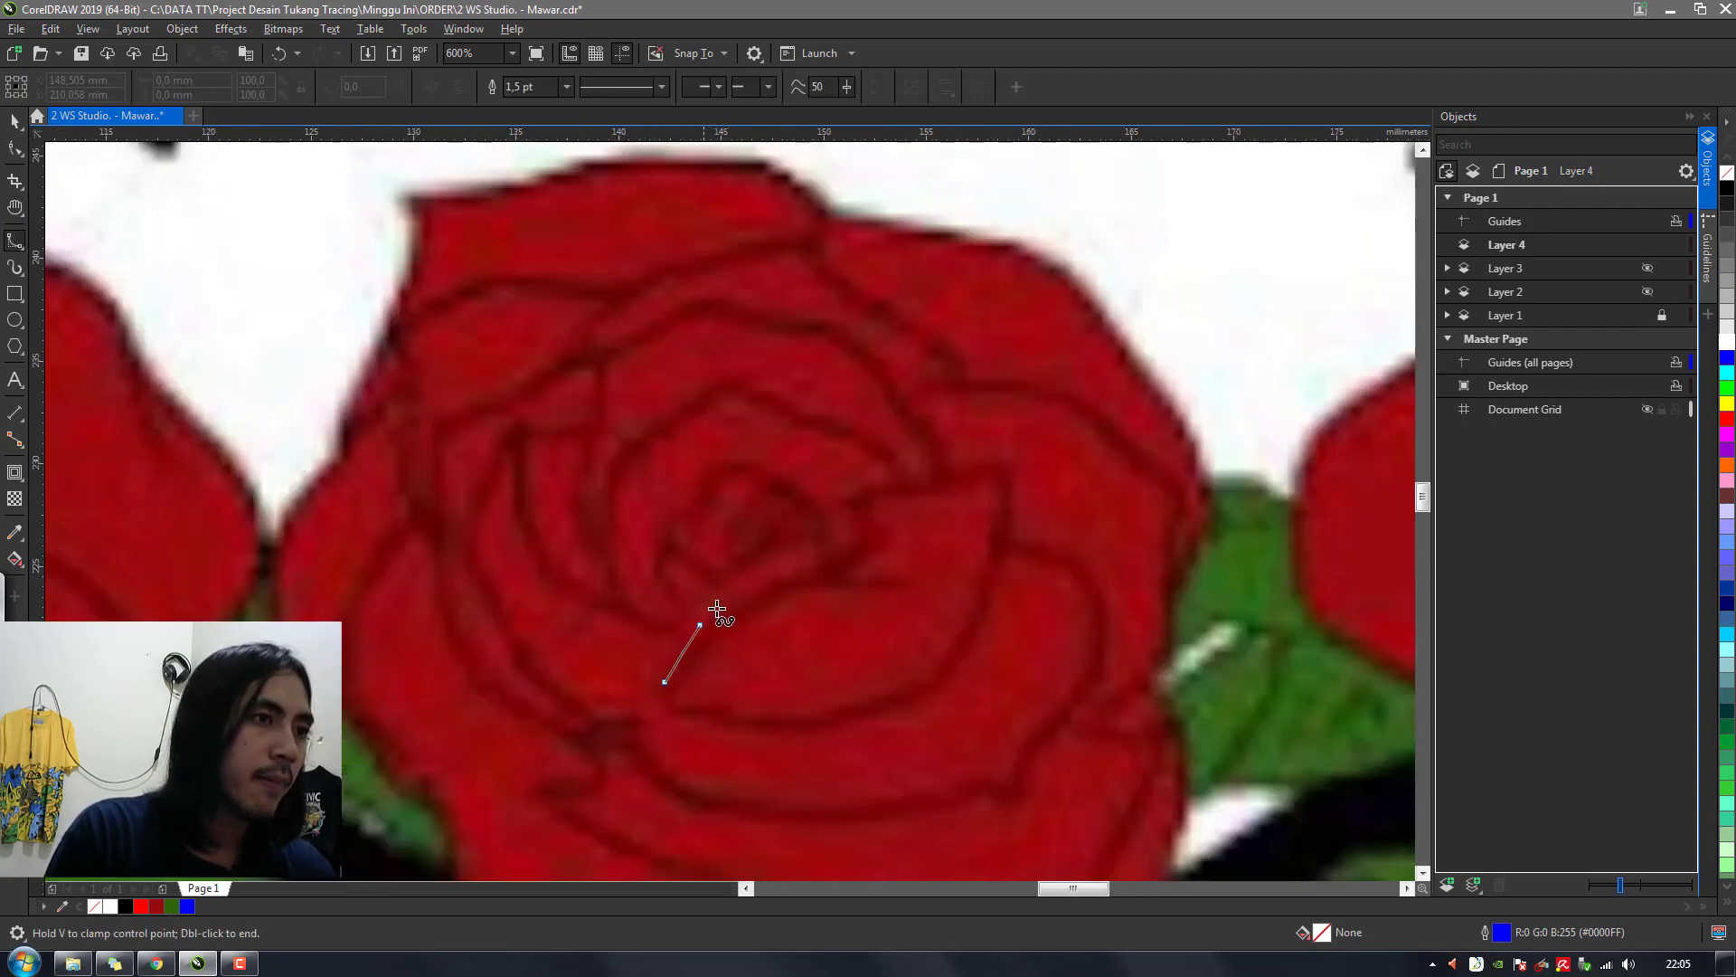
{"action": "left_click", "coordinate": [729, 611]}
{"action": "left_click", "coordinate": [828, 572]}
{"action": "left_click", "coordinate": [867, 579]}
{"action": "left_click", "coordinate": [867, 530]}
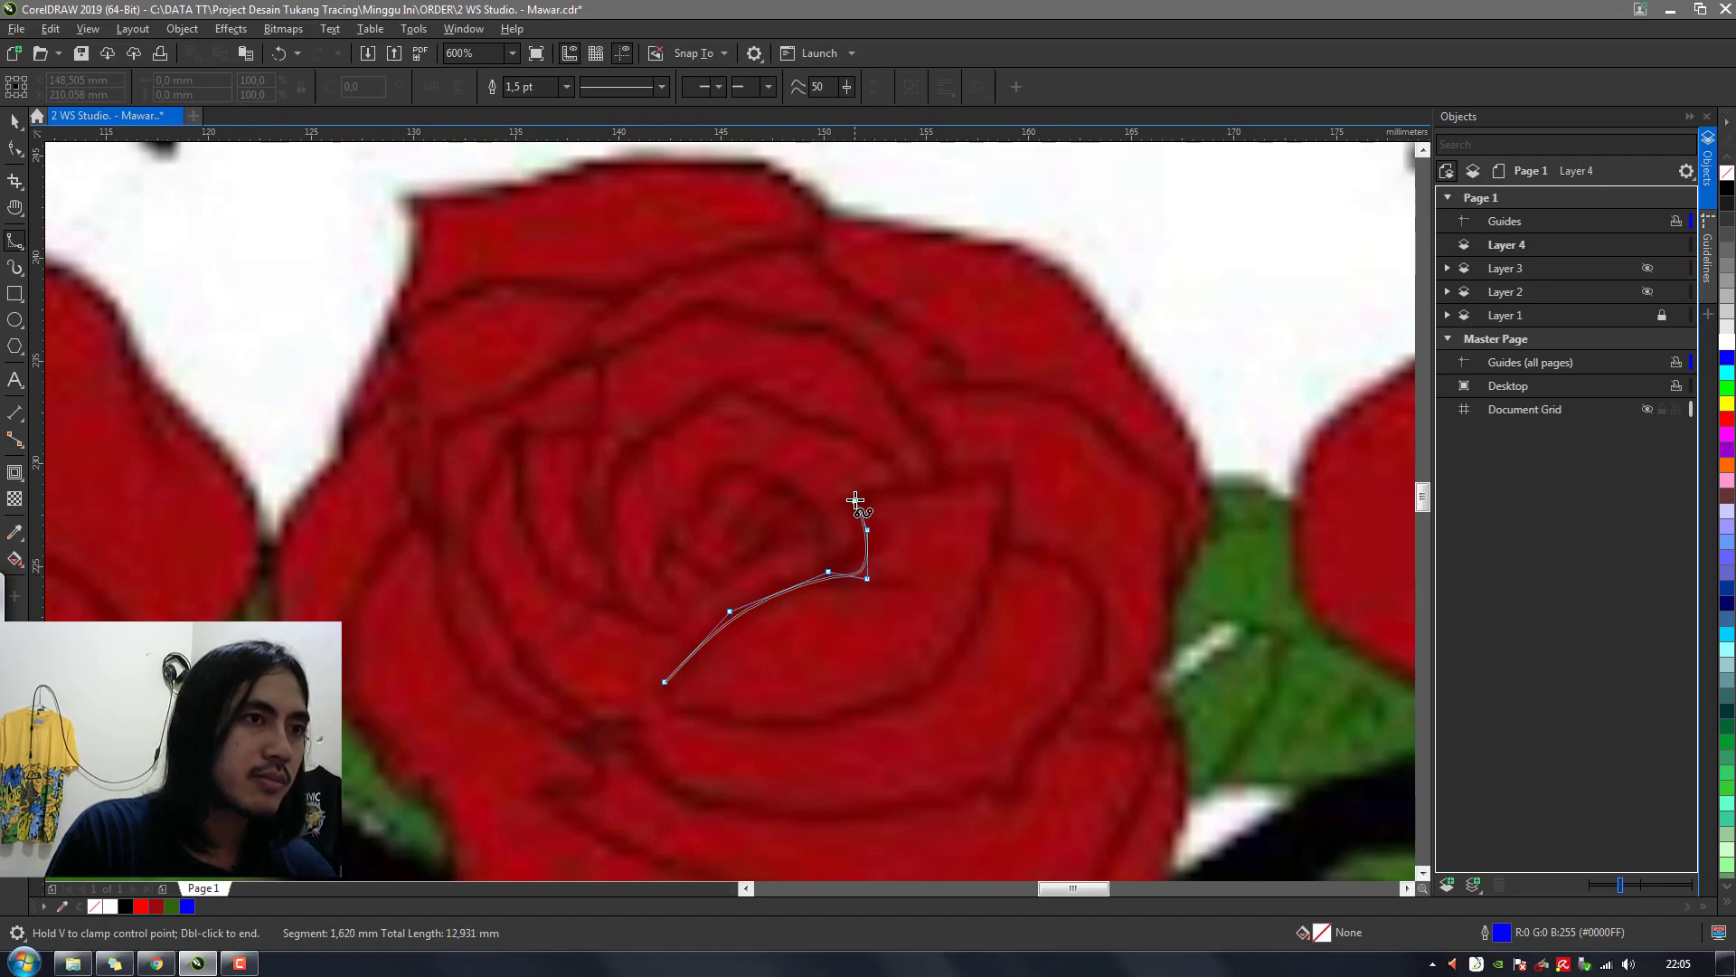
{"action": "left_click", "coordinate": [854, 498]}
{"action": "left_click", "coordinate": [891, 485]}
{"action": "left_click", "coordinate": [961, 478]}
{"action": "left_click", "coordinate": [1002, 458]}
{"action": "left_click", "coordinate": [1001, 516]}
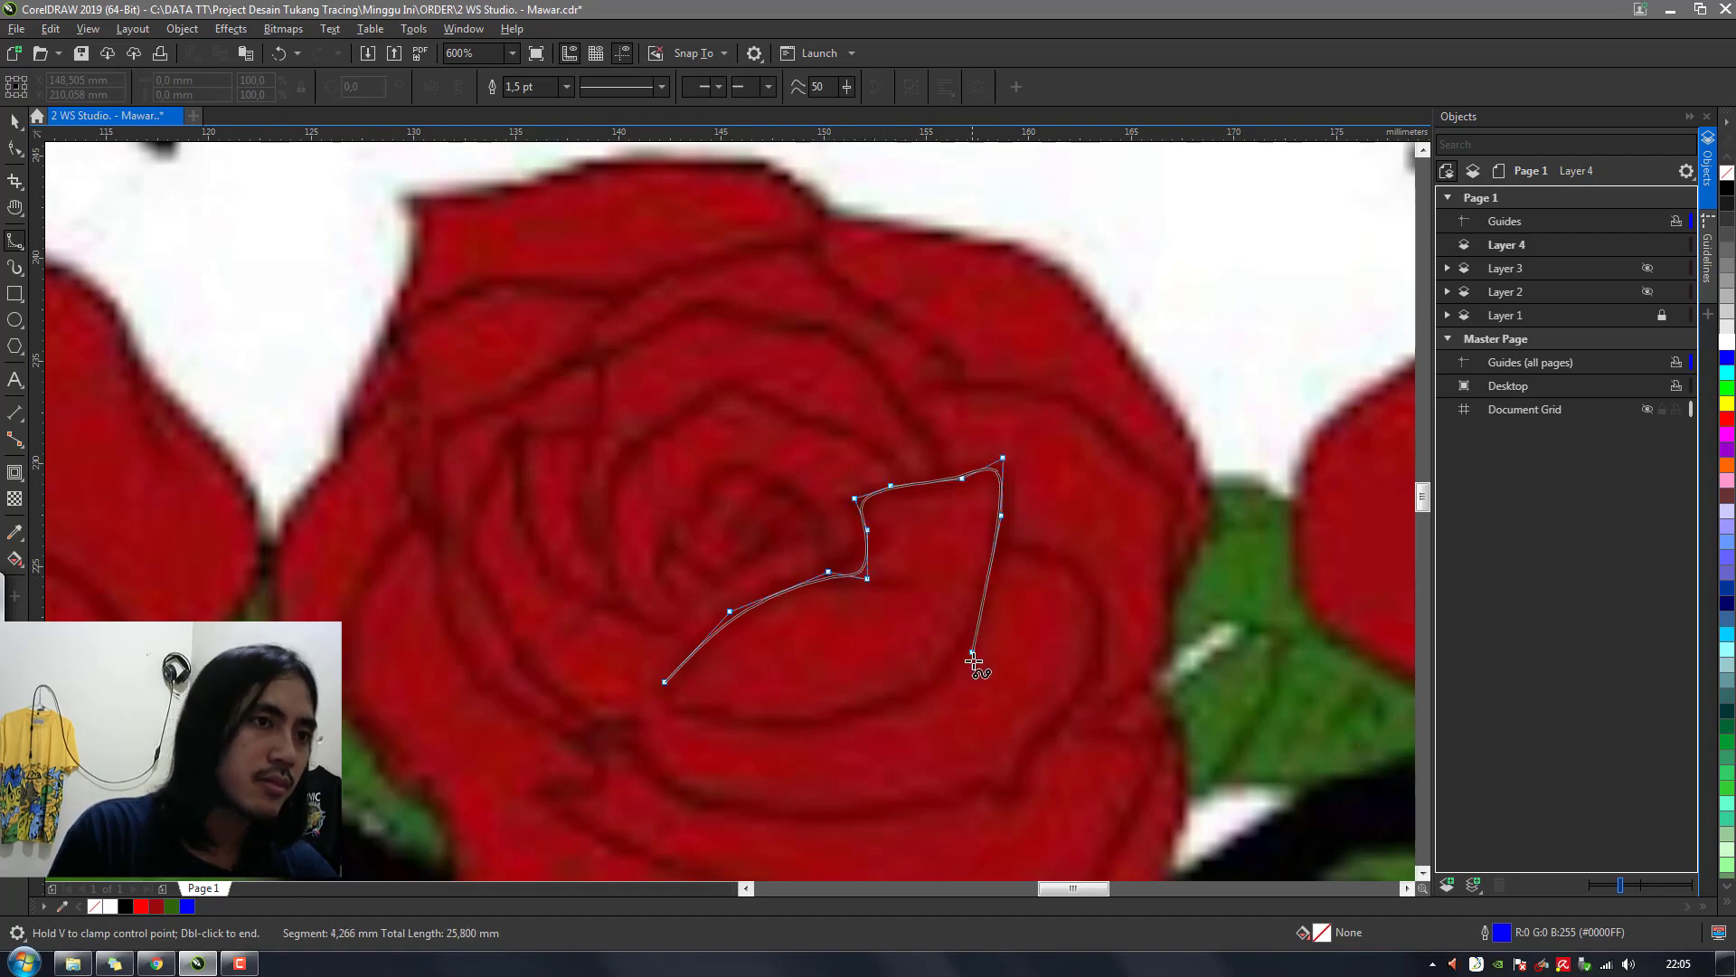
{"action": "left_click", "coordinate": [860, 721]}
{"action": "left_click", "coordinate": [690, 720]}
{"action": "left_click", "coordinate": [664, 682]}
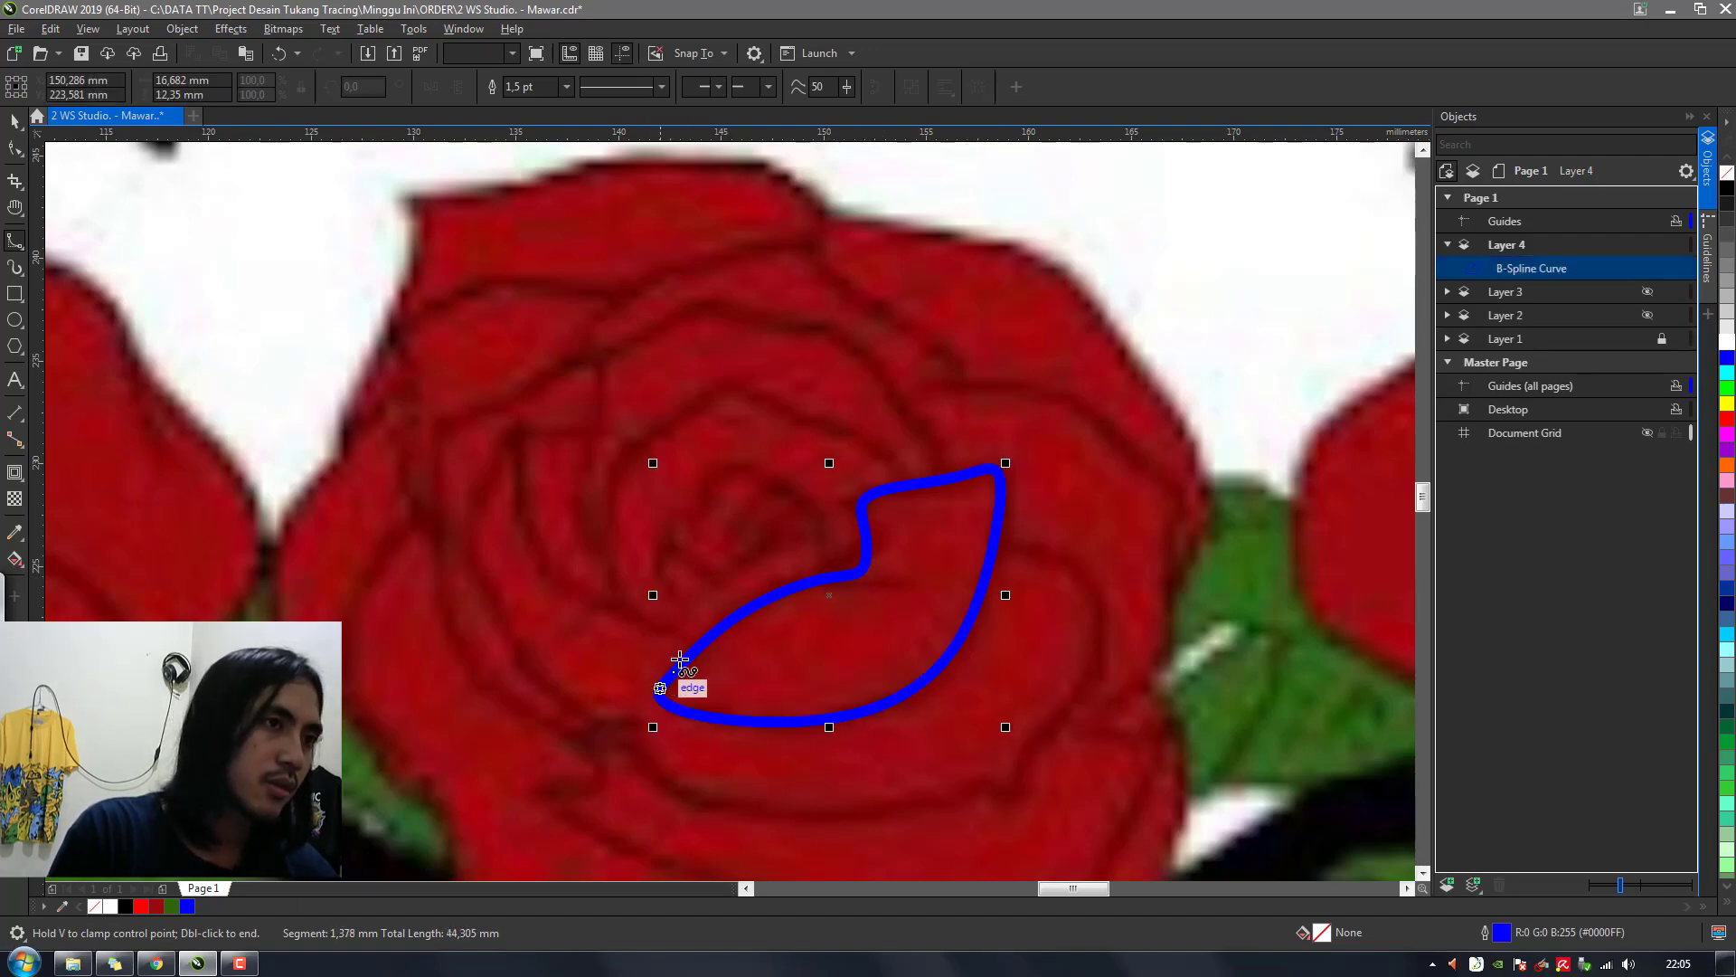
Trace the petal line around the central rose's core as an open B-spline curve about 15.0 by 12.7 mm, ending on the folded petal
{"action": "left_click", "coordinate": [913, 482]}
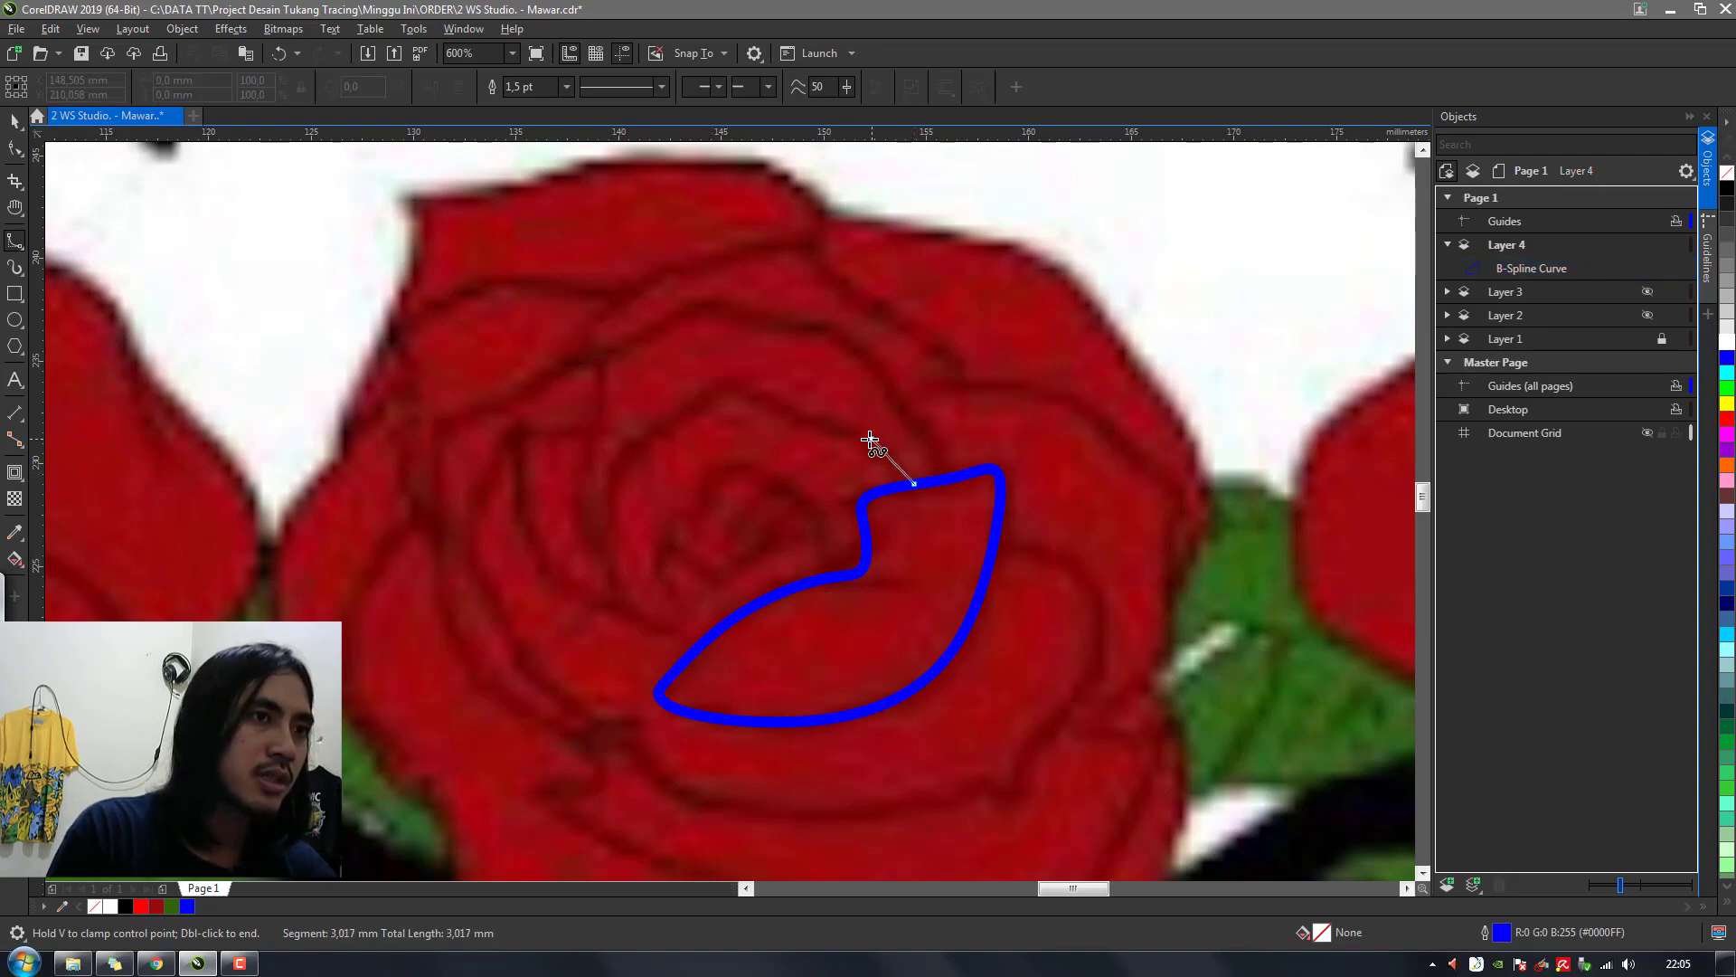
{"action": "left_click", "coordinate": [865, 437]}
{"action": "left_click", "coordinate": [765, 407]}
{"action": "left_click", "coordinate": [733, 375]}
{"action": "left_click", "coordinate": [680, 396]}
{"action": "left_click", "coordinate": [602, 468]}
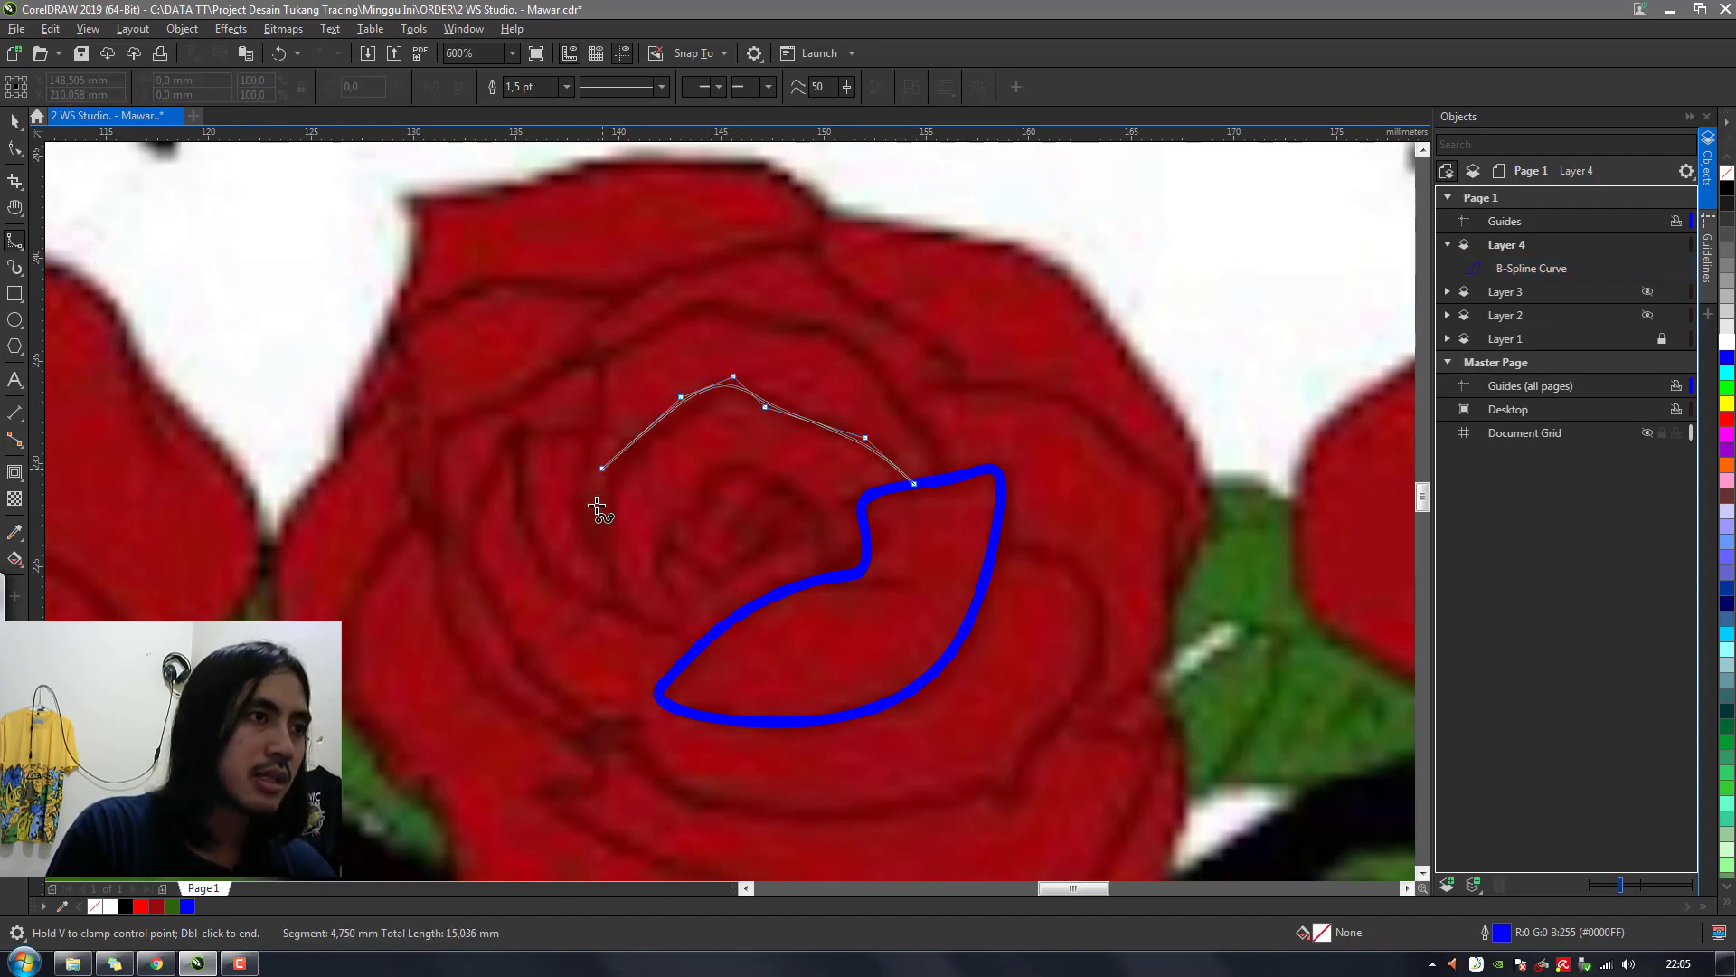
{"action": "left_click", "coordinate": [604, 579]}
{"action": "left_click", "coordinate": [667, 629]}
{"action": "double_click", "coordinate": [697, 643]}
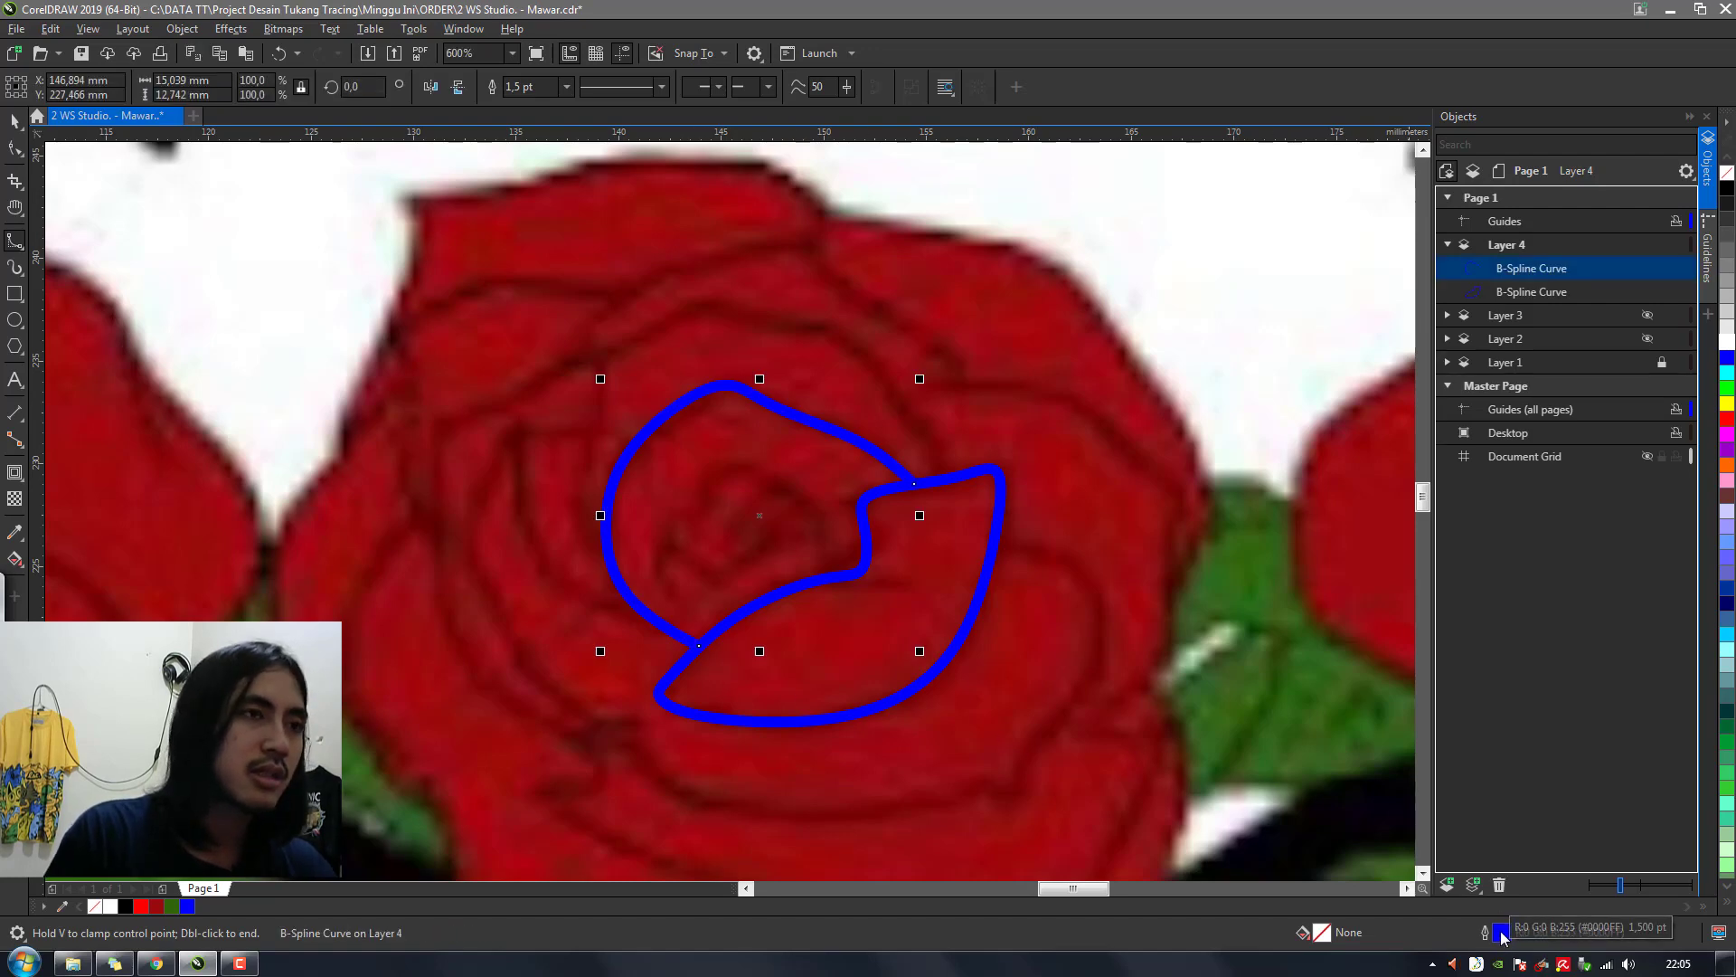
Trace the small petal left of the core curve as an open B-spline curve about 5.8 by 8.6 mm
{"action": "left_click", "coordinate": [637, 441]}
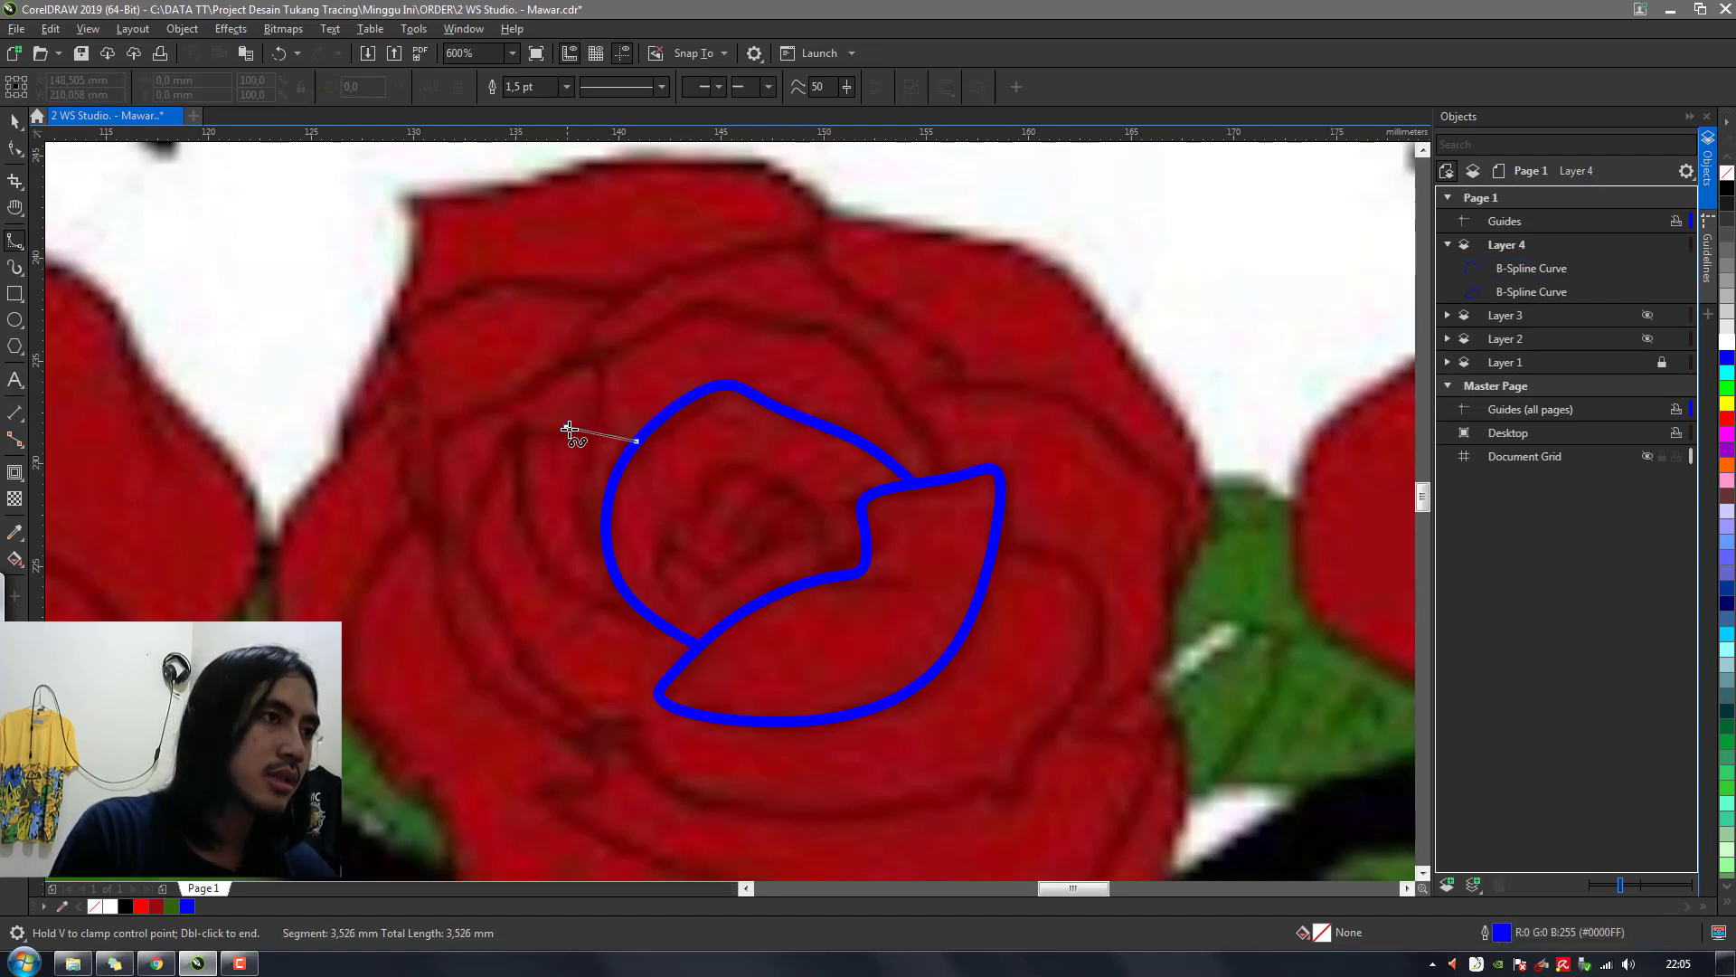
{"action": "left_click", "coordinate": [567, 431]}
{"action": "left_click", "coordinate": [529, 435]}
{"action": "left_click", "coordinate": [517, 417]}
{"action": "left_click", "coordinate": [541, 604]}
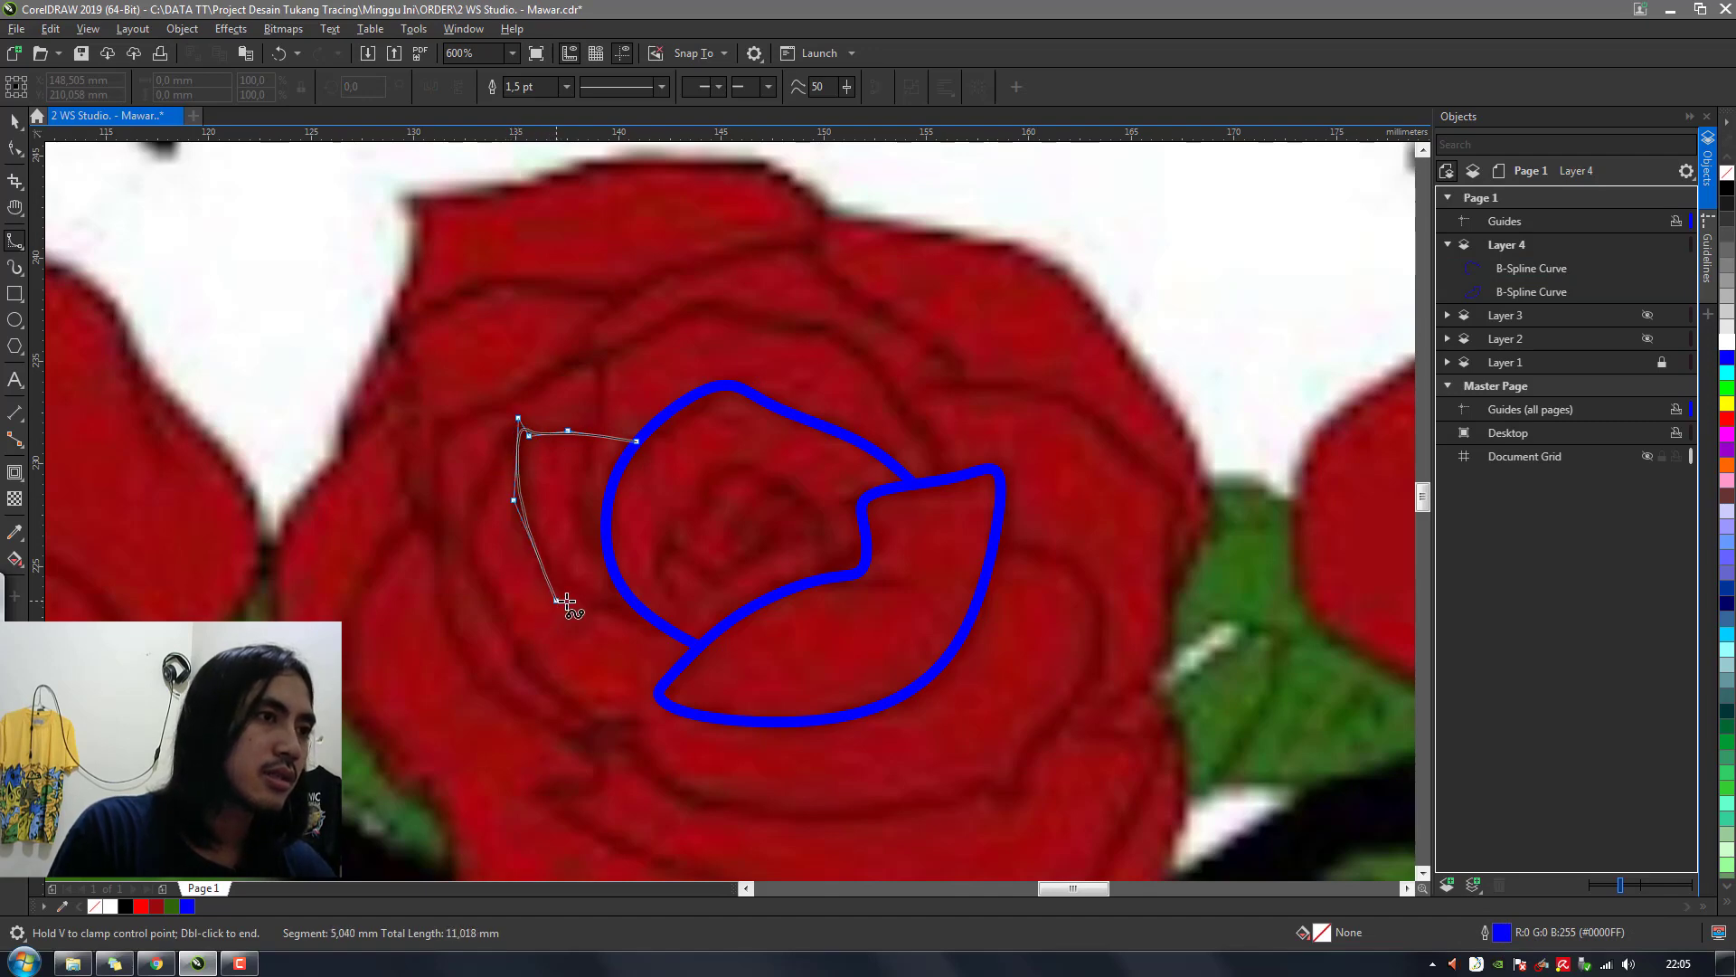
{"action": "double_click", "coordinate": [636, 604]}
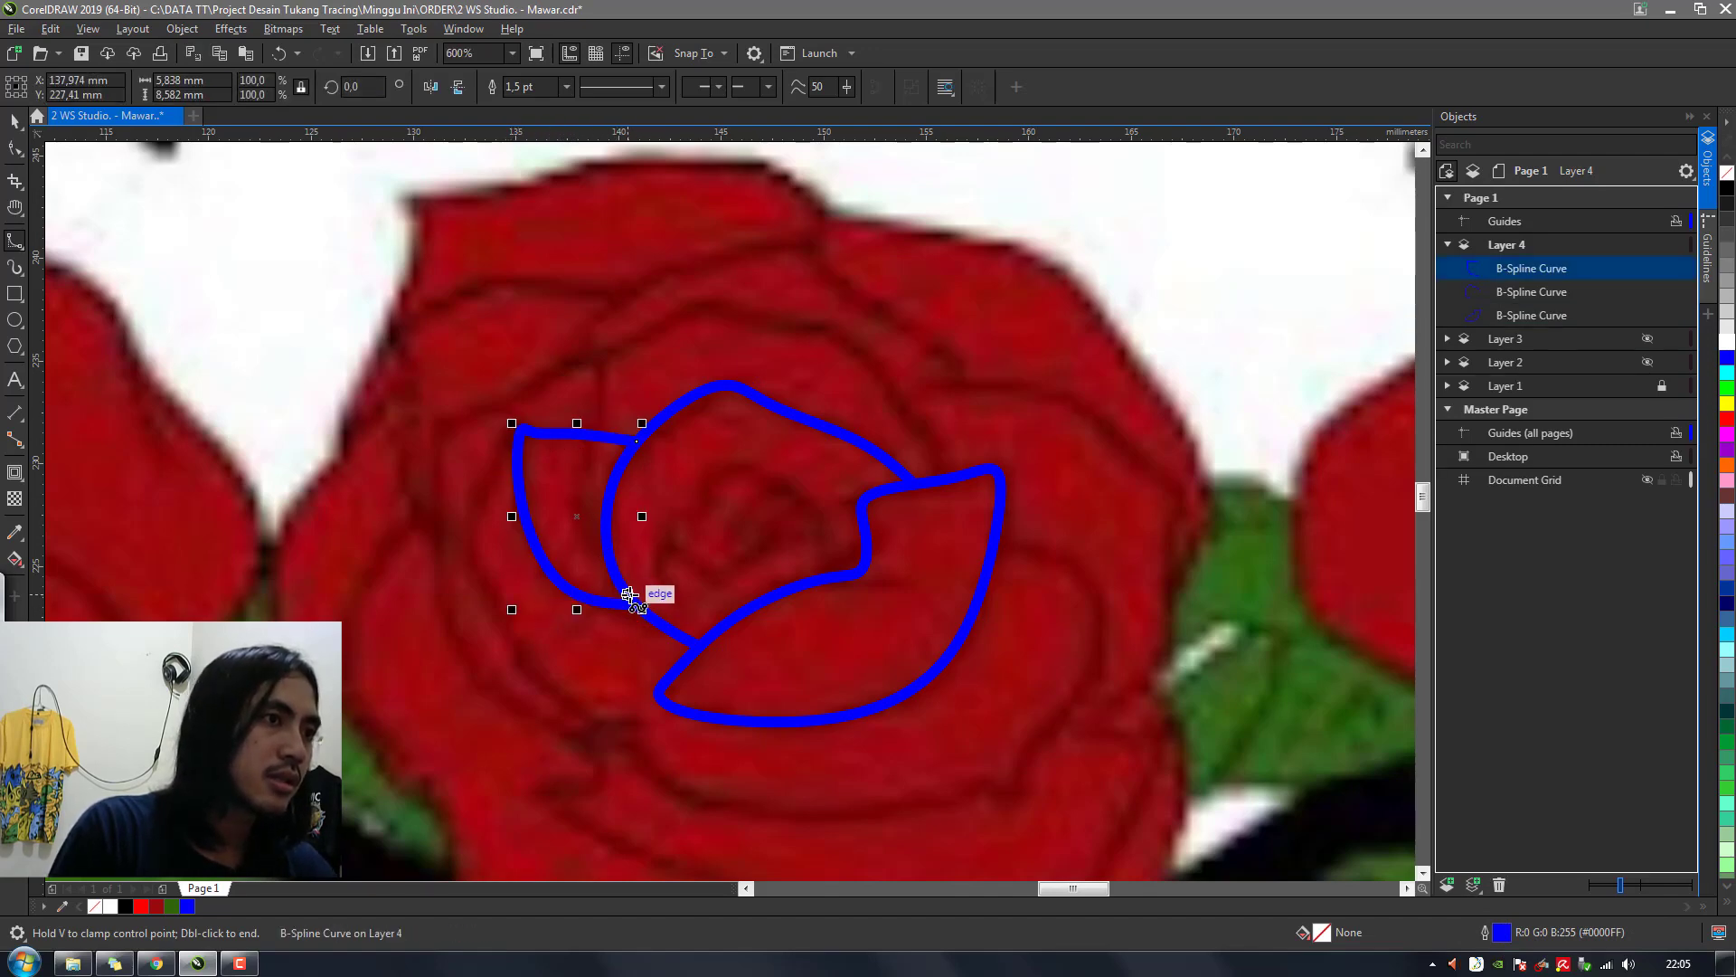
Trace a B-spline curve about 54 mm long from the small left petal over the rose's upper petals and down its right side
{"action": "left_click", "coordinate": [627, 593]}
{"action": "left_click", "coordinate": [584, 535]}
{"action": "left_click", "coordinate": [595, 415]}
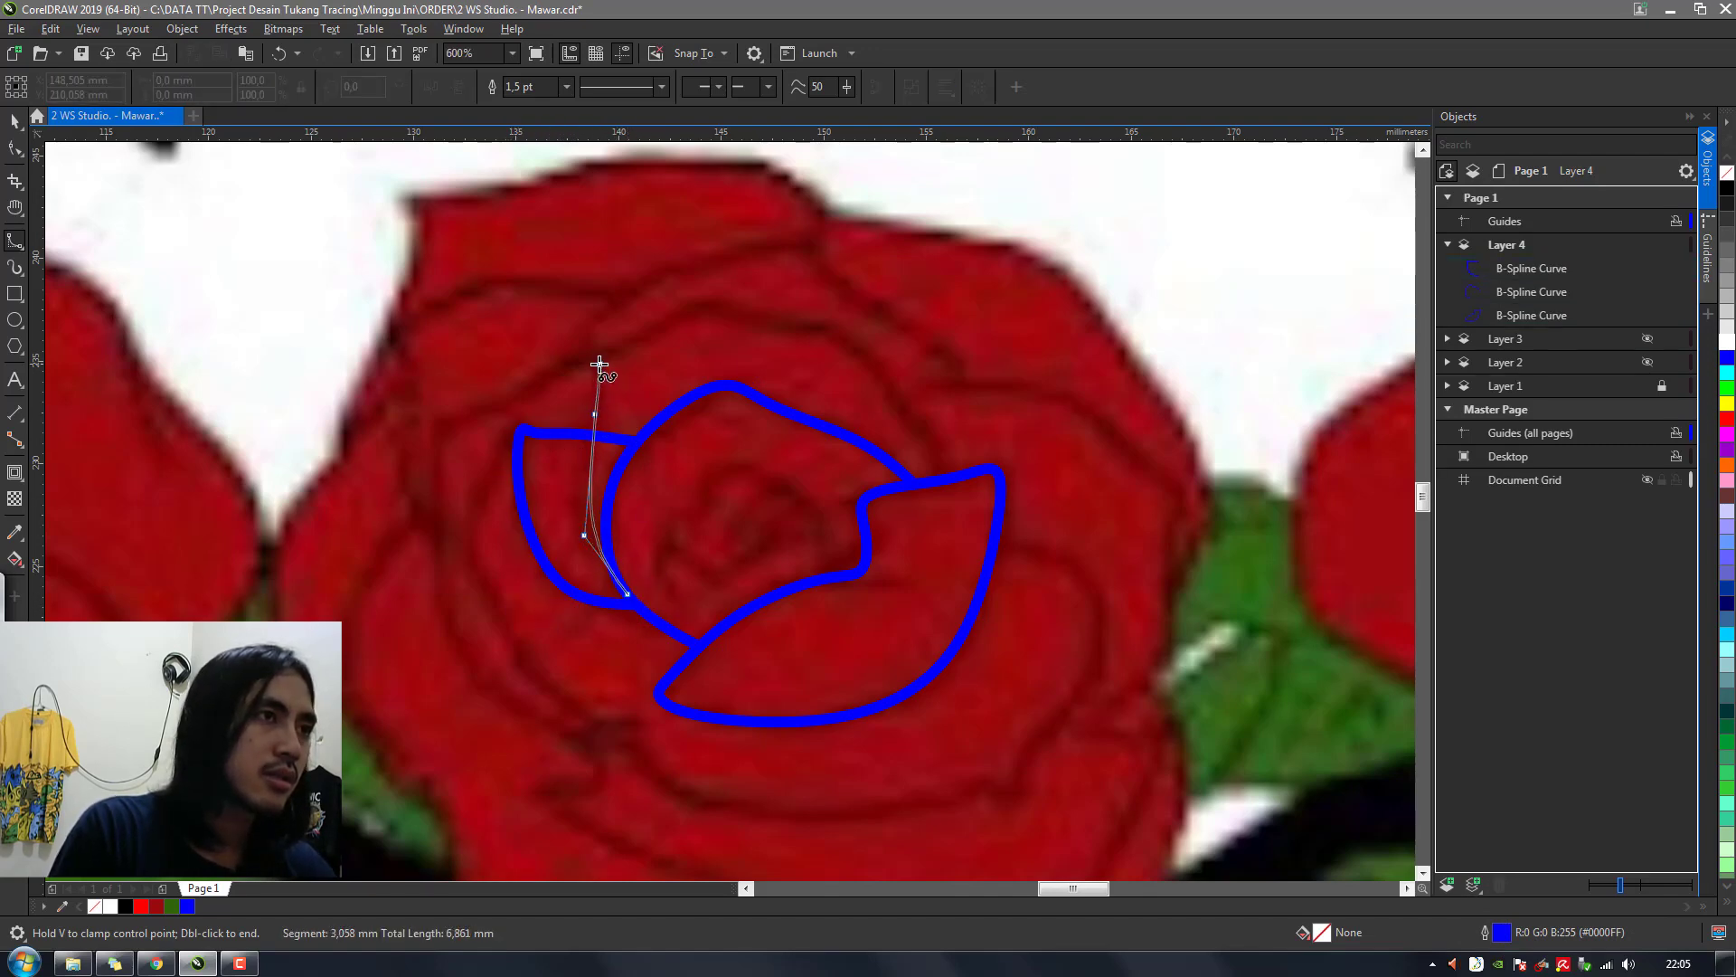
{"action": "left_click", "coordinate": [593, 314]}
{"action": "left_click", "coordinate": [672, 258]}
{"action": "left_click", "coordinate": [802, 238]}
{"action": "left_click", "coordinate": [815, 244]}
{"action": "left_click", "coordinate": [839, 295]}
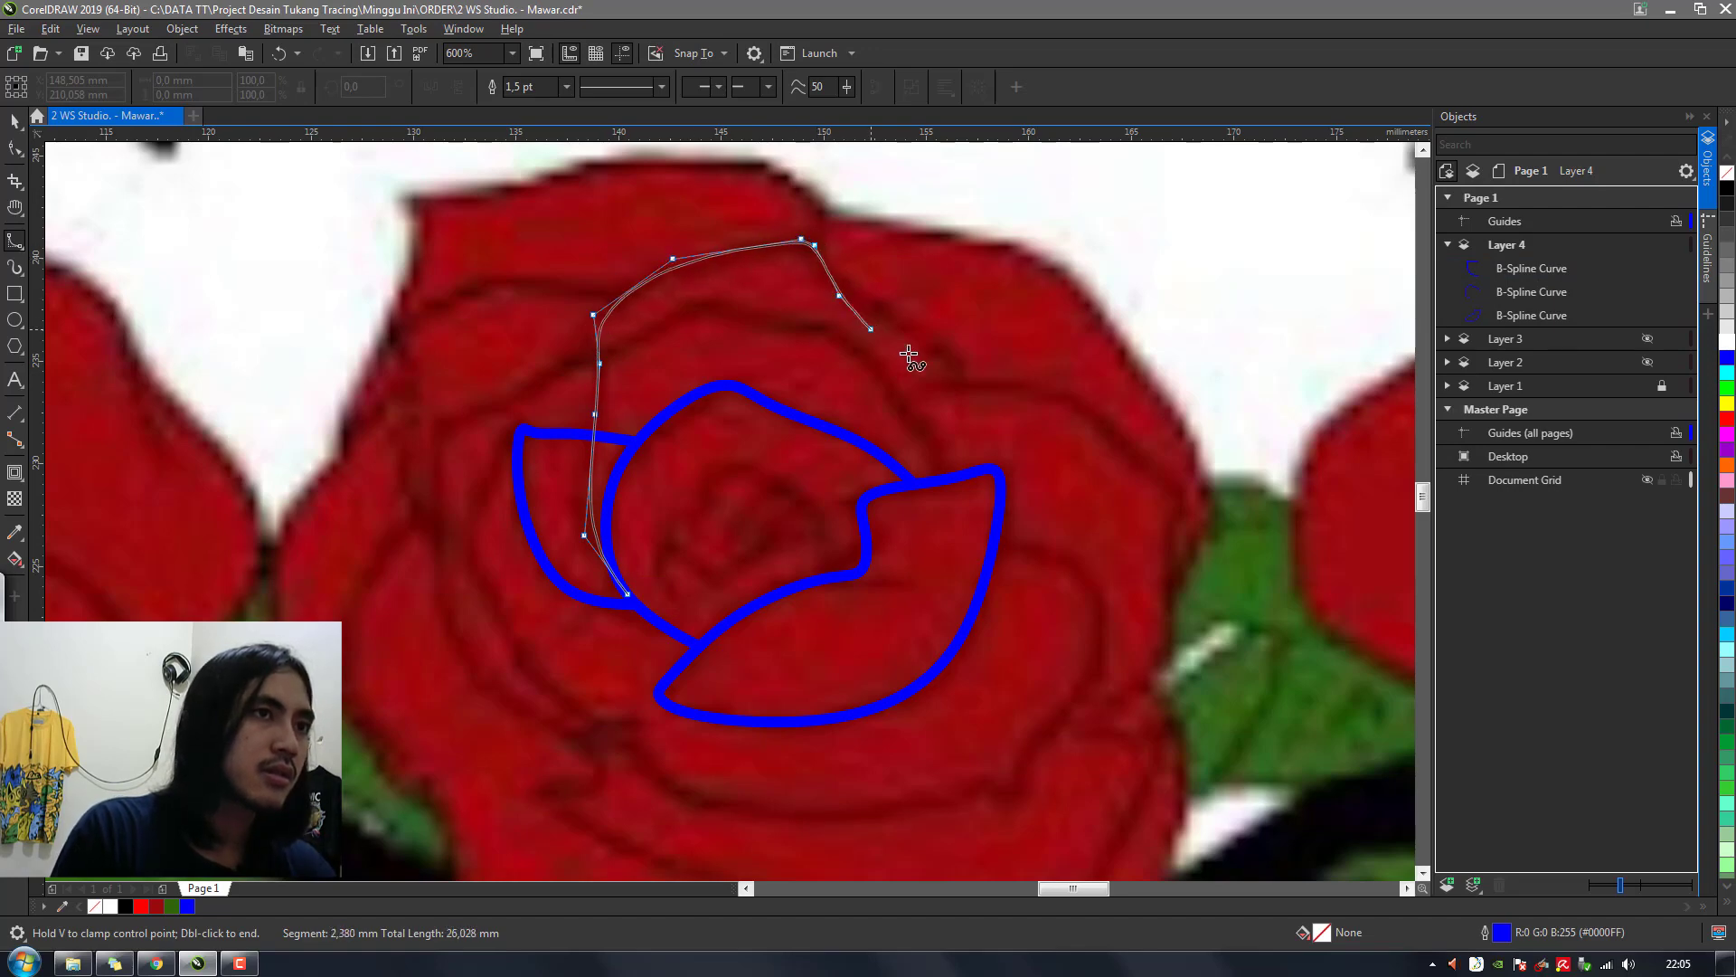
{"action": "left_click", "coordinate": [961, 351]}
{"action": "left_click", "coordinate": [960, 394]}
{"action": "left_click", "coordinate": [990, 379]}
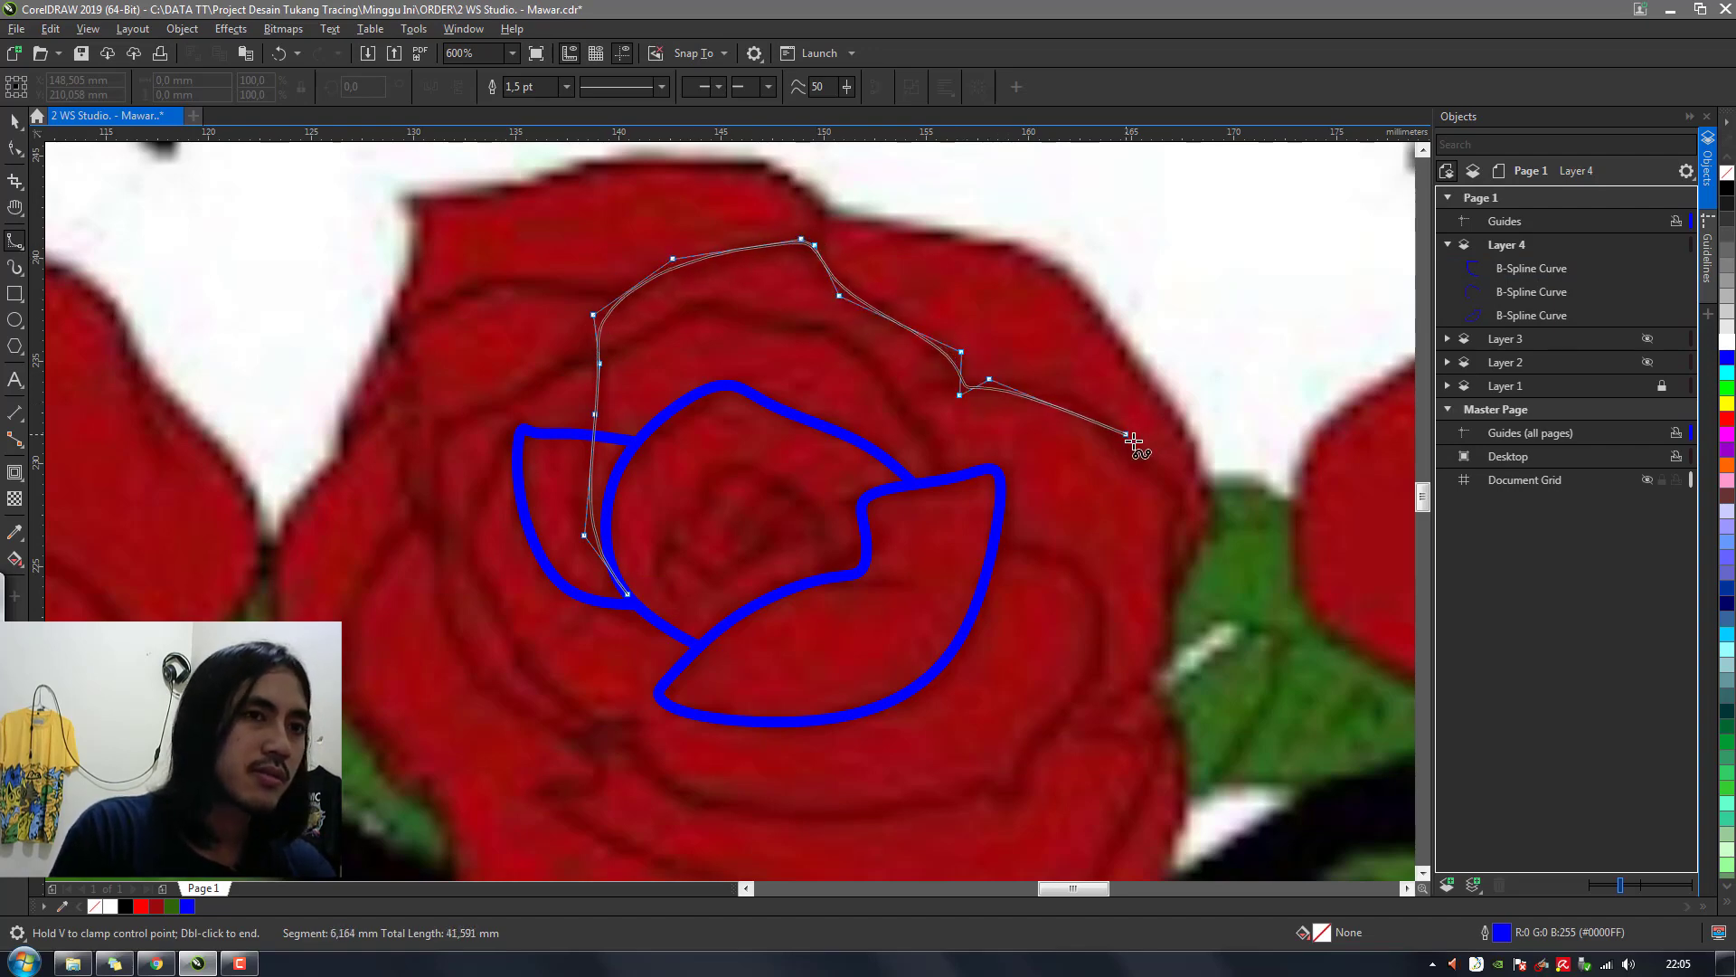
{"action": "left_click", "coordinate": [1127, 436]}
{"action": "left_click", "coordinate": [1185, 514]}
{"action": "left_click", "coordinate": [1168, 602]}
{"action": "left_click", "coordinate": [1173, 656]}
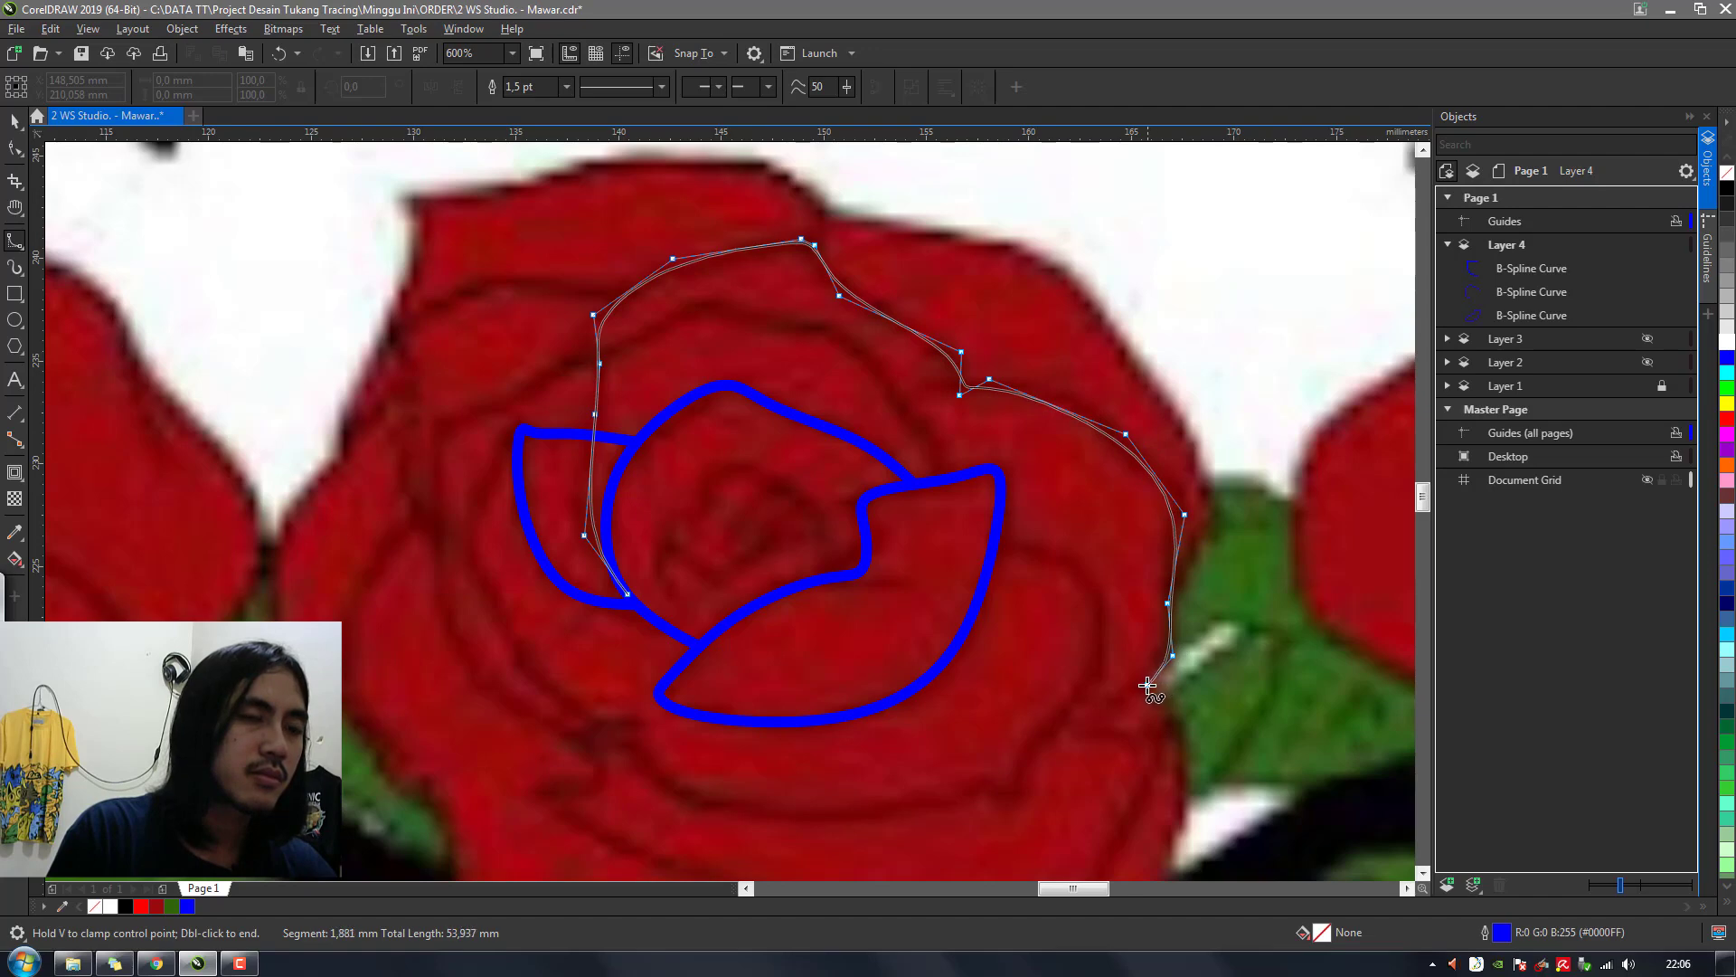
{"action": "double_click", "coordinate": [1147, 687]}
Trace a B-spline curve about 52.7 mm long from the folded petal's right edge around beneath it to the small left petal's tip
{"action": "left_click", "coordinate": [993, 543]}
{"action": "left_click", "coordinate": [1068, 549]}
{"action": "left_click", "coordinate": [1108, 598]}
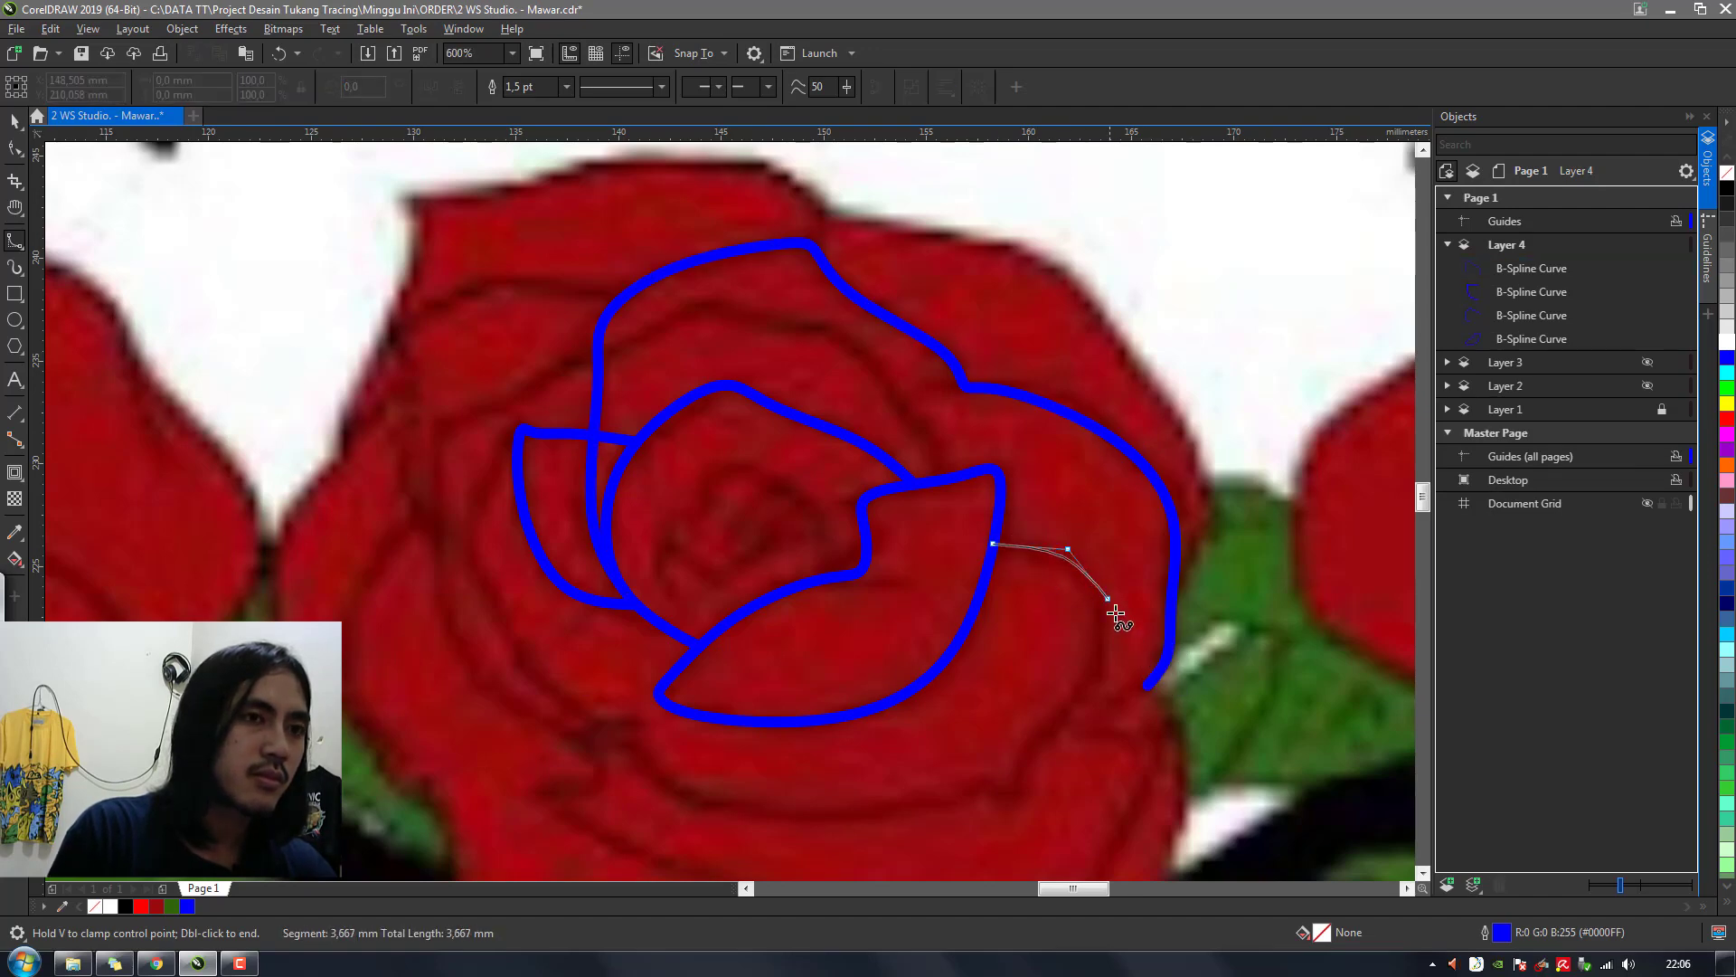
{"action": "left_click", "coordinate": [1112, 611]}
{"action": "left_click", "coordinate": [1089, 699]}
{"action": "left_click", "coordinate": [1019, 760]}
{"action": "left_click", "coordinate": [1016, 811]}
{"action": "left_click", "coordinate": [985, 779]}
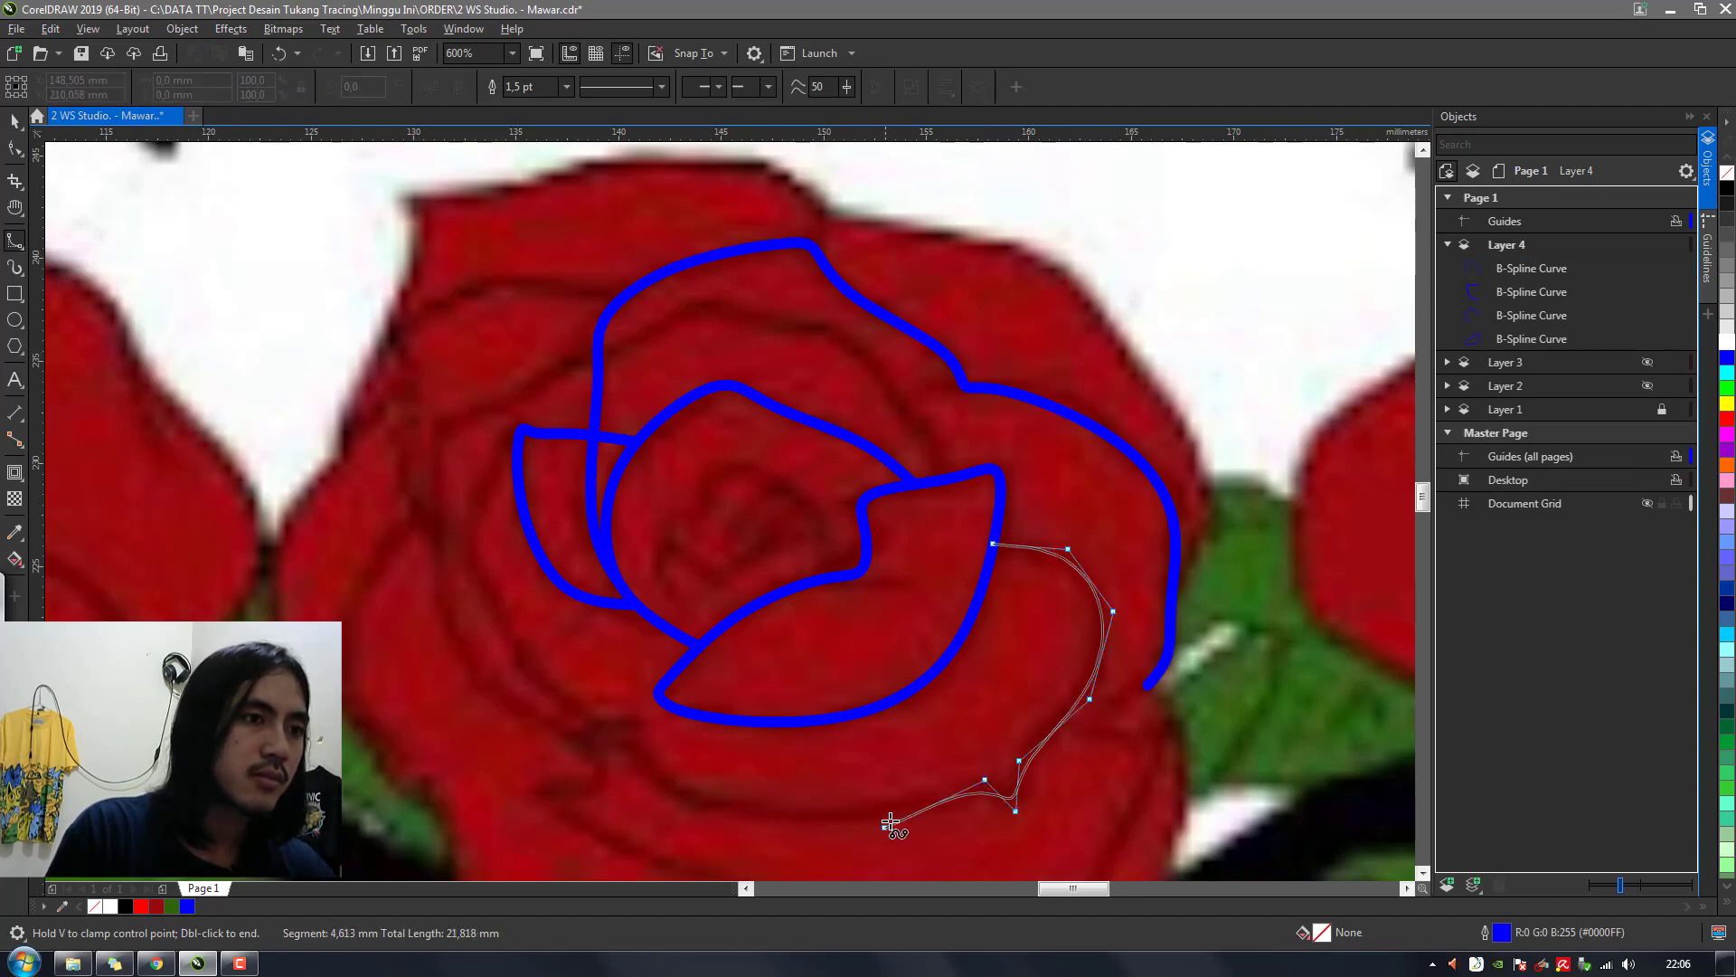
{"action": "left_click", "coordinate": [875, 815]}
{"action": "left_click", "coordinate": [676, 792]}
{"action": "left_click", "coordinate": [627, 748]}
{"action": "left_click", "coordinate": [630, 722]}
{"action": "left_click", "coordinate": [595, 732]}
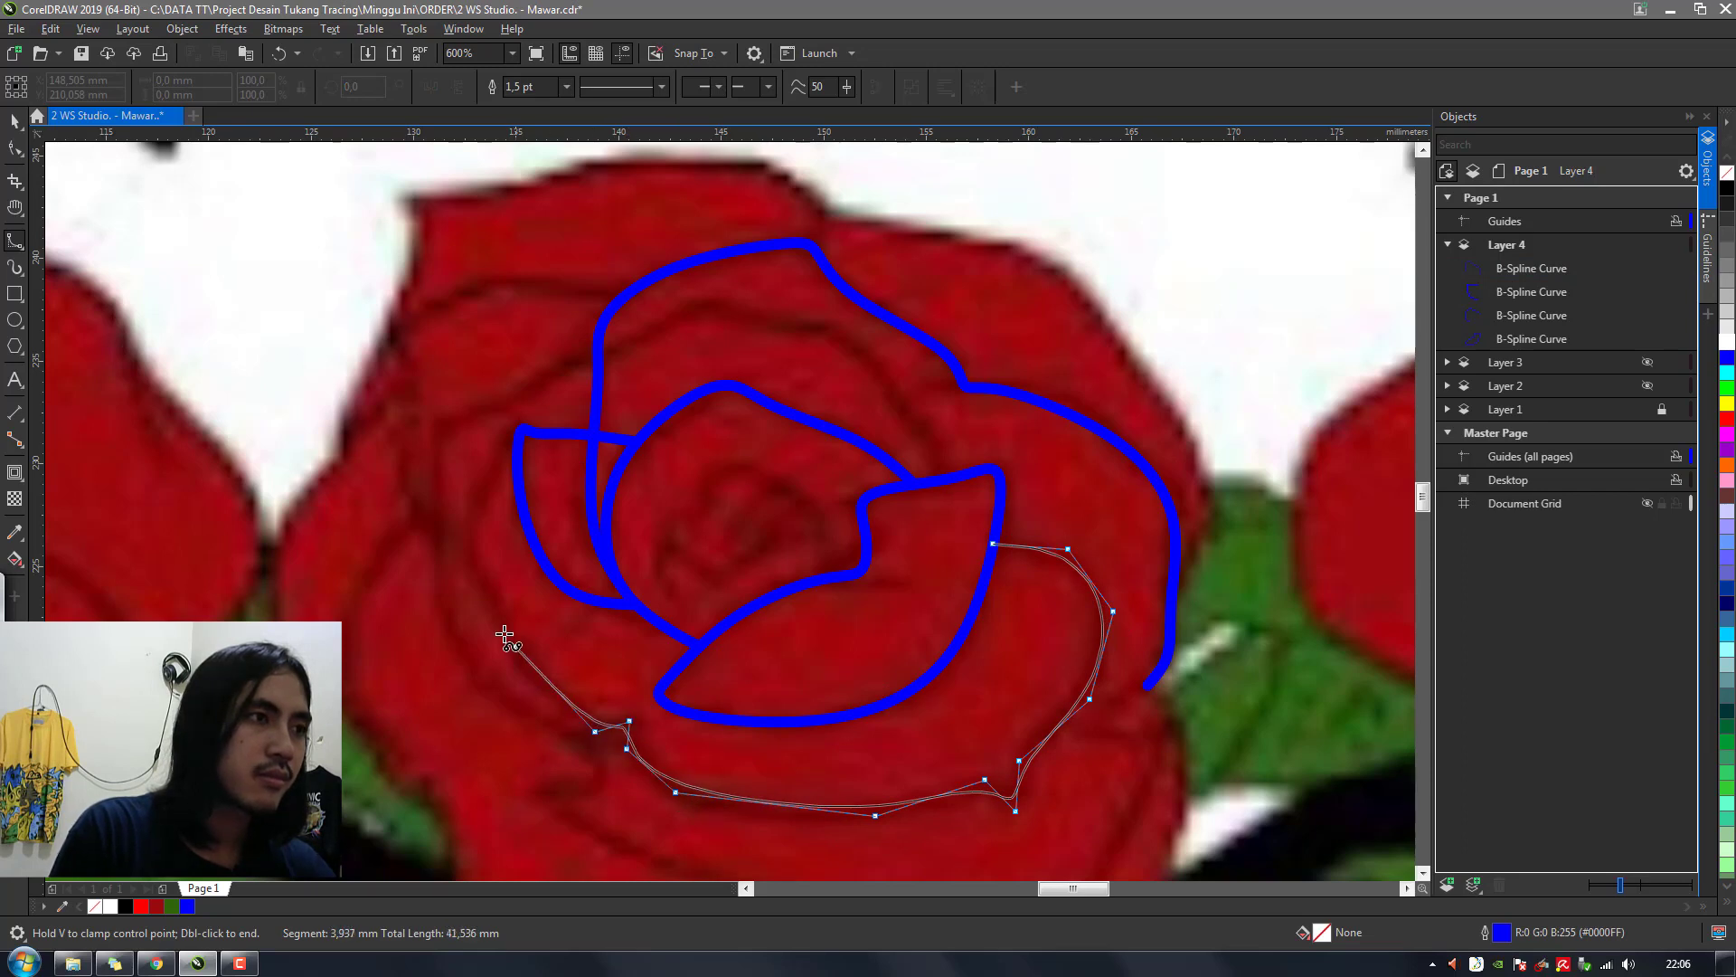
{"action": "left_click", "coordinate": [496, 612]}
{"action": "left_click", "coordinate": [472, 541]}
{"action": "left_click", "coordinate": [472, 501]}
{"action": "double_click", "coordinate": [517, 448]}
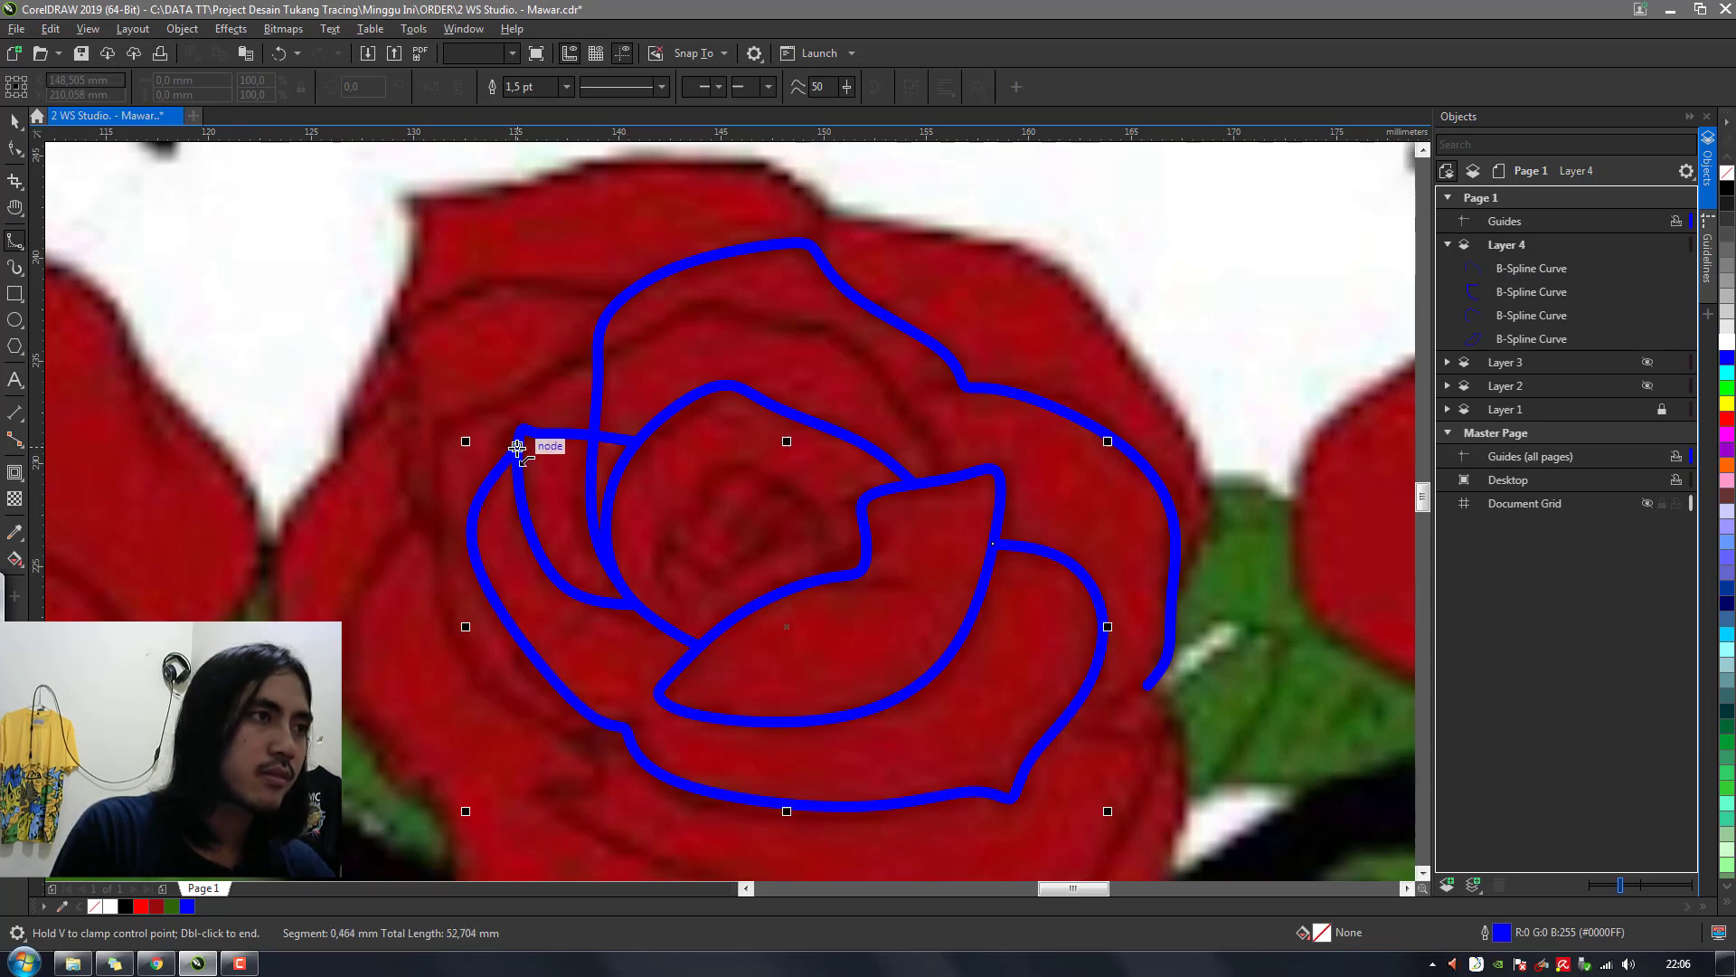
Trace the petal line arching above the central rose's core as an open B-spline curve about 24.7 by 8.3 mm, ending on the folded petal
{"action": "left_click", "coordinate": [439, 420]}
{"action": "left_click", "coordinate": [480, 413]}
{"action": "left_click", "coordinate": [579, 372]}
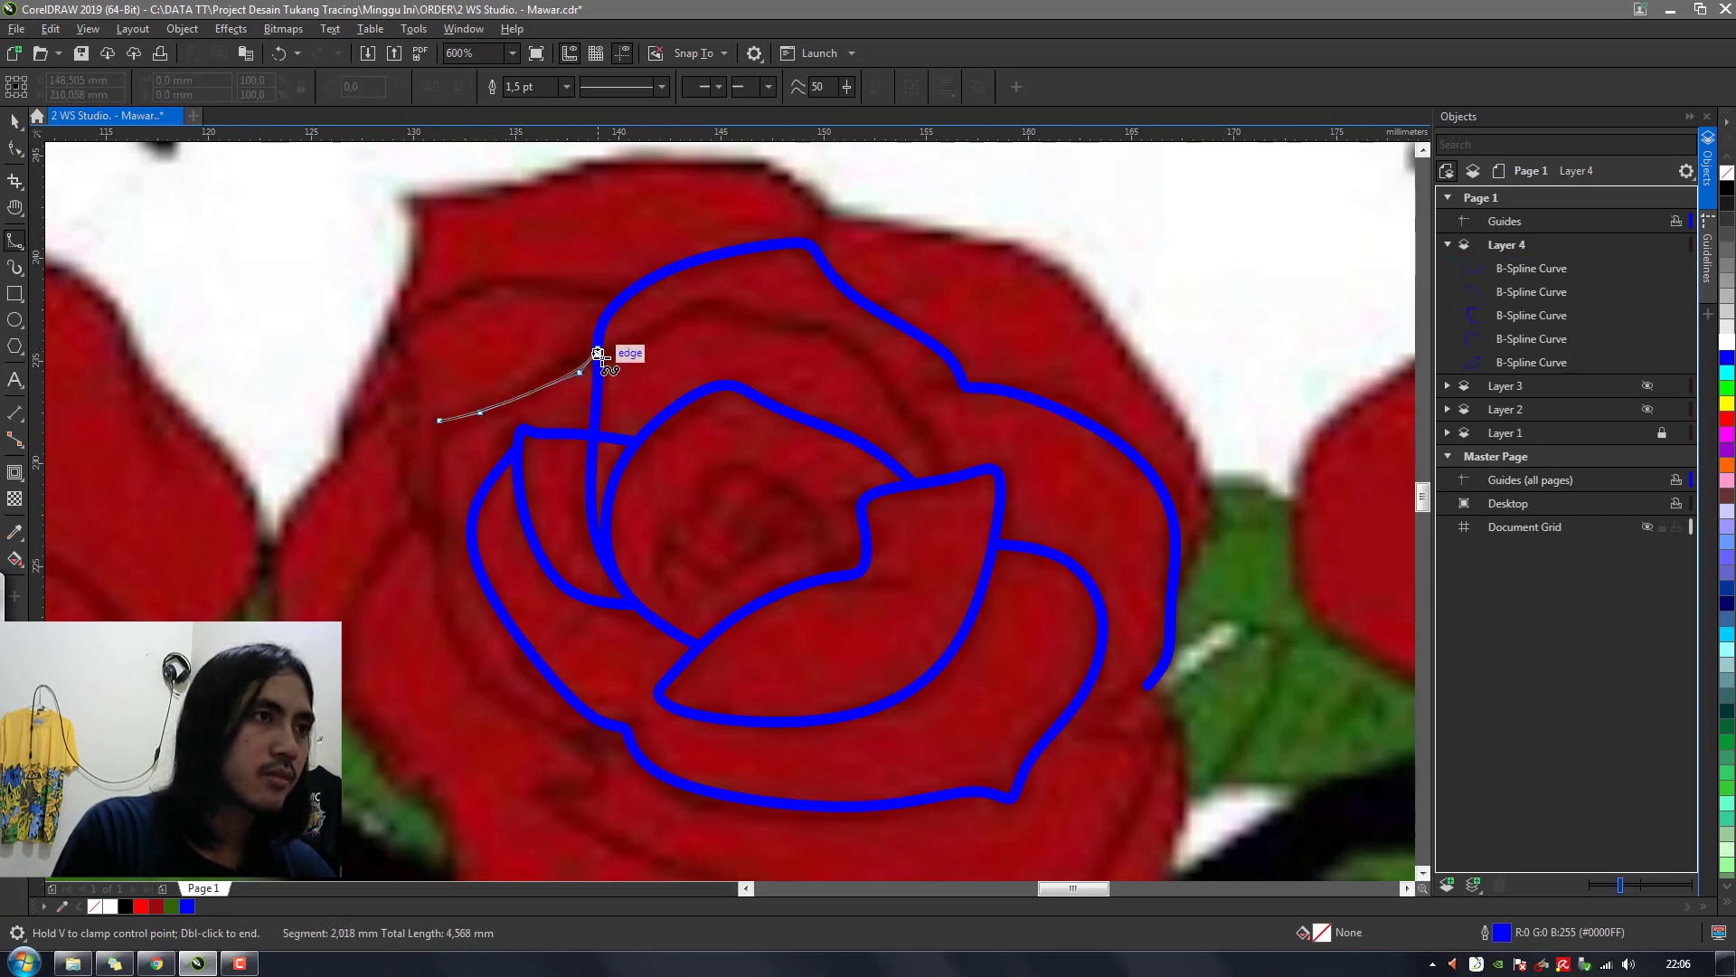
{"action": "left_click", "coordinate": [597, 349]}
{"action": "left_click", "coordinate": [676, 320]}
{"action": "left_click", "coordinate": [687, 301]}
{"action": "left_click", "coordinate": [794, 331]}
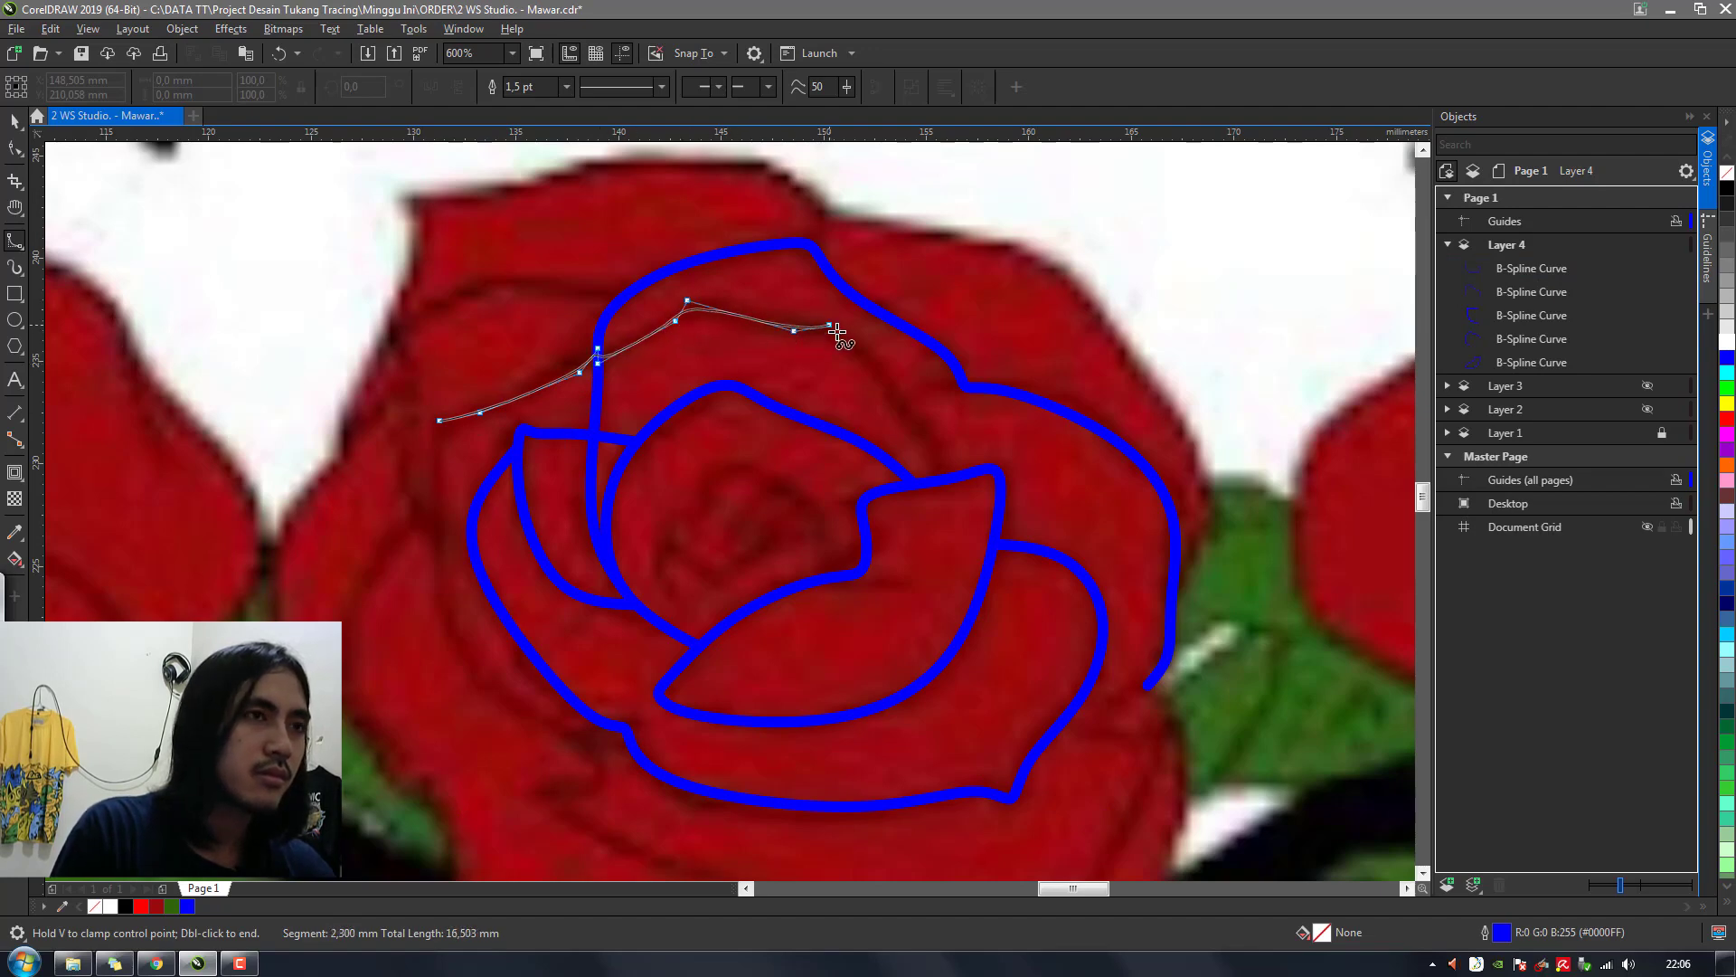
{"action": "double_click", "coordinate": [943, 476]}
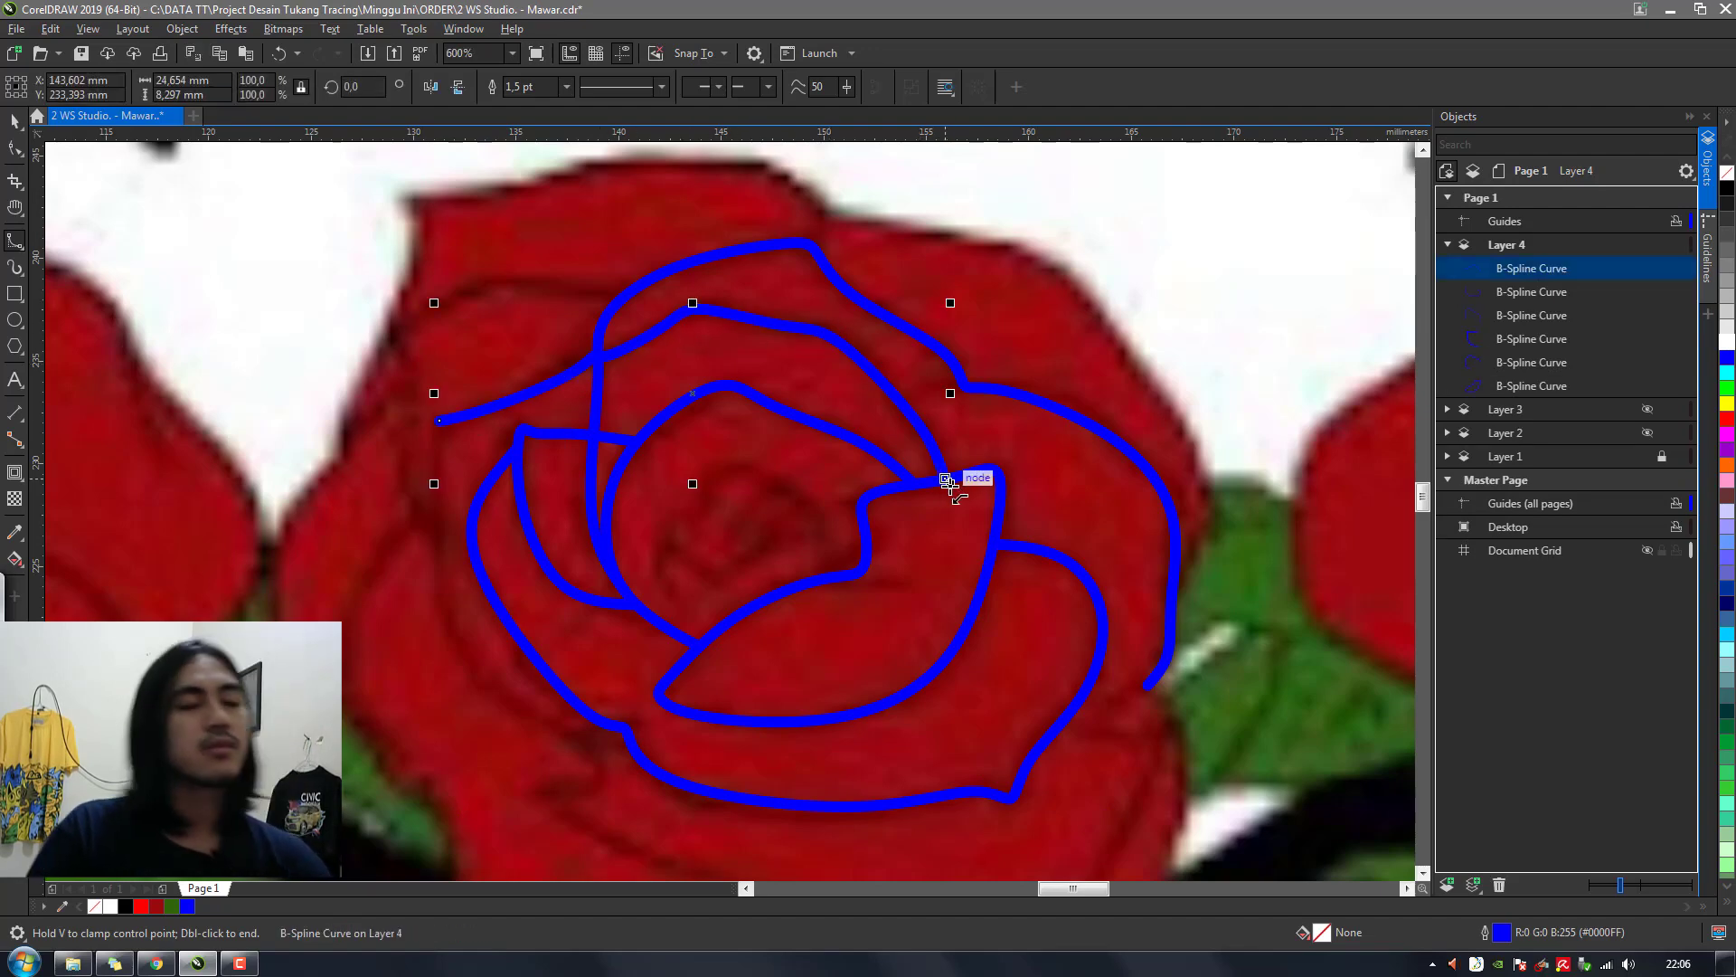
{"action": "scroll", "coordinate": [947, 481], "scroll_direction": "down", "scroll_amount": 5}
{"action": "scroll", "coordinate": [954, 475], "scroll_direction": "up", "scroll_amount": 4}
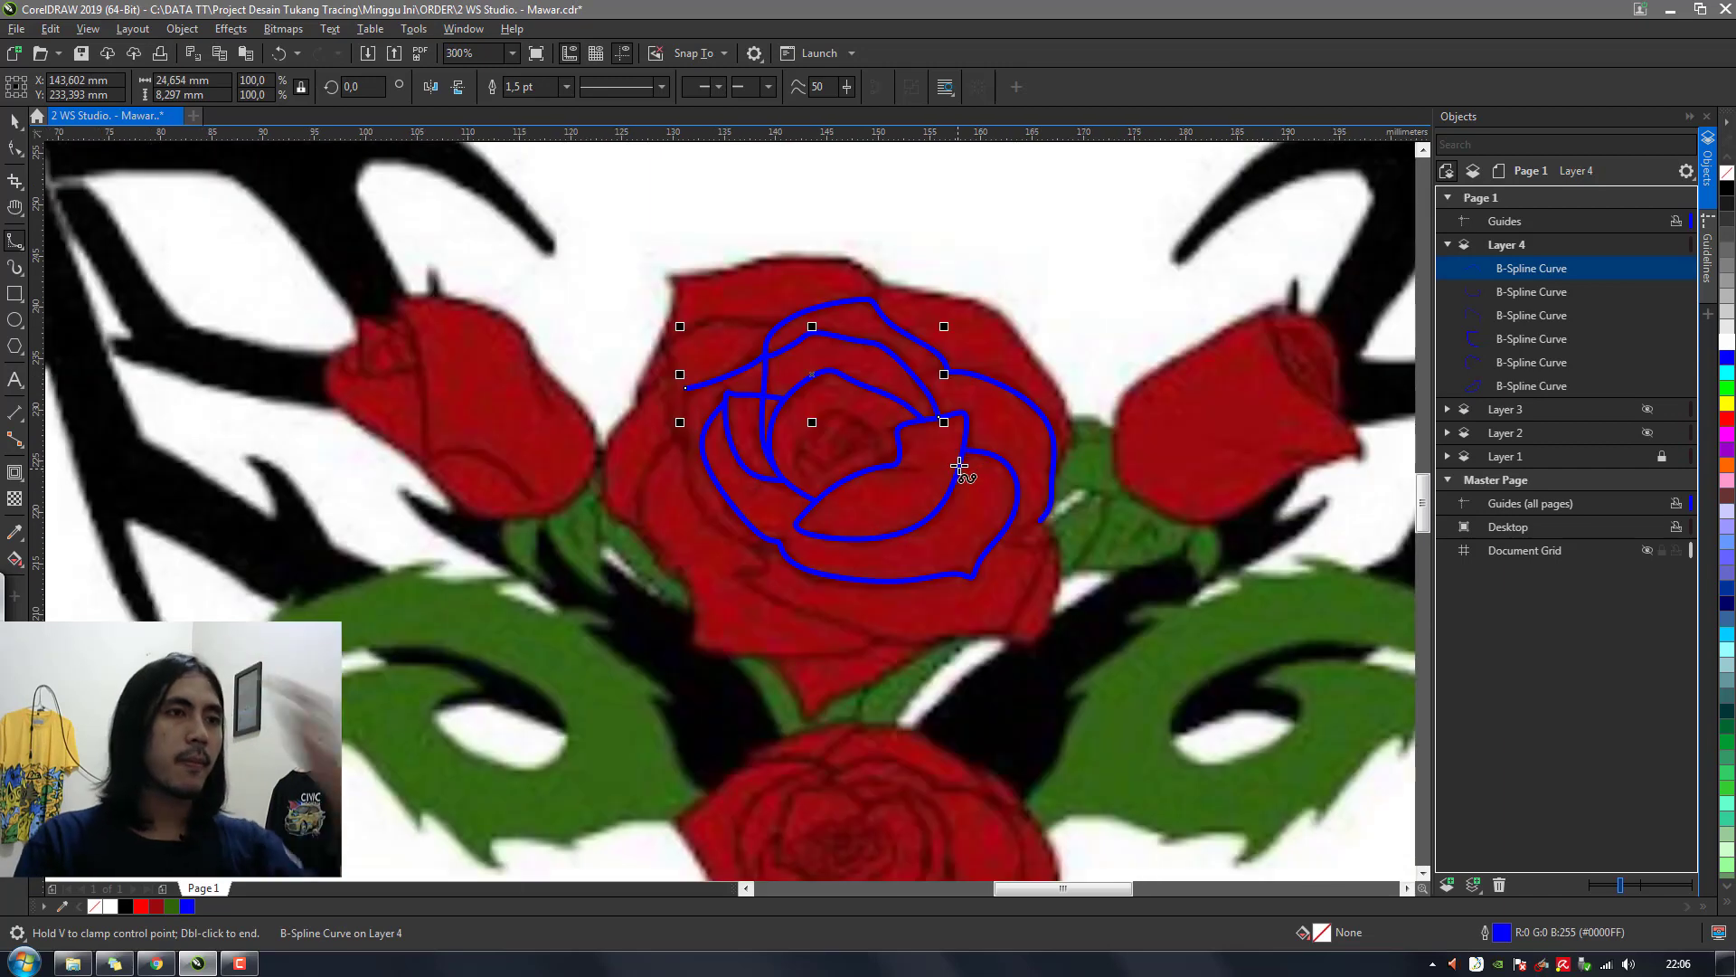
{"action": "left_click", "coordinate": [873, 302]}
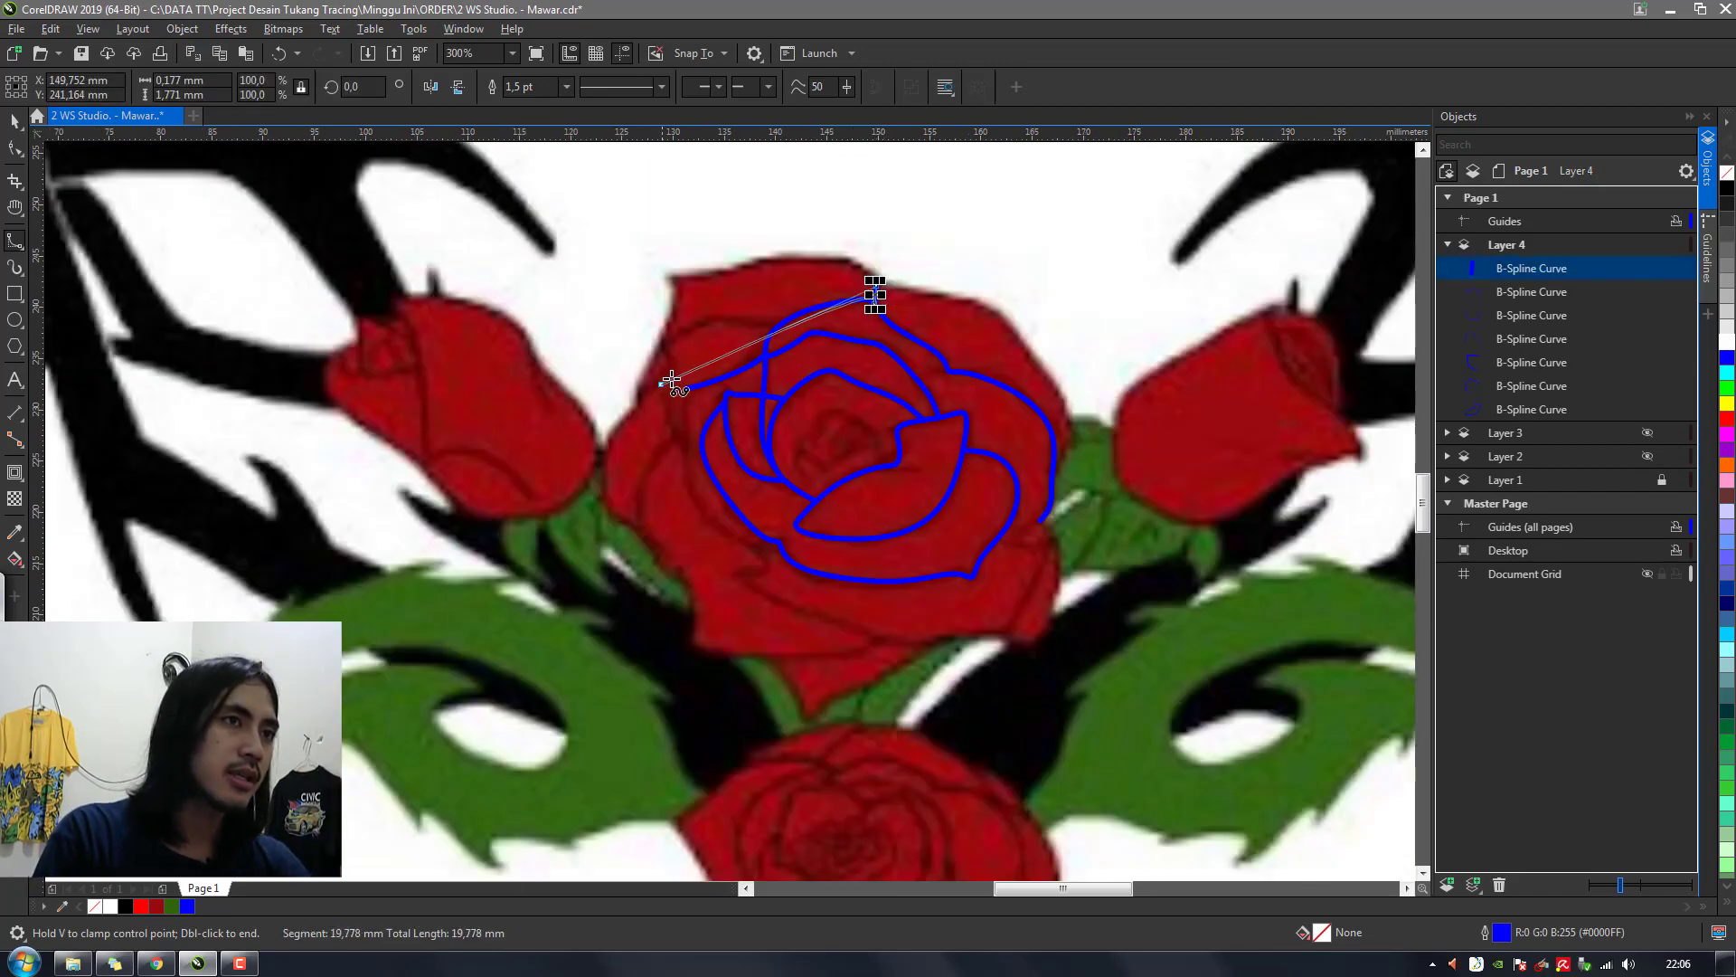
{"action": "double_click", "coordinate": [974, 288]}
{"action": "key", "text": "ctrl+z"}
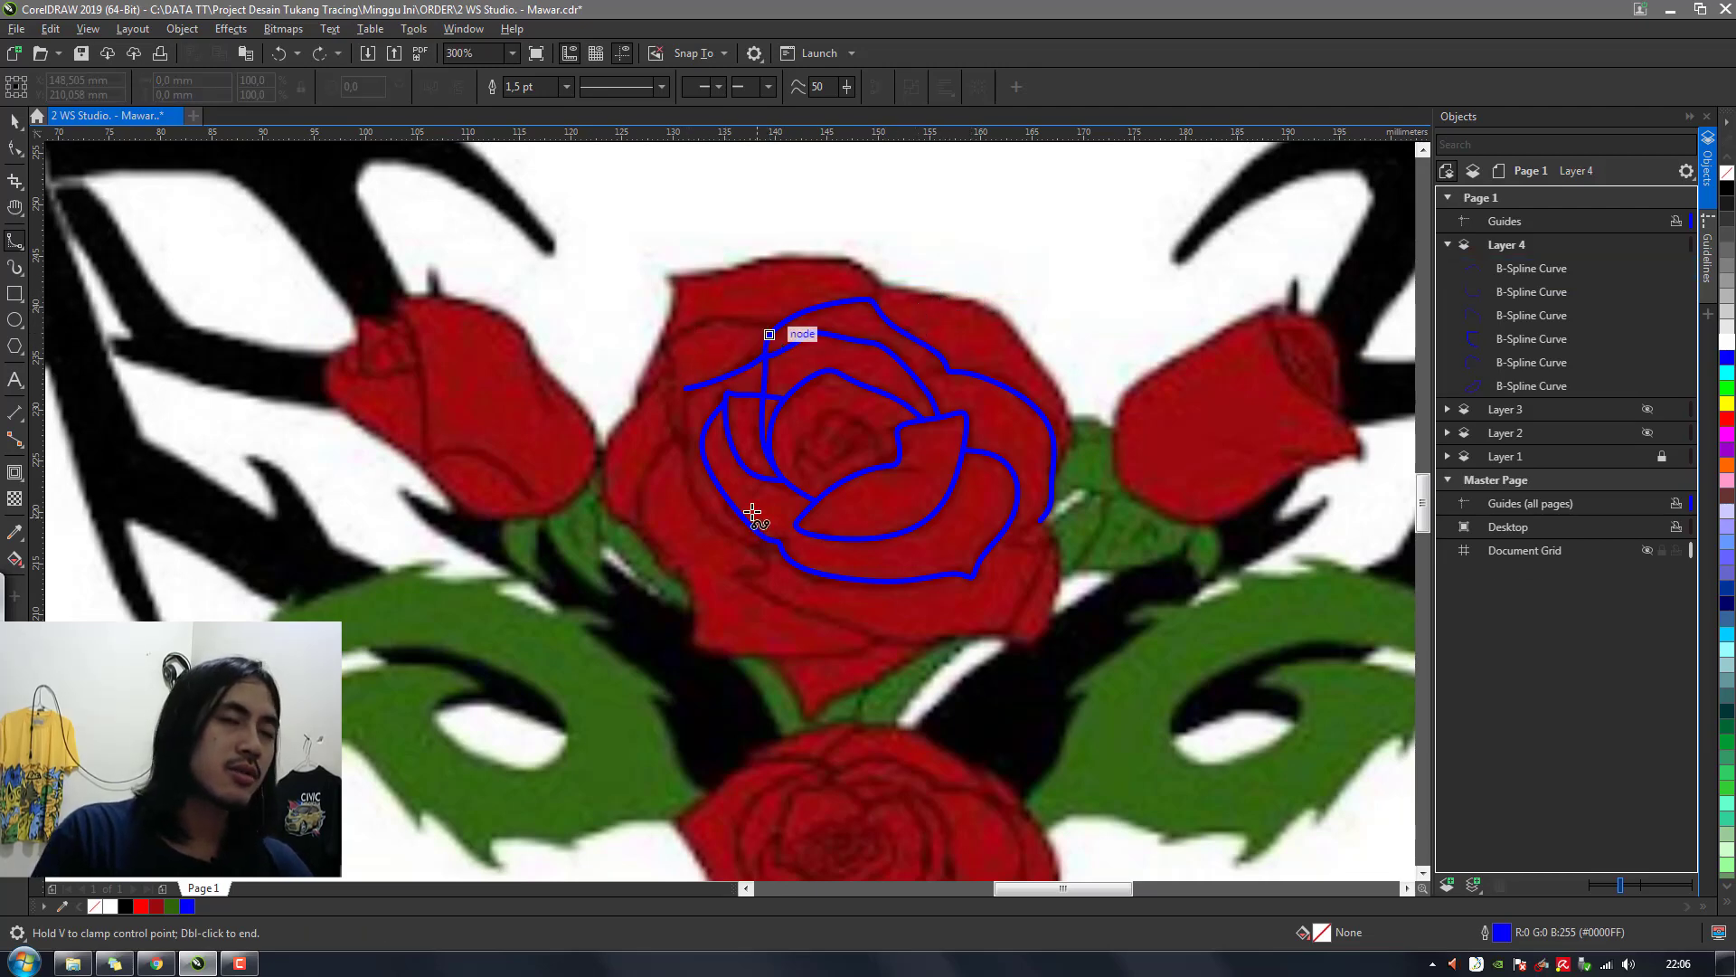
{"action": "scroll", "coordinate": [752, 512], "scroll_direction": "down", "scroll_amount": 2}
{"action": "scroll", "coordinate": [801, 638], "scroll_direction": "up", "scroll_amount": 1}
{"action": "scroll", "coordinate": [801, 637], "scroll_direction": "down", "scroll_amount": 1}
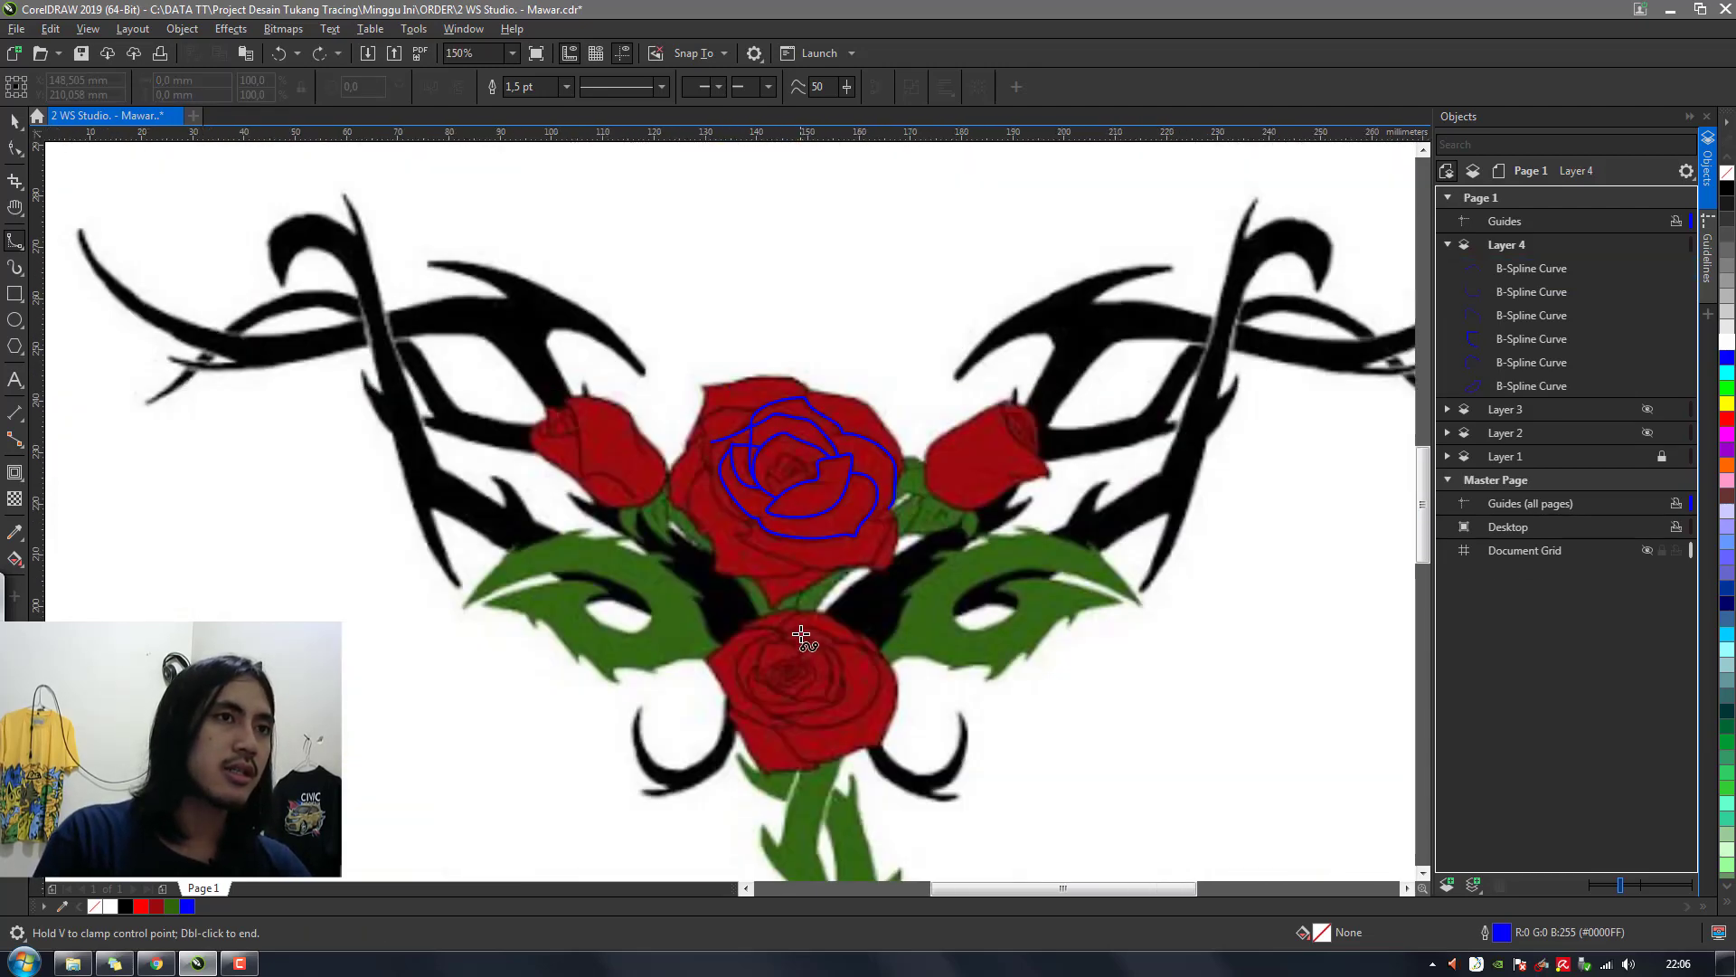
{"action": "scroll", "coordinate": [805, 583], "scroll_direction": "up", "scroll_amount": 1}
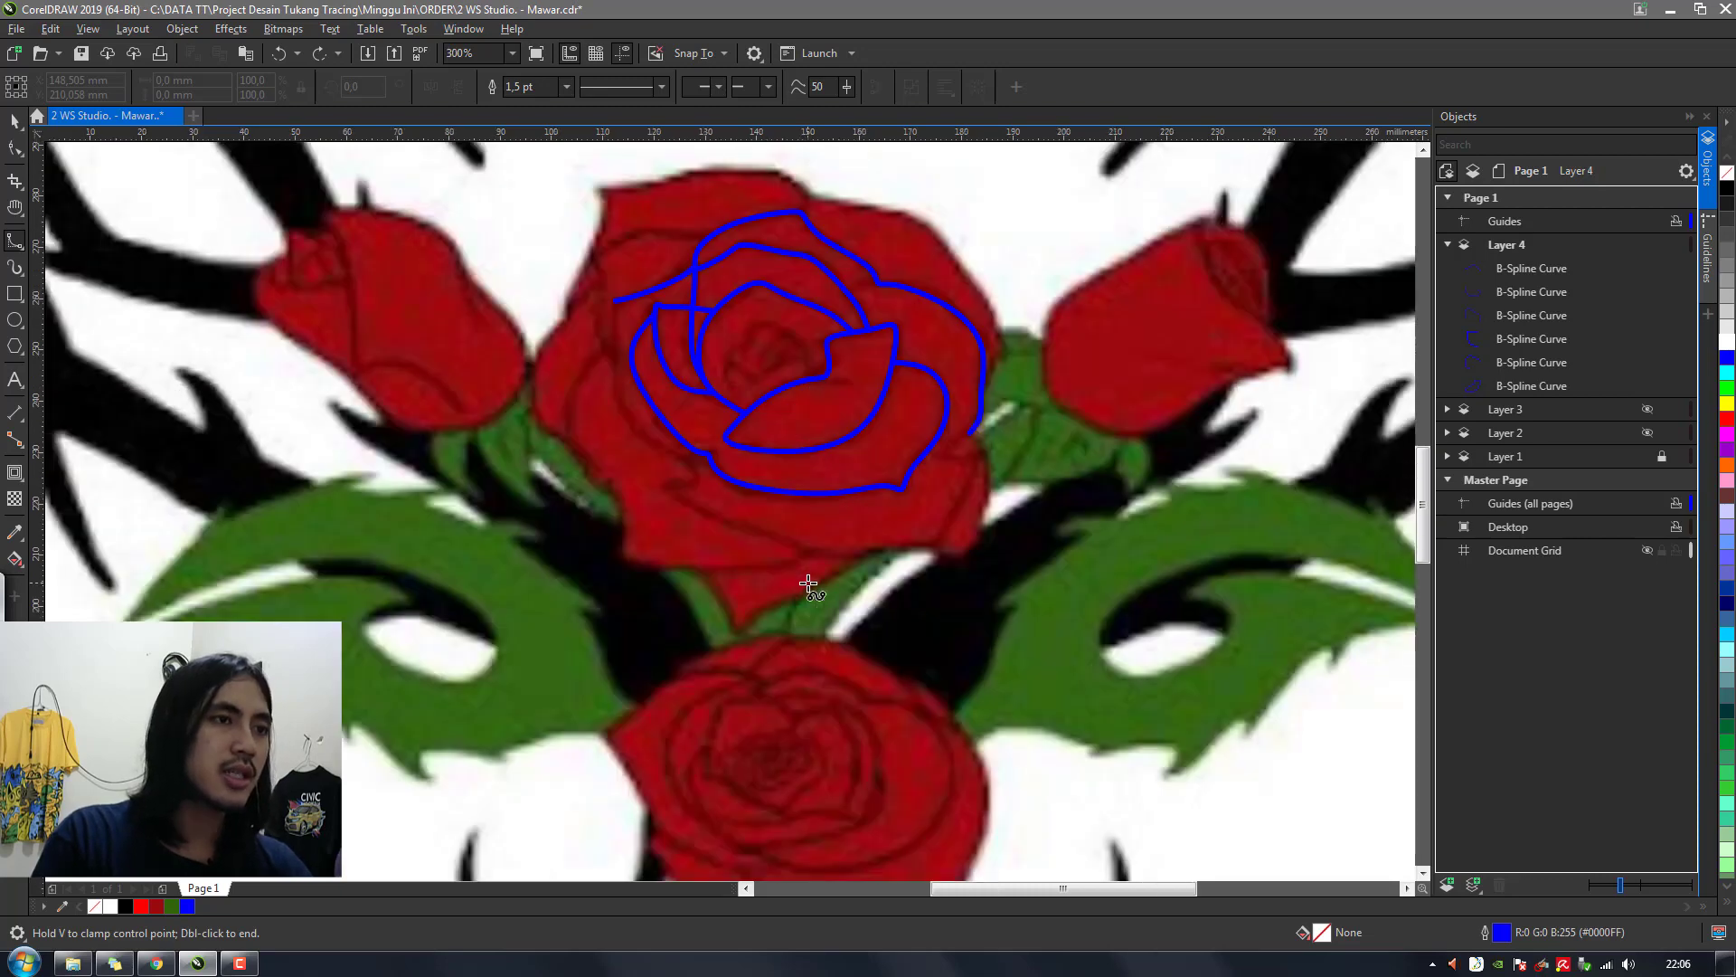
{"action": "scroll", "coordinate": [805, 583], "scroll_direction": "down", "scroll_amount": 1}
{"action": "scroll", "coordinate": [803, 579], "scroll_direction": "up", "scroll_amount": 1}
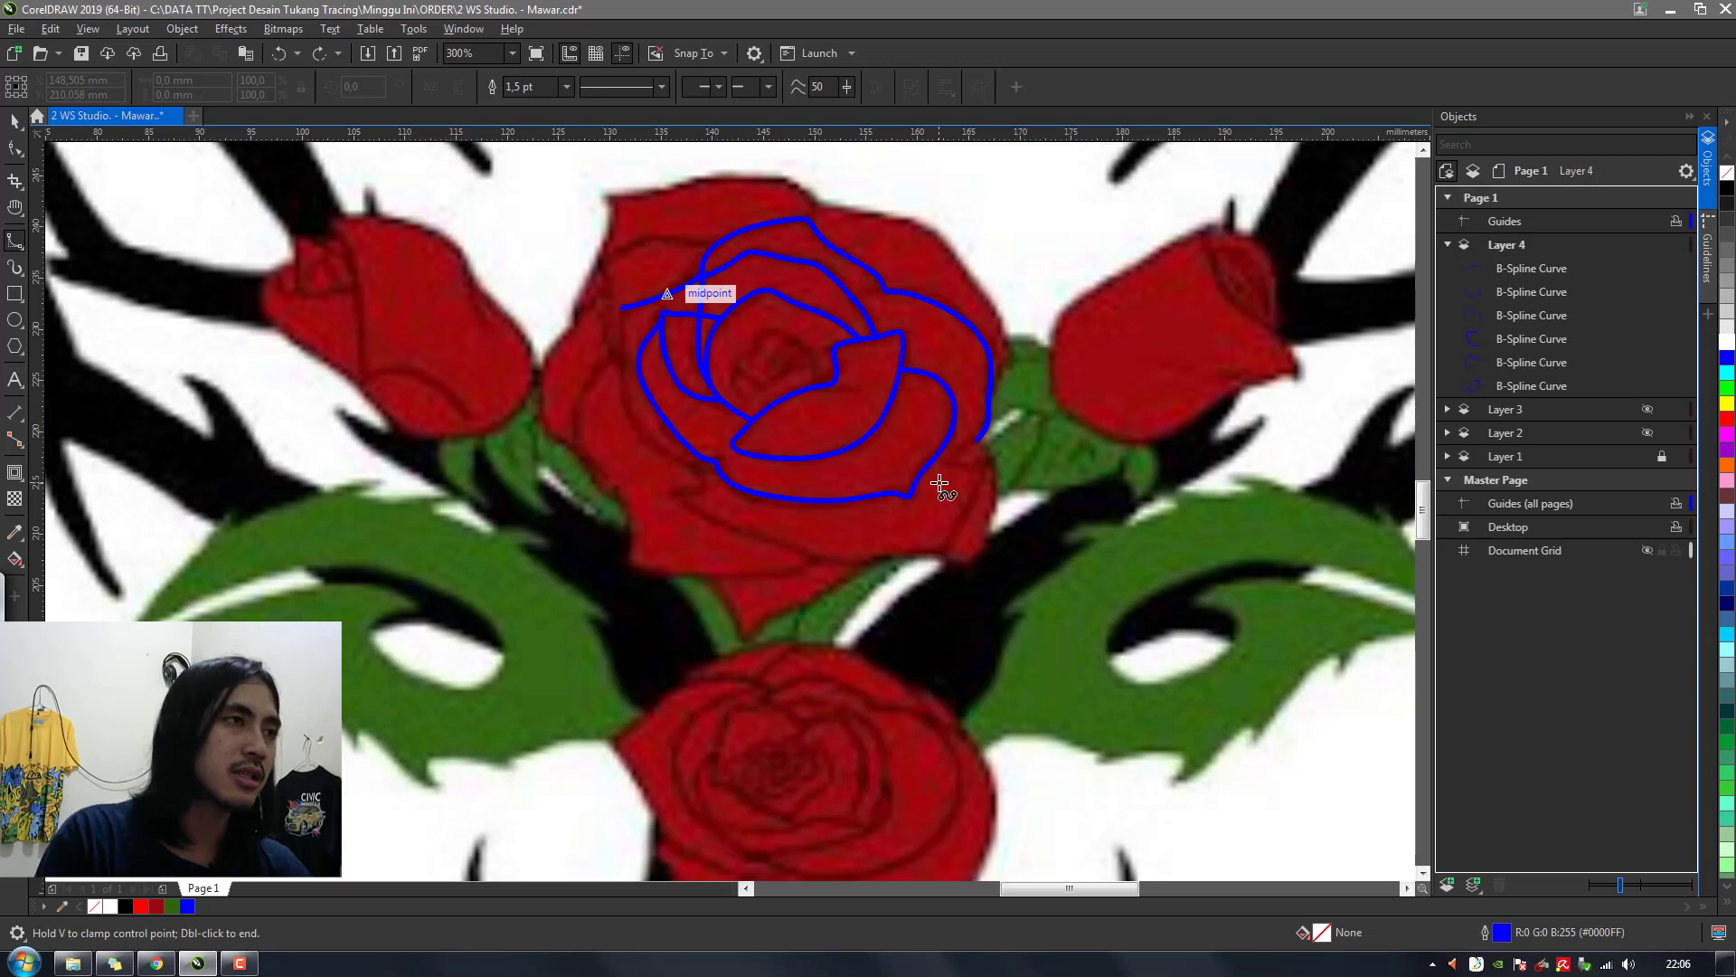
{"action": "left_click", "coordinate": [241, 962]}
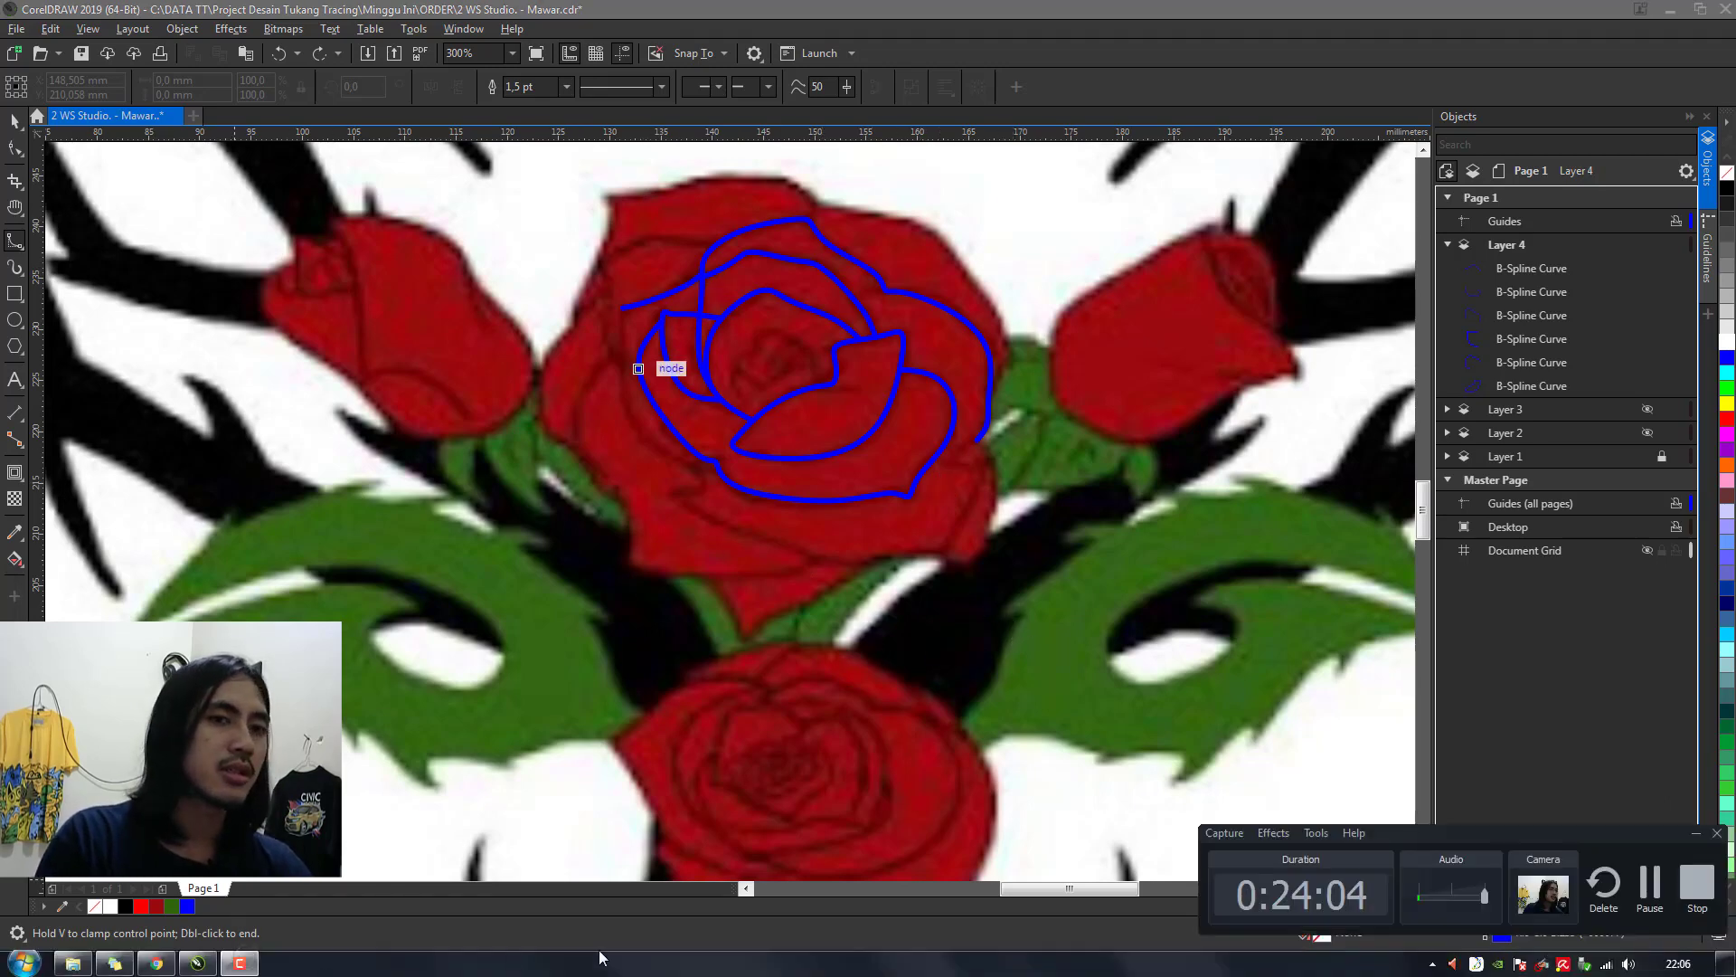
{"action": "left_click", "coordinate": [1647, 884]}
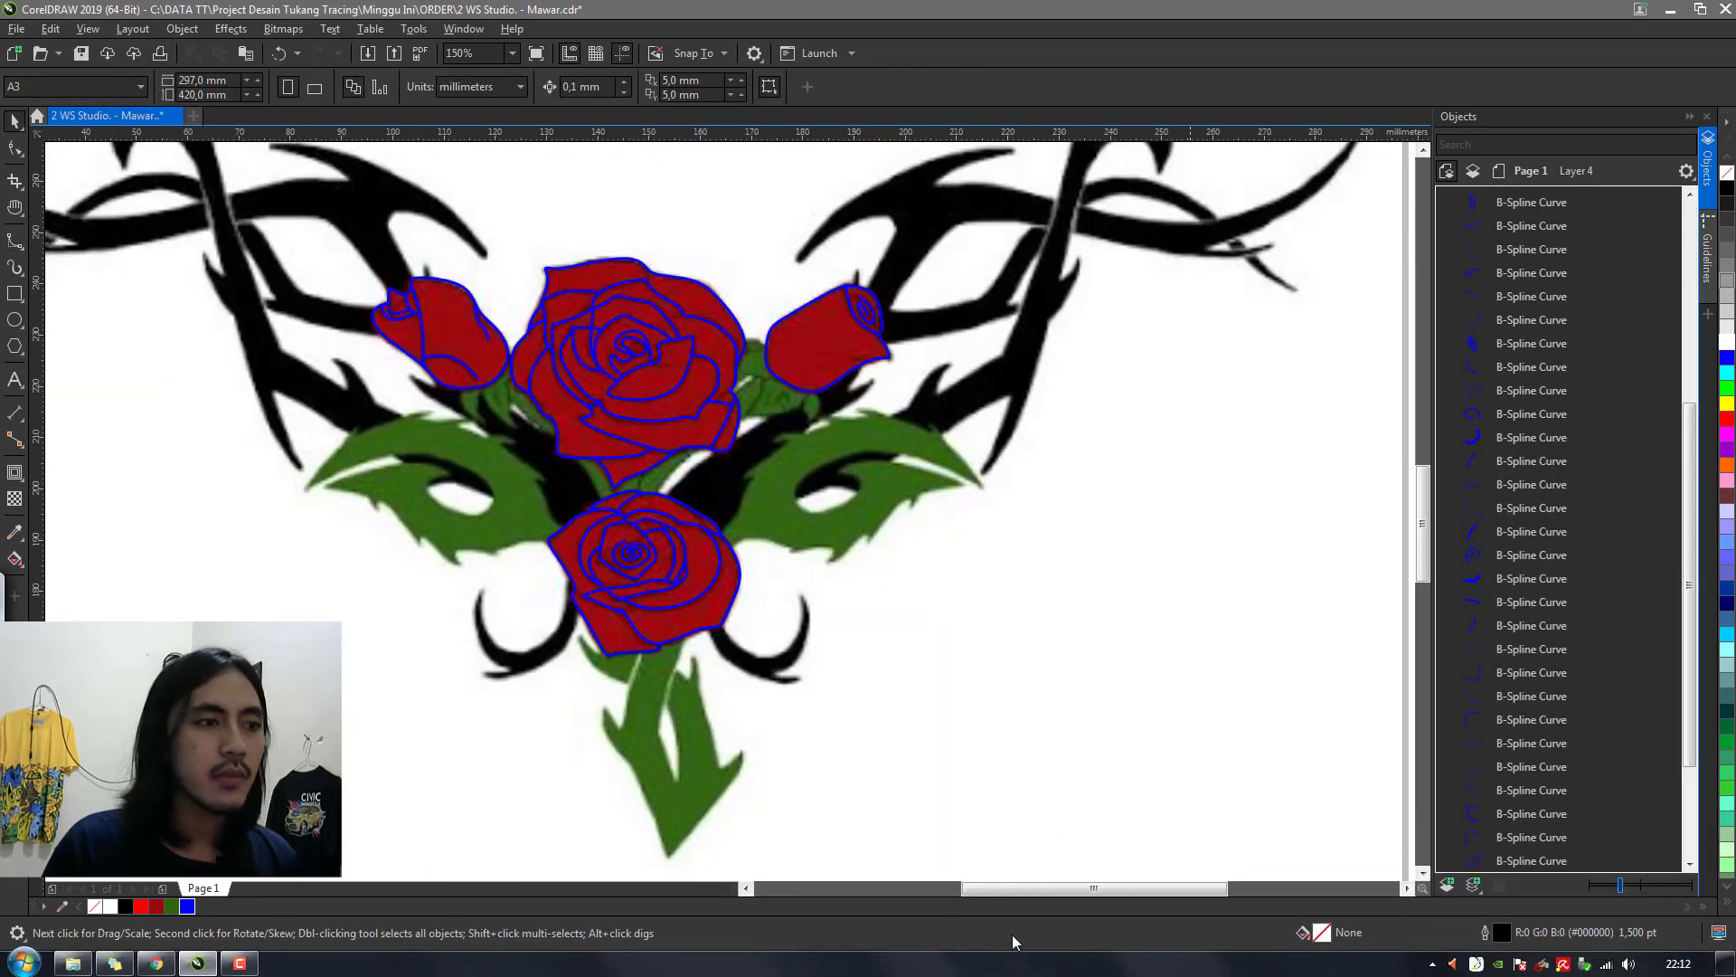
{"action": "left_click", "coordinate": [246, 964]}
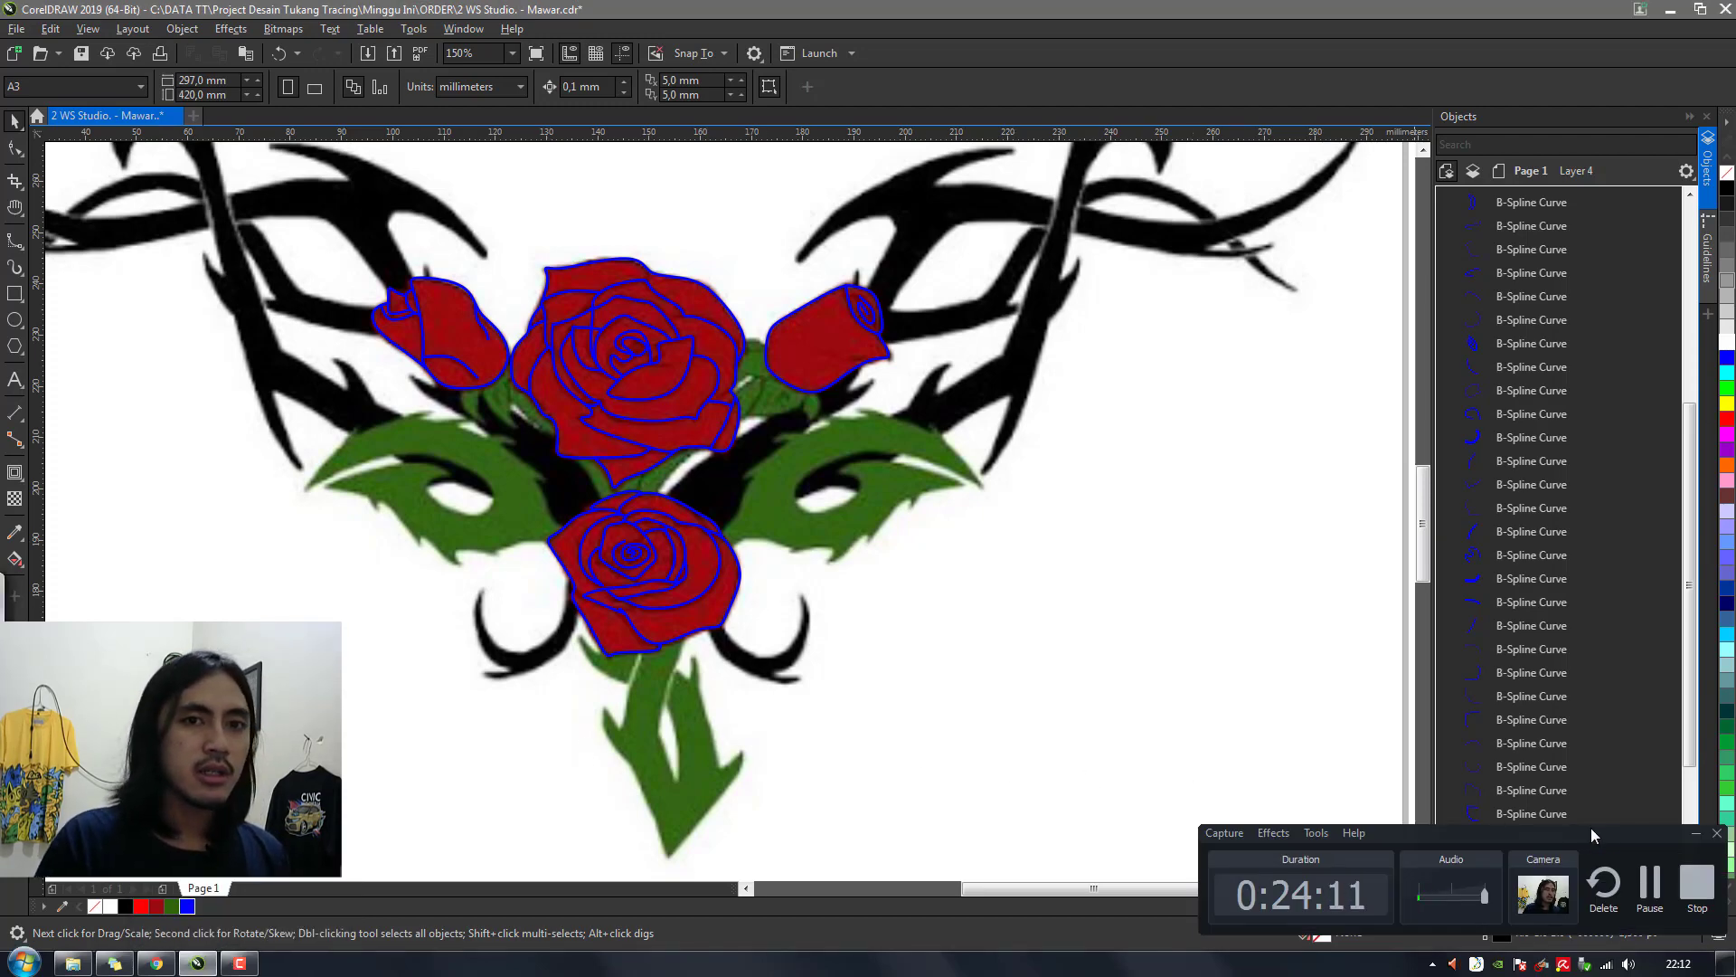
{"action": "left_click", "coordinate": [1696, 836]}
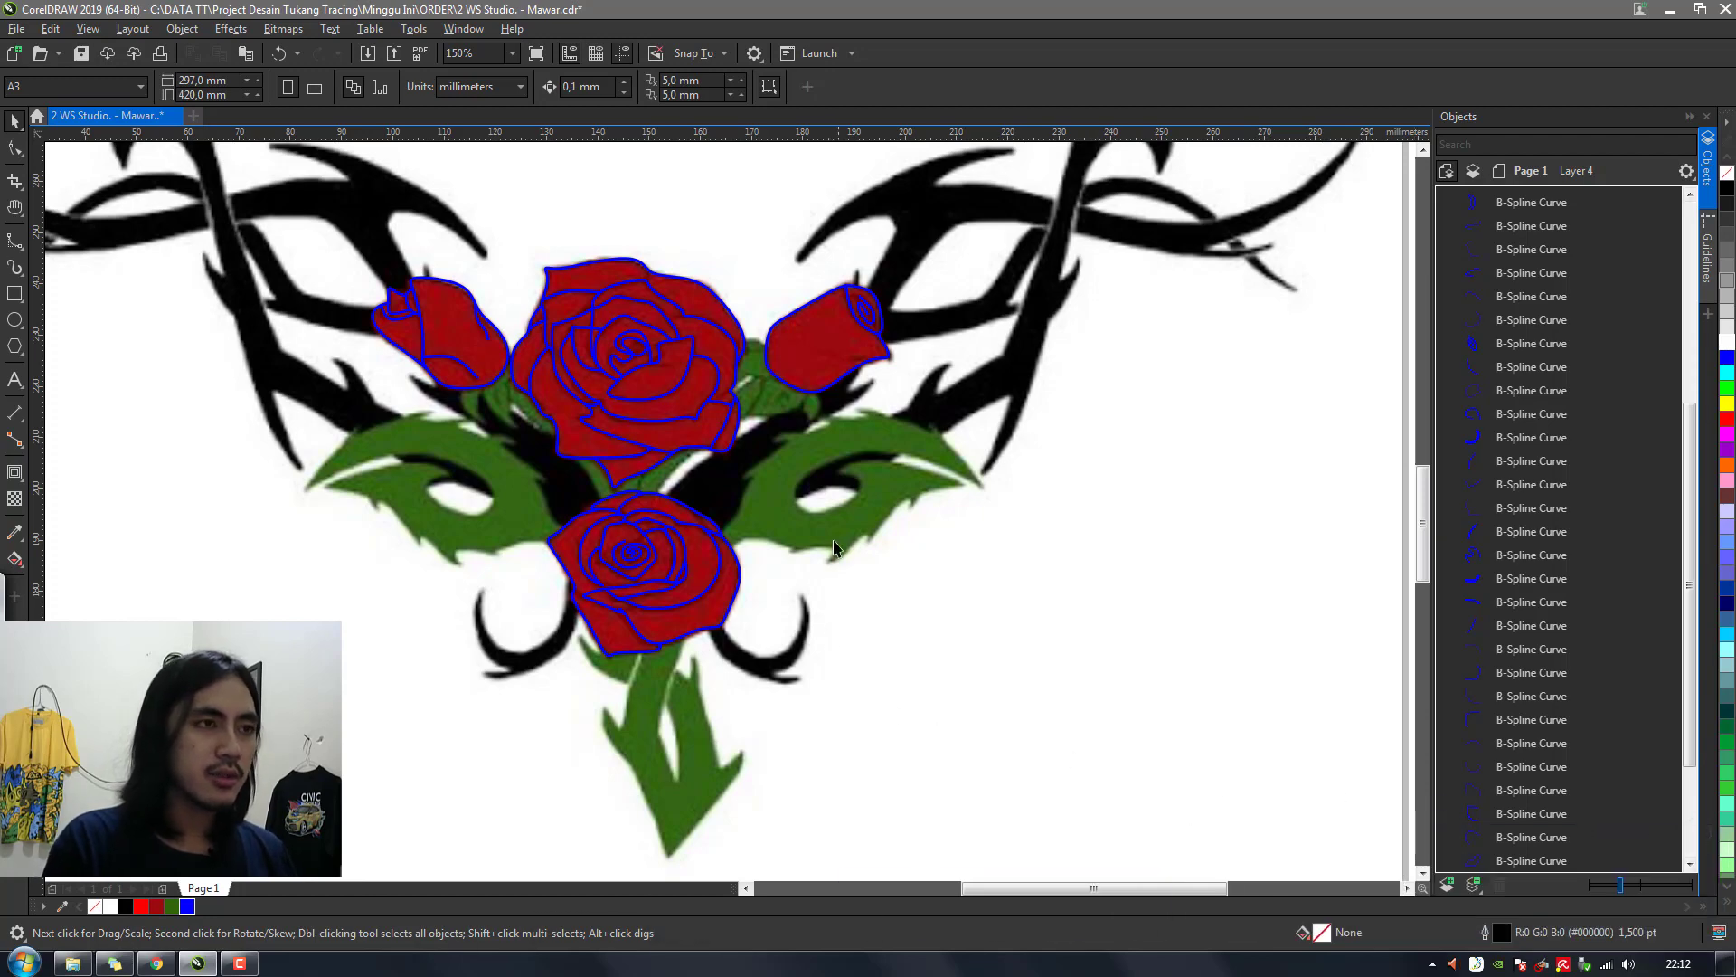
Try removing the outline from all traced rose and bud curves, and undo it
{"action": "left_click_drag", "start_coordinate": [1017, 771], "coordinate": [272, 203]}
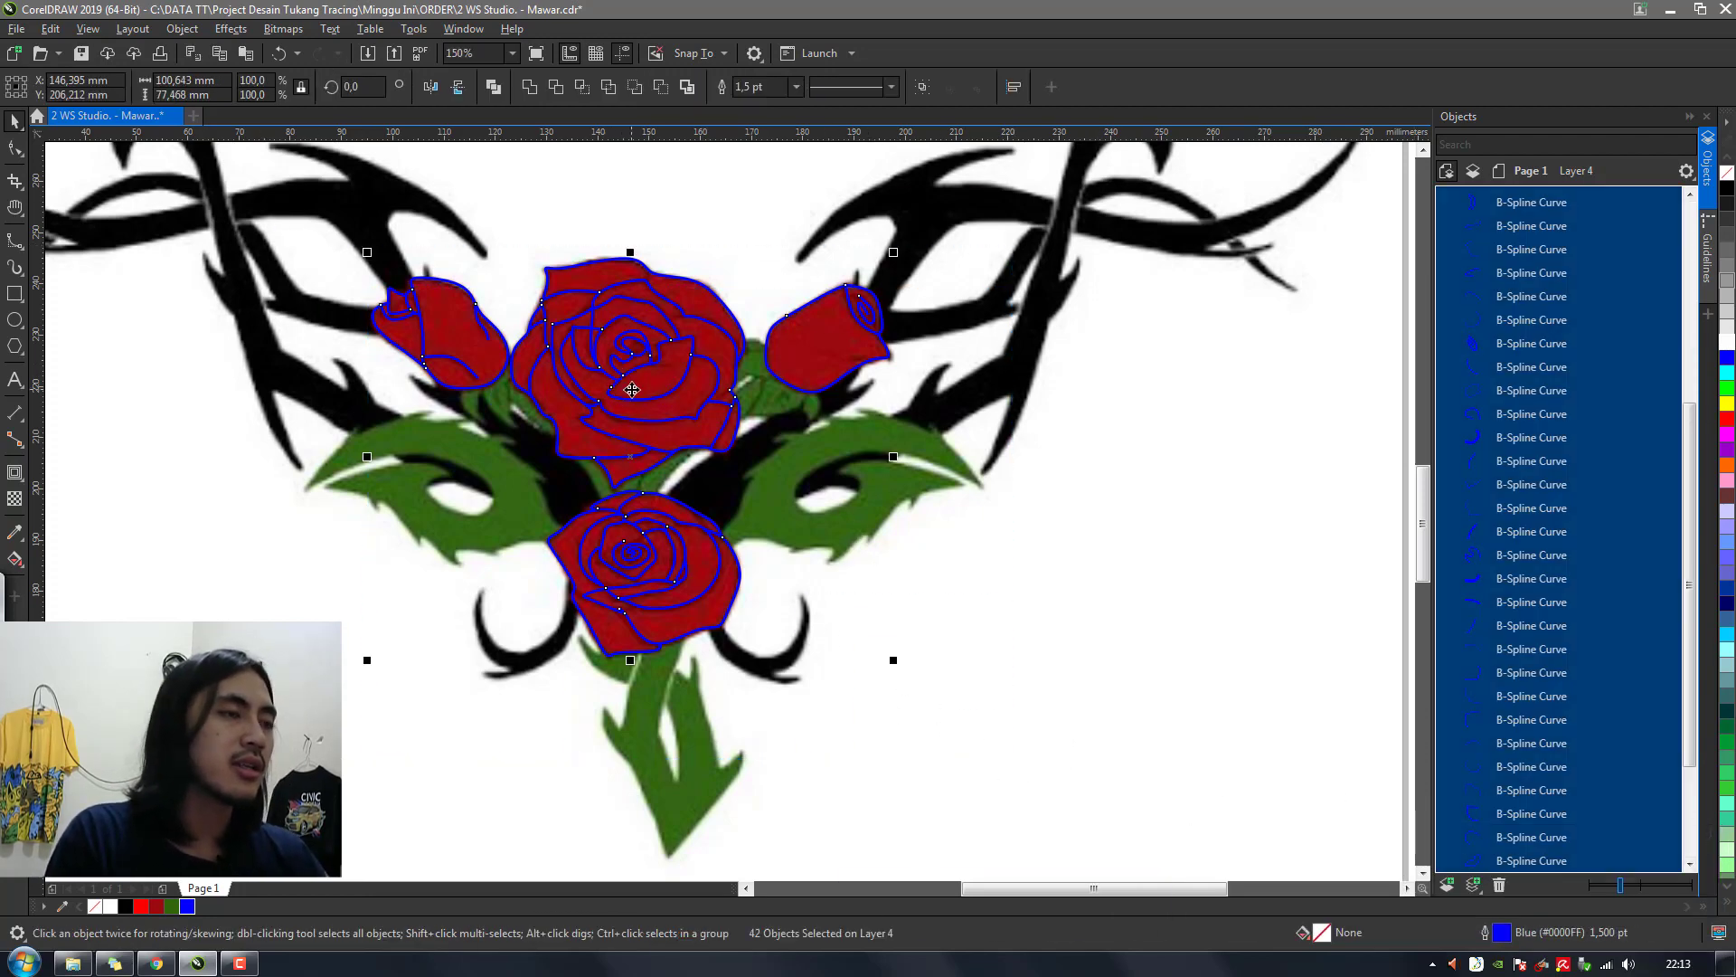
{"action": "right_click", "coordinate": [93, 908]}
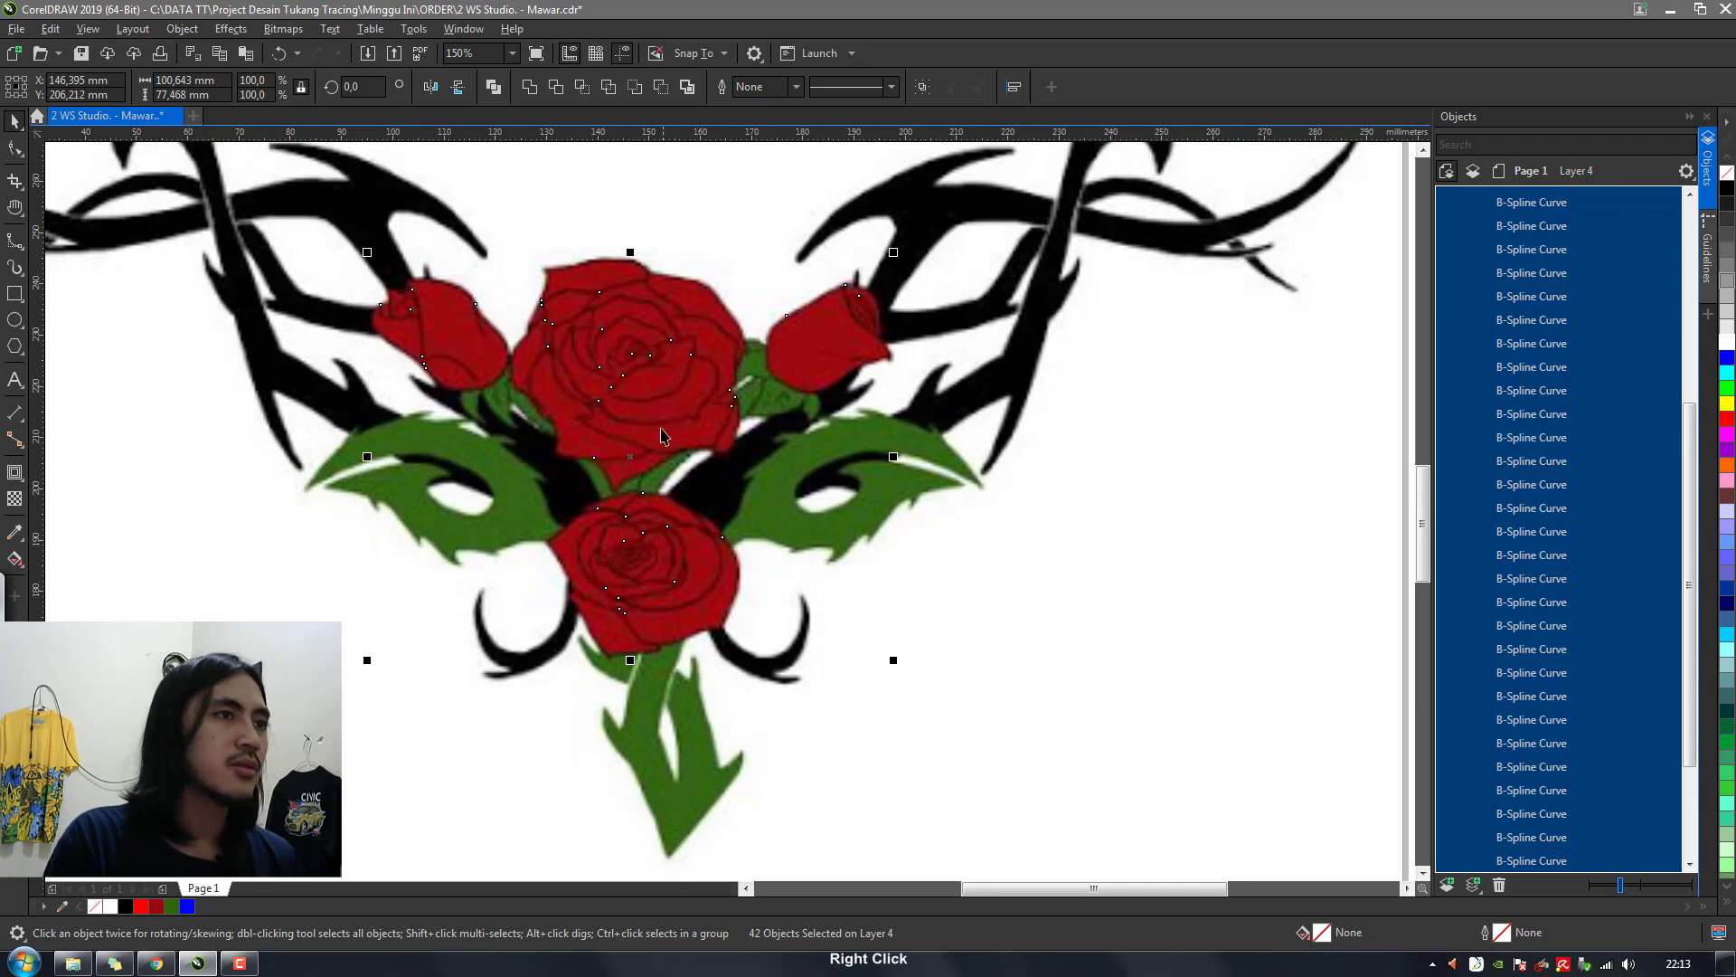
{"action": "key", "text": "ctrl+z"}
{"action": "left_click", "coordinate": [758, 400]}
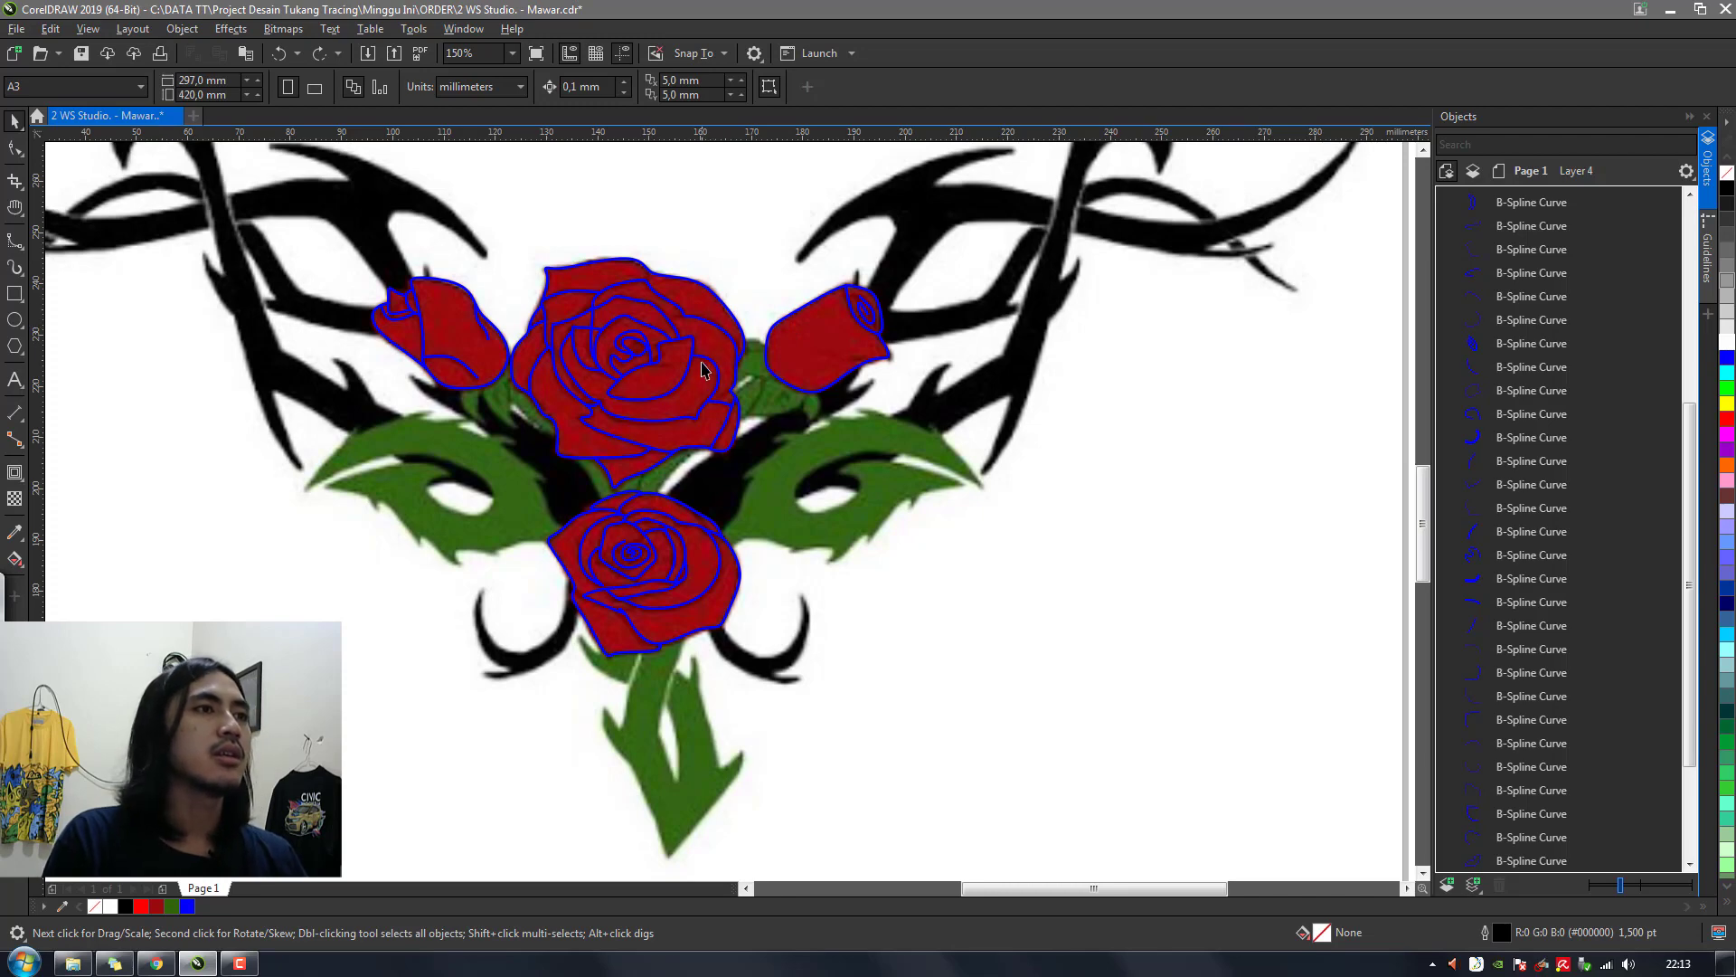
{"action": "left_click", "coordinate": [723, 362]}
{"action": "key", "text": "ctrl+z"}
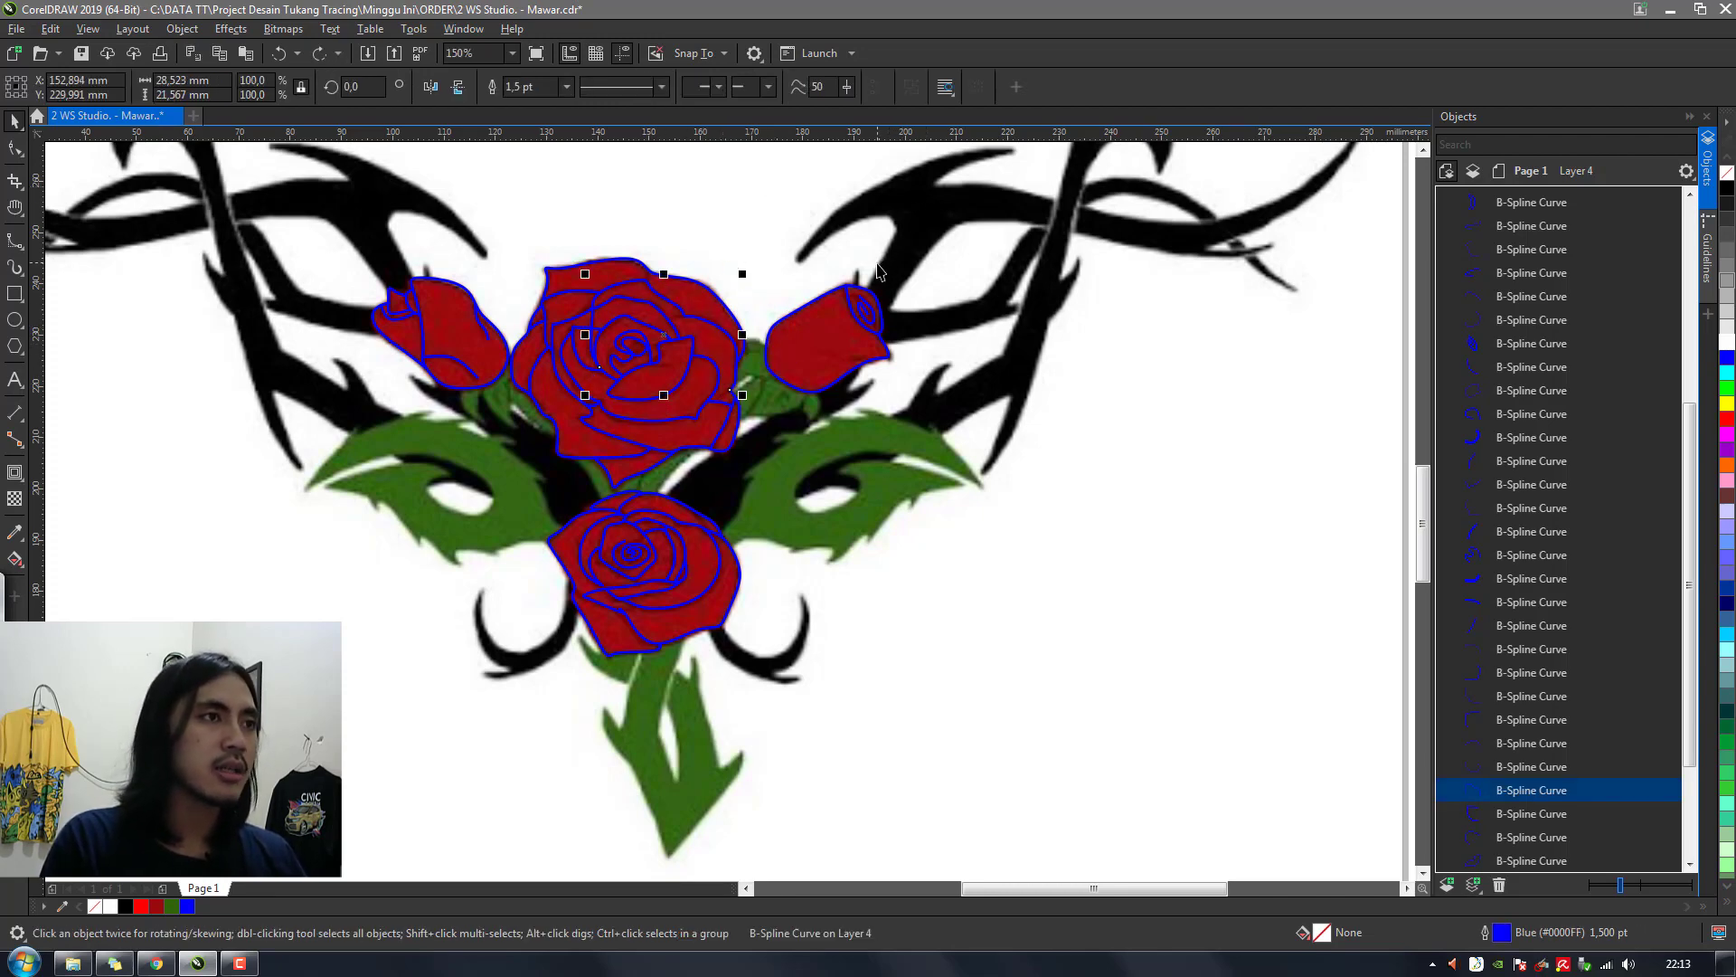
Try converting the outlines of all traced rose and bud curves to objects, and undo it
{"action": "left_click_drag", "start_coordinate": [326, 218], "coordinate": [1058, 797]}
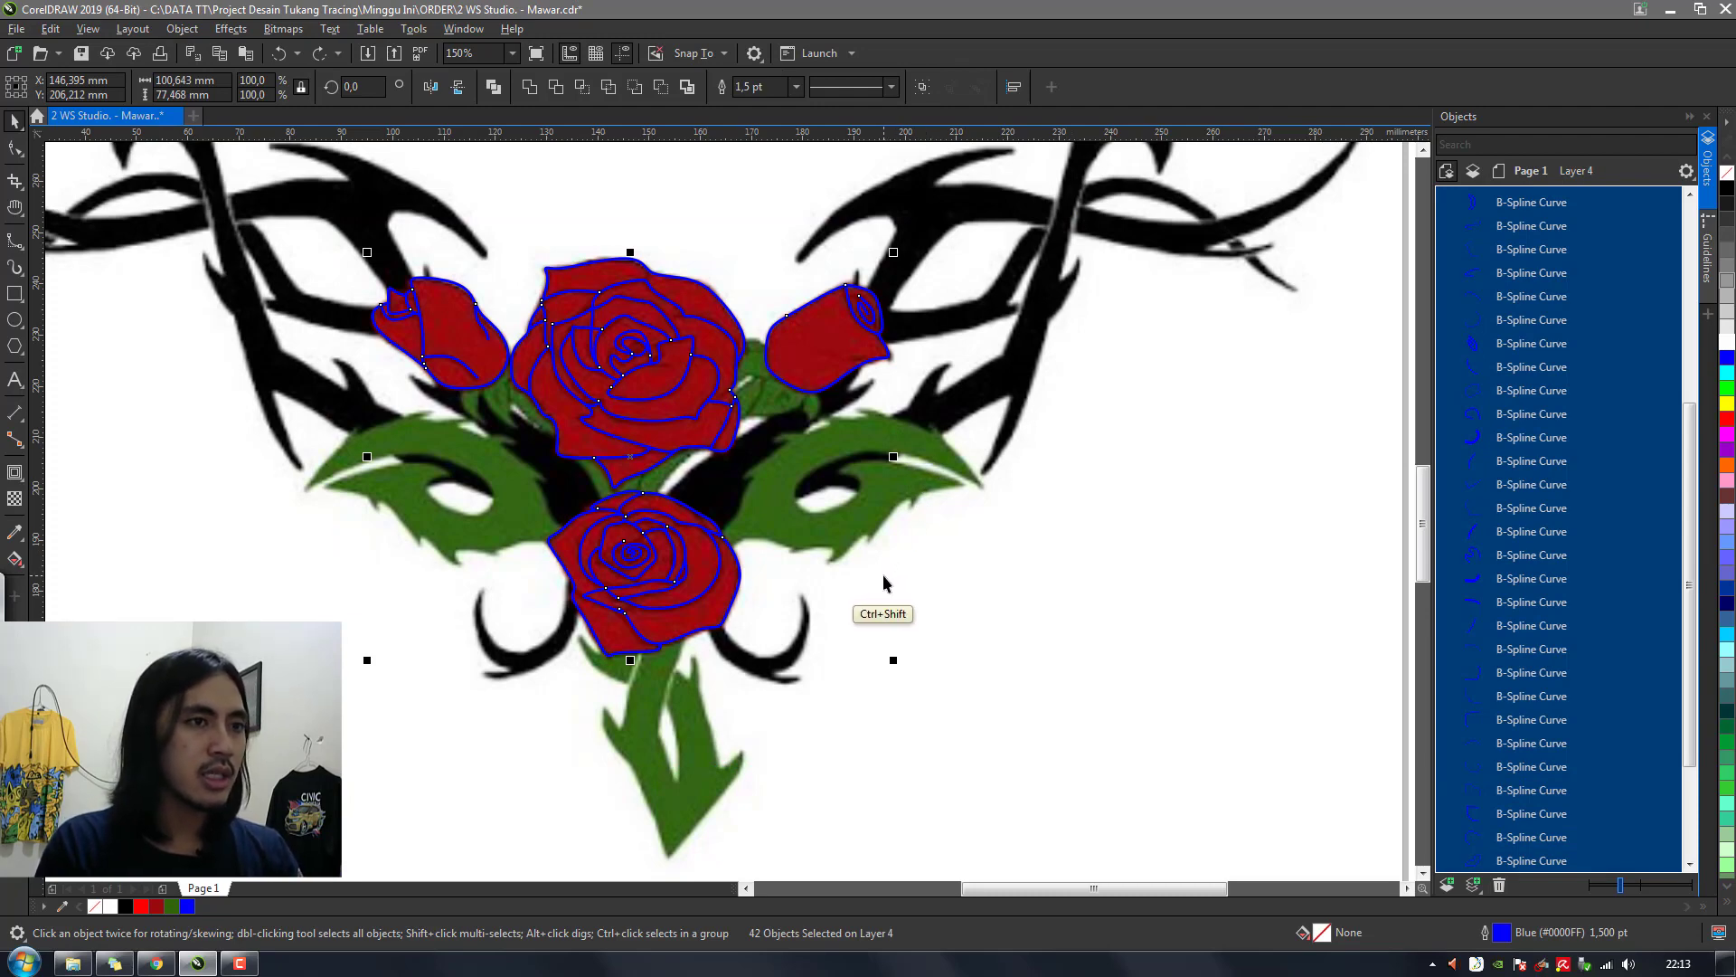
{"action": "key", "text": "ctrl+shift+q"}
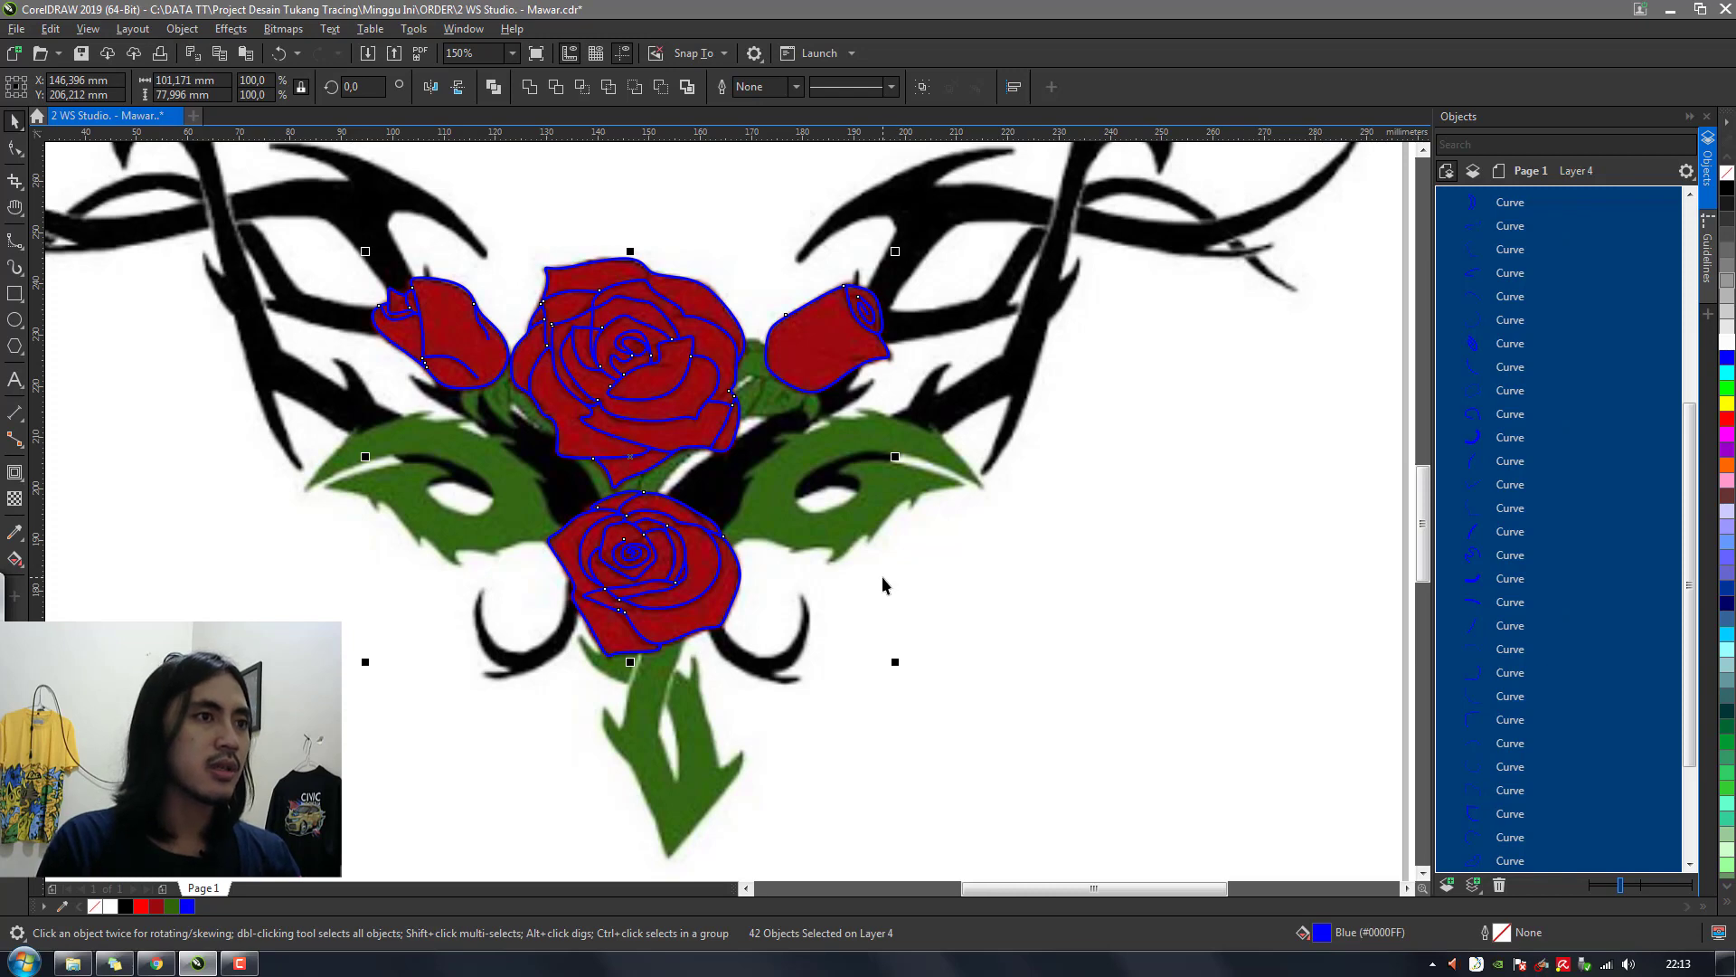
{"action": "key", "text": "ctrl+z"}
{"action": "left_click", "coordinate": [879, 573]}
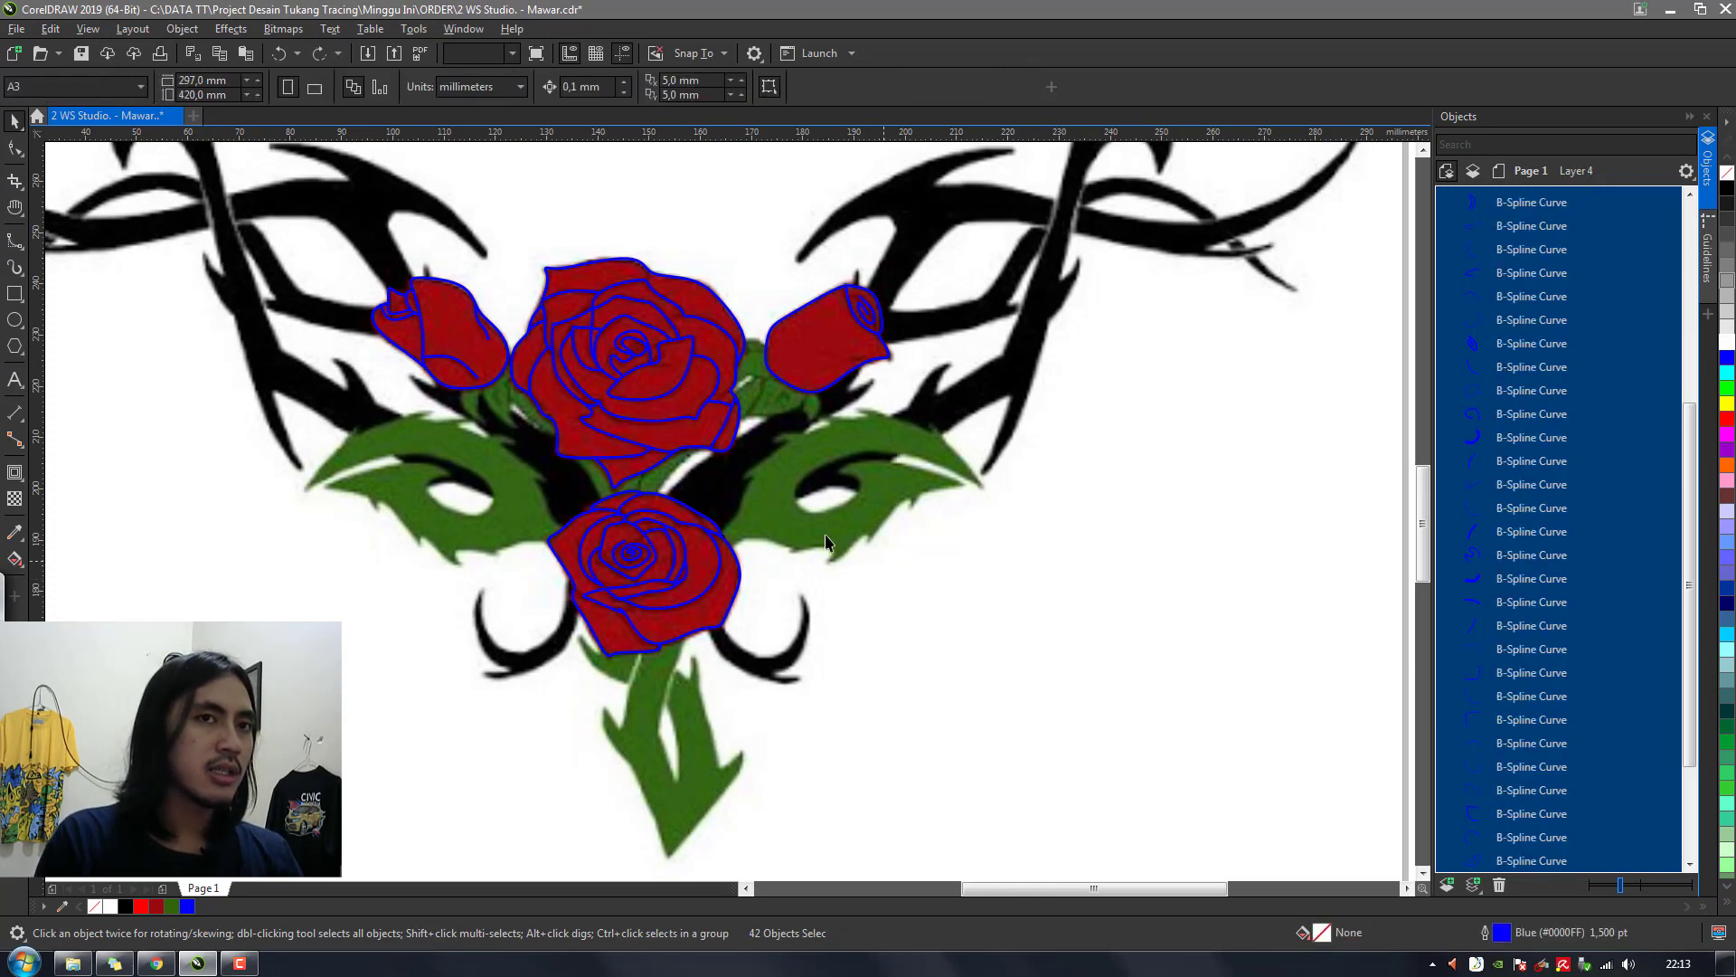
Convert the outlines of all traced rose and bud curves on Layer 4 to objects and group them
{"action": "left_click_drag", "start_coordinate": [260, 225], "coordinate": [1067, 654]}
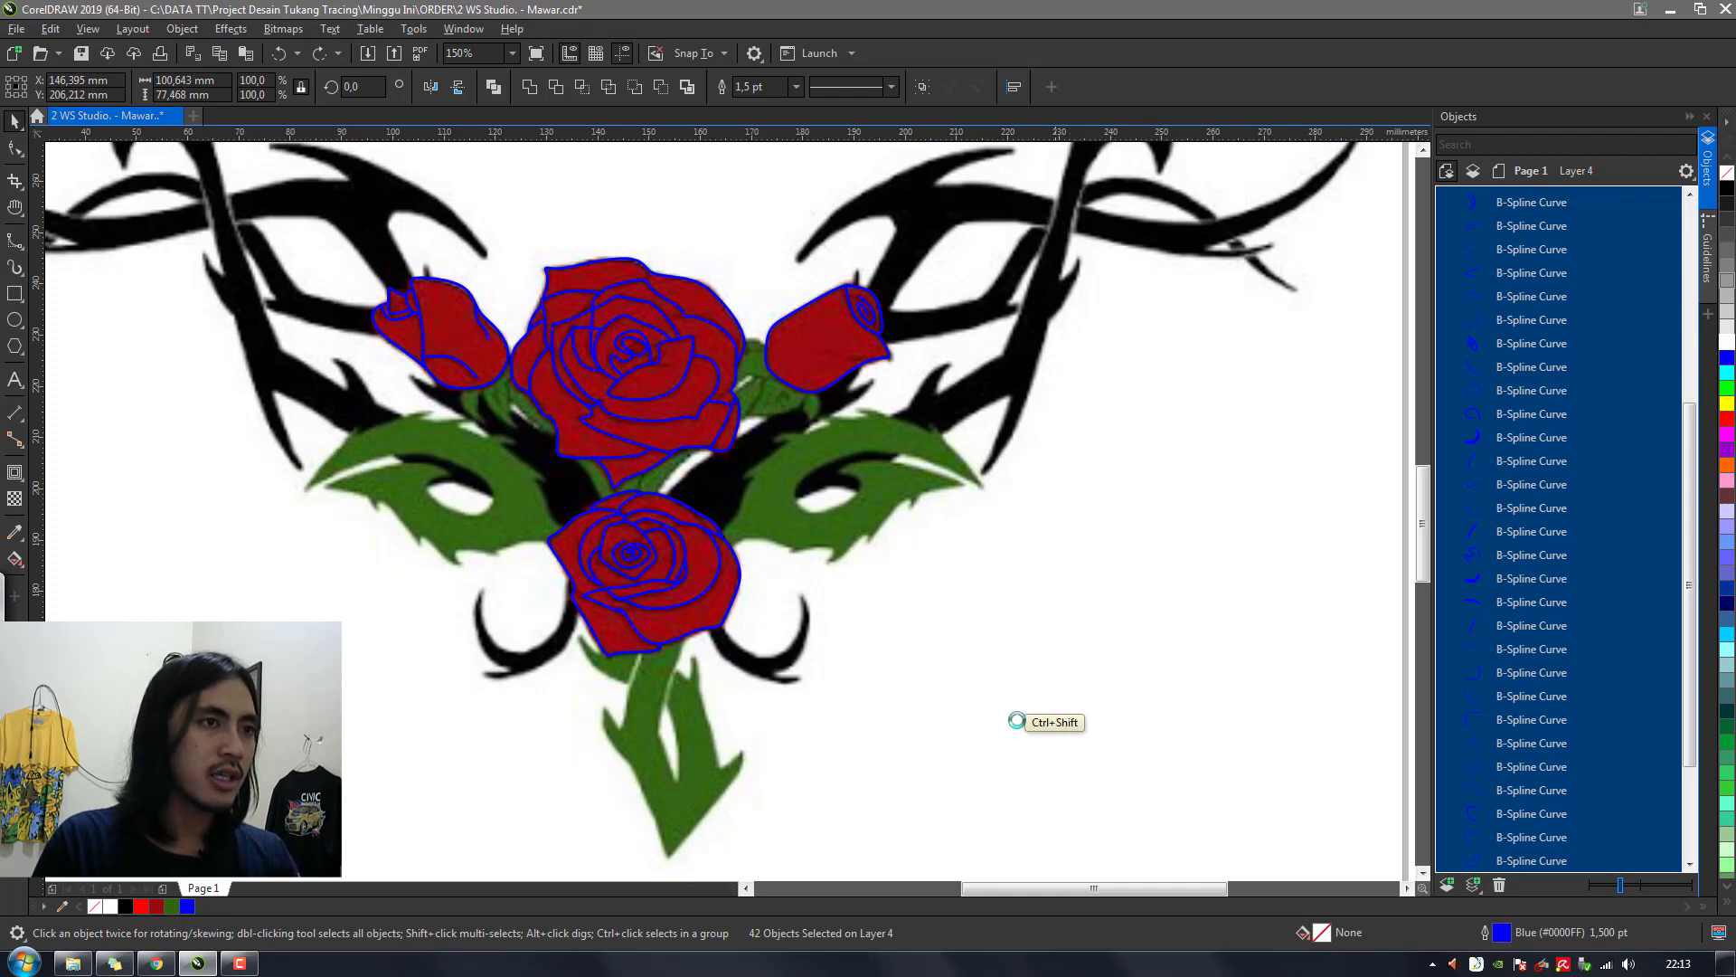
{"action": "key", "text": "ctrl+shift+q"}
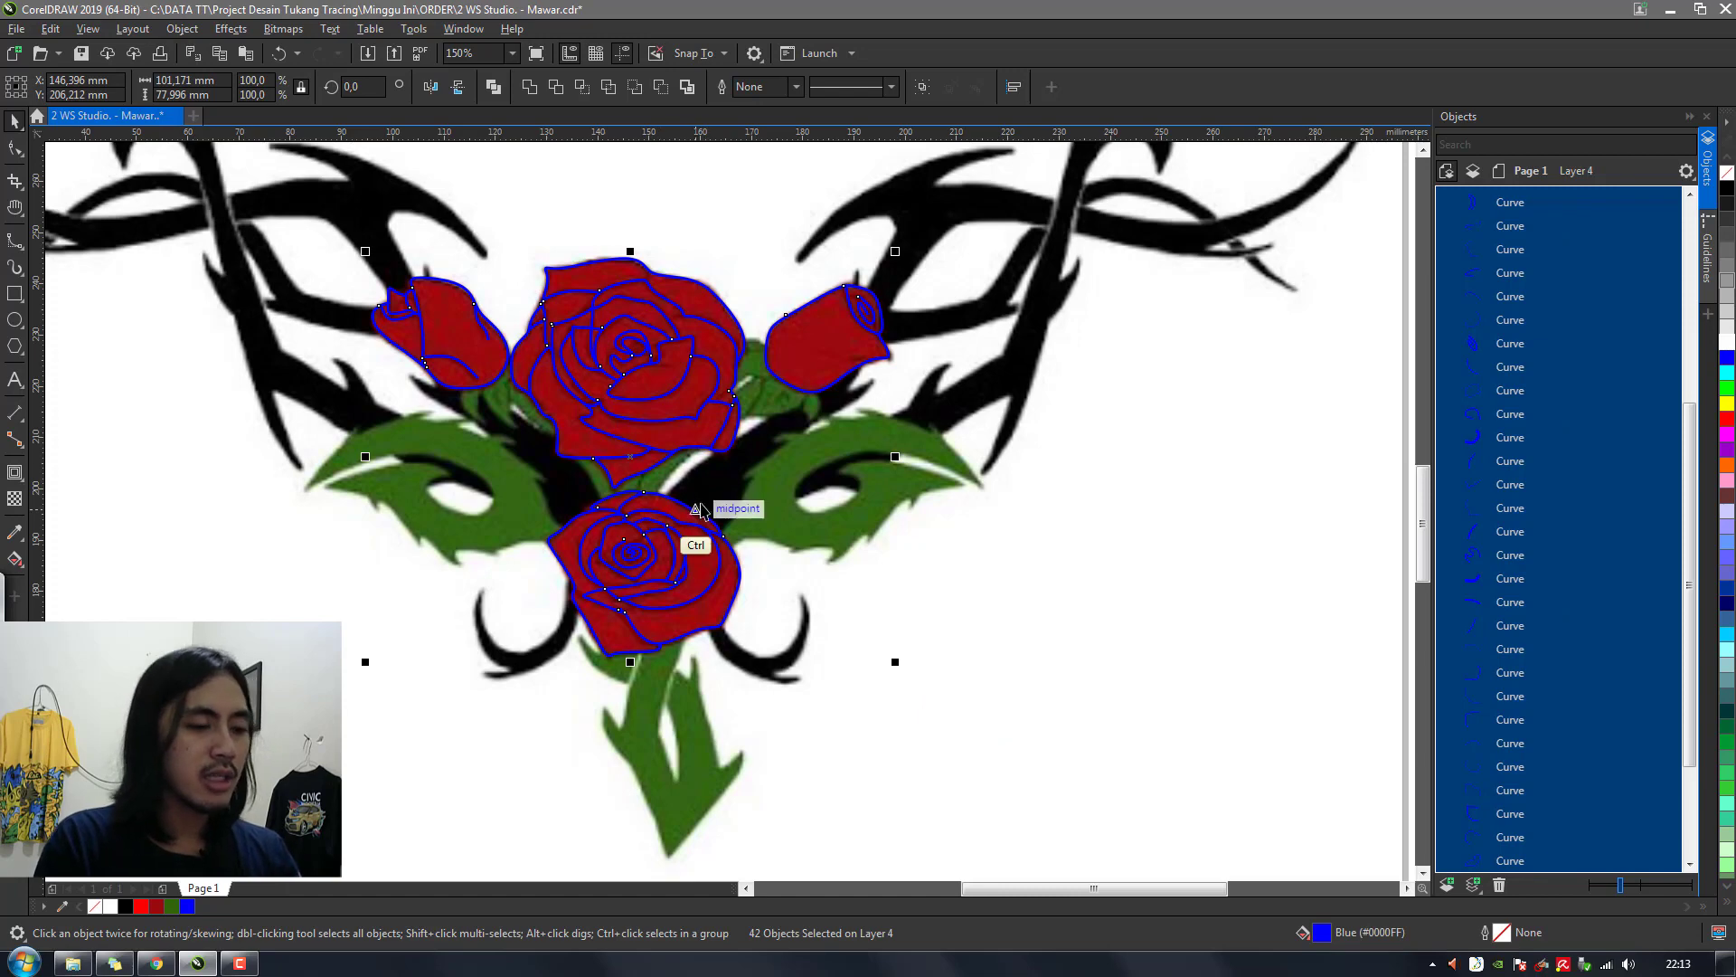
{"action": "key", "text": "ctrl+g"}
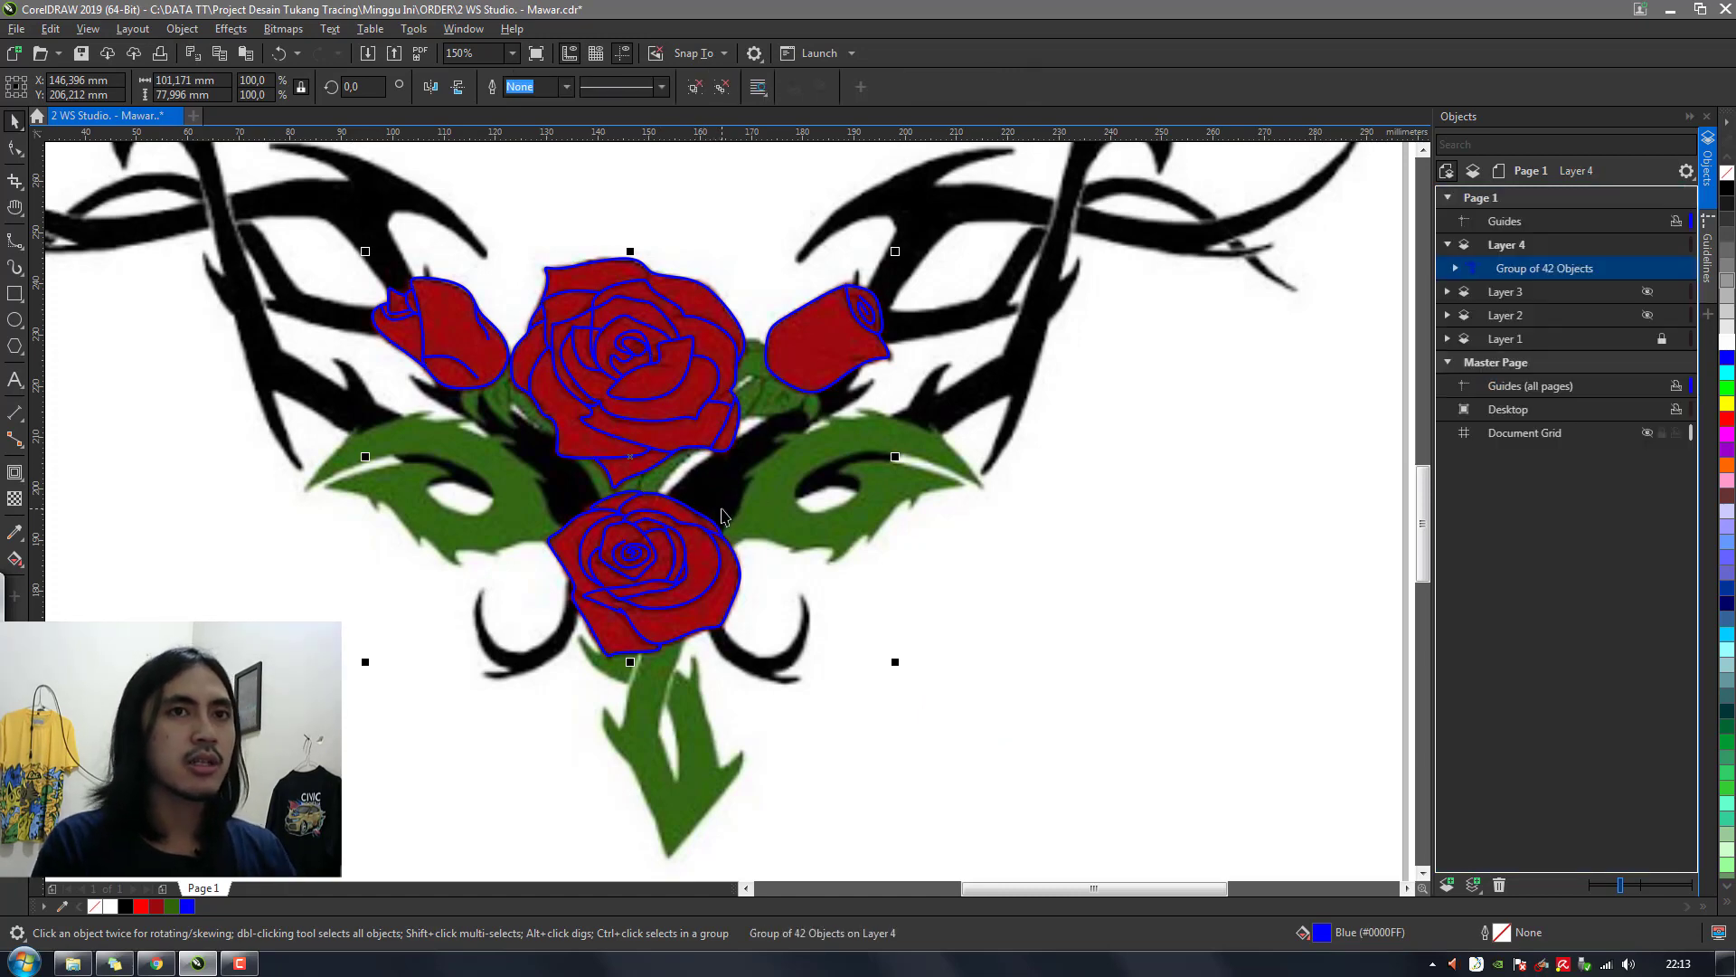
Fill the grouped rose linework with black, leave it without an outline, and deselect it
{"action": "right_click", "coordinate": [126, 906]}
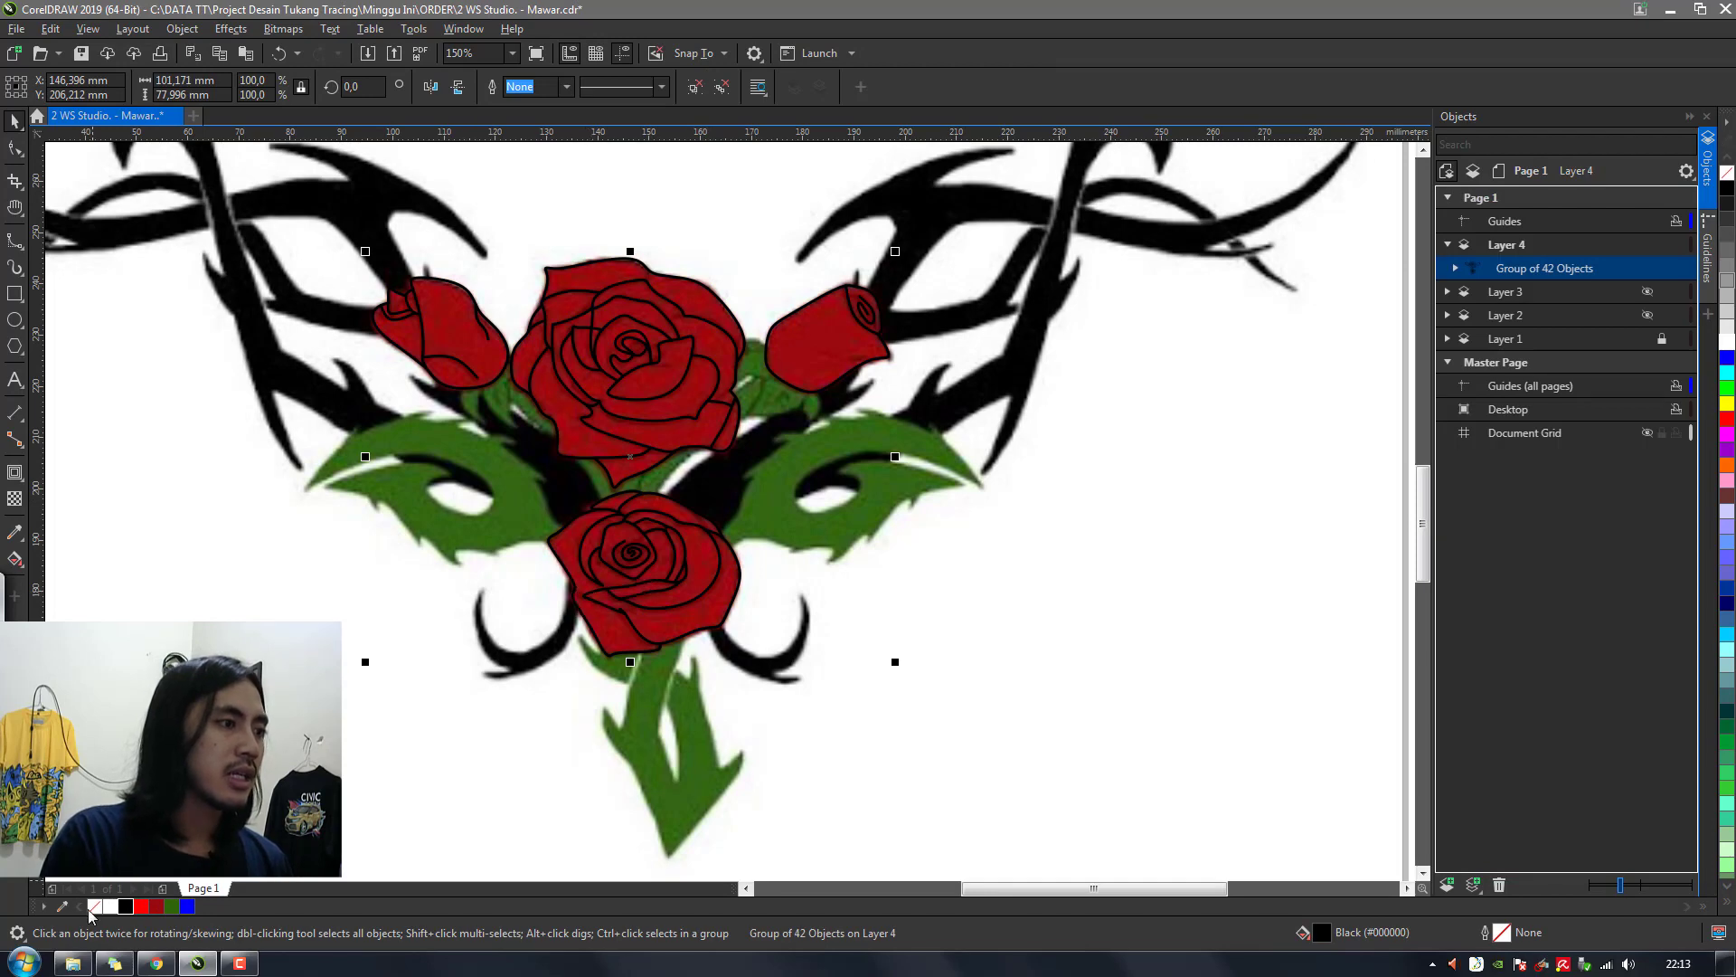
{"action": "right_click", "coordinate": [93, 908]}
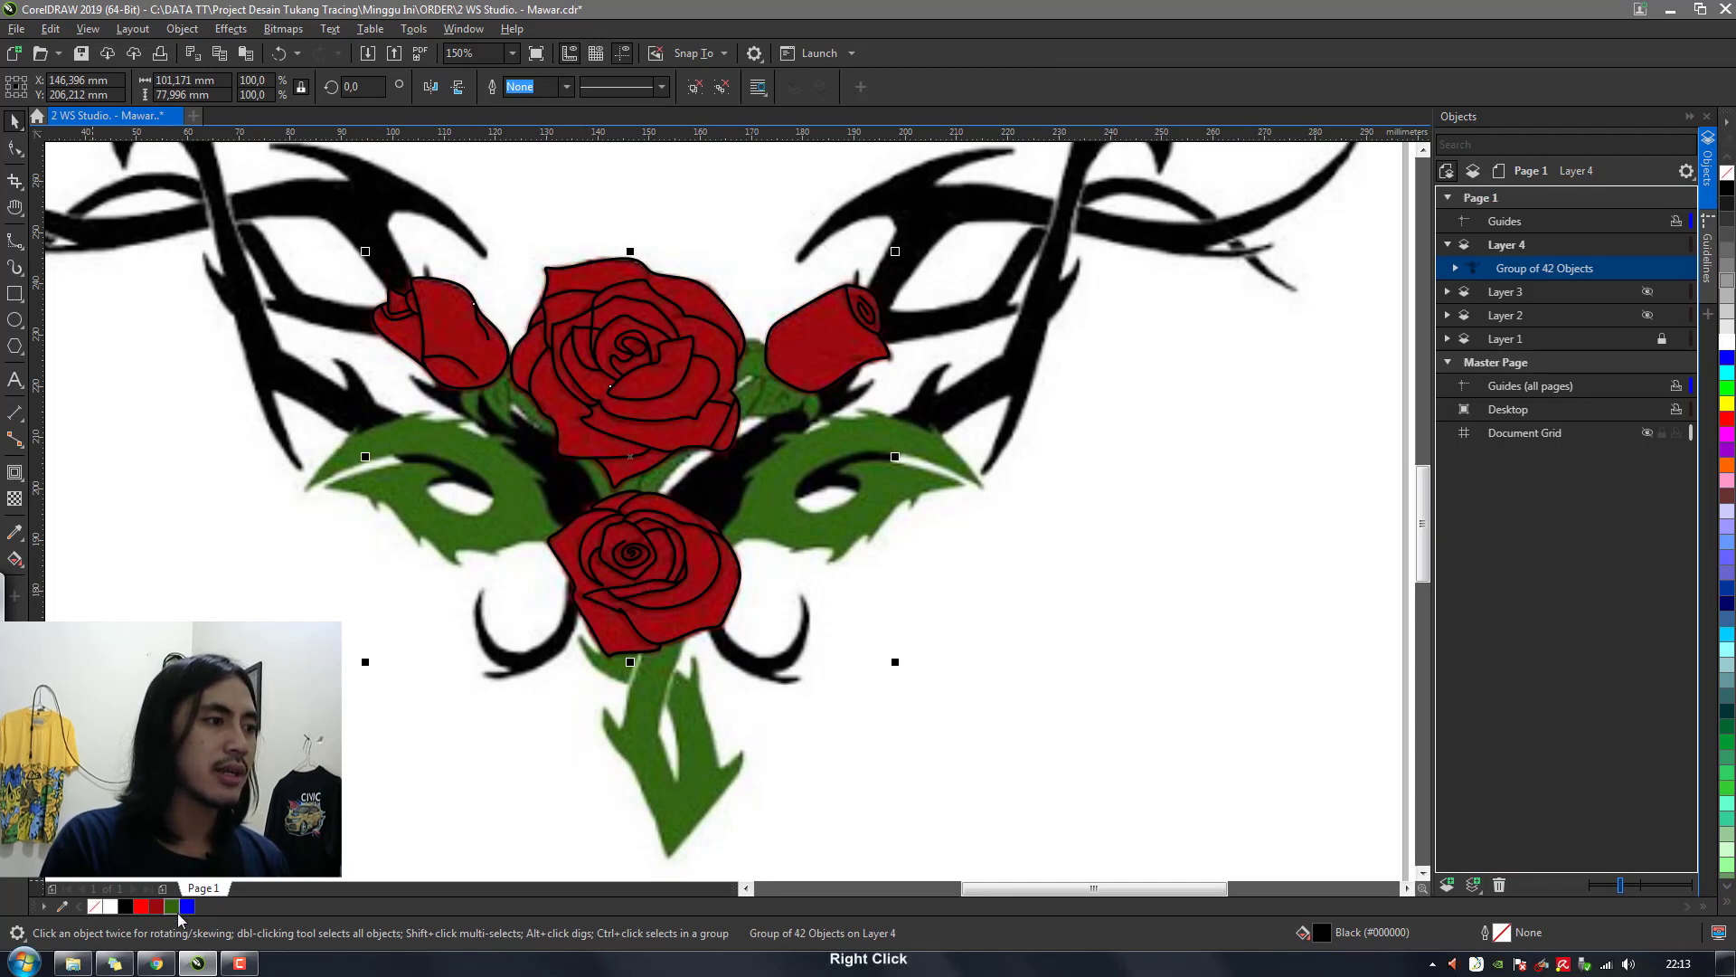
{"action": "key", "text": "Escape"}
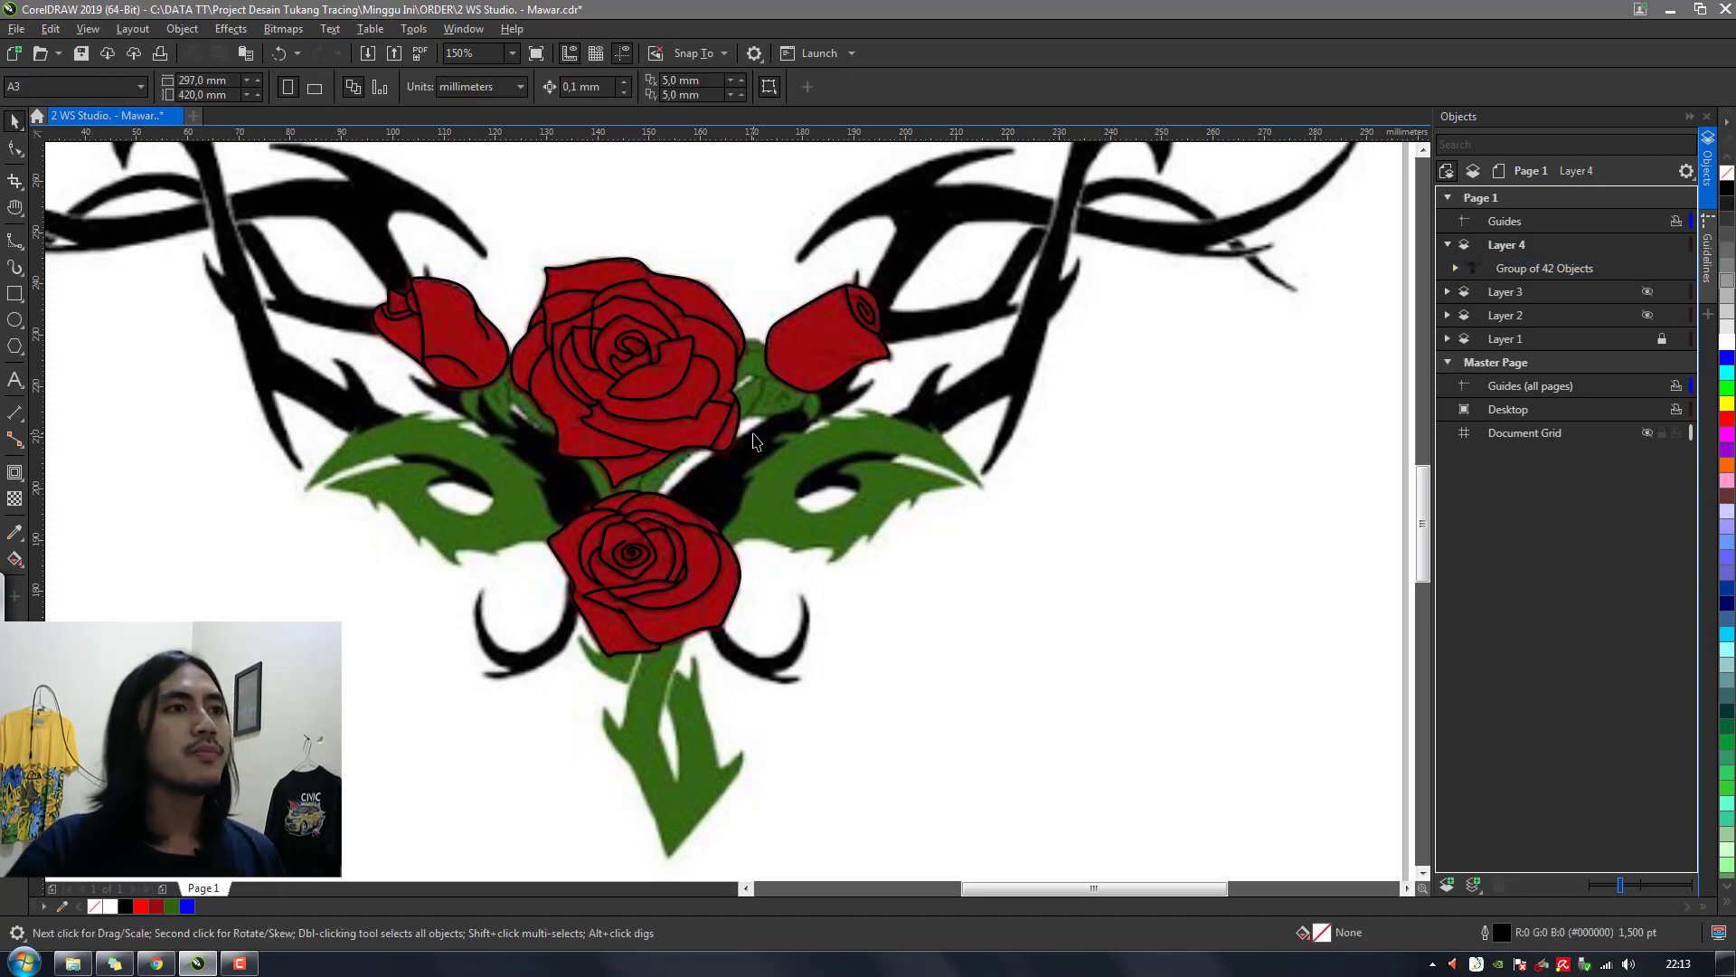
Examine the black petal linework on the central rose and right bud up close
{"action": "scroll", "coordinate": [711, 356], "scroll_direction": "up", "scroll_amount": 2}
{"action": "scroll", "coordinate": [711, 357], "scroll_direction": "up", "scroll_amount": 14}
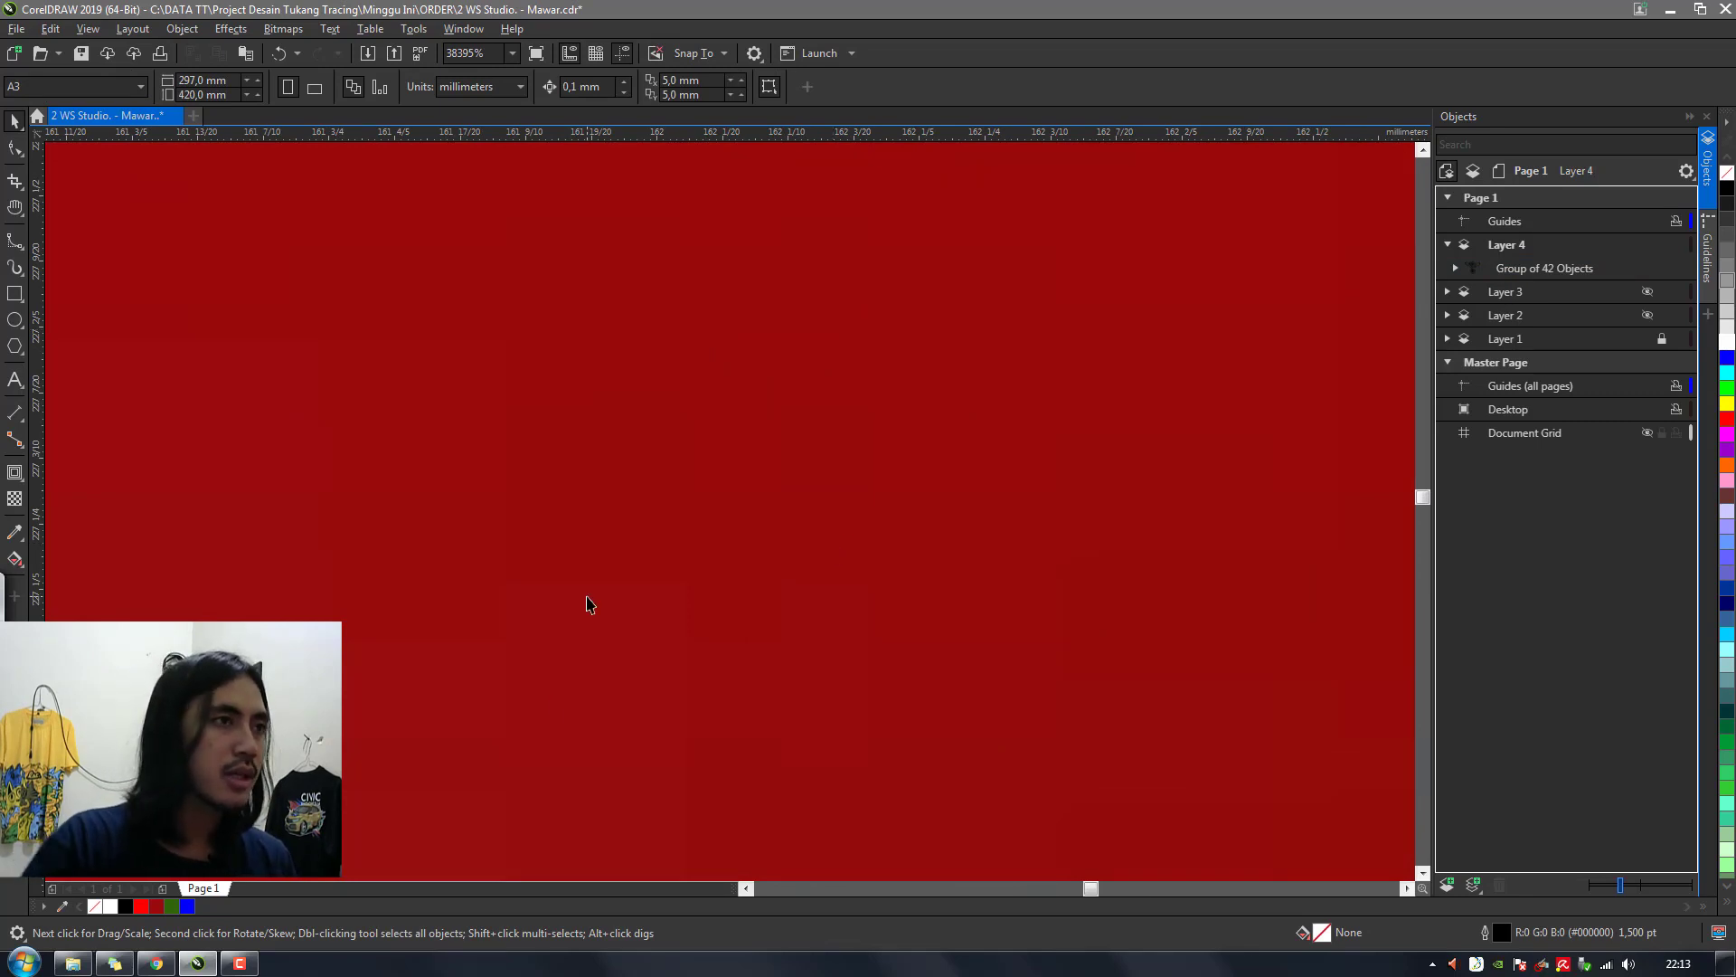
{"action": "scroll", "coordinate": [590, 602], "scroll_direction": "down", "scroll_amount": 4}
{"action": "scroll", "coordinate": [594, 604], "scroll_direction": "down", "scroll_amount": 10}
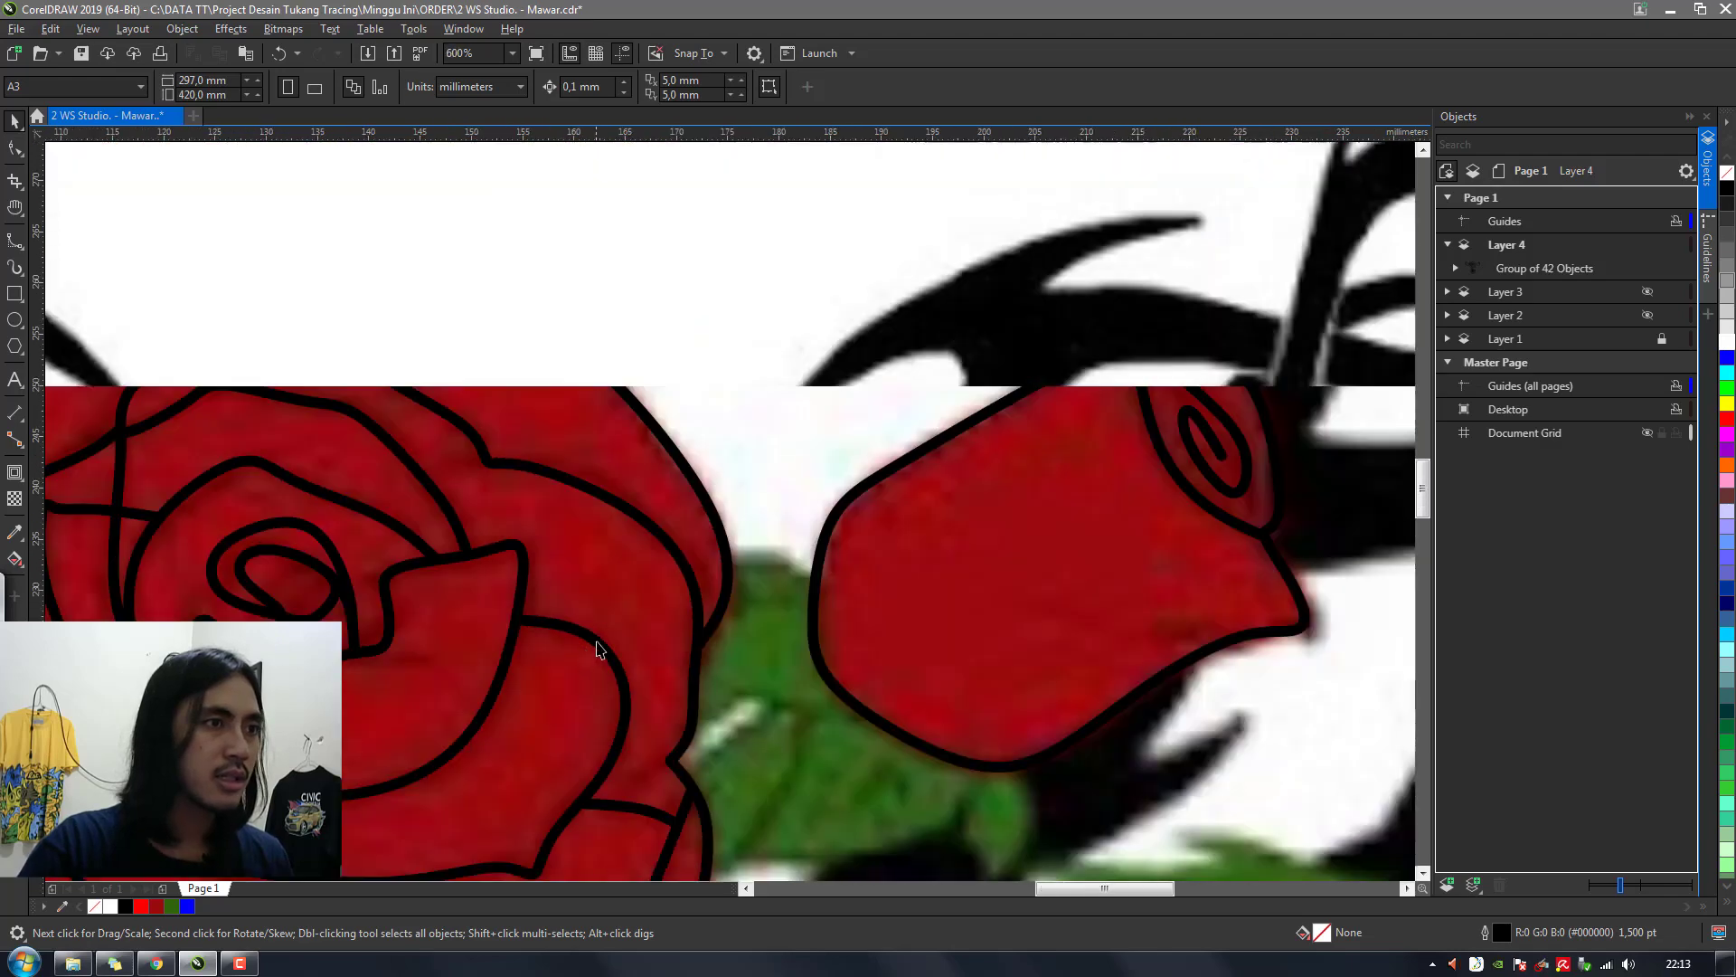
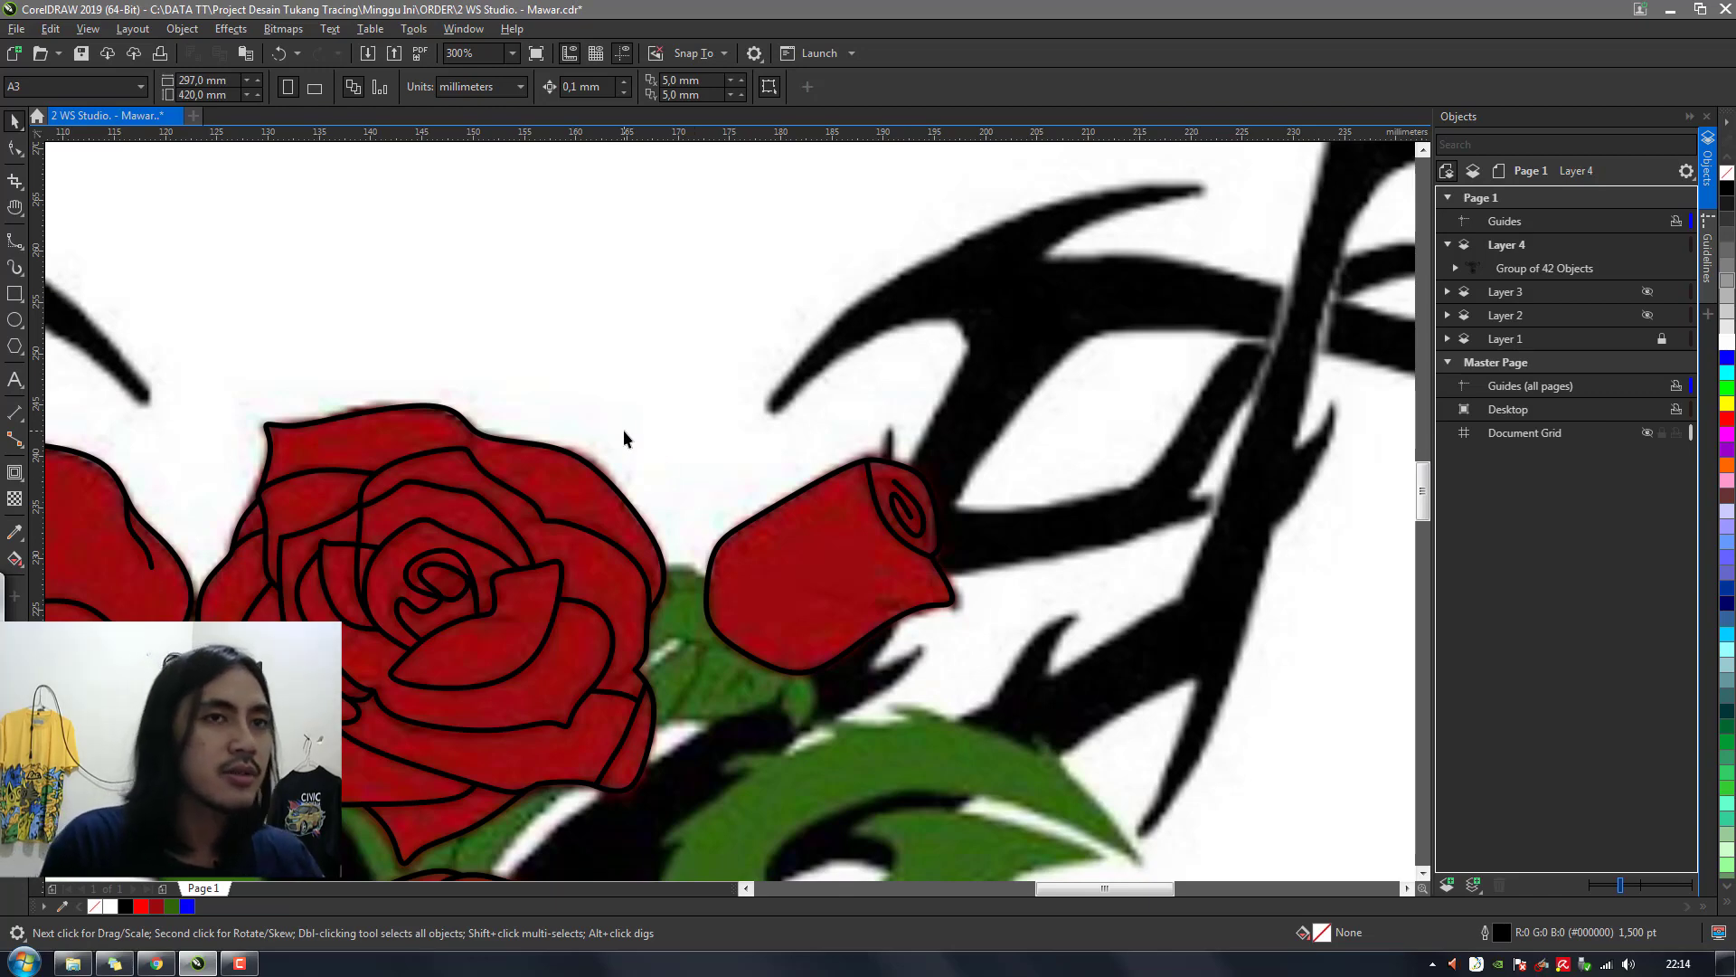
{"action": "key", "text": "h"}
{"action": "left_click_drag", "start_coordinate": [589, 723], "coordinate": [689, 561]}
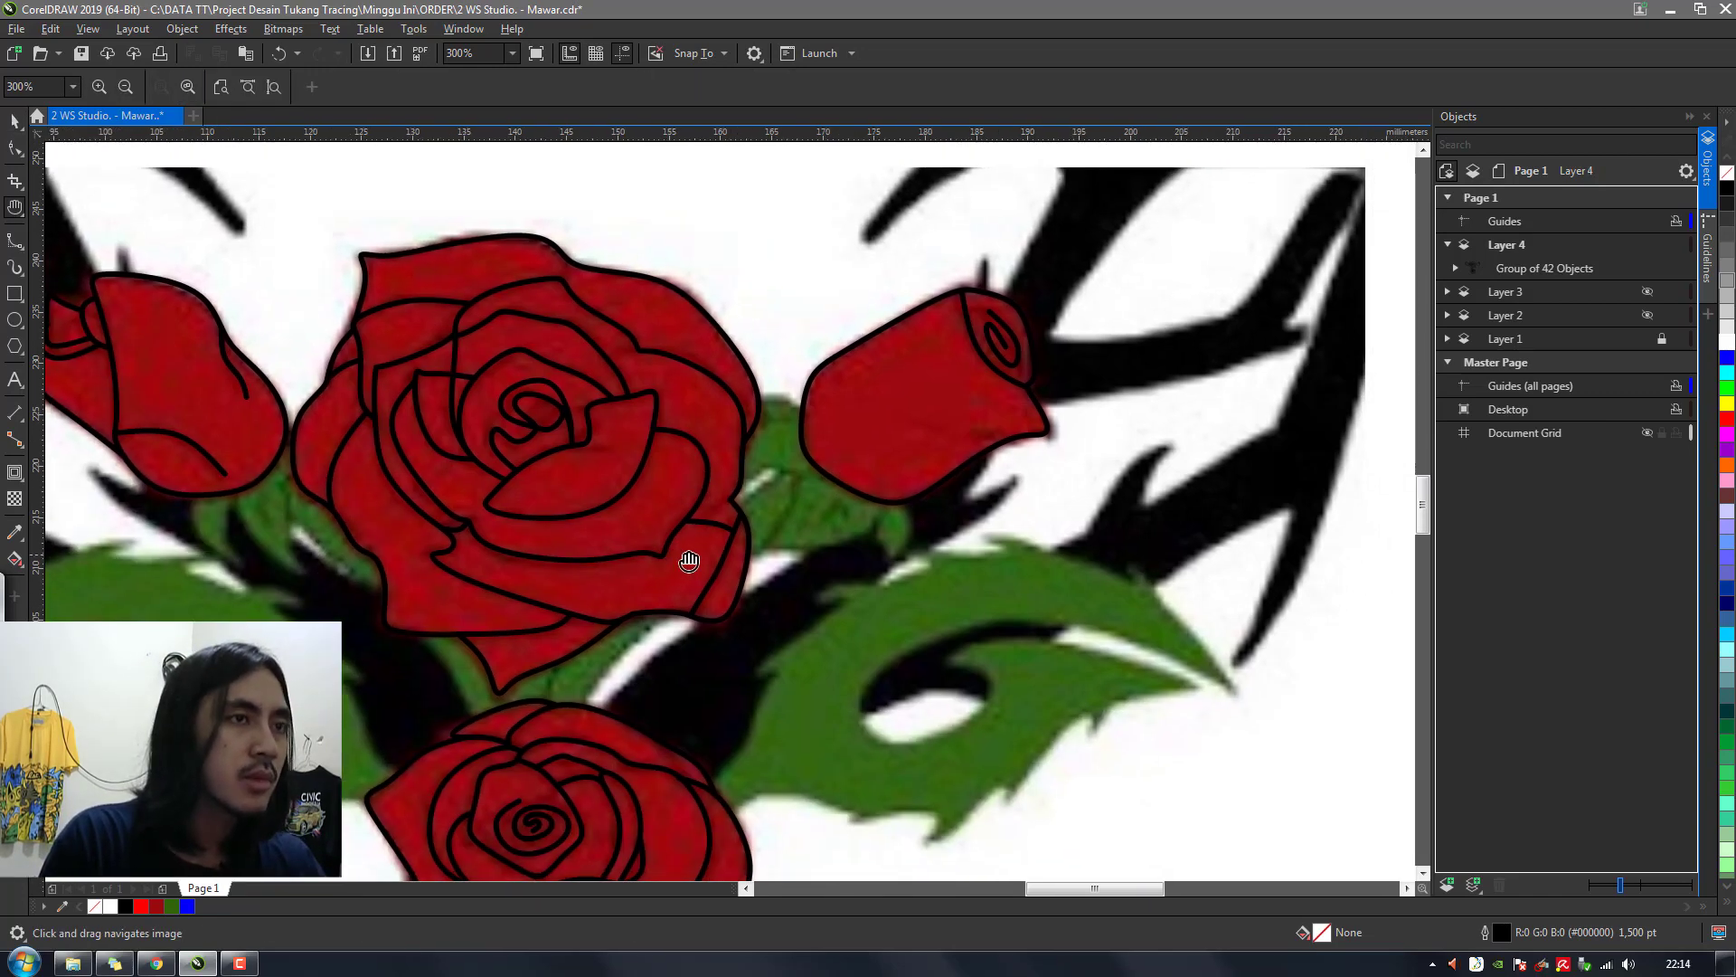
{"action": "scroll", "coordinate": [773, 495], "scroll_direction": "down", "scroll_amount": 2}
{"action": "scroll", "coordinate": [773, 495], "scroll_direction": "up", "scroll_amount": 2}
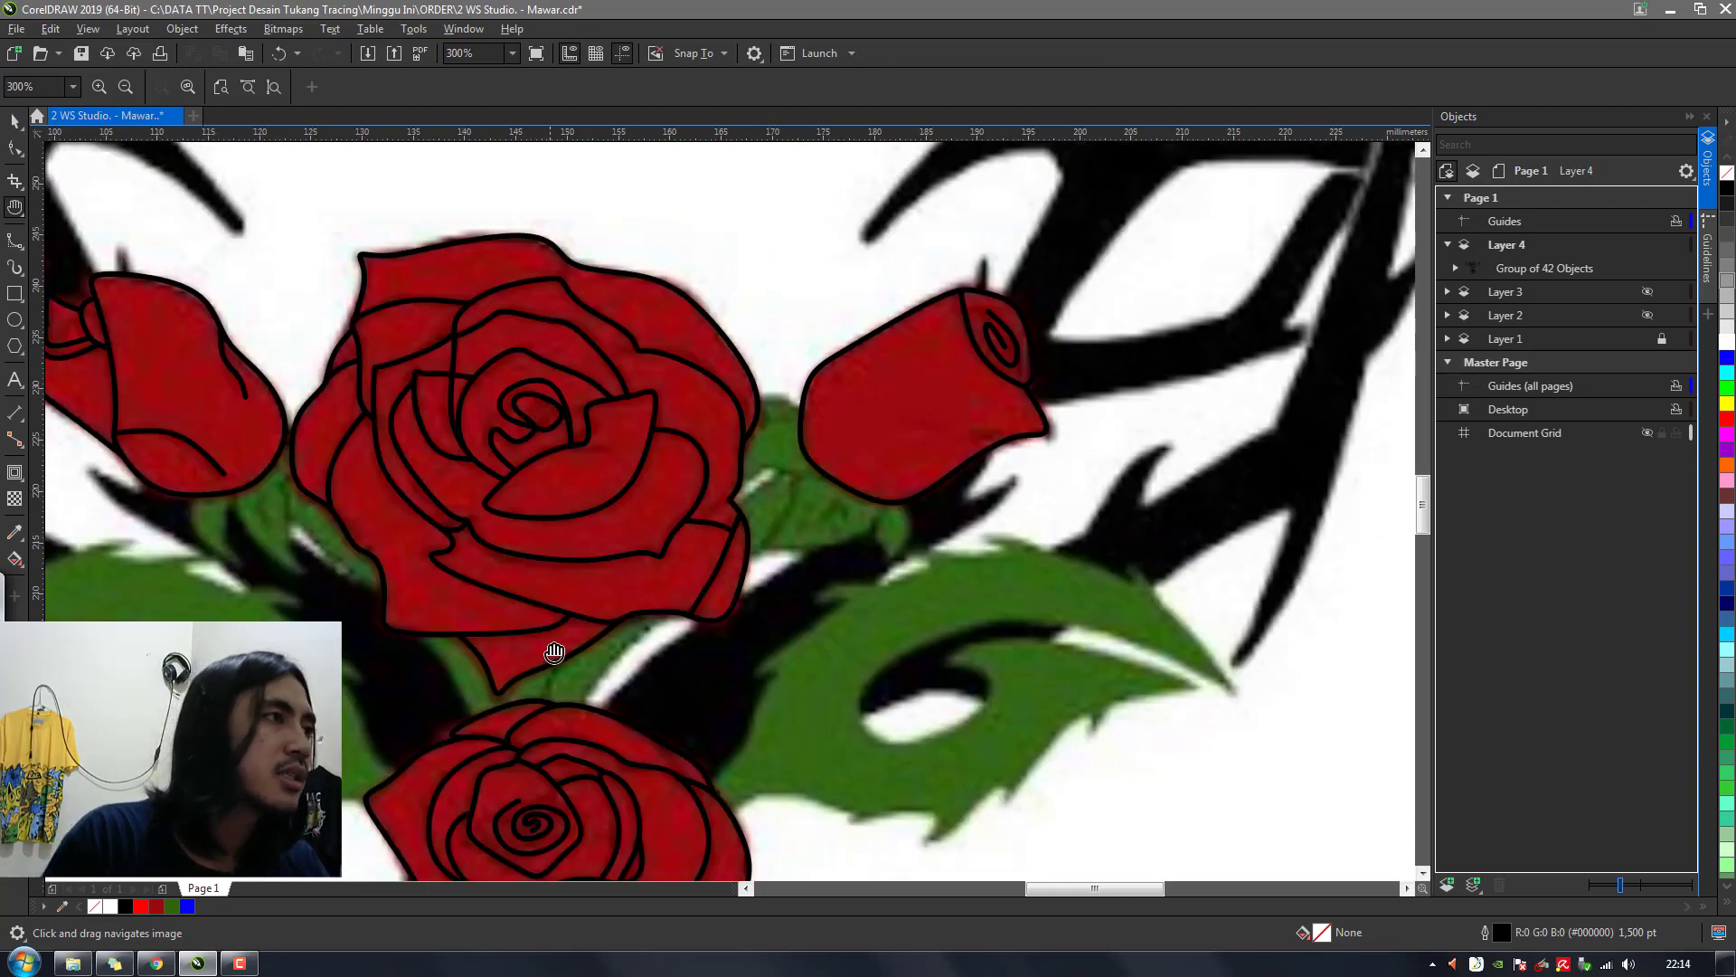
Try Smart Fill with hot pink on the right bud and the upper and right petals of the central rose
{"action": "scroll", "coordinate": [710, 534], "scroll_direction": "down", "scroll_amount": 1}
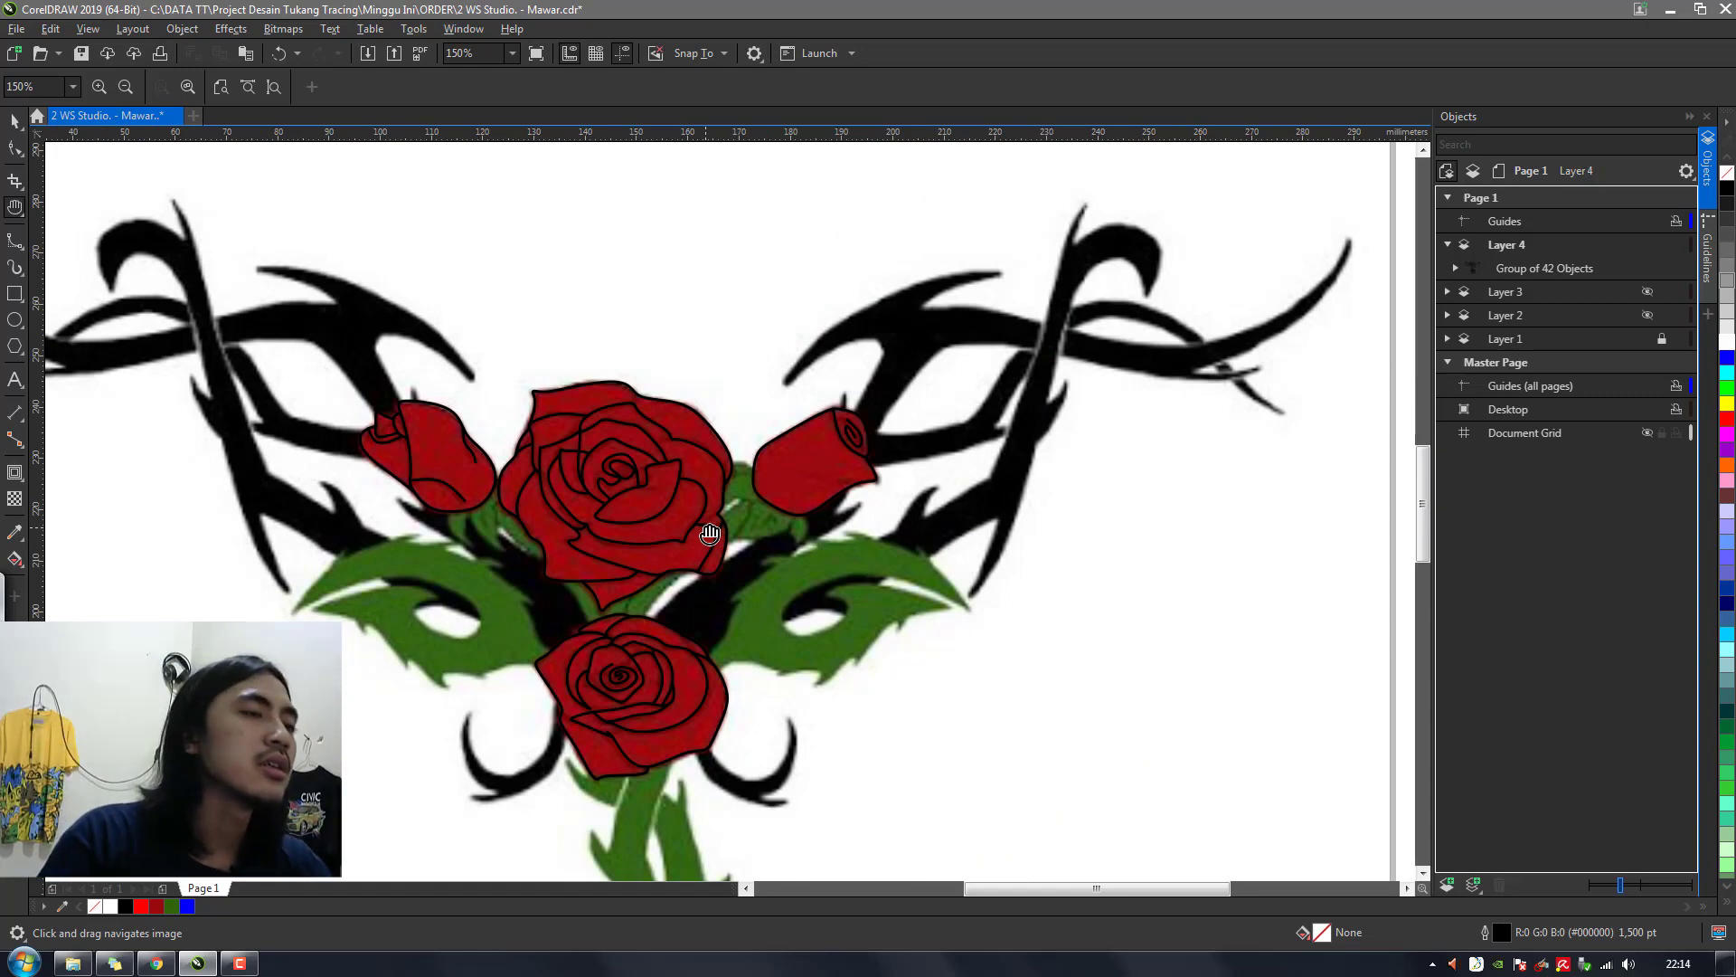
{"action": "scroll", "coordinate": [712, 504], "scroll_direction": "up", "scroll_amount": 1}
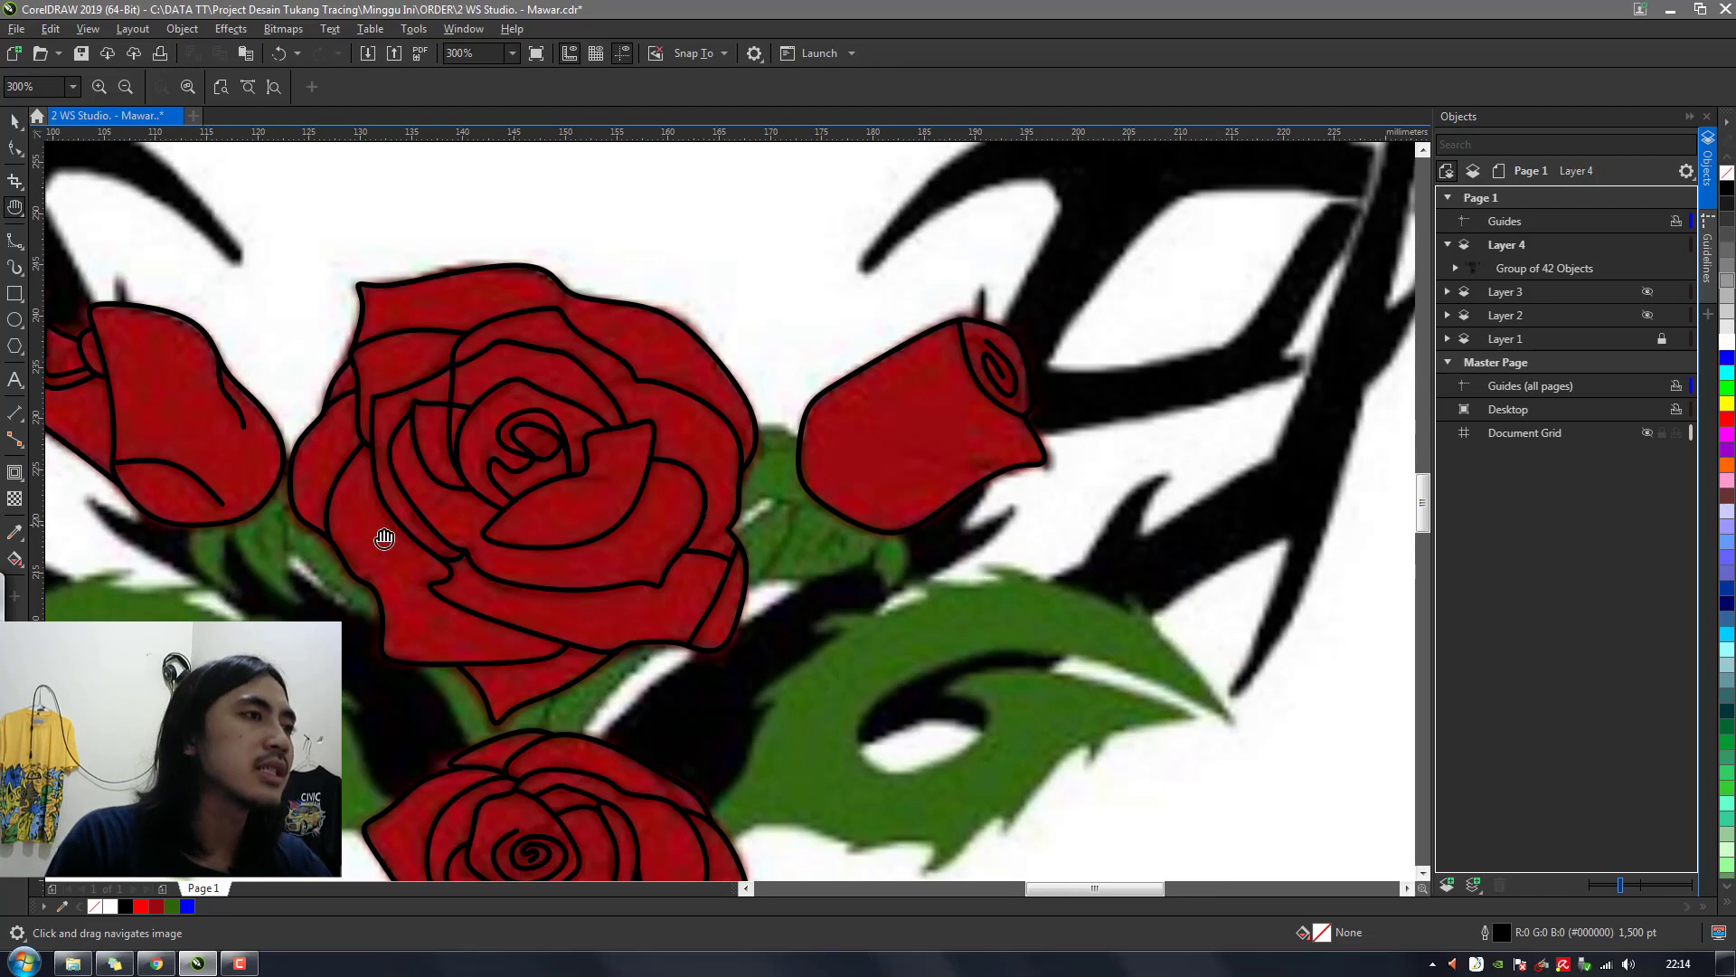
{"action": "left_click", "coordinate": [14, 561]}
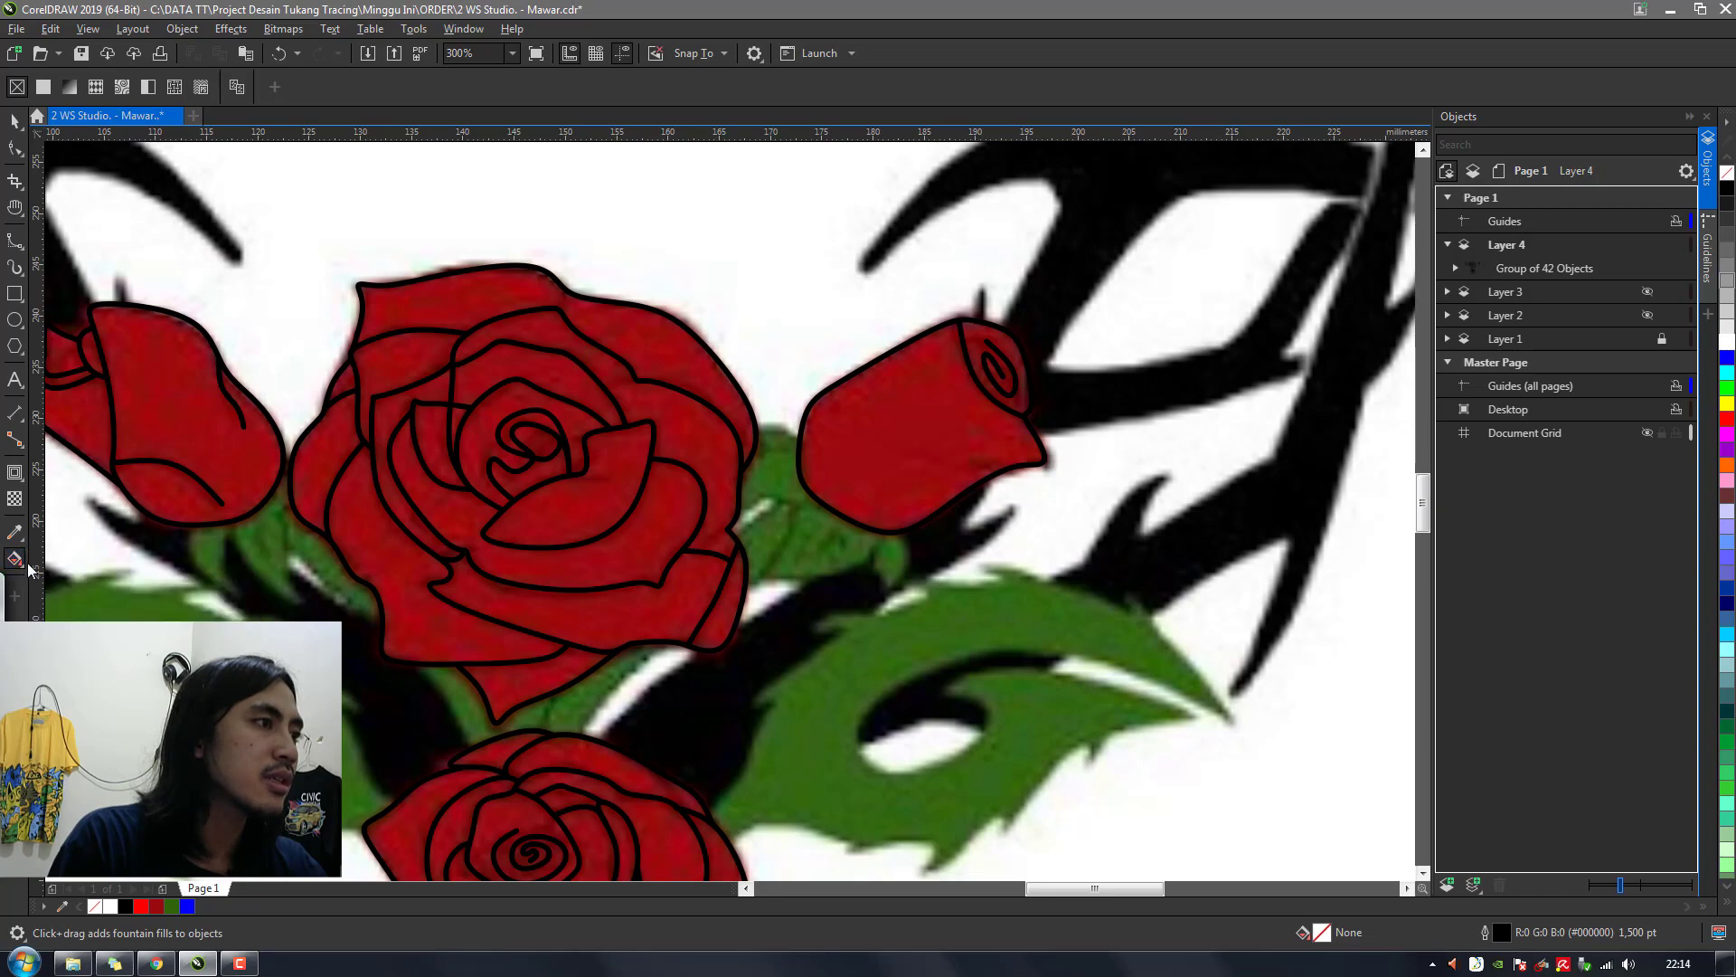
{"action": "key", "text": "space"}
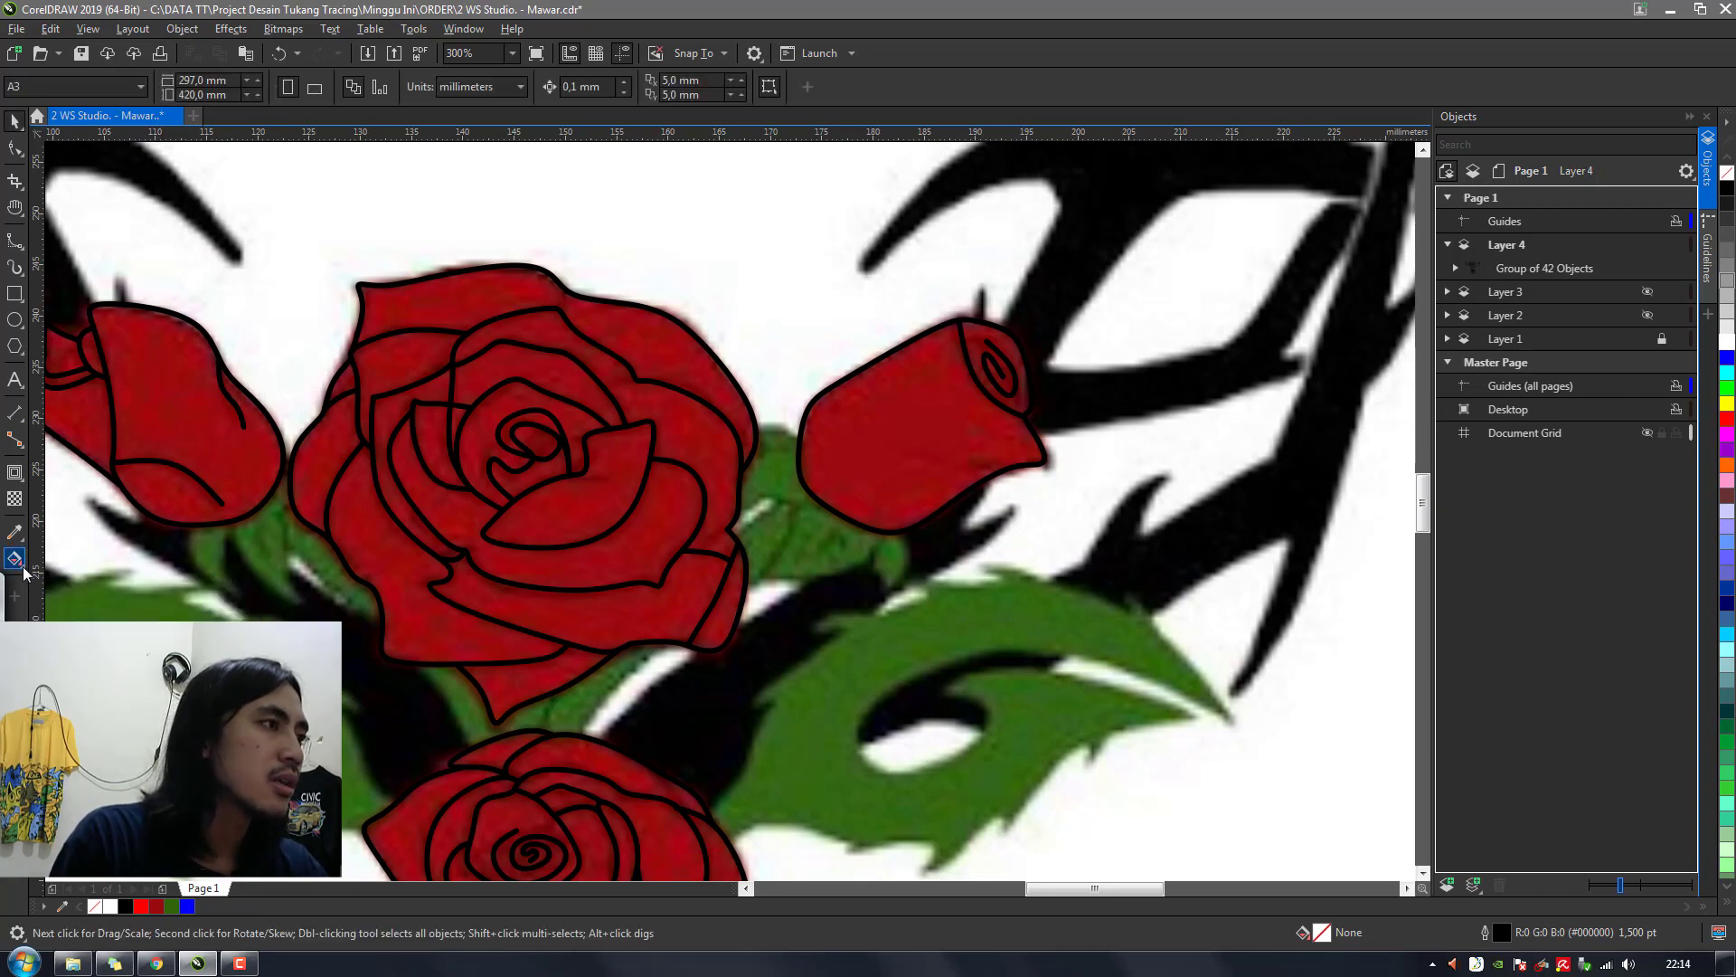
{"action": "left_click", "coordinate": [16, 562]}
{"action": "left_click", "coordinate": [78, 579]}
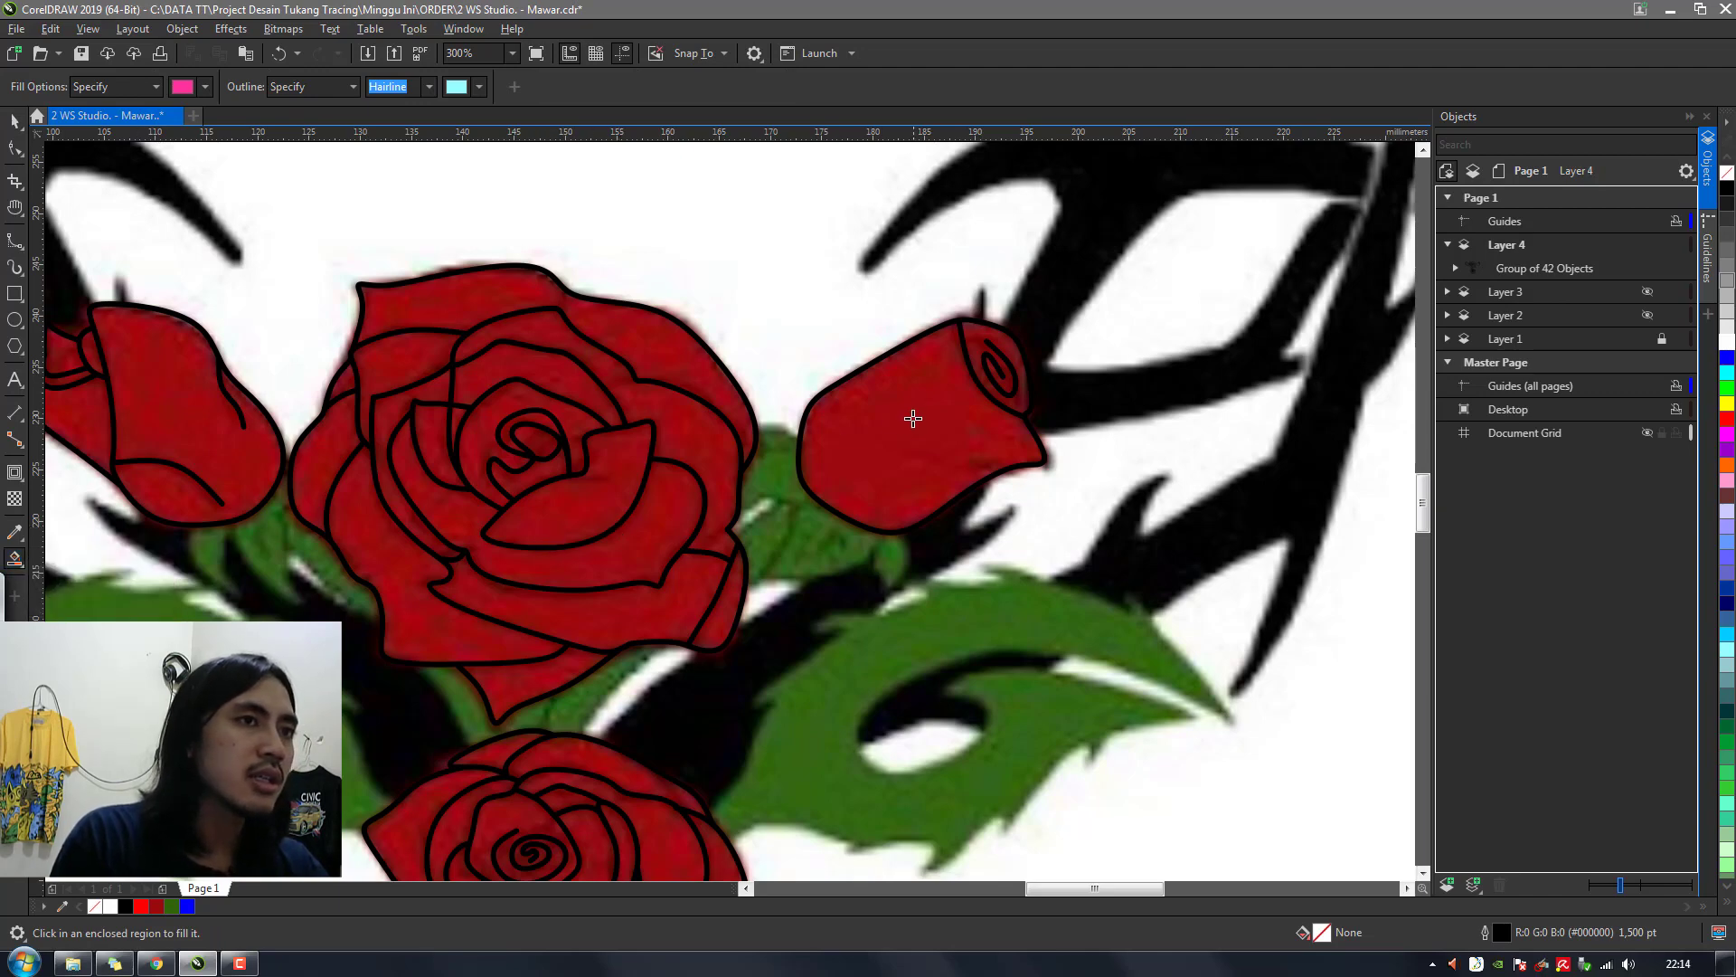
{"action": "left_click", "coordinate": [913, 415]}
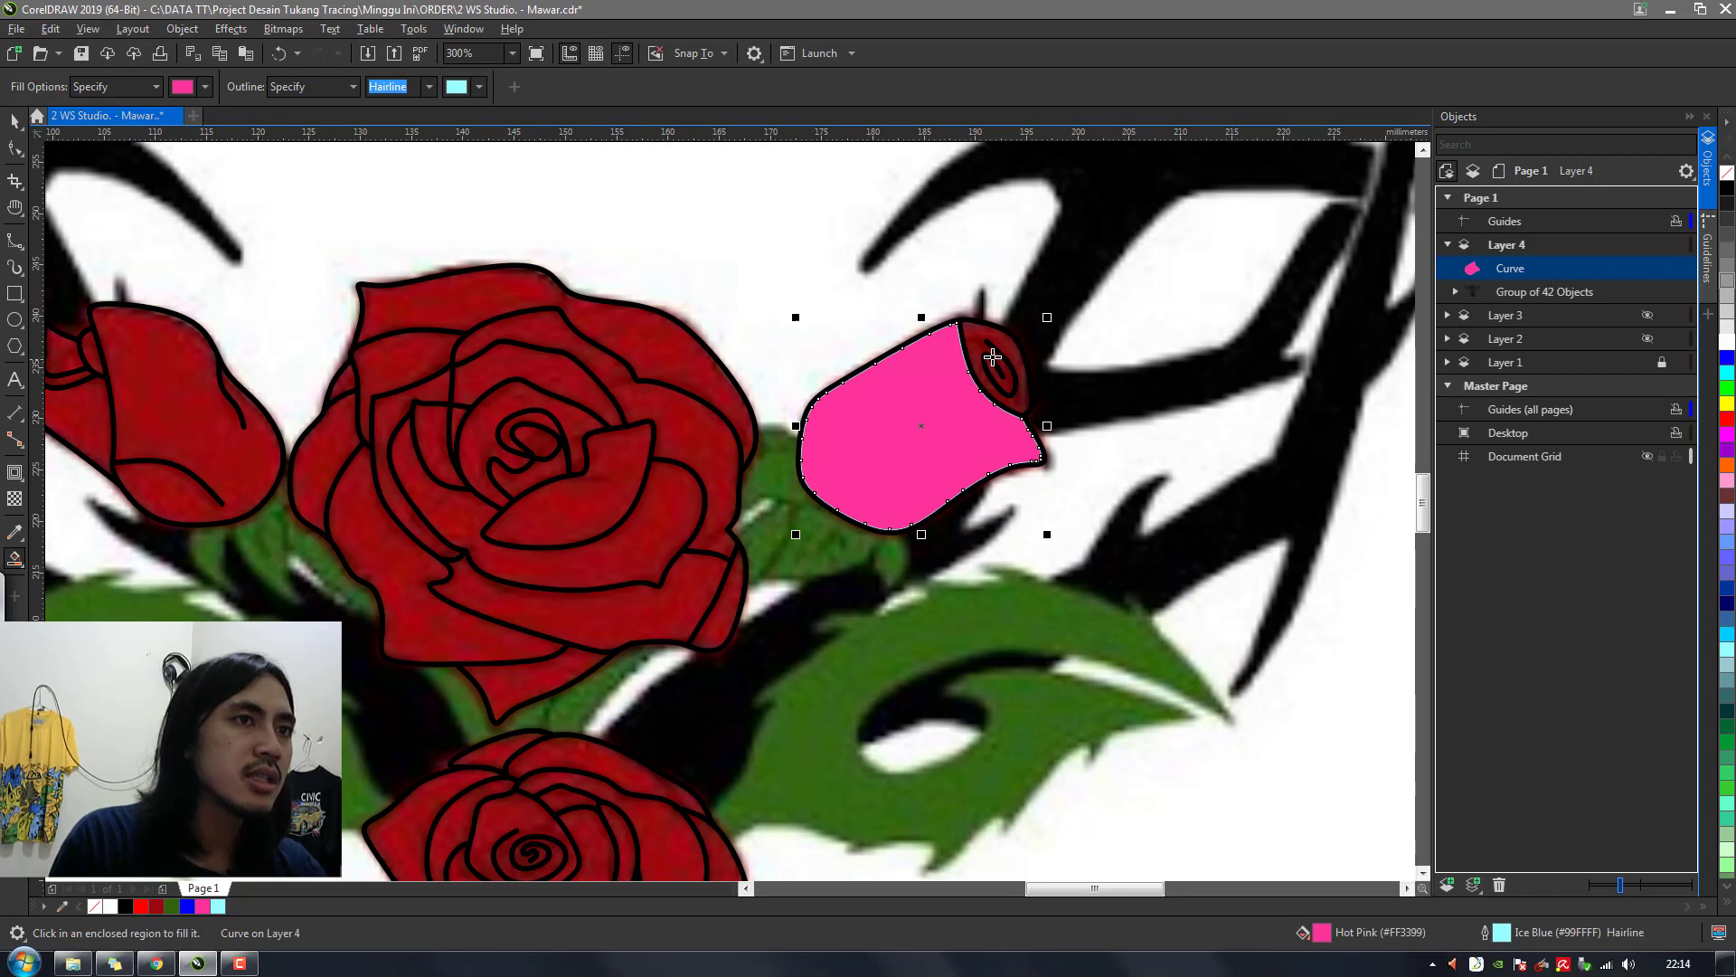
{"action": "left_click", "coordinate": [958, 368]}
{"action": "left_click", "coordinate": [675, 427]}
{"action": "left_click", "coordinate": [694, 375]}
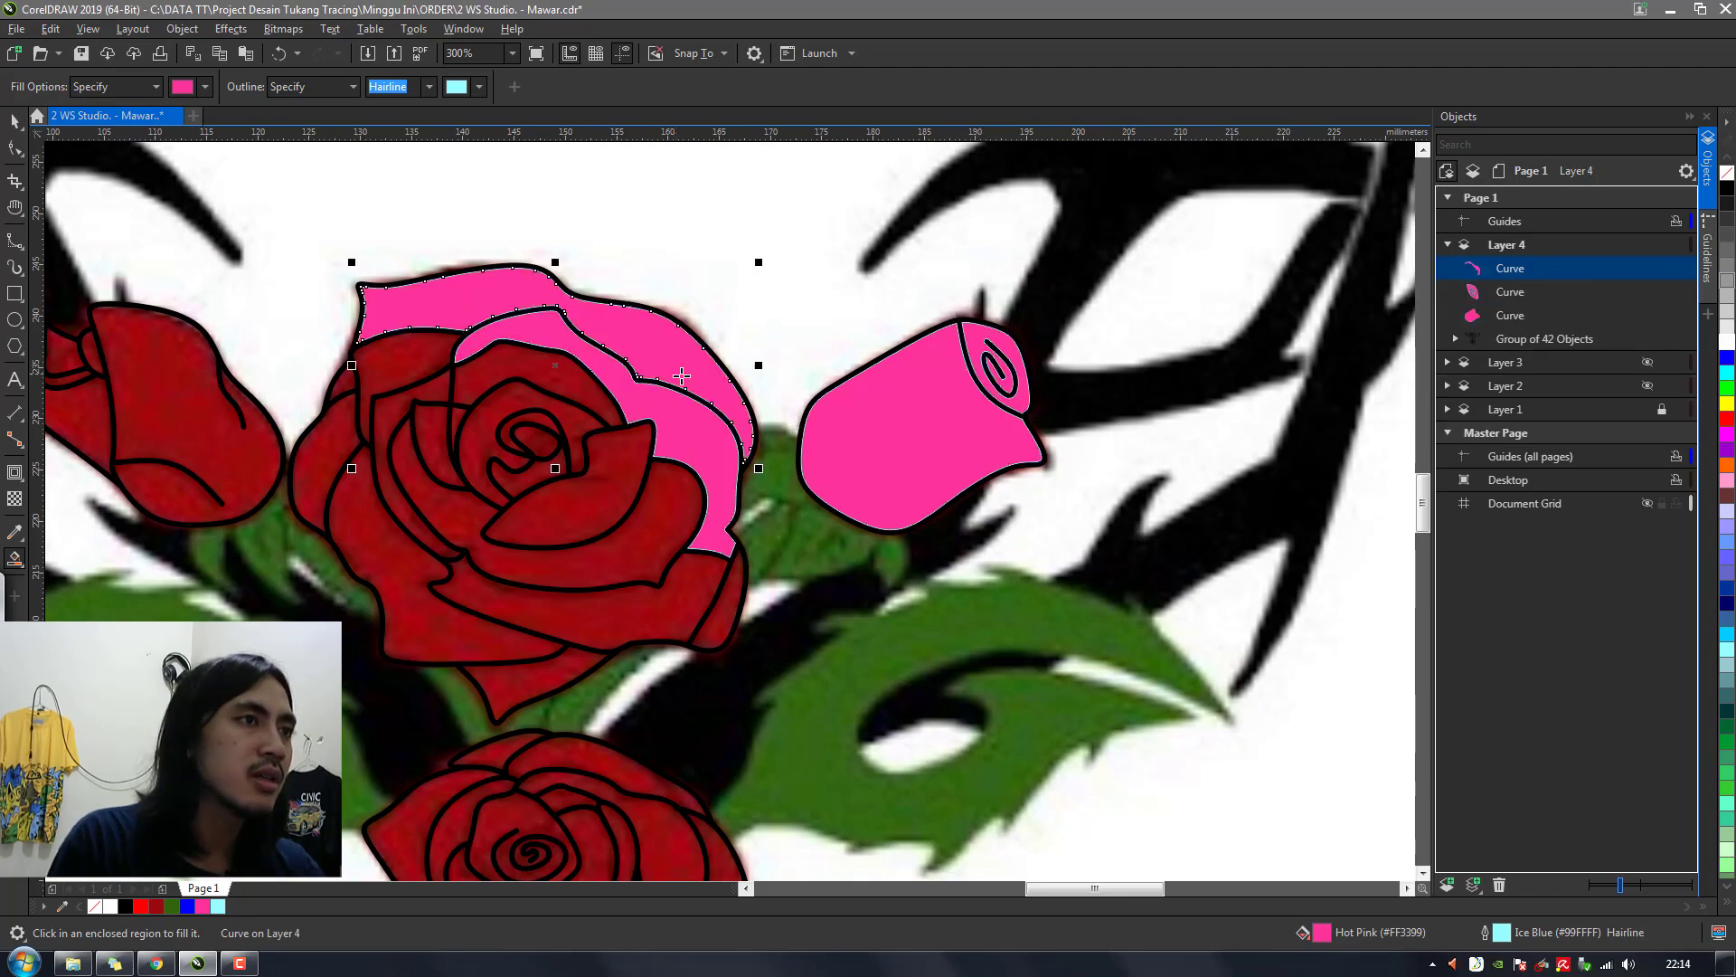
Undo the hot pink fills on the right bud and the central rose
{"action": "key", "text": "ctrl+z"}
{"action": "key", "text": "ctrl+z"}
{"action": "key", "text": "ctrl+z"}
{"action": "key", "text": "ctrl+z"}
{"action": "key", "text": "ctrl+z"}
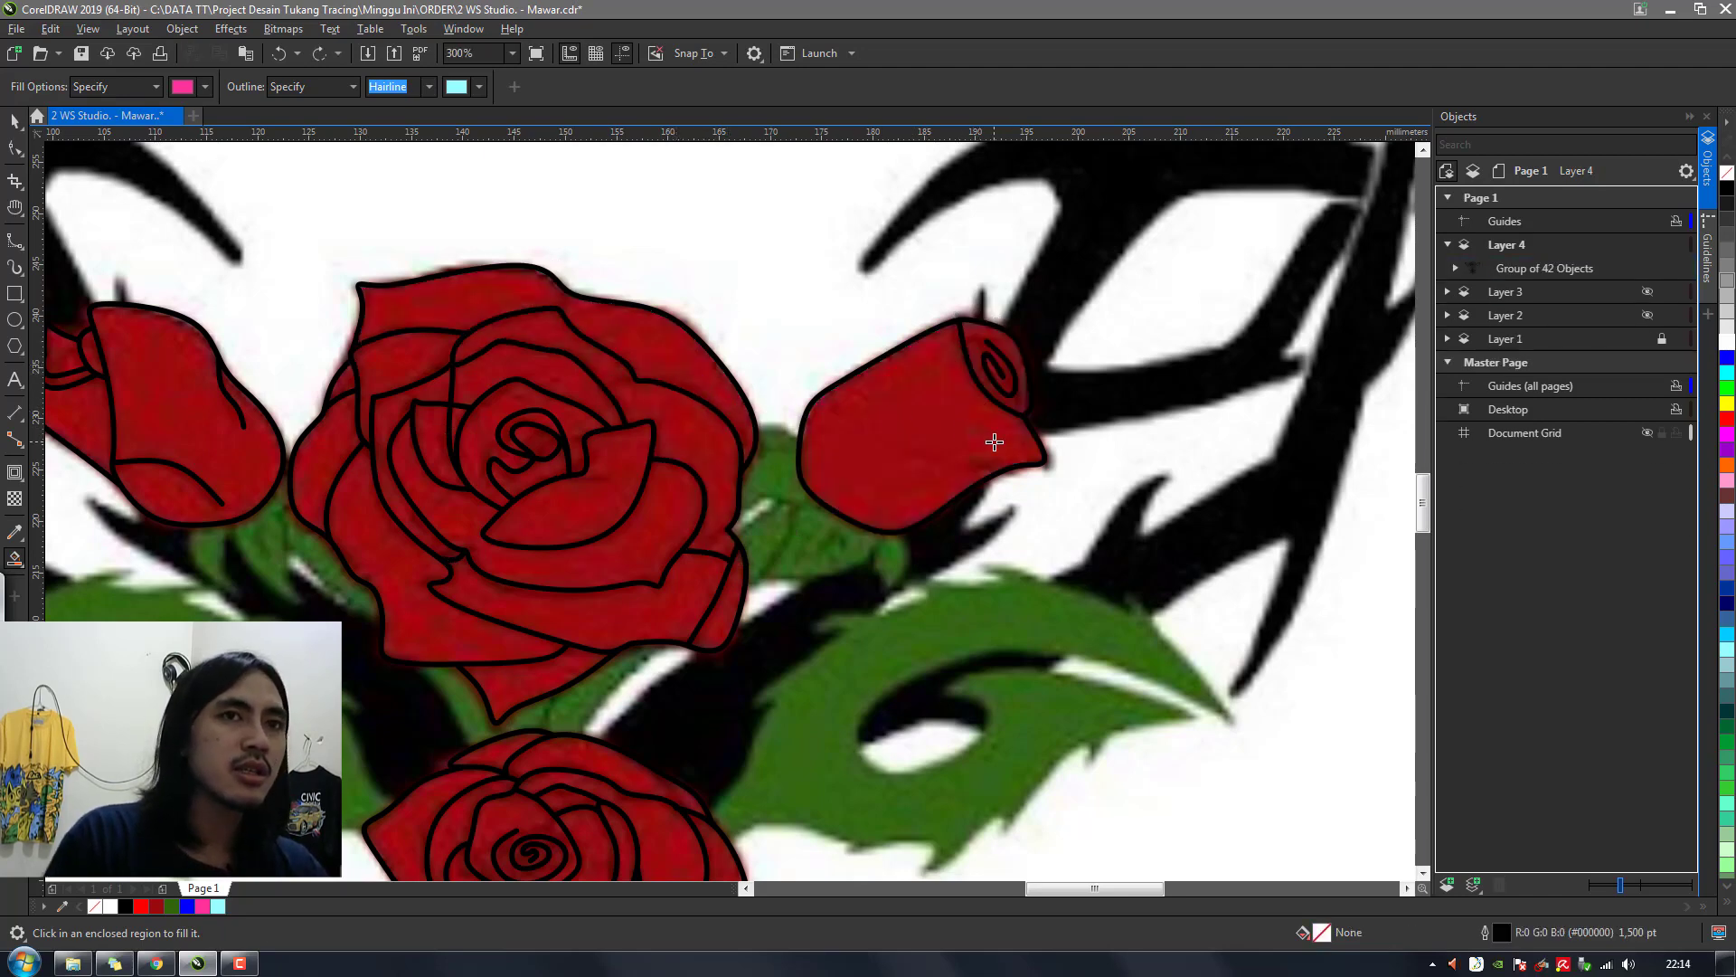
Set up a curve-drawing tool with a blue hairline outline for tracing the right bud
{"action": "key", "text": "space"}
{"action": "scroll", "coordinate": [995, 449], "scroll_direction": "up", "scroll_amount": 2}
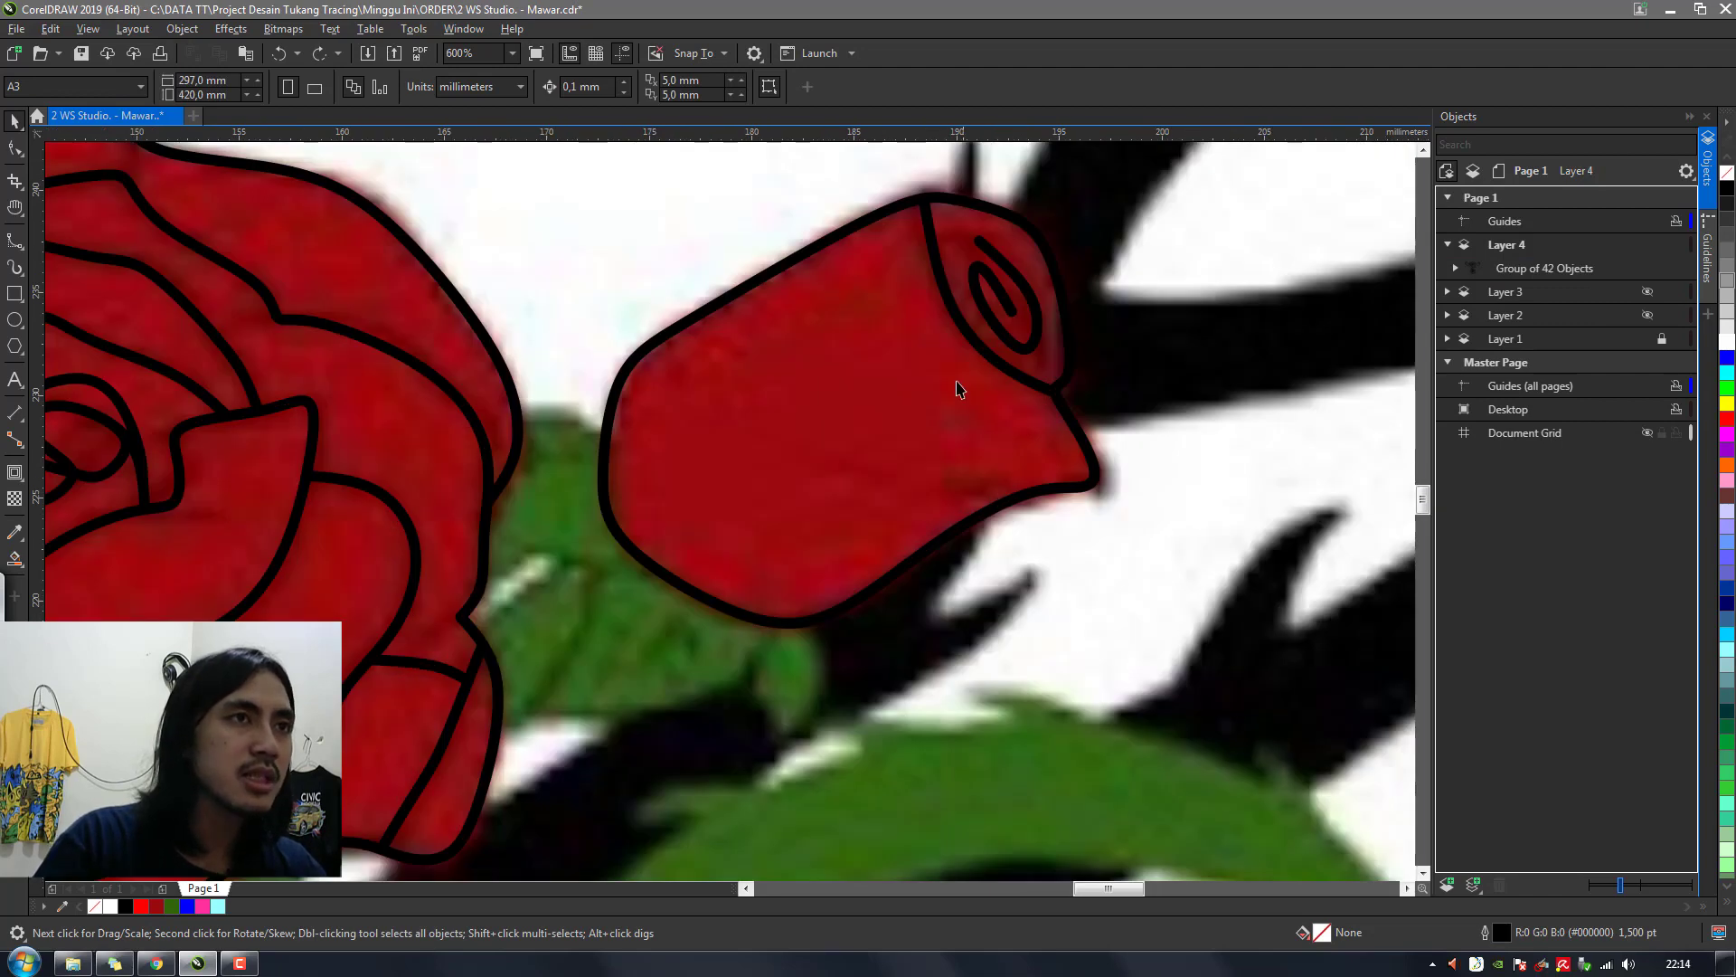
{"action": "key", "text": "h"}
{"action": "left_click_drag", "start_coordinate": [804, 314], "coordinate": [693, 349]}
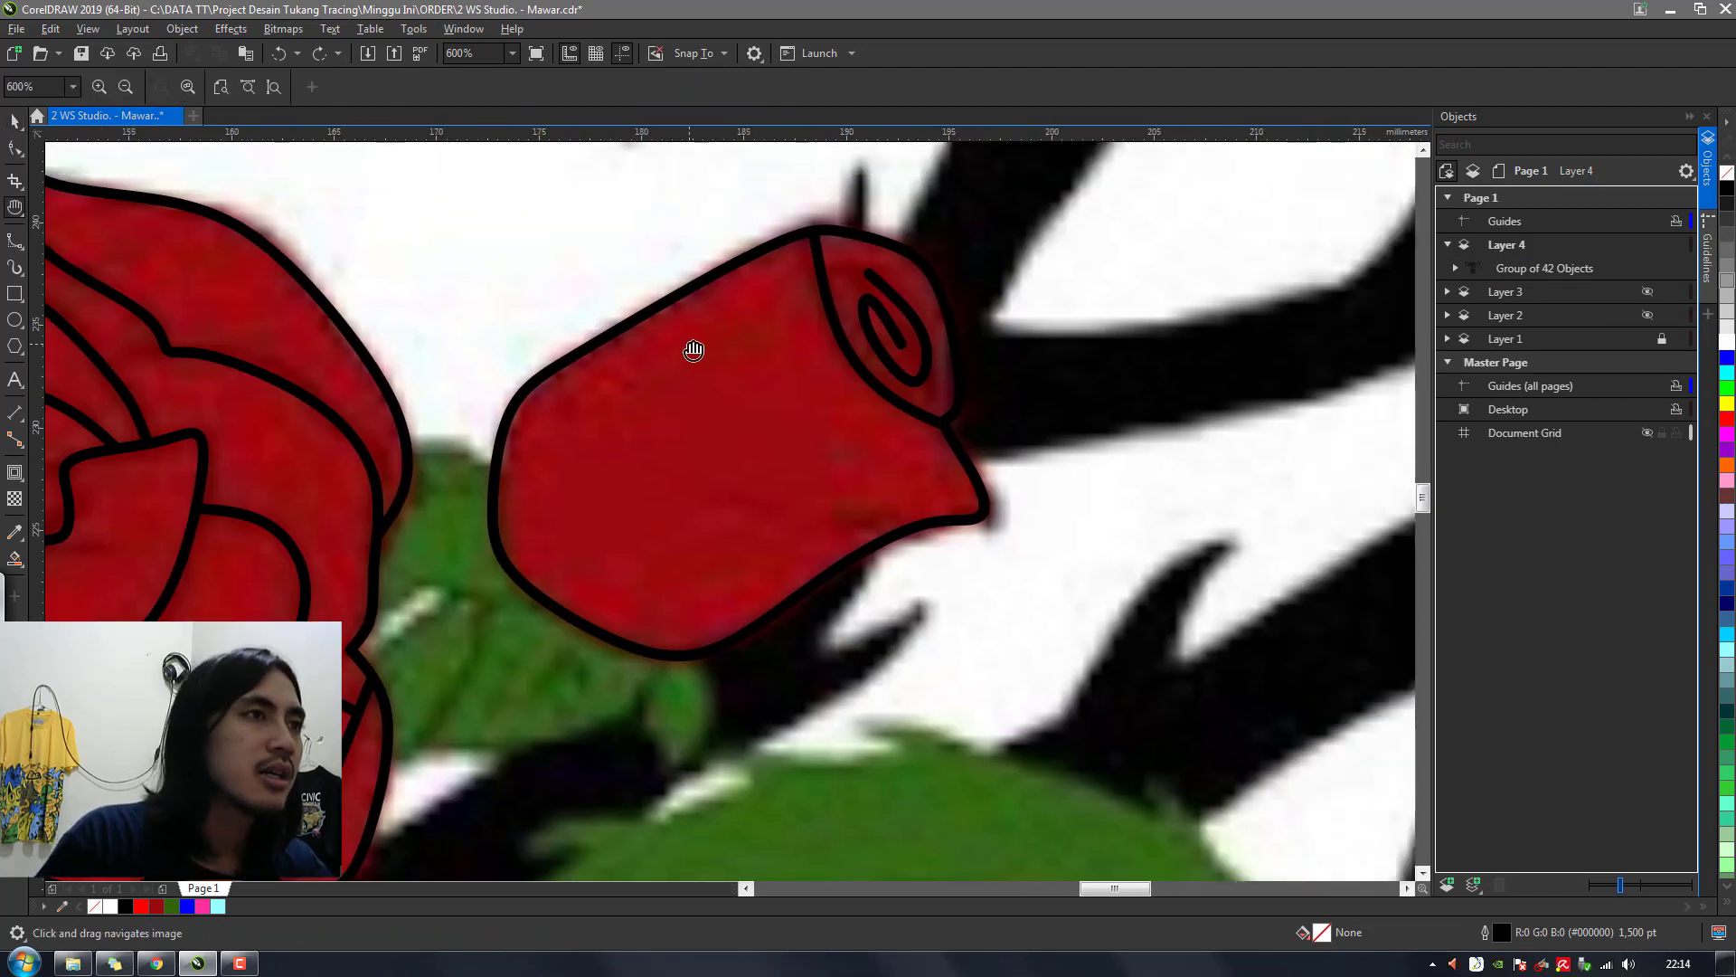
{"action": "scroll", "coordinate": [693, 349], "scroll_direction": "up", "scroll_amount": 1}
{"action": "scroll", "coordinate": [693, 350], "scroll_direction": "down", "scroll_amount": 1}
{"action": "key", "text": "b"}
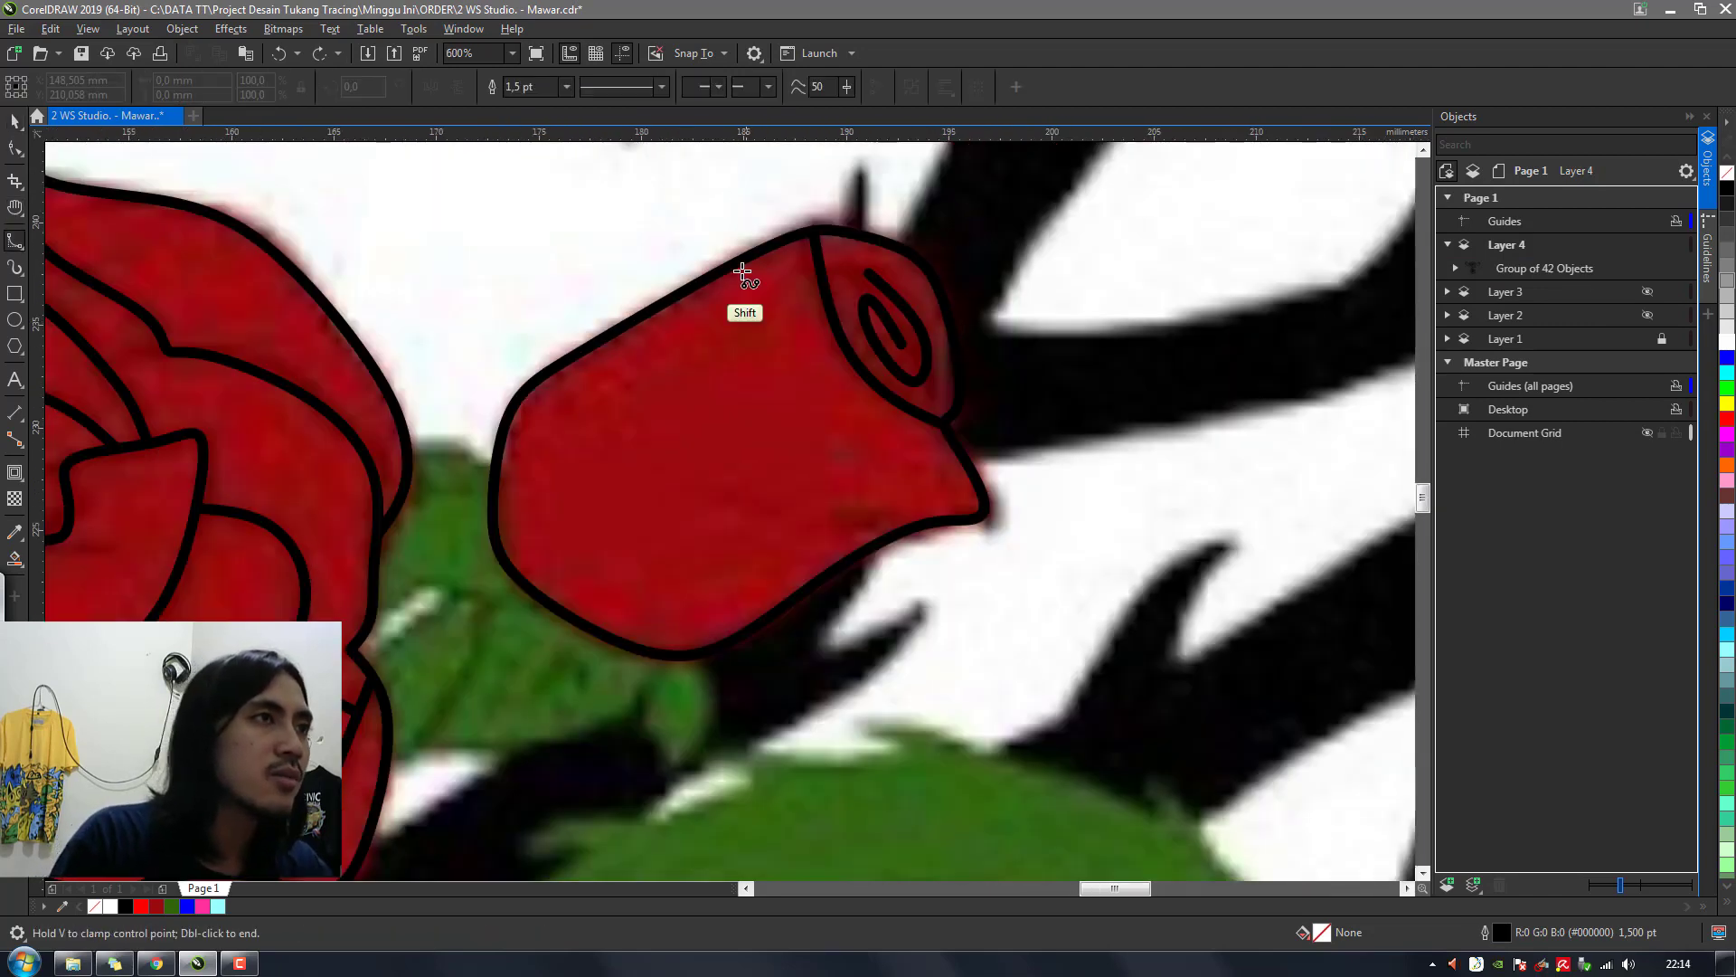
{"action": "left_click", "coordinate": [566, 86]}
{"action": "left_click", "coordinate": [534, 106]}
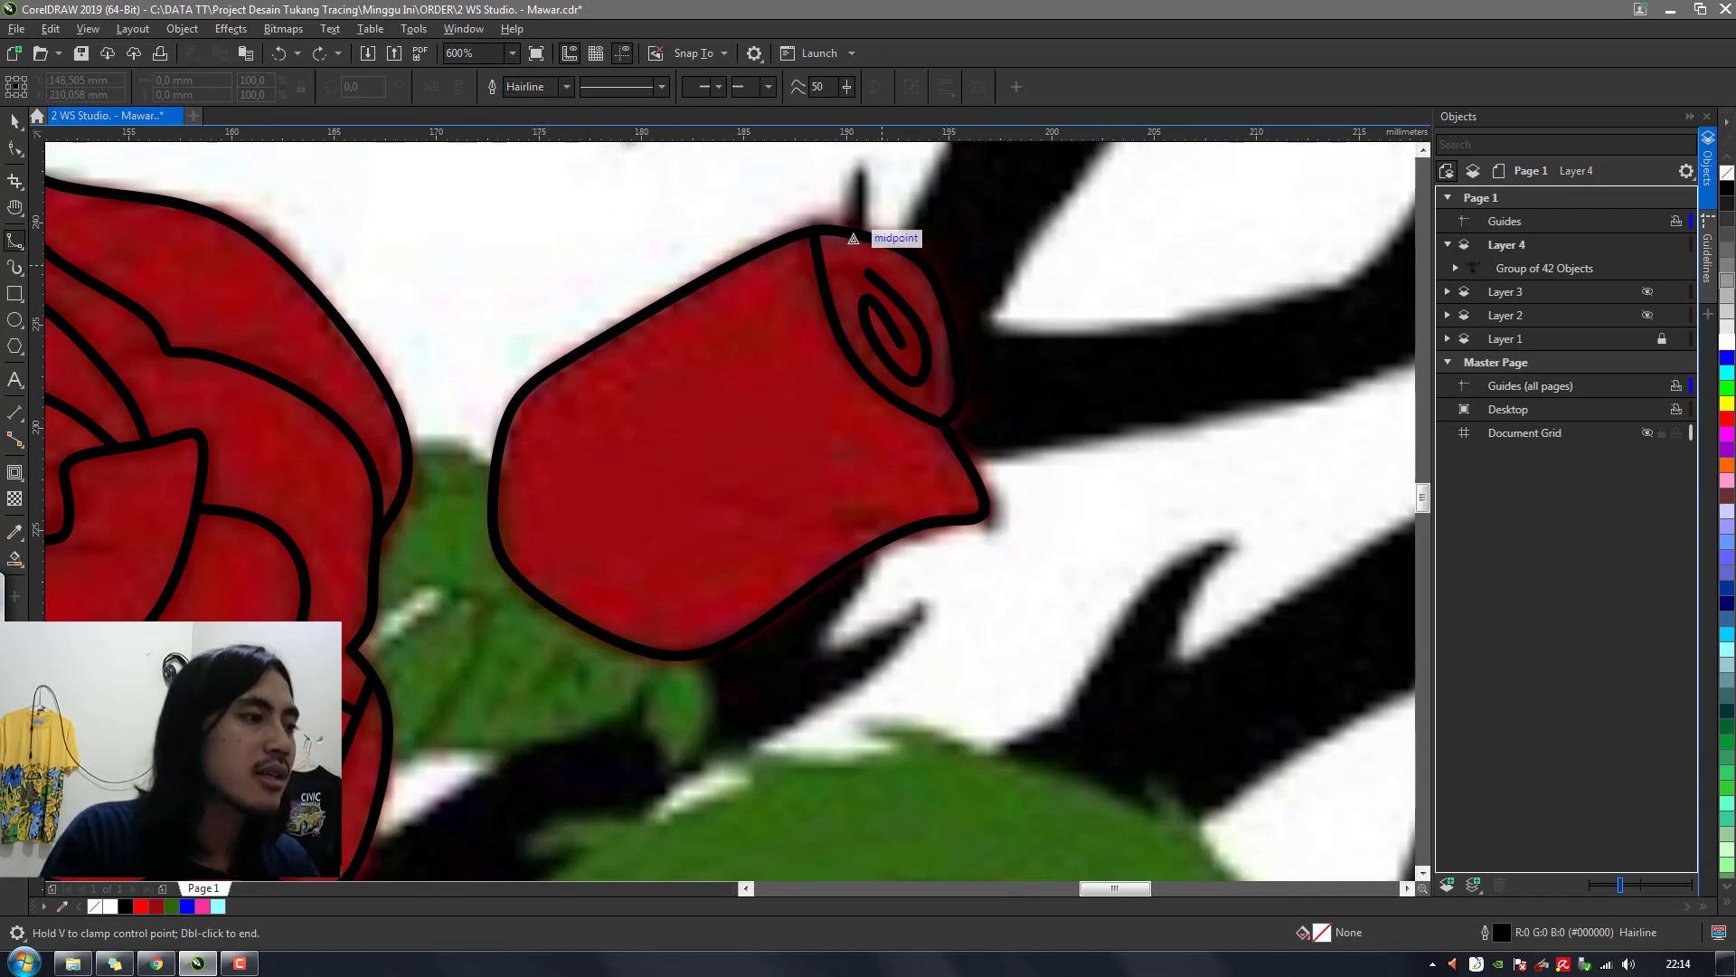
{"action": "right_click", "coordinate": [186, 907]}
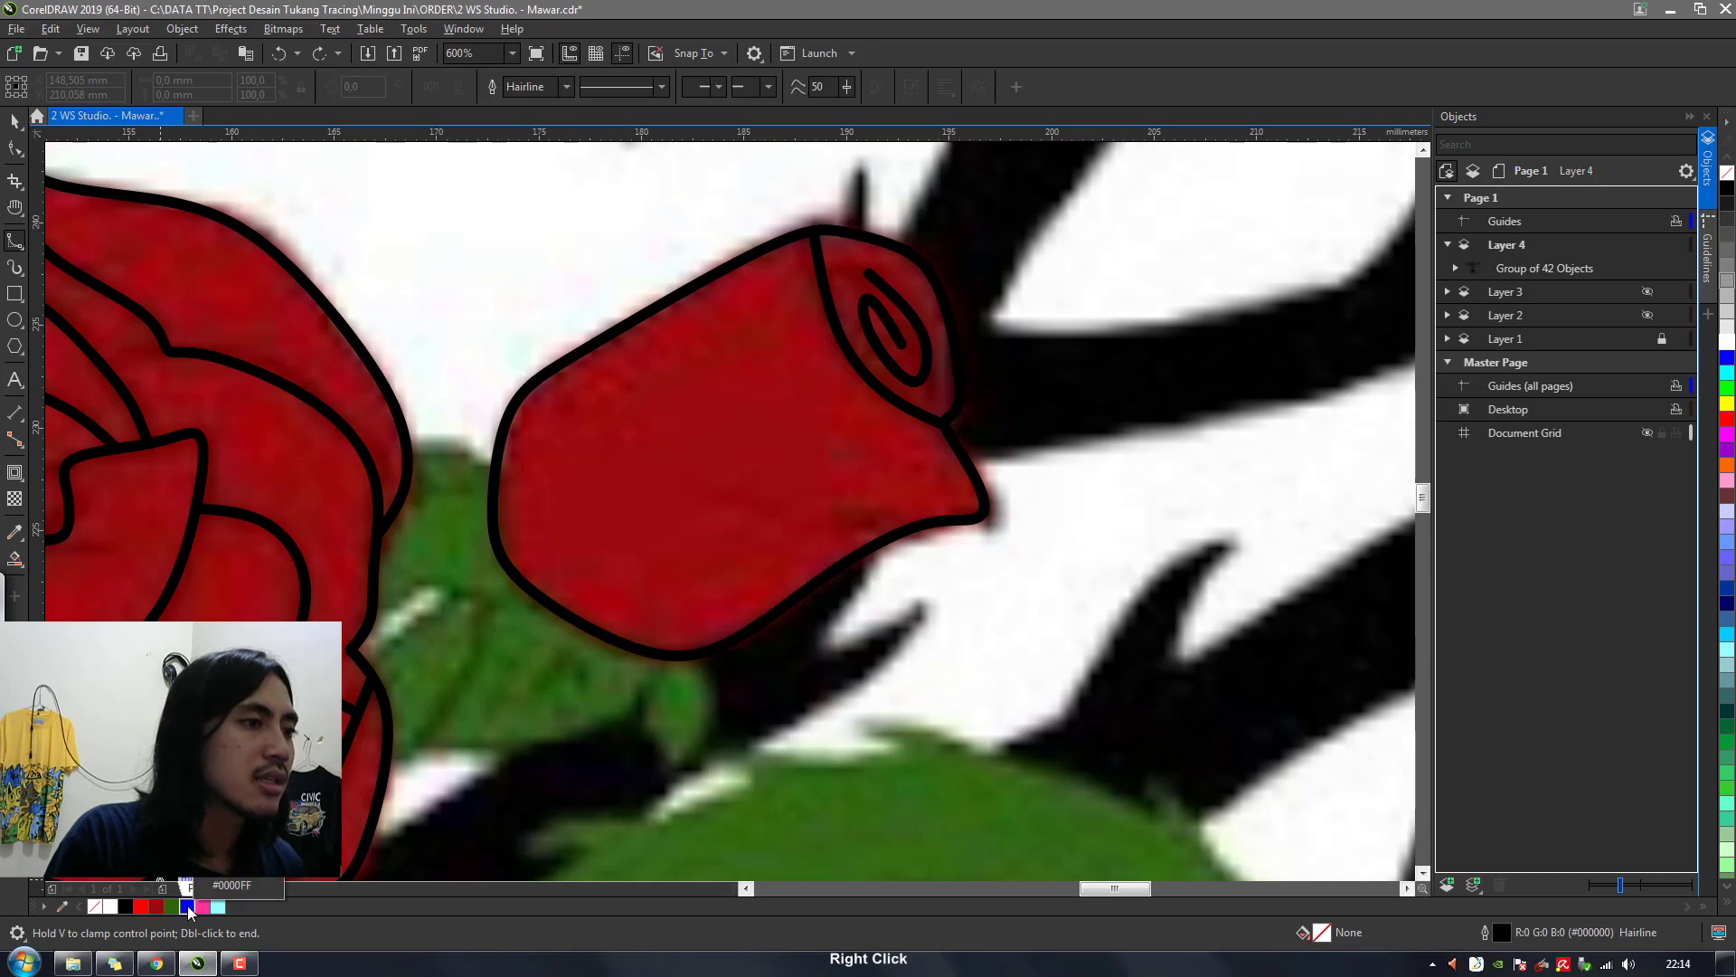
Trace a B-spline from the bud's right notch around the spiral opening and along the upper edge to its left side
{"action": "scroll", "coordinate": [896, 349], "scroll_direction": "up", "scroll_amount": 2}
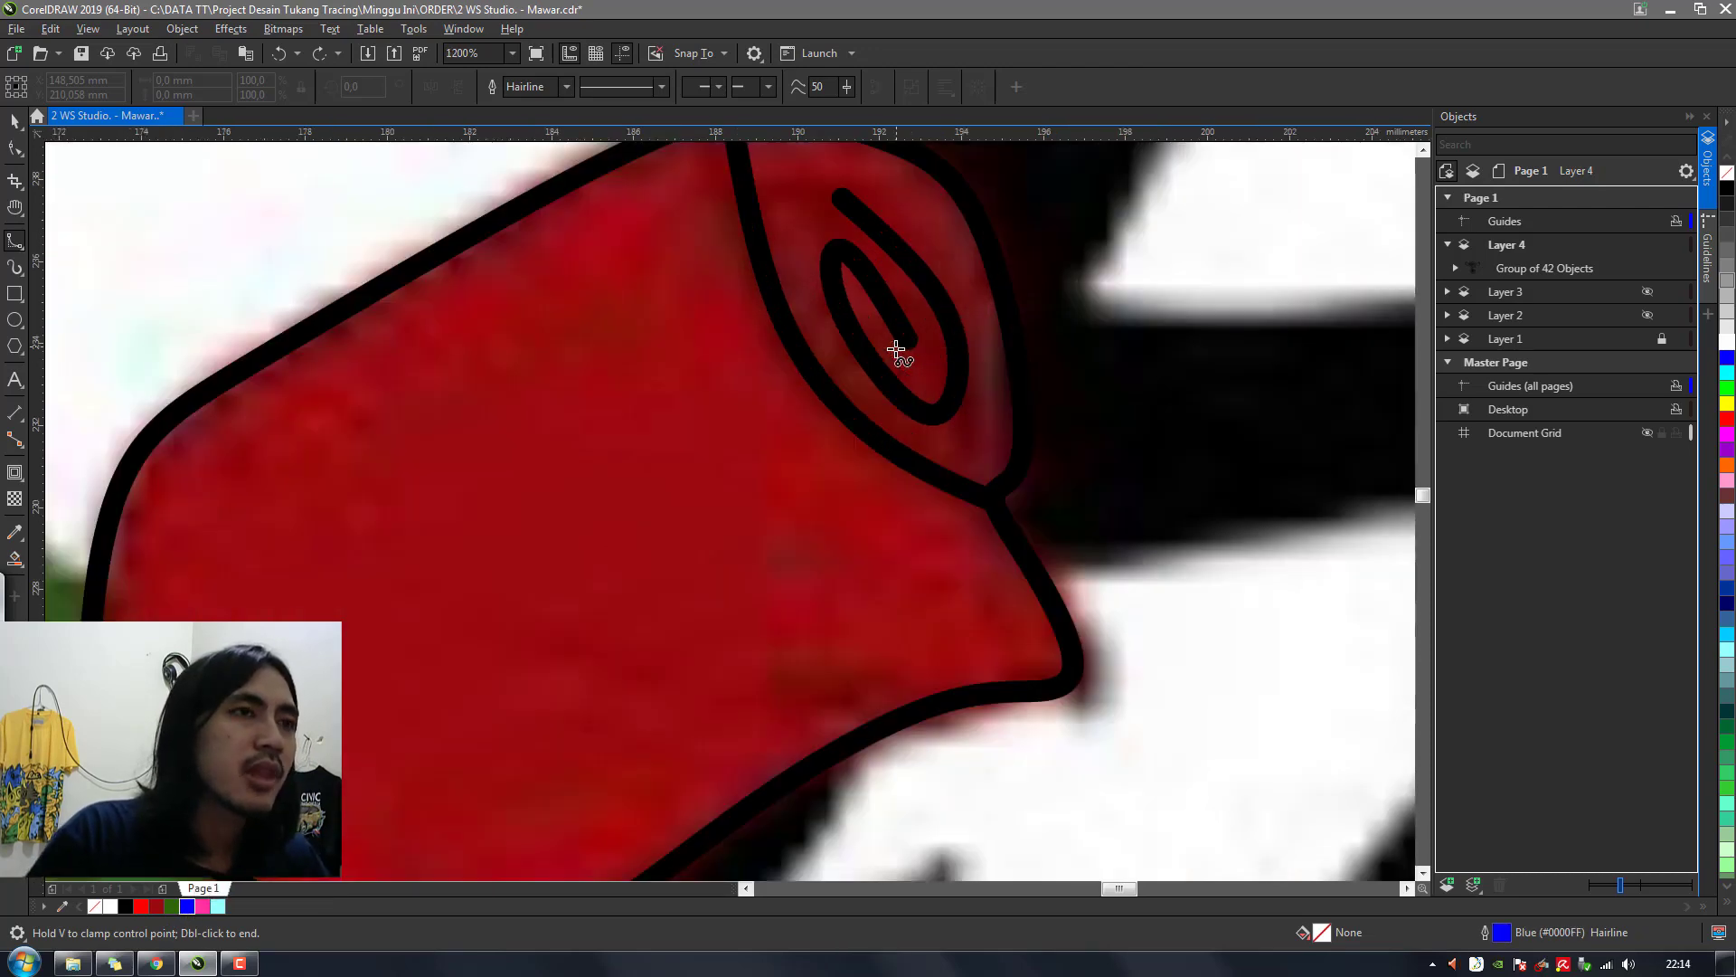
{"action": "left_click", "coordinate": [998, 491]}
{"action": "left_click", "coordinate": [1030, 466]}
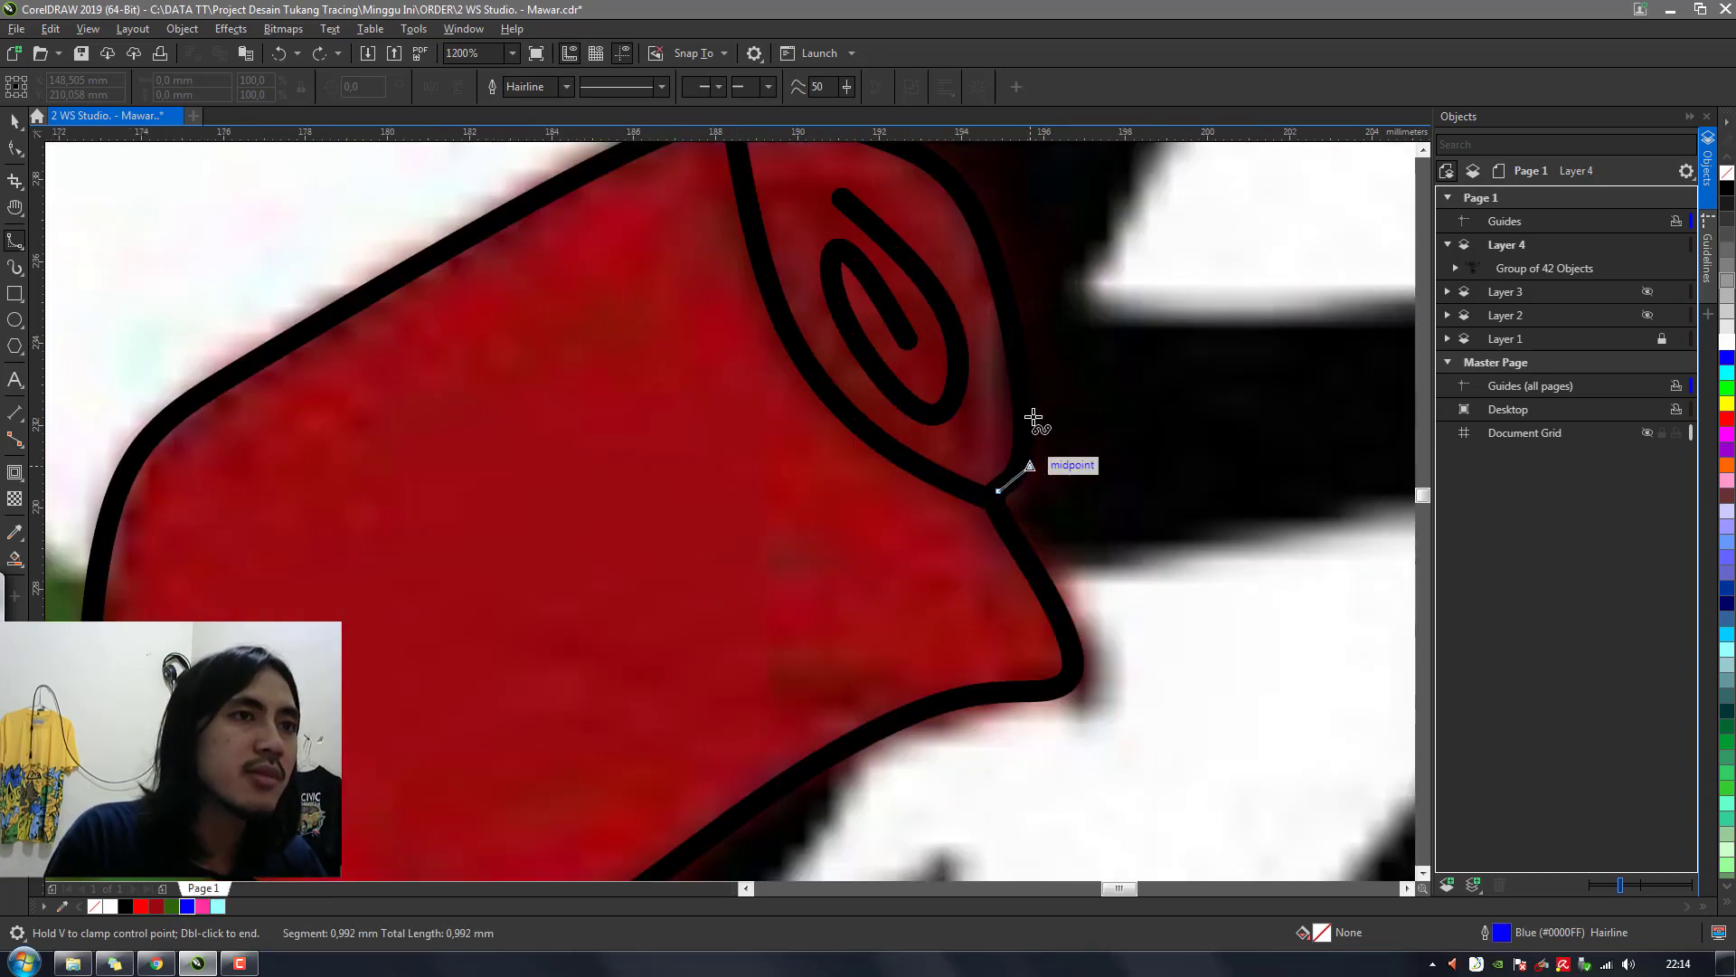
{"action": "left_click", "coordinate": [1006, 348]}
{"action": "left_click", "coordinate": [947, 248]}
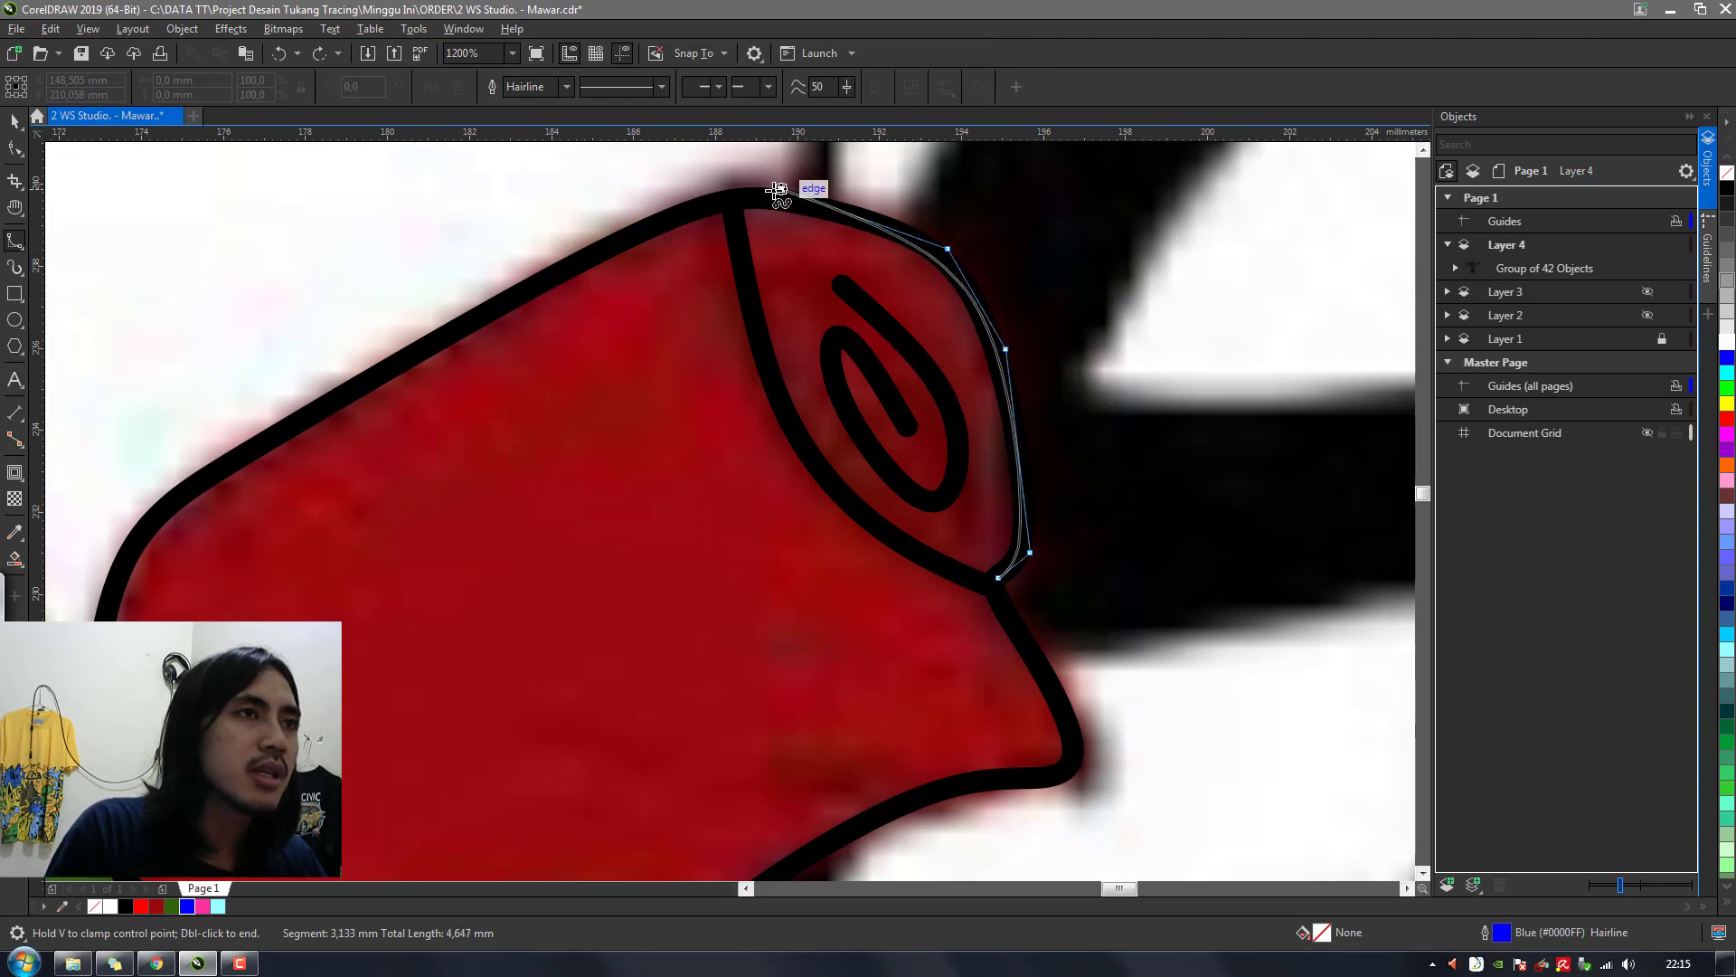
{"action": "left_click", "coordinate": [817, 195]}
{"action": "left_click", "coordinate": [719, 201]}
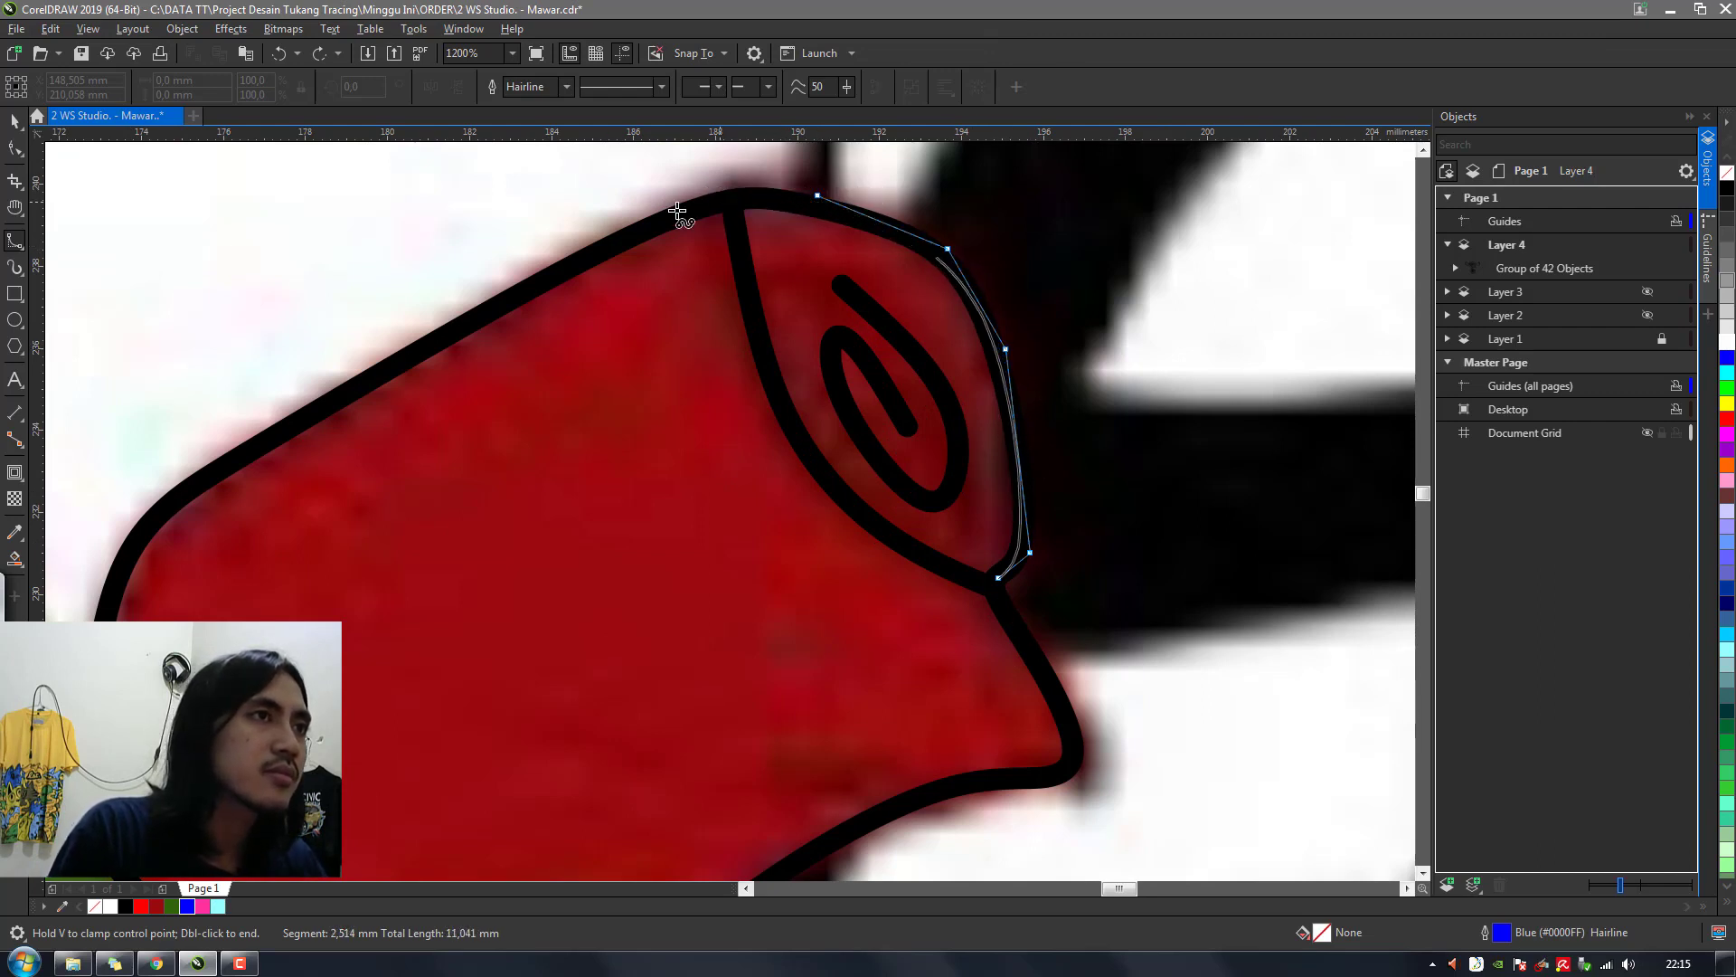
{"action": "left_click", "coordinate": [580, 257]}
{"action": "left_click", "coordinate": [330, 389]}
{"action": "left_click", "coordinate": [145, 512]}
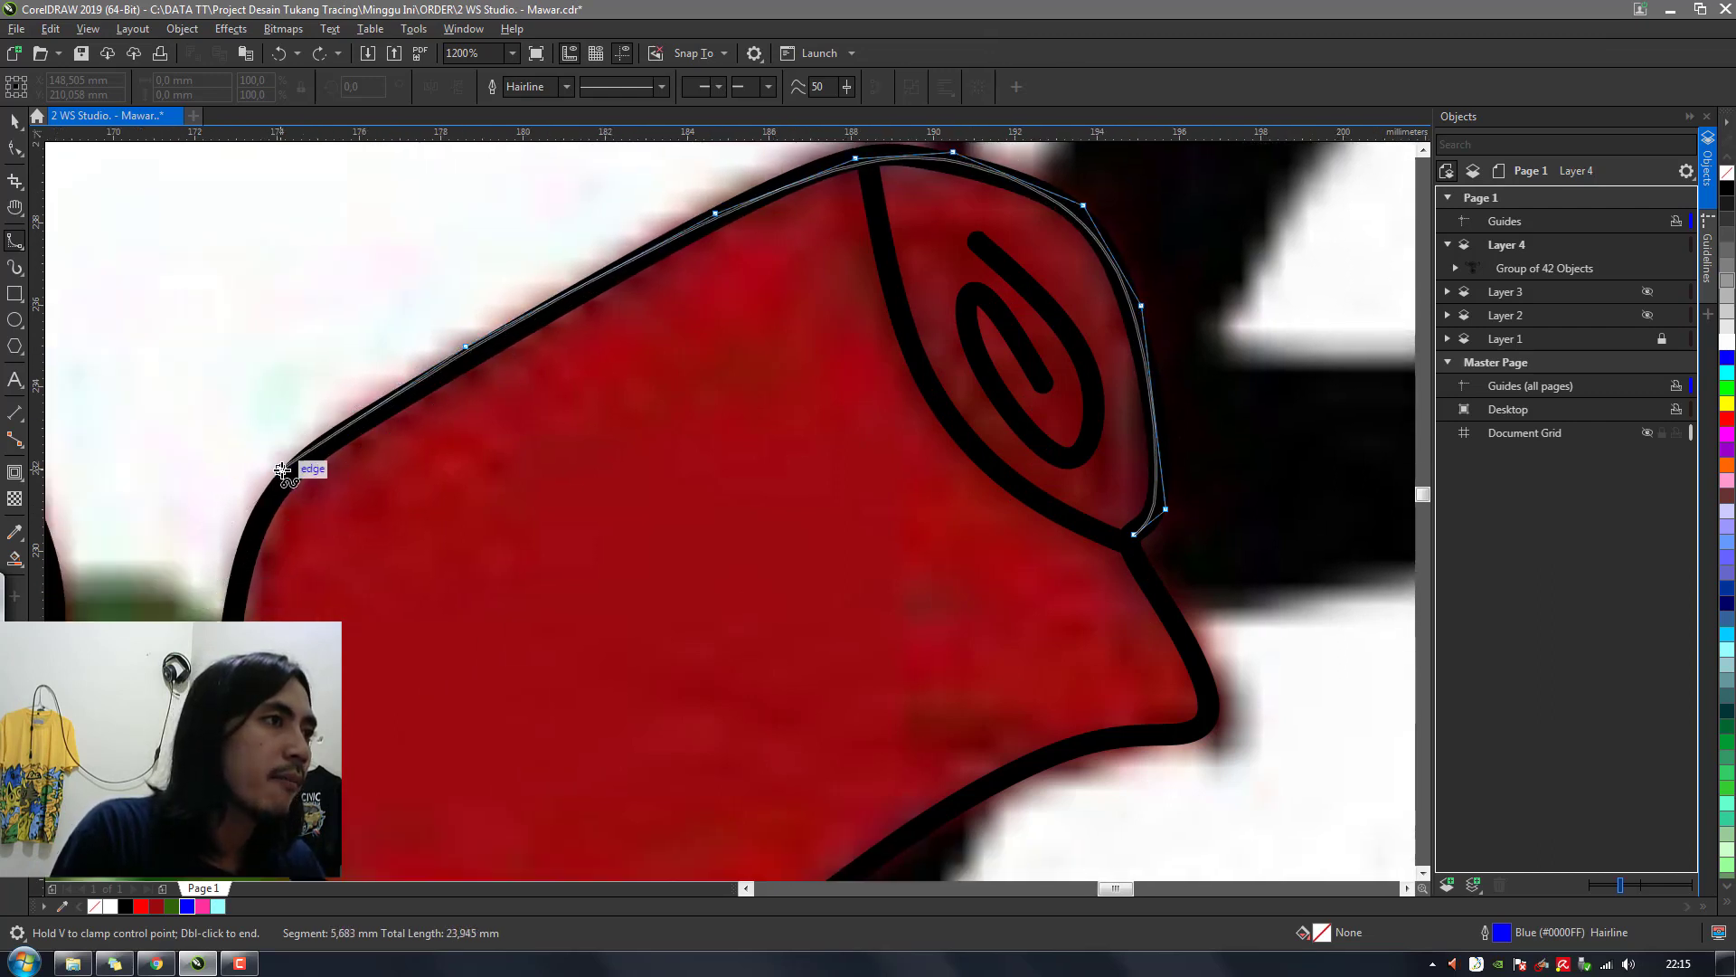
{"action": "left_click", "coordinate": [245, 525]}
{"action": "left_click", "coordinate": [216, 613]}
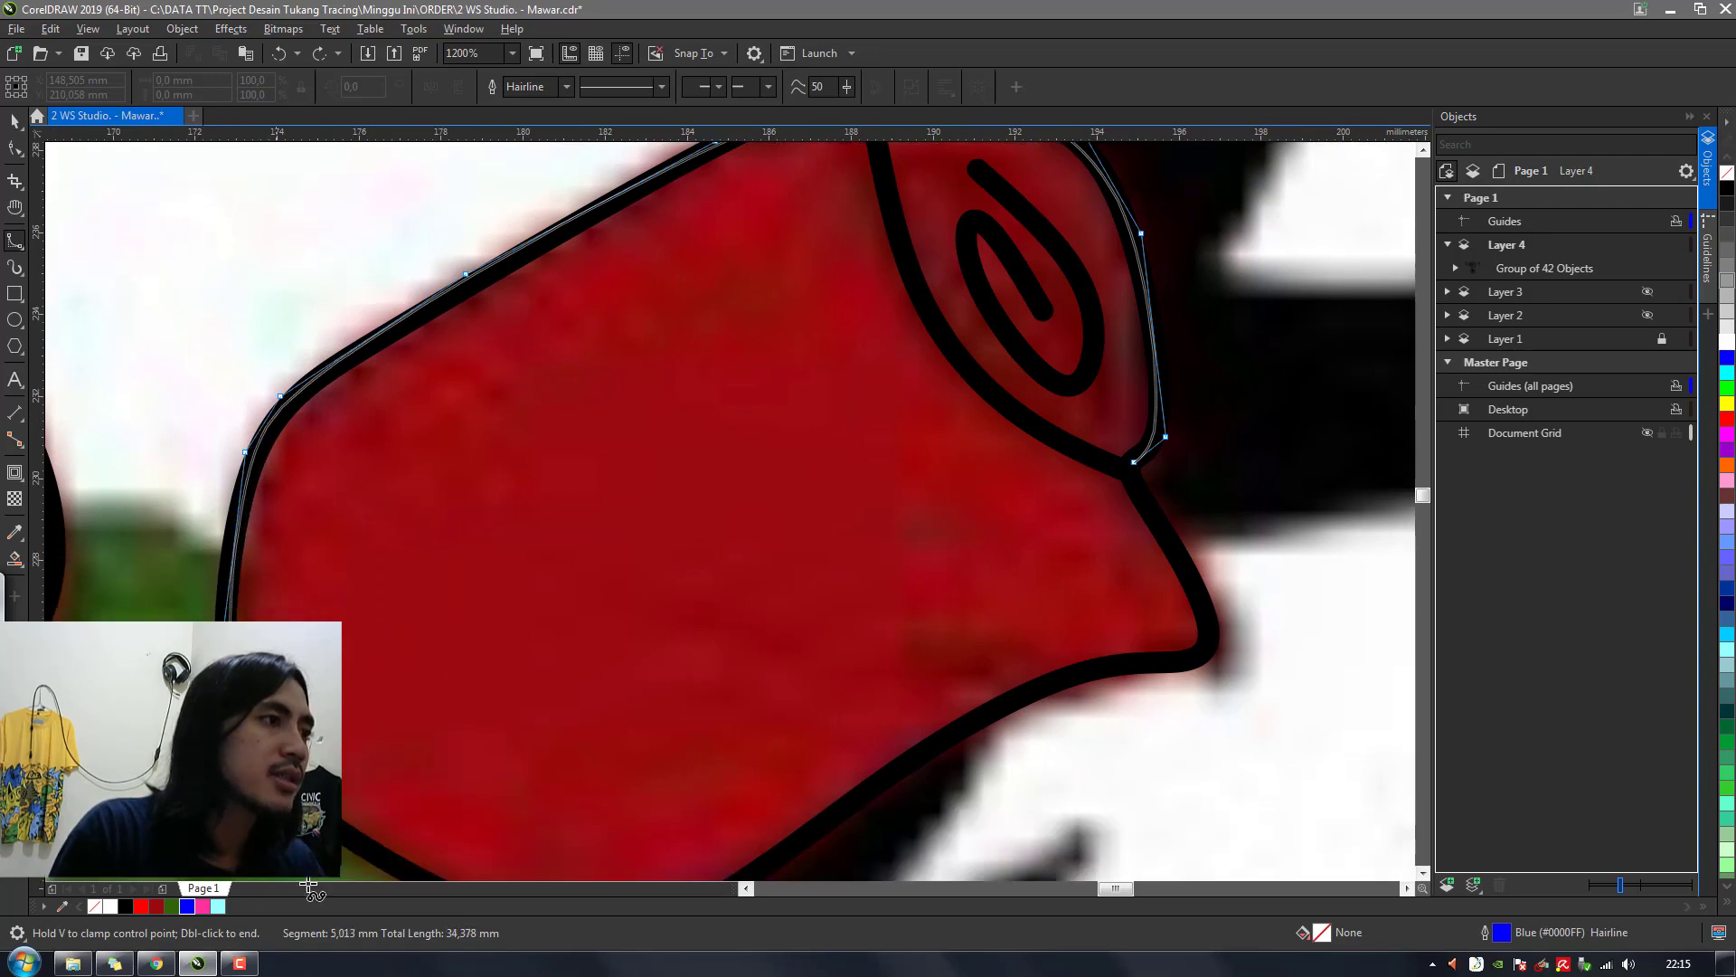
Continue the B-spline along the bud's lower edge and pointed right tip, closing it at its starting point
{"action": "left_click", "coordinate": [422, 812]}
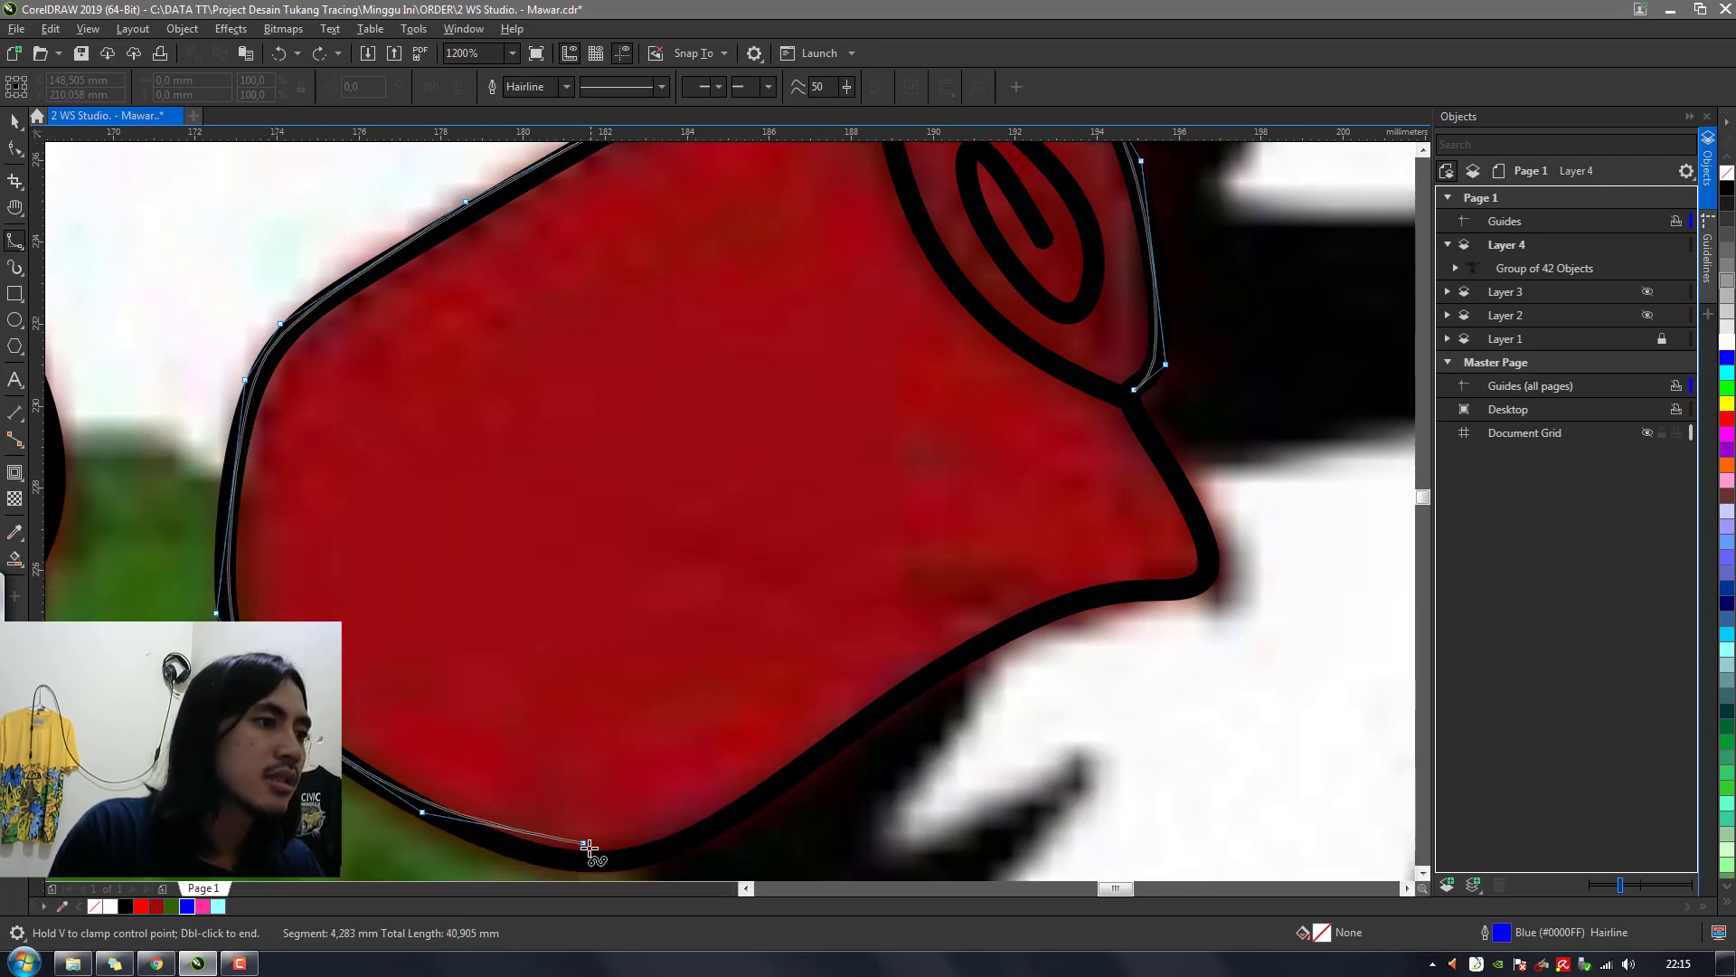
{"action": "left_click", "coordinate": [585, 842]}
{"action": "left_click", "coordinate": [672, 819]}
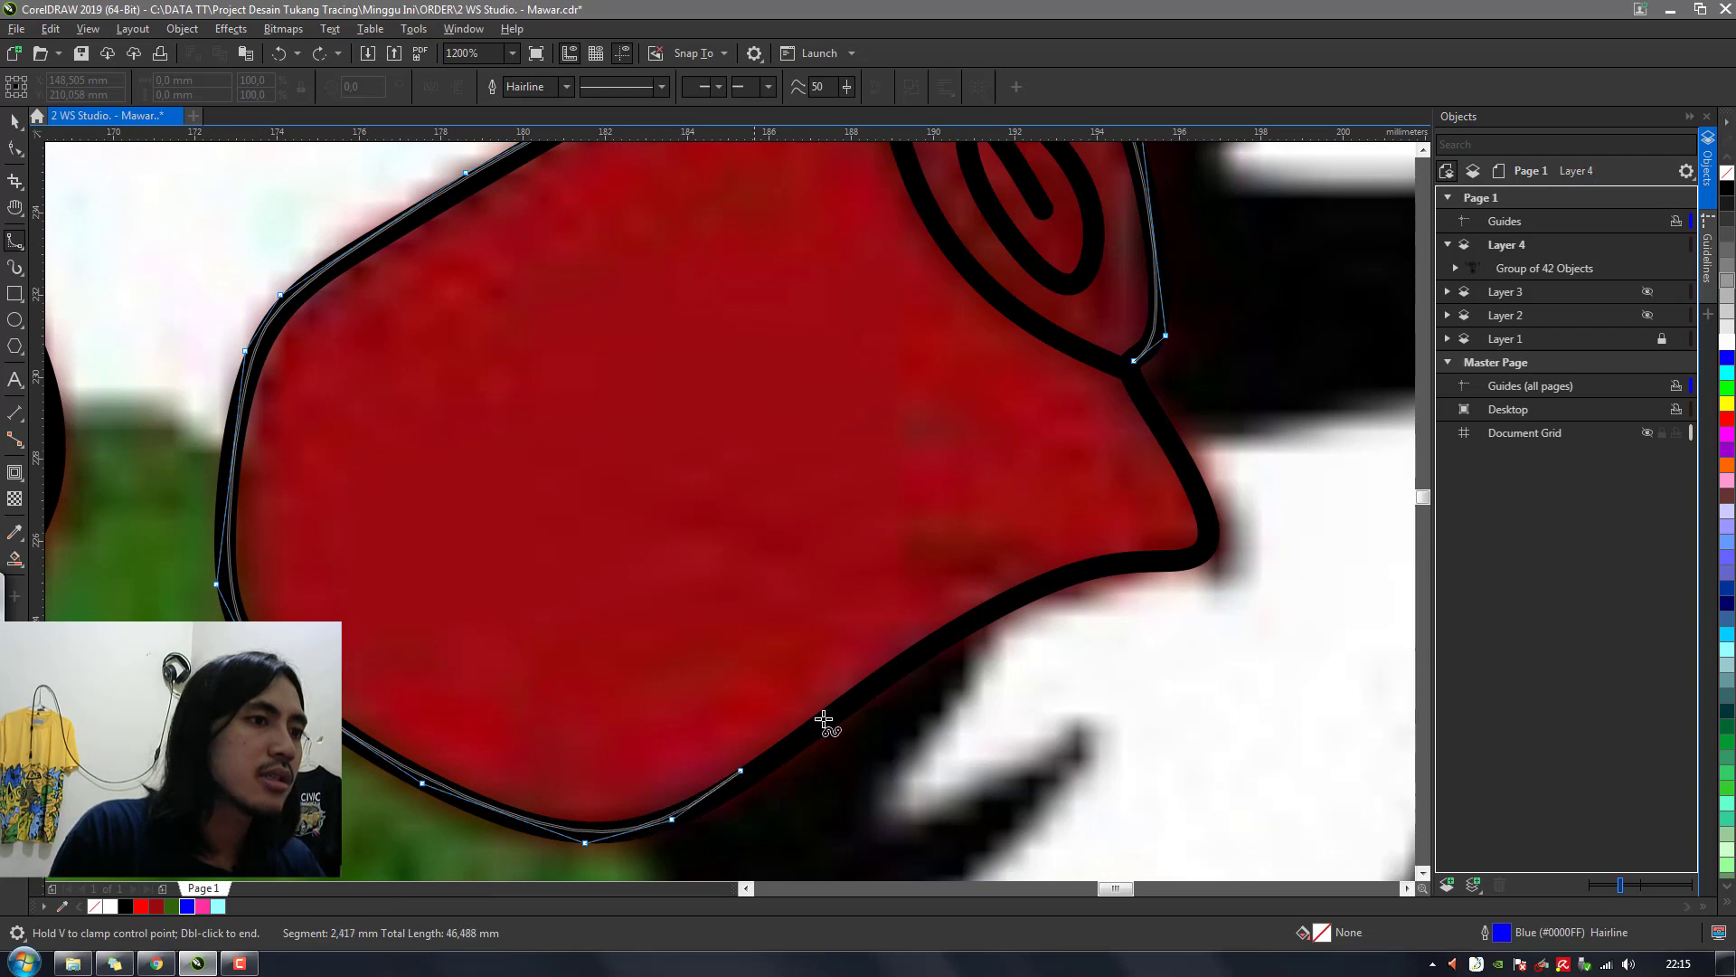
{"action": "left_click", "coordinate": [866, 704]}
{"action": "left_click", "coordinate": [985, 601]}
{"action": "left_click", "coordinate": [1140, 559]}
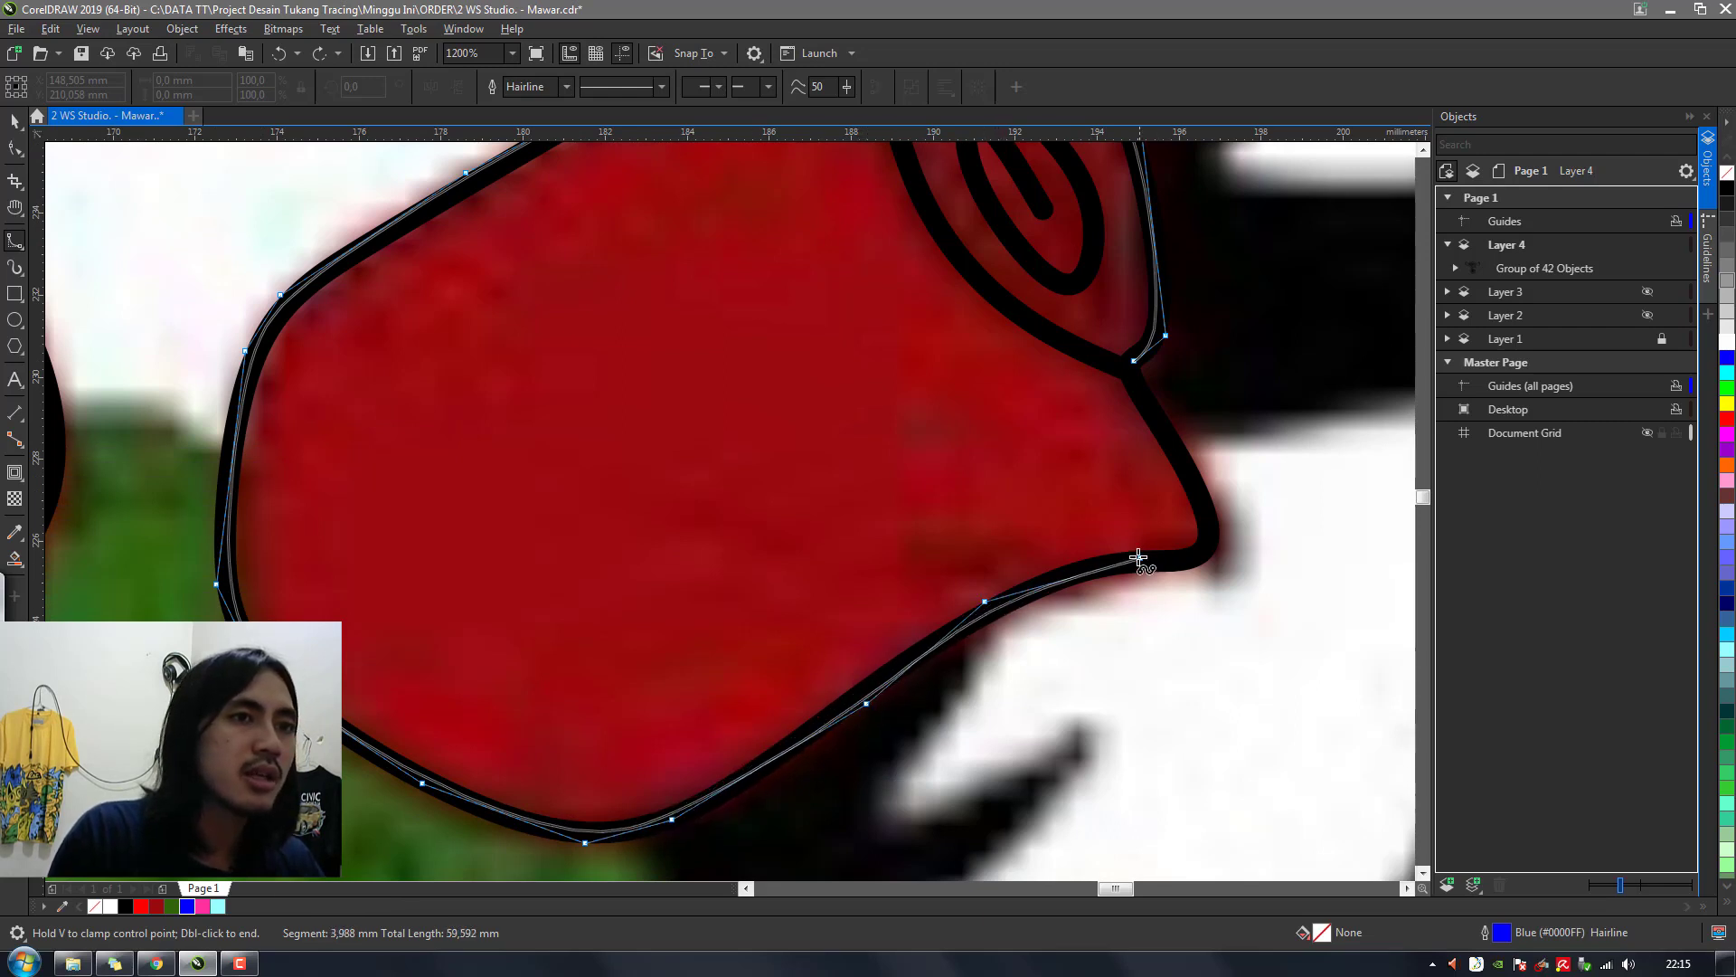
{"action": "left_click", "coordinate": [1210, 557]}
{"action": "left_click", "coordinate": [1208, 522]}
{"action": "left_click", "coordinate": [1164, 411]}
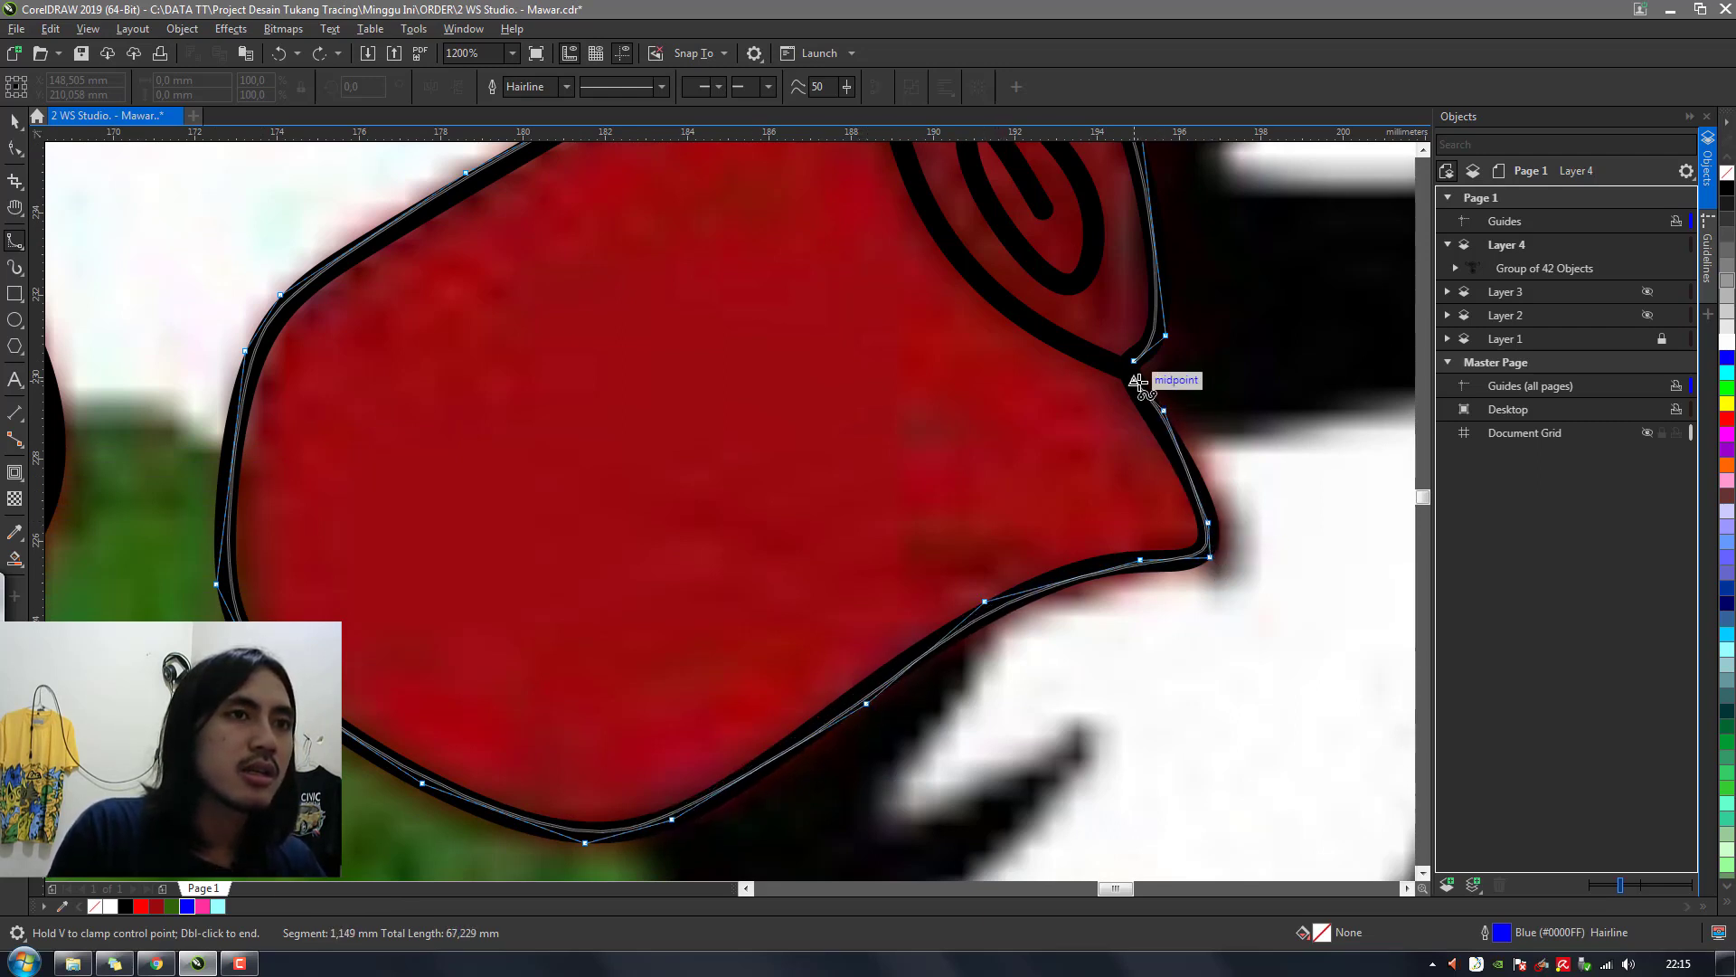
{"action": "left_click", "coordinate": [1137, 361]}
{"action": "key", "text": "space"}
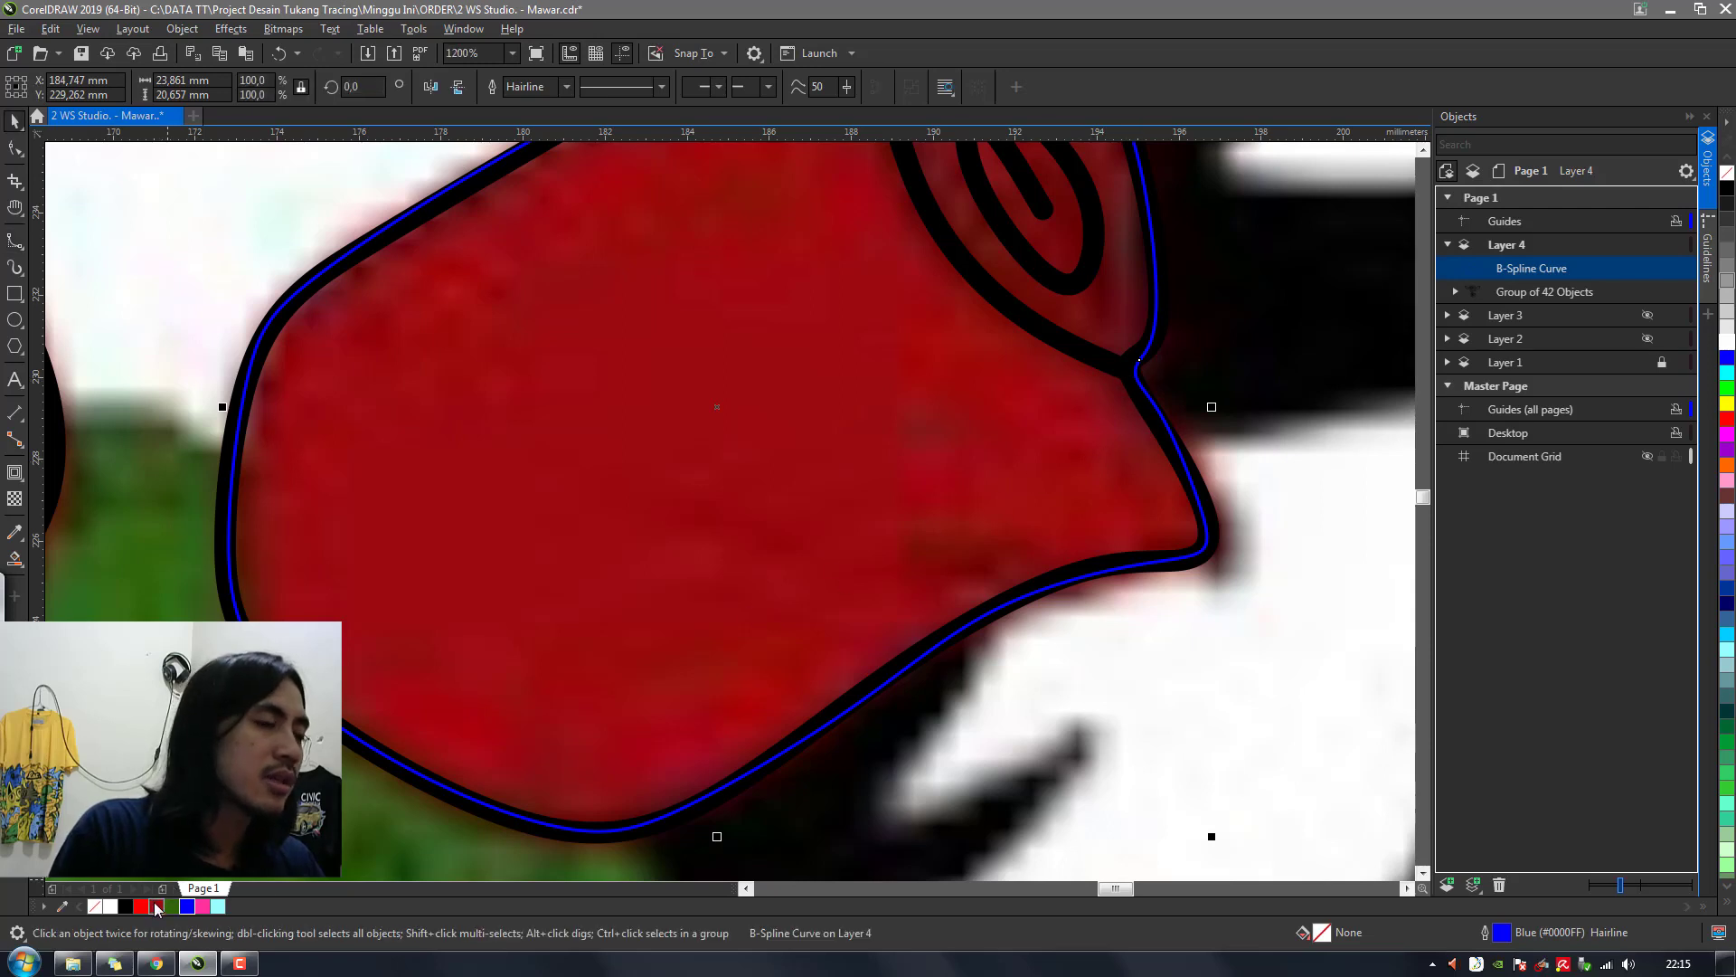
Fill the closed bud shape with dark red #9A090E and move it back one, behind the black linework
{"action": "right_click", "coordinate": [877, 403]}
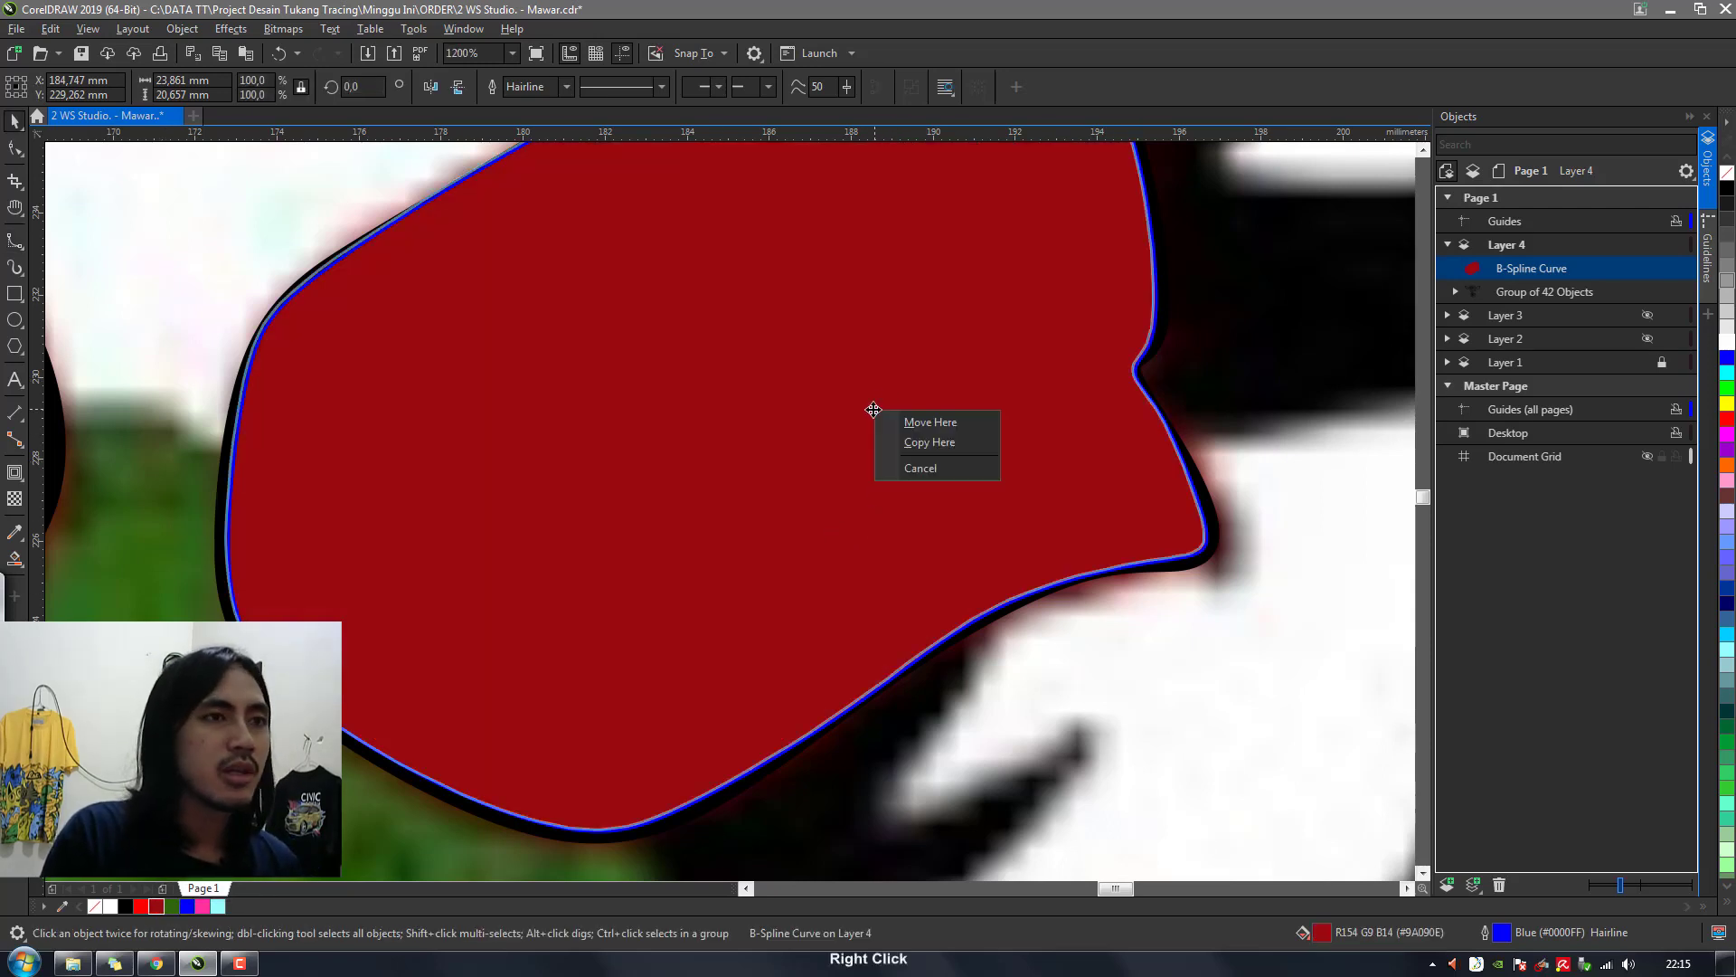
{"action": "key", "text": "Escape"}
{"action": "right_click", "coordinate": [840, 469]}
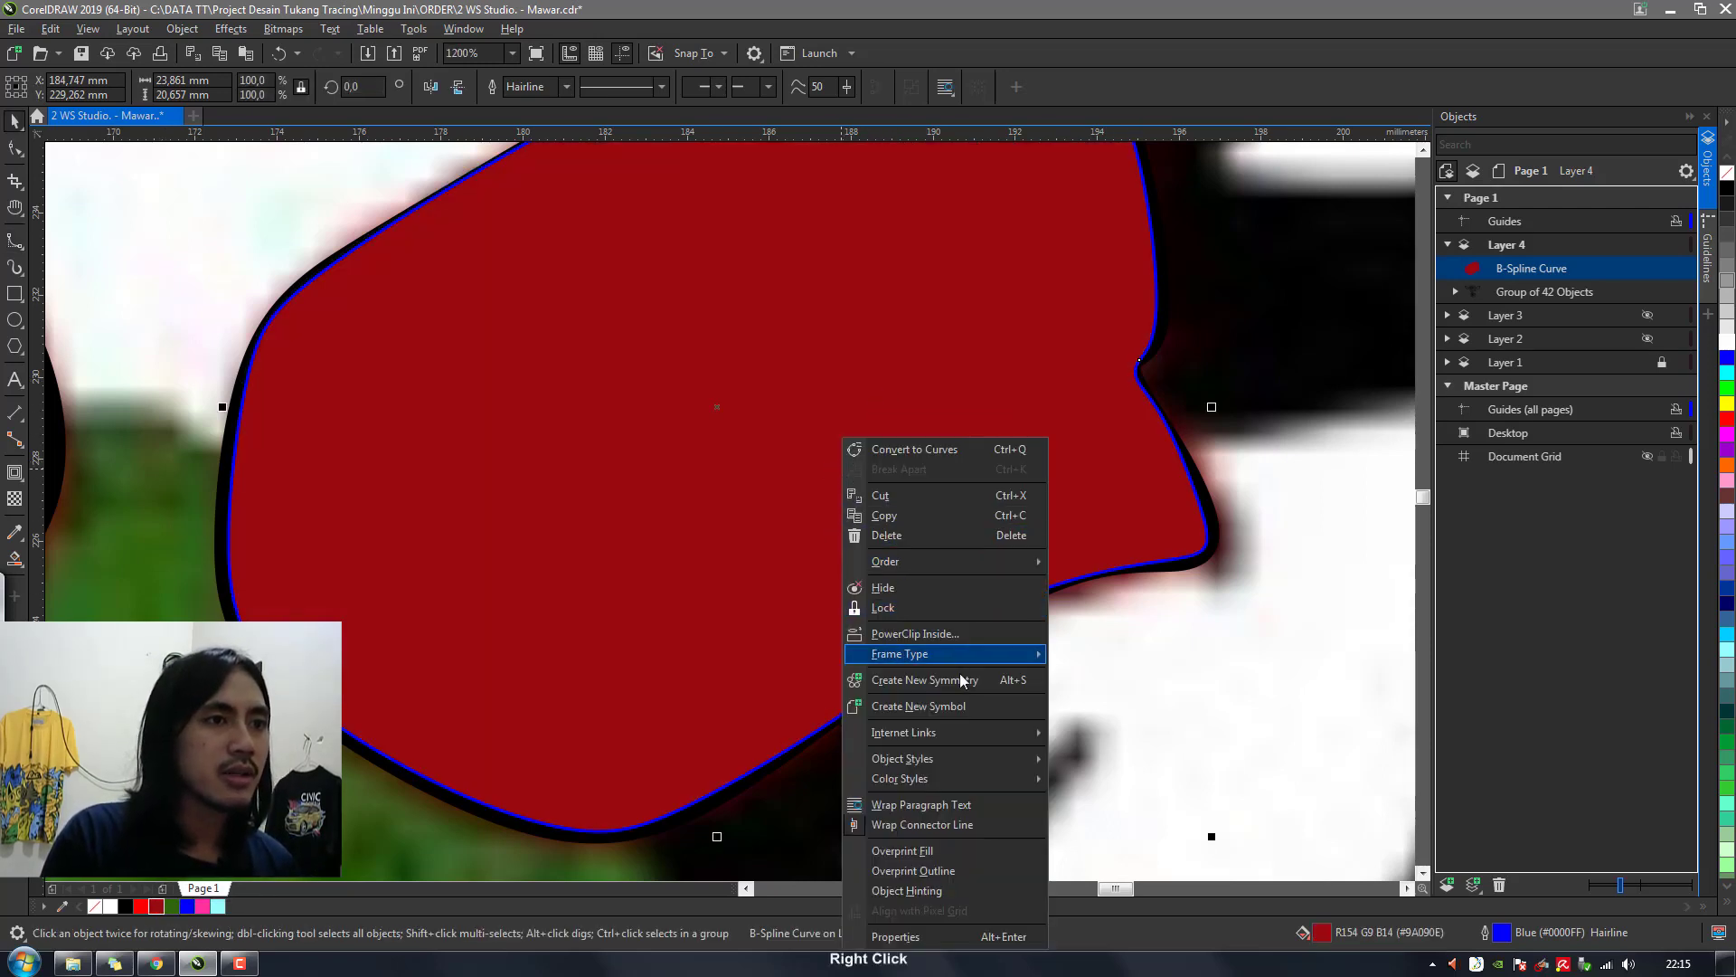
{"action": "mouse_move", "coordinate": [974, 564]}
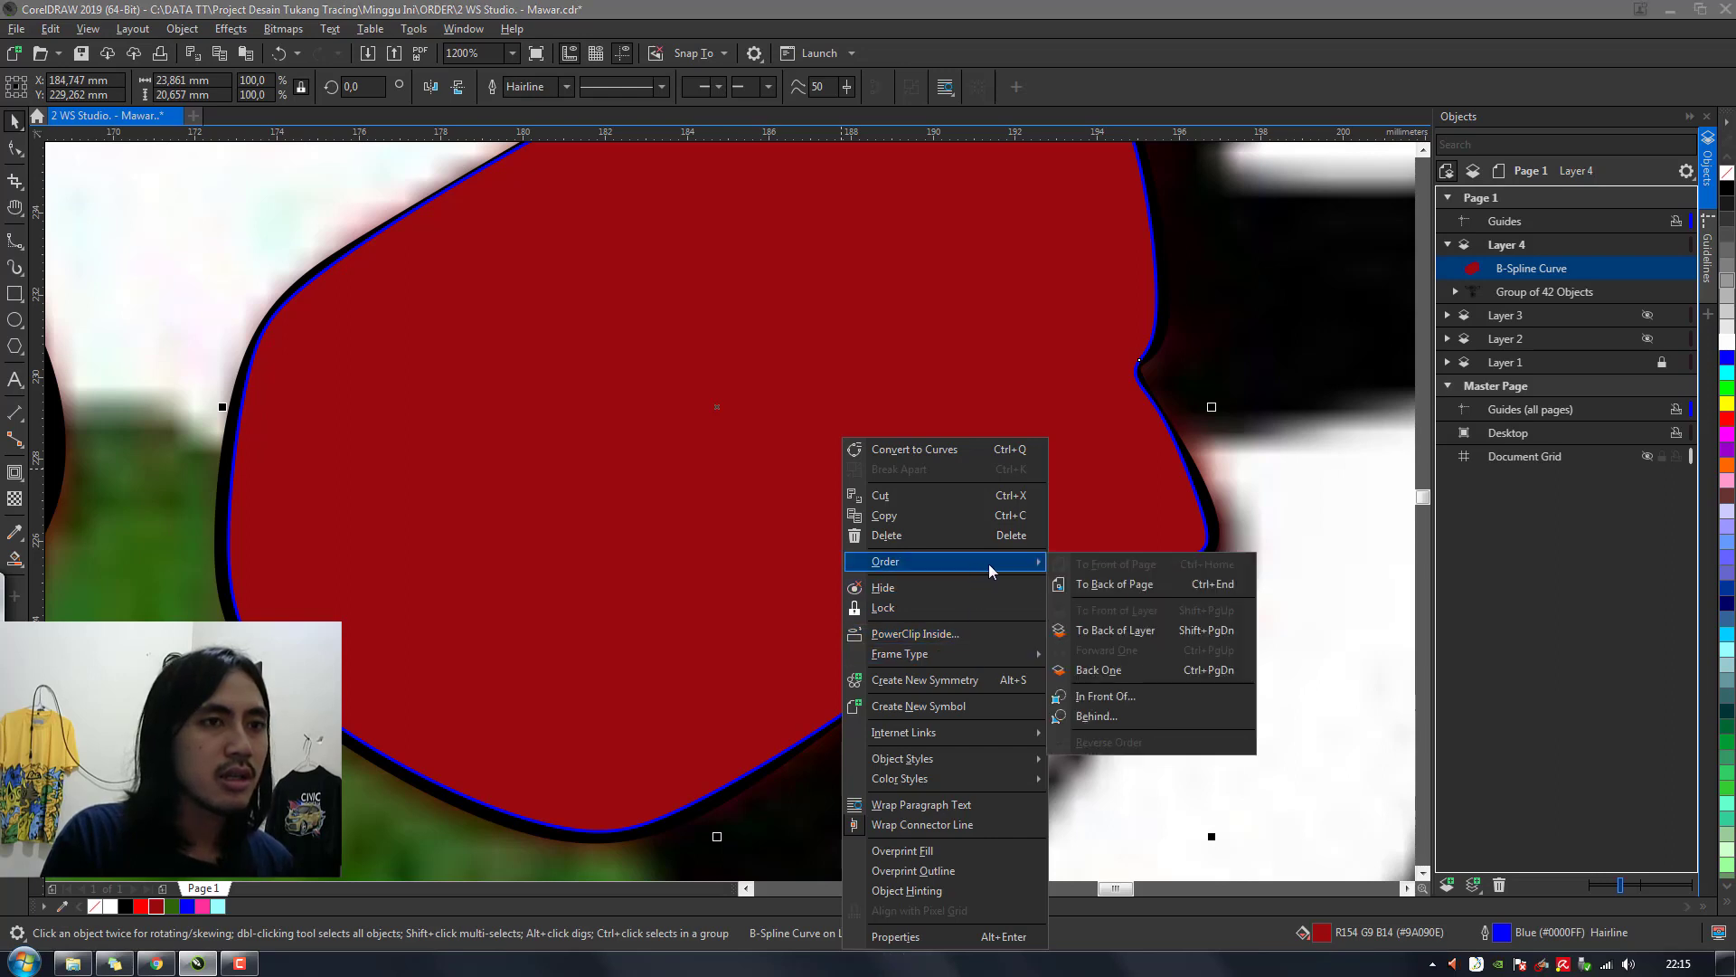
{"action": "left_click", "coordinate": [1094, 670]}
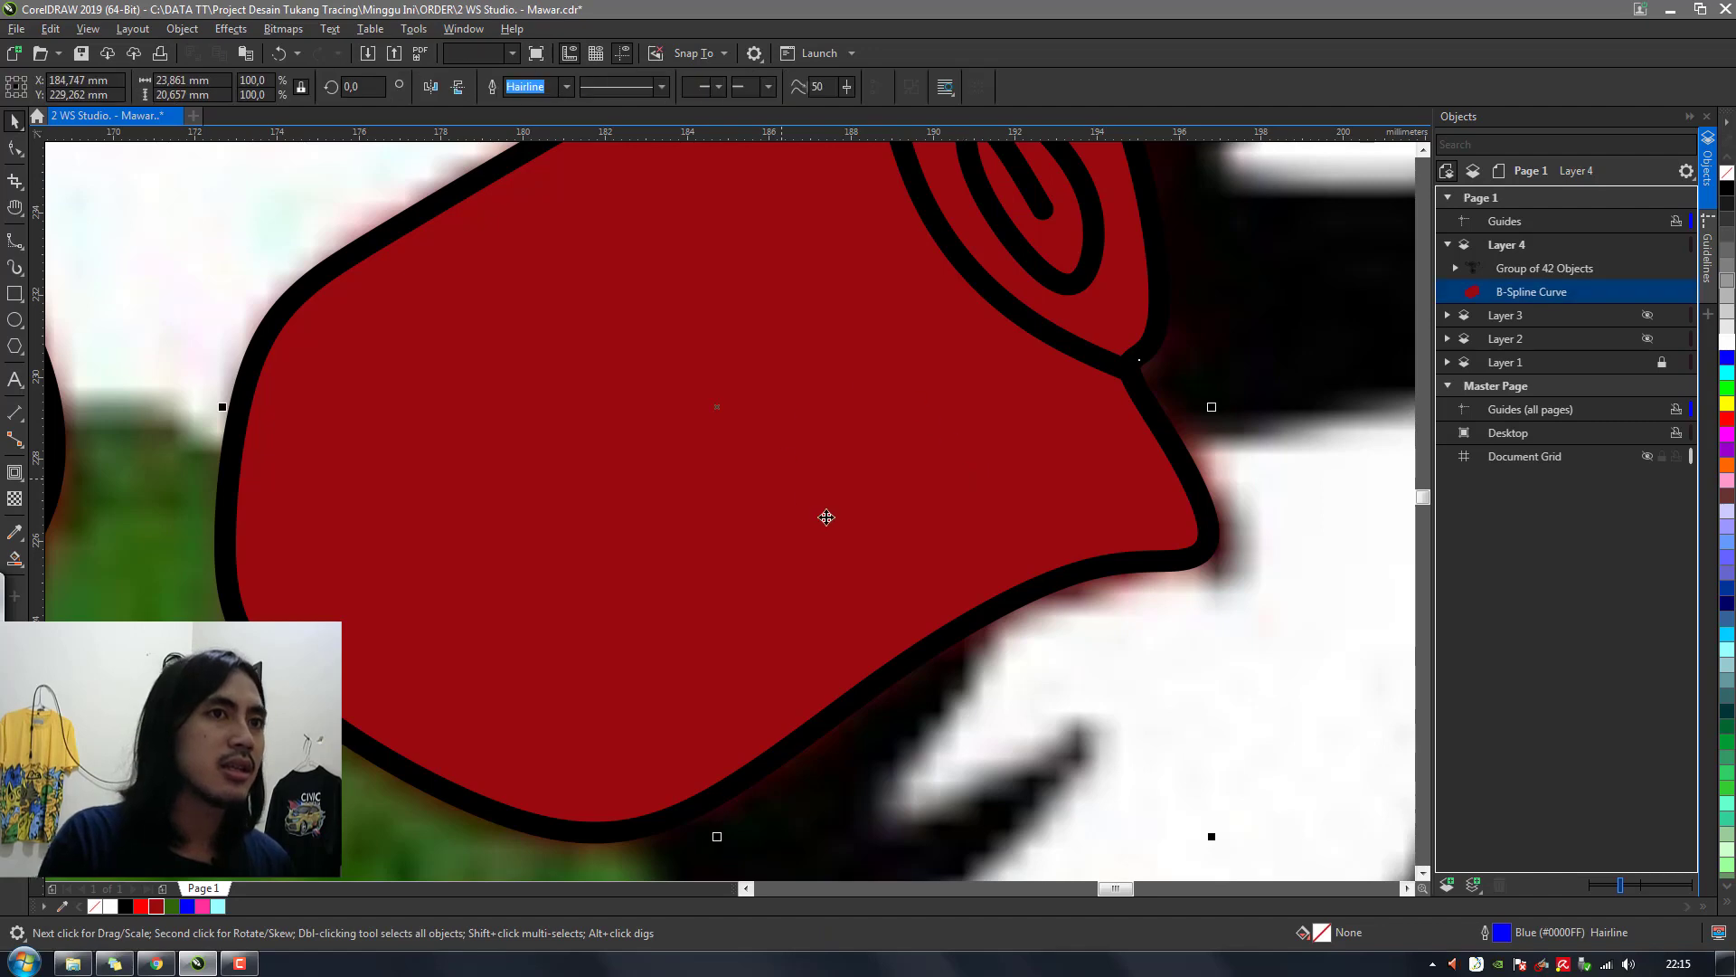
Remove the outline from the dark red bud shape and deselect it
{"action": "right_click", "coordinate": [98, 906]}
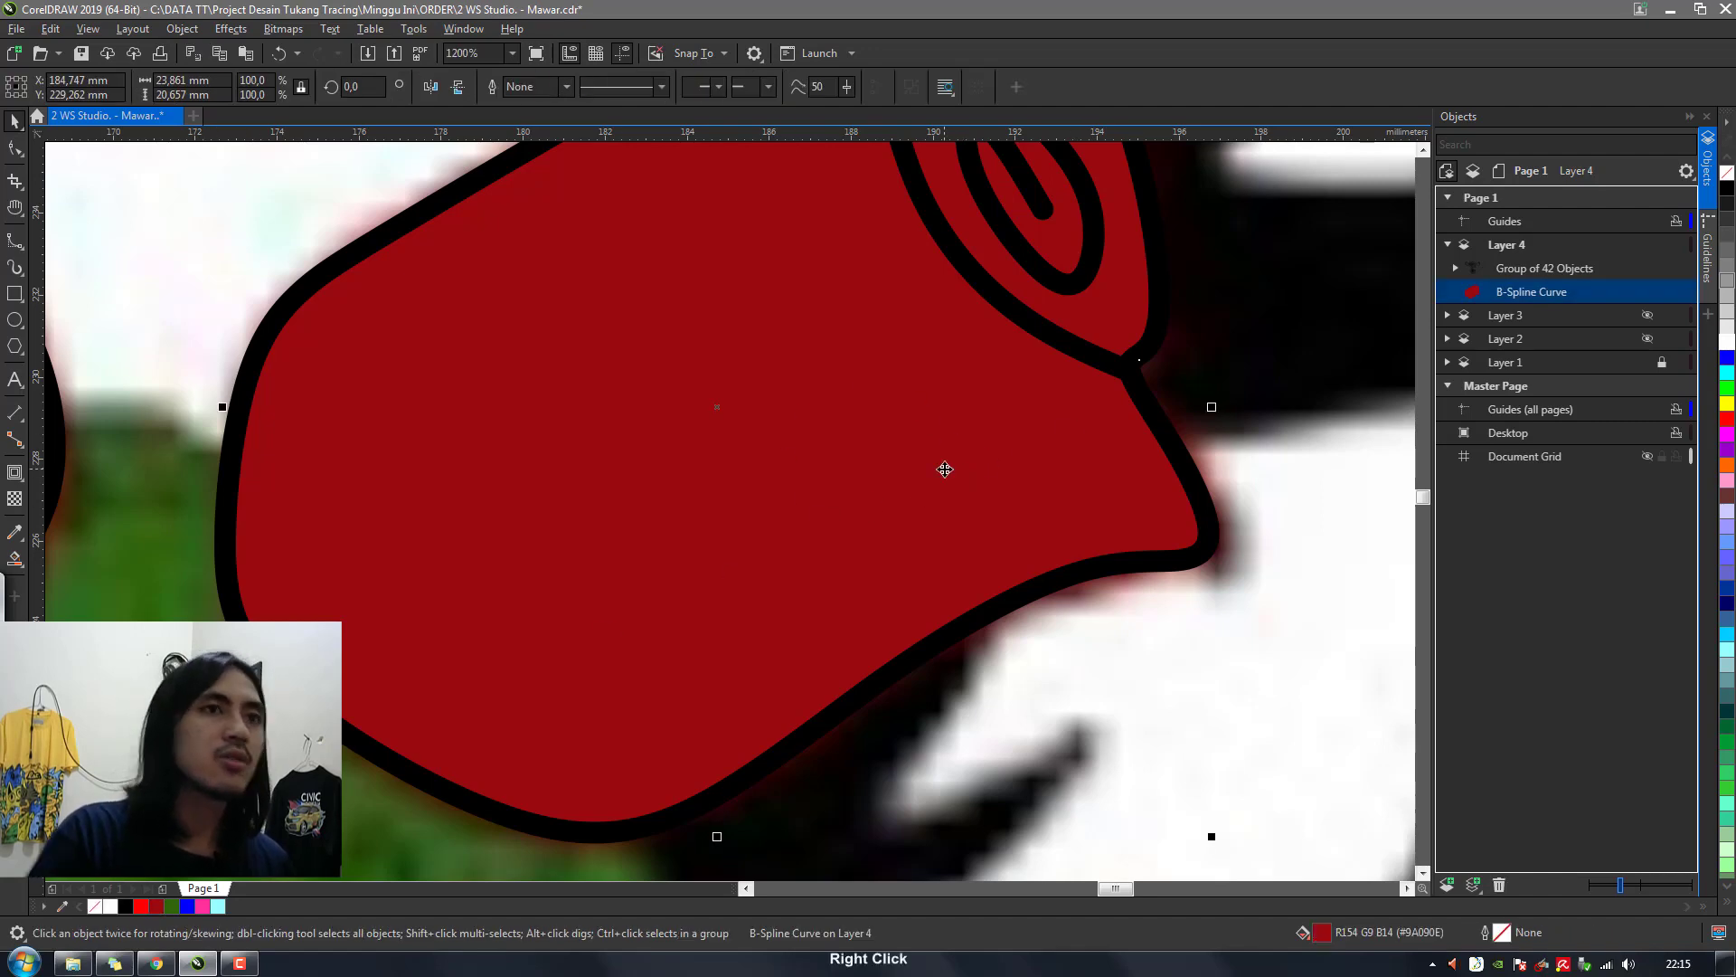
{"action": "scroll", "coordinate": [945, 470], "scroll_direction": "down", "scroll_amount": 4}
{"action": "key", "text": "Escape"}
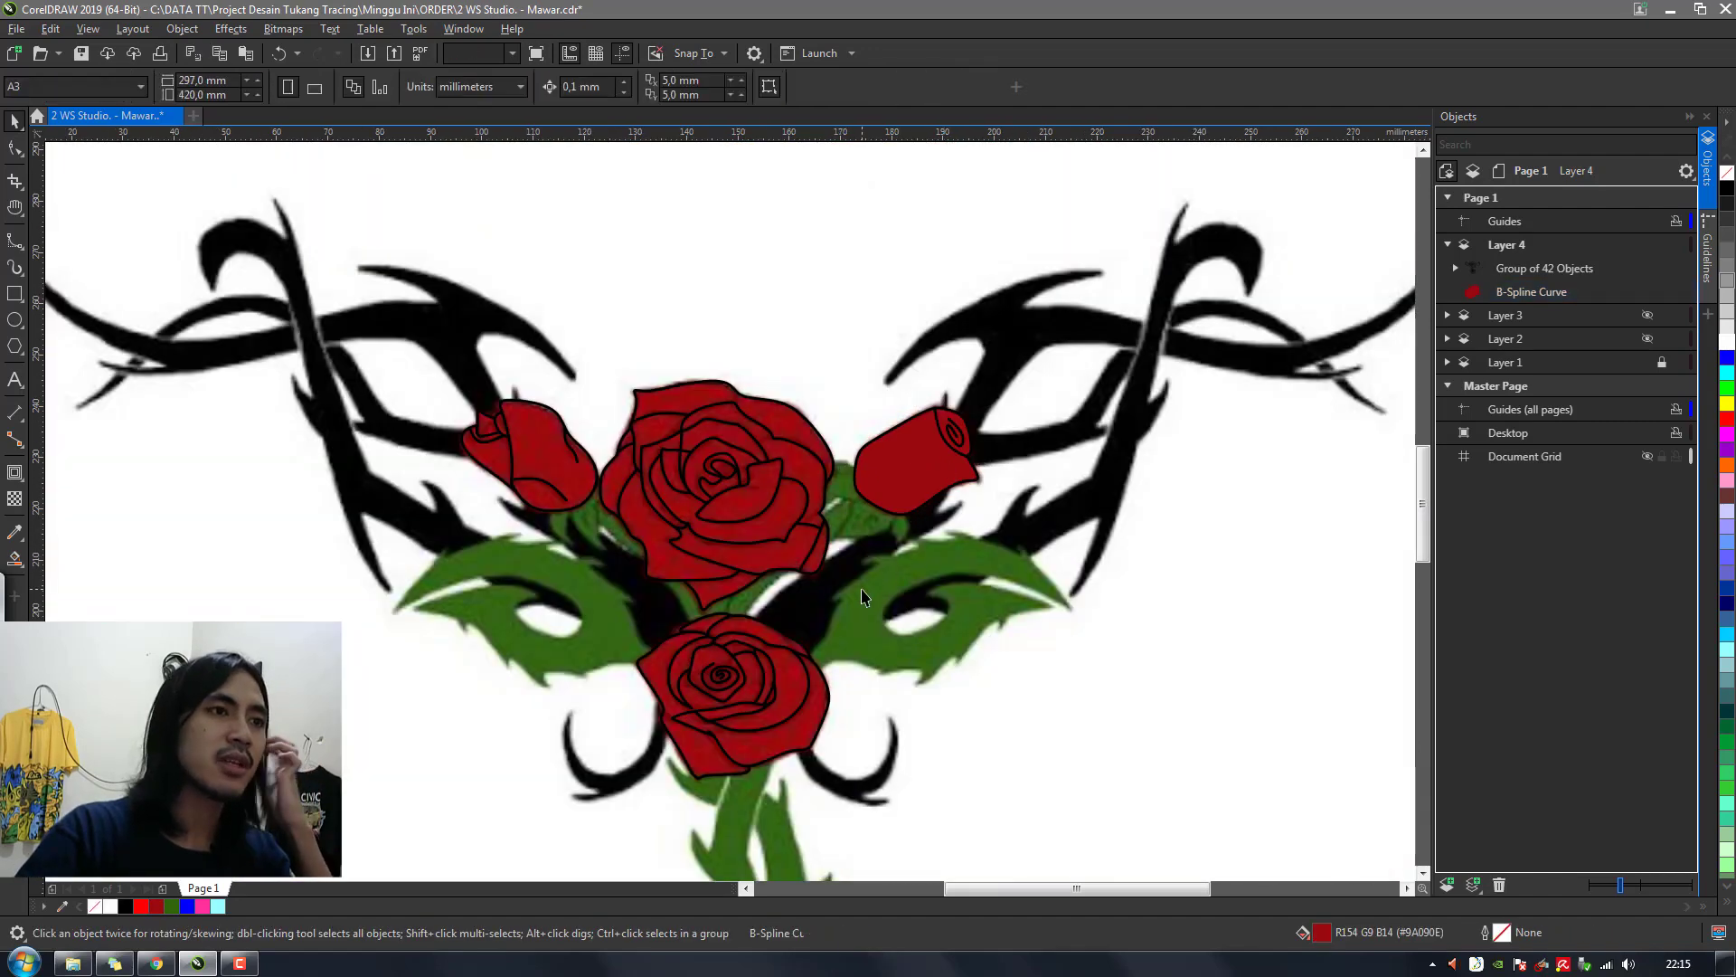
Use Smart Fill with hot pink on the central rose's outer upper, left and lower-left petals and the adjoining inner petals
{"action": "left_click", "coordinate": [19, 563]}
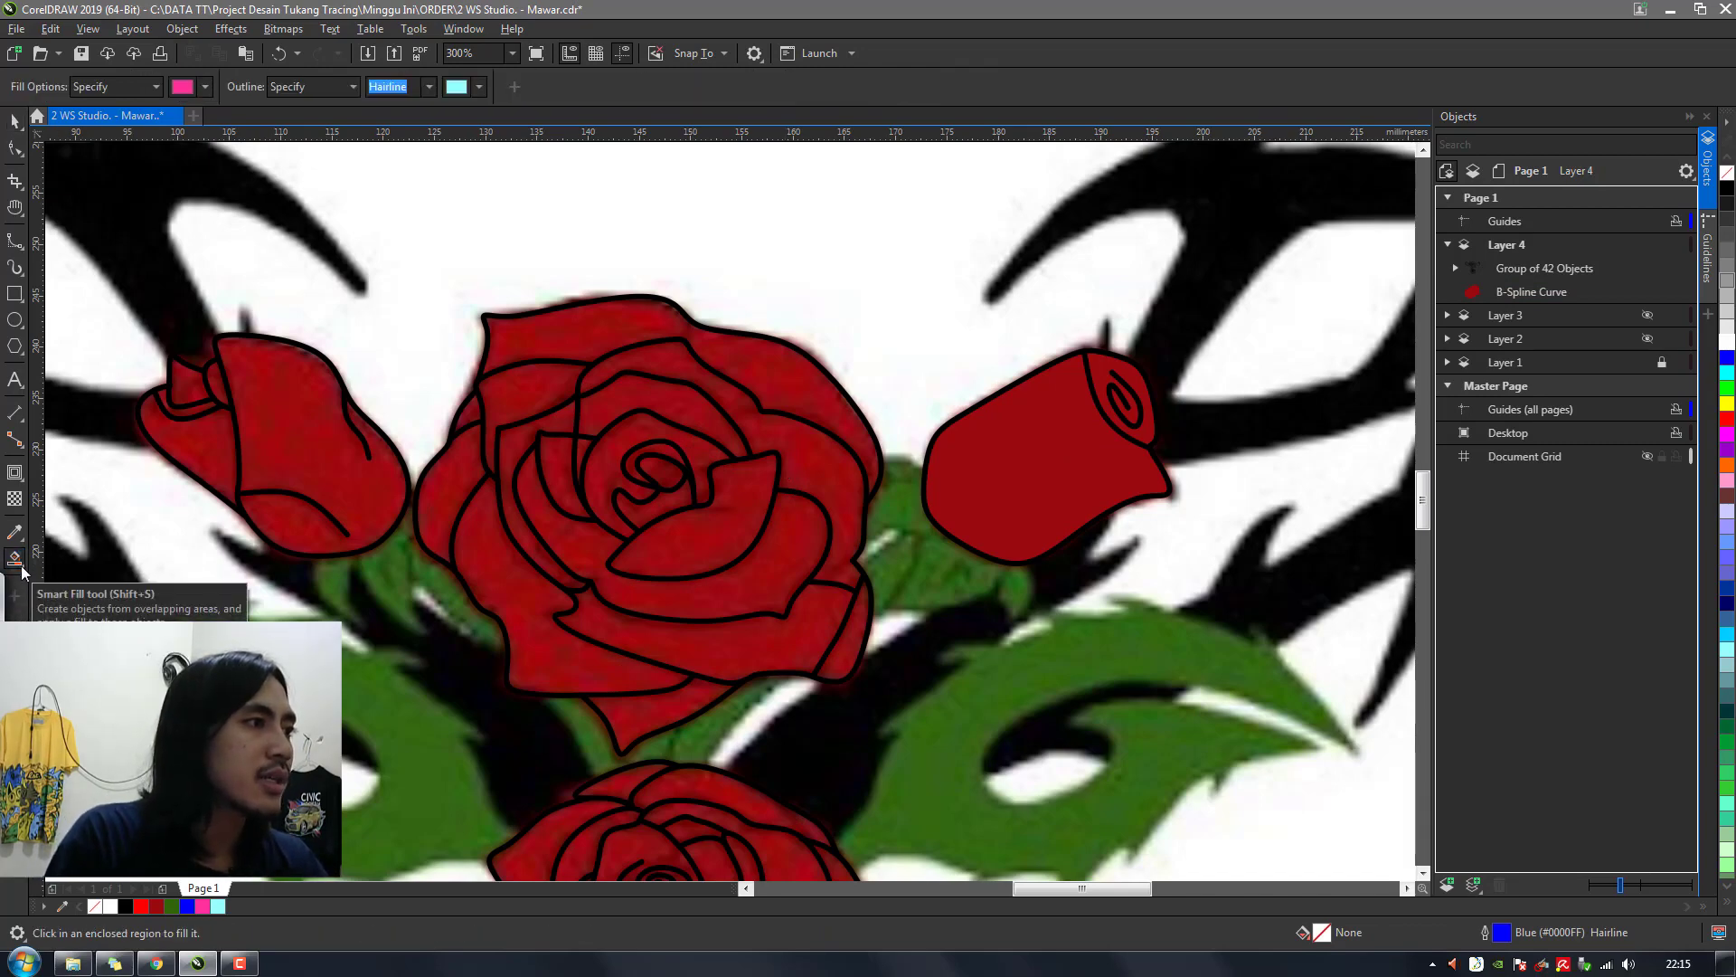
{"action": "left_click", "coordinate": [586, 327]}
{"action": "left_click", "coordinate": [517, 383]}
{"action": "left_click", "coordinate": [465, 407]}
{"action": "left_click", "coordinate": [441, 506]}
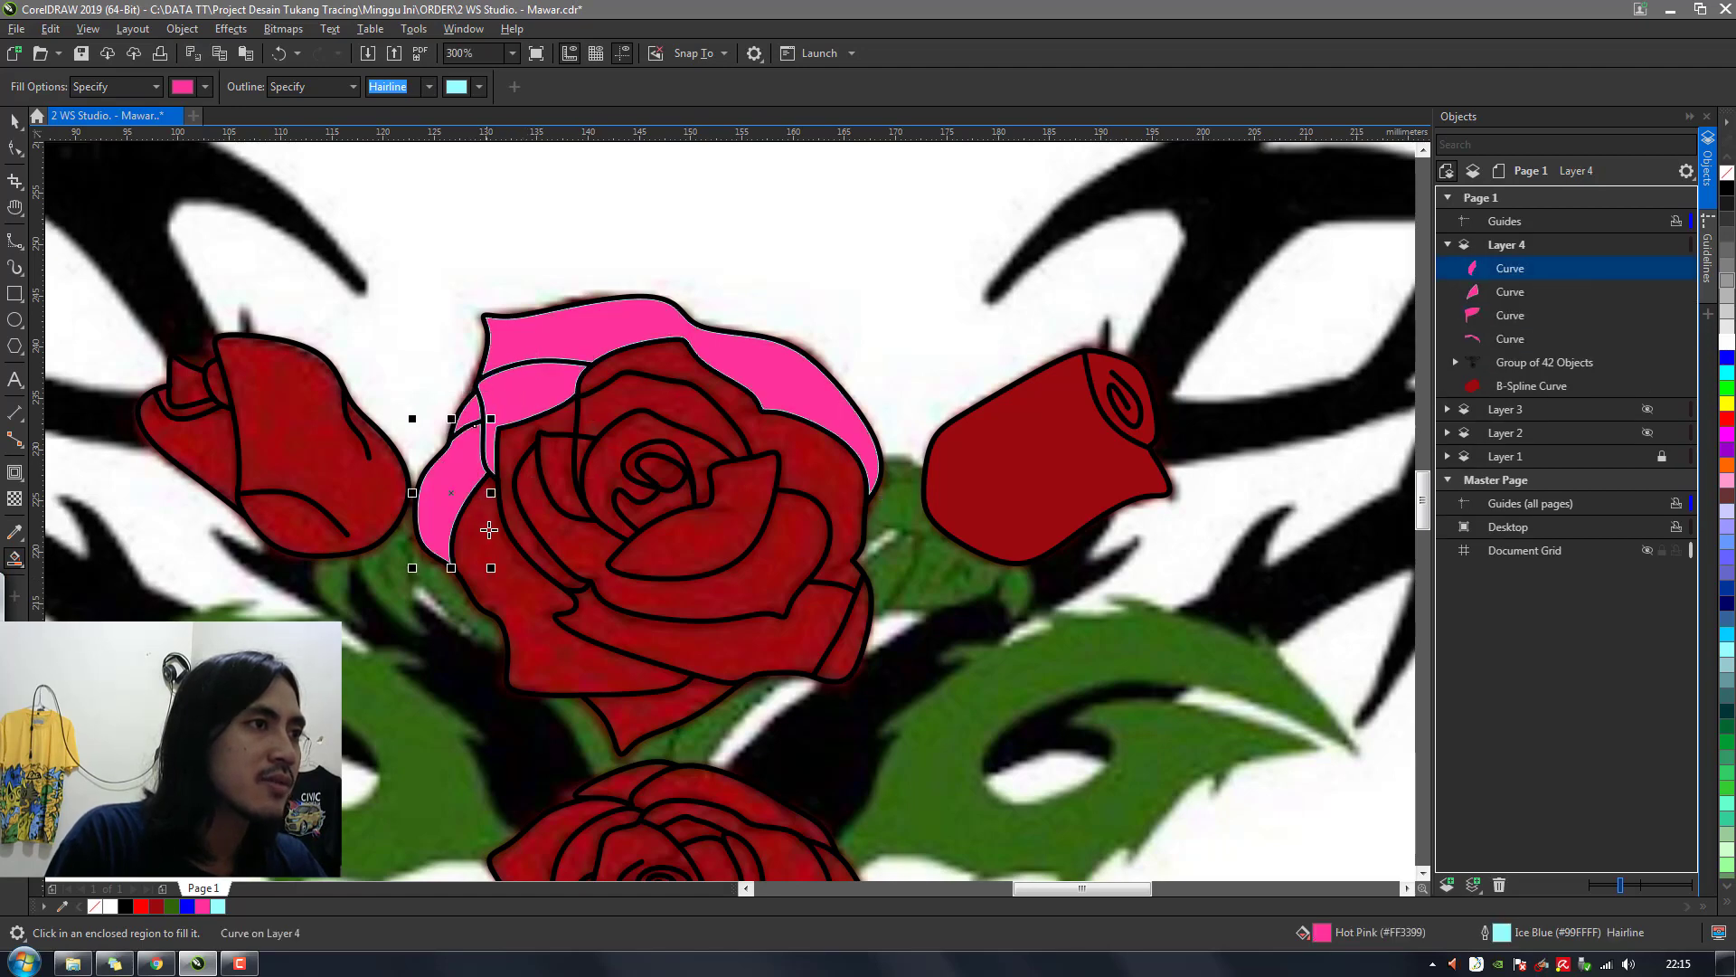
{"action": "left_click", "coordinate": [521, 510]}
{"action": "left_click", "coordinate": [524, 529]}
{"action": "left_click", "coordinate": [553, 524]}
{"action": "left_click", "coordinate": [578, 472]}
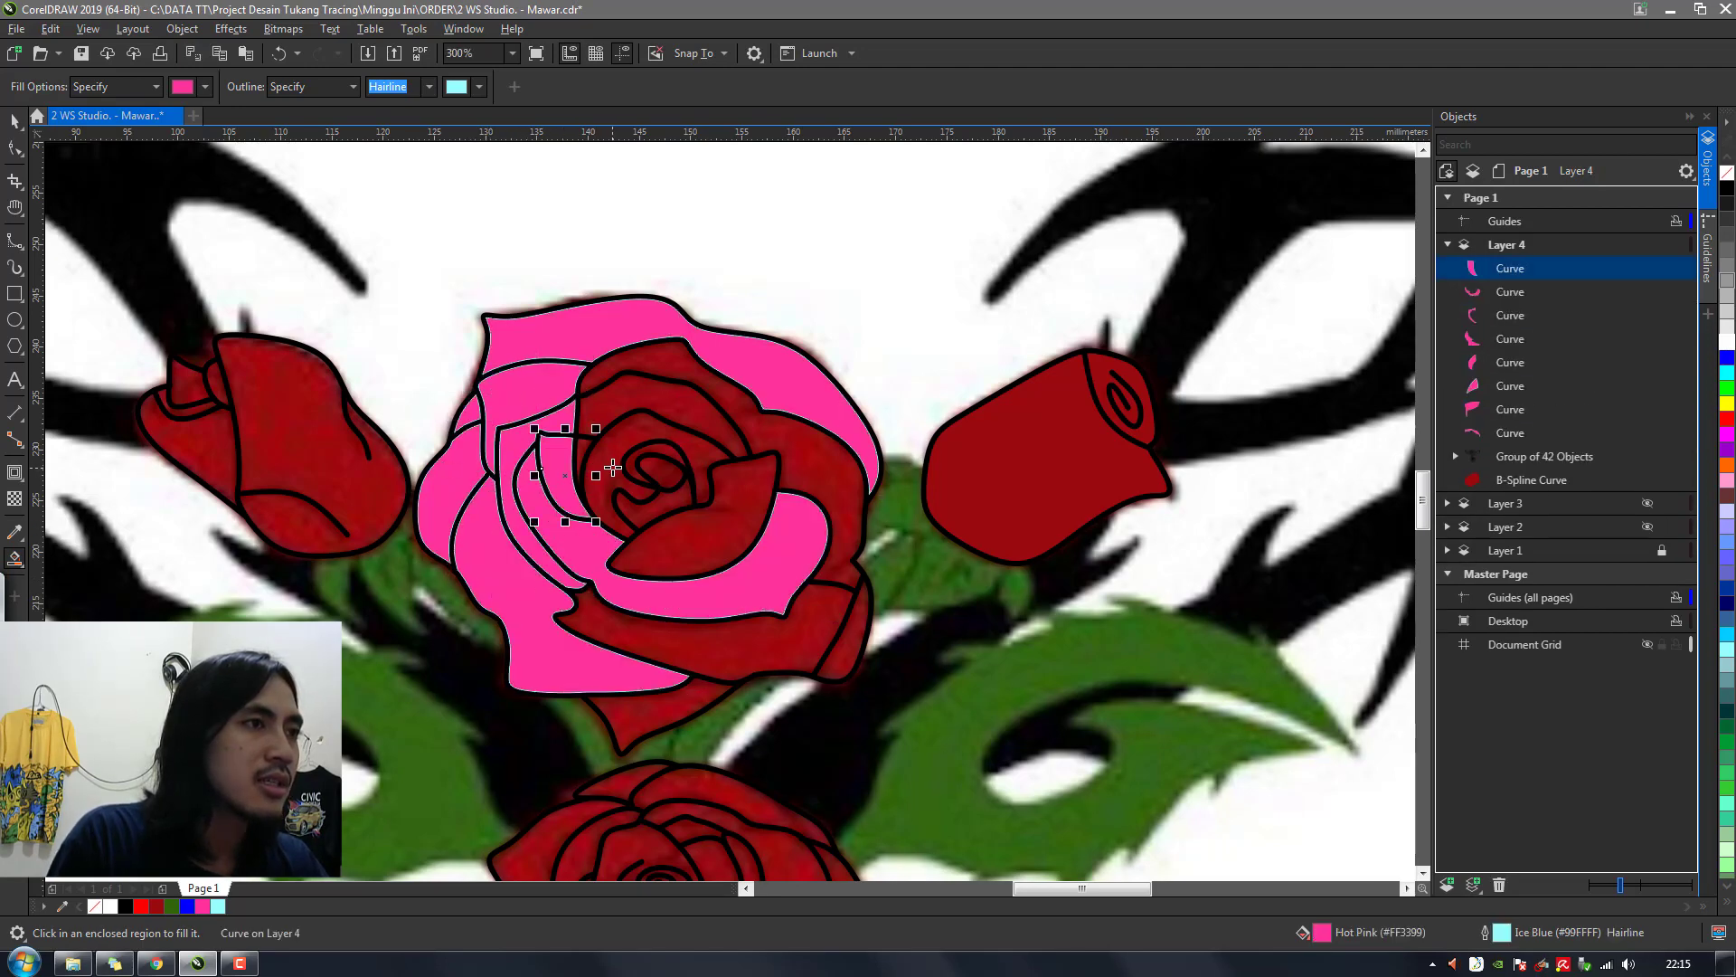
Use Smart Fill with hot pink on the central rose's remaining inner and right-hand petals and its spiral centre
{"action": "left_click", "coordinate": [612, 465]}
{"action": "left_click", "coordinate": [581, 449]}
{"action": "left_click", "coordinate": [611, 405]}
{"action": "left_click", "coordinate": [640, 361]}
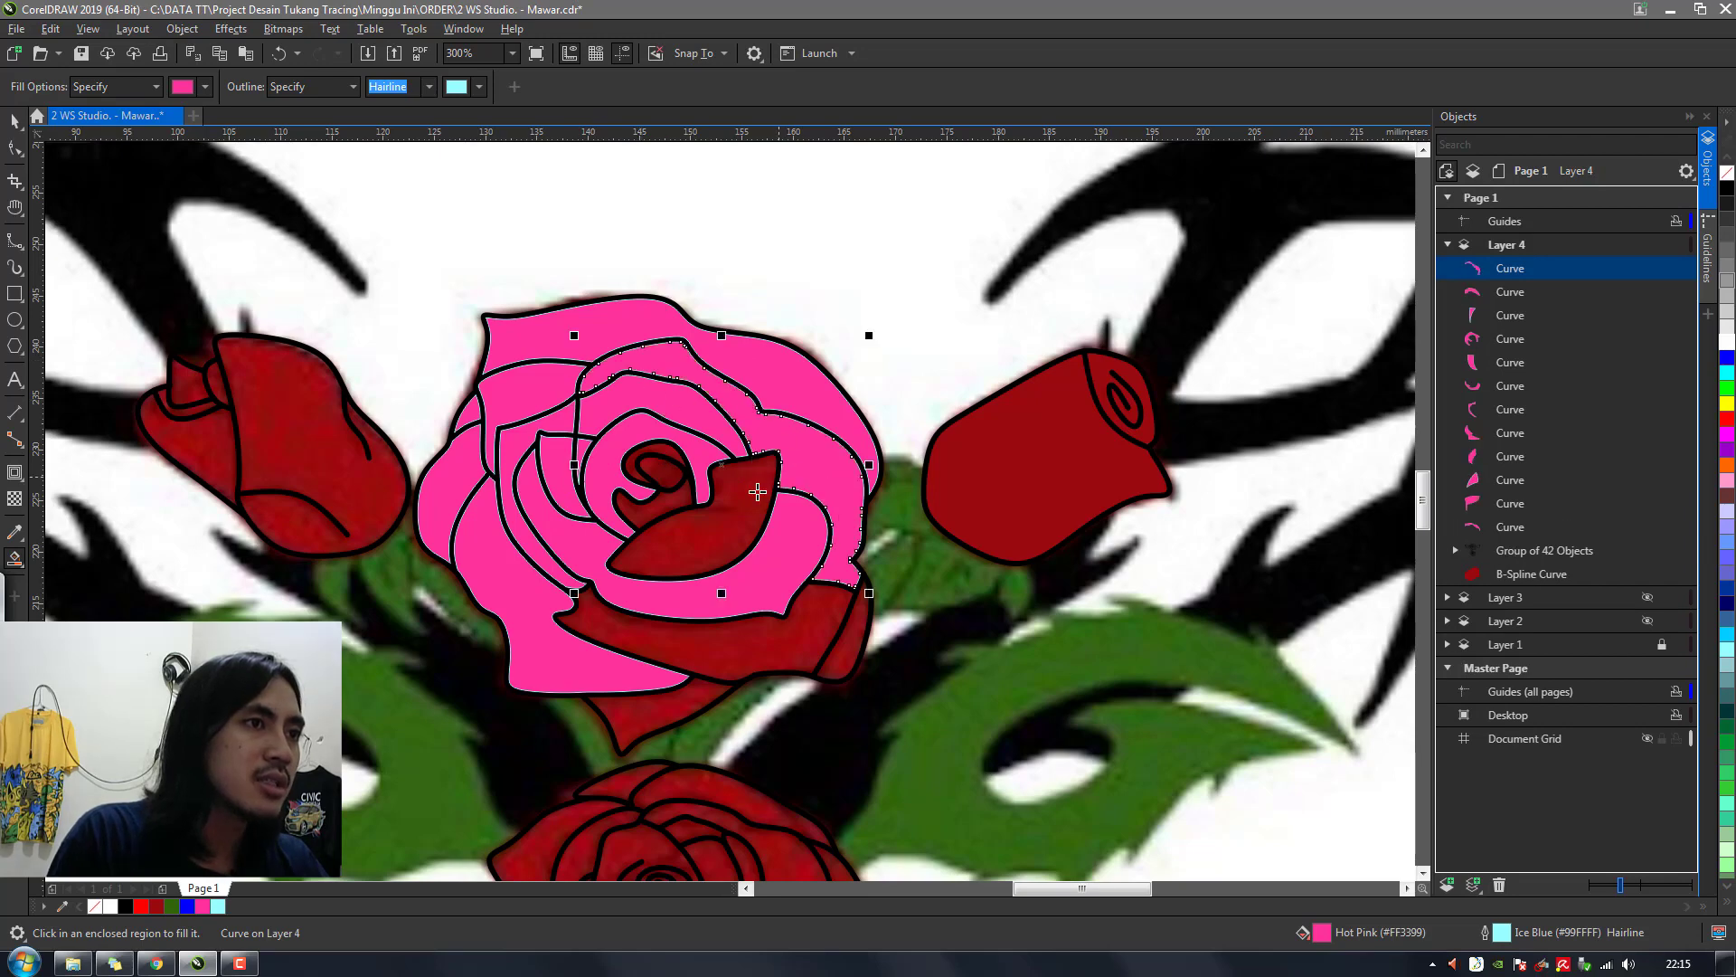
{"action": "left_click", "coordinate": [758, 491]}
{"action": "left_click", "coordinate": [651, 506]}
{"action": "left_click", "coordinate": [676, 452]}
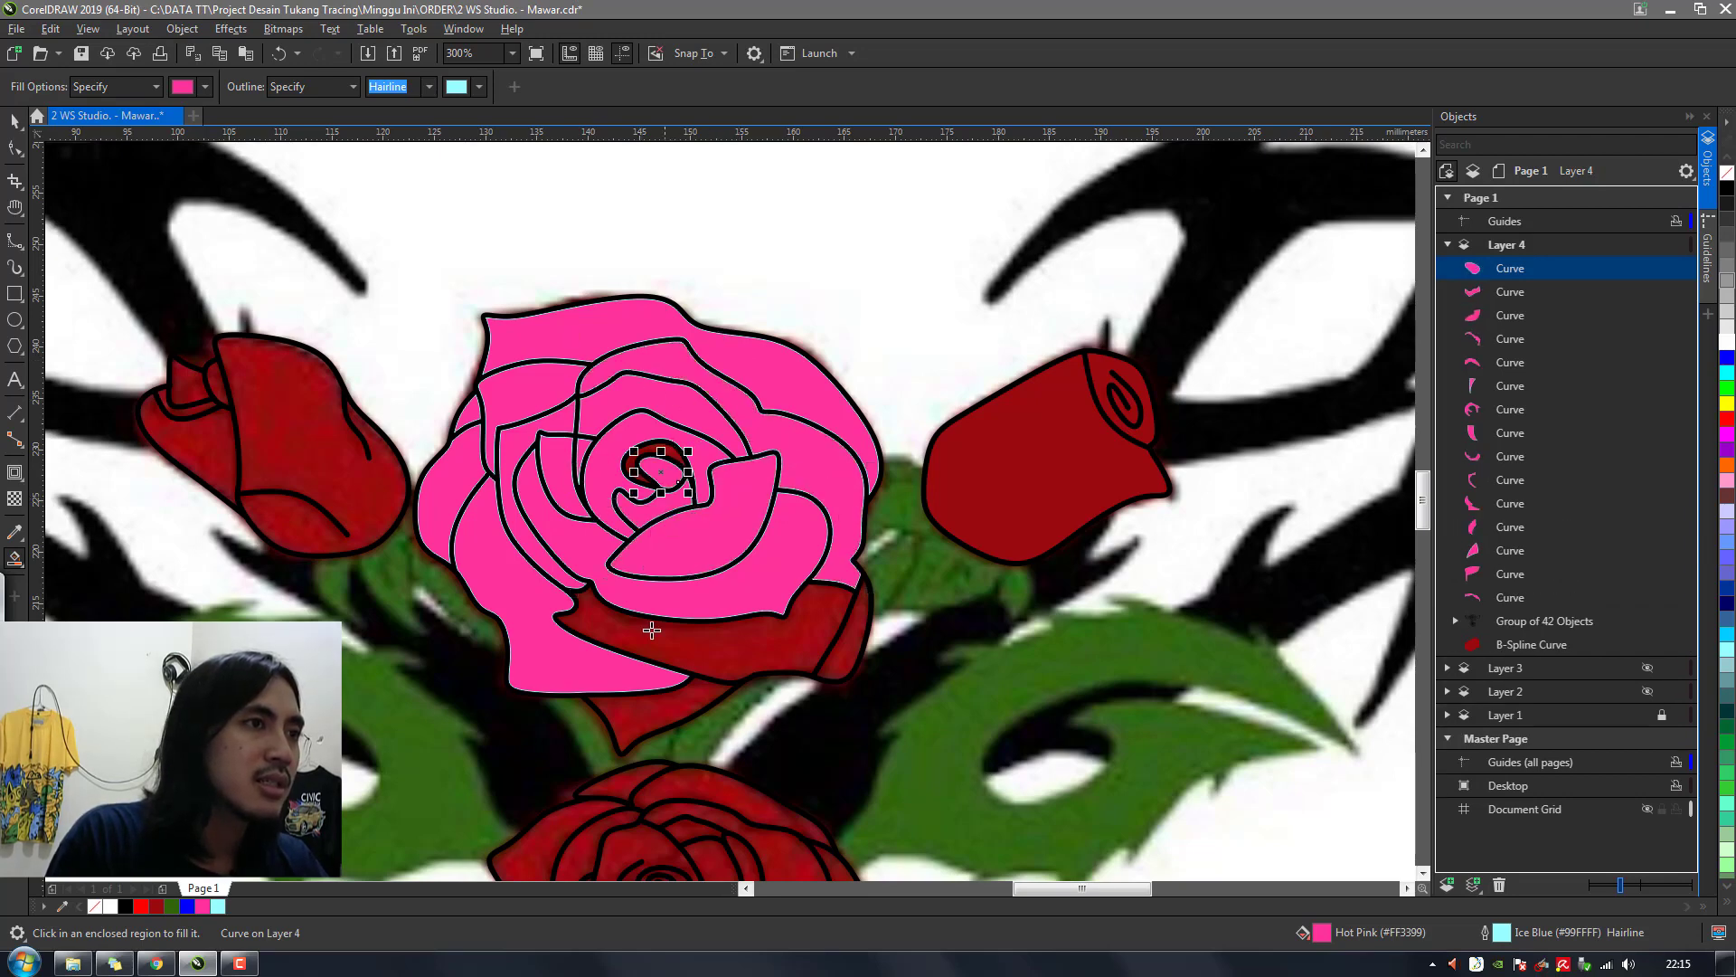
{"action": "left_click", "coordinate": [669, 445]}
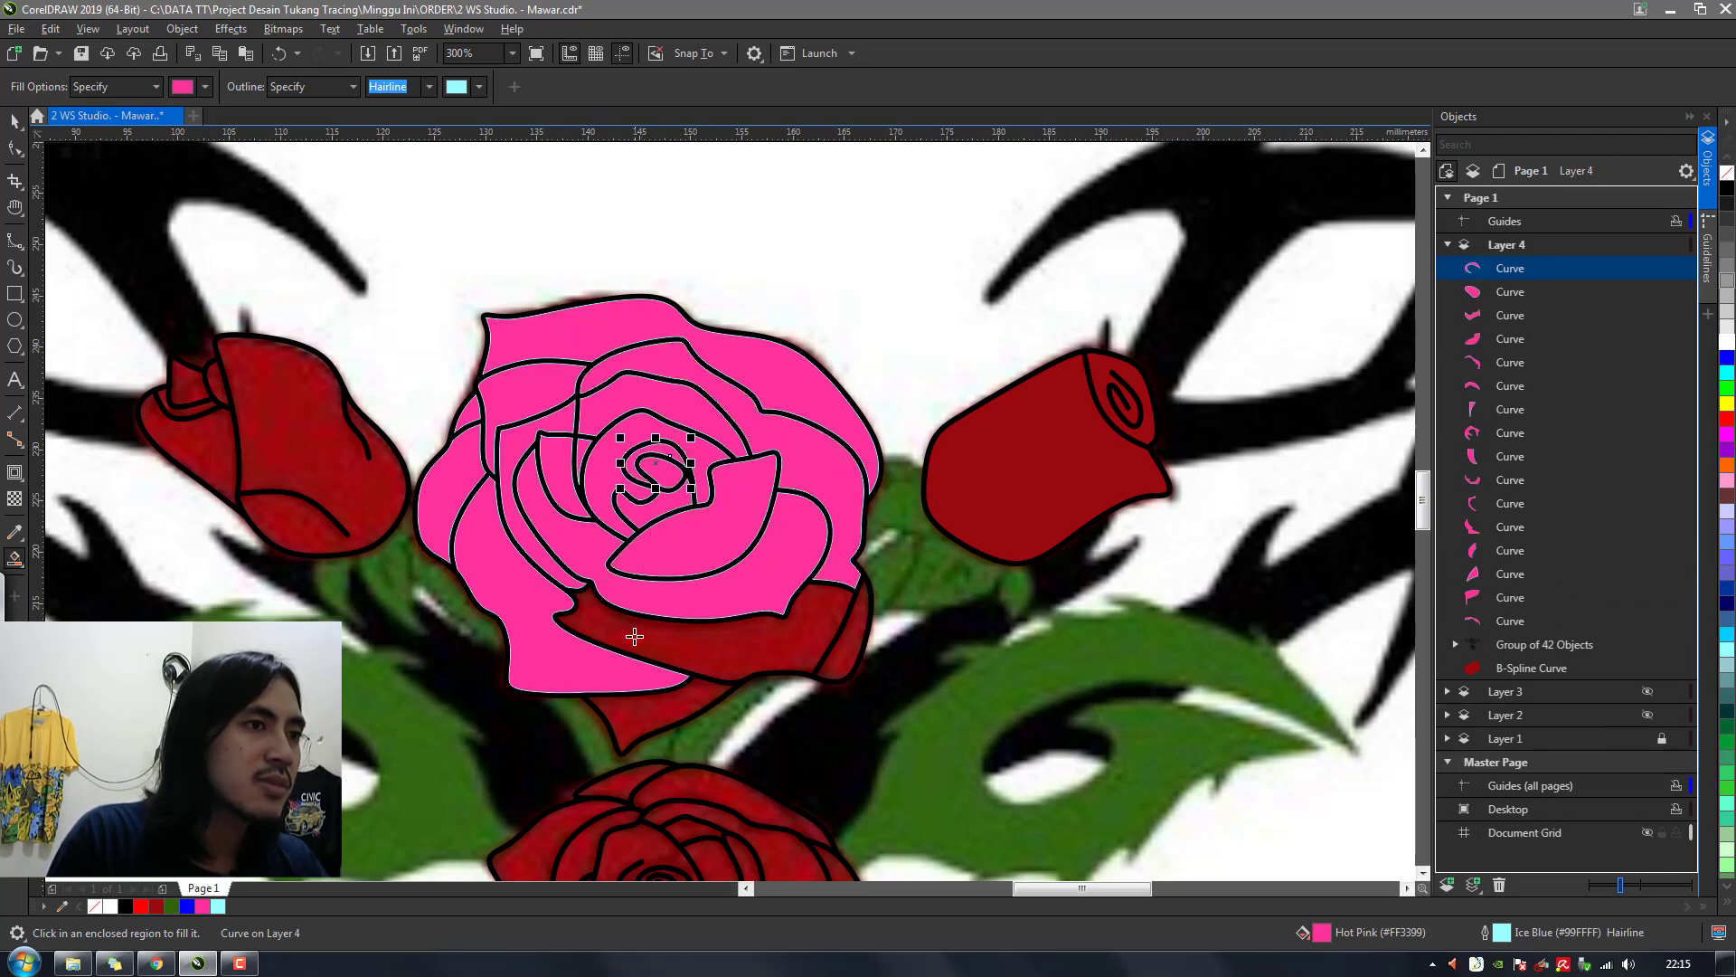
Smart Fill the central rose's two lower petals and its pointed bottom tip with hot pink
{"action": "left_click", "coordinate": [635, 637]}
{"action": "left_click", "coordinate": [845, 635]}
{"action": "left_click", "coordinate": [686, 698]}
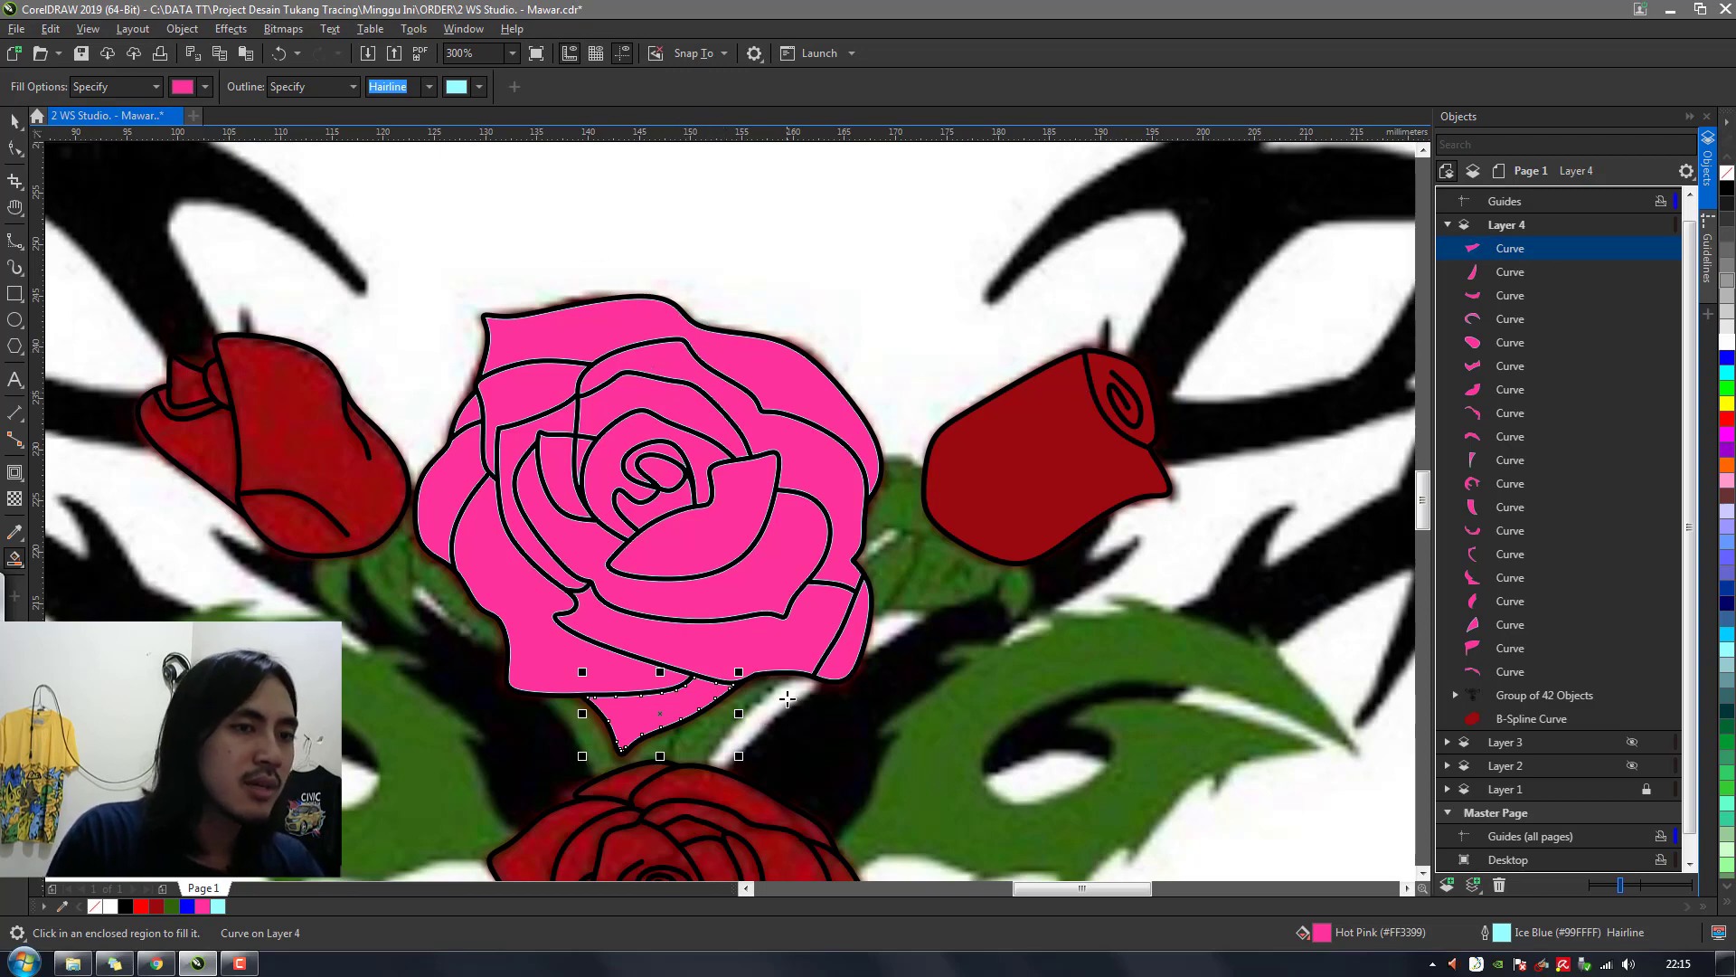
Smart Fill the lower rose's left, upper-left, centre and lower petals and the broad right-hand ring petal with hot pink
{"action": "scroll", "coordinate": [1427, 503], "scroll_direction": "down", "scroll_amount": 5}
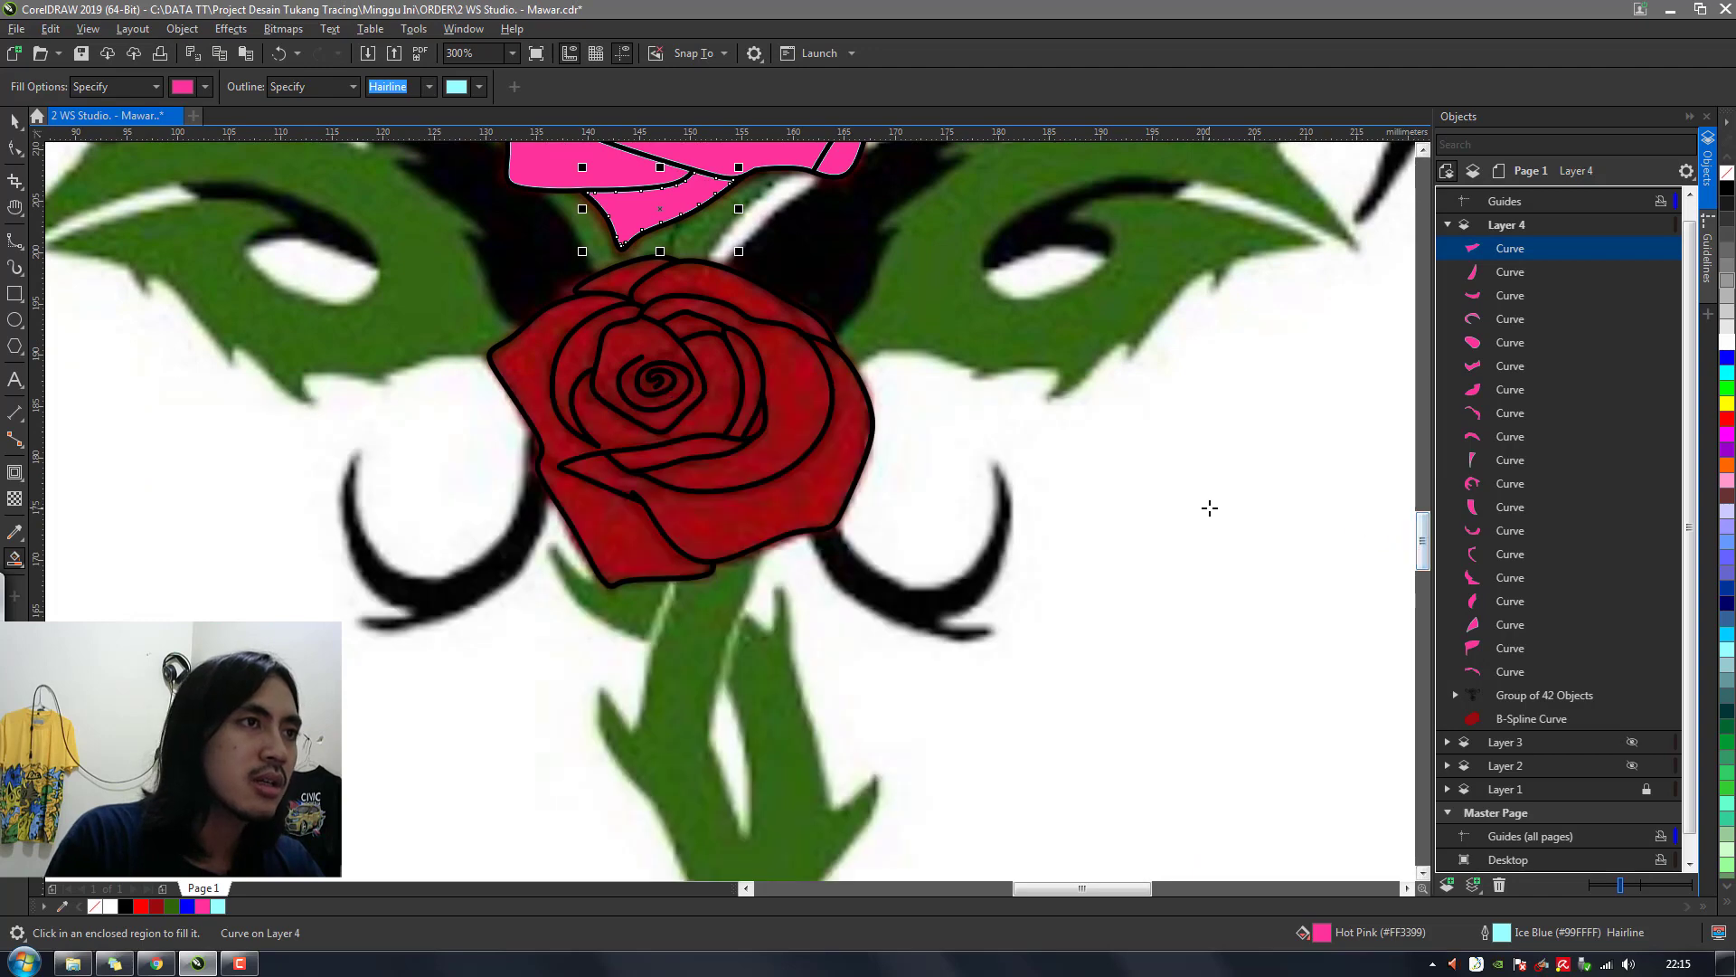
{"action": "left_click", "coordinate": [545, 345]}
{"action": "left_click", "coordinate": [615, 276]}
{"action": "left_click", "coordinate": [574, 379]}
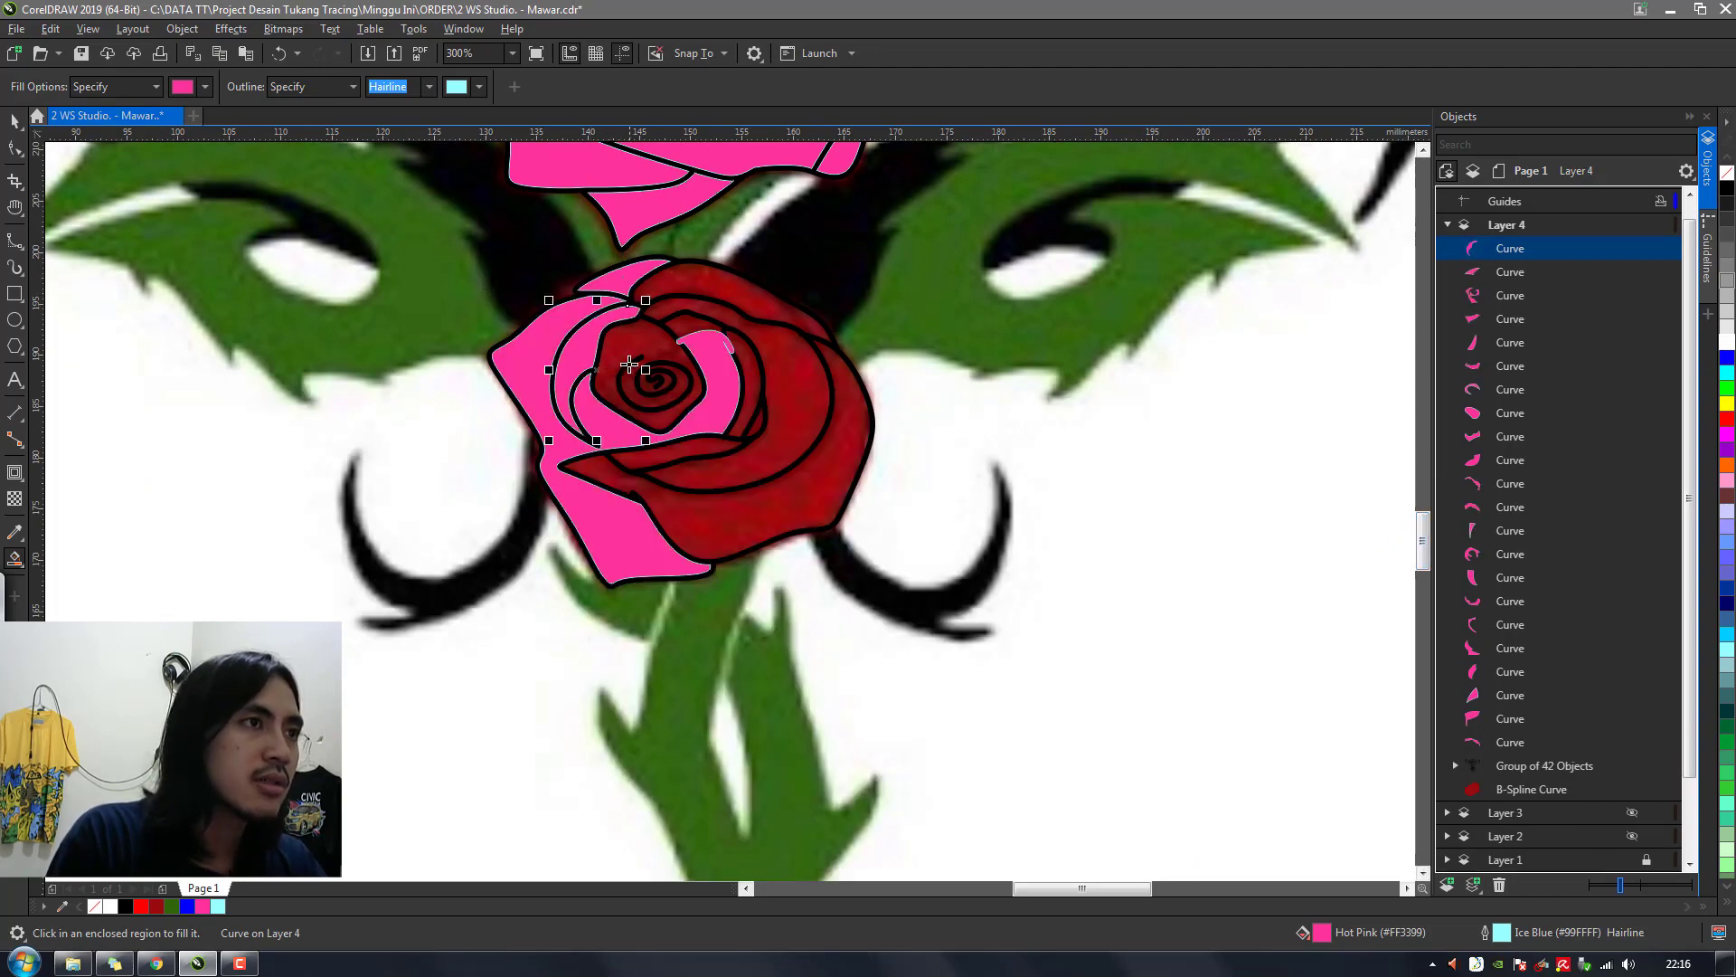
{"action": "left_click", "coordinate": [676, 425]}
{"action": "left_click", "coordinate": [657, 455]}
{"action": "left_click", "coordinate": [640, 480]}
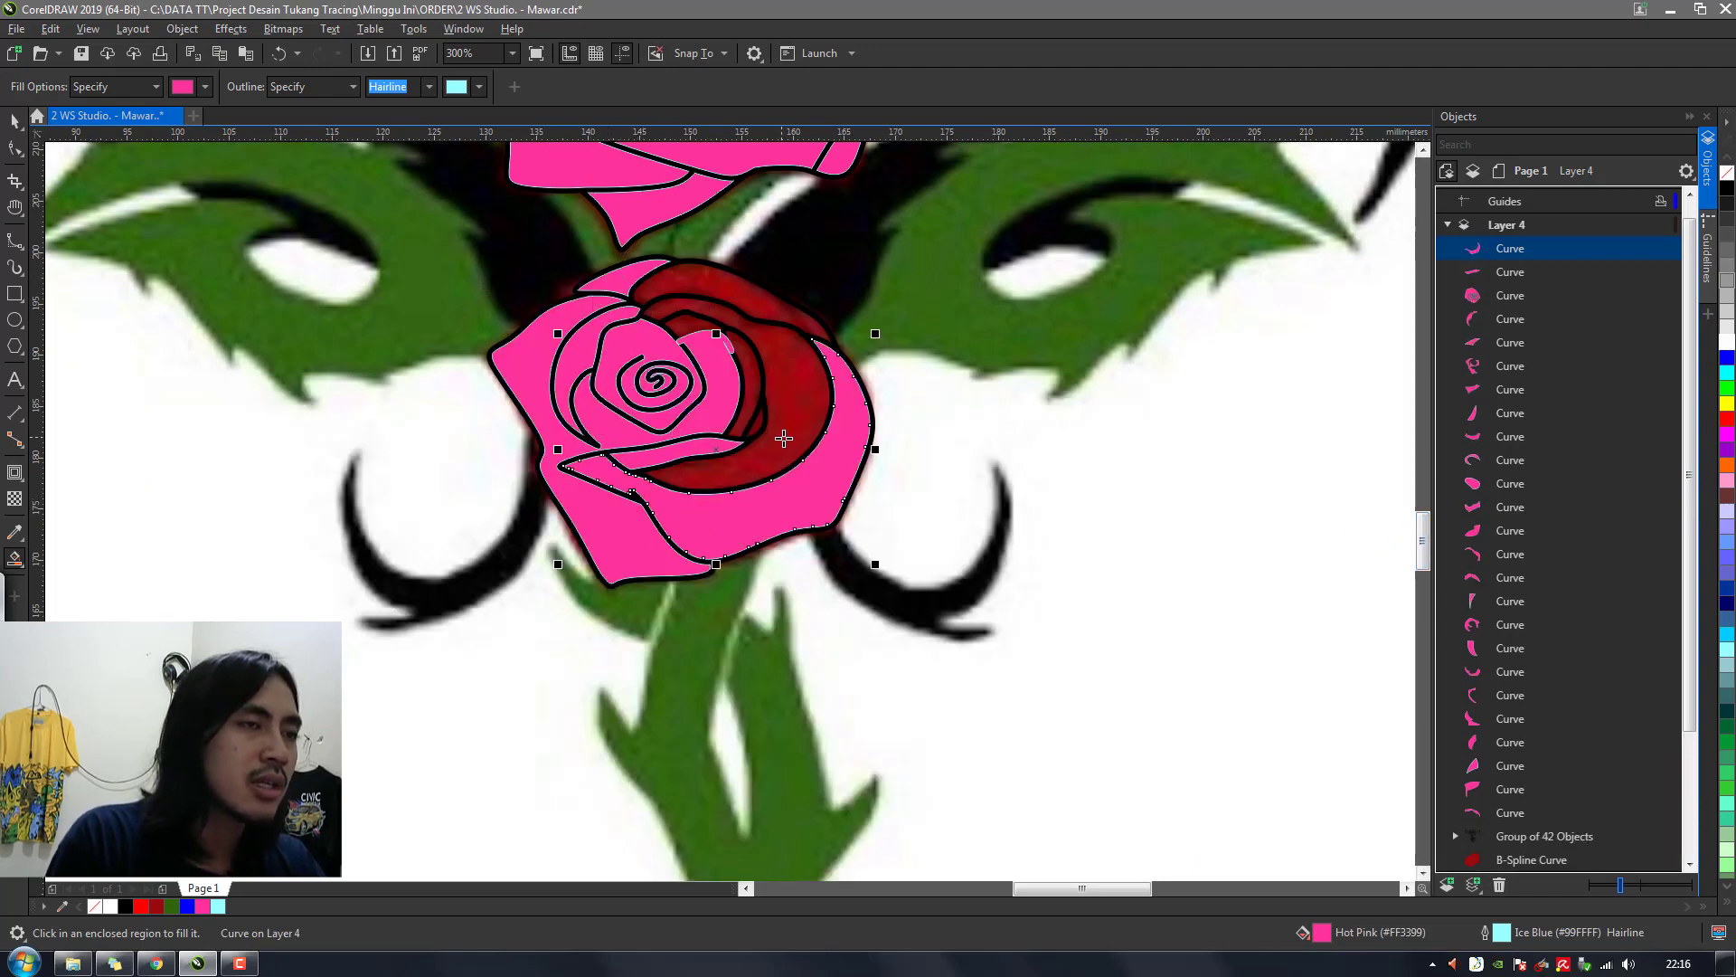
{"action": "left_click", "coordinate": [783, 438]}
{"action": "left_click", "coordinate": [758, 415]}
{"action": "left_click", "coordinate": [743, 388]}
{"action": "key", "text": "ctrl+z"}
{"action": "key", "text": "ctrl+z"}
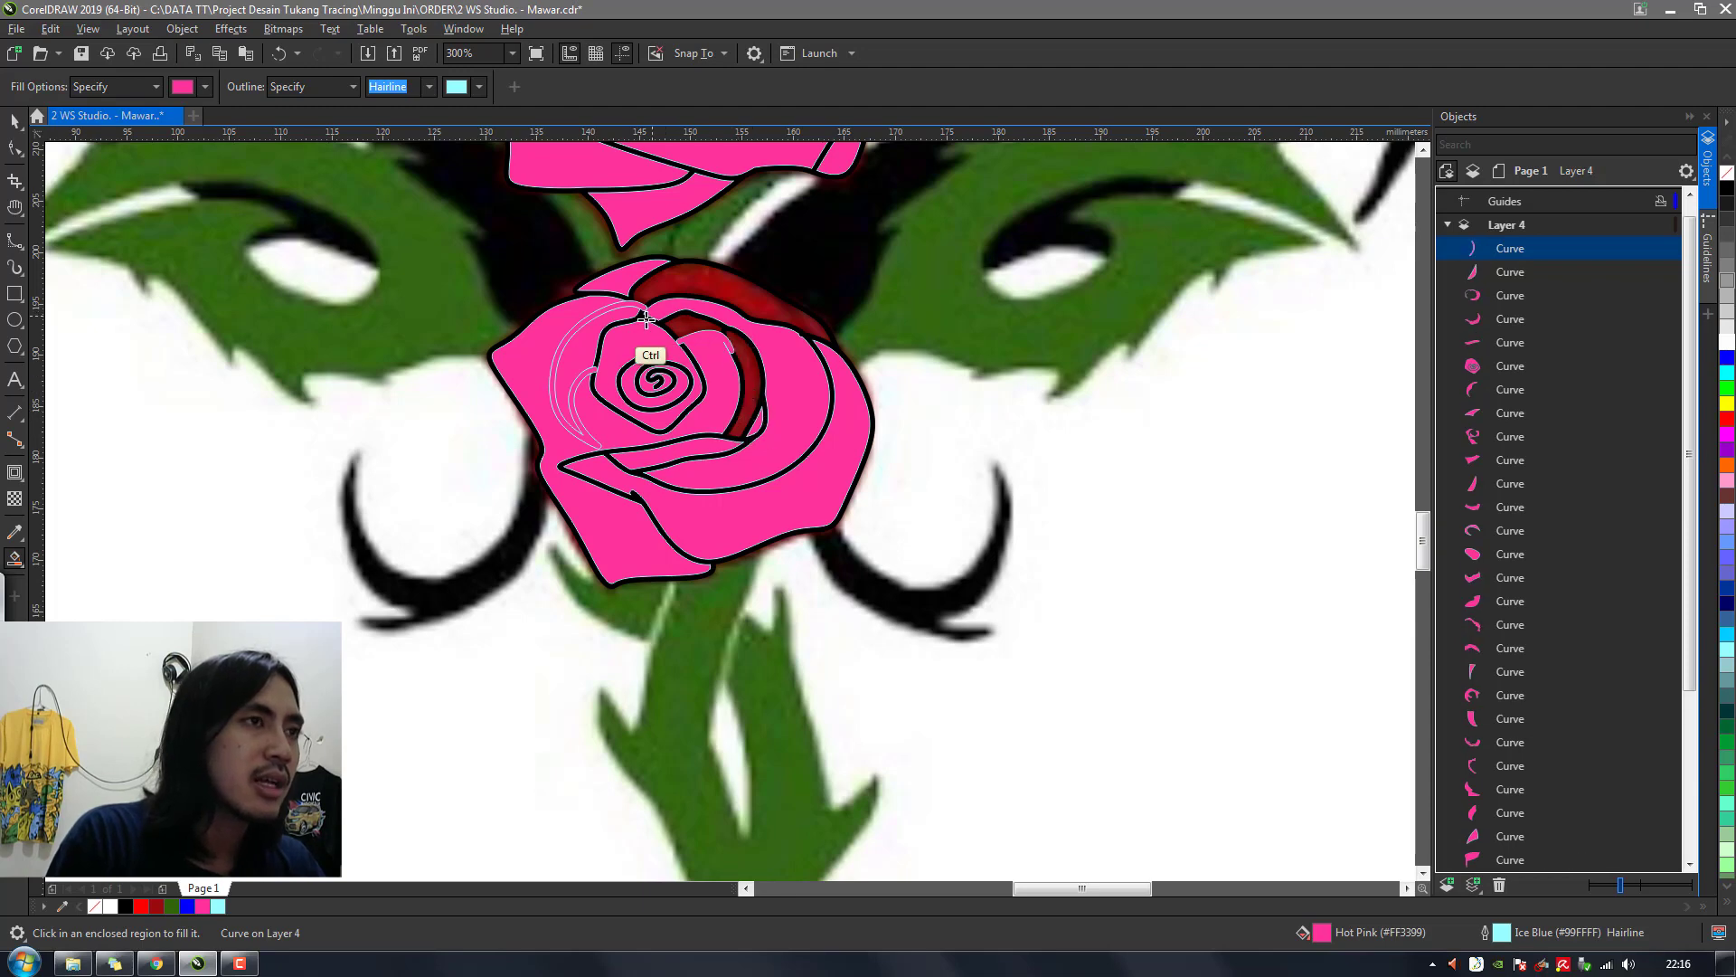
{"action": "key", "text": "ctrl+z"}
Smart Fill the lower rose's remaining inner-right and top petals and the small sliver beside them with hot pink
{"action": "left_click", "coordinate": [664, 309]}
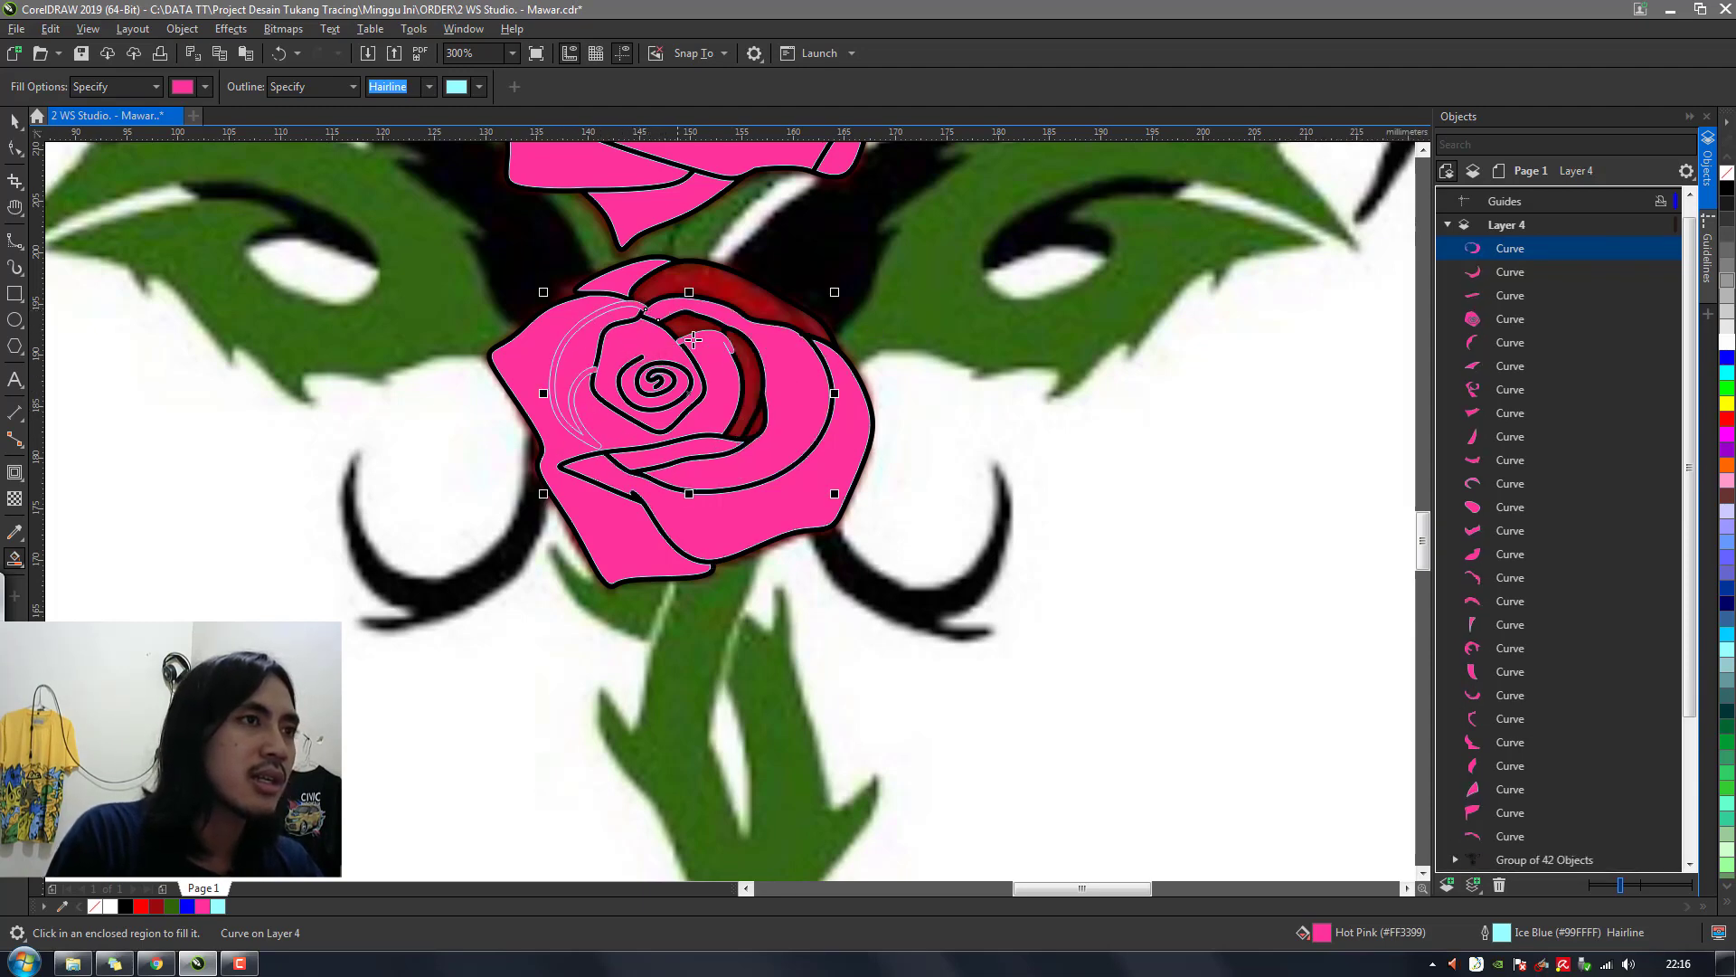
{"action": "left_click", "coordinate": [749, 362]}
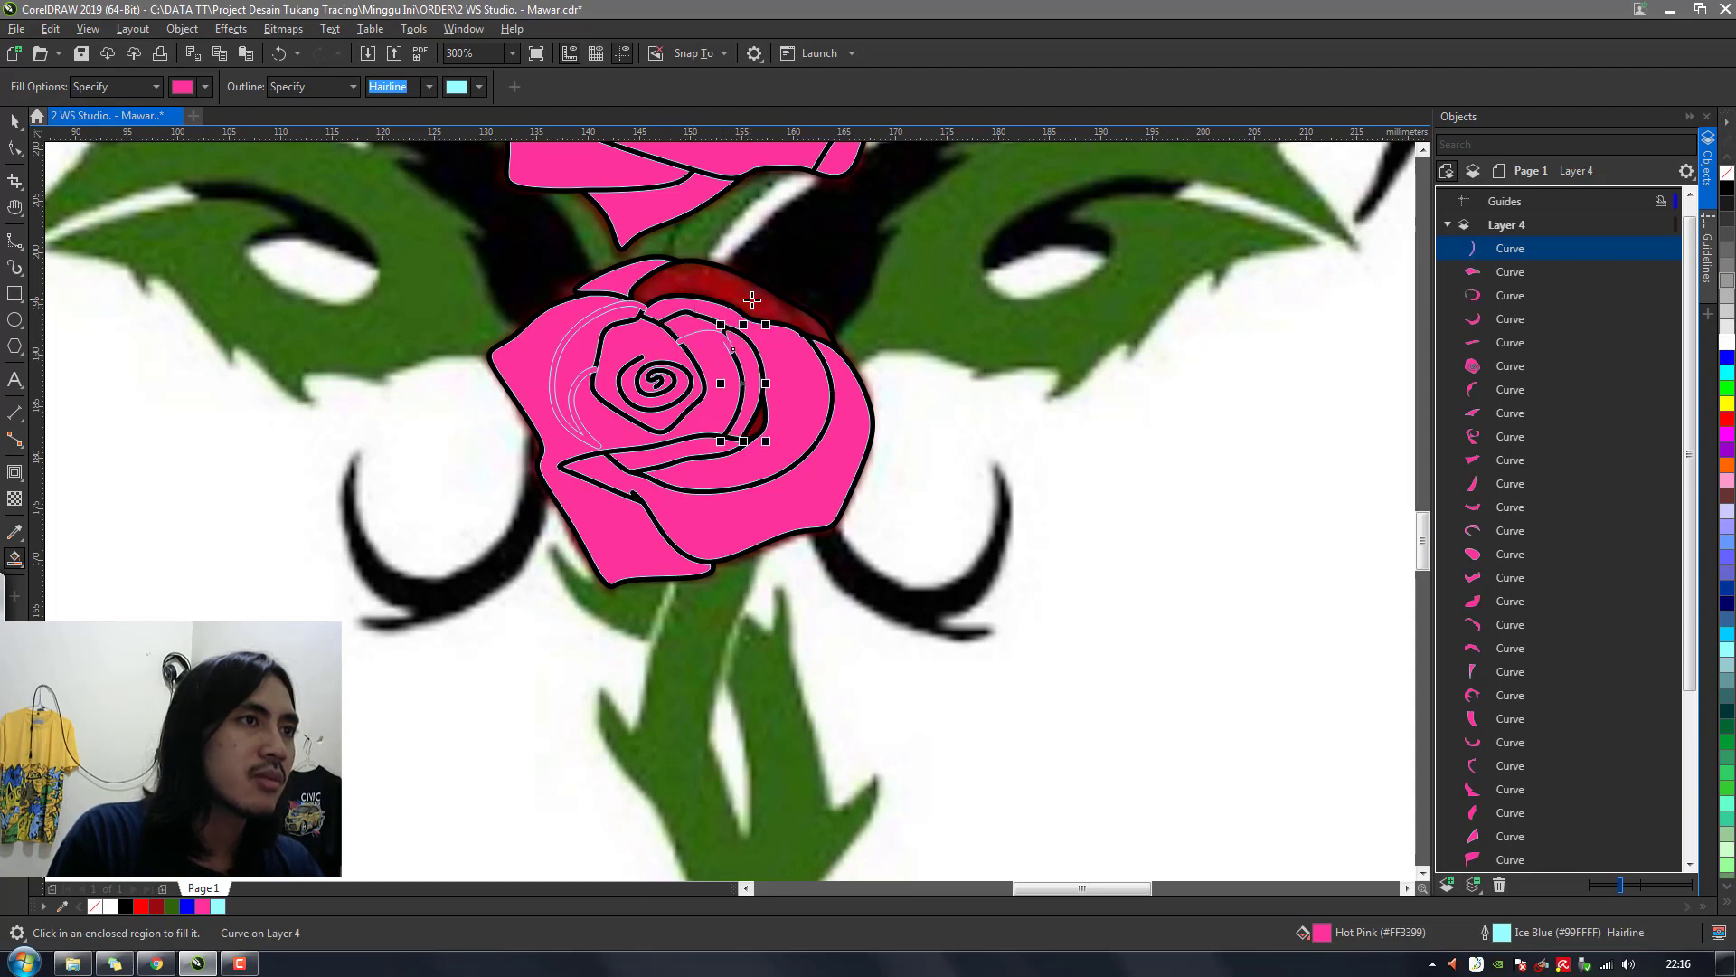
{"action": "left_click", "coordinate": [749, 298]}
{"action": "left_click", "coordinate": [760, 419]}
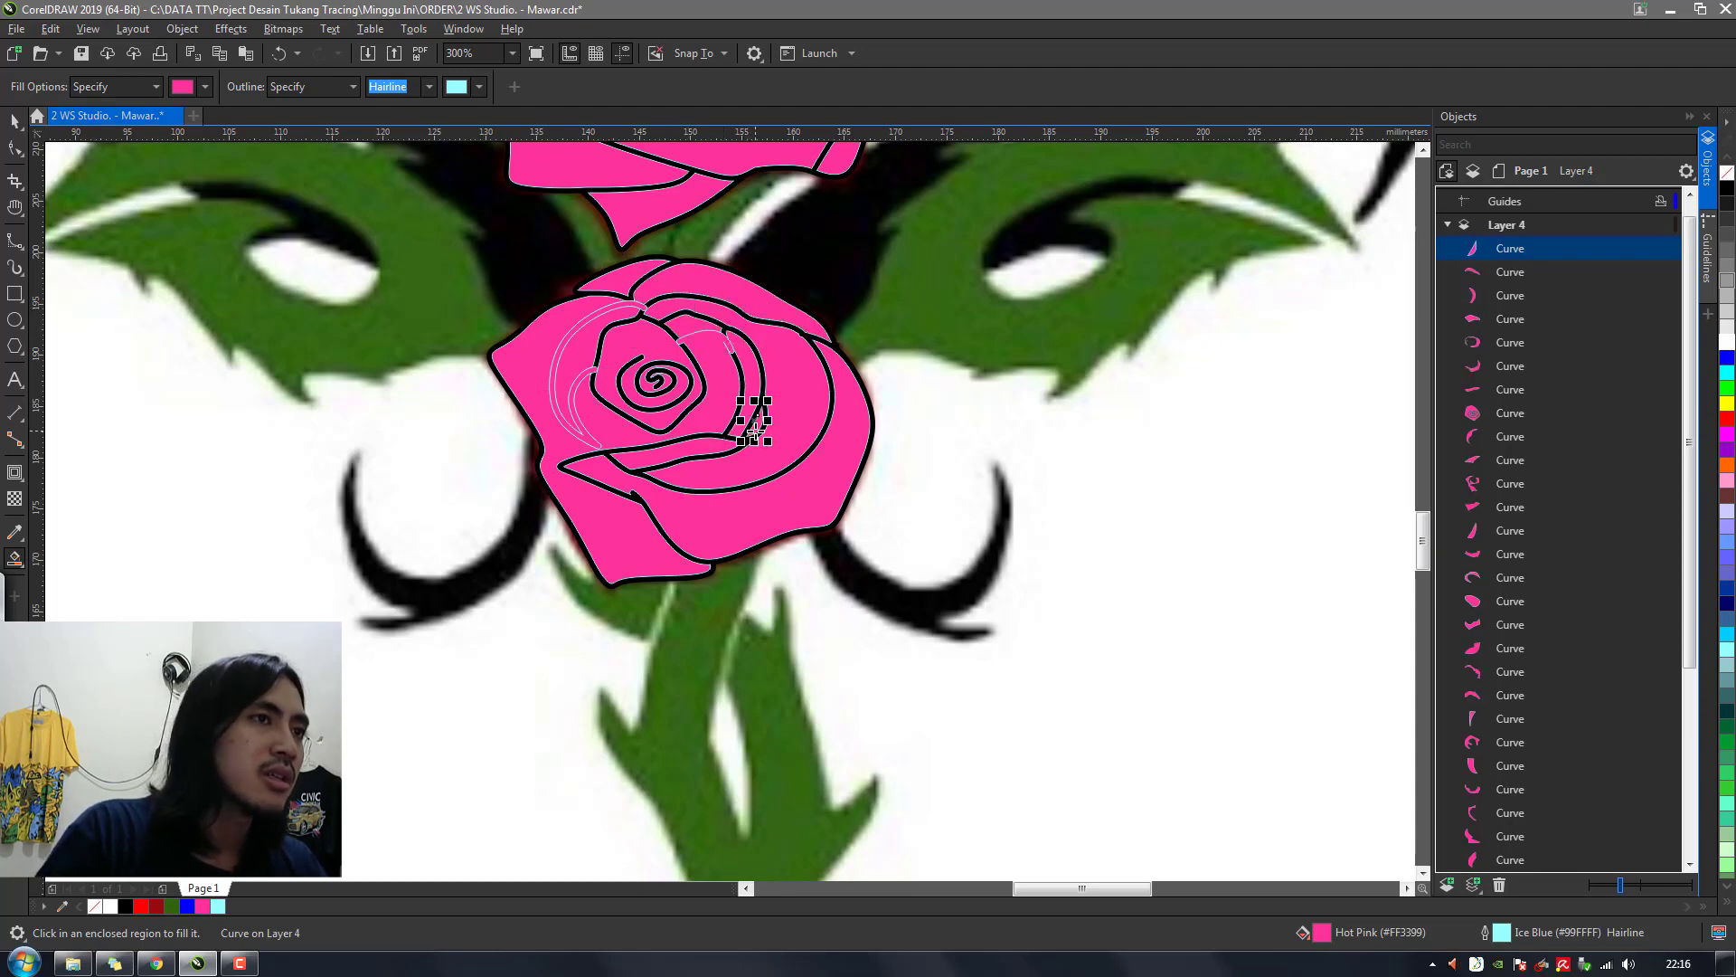
Smart Fill all the enclosed petal areas of the left rosebud with hot pink
{"action": "scroll", "coordinate": [766, 432], "scroll_direction": "down", "scroll_amount": 4}
{"action": "scroll", "coordinate": [766, 432], "scroll_direction": "up", "scroll_amount": 4}
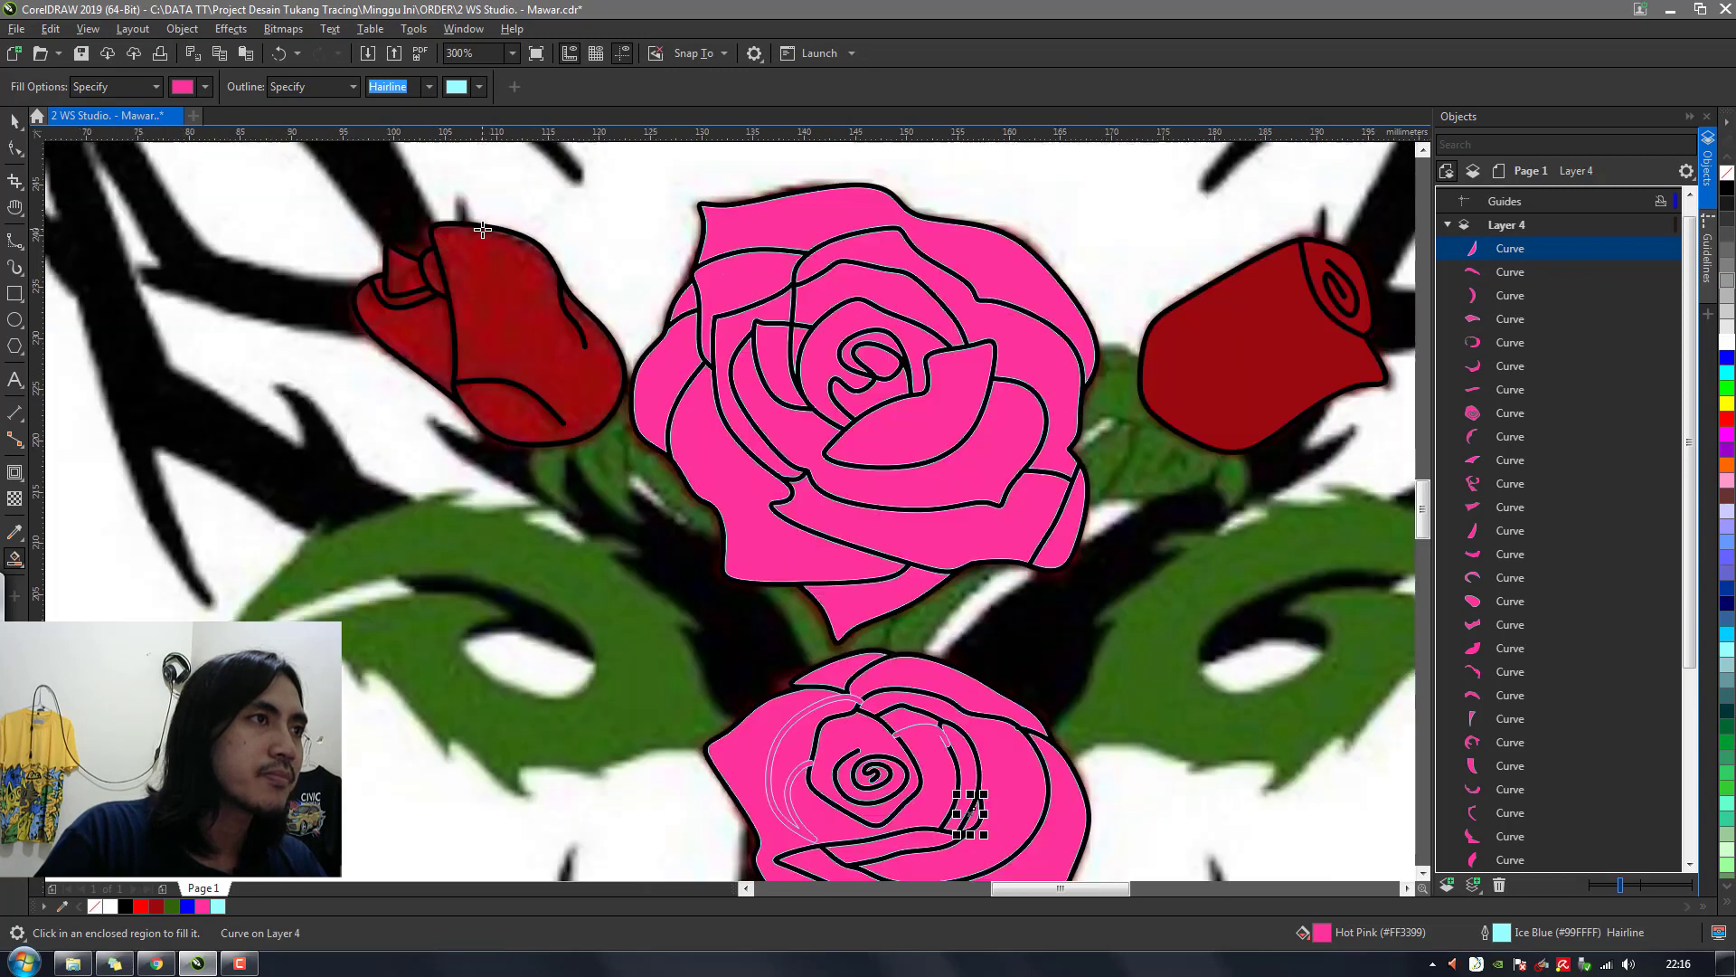
{"action": "left_click", "coordinate": [403, 267]}
{"action": "left_click", "coordinate": [398, 291]}
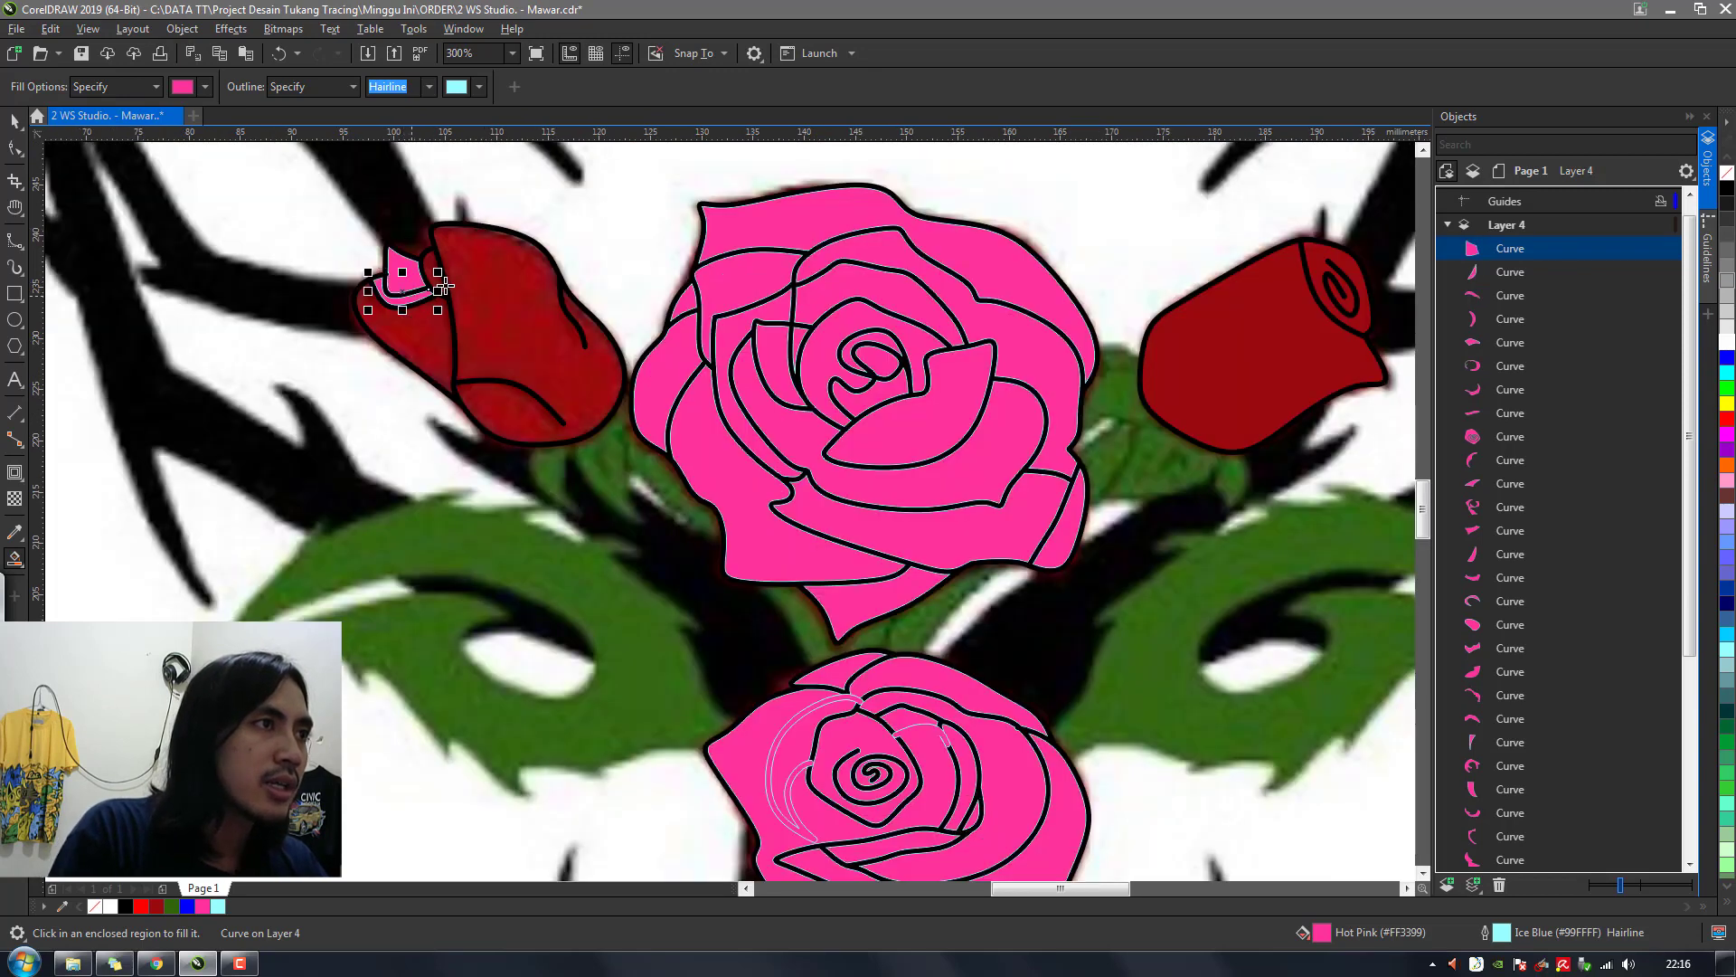
{"action": "left_click", "coordinate": [435, 271]}
{"action": "left_click", "coordinate": [478, 287]}
{"action": "left_click", "coordinate": [425, 348]}
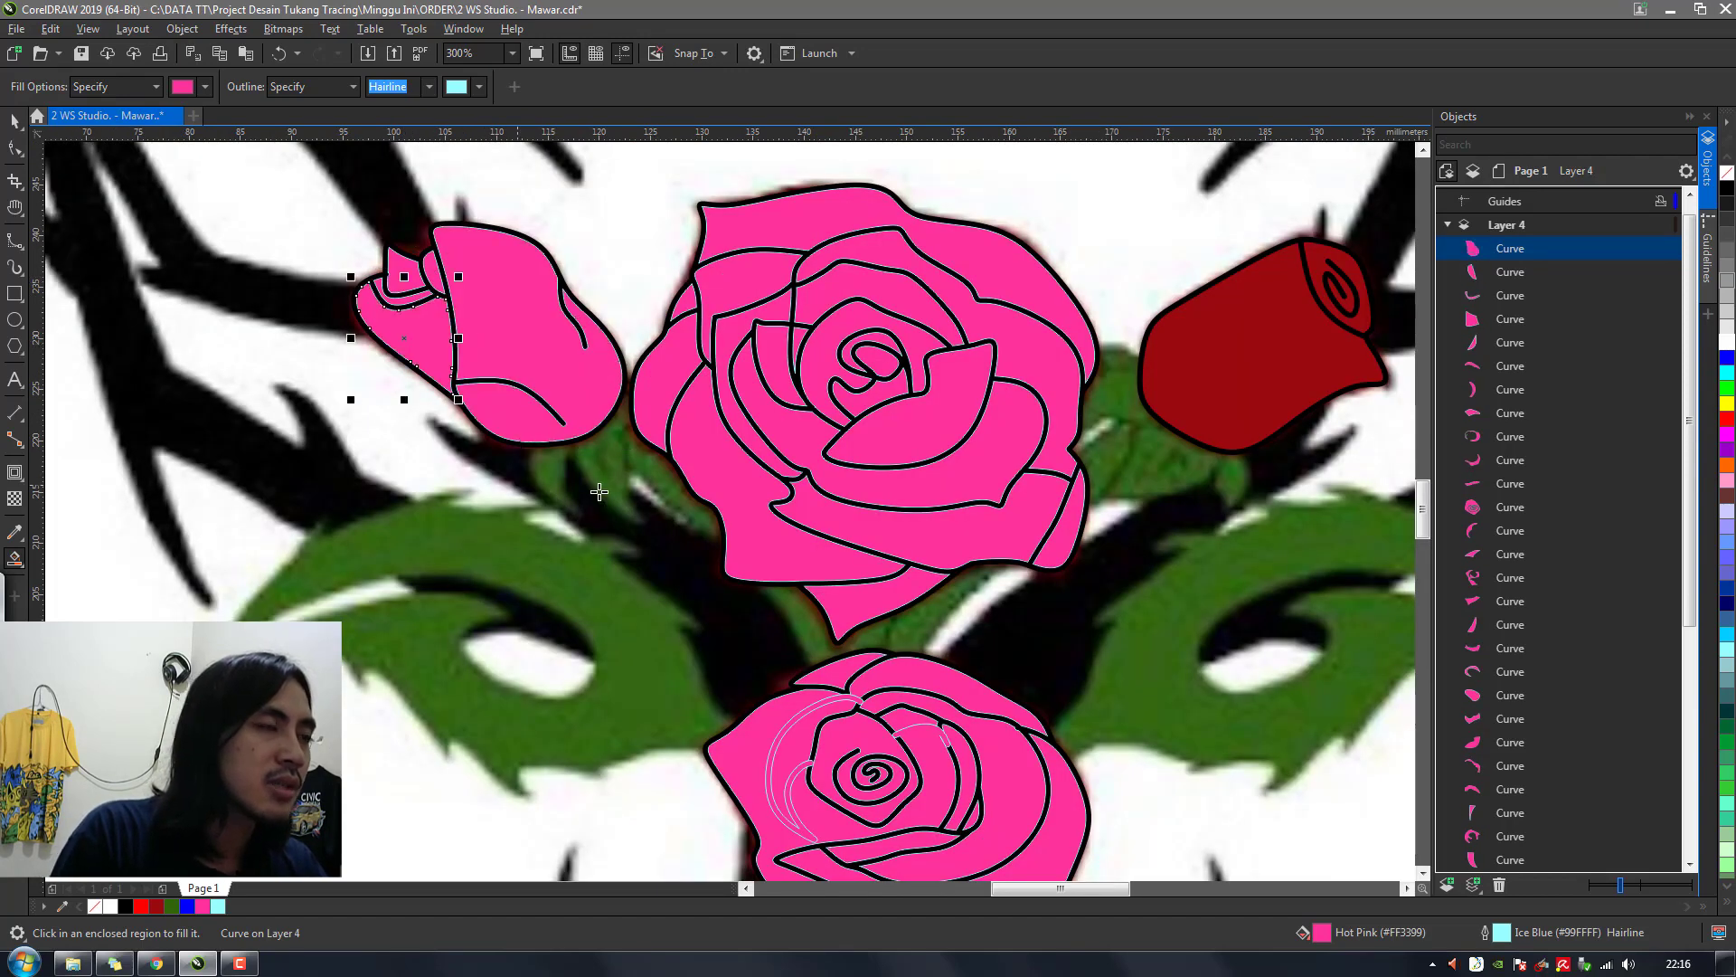
Select all the hot pink fill curves on Layer 4 and group them
{"action": "scroll", "coordinate": [599, 491], "scroll_direction": "down", "scroll_amount": 2}
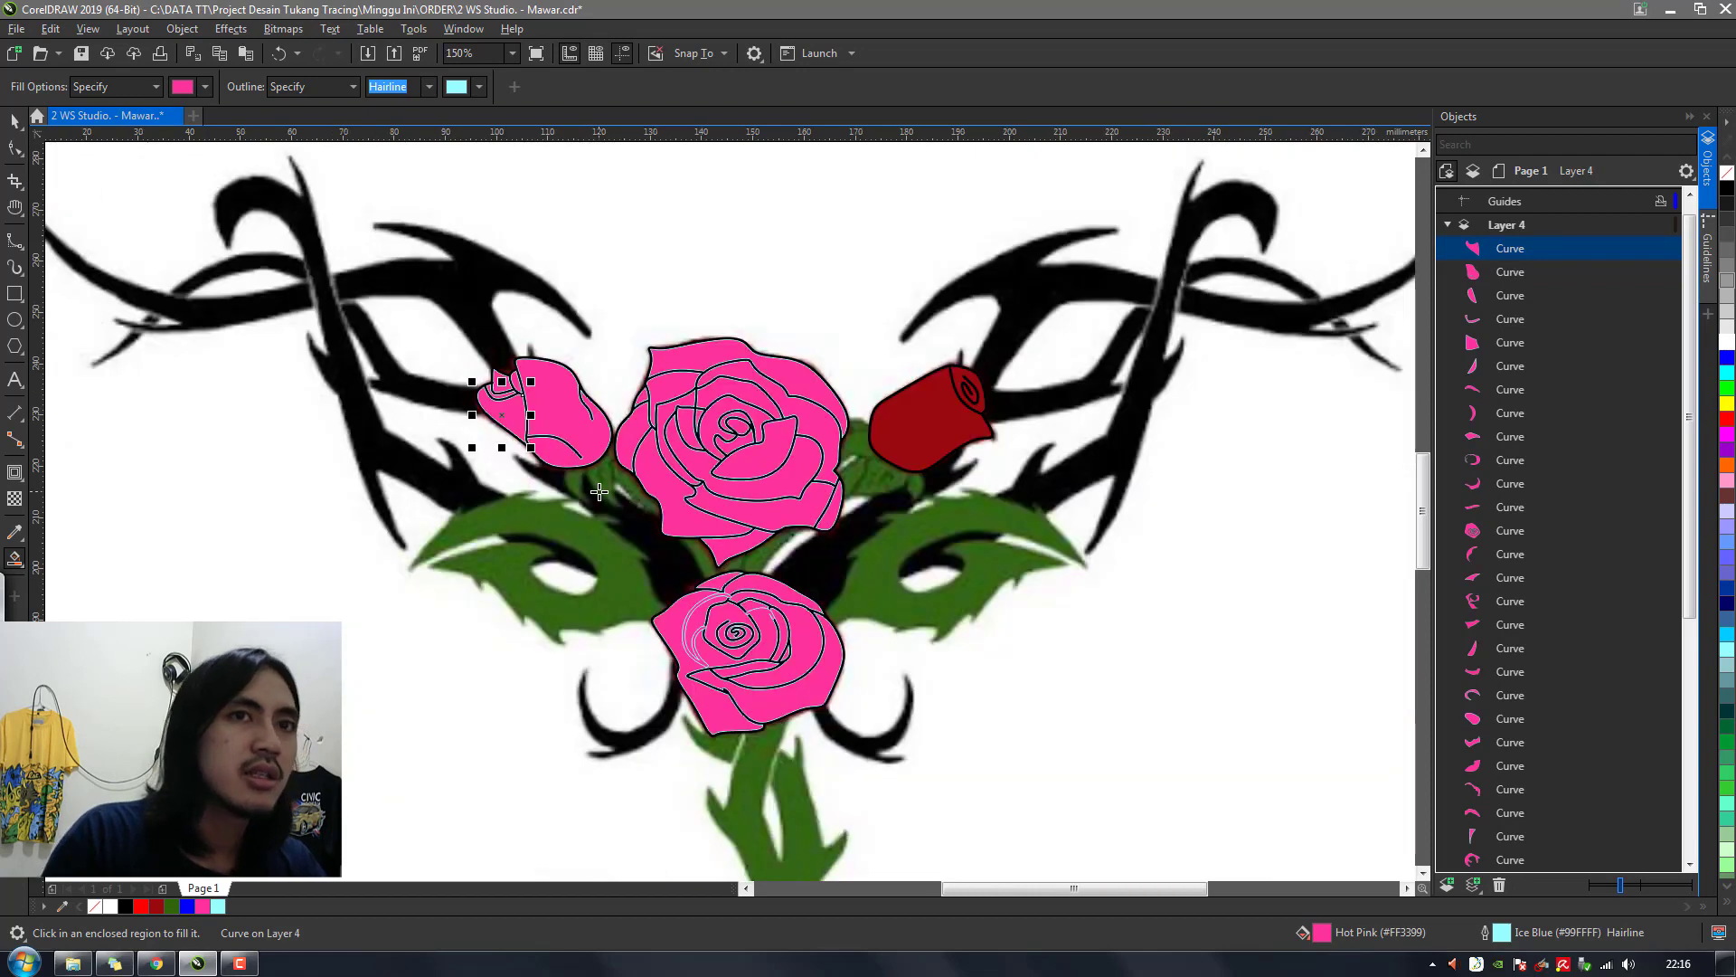
{"action": "key", "text": "space"}
{"action": "scroll", "coordinate": [1627, 561], "scroll_direction": "down", "scroll_amount": 10}
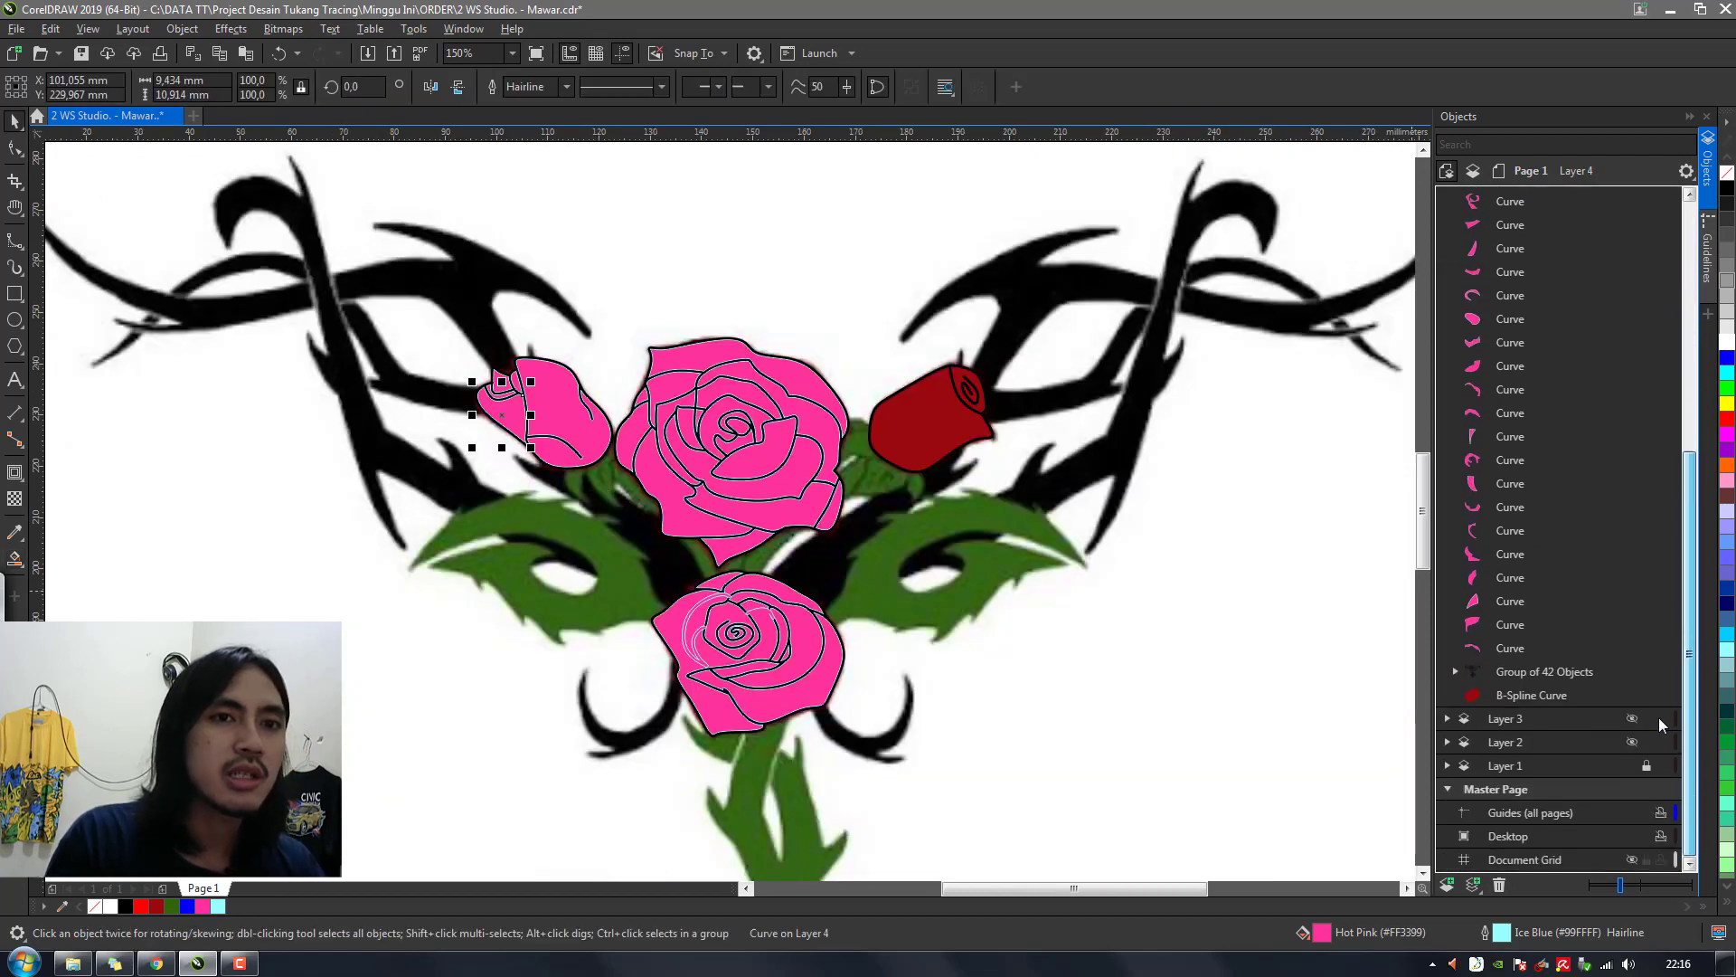
{"action": "left_click", "coordinate": [1510, 657], "text": "shift"}
{"action": "key", "text": "ctrl+g"}
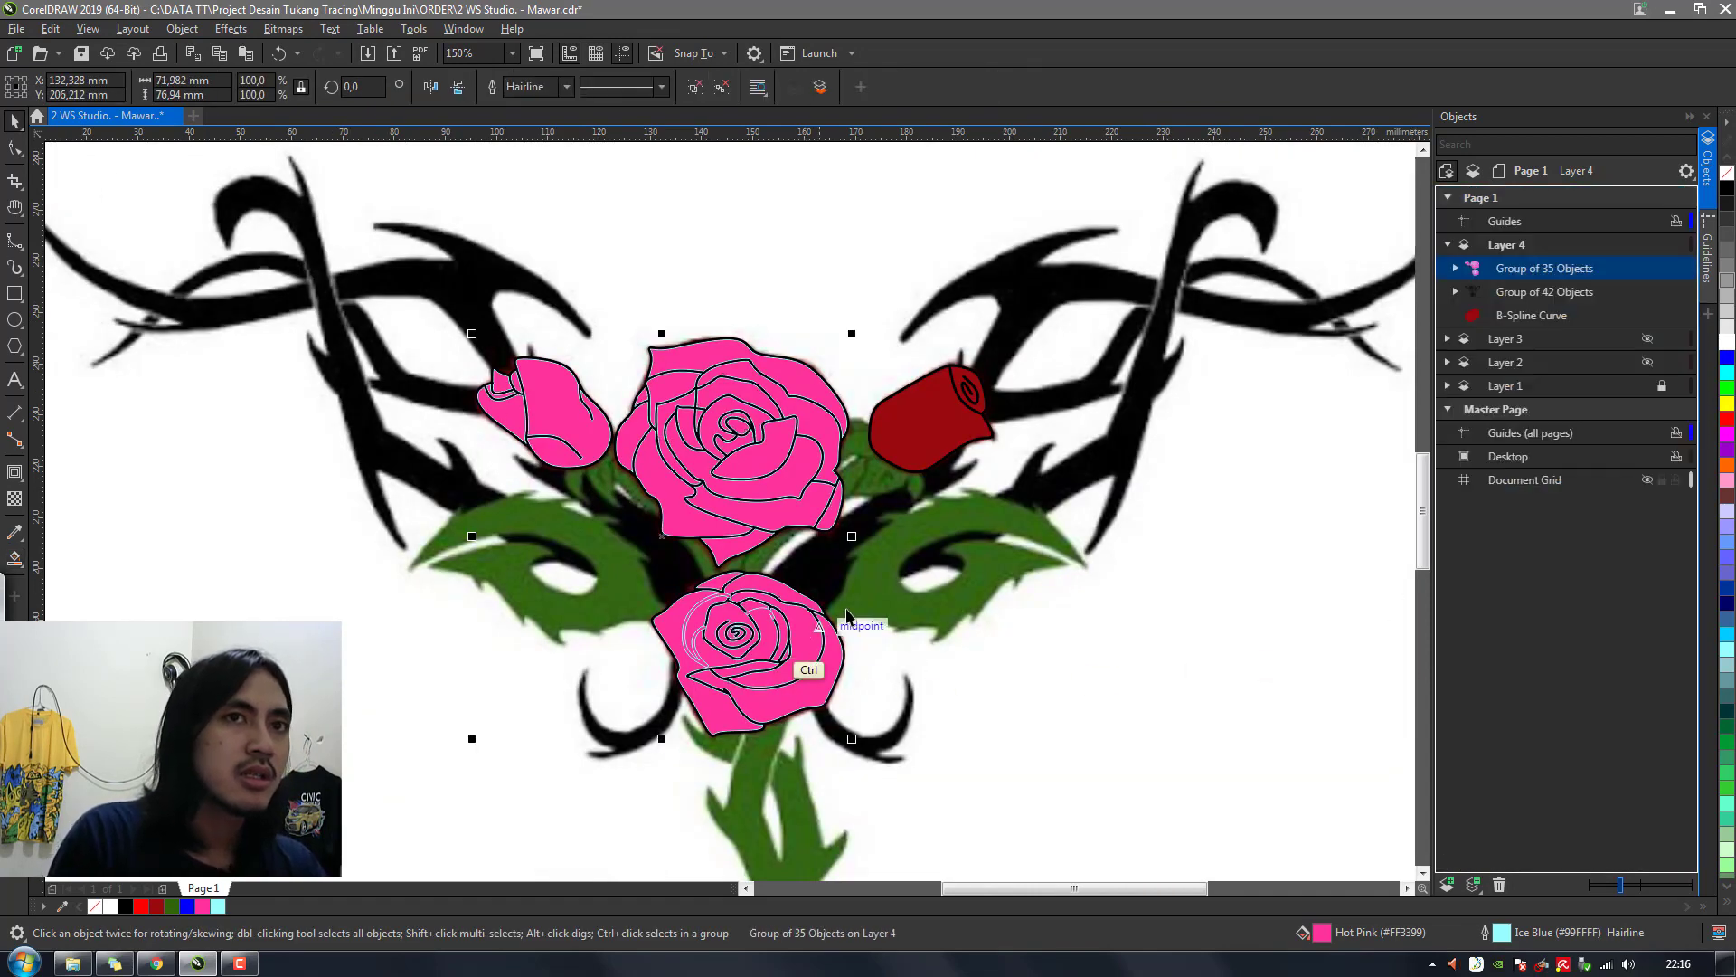
Fill the grouped petal shapes with dark red #9A090E and move the group back one, behind the black linework
{"action": "left_click", "coordinate": [156, 906]}
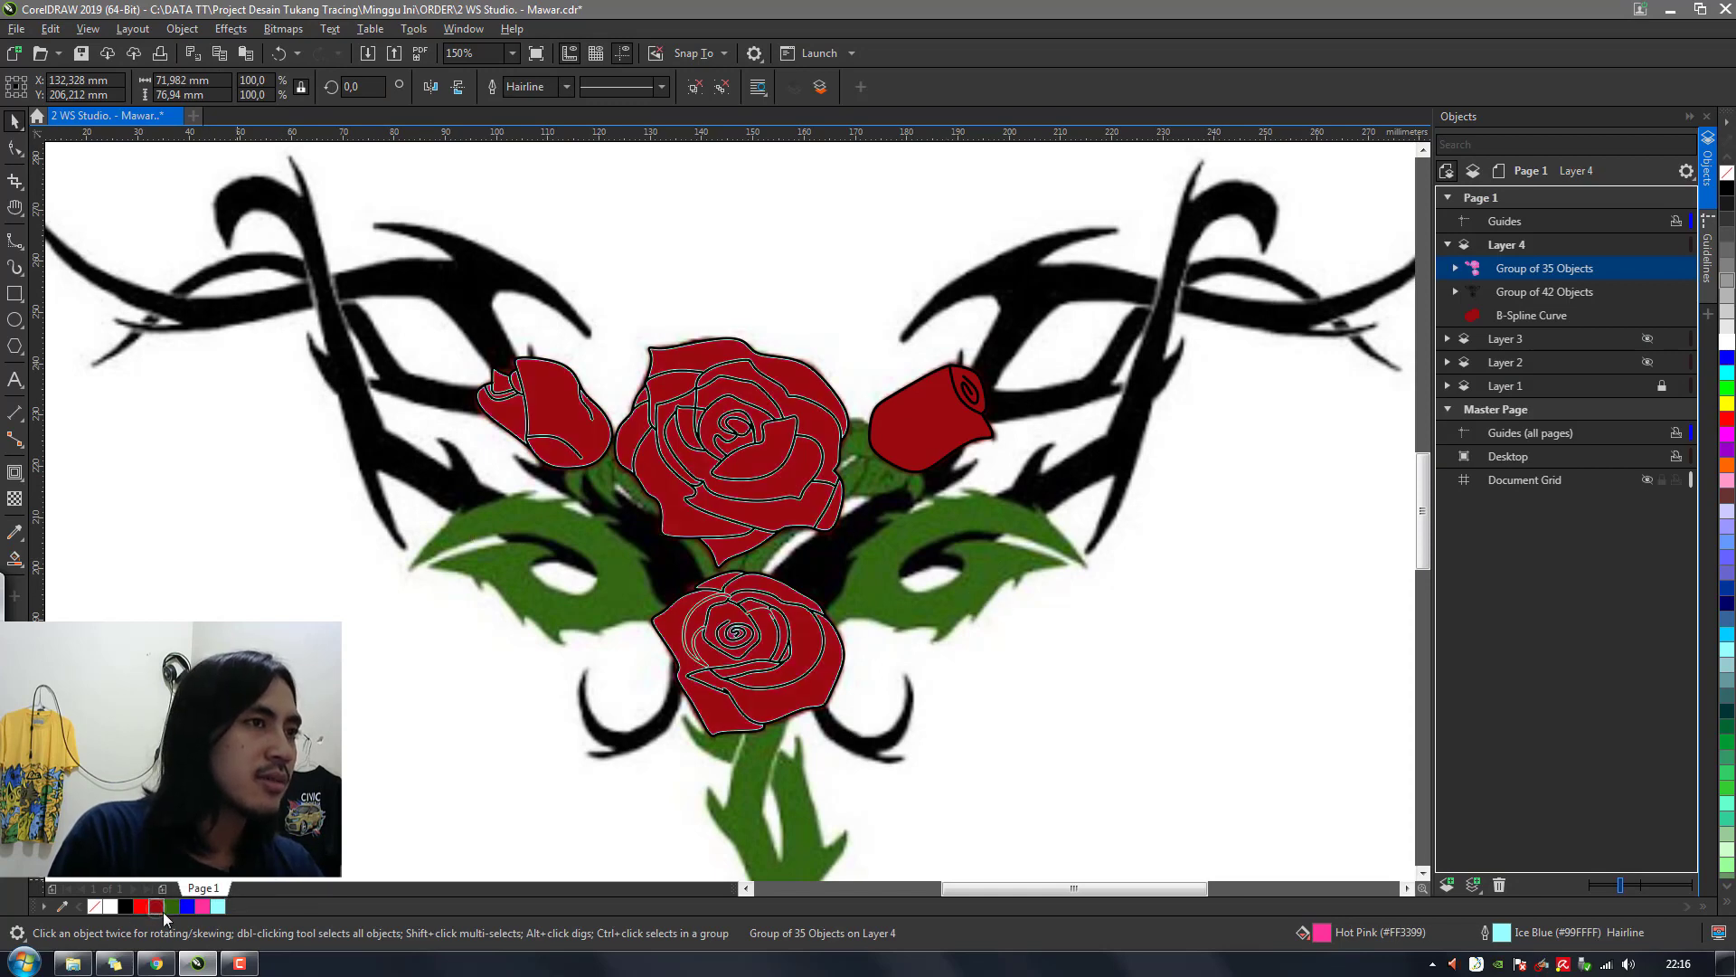
{"action": "right_click", "coordinate": [767, 468]}
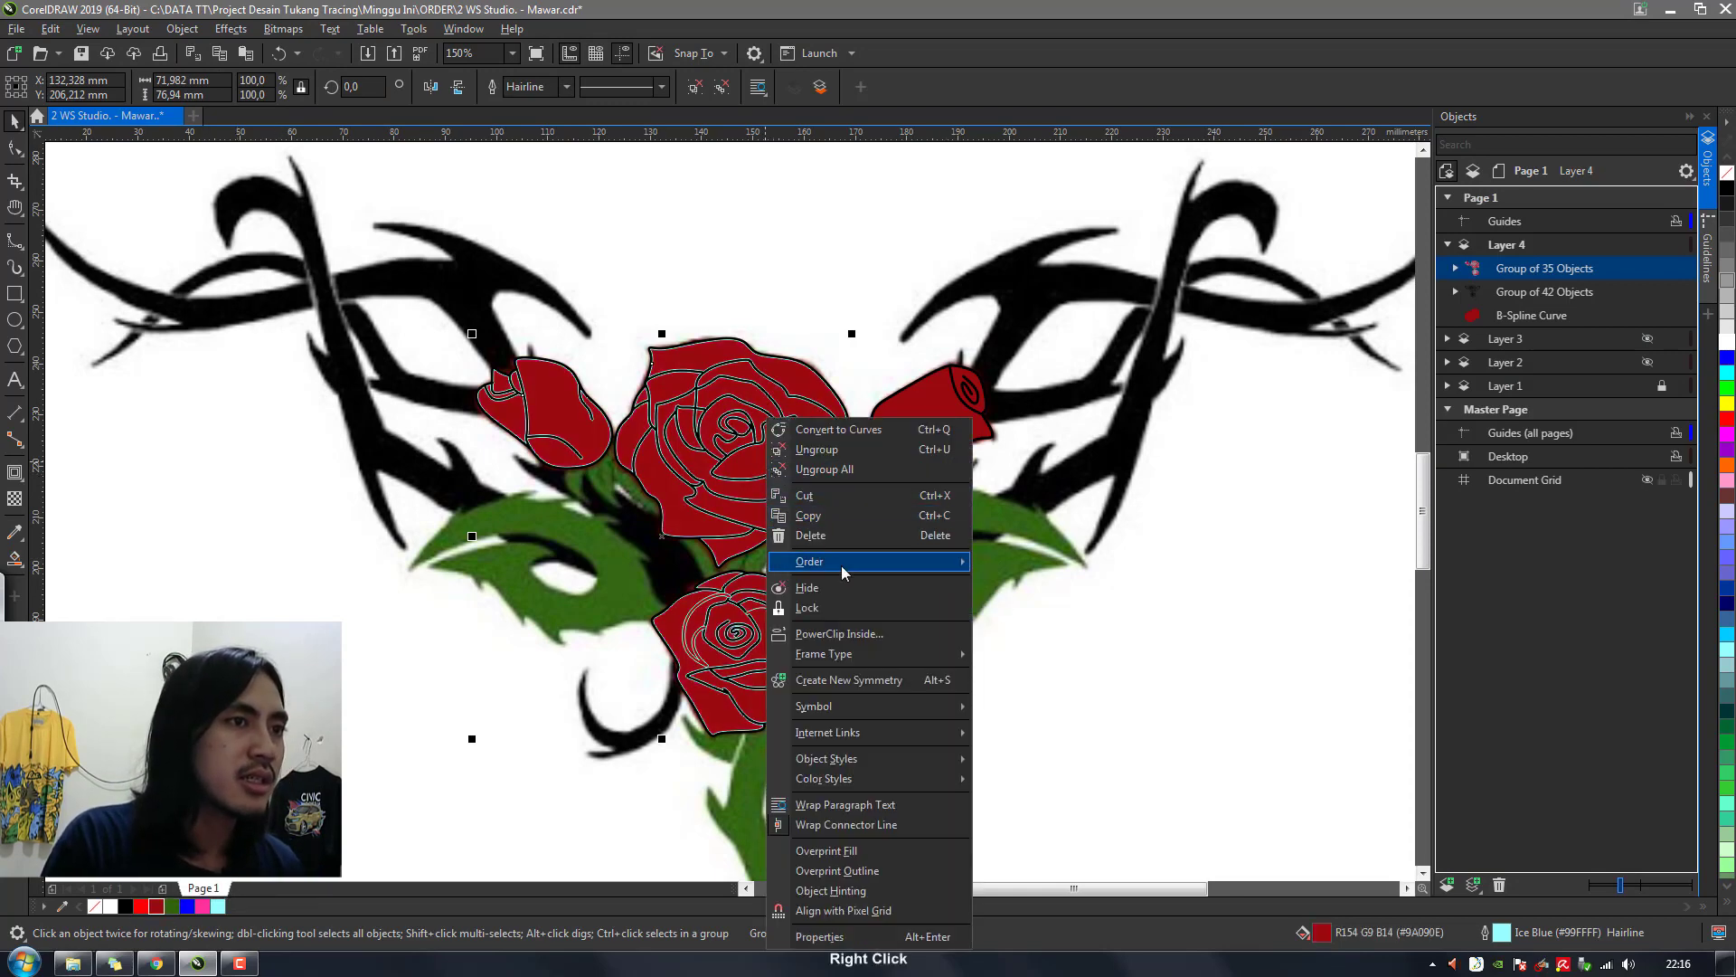
{"action": "mouse_move", "coordinate": [855, 563]}
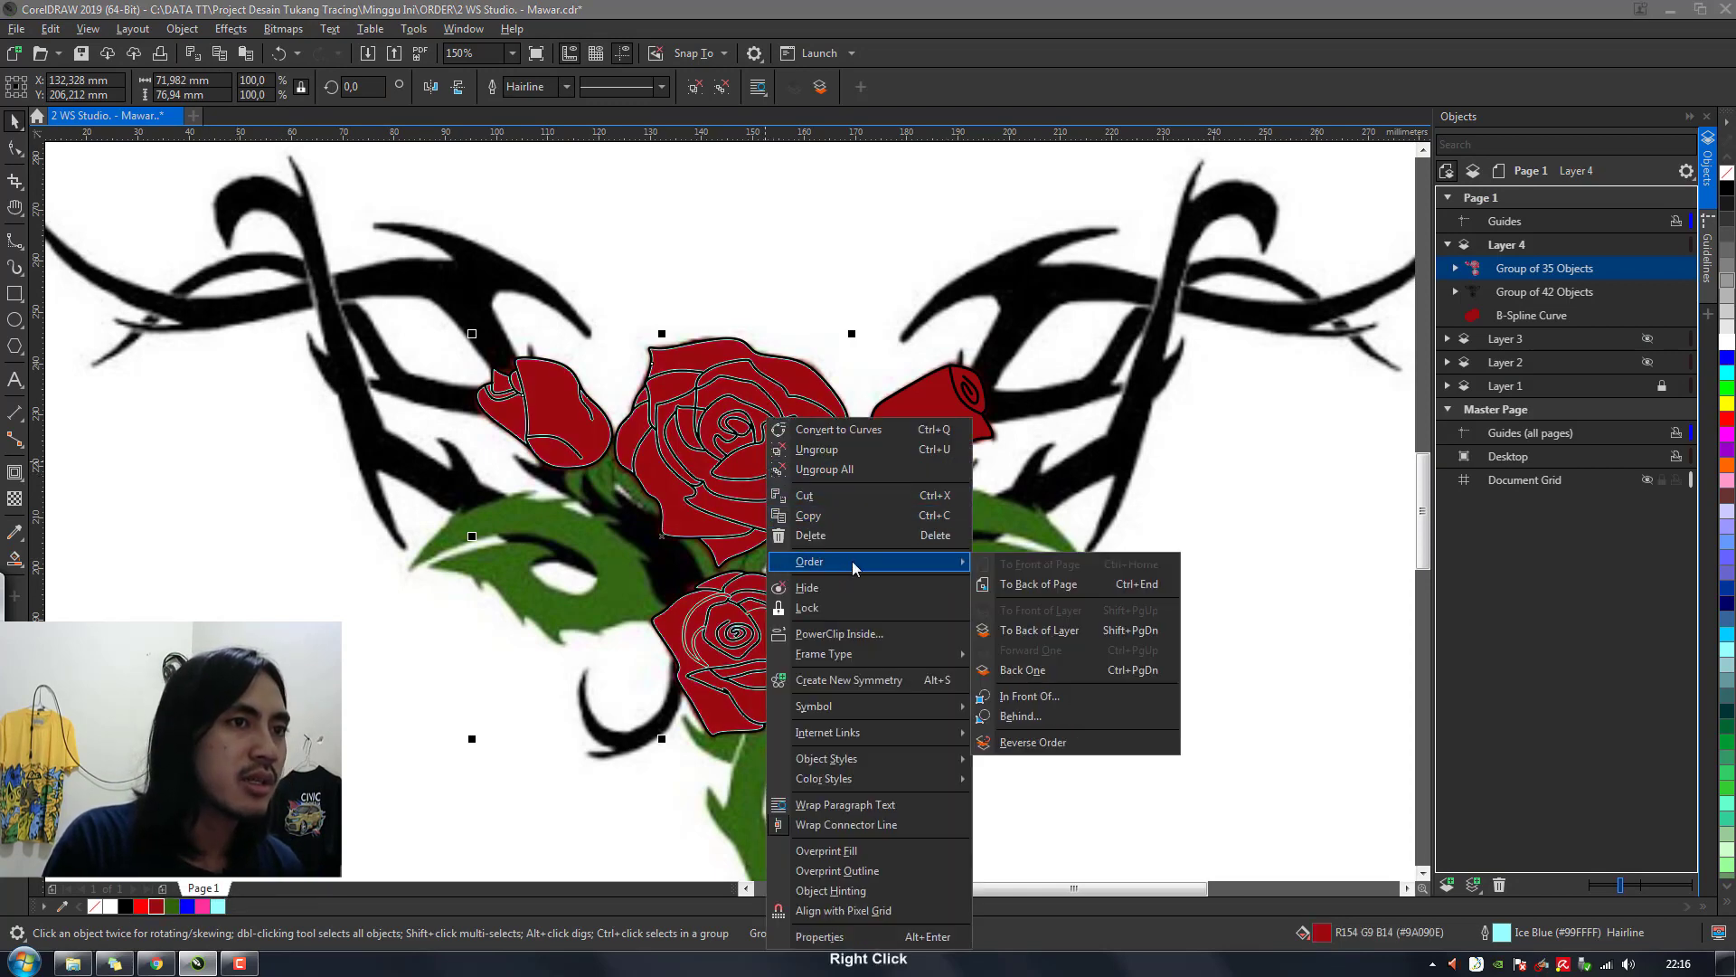
{"action": "left_click", "coordinate": [1046, 675]}
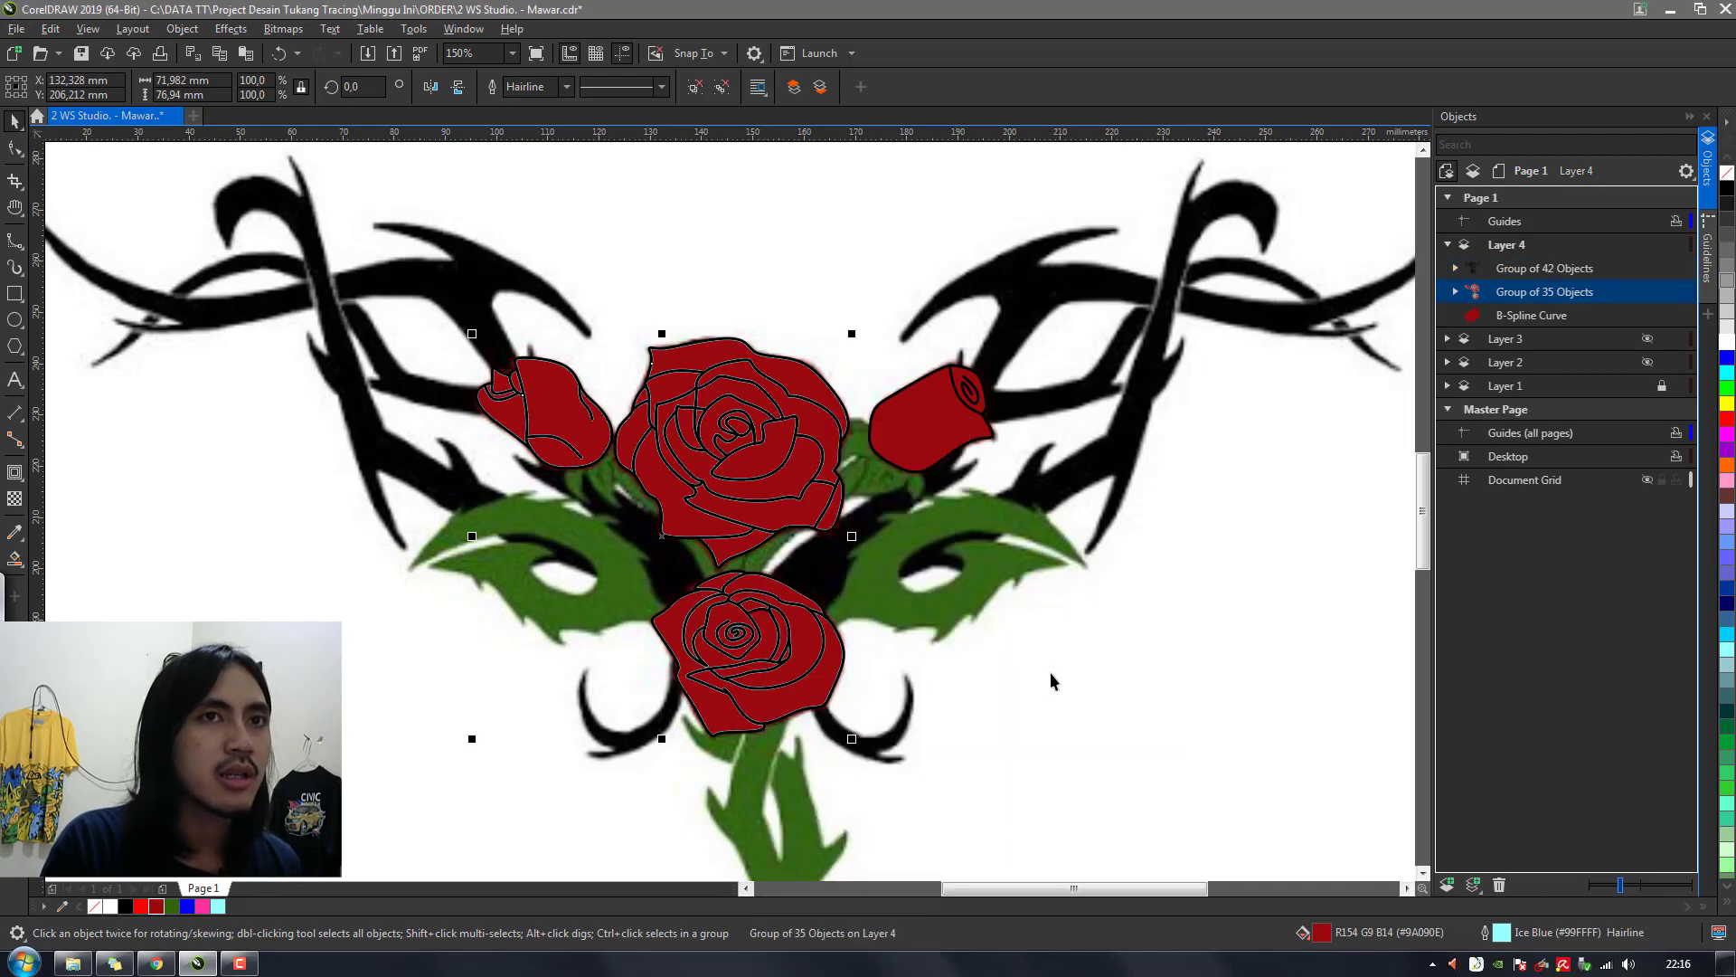
{"action": "left_click", "coordinate": [1009, 624]}
Remove the outlines from both rose groups and the right bud shape on Layer 4
{"action": "left_click_drag", "start_coordinate": [431, 270], "coordinate": [1054, 783]}
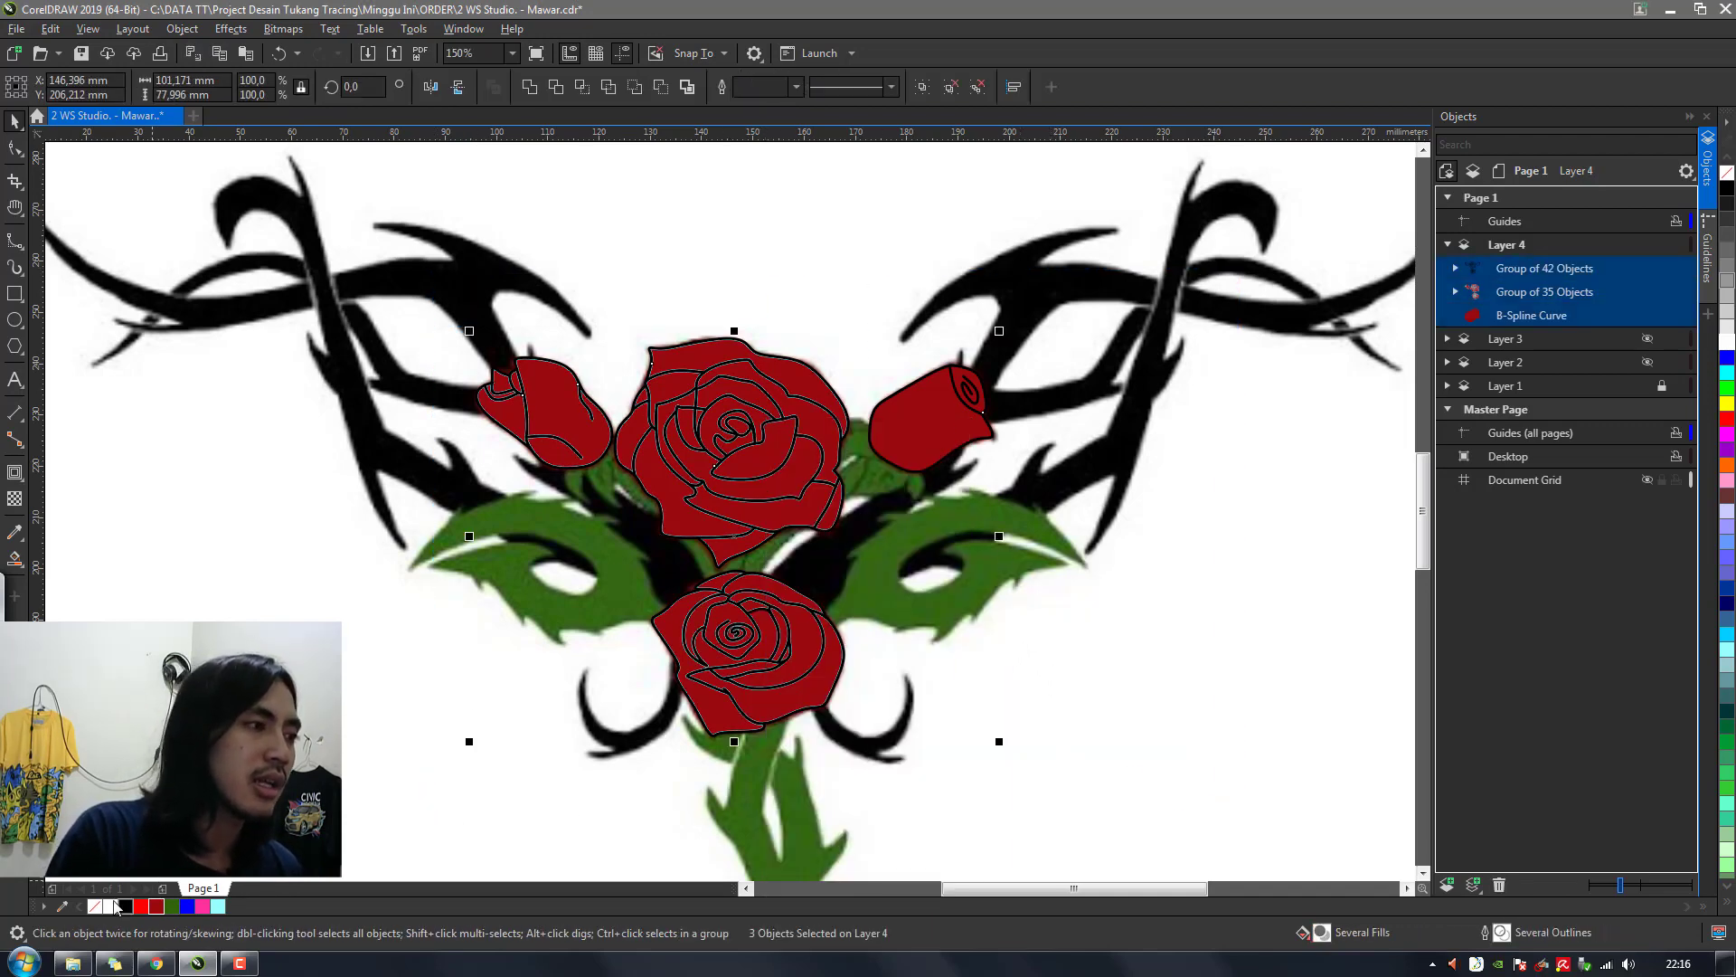
{"action": "right_click", "coordinate": [94, 915]}
{"action": "left_click", "coordinate": [1137, 588]}
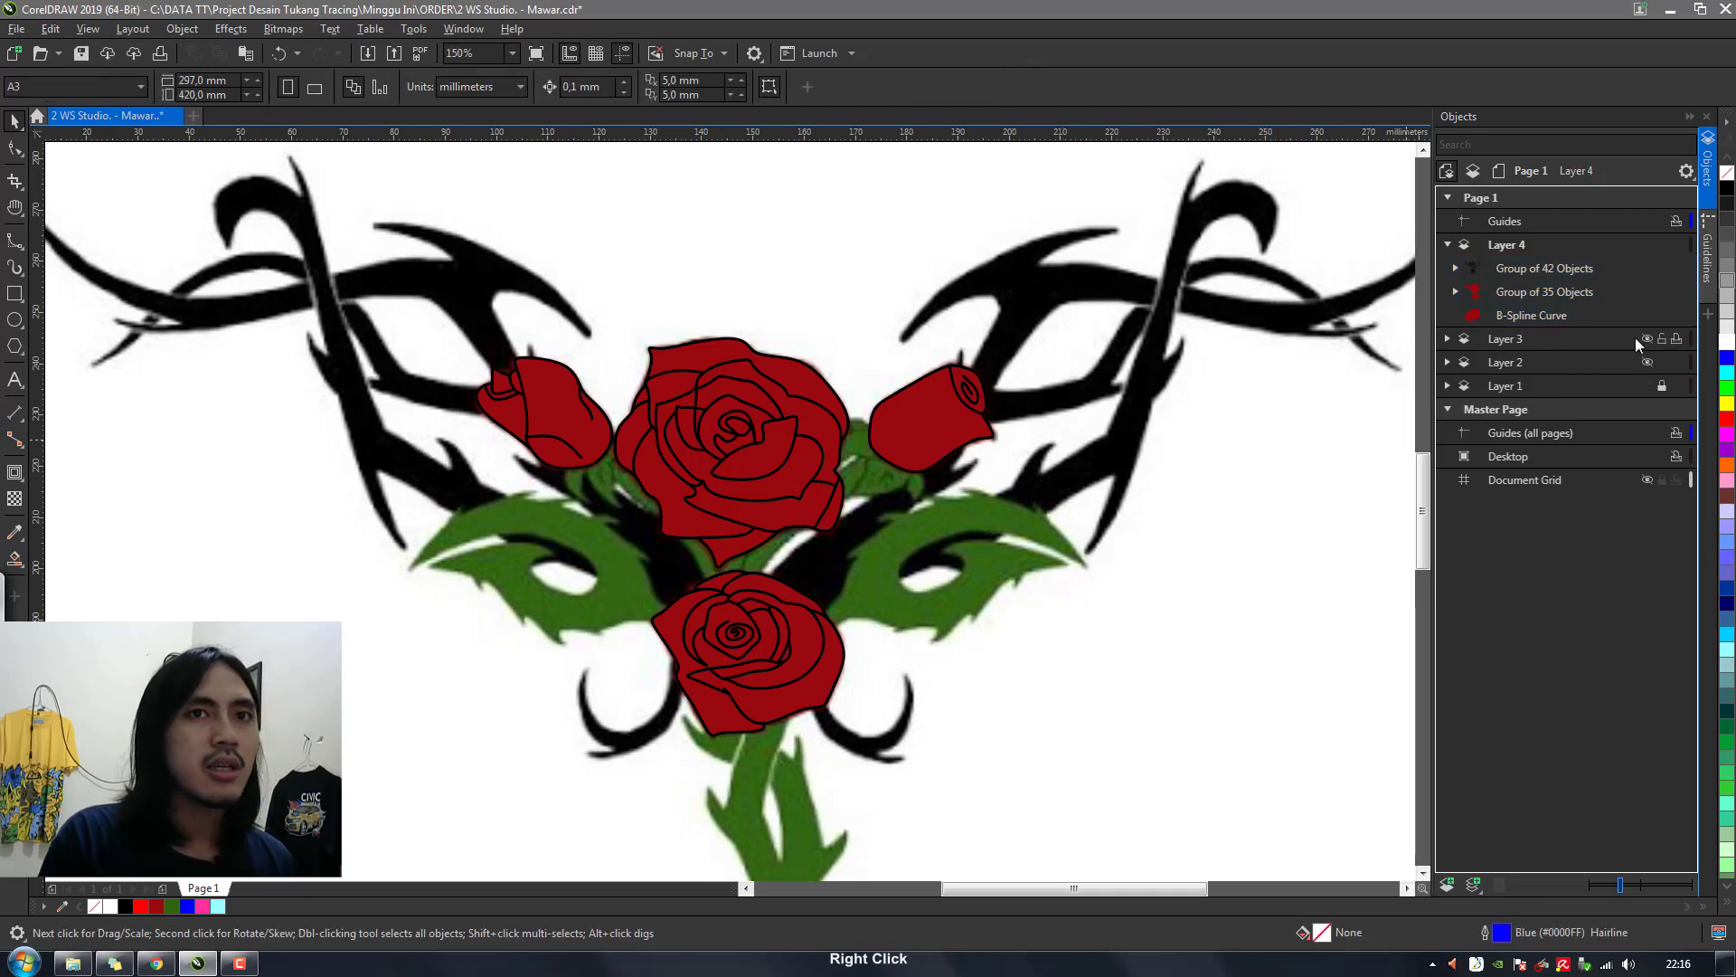
Collapse Layer 4 and make Layers 2 and 3 visible, hiding Layer 4 briefly to check them before showing it again
{"action": "left_click", "coordinate": [1449, 244]}
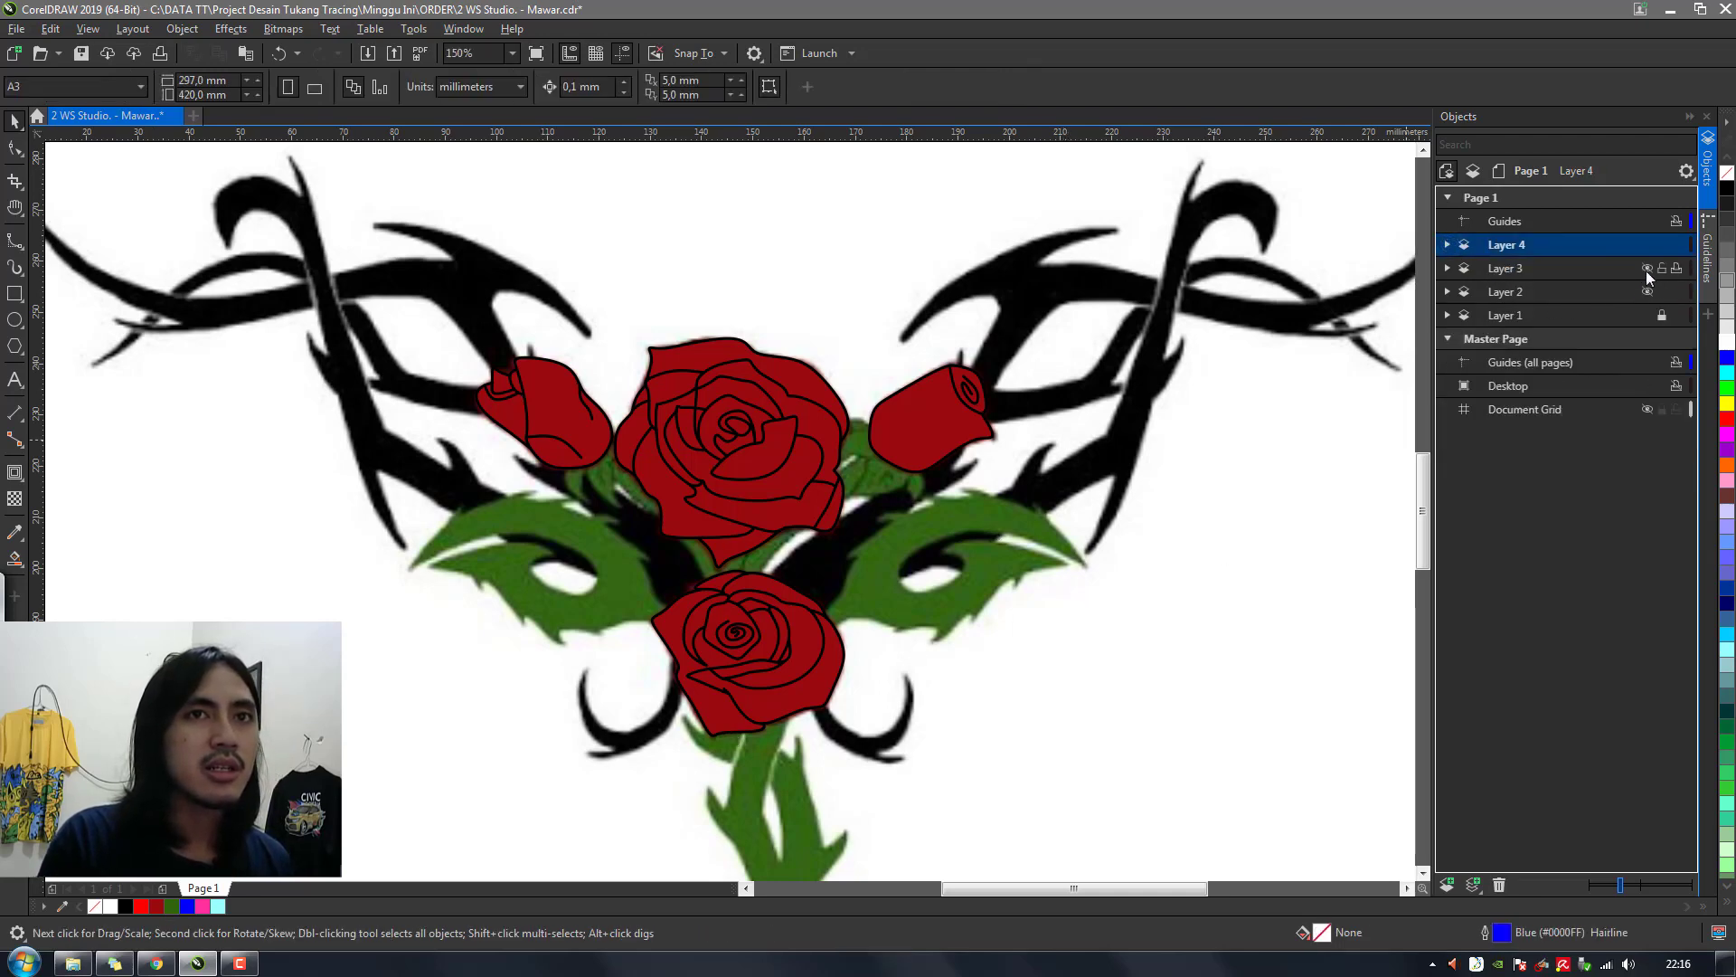
{"action": "left_click", "coordinate": [1645, 246]}
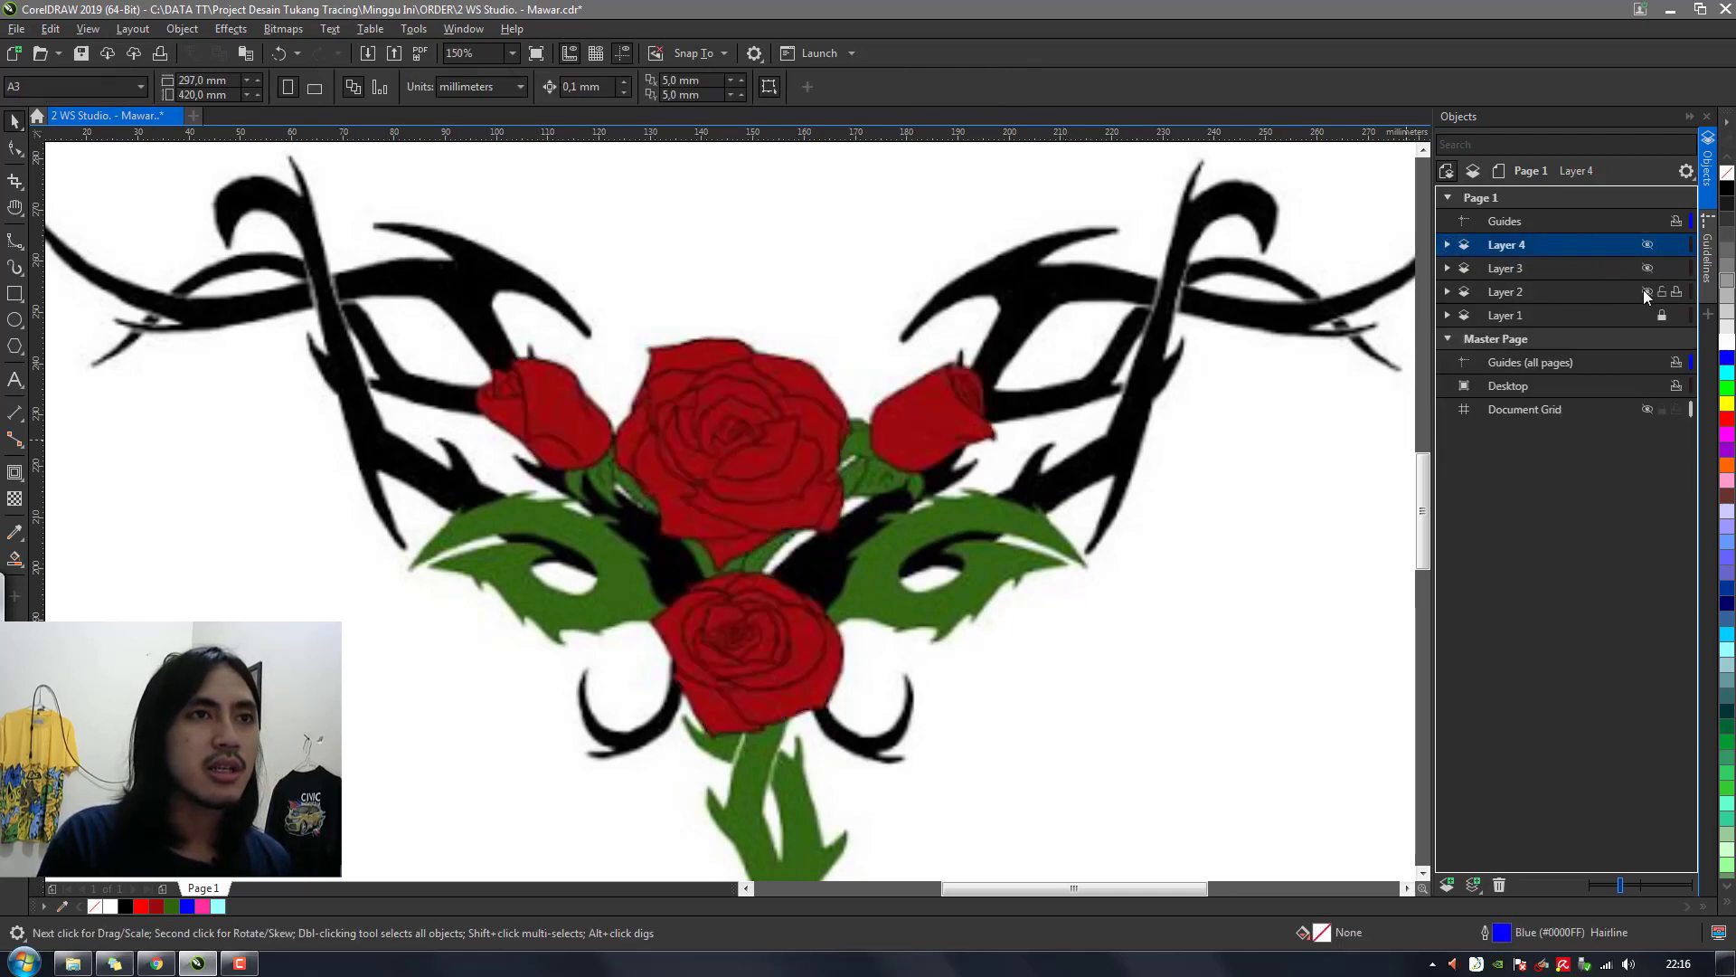
{"action": "left_click", "coordinate": [1646, 289]}
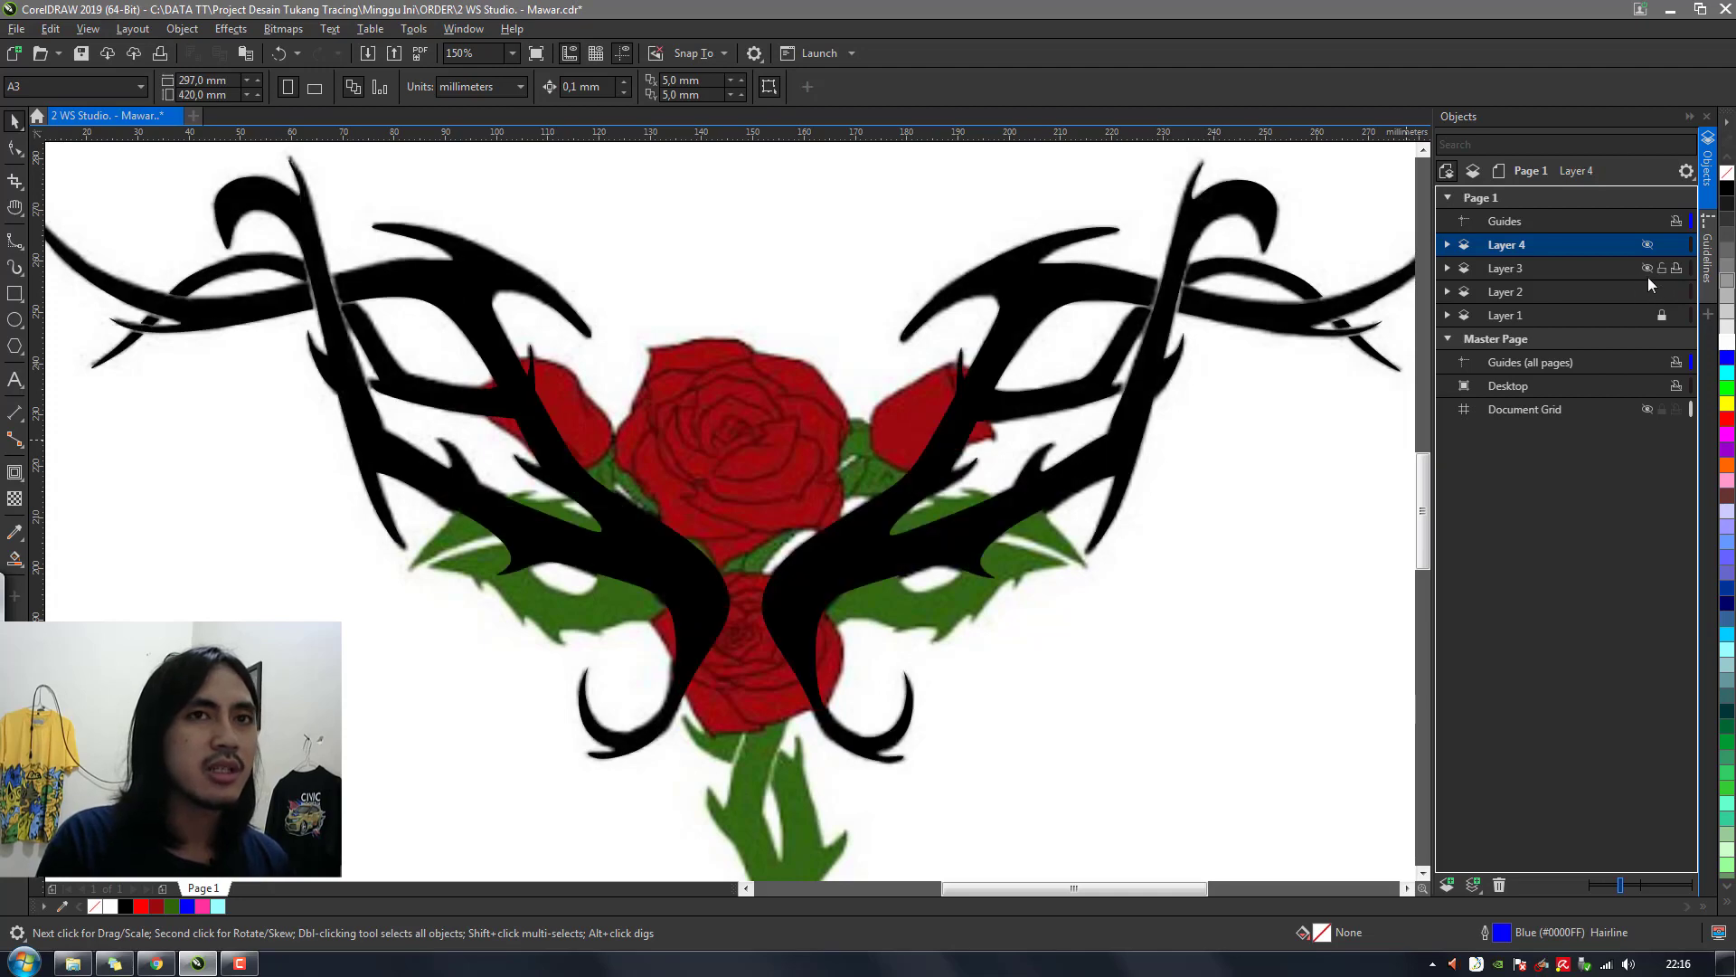
{"action": "left_click", "coordinate": [1647, 268]}
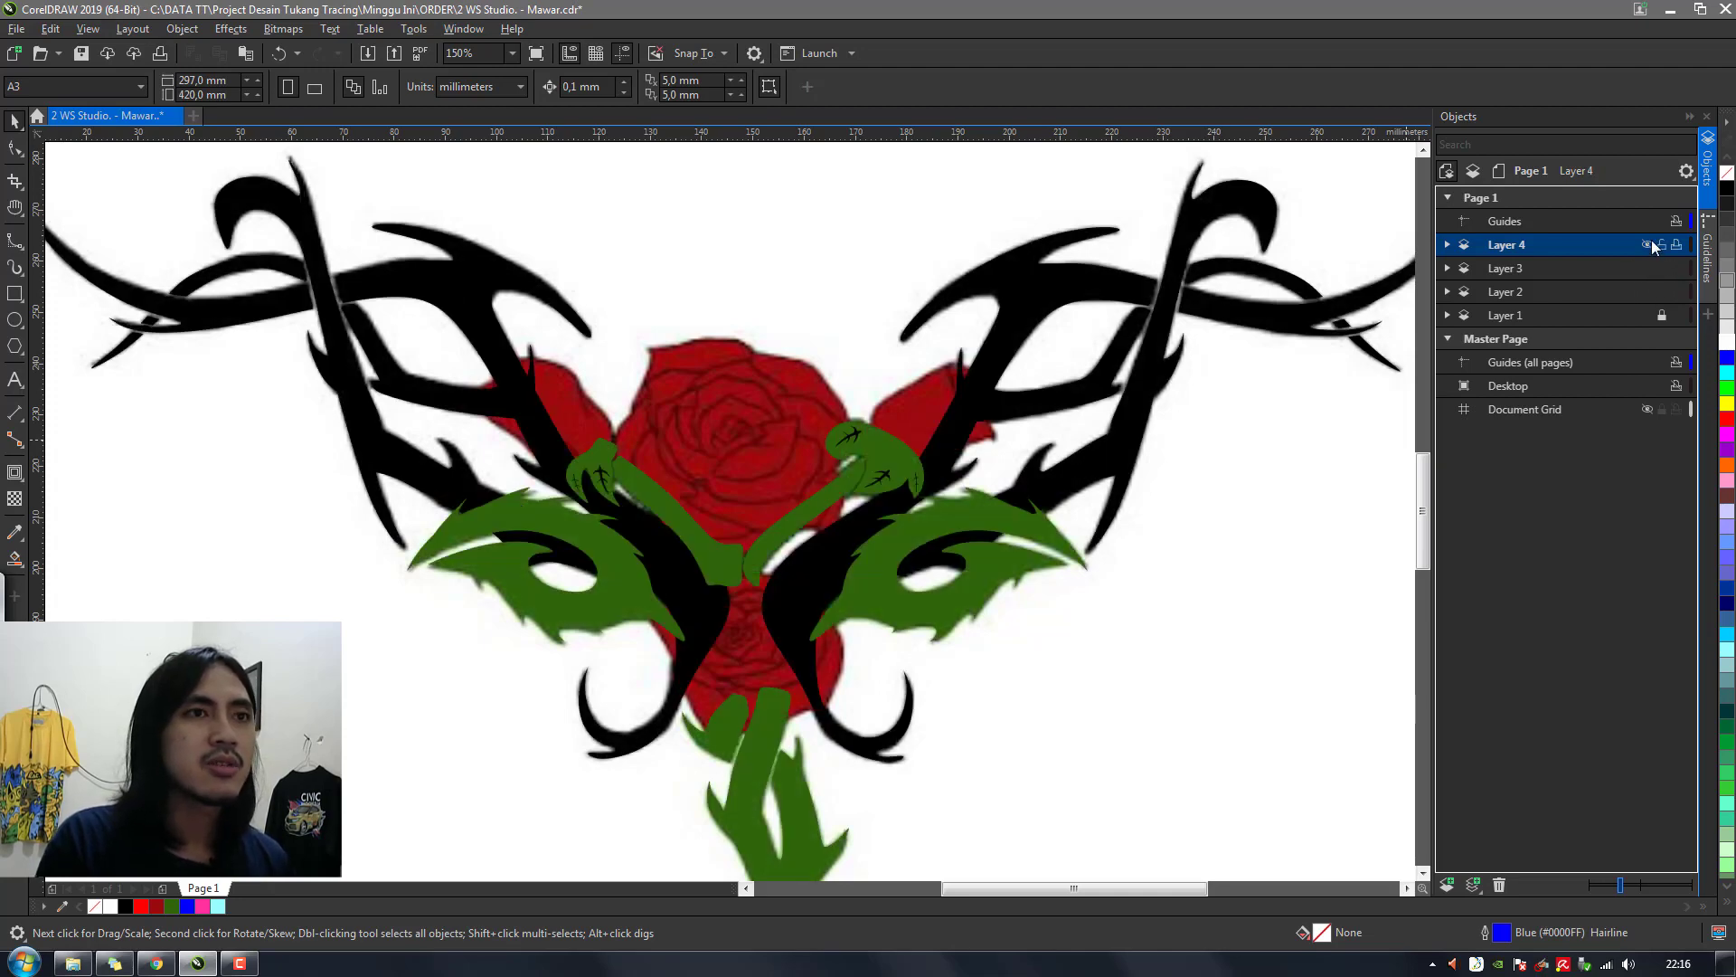
{"action": "left_click", "coordinate": [1648, 245]}
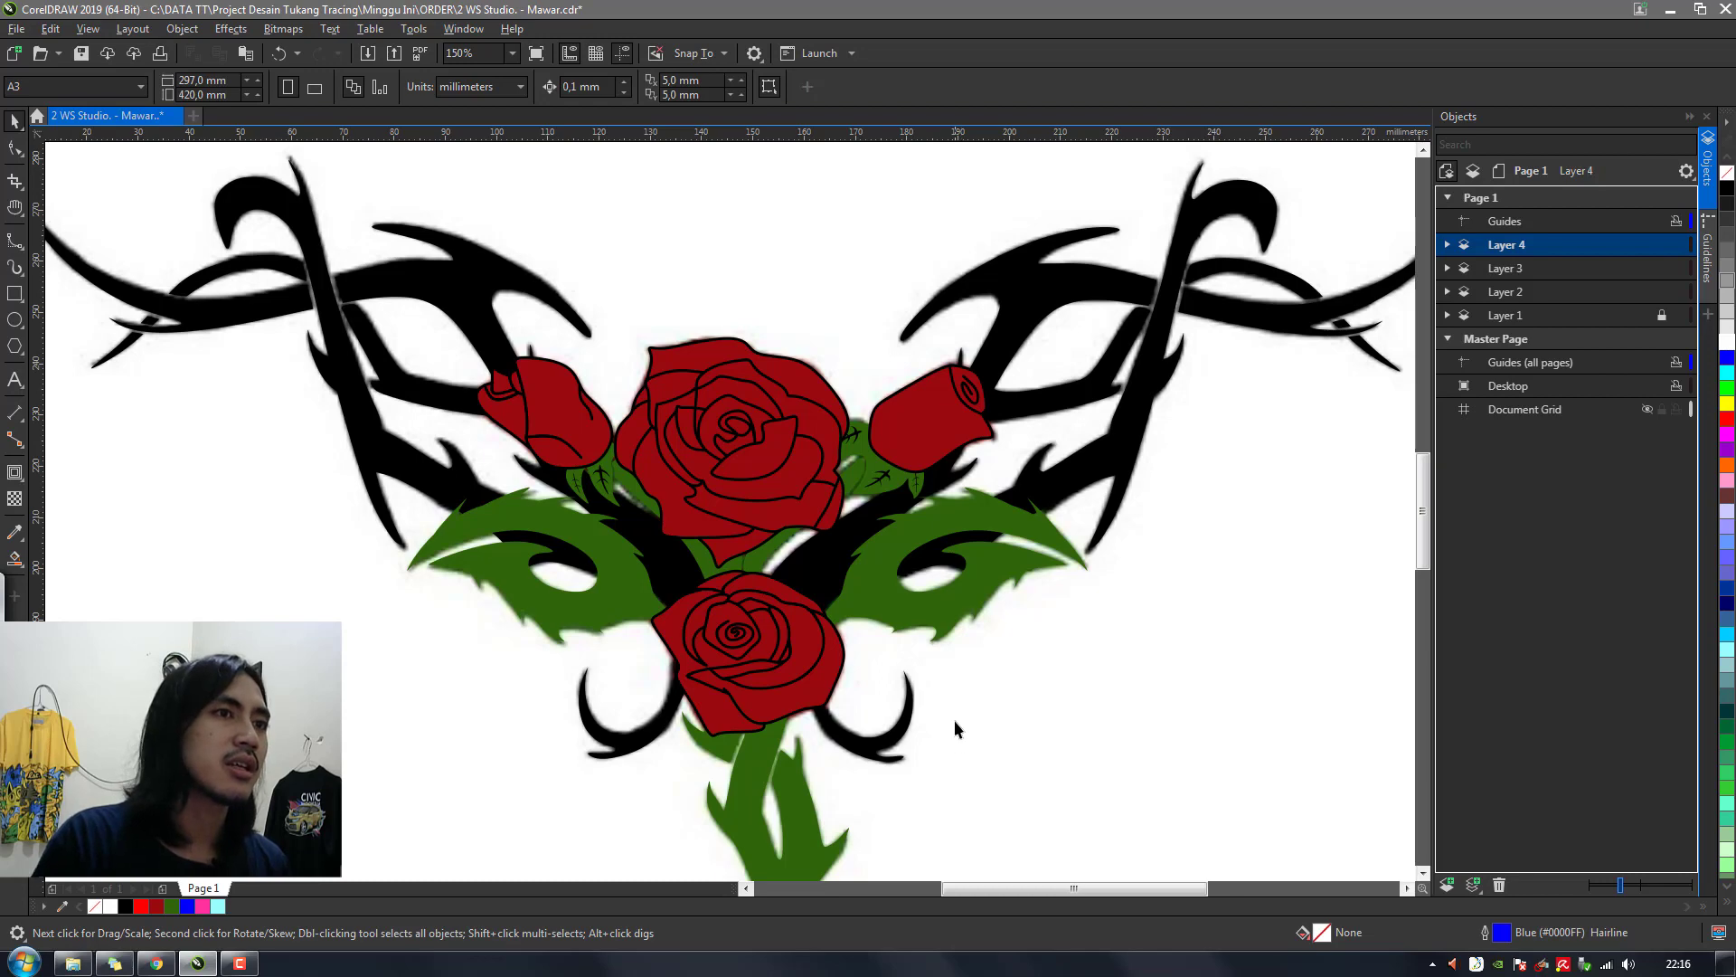
Move the complete vector artwork off the page to the left, beside the locked reference image
{"action": "scroll", "coordinate": [953, 720], "scroll_direction": "down", "scroll_amount": 5}
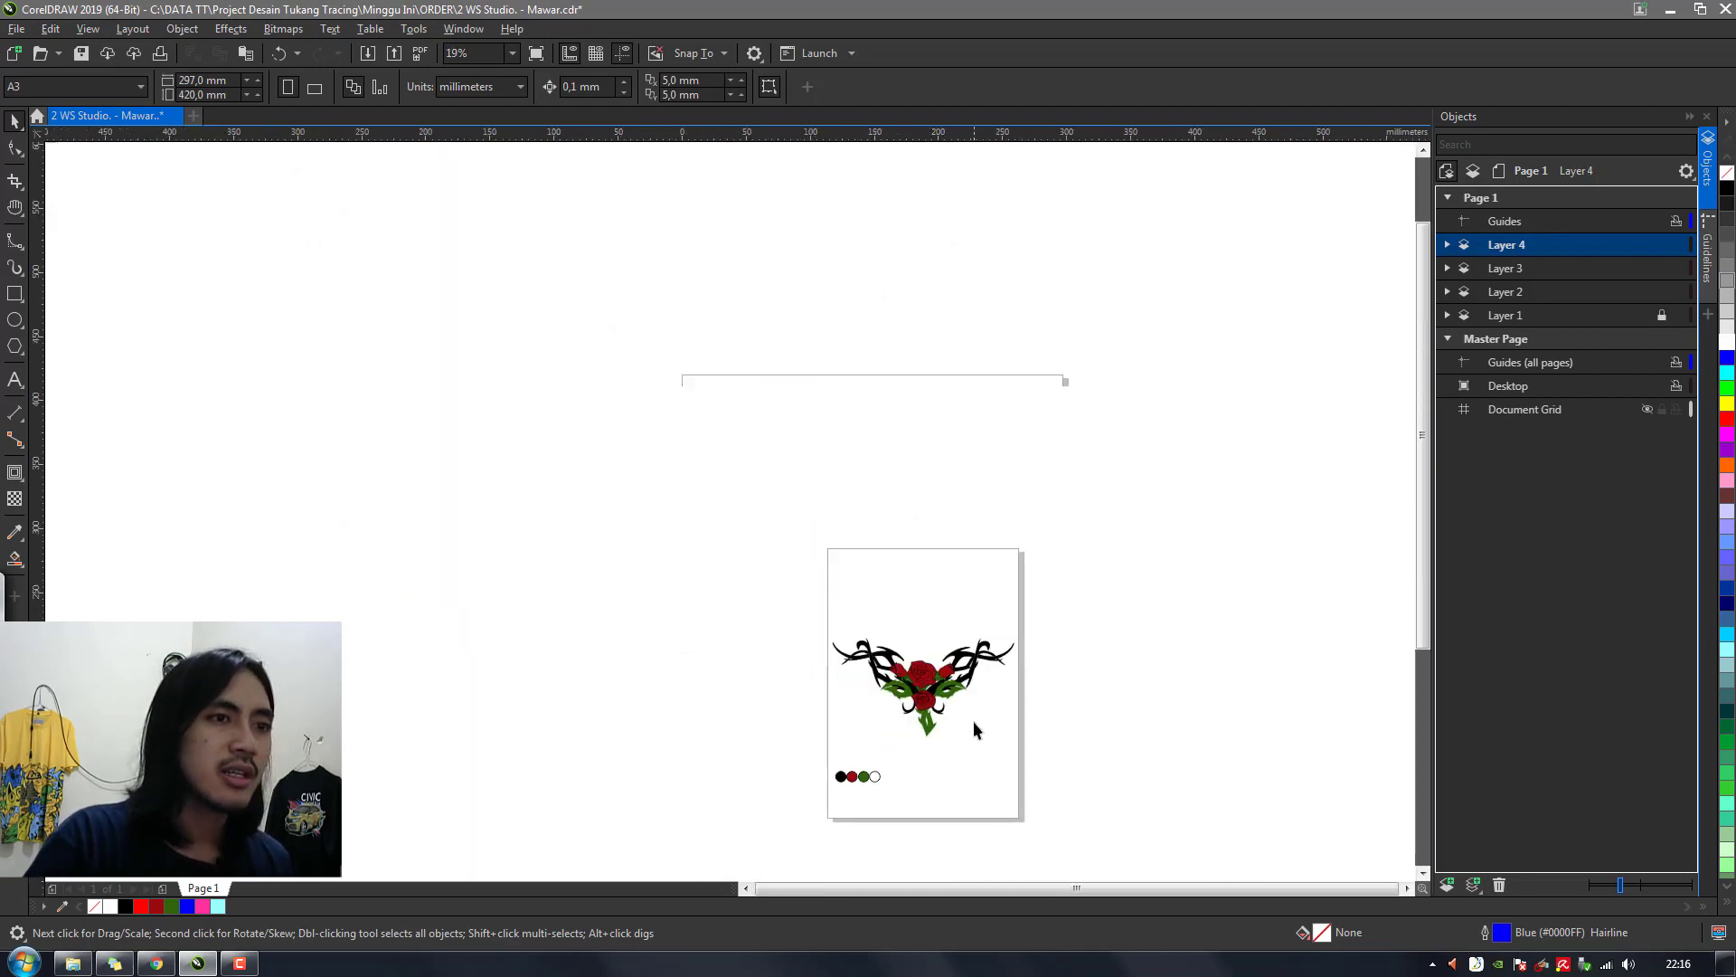
{"action": "left_click_drag", "start_coordinate": [607, 488], "coordinate": [924, 693]}
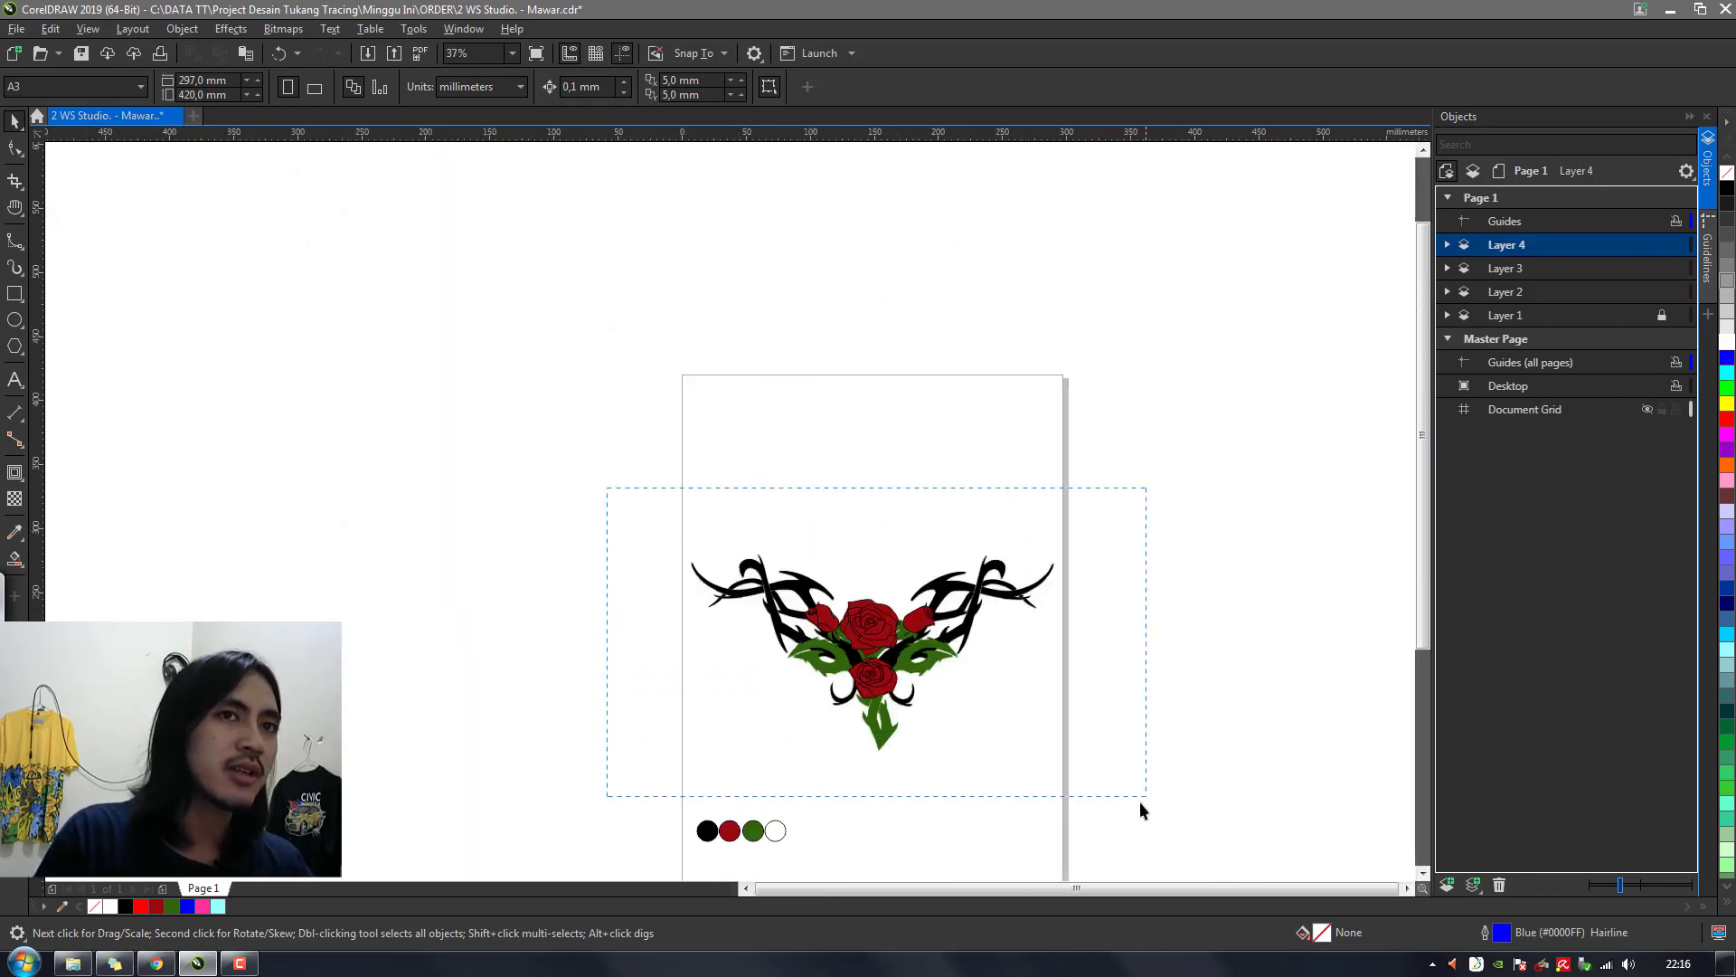
{"action": "left_click_drag", "start_coordinate": [1139, 801], "coordinate": [1143, 799]}
{"action": "left_click_drag", "start_coordinate": [916, 676], "coordinate": [570, 687]}
{"action": "left_click", "coordinate": [618, 709]}
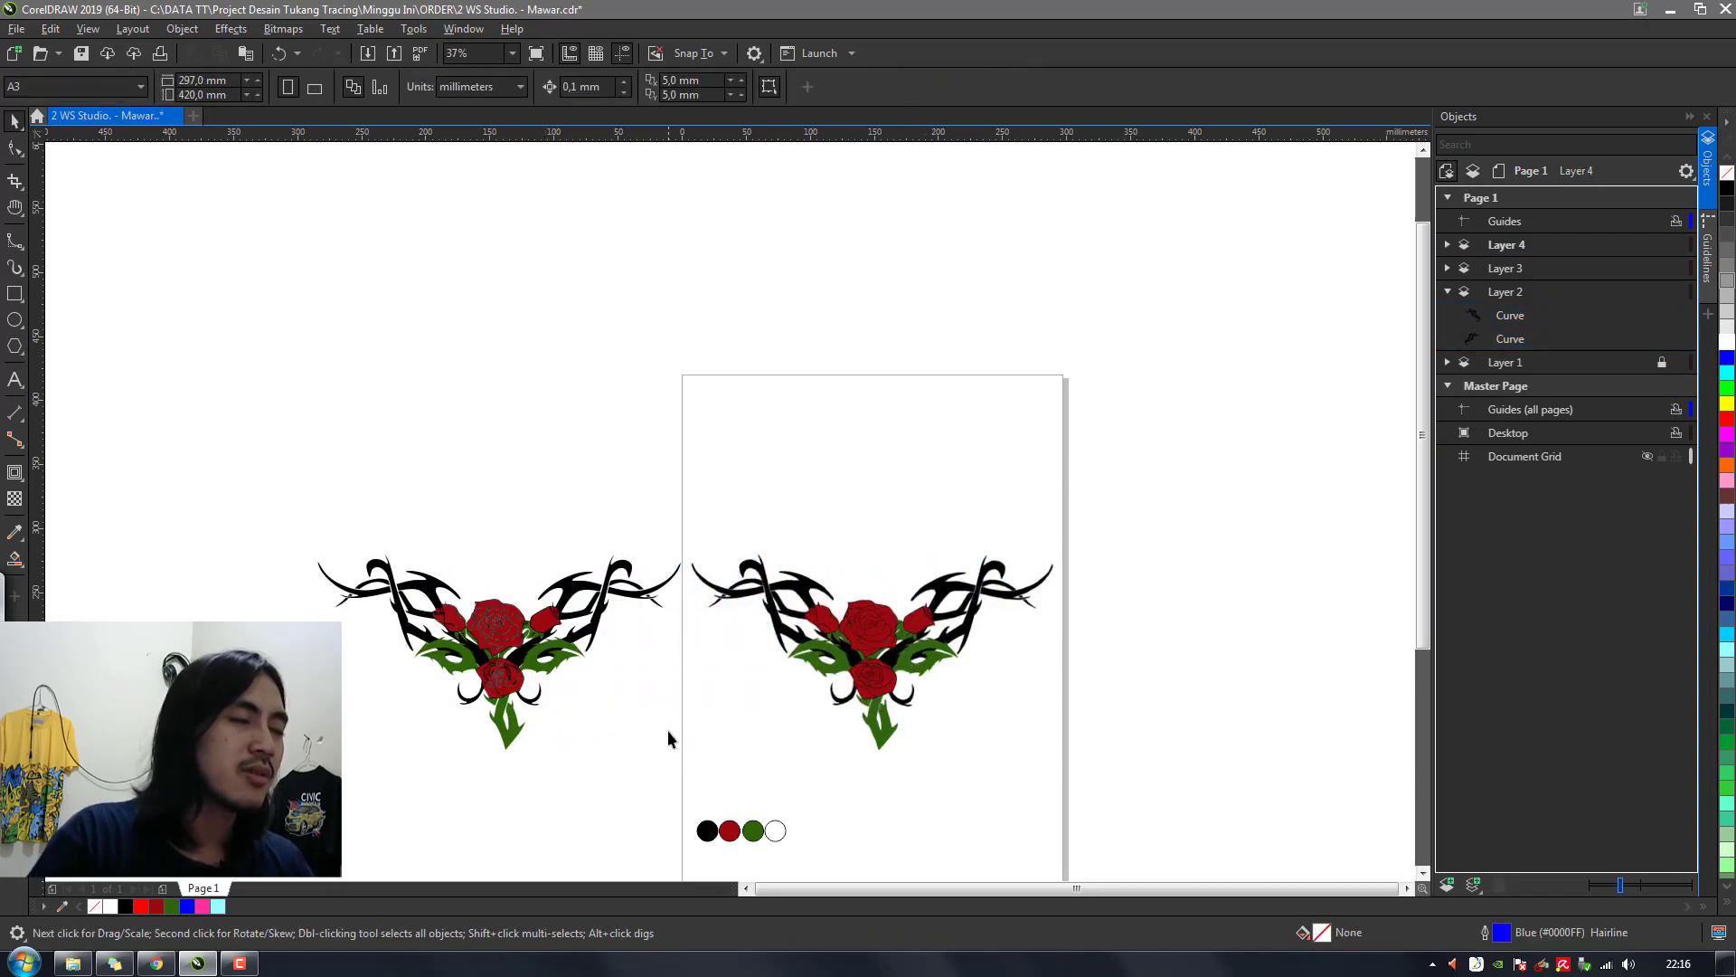
Add a page-sized rectangle, move it left around the vector artwork, and place it at the bottom of Layer 2
{"action": "scroll", "coordinate": [669, 732], "scroll_direction": "up", "scroll_amount": 2}
{"action": "scroll", "coordinate": [316, 624], "scroll_direction": "up", "scroll_amount": 4}
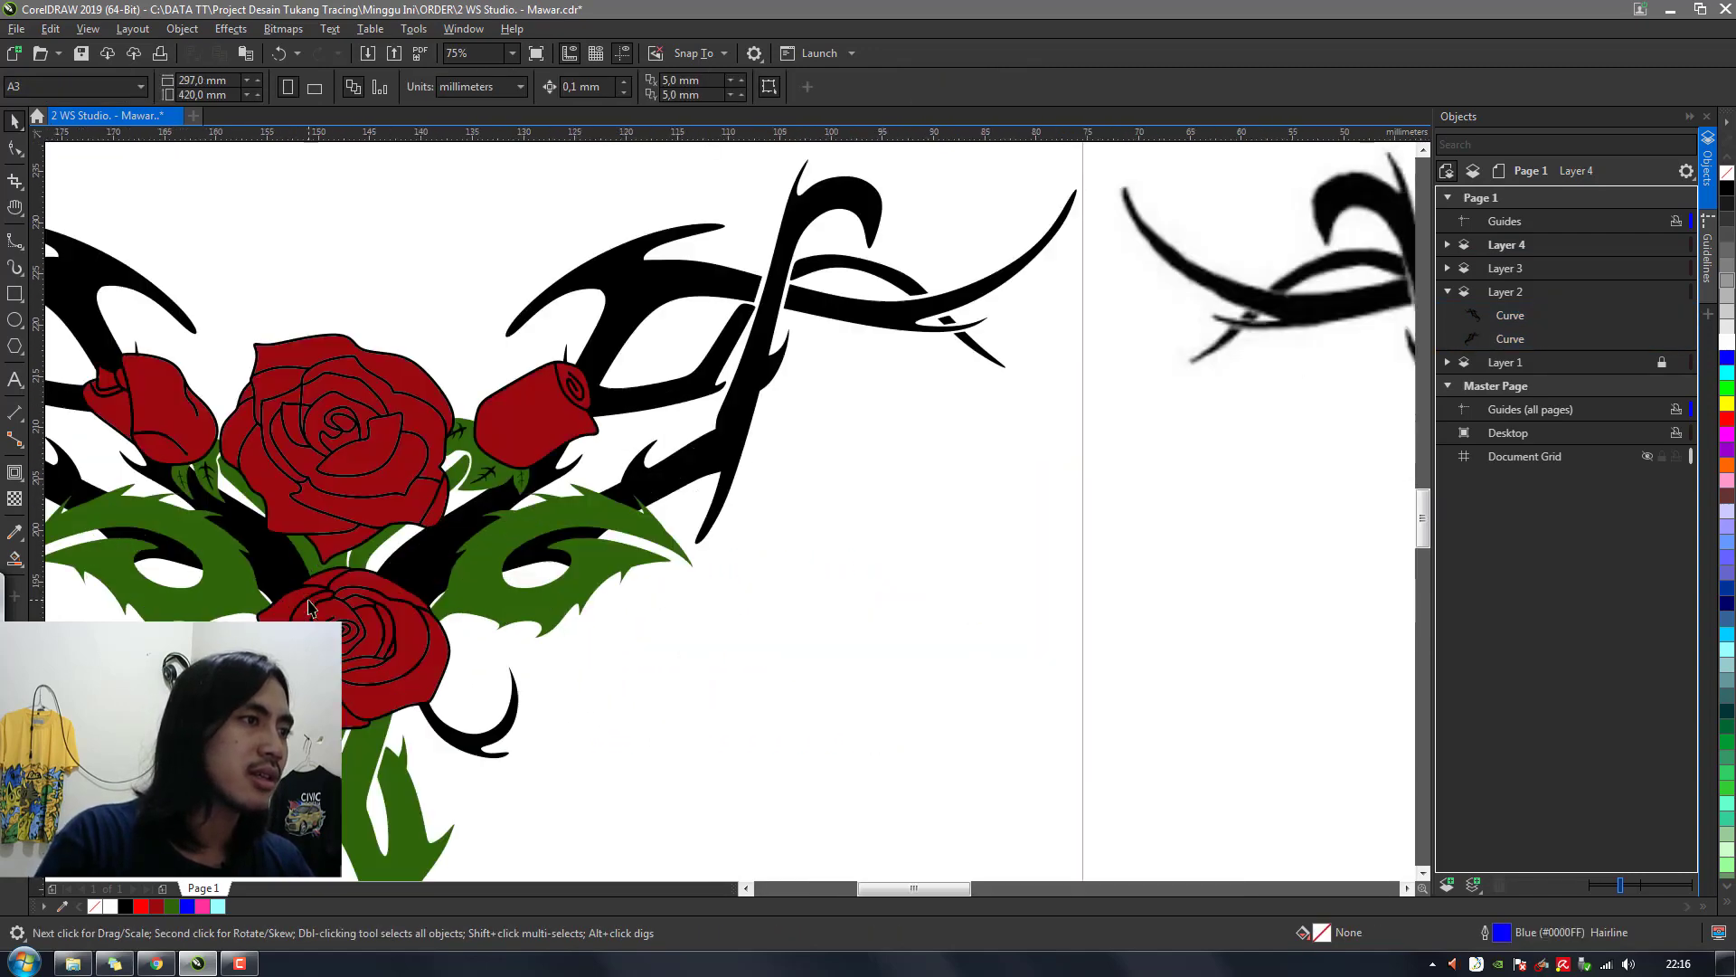
{"action": "scroll", "coordinate": [602, 589], "scroll_direction": "down", "scroll_amount": 4}
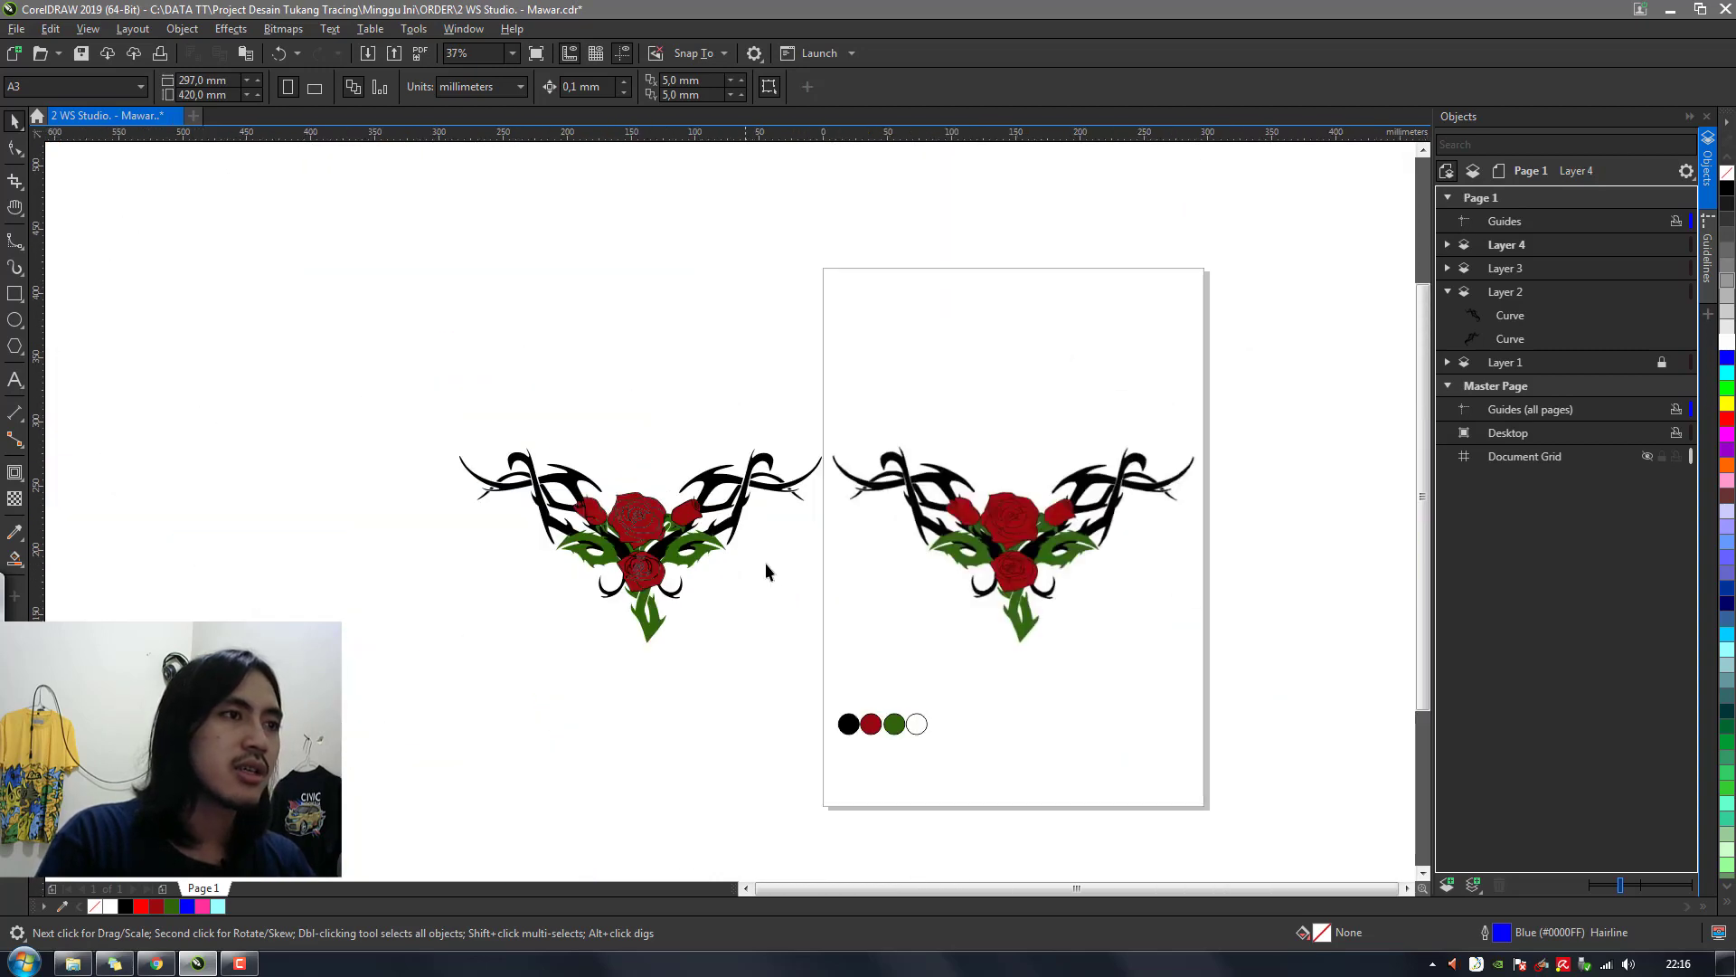
{"action": "double_click", "coordinate": [15, 294]}
{"action": "left_click_drag", "start_coordinate": [1092, 391], "coordinate": [728, 398]}
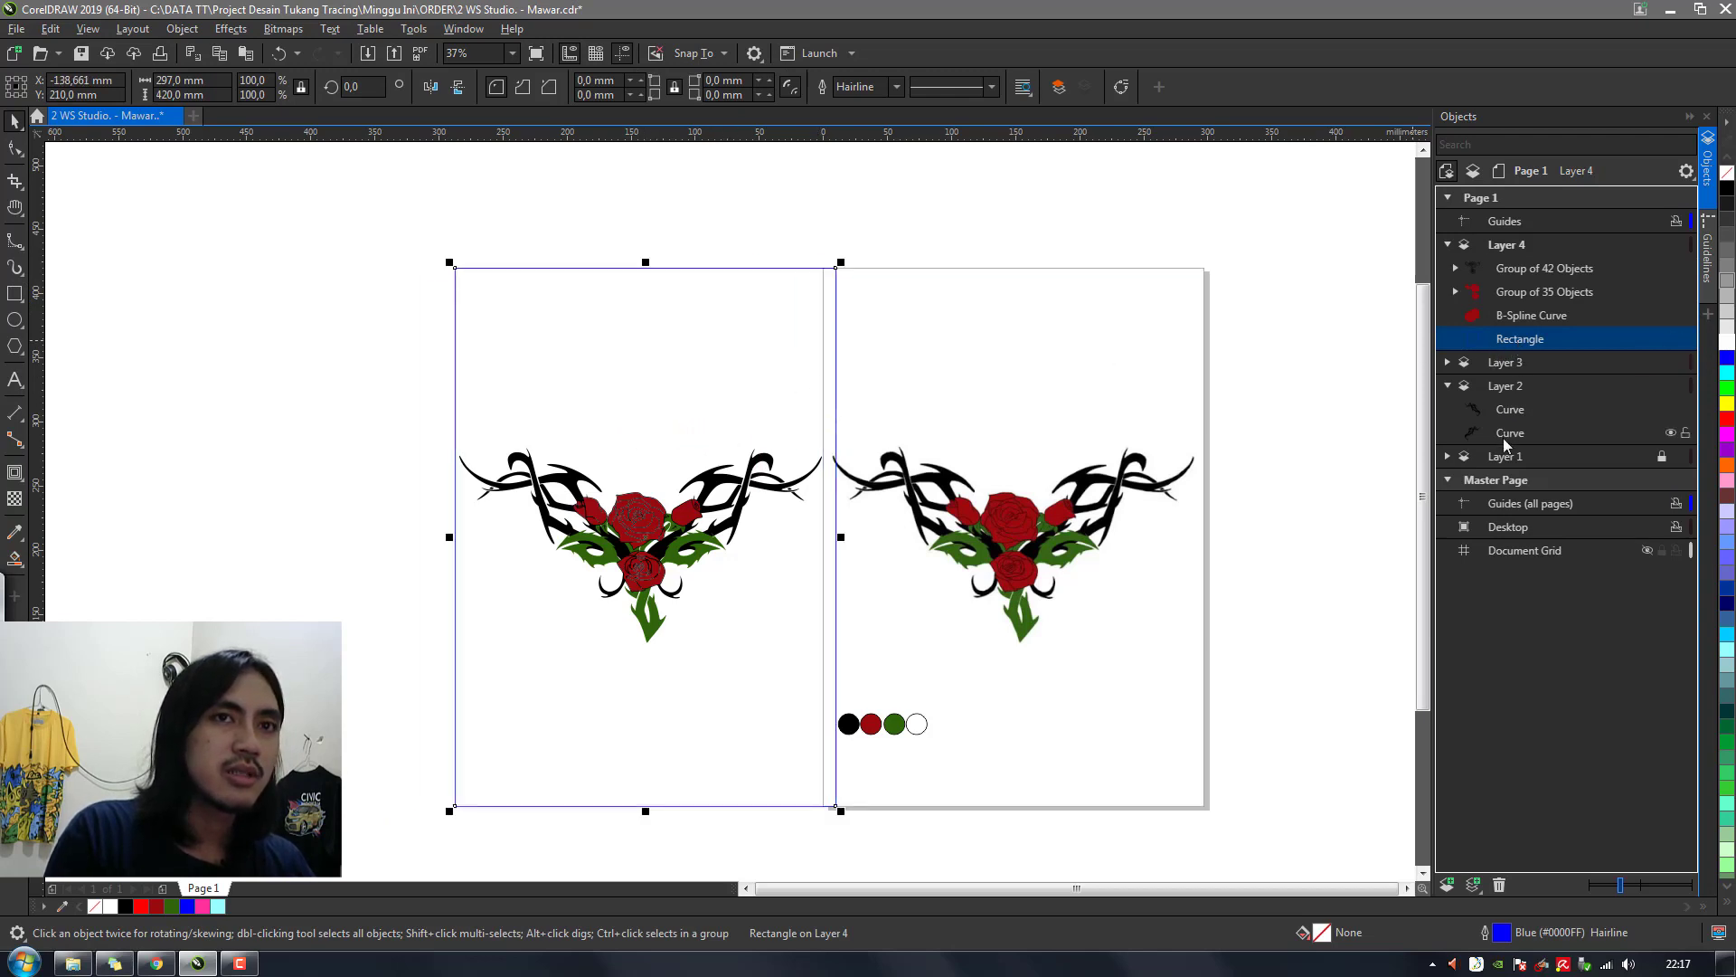
{"action": "left_click_drag", "start_coordinate": [1517, 338], "coordinate": [1526, 455]}
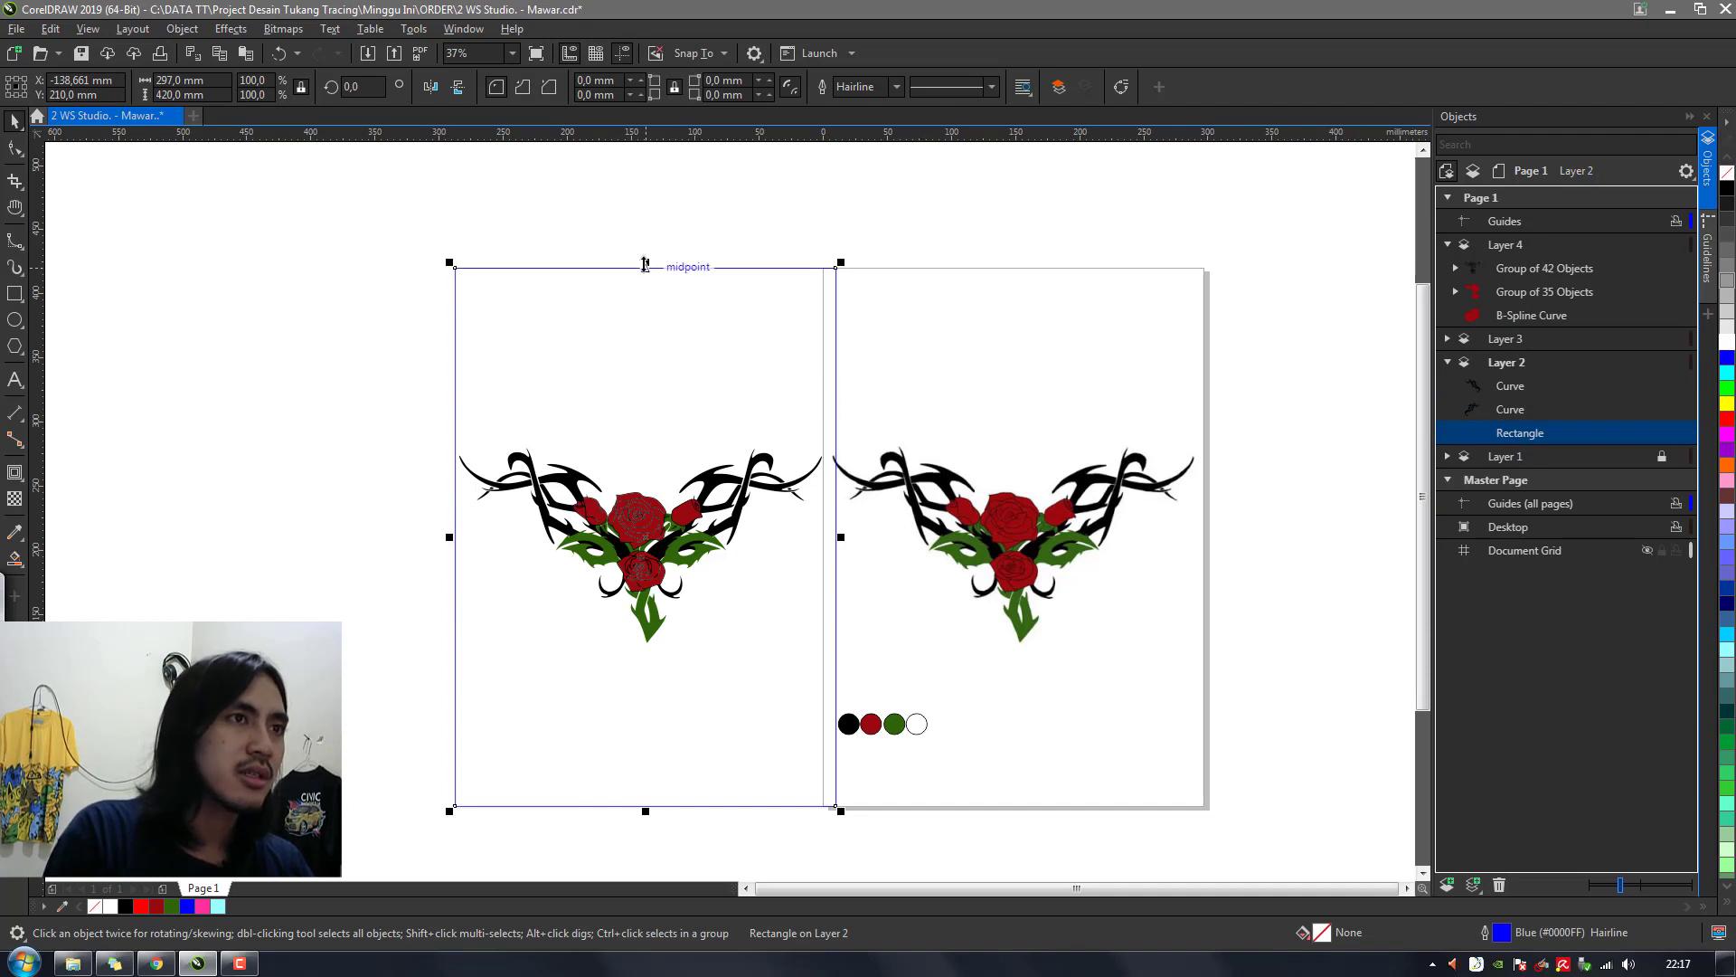
Shorten the background rectangle from its top edge to about 300 mm high, fill it white and remove its outline
{"action": "left_click_drag", "start_coordinate": [645, 264], "coordinate": [645, 345]}
{"action": "left_click", "coordinate": [109, 907]}
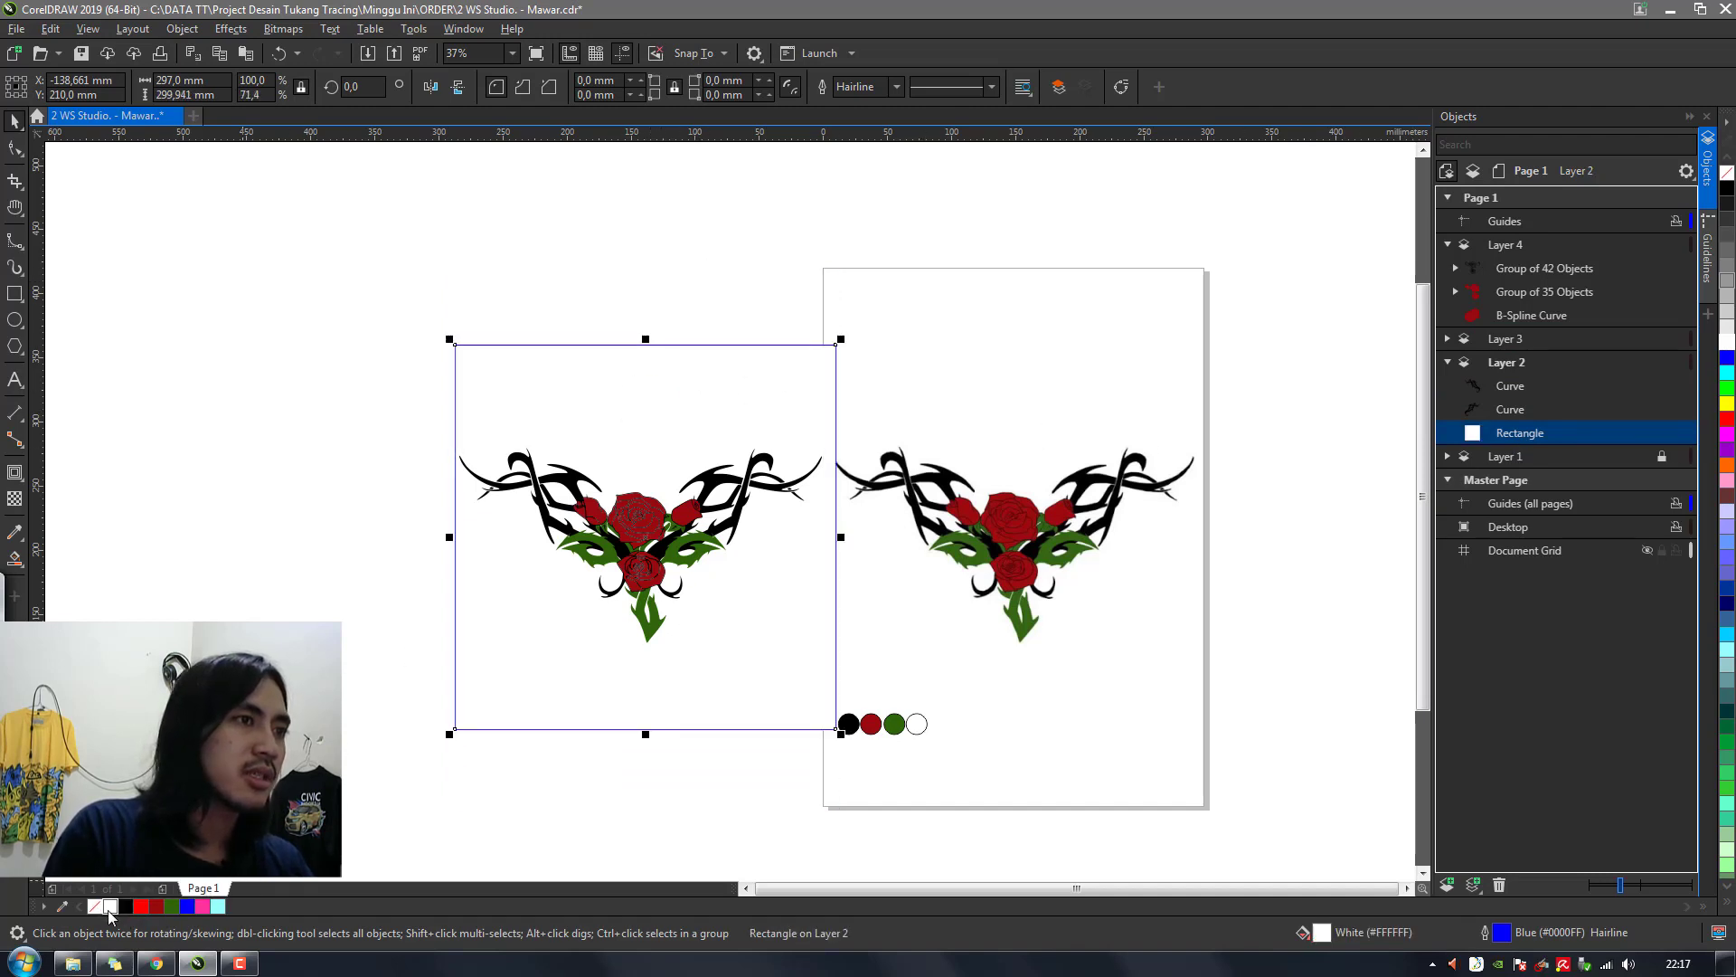
{"action": "right_click", "coordinate": [94, 906]}
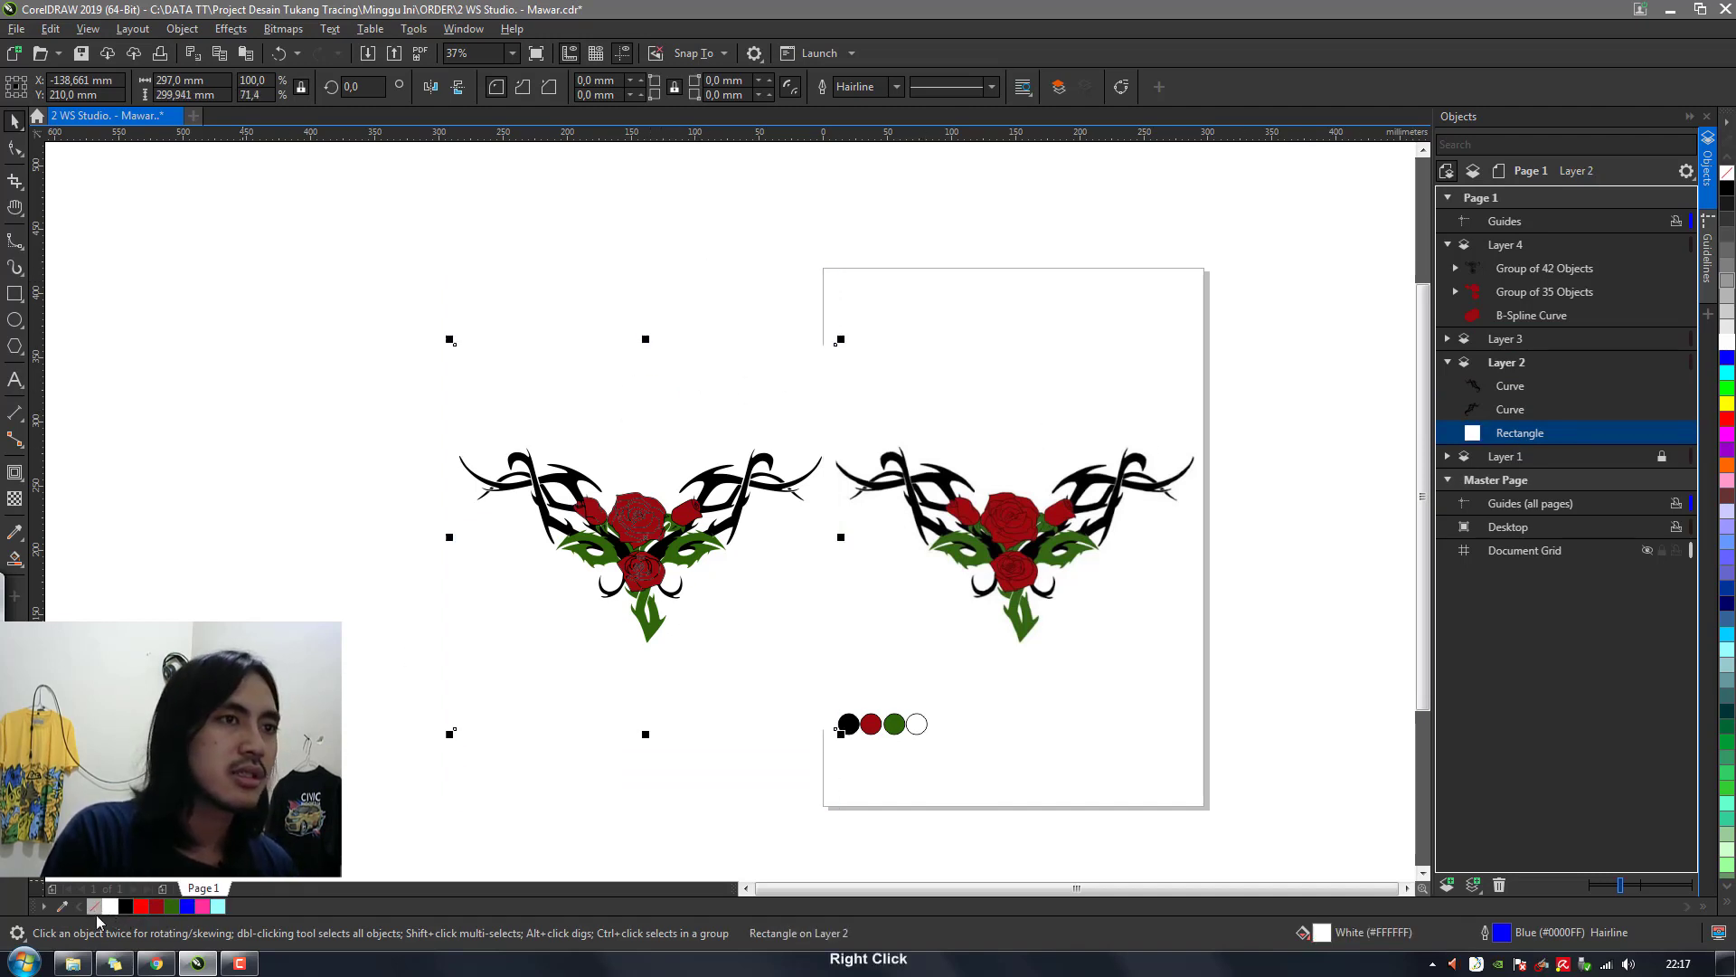
{"action": "left_click", "coordinate": [604, 859]}
Examine the line work and edges of the large rose and the right rosebud in the traced artwork up close
{"action": "scroll", "coordinate": [718, 551], "scroll_direction": "up", "scroll_amount": 2}
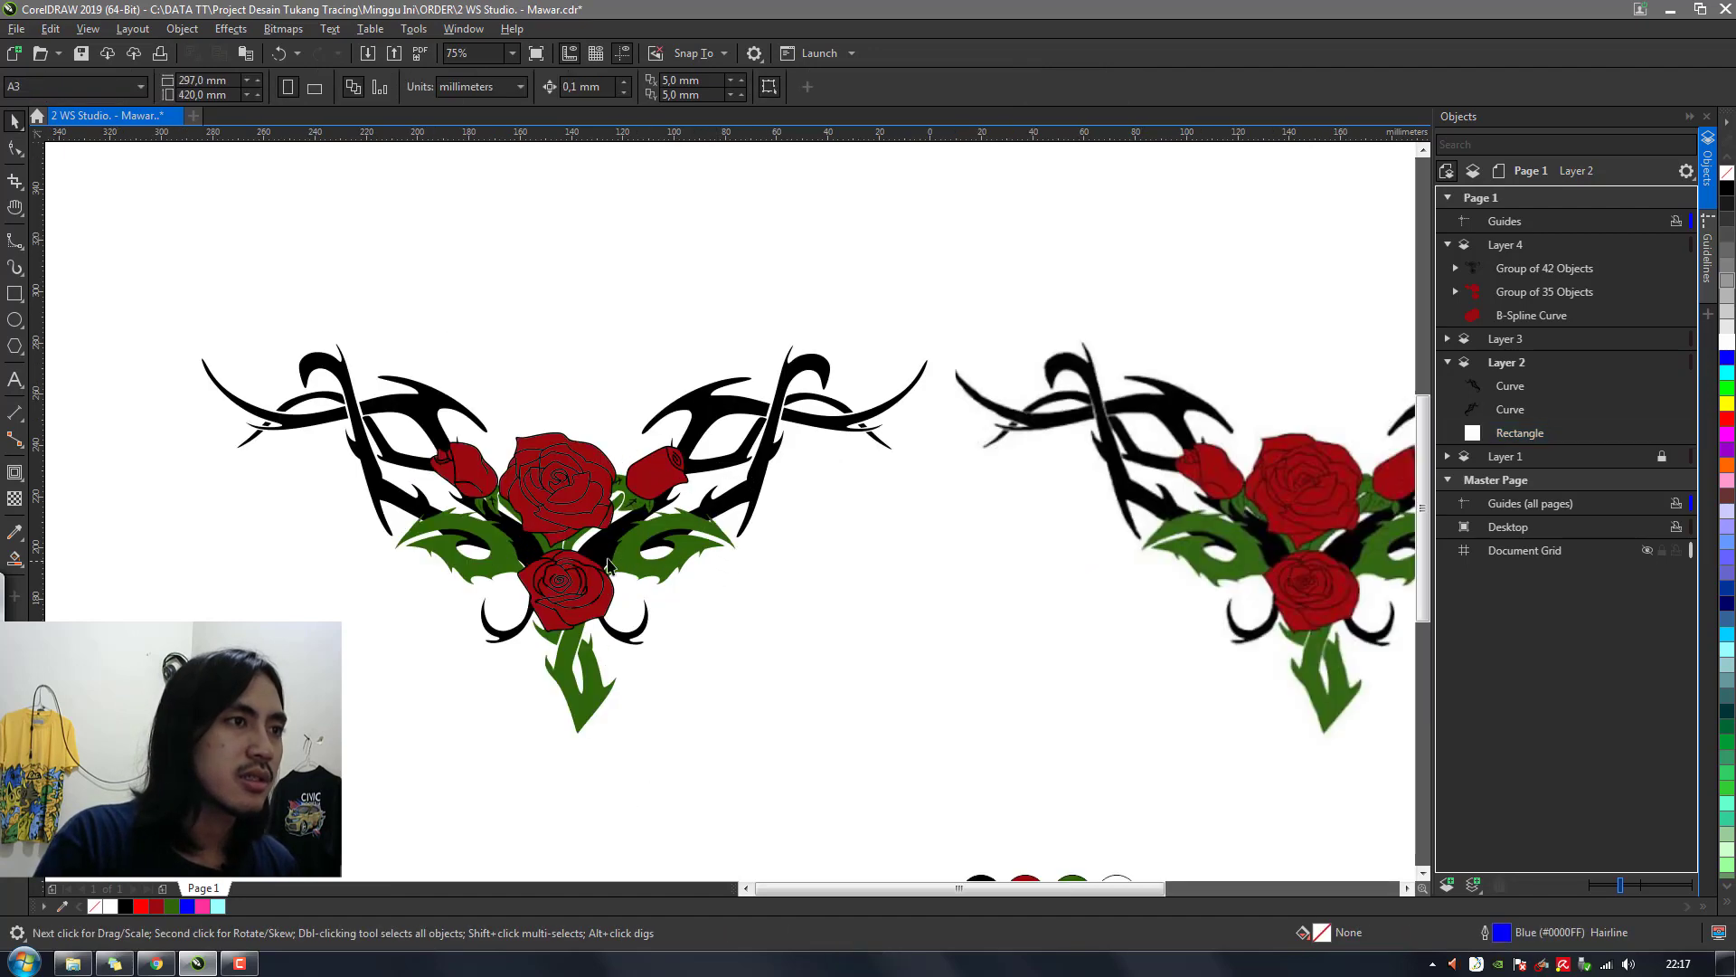
{"action": "scroll", "coordinate": [607, 565], "scroll_direction": "up", "scroll_amount": 4}
{"action": "scroll", "coordinate": [685, 556], "scroll_direction": "down", "scroll_amount": 2}
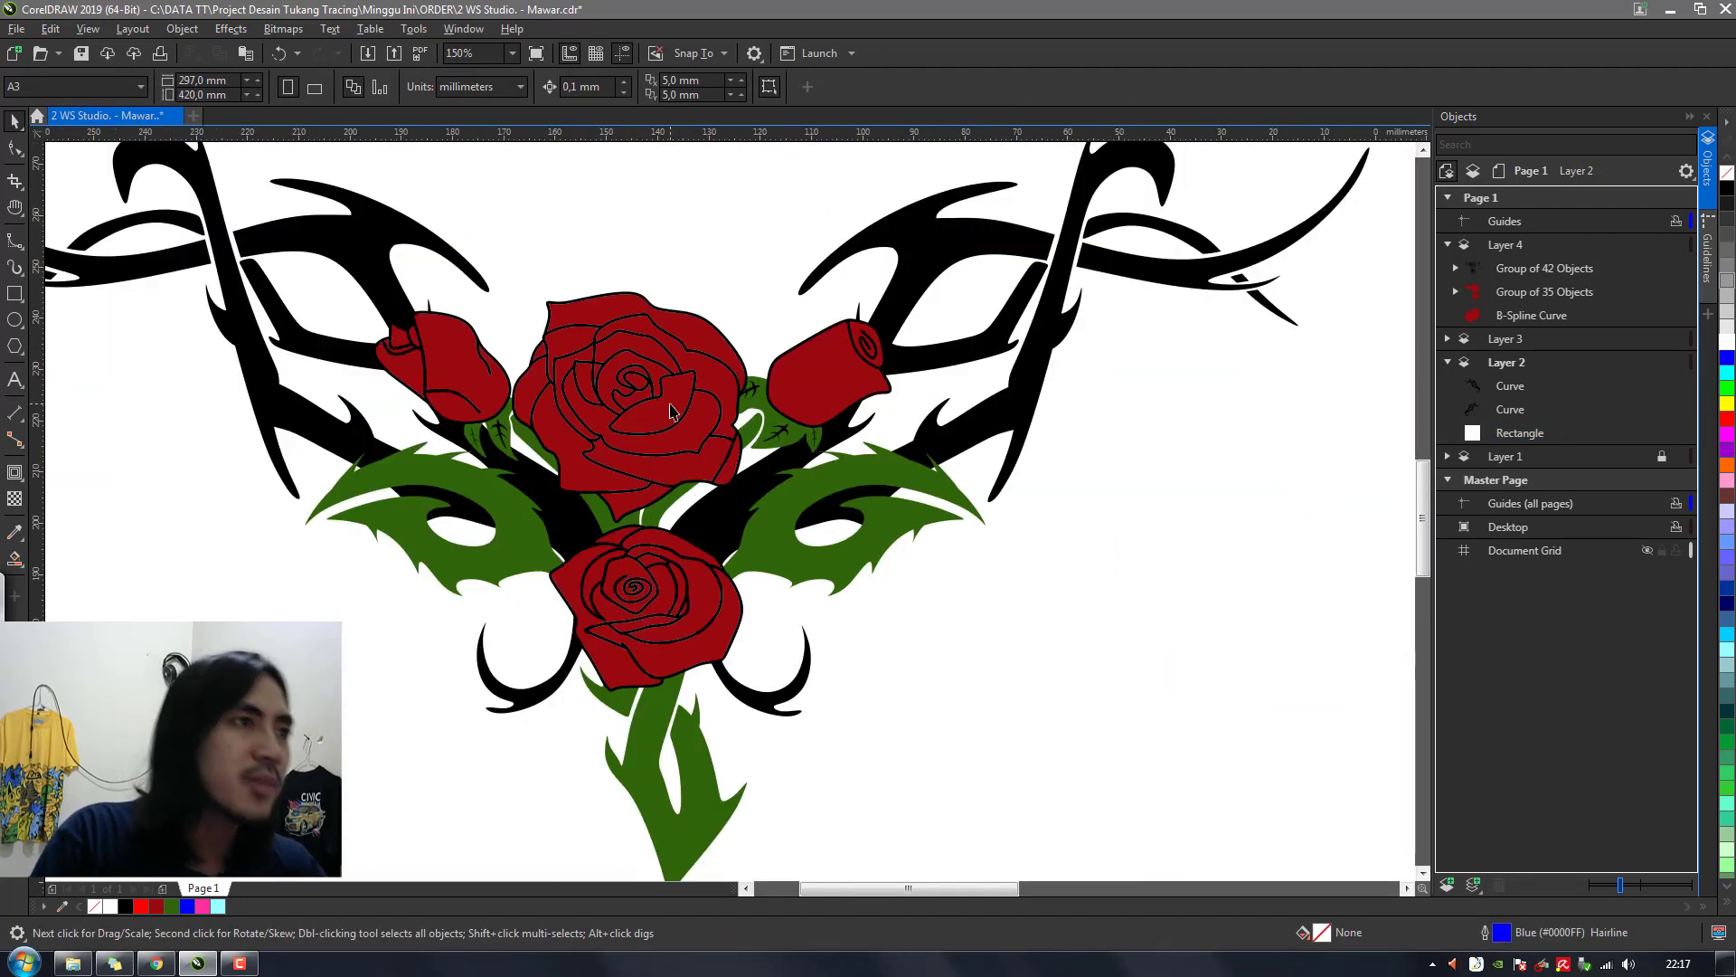
{"action": "scroll", "coordinate": [663, 425], "scroll_direction": "up", "scroll_amount": 8}
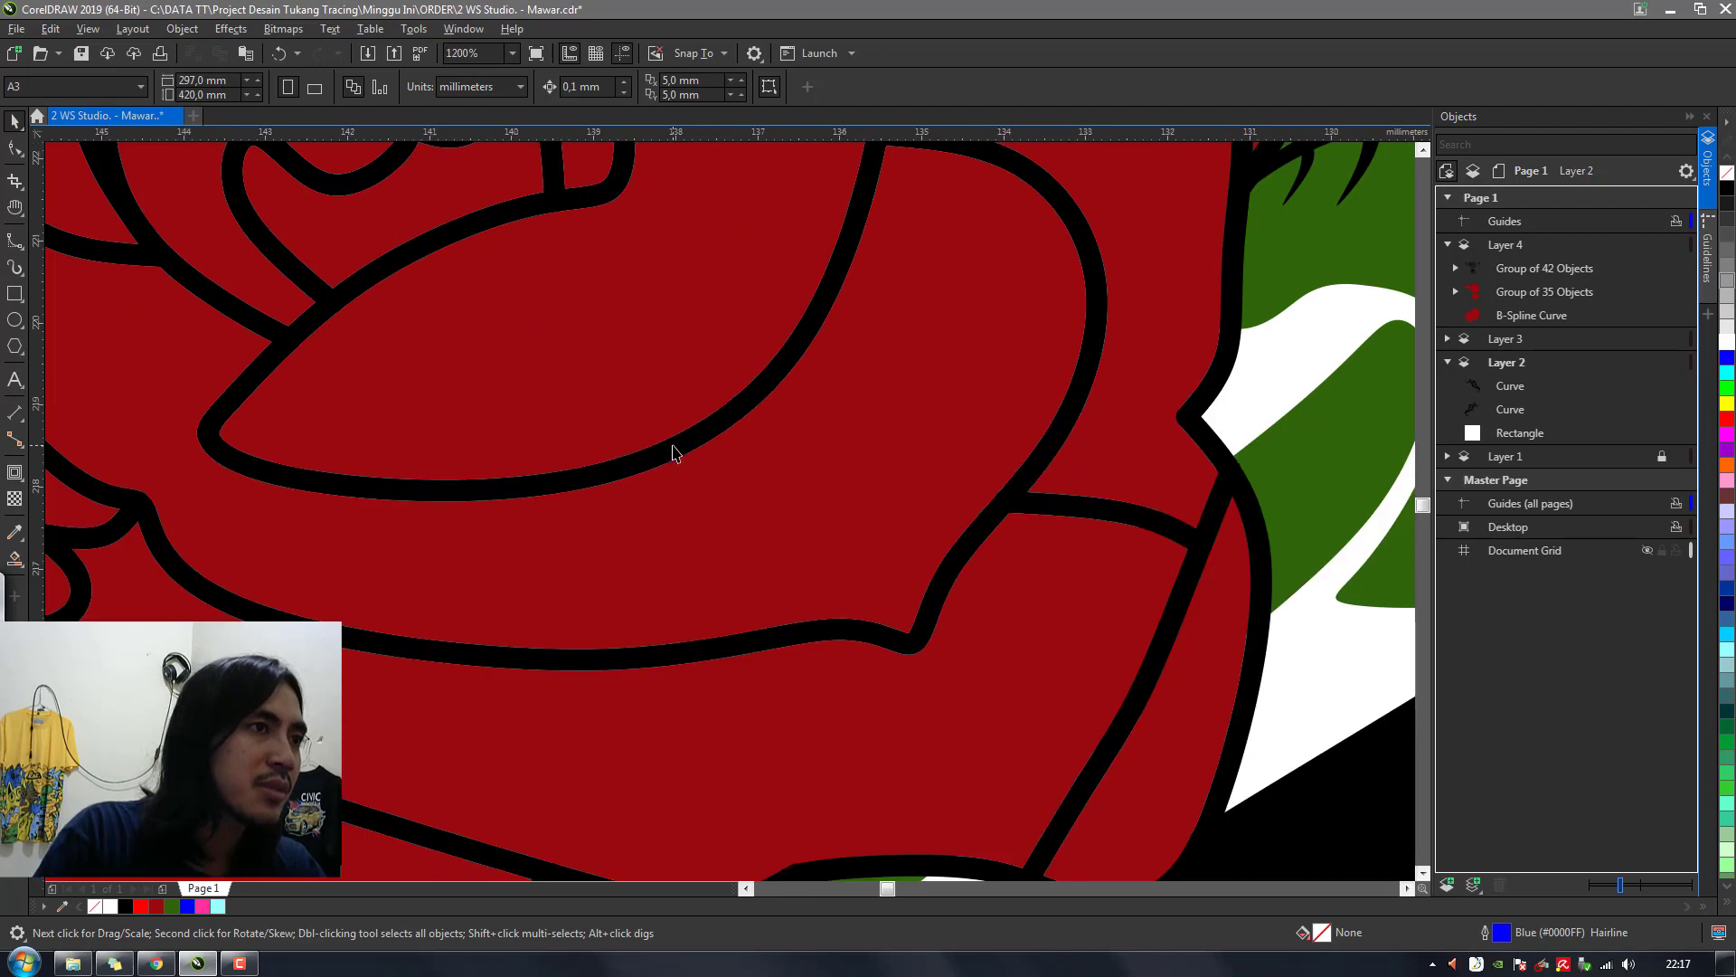
{"action": "scroll", "coordinate": [673, 452], "scroll_direction": "down", "scroll_amount": 8}
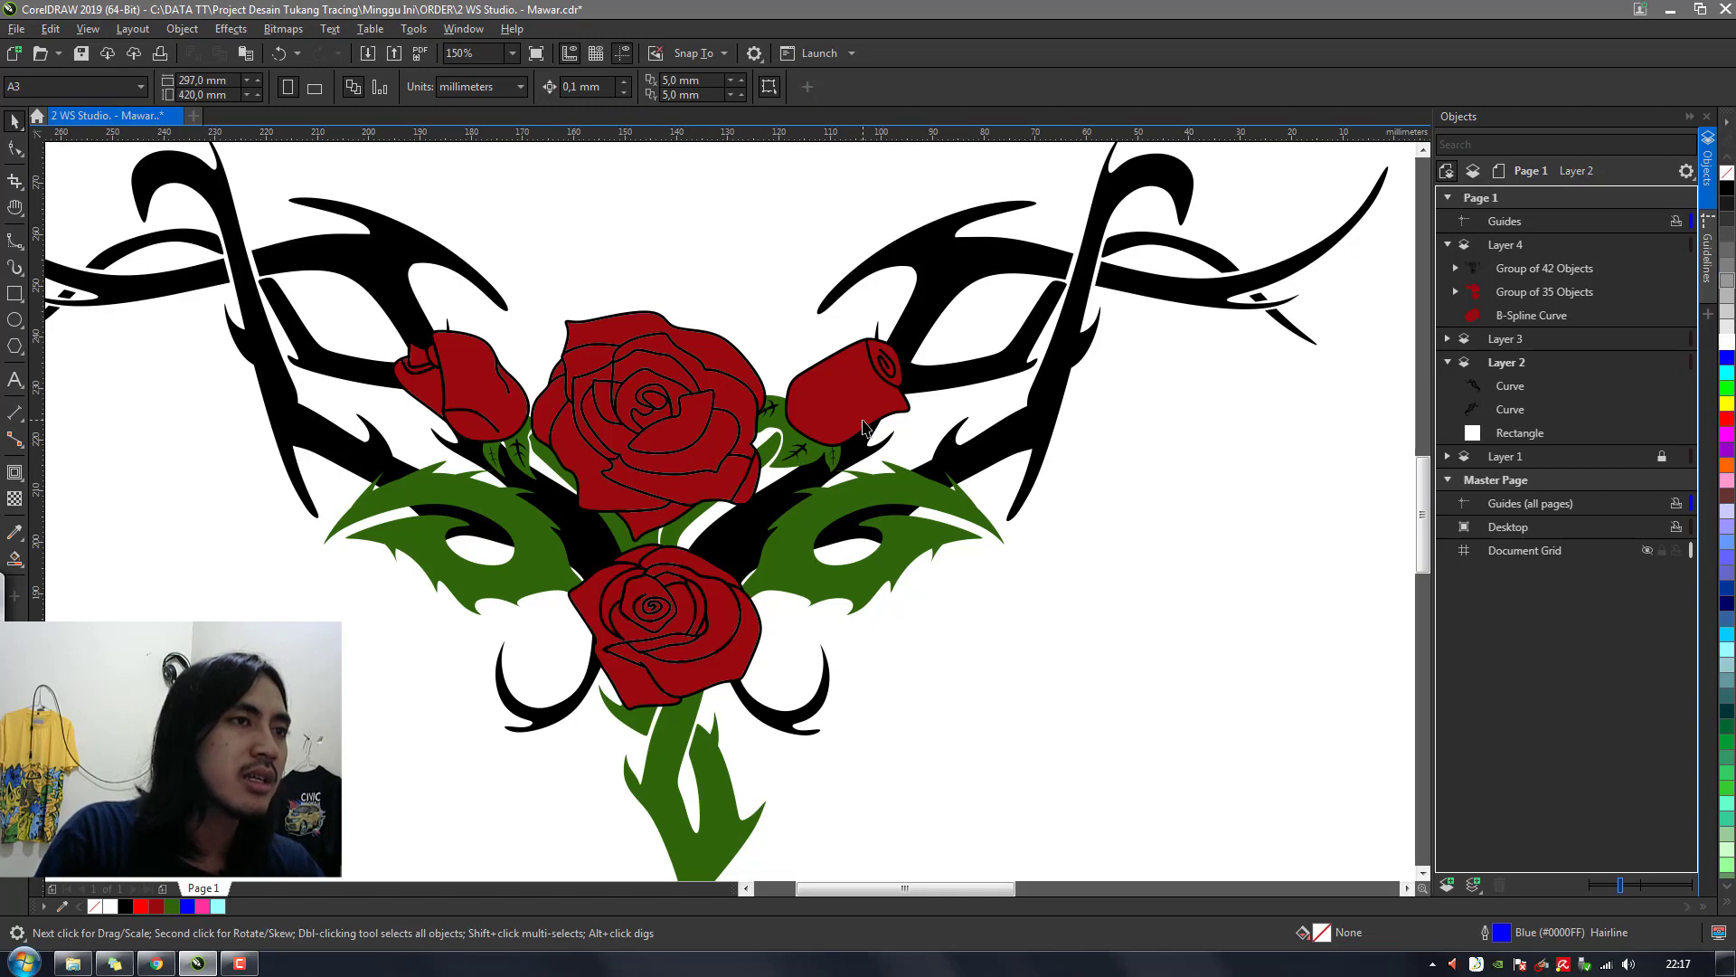
{"action": "scroll", "coordinate": [864, 427], "scroll_direction": "up", "scroll_amount": 4}
{"action": "scroll", "coordinate": [857, 434], "scroll_direction": "down", "scroll_amount": 2}
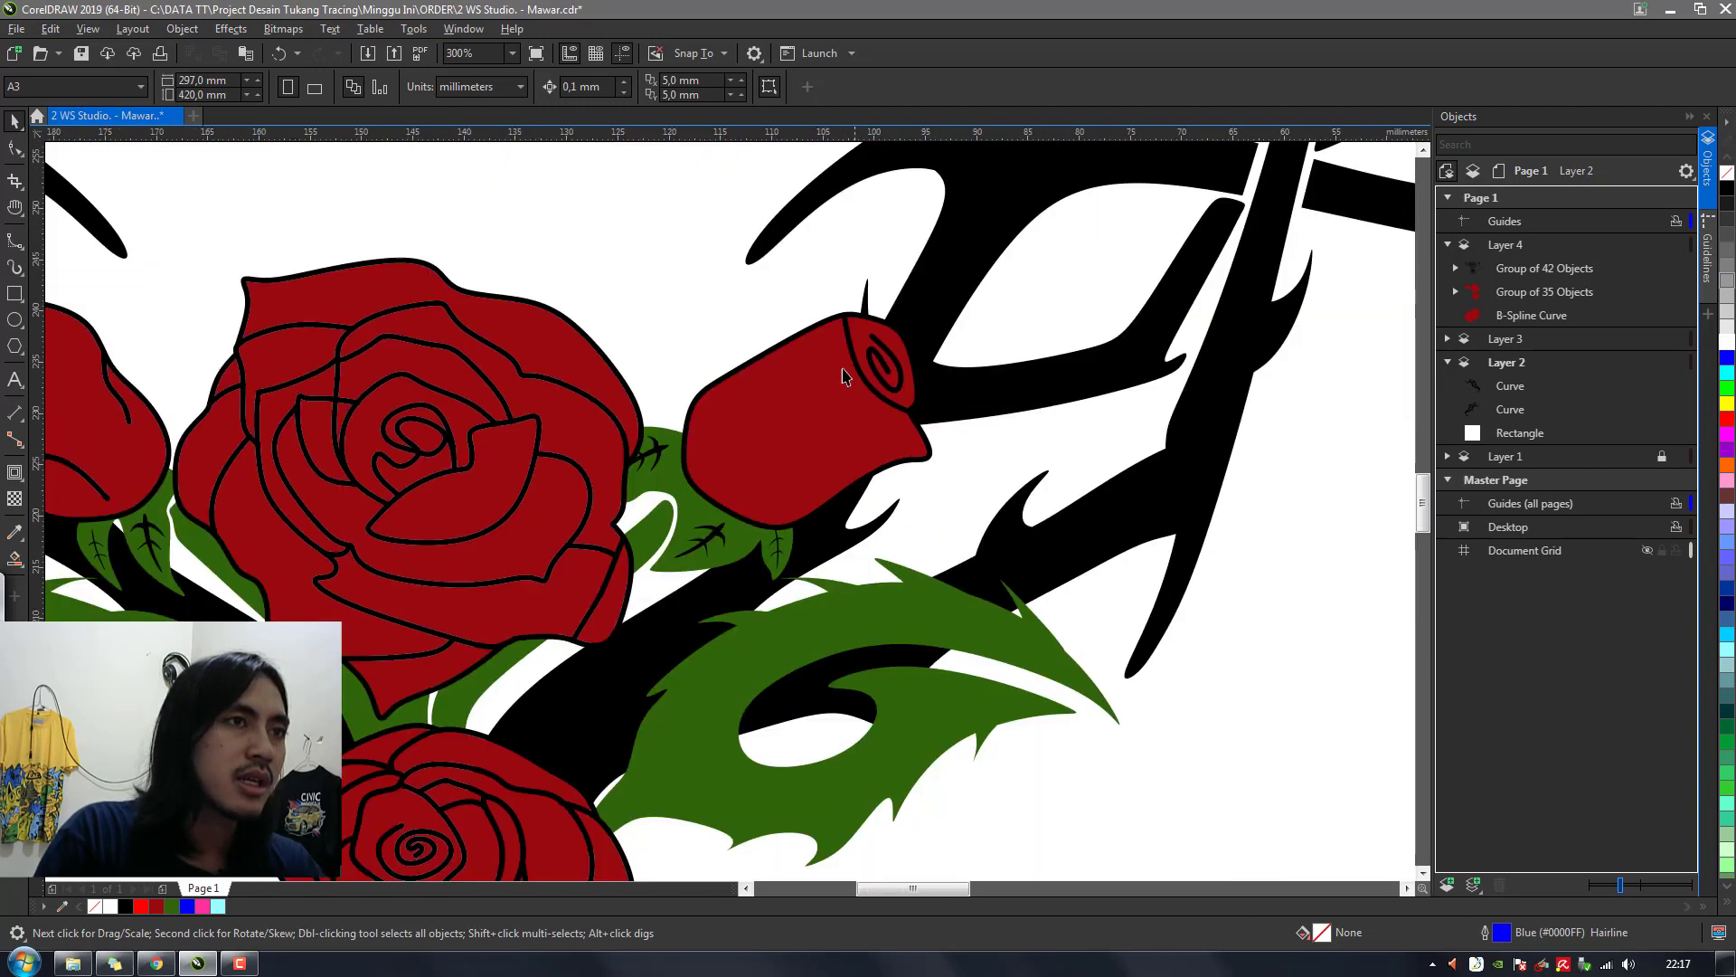
{"action": "scroll", "coordinate": [804, 421], "scroll_direction": "up", "scroll_amount": 2}
{"action": "scroll", "coordinate": [658, 617], "scroll_direction": "down", "scroll_amount": 2}
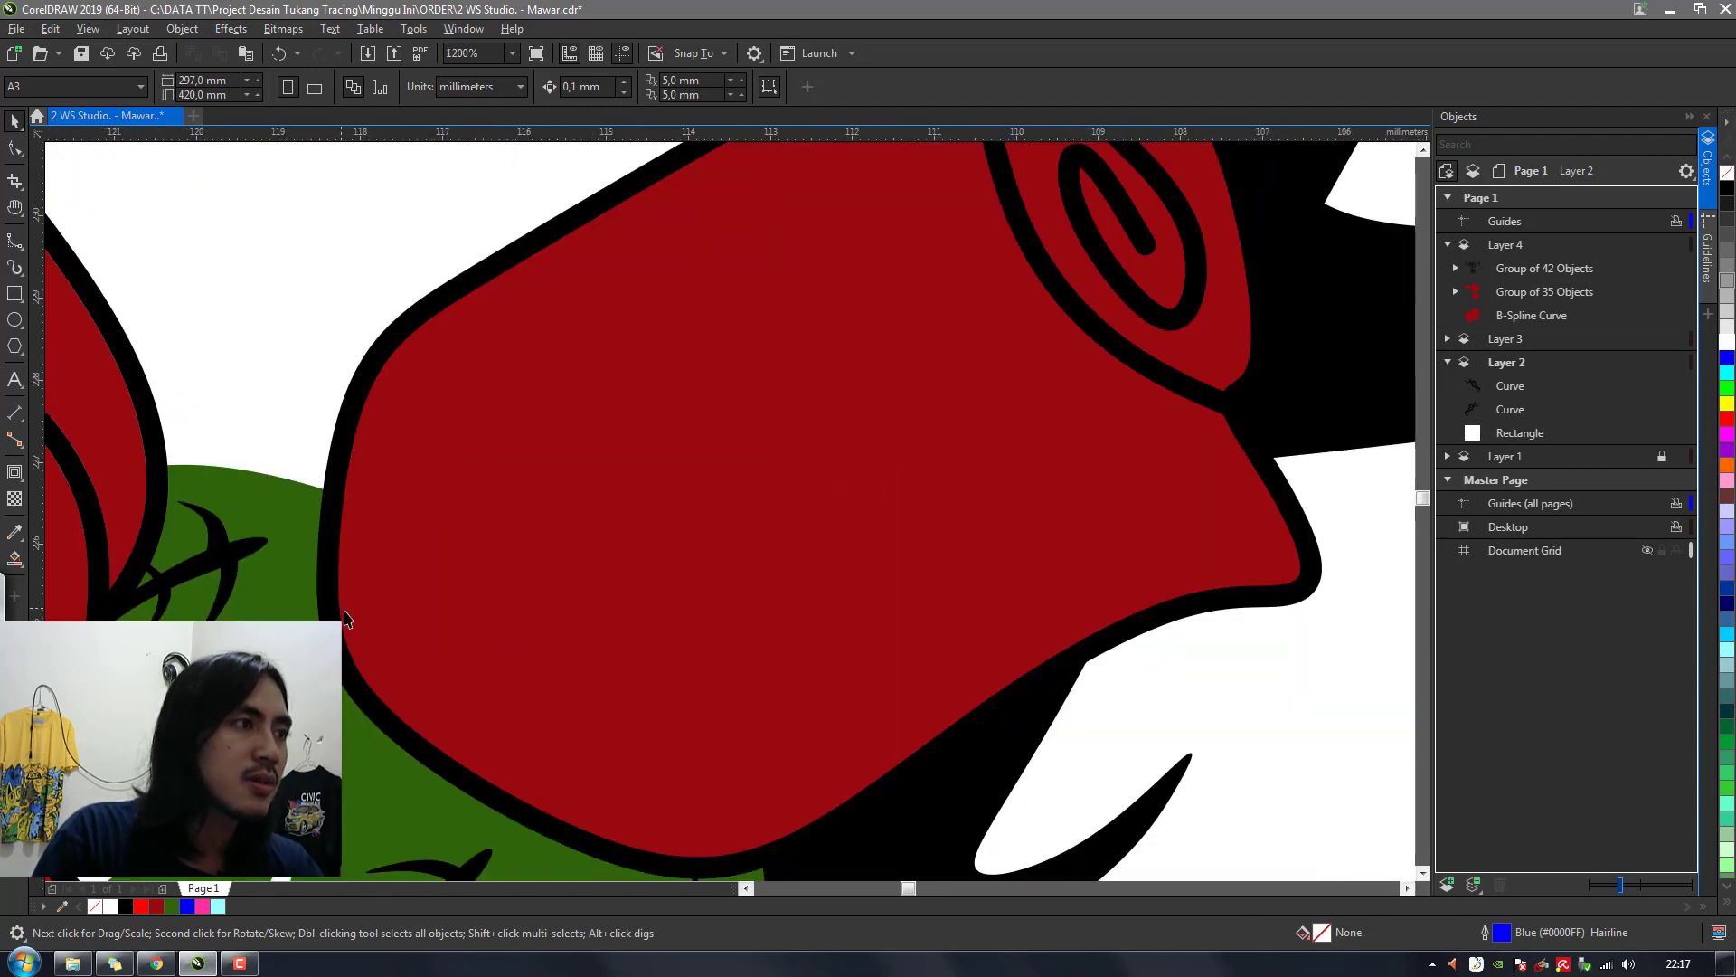
{"action": "scroll", "coordinate": [539, 550], "scroll_direction": "up", "scroll_amount": 4}
{"action": "scroll", "coordinate": [713, 473], "scroll_direction": "down", "scroll_amount": 8}
{"action": "scroll", "coordinate": [600, 533], "scroll_direction": "down", "scroll_amount": 4}
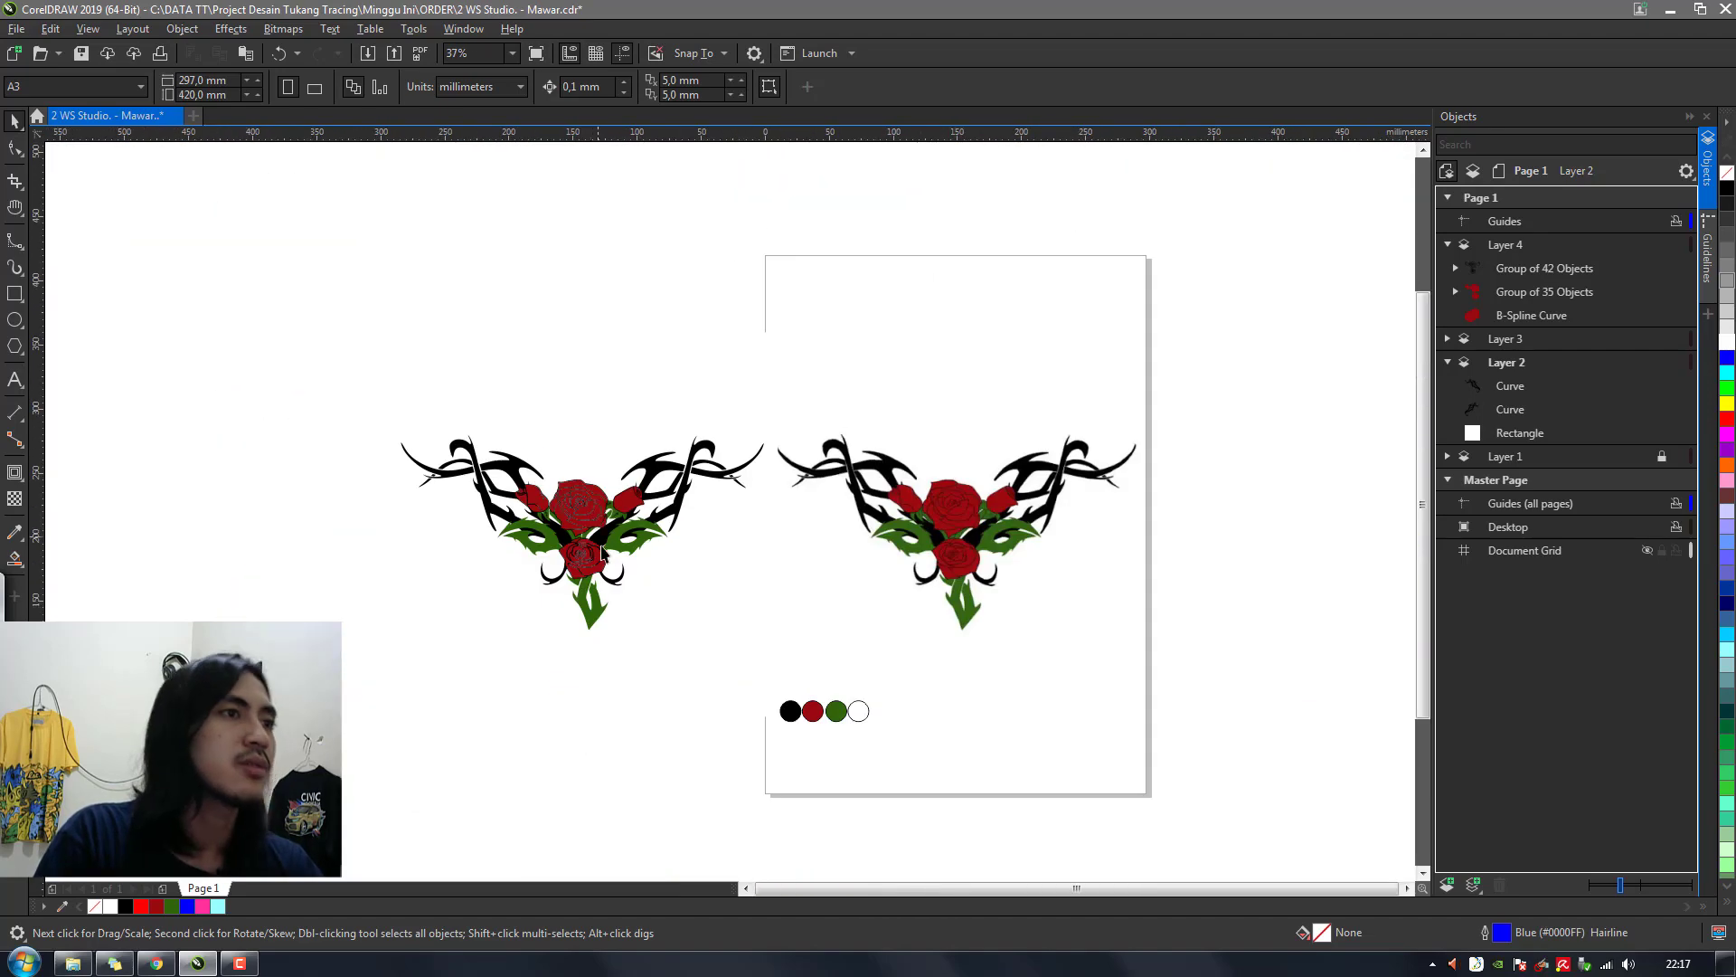
Compare the traced vector artwork with the reference image beside it, including the reference's lower rose and stem up close
{"action": "scroll", "coordinate": [602, 547], "scroll_direction": "up", "scroll_amount": 2}
{"action": "scroll", "coordinate": [530, 496], "scroll_direction": "up", "scroll_amount": 1}
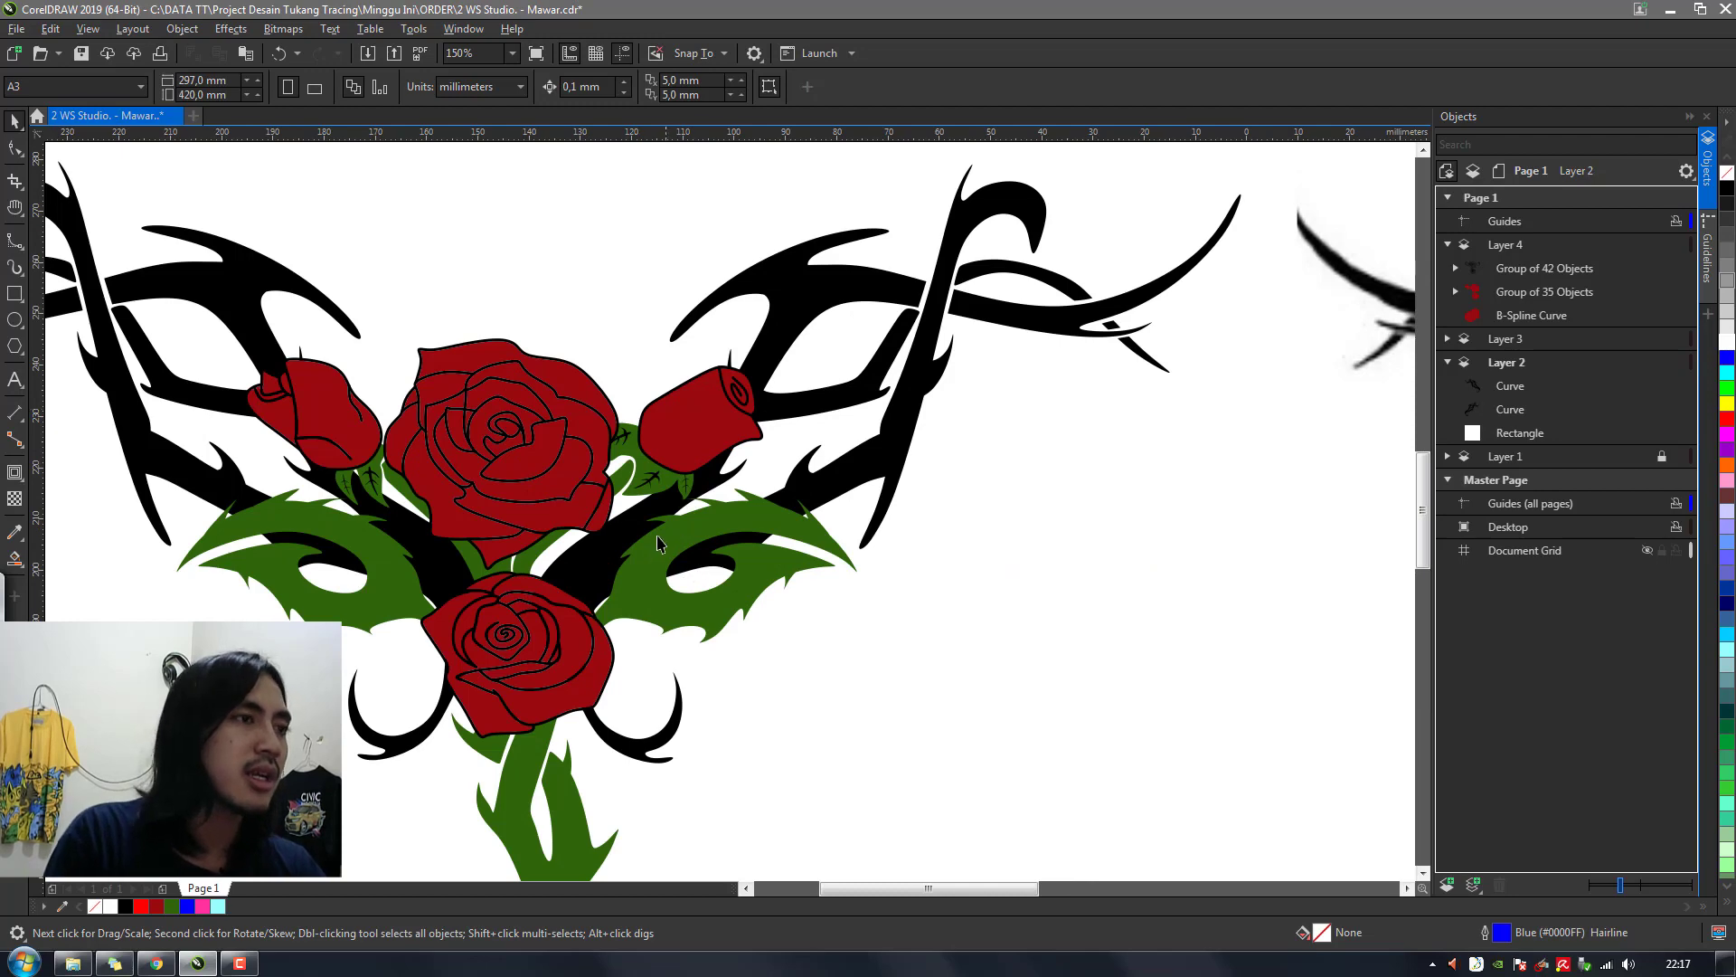
{"action": "key", "text": "h"}
{"action": "left_click_drag", "start_coordinate": [640, 570], "coordinate": [667, 570]}
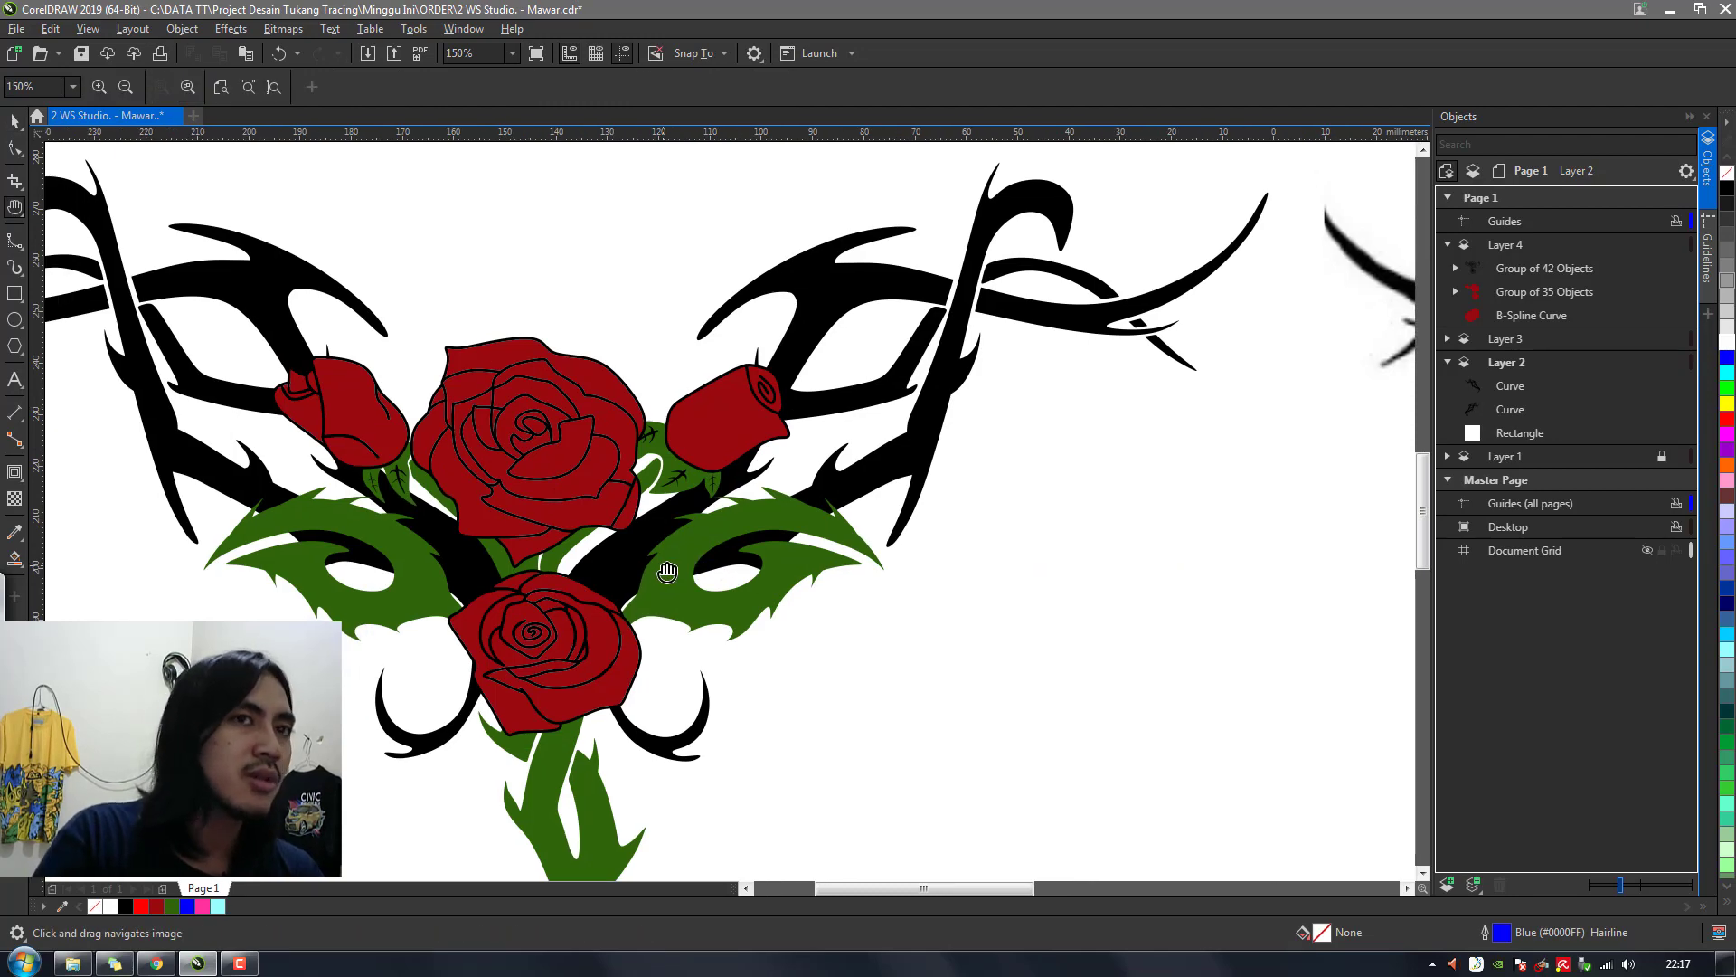
{"action": "scroll", "coordinate": [668, 572], "scroll_direction": "down", "scroll_amount": 4}
{"action": "scroll", "coordinate": [717, 597], "scroll_direction": "up", "scroll_amount": 2}
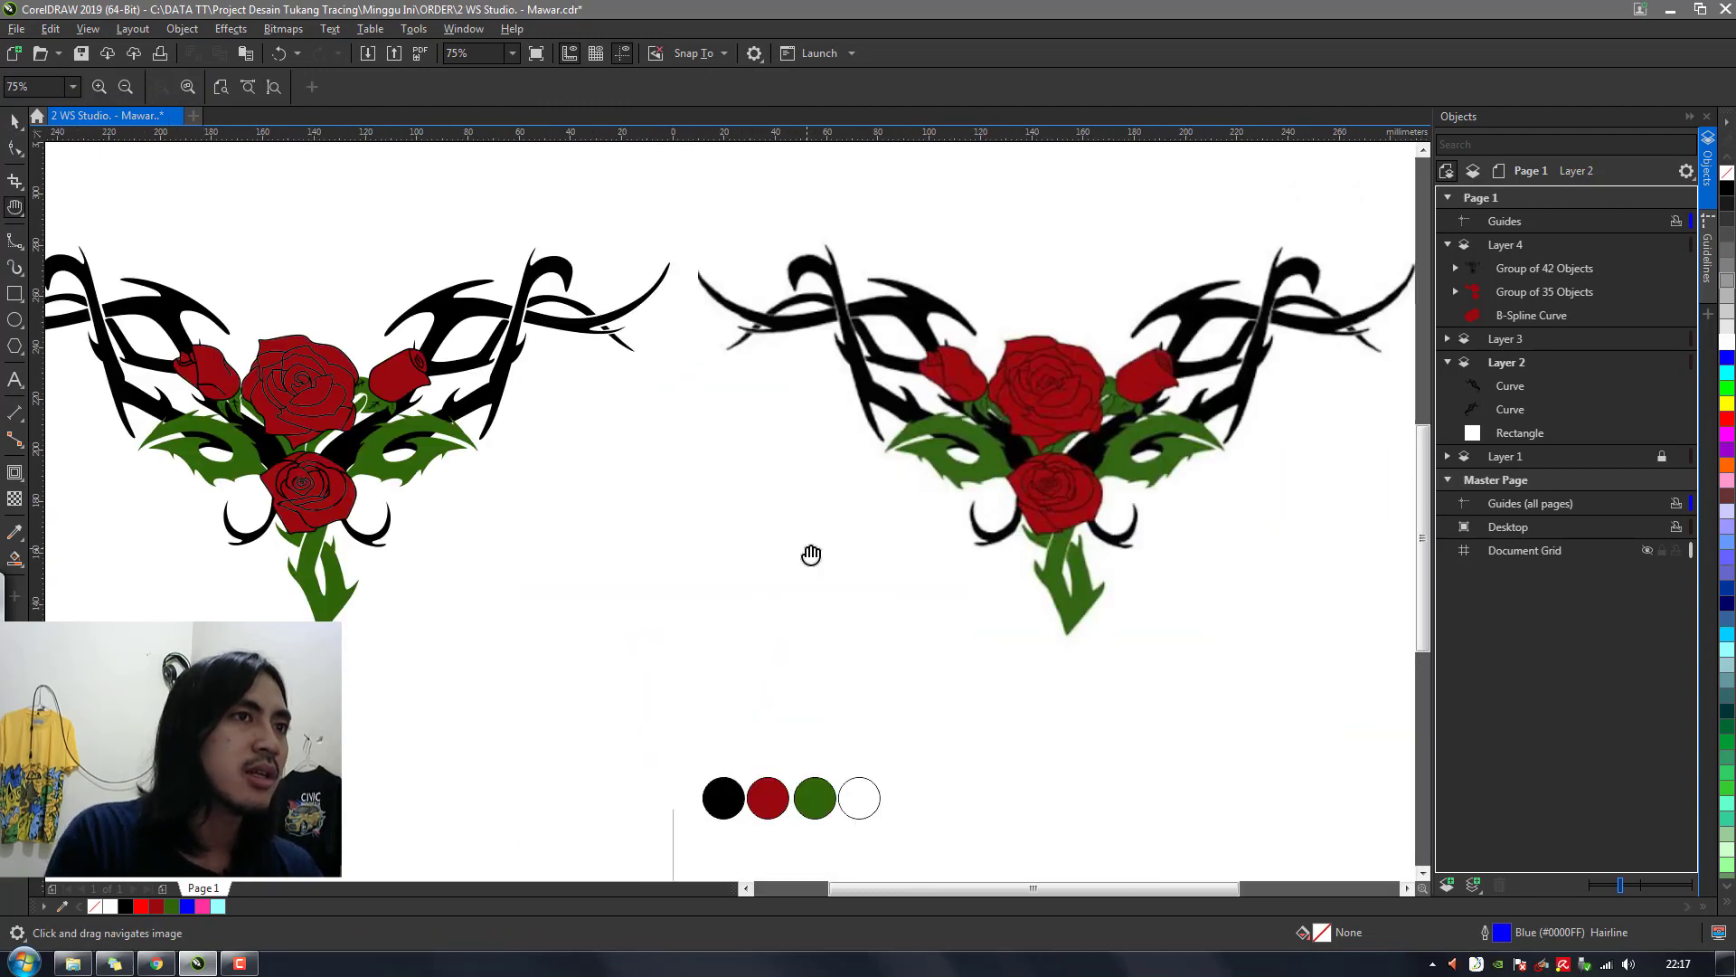
{"action": "left_click_drag", "start_coordinate": [911, 449], "coordinate": [886, 458]}
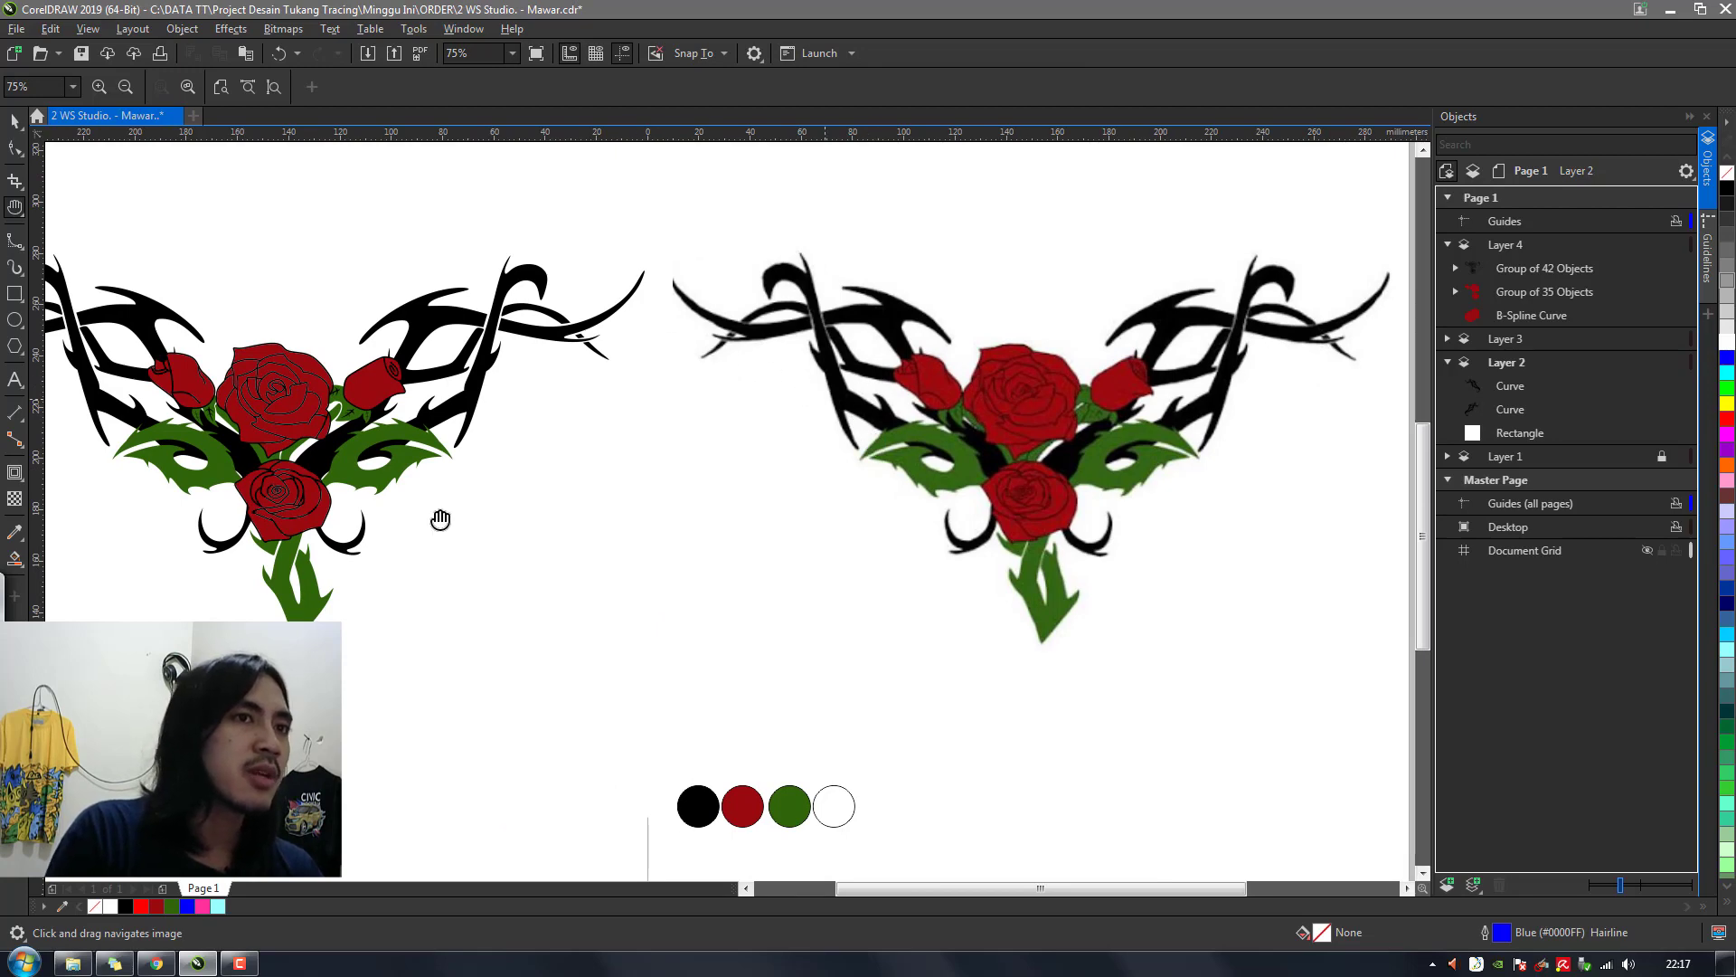
{"action": "scroll", "coordinate": [1036, 506], "scroll_direction": "up", "scroll_amount": 5}
{"action": "scroll", "coordinate": [1036, 505], "scroll_direction": "up", "scroll_amount": 2}
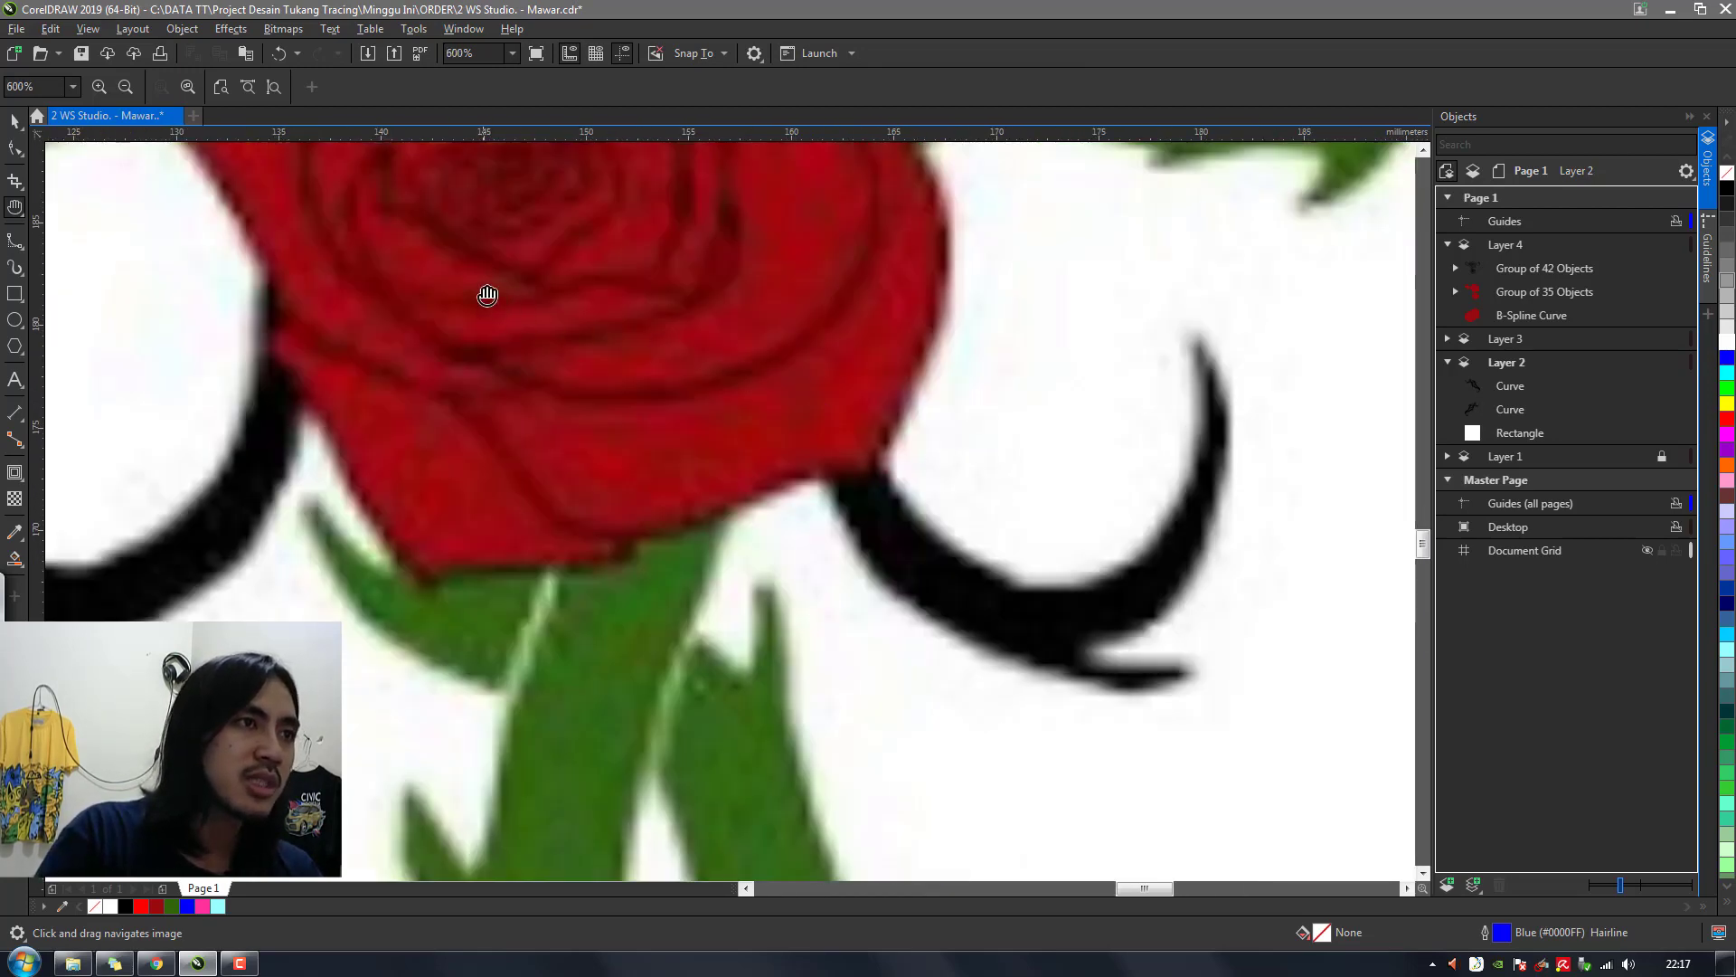
{"action": "scroll", "coordinate": [763, 469], "scroll_direction": "up", "scroll_amount": 3}
{"action": "scroll", "coordinate": [826, 531], "scroll_direction": "down", "scroll_amount": 4}
{"action": "scroll", "coordinate": [792, 551], "scroll_direction": "down", "scroll_amount": 3}
{"action": "scroll", "coordinate": [792, 551], "scroll_direction": "down", "scroll_amount": 3}
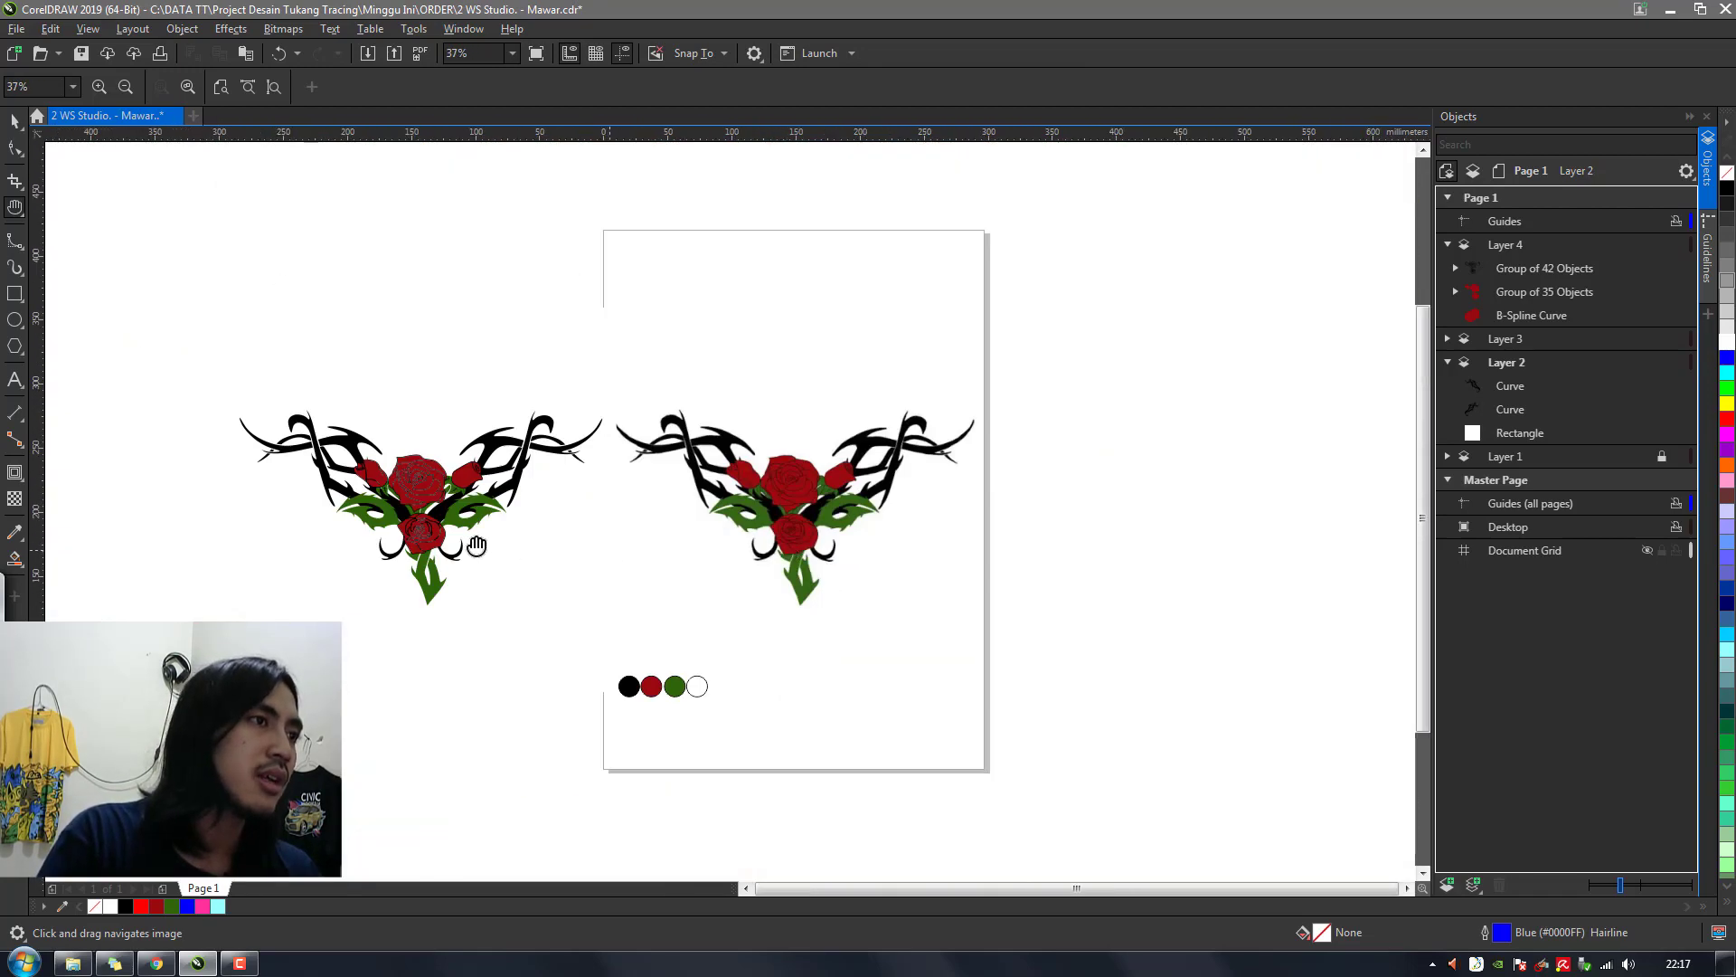
Inspect the petal lines of the lower and large central roses in the traced artwork, then view the whole design
{"action": "scroll", "coordinate": [477, 547], "scroll_direction": "up", "scroll_amount": 10}
{"action": "scroll", "coordinate": [465, 473], "scroll_direction": "down", "scroll_amount": 7}
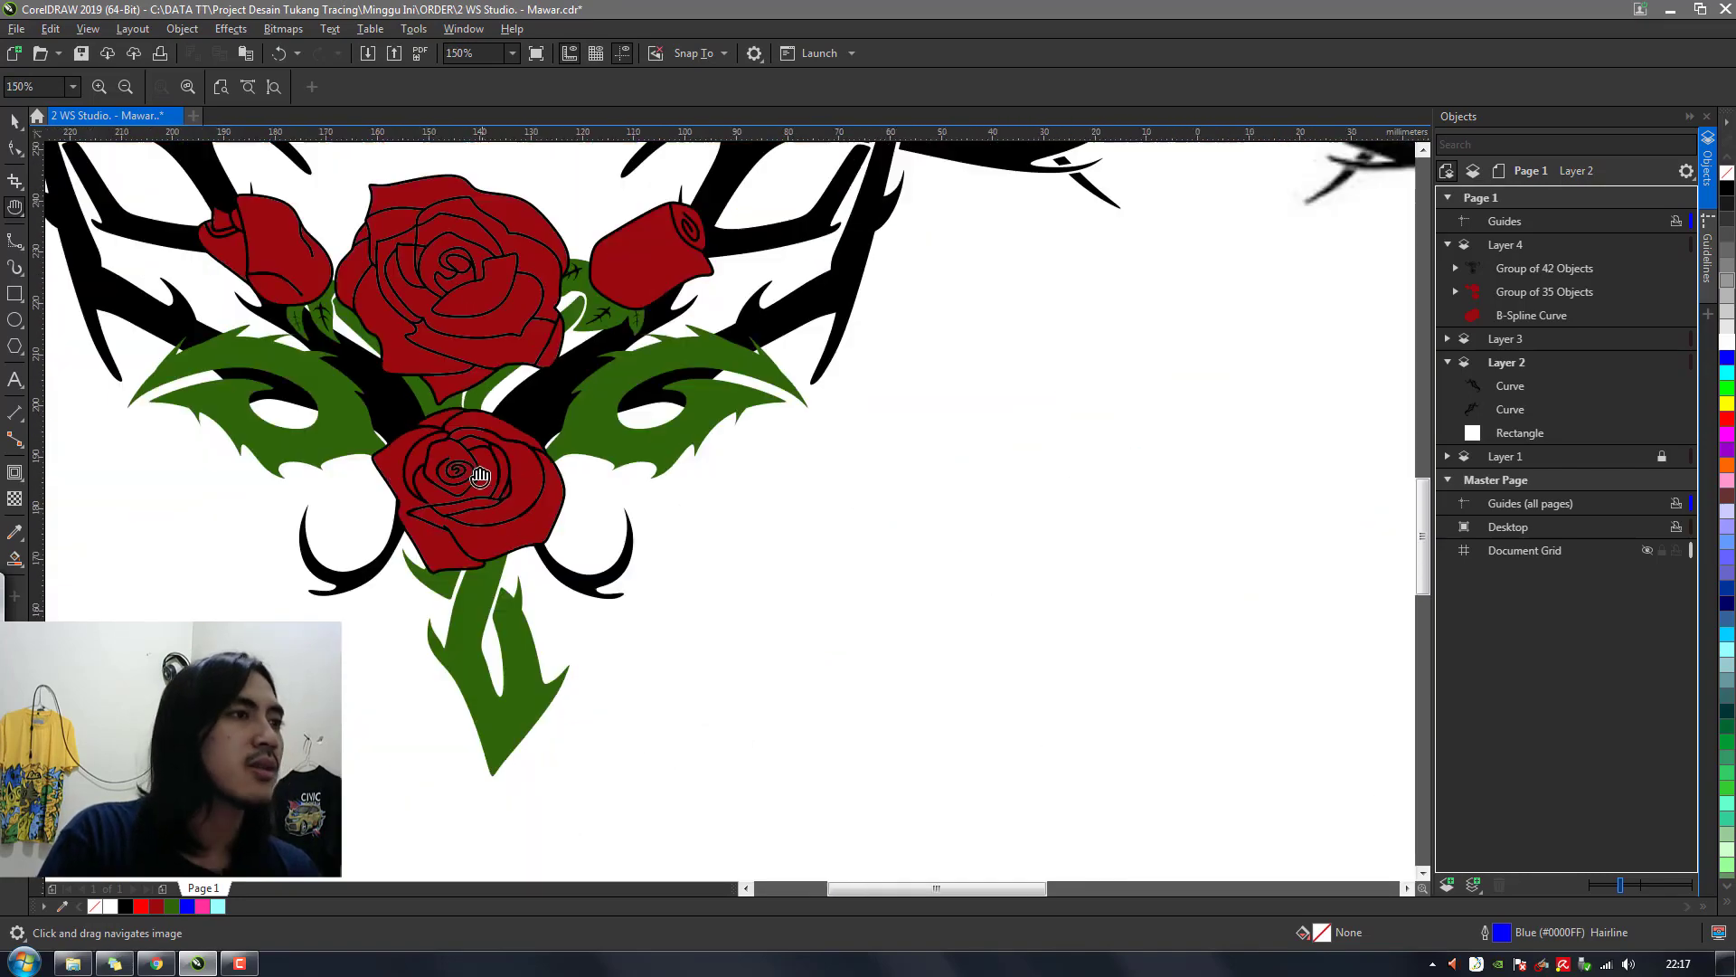
{"action": "scroll", "coordinate": [461, 574], "scroll_direction": "up", "scroll_amount": 4}
{"action": "scroll", "coordinate": [505, 493], "scroll_direction": "down", "scroll_amount": 7}
{"action": "scroll", "coordinate": [505, 492], "scroll_direction": "up", "scroll_amount": 6}
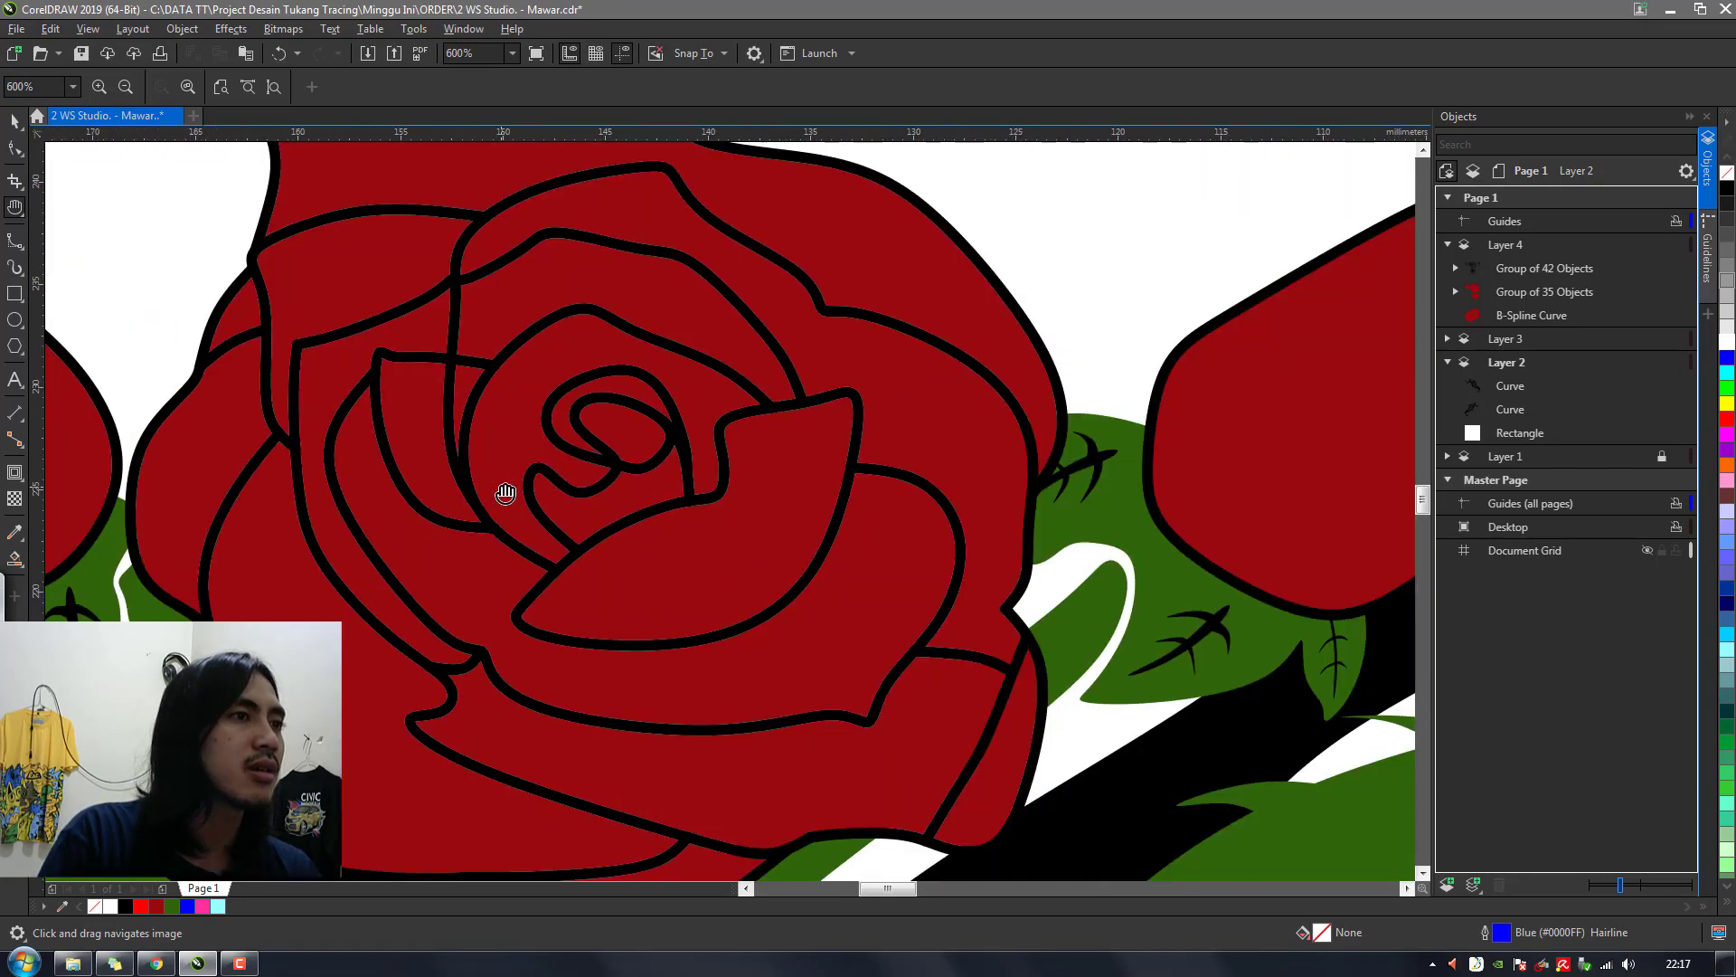
{"action": "scroll", "coordinate": [581, 458], "scroll_direction": "down", "scroll_amount": 9}
{"action": "scroll", "coordinate": [708, 434], "scroll_direction": "up", "scroll_amount": 3}
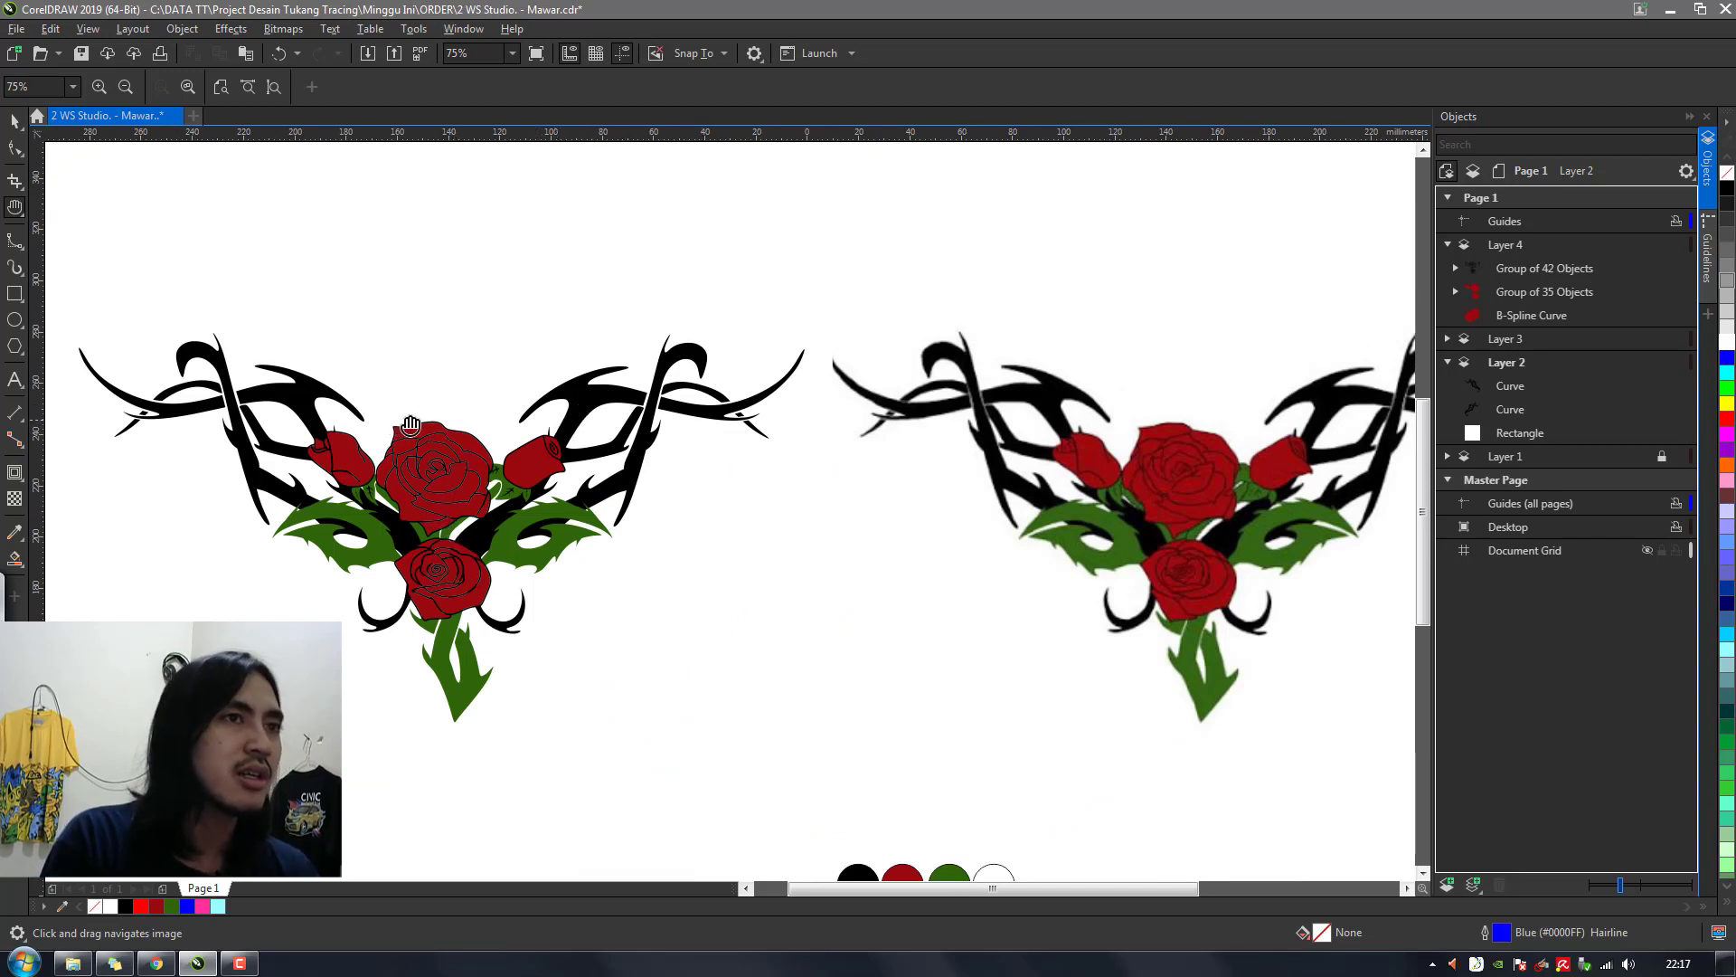
Undo the background rectangle and the artwork's move so the vector design sits back over the reference on the page
{"action": "key", "text": "ctrl+z"}
{"action": "key", "text": "ctrl+z"}
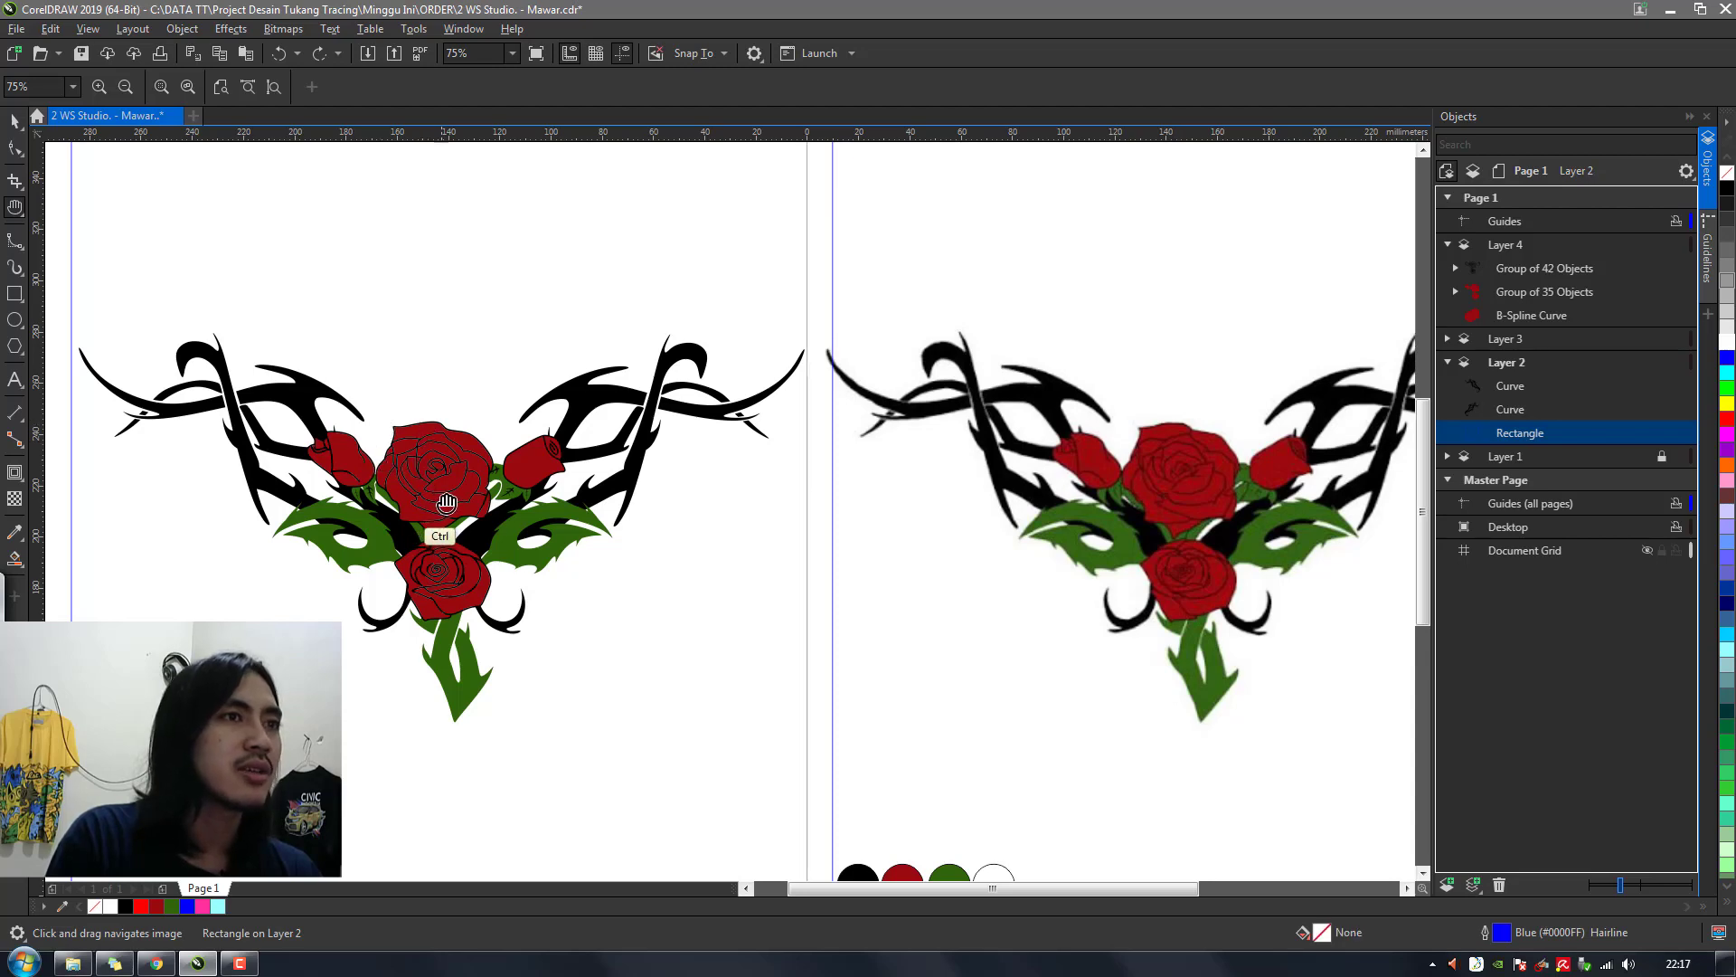
{"action": "key", "text": "ctrl+z"}
{"action": "key", "text": "ctrl+z"}
{"action": "key", "text": "ctrl+z"}
{"action": "key", "text": "ctrl+z"}
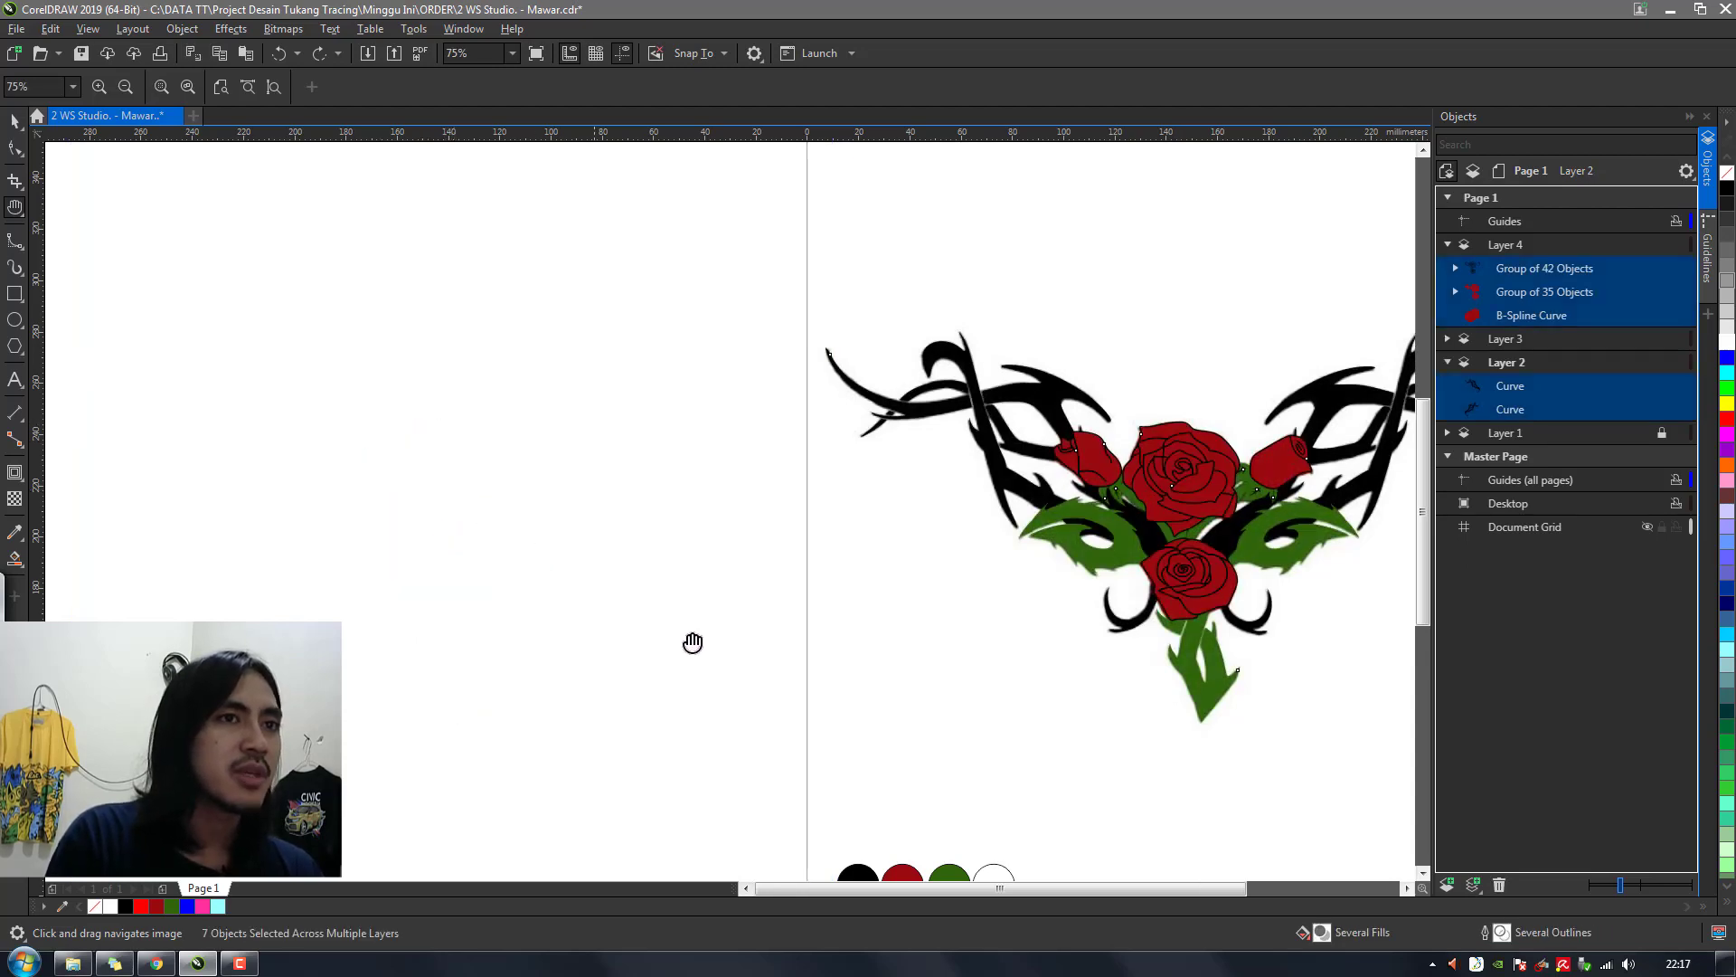
{"action": "left_click_drag", "start_coordinate": [949, 589], "coordinate": [608, 569]}
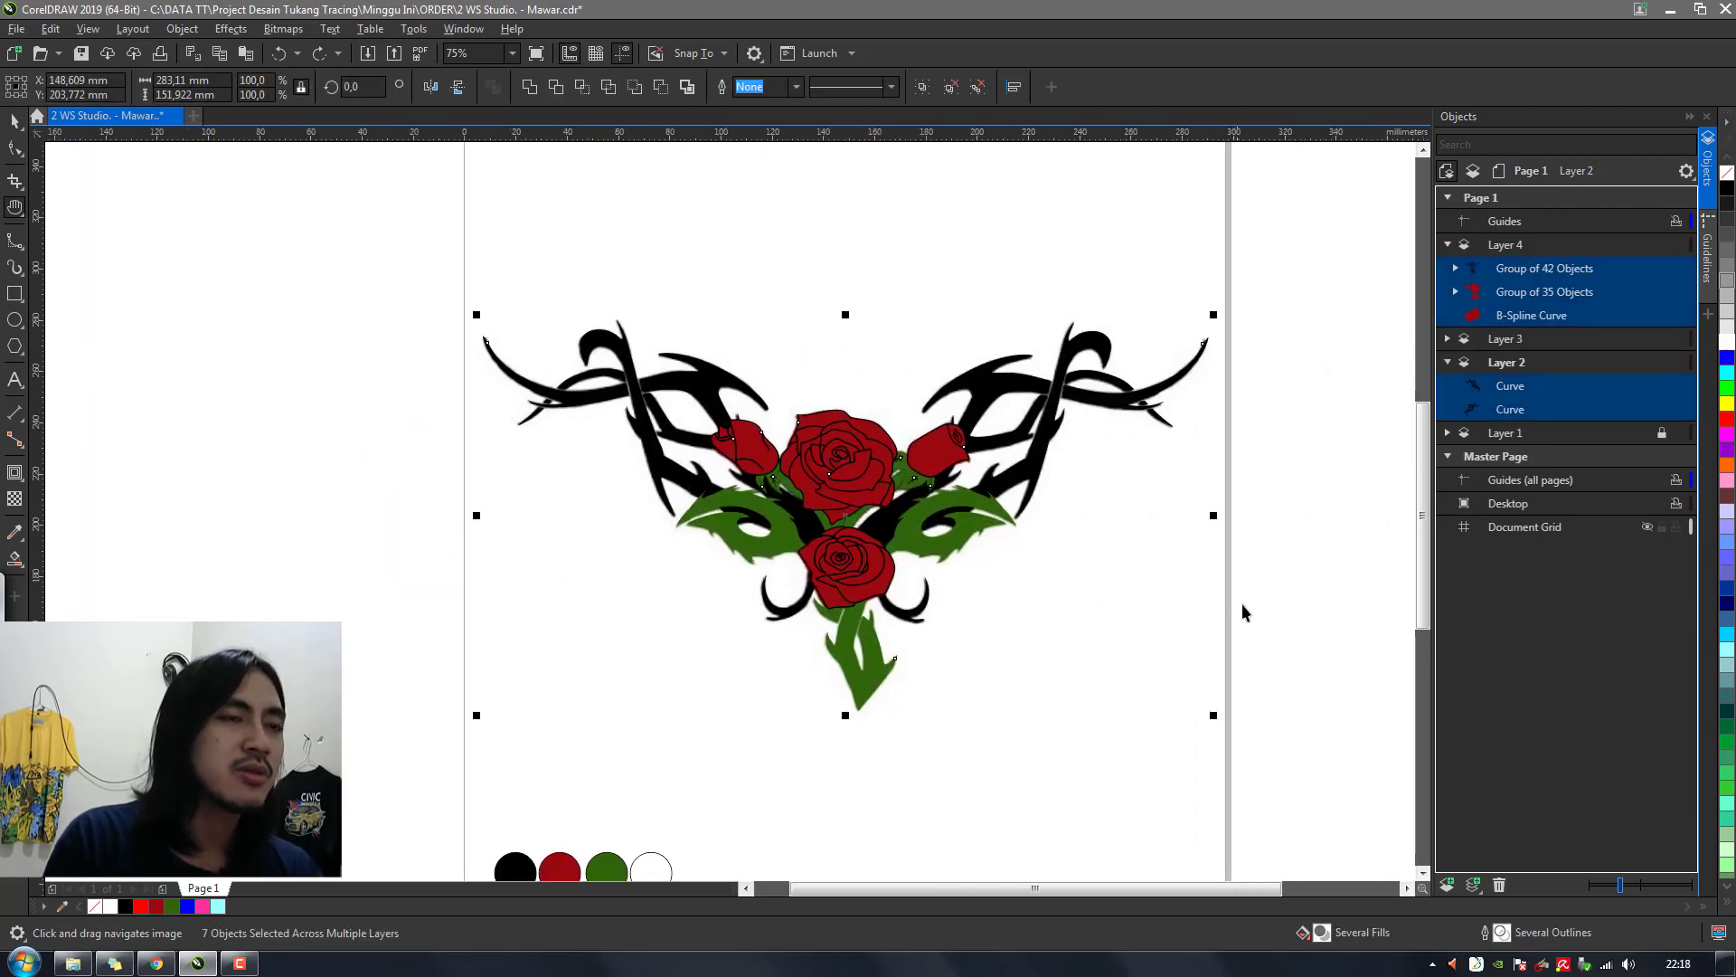
Check the green leaf curve on Layer 3 and the right tribal curve on Layer 2 by selecting each, then deselect
{"action": "left_click", "coordinate": [1206, 593]}
{"action": "left_click", "coordinate": [907, 553]}
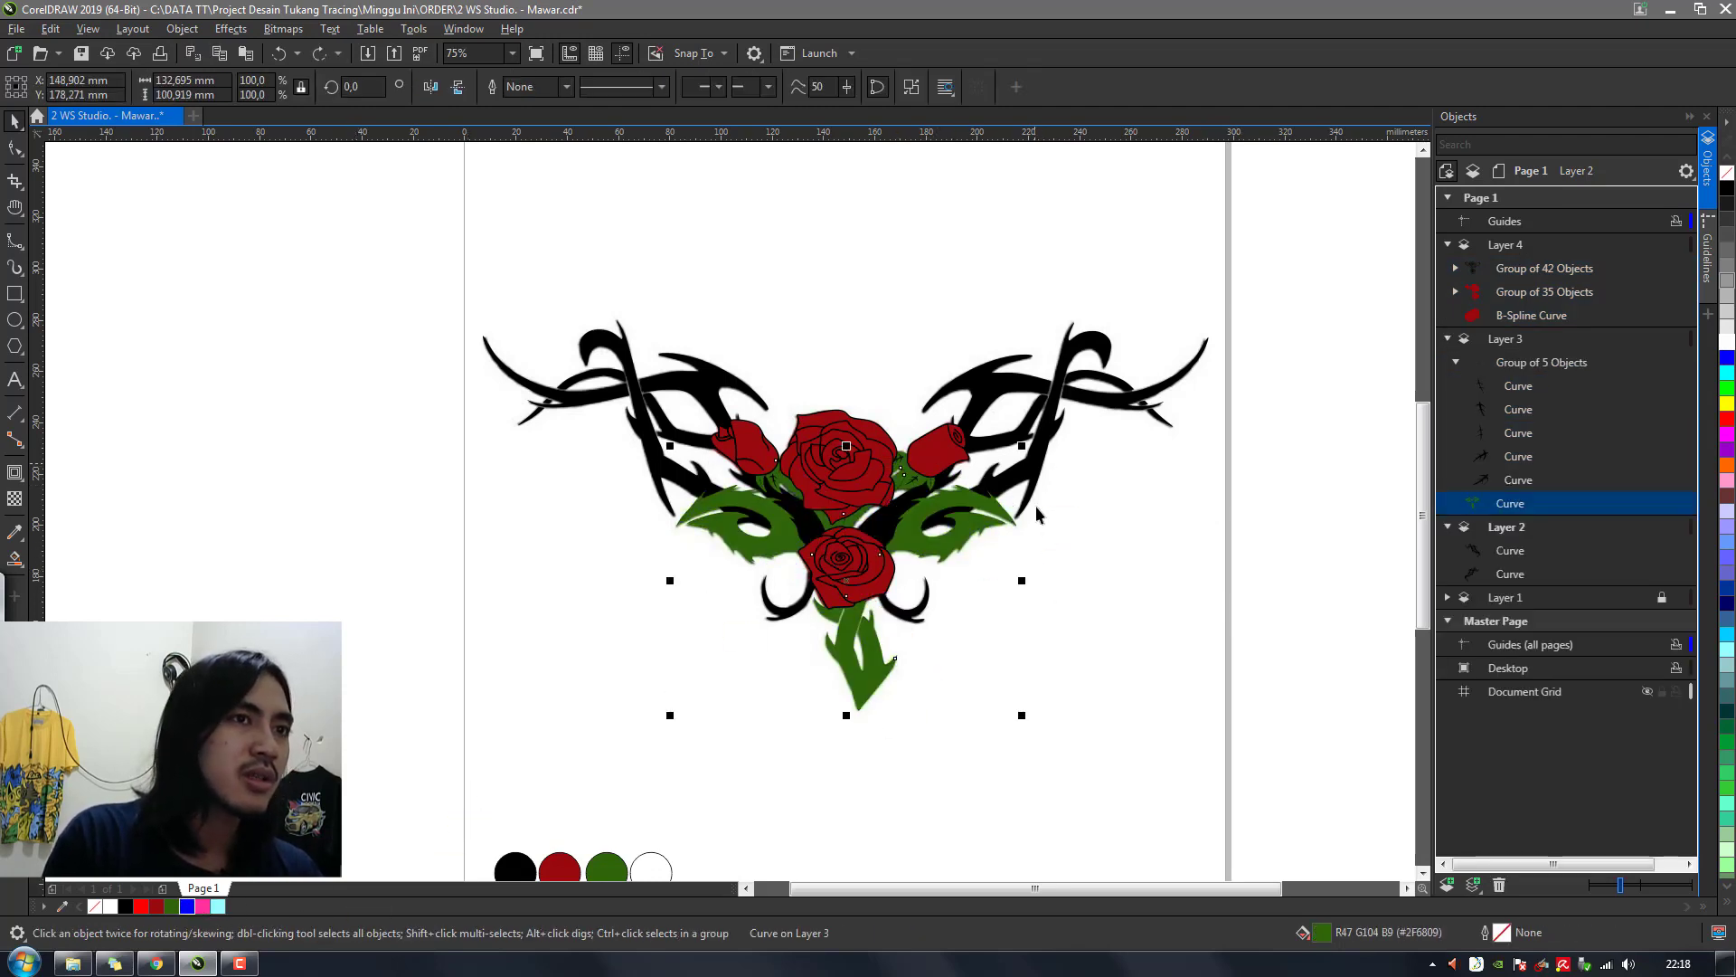
{"action": "left_click", "coordinate": [1034, 507]}
{"action": "key", "text": "ctrl+z"}
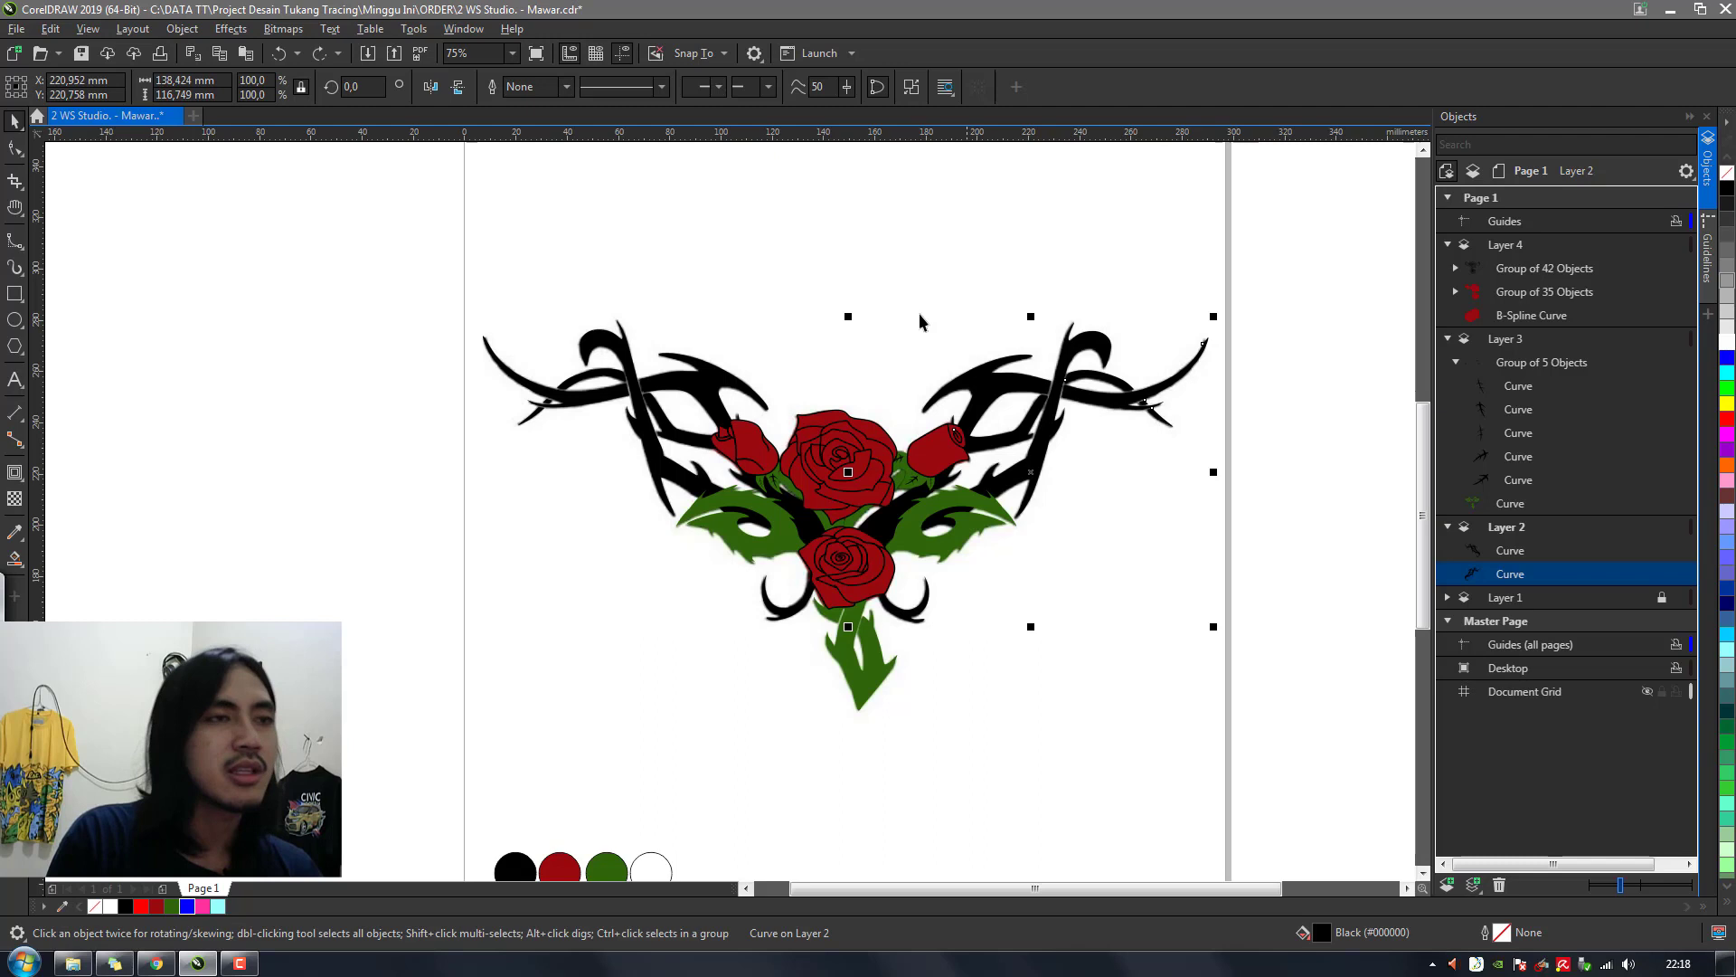
{"action": "left_click", "coordinate": [1144, 669]}
{"action": "key", "text": "h"}
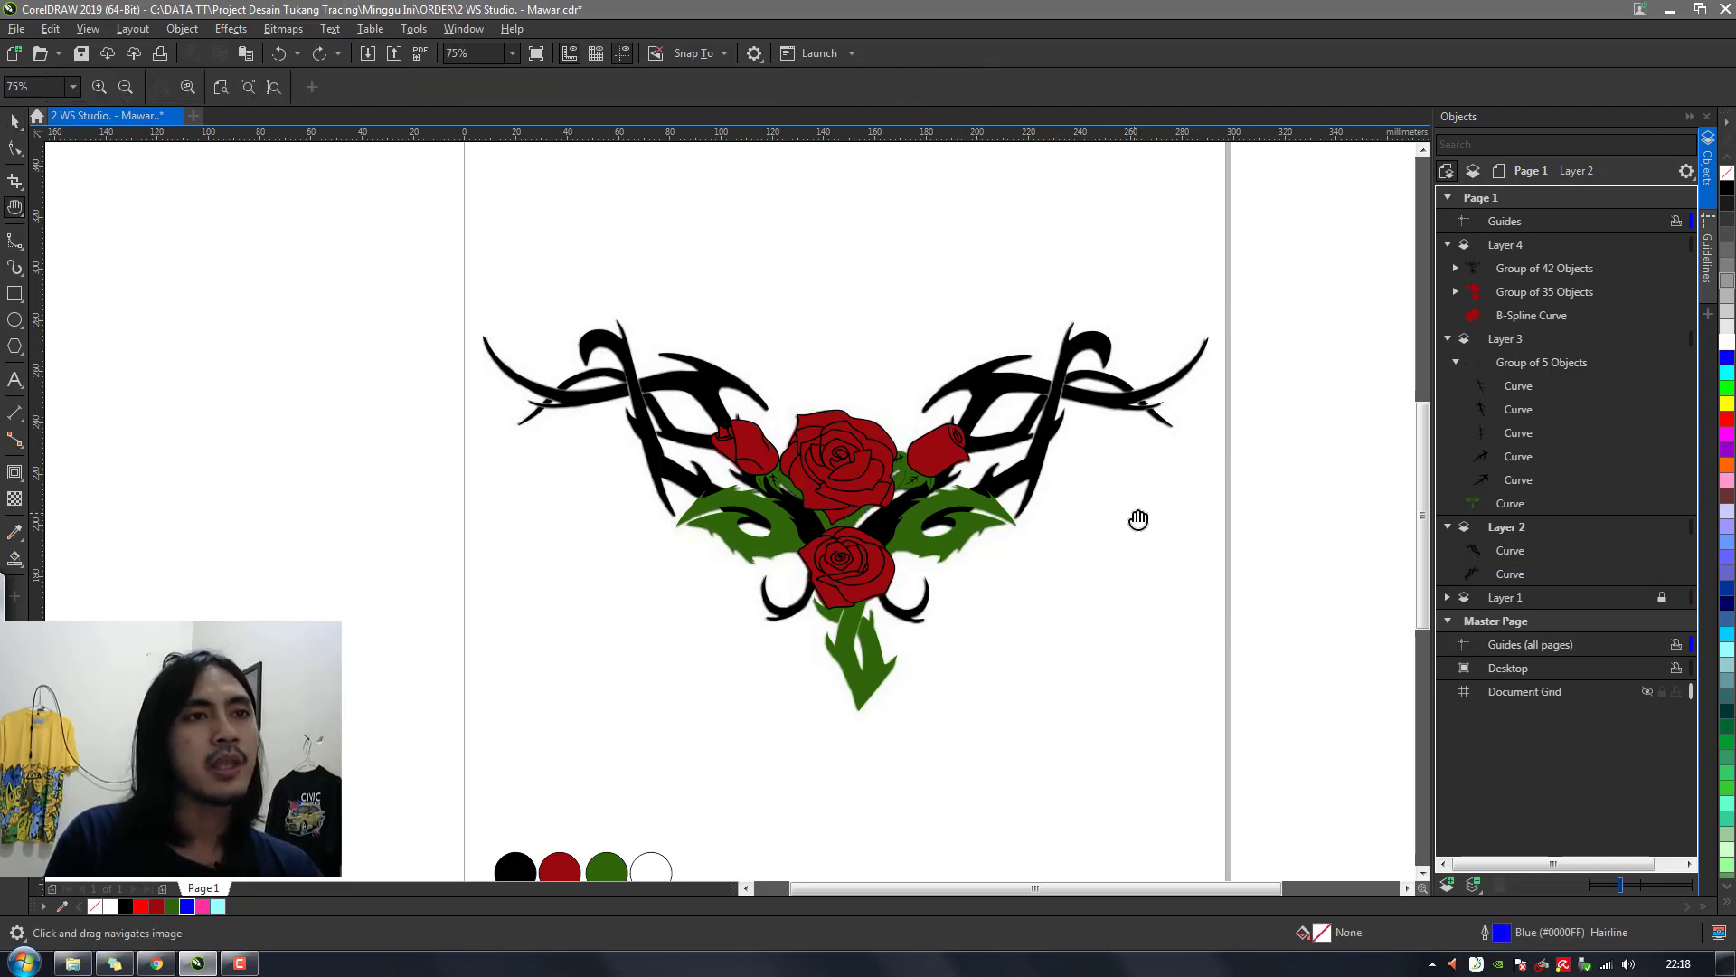
{"action": "left_click_drag", "start_coordinate": [1135, 516], "coordinate": [1000, 373]}
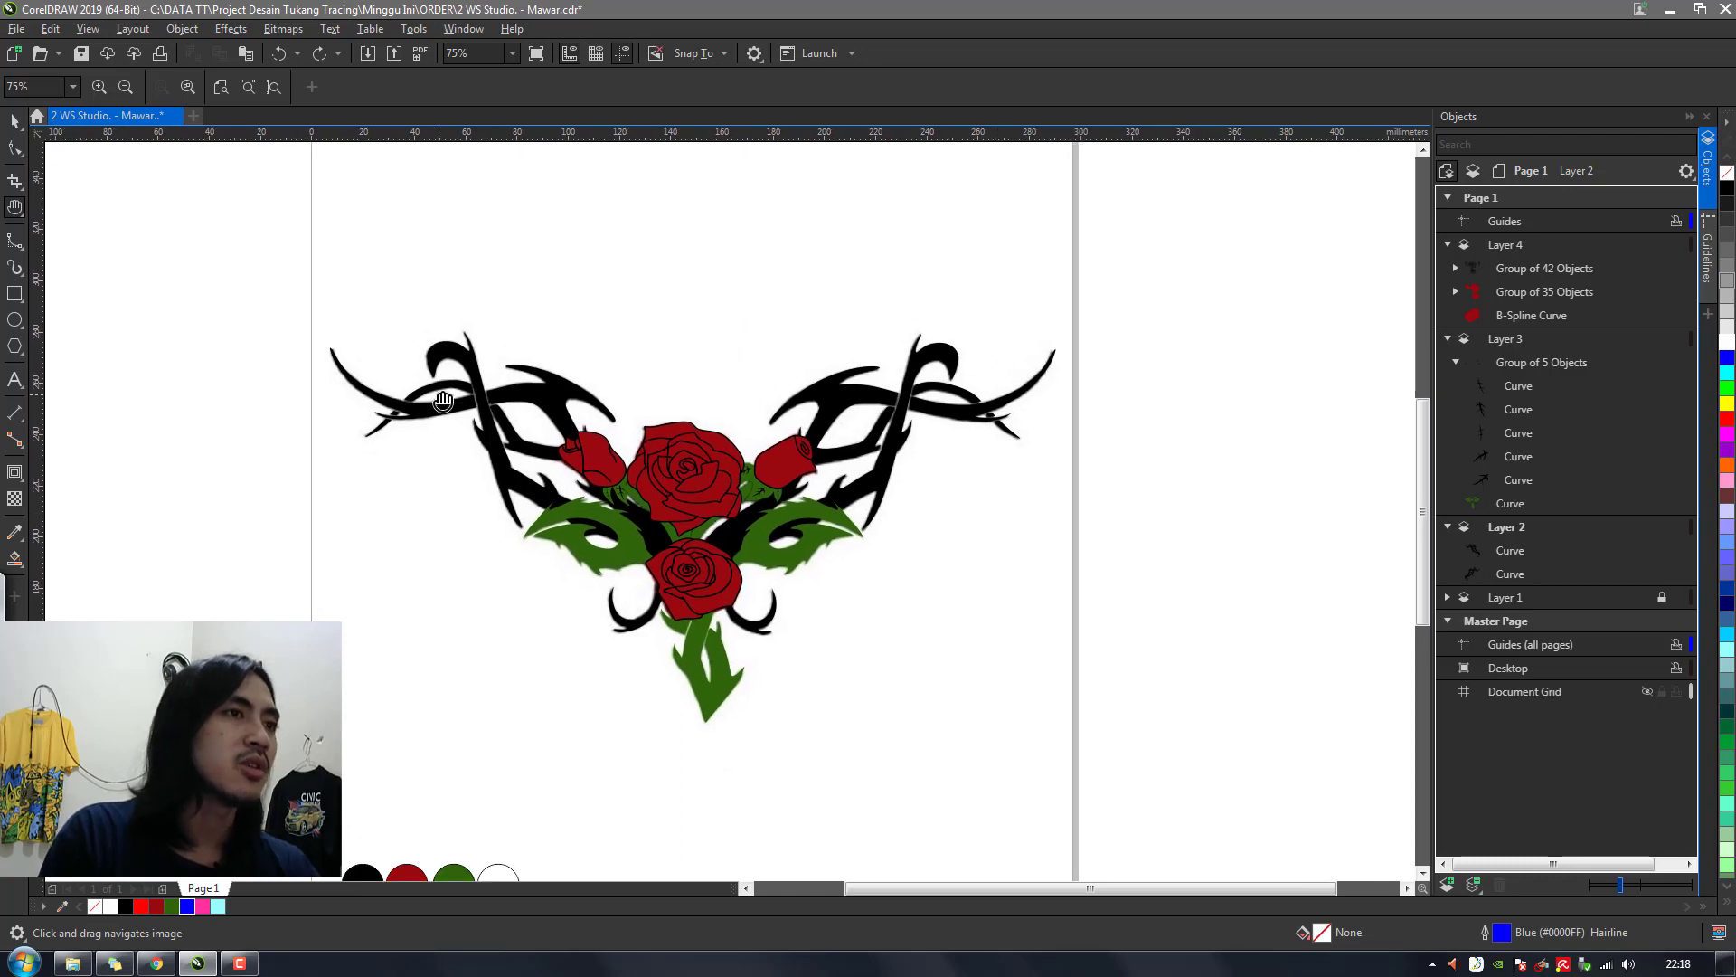
{"action": "left_click_drag", "start_coordinate": [922, 581], "coordinate": [938, 615]}
{"action": "key", "text": "space"}
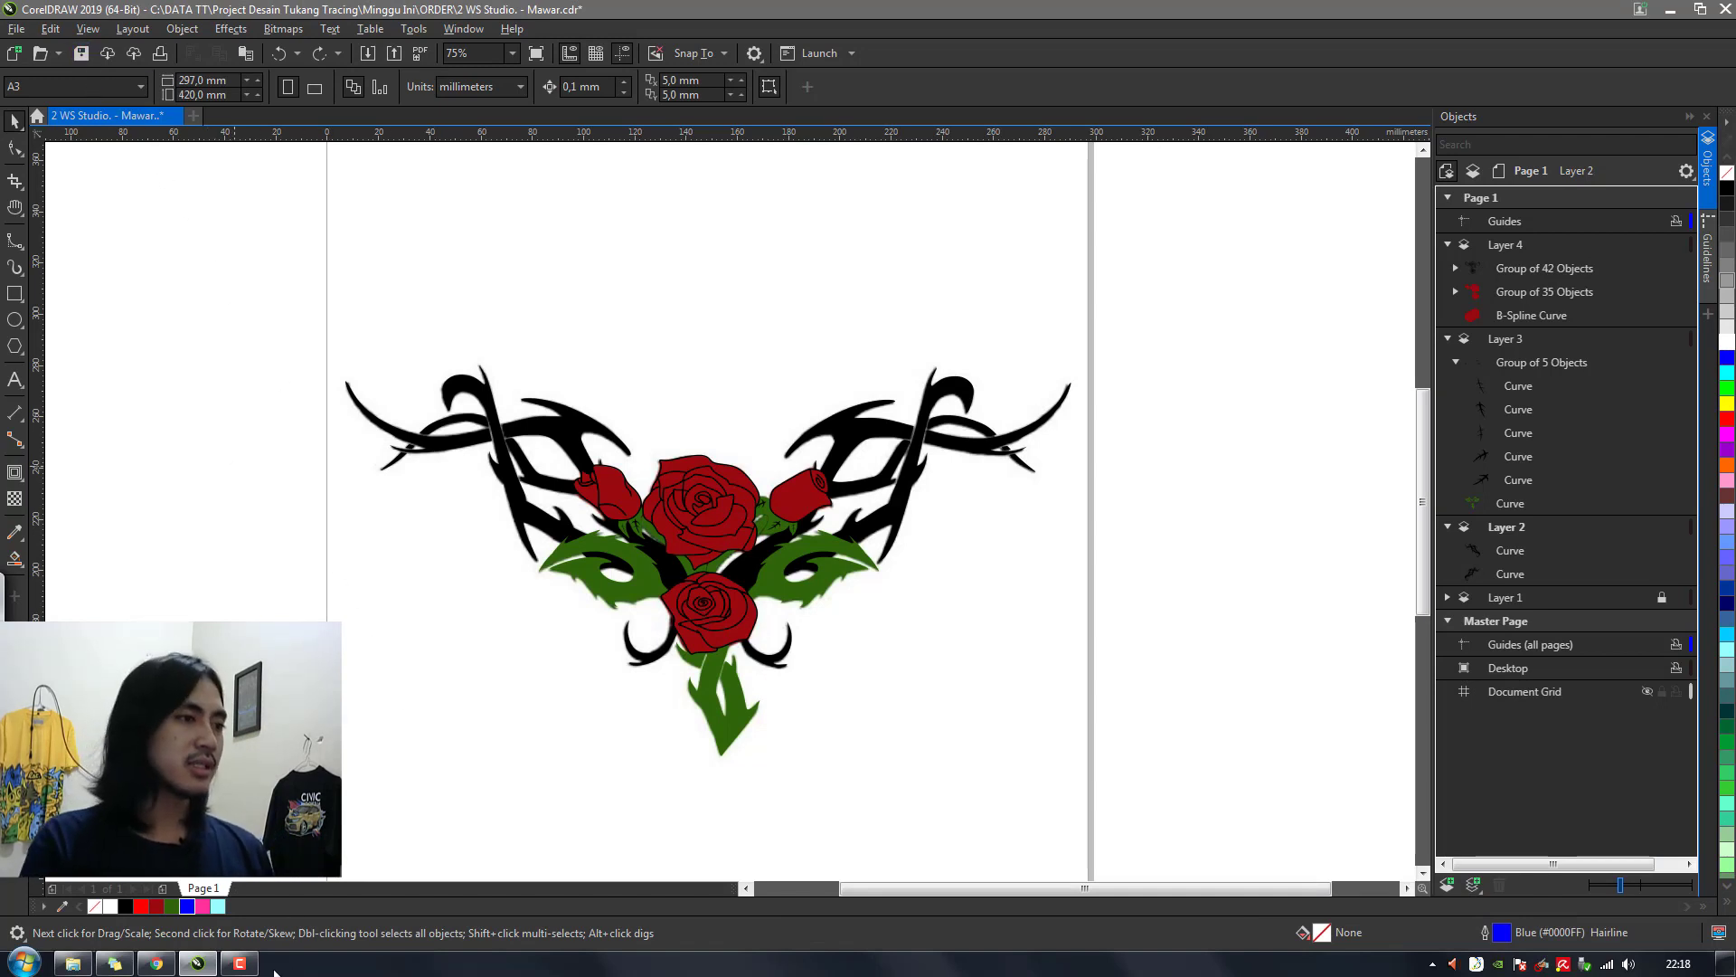
{"action": "left_click", "coordinate": [240, 963]}
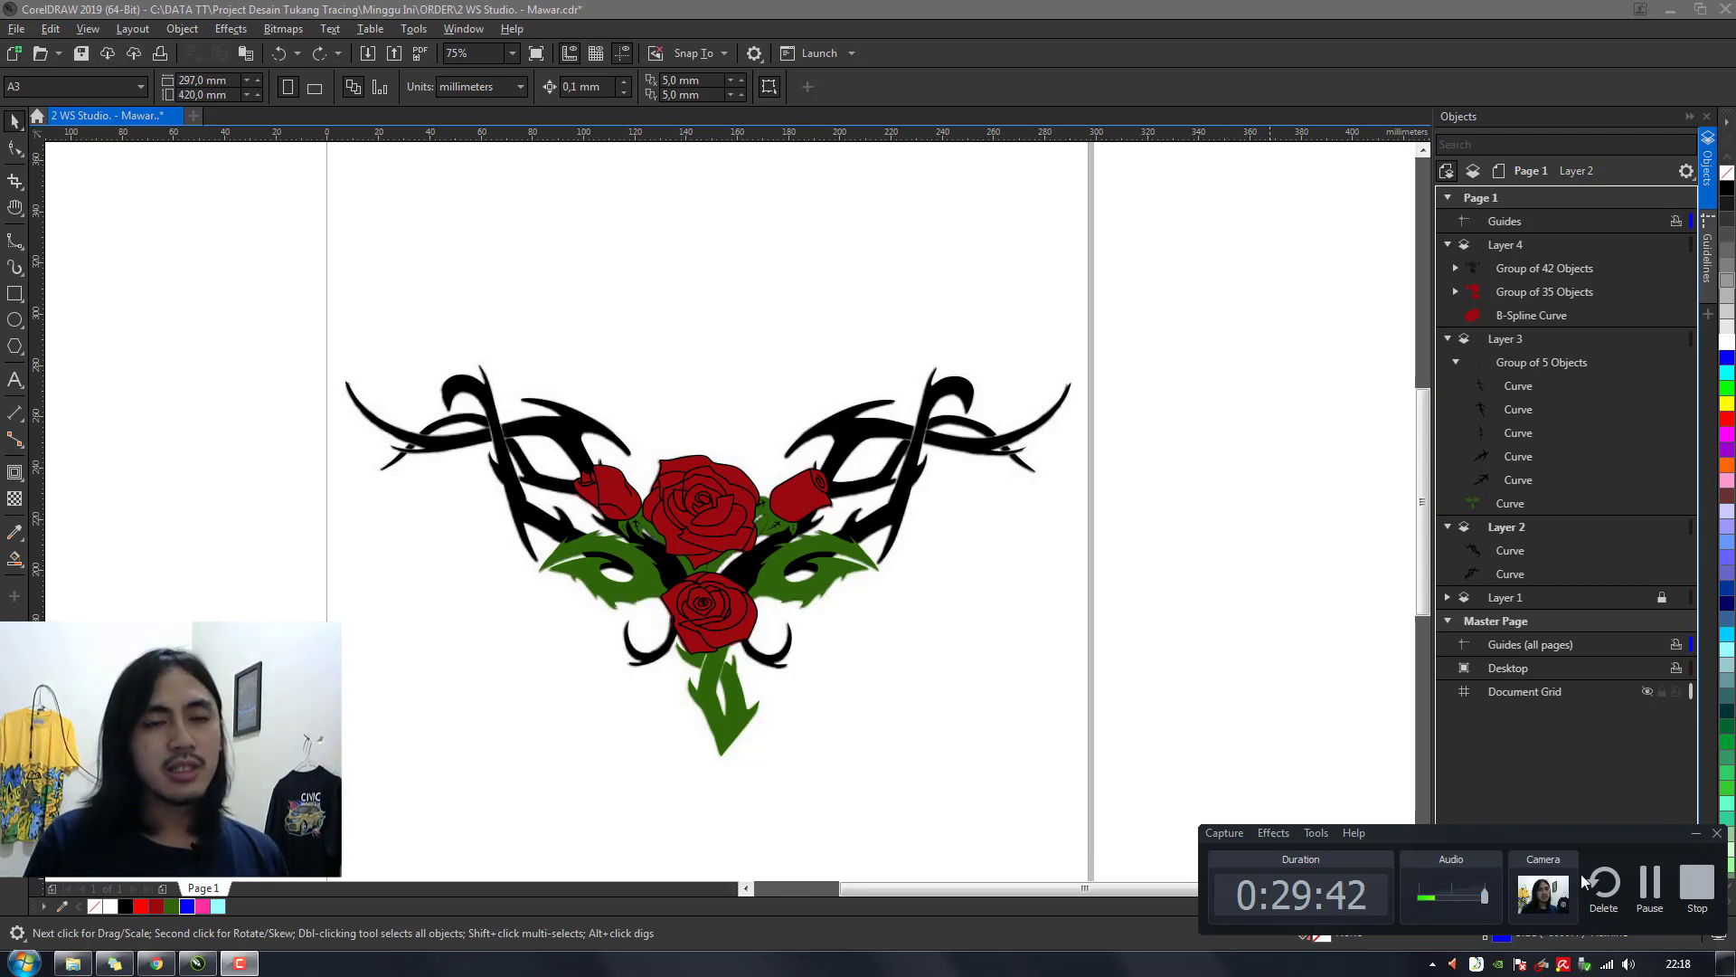
{"action": "left_click", "coordinate": [1689, 832]}
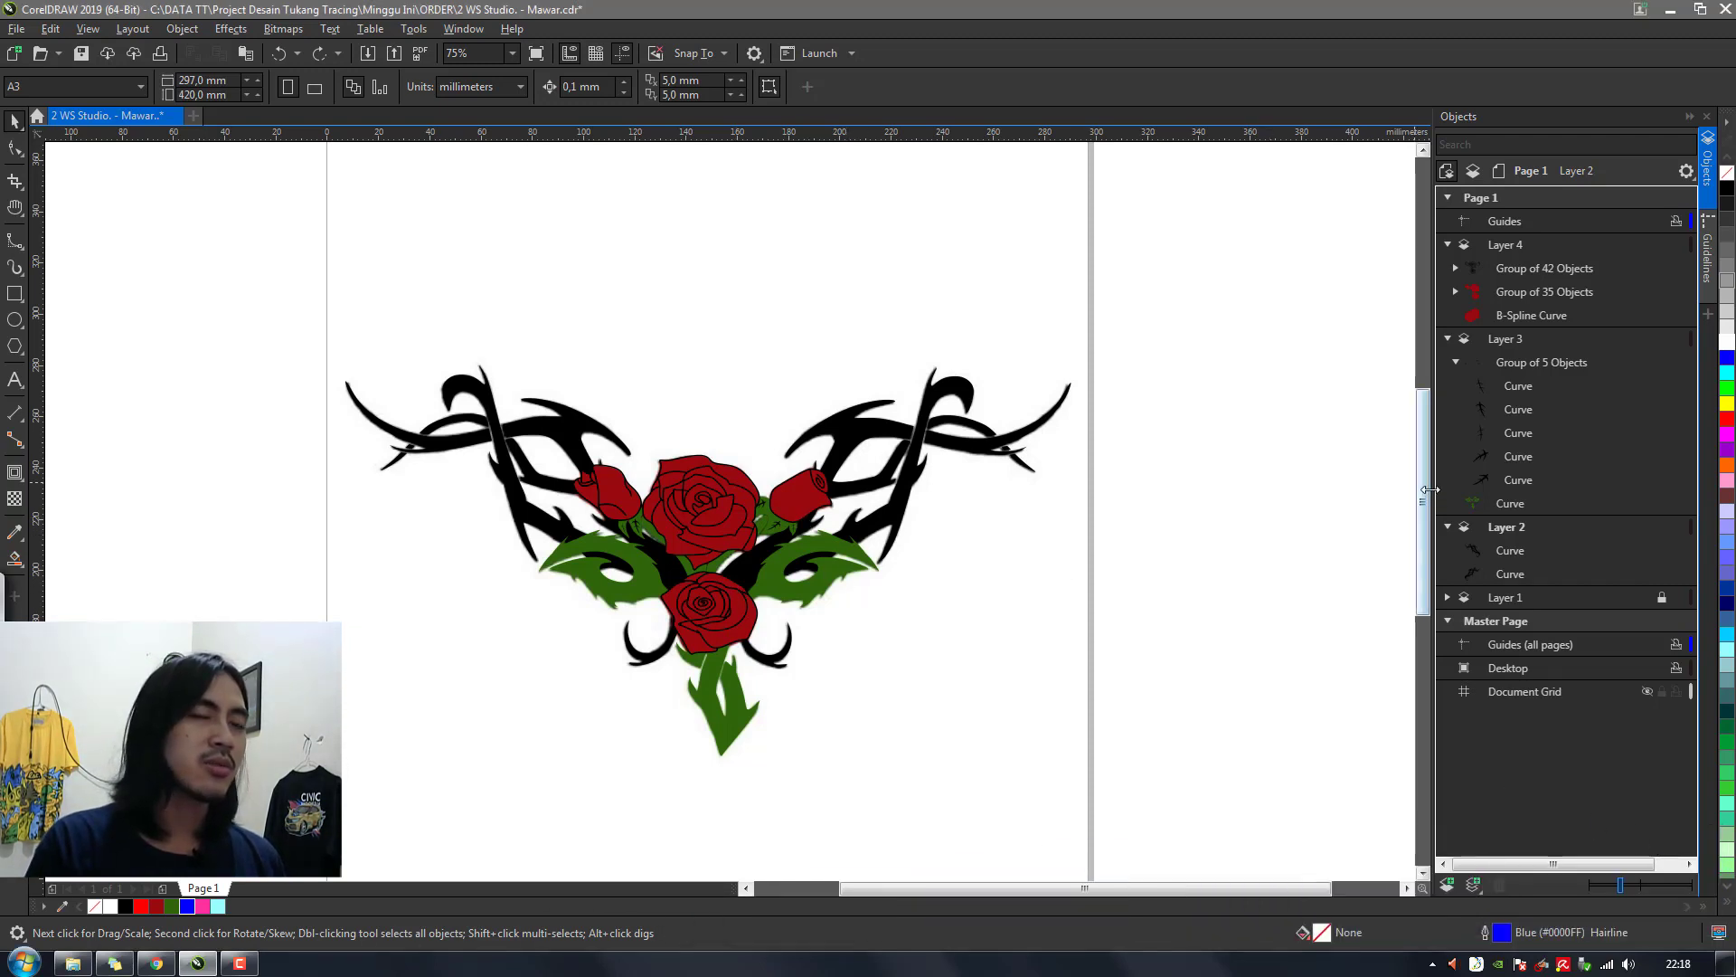
{"action": "scroll", "coordinate": [1421, 502], "scroll_direction": "down", "scroll_amount": 3}
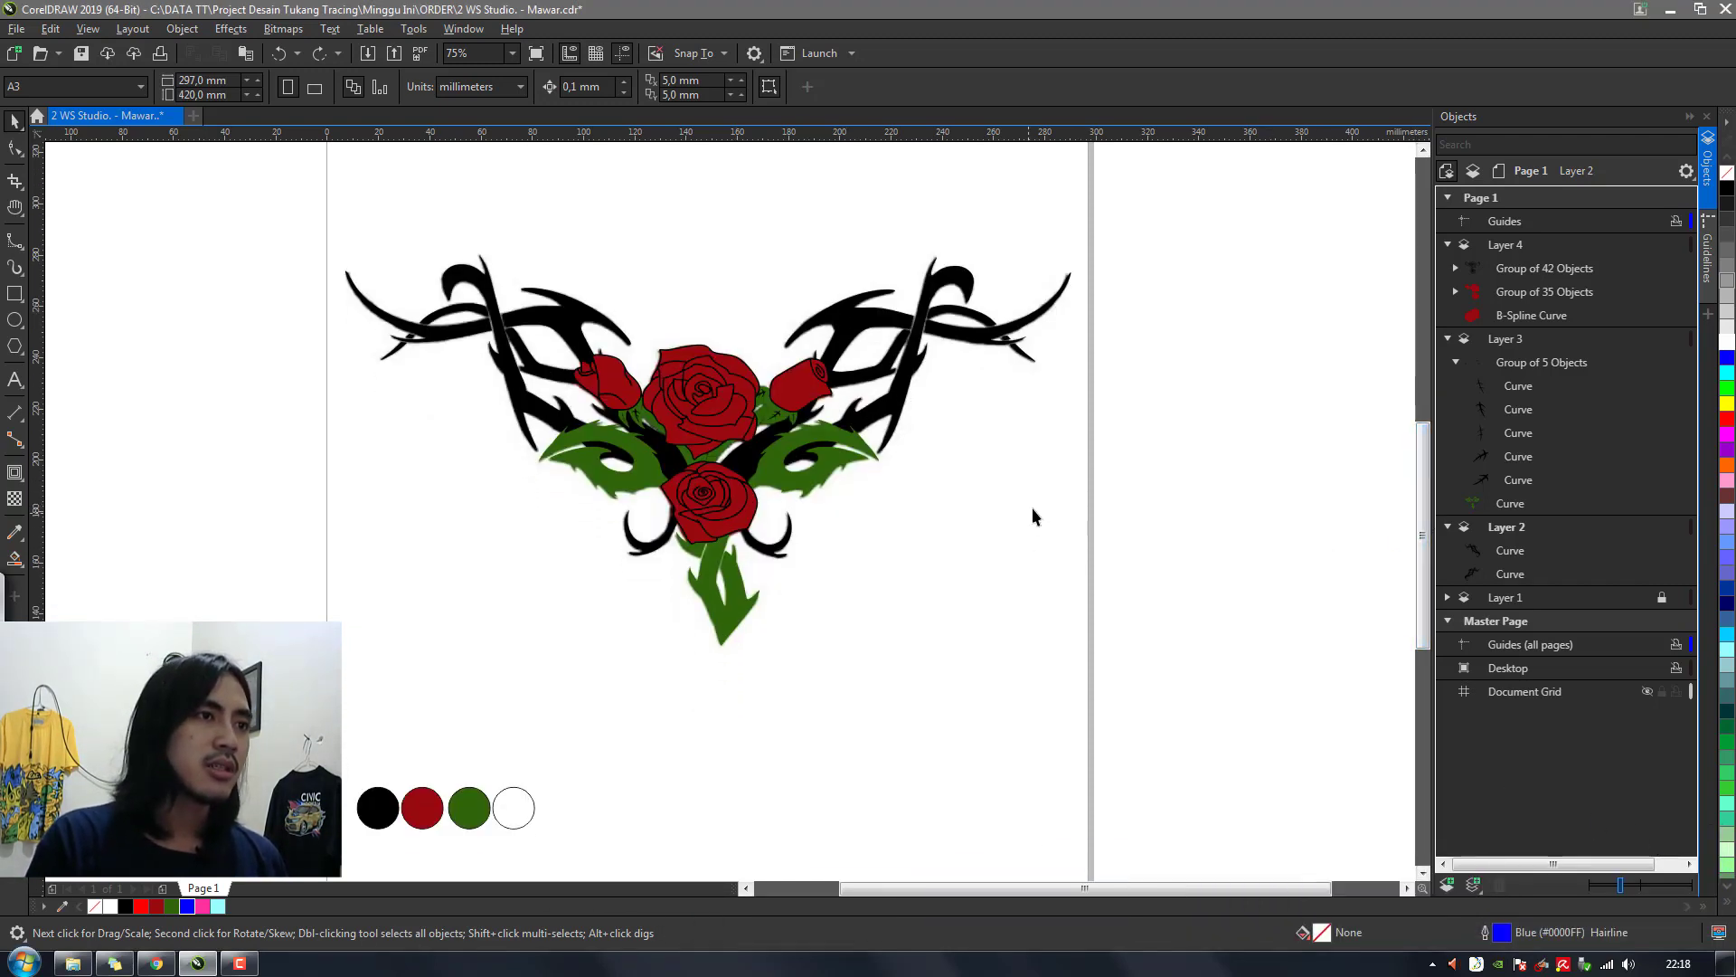